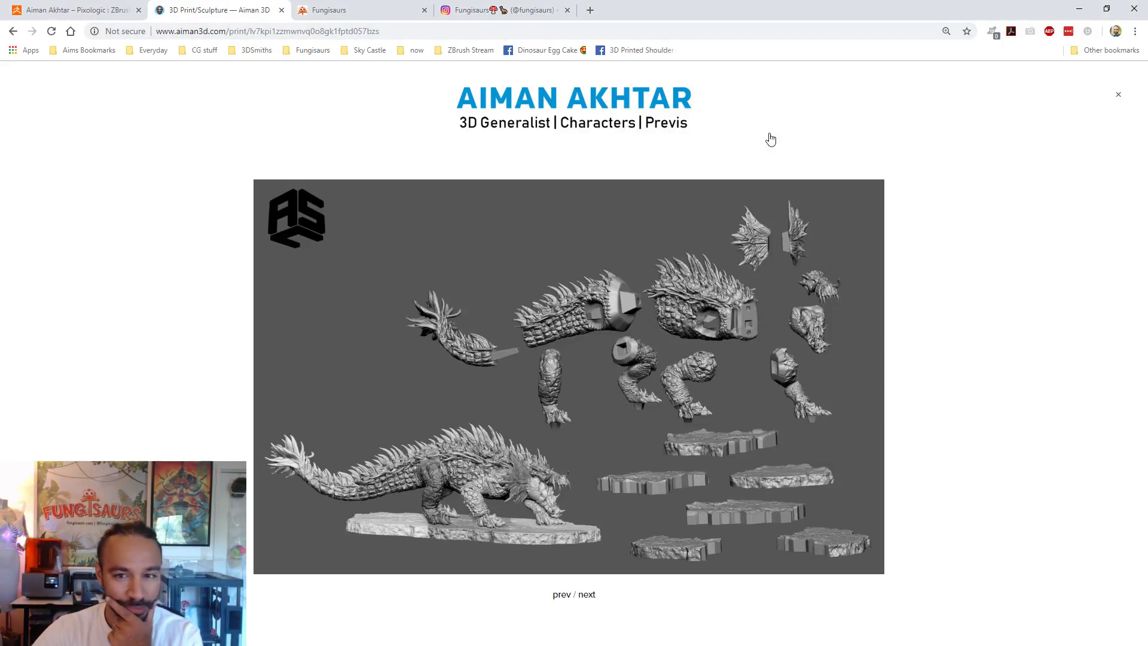
Step: Browse the 3D print portfolio gallery and examine the enlarged photos of the dancer figure pendant
click(1118, 95)
scroll(929, 191, down, 20)
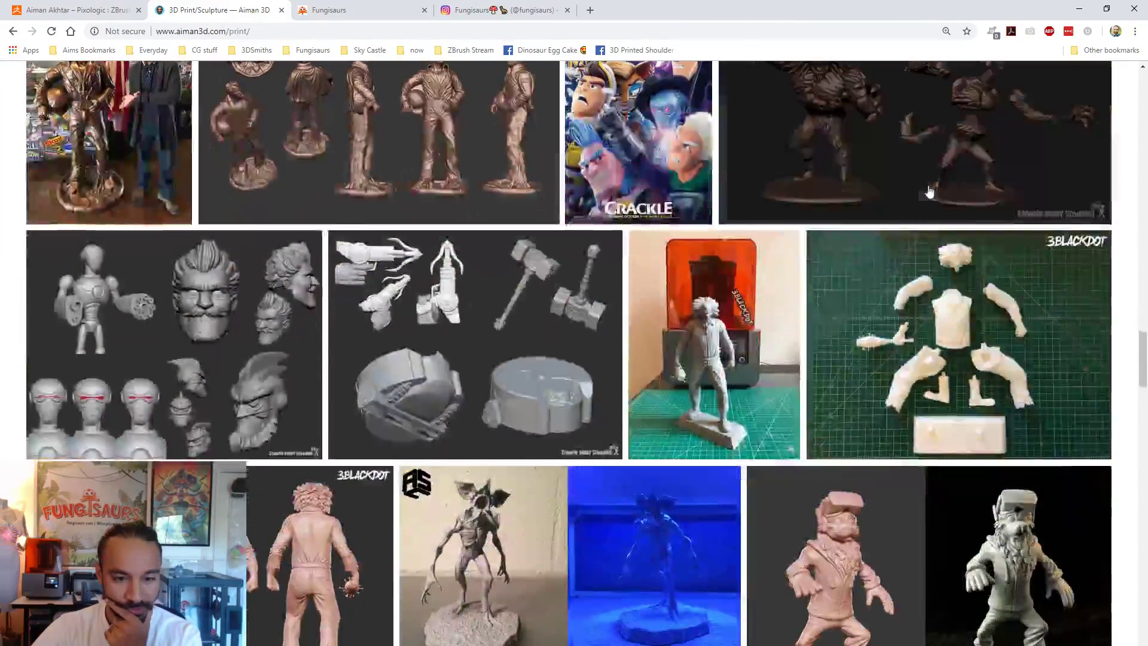
scroll(932, 190, down, 10)
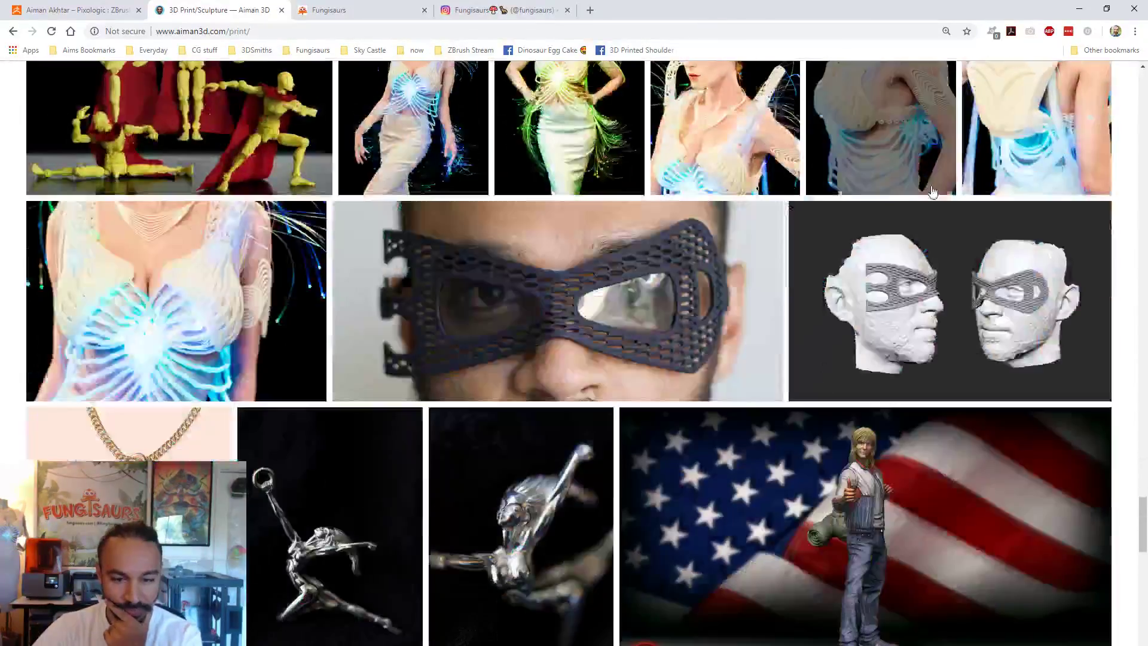
click(482, 493)
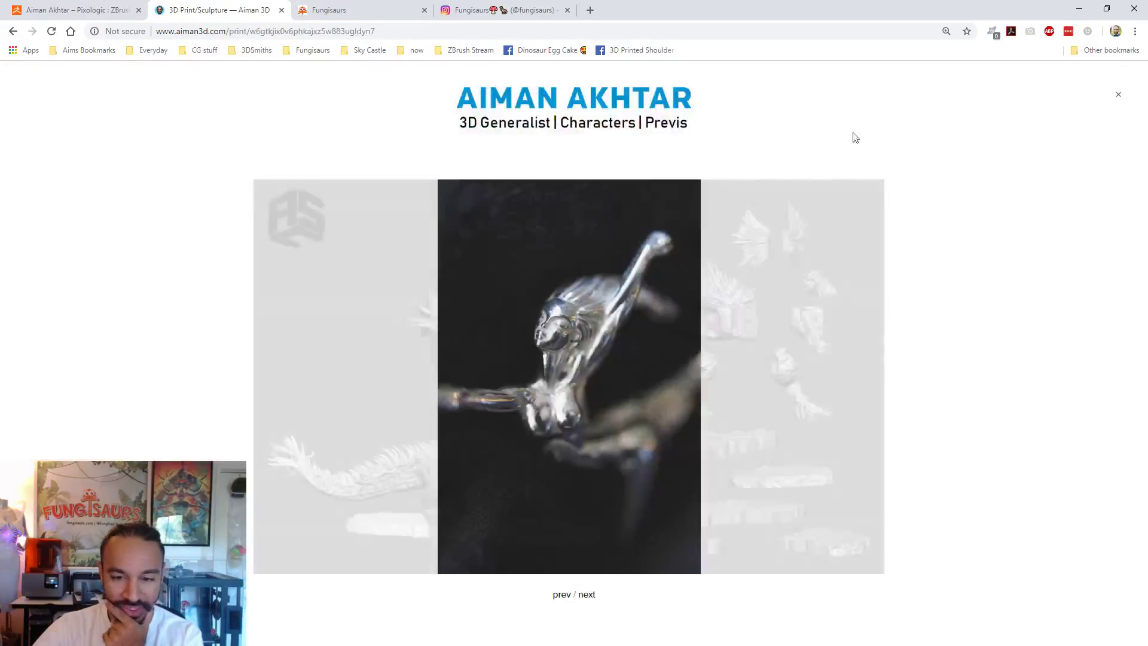
key(Right)
key(Right)
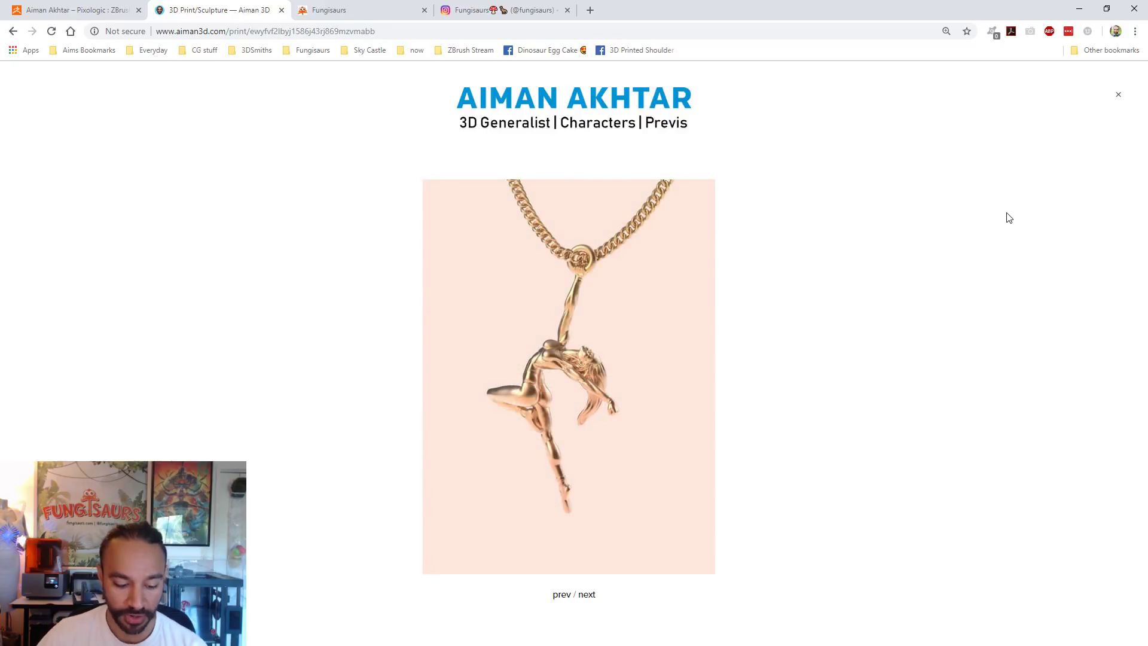
ctrl+scroll(690, 339, up, 6)
ctrl+scroll(814, 398, down, 4)
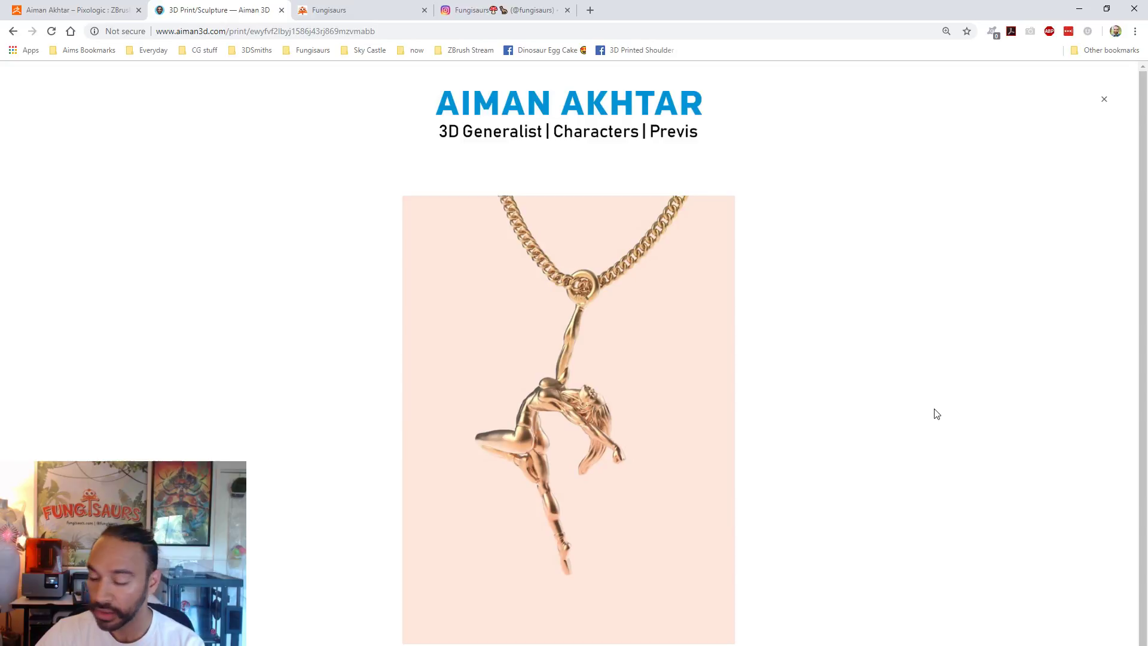
key(Right)
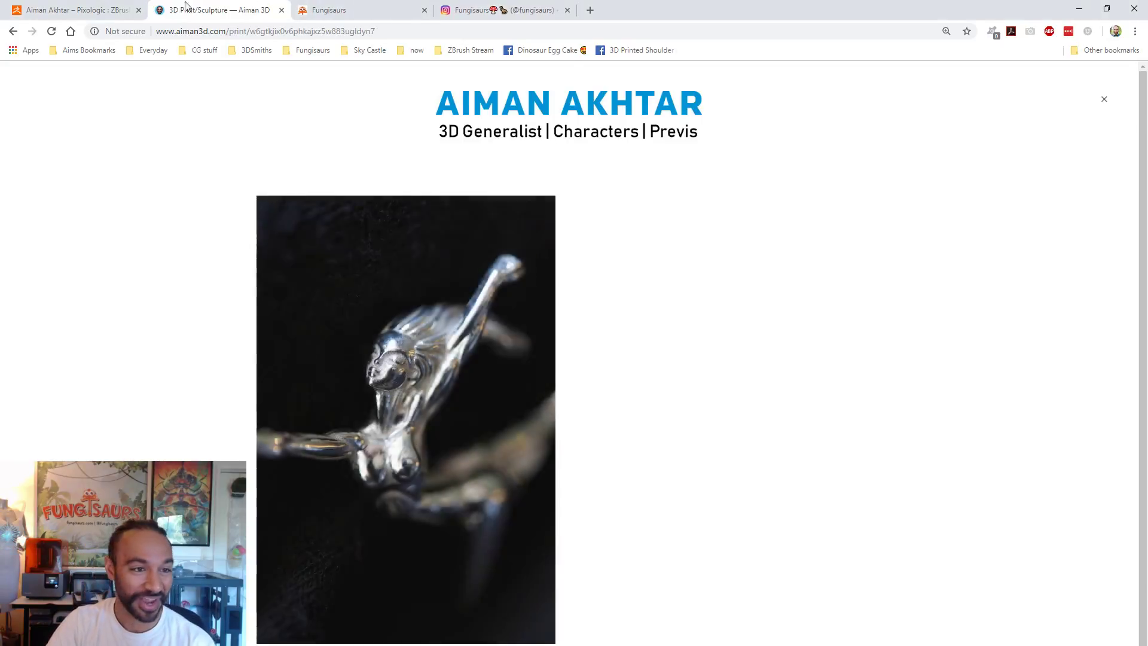
Step: Check the open Fungisaurs, ZBrushLIVE author and Instagram pages, and close the browser
click(332, 9)
click(122, 8)
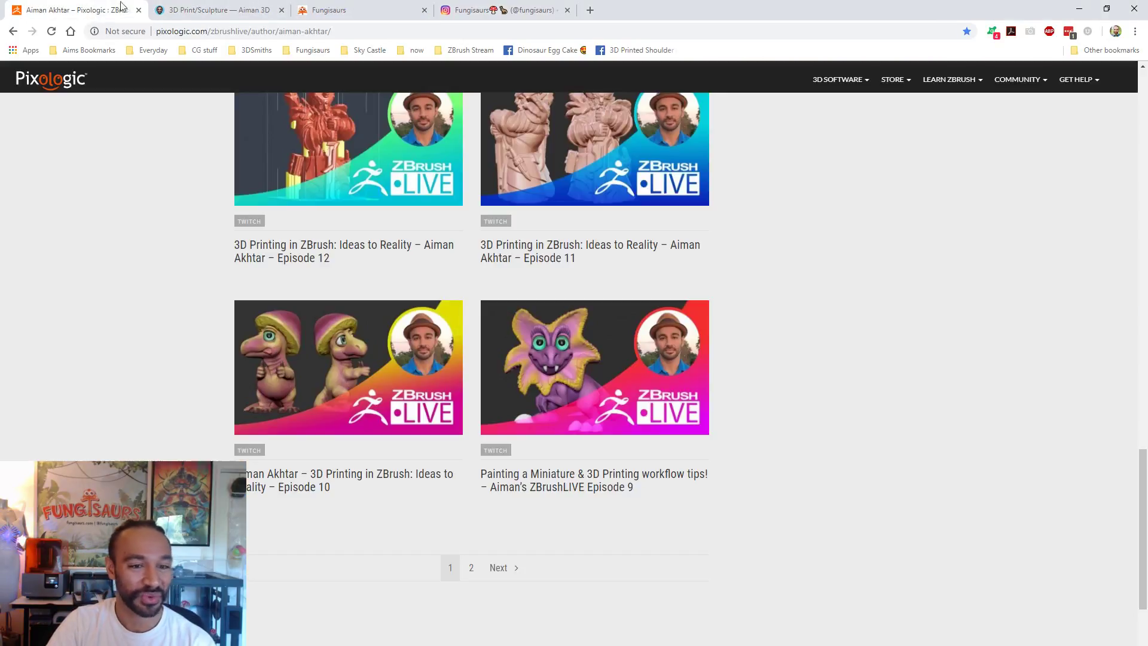
click(521, 10)
click(1133, 11)
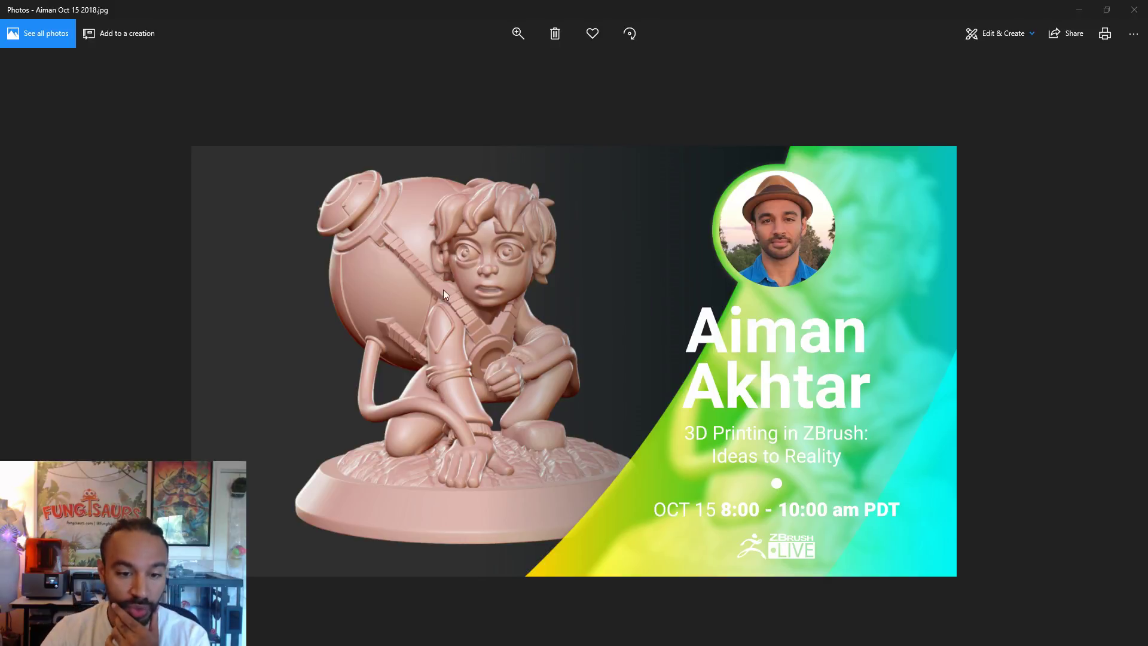
Step: Take a closer look at the Oct 15 stream banner image, and close it along with the open File Explorer window
scroll(540, 348, up, 1)
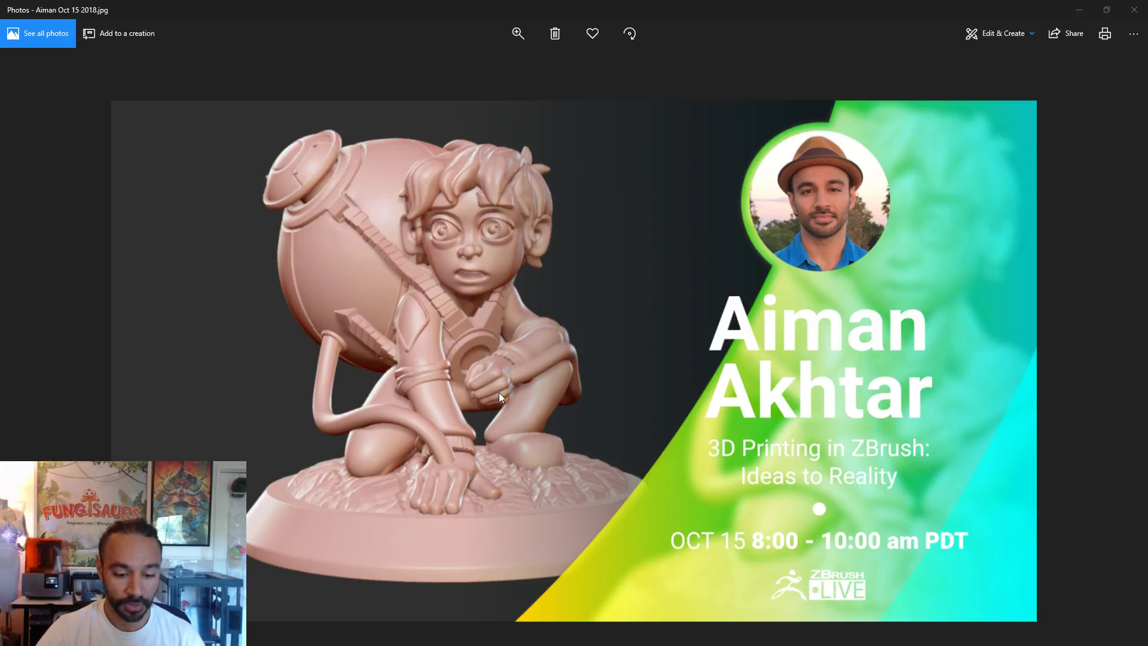
click(1134, 9)
drag(926, 121, 1147, 161)
click(1024, 104)
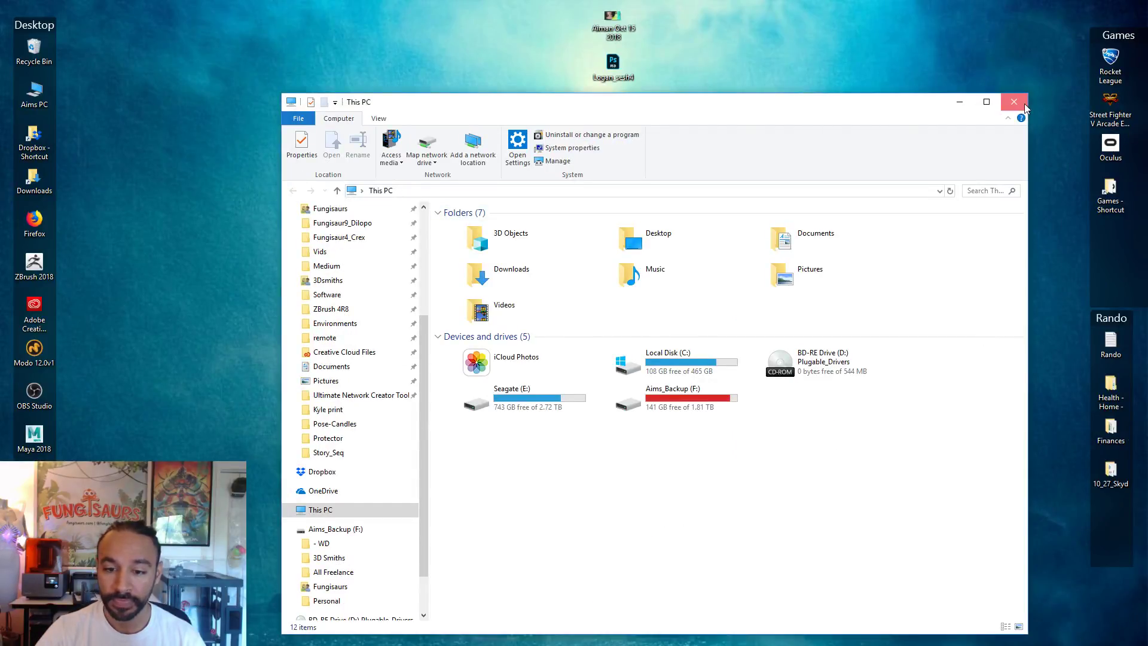
click(1025, 103)
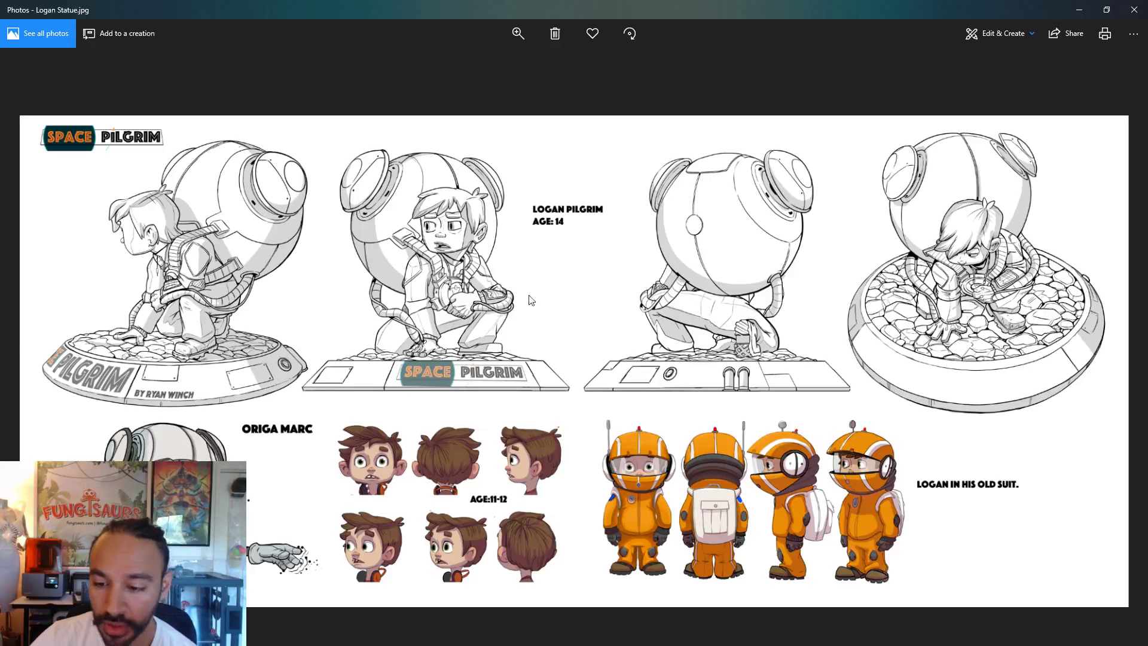
Step: Examine the Space Pilgrim concept sheet in Logan Statue.jpg, focusing on the crouching figure's front view
scroll(626, 508, up, 2)
scroll(626, 507, down, 3)
scroll(626, 507, up, 2)
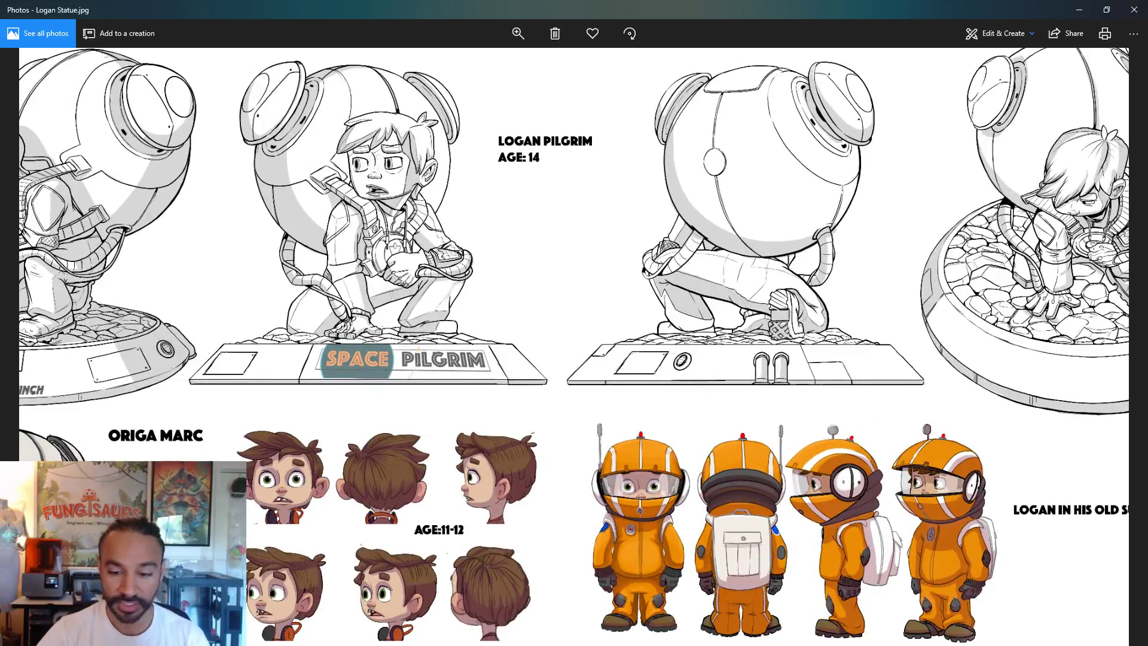
drag(381, 120, 487, 263)
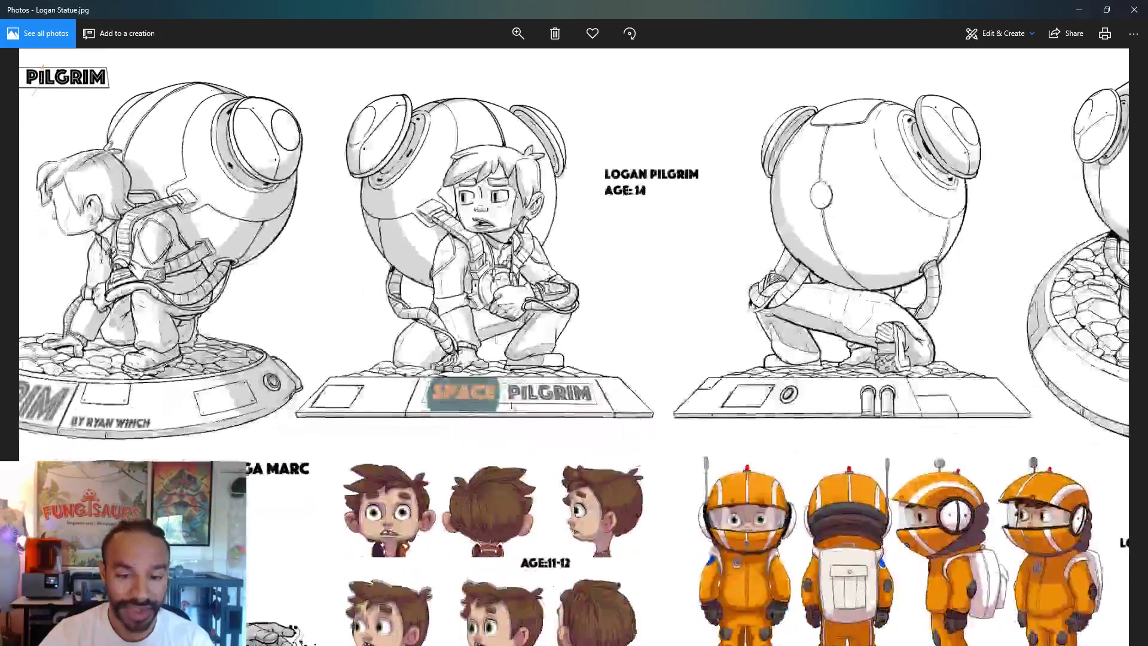
scroll(488, 263, up, 3)
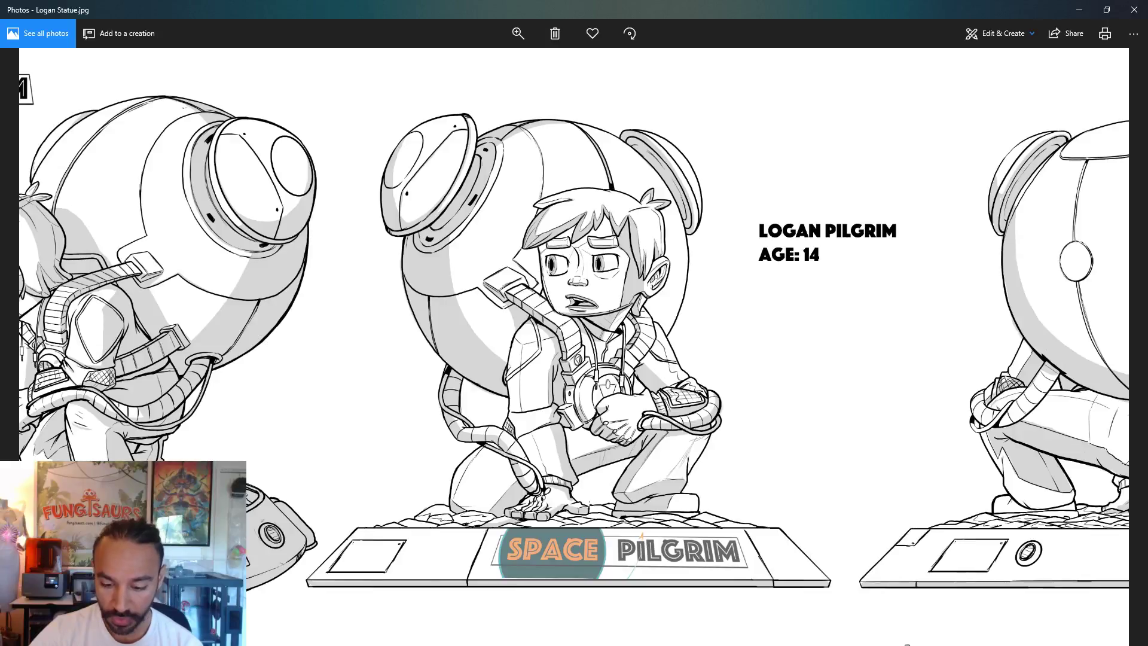
Step: Switch to ZBrush, hide LightBox and bring up the dialog for loading a ZTool
mouse_move(752, 645)
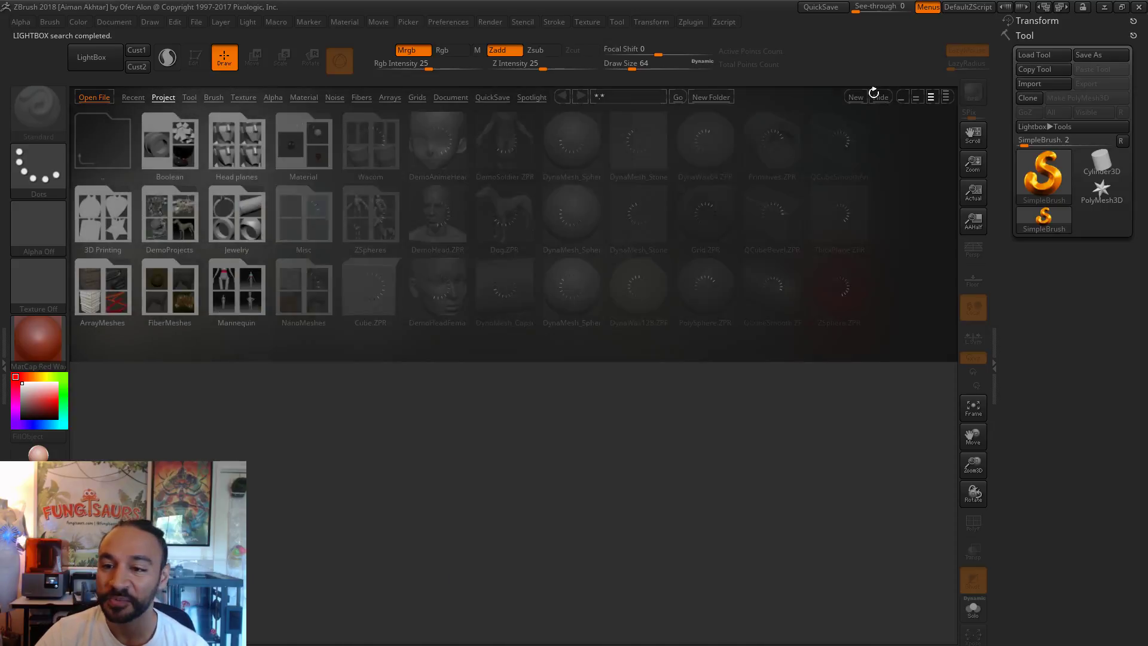
click(936, 95)
click(1045, 55)
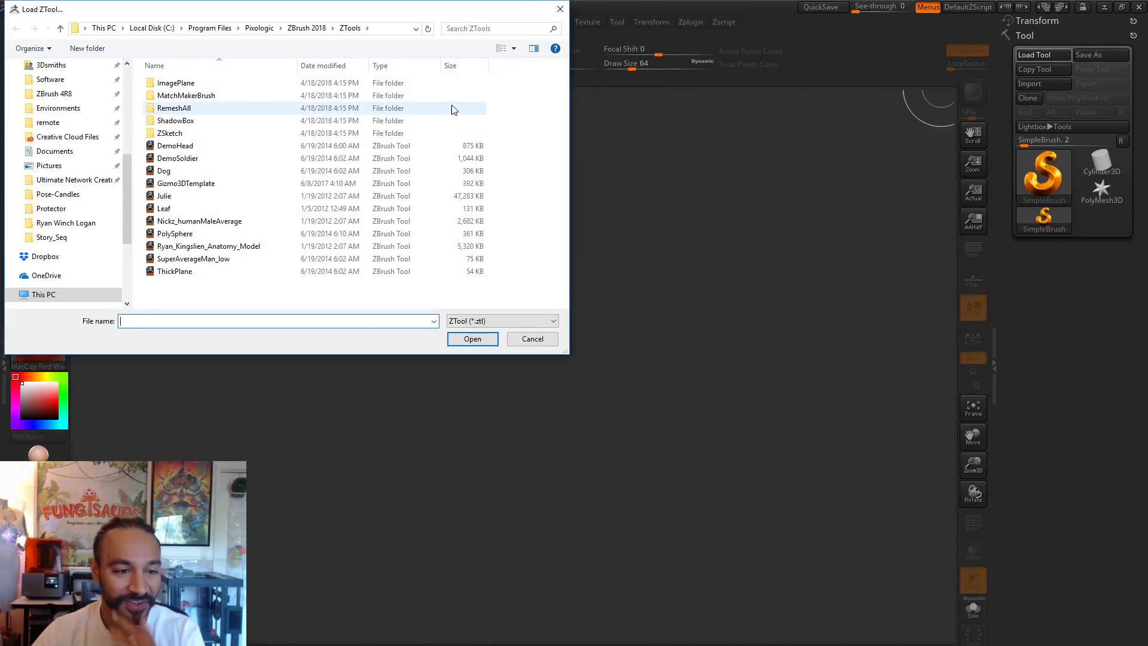
click(263, 160)
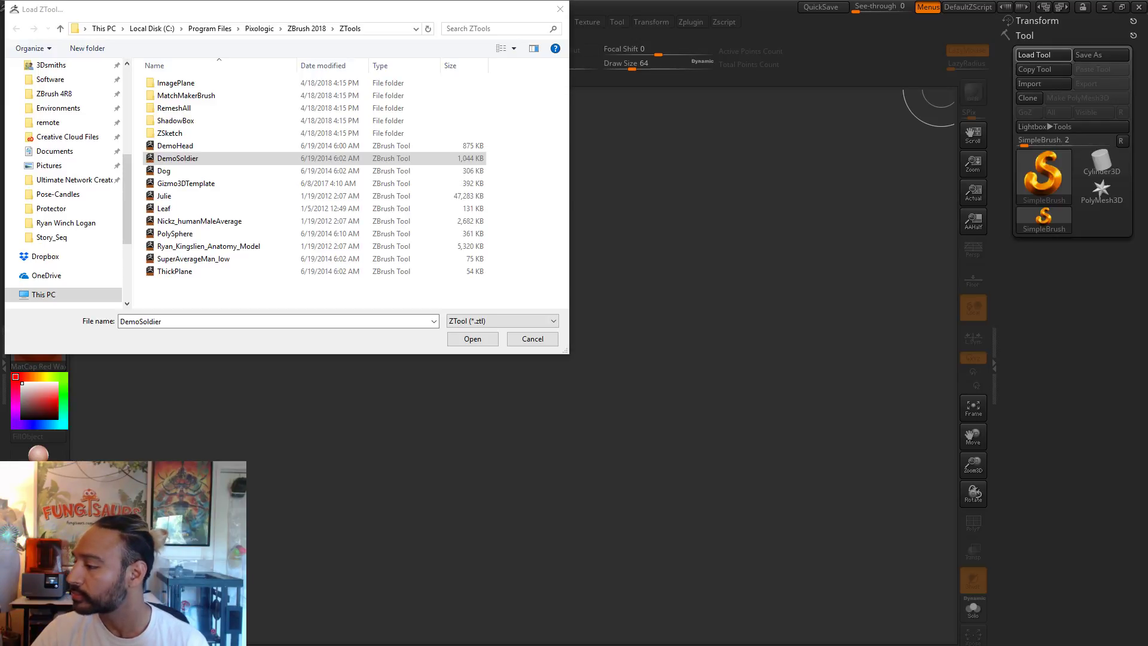
drag(264, 17, 264, 17)
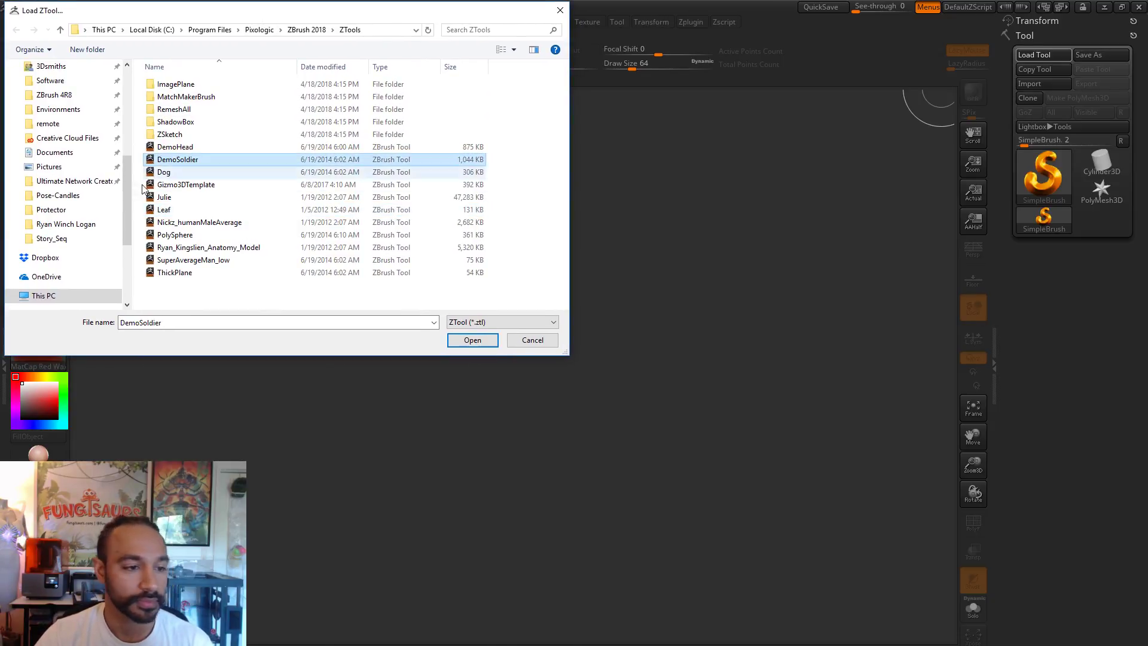
Step: Load the Logan_5 ZTool from the Logan project folder on the desktop
click(128, 83)
click(49, 104)
click(184, 100)
key(r)
double_click(191, 247)
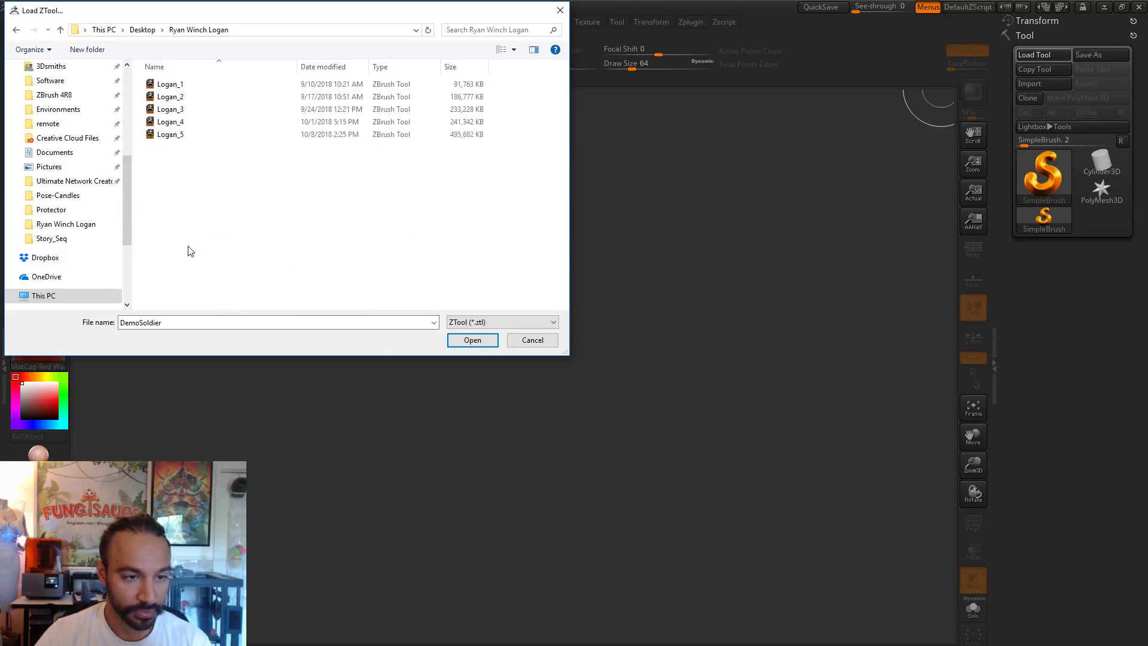
click(168, 134)
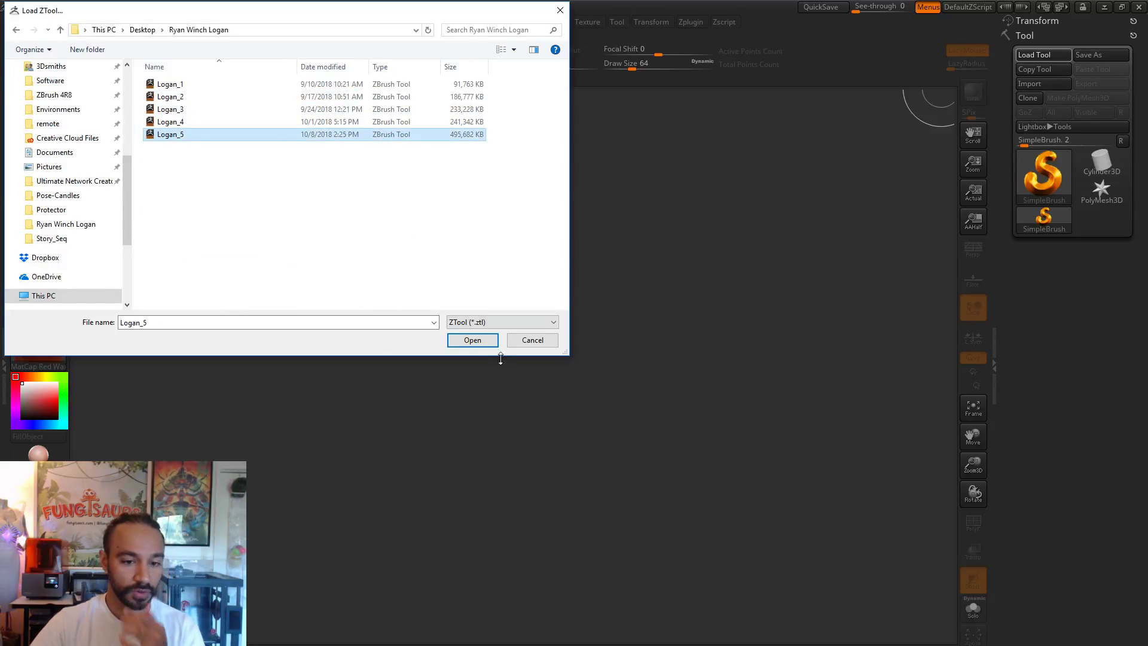
click(480, 341)
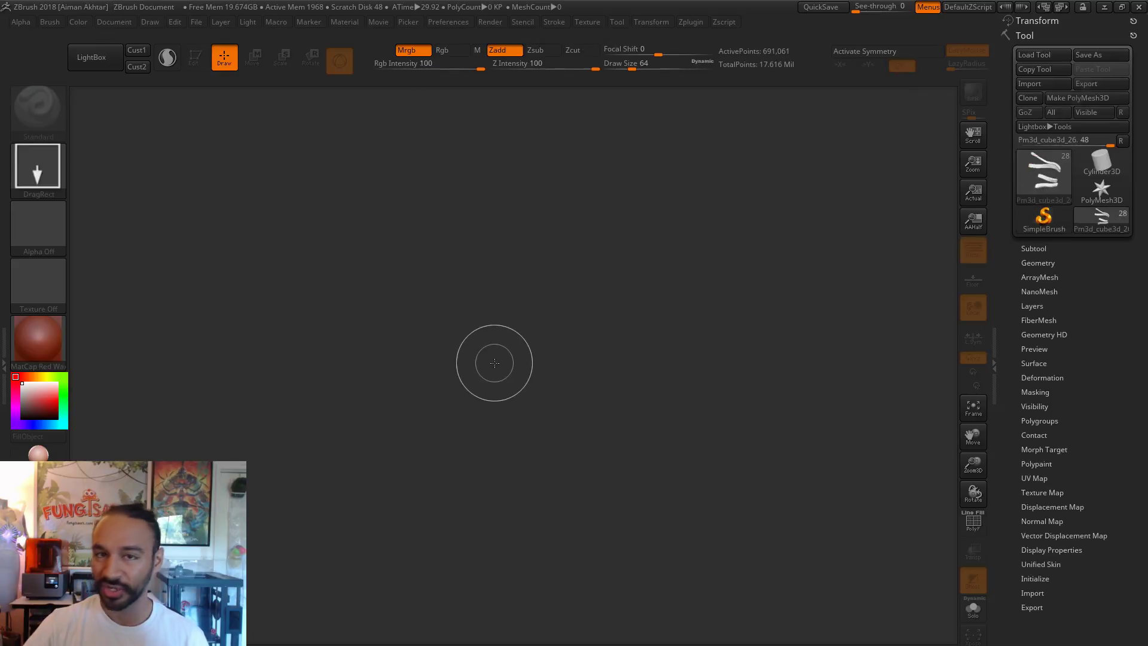
Step: Draw the loaded statue on the canvas, turn on Edit mode and give it the RS_Sculpy material
drag(502, 365, 229, 108)
click(195, 57)
mouse_move(724, 436)
mouse_down()
mouse_move(745, 467)
mouse_move(749, 455)
mouse_move(744, 493)
mouse_move(768, 453)
mouse_up()
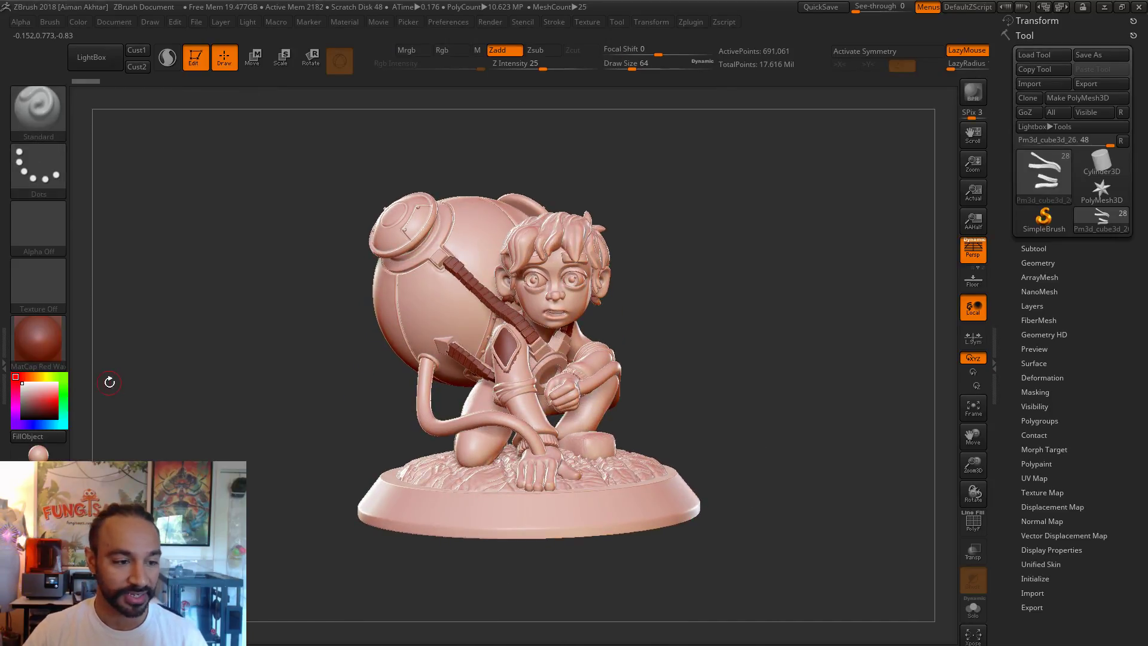
click(39, 457)
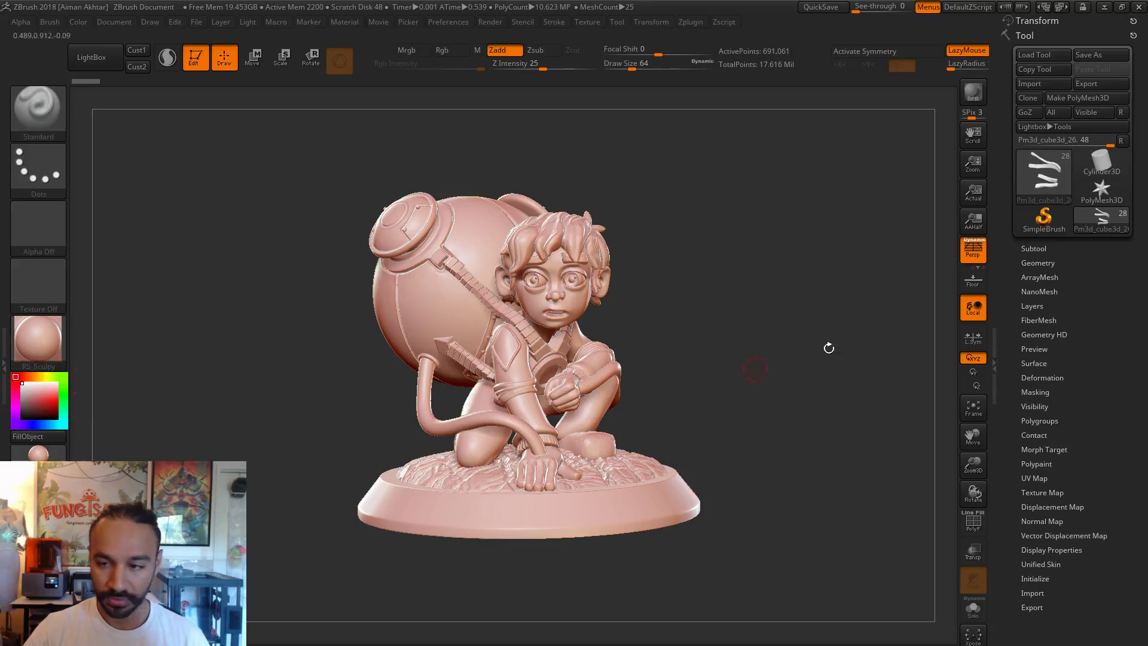
Step: Set the document to AAHalf view, enlarge the statue and make the backpack strap subtool active
click(974, 222)
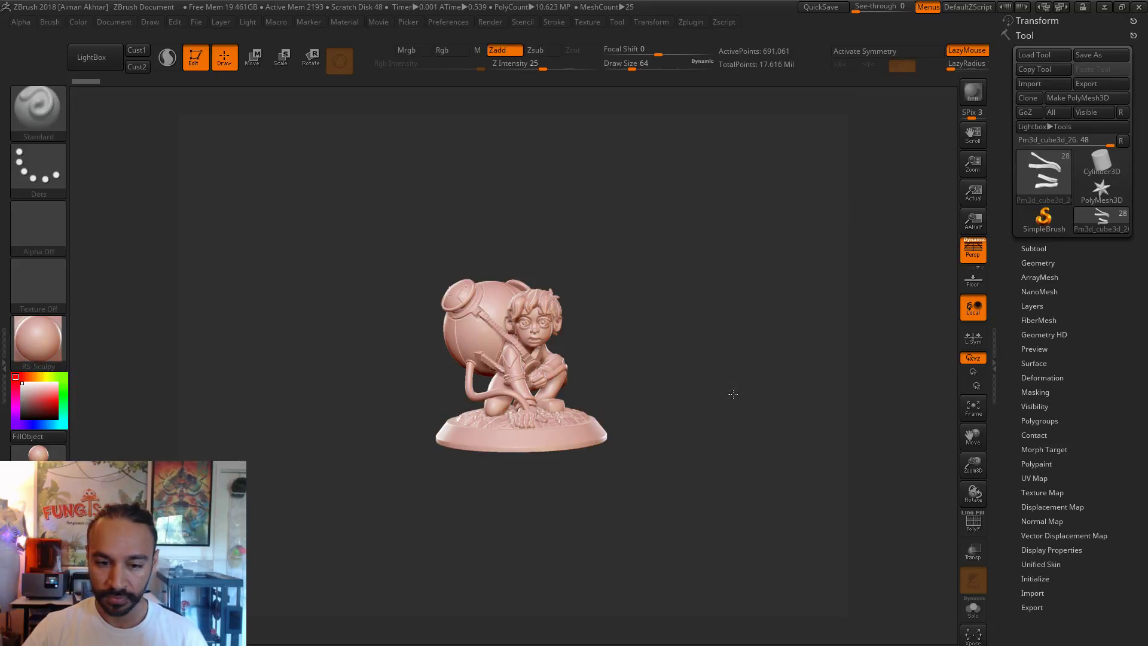
mouse_move(774, 393)
mouse_down()
mouse_move(820, 474)
mouse_move(575, 482)
mouse_move(594, 484)
mouse_up()
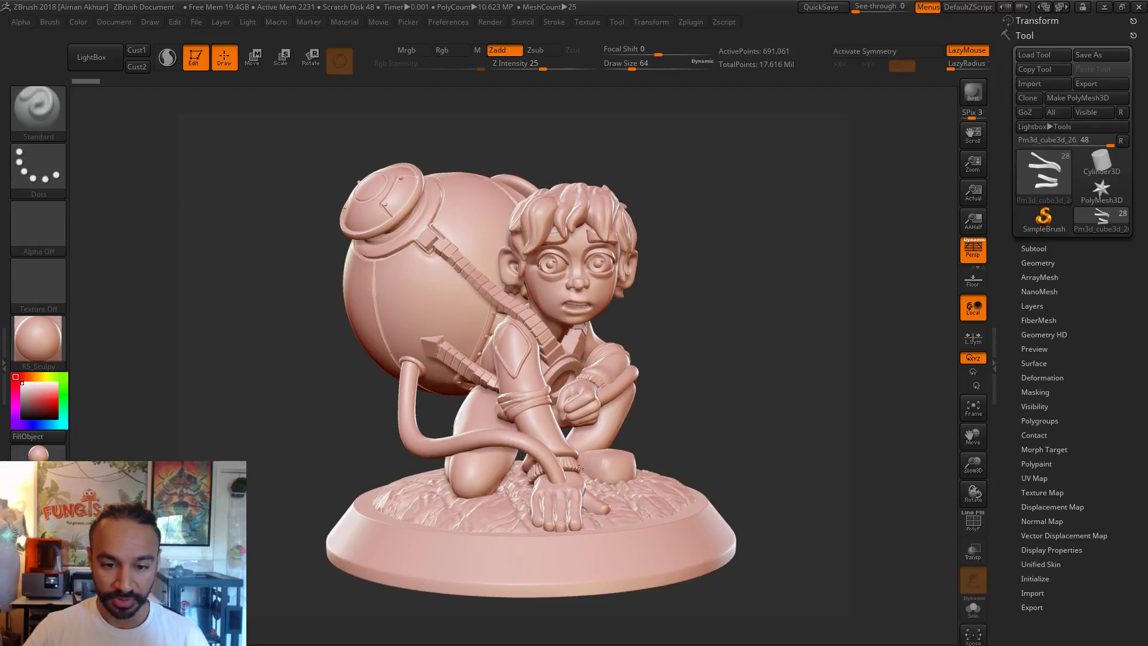
alt+click(519, 240)
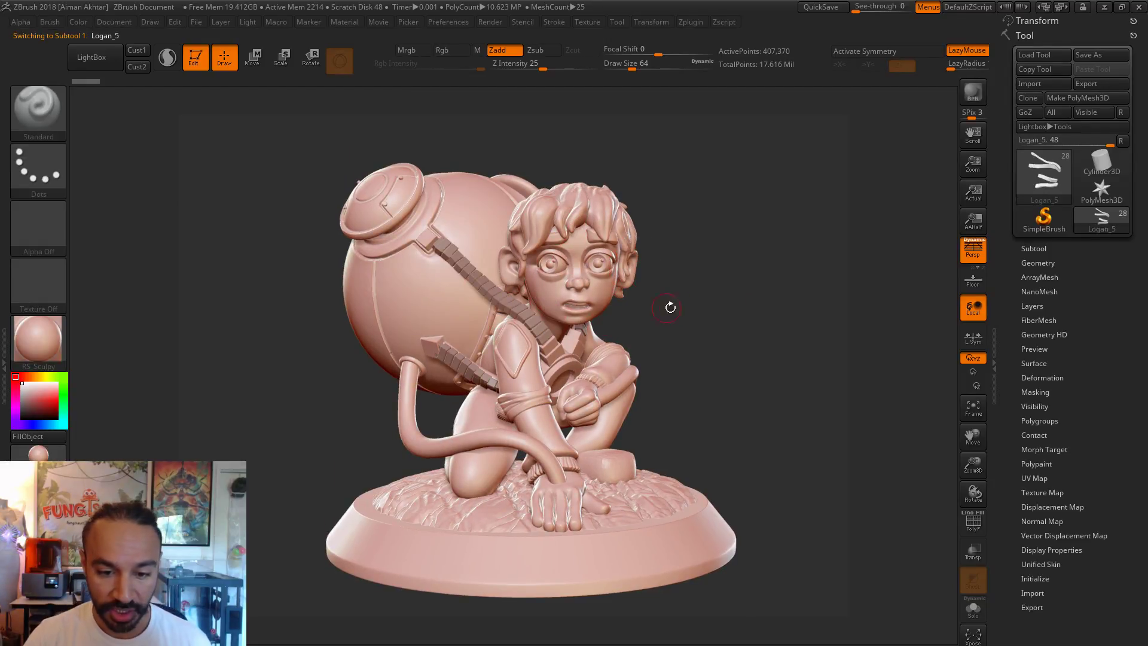
Step: Minimize ZBrush, close the concept reference image and open the Logan_sesh4 Photoshop file from the desktop
click(1104, 6)
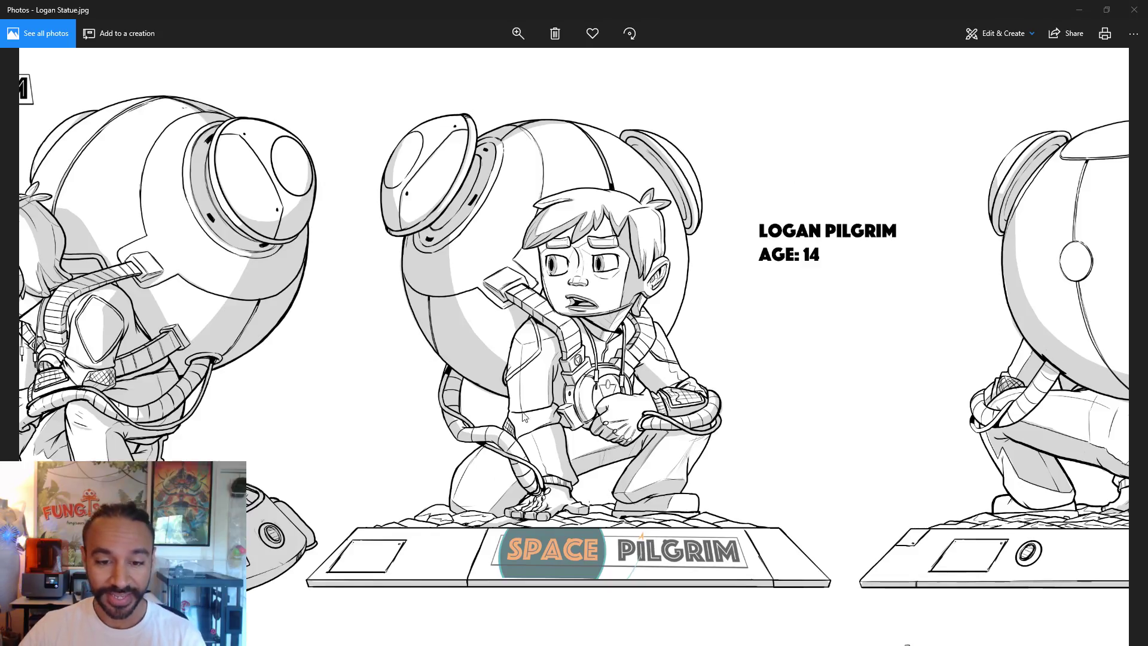
click(1134, 9)
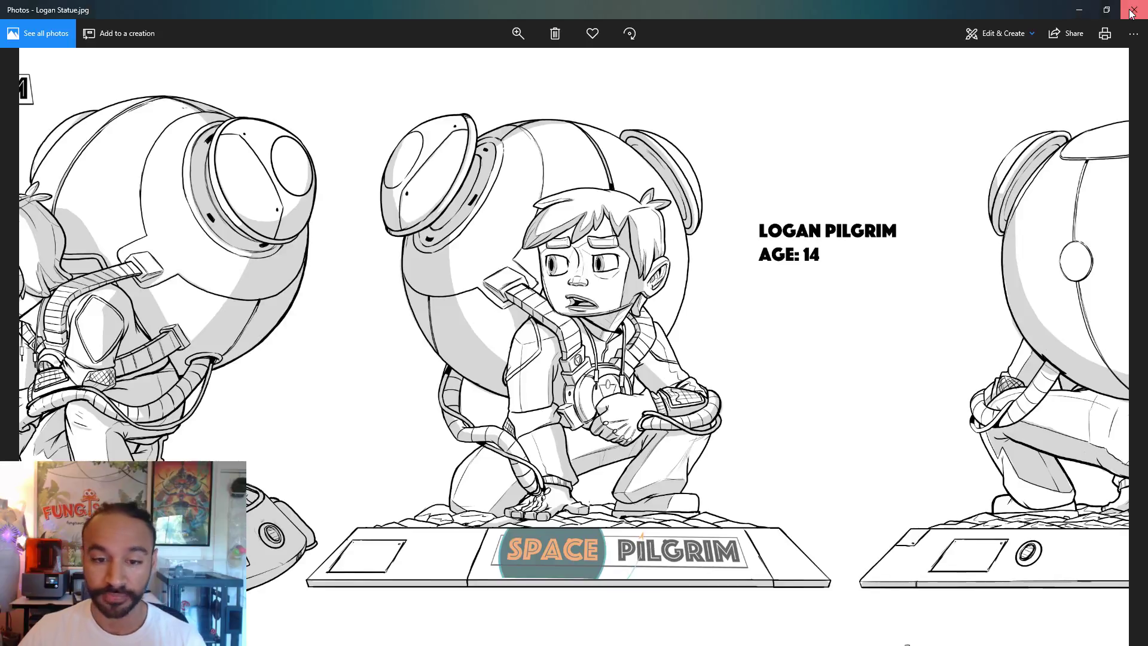
double_click(616, 68)
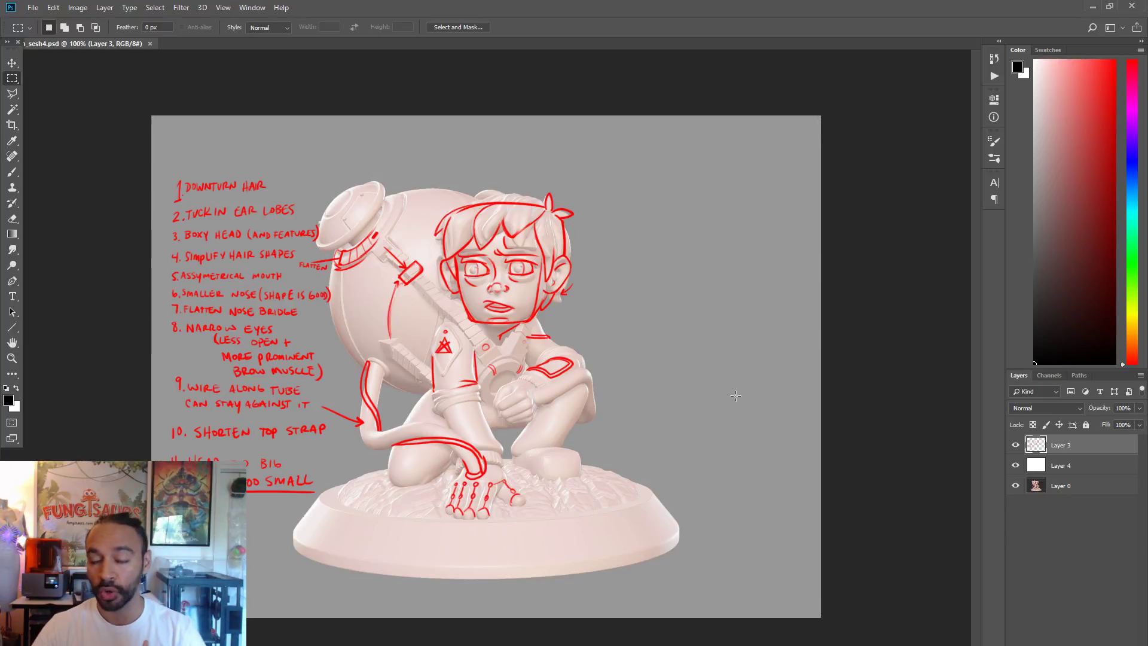
Step: Examine the red numbered feedback notes and paintover on the statue at 200% zoom
click(12, 358)
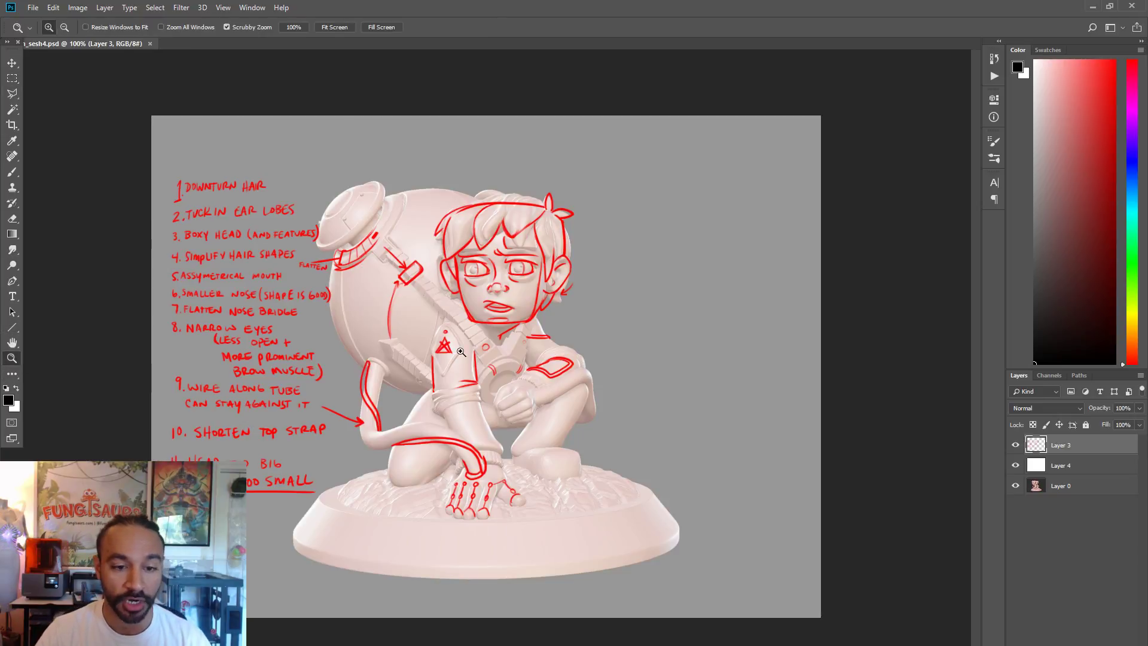
click(422, 352)
alt+click(528, 362)
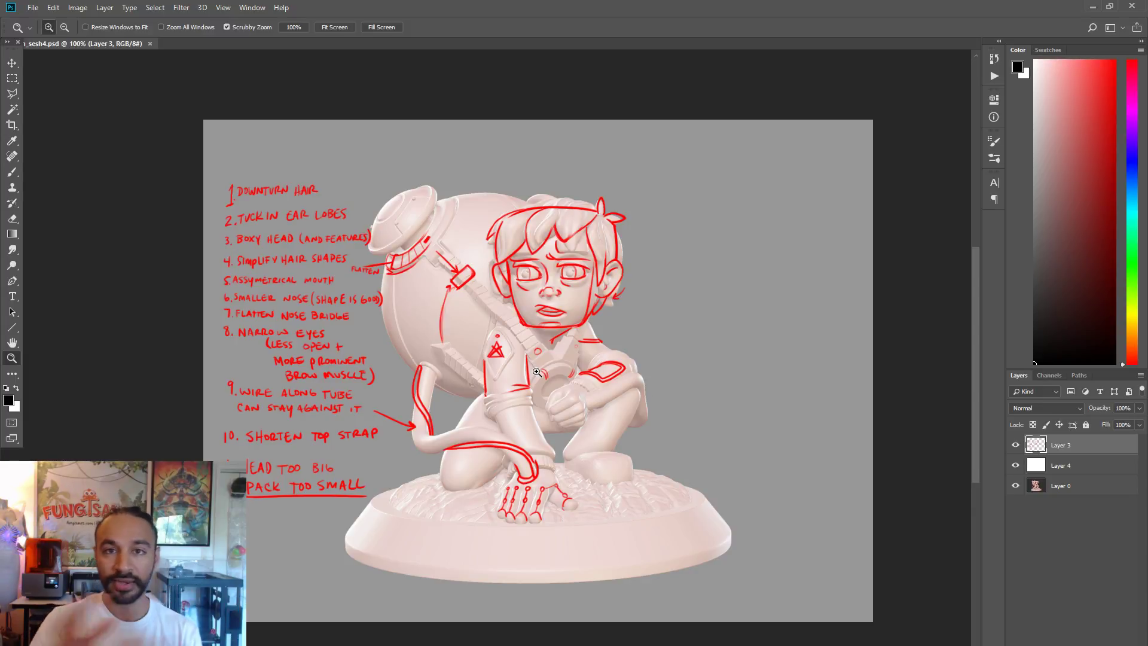
click(221, 210)
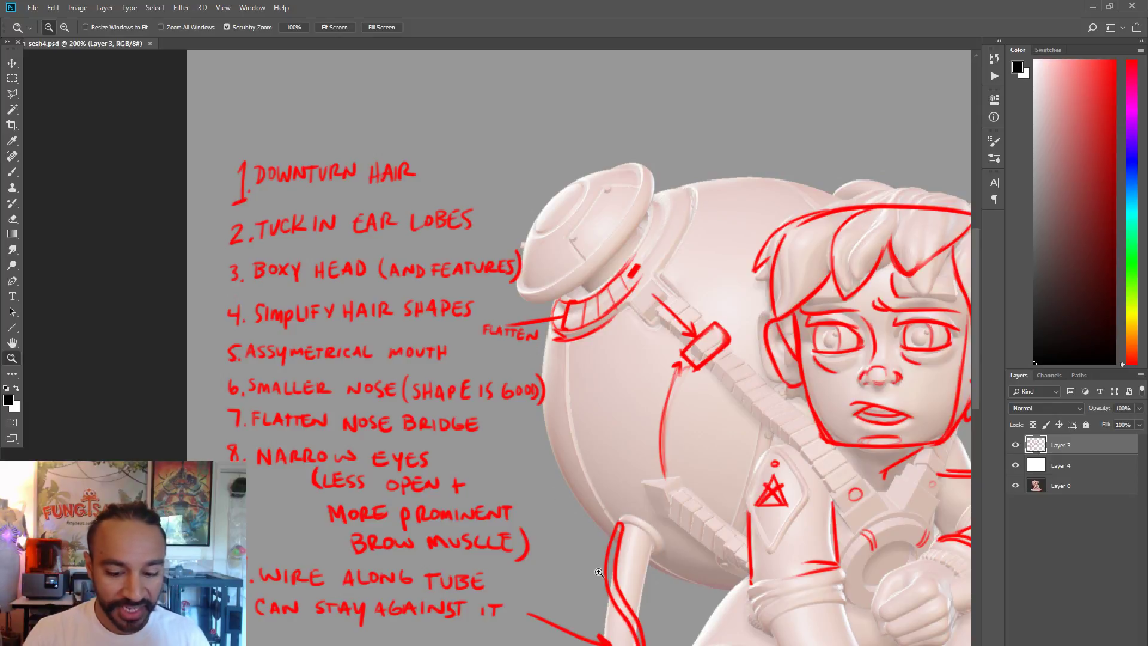
scroll(606, 642, down, 1)
ctrl+scroll(606, 637, right, 5)
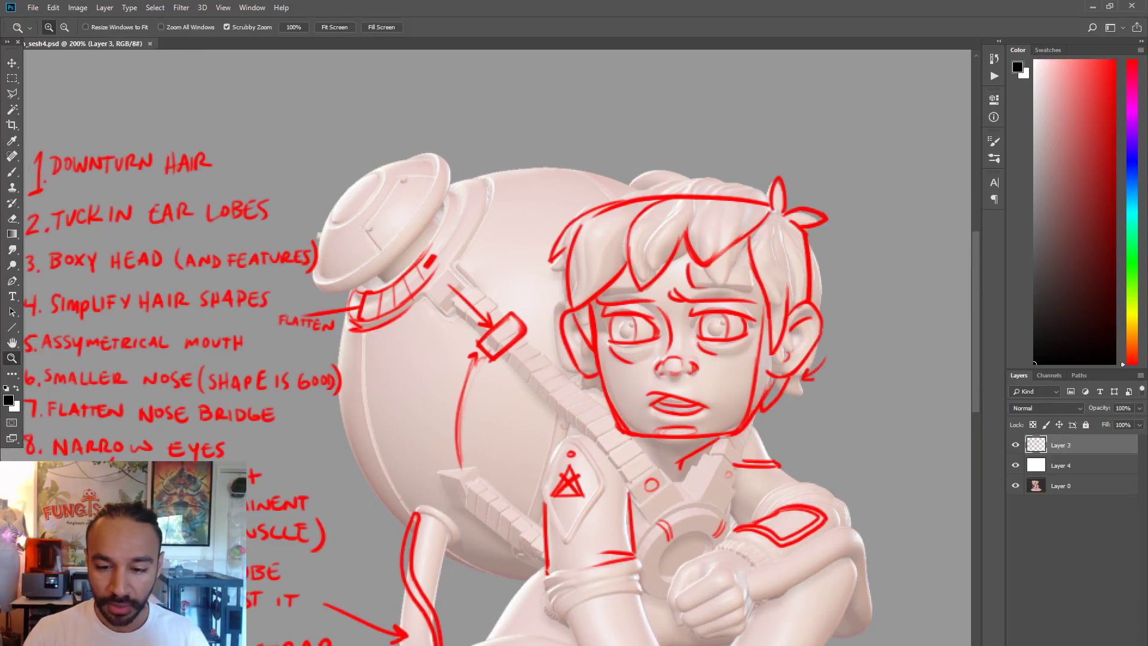
ctrl+scroll(457, 399, left, 1)
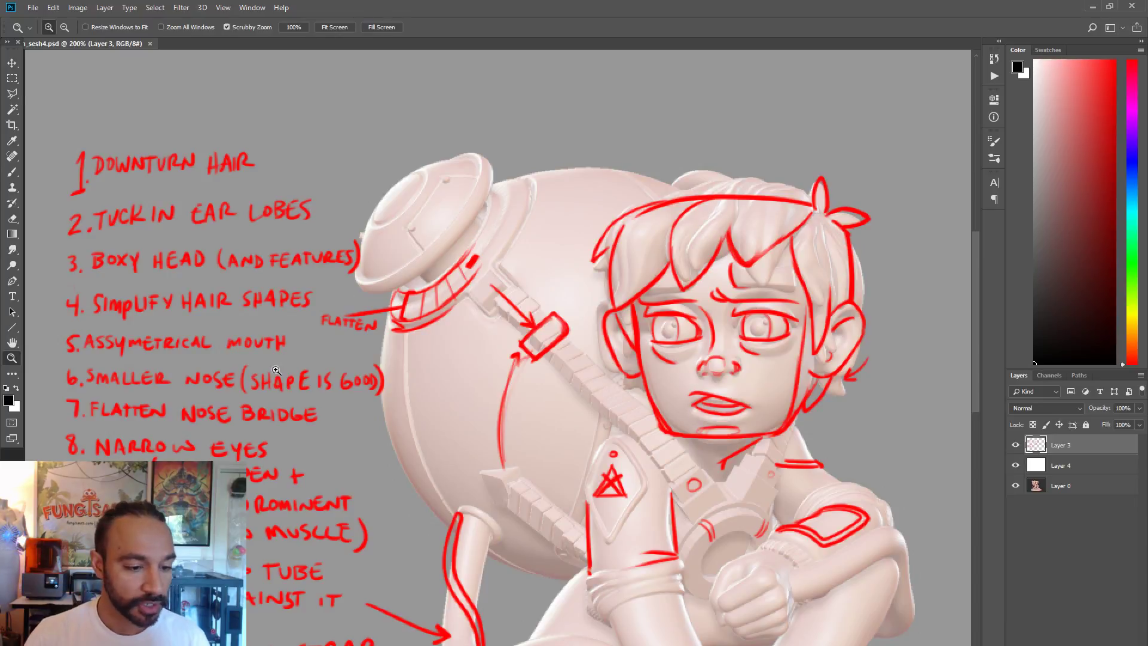
scroll(329, 353, down, 3)
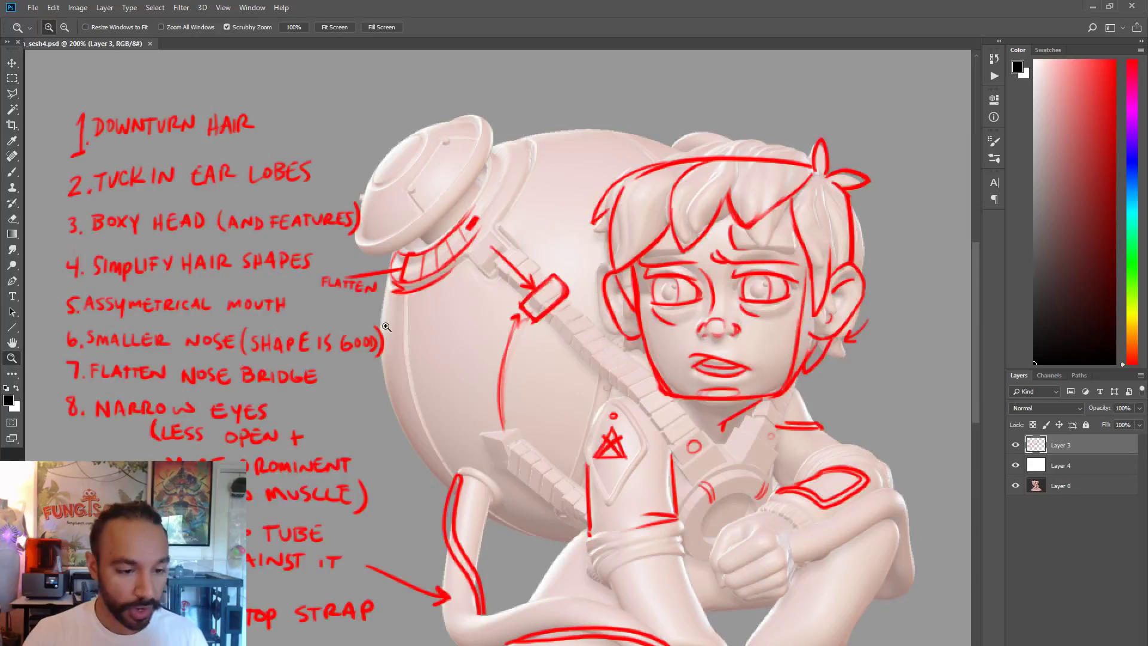
Step: Read the numbered feedback notes down to the wire, strap and proportion remarks and compare them with the face, arm and hand paintover
scroll(334, 373, down, 1)
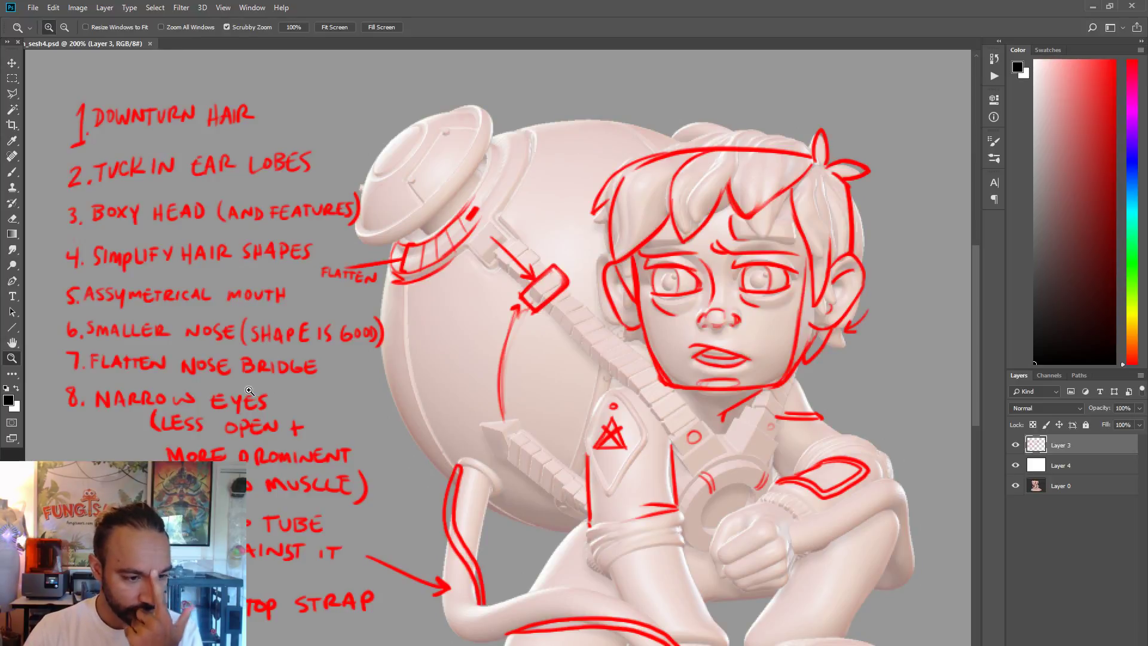
scroll(247, 415, down, 1)
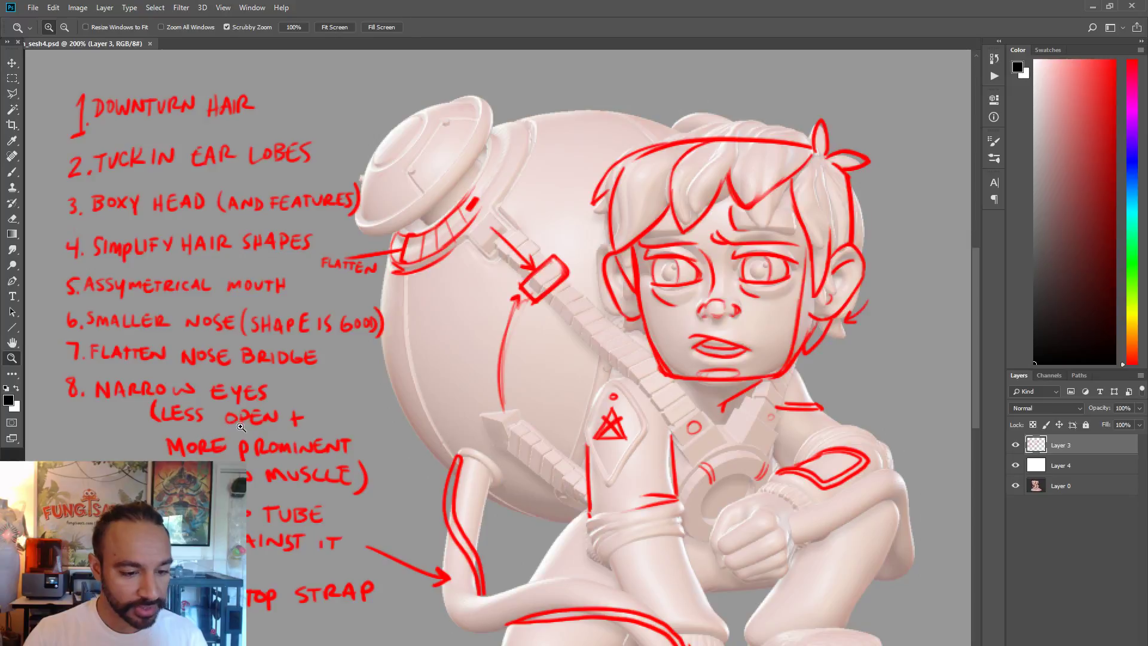
scroll(241, 427, down, 1)
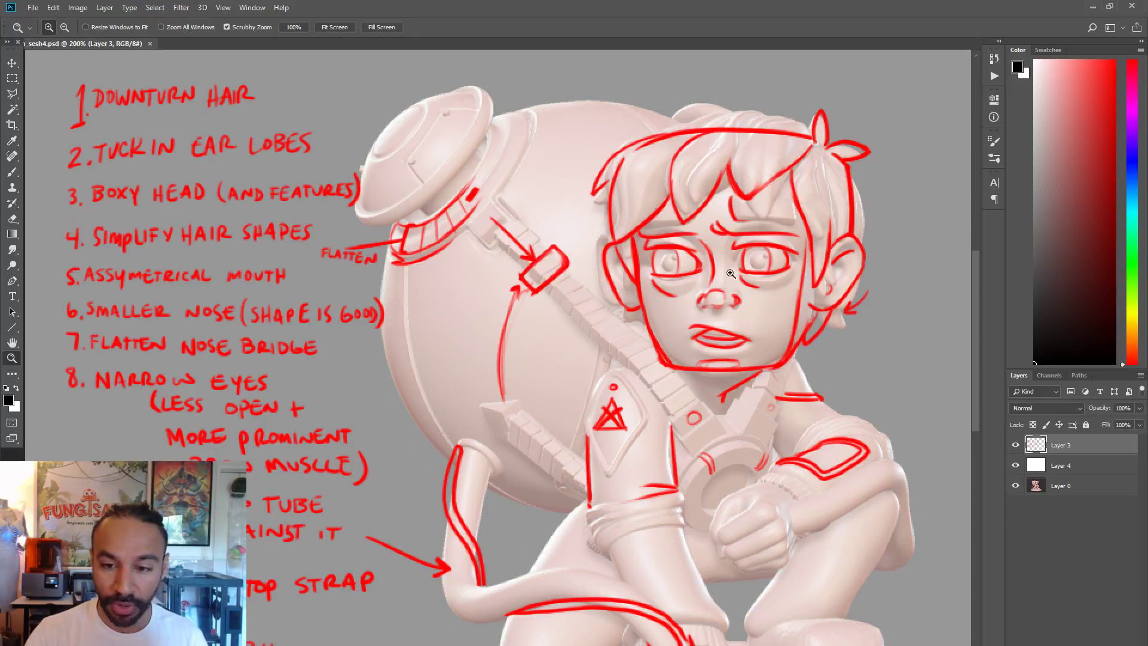
scroll(266, 478, down, 3)
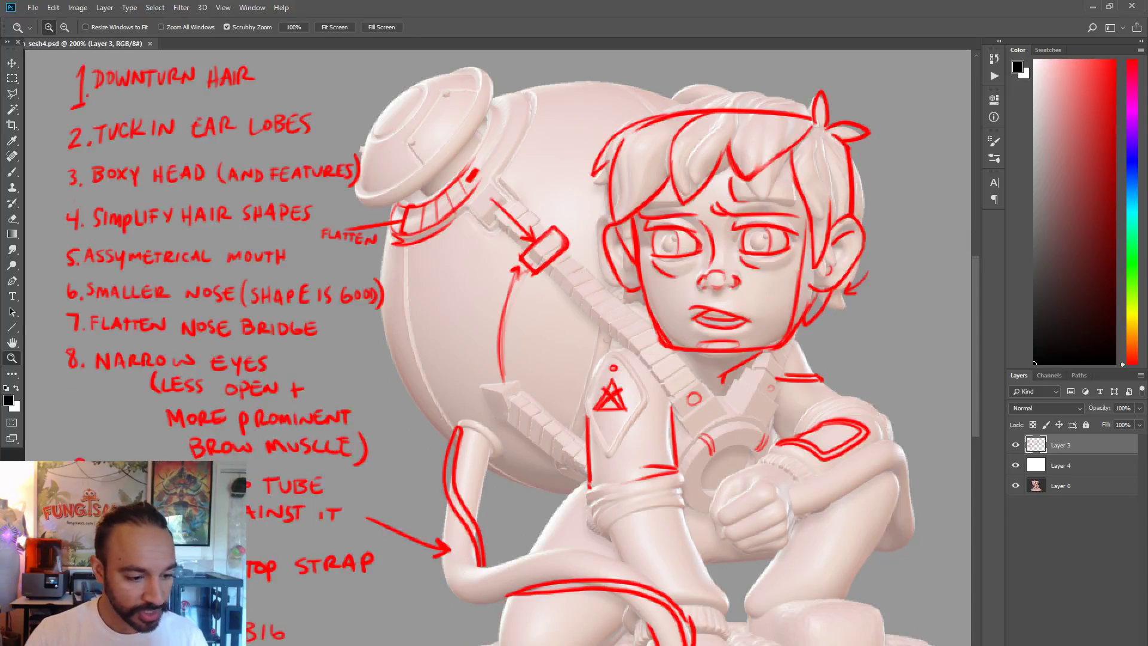
scroll(269, 482, down, 3)
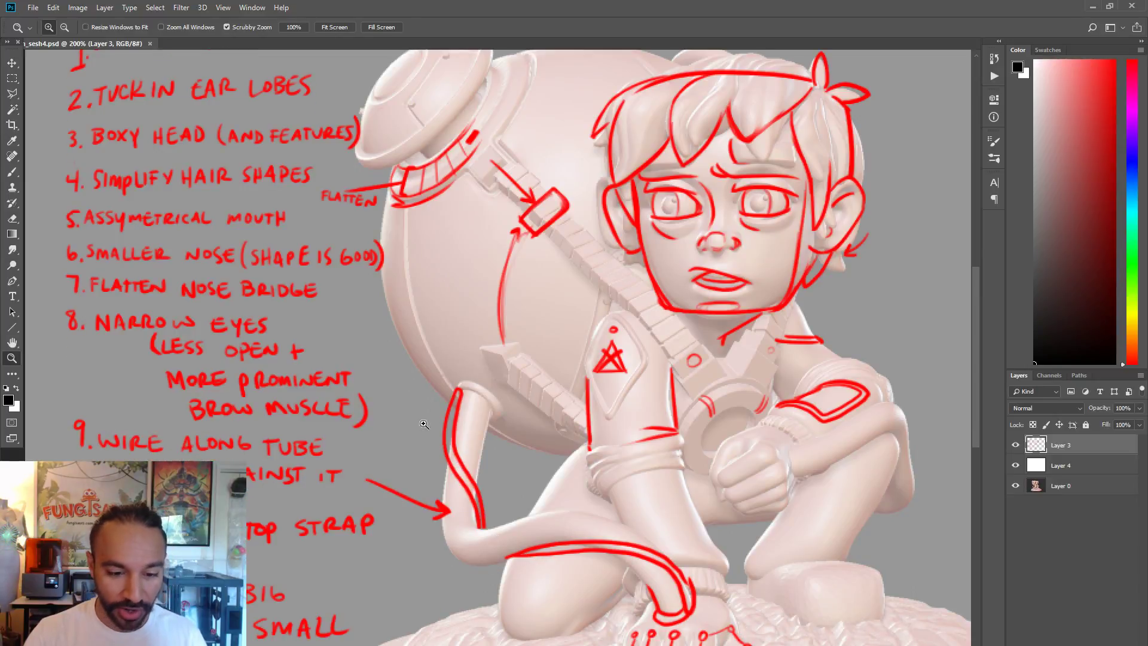
scroll(233, 382, down, 4)
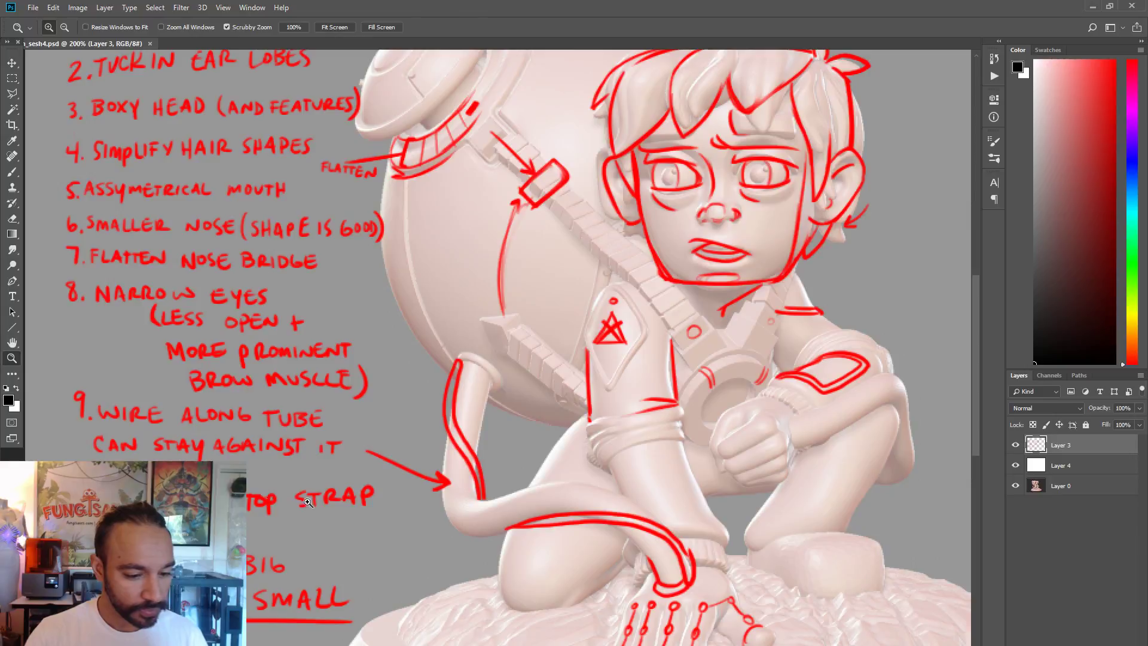
scroll(476, 404, up, 6)
scroll(476, 404, up, 1)
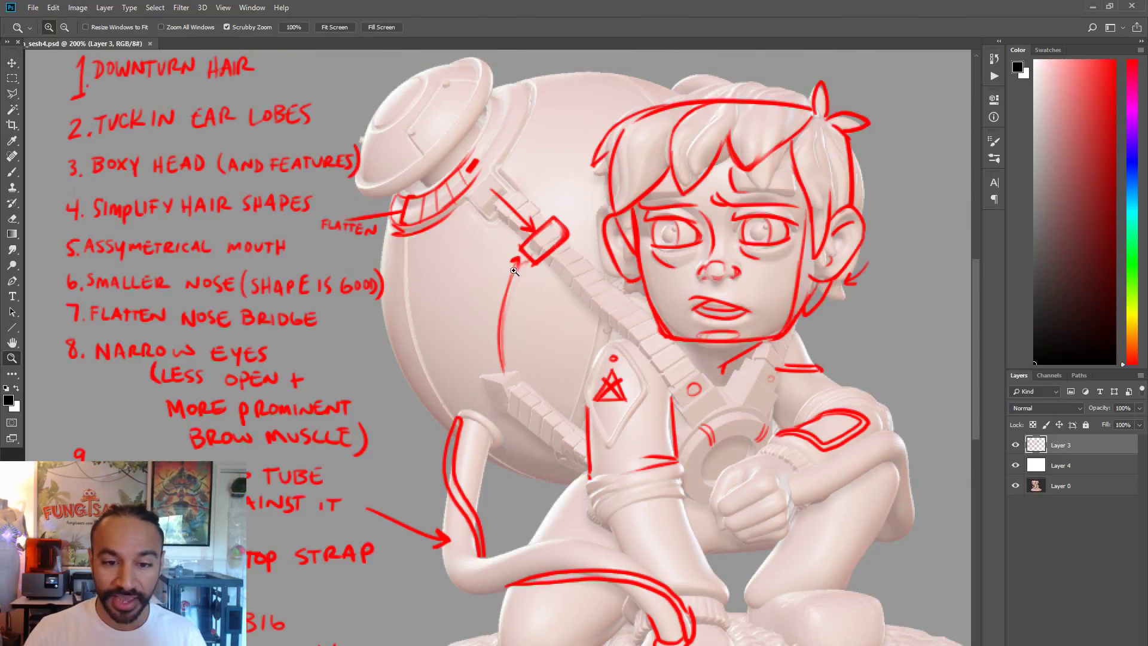
scroll(261, 421, down, 4)
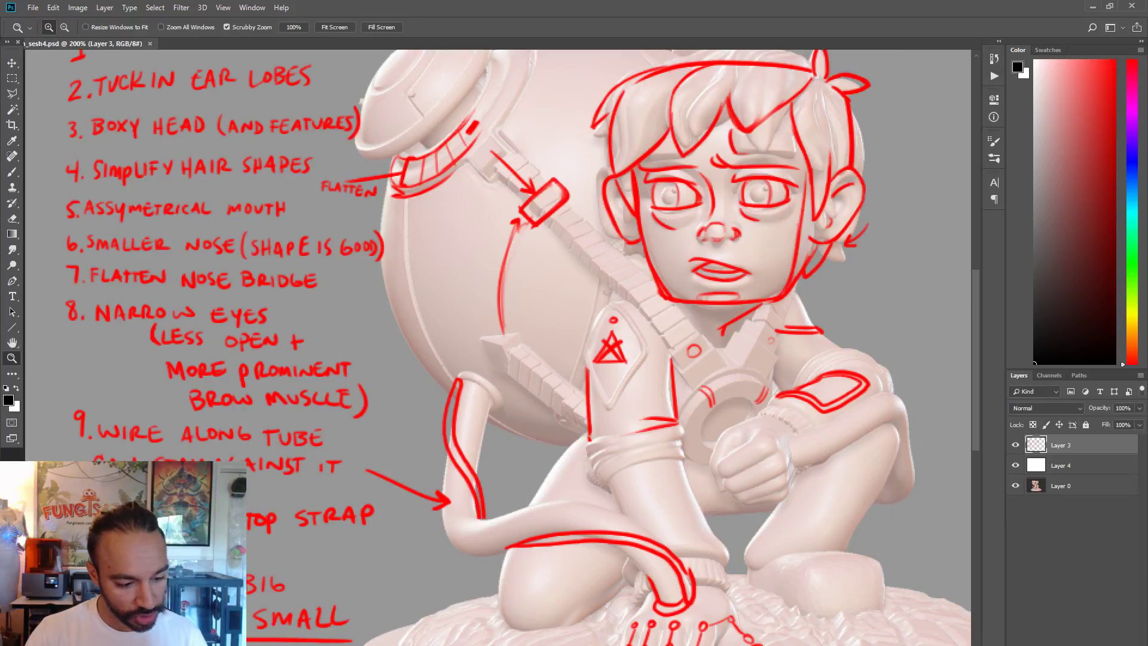
scroll(574, 340, up, 5)
scroll(574, 341, down, 9)
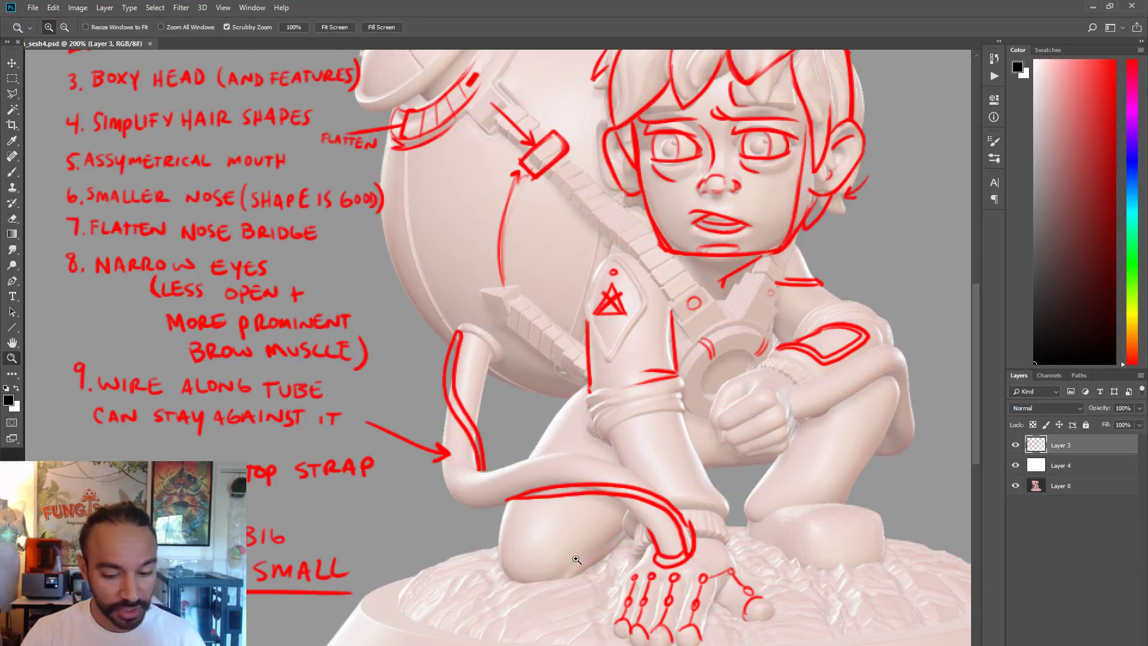
scroll(592, 551, up, 1)
scroll(634, 546, down, 2)
scroll(759, 488, up, 2)
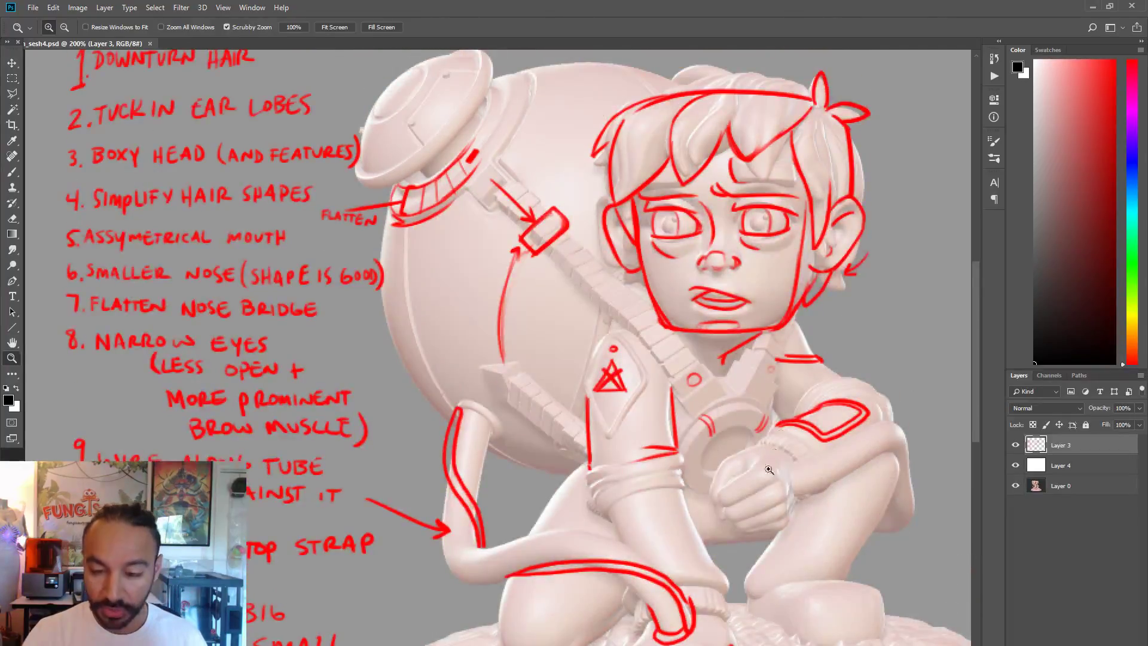
scroll(767, 480, up, 2)
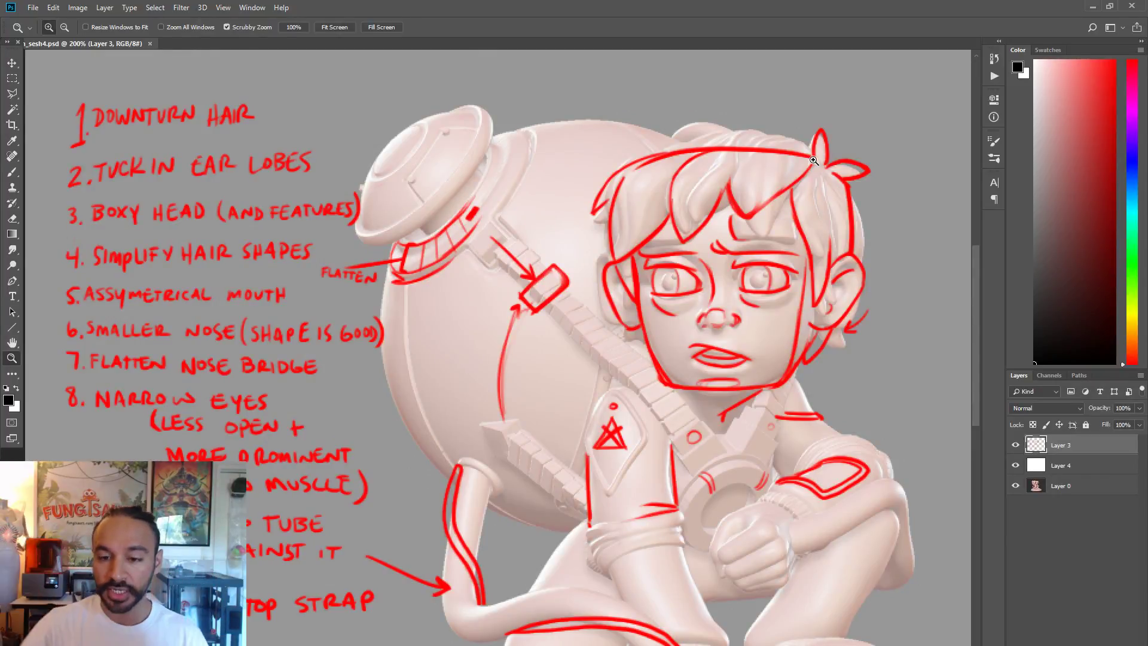
Step: View the full feedback list and statue paintover together at 100% zoom
alt+click(827, 196)
scroll(684, 626, down, 3)
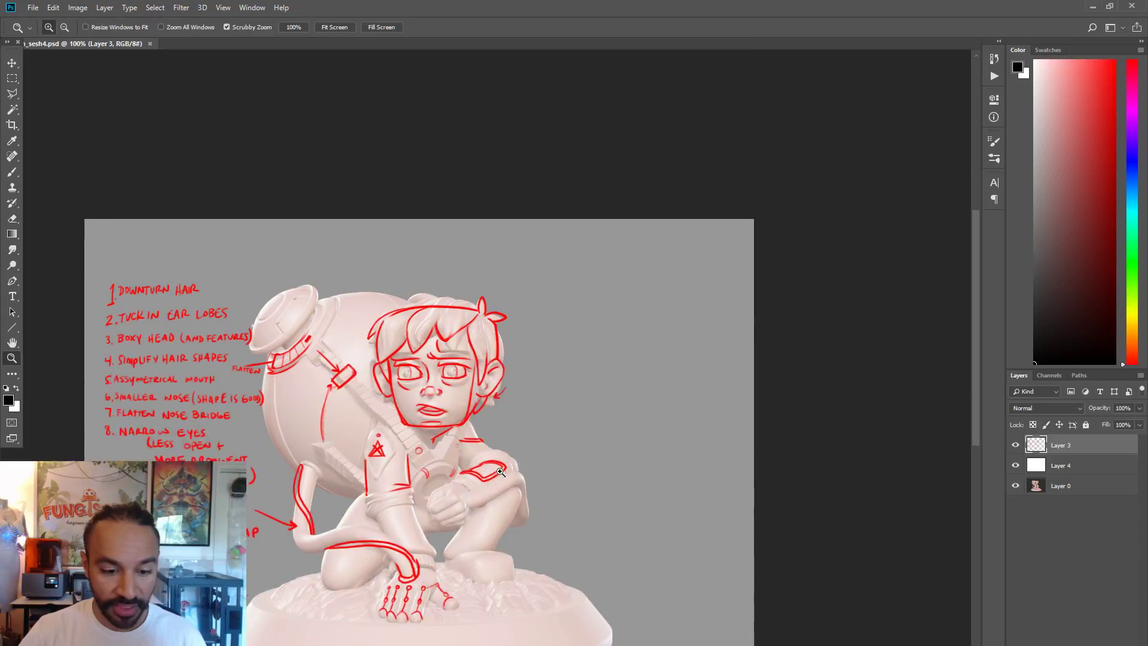
scroll(657, 626, left, 5)
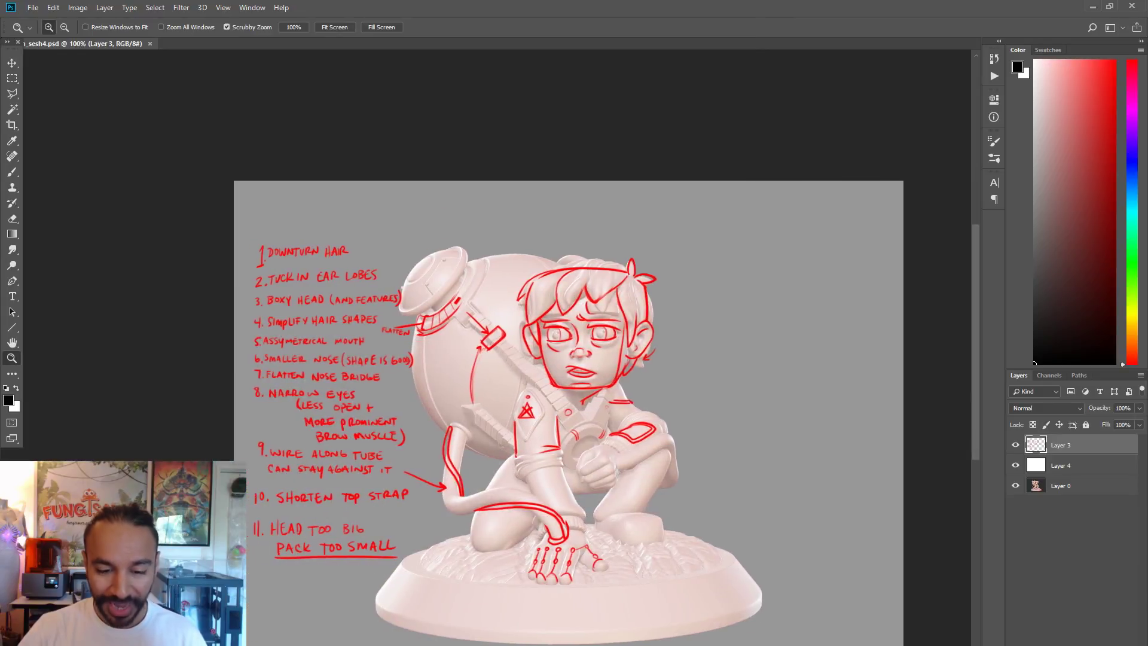
Step: Switch to ZBrush and inspect the statue's head, straps and backpack from several angles with the head-and-torso subtool active
click(596, 628)
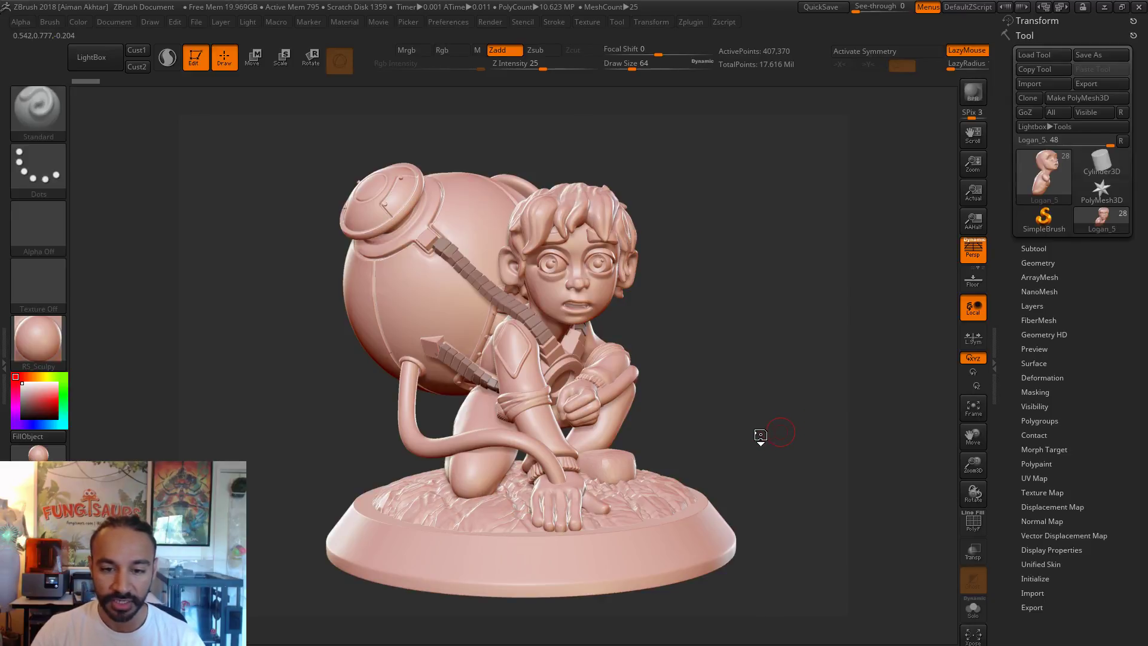
mouse_move(751, 436)
mouse_down()
mouse_move(664, 446)
mouse_move(634, 434)
mouse_move(766, 432)
mouse_up()
alt+click(501, 300)
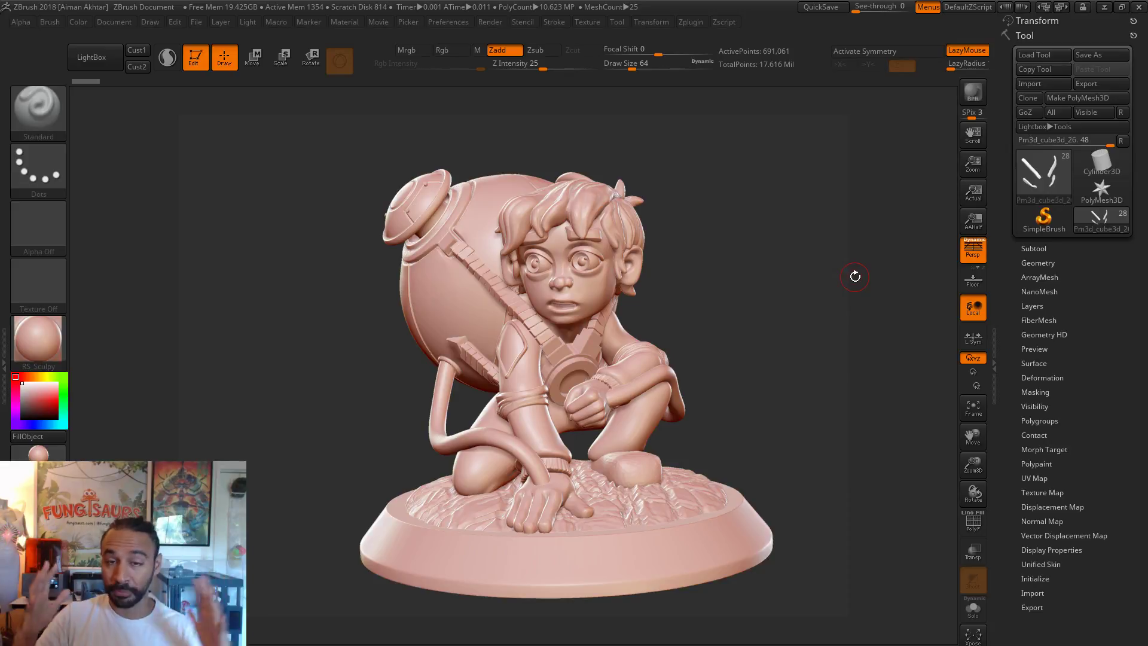
drag(781, 328, 788, 321)
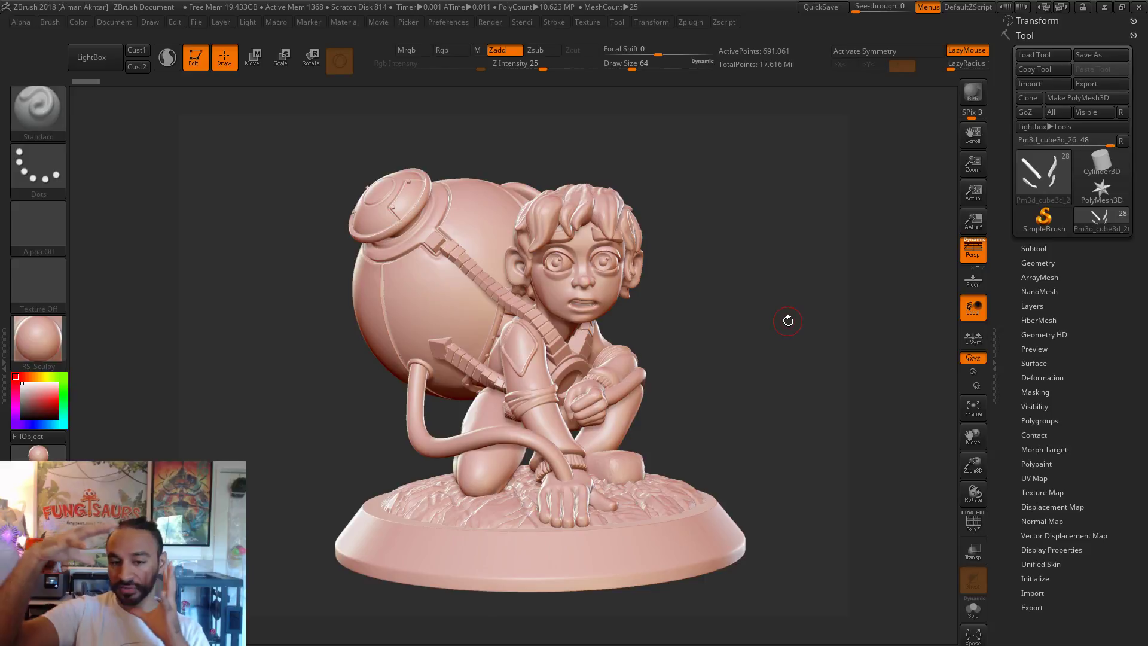
alt+click(607, 282)
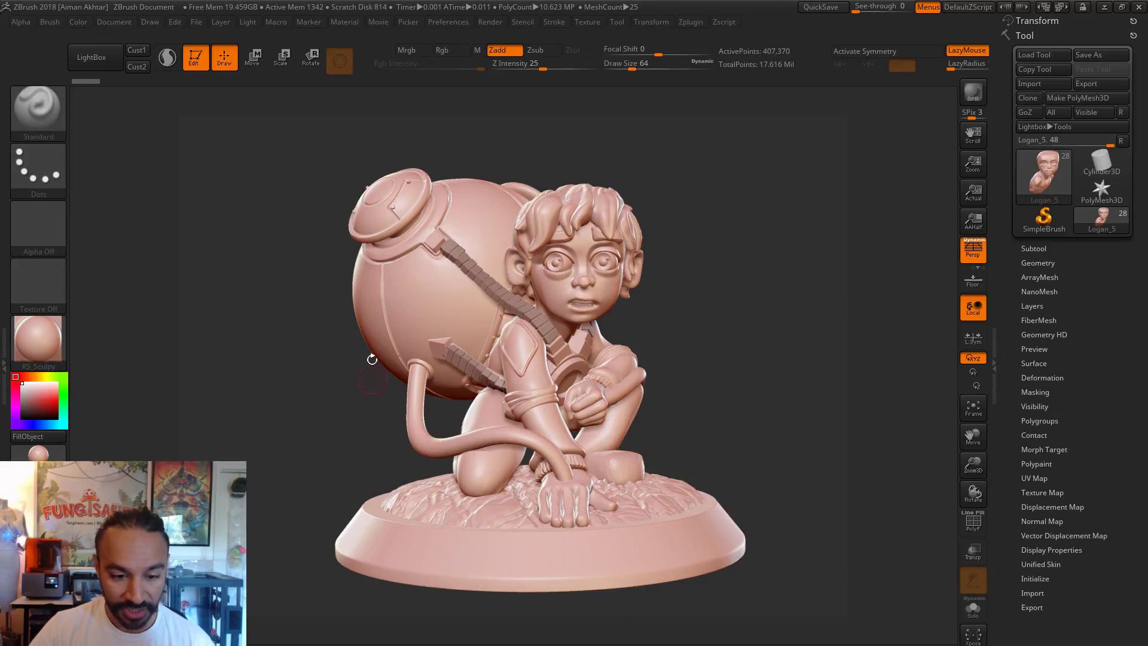
drag(748, 448, 634, 456)
drag(678, 452, 630, 424)
mouse_move(411, 340)
mouse_down()
mouse_move(445, 341)
mouse_move(413, 212)
mouse_up()
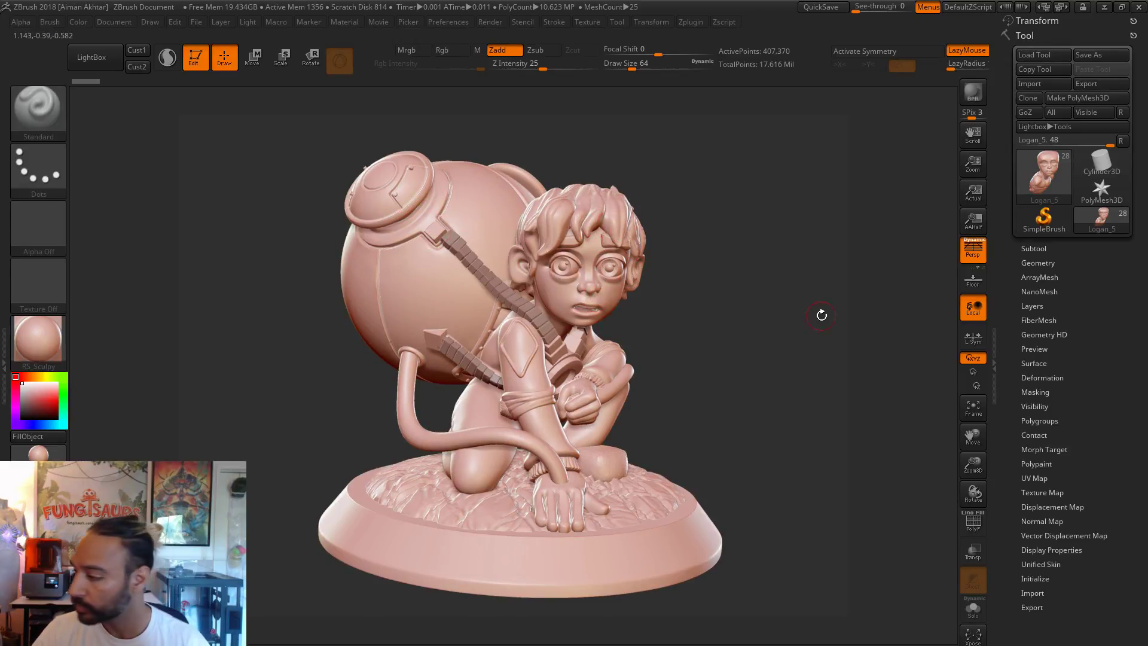
Step: Minimize ZBrush, move the Photoshop feedback window to the other monitor and bring ZBrush back
click(1103, 8)
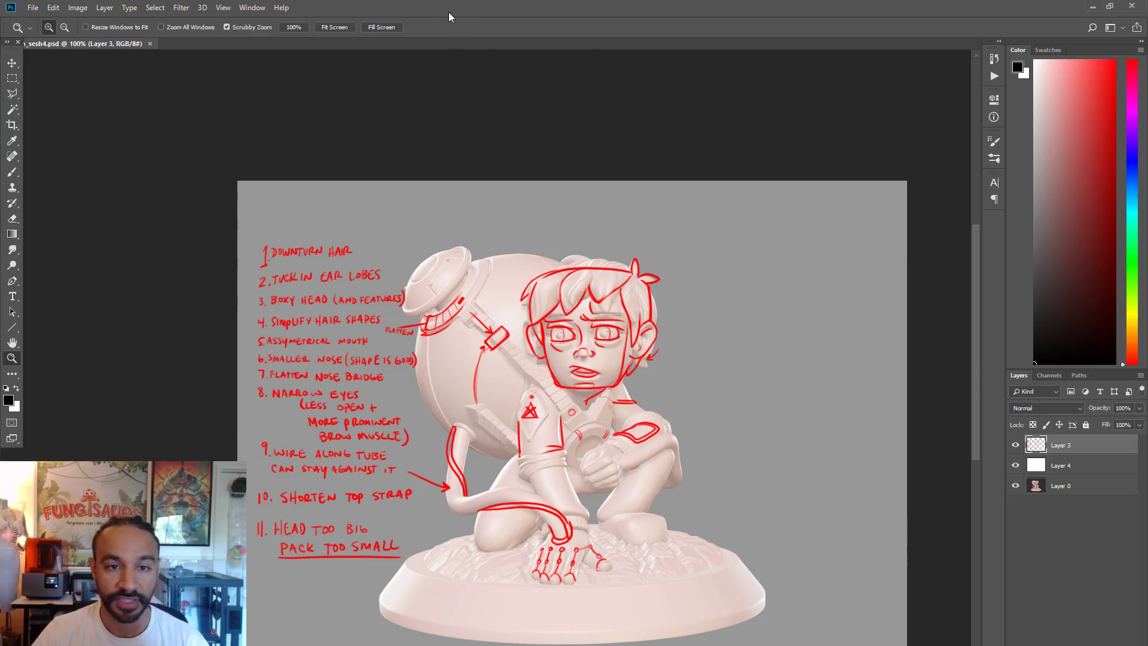
drag(451, 12, 1147, 15)
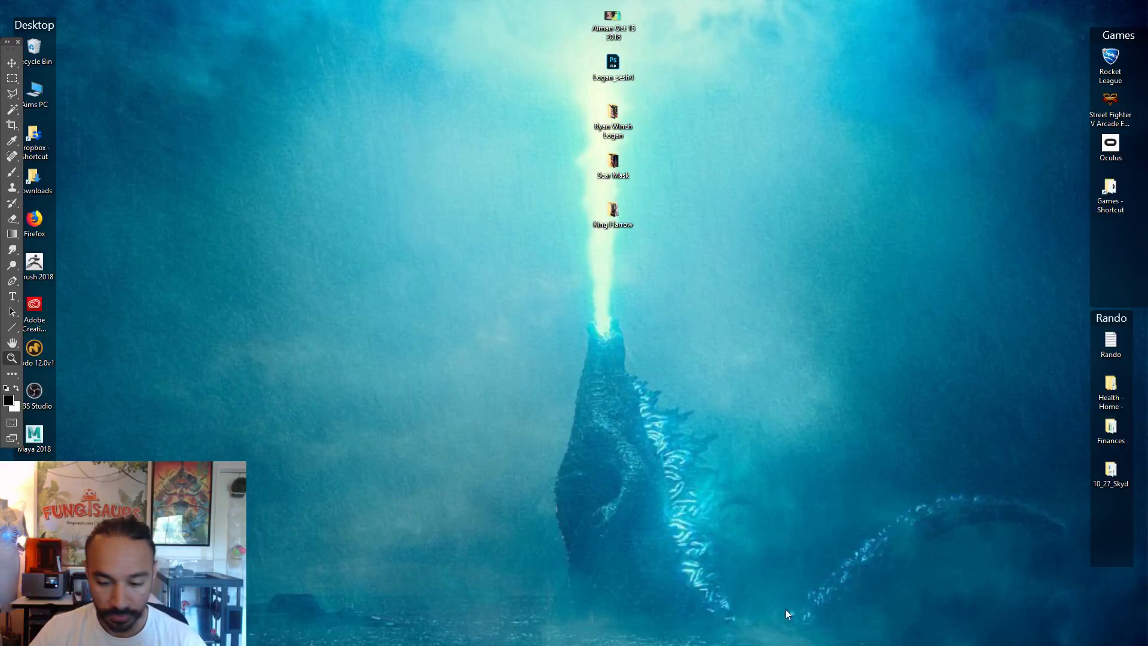
click(596, 645)
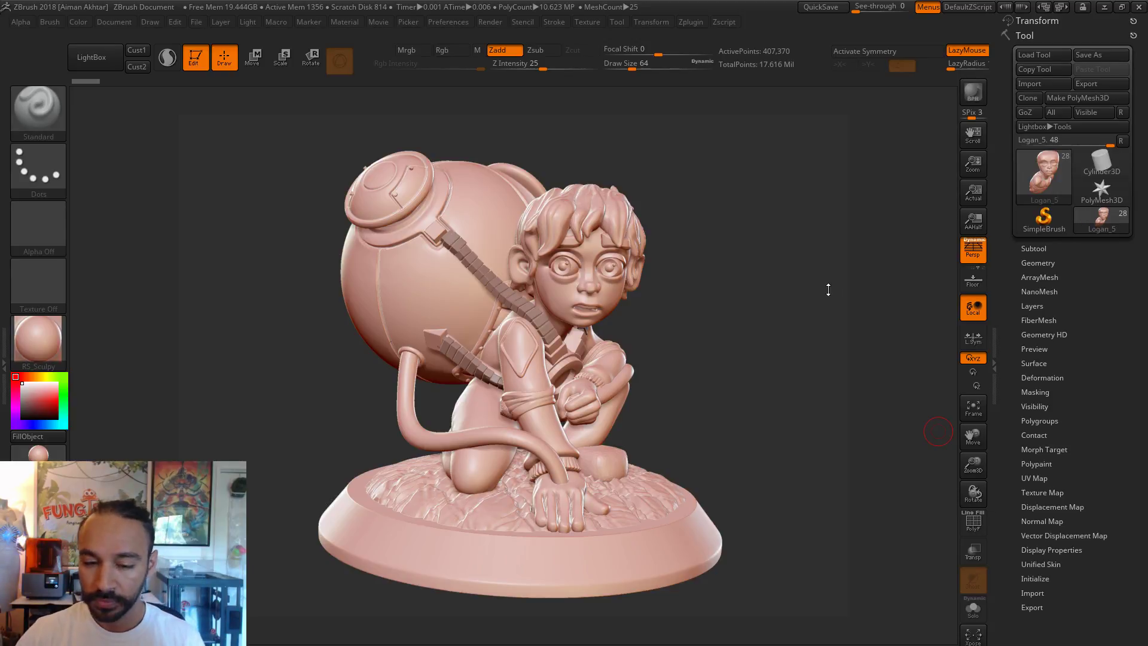
Step: Show the PolyFrame wireframe and check the head-and-torso subtool in Solo mode
mouse_move(777, 297)
mouse_down()
mouse_move(540, 306)
mouse_move(583, 292)
mouse_up()
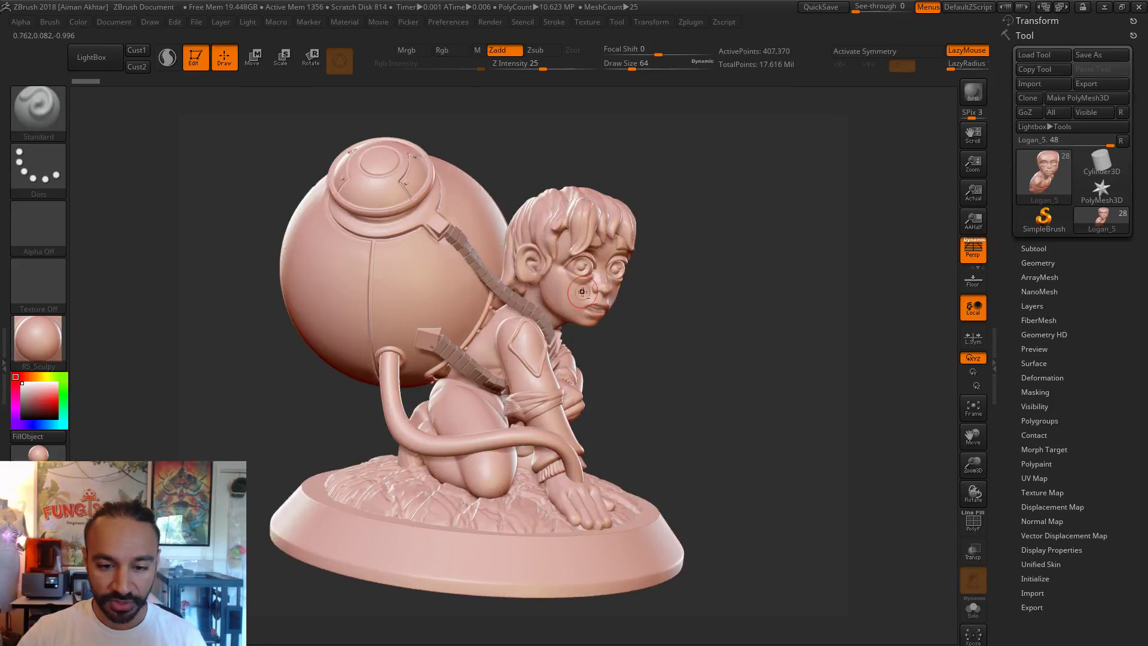
click(973, 521)
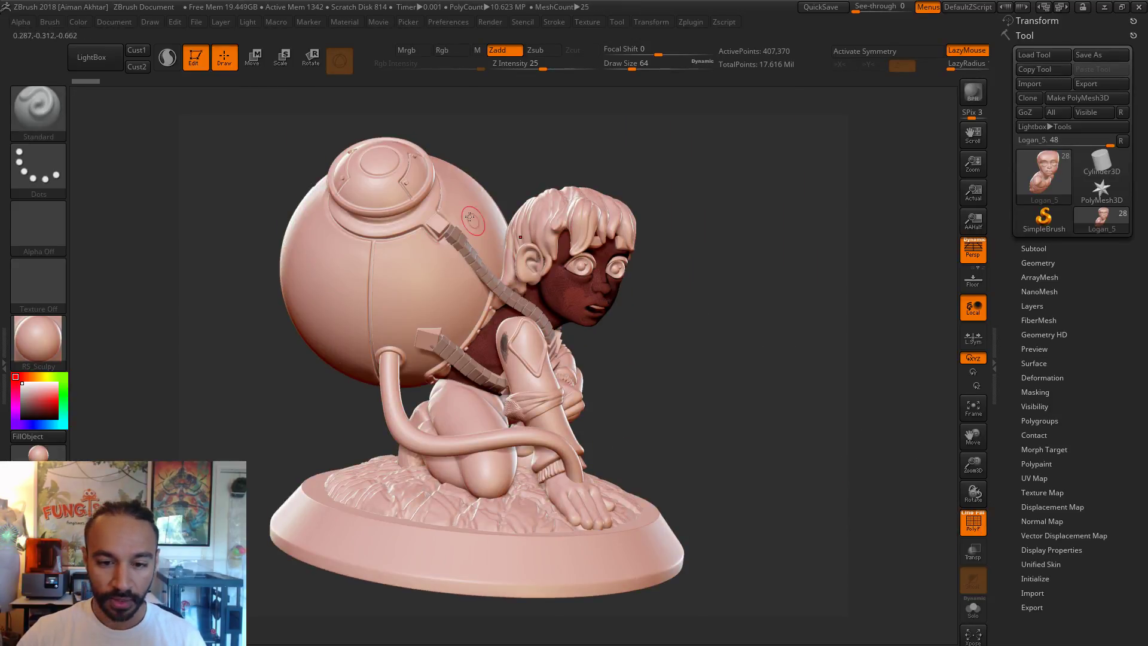
click(974, 611)
mouse_move(835, 506)
mouse_down()
mouse_move(708, 496)
mouse_move(886, 519)
mouse_move(957, 542)
mouse_move(966, 559)
mouse_move(716, 457)
mouse_move(930, 564)
mouse_up()
click(973, 610)
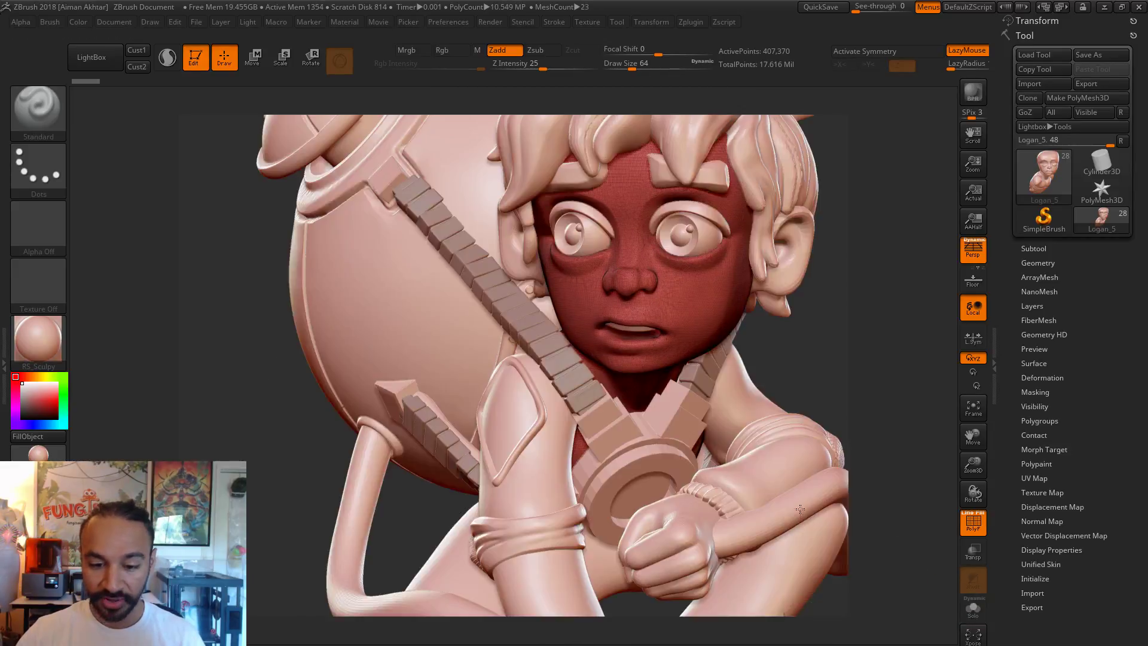
click(975, 612)
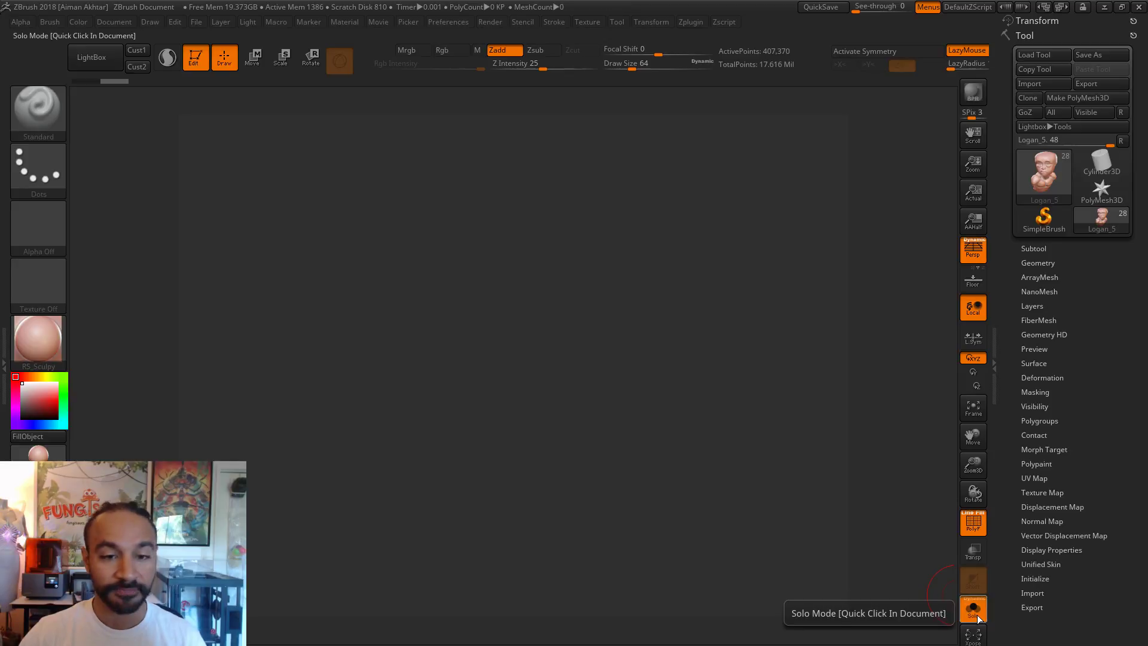
click(978, 618)
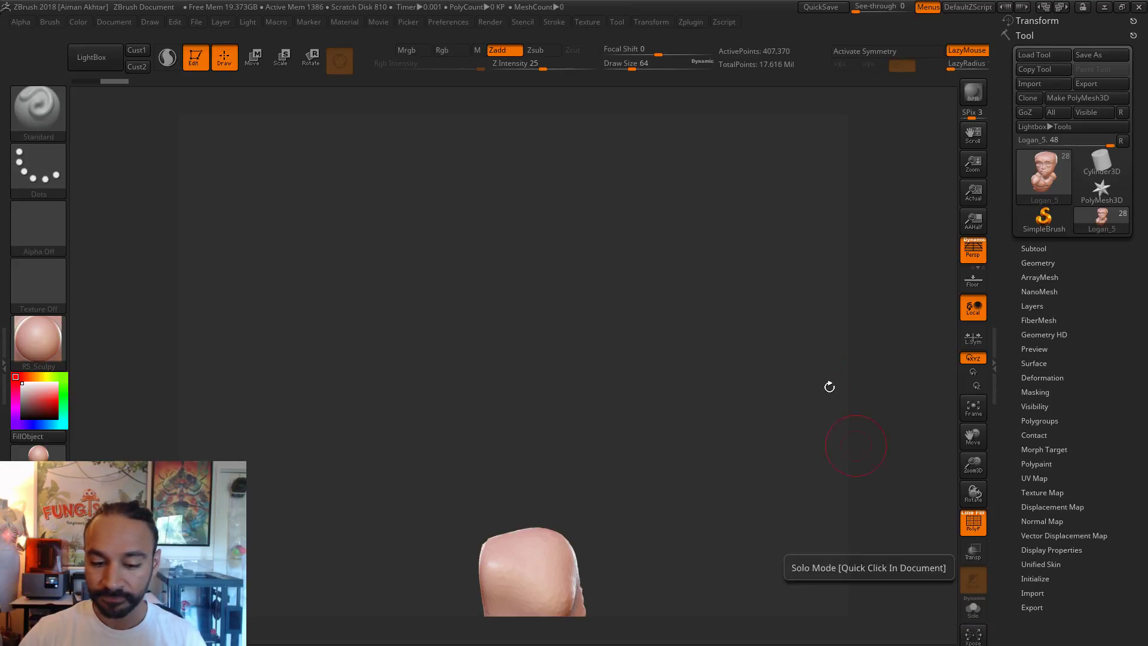
click(974, 617)
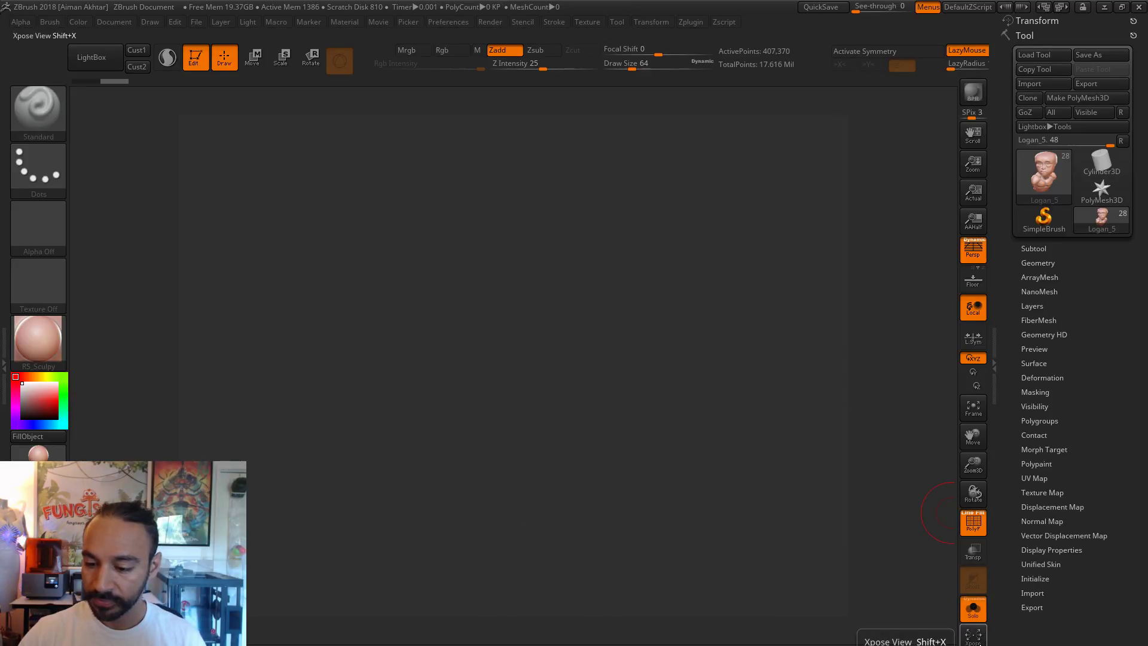
click(979, 611)
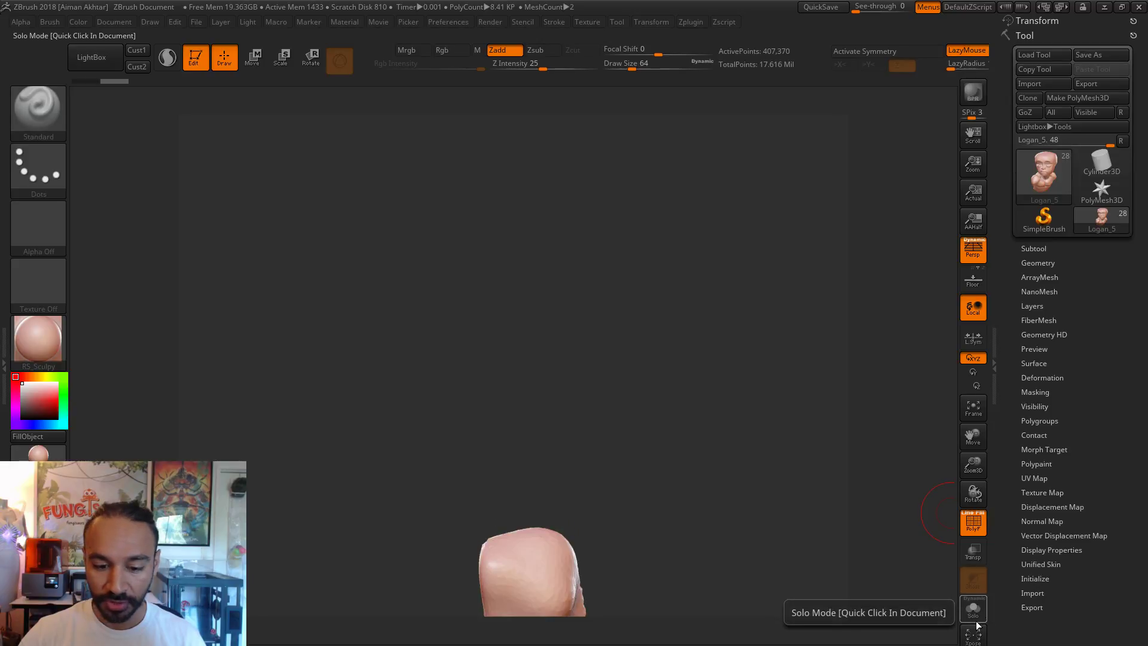
click(979, 641)
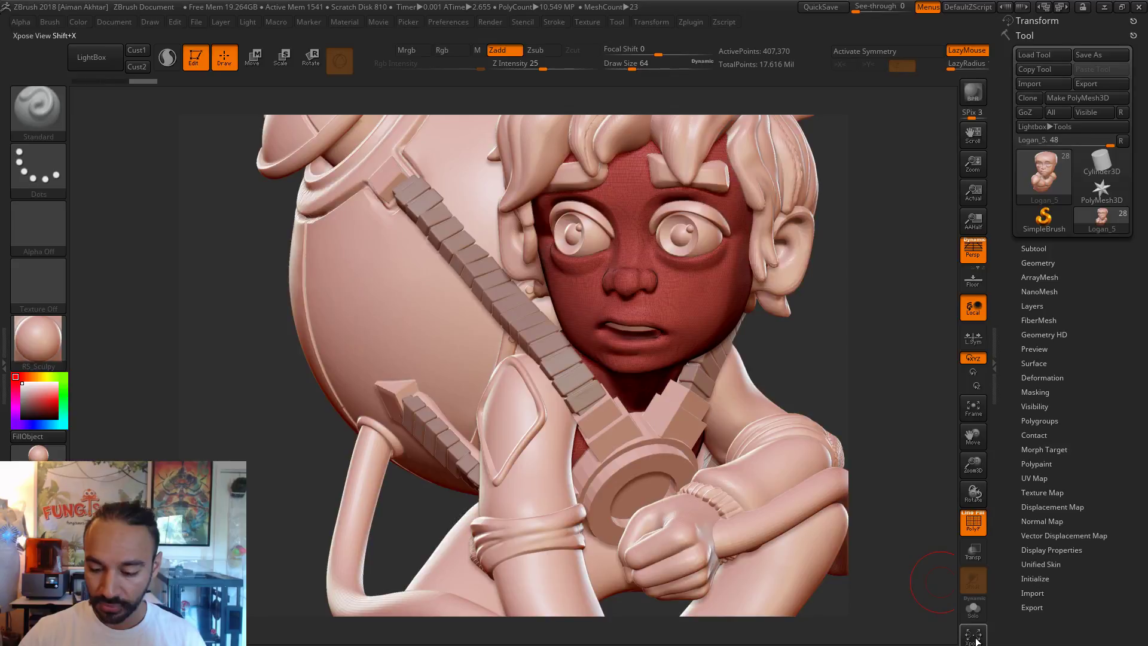
Step: Isolate the head and torso, turn off PolyFrame, examine the sculpt from below and show all subtools again
click(973, 608)
drag(790, 398, 892, 551)
key(shift+f)
drag(797, 491, 770, 471)
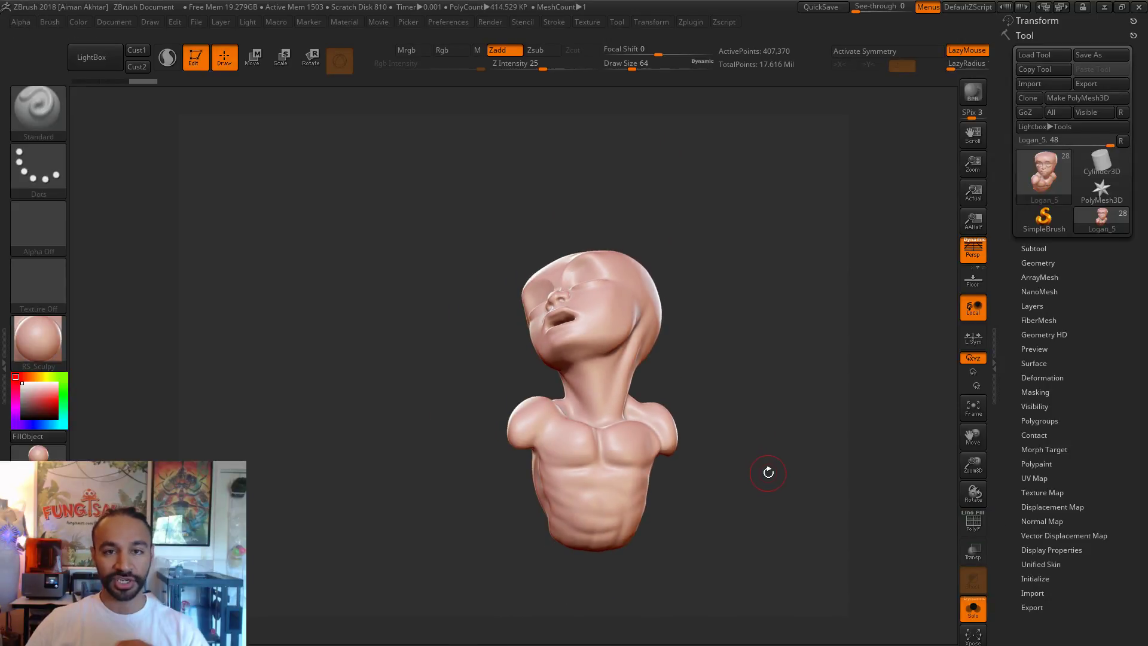
drag(844, 475, 849, 519)
click(974, 609)
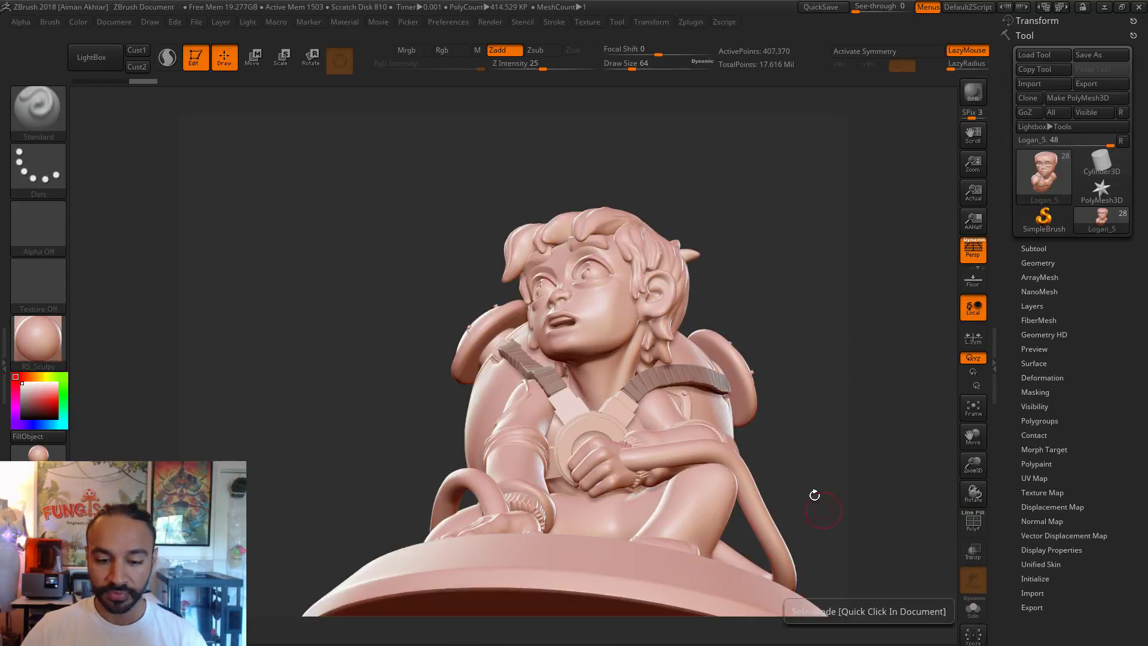
Step: Make the hair subtool active and expand the Subtool list
drag(836, 449, 885, 466)
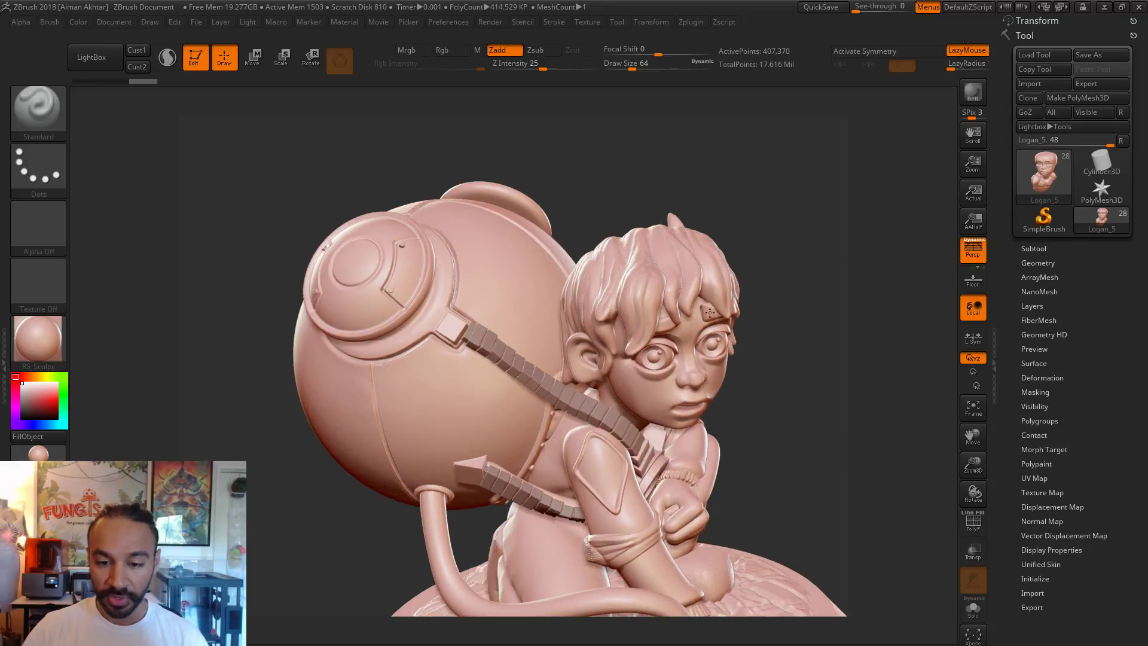
alt+click(710, 312)
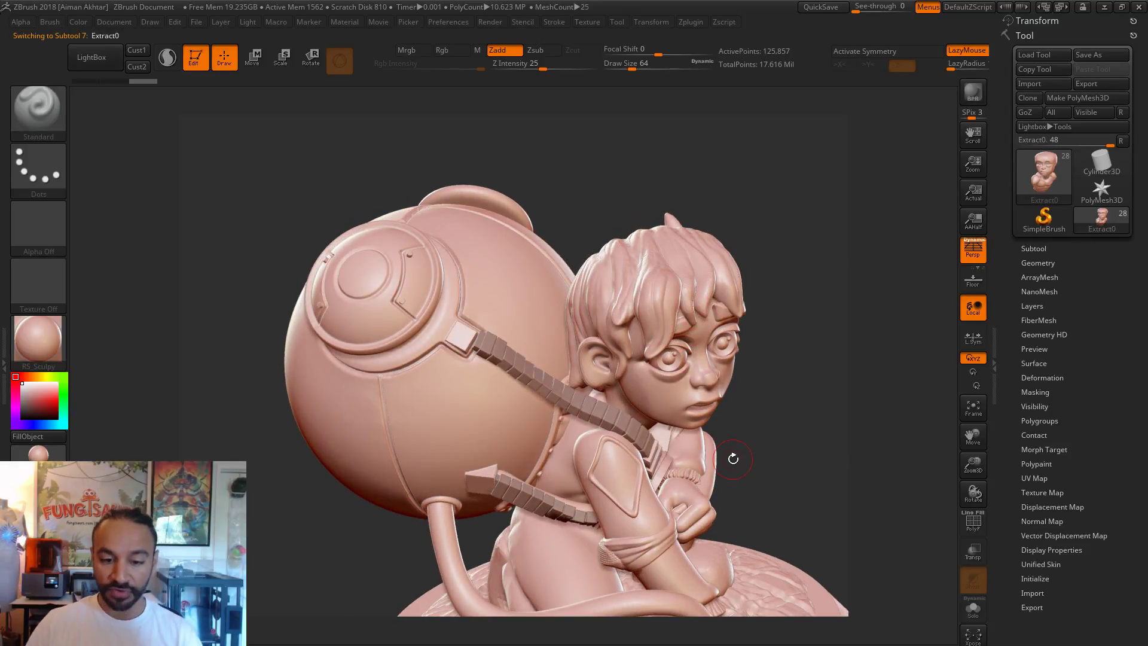
drag(799, 443, 794, 445)
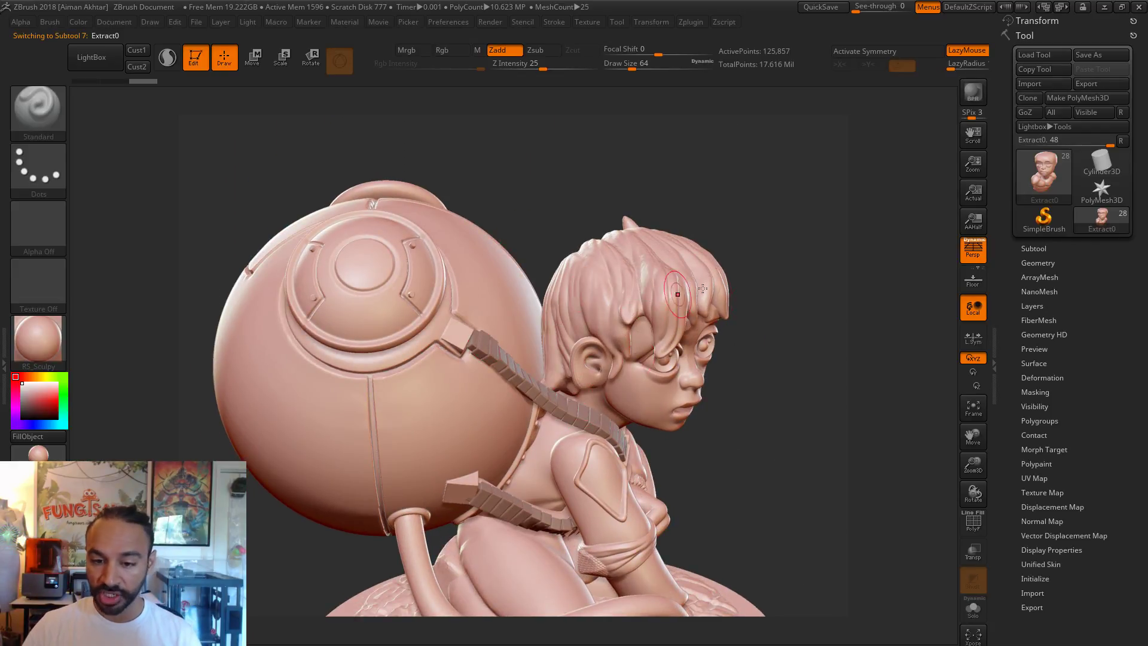
click(1042, 248)
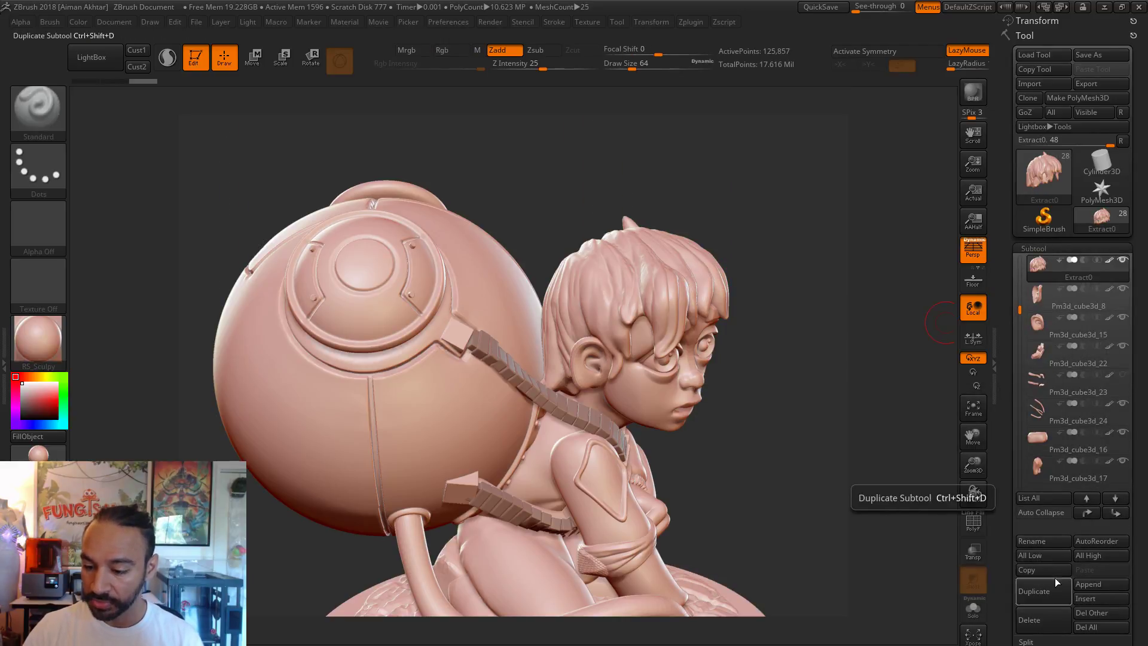
Step: Merge the two ear subtools down into the hair subtool, accepting the non-undoable operation
key(Return)
click(1044, 645)
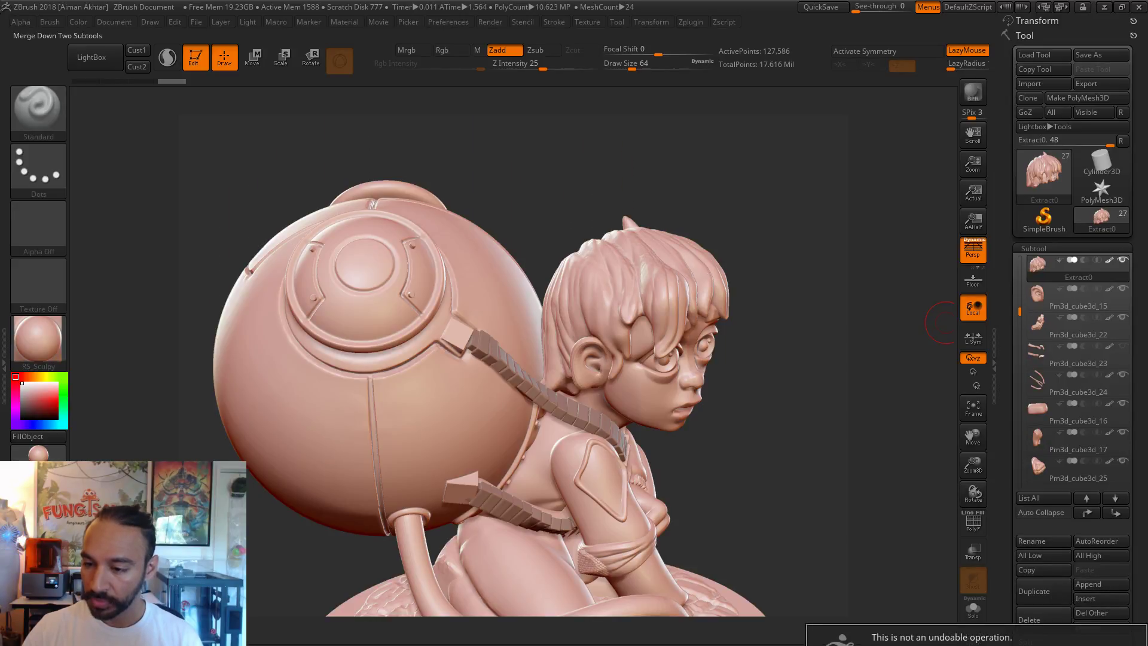
key(Return)
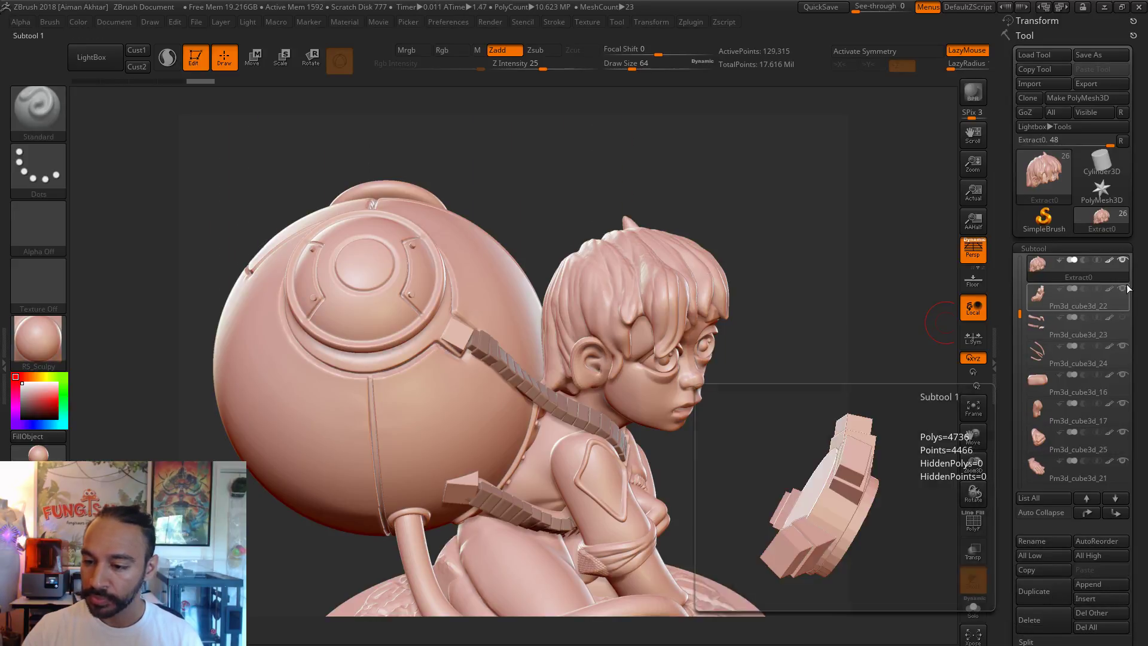
Step: Move the head-and-torso and hair subtools to the end of the subtool list and merge the hair into the head
alt+click(688, 398)
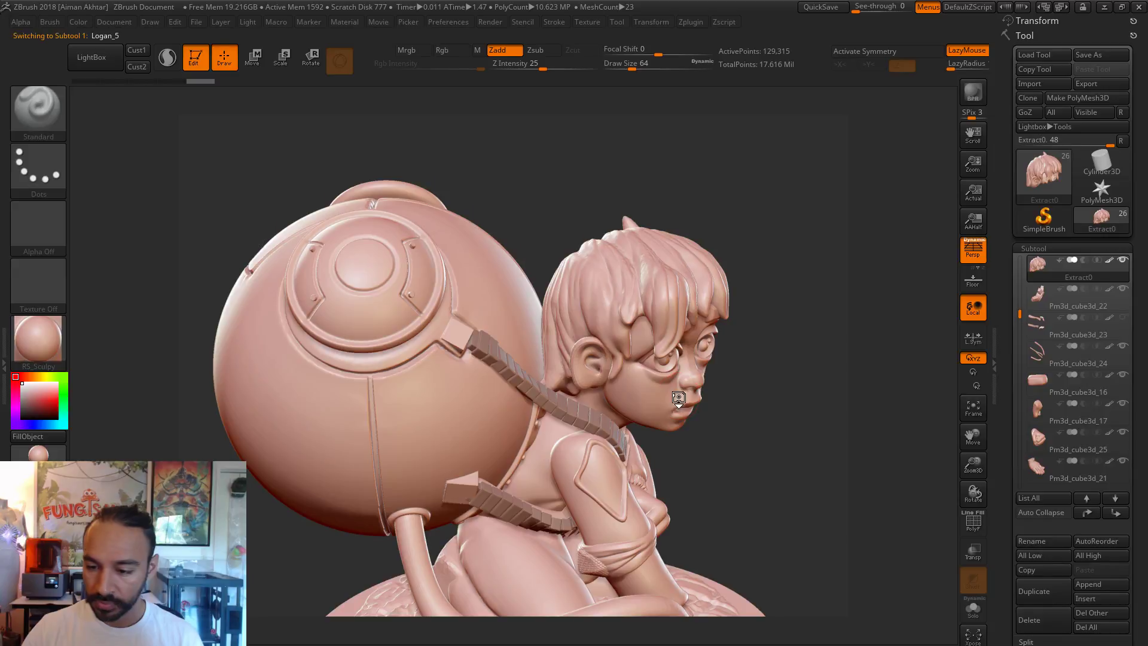
shift+click(1111, 512)
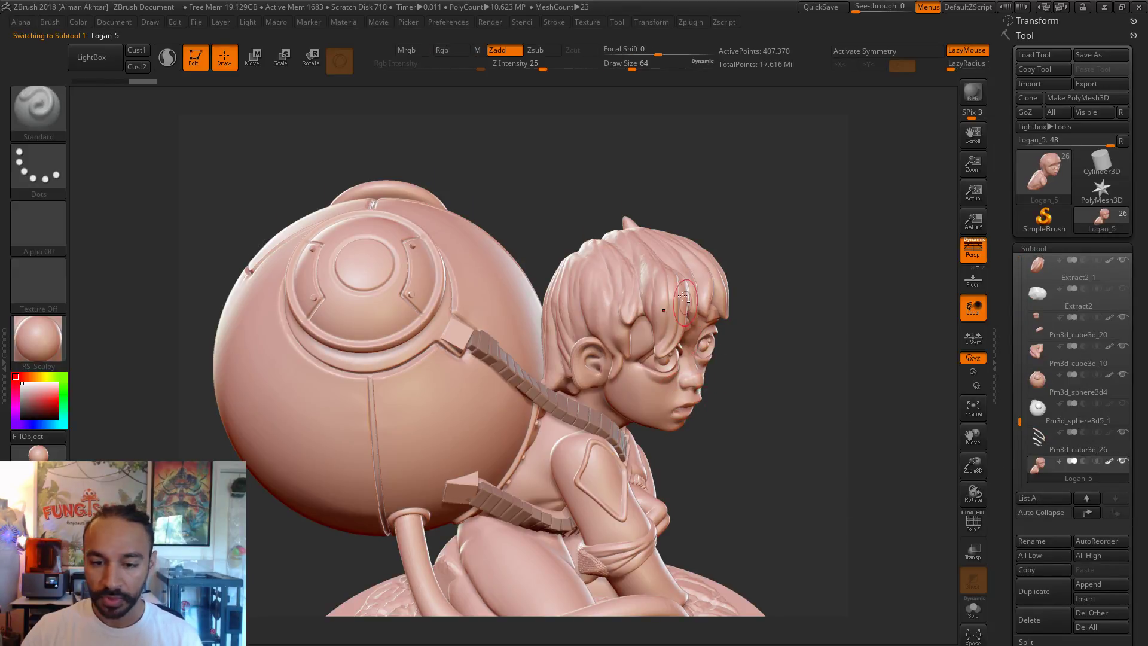
shift+click(1111, 512)
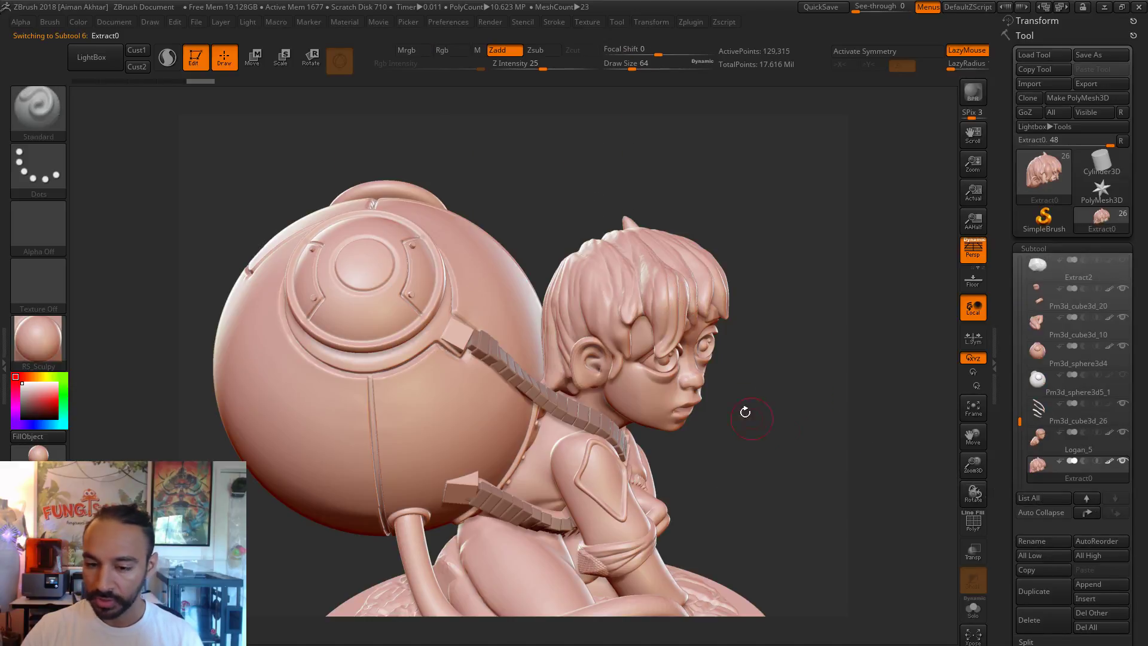
click(1040, 445)
key(ctrl+m)
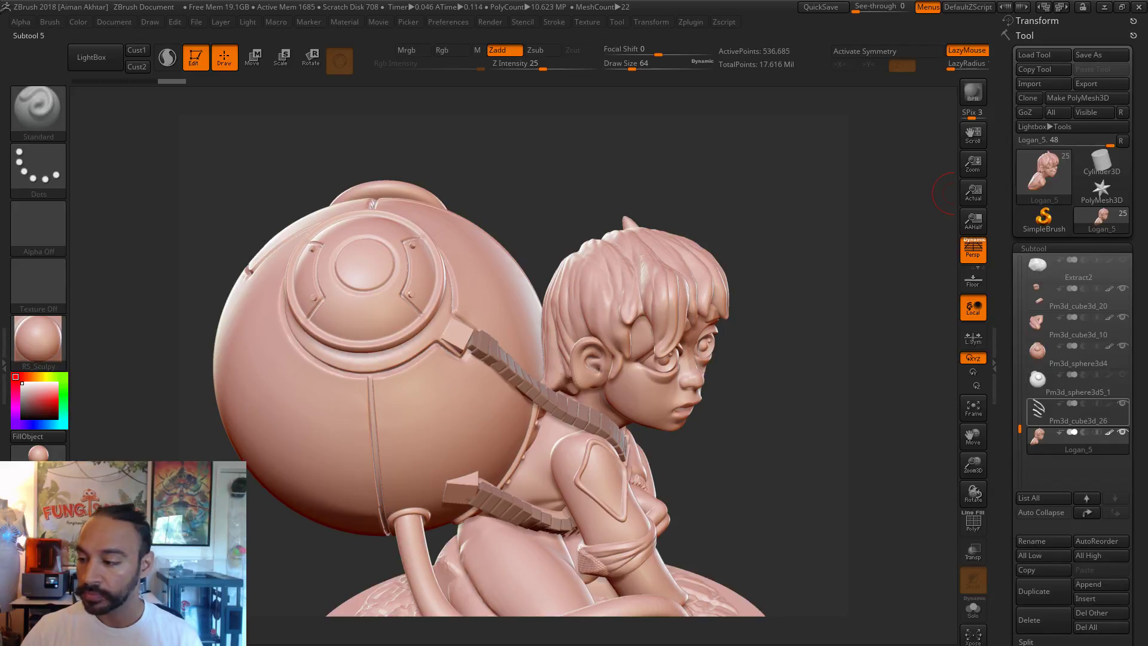
Step: Show the PolyFrame wireframe on the merged head and check from the front which face parts are still separate
mouse_move(1039, 410)
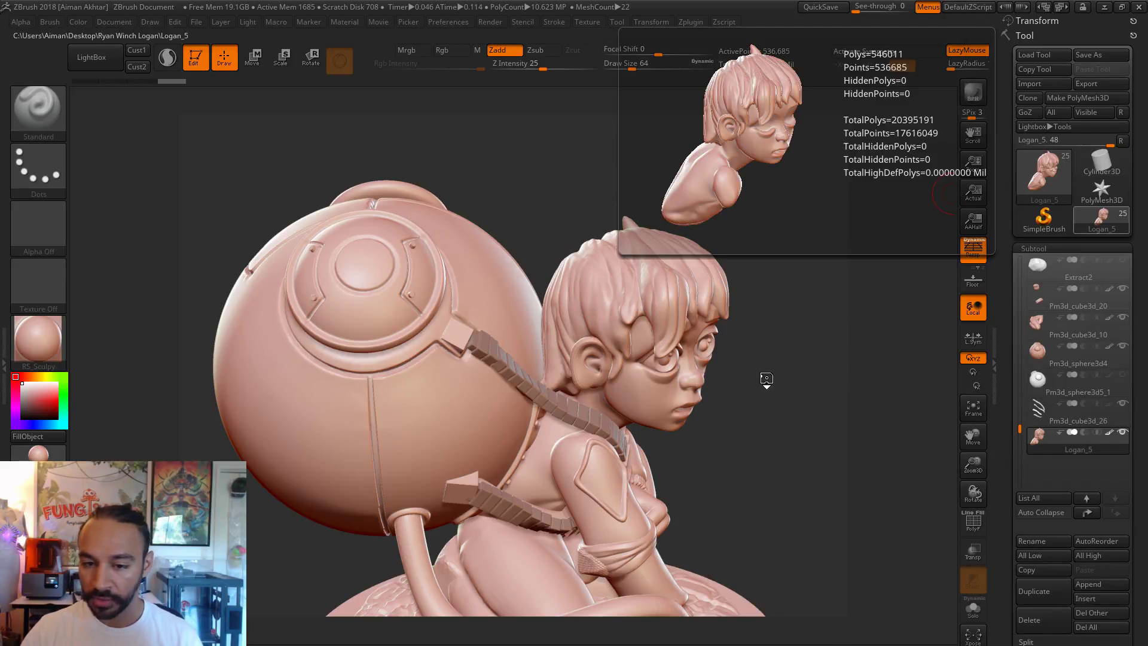
drag(766, 378, 766, 377)
drag(989, 551, 1001, 562)
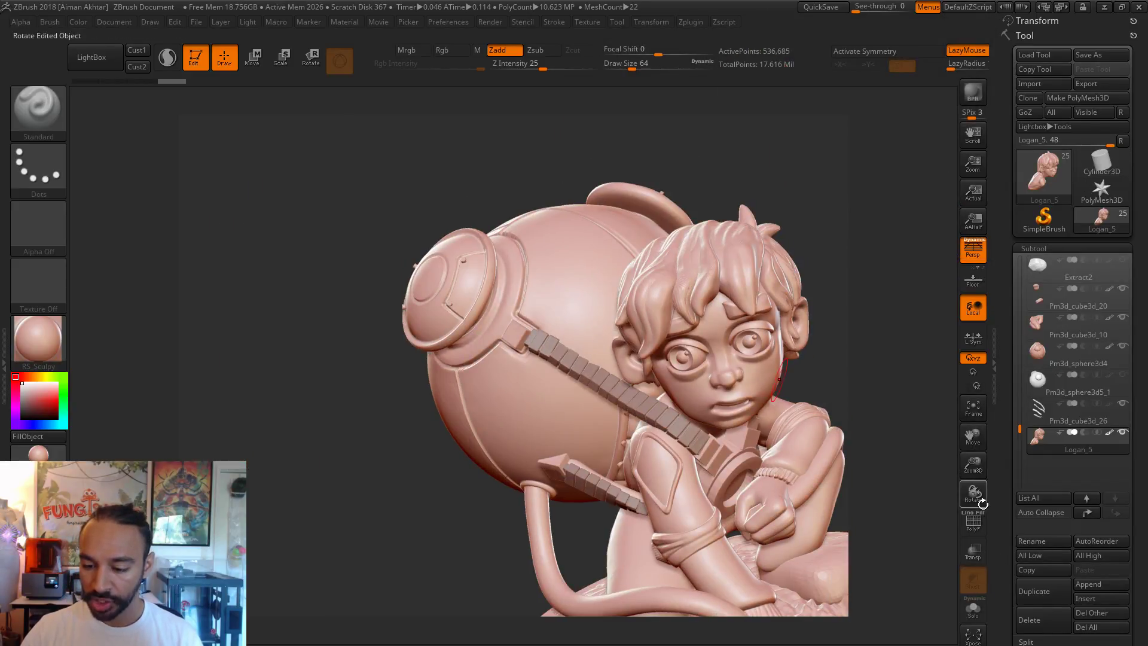
click(972, 526)
drag(861, 367, 562, 297)
mouse_move(1043, 307)
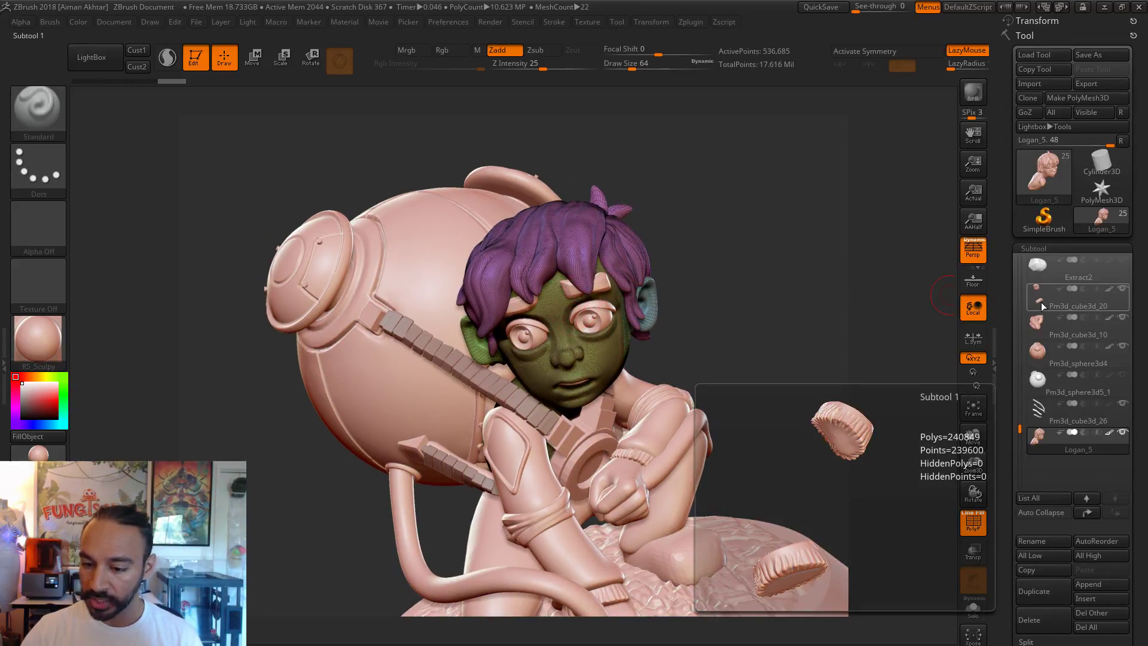
Step: Move the eyebrow and eyeball subtools to the end of the subtool list and merge both into the head
drag(1020, 426, 1041, 239)
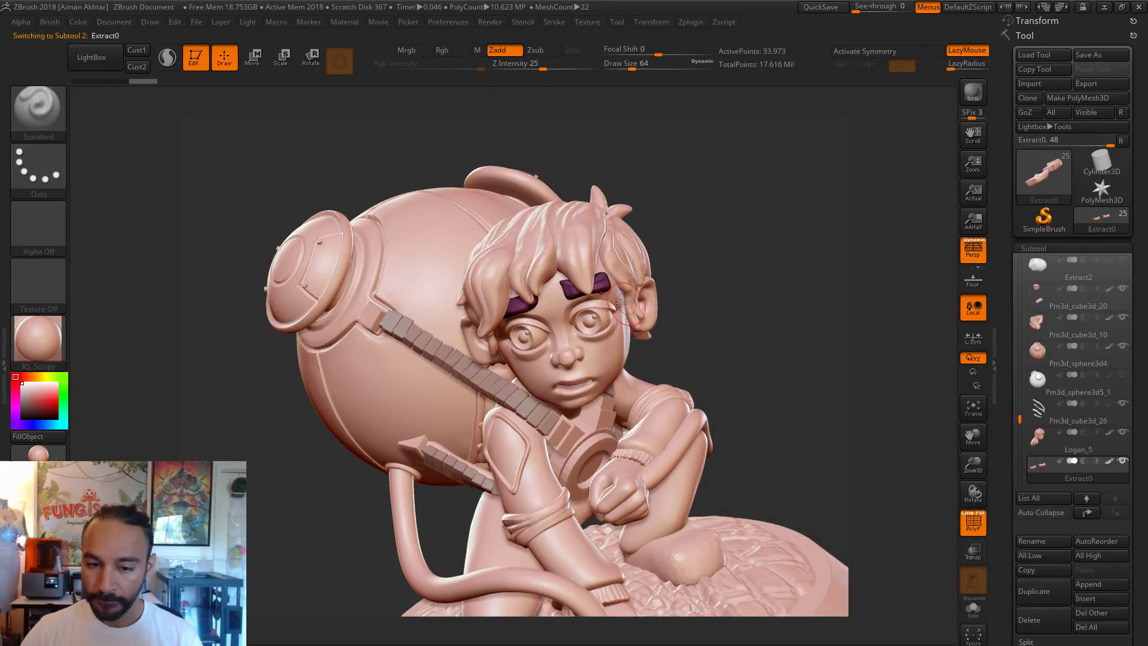
alt+click(598, 321)
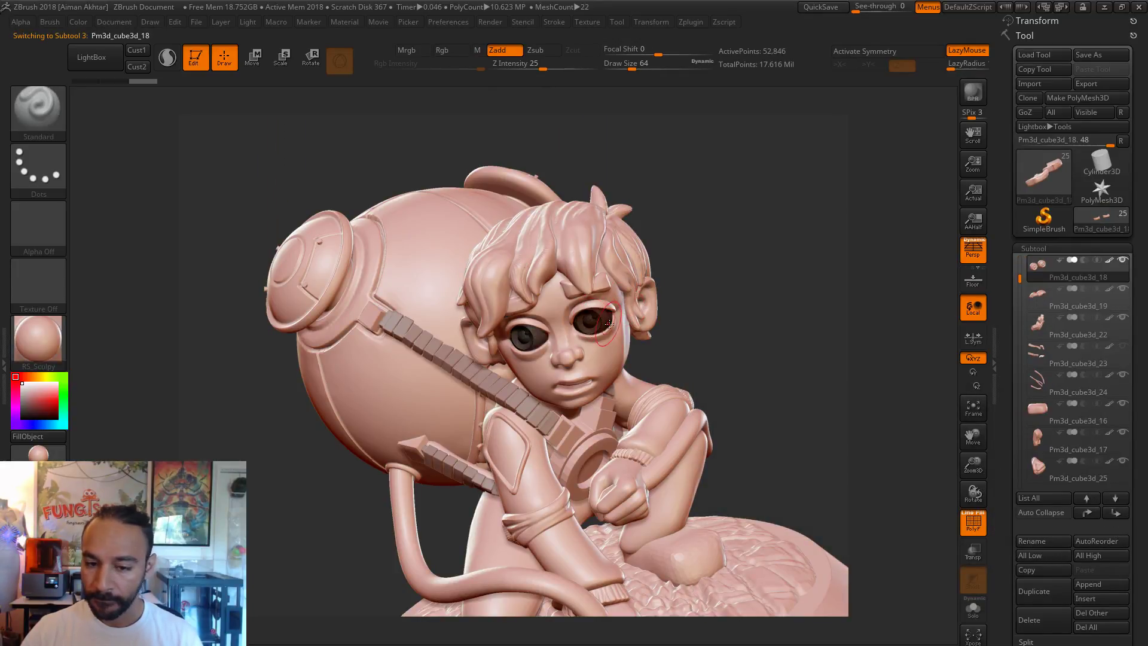
shift+click(1117, 515)
click(1037, 416)
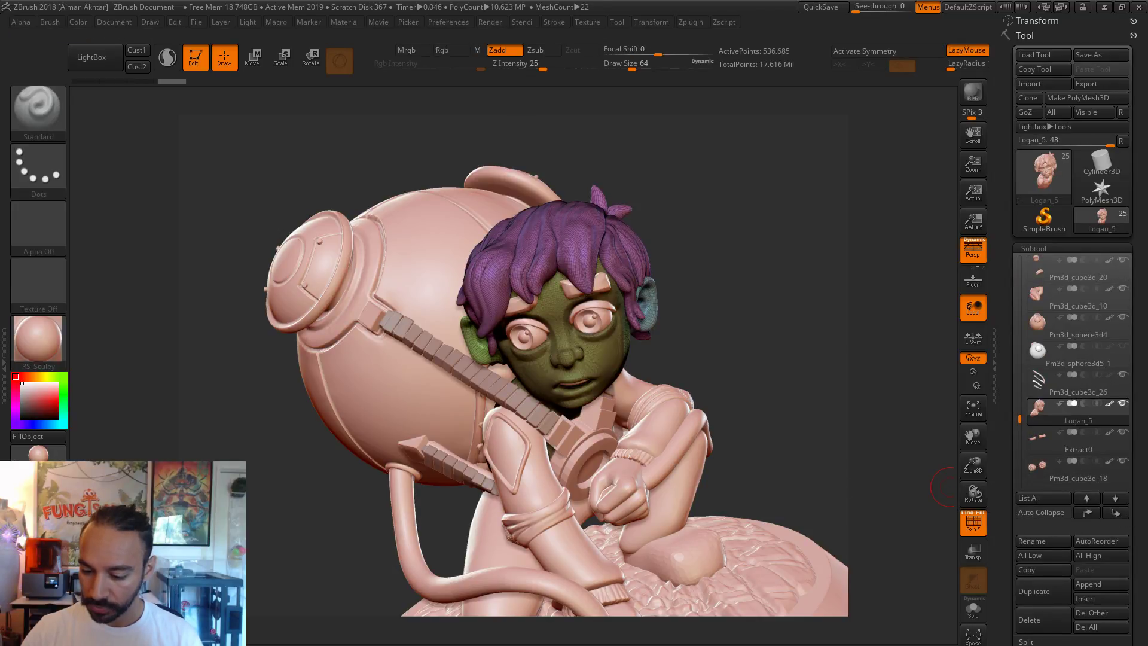
key(ctrl+e)
key(ctrl+e)
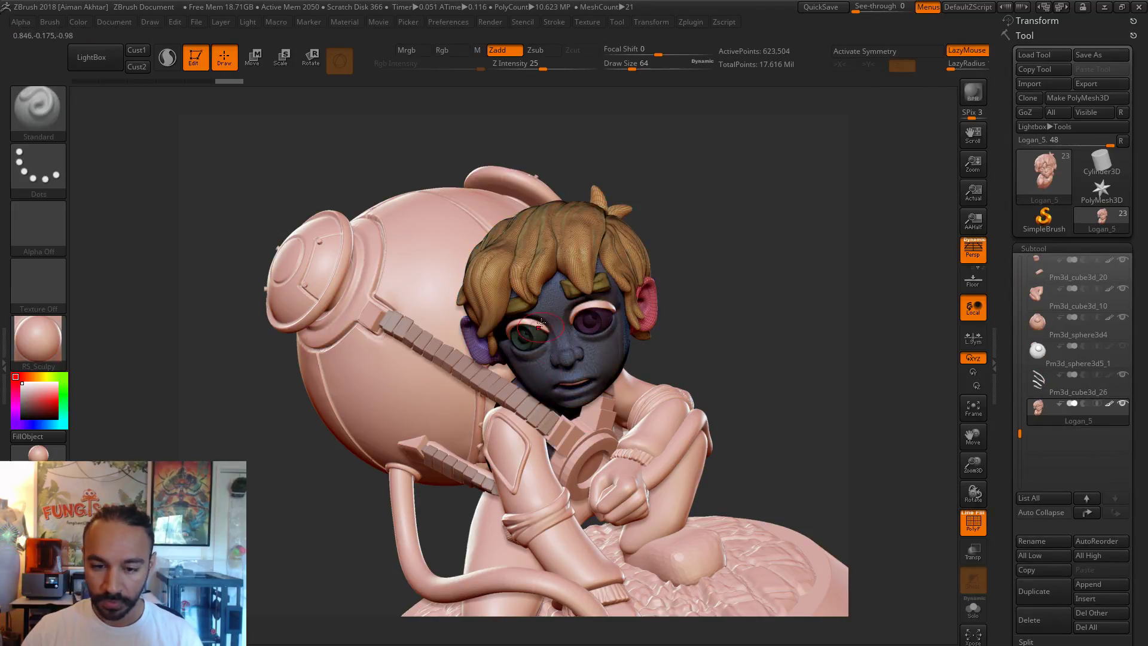
Step: Move the eyelid and teeth subtools below the head in the subtool list and merge both into it
alt+click(580, 308)
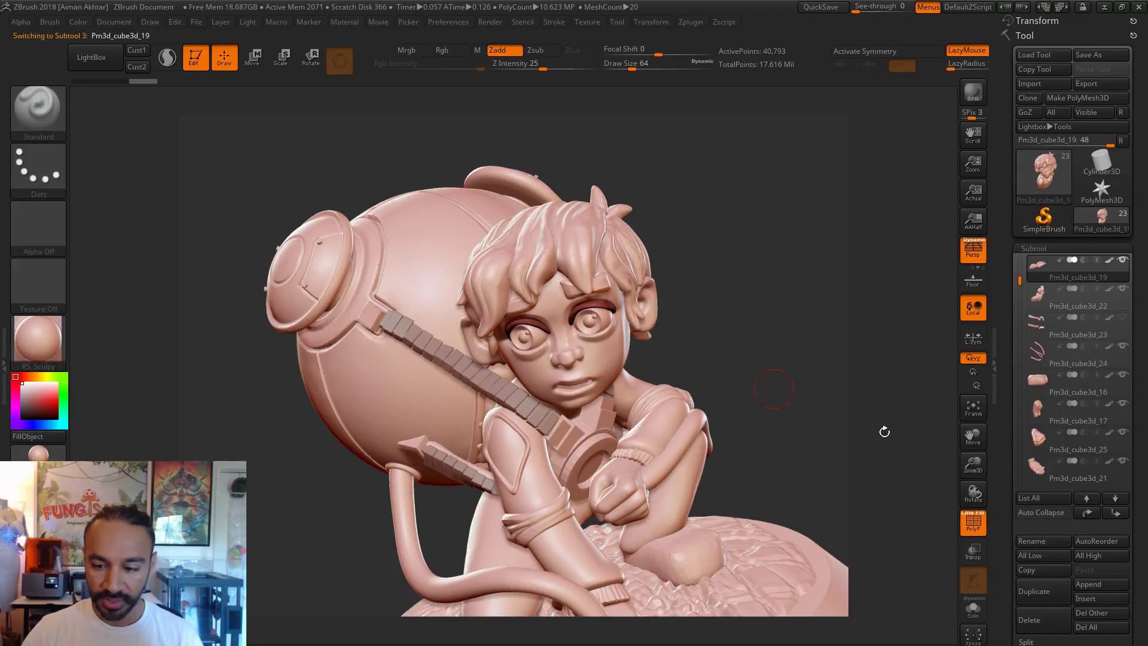
shift+click(1114, 498)
drag(749, 367, 573, 383)
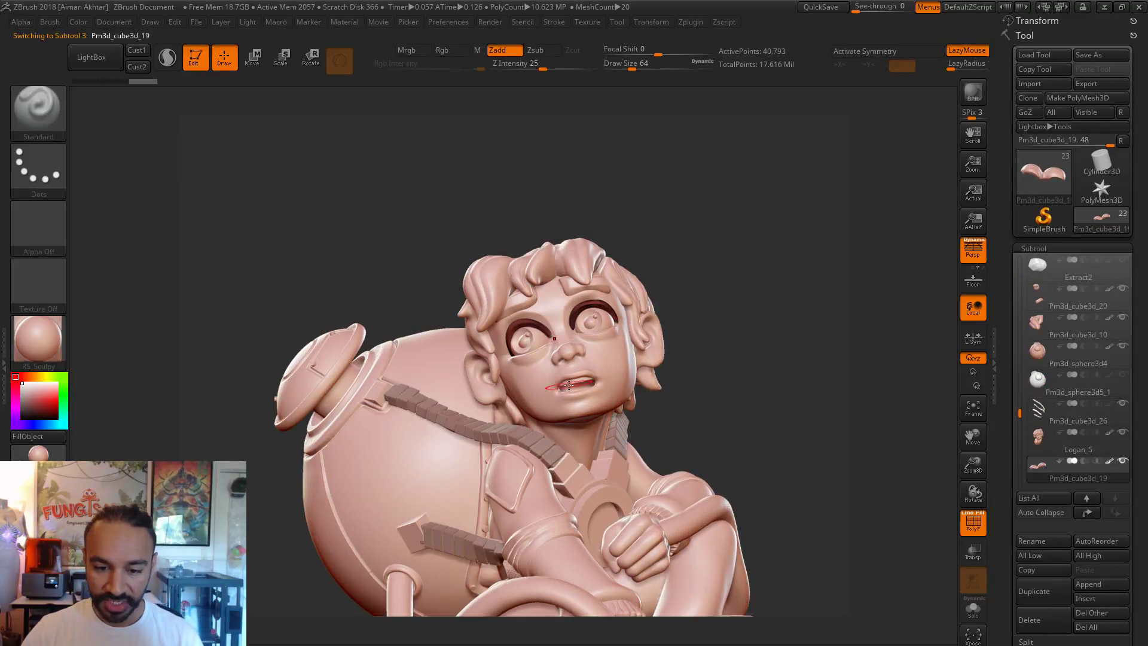
alt+click(579, 379)
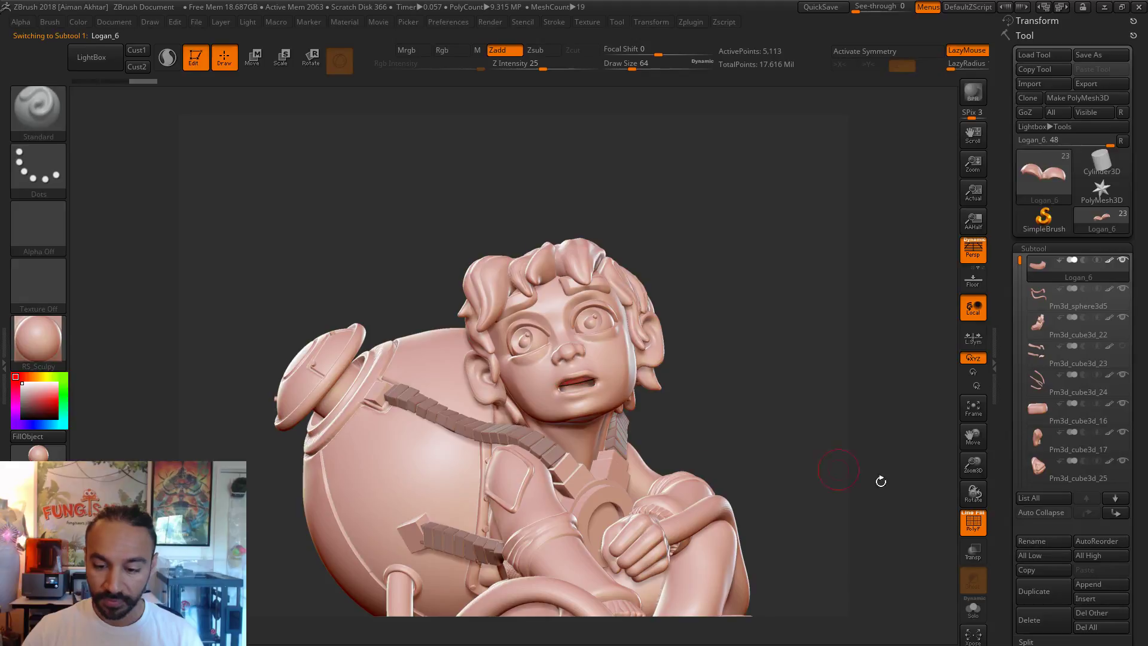
click(1116, 512)
click(1041, 413)
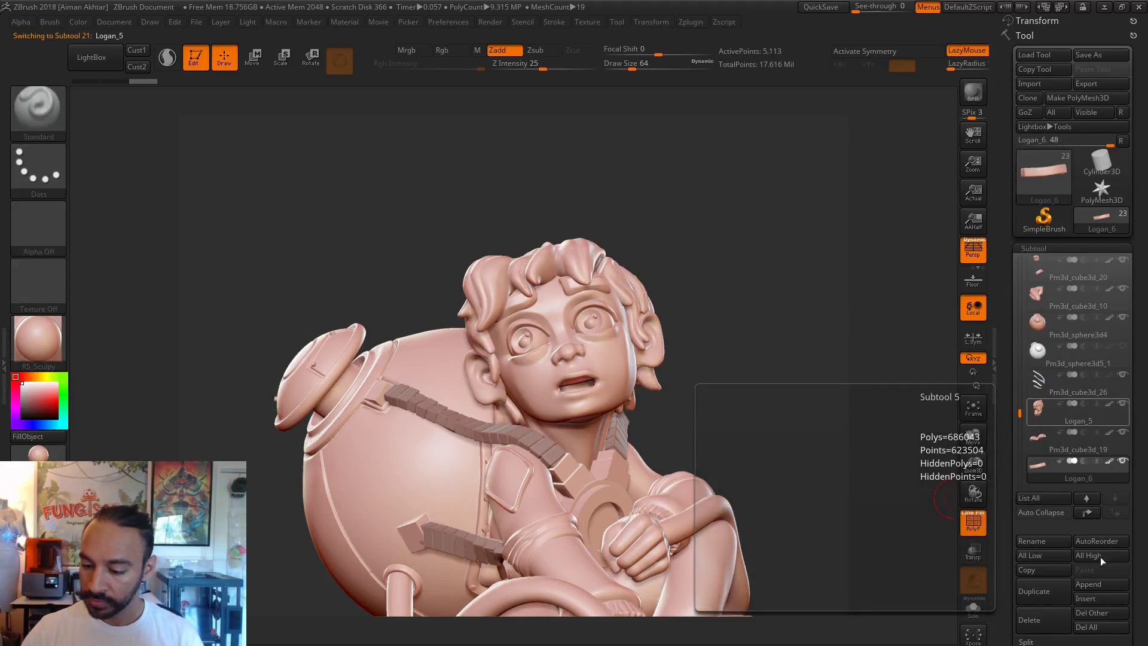
click(1044, 645)
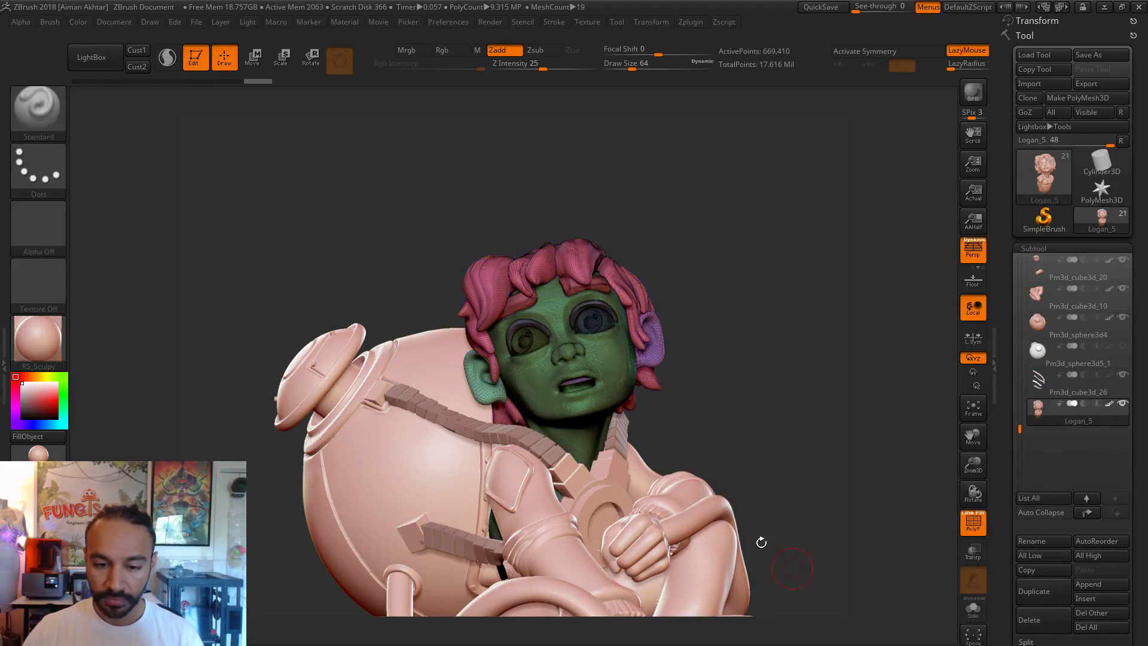
Step: Isolate the merged head and torso in Solo mode with its front and neck in view
drag(806, 359, 782, 377)
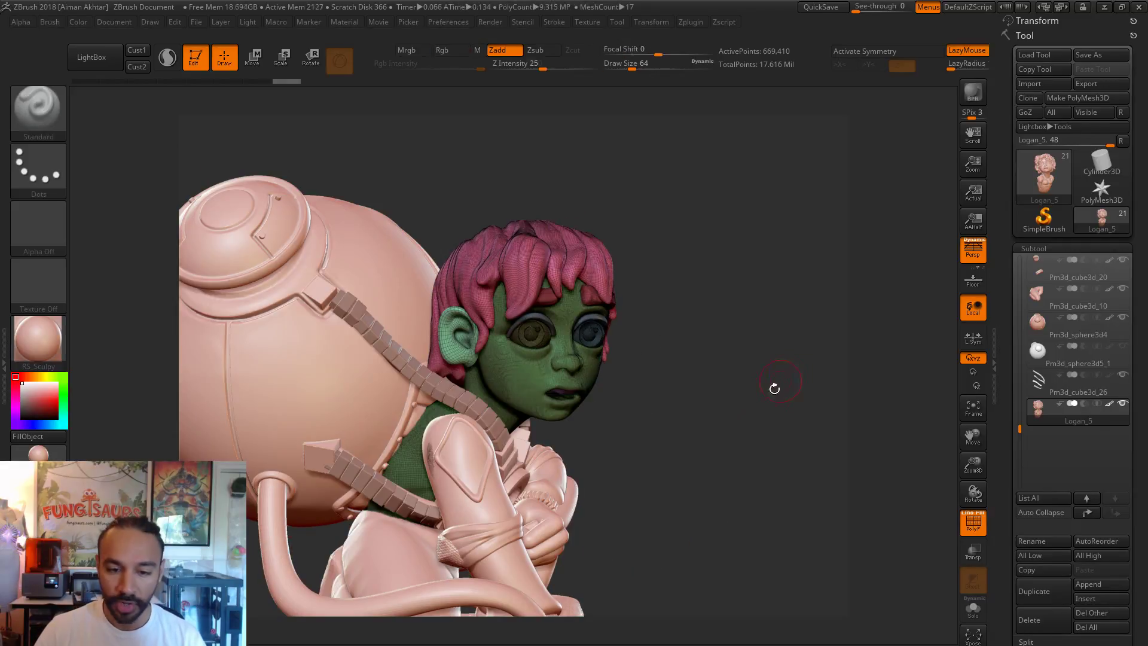
drag(762, 453, 712, 454)
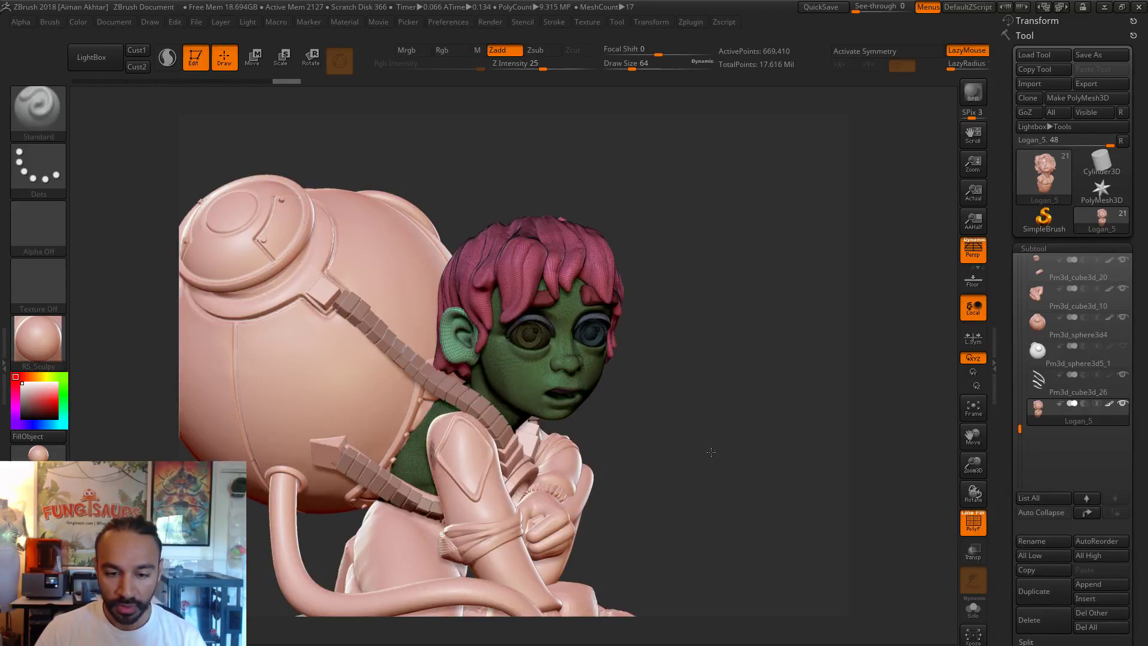
click(978, 616)
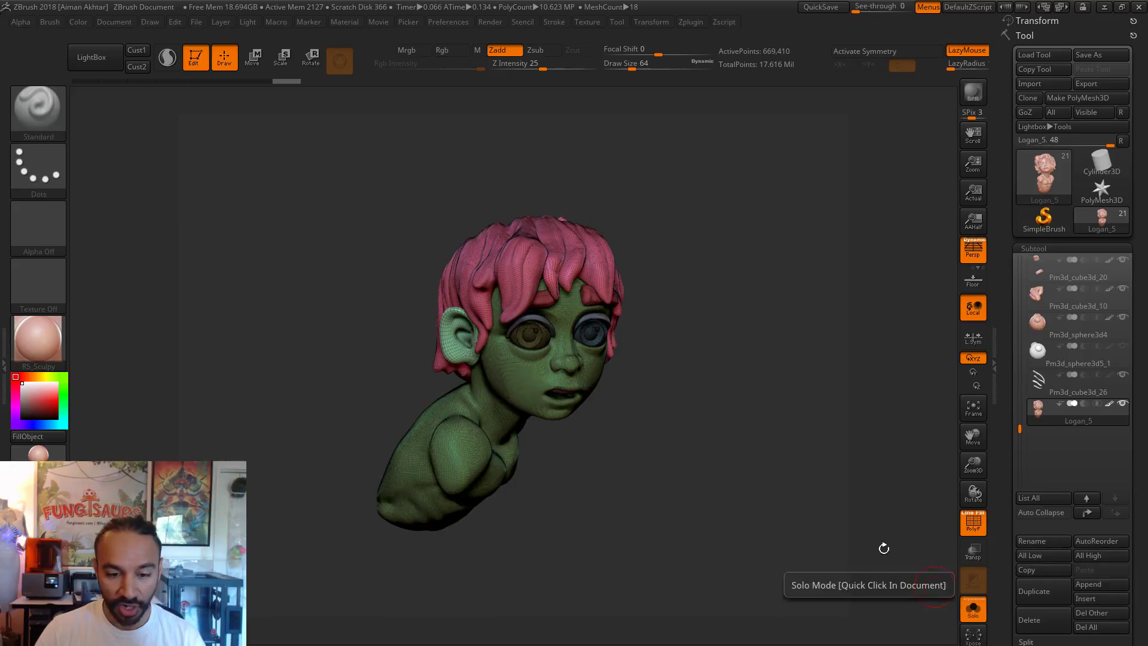
mouse_move(711, 432)
mouse_down()
mouse_move(795, 461)
mouse_move(790, 480)
mouse_up()
Step: Mask the head and neck down to the shoulders with MaskLasso, refining the mask edge from several sides
ctrl+click(51, 117)
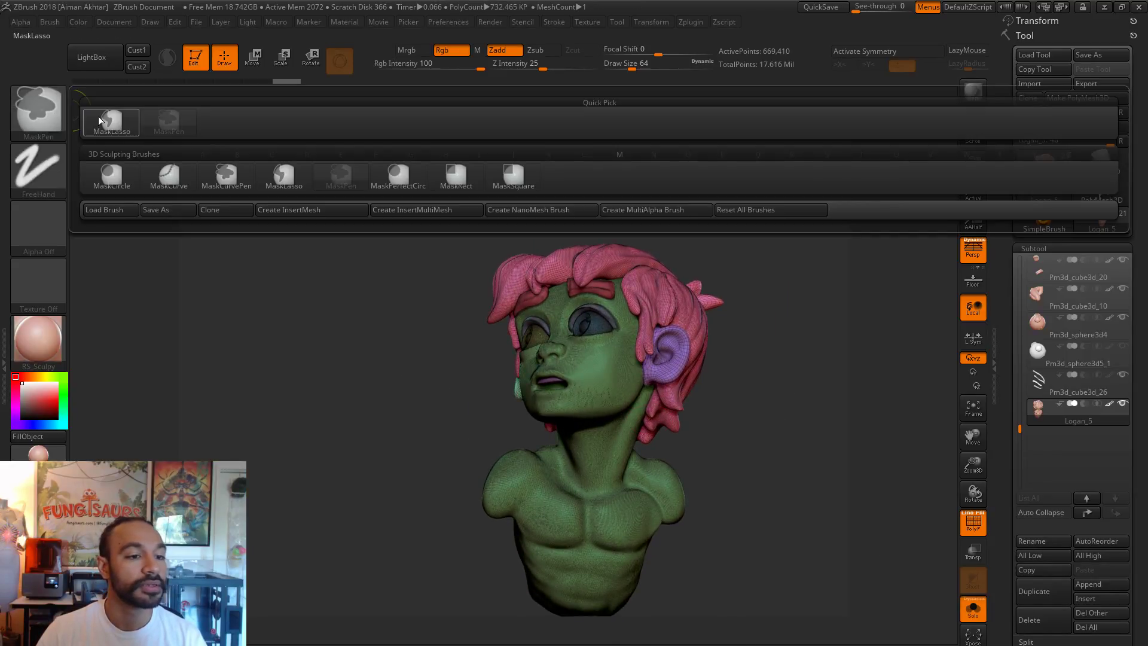
alt+drag(861, 532, 858, 547)
mouse_move(510, 183)
ctrl+mouse_down()
mouse_move(678, 213)
mouse_move(777, 405)
mouse_move(694, 463)
mouse_move(598, 458)
mouse_move(492, 431)
mouse_move(351, 210)
ctrl+mouse_up()
mouse_move(402, 333)
mouse_down()
mouse_move(485, 339)
mouse_move(417, 349)
mouse_move(736, 459)
mouse_move(761, 418)
mouse_move(747, 451)
mouse_up()
key(ctrl)
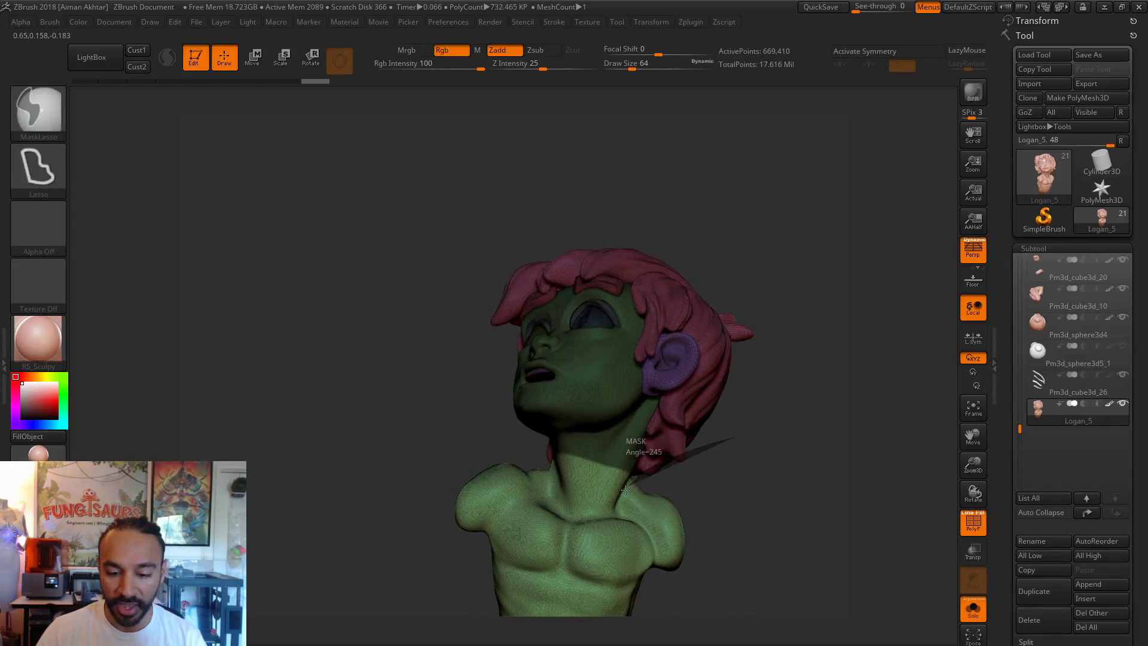
mouse_move(611, 511)
ctrl+mouse_down()
mouse_move(566, 490)
mouse_move(531, 445)
mouse_move(733, 412)
mouse_move(756, 363)
mouse_move(779, 478)
mouse_move(819, 490)
mouse_move(715, 472)
ctrl+mouse_up()
key(ctrl)
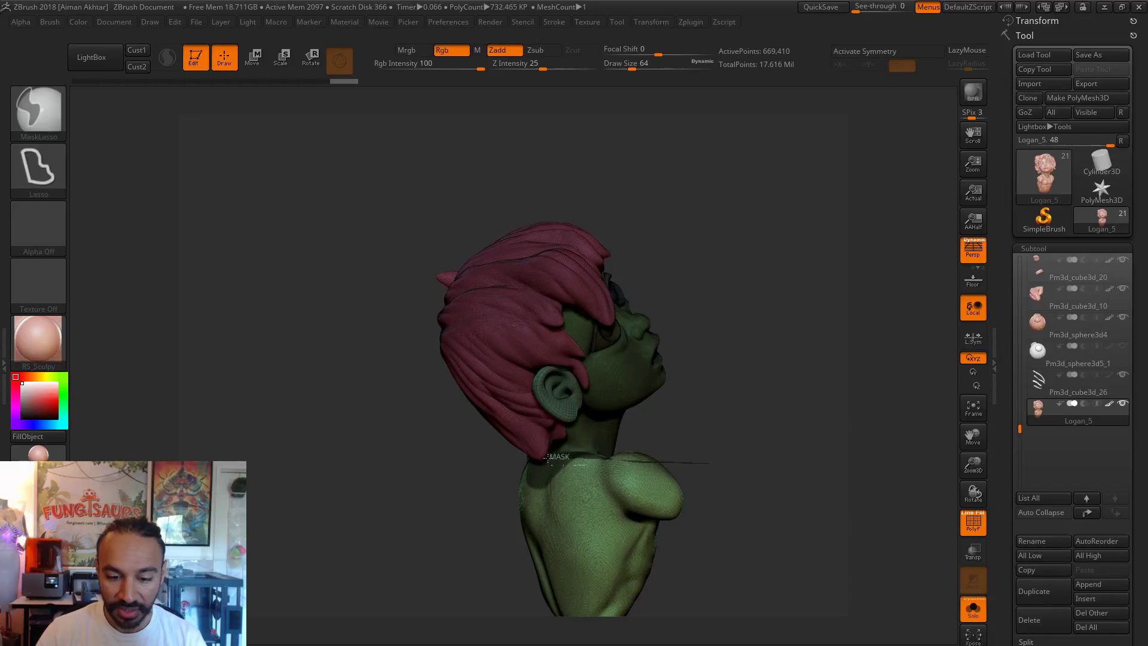
mouse_move(489, 501)
ctrl+mouse_down()
mouse_move(761, 482)
mouse_move(837, 440)
ctrl+mouse_up()
key(ctrl)
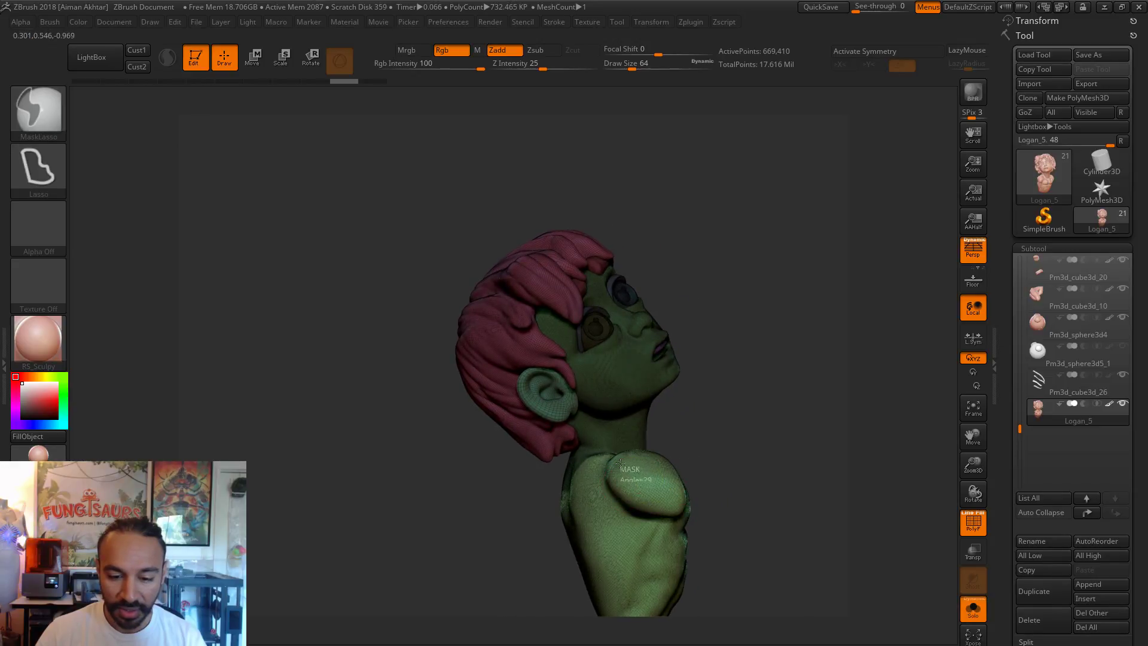
ctrl+drag(561, 458, 543, 593)
mouse_move(436, 509)
mouse_down()
mouse_move(547, 486)
mouse_move(763, 481)
mouse_move(804, 523)
mouse_move(816, 504)
mouse_move(454, 434)
mouse_move(751, 448)
mouse_move(769, 402)
mouse_up()
Step: Turn off PolyFrame and blur the mask edge at the base of the neck
key(ctrl)
key(shift+f)
alt+drag(841, 447, 843, 452)
alt+drag(355, 321, 36, 360)
key(ctrl)
ctrl+click(510, 442)
ctrl+click(481, 440)
ctrl+click(480, 439)
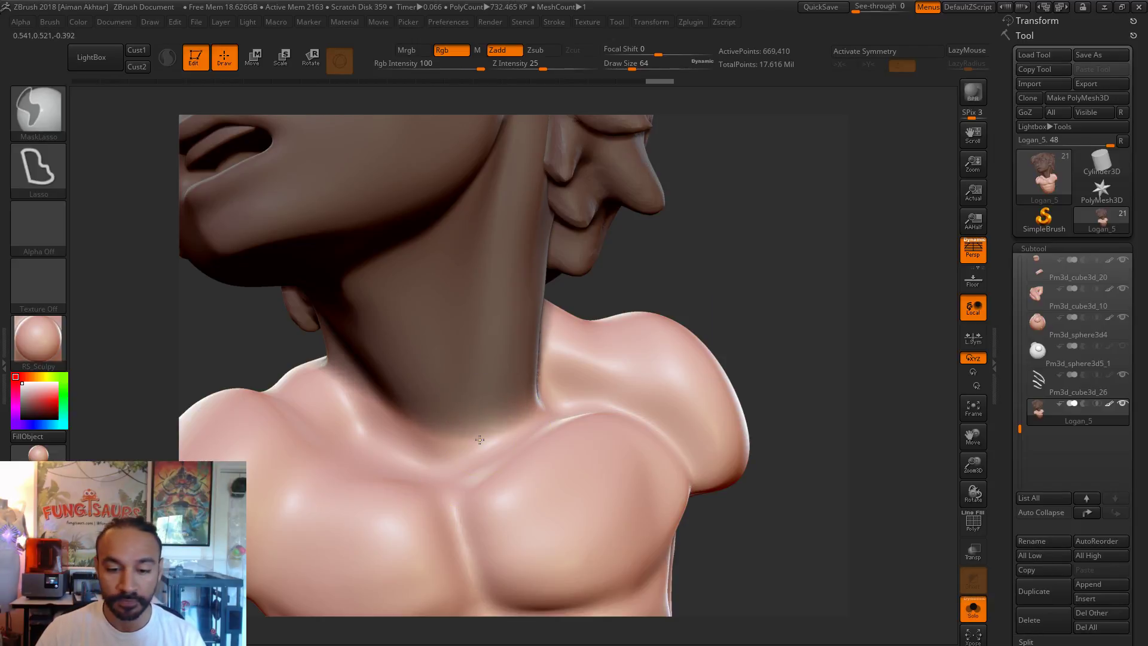
Step: Invert the mask so that the torso is protected and the head is free to edit
key(f)
ctrl+click(625, 350)
drag(625, 350, 742, 371)
Step: Try to scale the unmasked head down uniformly with the gizmo
click(282, 58)
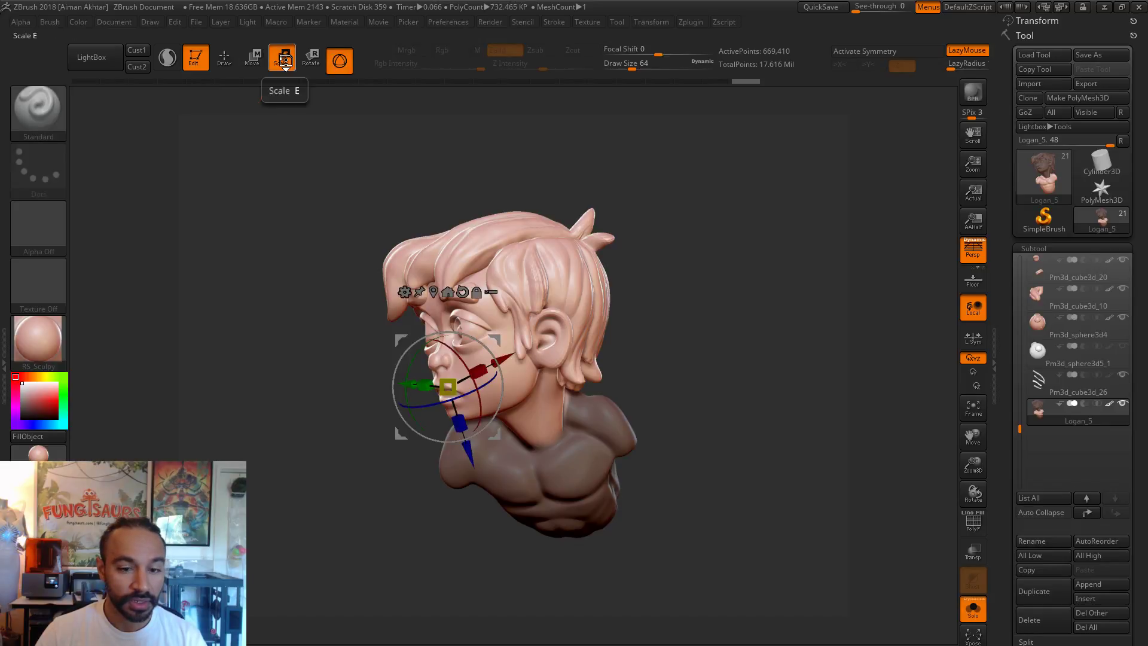
drag(677, 294, 651, 281)
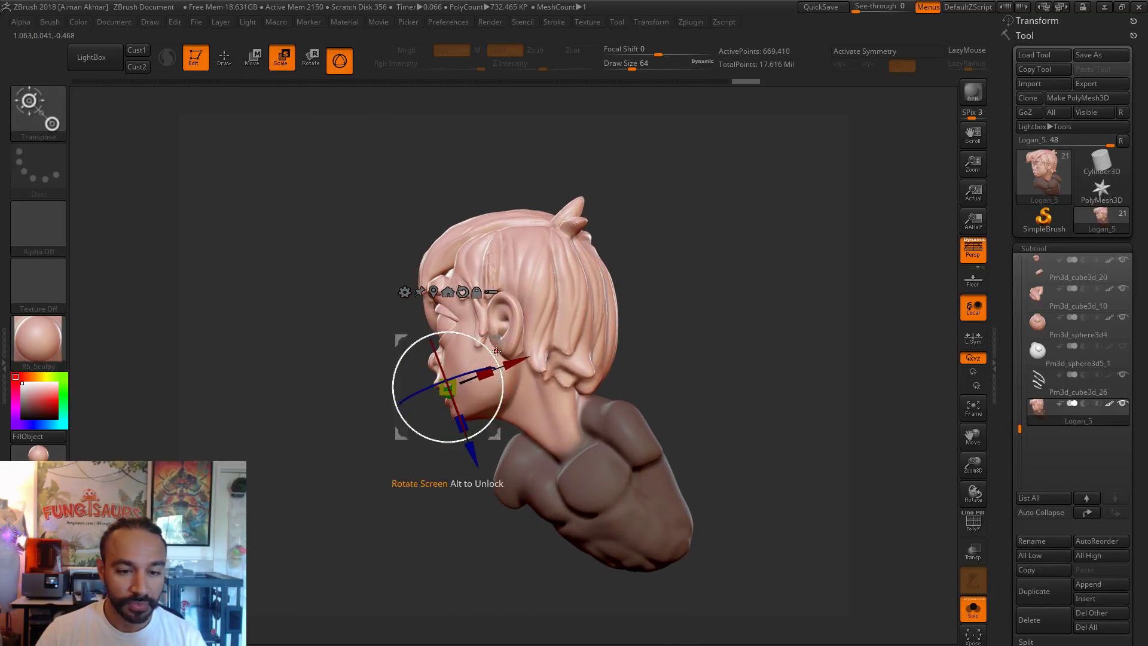
drag(497, 437, 519, 428)
drag(458, 395, 449, 390)
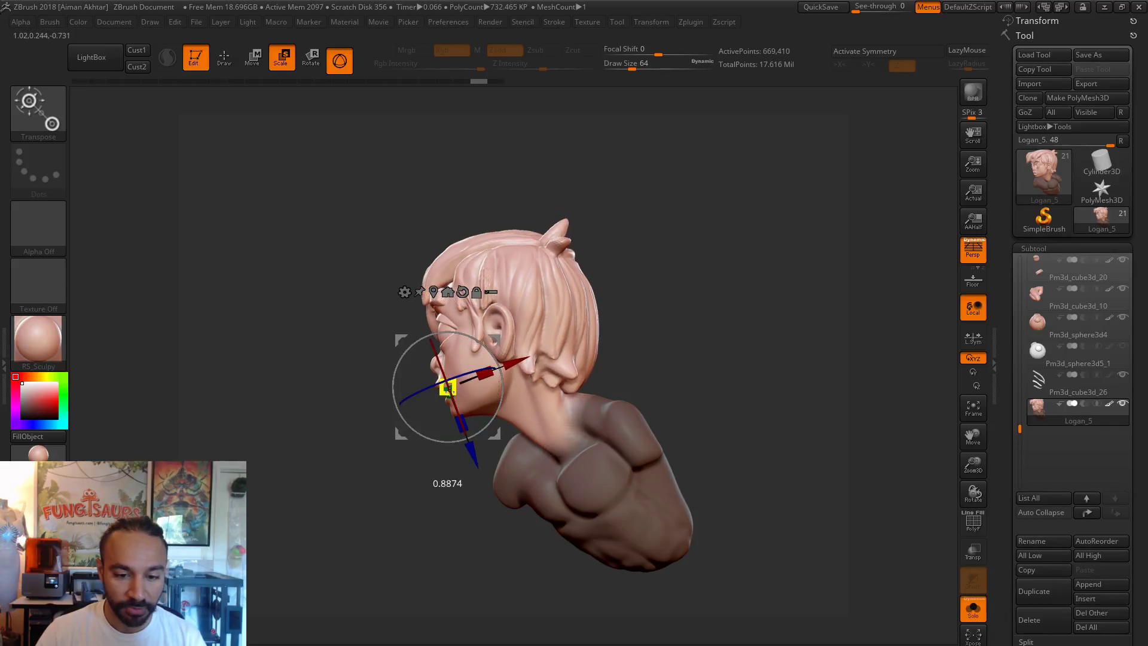
Step: Switch from the gizmo to a transpose line running from the neck base past the head, and scale the head down slightly
click(340, 61)
shift+drag(569, 449, 386, 218)
mouse_move(702, 405)
mouse_down()
mouse_move(743, 395)
mouse_move(709, 386)
mouse_up()
click(563, 466)
click(616, 508)
drag(564, 466, 472, 184)
drag(676, 293, 796, 362)
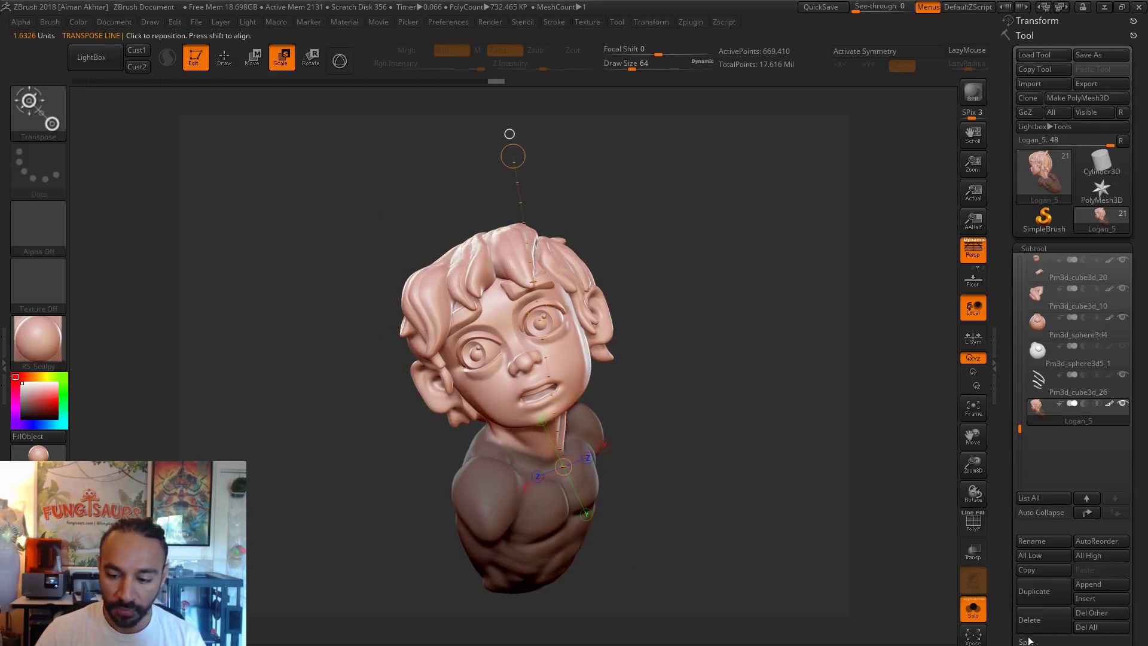
Step: Exit Solo mode and compare the statue before and after the head scaling using the undo history
click(974, 610)
drag(766, 413, 652, 366)
alt+drag(846, 443, 789, 459)
drag(788, 460, 841, 473)
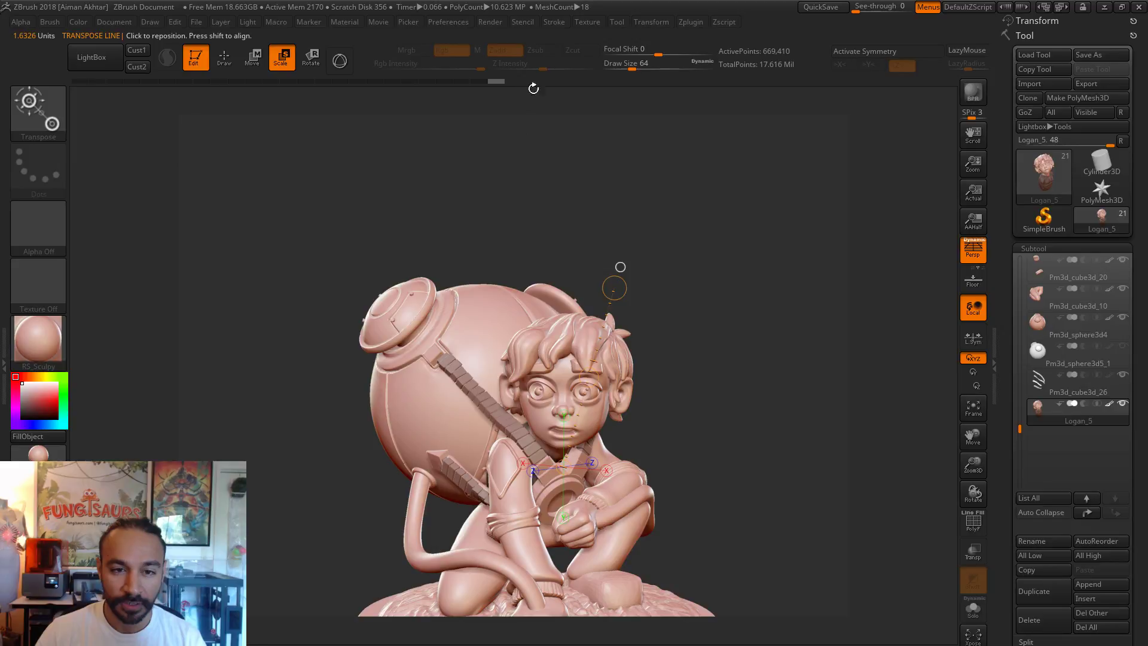
click(487, 81)
click(498, 81)
click(482, 82)
click(497, 82)
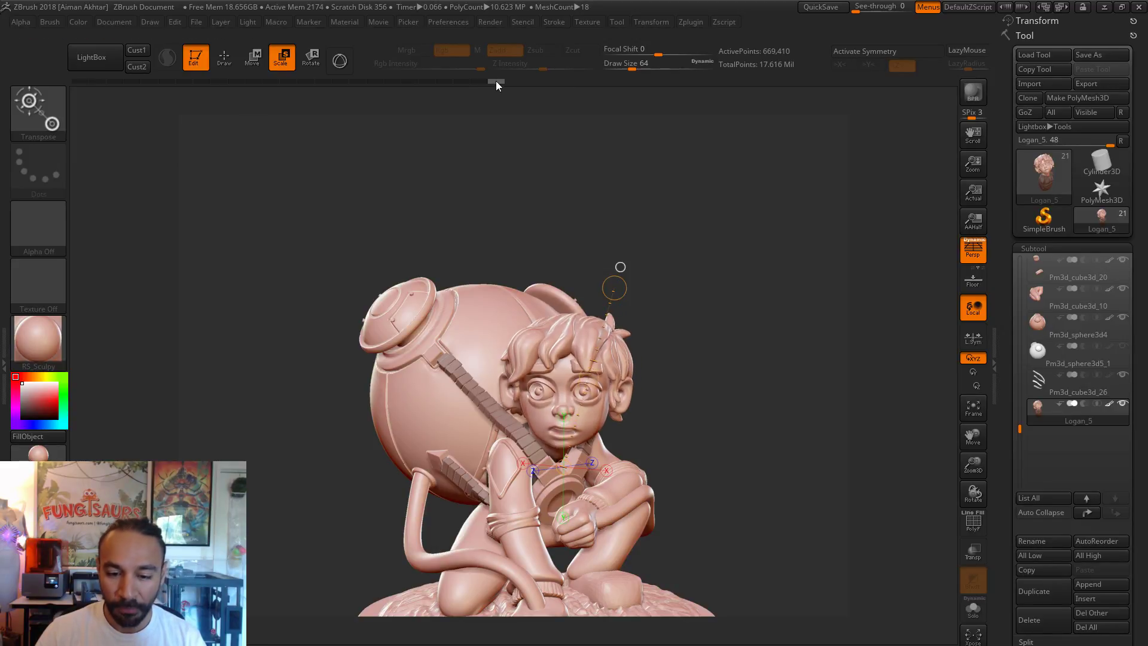
click(487, 81)
click(495, 82)
Step: Return to Draw mode with the whole statue in view and clear the mask
alt+drag(755, 350, 775, 317)
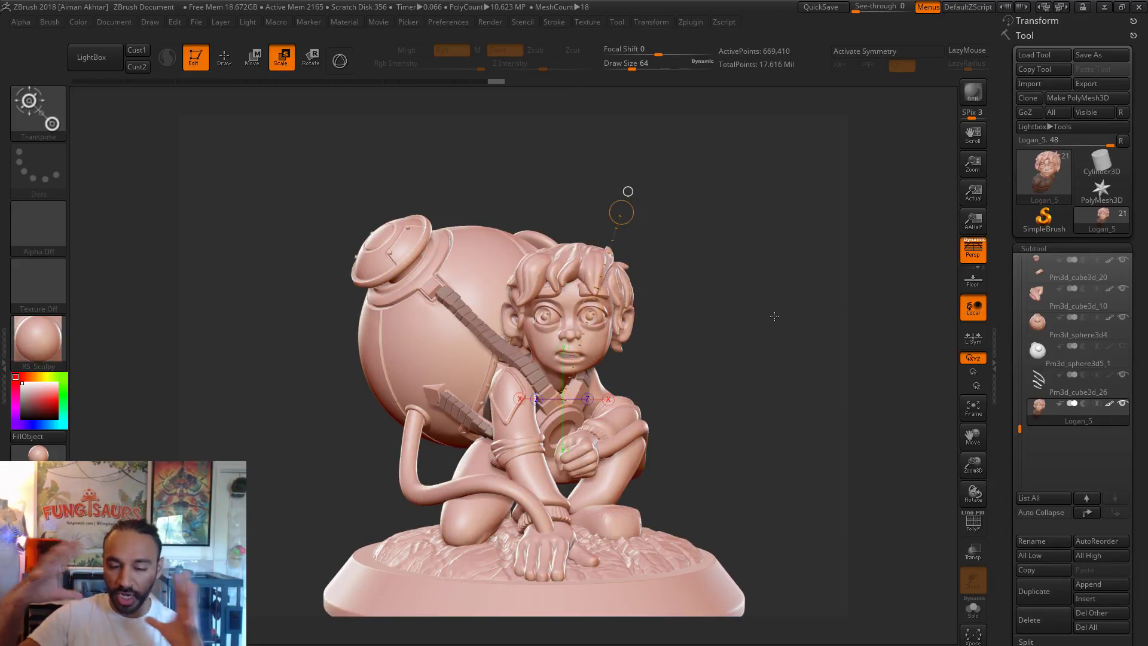
key(q)
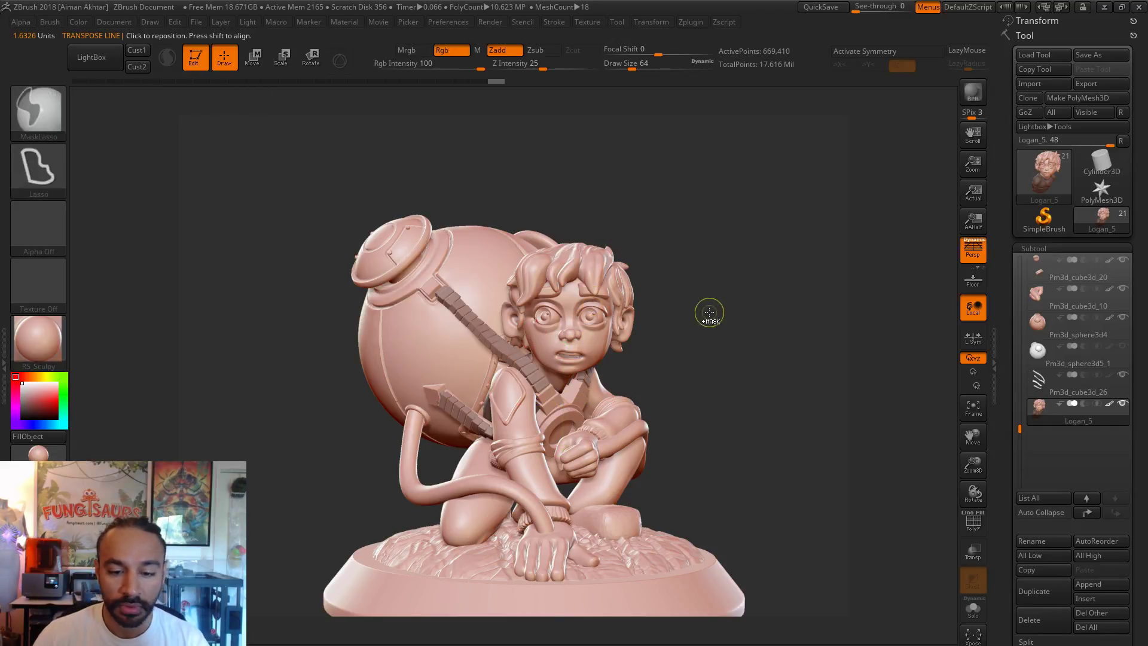
ctrl+drag(796, 398, 810, 412)
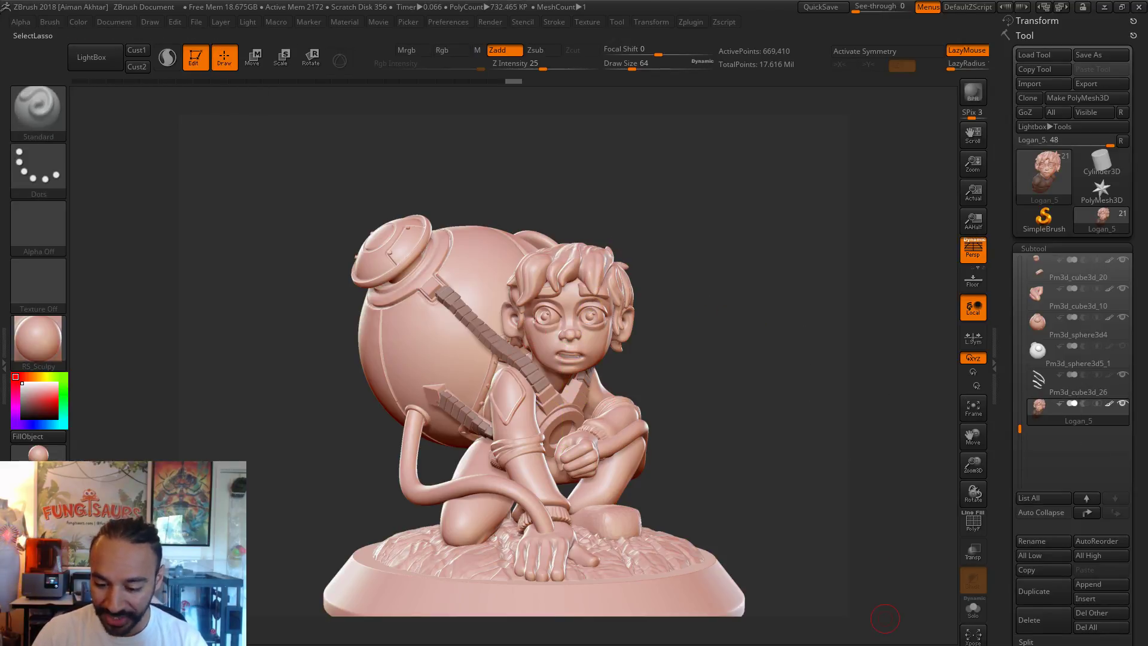
Step: Show the polygroup wireframe on the head and auto-group its parts by topology continuity
click(983, 525)
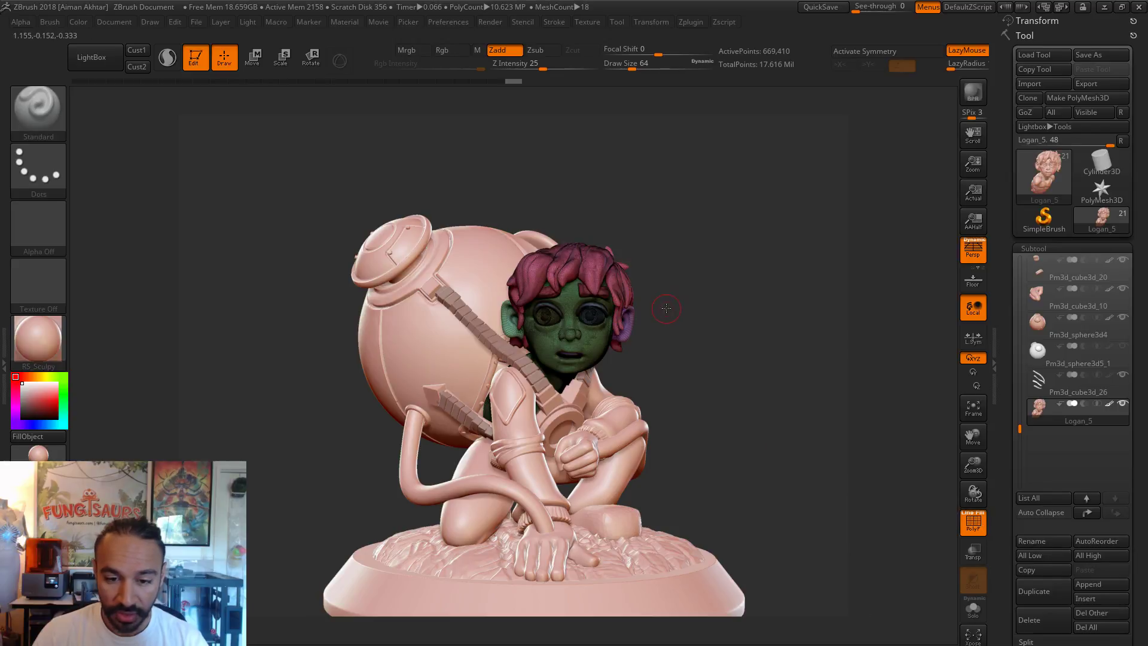
alt+drag(686, 384, 799, 292)
alt+drag(776, 435, 751, 606)
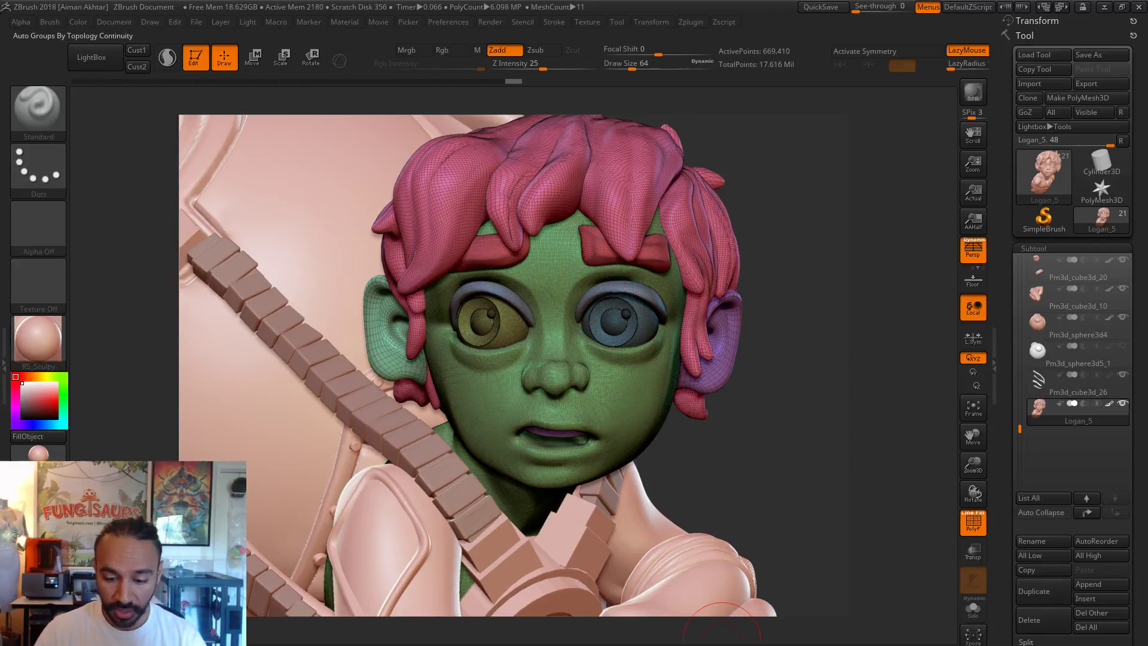
key(shift+f)
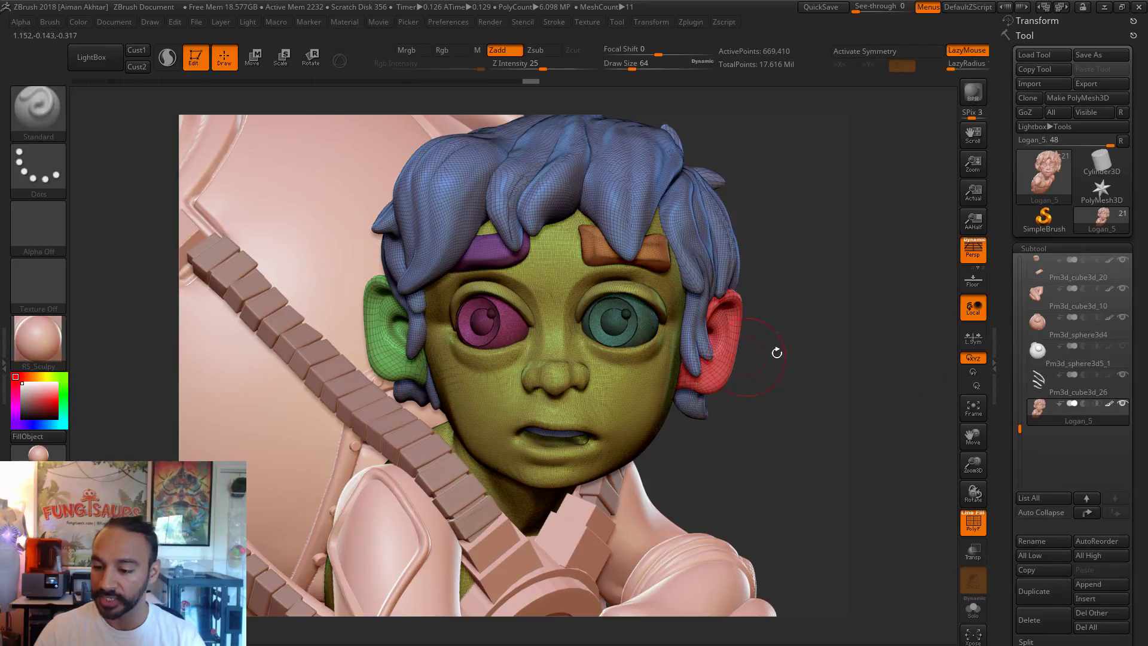
Step: Restore the ZBrush window from full screen and resize it to cover most of the desktop
scroll(1136, 503, down, 5)
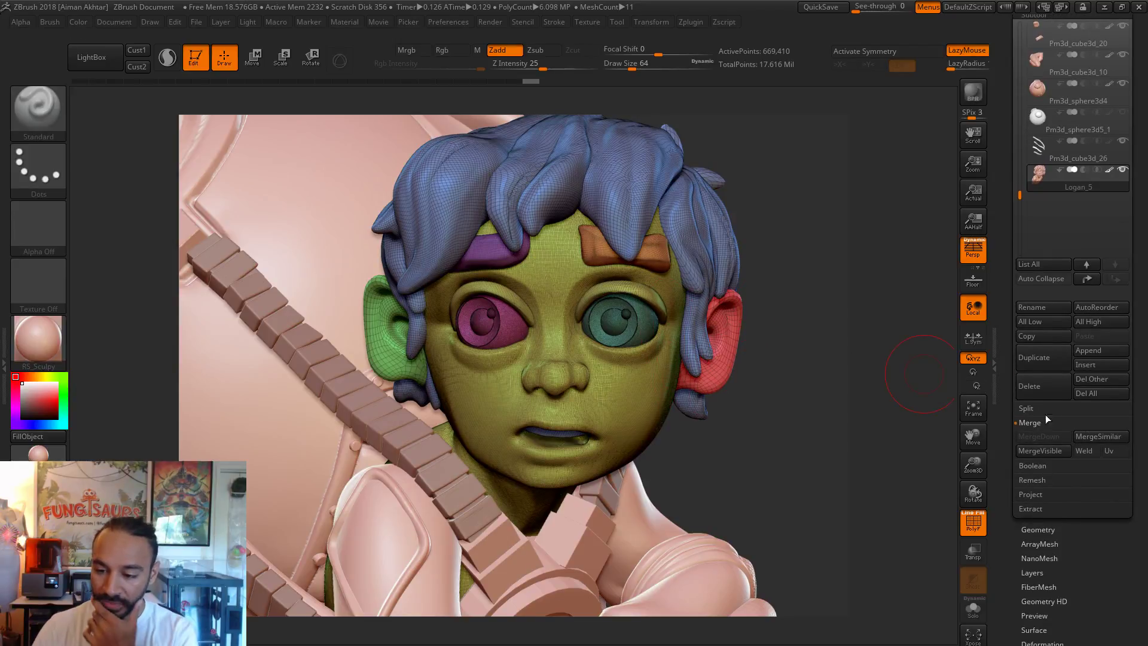
scroll(1091, 566, down, 5)
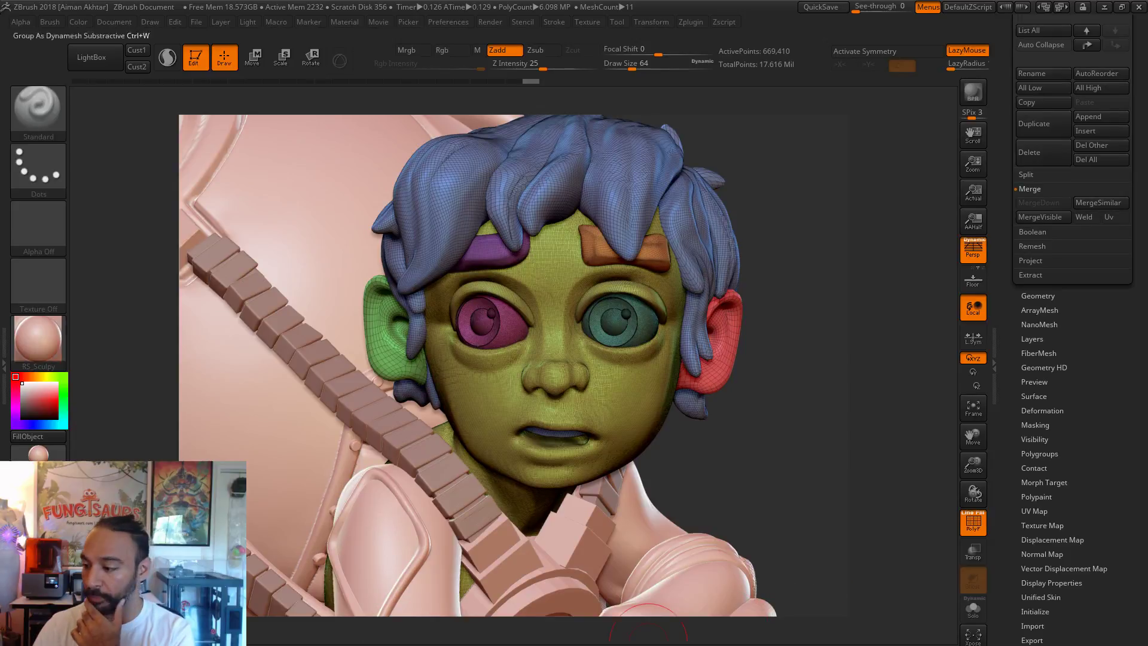
click(1123, 7)
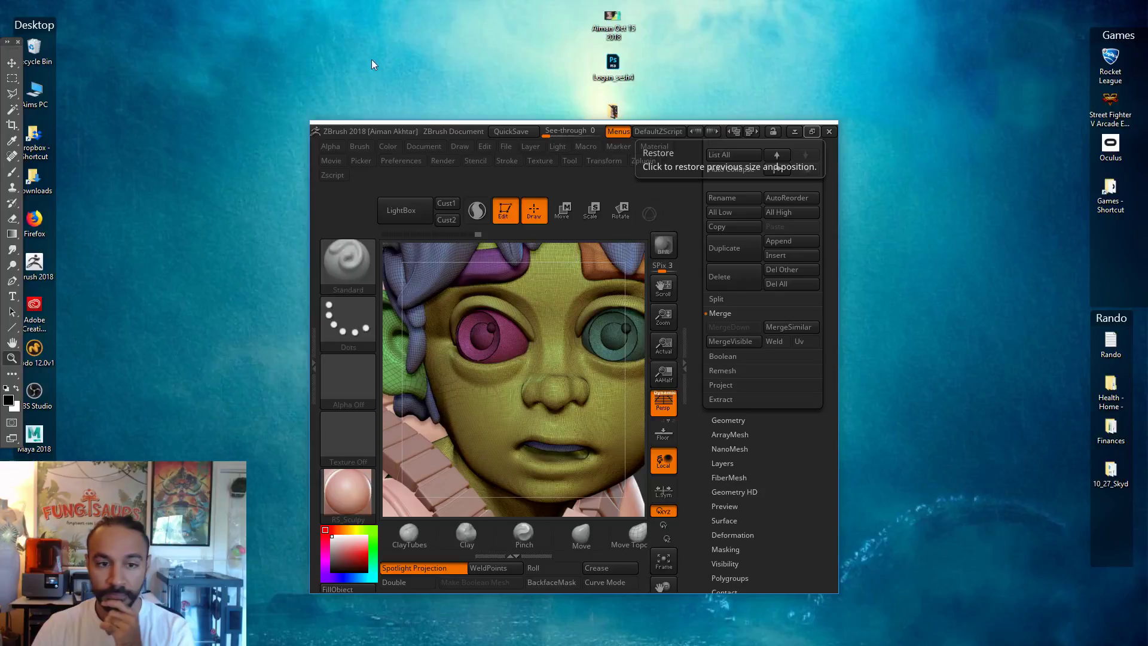
drag(305, 121, 28, 3)
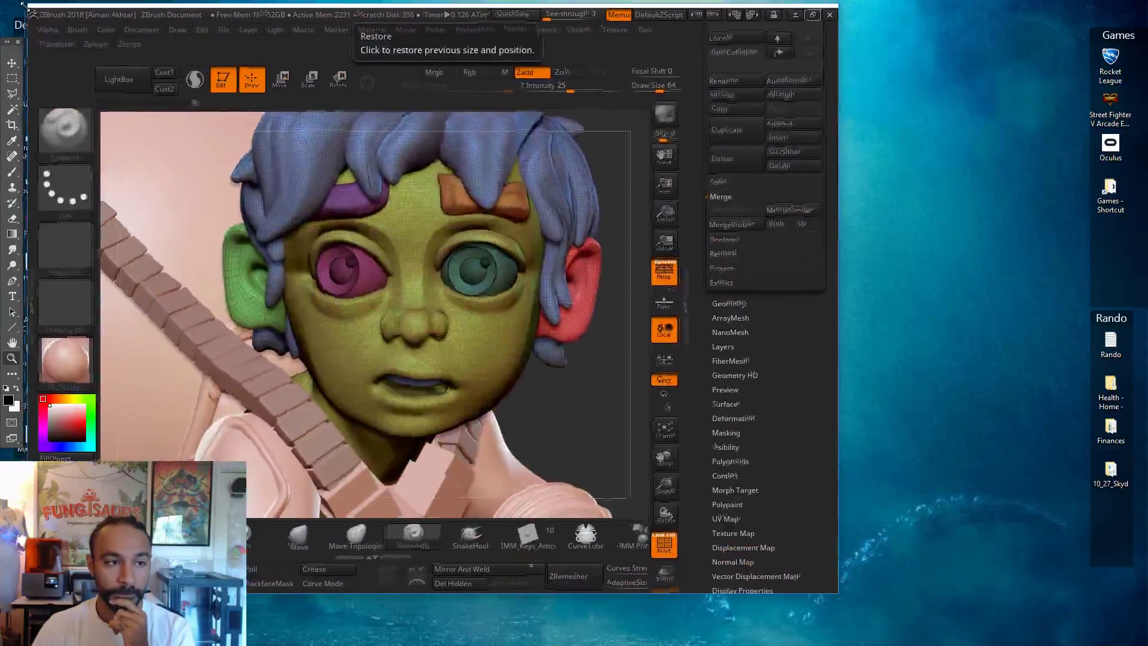
drag(838, 593, 1136, 645)
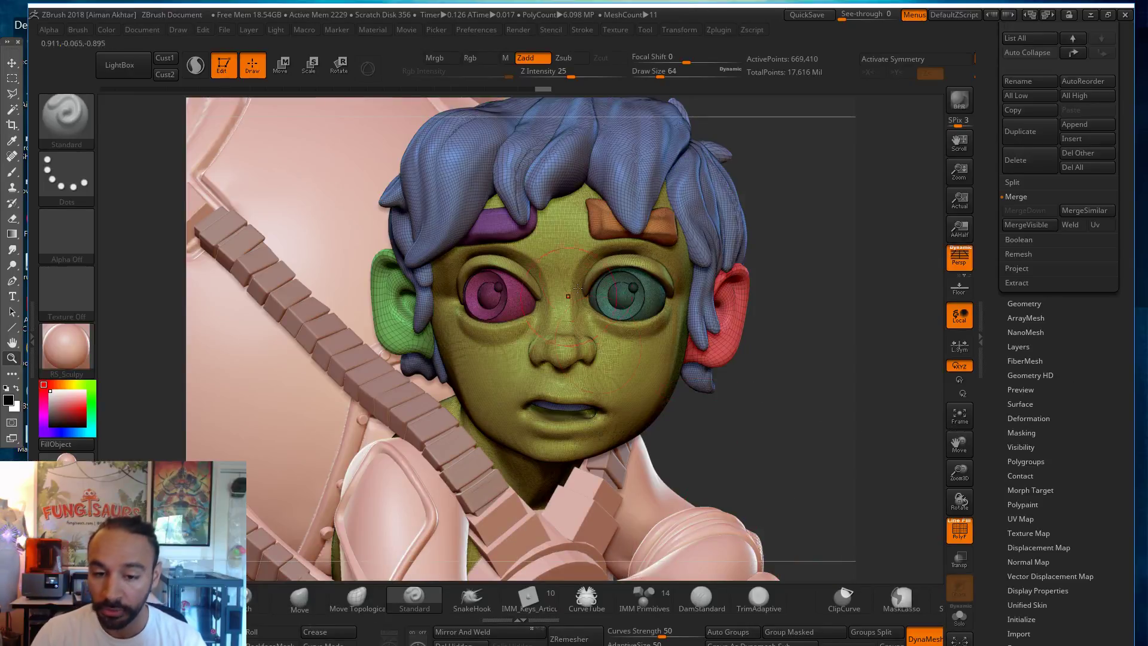
Step: Merge the similar polygroups of the head mesh
mouse_move(1088, 377)
mouse_down()
mouse_move(1086, 530)
mouse_move(1077, 395)
mouse_up()
click(1027, 448)
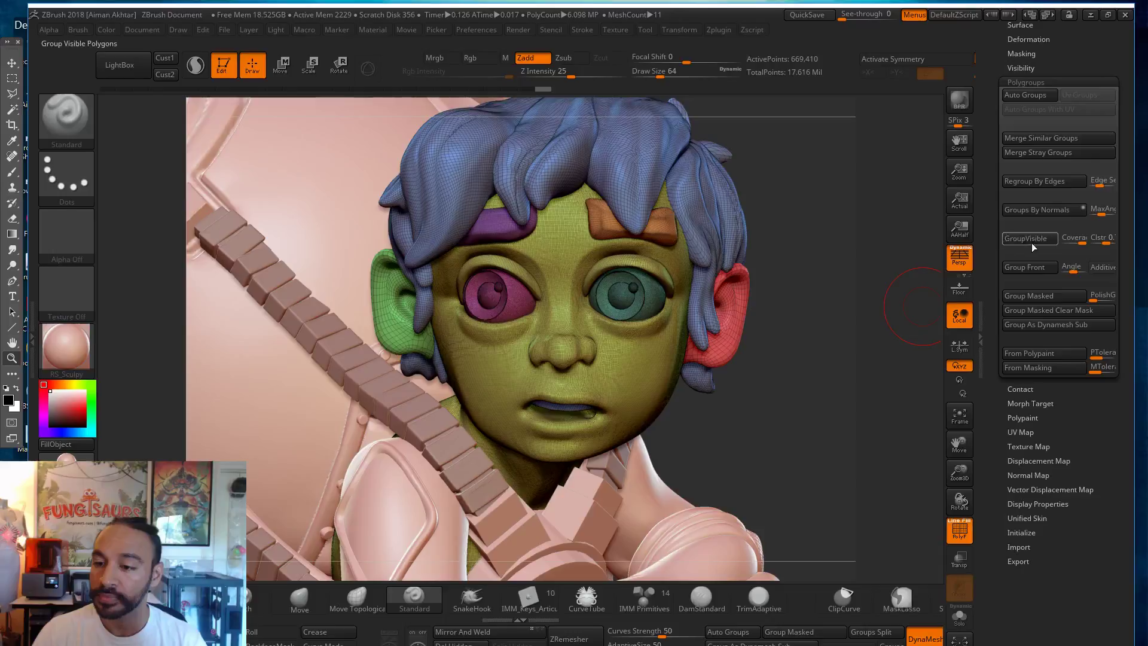
click(1041, 137)
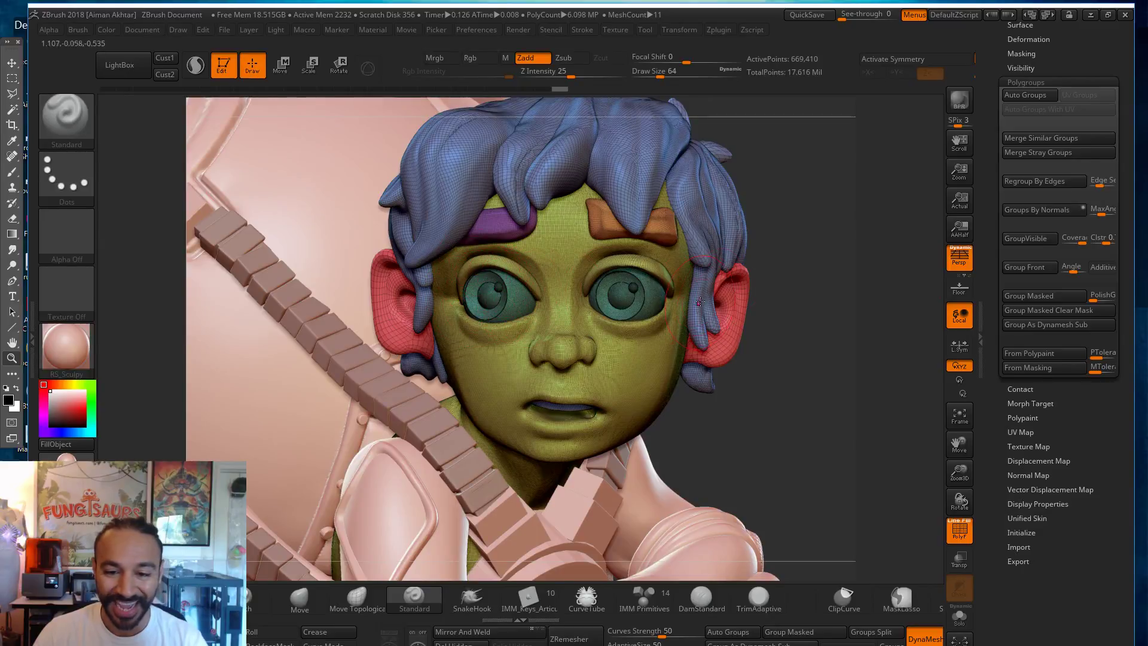
Step: Isolate the two eyebrows, combine them into one polygroup, and bring the rest of the head back into view
ctrl+shift+click(605, 228)
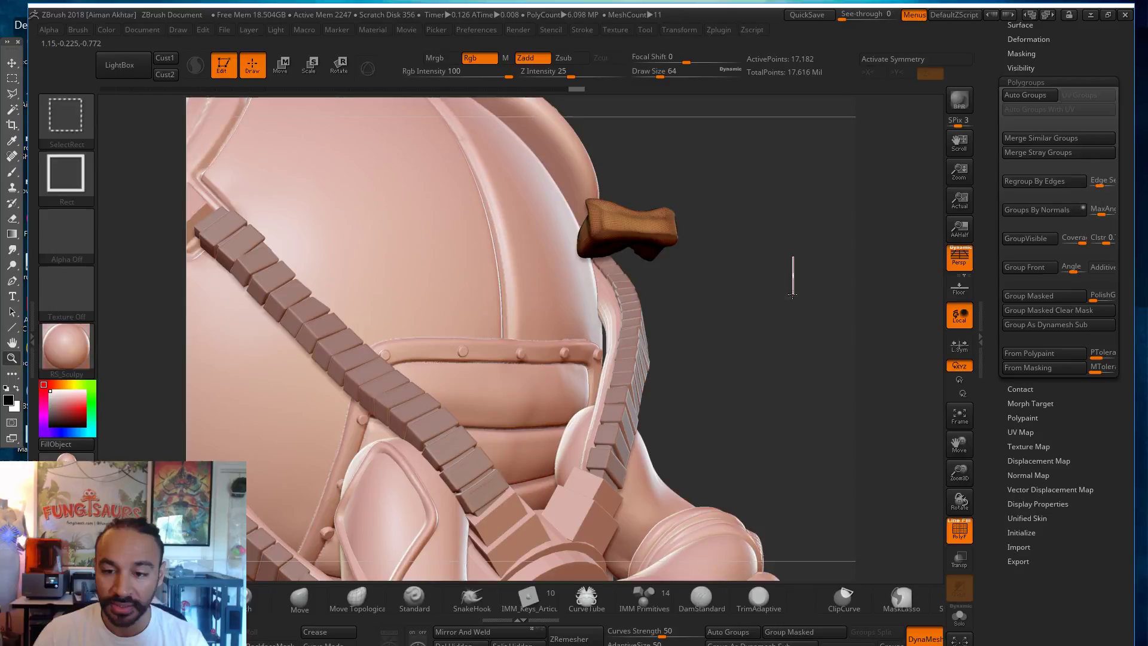
ctrl+shift+click(792, 257)
ctrl+shift+click(518, 226)
ctrl+drag(826, 277, 798, 309)
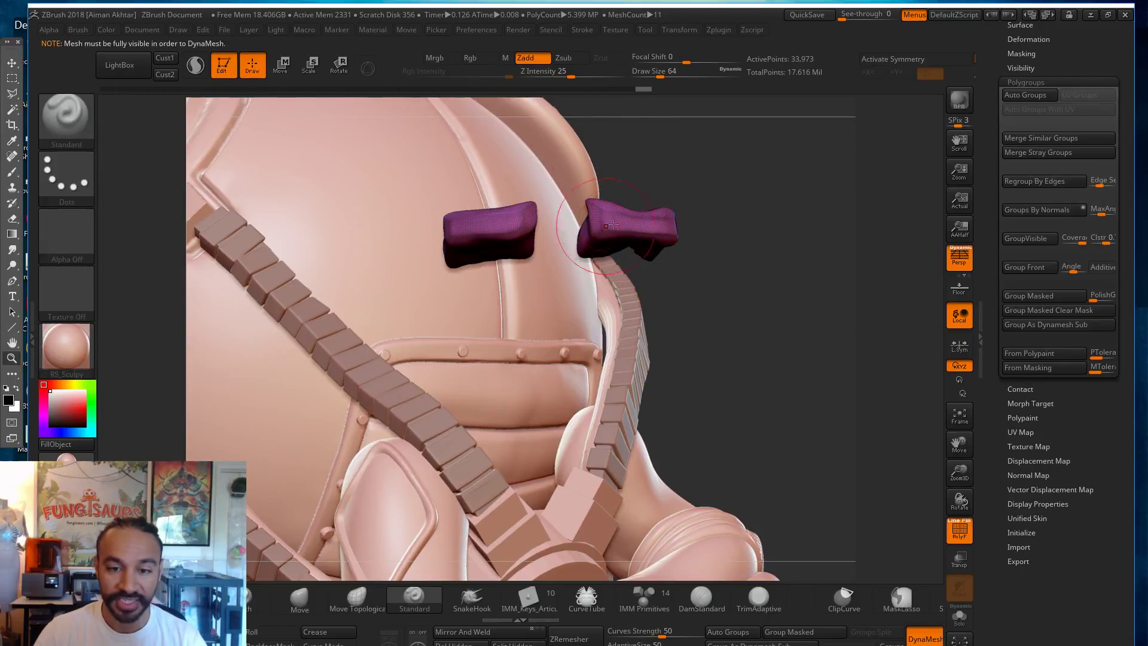
ctrl+shift+click(700, 297)
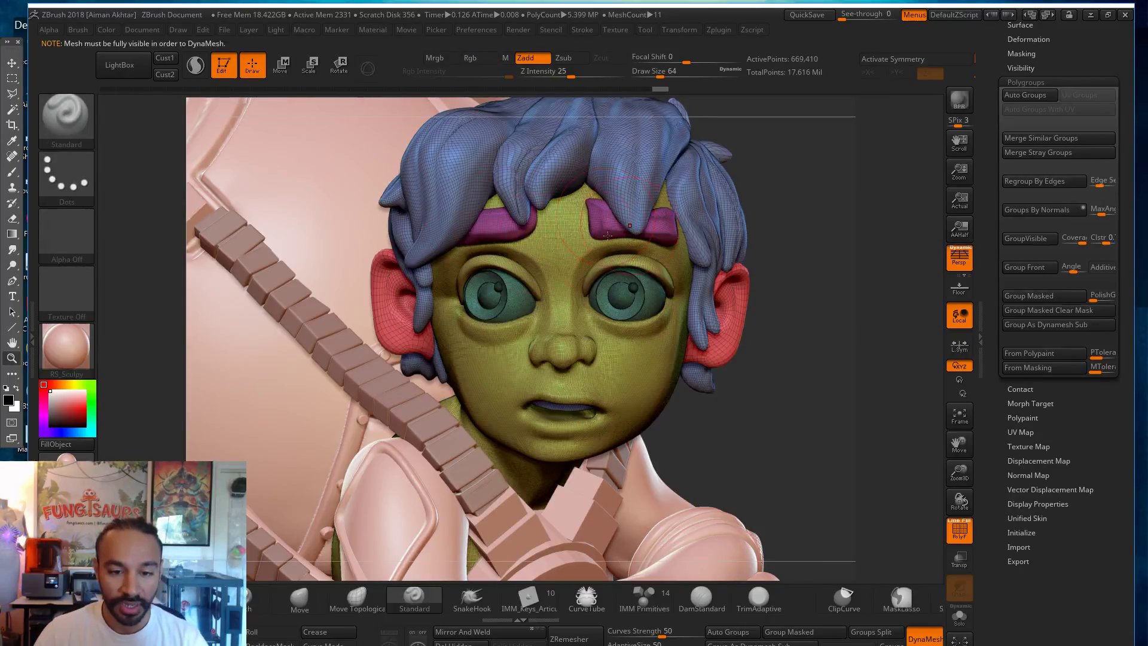
drag(808, 451, 903, 449)
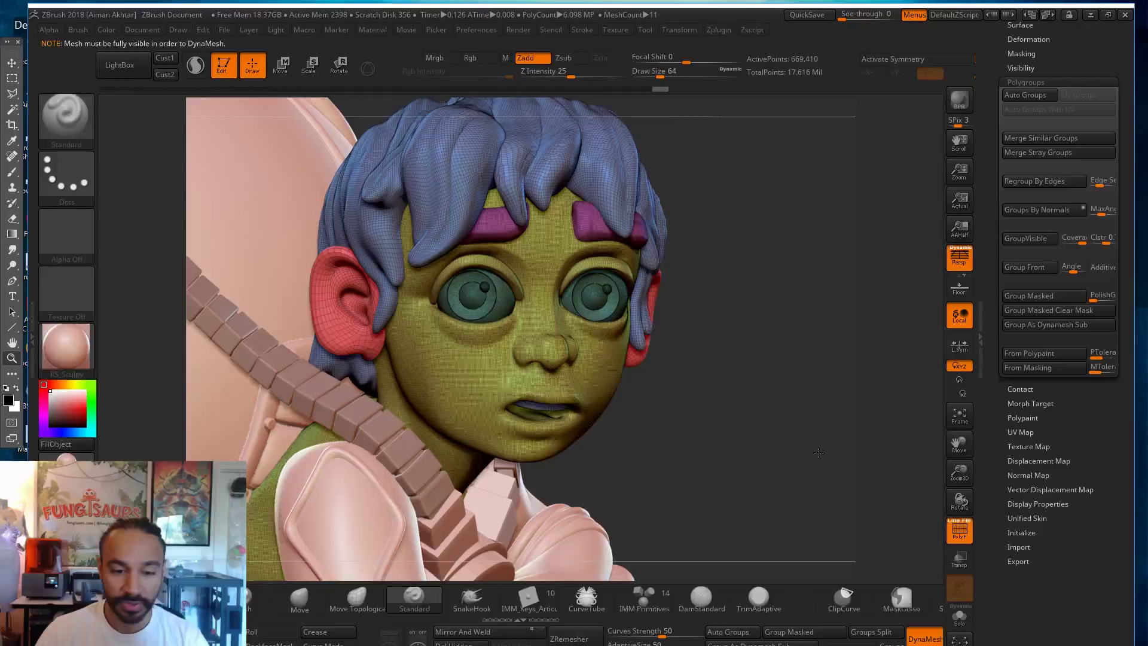
Step: Split the head mesh into separate subtools by polygroup with Groups Split
drag(1089, 60, 1085, 406)
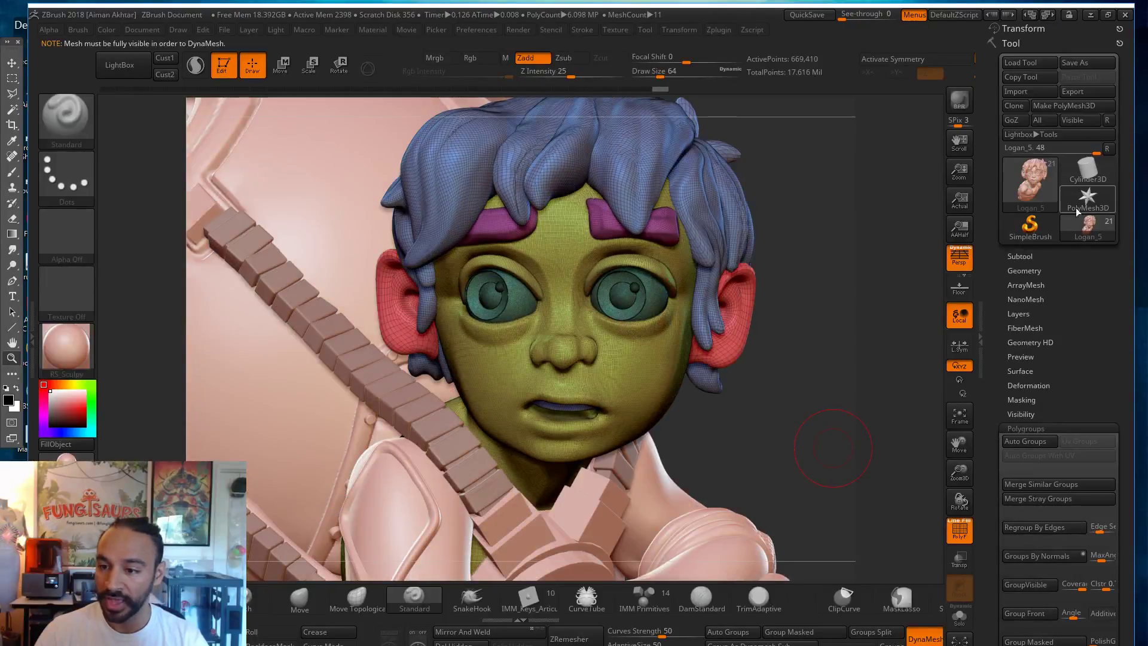
click(1028, 257)
scroll(1012, 557, down, 3)
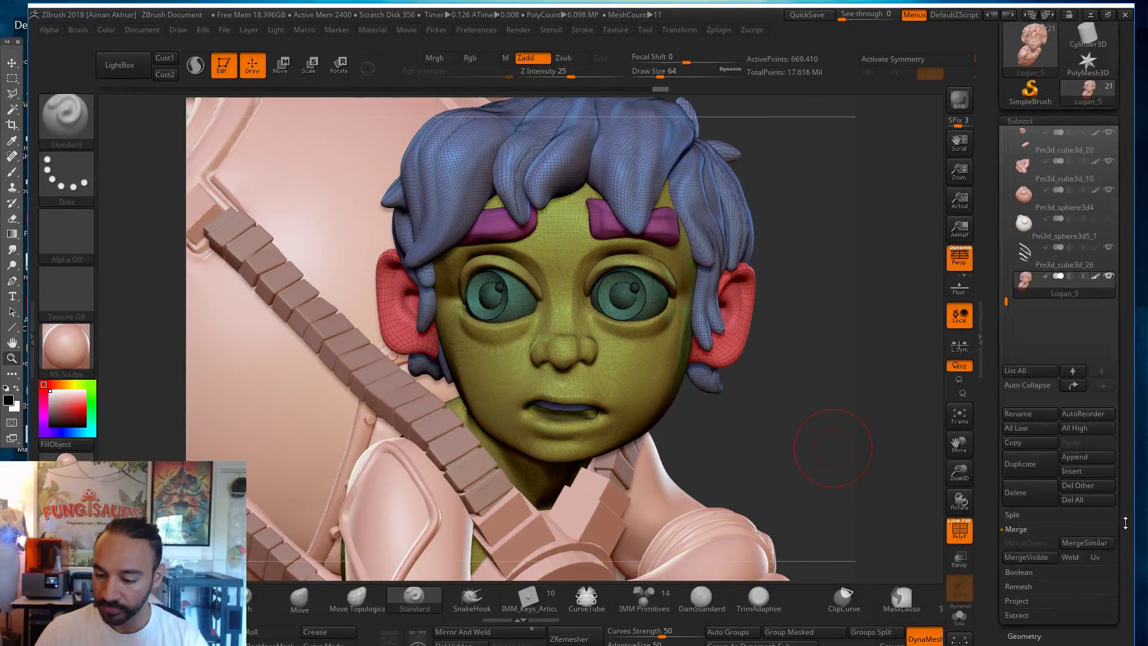
click(1030, 475)
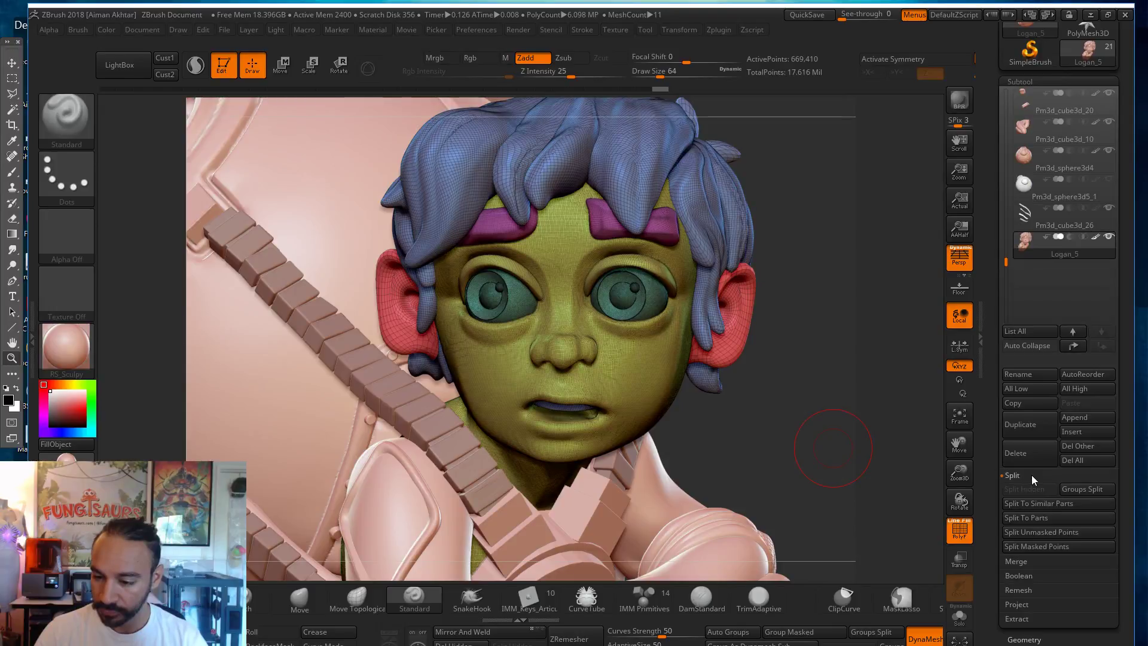
click(1084, 494)
click(951, 521)
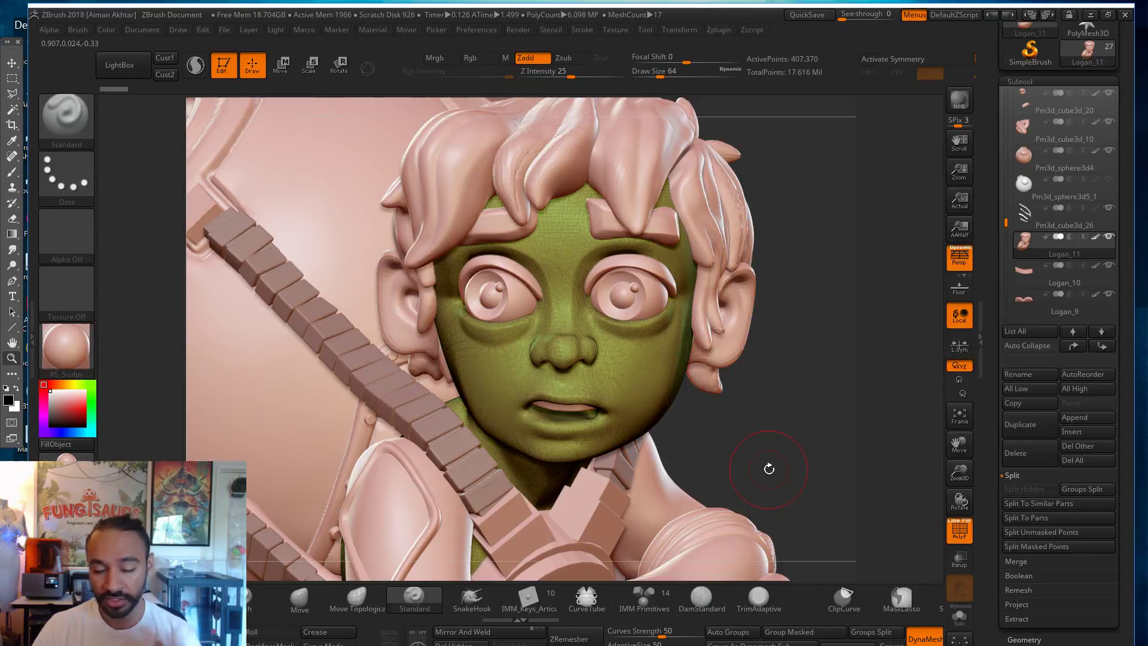
Step: Make the ears the active subtool with the wireframe shown on them, and switch to the Move brush
key(shift+f)
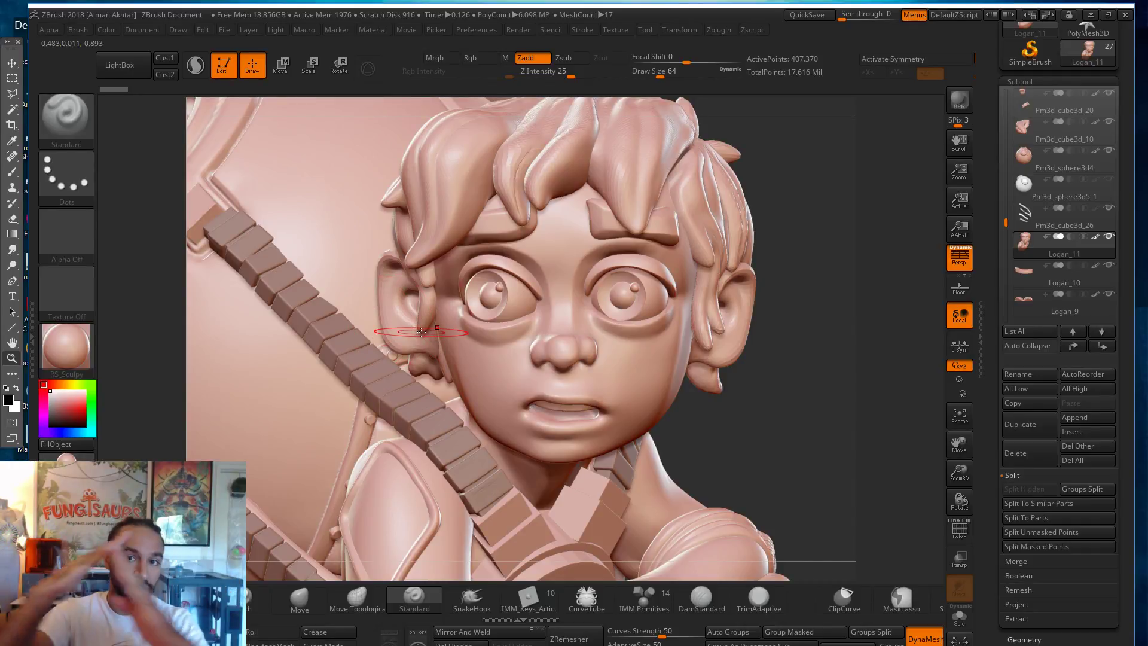
alt+click(402, 338)
click(961, 536)
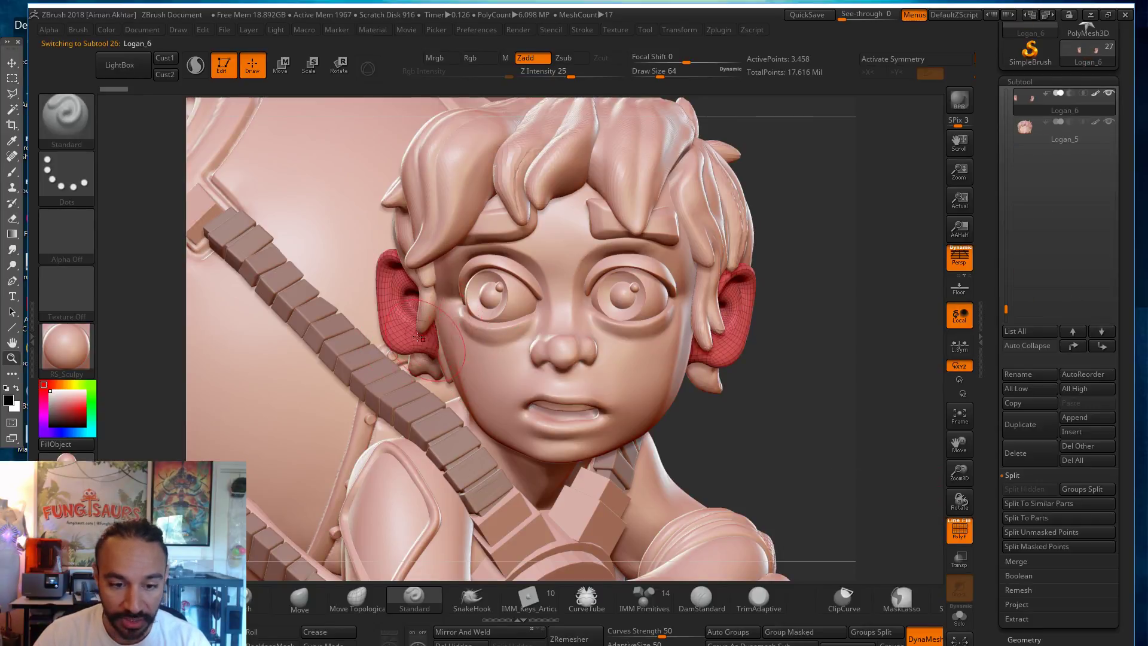
alt+drag(785, 493, 807, 497)
key(b)
key(m)
key(v)
key(s)
click(427, 363)
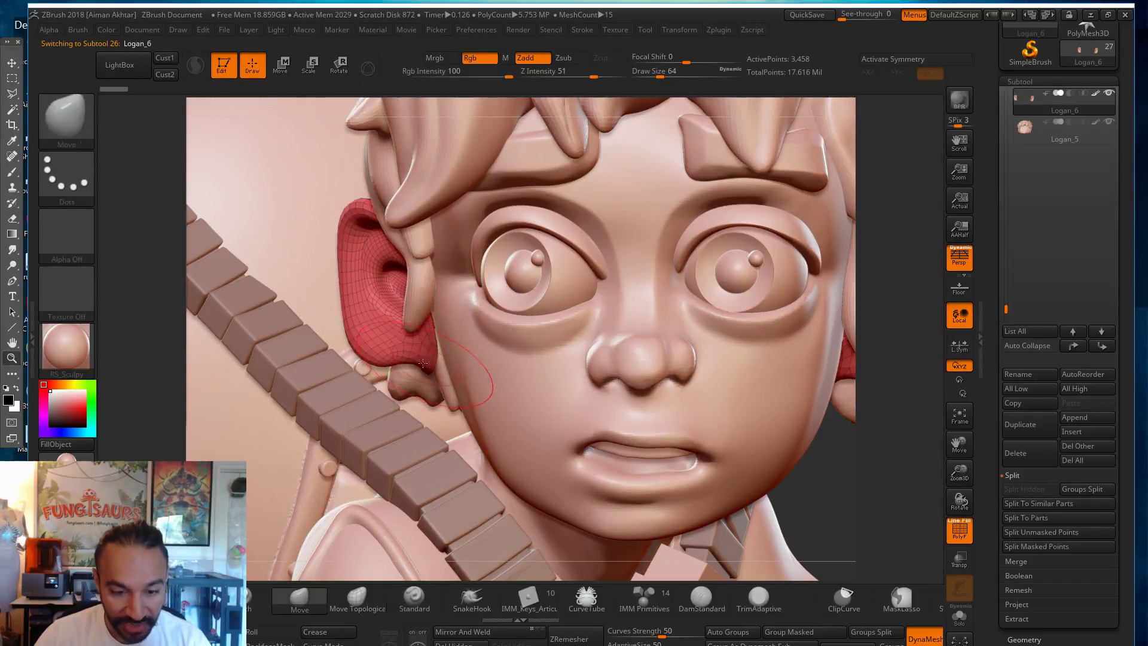
Step: Try to pull the earlobe toward the jaw with the Move brush
mouse_move(423, 354)
mouse_down()
mouse_move(309, 363)
mouse_move(463, 378)
mouse_up()
key(ctrl+z)
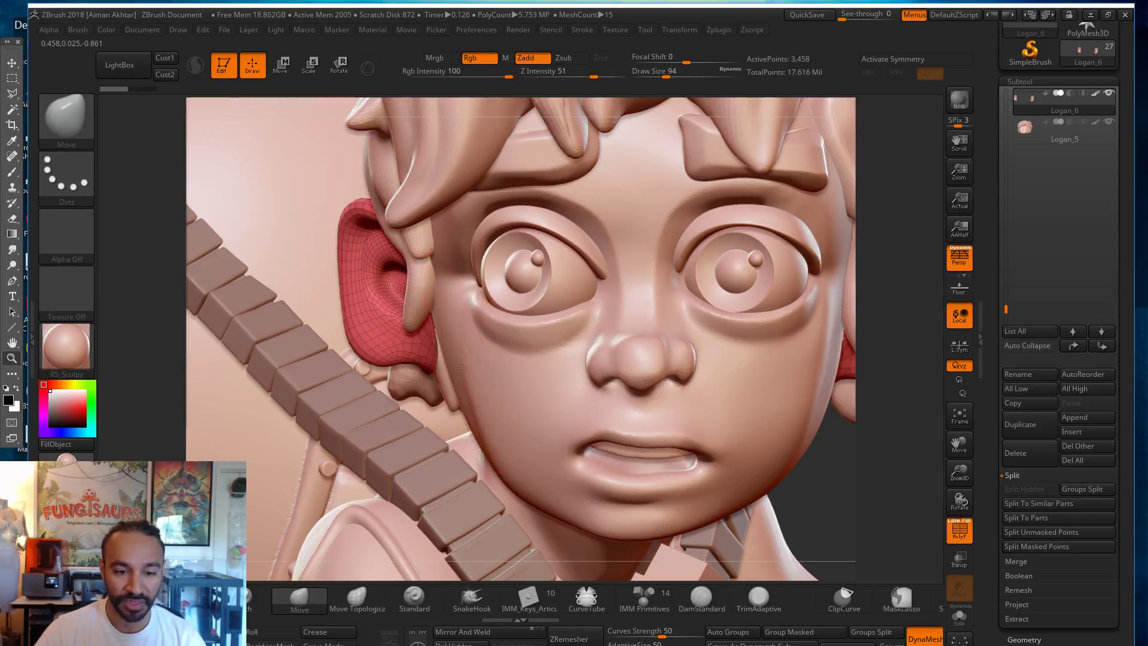
alt+click(473, 395)
alt+click(412, 349)
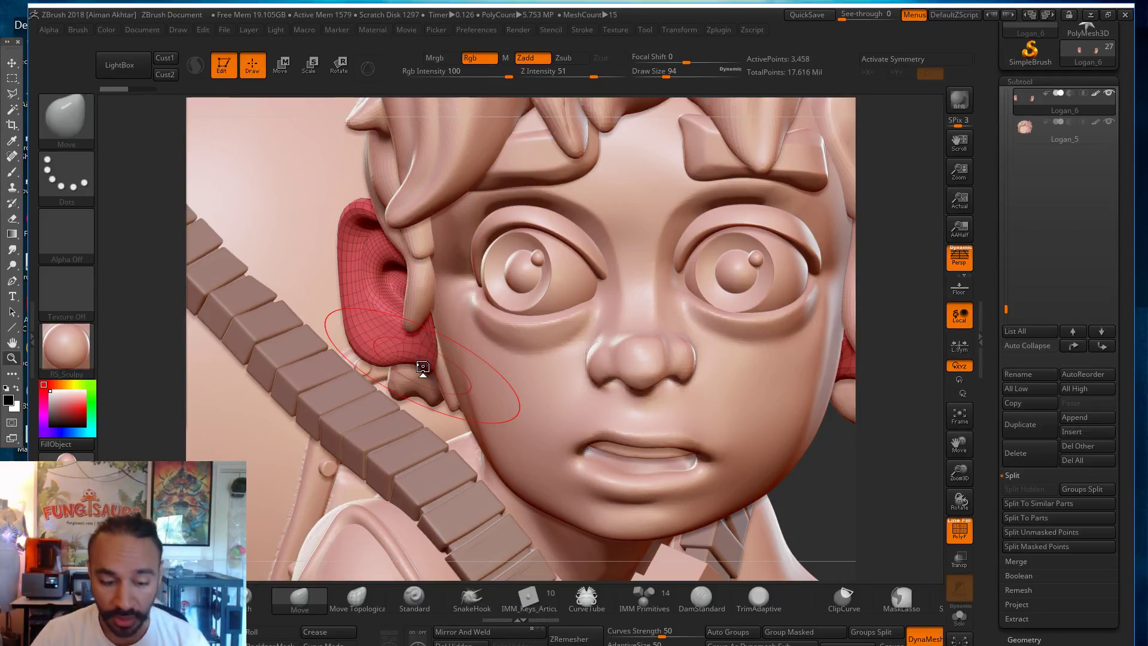
Step: Adjust the Move brush size and push the lower outer part of the ear inward toward the jaw
key(s)
mouse_move(390, 354)
mouse_down()
mouse_move(400, 354)
mouse_move(377, 359)
mouse_up()
key(s)
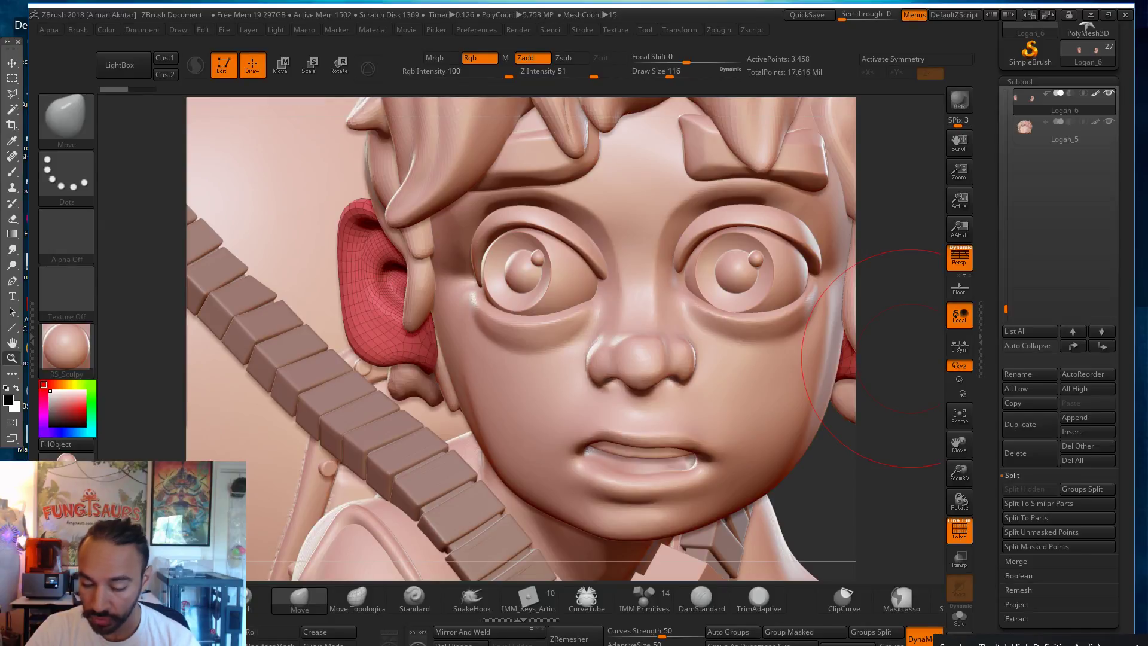
key(s)
mouse_move(393, 353)
mouse_down()
mouse_move(382, 360)
mouse_move(436, 366)
mouse_move(386, 341)
mouse_move(406, 354)
mouse_up()
key(s)
key(s)
key(s)
key(s)
key(s)
drag(377, 318, 422, 357)
Step: Refine the ear's upper rim, front edge and rear contour from several angles with the Move brush at draw size 80
drag(828, 516, 915, 500)
key(s)
mouse_move(467, 293)
mouse_down()
mouse_move(458, 296)
mouse_move(456, 264)
mouse_up()
drag(795, 441, 713, 439)
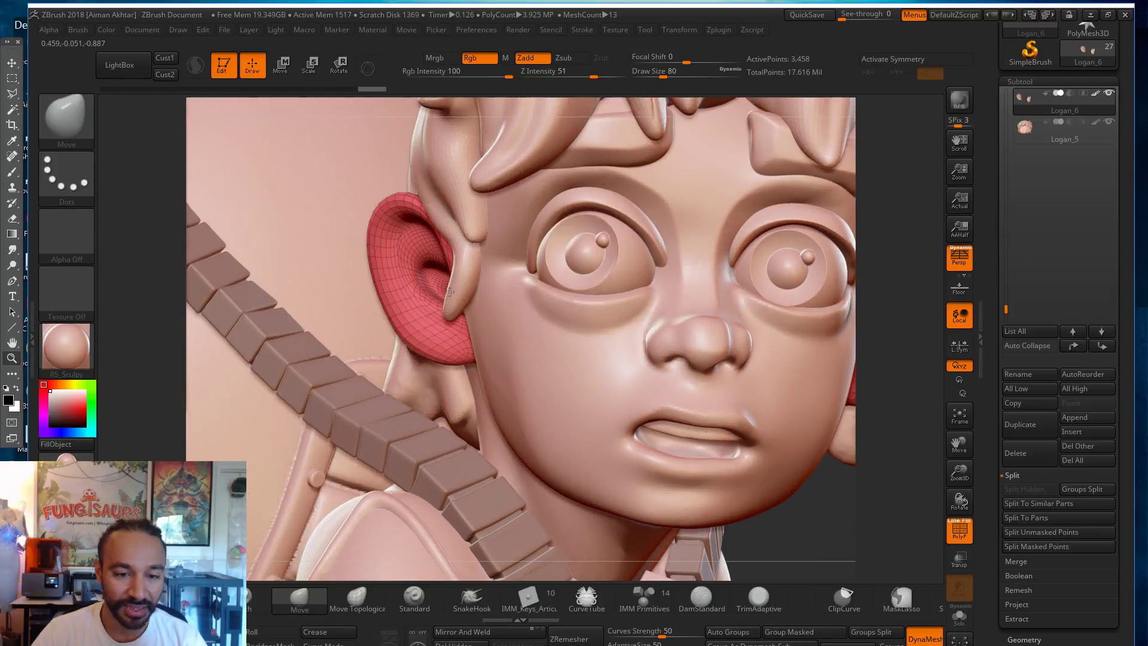
drag(448, 255, 407, 204)
drag(860, 537, 931, 524)
drag(915, 523, 888, 524)
drag(366, 360, 368, 346)
drag(333, 302, 342, 302)
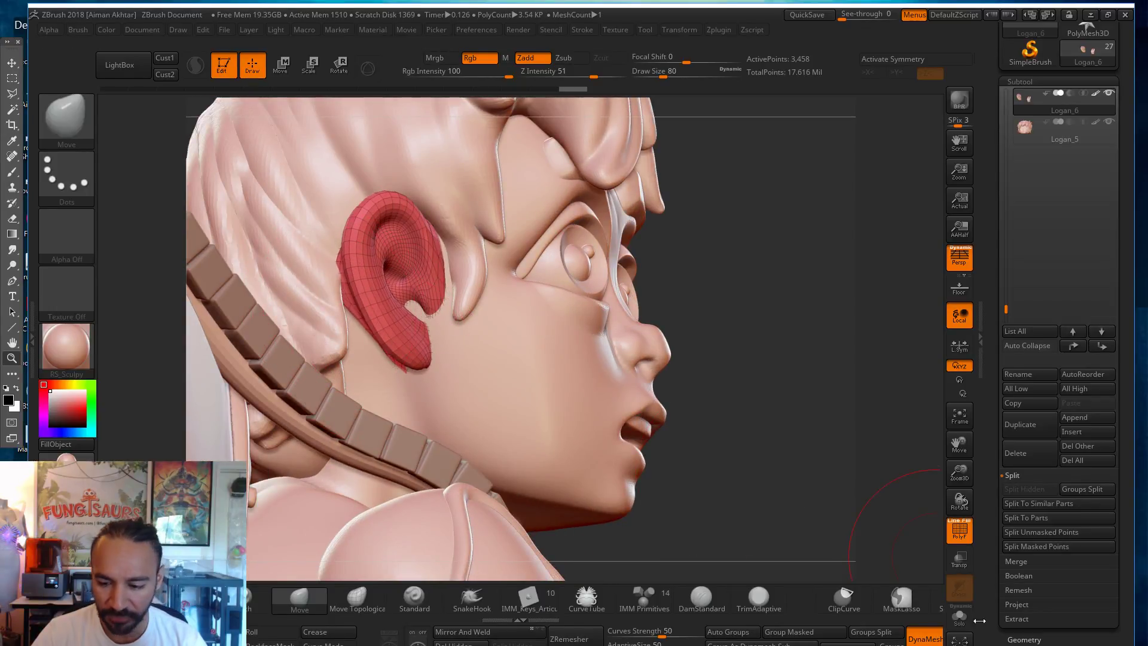
Step: Isolate the ears with Solo and pull the inner attachment edge of the ear with the Move brush
click(961, 617)
drag(780, 494, 820, 463)
alt+drag(718, 439, 789, 458)
key(s)
mouse_move(567, 381)
mouse_down()
mouse_move(548, 388)
mouse_move(520, 332)
mouse_move(519, 356)
mouse_up()
key(s)
drag(524, 300, 513, 295)
Step: Reshape the isolated ear's inner edge down to the lobe at draw size 56, and bring the whole statue back into view
key(s)
mouse_move(518, 295)
mouse_down()
mouse_move(506, 293)
mouse_move(512, 266)
mouse_up()
drag(527, 348, 522, 397)
mouse_move(521, 419)
mouse_down()
mouse_move(503, 417)
mouse_move(501, 388)
mouse_move(522, 384)
mouse_up()
drag(573, 422, 515, 383)
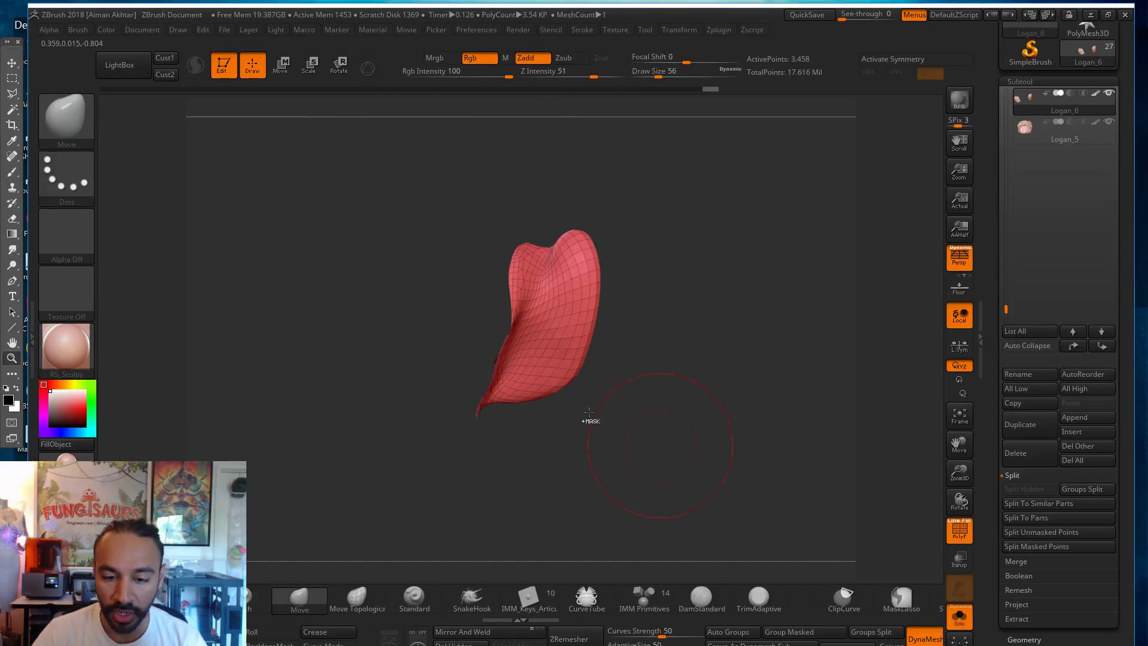
drag(660, 445, 595, 428)
drag(503, 334, 510, 372)
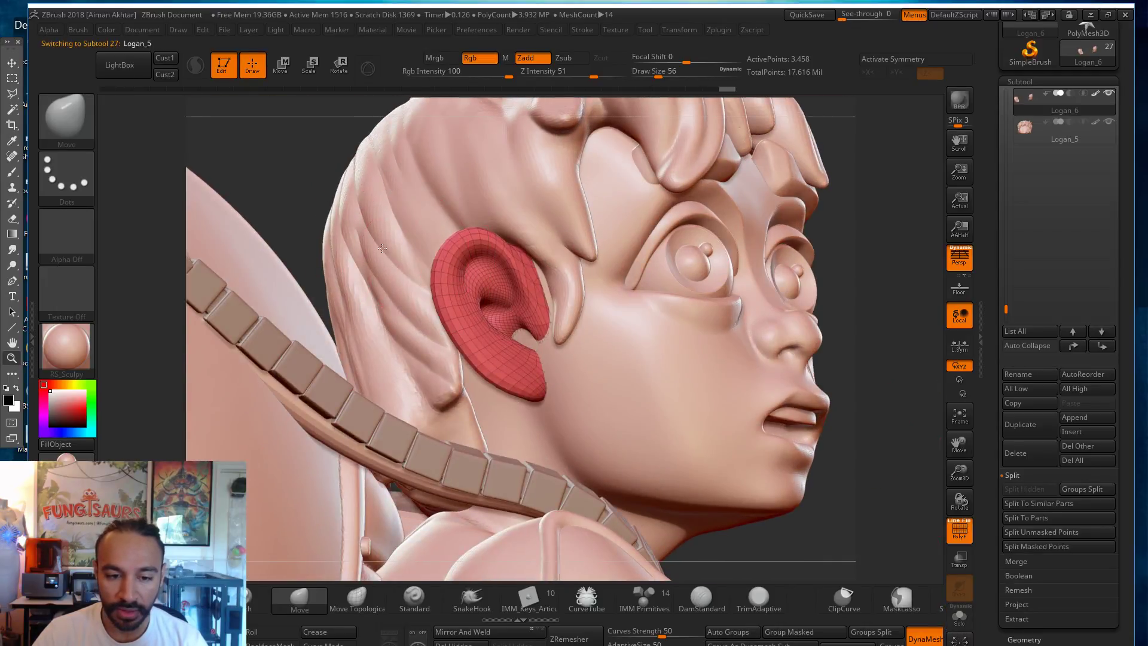
Step: Work on the opposite ear and adjust its lower part and lobe with the Move brush at draw size 97
alt+click(411, 254)
drag(898, 496, 921, 508)
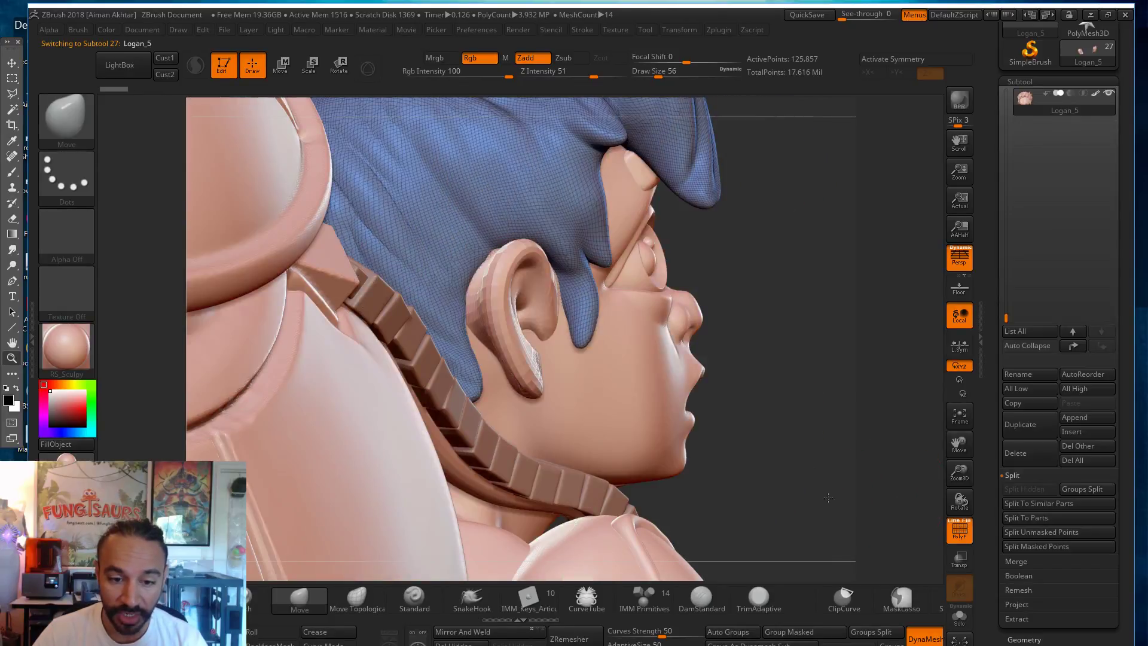
drag(795, 447, 622, 416)
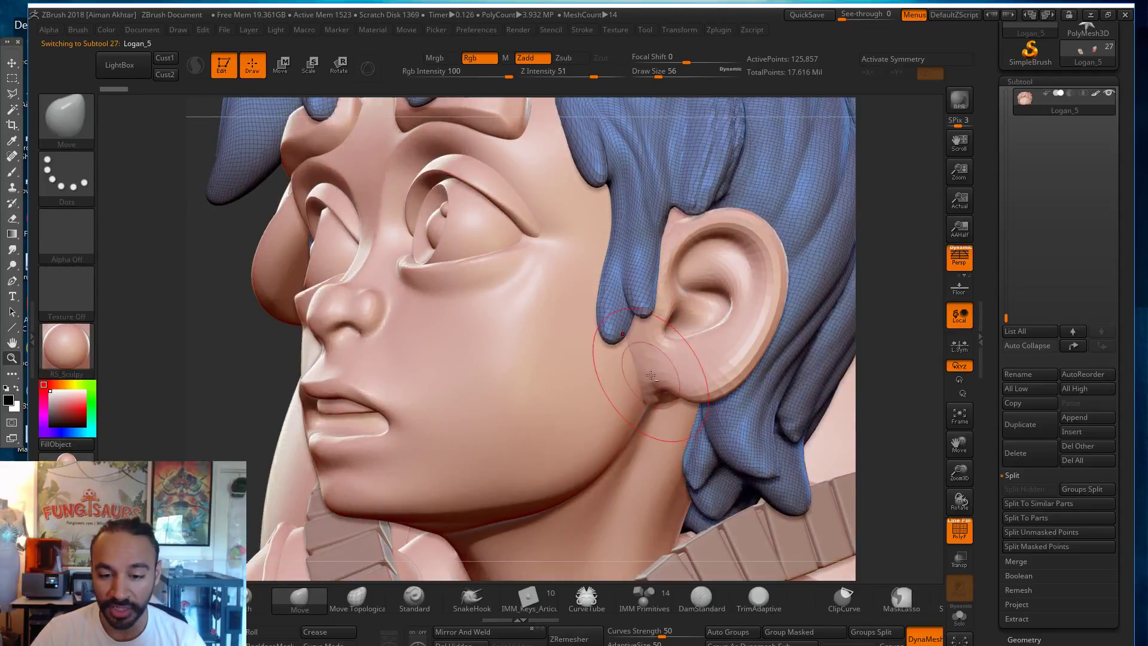
alt+click(696, 374)
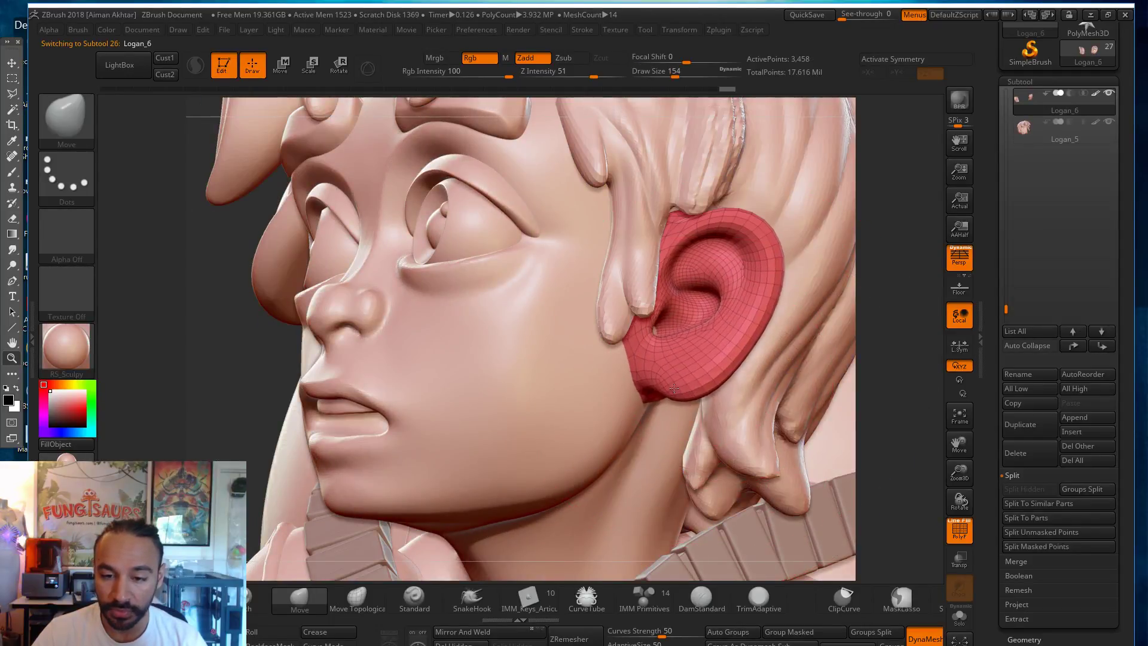
key(s)
mouse_move(654, 349)
mouse_down()
mouse_move(640, 349)
mouse_move(663, 327)
mouse_up()
key(s)
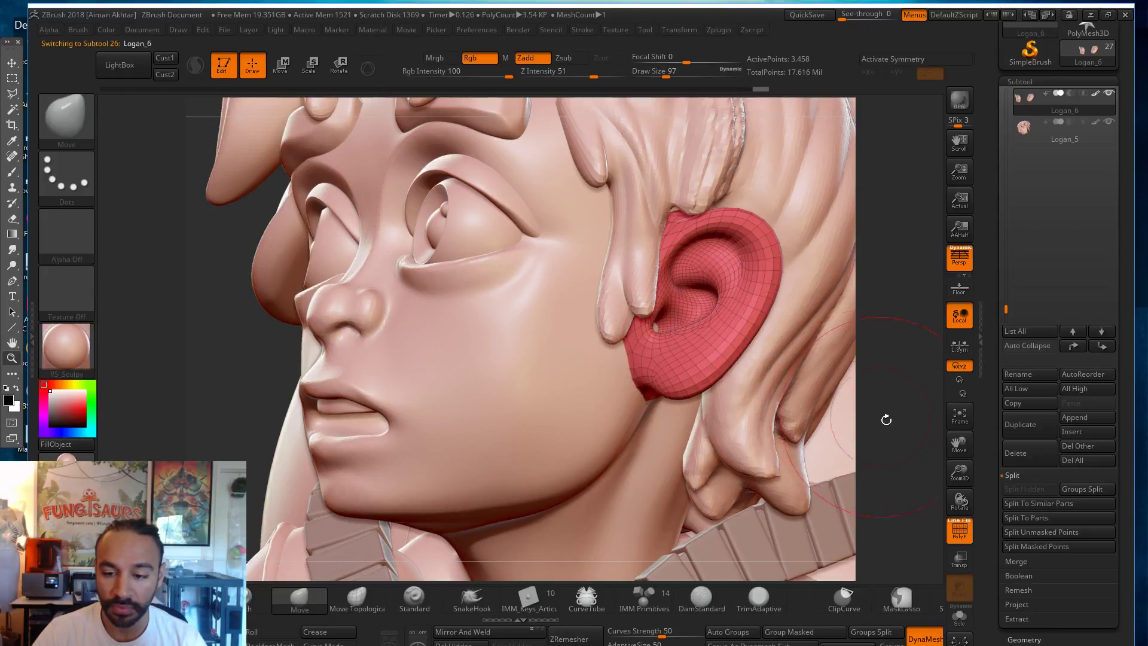
right_drag(828, 421, 688, 366)
drag(644, 377, 625, 376)
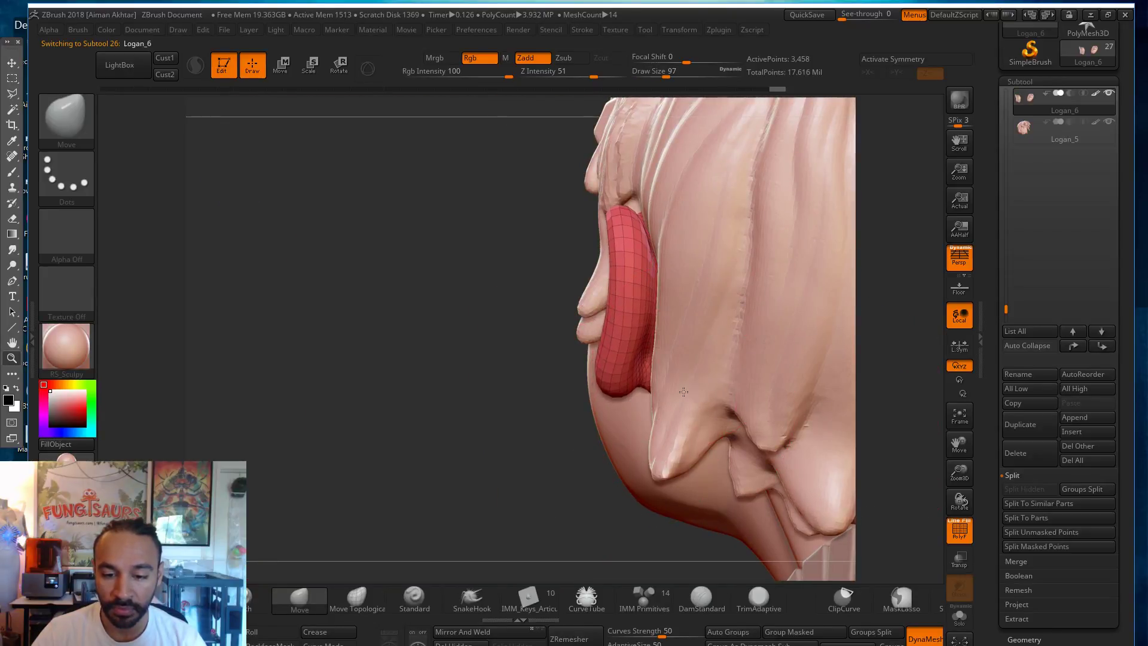
Step: Hide the hair subtool Logan_5 and return to the ears subtool Logan_6, with the ear viewed from behind
alt+click(762, 349)
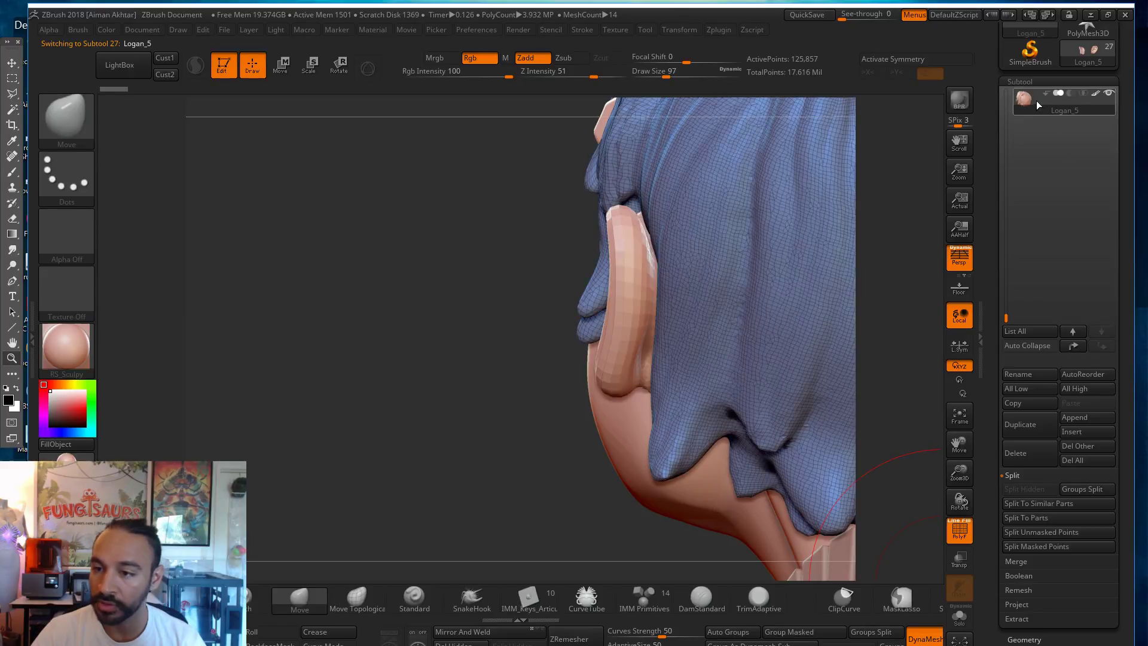
alt+click(625, 341)
drag(432, 424, 416, 470)
drag(682, 194, 712, 188)
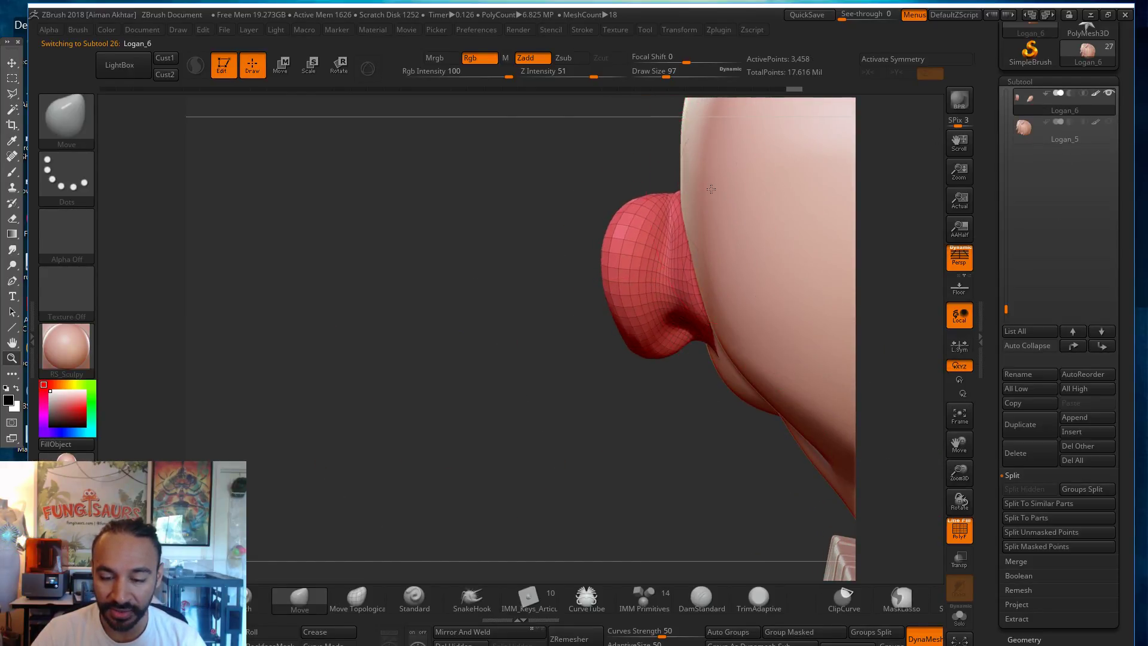
Step: Push the rear attachment edge and lower tip of the ear against the head with the Move brush at draw sizes 54 and 87
mouse_move(702, 373)
mouse_down()
mouse_move(769, 338)
mouse_move(797, 293)
mouse_up()
mouse_move(371, 281)
mouse_down()
mouse_move(354, 279)
mouse_move(343, 254)
mouse_move(419, 263)
mouse_up()
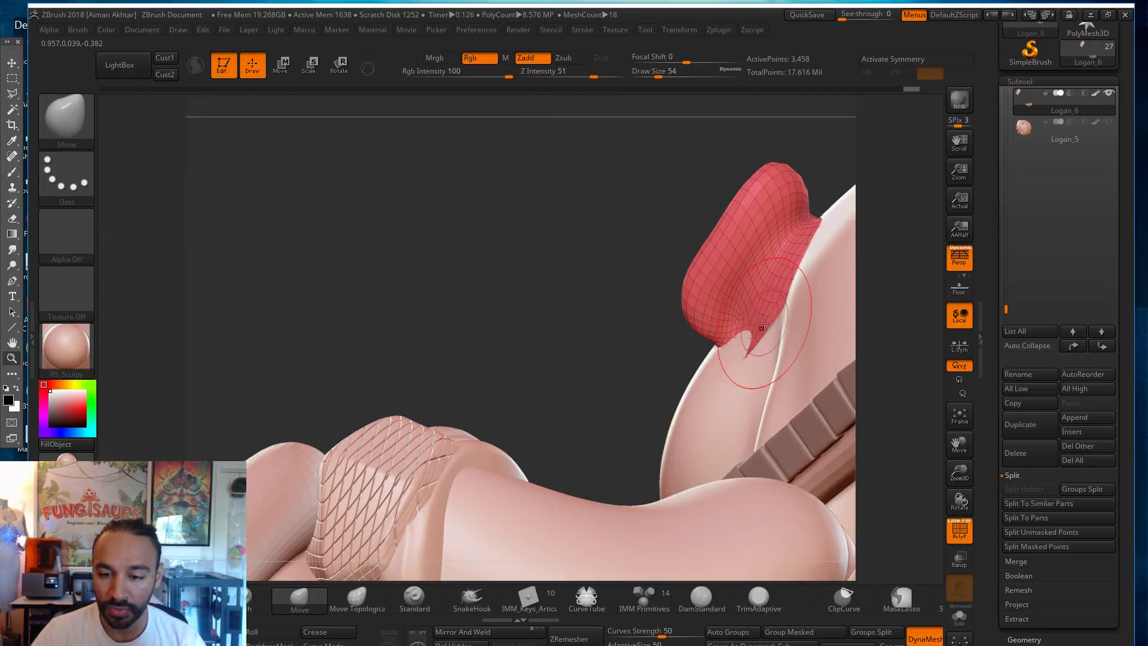
drag(785, 346, 784, 347)
key(s)
drag(699, 314, 704, 315)
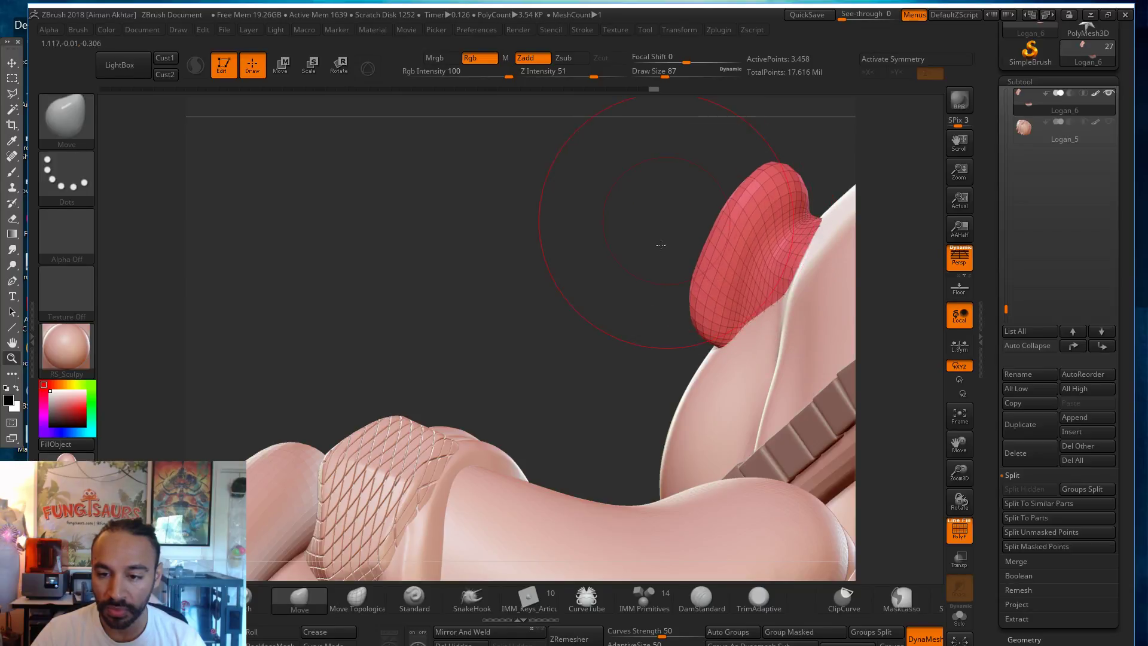
drag(667, 231, 665, 216)
mouse_move(742, 195)
mouse_down()
mouse_move(815, 195)
mouse_move(795, 233)
mouse_move(755, 239)
mouse_up()
Step: Fit the ear's front attachment edge to the side of the face with the Move brush at draw sizes 80 and 54
key([)
key([)
key([)
key([)
key([)
key([)
key([)
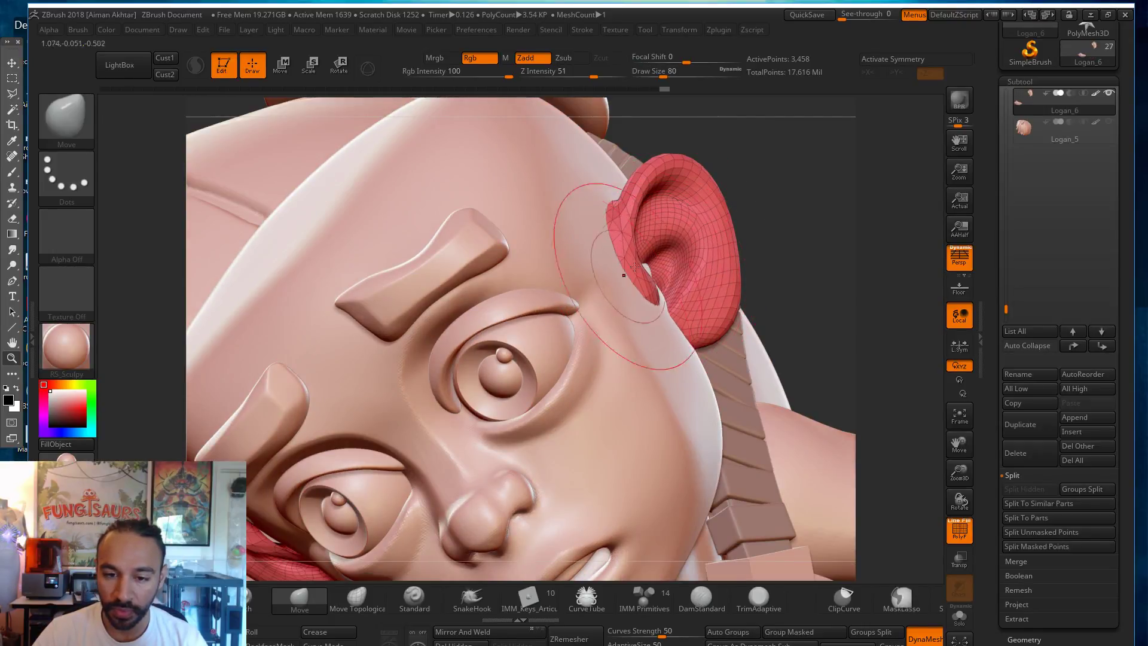
key(s)
mouse_move(653, 250)
mouse_down()
mouse_move(665, 249)
mouse_move(649, 263)
mouse_move(670, 262)
mouse_up()
key(s)
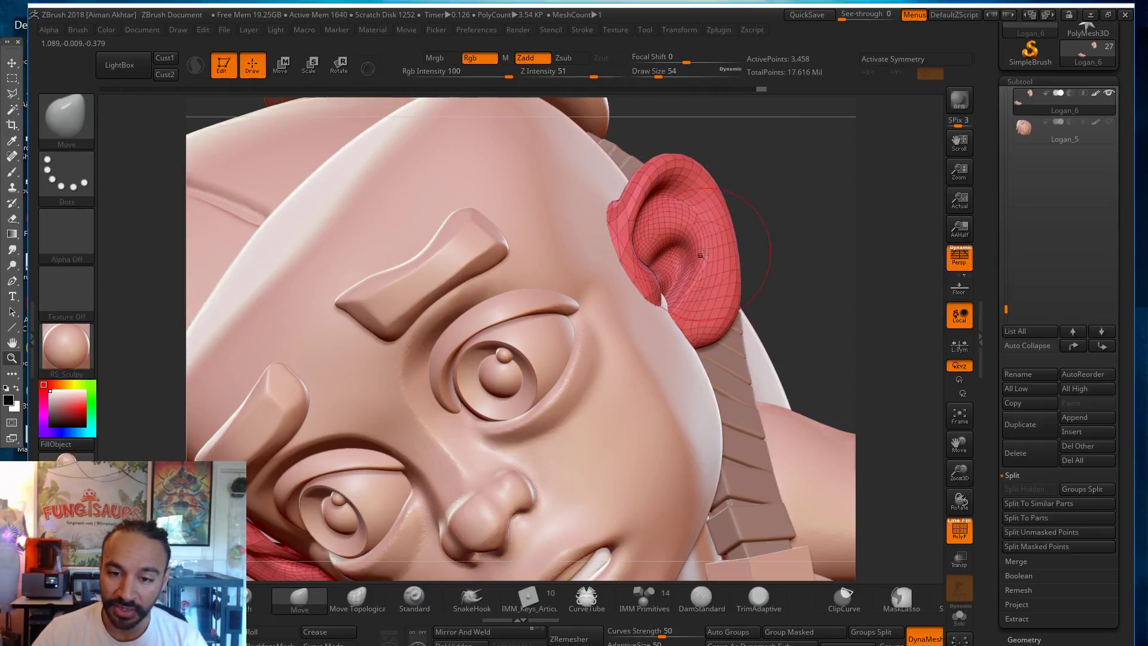
drag(814, 224, 725, 294)
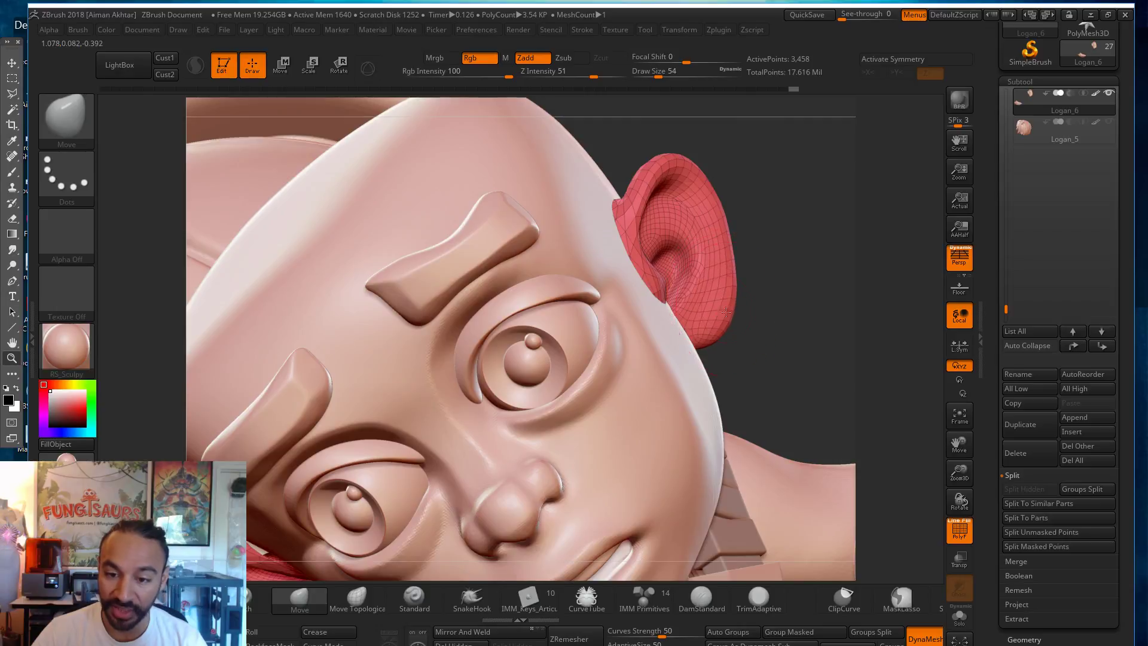
drag(790, 309, 609, 228)
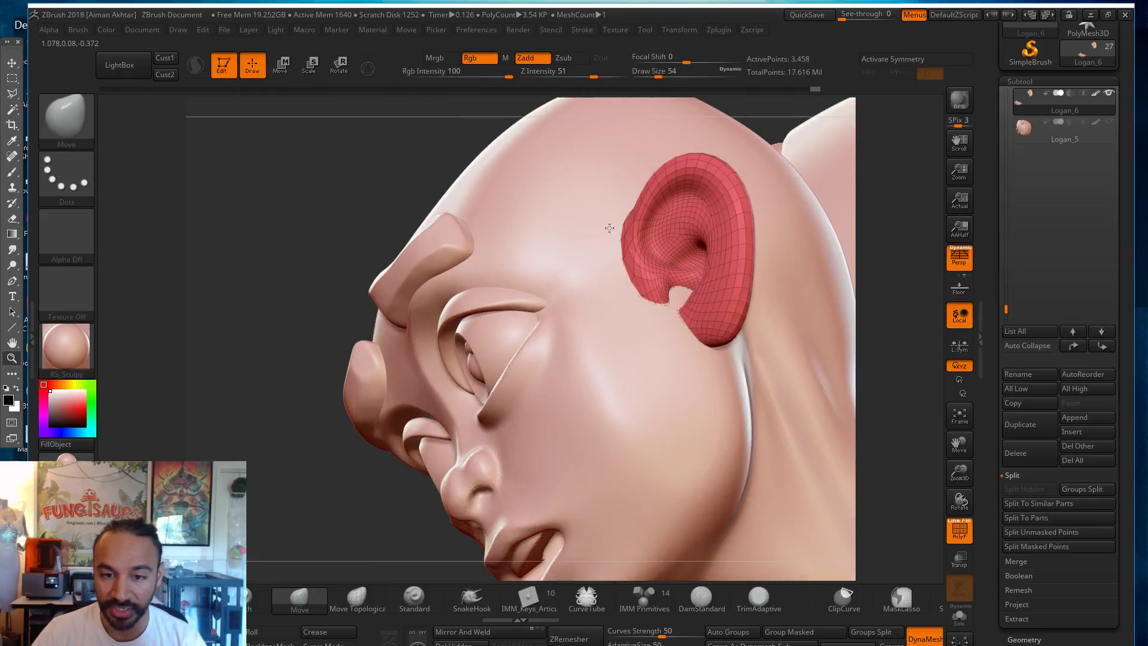
Step: Refine the ear's inner bowl and upper rim from the side with the Move brush
drag(281, 363, 261, 449)
key(s)
mouse_move(719, 272)
mouse_down()
mouse_move(740, 275)
mouse_move(695, 284)
mouse_up()
key(s)
drag(707, 228, 716, 227)
mouse_move(732, 189)
mouse_down()
mouse_move(758, 190)
mouse_move(735, 182)
mouse_up()
Step: Turn off the polygroup wireframe, show the hair again, and raise the whole ear slightly with the Move brush at draw size about 300
key(s)
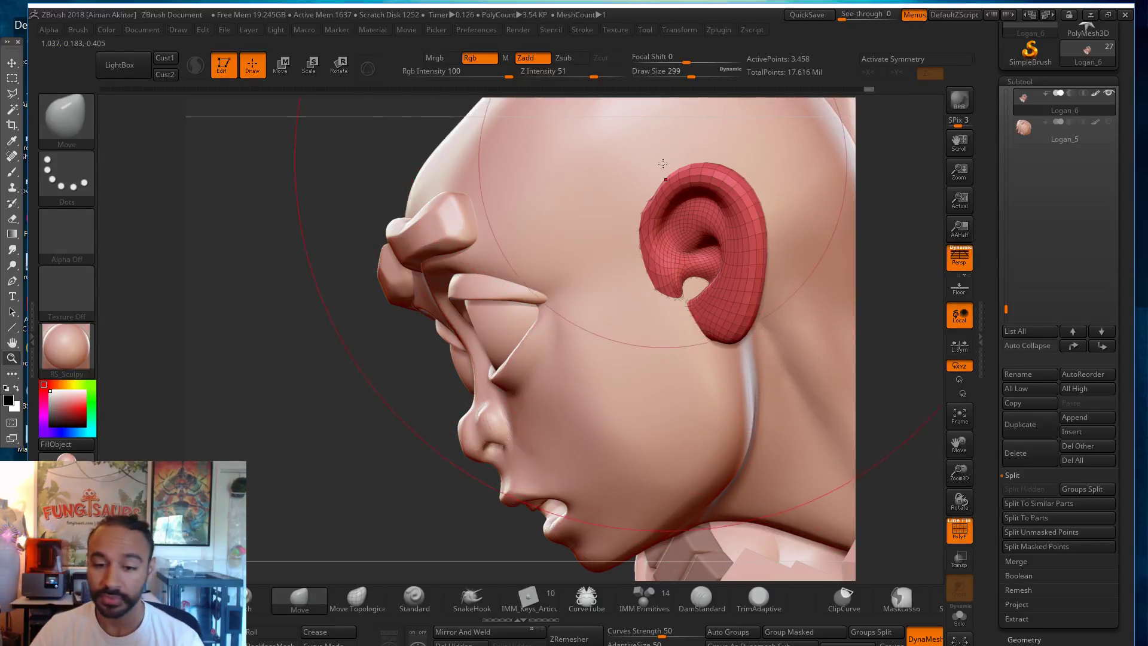
click(961, 533)
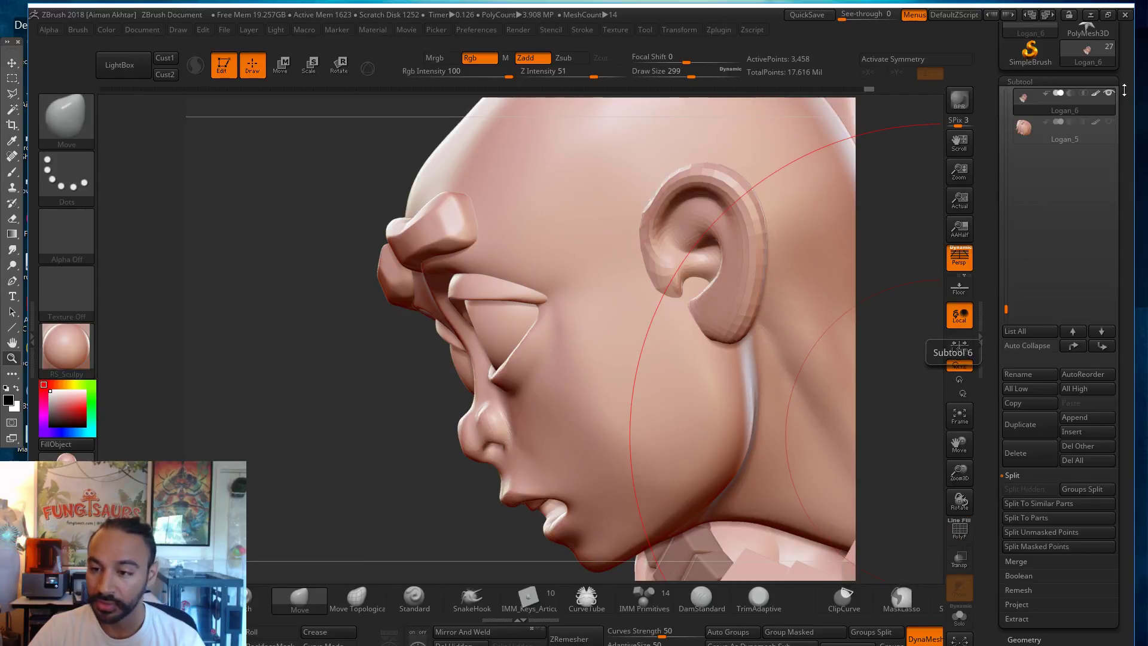
click(1109, 122)
key(s)
mouse_move(713, 238)
mouse_down()
mouse_move(700, 272)
mouse_move(726, 235)
mouse_move(713, 228)
mouse_up()
key(s)
Step: Reselect the ear and pull its lower notch and lobe area into place against the cheek with a smaller Move brush
alt+click(661, 276)
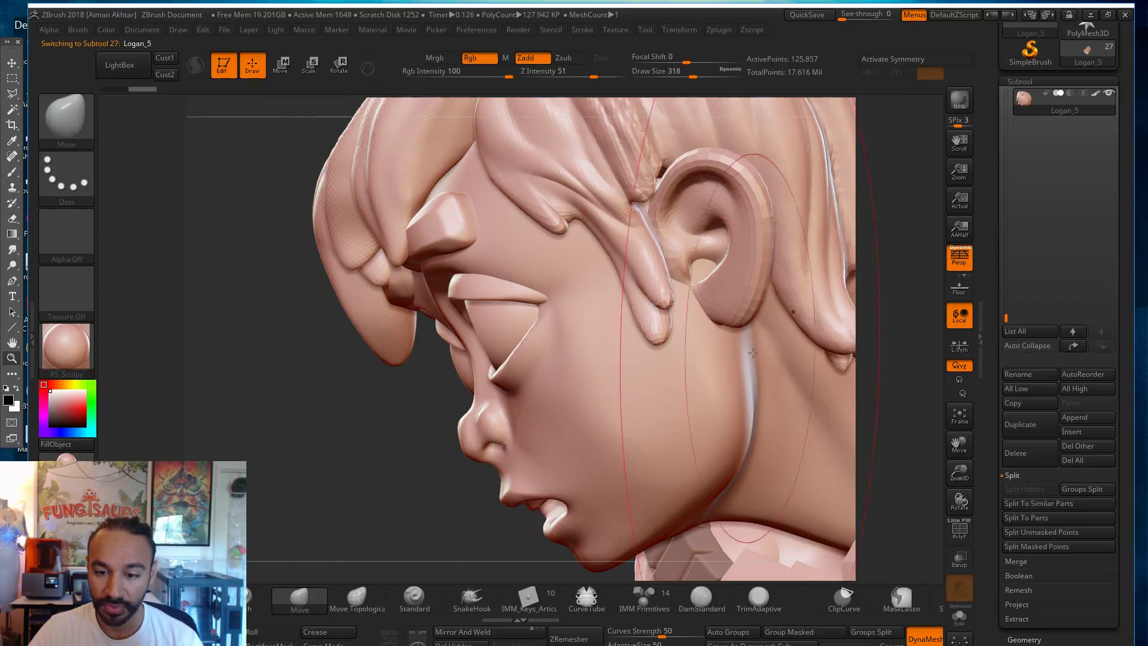
alt+click(751, 302)
key(s)
drag(748, 293, 710, 279)
key(s)
key(s)
drag(698, 280, 695, 309)
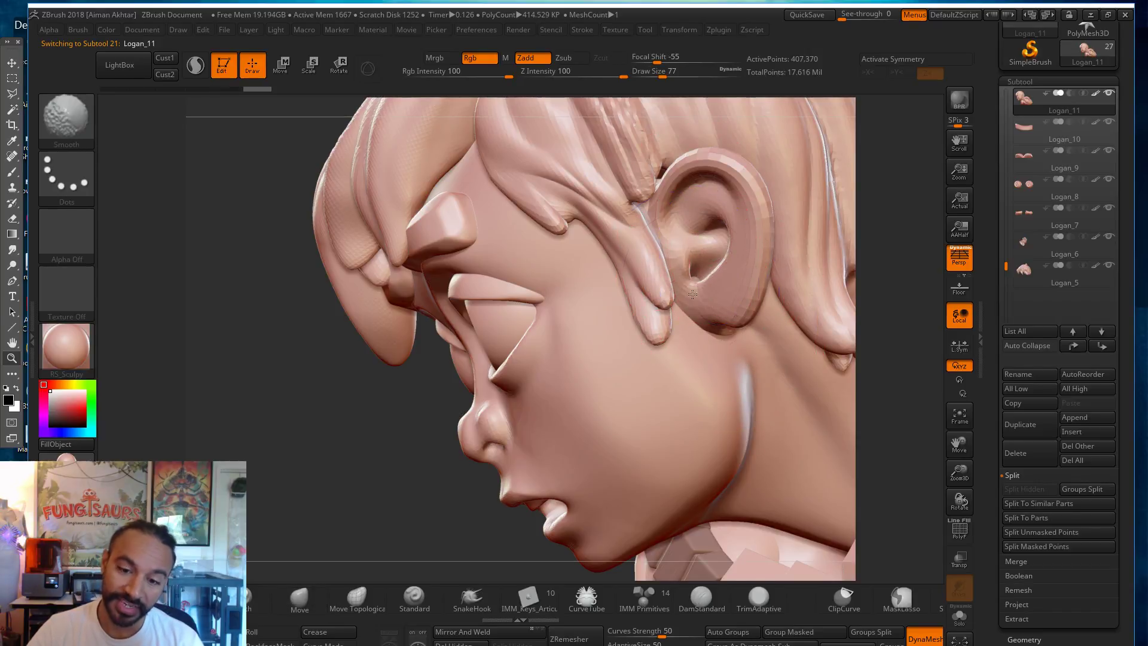
Step: Smooth and reshape the jaw and neck surface around the ear lobe on subtool Logan_11, using the Move brush at several sizes
mouse_move(704, 369)
shift+mouse_down()
mouse_move(711, 301)
mouse_move(697, 329)
mouse_move(724, 296)
shift+mouse_up()
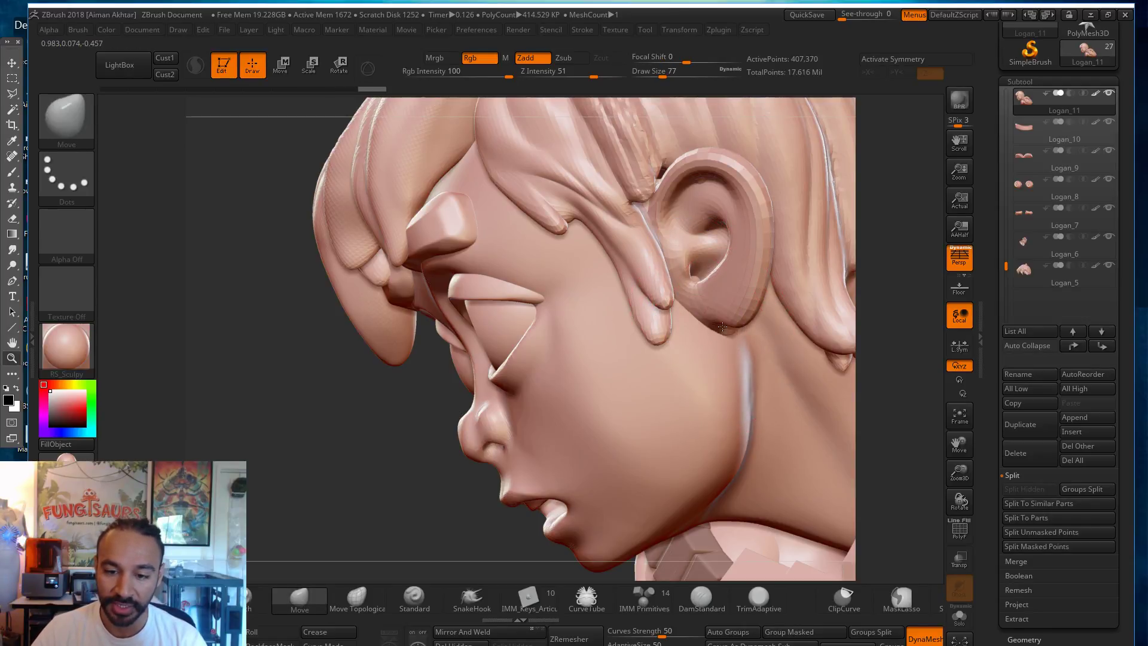
drag(366, 451, 665, 377)
key(s)
drag(751, 356, 760, 335)
key(s)
drag(766, 335, 749, 330)
key(s)
drag(750, 381, 768, 362)
key(s)
drag(743, 365, 755, 364)
drag(754, 366, 763, 357)
mouse_move(660, 314)
mouse_down()
mouse_move(679, 296)
mouse_move(665, 297)
mouse_up()
key(s)
drag(665, 298, 684, 298)
key(s)
Step: Frame the whole statue and examine the ears' proportions against the hair and face from several angles
alt+click(643, 292)
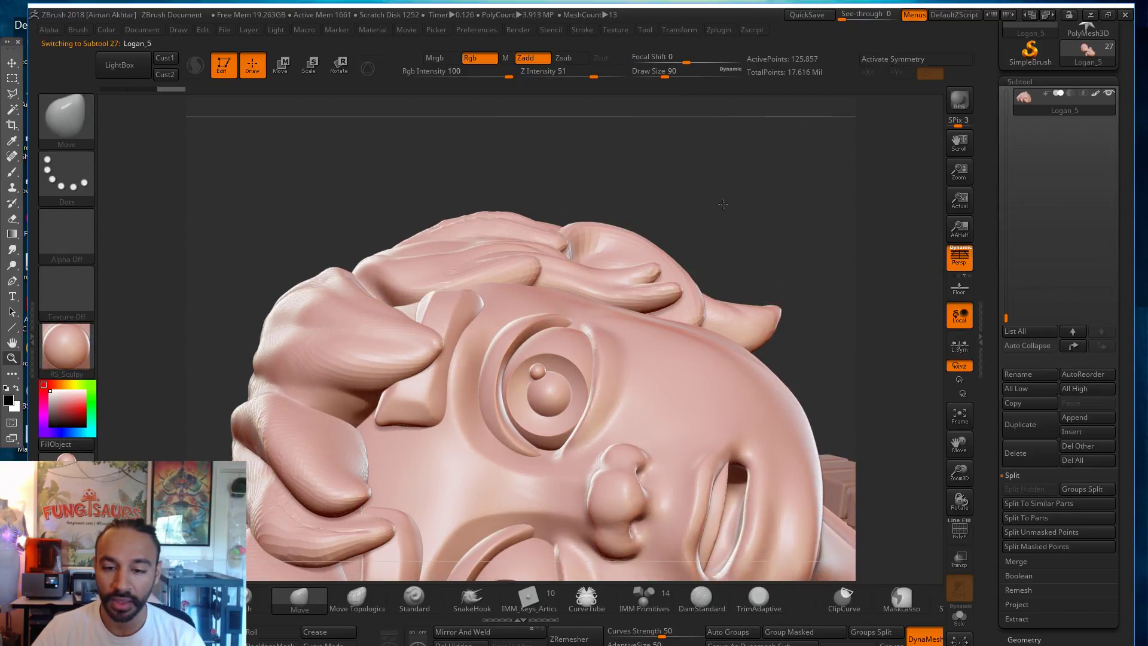
key(f)
drag(455, 369, 916, 454)
drag(628, 413, 723, 433)
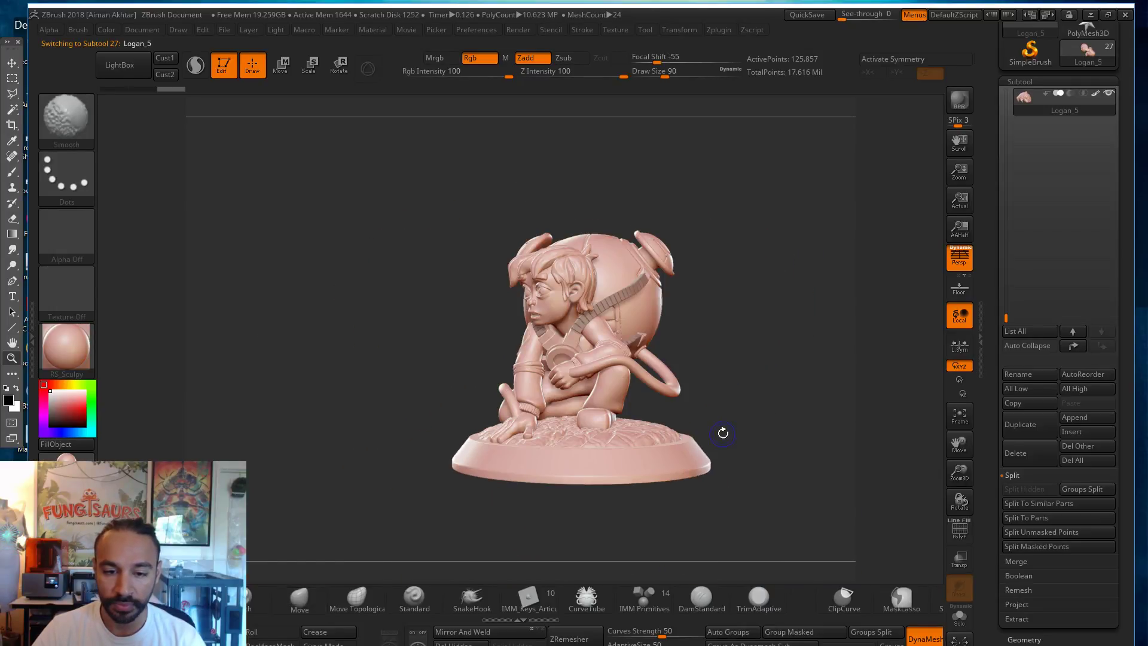
drag(769, 401, 728, 365)
alt+drag(756, 424, 741, 413)
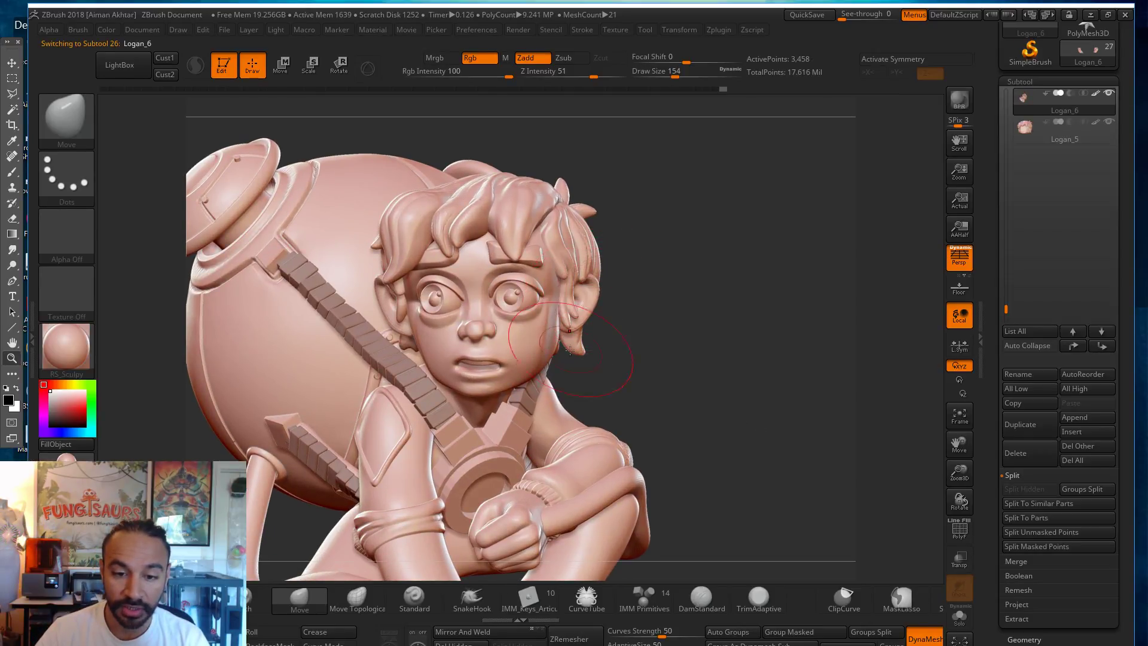
Step: Adjust the front edge and lobe of the other ear in side view with the Move brush at draw sizes 80 and 87
drag(919, 473, 407, 333)
key(s)
key(s)
drag(786, 370, 786, 370)
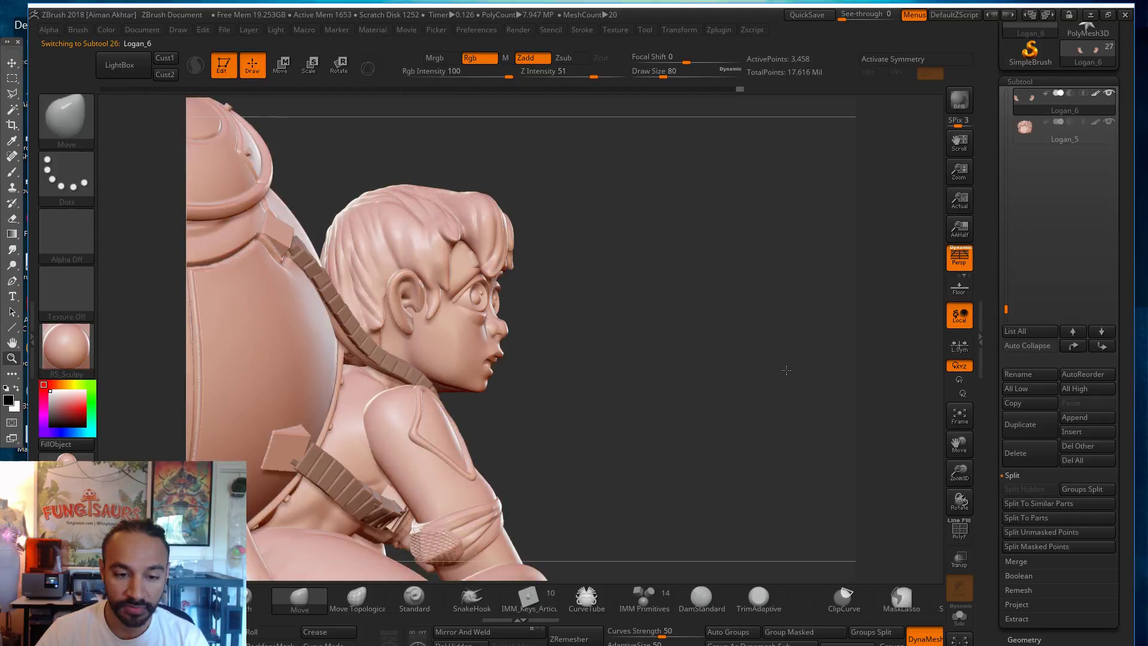
key(s)
drag(391, 284, 405, 283)
key(s)
drag(413, 328, 400, 328)
Step: Select the spherical backpack Pm3d_sphere3d4, frame the statue, and switch to the alternate backpack subtool Pm3d_sphere3d5_1
drag(631, 388, 596, 354)
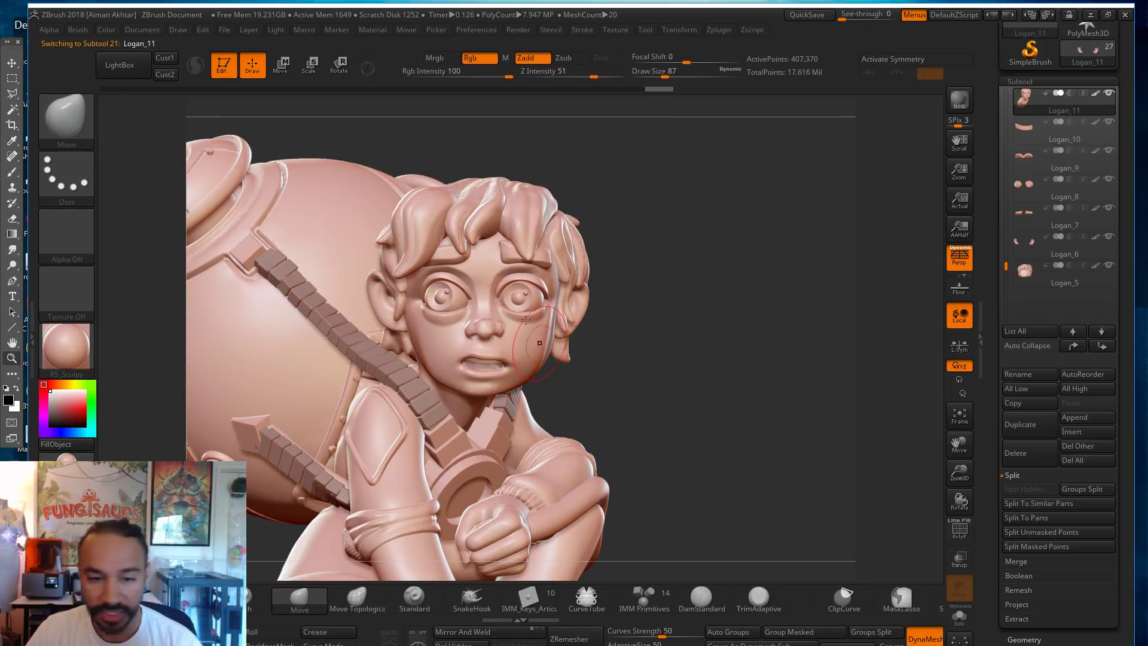
alt+click(317, 251)
alt+drag(693, 414, 825, 452)
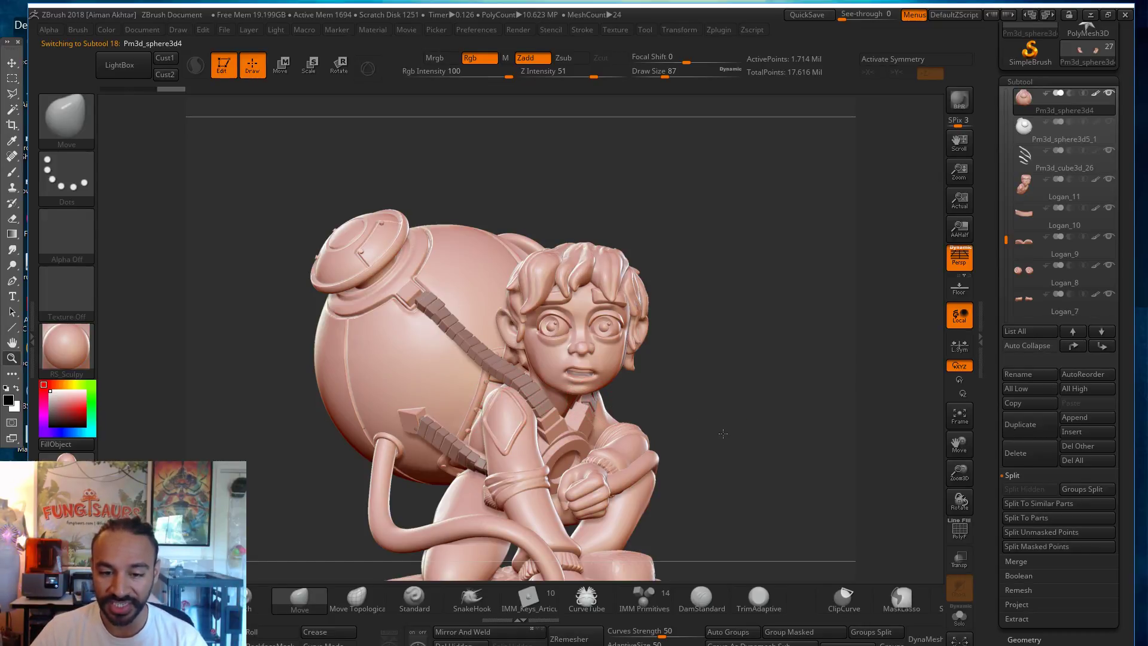
drag(723, 434, 350, 191)
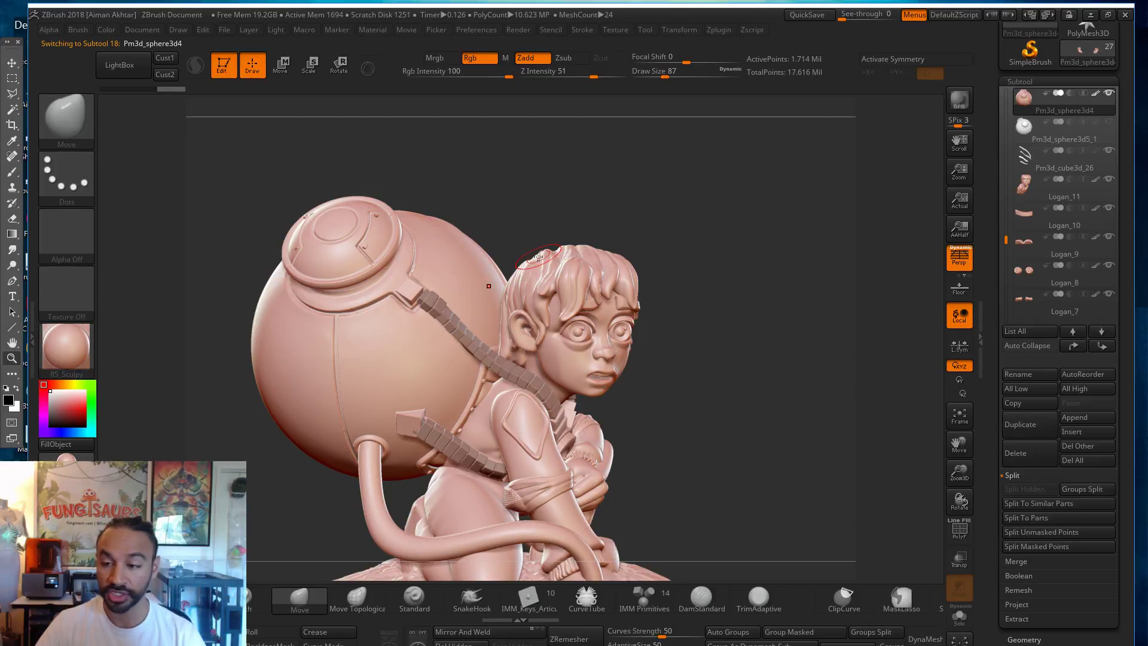
key(f)
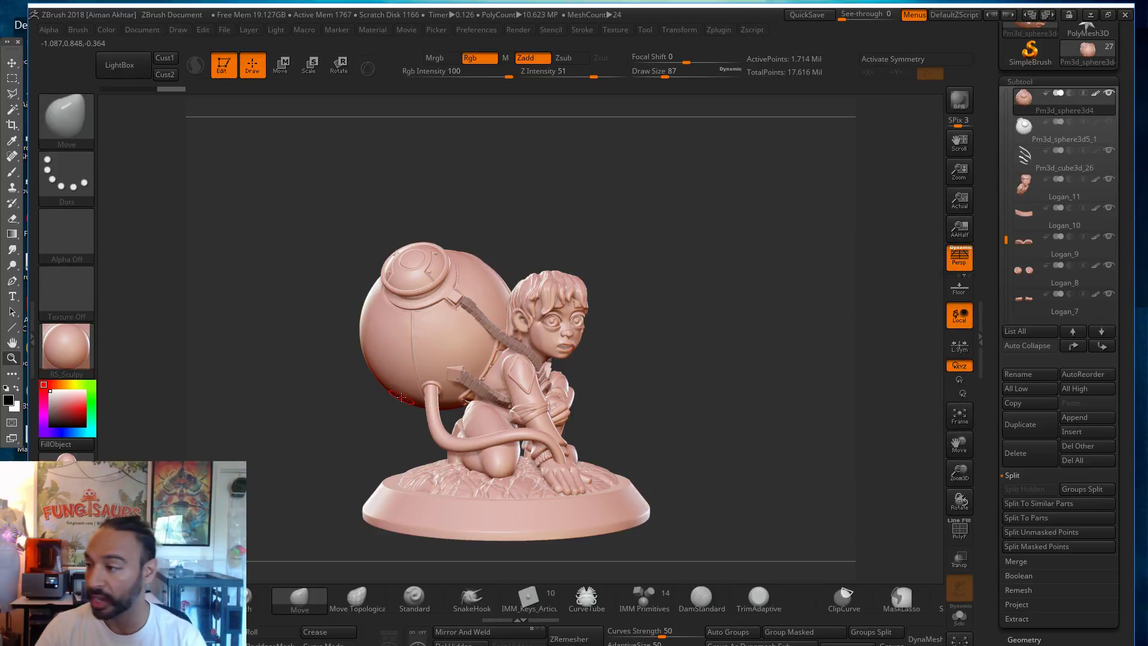
click(1021, 128)
mouse_move(645, 299)
mouse_down()
mouse_move(649, 339)
mouse_move(942, 518)
mouse_up()
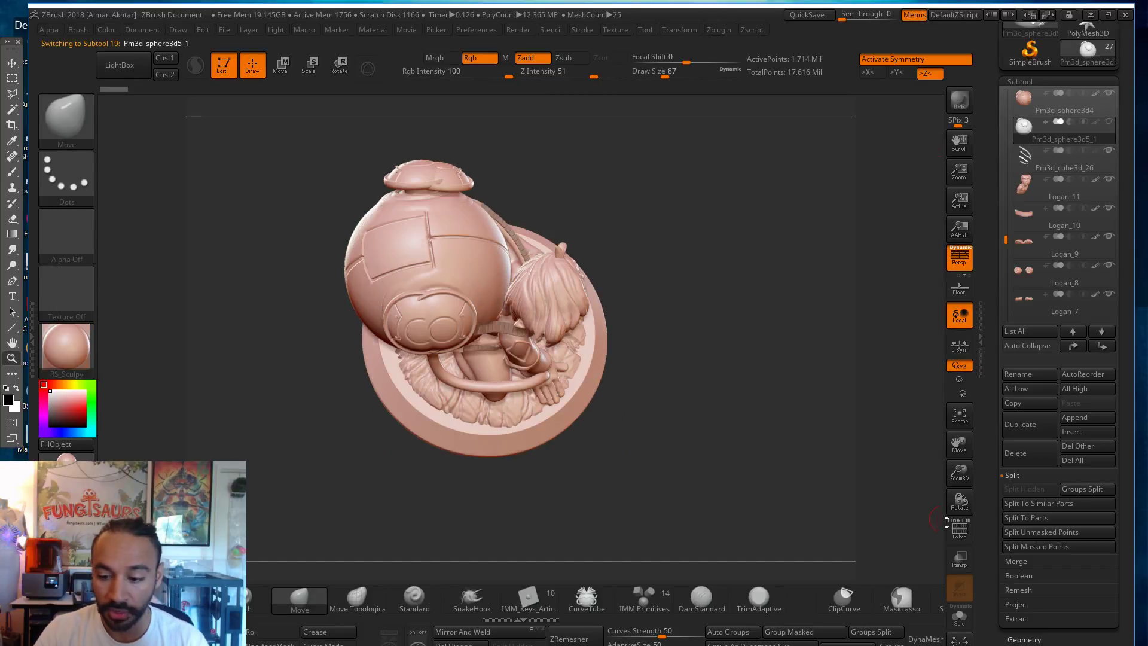
Step: Isolate the backpack subtool Pm3d_sphere3d5_1 with Solo and bring its ribbed front panel into close view
click(964, 601)
mouse_move(684, 436)
shift+mouse_down()
mouse_move(630, 461)
mouse_move(664, 476)
mouse_move(641, 295)
mouse_move(672, 333)
mouse_move(659, 336)
mouse_move(835, 380)
mouse_move(834, 410)
mouse_move(795, 465)
shift+mouse_up()
click(959, 617)
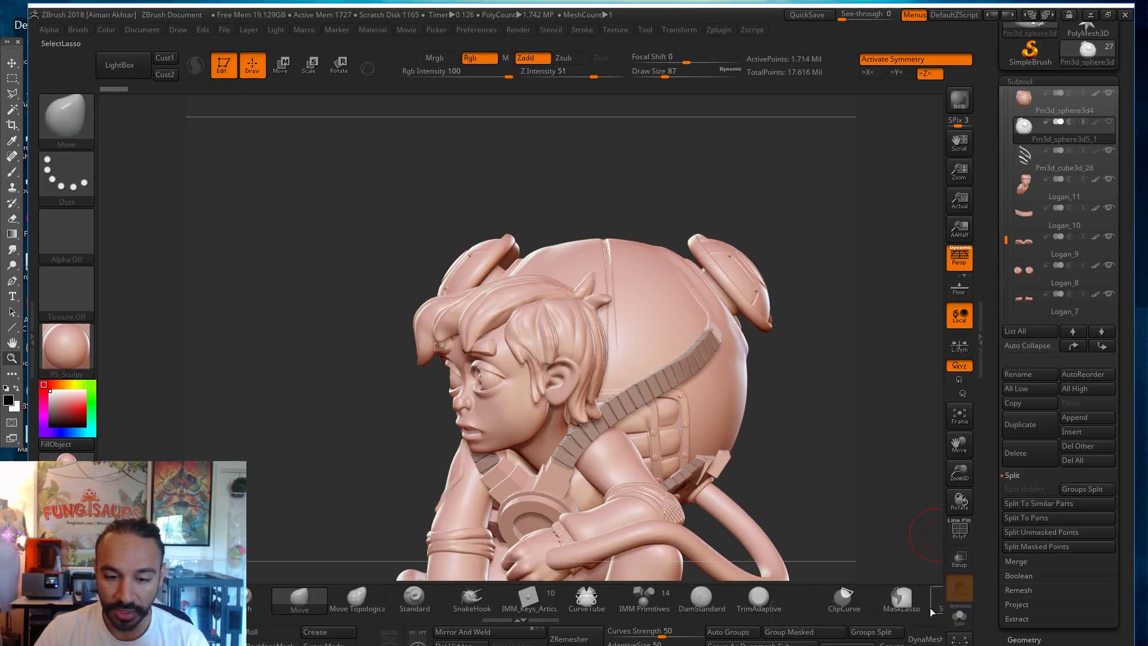
drag(785, 455, 646, 412)
click(959, 616)
drag(845, 456, 782, 393)
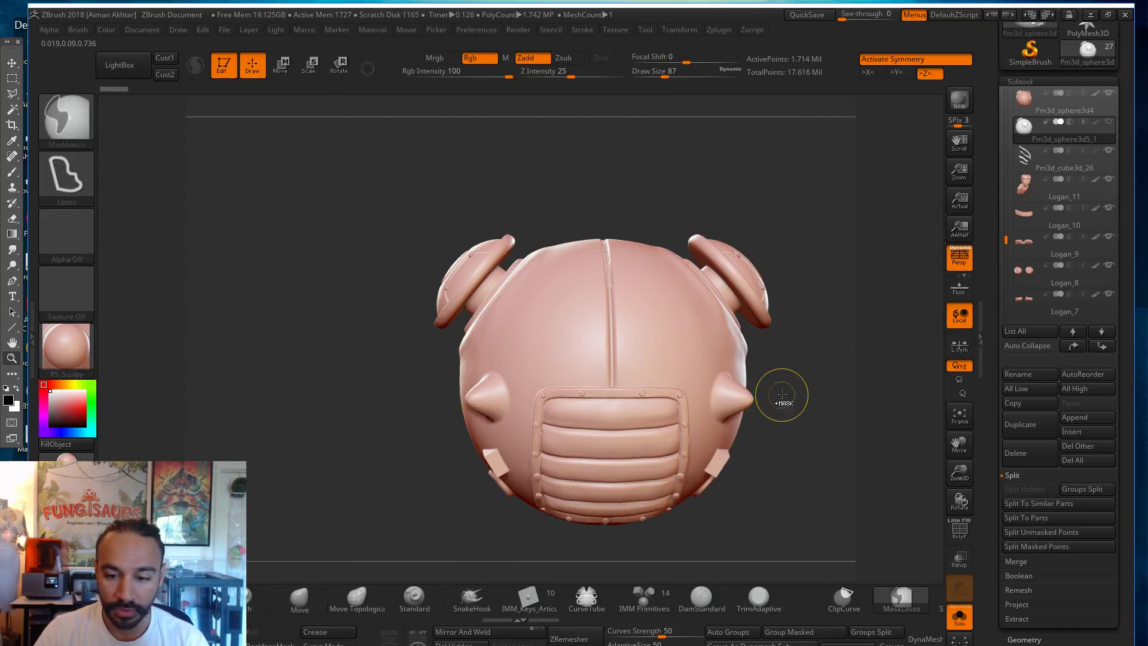
alt+drag(826, 335, 817, 412)
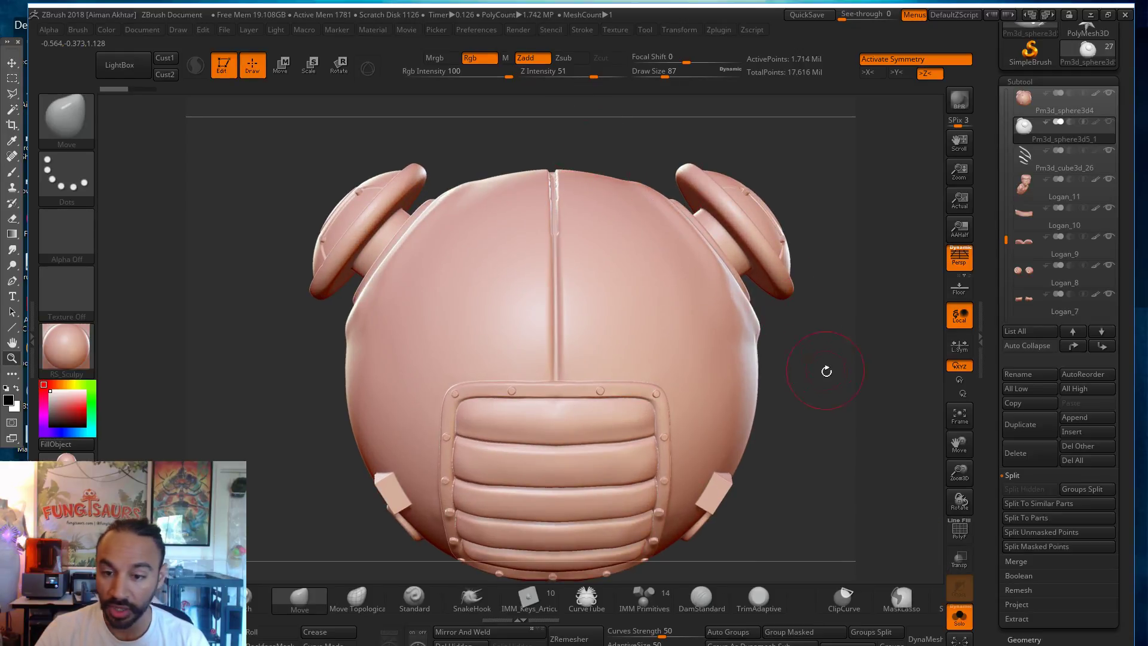
drag(823, 365, 858, 365)
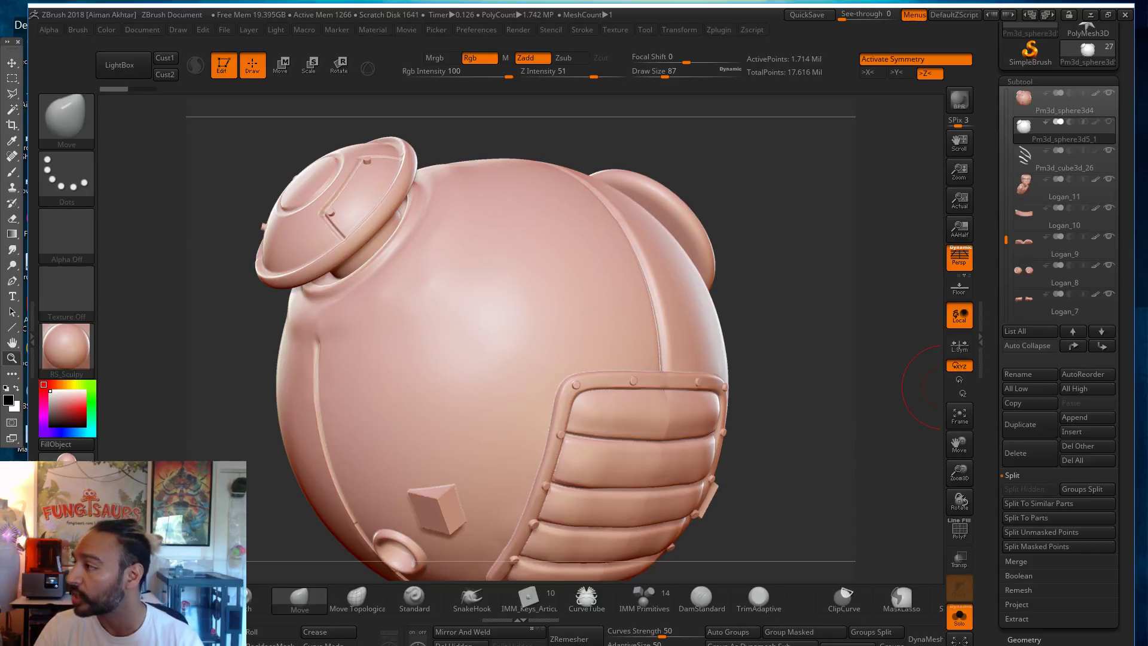
Step: Turn on the polygroup wireframe and smooth the padded ribs of the backpack's front panel at draw size 87
key(alt+Tab)
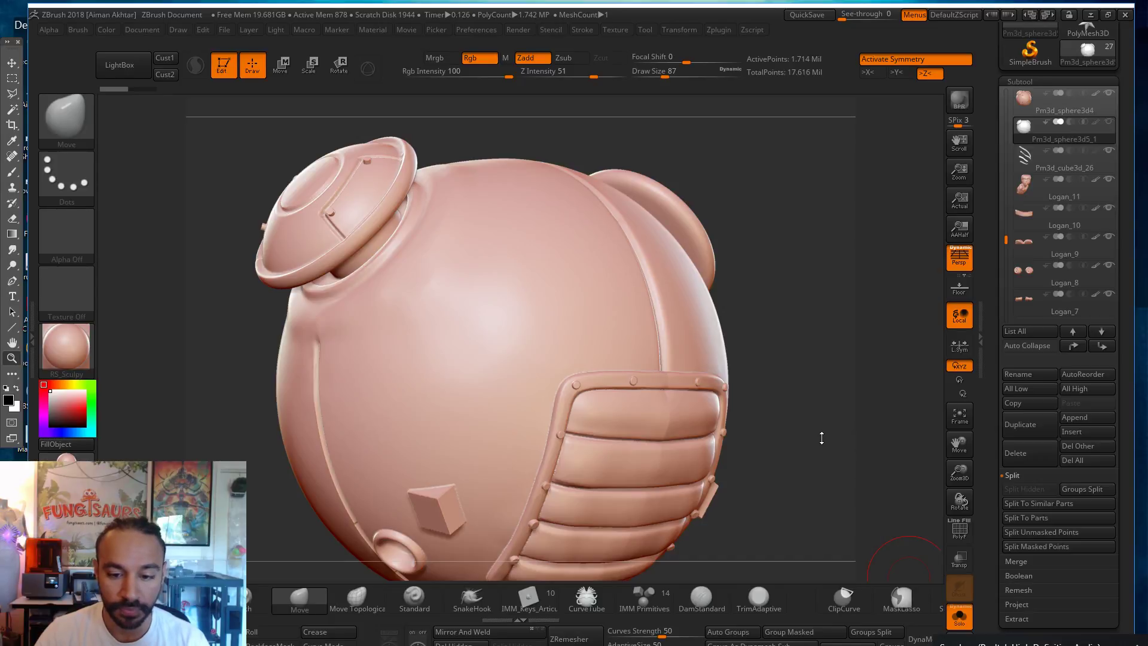
click(954, 534)
key(s)
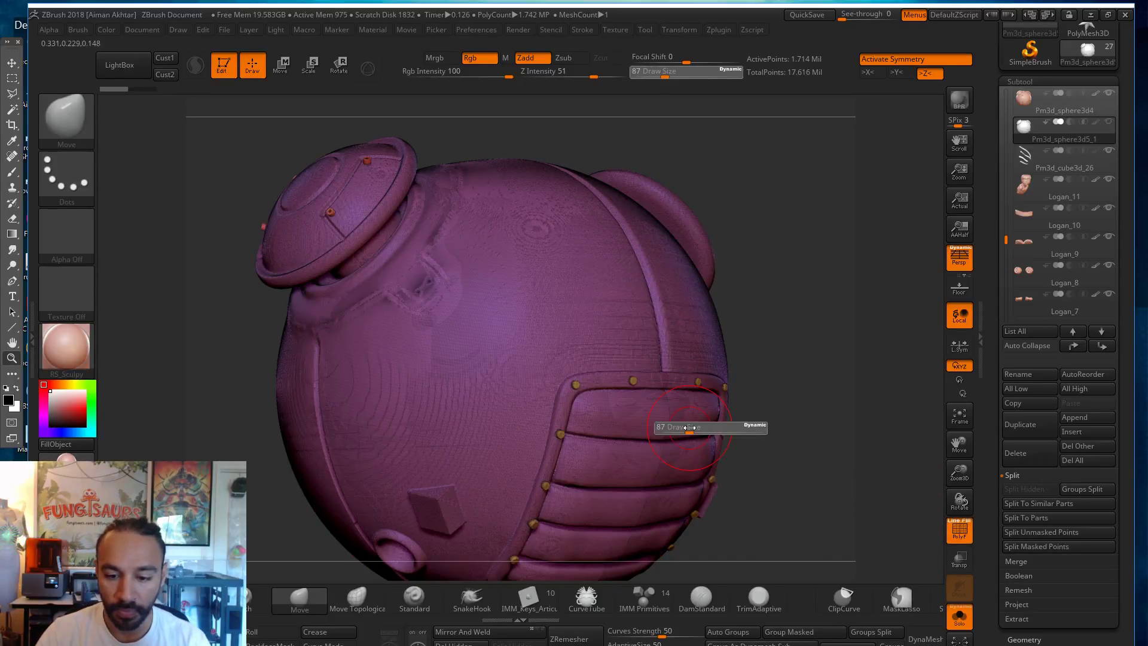
mouse_move(670, 401)
shift+mouse_down()
mouse_move(634, 454)
mouse_move(607, 583)
shift+mouse_up()
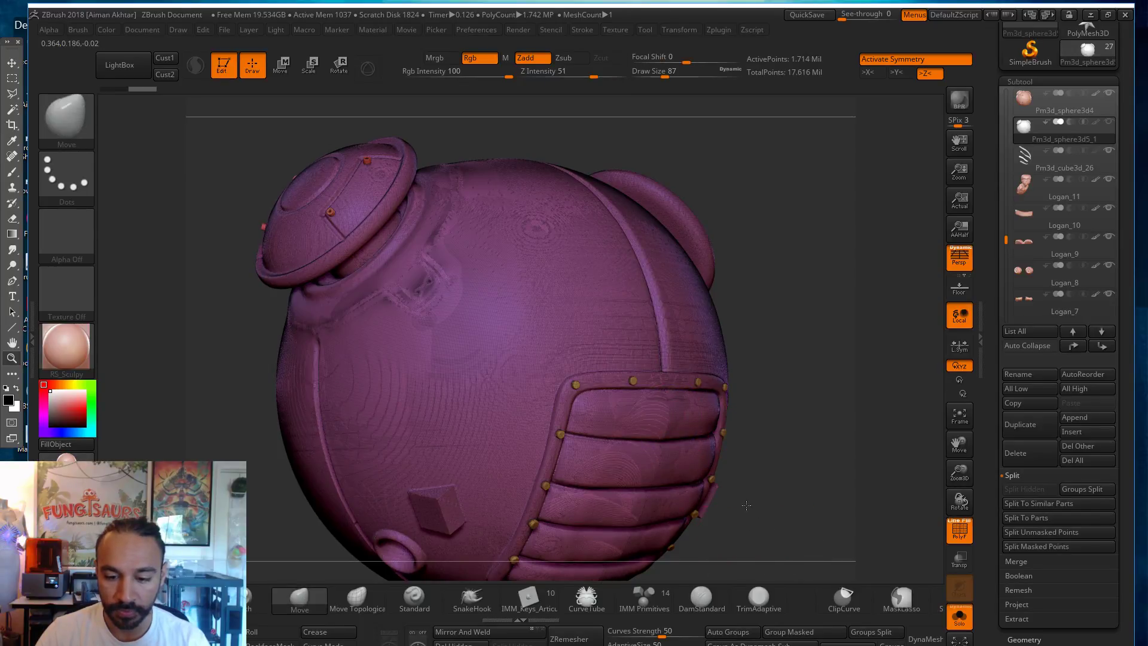
drag(780, 533, 676, 523)
shift+drag(685, 388, 648, 547)
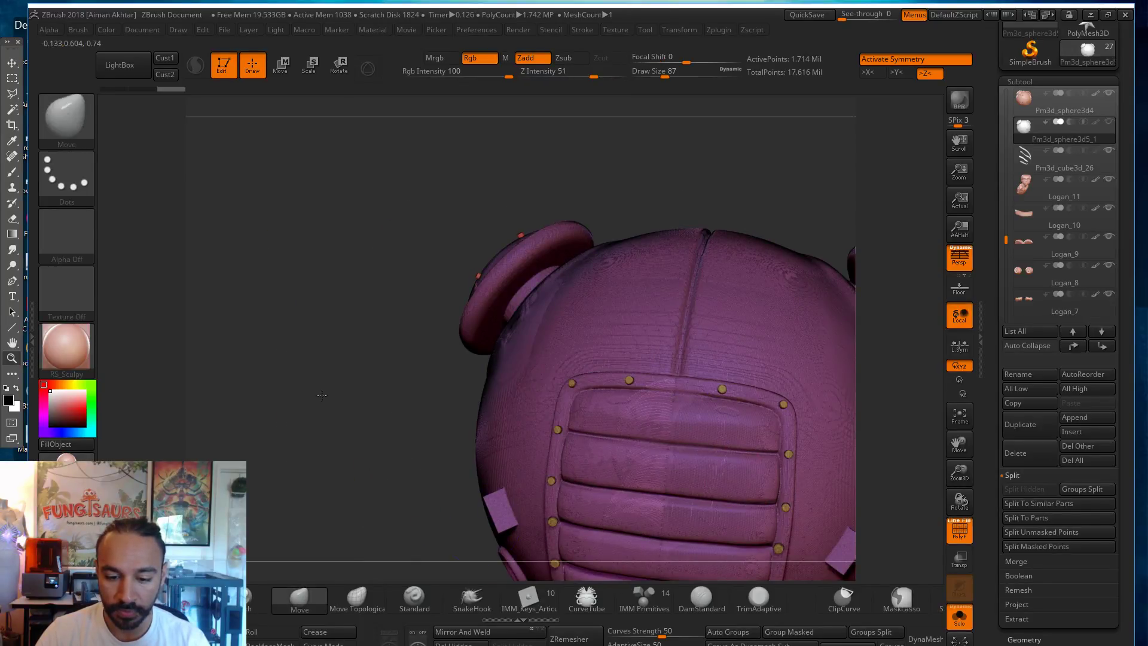
alt+right_drag(648, 547, 574, 439)
shift+drag(577, 441, 606, 485)
drag(317, 425, 422, 423)
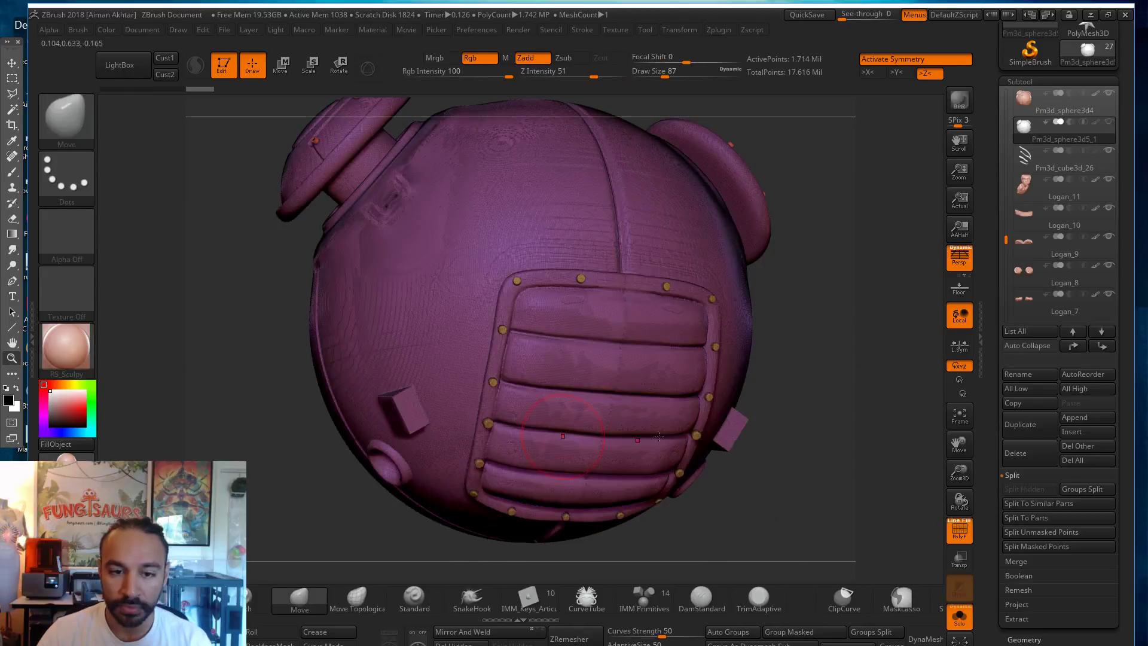
alt+drag(803, 317, 948, 432)
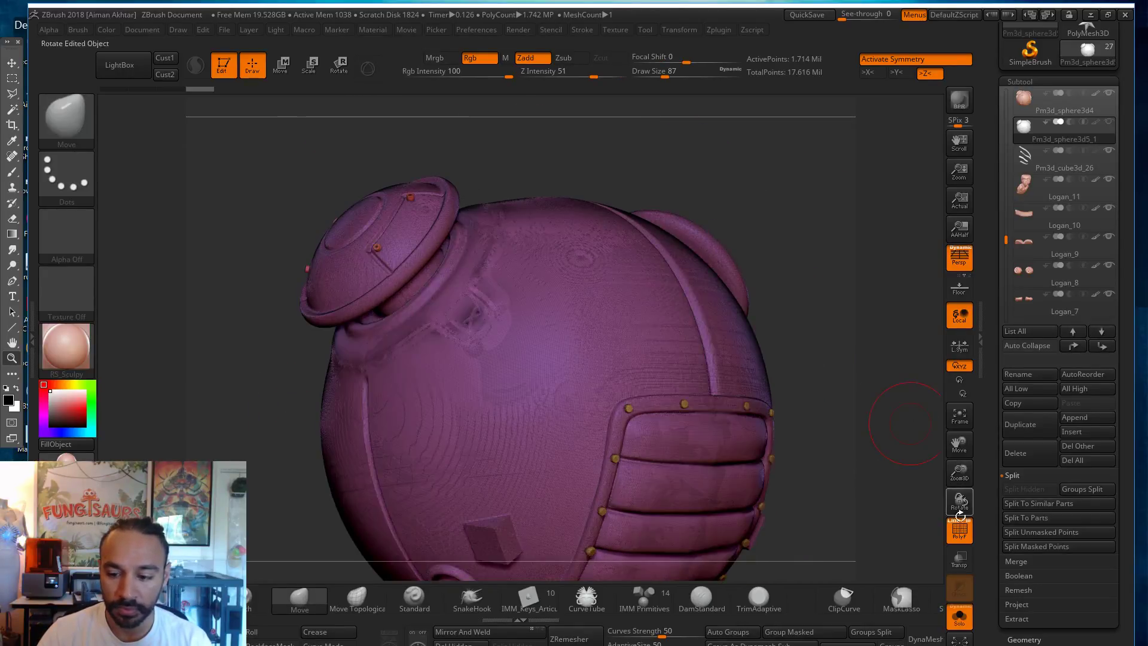
Step: Choose the MaskLasso brush and mask the round side disc of the backpack with a lasso around it
drag(544, 169, 479, 256)
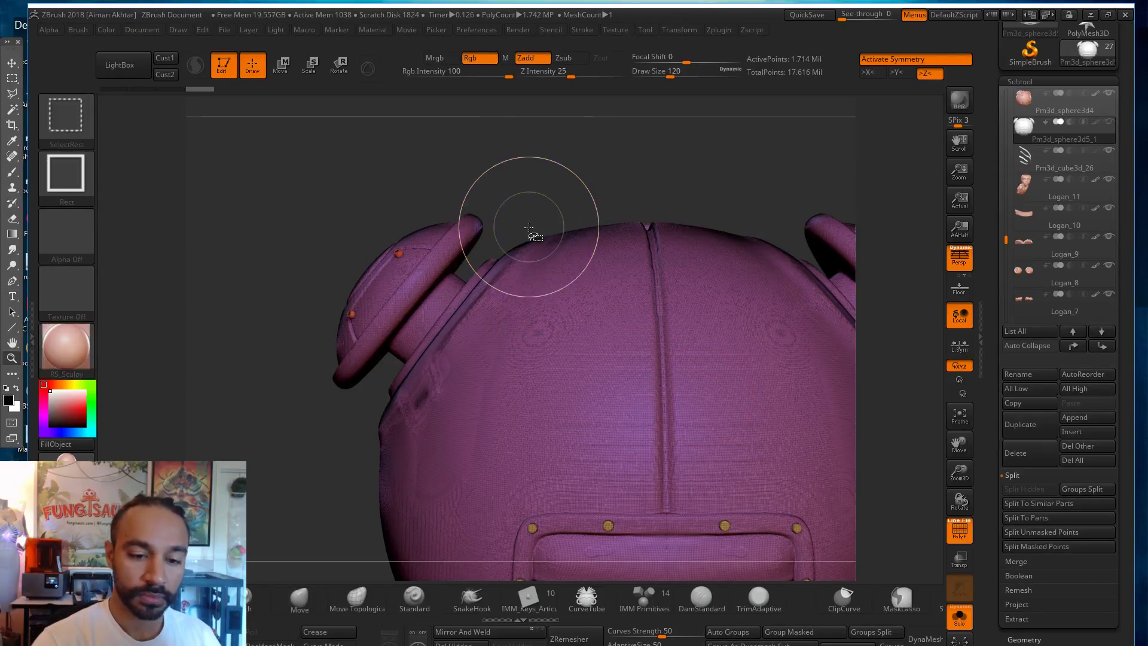
ctrl+click(75, 127)
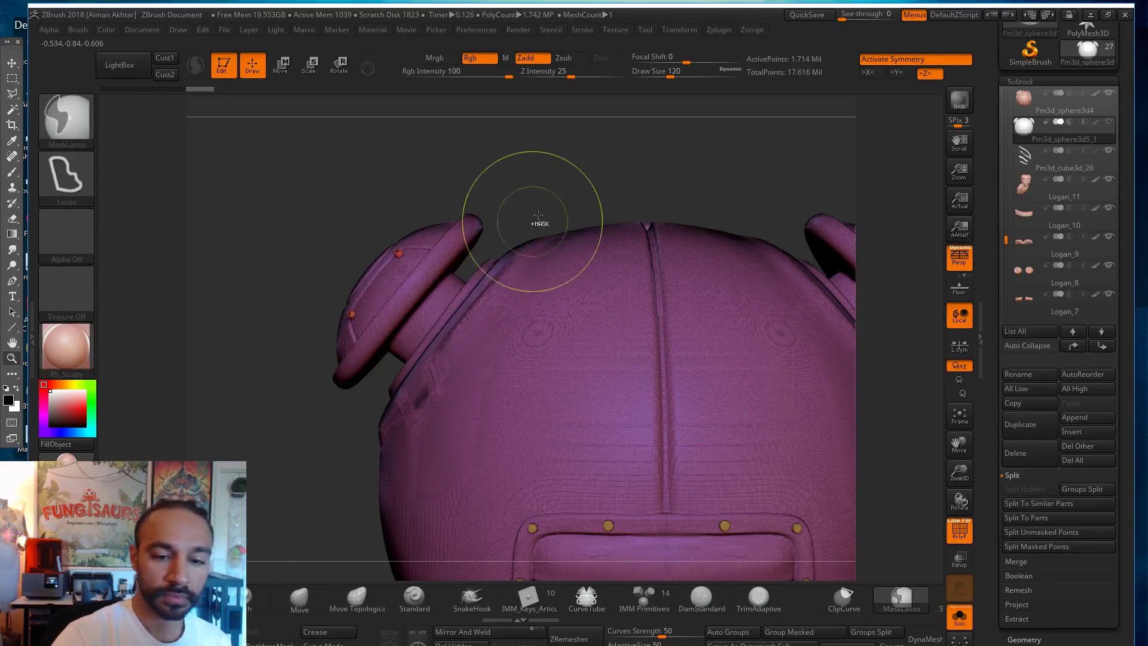
mouse_move(518, 215)
ctrl+mouse_down()
mouse_move(415, 167)
mouse_move(300, 503)
ctrl+mouse_up()
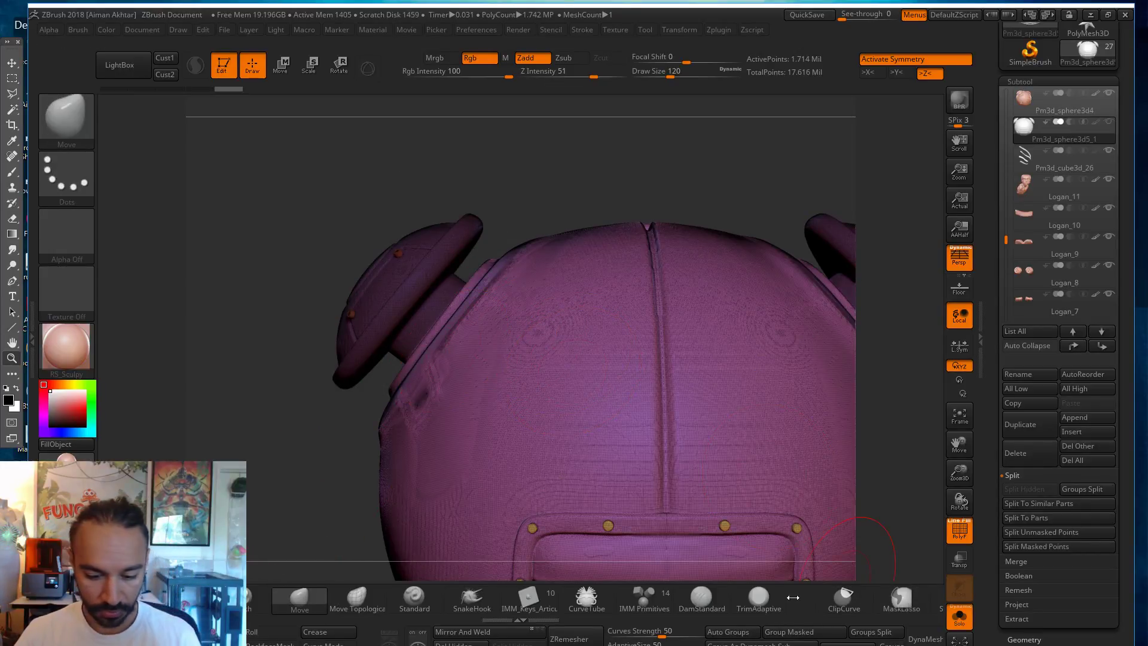
Step: Group the masked side discs of the backpack as their own polygroup and invert the mask onto the sphere body
scroll(1128, 441, down, 6)
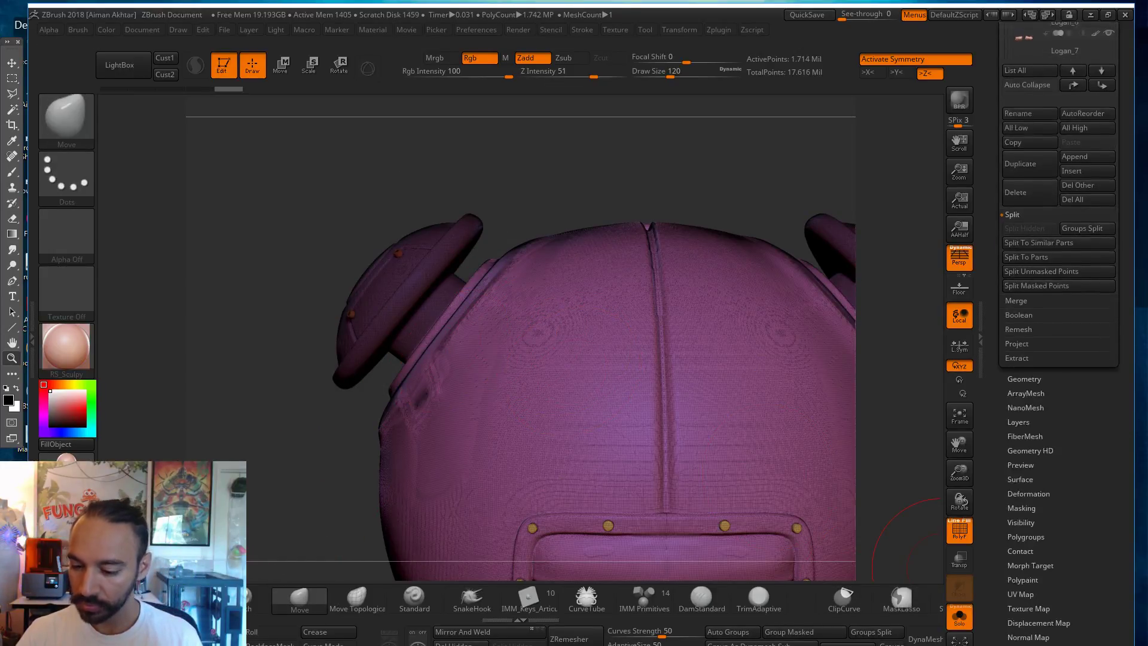
click(813, 636)
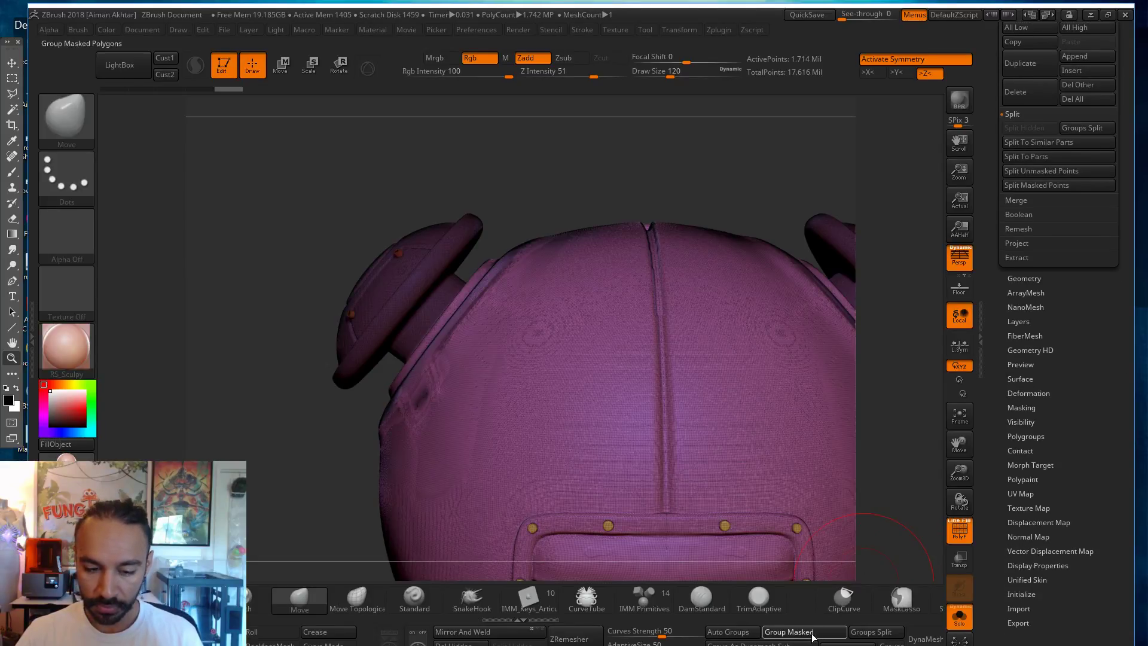
ctrl+click(251, 430)
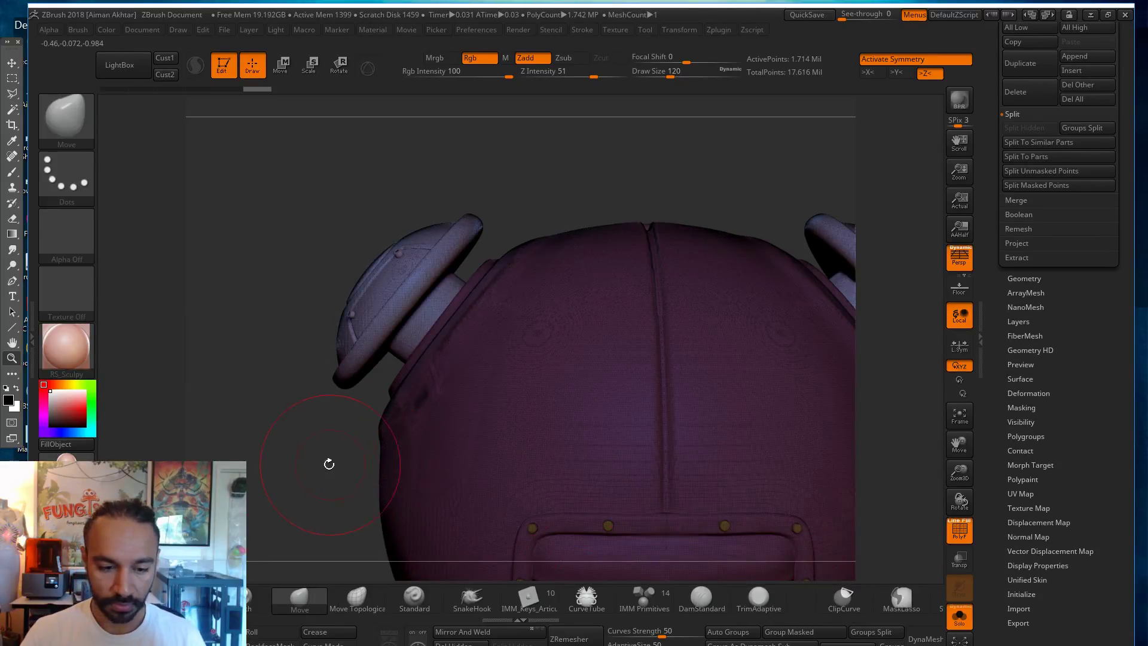
Step: Check the side discs and sphere body in isolation, show everything again, and split the backpack into subtools by polygroup
click(901, 598)
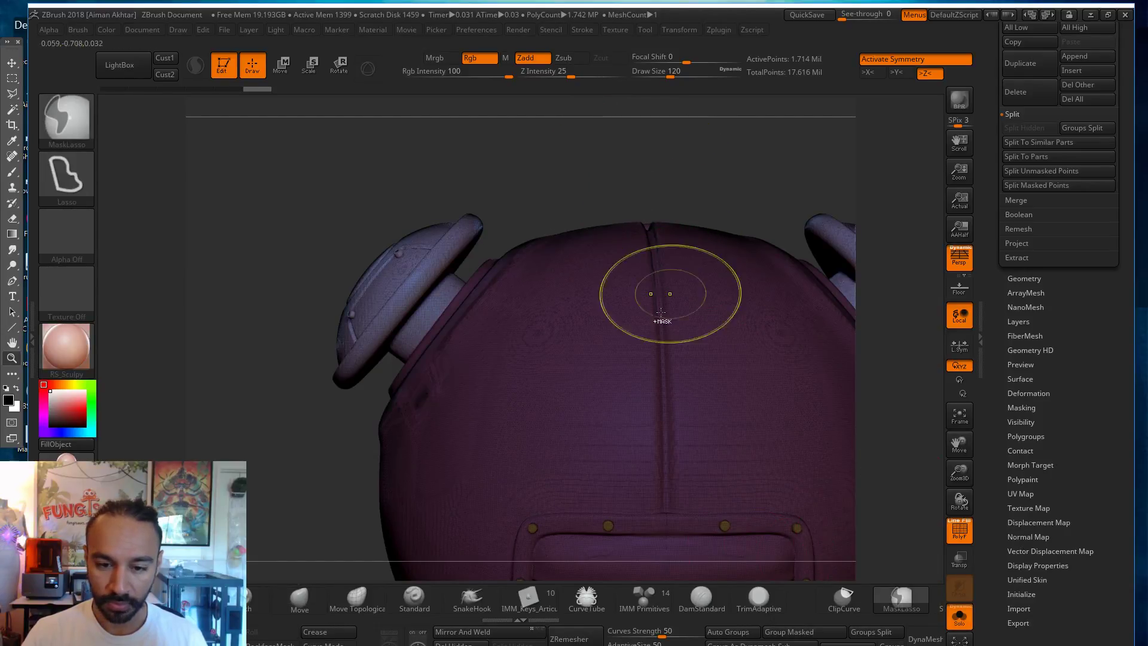
ctrl+shift+click(464, 238)
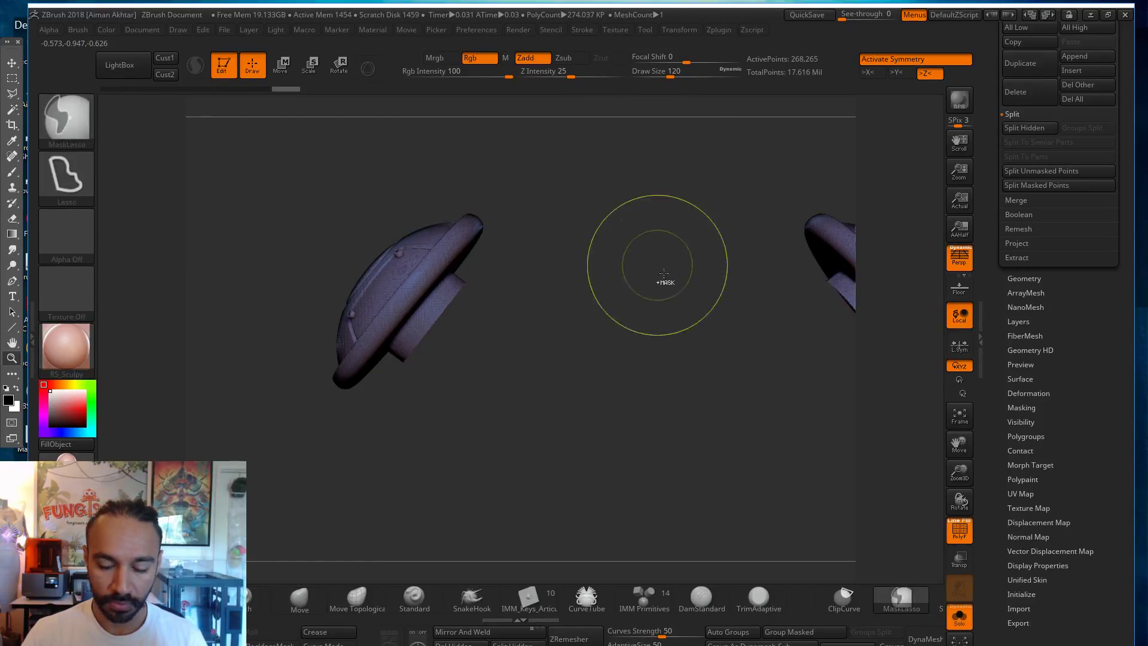
ctrl+shift+drag(735, 468, 686, 496)
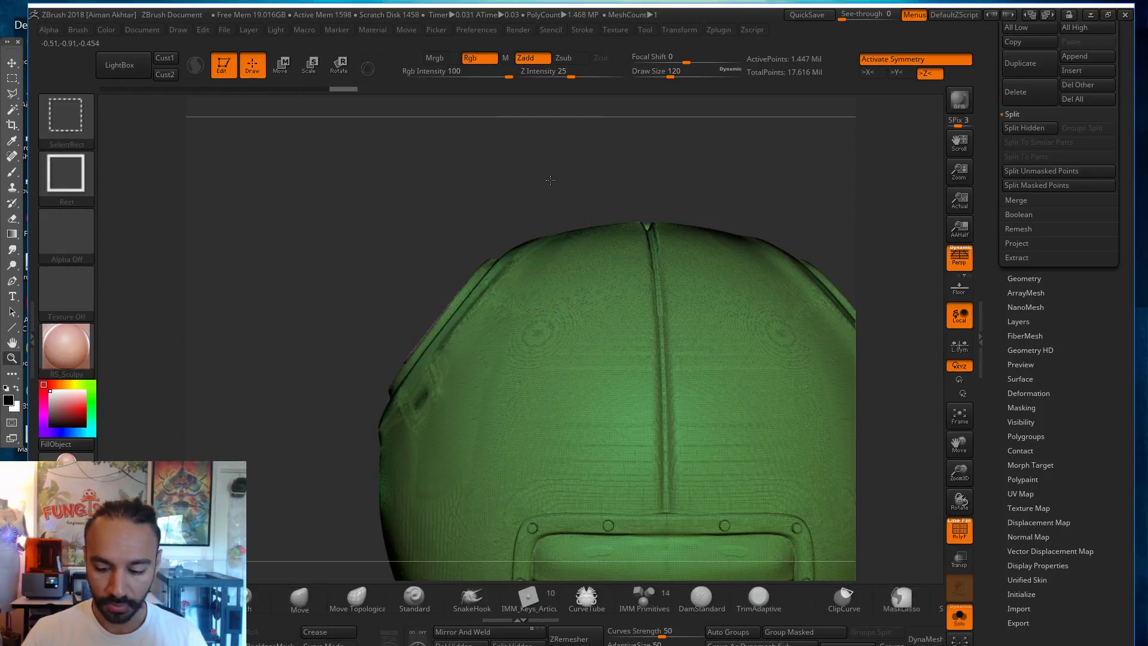
ctrl+shift+click(550, 179)
click(869, 632)
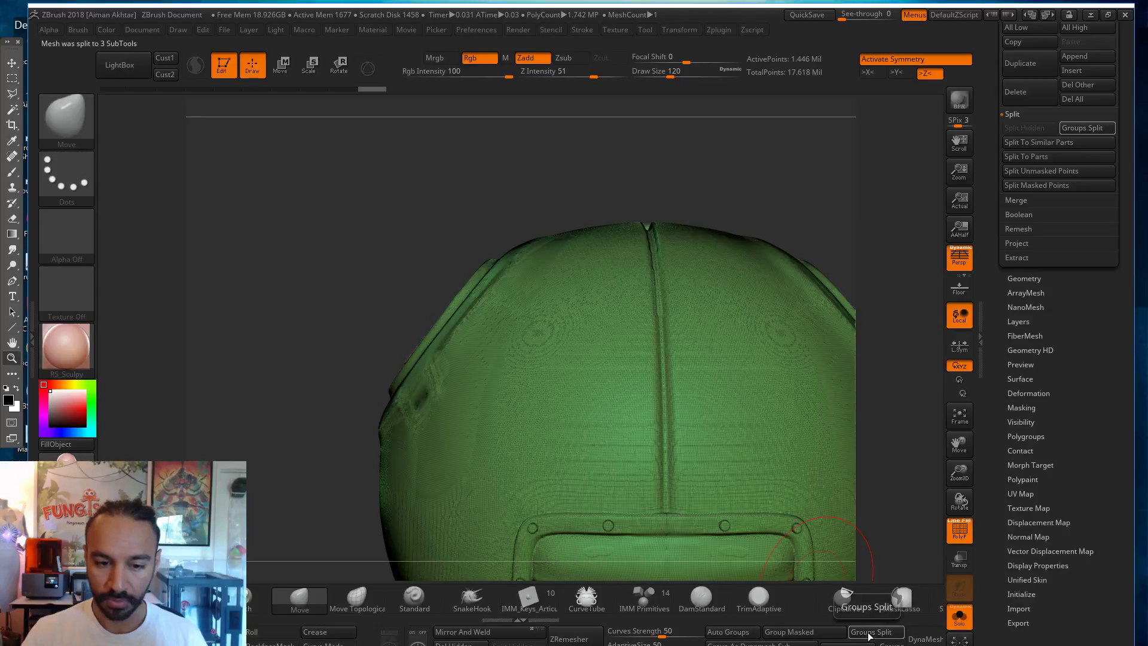
Step: DynaMesh the sphere body at resolution 704 to close its side holes, and turn off the polygroup wireframe
drag(617, 172, 718, 180)
mouse_move(640, 299)
mouse_down()
mouse_move(802, 298)
mouse_move(784, 307)
mouse_up()
click(1045, 278)
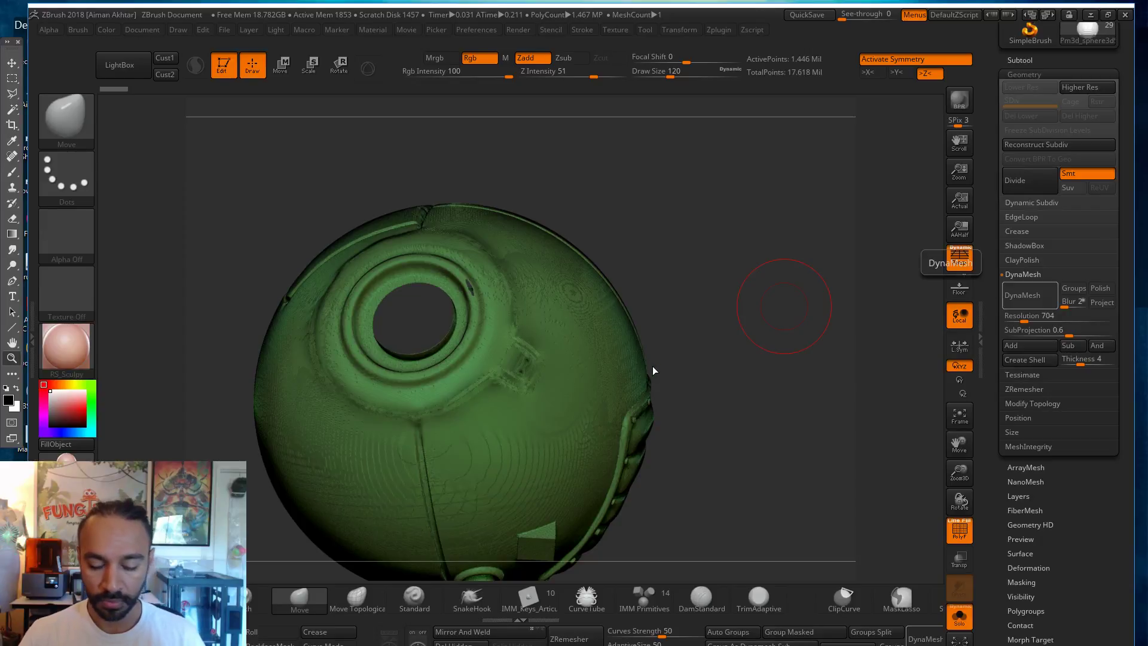
click(959, 529)
Step: Save the tool as Logan_6 in the same folder as the earlier Logan versions
scroll(1107, 84, up, 5)
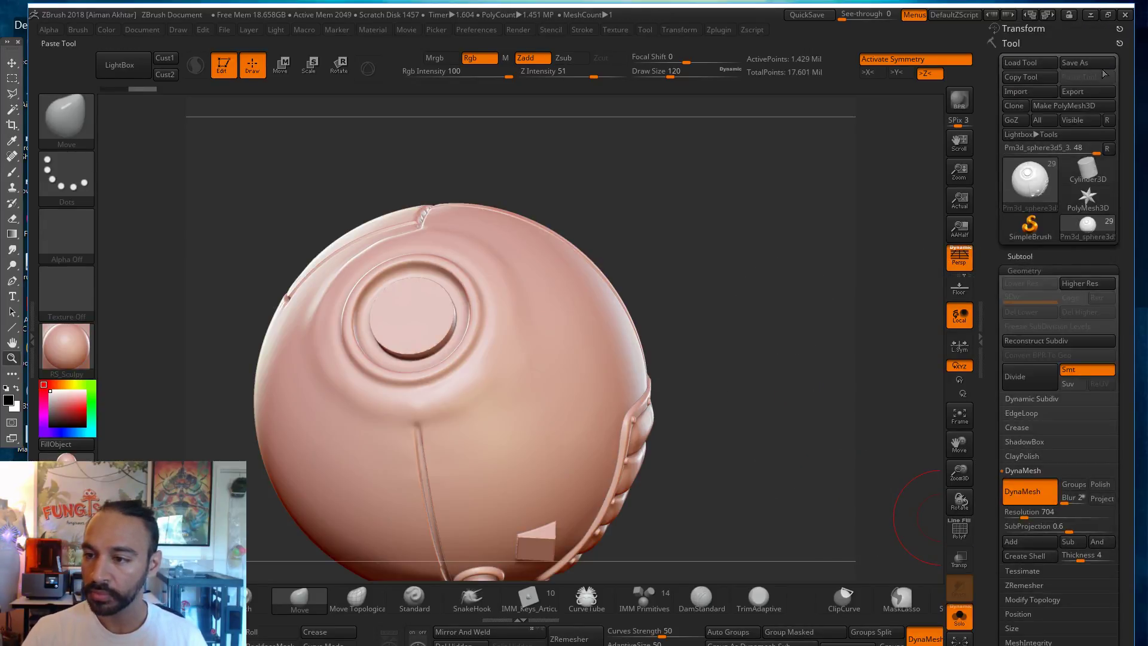
click(1103, 61)
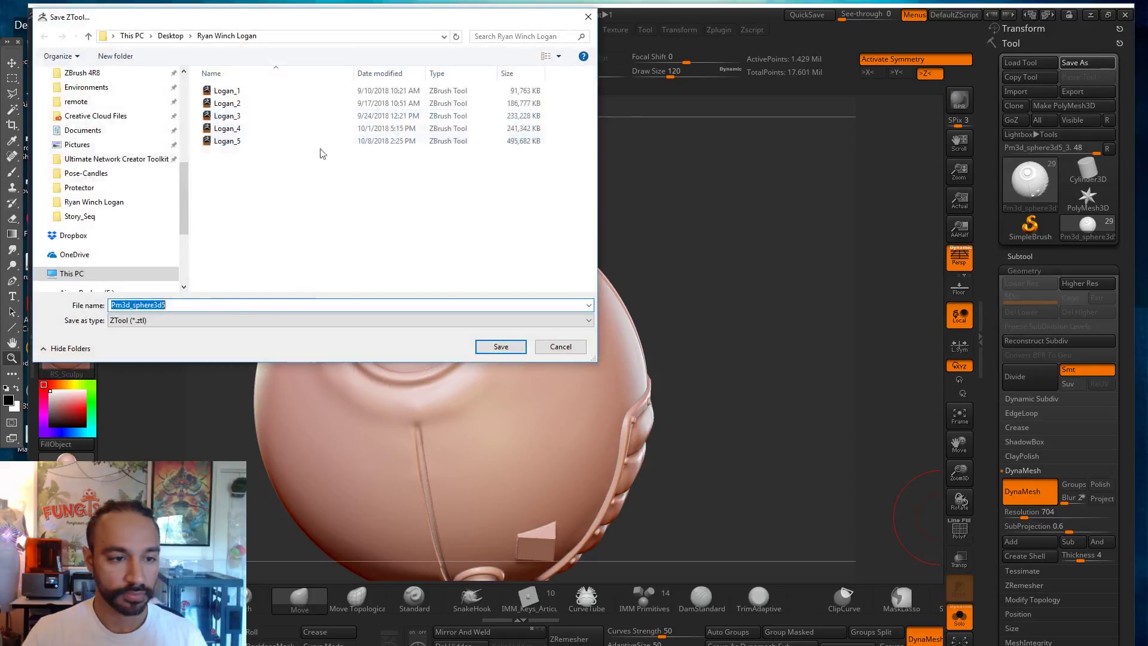
click(226, 141)
double_click(175, 305)
text(Logan_6)
key(Return)
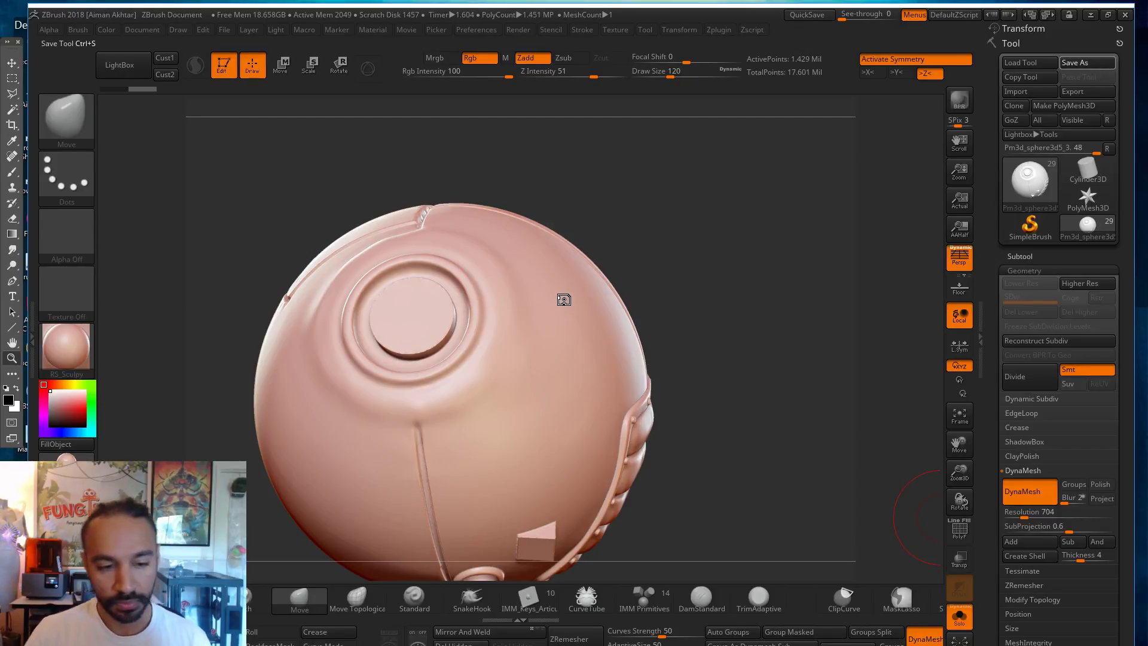
Step: Load the Smooth Stronger brush from the LightBox brush library as the smoothing brush
drag(662, 257, 763, 336)
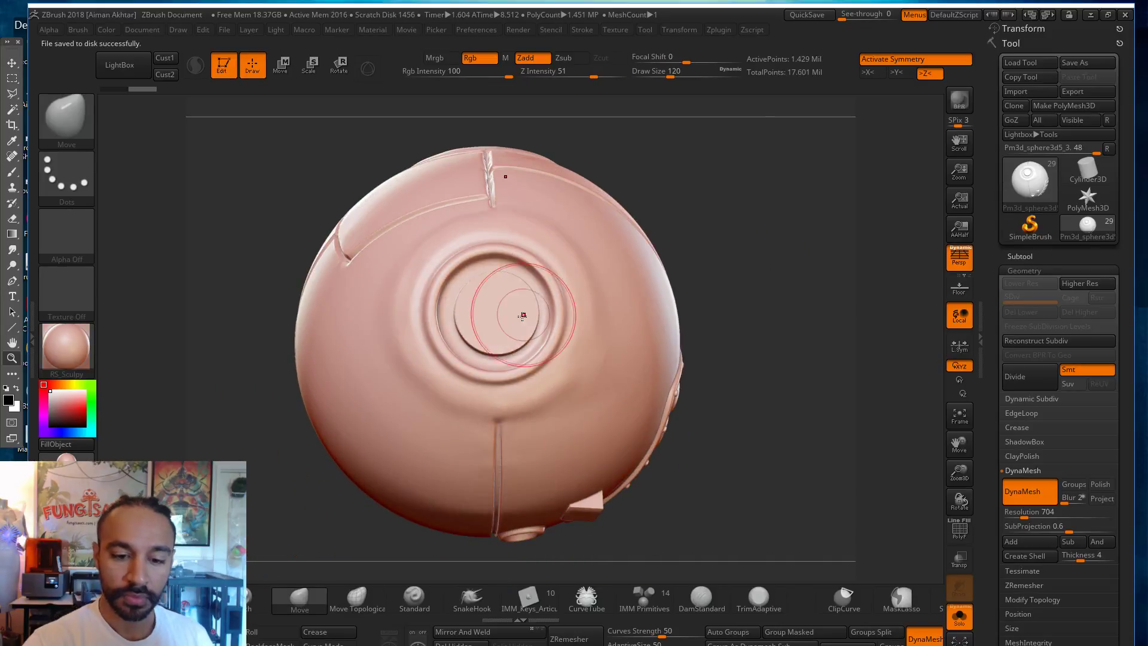
key(shift)
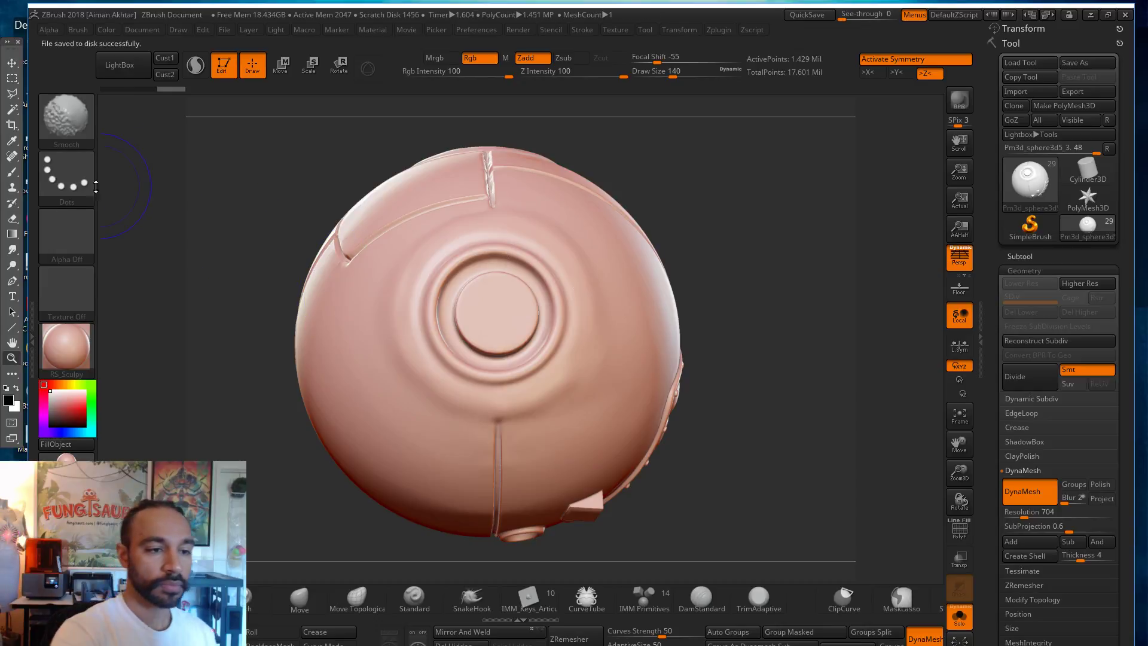
mouse_move(112, 84)
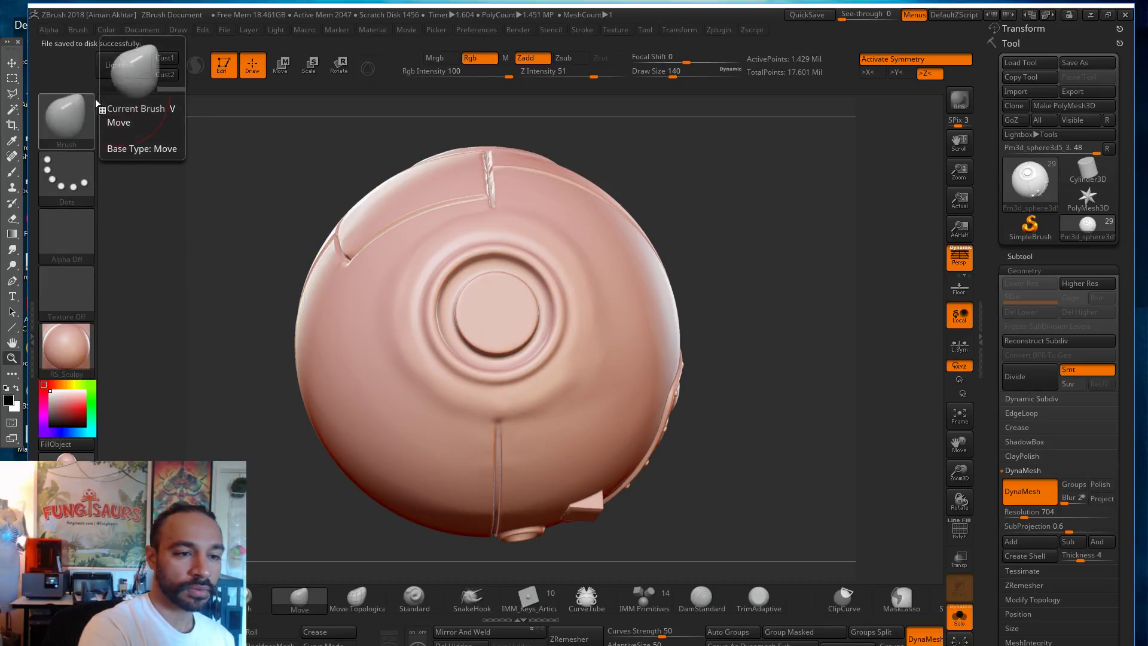
click(120, 66)
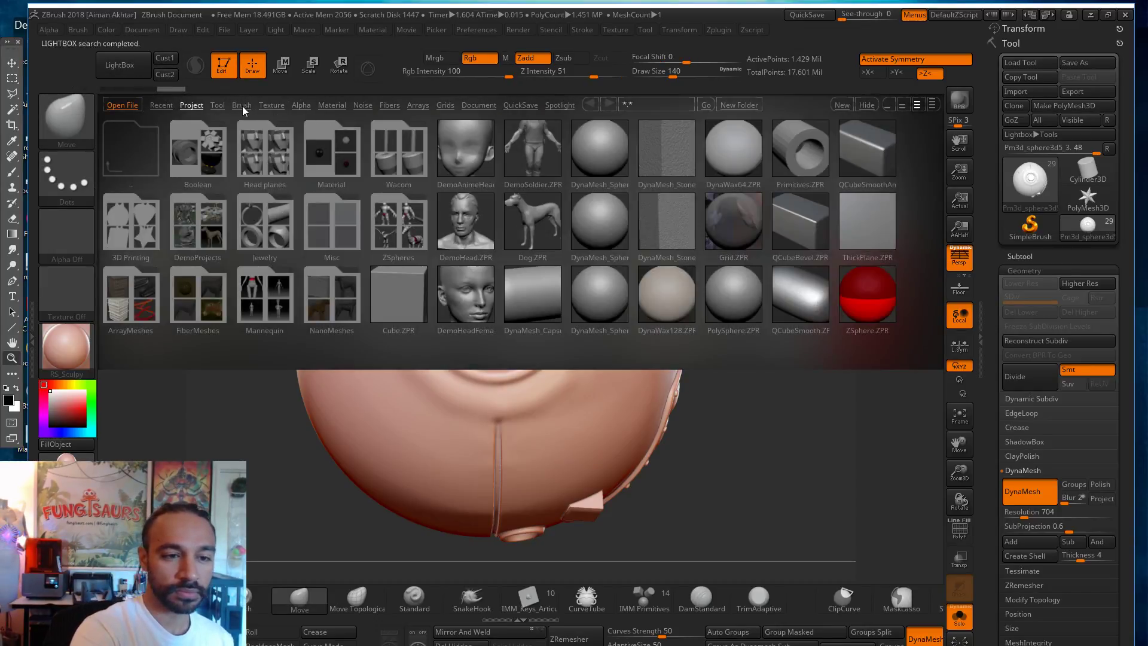
click(242, 104)
double_click(670, 224)
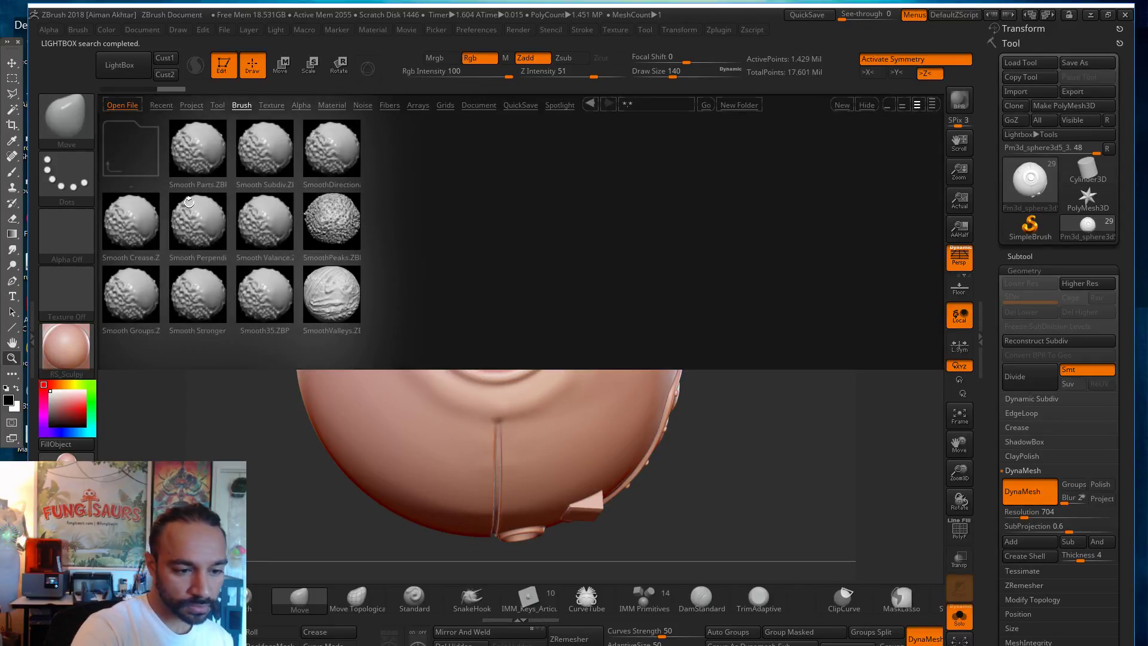
click(212, 299)
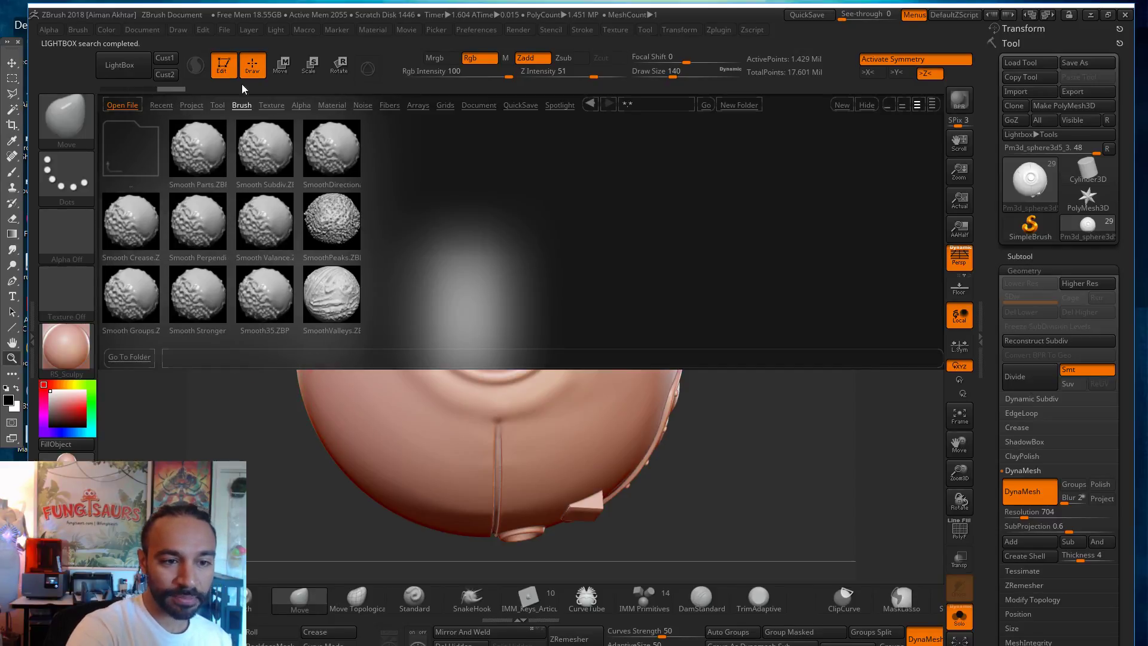
double_click(200, 302)
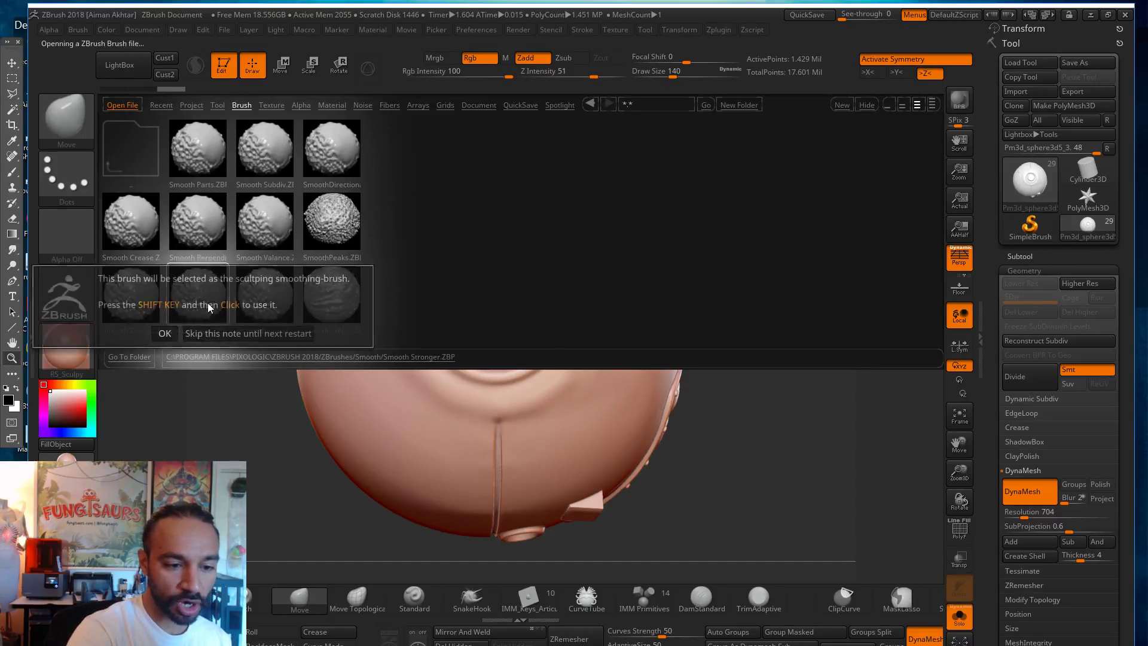
click(166, 332)
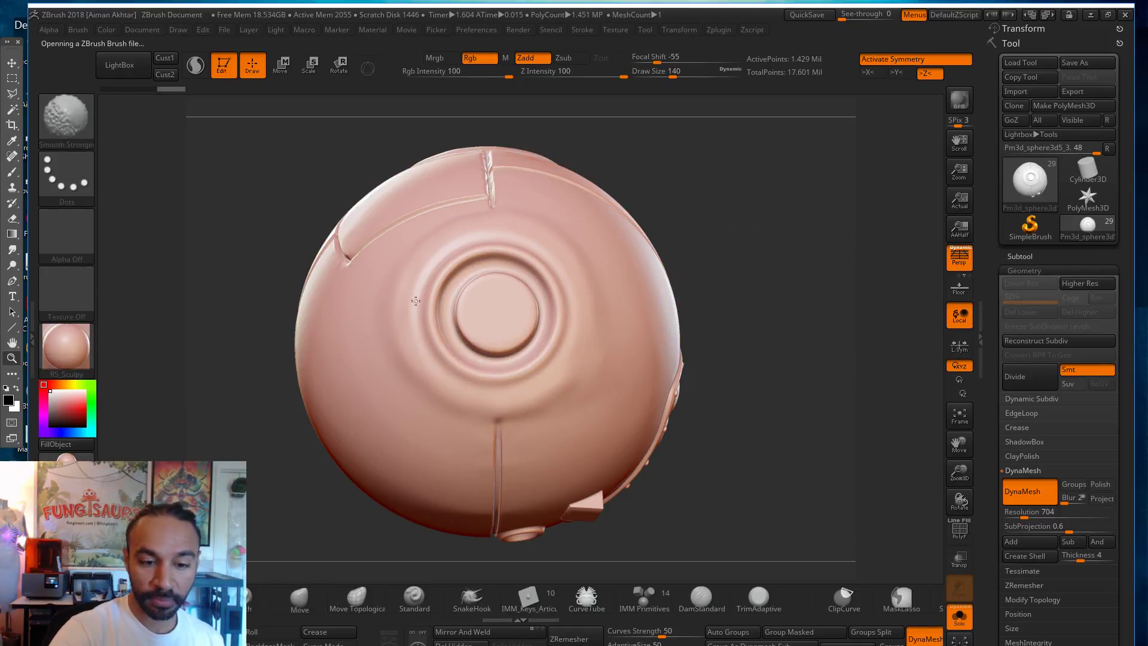
Step: Lower the DynaMesh resolution to 504 and remesh the backpack sphere
drag(802, 377, 709, 353)
drag(855, 197, 708, 99)
click(1027, 514)
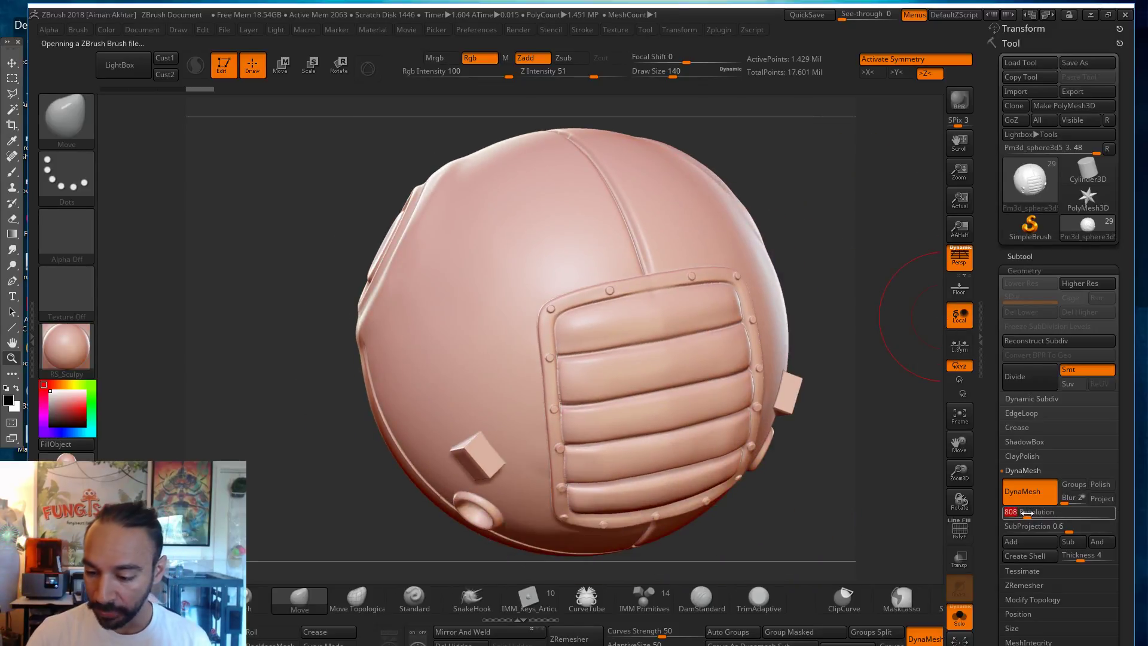
click(1019, 514)
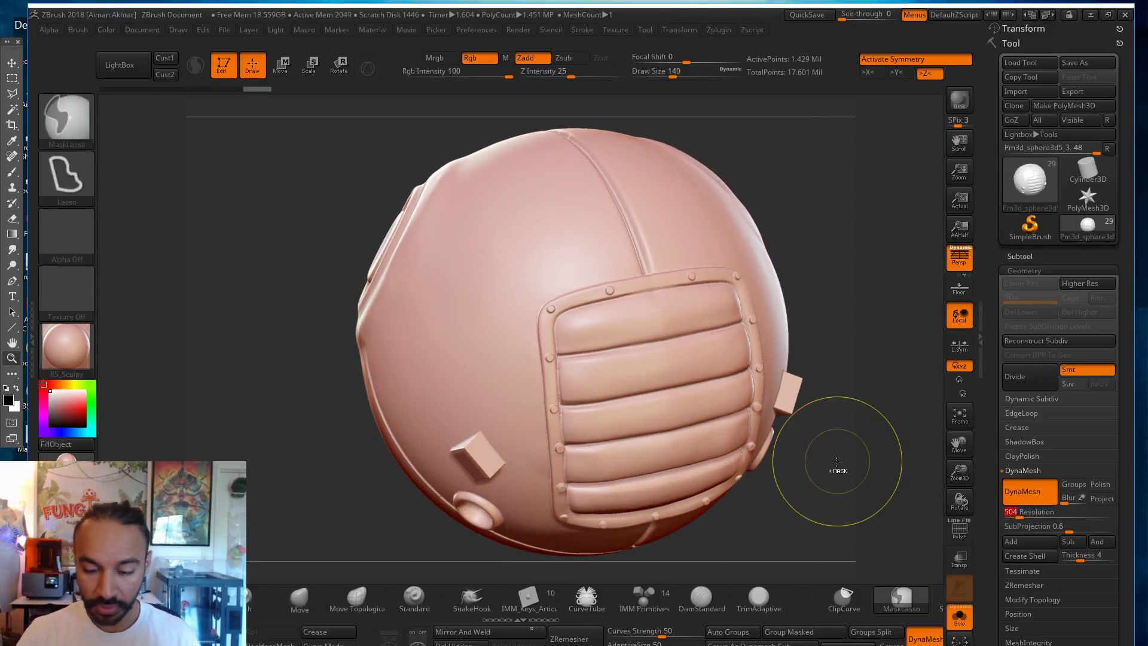
ctrl+drag(821, 502, 812, 502)
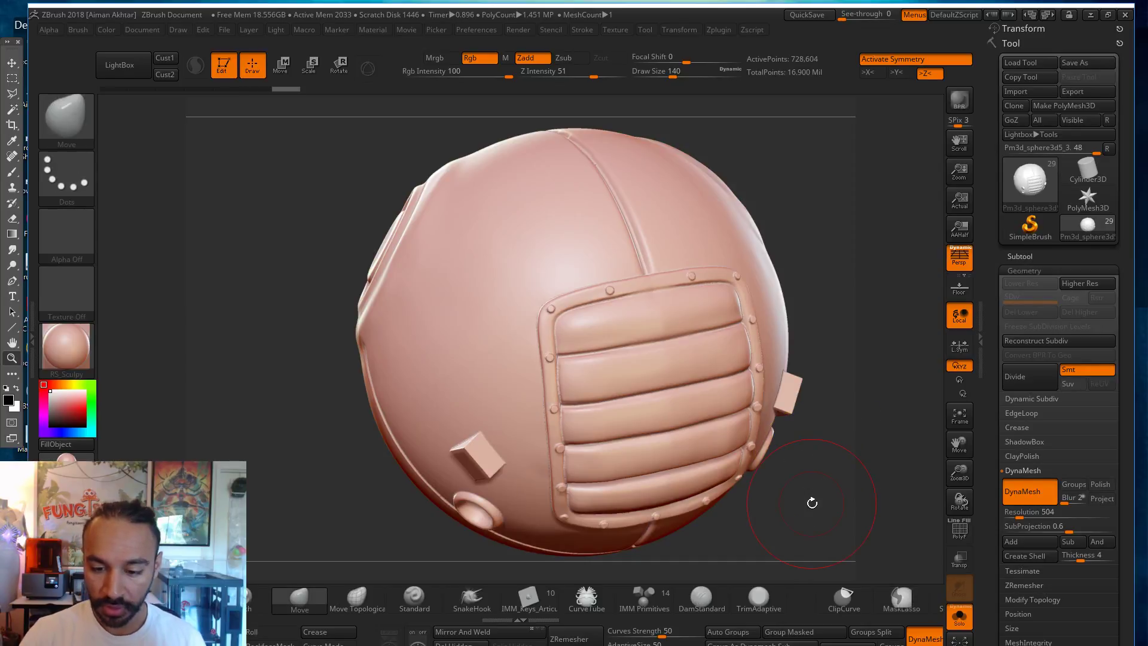
Step: Soften the round side recess and its surrounding rings with Smooth Stronger at draw size 140
key(shift)
right_drag(431, 171, 526, 179)
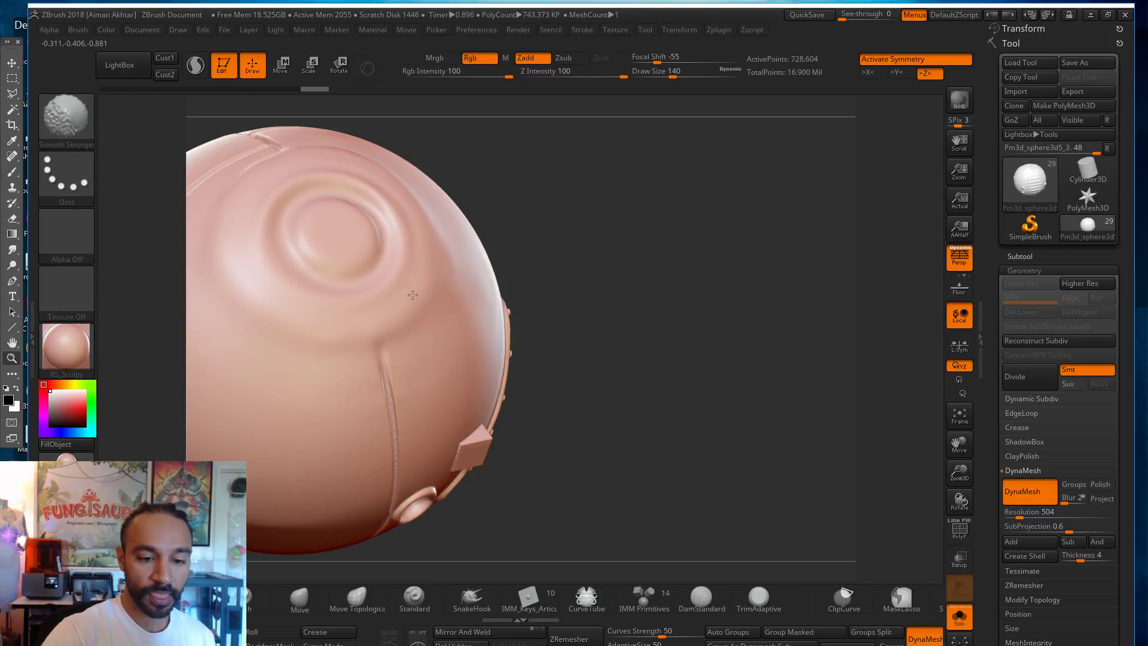
mouse_move(495, 195)
right_down()
mouse_move(738, 302)
mouse_move(704, 295)
mouse_move(559, 320)
right_up()
mouse_move(458, 384)
shift+mouse_down()
mouse_move(487, 305)
mouse_move(371, 366)
mouse_move(361, 383)
shift+mouse_up()
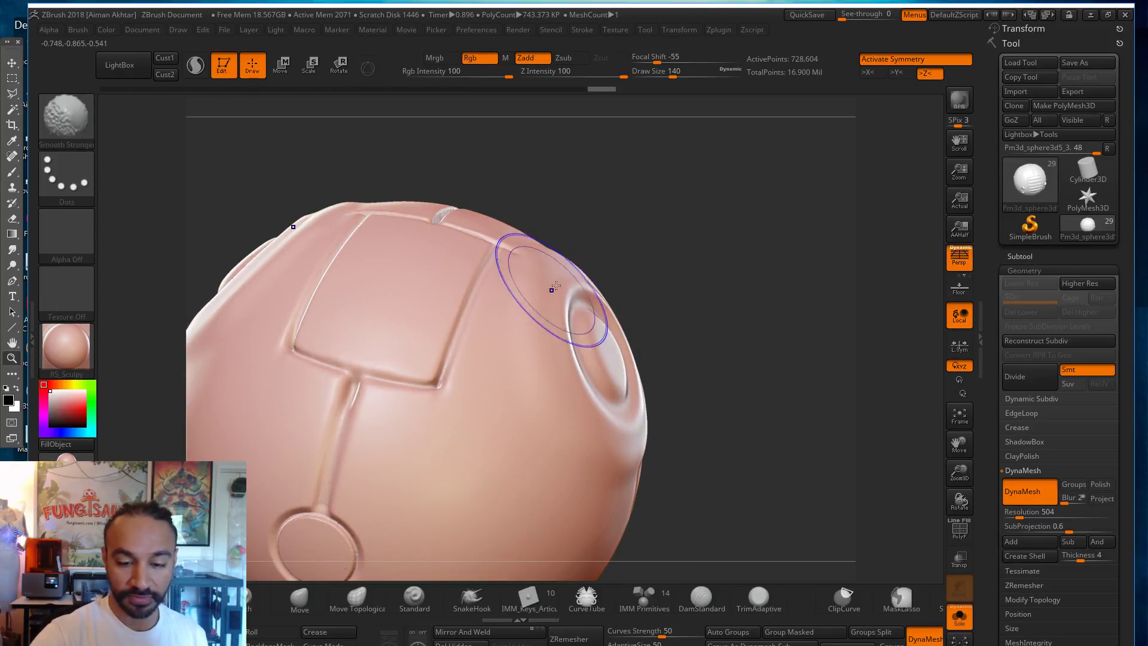
mouse_move(738, 244)
mouse_down()
mouse_move(562, 250)
mouse_move(509, 230)
mouse_up()
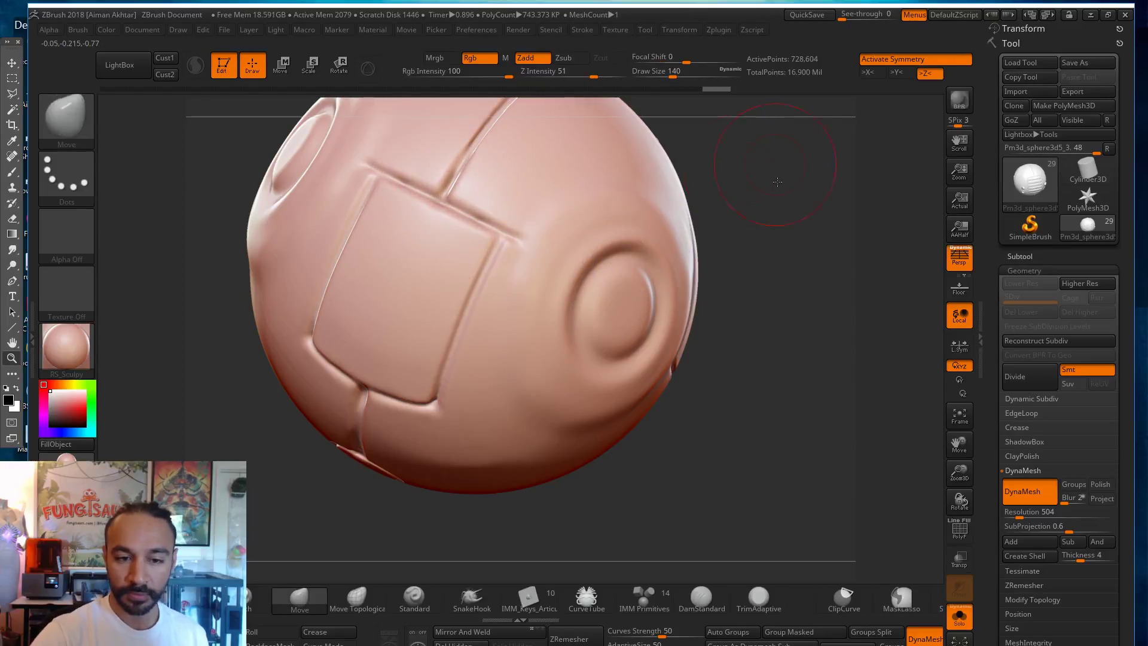
Step: Smooth the seams meeting the corners of the square panel on the sphere at draw size 140
alt+drag(777, 162, 751, 326)
shift+drag(455, 365, 548, 230)
drag(720, 198, 652, 230)
mouse_move(526, 215)
shift+mouse_down()
mouse_move(474, 287)
mouse_move(514, 234)
shift+mouse_up()
mouse_move(823, 413)
mouse_down()
mouse_move(880, 394)
mouse_move(906, 359)
mouse_move(918, 281)
mouse_up()
shift+drag(595, 149, 583, 123)
alt+drag(783, 144, 789, 263)
mouse_move(516, 206)
shift+mouse_down()
mouse_move(470, 241)
mouse_move(486, 195)
mouse_move(475, 197)
mouse_move(499, 196)
mouse_move(469, 199)
mouse_move(434, 275)
mouse_move(500, 217)
shift+mouse_up()
Step: Adjust the brush size and smooth the edges of the square panel and the seam running away from it
key(s)
key(s)
key(s)
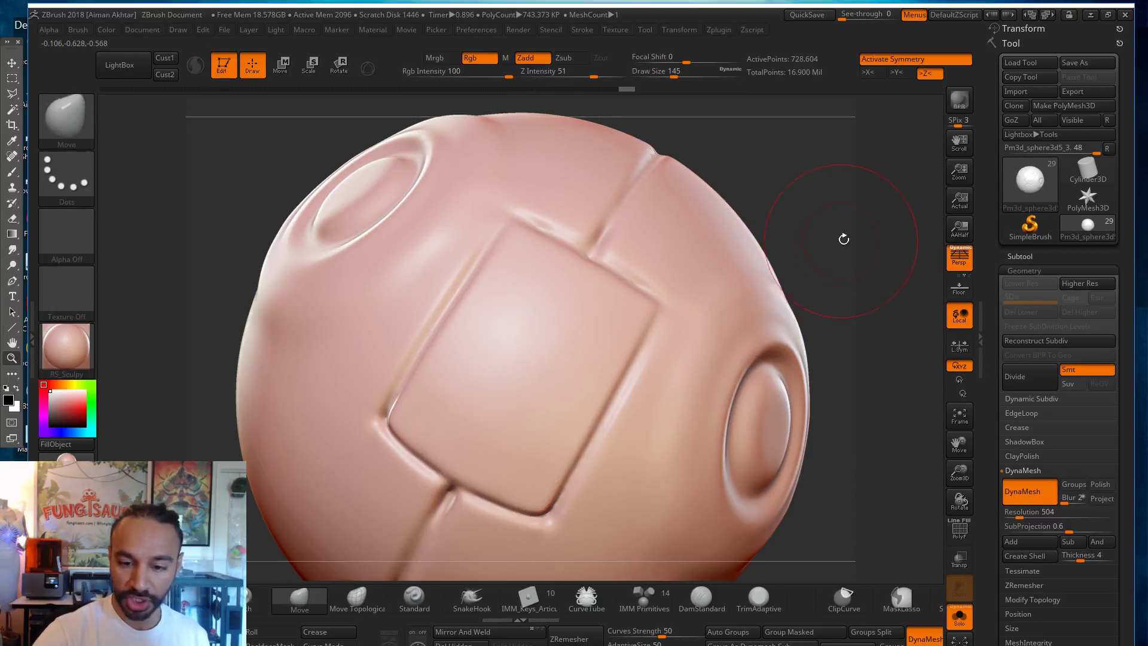
alt+drag(838, 240, 844, 135)
alt+drag(704, 276, 699, 267)
shift+drag(635, 246, 574, 359)
shift+drag(526, 396, 485, 383)
shift+drag(434, 358, 400, 328)
key(s)
drag(450, 388, 432, 388)
shift+drag(451, 376, 402, 483)
Step: Smooth the long straight seam across the sphere down to the seam crossing, finishing at draw size 108
mouse_move(846, 410)
mouse_down()
mouse_move(838, 352)
mouse_move(873, 254)
mouse_up()
alt+drag(682, 281, 753, 181)
key(s)
mouse_move(512, 263)
mouse_down()
mouse_move(524, 265)
mouse_move(481, 285)
mouse_up()
shift+drag(461, 334, 359, 521)
alt+drag(807, 366, 906, 217)
key(s)
mouse_move(526, 256)
mouse_down()
mouse_move(515, 252)
mouse_move(533, 222)
mouse_move(507, 279)
mouse_up()
shift+drag(407, 484, 396, 502)
mouse_move(828, 440)
mouse_down()
mouse_move(836, 367)
mouse_move(902, 200)
mouse_up()
key(s)
drag(515, 229, 528, 230)
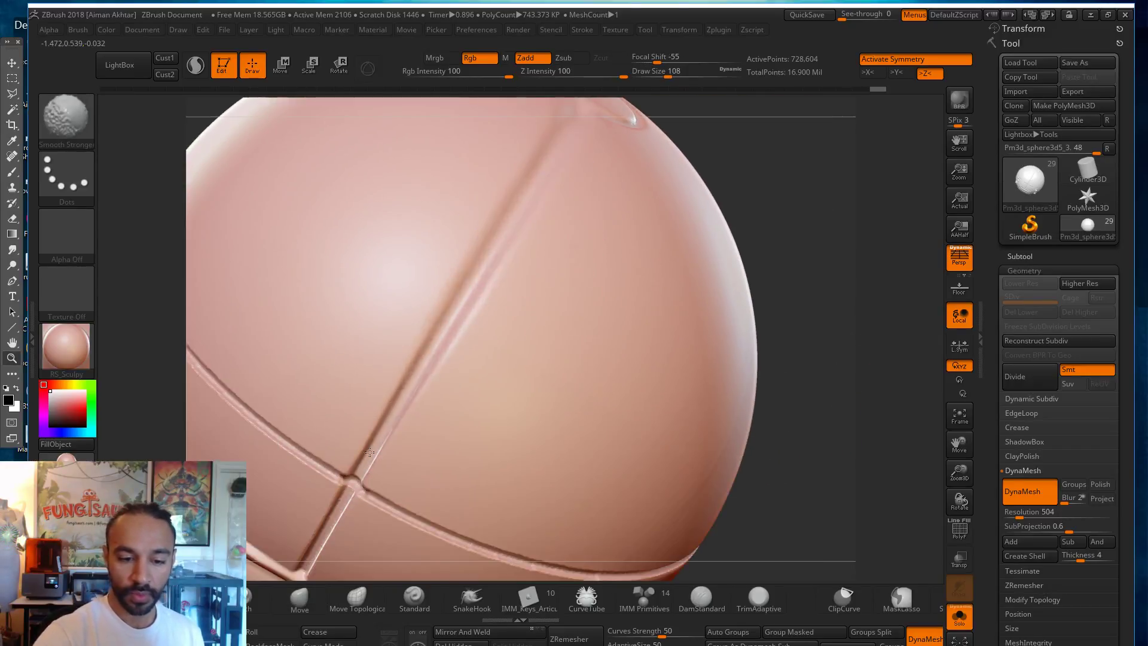
Step: Soften the crossing seams on the adjoining part of the sphere with Smooth Stronger
drag(825, 397, 556, 387)
mouse_move(408, 304)
shift+mouse_down()
mouse_move(394, 326)
mouse_move(589, 399)
shift+mouse_up()
mouse_move(439, 333)
shift+mouse_down()
mouse_move(516, 383)
mouse_move(350, 328)
shift+mouse_up()
mouse_move(838, 403)
mouse_down()
mouse_move(805, 353)
mouse_move(755, 353)
mouse_up()
Step: Set the draw size to 51 and smooth the horizontal seam above the small round port
key(s)
drag(543, 390, 532, 390)
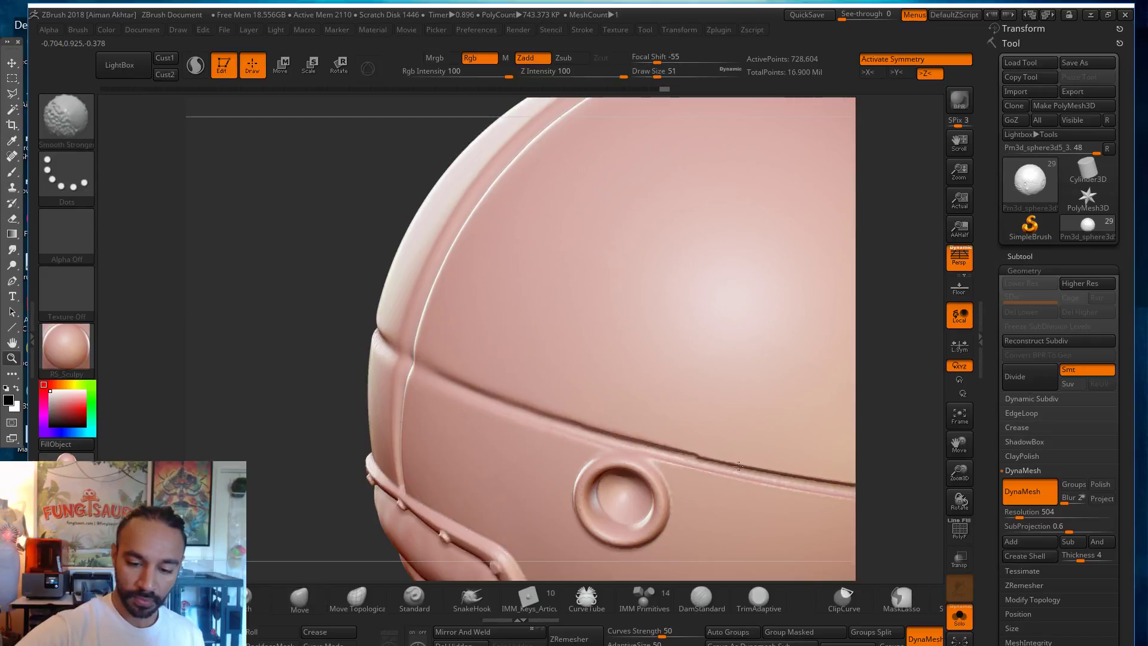
mouse_move(871, 413)
alt+mouse_down()
mouse_move(696, 302)
mouse_move(572, 257)
alt+mouse_up()
shift+drag(419, 328, 748, 388)
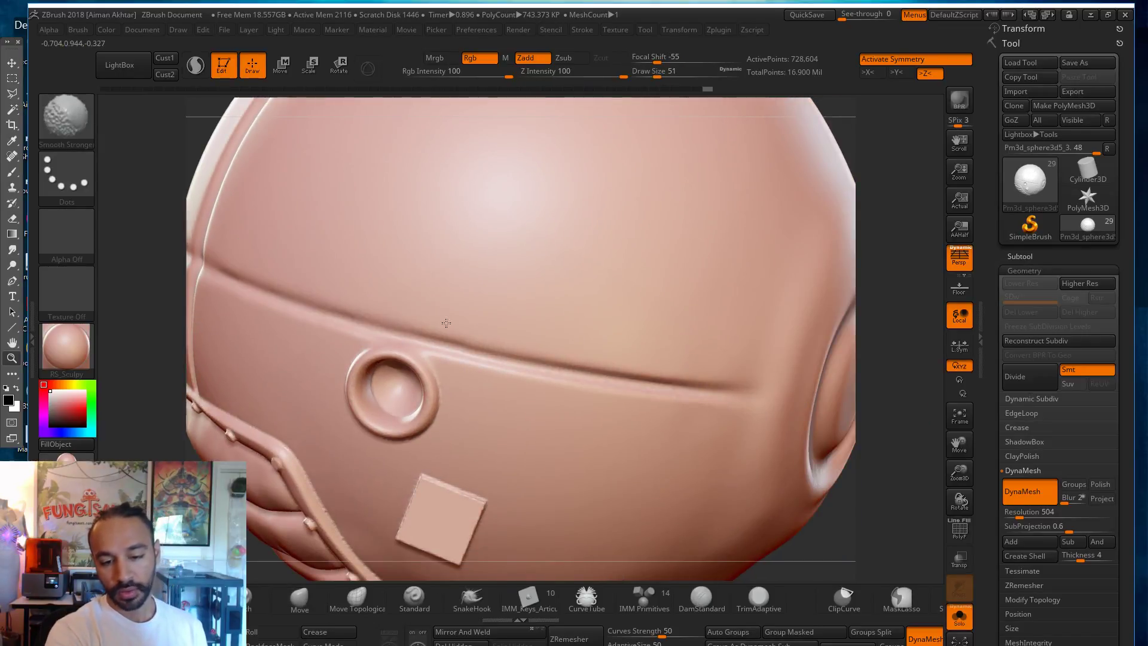
shift+drag(415, 313, 823, 371)
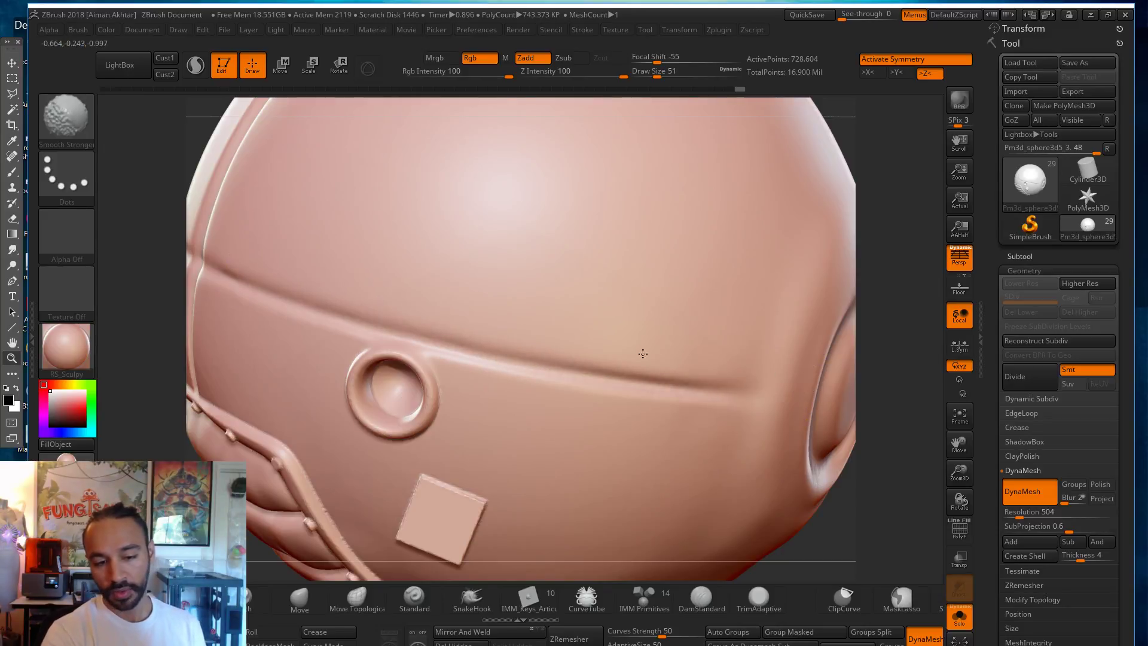
alt+drag(881, 381, 736, 338)
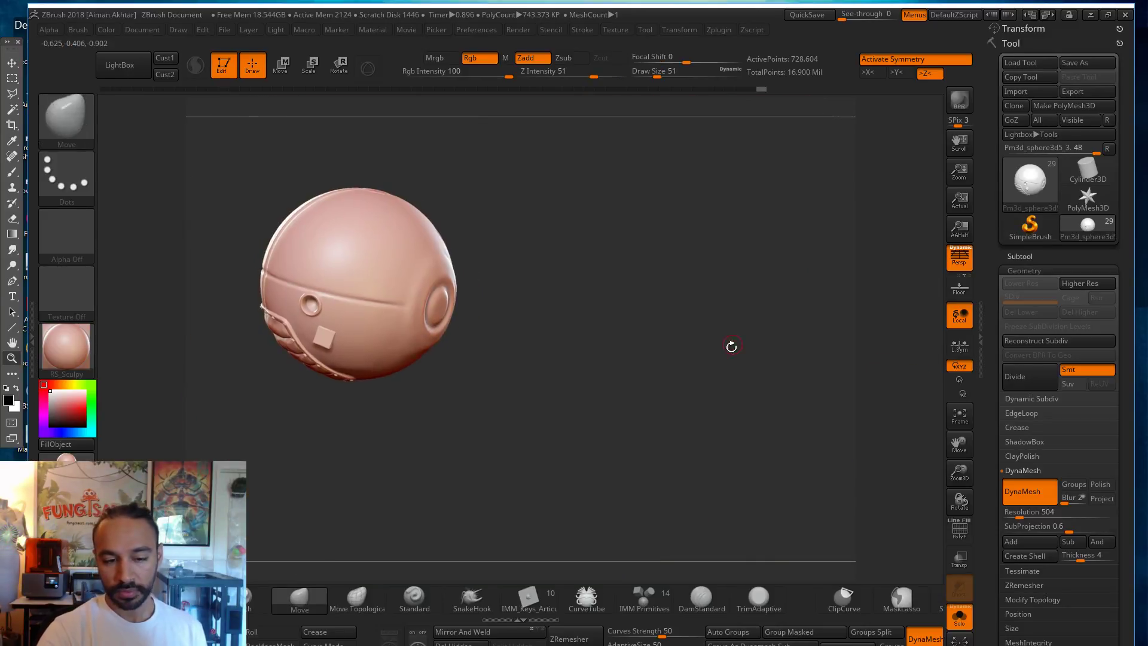
Step: Set the draw size to 74 and smooth the vertical seam and its crossing above the ribbed panel
drag(628, 342, 736, 356)
alt+drag(568, 341, 715, 460)
key(s)
mouse_move(414, 450)
mouse_down()
mouse_move(407, 466)
mouse_move(406, 457)
mouse_up()
key(s)
drag(463, 335, 469, 336)
shift+drag(525, 196, 504, 234)
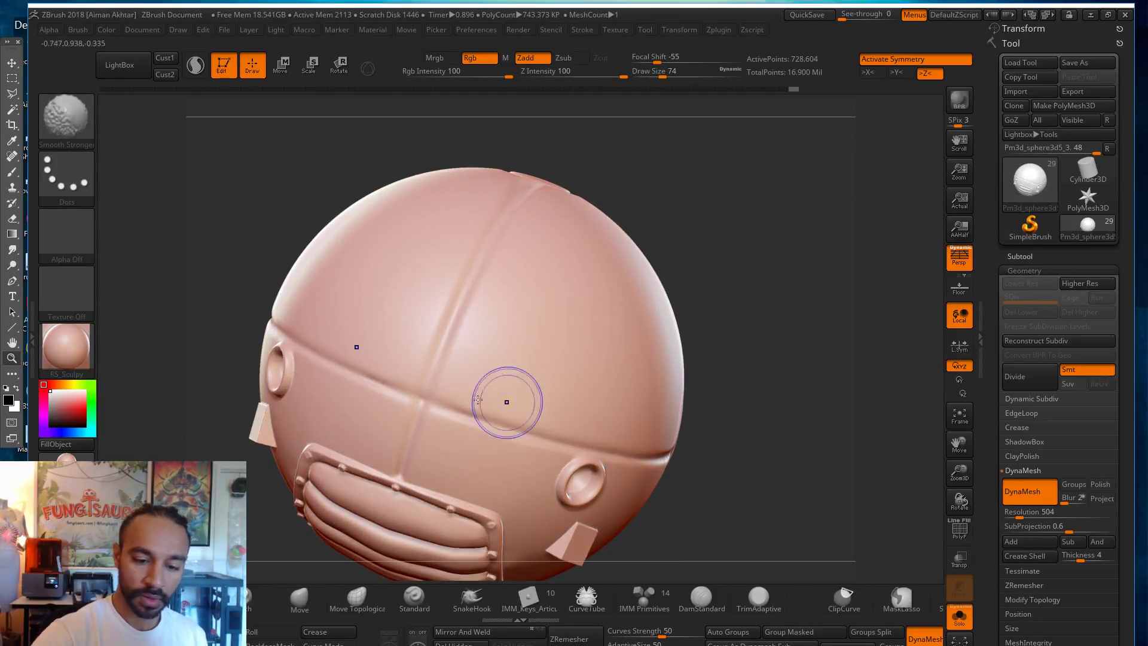
Step: Smooth the outer ring around the side recess and the seam leading to the square panel, using draw size 59
drag(774, 279, 784, 335)
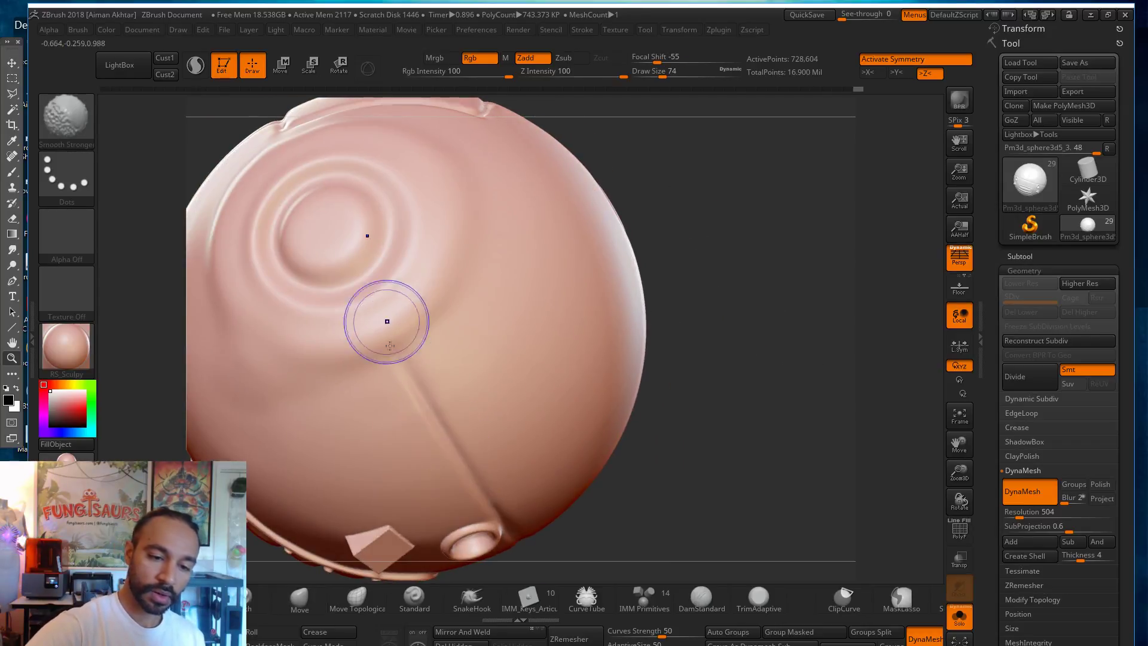
drag(769, 223, 969, 312)
key(s)
drag(548, 395, 546, 395)
key(shift)
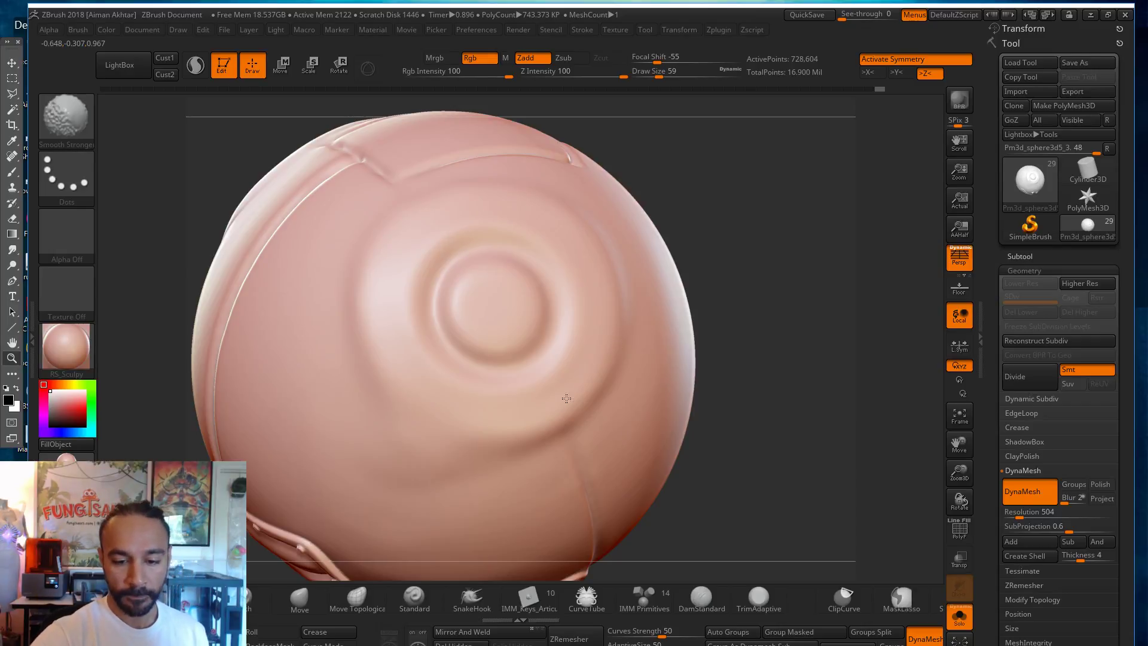
shift+drag(390, 475, 346, 374)
mouse_move(697, 222)
mouse_down()
mouse_move(748, 241)
mouse_move(936, 389)
mouse_up()
shift+drag(506, 276, 483, 341)
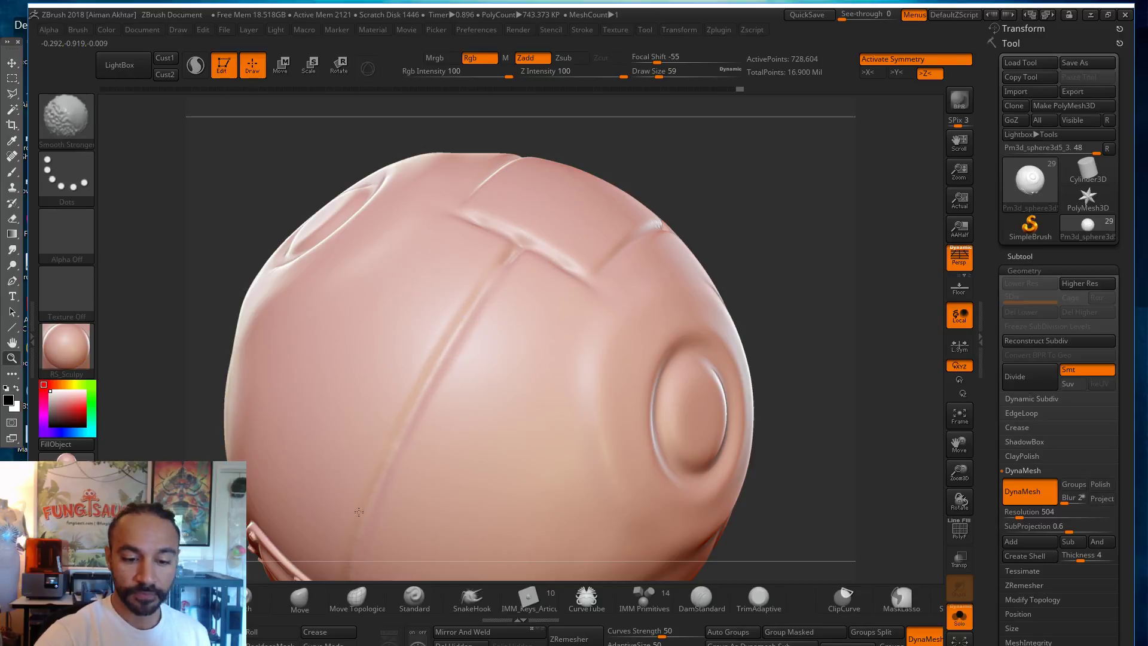
Step: Smooth the seams around the square panel on the sphere with Smooth Stronger at draw size 59
mouse_move(809, 207)
mouse_down()
mouse_move(810, 172)
mouse_move(781, 323)
mouse_up()
shift+drag(445, 320, 462, 331)
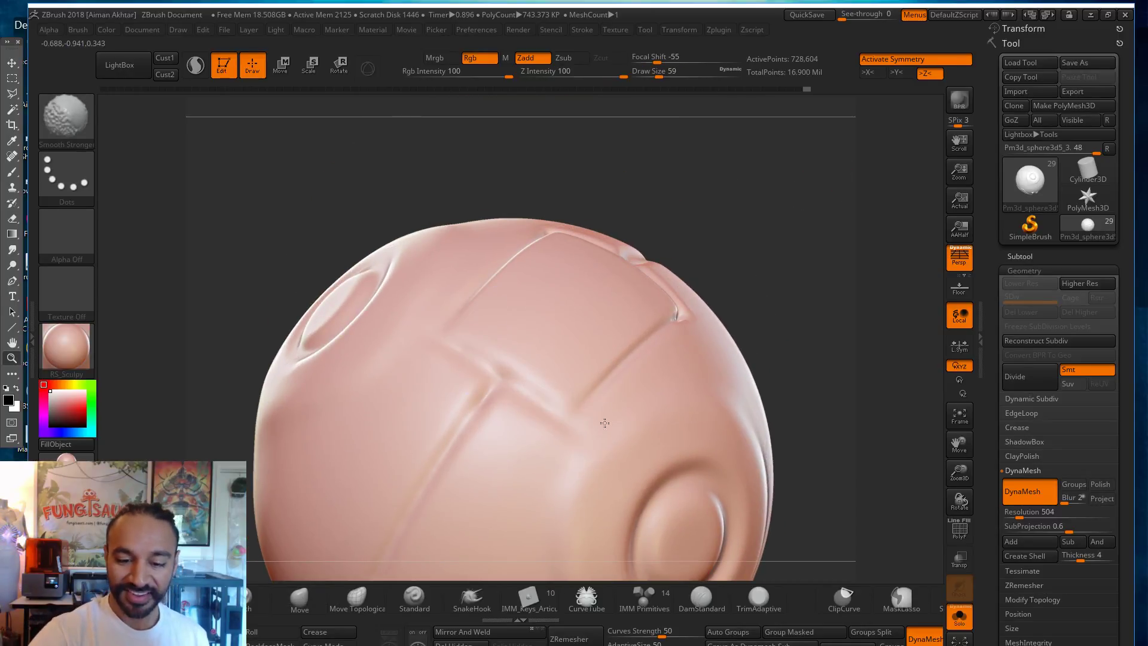
drag(790, 295, 723, 300)
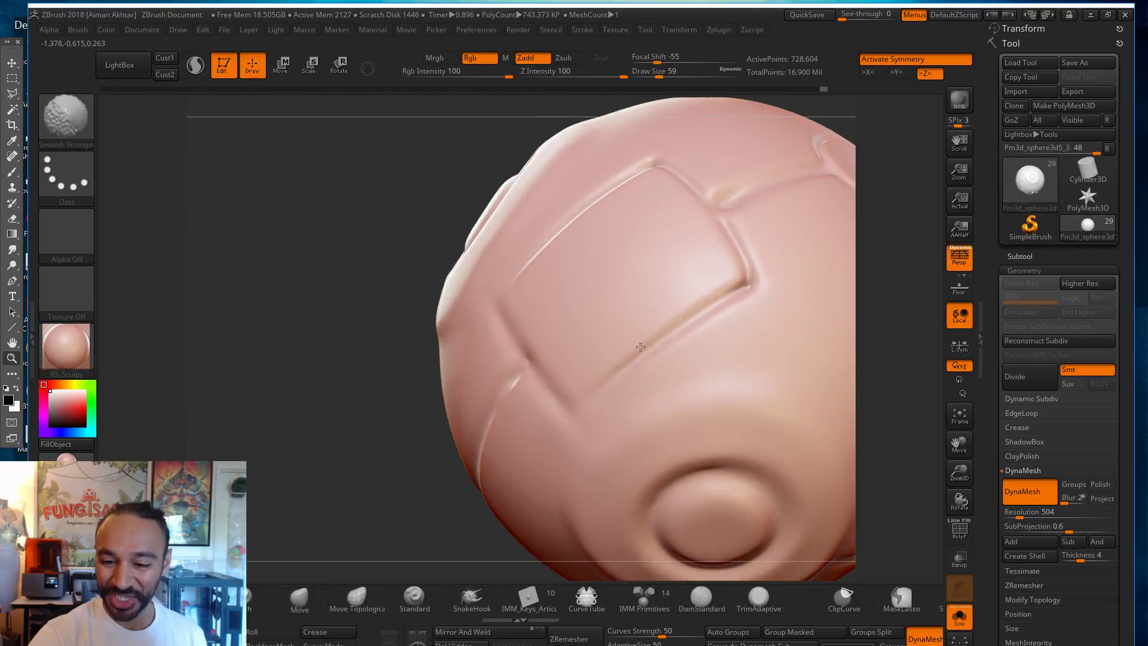
drag(929, 249, 864, 323)
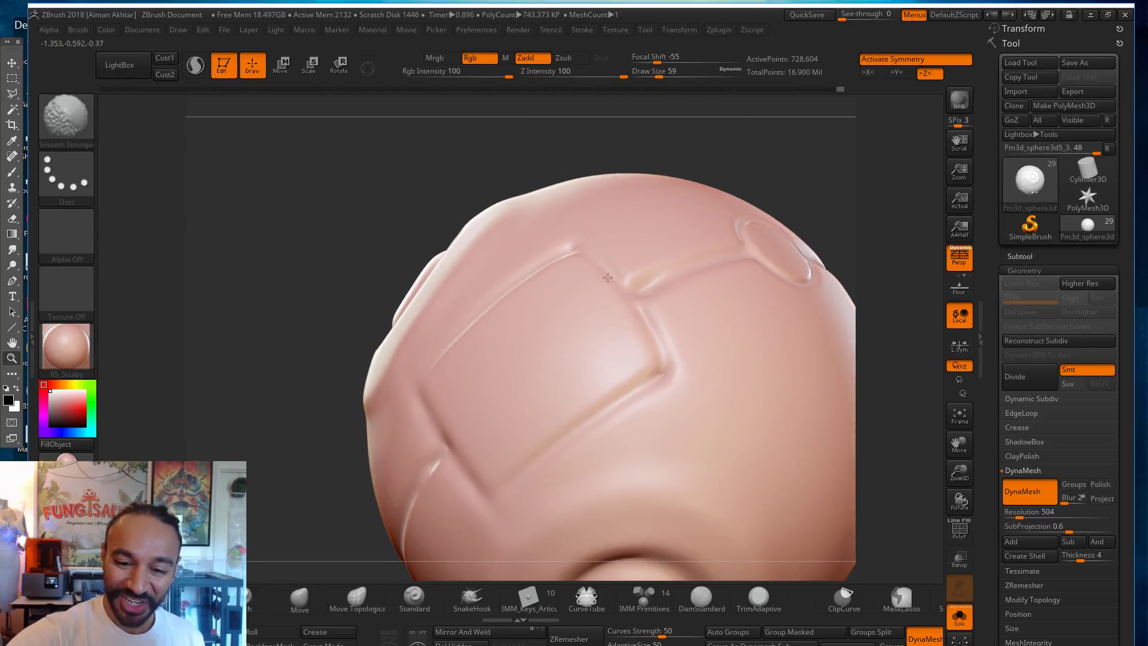
drag(610, 120, 397, 384)
drag(415, 429, 517, 402)
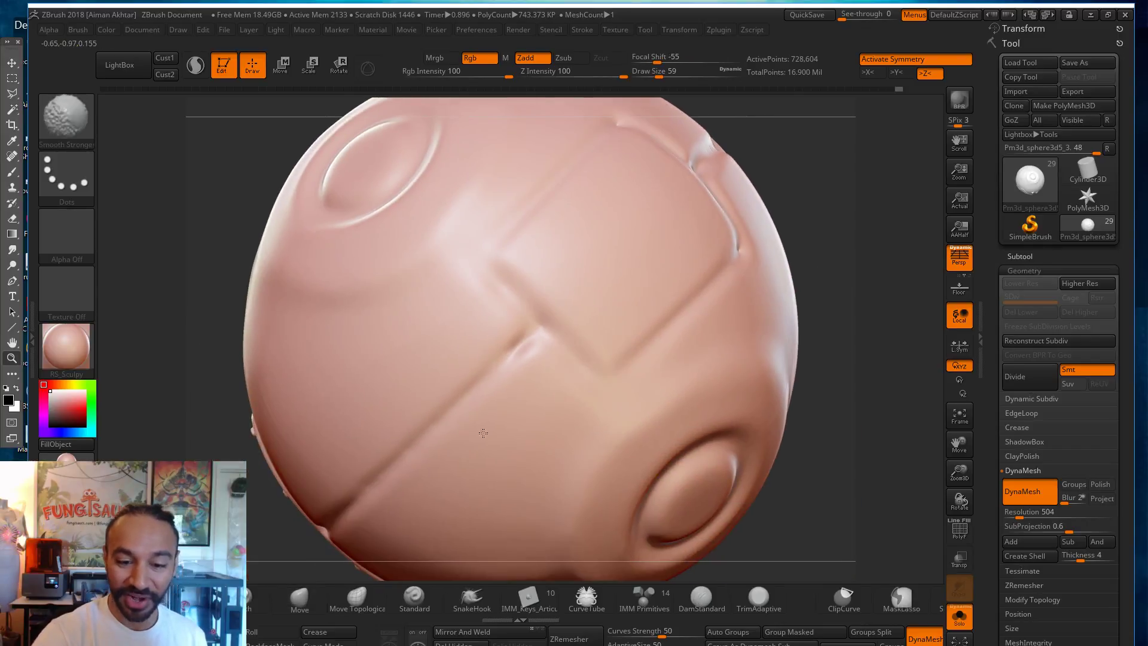
Step: Soften the square panel's outer corner and the seam leading from it to the round port, including the port's ring
mouse_move(856, 289)
mouse_down()
mouse_move(807, 308)
mouse_move(616, 299)
mouse_up()
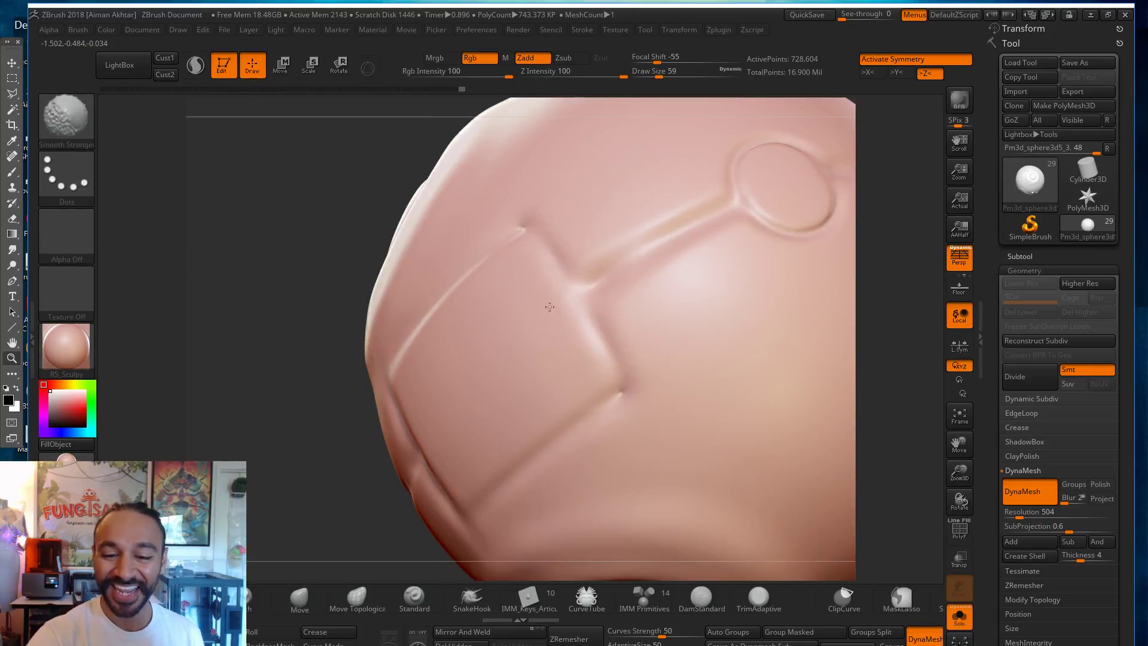
mouse_move(889, 233)
mouse_down()
mouse_move(769, 323)
mouse_move(591, 330)
mouse_up()
drag(899, 318, 697, 319)
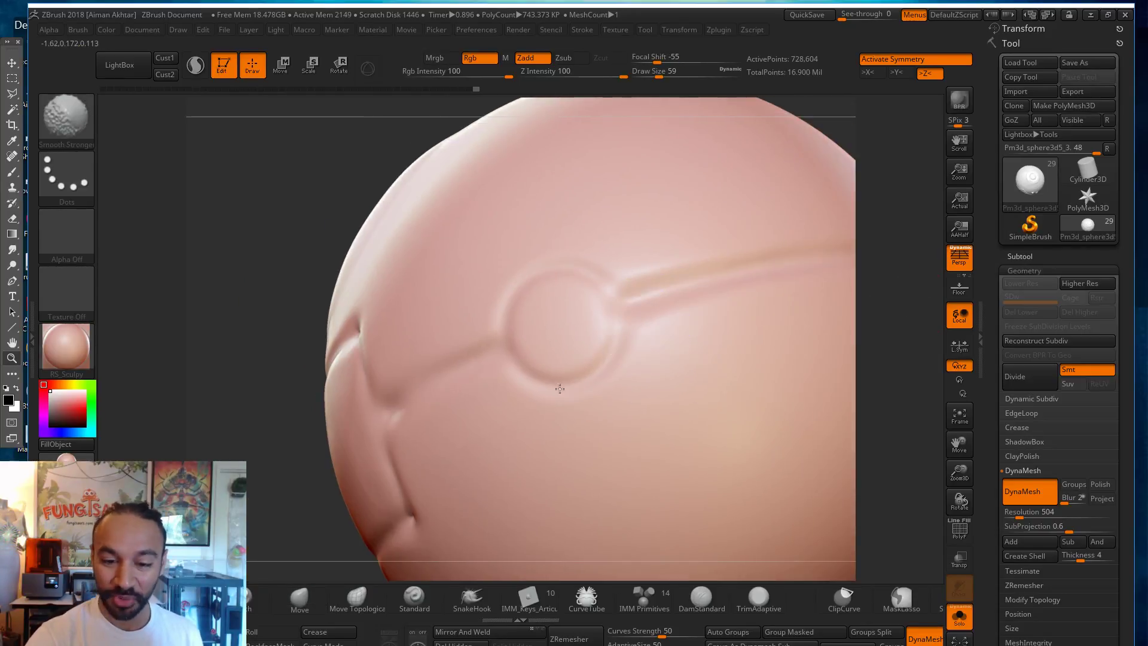
drag(911, 286, 660, 315)
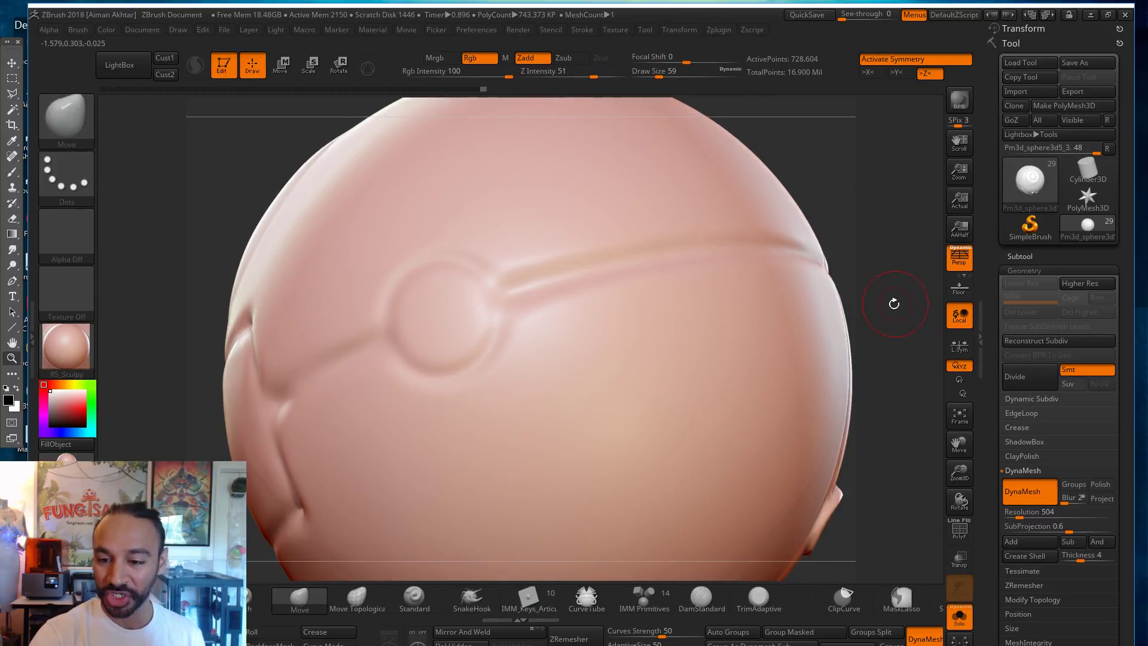
Step: Smooth the long horizontal seam between the round port and the vertical seam, and soften the square panel's seam junction
drag(934, 312, 868, 306)
drag(706, 311, 754, 282)
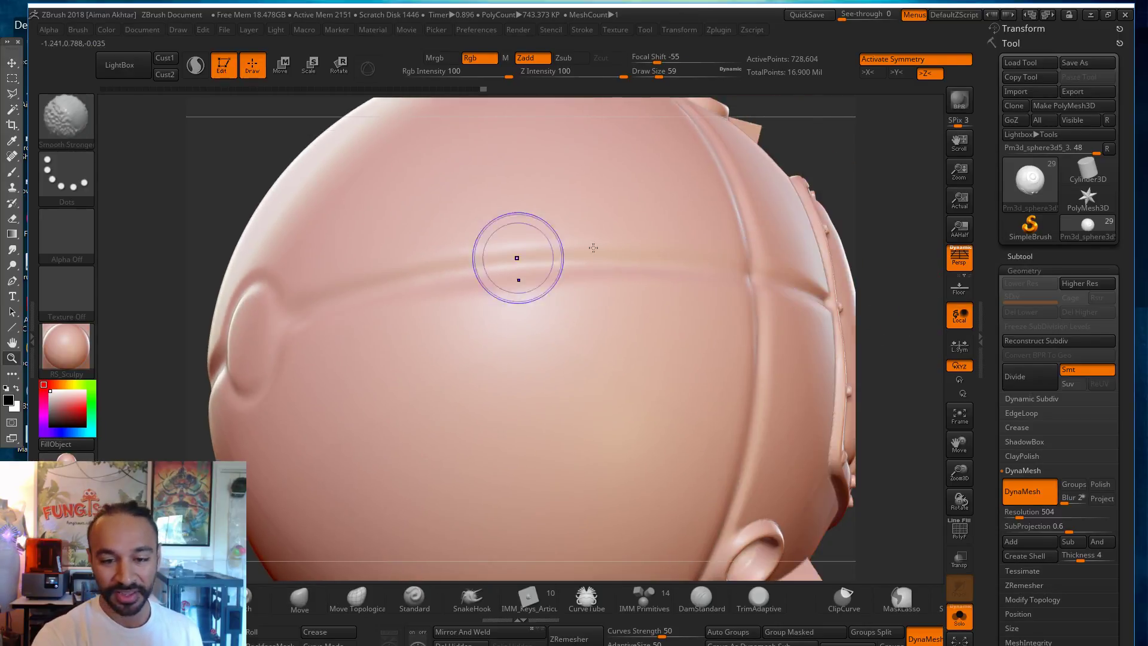
mouse_move(869, 205)
mouse_down()
mouse_move(863, 237)
mouse_move(684, 259)
mouse_up()
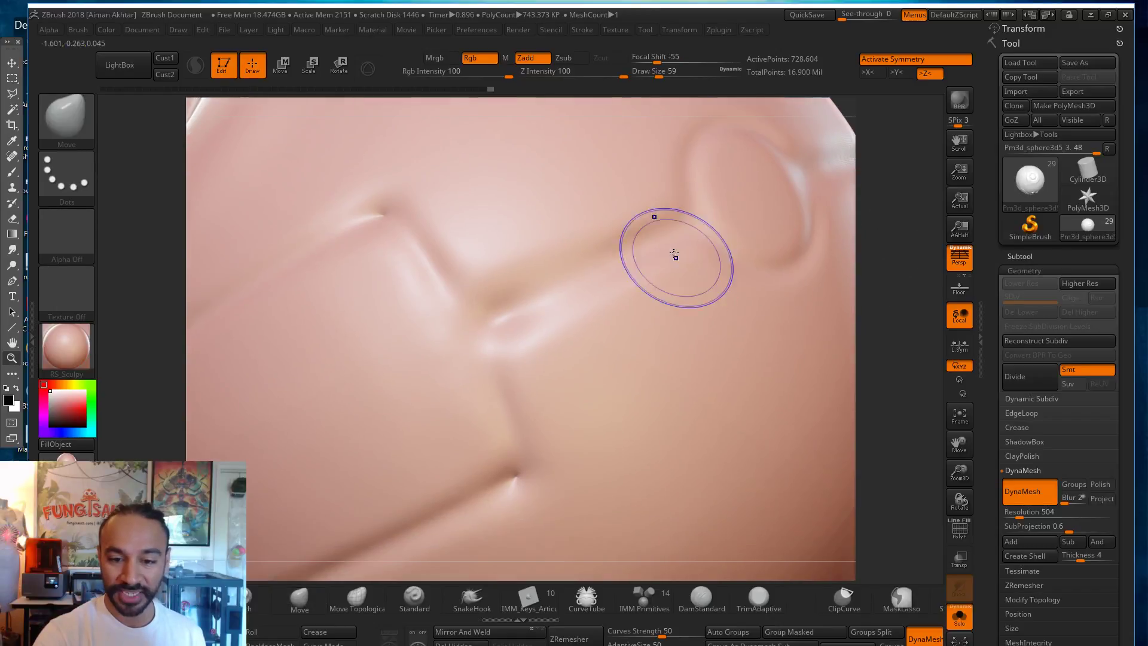
mouse_move(885, 300)
mouse_down()
mouse_move(847, 290)
mouse_move(838, 312)
mouse_move(868, 299)
mouse_move(423, 367)
mouse_up()
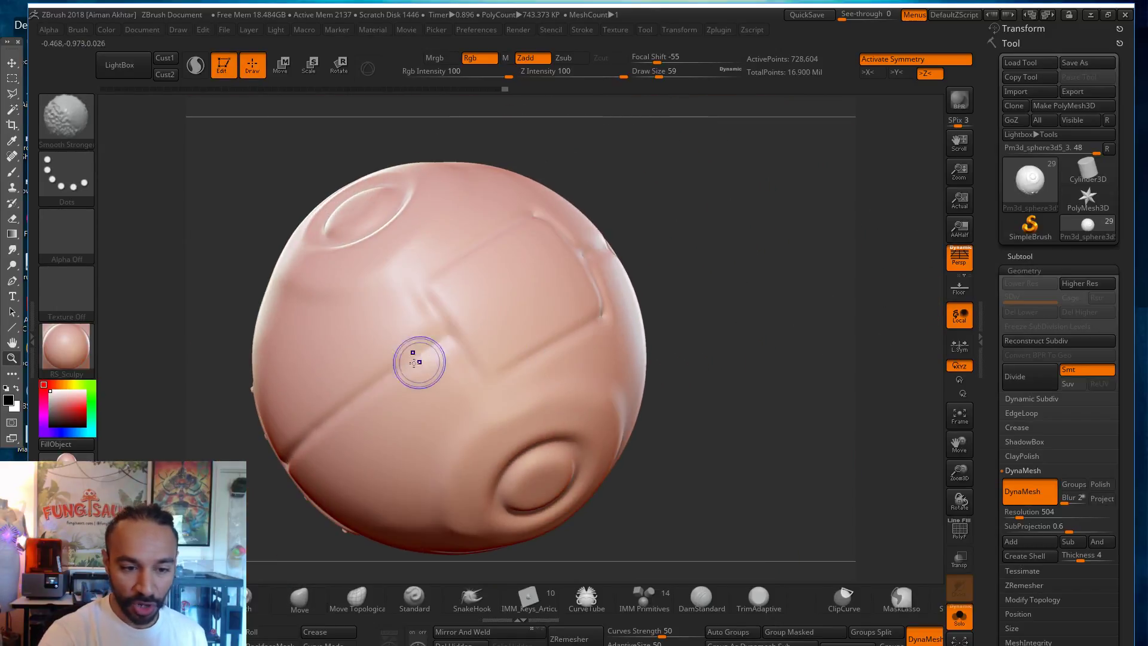
Step: Smooth the wide ring and the surface around the circular side recess
mouse_move(741, 367)
mouse_down()
mouse_move(767, 229)
mouse_move(757, 203)
mouse_up()
alt+right_drag(652, 381, 653, 328)
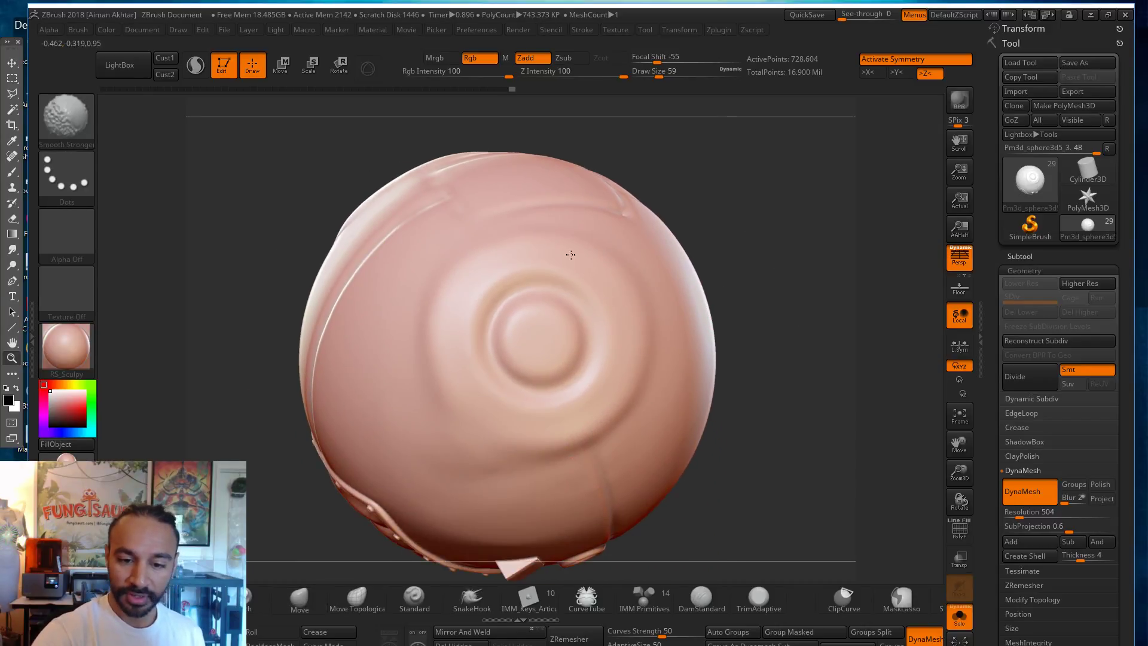
mouse_move(756, 376)
mouse_down()
mouse_move(805, 329)
mouse_move(770, 335)
mouse_up()
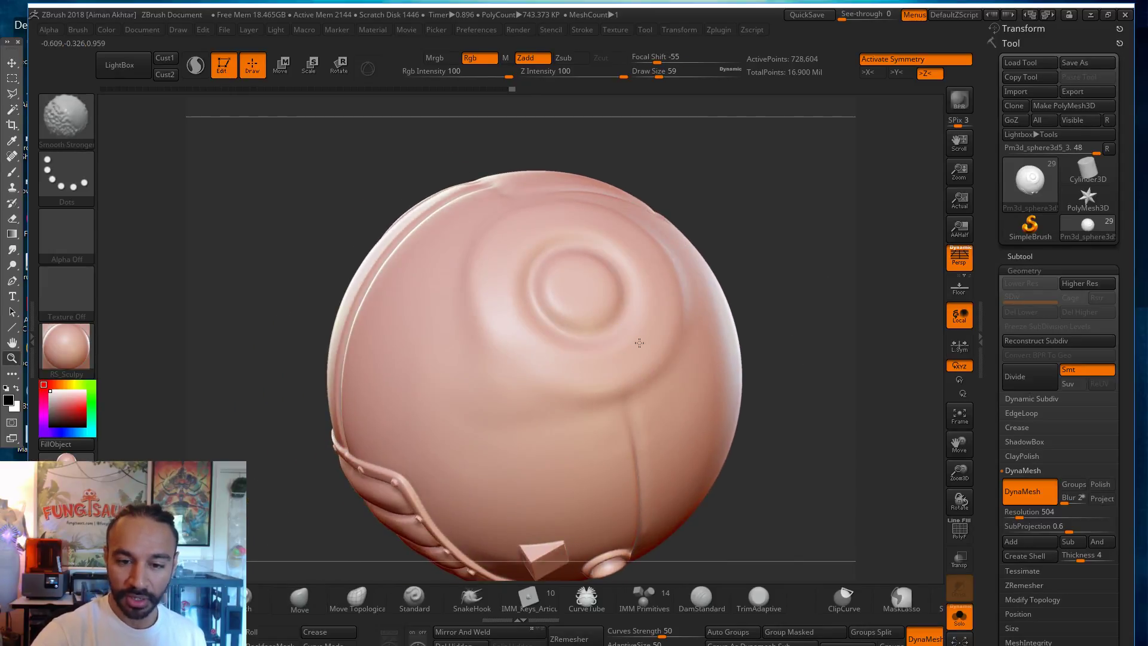
mouse_move(761, 292)
mouse_down()
mouse_move(804, 318)
mouse_move(860, 322)
mouse_up()
mouse_move(601, 266)
mouse_down()
mouse_move(640, 315)
mouse_move(497, 390)
mouse_move(568, 440)
mouse_up()
Step: Set the draw size to 97 and even out the sphere surface below the circular recess
key(s)
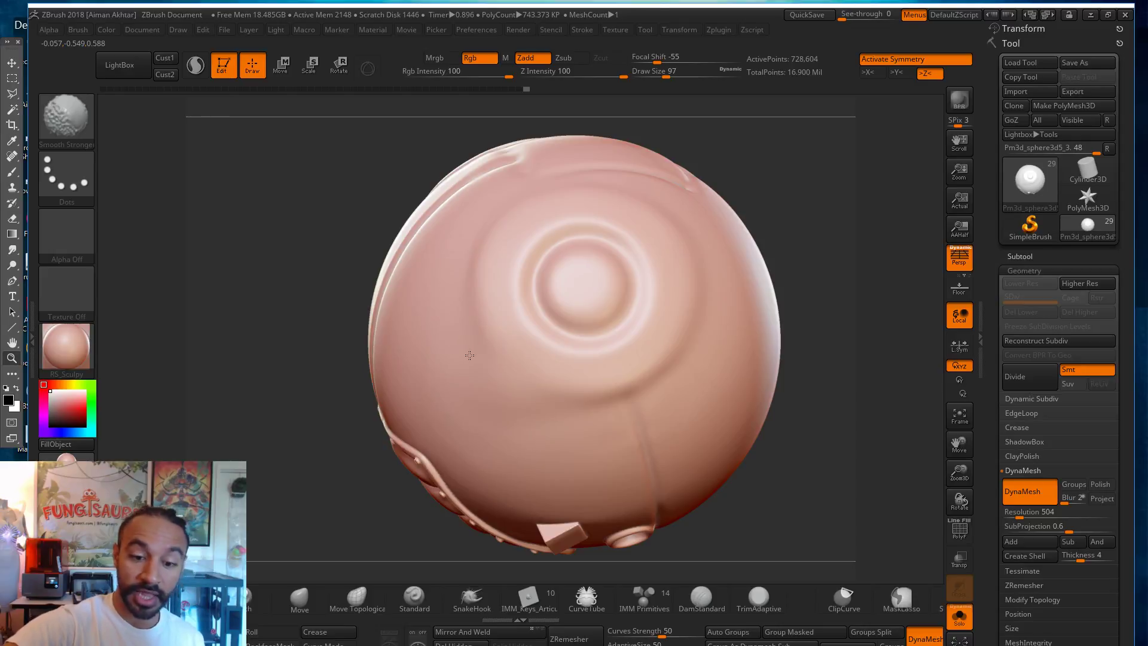
mouse_move(829, 295)
mouse_down()
mouse_move(826, 341)
mouse_move(810, 343)
mouse_up()
drag(822, 207, 851, 194)
shift+drag(641, 428, 475, 359)
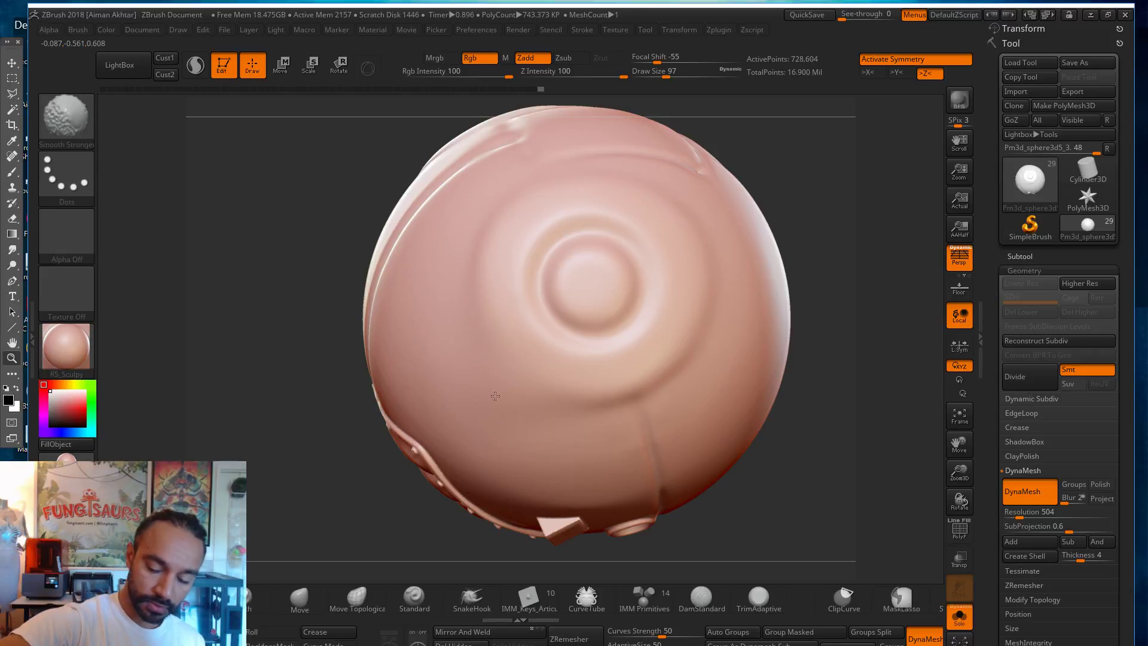
Step: Show the whole statue again and clone the backpack sphere subtool as a separate tool
mouse_move(867, 391)
shift+mouse_down()
mouse_move(869, 401)
mouse_move(838, 397)
mouse_move(859, 406)
mouse_move(838, 397)
mouse_move(748, 419)
mouse_move(841, 374)
shift+mouse_up()
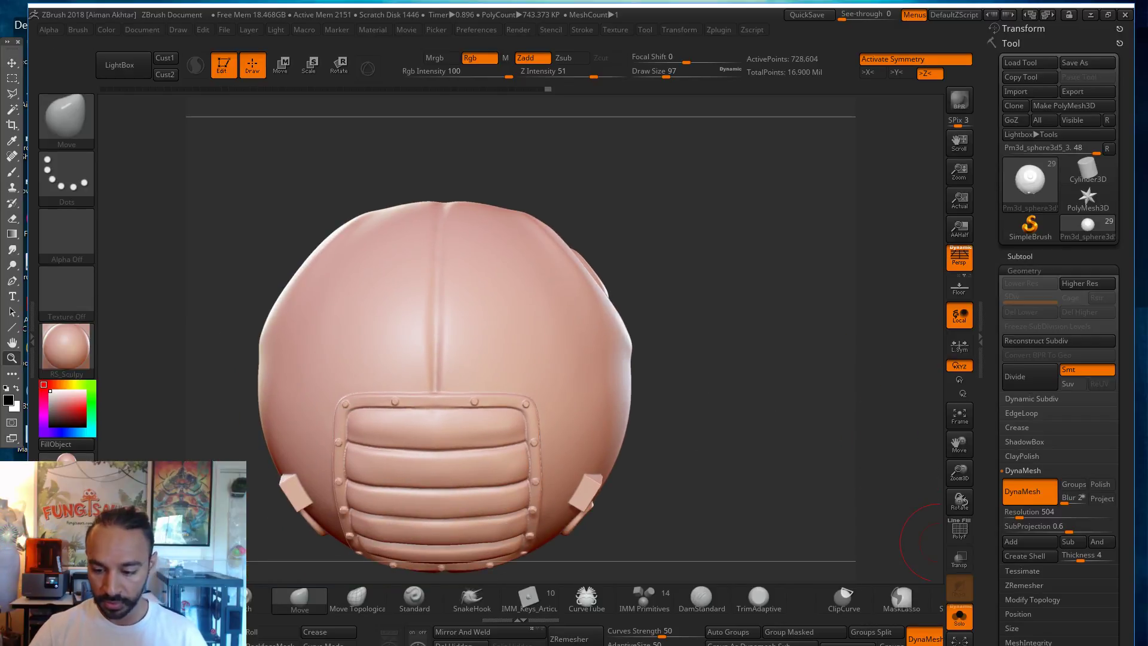
drag(916, 493, 915, 527)
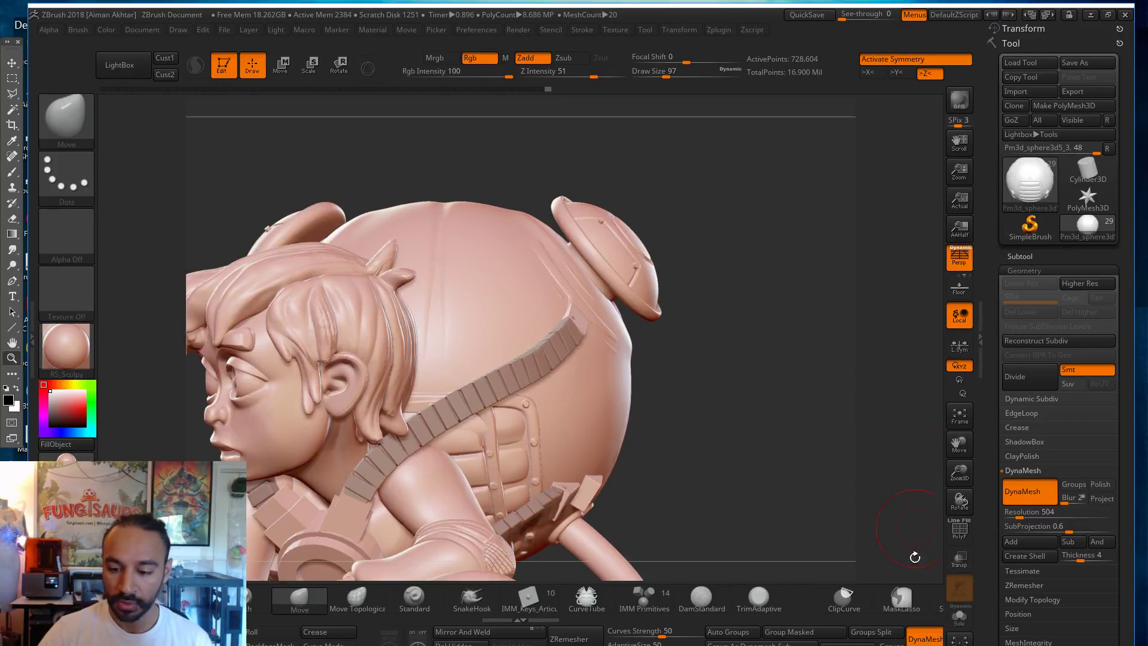
click(1021, 255)
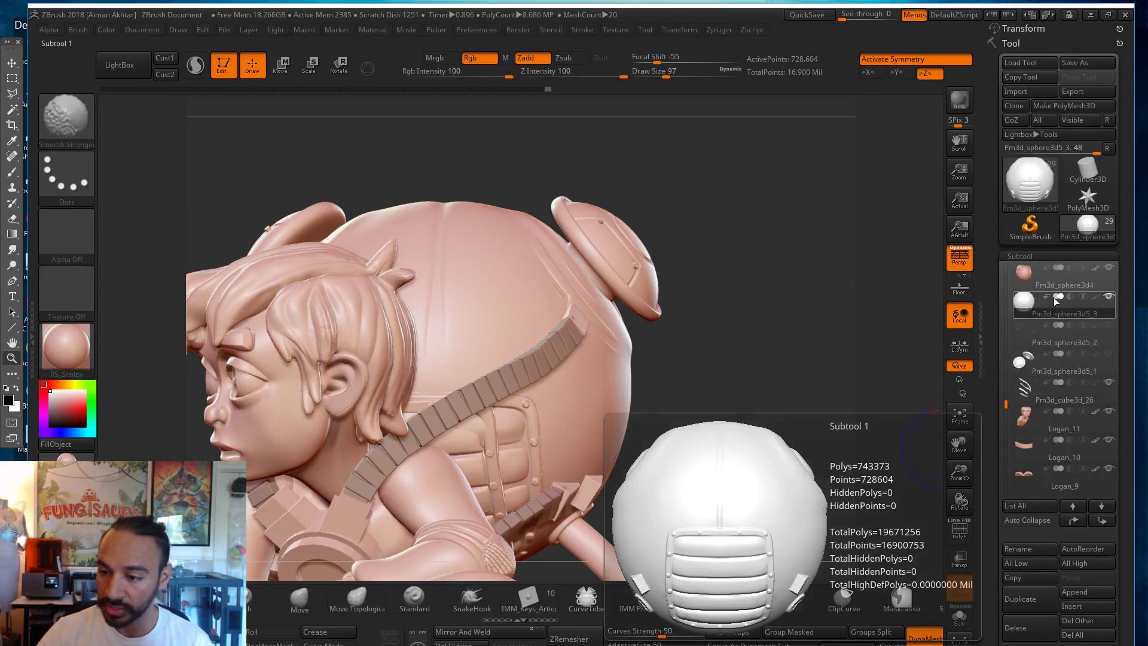
click(1015, 106)
Step: Select the Pm3d_sphere3d5_1 caps subtool, switch to the cloned sphere tool and append the caps to it
click(1021, 364)
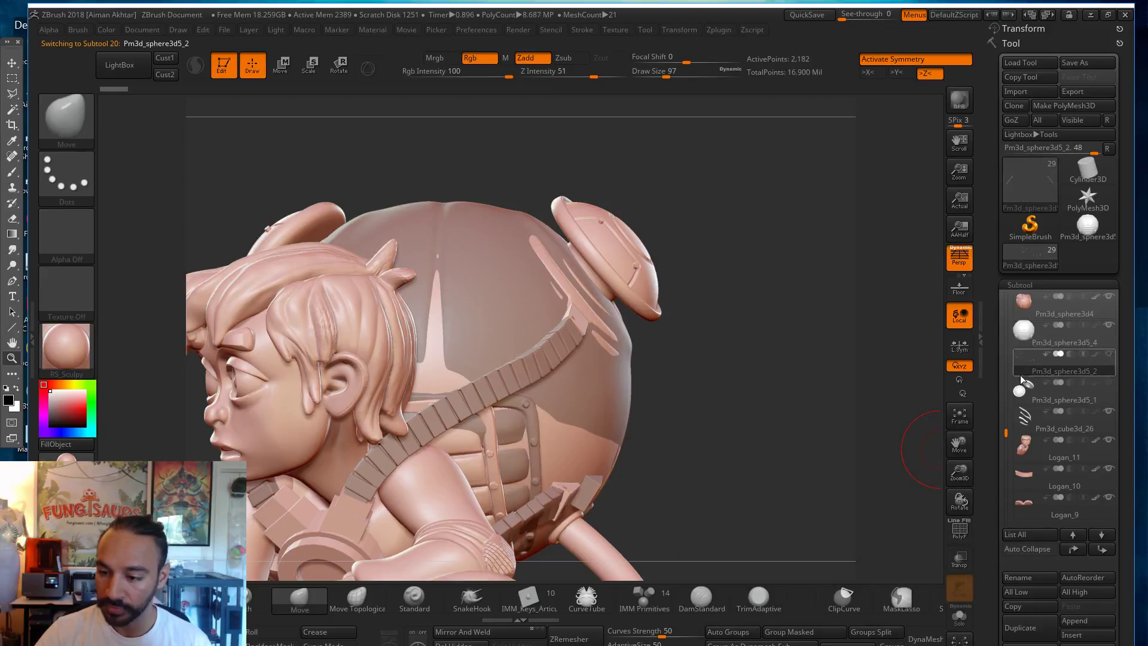
click(1023, 388)
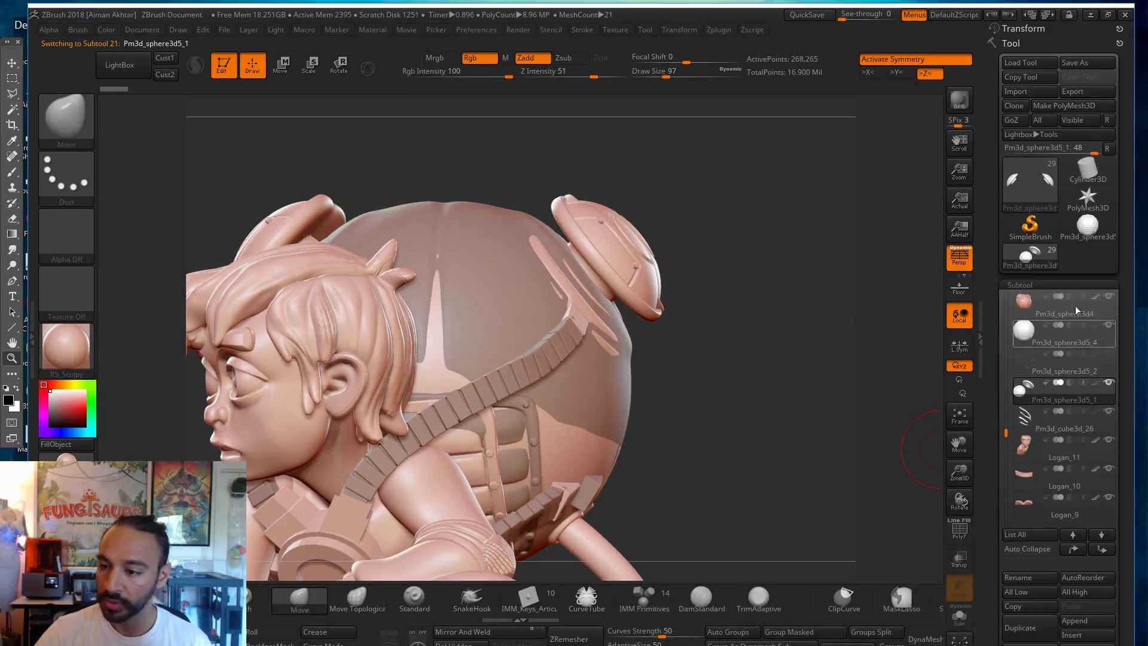
click(1094, 225)
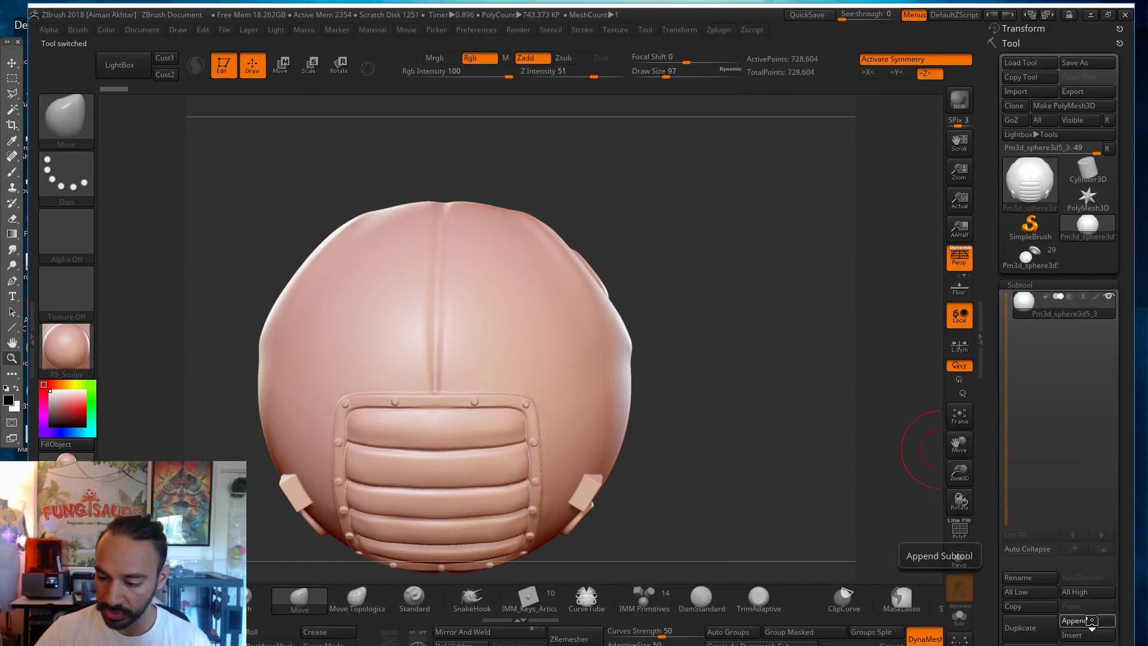
click(1084, 621)
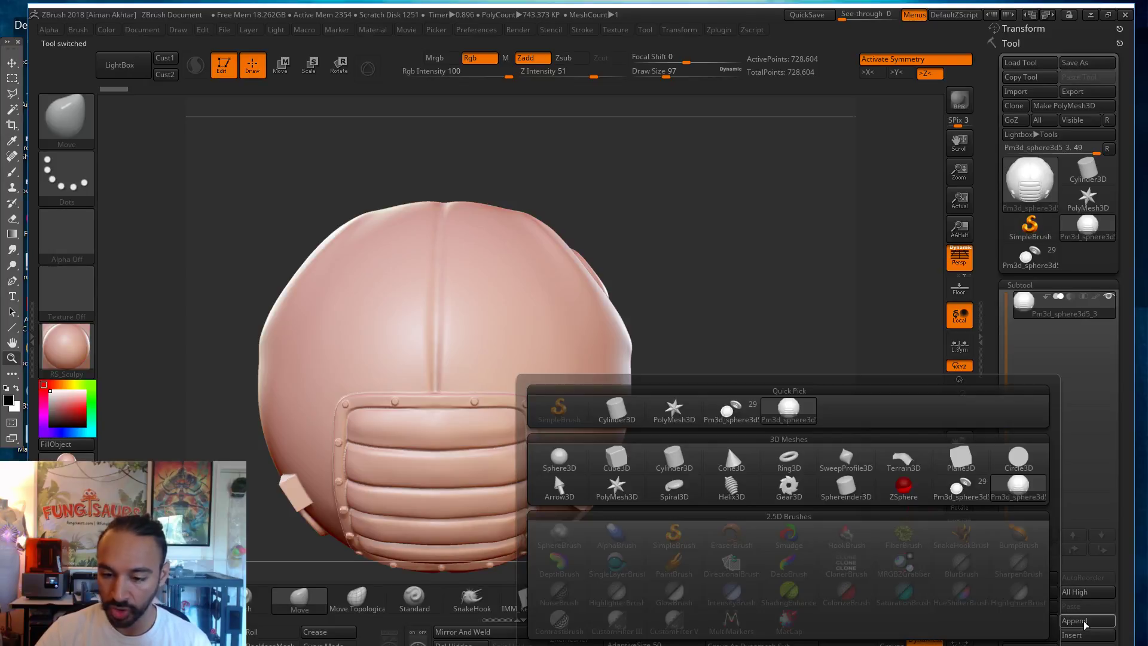
click(745, 415)
drag(741, 431, 774, 429)
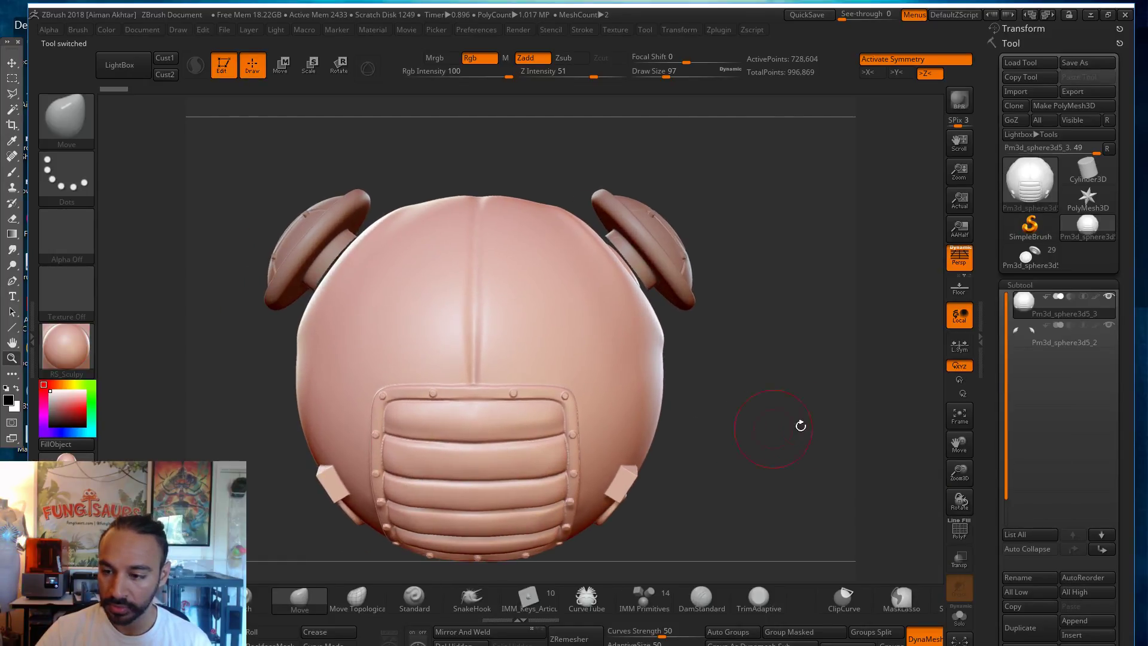
Step: Isolate the appended caps subtool and mask the caps so that only their inner stems are unmasked
click(1027, 338)
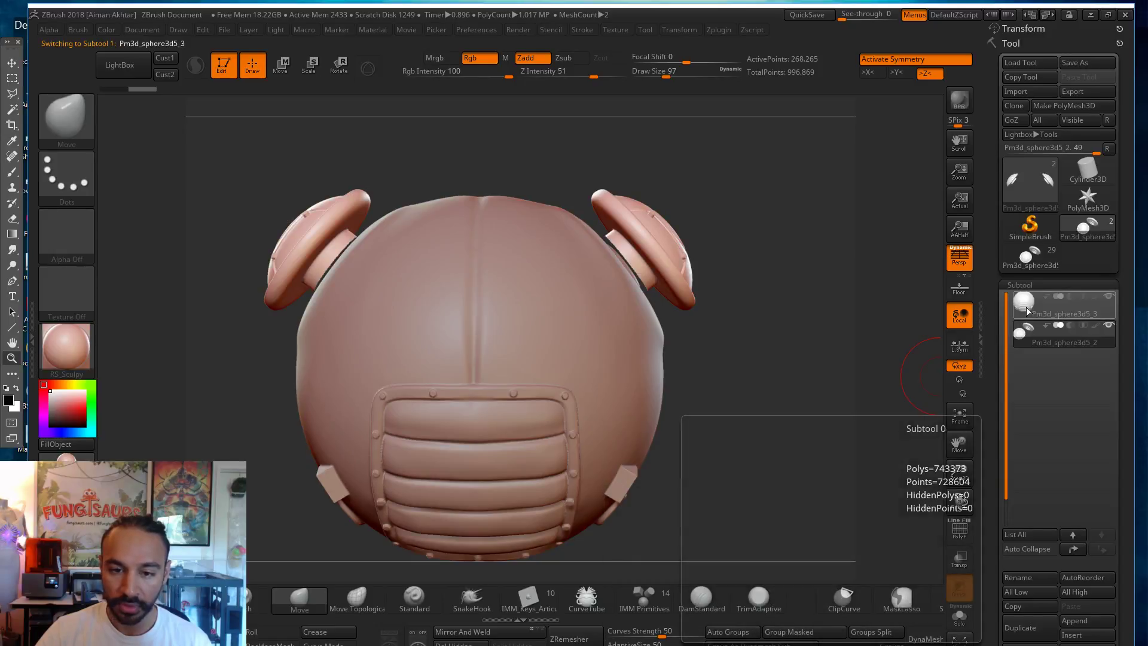
drag(767, 361, 864, 347)
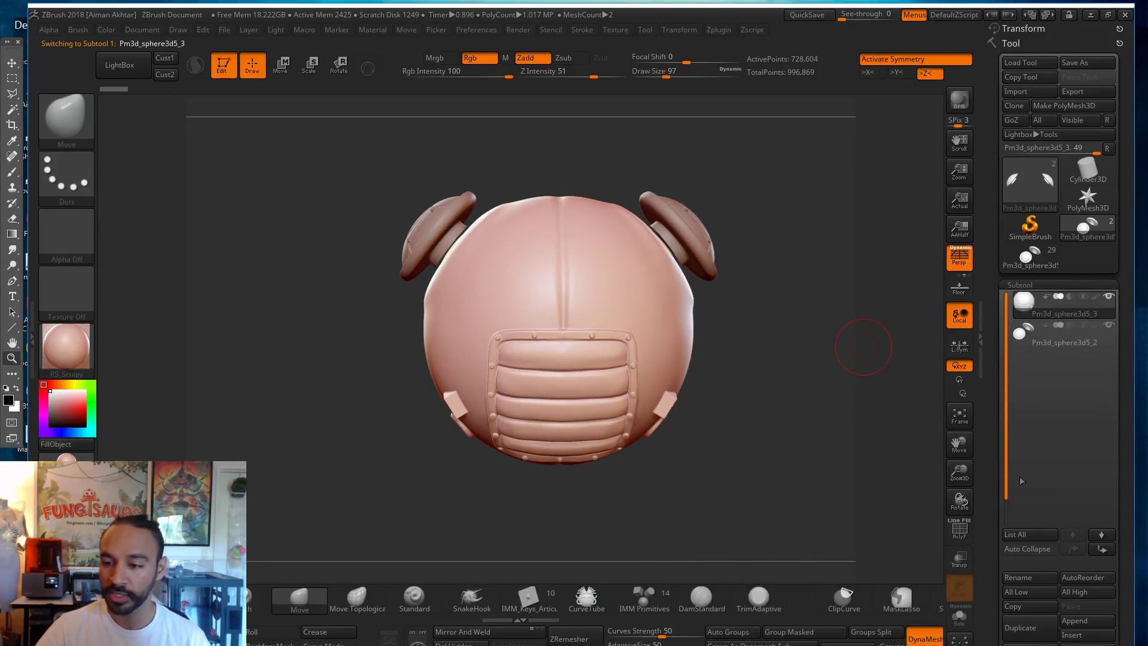
drag(789, 357, 782, 383)
alt+drag(736, 351, 791, 385)
alt+click(395, 259)
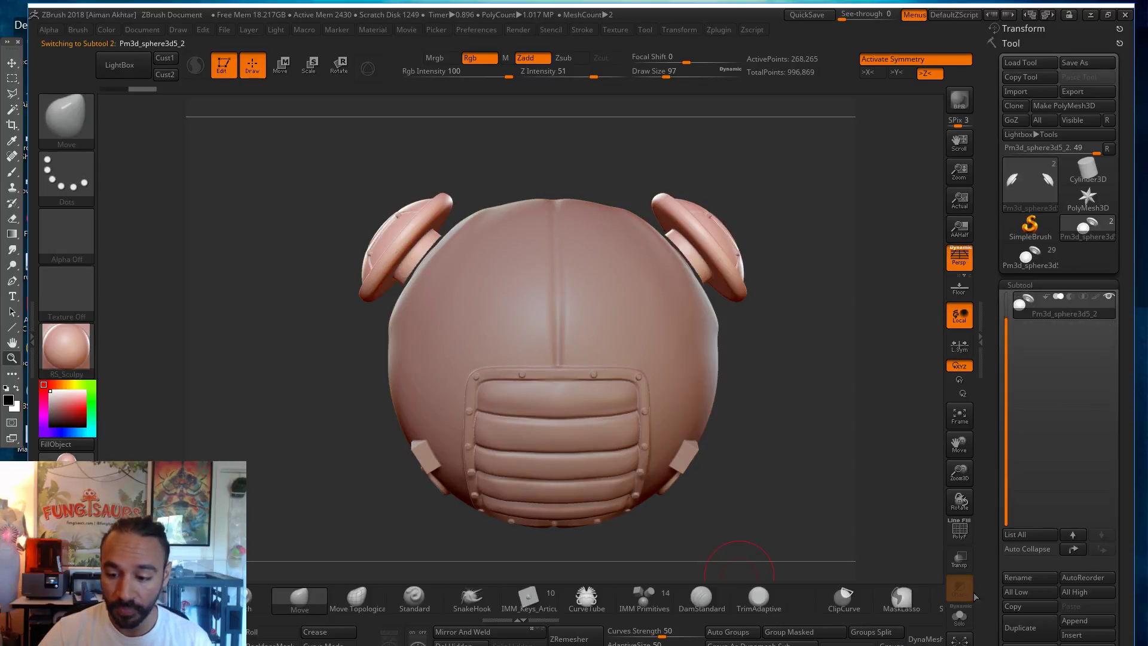
click(960, 616)
drag(673, 499, 697, 515)
mouse_move(567, 210)
ctrl+mouse_down()
mouse_move(493, 386)
mouse_move(418, 397)
ctrl+mouse_up()
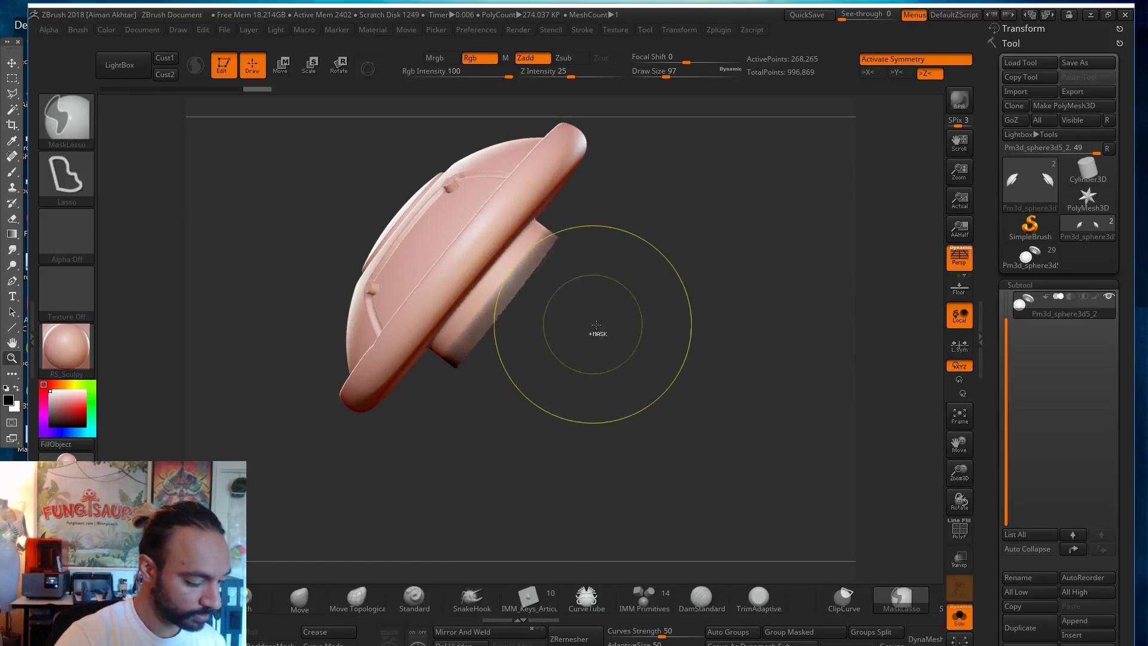
ctrl+click(608, 334)
Step: Lengthen the unmasked stems toward the sphere with the Transpose move line and clear the mask
drag(646, 313, 659, 283)
click(280, 64)
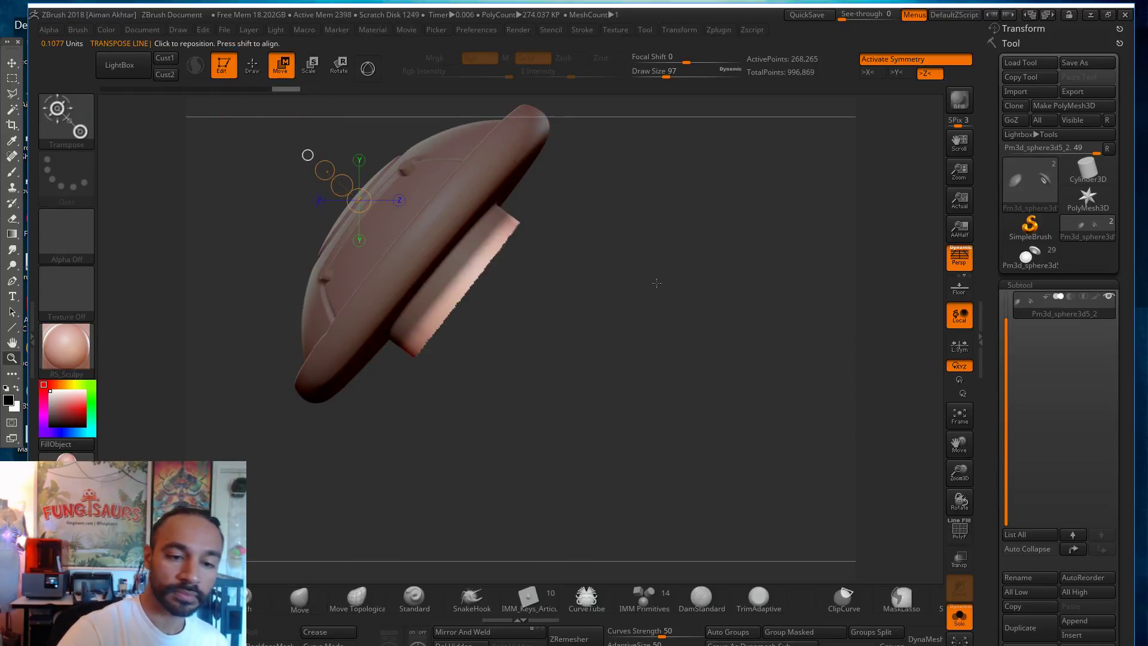
drag(342, 186, 467, 258)
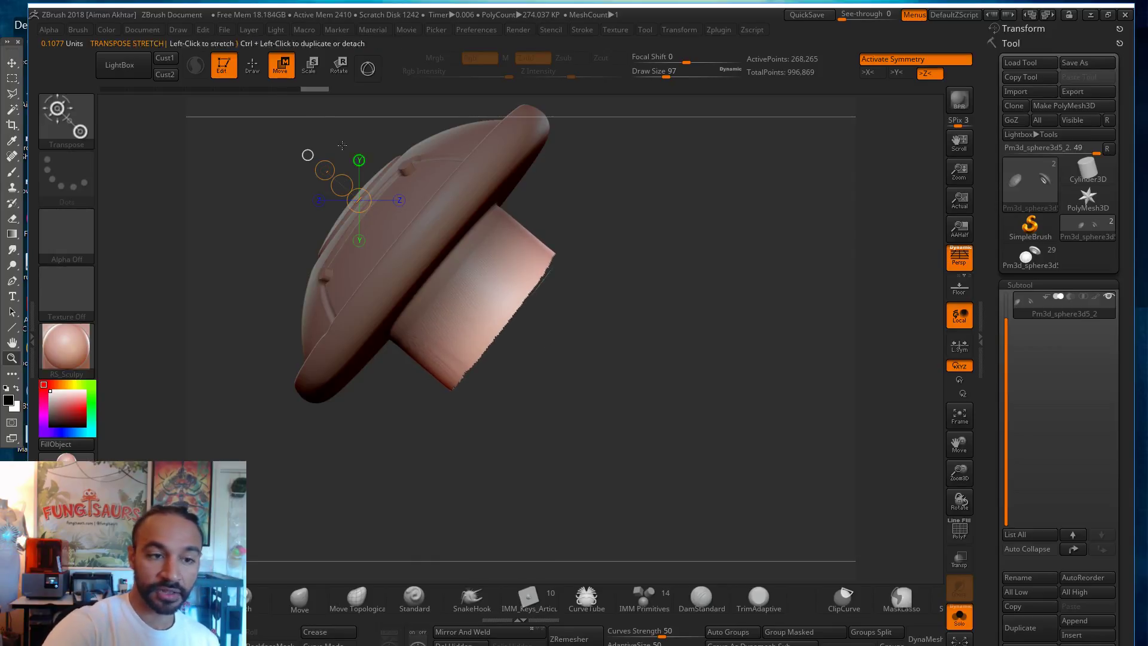
click(254, 69)
mouse_move(649, 308)
ctrl+mouse_down()
mouse_move(716, 402)
mouse_move(748, 398)
ctrl+mouse_up()
ctrl+right_drag(748, 398, 735, 335)
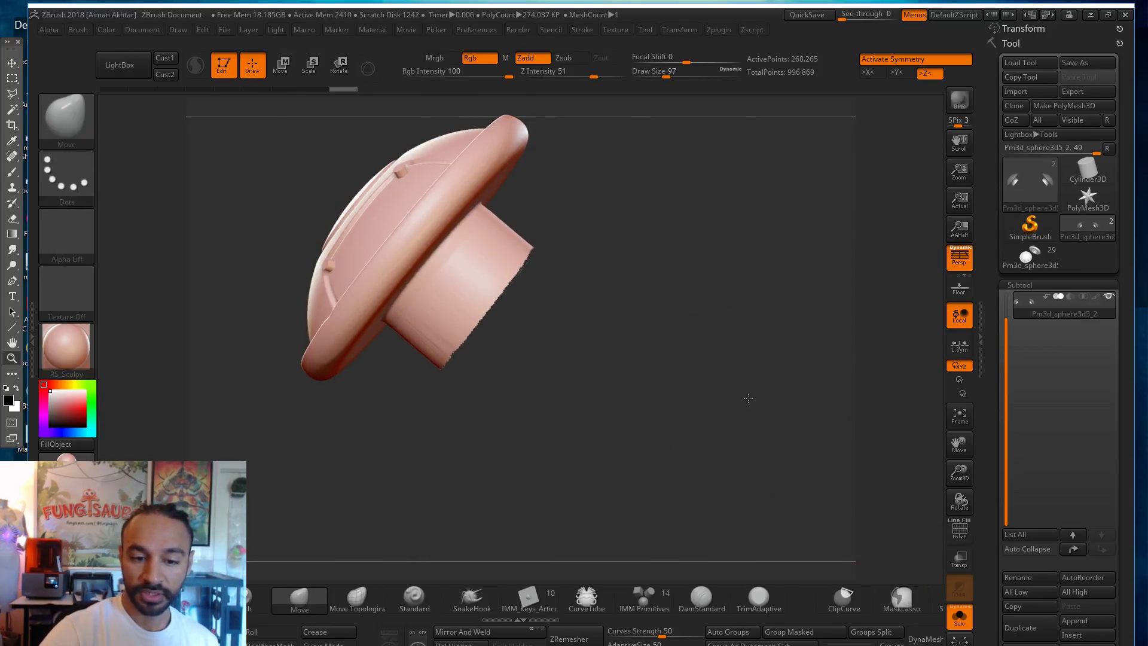
Step: Show the sphere again, select it and smooth its surface below the caps with draw sizes 112 and 167
click(959, 622)
drag(297, 443, 322, 416)
alt+click(531, 252)
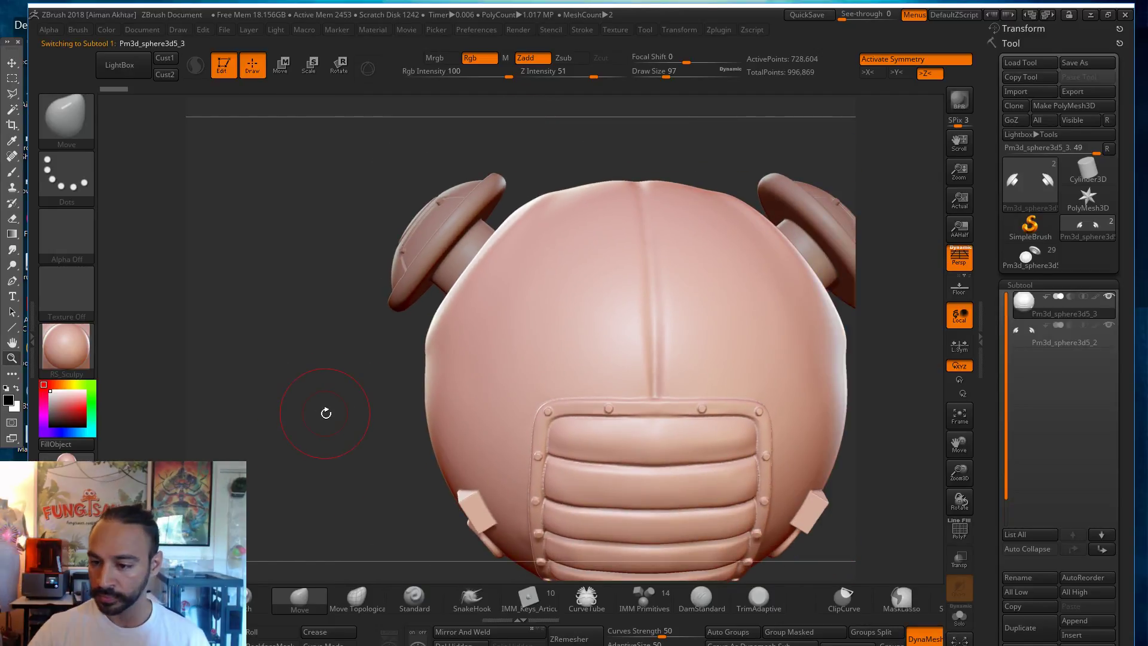
key(s)
drag(532, 231, 538, 210)
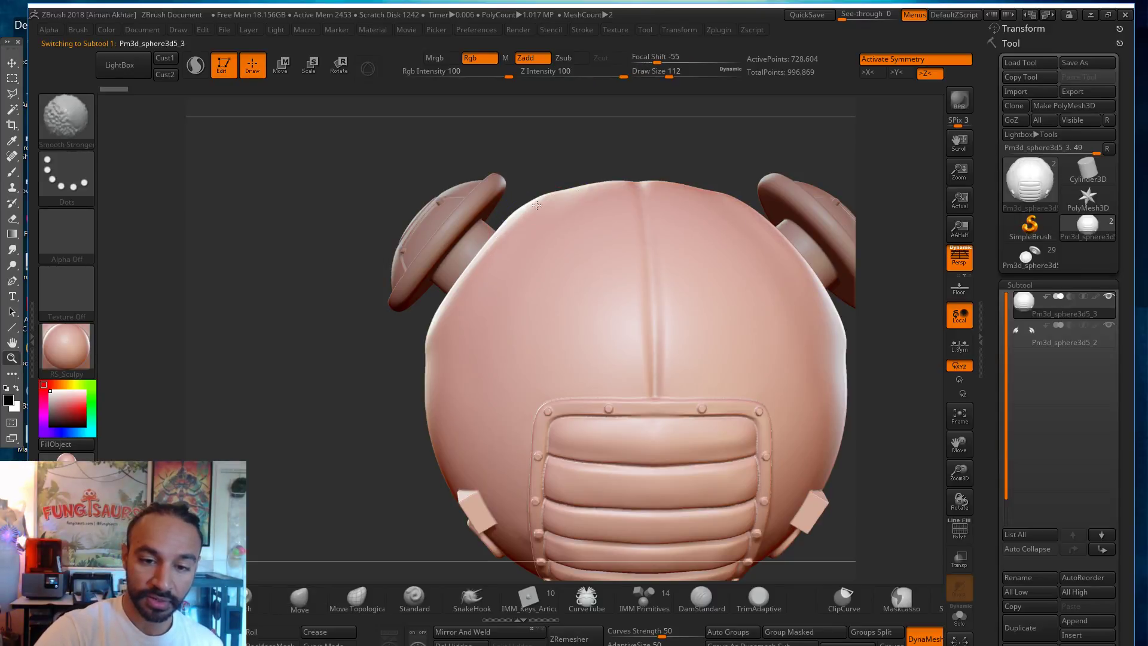
mouse_move(481, 262)
shift+mouse_down()
mouse_move(500, 239)
mouse_move(457, 289)
shift+mouse_up()
key(s)
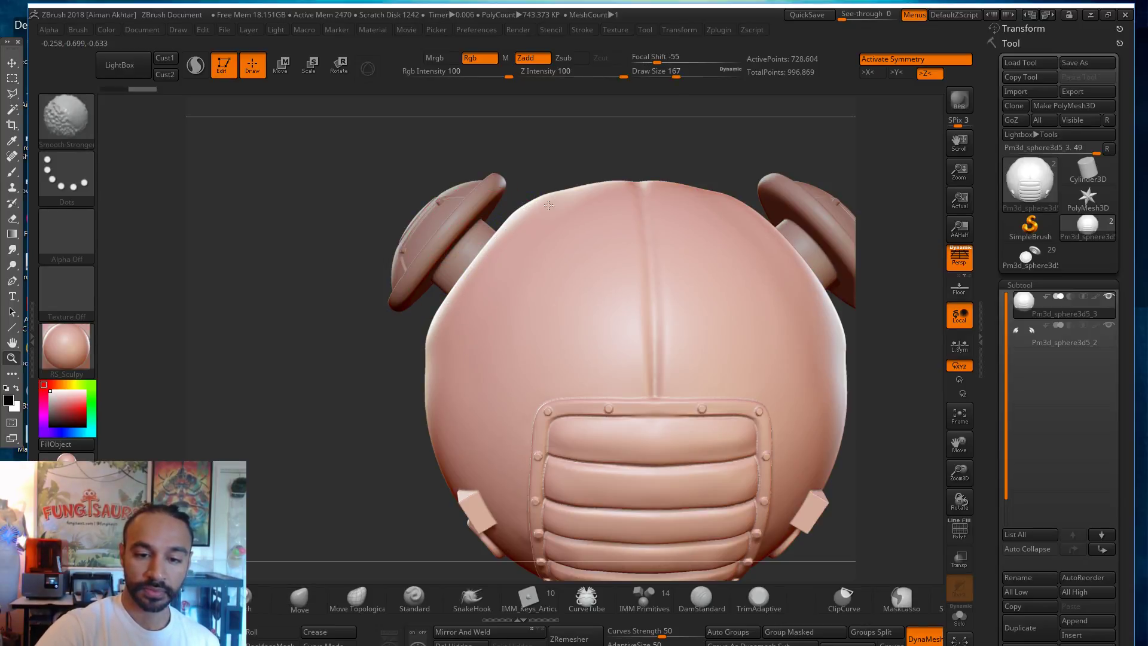
Step: Choose the hPolish brush and flatten the sphere surface around the cap stem, reducing the draw size to 140
key(b)
key(m)
key(v)
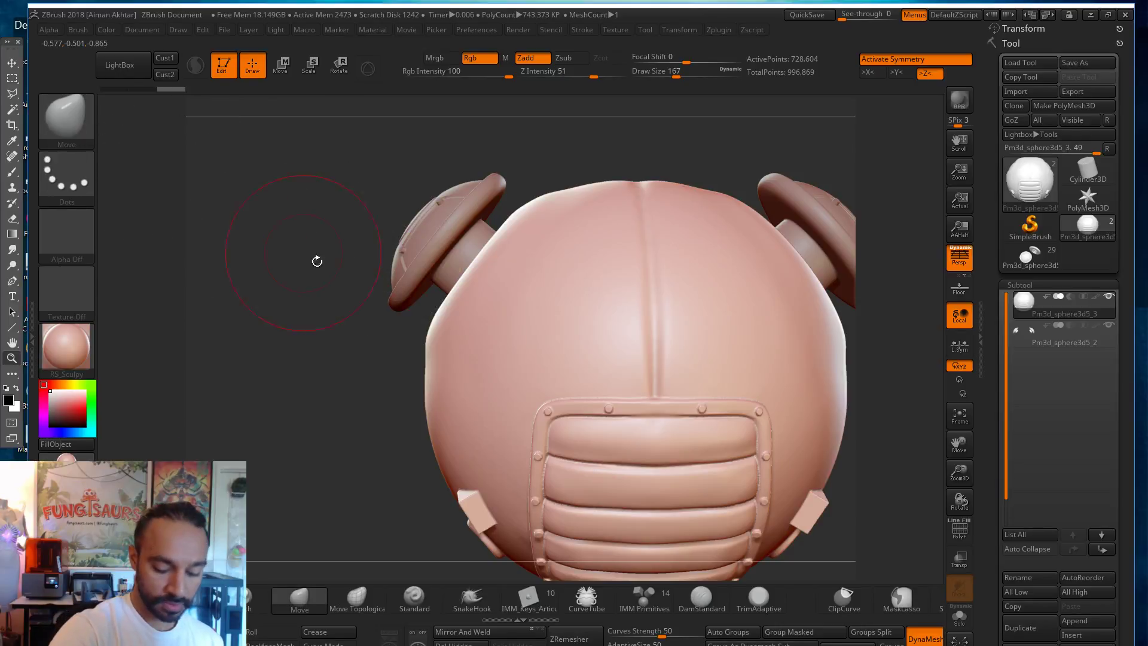
key(b)
key(h)
key(p)
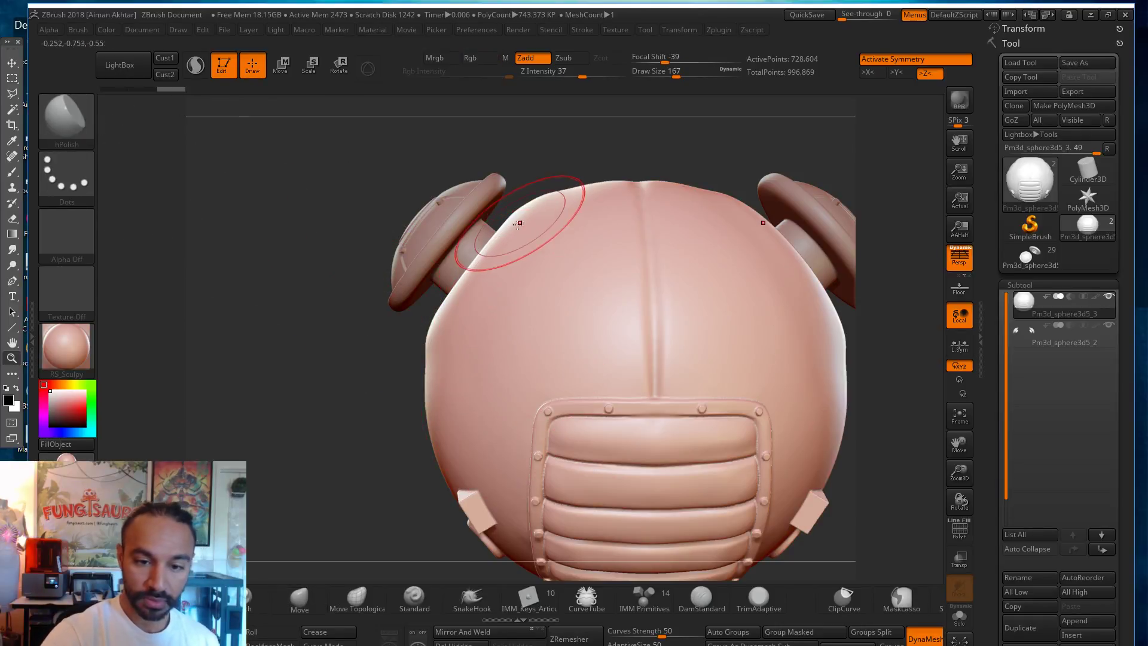
right_drag(525, 206, 604, 190)
drag(604, 191, 559, 206)
right_drag(321, 267, 549, 231)
drag(494, 261, 376, 245)
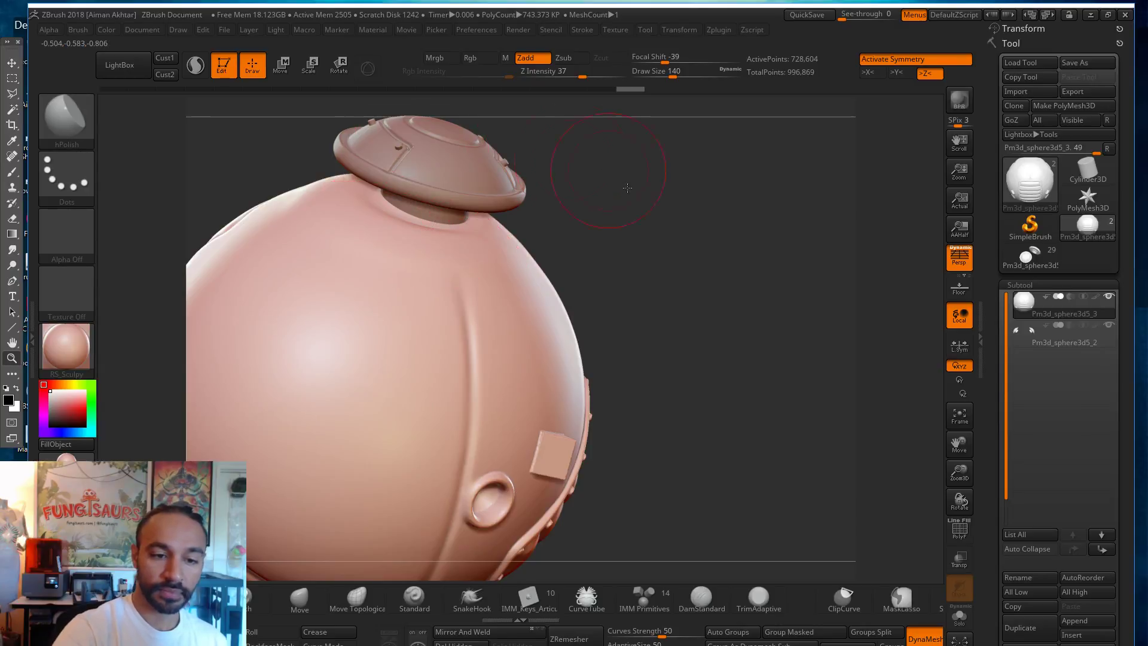
Step: Flatten more of the sphere surface below the cap and along the base of its stem with hPolish
right_drag(623, 179, 670, 161)
drag(337, 238, 334, 248)
drag(388, 279, 350, 256)
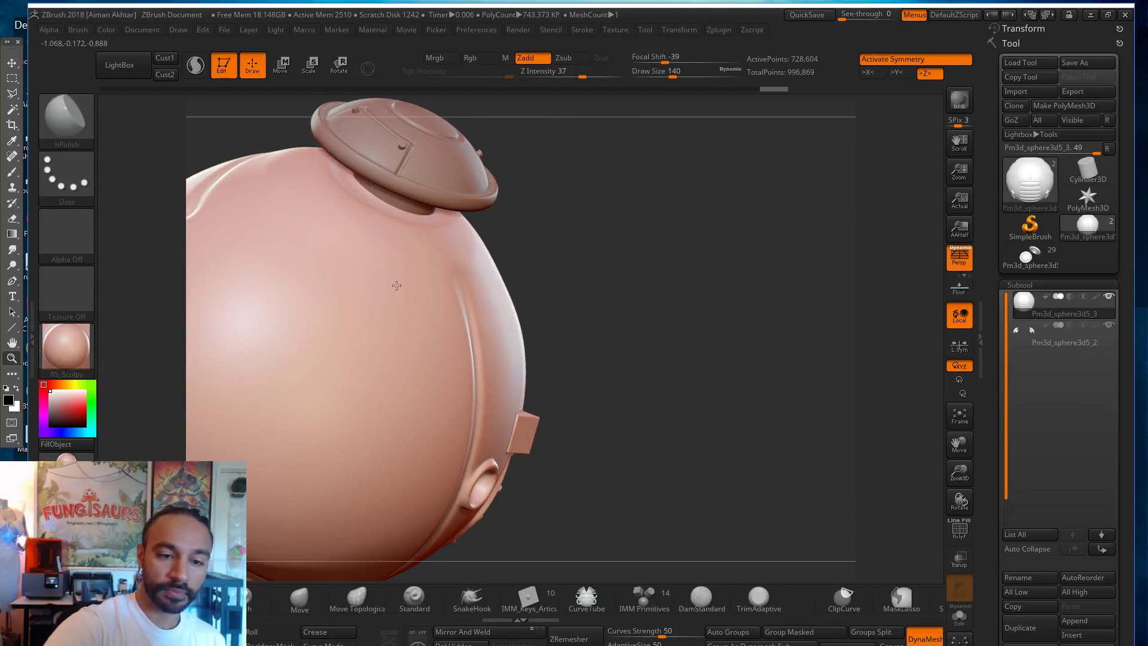
drag(553, 245, 610, 200)
alt+drag(625, 259, 687, 280)
mouse_move(687, 280)
right_down()
mouse_move(623, 274)
mouse_move(522, 292)
right_up()
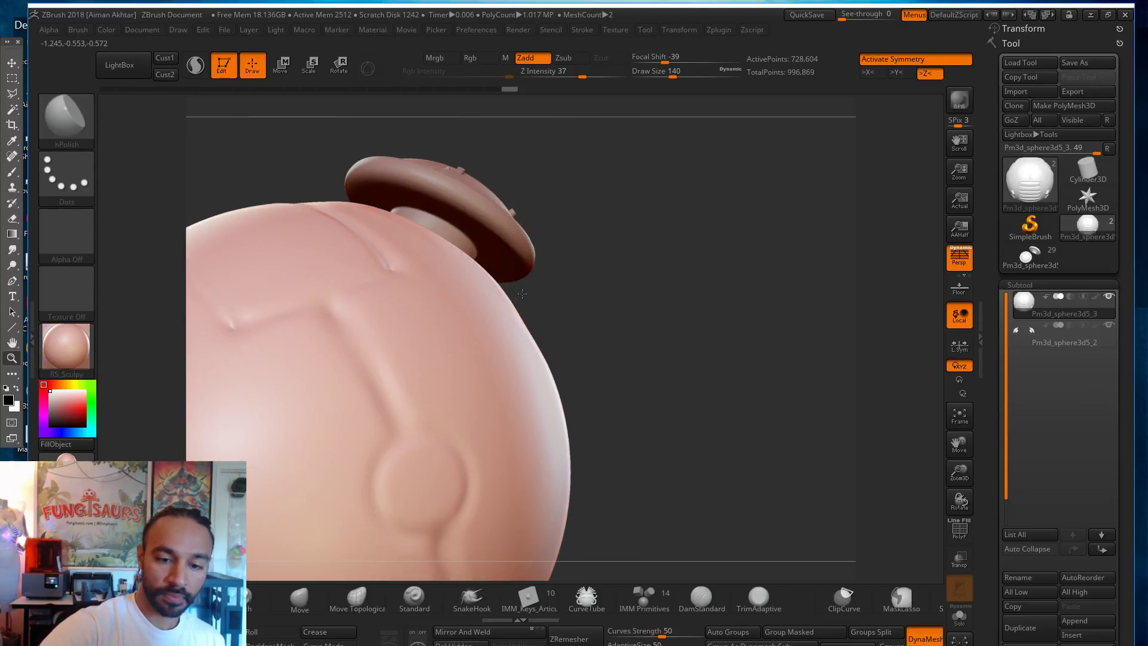
drag(572, 286, 529, 308)
drag(456, 234, 546, 309)
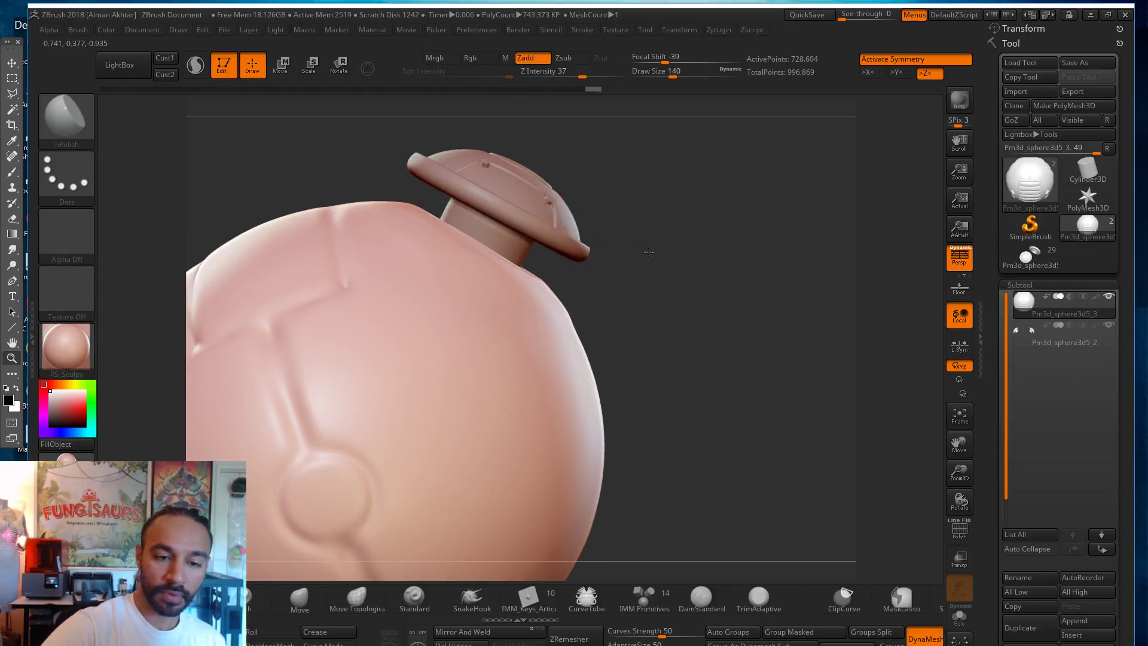
Step: Polish the remaining raised area around the front side of the cap stem and blend it into the sphere
drag(638, 231, 669, 280)
mouse_move(431, 224)
mouse_down()
mouse_move(392, 233)
mouse_move(341, 153)
mouse_move(389, 198)
mouse_up()
alt+drag(560, 242, 646, 328)
drag(462, 256, 521, 320)
drag(412, 230, 473, 266)
shift+drag(705, 308, 637, 263)
drag(469, 263, 553, 379)
alt+drag(692, 297, 747, 234)
mouse_move(584, 299)
shift+mouse_down()
mouse_move(619, 344)
mouse_move(523, 207)
mouse_move(577, 317)
shift+mouse_up()
mouse_move(761, 374)
alt+mouse_down()
mouse_move(698, 380)
mouse_move(746, 295)
mouse_move(656, 324)
mouse_move(684, 273)
mouse_move(677, 390)
mouse_move(706, 383)
mouse_move(787, 408)
mouse_move(756, 351)
alt+mouse_up()
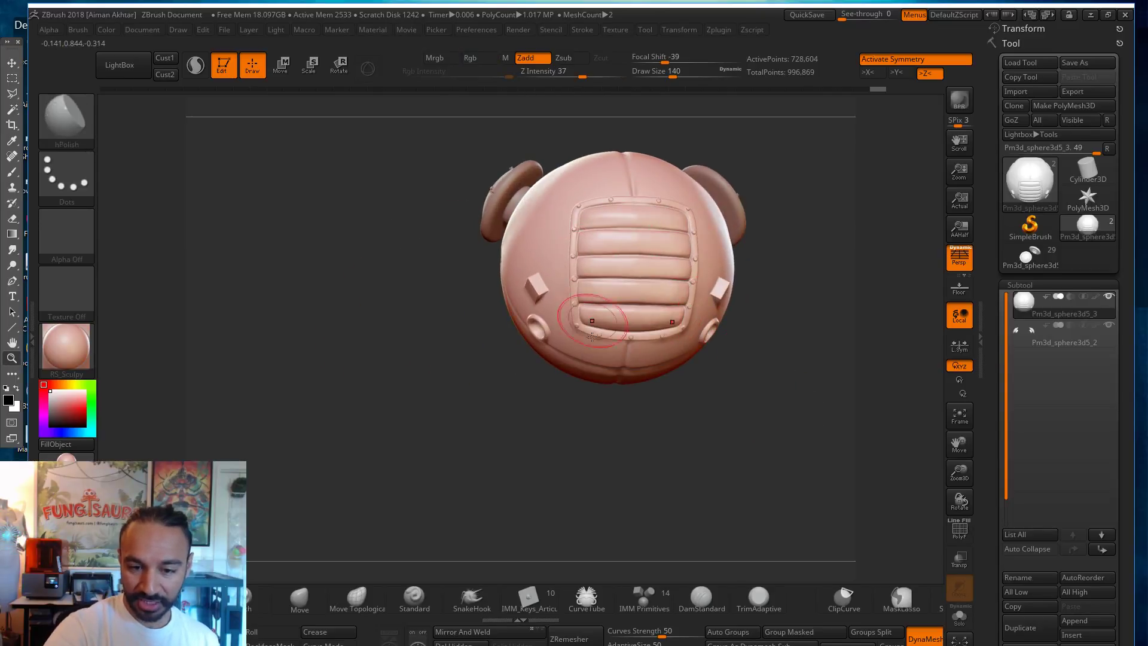
Step: Set the draw size to 104, append a Sphere3D subtool and make it the active subtool
drag(543, 367, 732, 412)
alt+drag(754, 274, 723, 305)
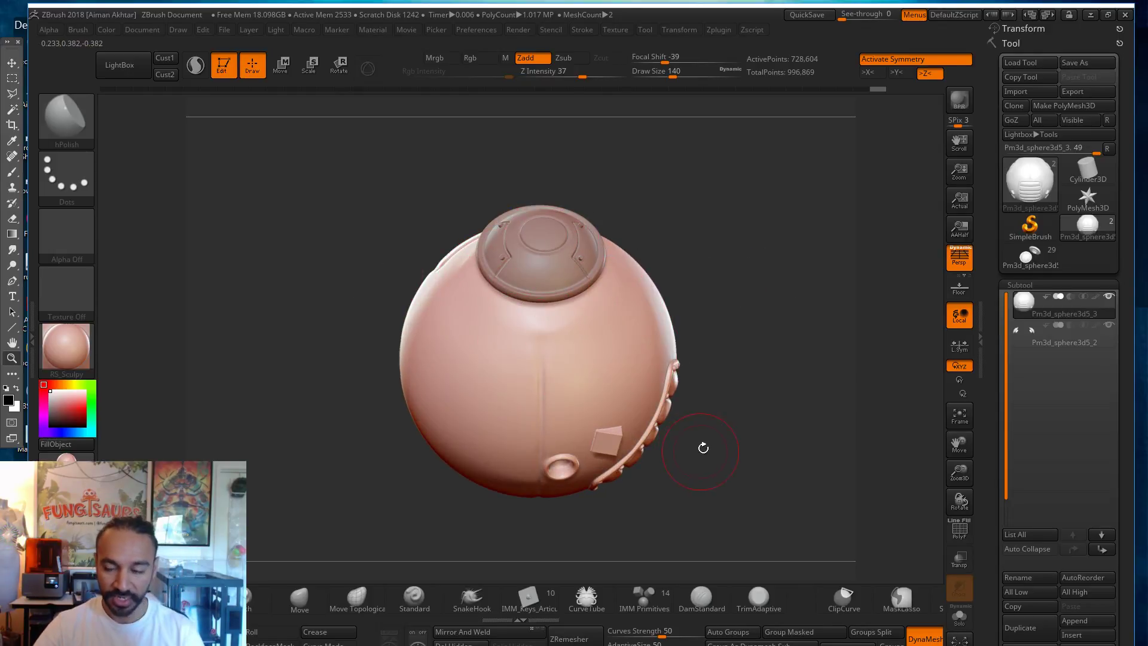
drag(805, 446, 751, 477)
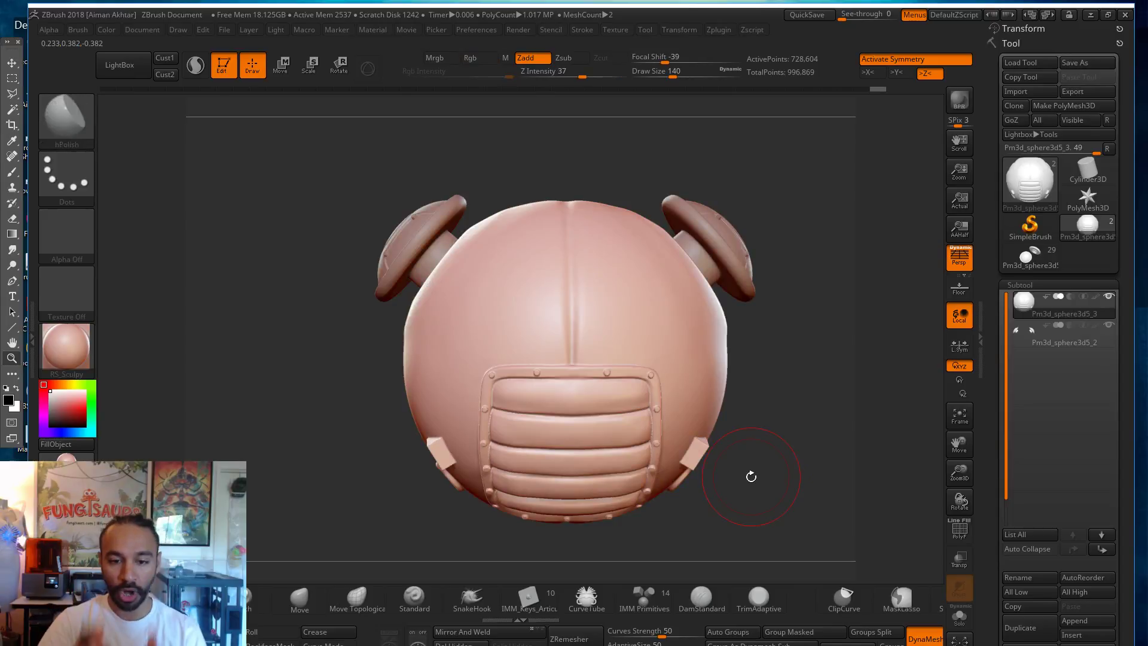
key(s)
drag(661, 356, 656, 358)
alt+drag(811, 445, 810, 444)
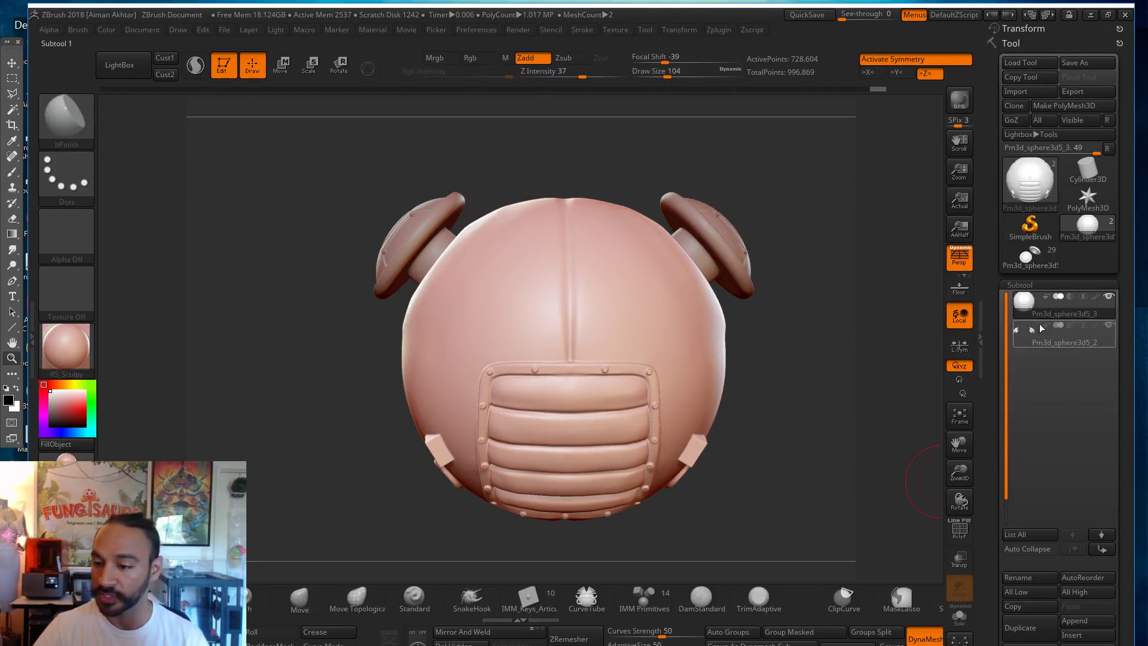
click(1097, 640)
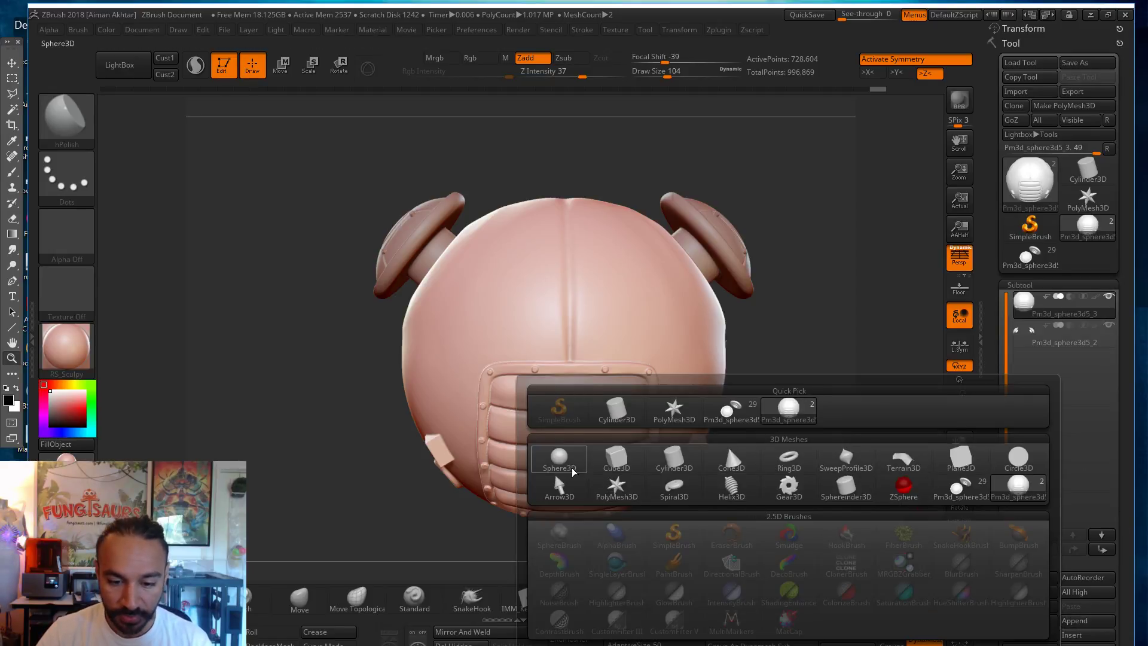
click(572, 467)
alt+click(694, 331)
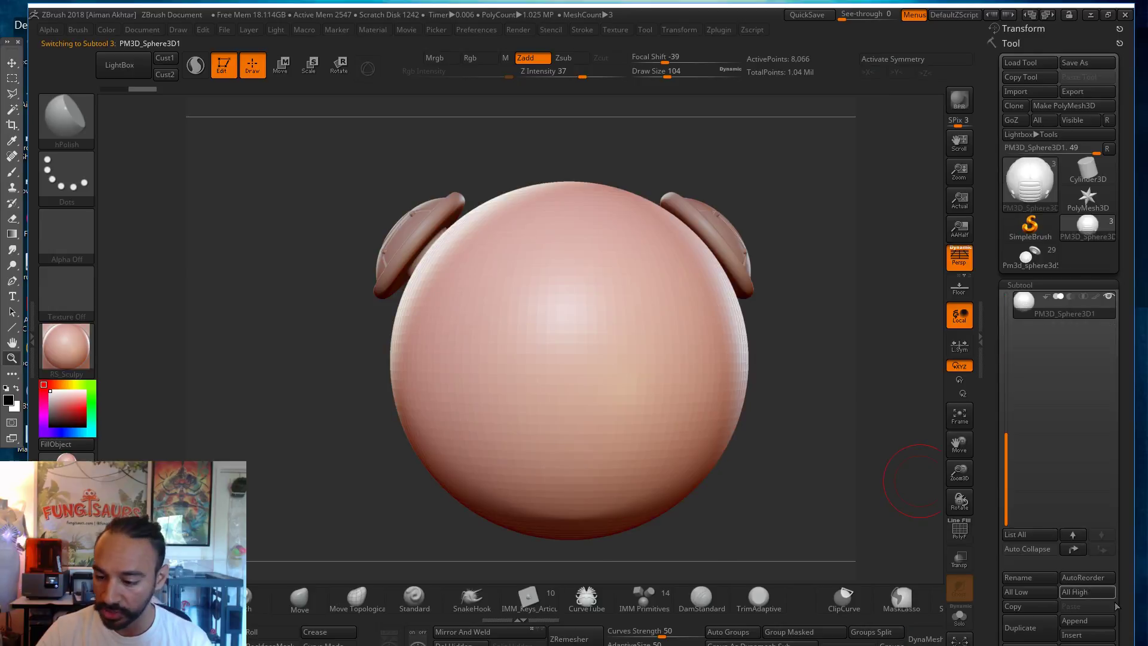
Step: Resize the appended sphere with the Size deformation to approximate the diameter of the backpack sphere
drag(1112, 598, 1117, 455)
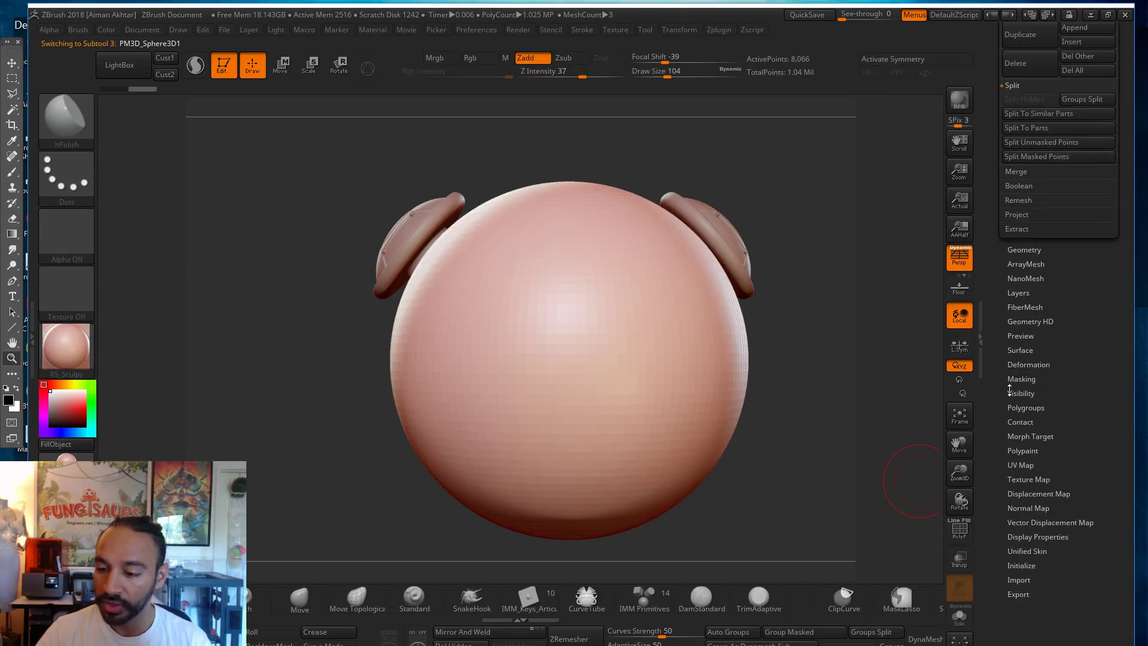
click(1024, 365)
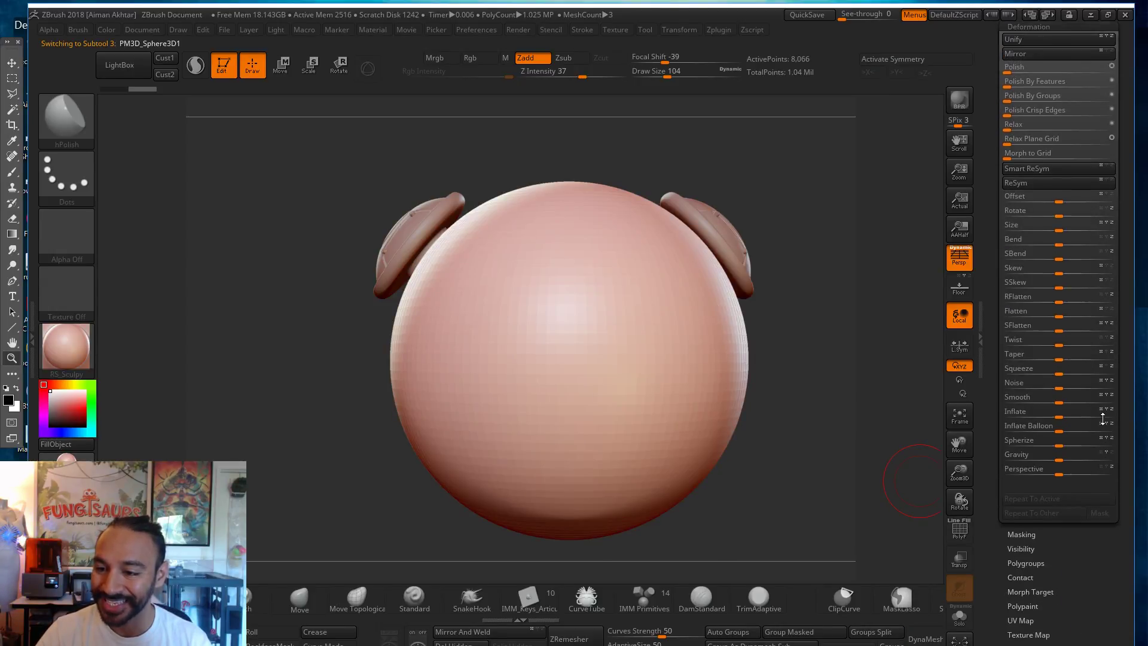
drag(1059, 235, 1051, 235)
key(ctrl+z)
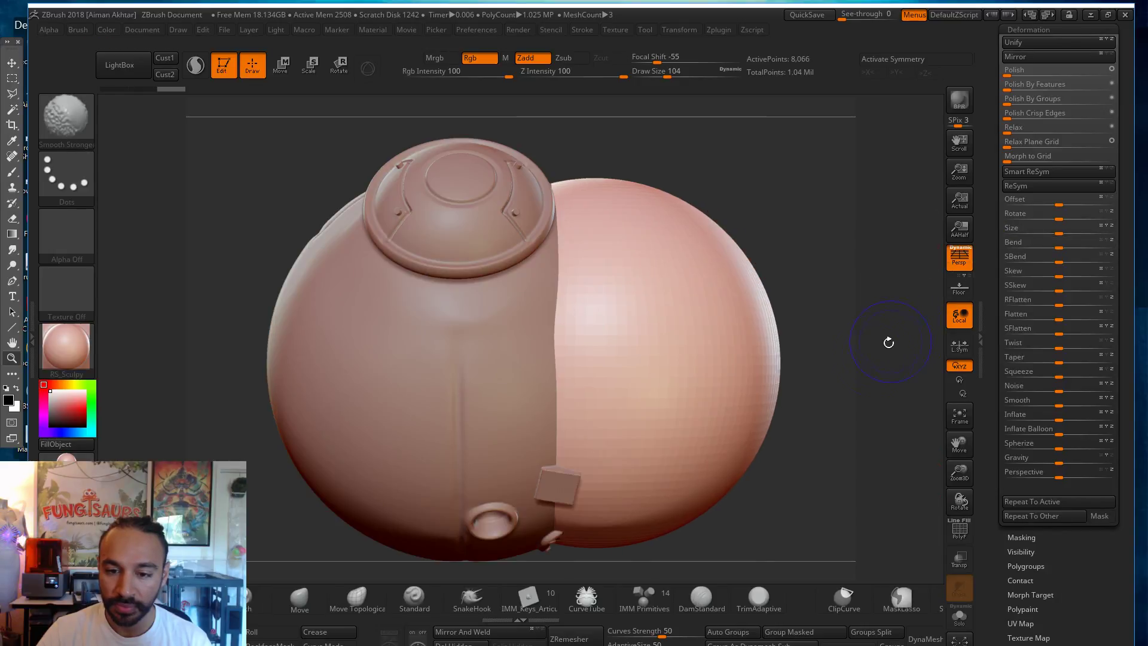
key(ctrl+z)
key(ctrl+z)
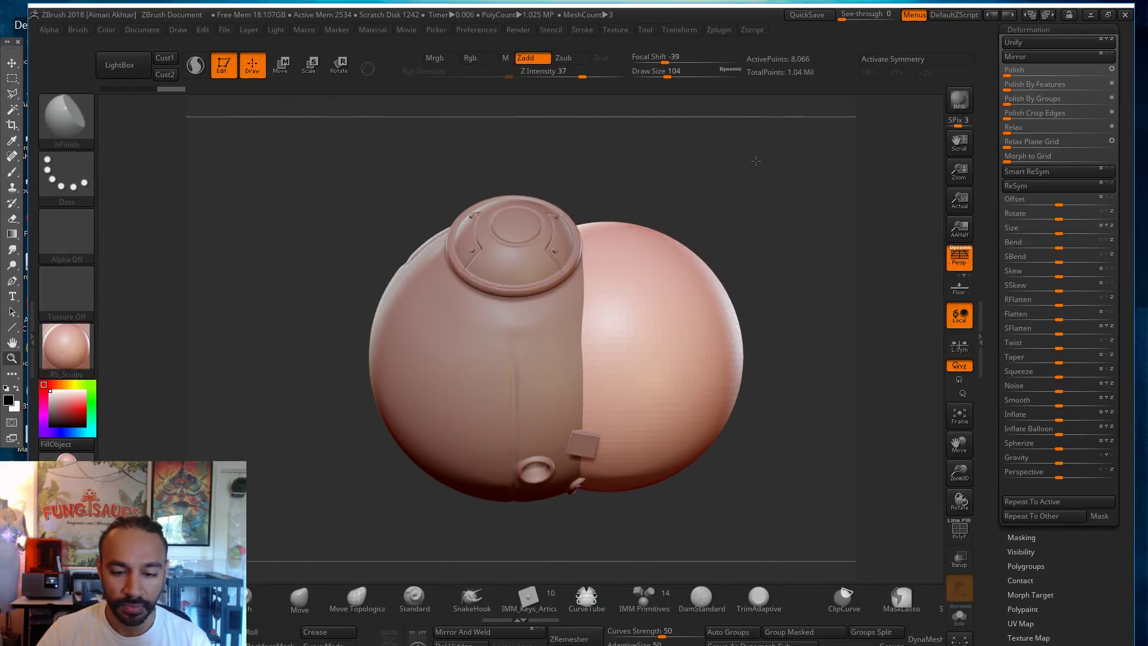
drag(1061, 231, 1066, 231)
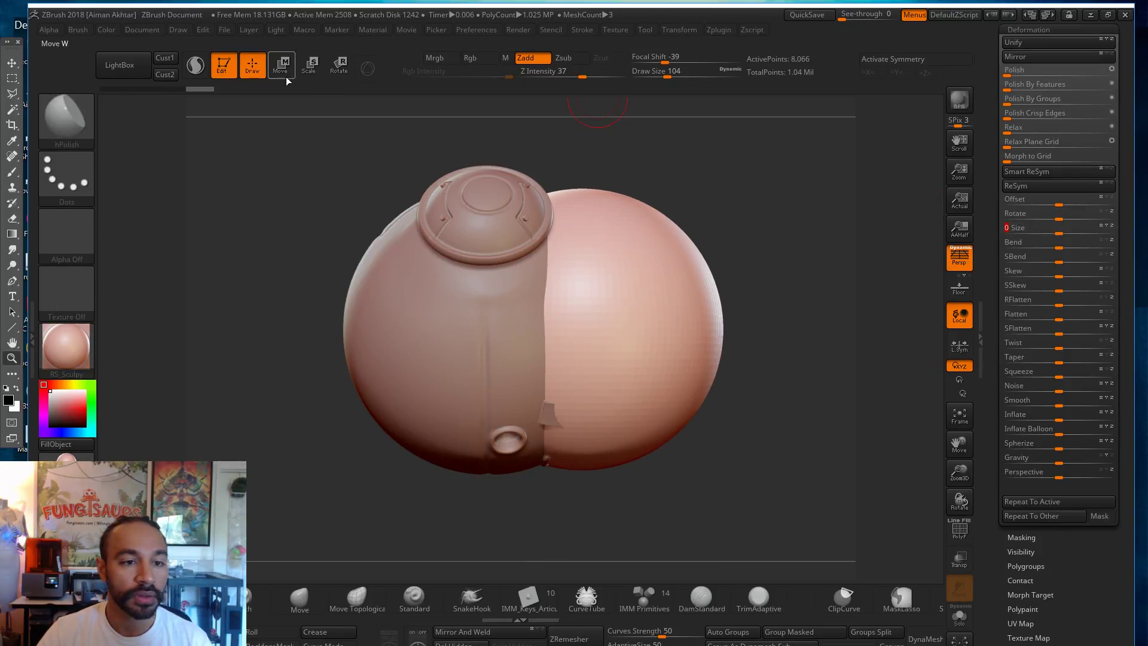
Step: Move the new sphere onto the backpack sphere with Transpose lines along X and Z, fine-tuning its size to match
key(w)
drag(728, 324, 622, 327)
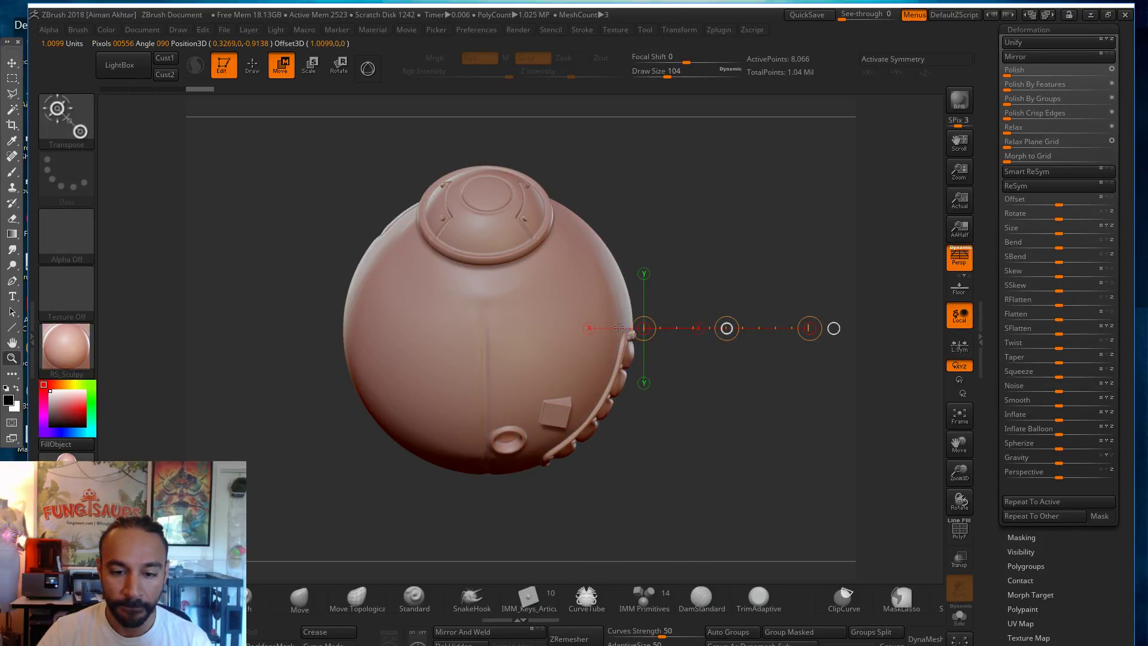
drag(1059, 231, 1065, 232)
shift+drag(479, 336, 696, 337)
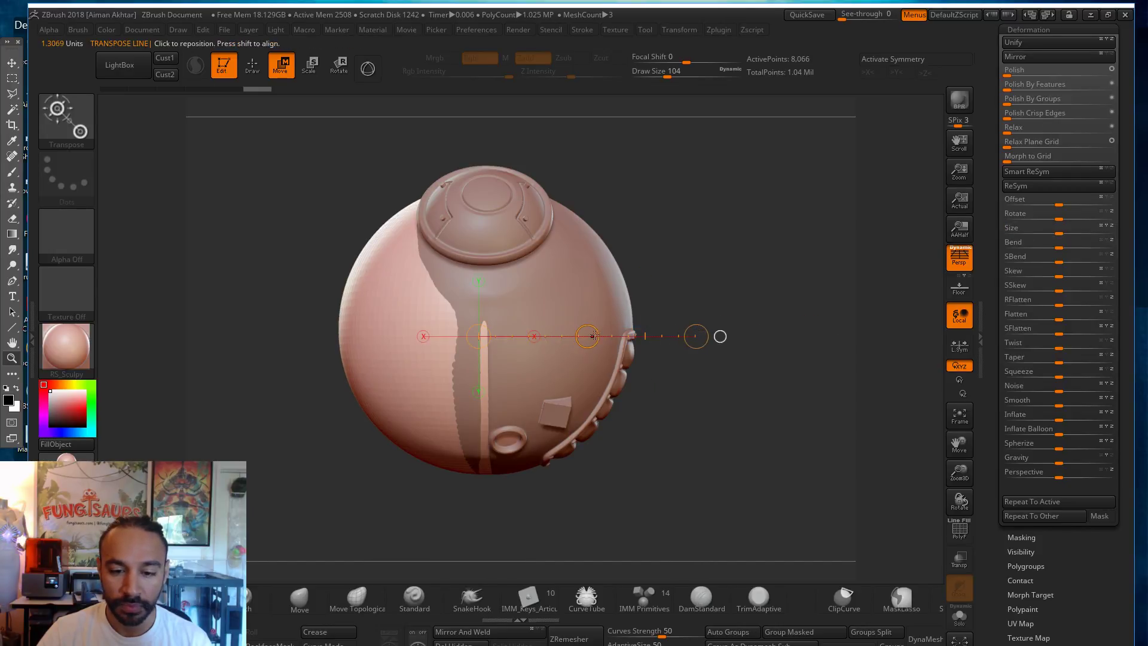
drag(588, 335, 589, 336)
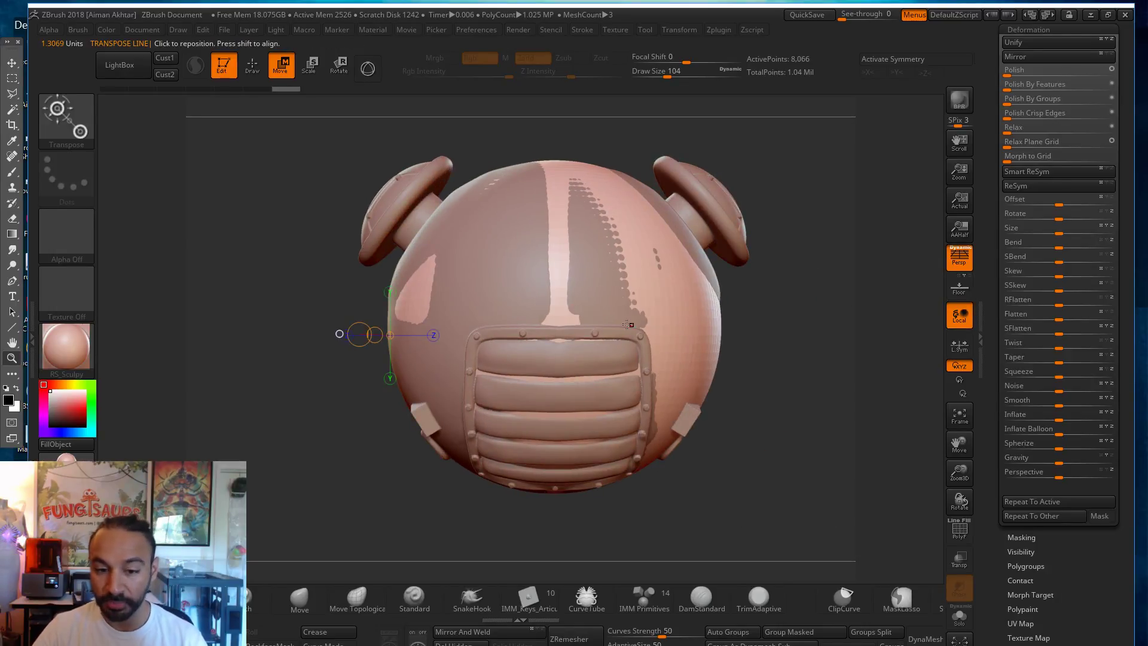
drag(550, 325, 693, 327)
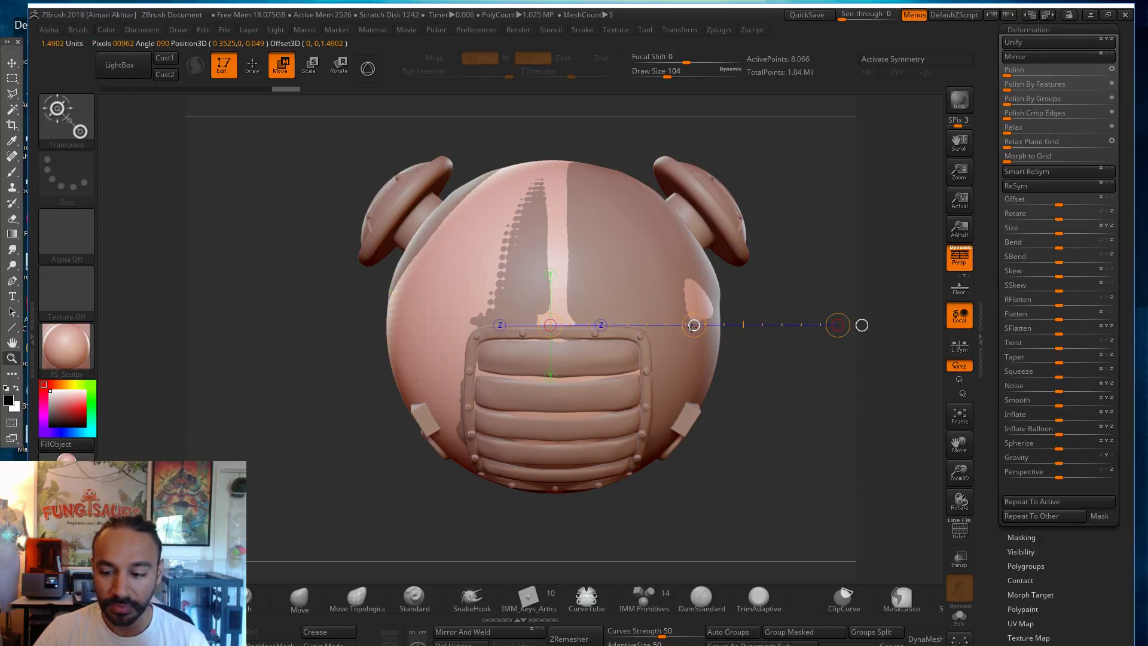
Step: Apply Mirror And Weld to the new sphere across the Z axis instead of X, undoing the first attempt
click(1077, 553)
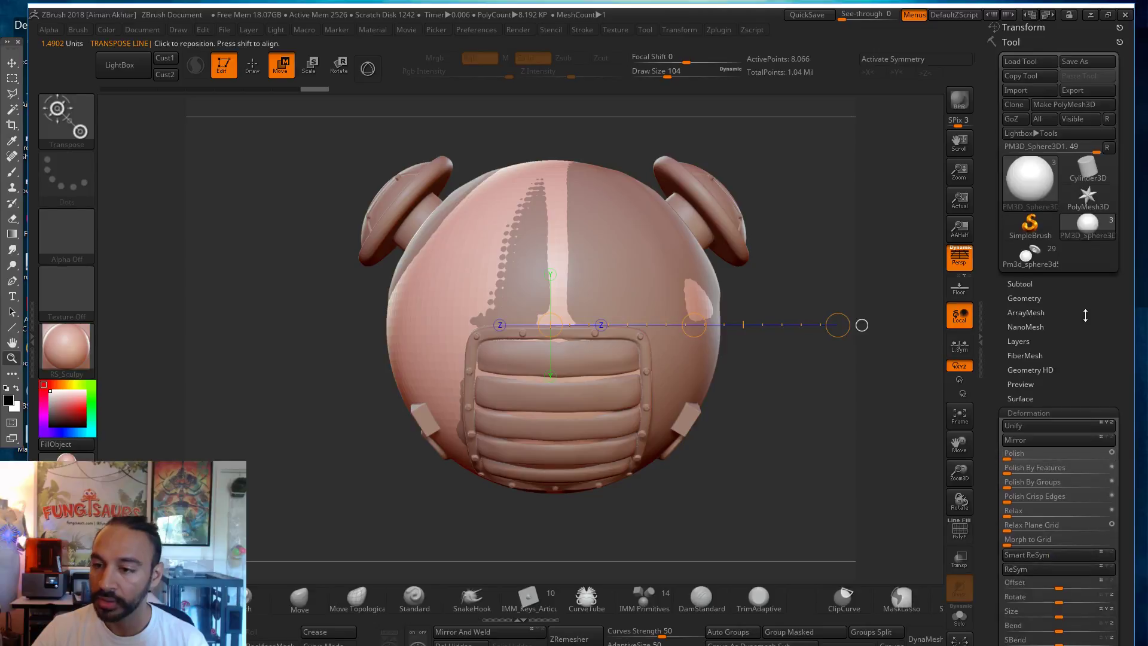
click(1037, 302)
drag(1117, 584, 1110, 502)
click(1033, 485)
drag(1121, 439, 1122, 398)
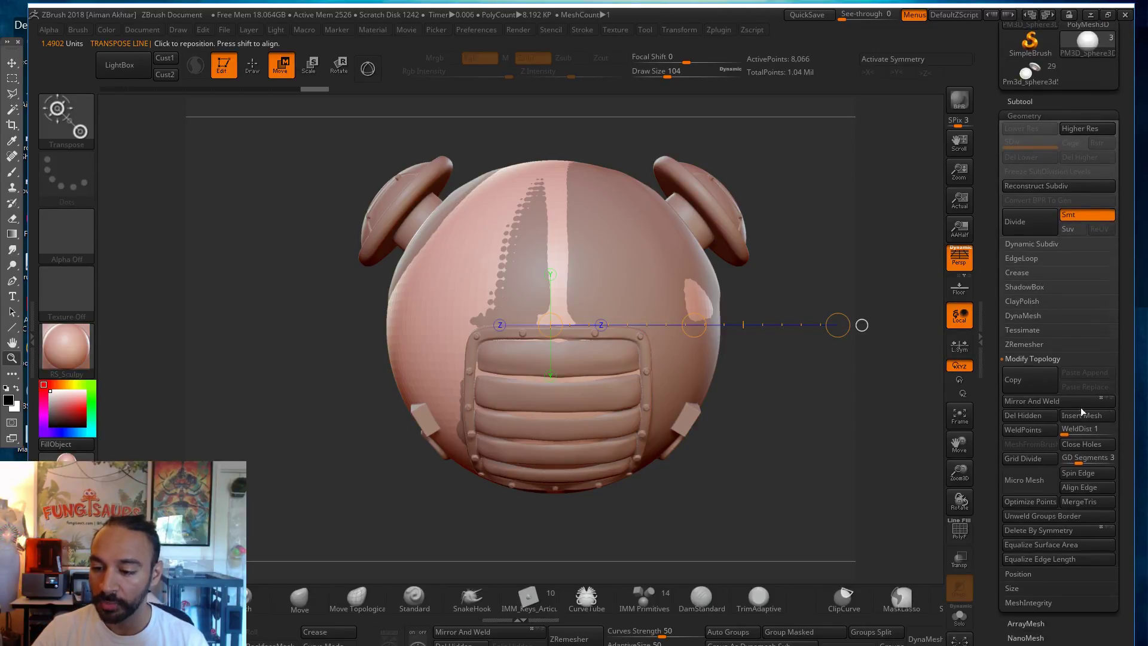
click(1035, 400)
key(ctrl+z)
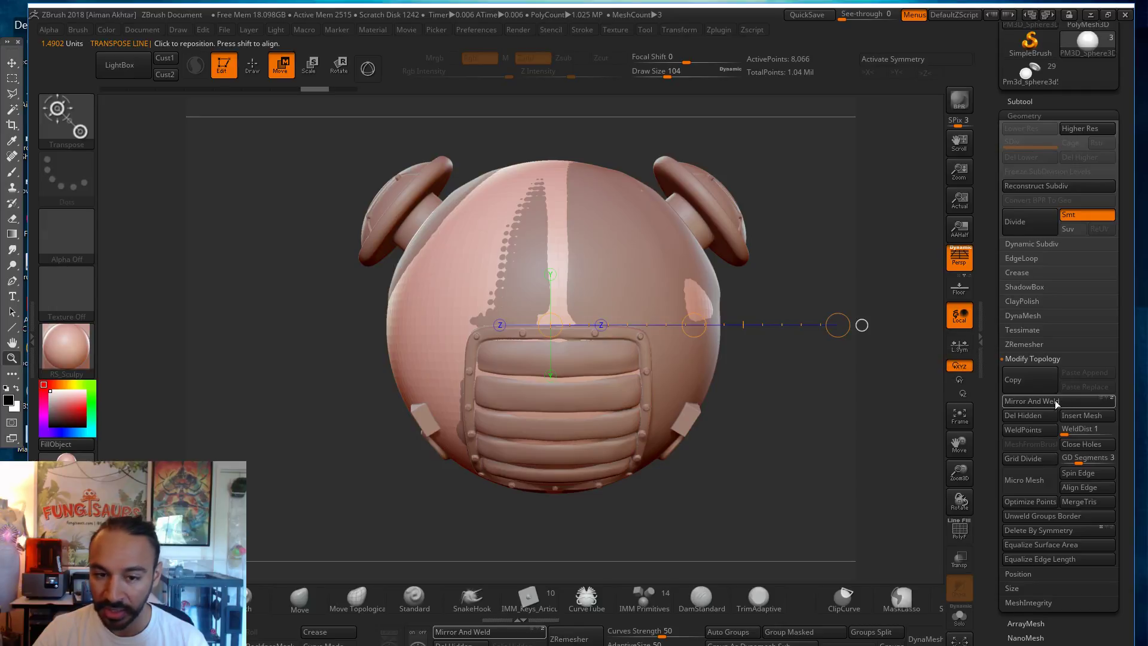
click(1100, 400)
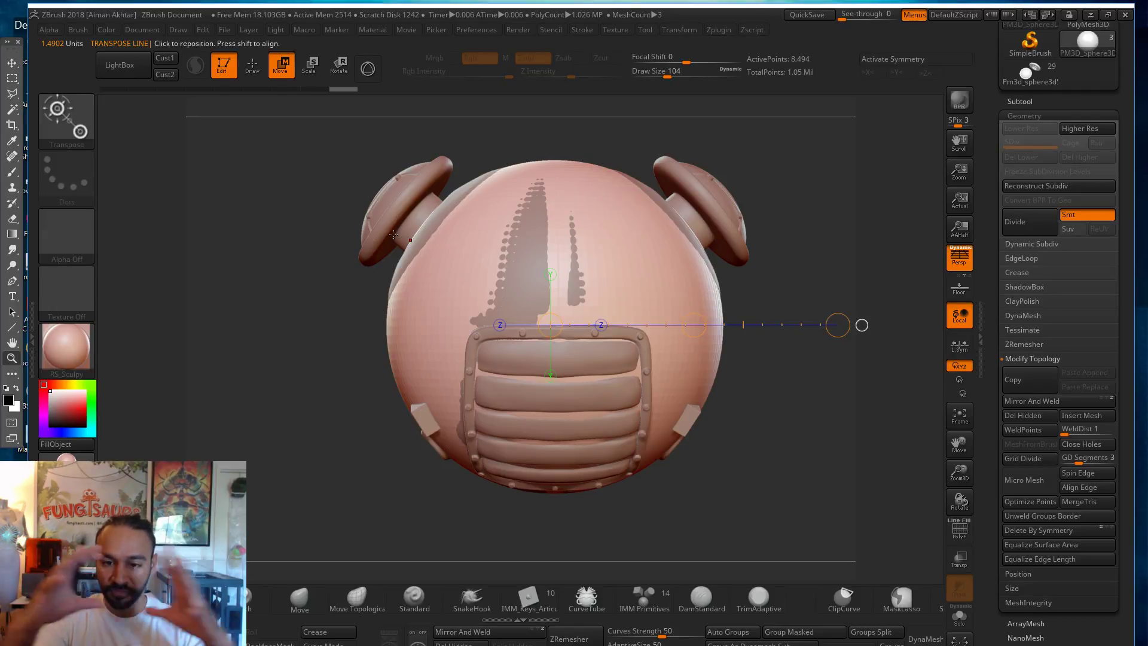
Step: Return to Draw mode, divide the new sphere to subdivision level 3 and delete its lower levels
click(254, 66)
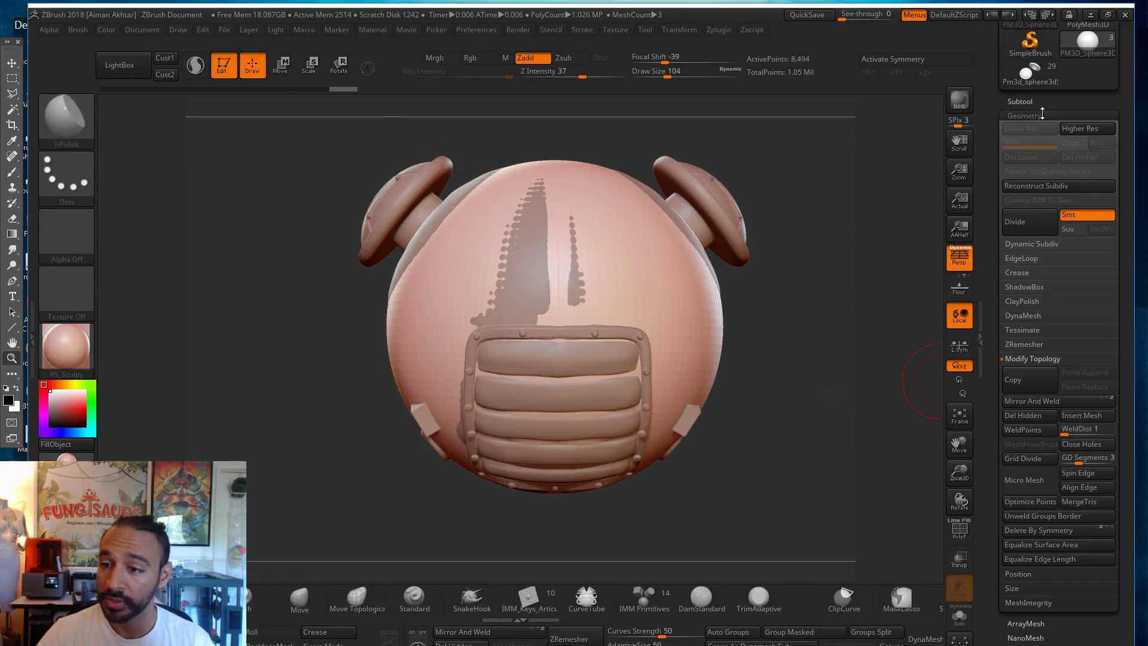
click(1028, 227)
click(1028, 228)
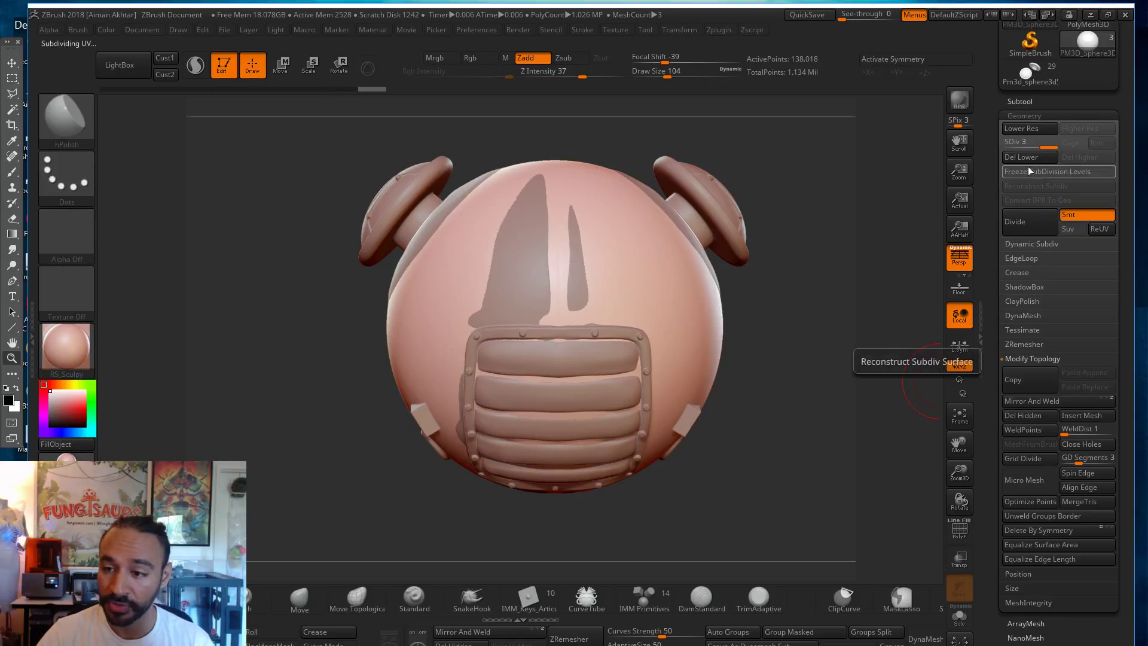
click(1031, 159)
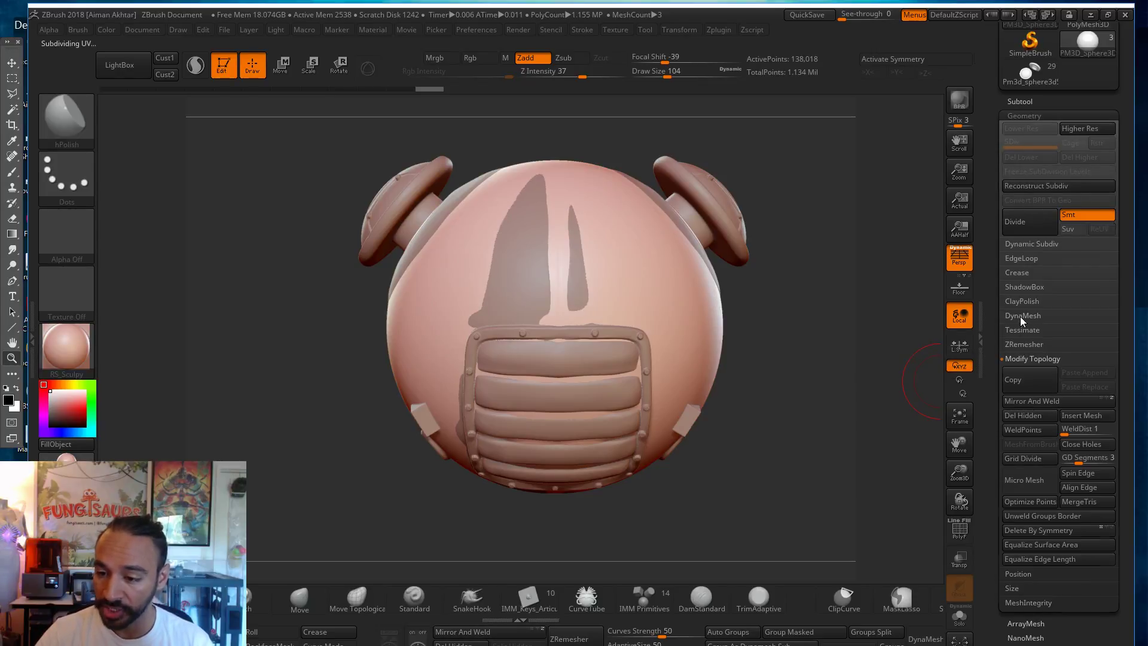
Step: Convert the new sphere to DynaMesh at resolution 128 and divide it to subdivision level 4
click(1021, 316)
click(1026, 339)
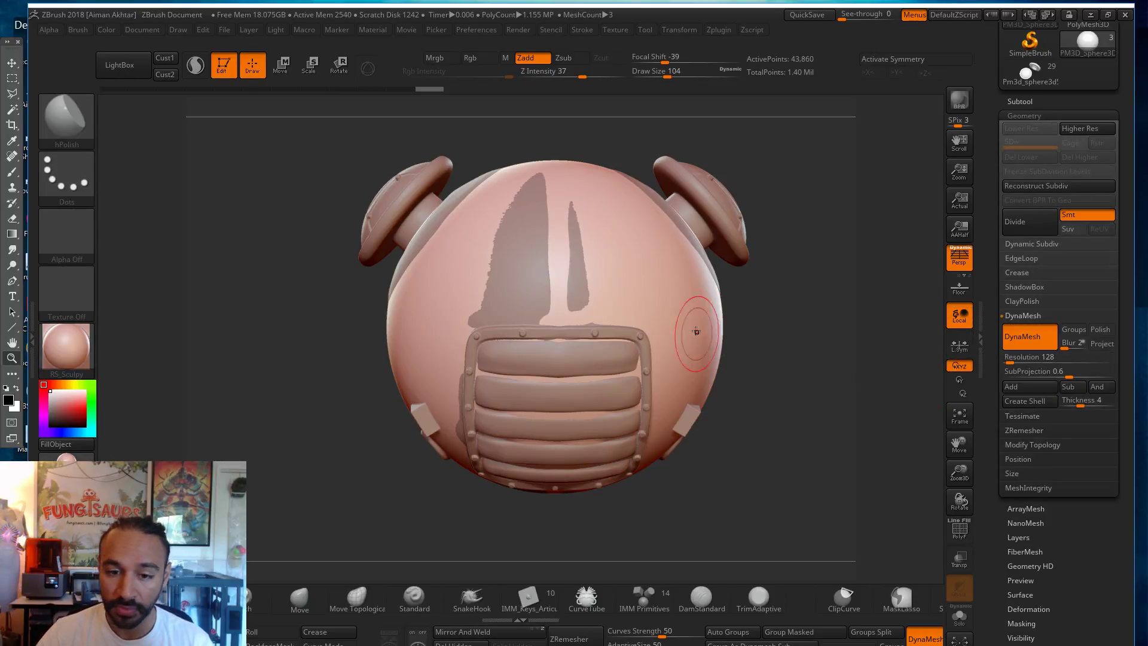
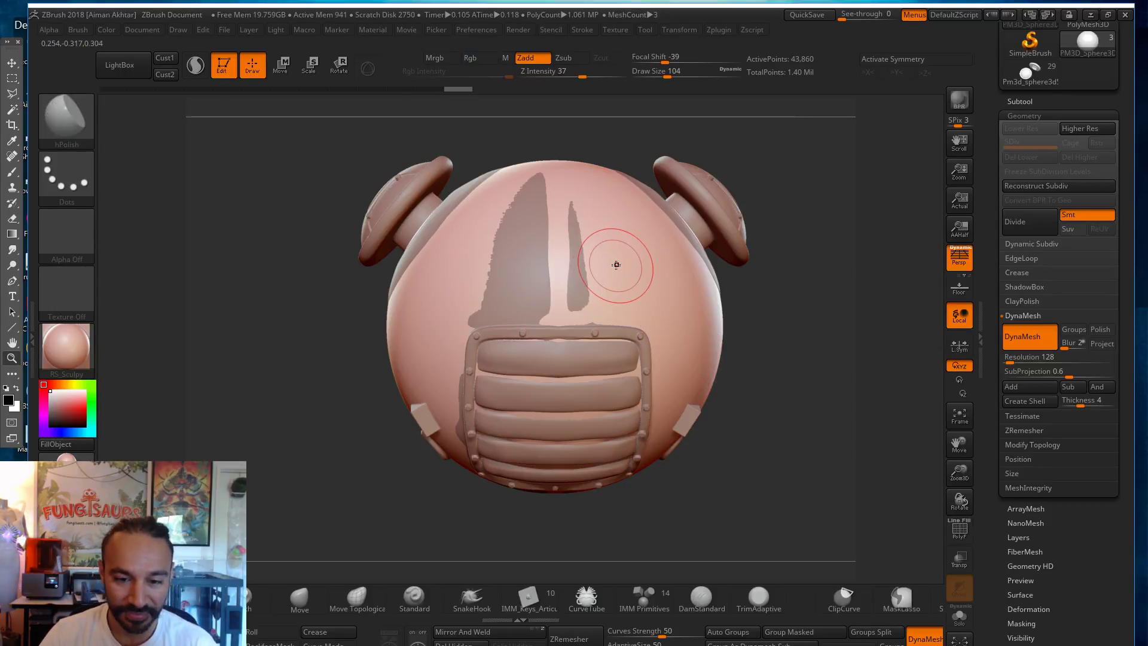
click(68, 124)
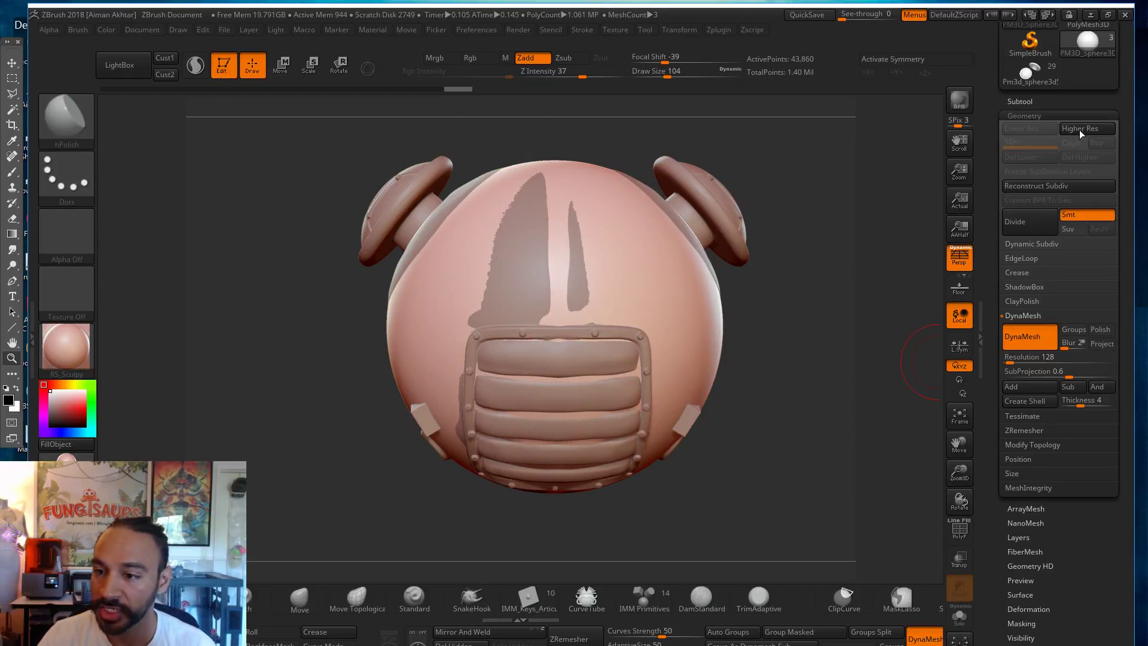
double_click(1017, 224)
click(1020, 224)
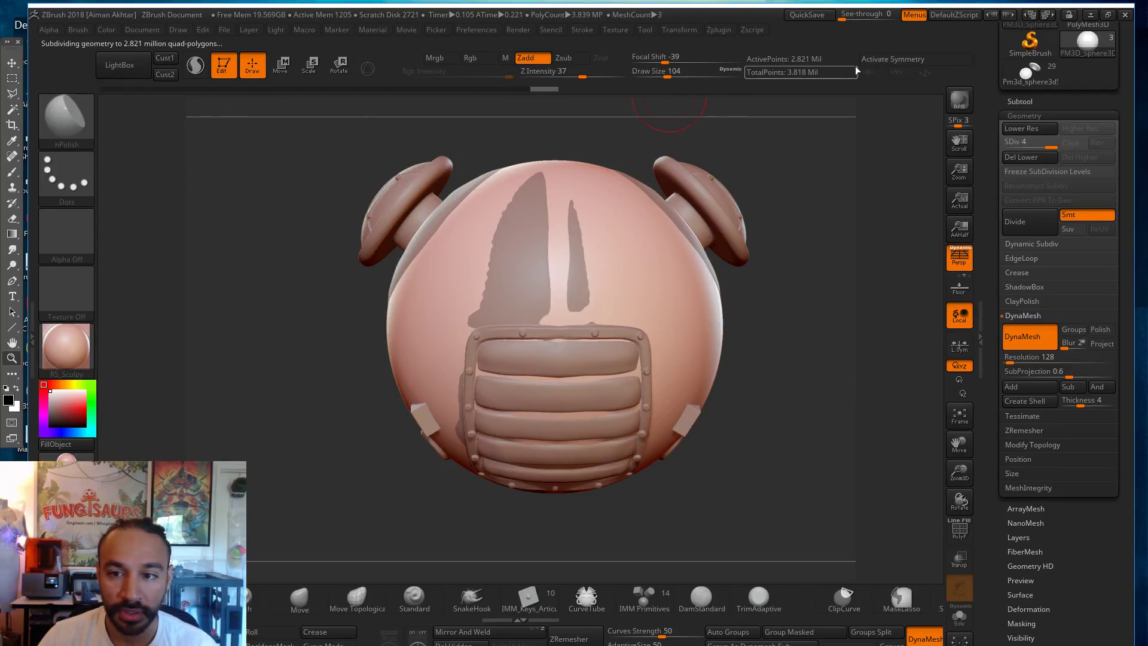
Step: Choose the Chisel brush with BrushTip 1 and isolate the new sphere in Solo mode
click(66, 132)
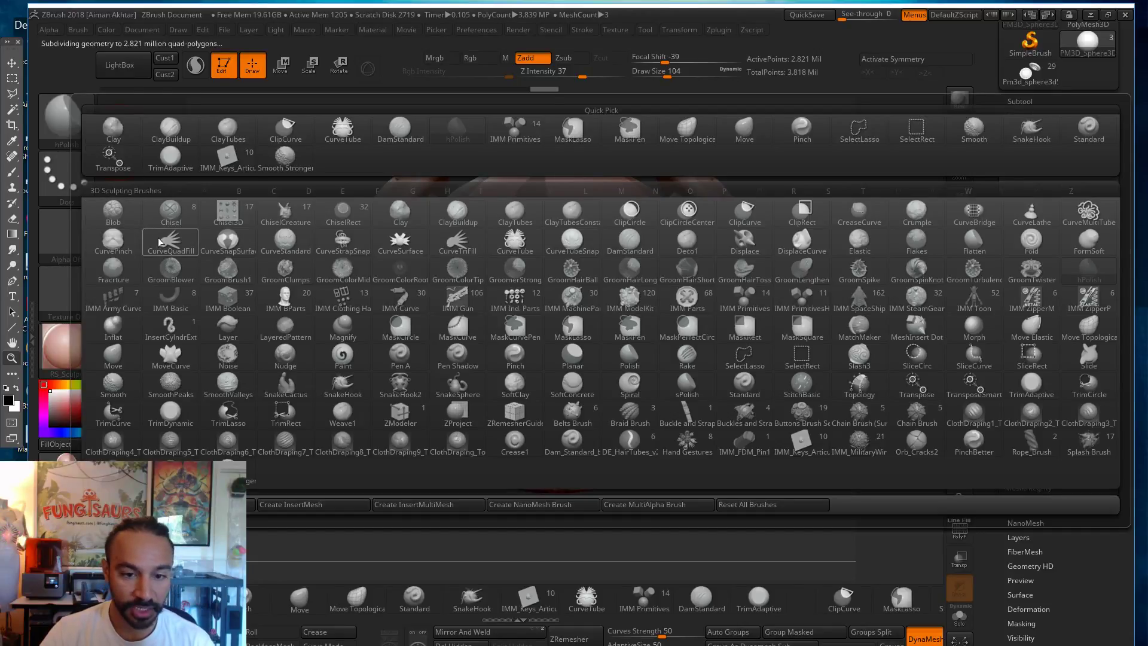
mouse_move(228, 264)
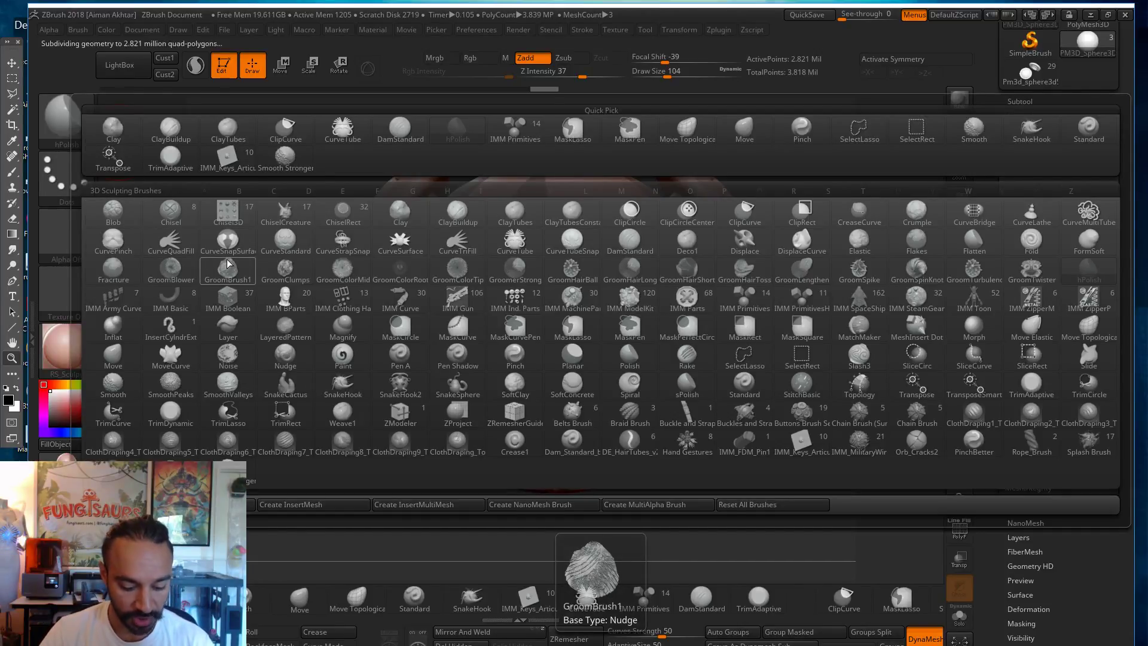
key(c)
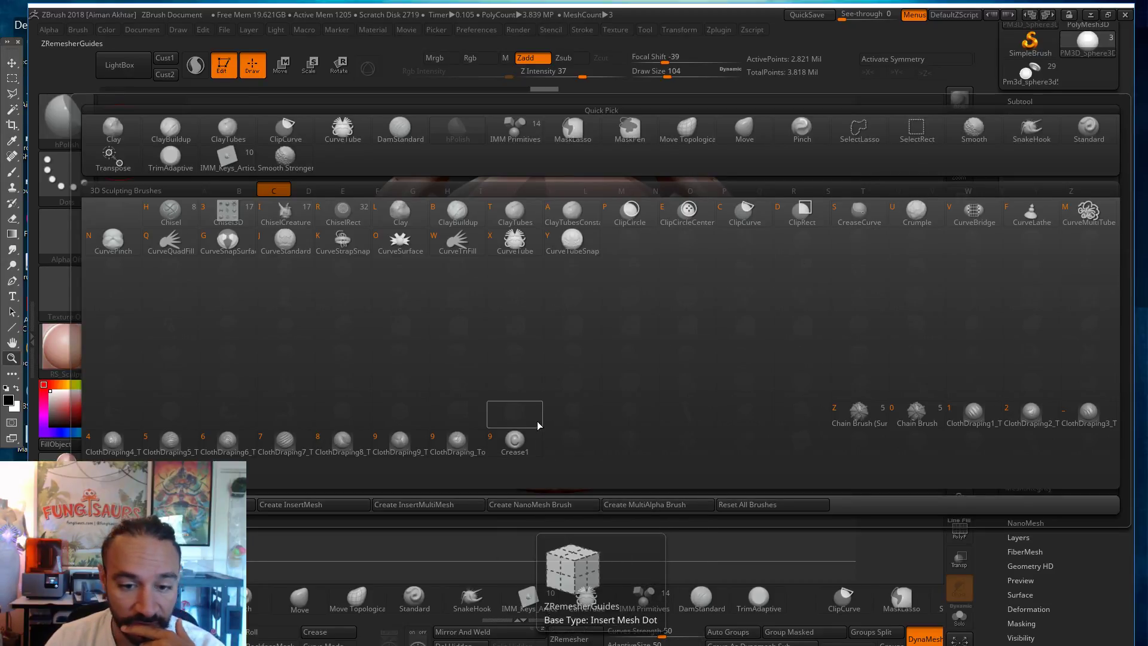
click(516, 450)
click(58, 113)
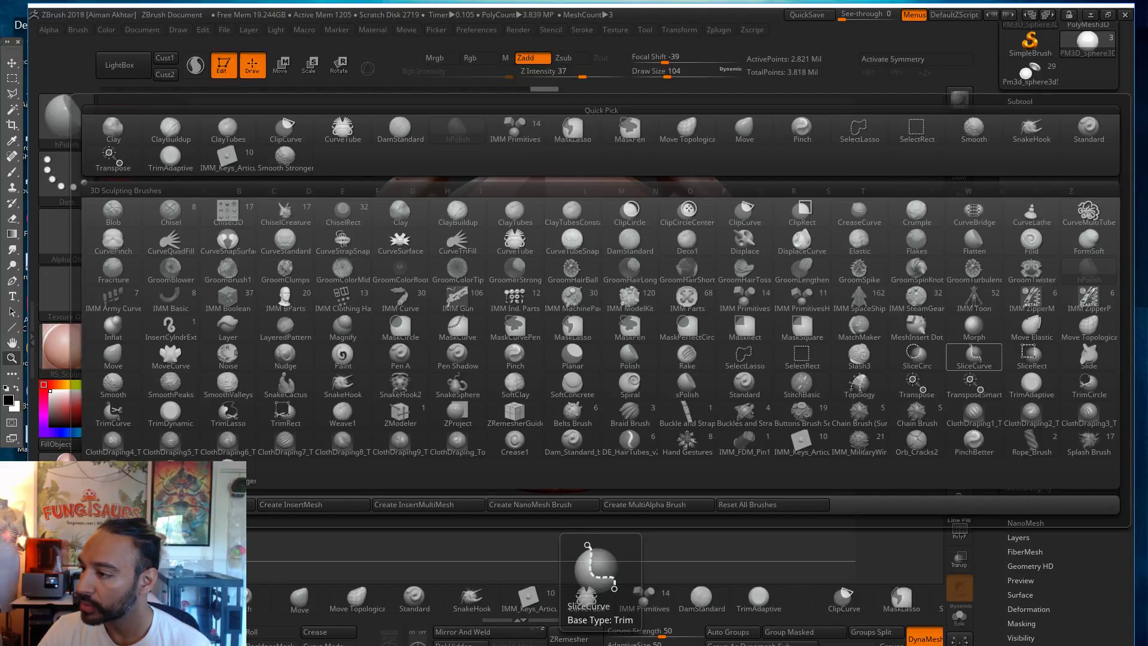
click(171, 214)
mouse_move(57, 120)
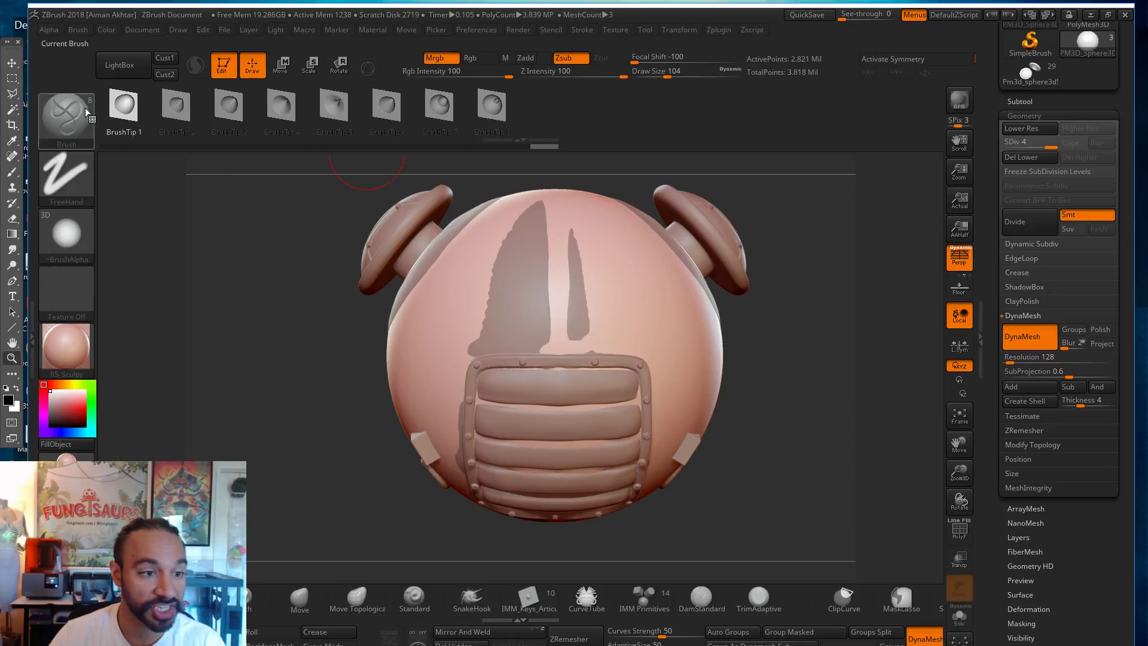
click(958, 622)
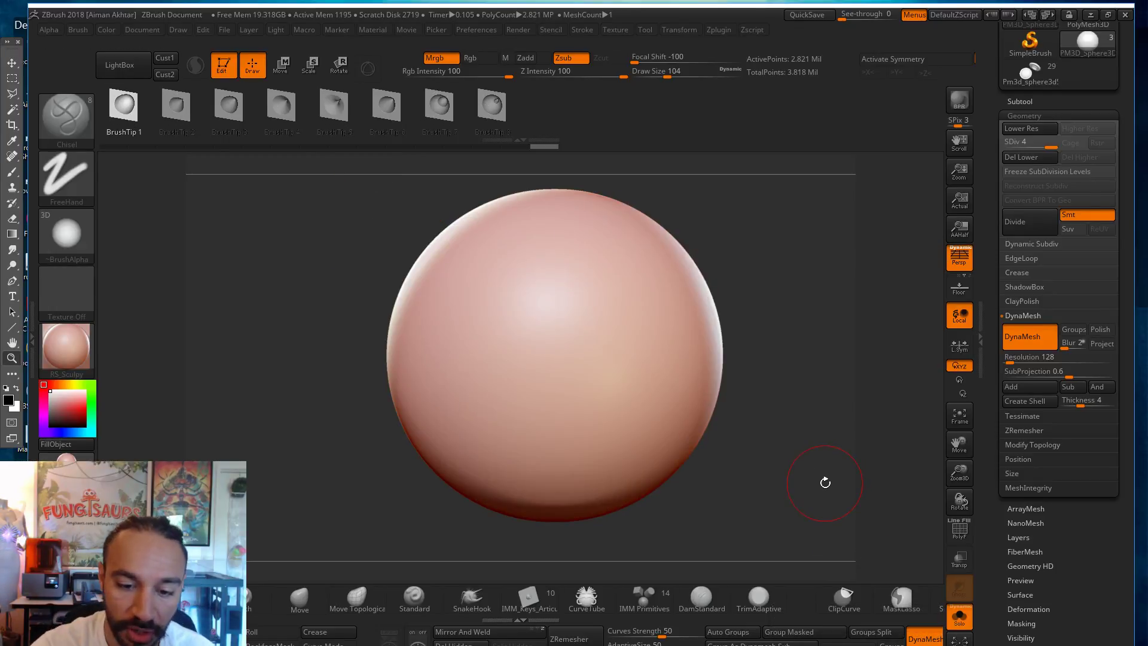
Step: Set the Chisel brush's draw size to 51 and try curved freehand grooves on the sphere, undoing them
key(s)
mouse_move(559, 338)
mouse_down()
mouse_move(548, 342)
mouse_move(610, 296)
mouse_move(651, 347)
mouse_move(526, 305)
mouse_move(473, 302)
mouse_up()
drag(574, 314, 566, 225)
key(ctrl+z)
shift+drag(584, 313, 563, 234)
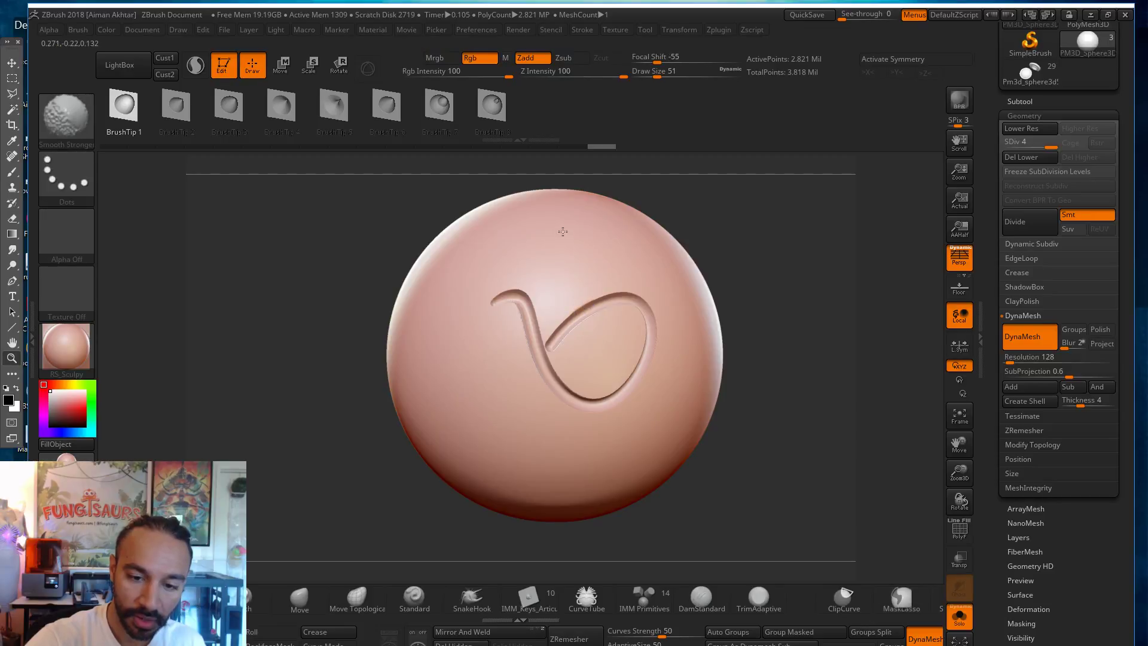
mouse_move(592, 323)
mouse_down()
mouse_move(573, 217)
mouse_move(579, 224)
mouse_up()
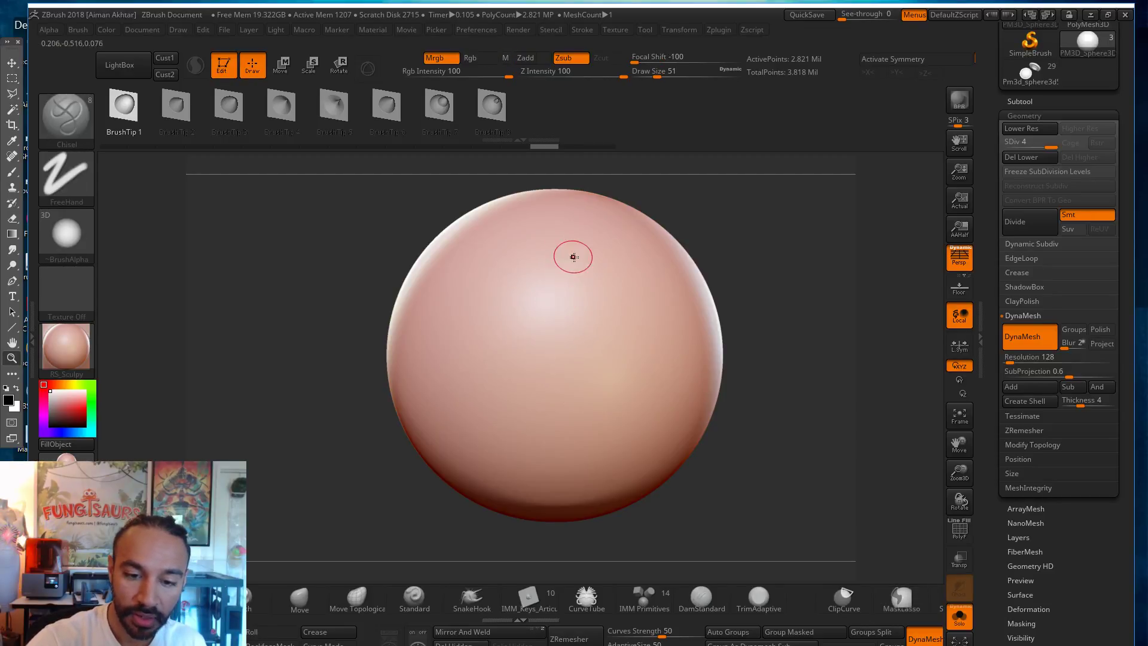
mouse_move(571, 257)
mouse_down()
mouse_move(526, 371)
mouse_move(585, 459)
mouse_up()
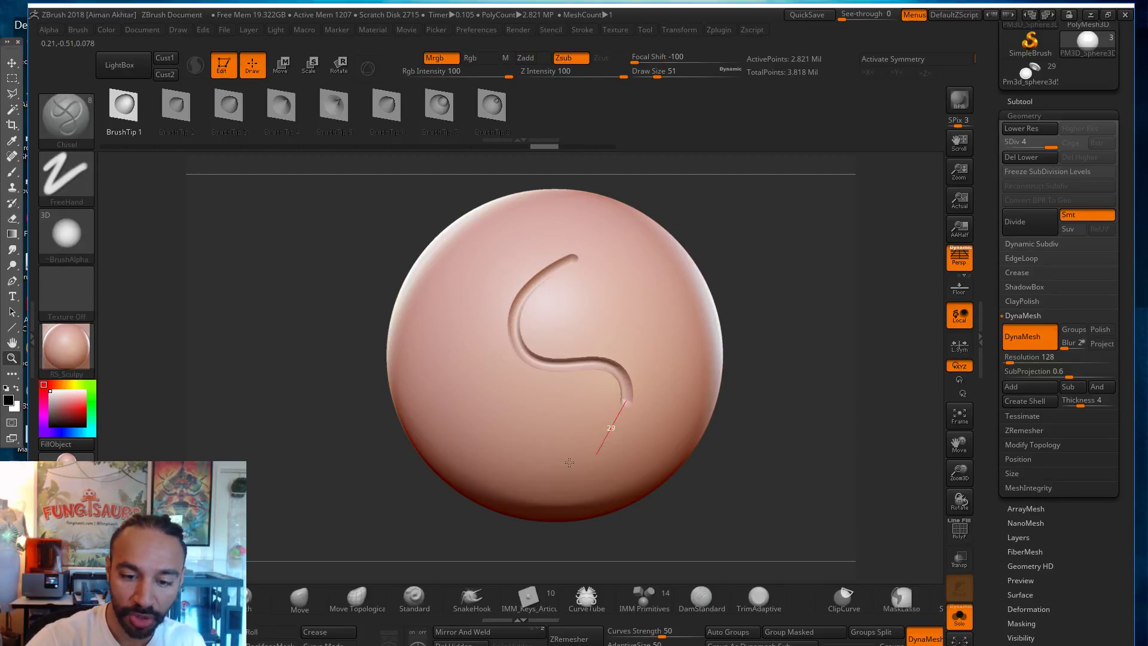
key(ctrl+z)
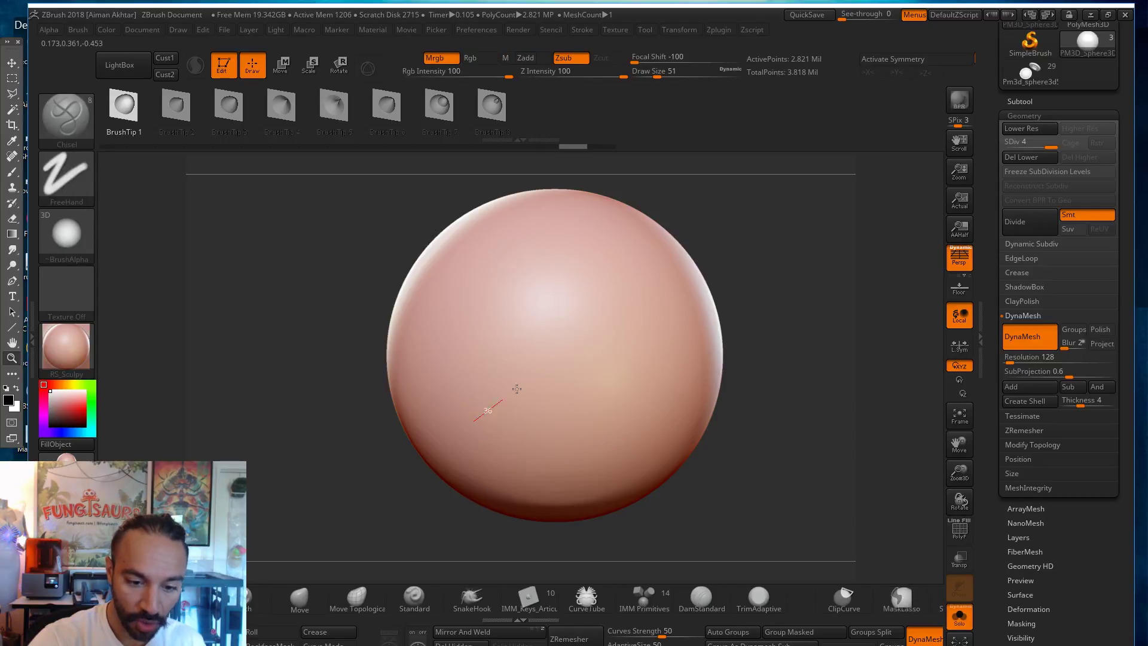
Step: Try carving straight diagonal grooves rising across the sphere's centre, undoing each attempt
key(shift)
drag(526, 389, 628, 302)
key(ctrl+z)
drag(507, 405, 577, 348)
drag(654, 288, 654, 288)
key(ctrl+z)
key(shift)
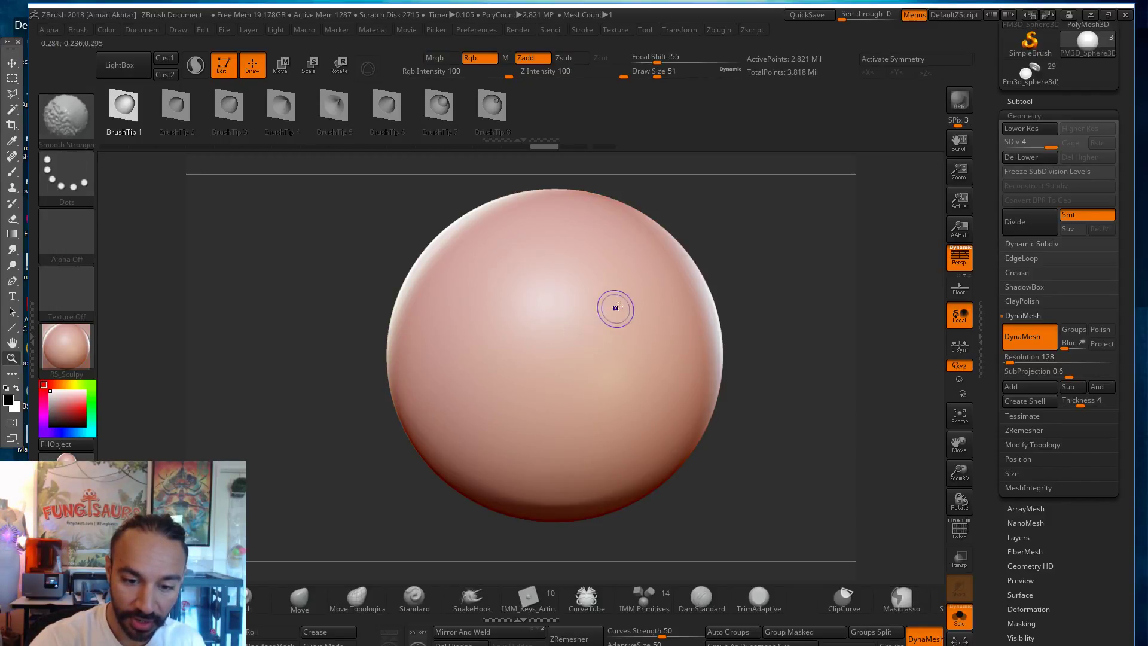
drag(508, 404, 622, 318)
key(ctrl+z)
Step: Try a short diagonal groove and a short horizontal groove on the sphere, undoing both
mouse_move(471, 342)
mouse_down()
mouse_move(487, 310)
mouse_move(542, 290)
mouse_move(605, 305)
mouse_up()
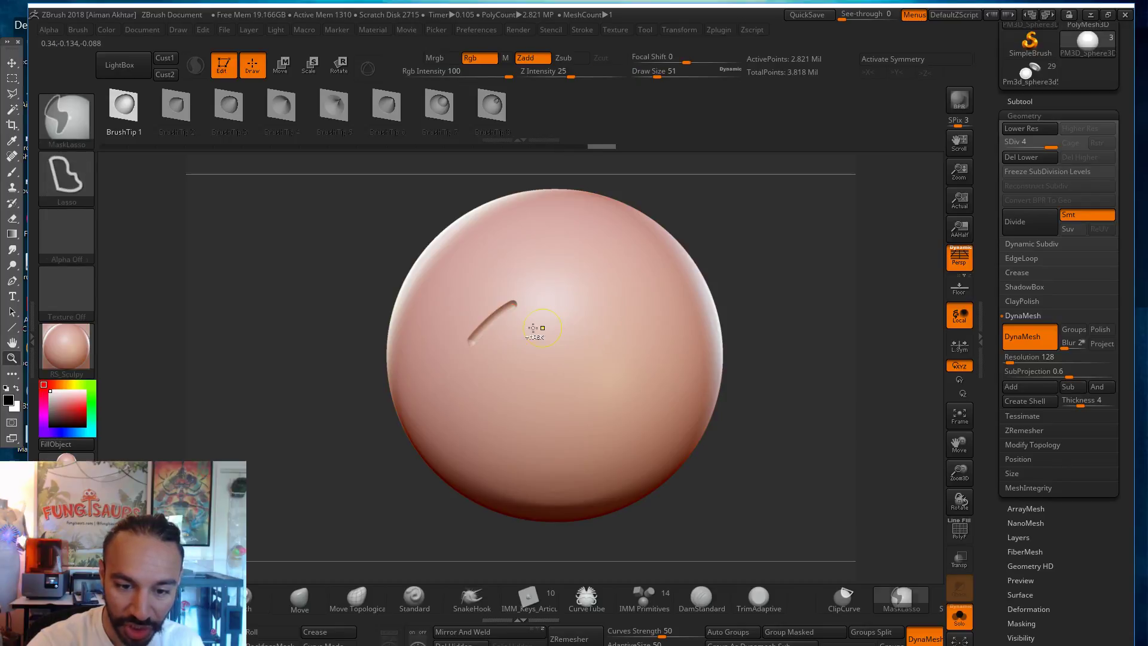
key(ctrl+z)
drag(469, 335, 488, 335)
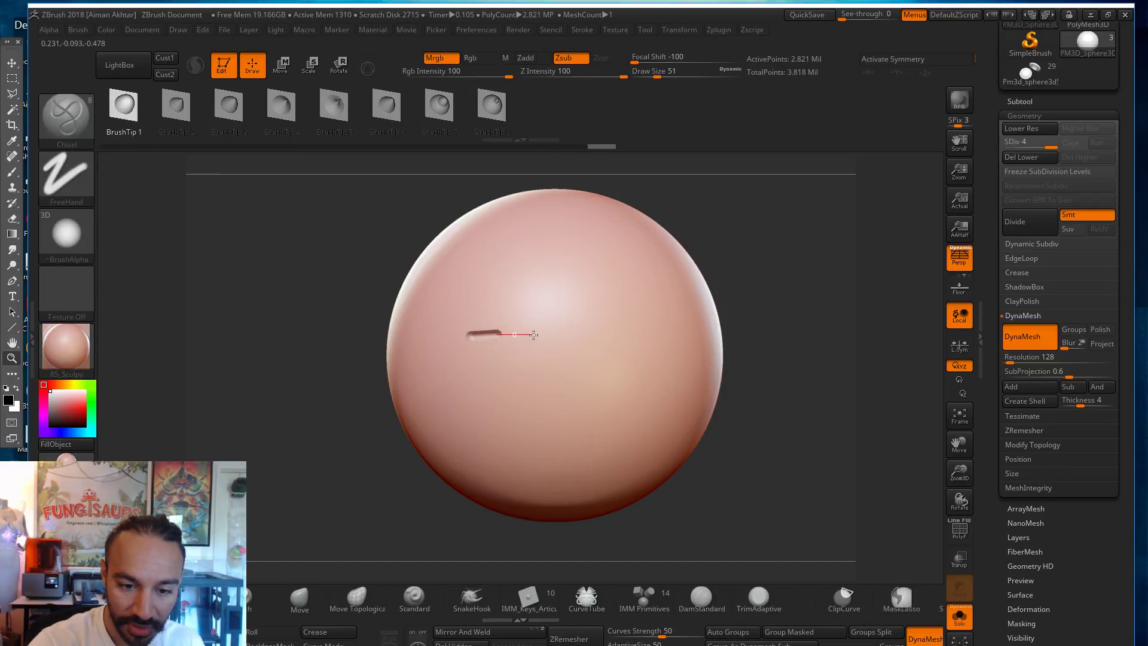
drag(563, 336, 569, 333)
key(ctrl+z)
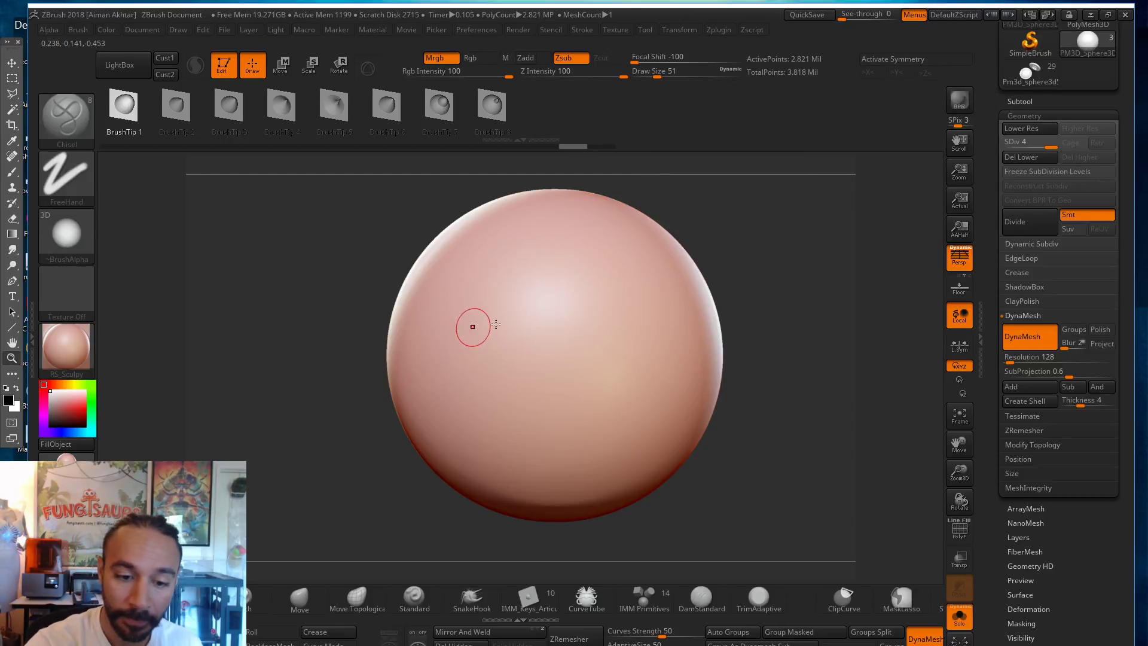
Step: Try constrained Chisel grooves, including a horizontal one across the sphere's full width, and undo them
drag(476, 324, 722, 322)
key(ctrl+z)
mouse_move(525, 403)
mouse_down()
mouse_move(629, 245)
mouse_move(685, 242)
mouse_up()
mouse_move(545, 350)
mouse_down()
mouse_move(659, 267)
mouse_move(561, 364)
mouse_move(651, 297)
mouse_up()
key(ctrl+z)
drag(447, 324, 742, 302)
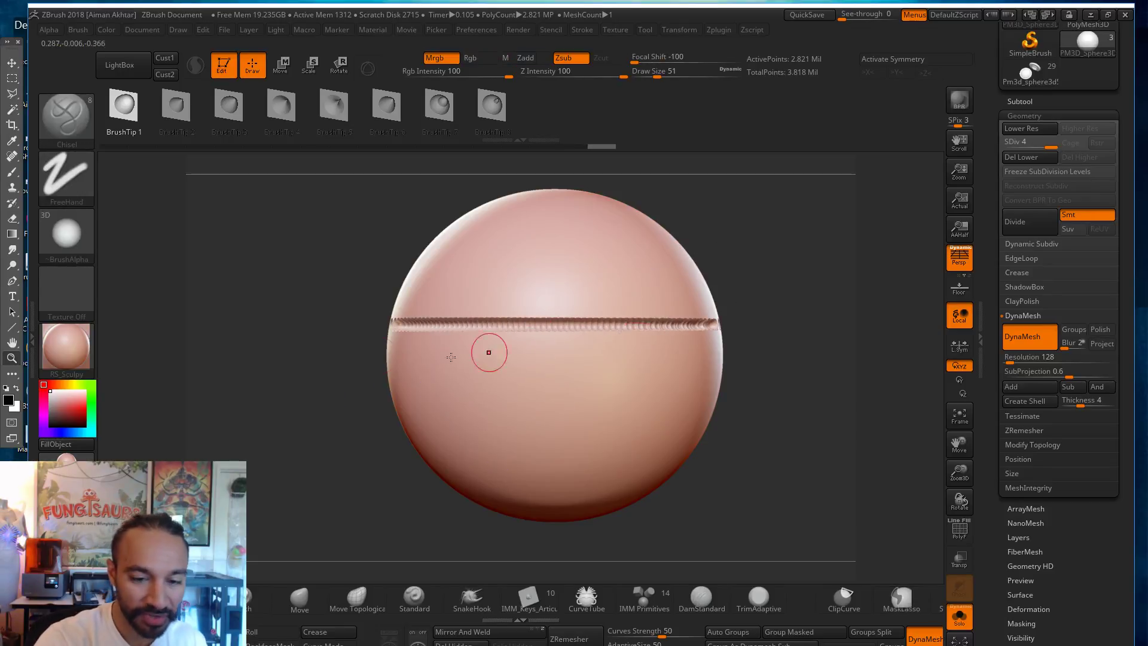
key(ctrl+z)
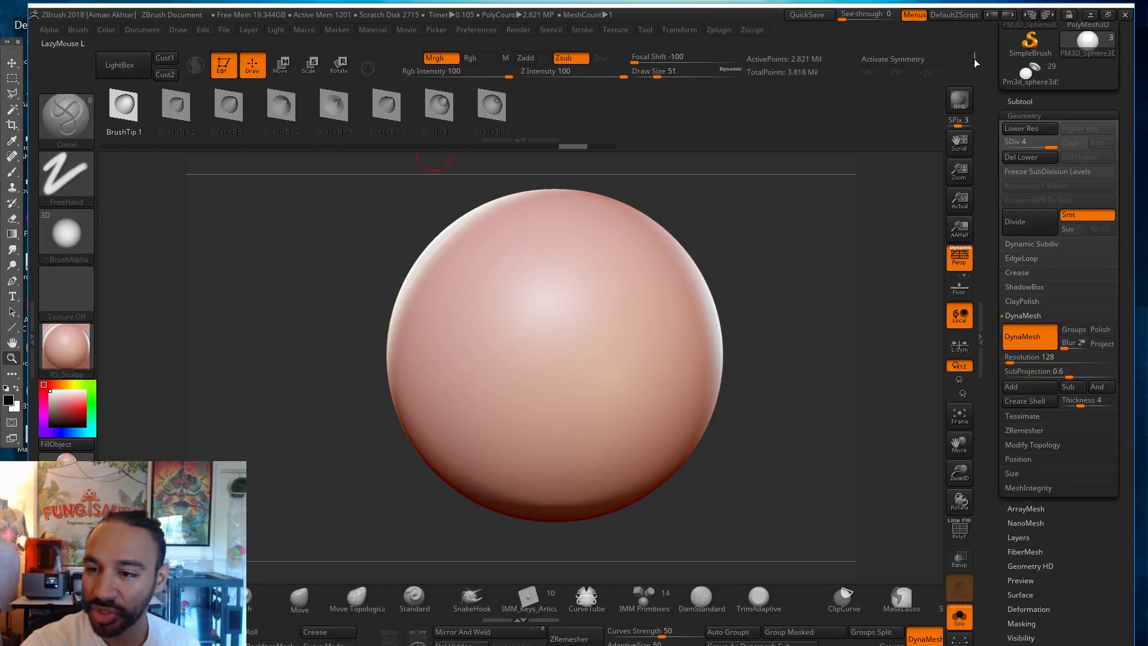
Step: Set LazyRadius to 15, increase LazyStep, and test curved Chisel strokes on the sphere, undoing them
mouse_move(450, 334)
mouse_down()
mouse_move(769, 330)
mouse_move(679, 323)
mouse_move(885, 333)
mouse_move(745, 333)
mouse_move(856, 332)
mouse_up()
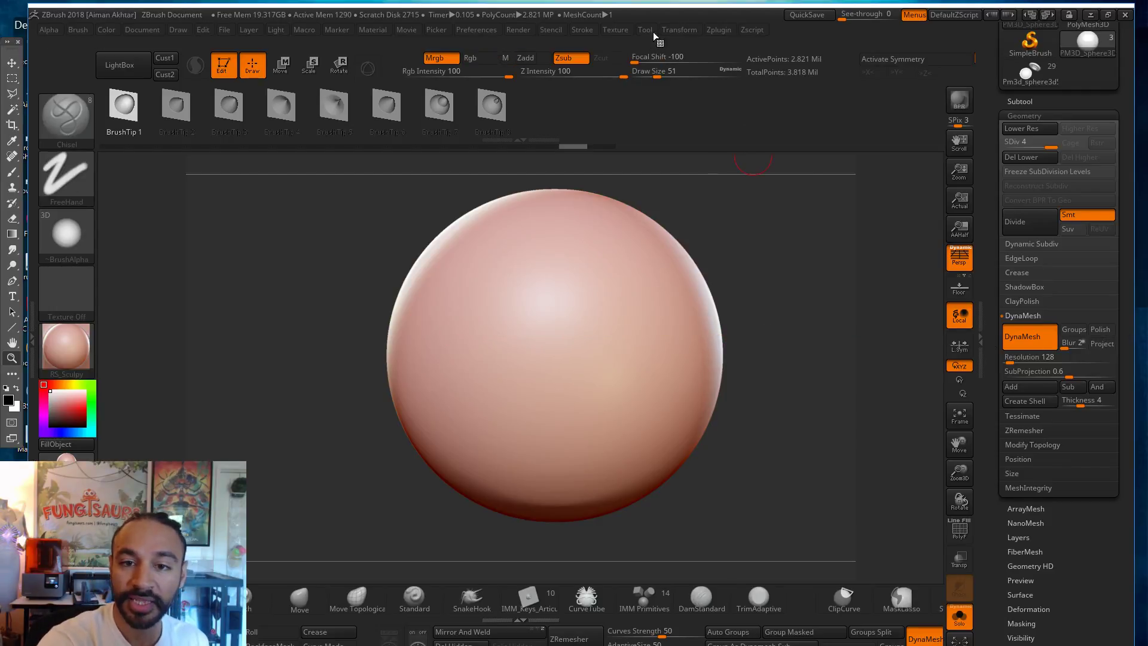
click(589, 31)
click(625, 312)
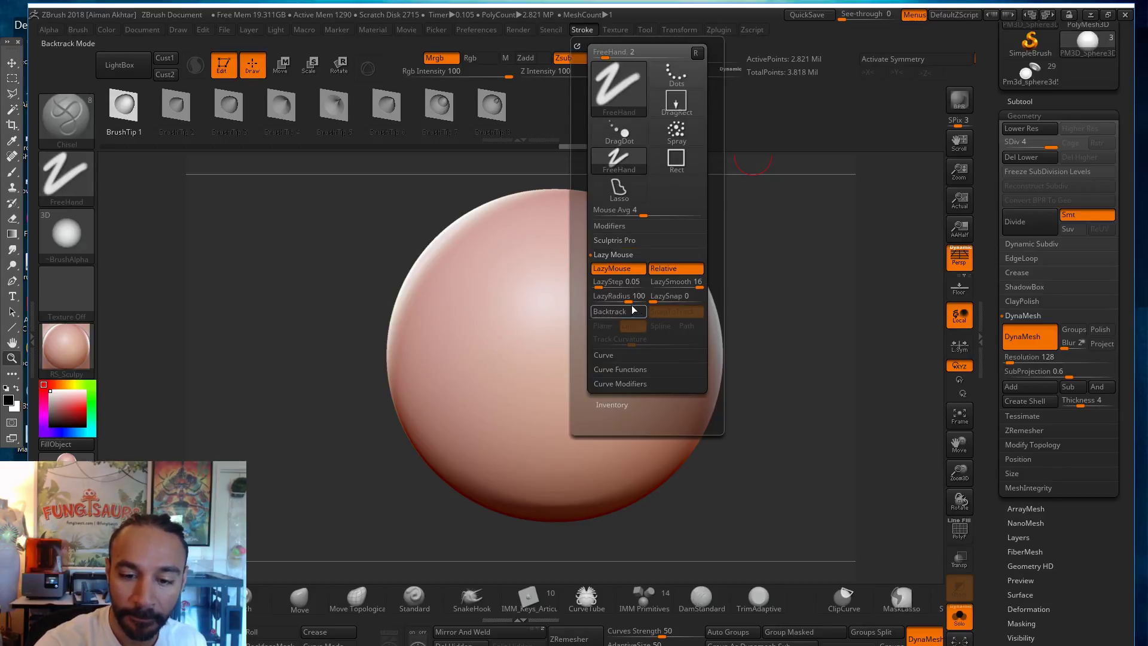
mouse_move(623, 303)
mouse_down()
mouse_move(603, 303)
mouse_move(606, 285)
mouse_up()
drag(495, 351, 821, 352)
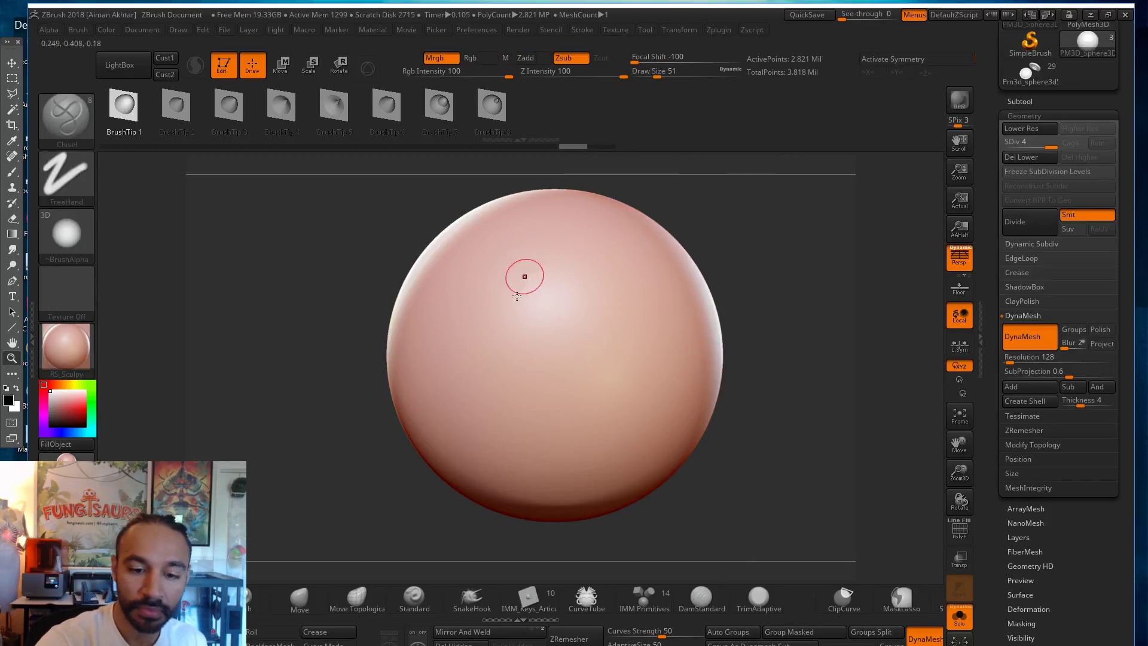
mouse_move(550, 344)
mouse_down()
mouse_move(625, 344)
mouse_move(679, 392)
mouse_move(507, 417)
mouse_up()
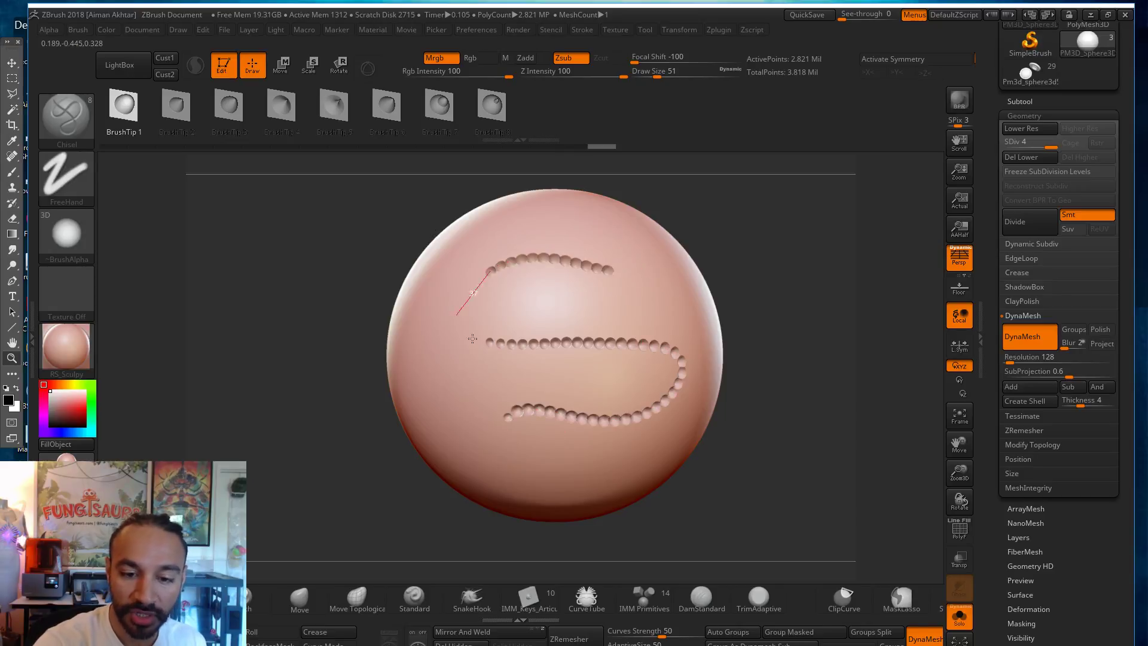
key(ctrl)
key(ctrl+z)
Step: Set LazyStep to 0 and try horizontal grooves across the sphere's middle, undoing them
click(604, 32)
mouse_move(586, 36)
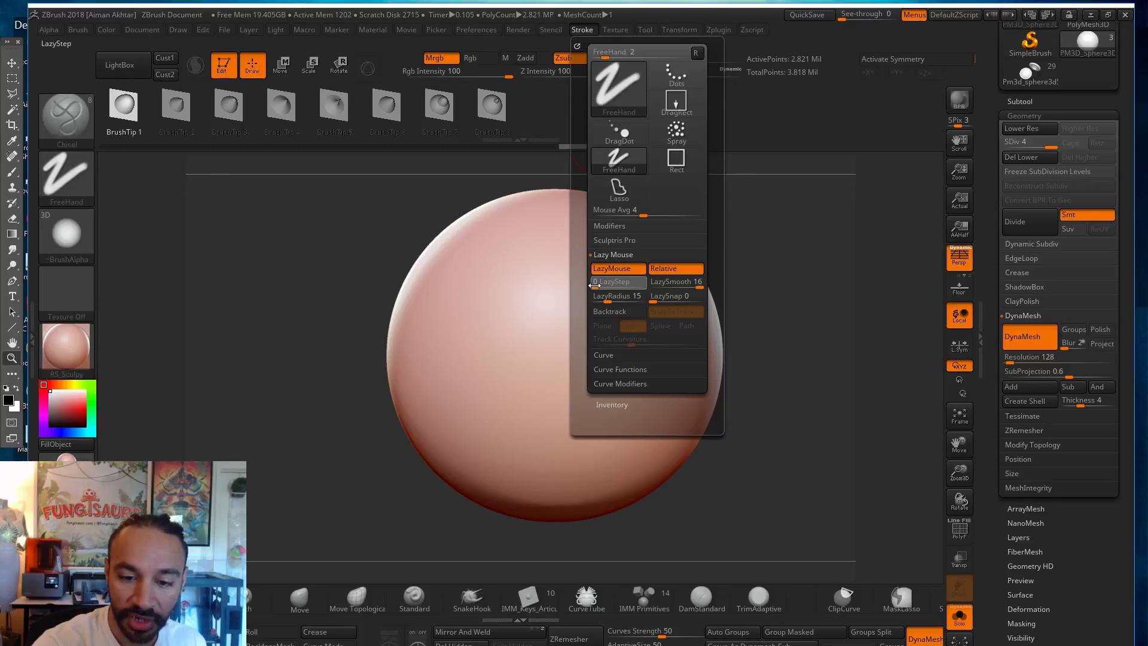
mouse_move(480, 321)
mouse_down()
mouse_move(514, 321)
mouse_move(608, 365)
mouse_move(523, 454)
mouse_move(604, 390)
mouse_move(507, 339)
mouse_up()
key(ctrl+z)
drag(628, 339, 622, 340)
key(ctrl+z)
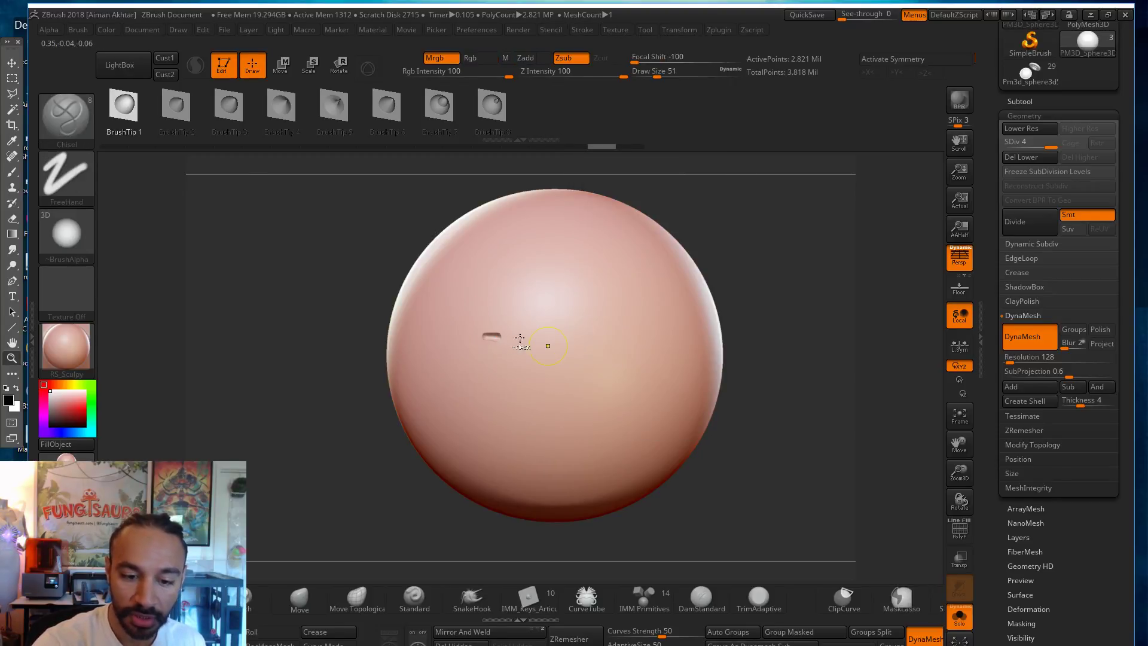
drag(495, 331, 517, 334)
drag(591, 333, 664, 331)
key(ctrl+z)
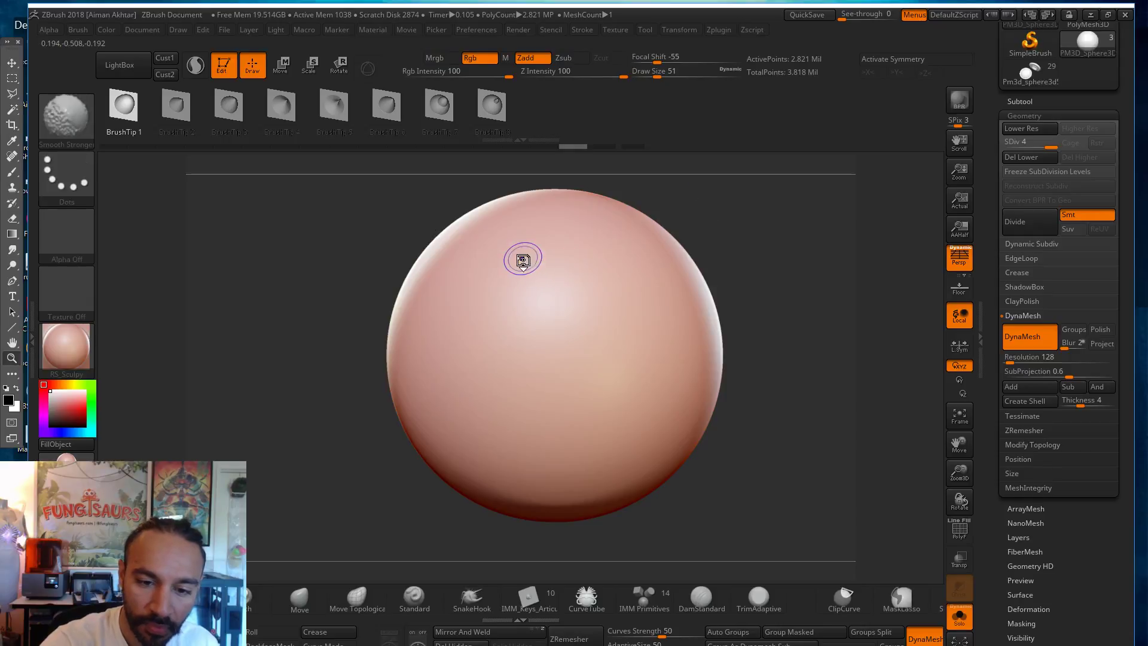
Step: Try carving straight grooves descending diagonally across the sphere, undoing each one
mouse_move(526, 249)
mouse_down()
mouse_move(574, 359)
mouse_move(629, 436)
mouse_up()
key(shift)
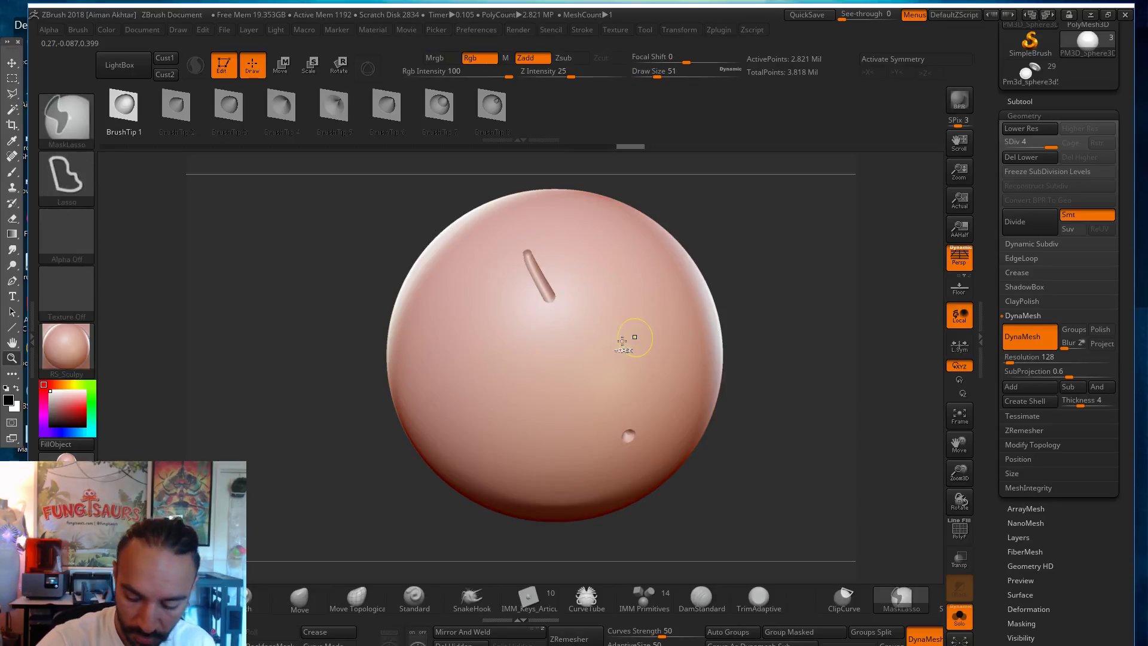
key(ctrl+z)
drag(498, 258, 606, 375)
drag(658, 427, 636, 401)
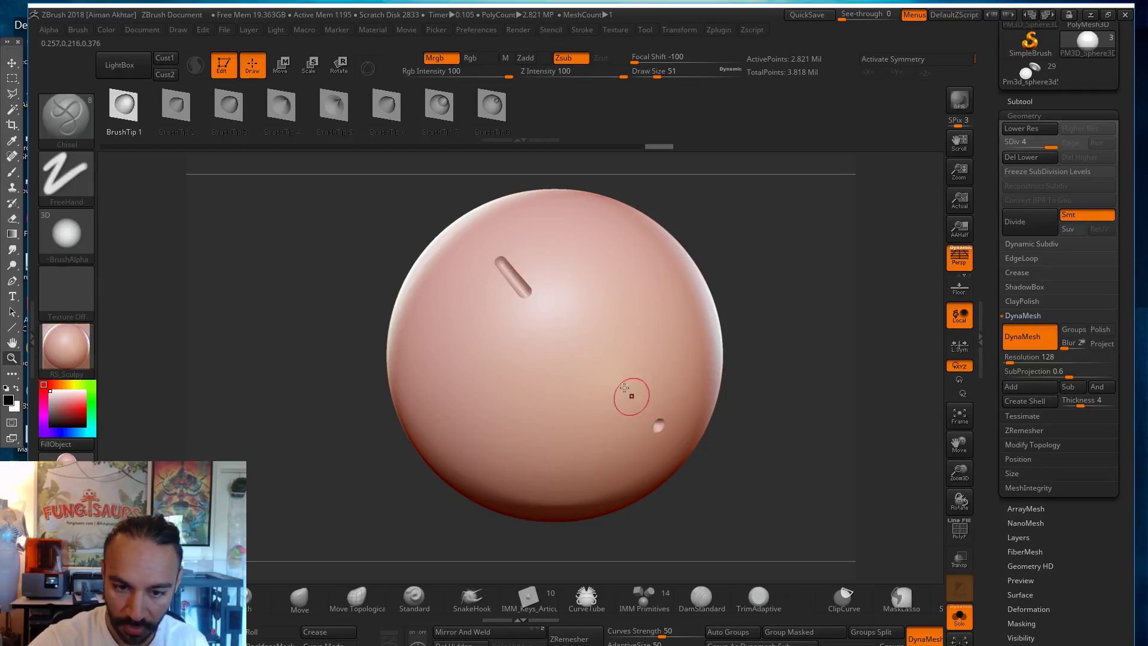
key(ctrl+z)
mouse_move(473, 245)
shift+mouse_down()
mouse_move(646, 415)
mouse_move(454, 215)
mouse_move(665, 434)
mouse_move(481, 252)
mouse_move(589, 414)
shift+mouse_up()
key(ctrl+z)
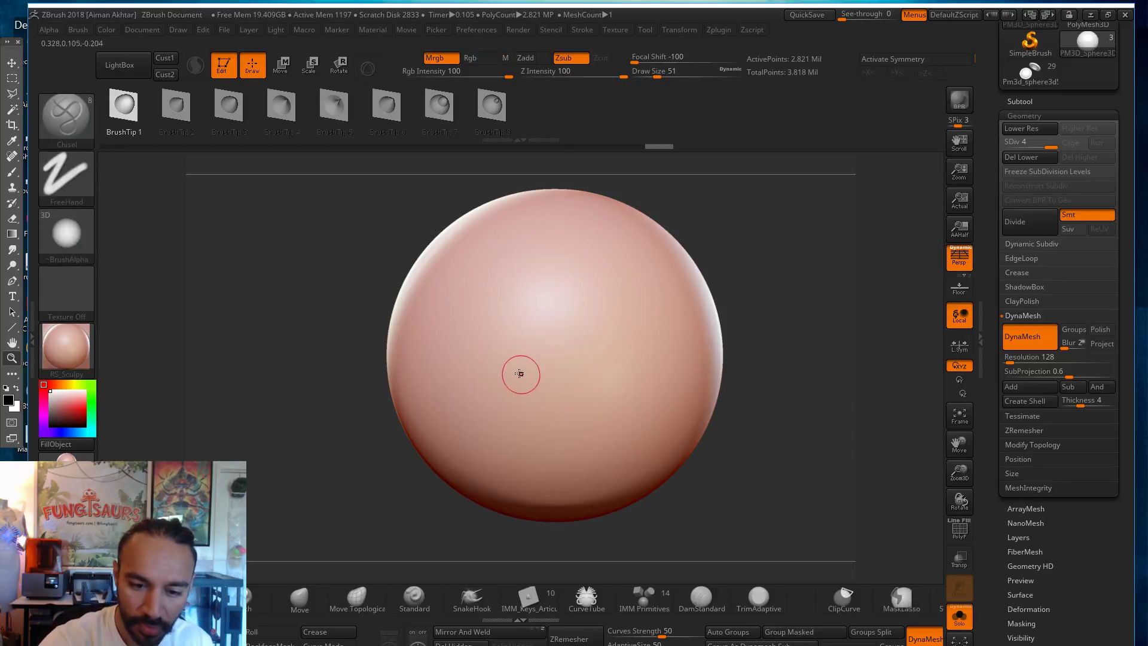
Step: Try a single straight diagonal groove between two points near the sphere's centre and undo it
key(shift)
key(ctrl)
key(shift)
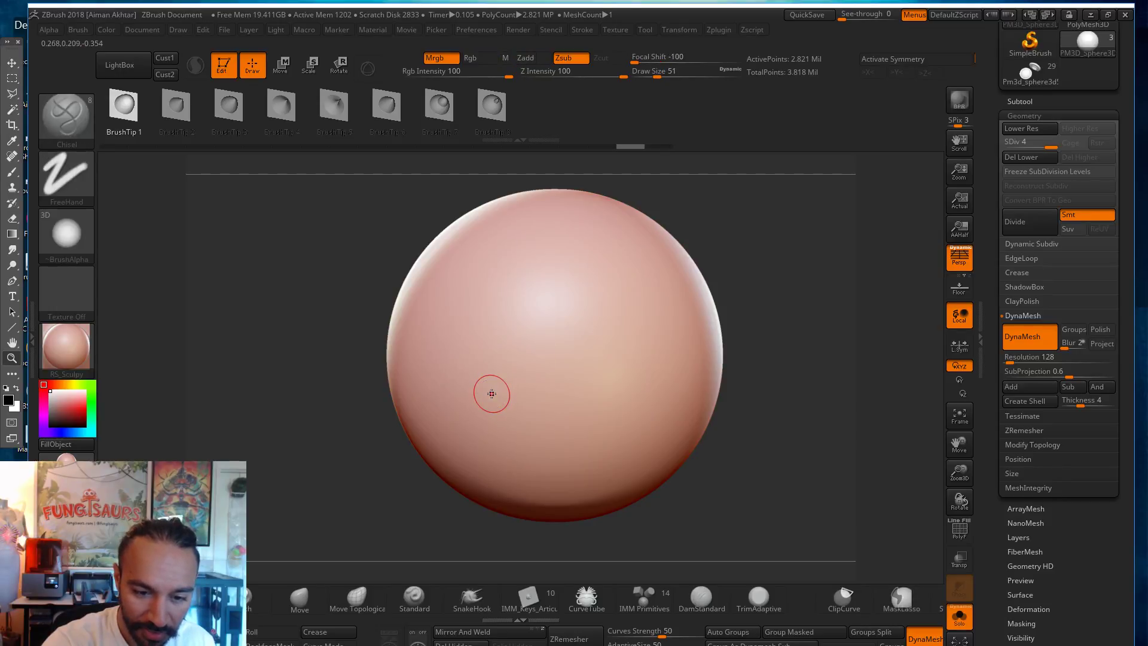
mouse_move(573, 339)
mouse_down()
mouse_move(635, 269)
mouse_move(532, 251)
mouse_move(628, 322)
mouse_move(646, 304)
mouse_move(654, 374)
mouse_move(604, 299)
mouse_move(526, 282)
mouse_move(619, 280)
mouse_move(608, 276)
mouse_up()
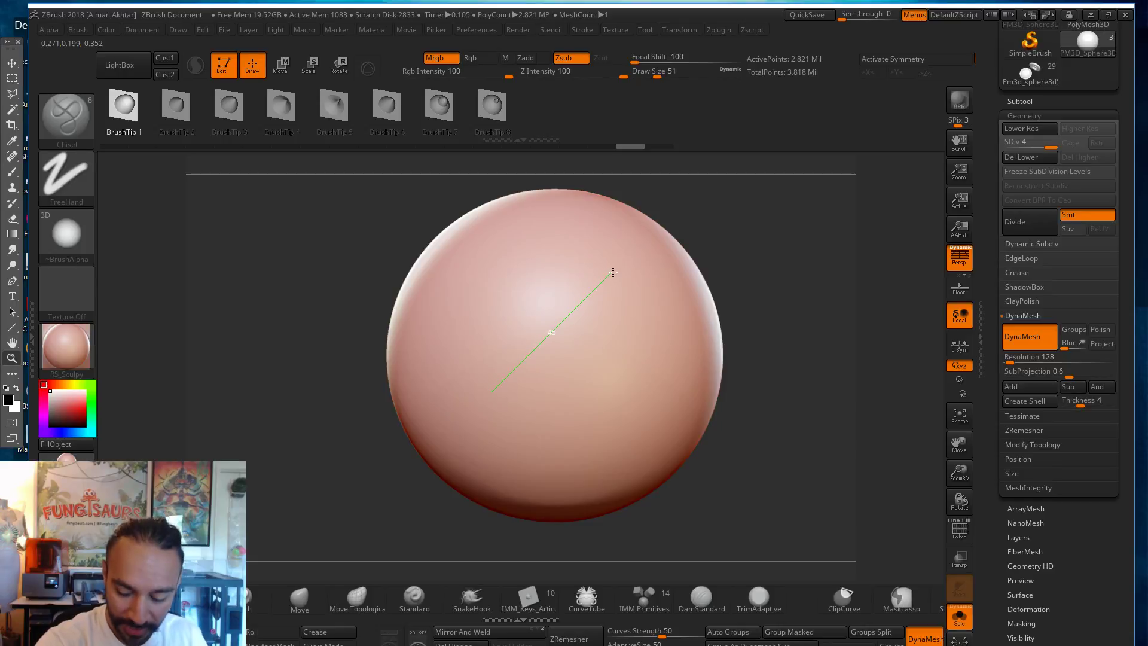
shift+drag(612, 271, 612, 272)
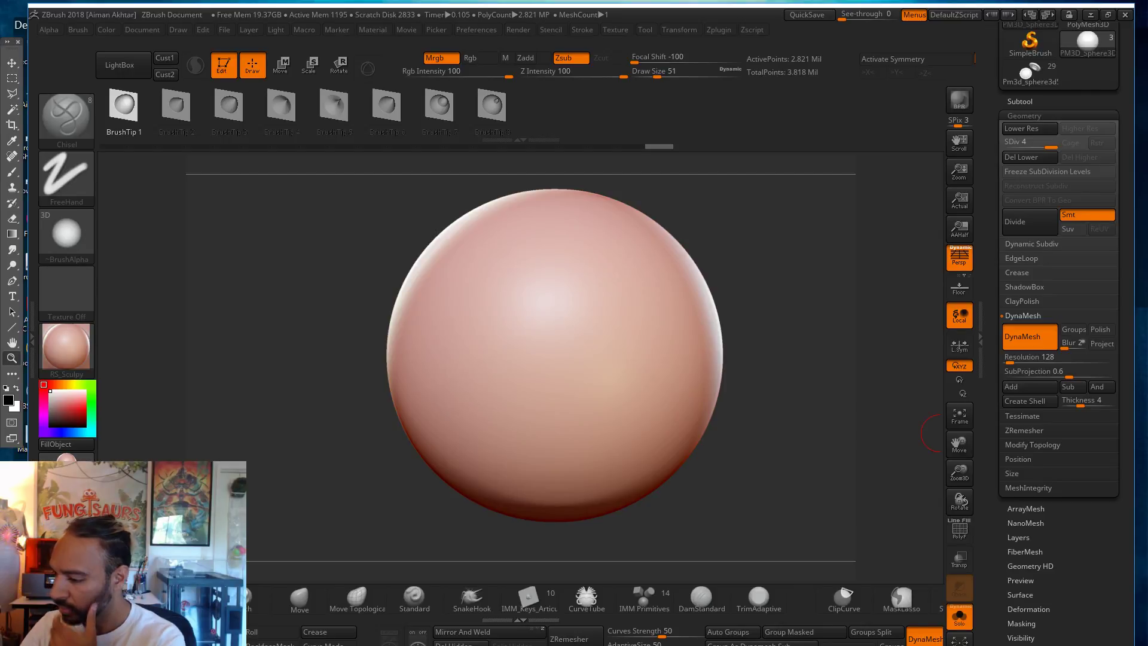
mouse_move(503, 364)
shift+mouse_down()
mouse_move(605, 288)
mouse_move(609, 264)
mouse_move(491, 388)
shift+mouse_up()
key(ctrl+z)
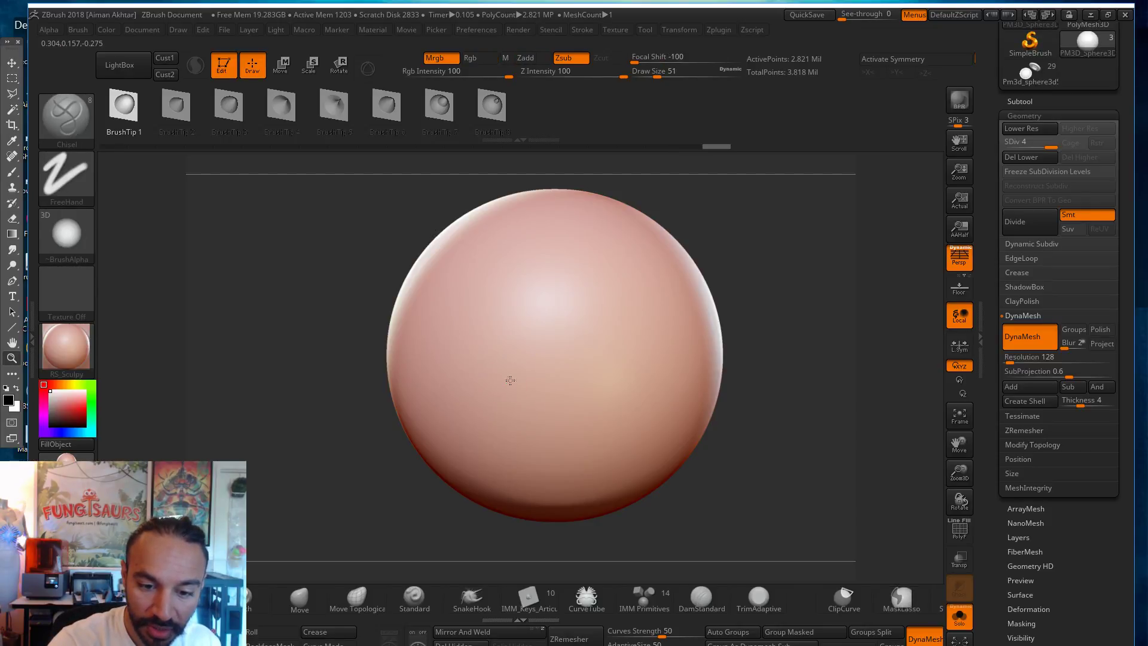
drag(590, 298, 496, 385)
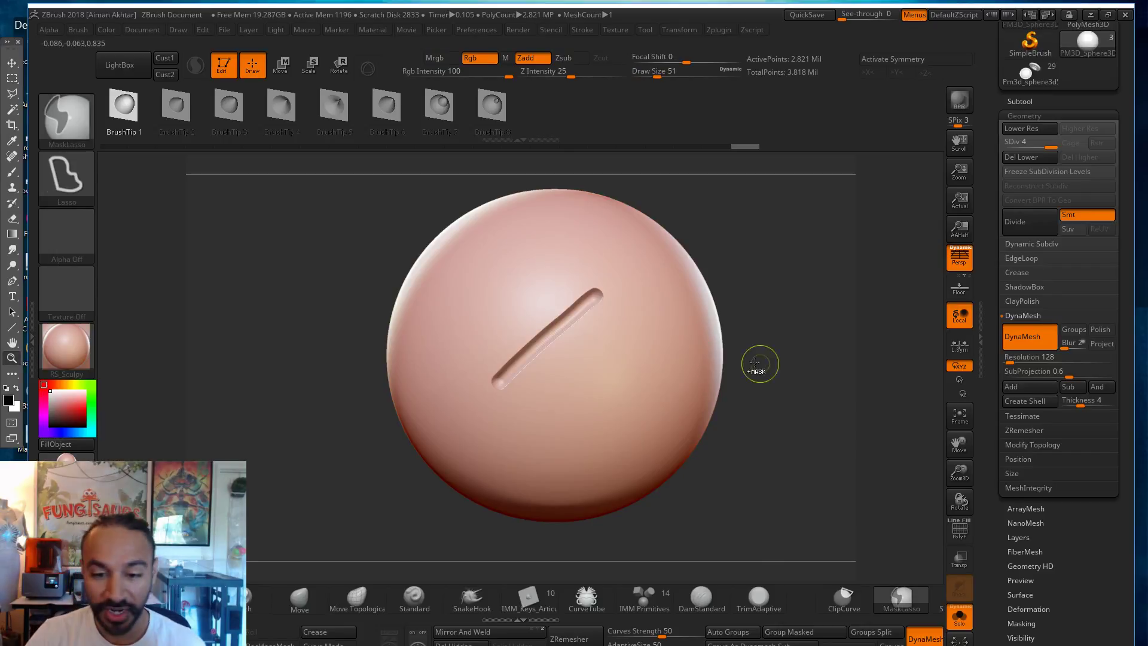
key(ctrl+z)
Step: Try vertical Chisel grooves down the sphere's centre, adjusting the draw size between attempts and undoing each one
drag(560, 234, 534, 466)
key(ctrl+z)
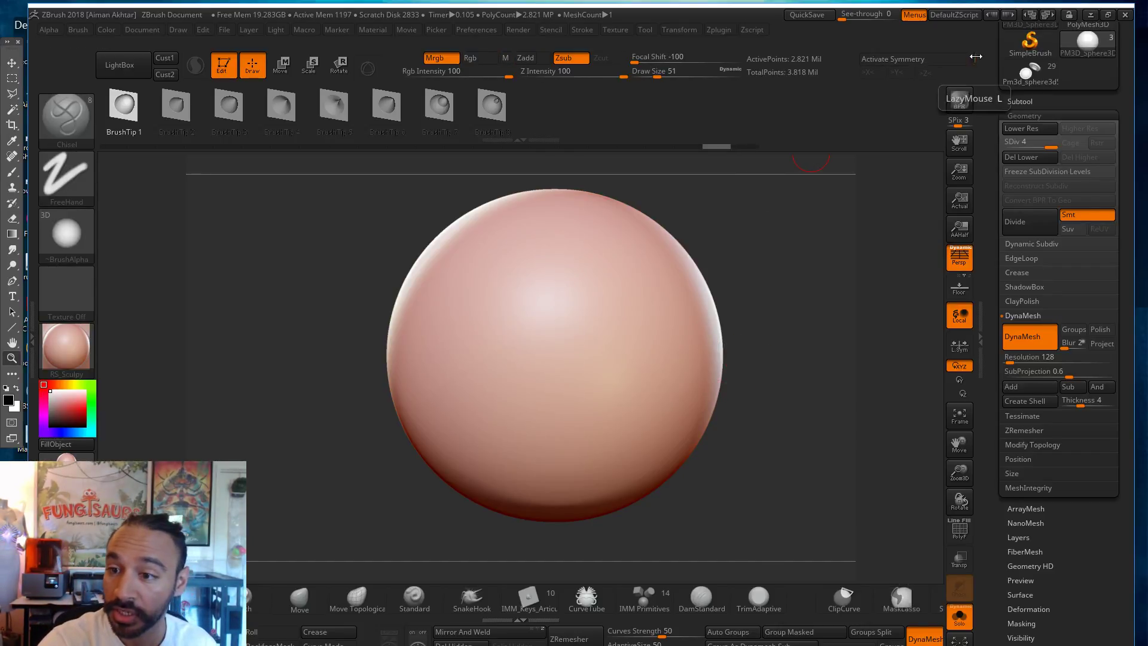
click(583, 30)
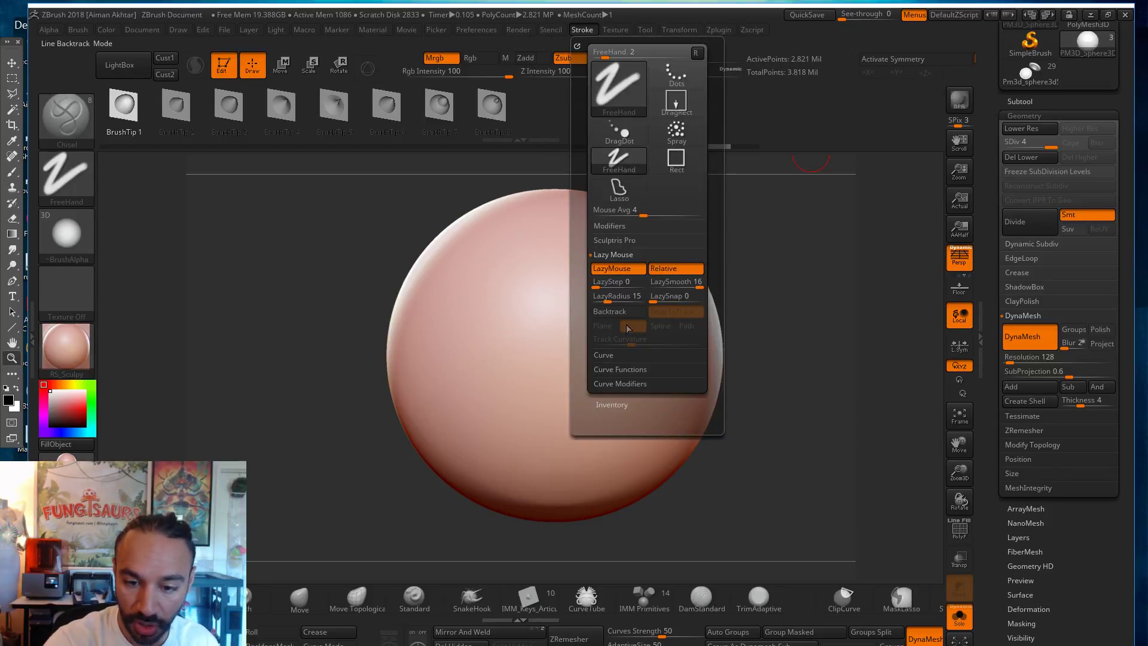
mouse_move(537, 259)
mouse_down()
mouse_move(549, 328)
mouse_move(598, 400)
mouse_move(525, 462)
mouse_up()
key(ctrl+z)
key(s)
drag(564, 277, 561, 278)
mouse_move(556, 223)
mouse_down()
mouse_move(573, 435)
mouse_move(559, 456)
mouse_up()
key(ctrl+z)
Step: Set the Chisel draw size to 39 and test a vertical groove down the sphere's centre, undoing it
key(s)
drag(589, 302, 586, 305)
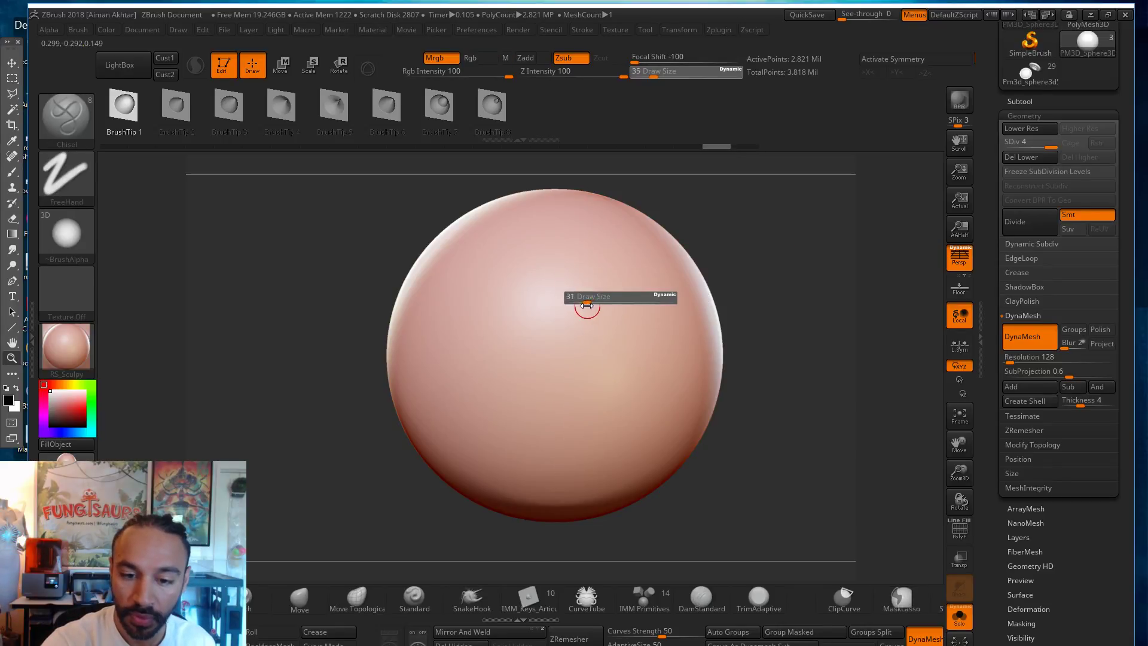
drag(559, 236, 564, 442)
key(ctrl)
key(ctrl+z)
key(s)
drag(559, 257, 558, 473)
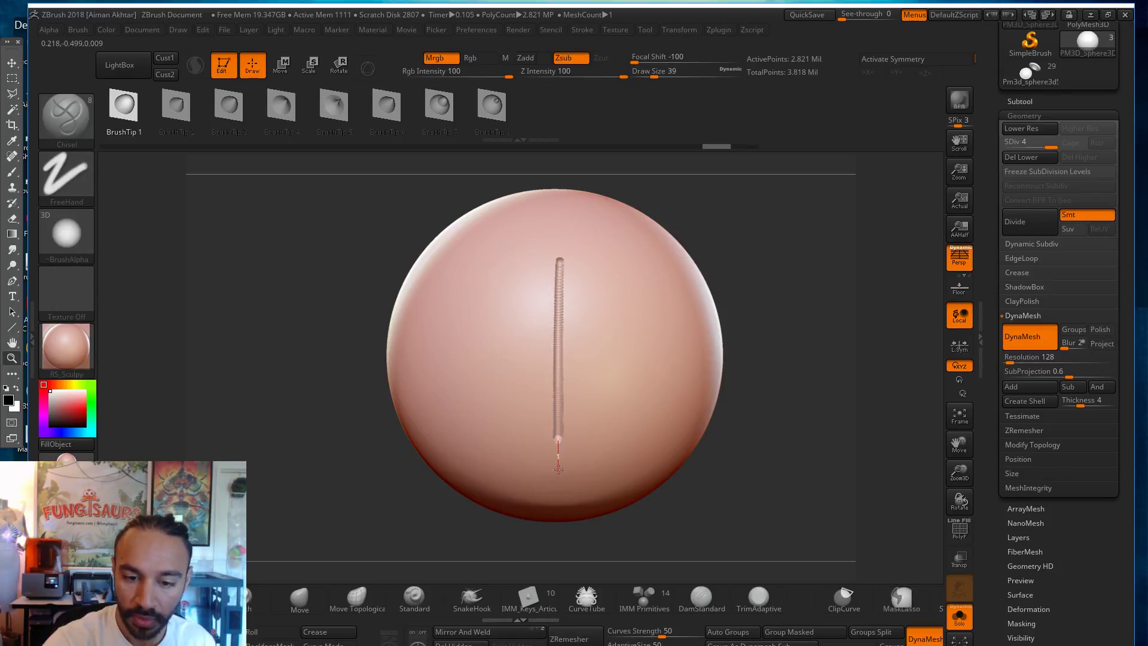
key(ctrl+z)
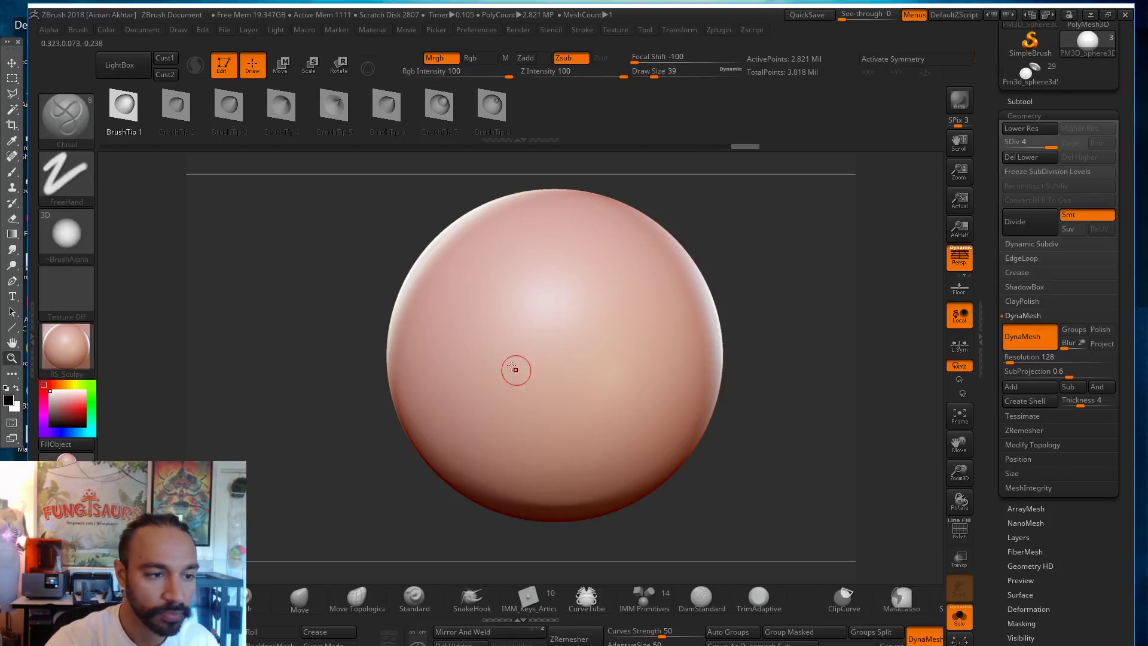
Step: Set LazyStep to about 0.2, LazyRadius to 200 and LazySnap to 100, then test a diagonal groove and undo it
click(592, 31)
mouse_move(599, 286)
mouse_down()
mouse_move(653, 300)
mouse_move(605, 284)
mouse_up()
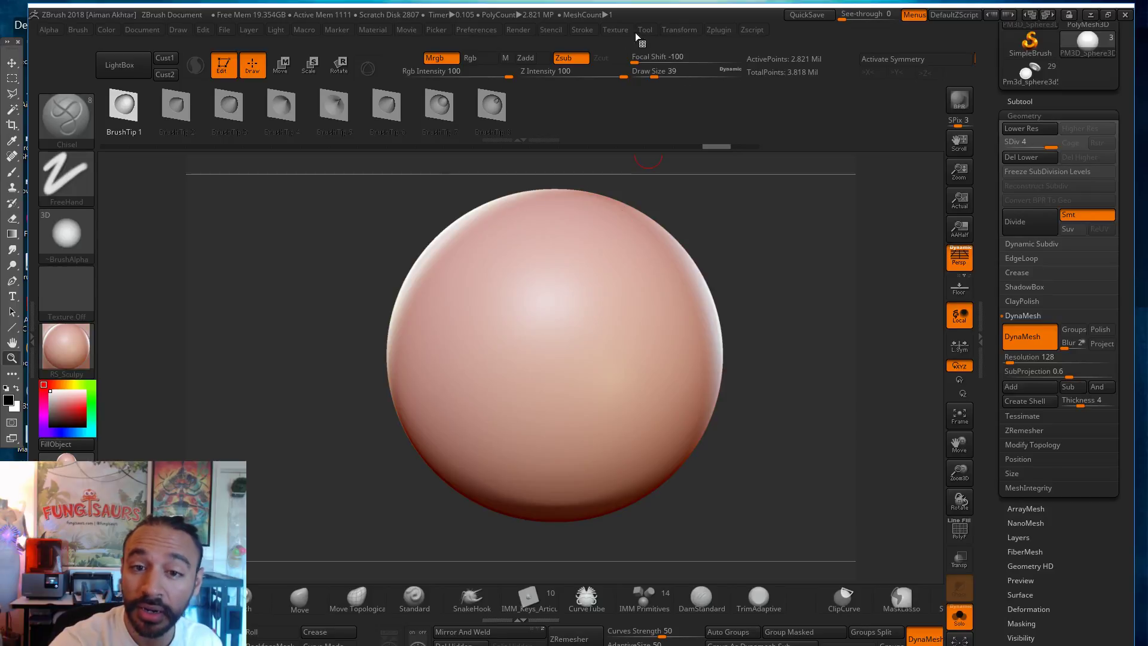
click(584, 30)
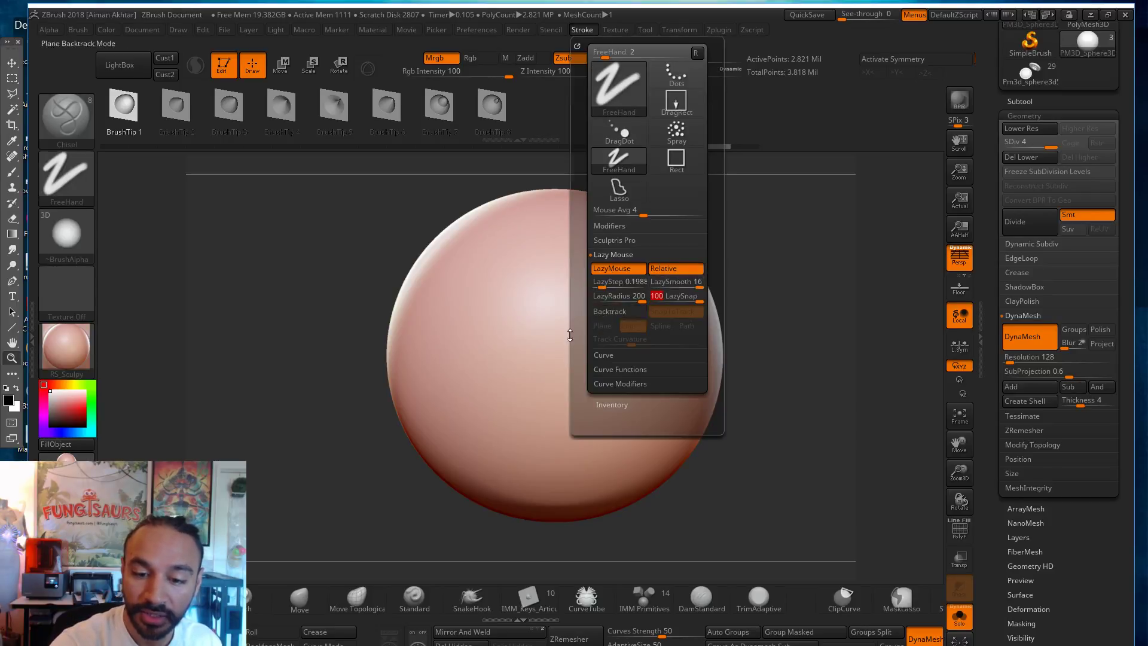
drag(541, 349, 635, 260)
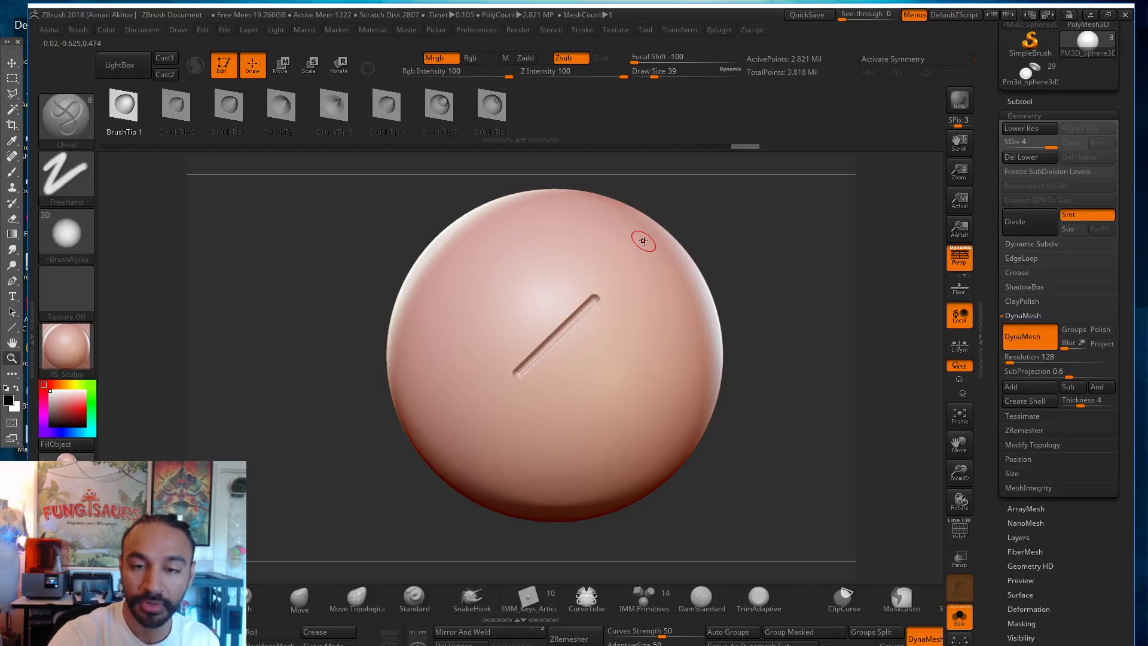
key(ctrl+z)
Step: Check the Lazy Mouse settings, try a longer straight diagonal Chisel groove across the sphere's centre, and undo it
click(583, 30)
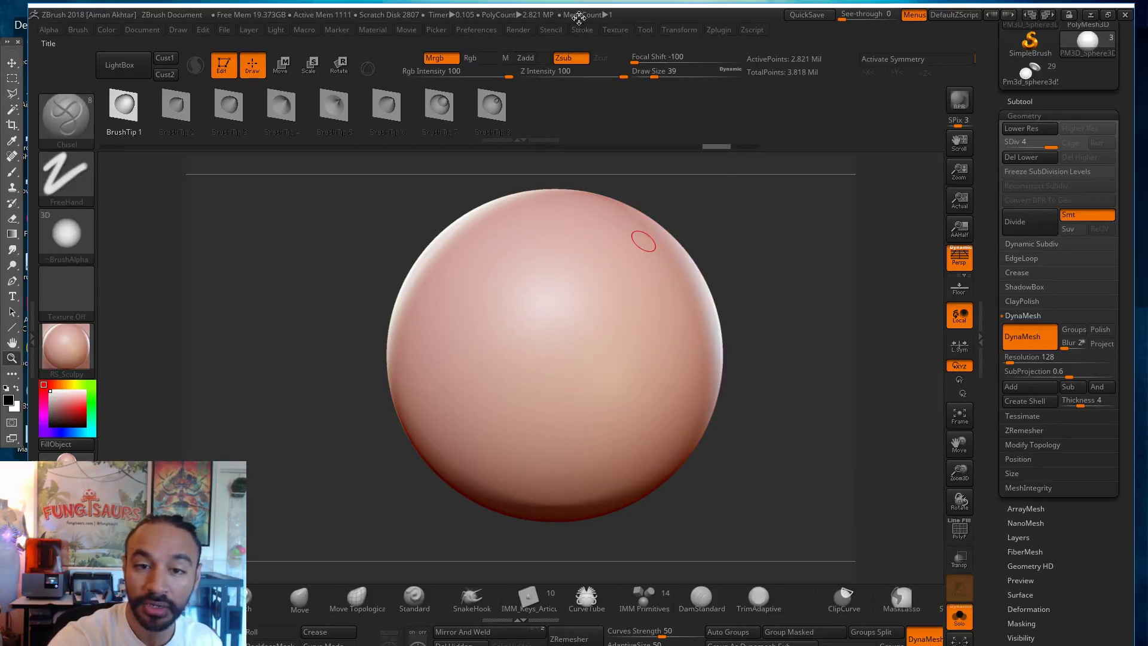
click(583, 29)
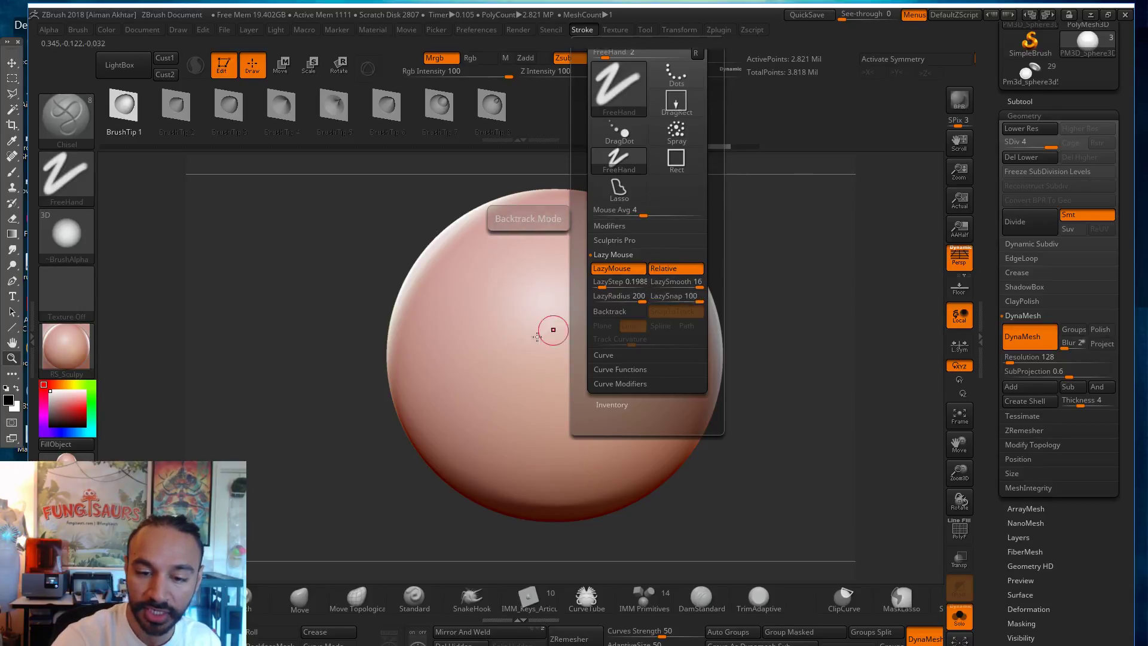
shift+drag(557, 331, 669, 216)
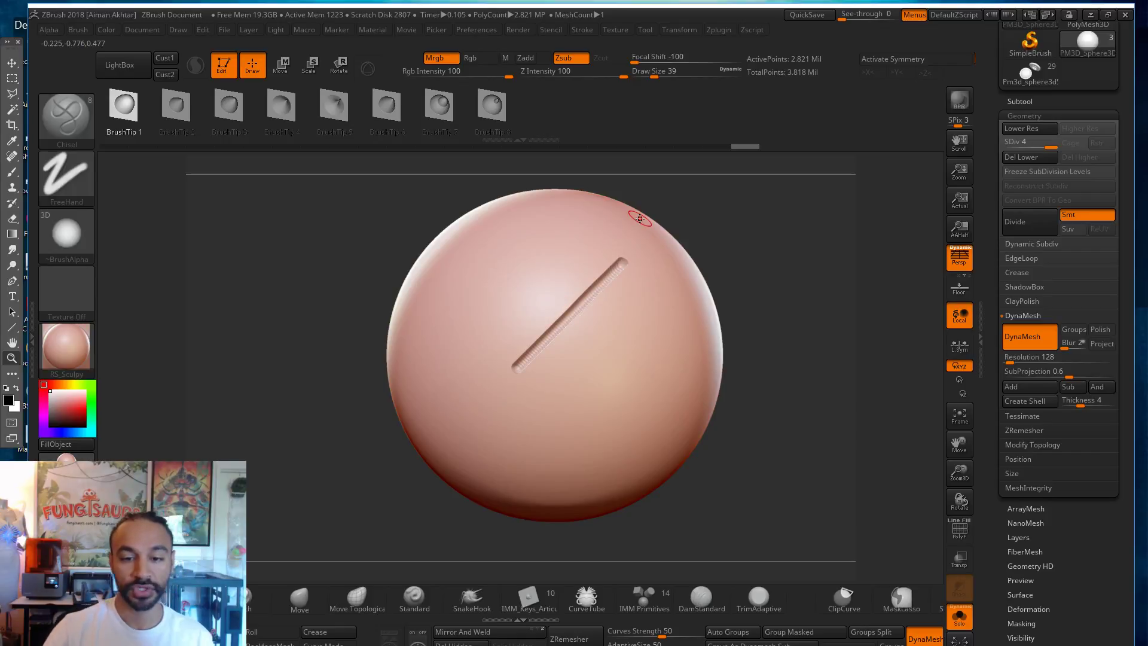
key(ctrl+z)
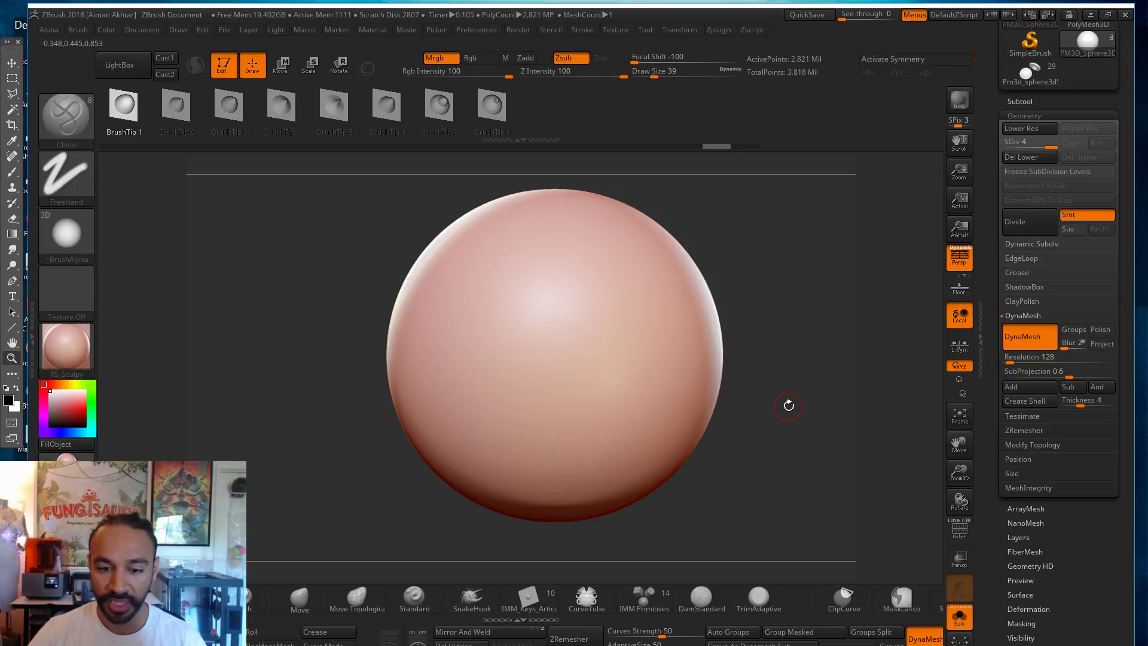
Step: Switch the masking brush from MaskLasso to MaskRect
alt+drag(789, 406, 777, 446)
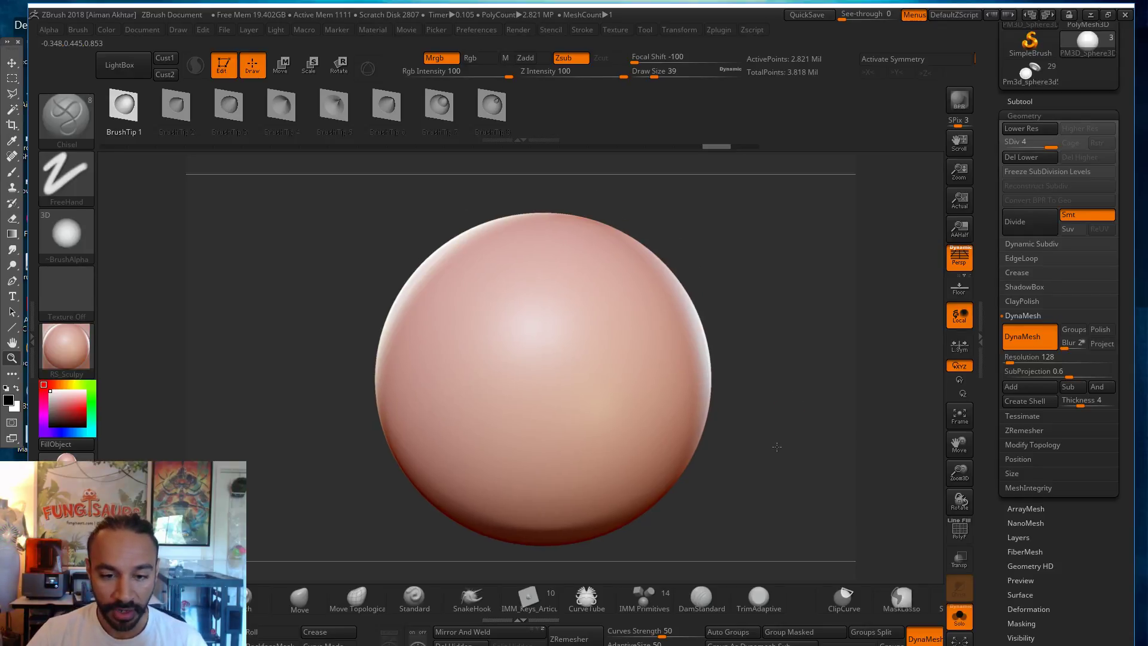
key(ctrl)
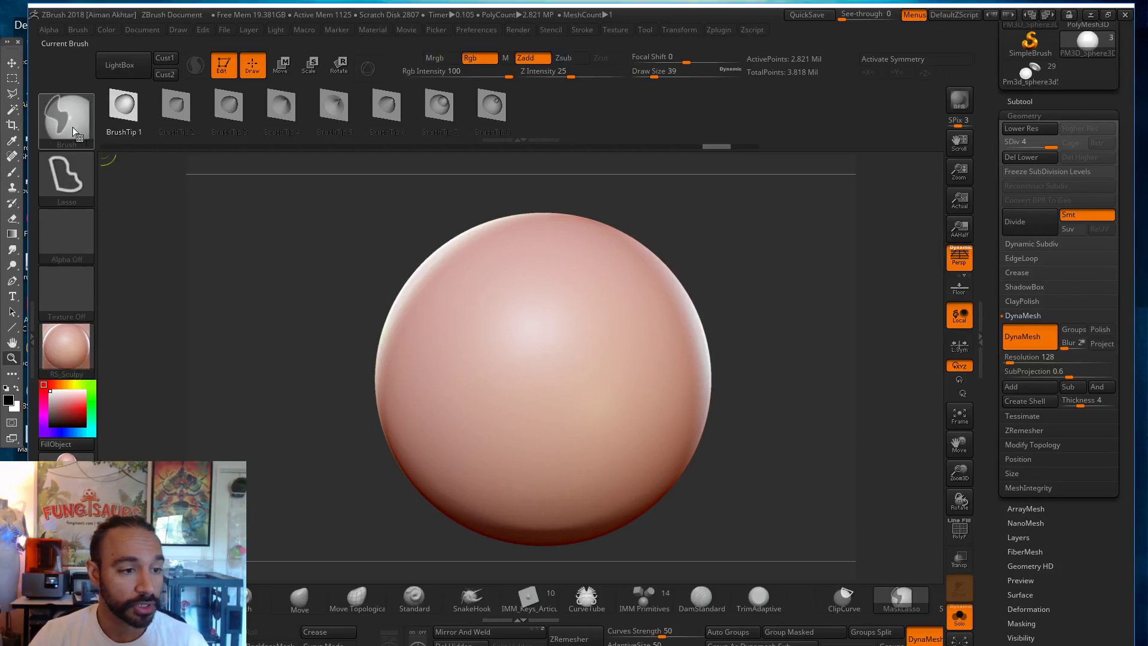
click(50, 131)
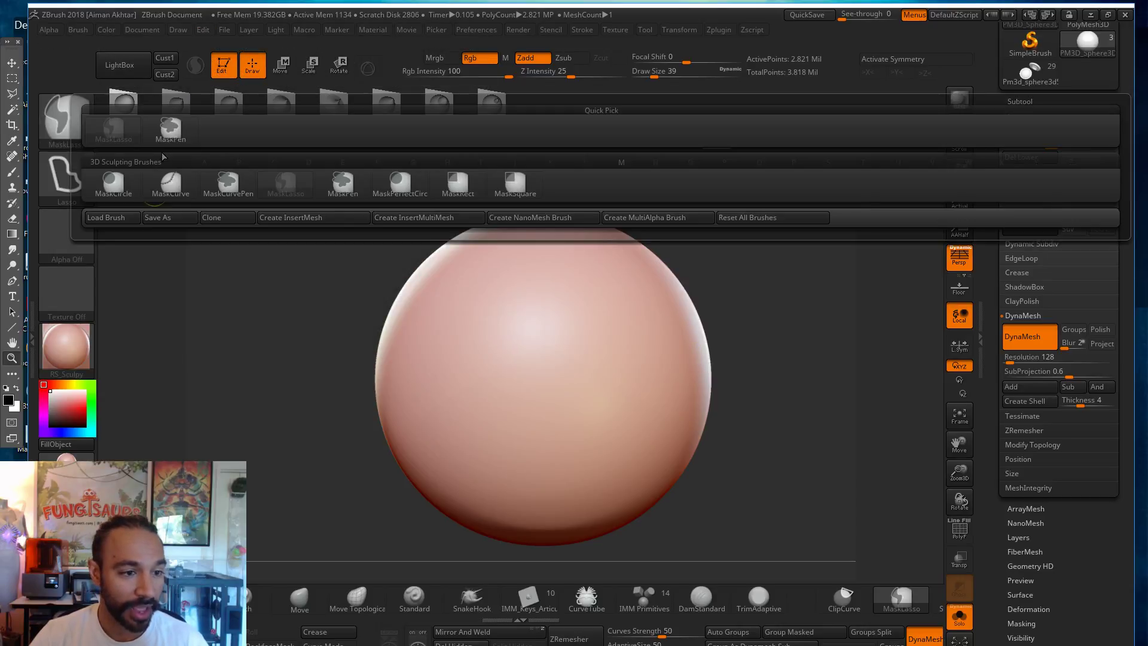
click(458, 183)
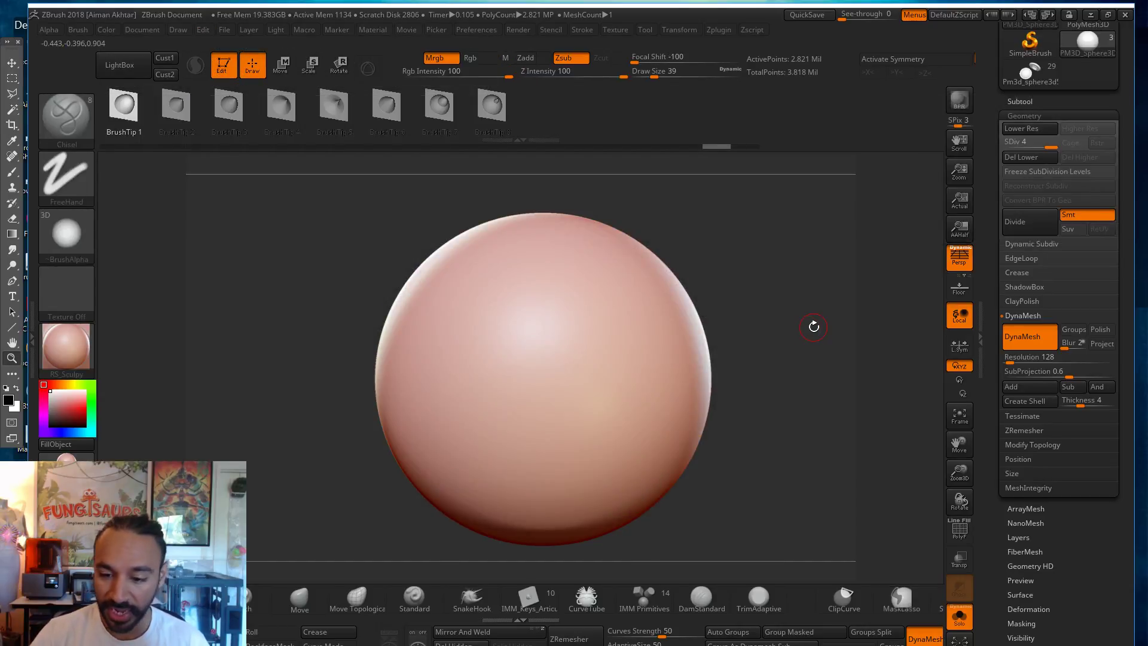
Step: Select the Move brush and turn off the perspective view
alt+drag(814, 327, 834, 347)
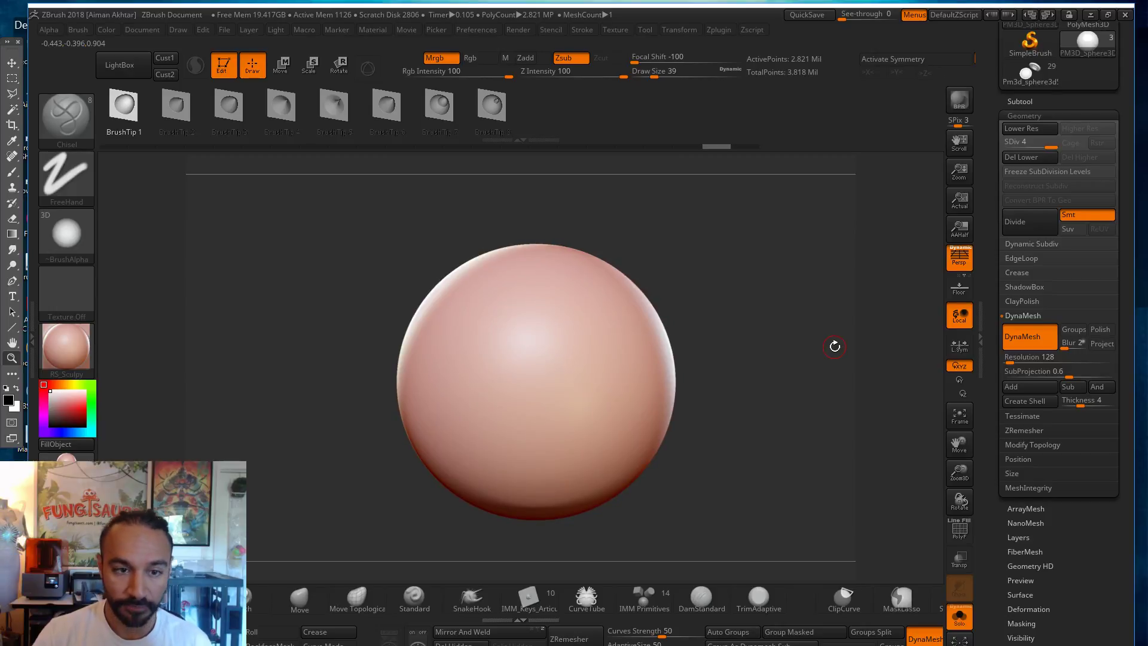
key(b)
key(m)
key(v)
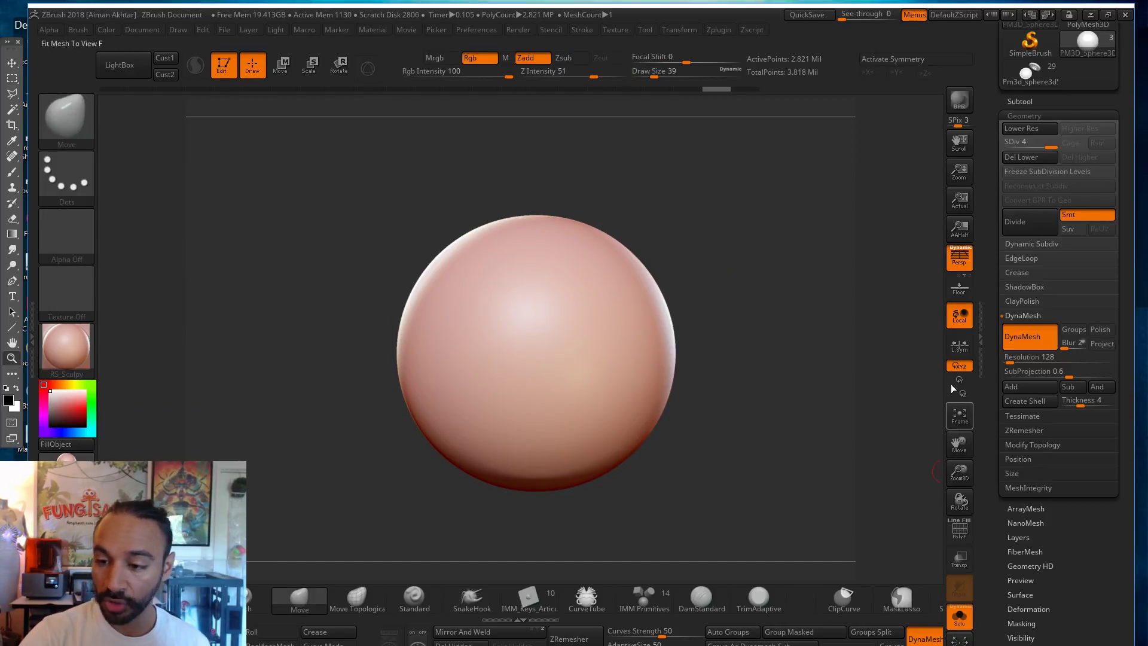
click(959, 257)
key(shift)
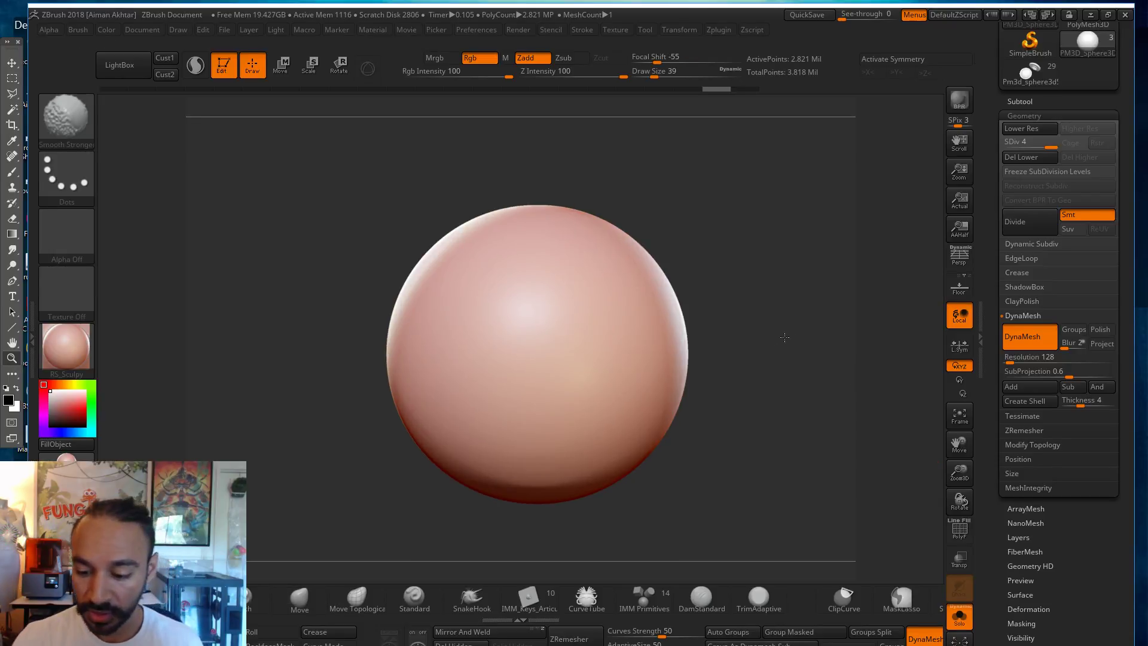
Step: Try masking a thin full-height vertical strip down the sphere's centre with MaskRect, and clear it
key(ctrl)
mouse_move(531, 236)
ctrl+mouse_down()
mouse_move(560, 551)
mouse_move(541, 565)
ctrl+mouse_up()
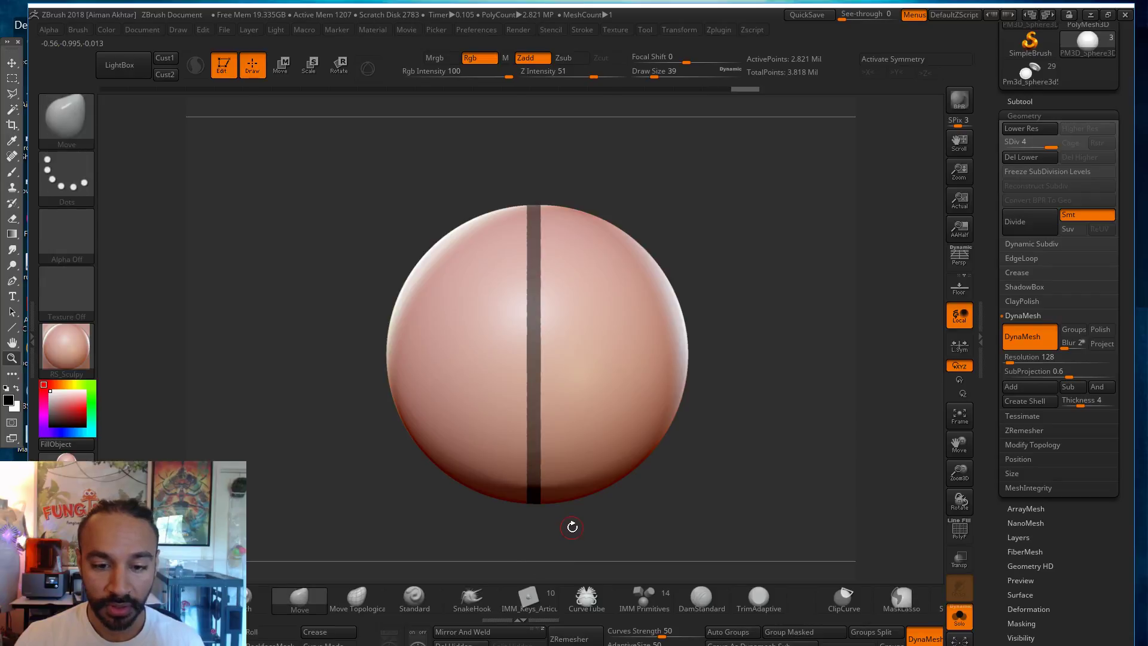
ctrl+drag(541, 189, 556, 542)
ctrl+click(556, 541)
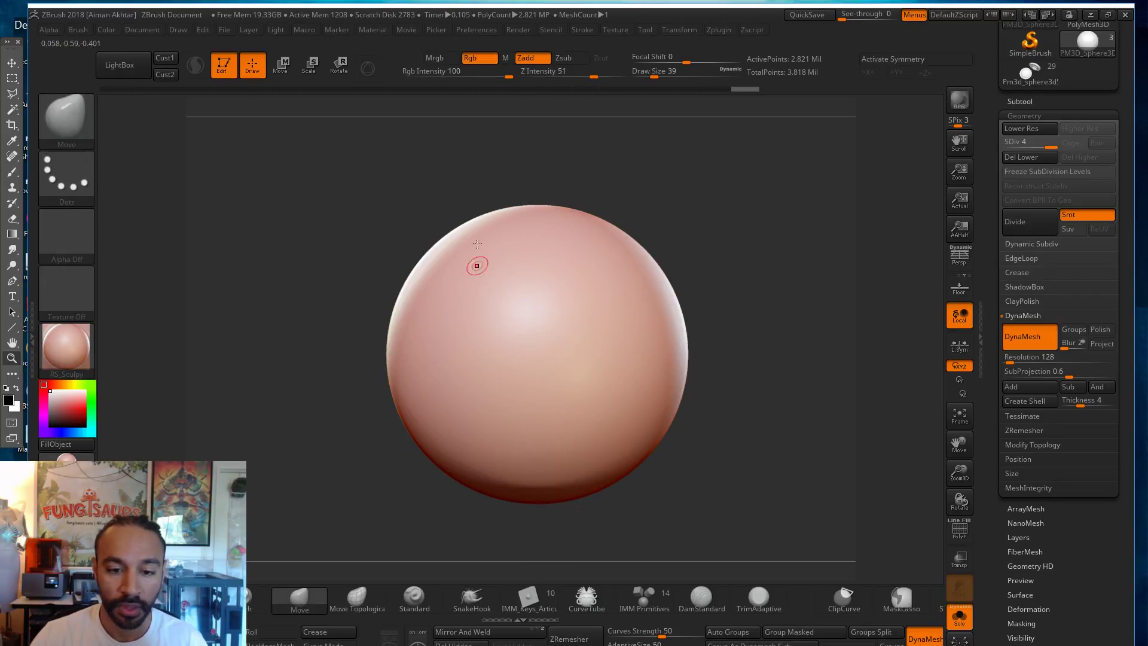
Step: Try a wide rectangular mask over the sphere's upper middle with X symmetry on, and turn the symmetry off
key(x)
ctrl+drag(502, 173, 587, 397)
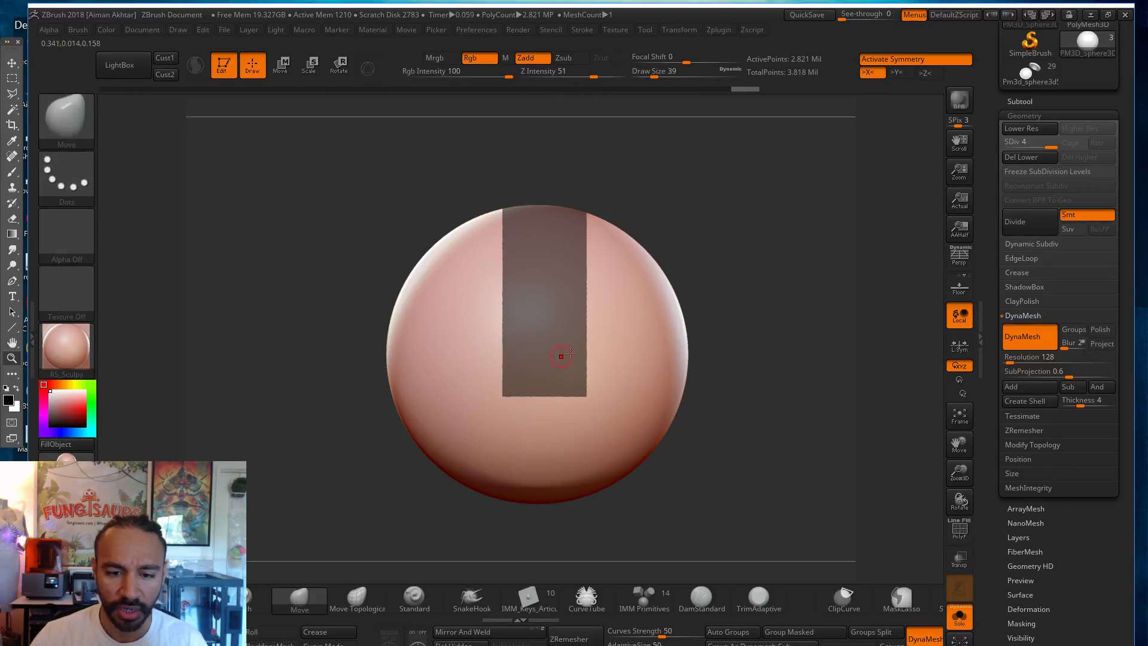
key(x)
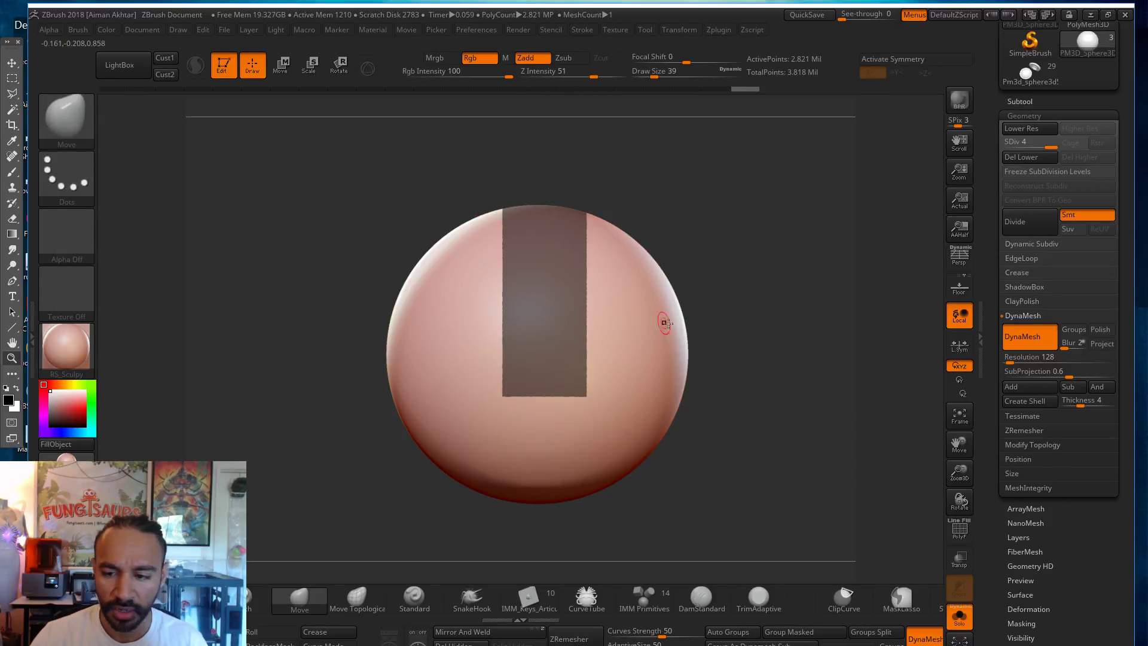
Step: Activate symmetry on the Z axis only, test a rectangular mask, and clear the masking
click(680, 30)
click(731, 342)
click(747, 357)
click(694, 357)
ctrl+drag(658, 224, 477, 326)
ctrl+drag(628, 164, 625, 161)
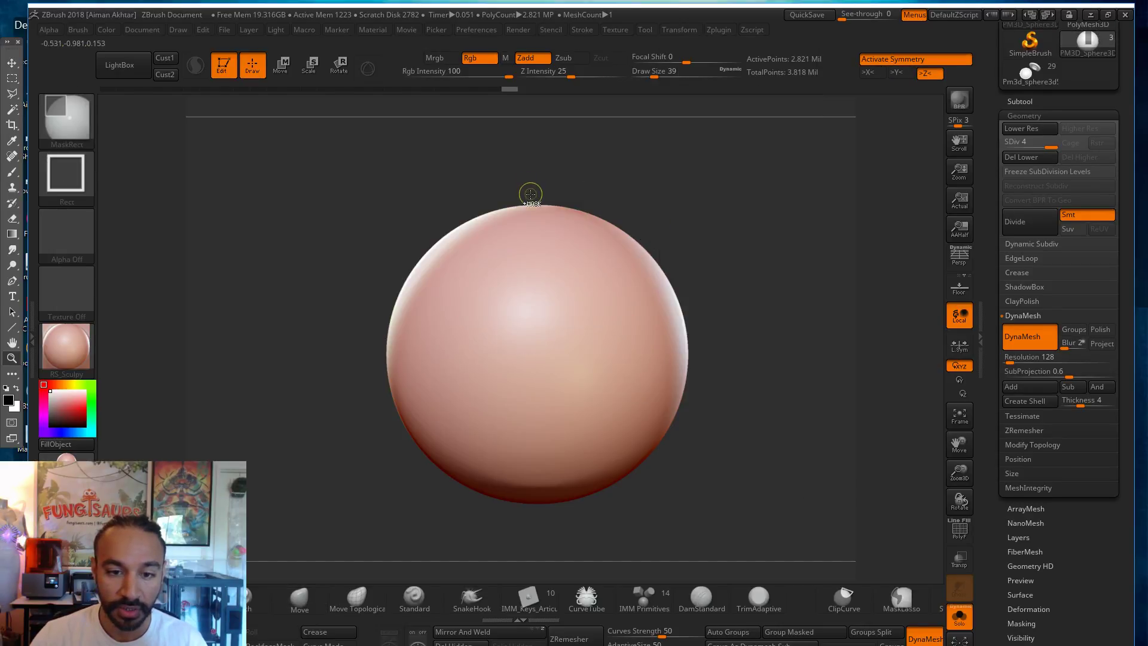
Step: Mask a thin full-height vertical strip centred on the sphere with Z symmetry
ctrl+drag(539, 196, 546, 543)
ctrl+click(544, 195)
ctrl+drag(535, 198, 549, 555)
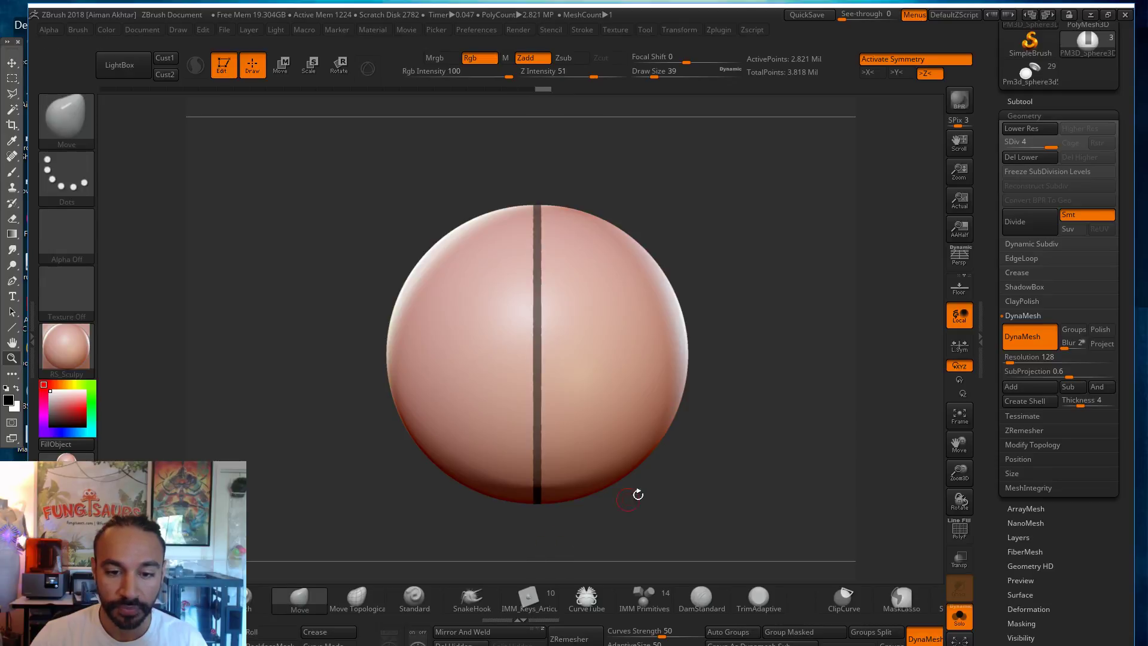
Step: Turn off Solo to show the other backpack parts and bring up the full subtool list
drag(688, 499, 668, 461)
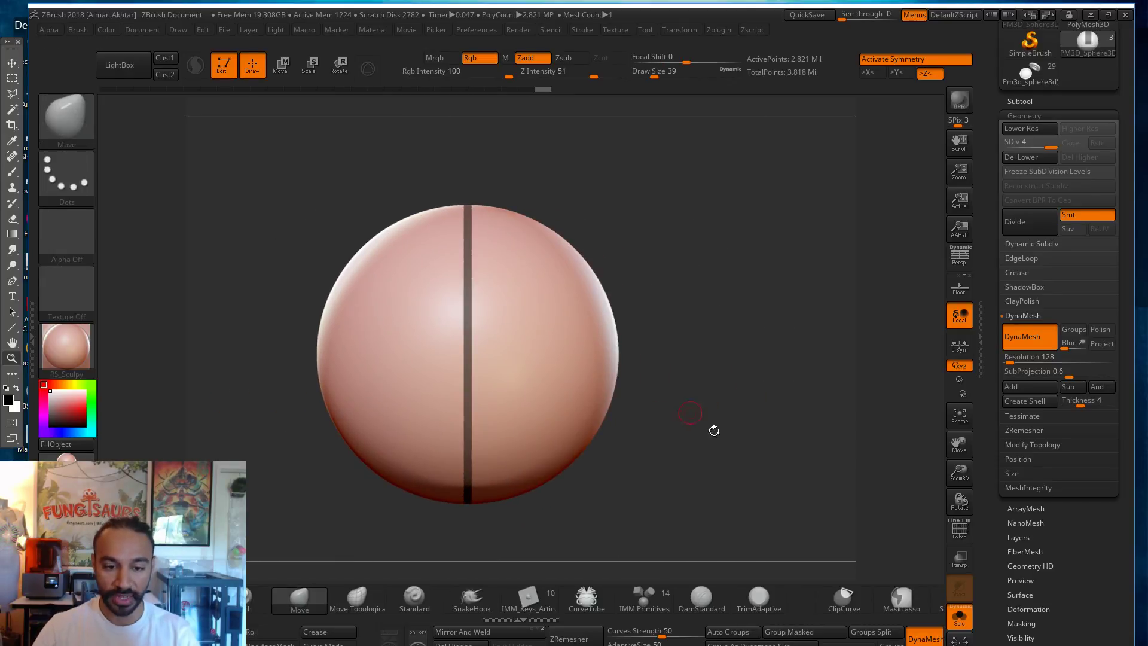
alt+drag(739, 501, 831, 508)
click(957, 622)
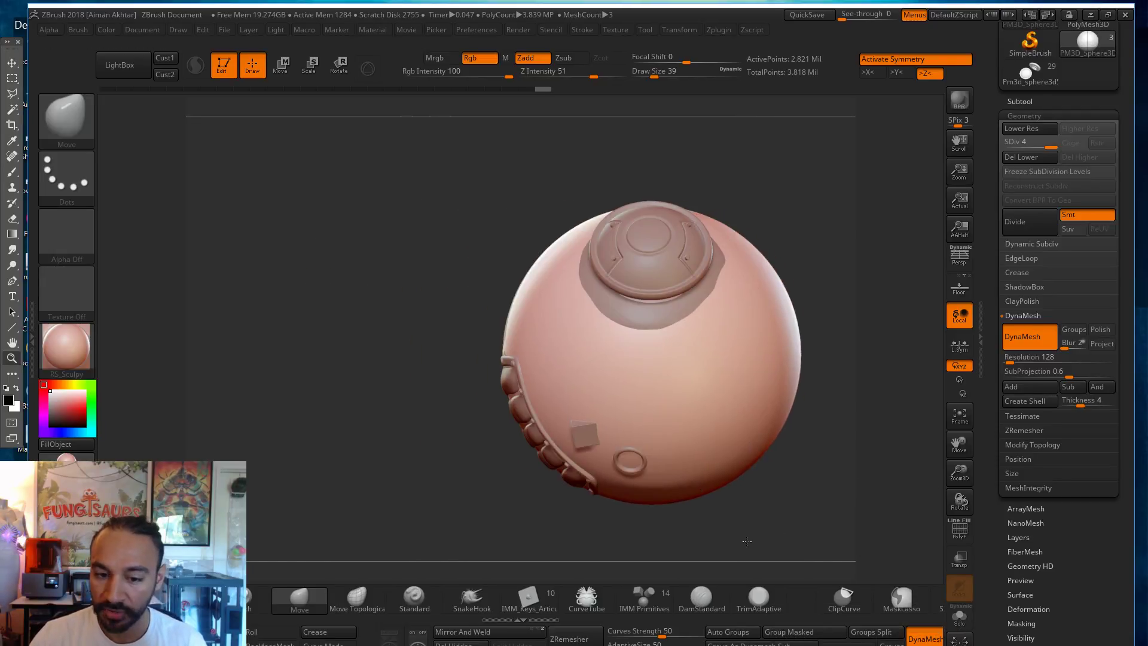
alt+drag(756, 538, 662, 564)
click(1022, 101)
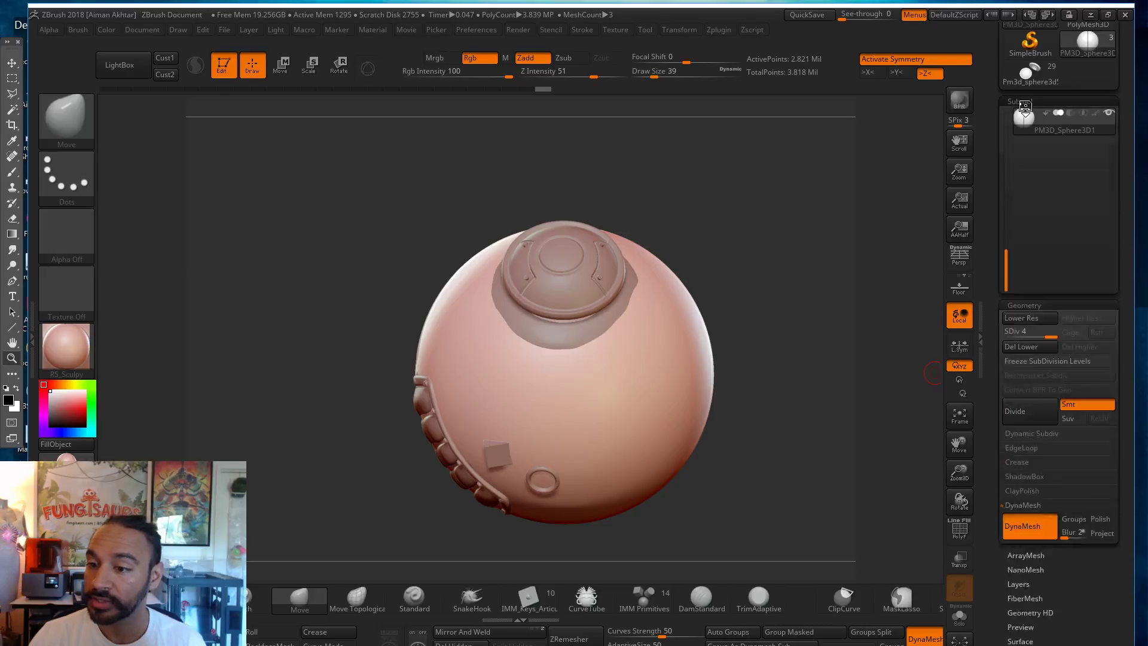
drag(1012, 272, 1012, 131)
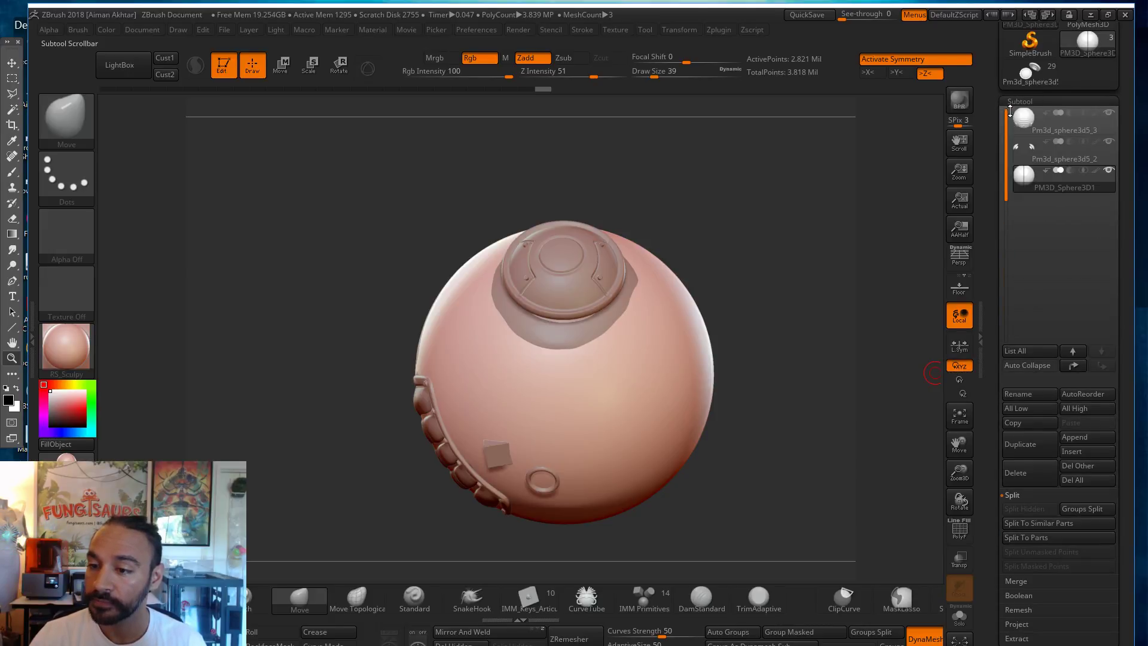
Step: Select the old detailed sphere Pm3d_sphere3d5_3 and examine its centre seam and details around the disc
click(1031, 125)
mouse_move(825, 425)
mouse_down()
mouse_move(879, 425)
mouse_move(836, 416)
mouse_move(789, 457)
mouse_move(772, 458)
mouse_move(771, 378)
mouse_move(761, 429)
mouse_move(399, 194)
mouse_up()
mouse_move(640, 502)
mouse_down()
mouse_move(628, 519)
mouse_move(642, 595)
mouse_up()
drag(675, 386, 705, 312)
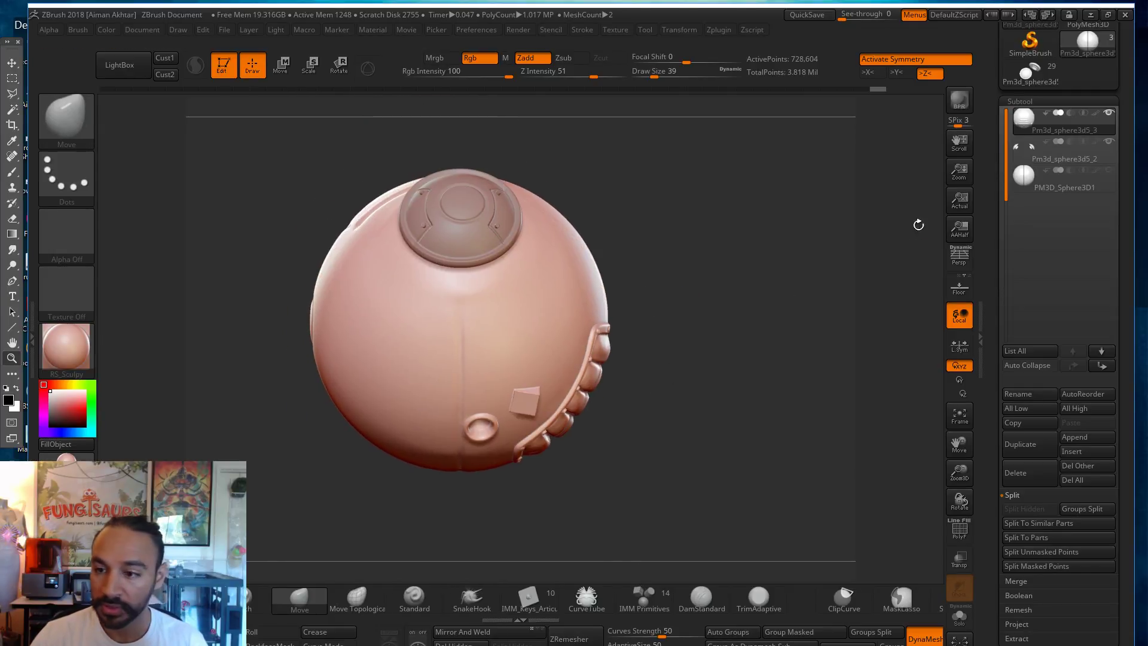
mouse_move(1063, 173)
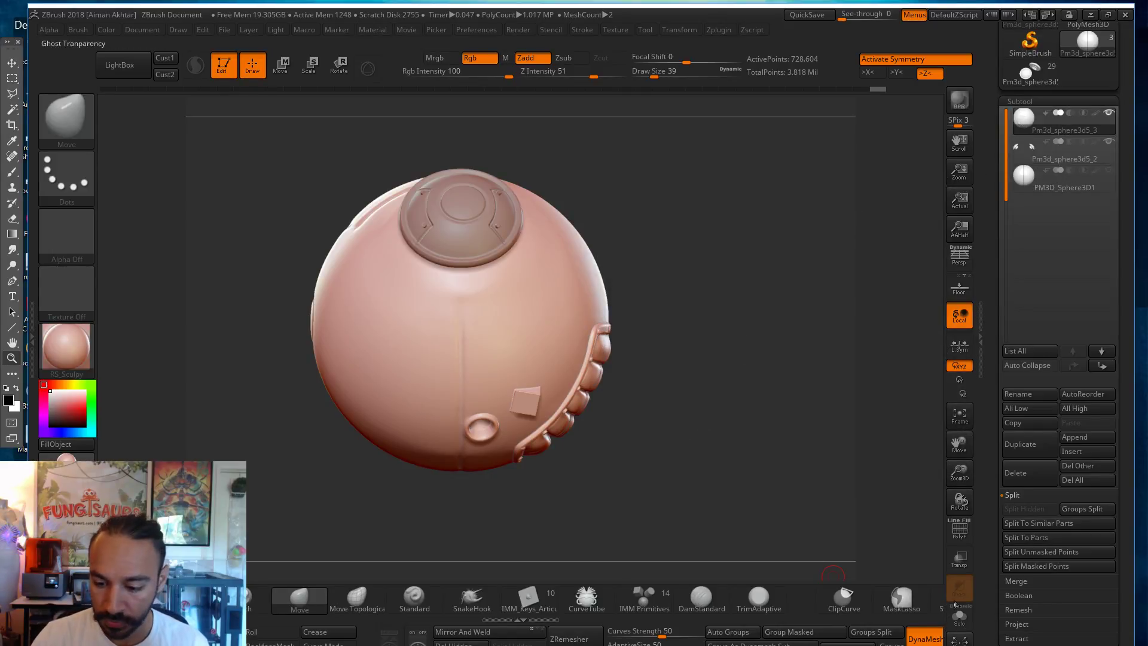
alt+drag(759, 520, 799, 529)
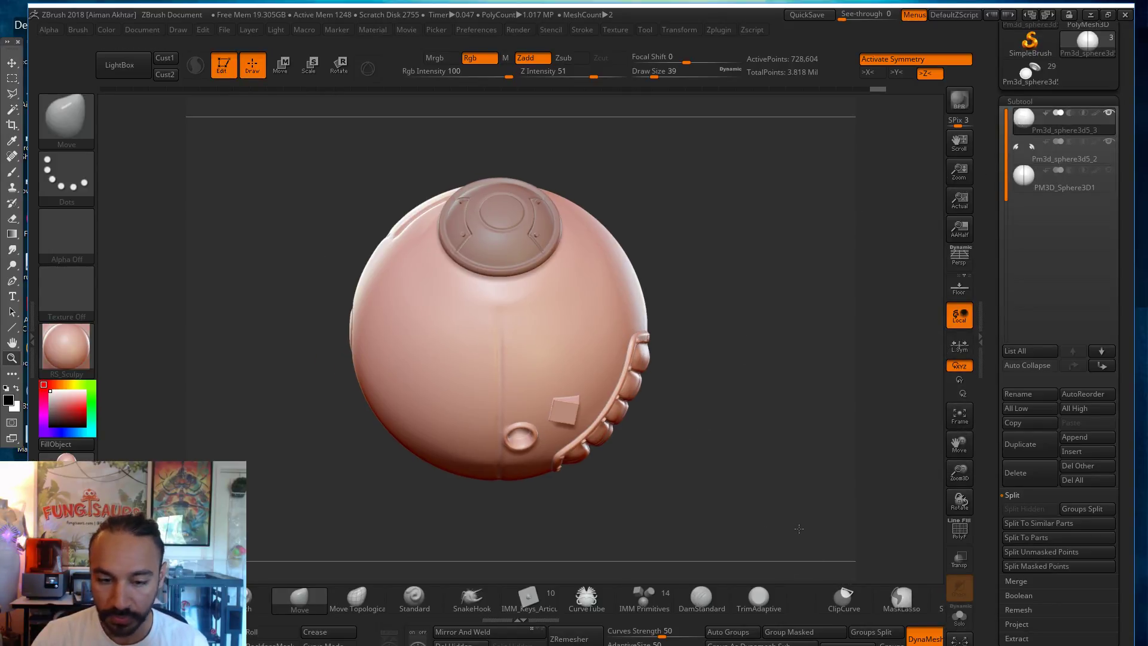
Step: Select the new sphere PM3D_Sphere3D1 and hide the old sphere Pm3d_sphere3d5_3
click(1030, 185)
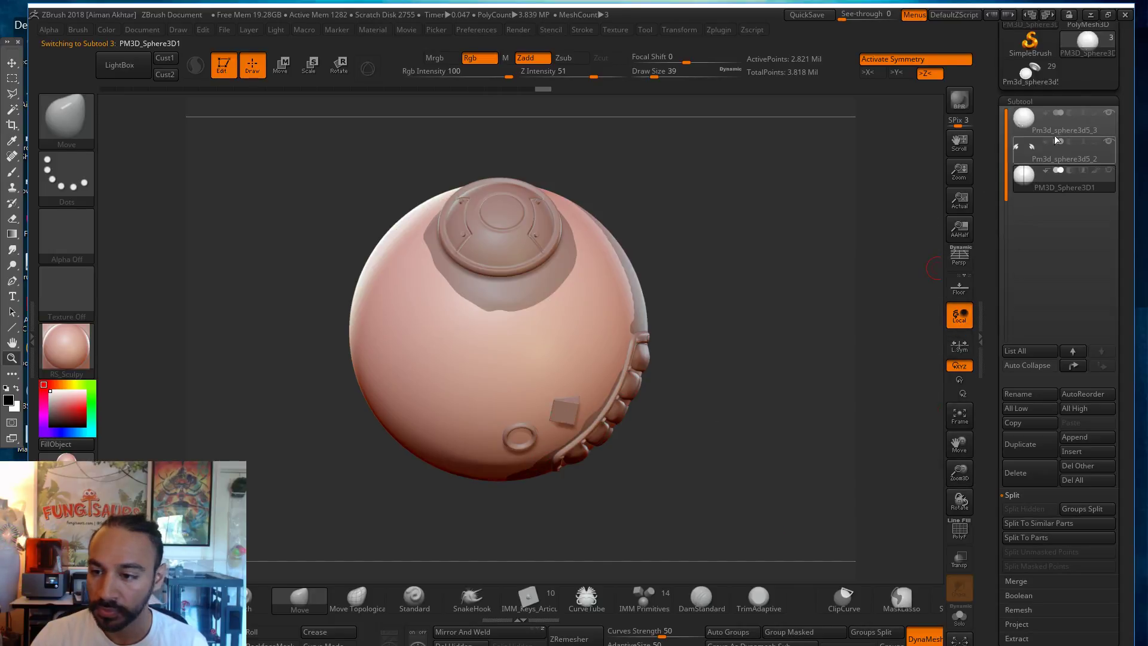
click(1109, 113)
drag(702, 393, 649, 430)
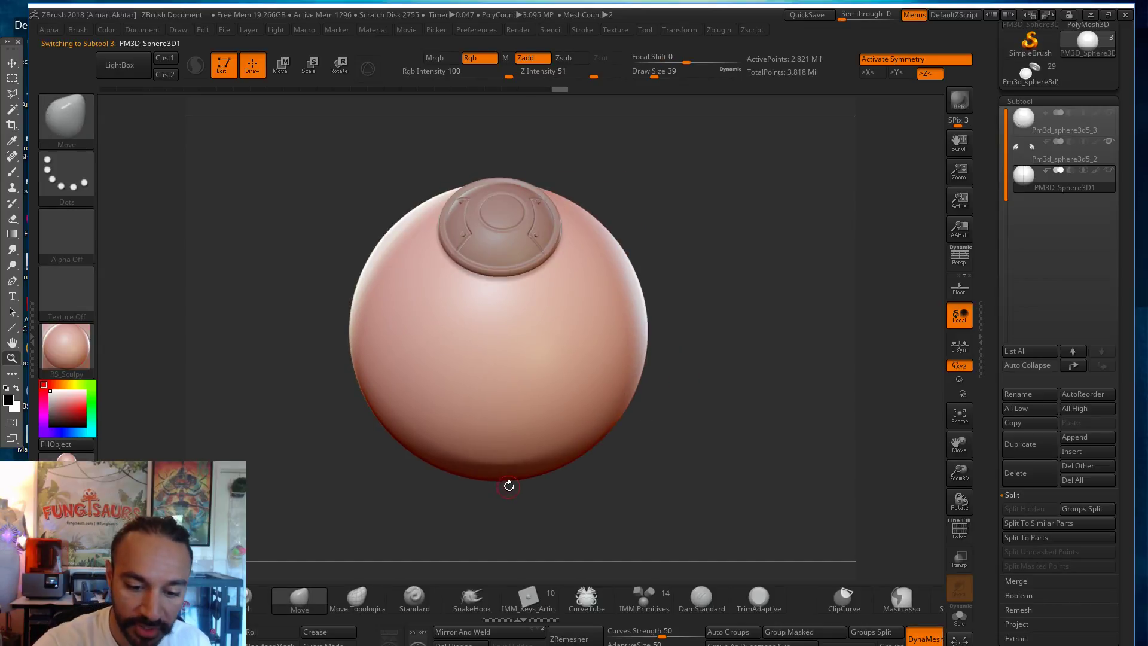
Step: Switch symmetry from Z to X, try masking a thin strip up from the sphere's lower edge, and clear it
click(682, 28)
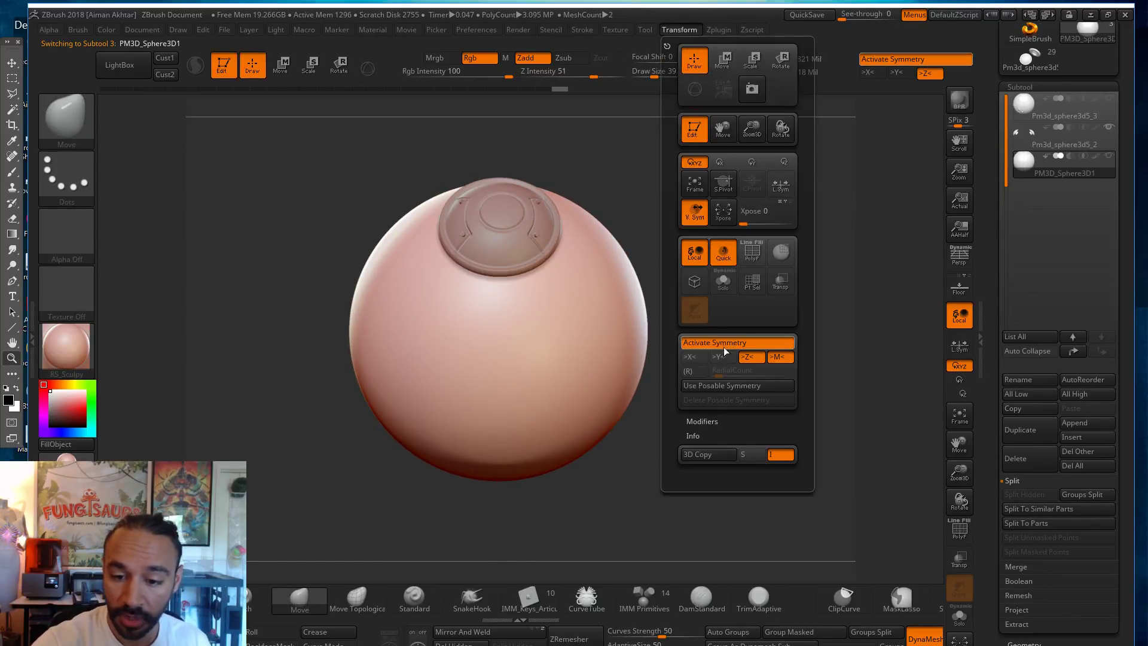
key(x)
click(747, 357)
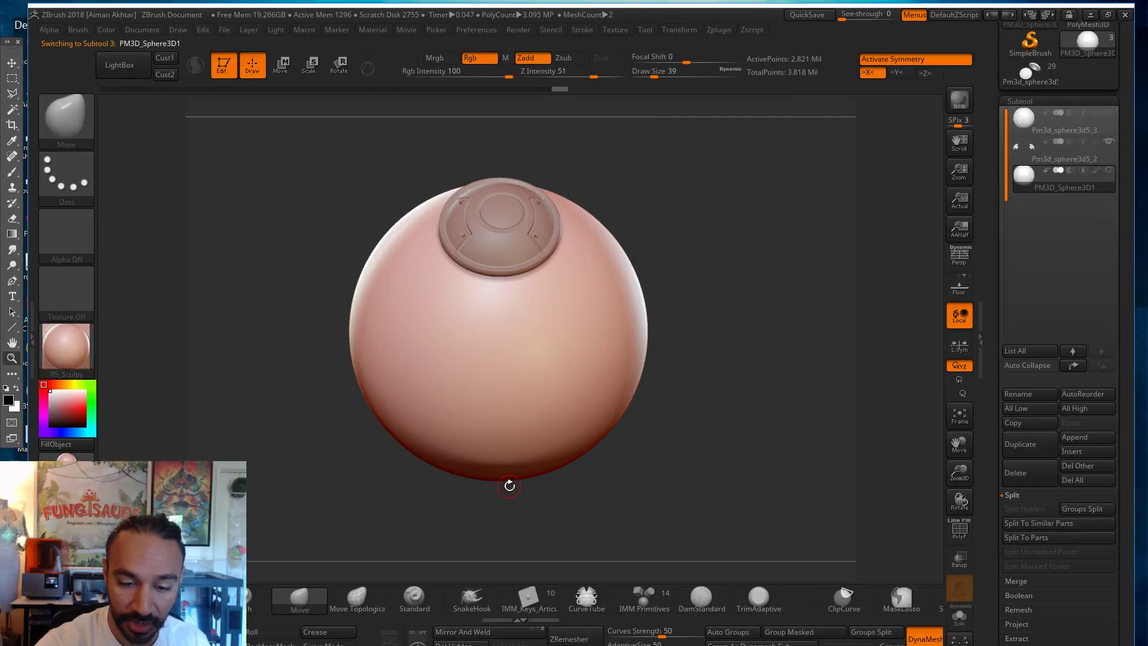
ctrl+drag(509, 488, 513, 374)
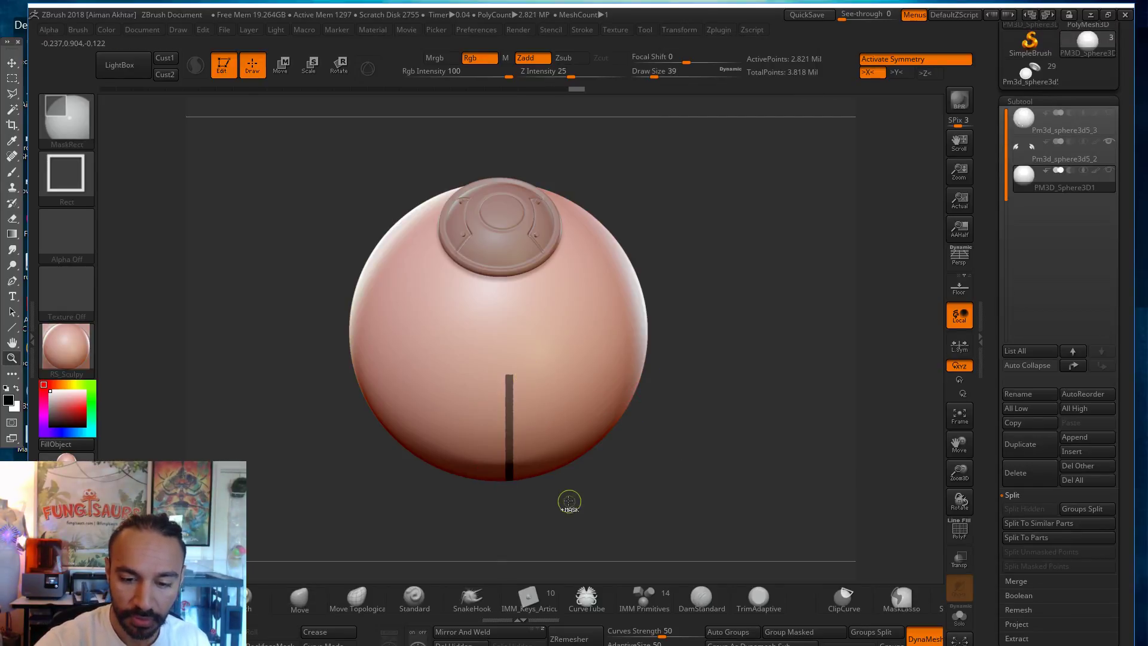
ctrl+drag(589, 150, 584, 136)
Step: Turn symmetry off and mask a thin vertical strip from the sphere's middle up past the disc and over the top
key(x)
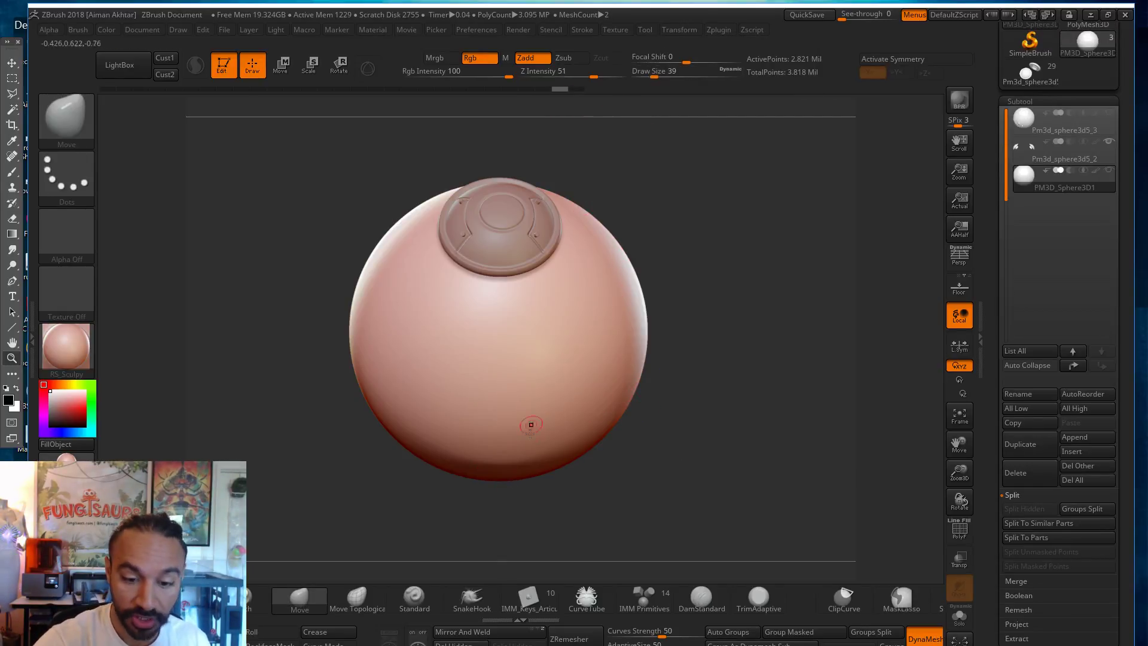
key(ctrl)
ctrl+drag(509, 370, 506, 150)
drag(698, 168, 778, 156)
drag(859, 276, 857, 139)
drag(837, 229, 744, 249)
Step: Bring up the sphere's geometry settings and examine the edges of the crossing mask strips between the two discs up close
drag(1121, 513, 1120, 406)
click(1031, 549)
click(1028, 116)
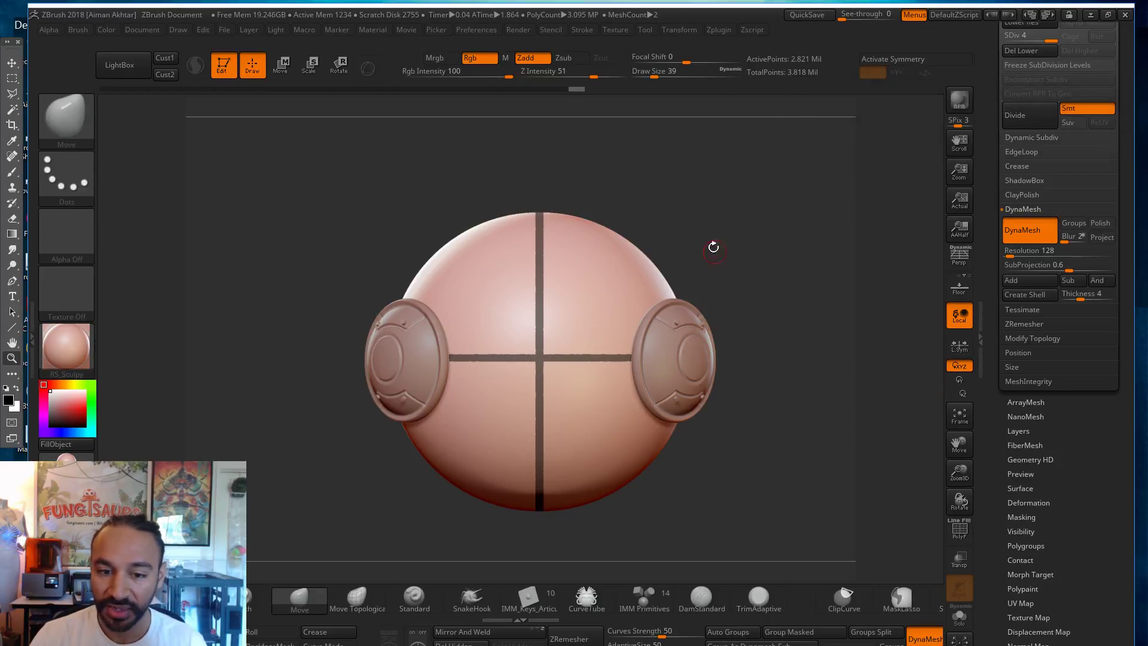
mouse_move(705, 191)
mouse_down()
mouse_move(809, 335)
mouse_move(807, 294)
mouse_move(806, 314)
mouse_up()
mouse_move(766, 422)
alt+mouse_down()
mouse_move(769, 449)
mouse_move(692, 418)
mouse_move(726, 432)
mouse_move(788, 491)
mouse_move(807, 556)
alt+mouse_up()
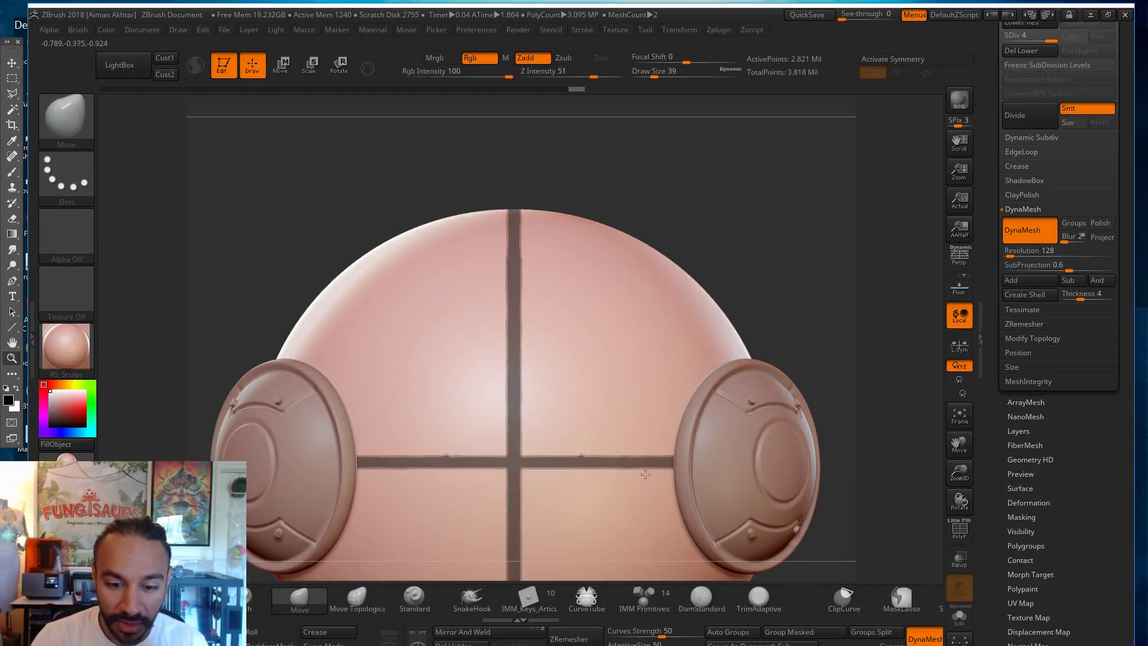
alt+drag(779, 181, 782, 57)
alt+drag(813, 515, 823, 578)
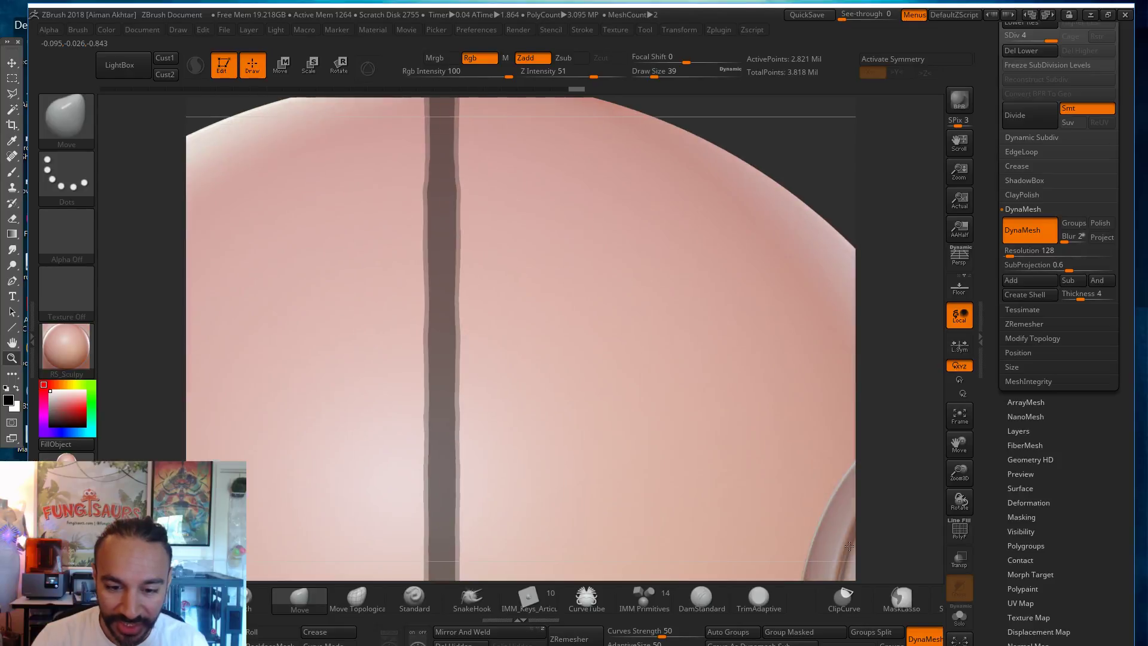
alt+drag(871, 34, 864, 21)
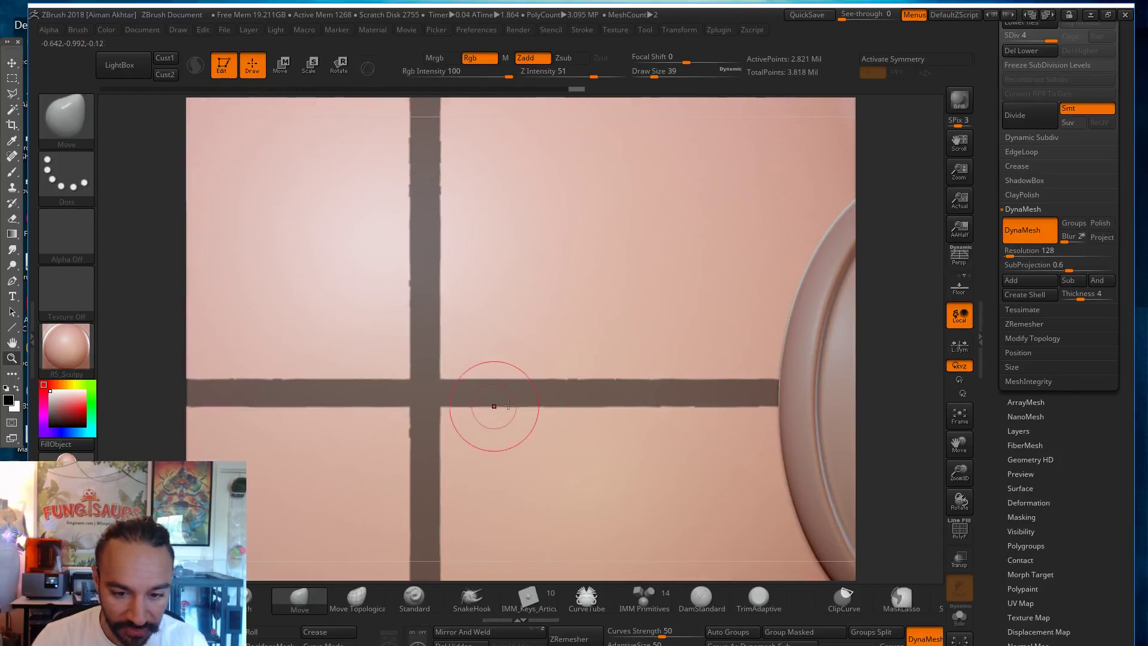
Step: Set the draw size to 7 for working on the crossing mask strips
key(s)
drag(509, 380, 507, 379)
key(ctrl)
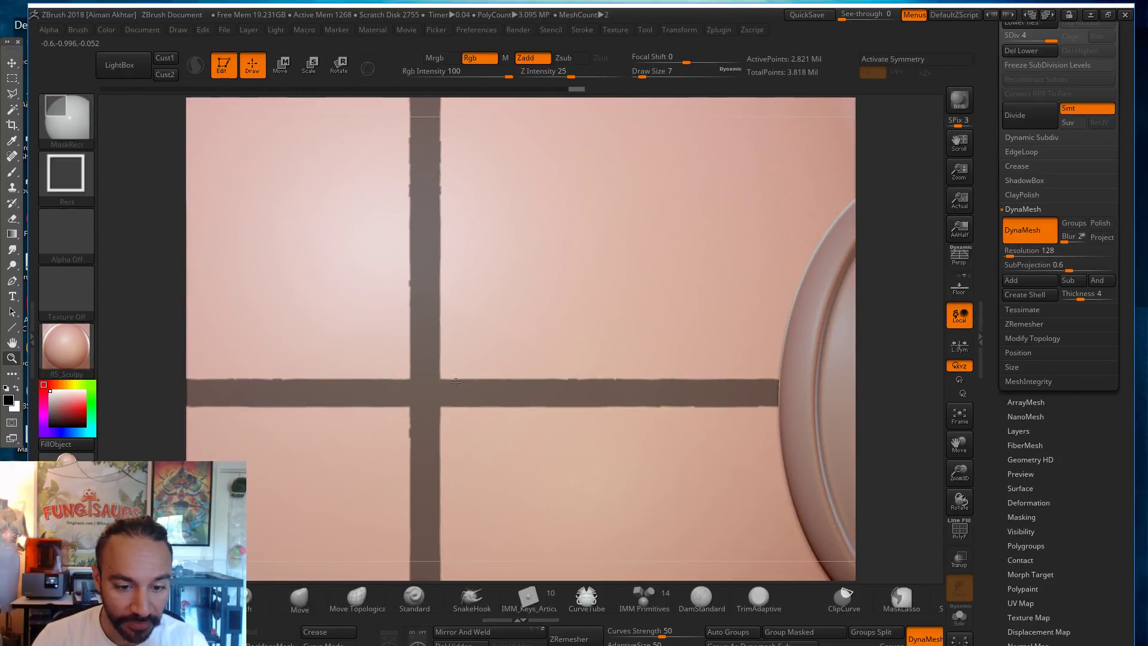
Step: Clear the blurred mask strips, display the polygon wireframe, and subdivide the sphere to level 5
ctrl+click(456, 383)
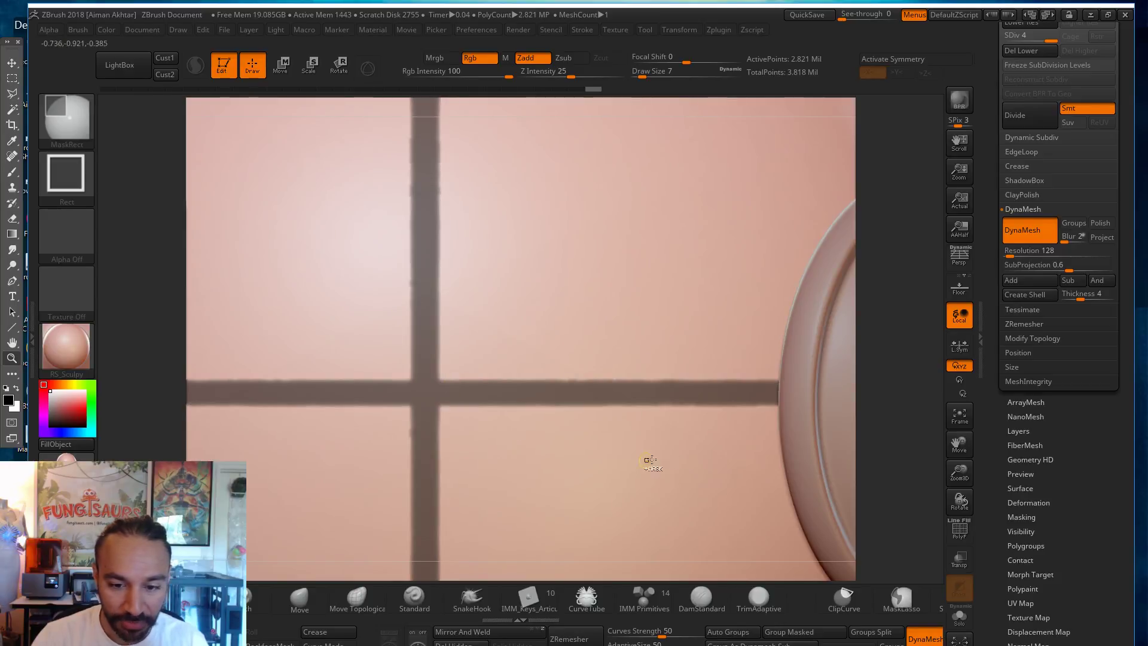
click(959, 534)
key(f)
key(ctrl)
ctrl+drag(789, 320, 804, 311)
click(1039, 113)
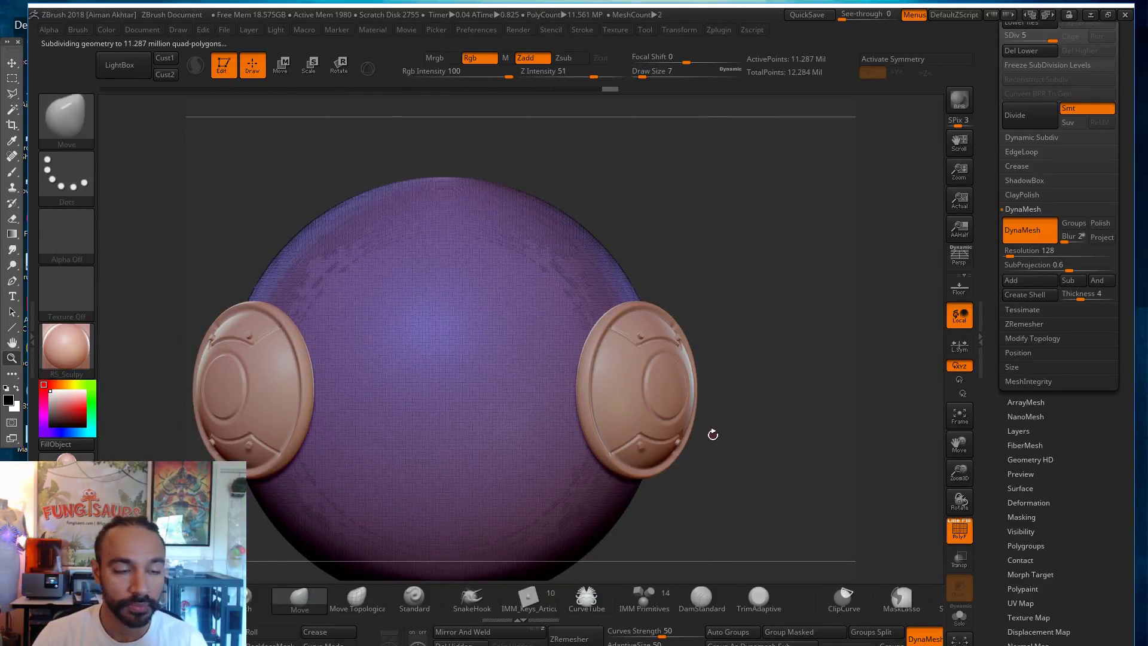
Step: Mask a thin horizontal strip across the middle of the sphere, running from disc to disc
alt+drag(800, 346, 866, 276)
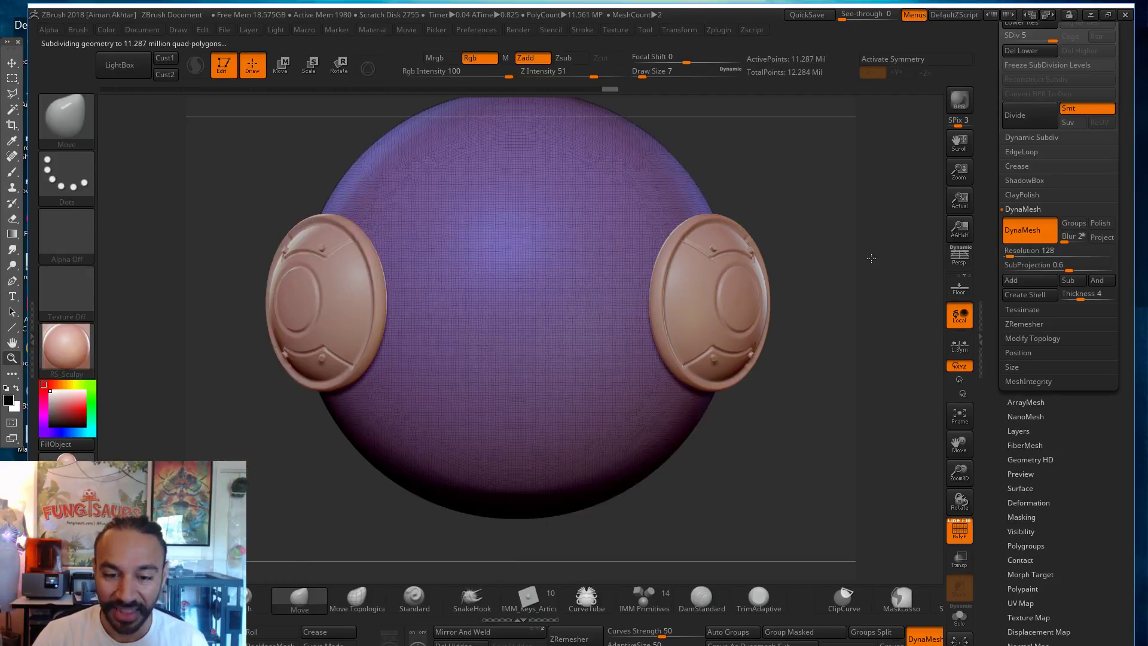
key(ctrl)
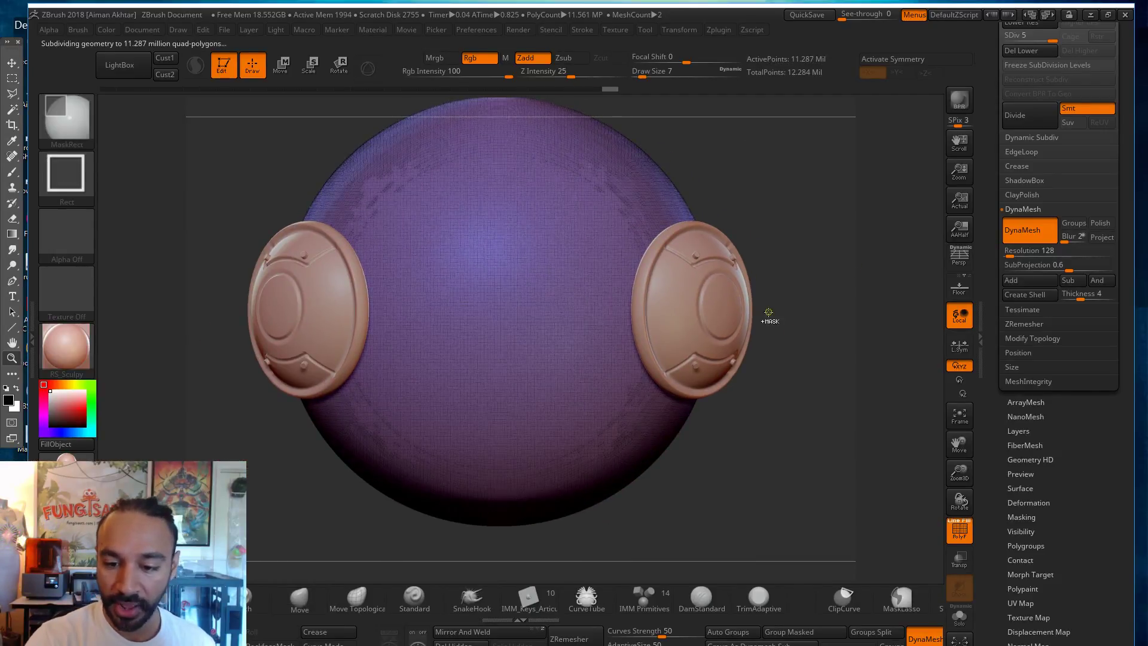
ctrl+drag(776, 307, 150, 299)
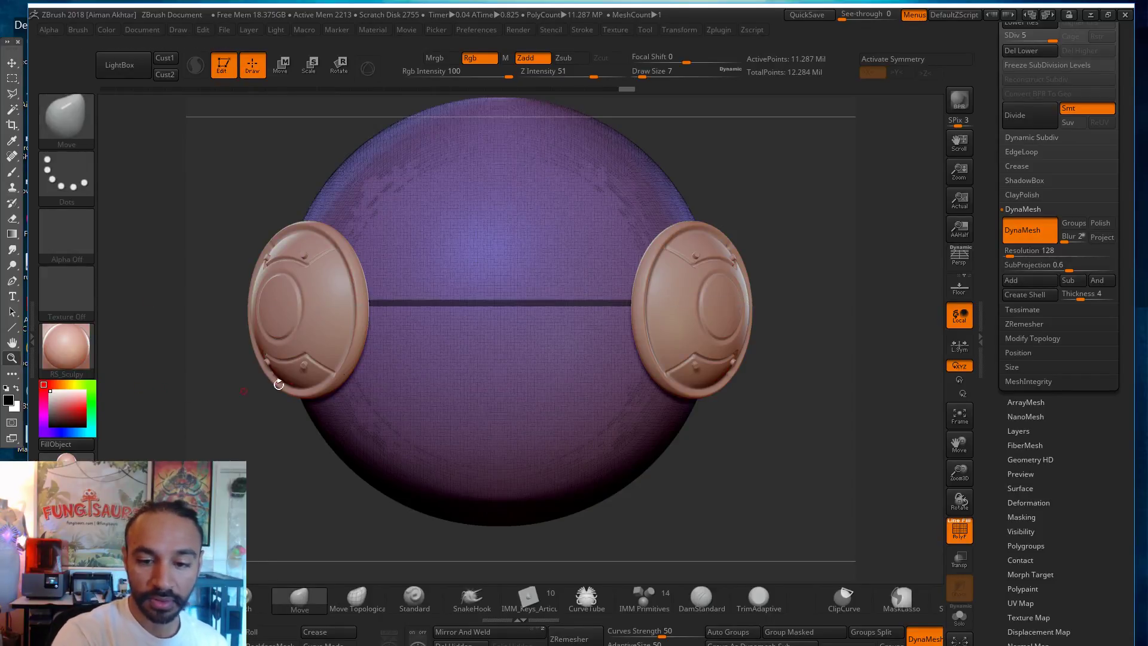
mouse_move(842, 283)
alt+mouse_down()
mouse_move(787, 269)
mouse_move(807, 275)
alt+mouse_up()
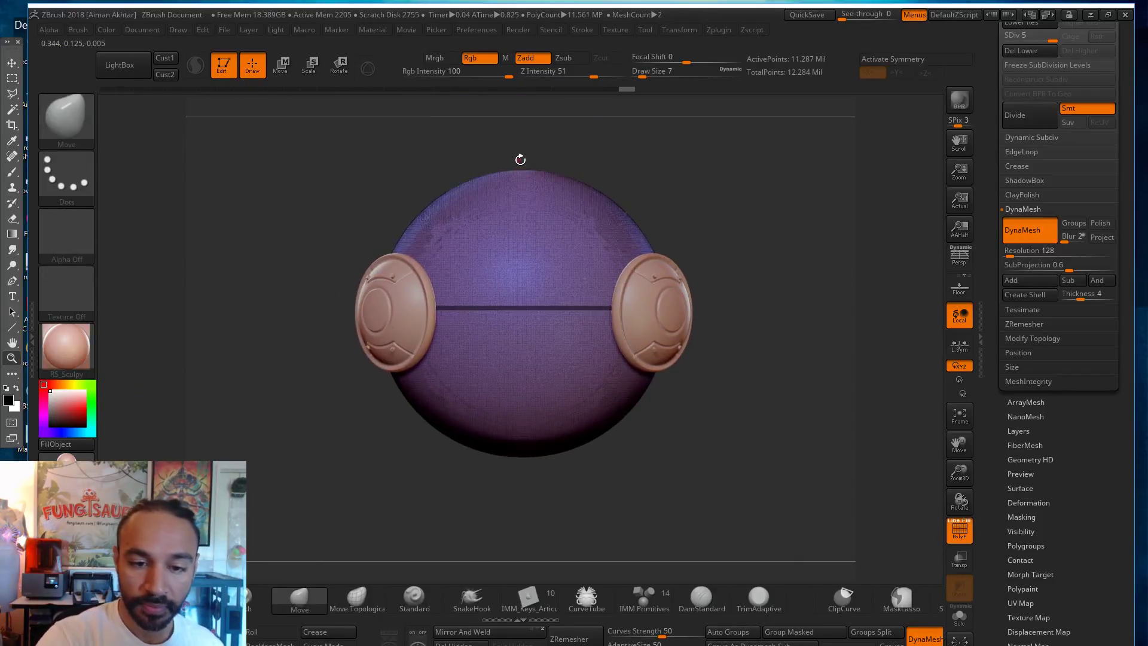
Step: Activate symmetry on the Z axis only, leaving X off
click(583, 29)
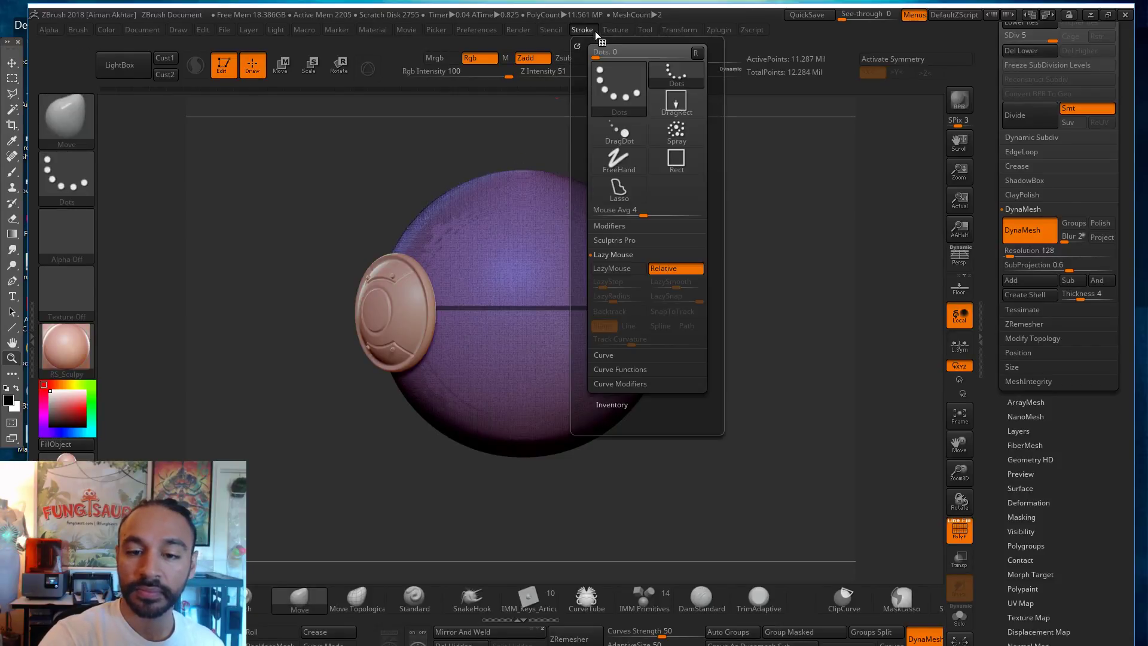
click(626, 256)
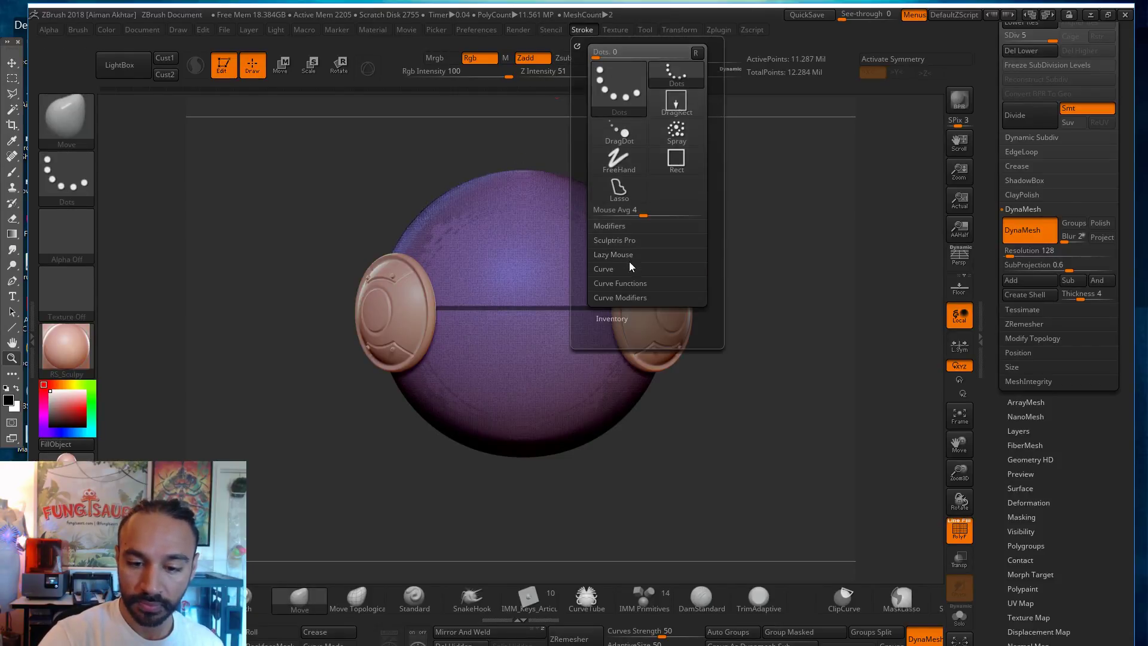
click(681, 30)
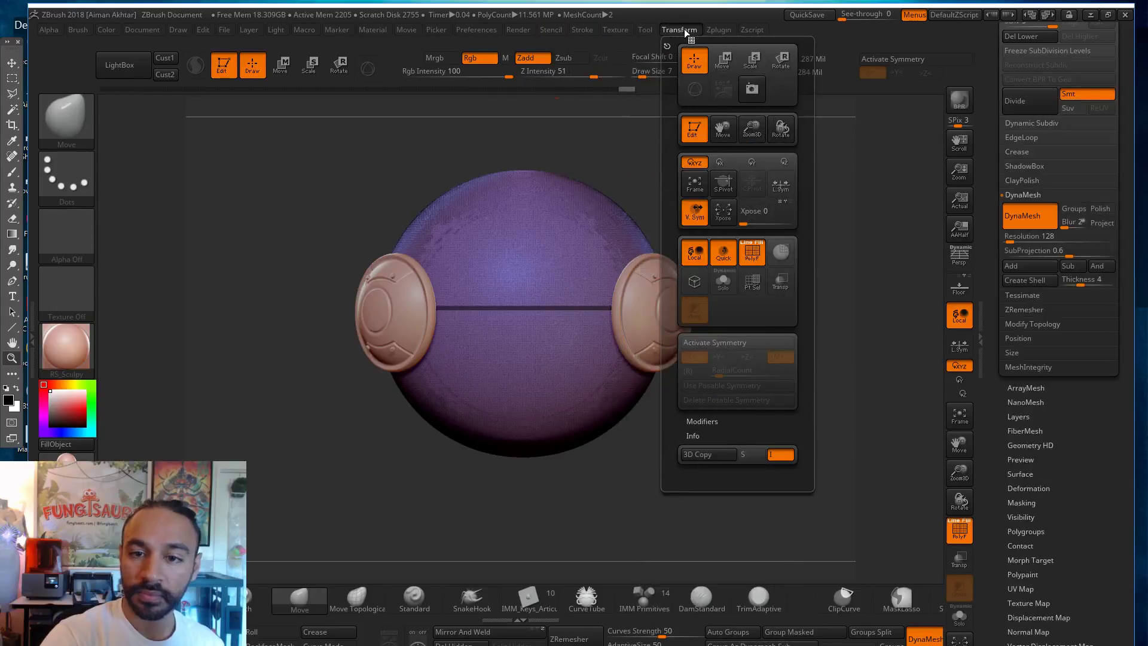
click(717, 343)
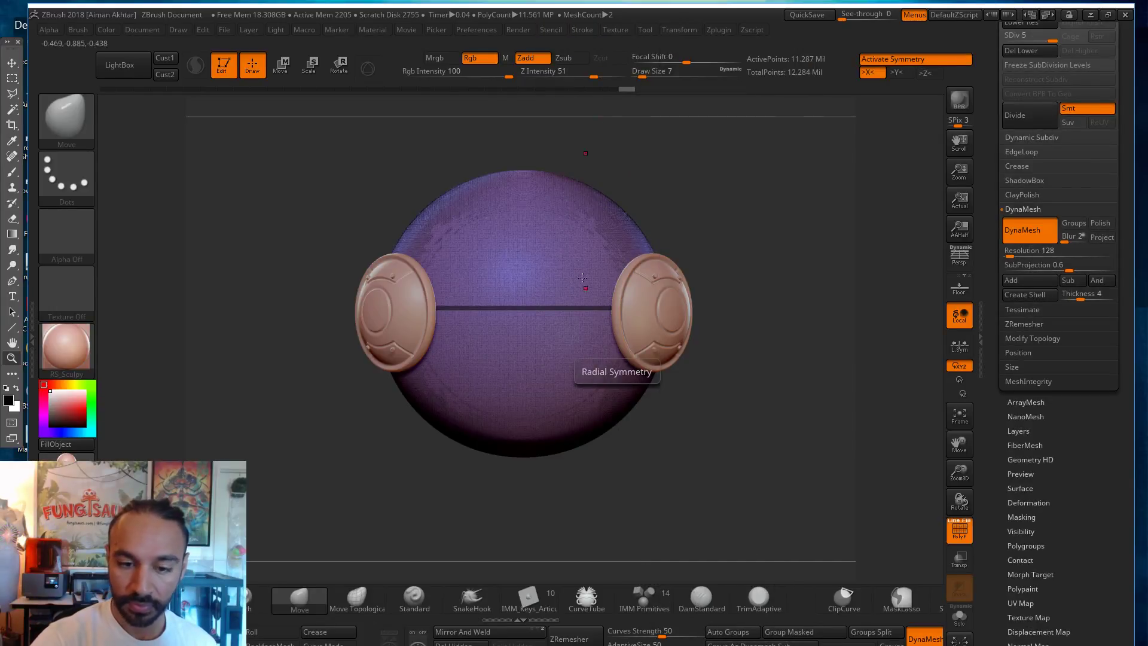
click(679, 30)
click(753, 359)
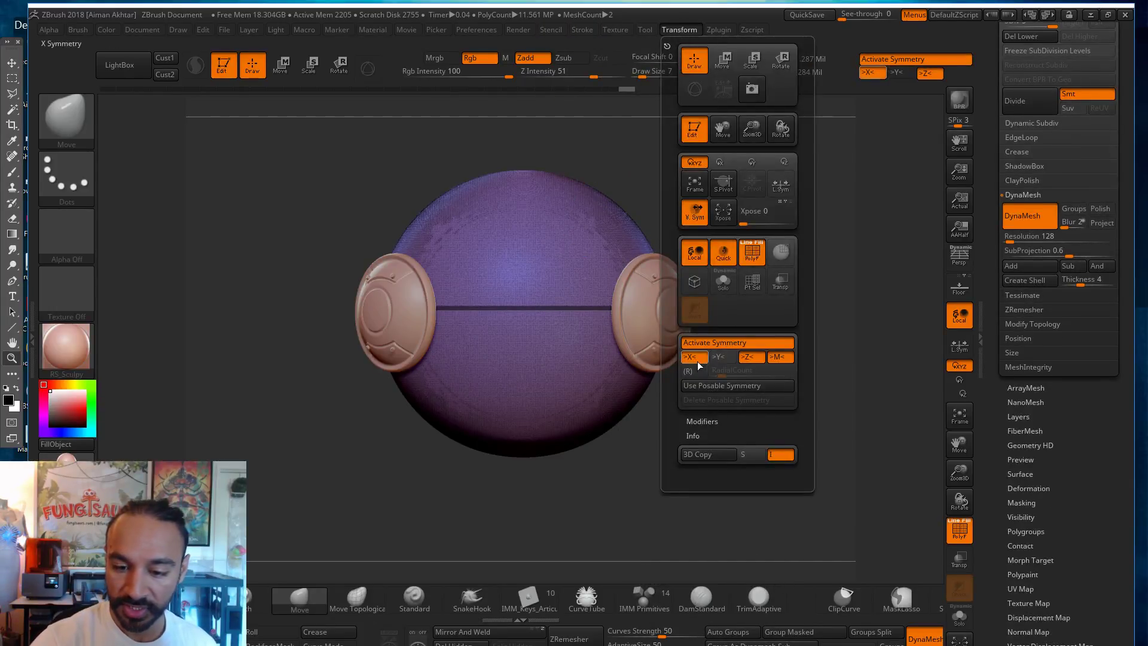
click(695, 362)
Step: Mask a thin vertical strip through the sphere's centre from top to bottom, undoing and repeating it once for a cleaner line
ctrl+drag(524, 162, 527, 500)
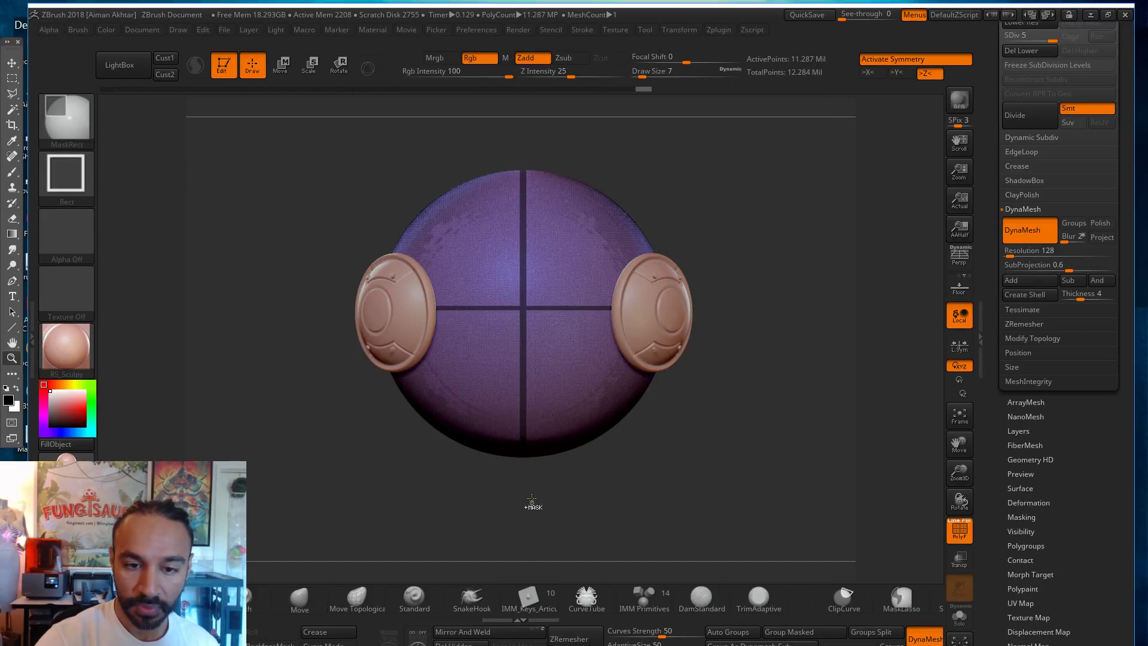
key(ctrl+z)
mouse_move(522, 165)
ctrl+mouse_down()
mouse_move(544, 433)
mouse_move(526, 498)
ctrl+mouse_up()
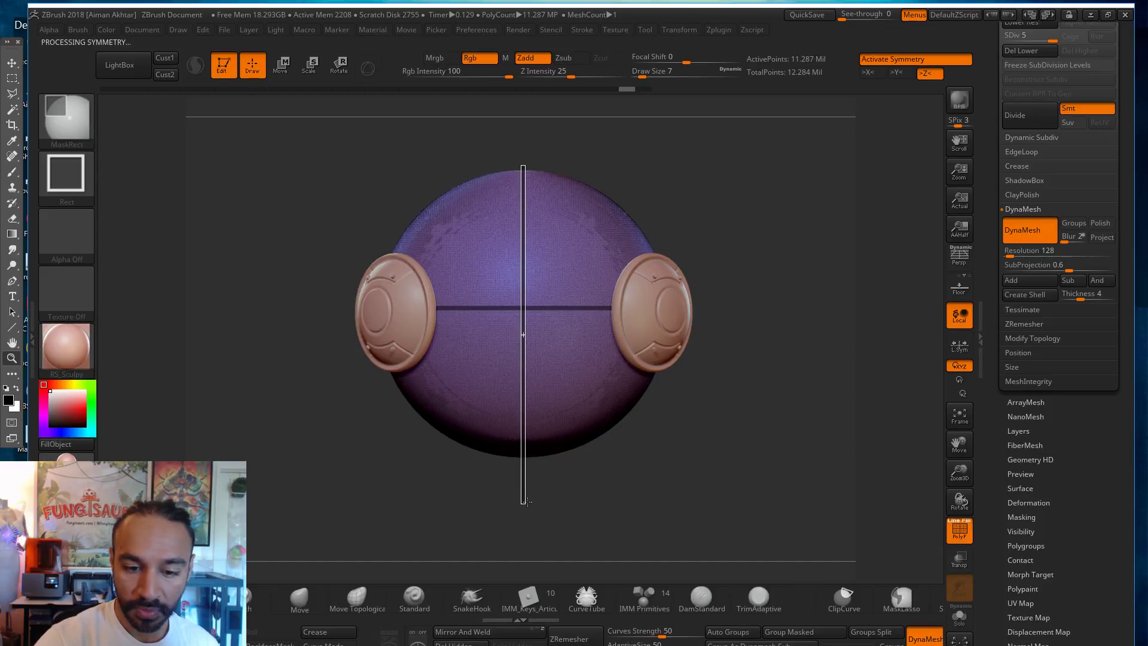
mouse_move(685, 391)
mouse_down()
mouse_move(712, 251)
mouse_move(695, 321)
mouse_move(789, 338)
mouse_up()
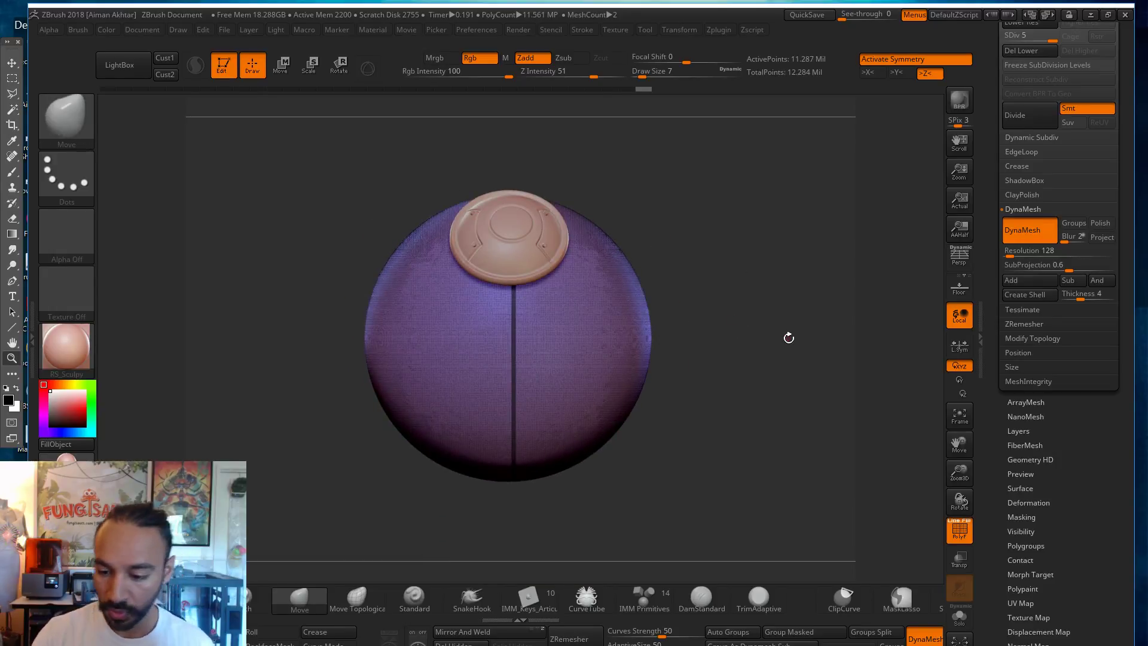
Step: Open the subtool list and switch to the old detailed sphere, Pm3d_sphere3d5_3
drag(1129, 110, 1128, 393)
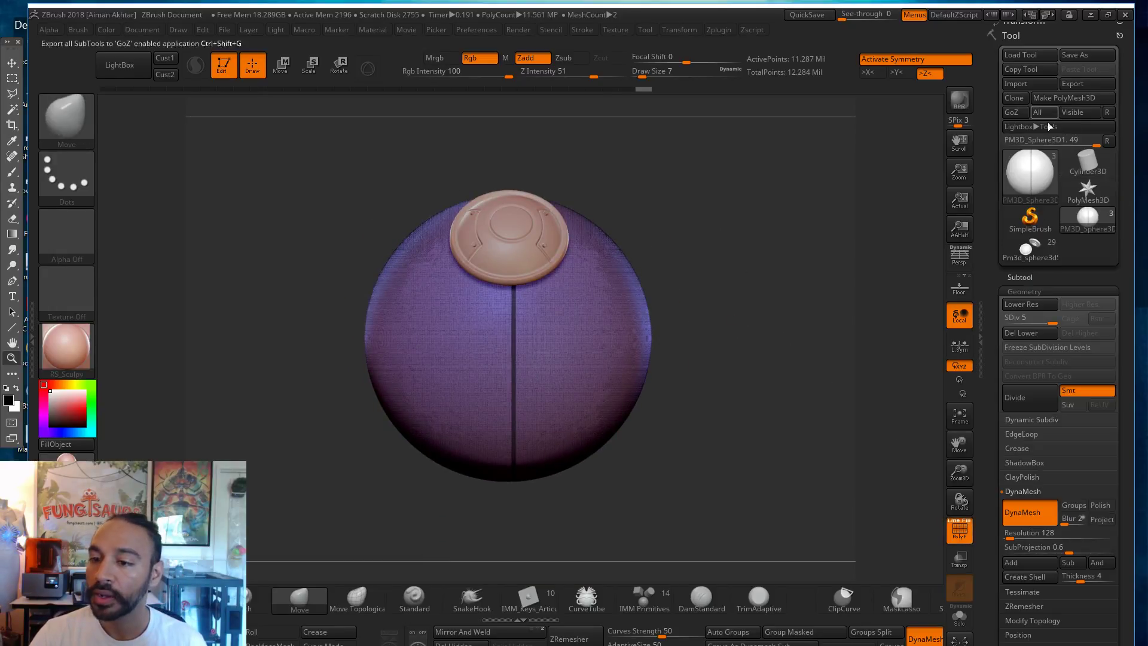
click(1038, 277)
mouse_move(1041, 325)
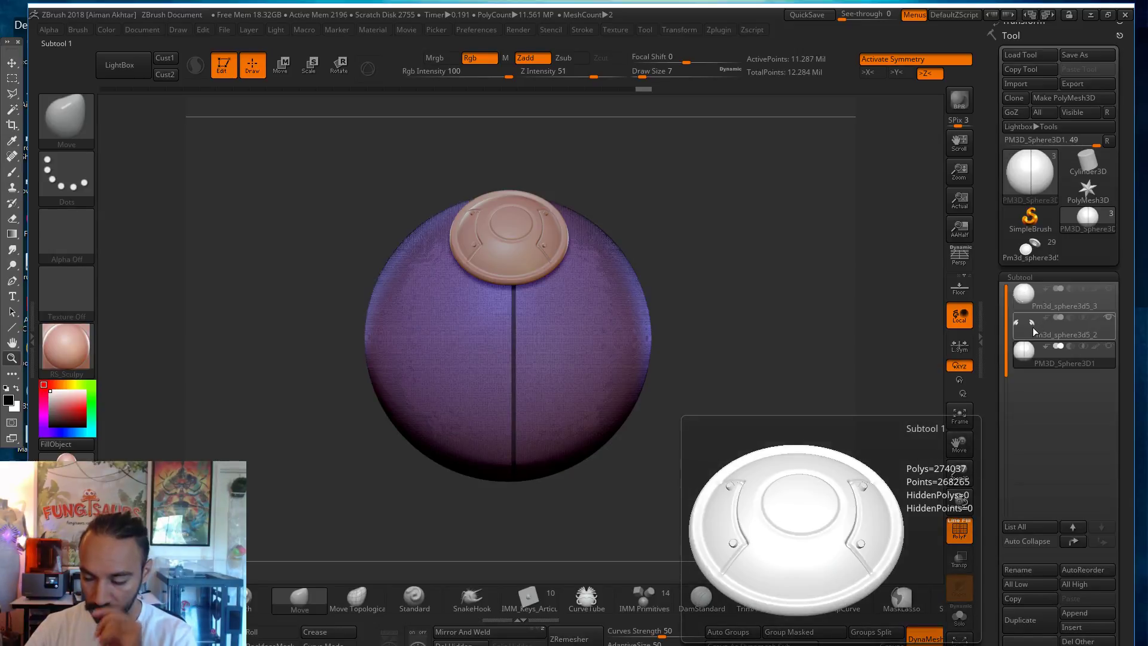
mouse_move(1016, 357)
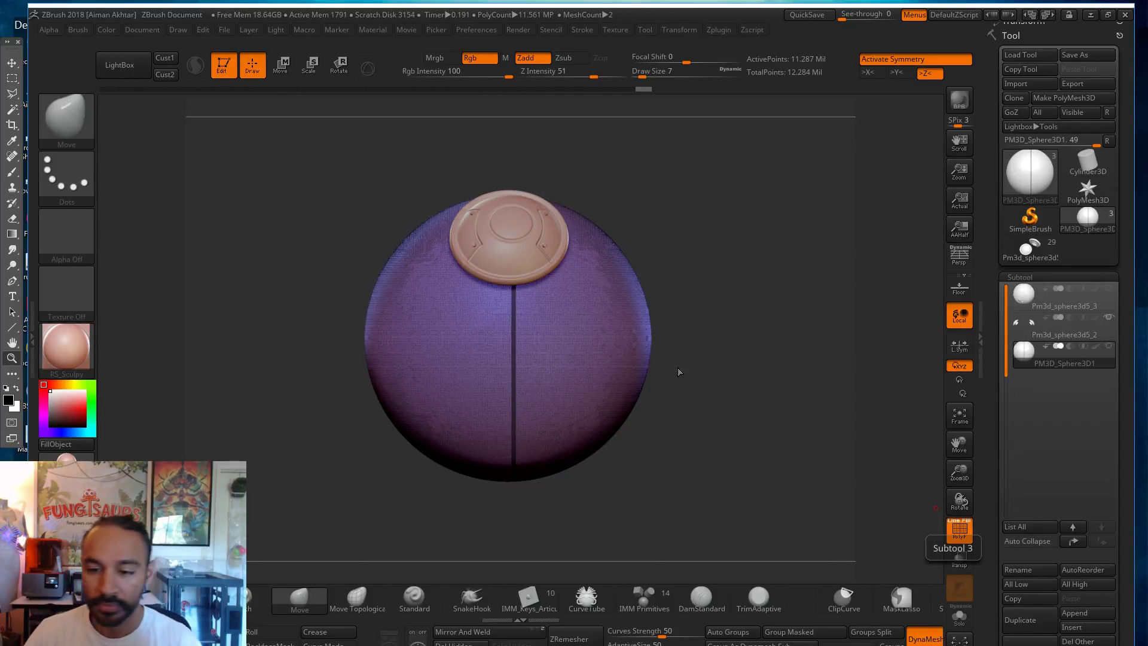
alt+drag(762, 405, 794, 436)
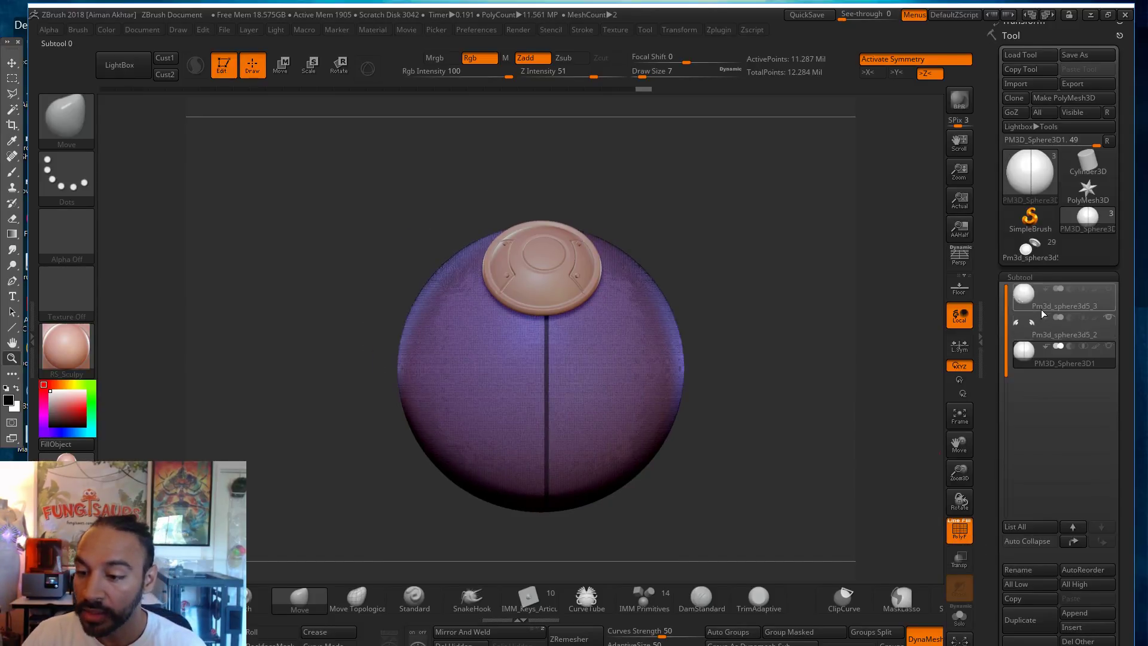
click(1086, 352)
click(1024, 304)
Step: Examine the old sphere's panel grooves, circular detail, ribbed vent and attached blocks from all around
drag(800, 369, 811, 416)
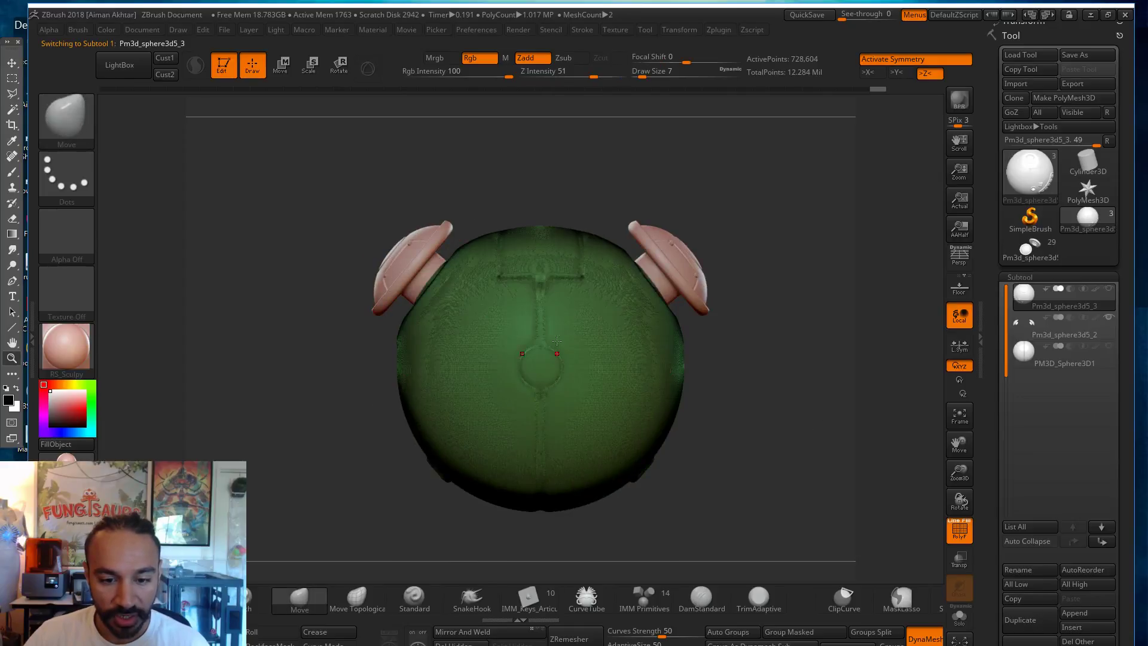
drag(634, 173, 720, 467)
drag(828, 568, 863, 406)
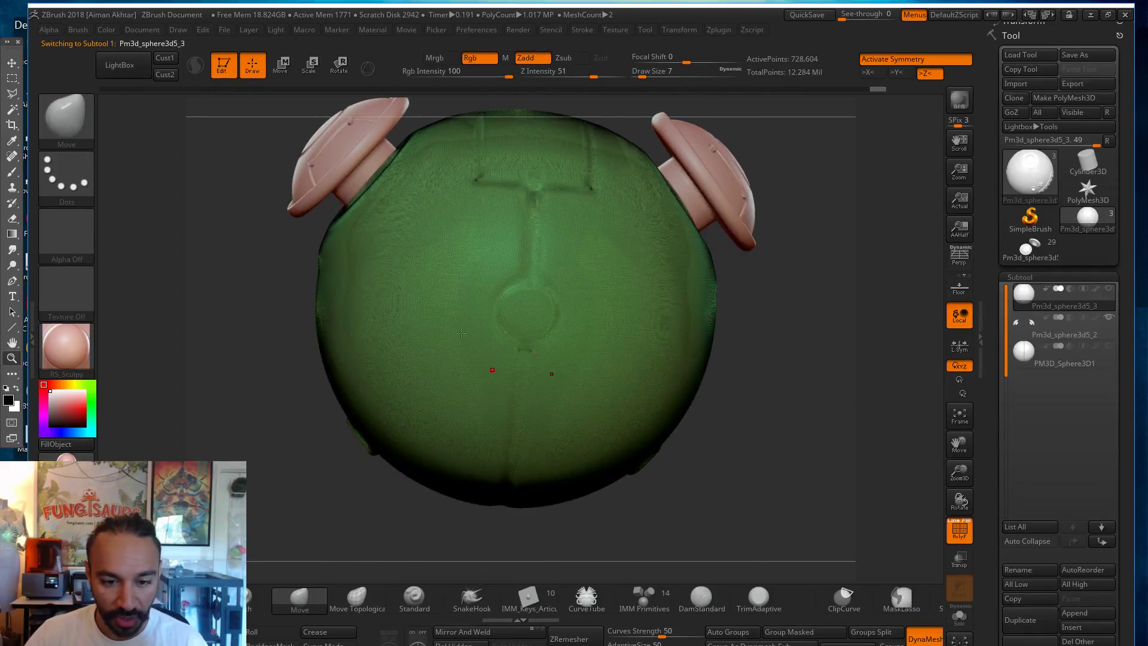
drag(753, 451, 866, 451)
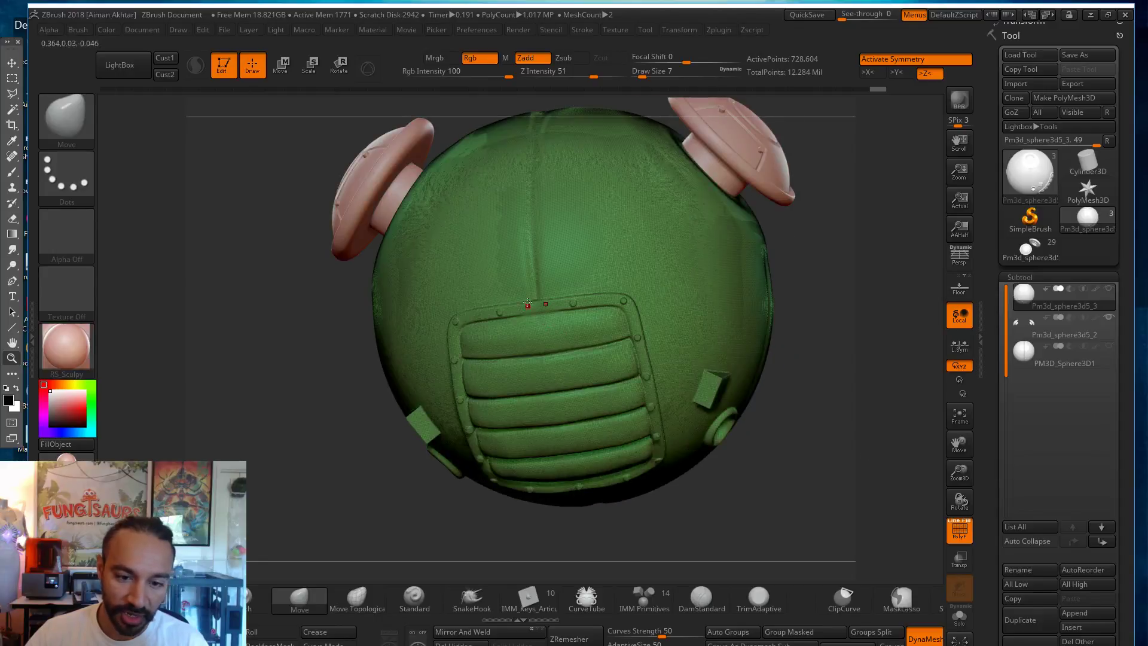
mouse_move(774, 503)
mouse_down()
mouse_move(762, 410)
mouse_move(790, 461)
mouse_move(795, 486)
mouse_move(783, 485)
mouse_up()
drag(524, 499, 630, 168)
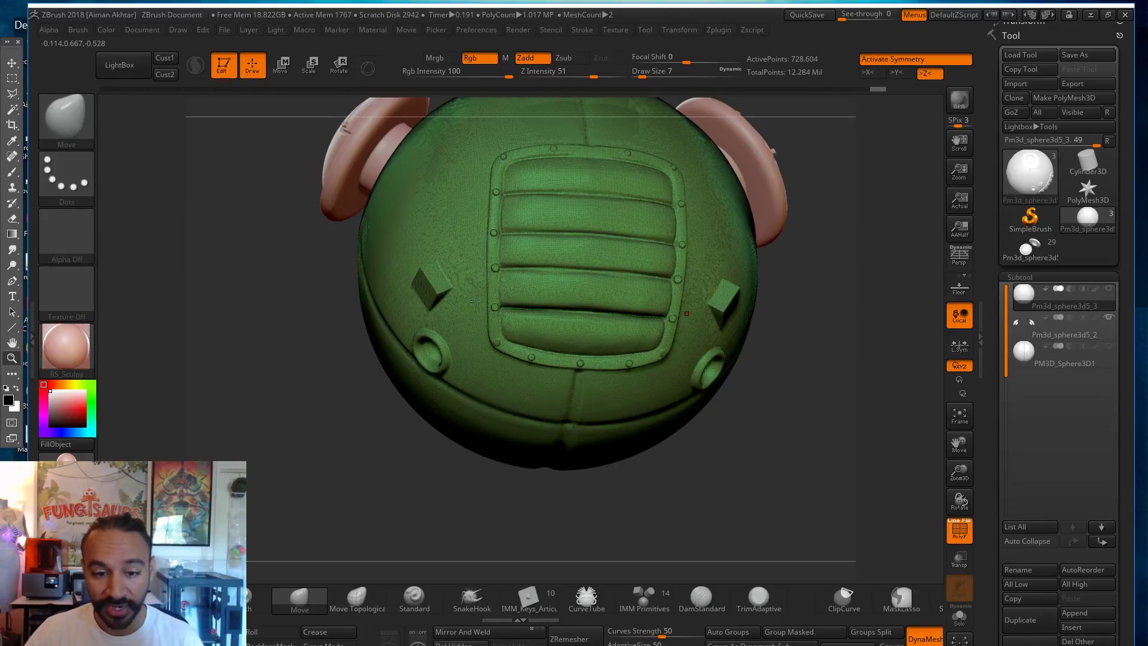
drag(779, 408, 805, 443)
drag(774, 338, 622, 227)
drag(785, 277, 835, 345)
Step: Switch back to the new sphere and hide the portion away from the discs in two passes
click(1025, 362)
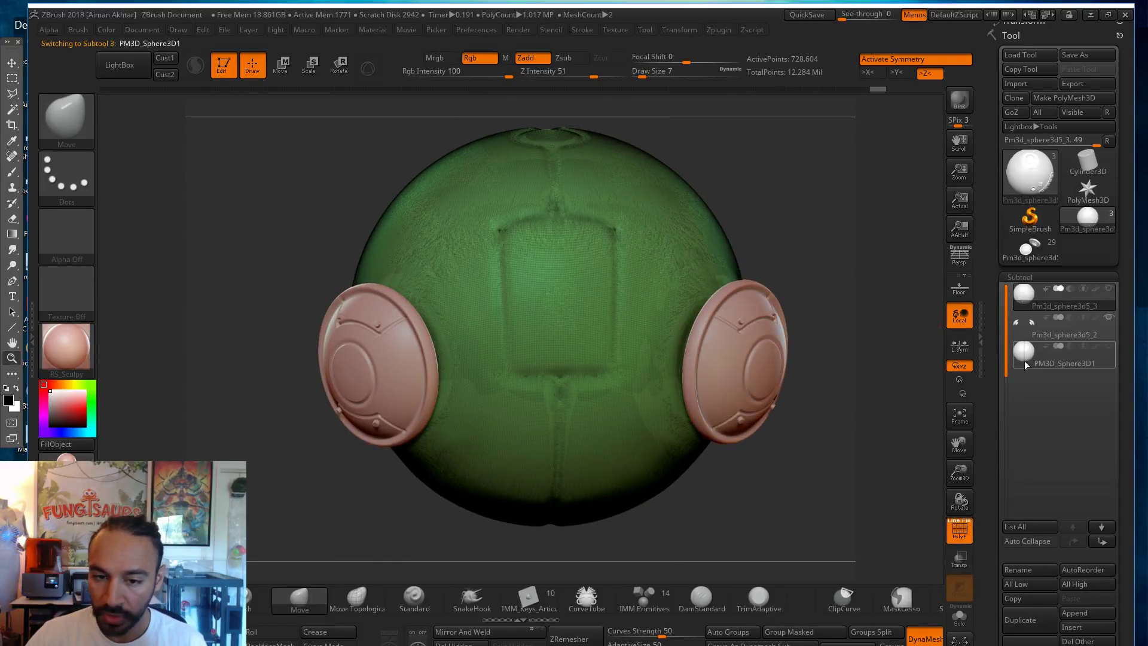
mouse_move(843, 430)
mouse_down()
mouse_move(820, 334)
mouse_move(860, 293)
mouse_move(838, 329)
mouse_up()
mouse_move(781, 521)
ctrl+shift+mouse_down()
mouse_move(207, 359)
mouse_move(207, 306)
ctrl+shift+mouse_up()
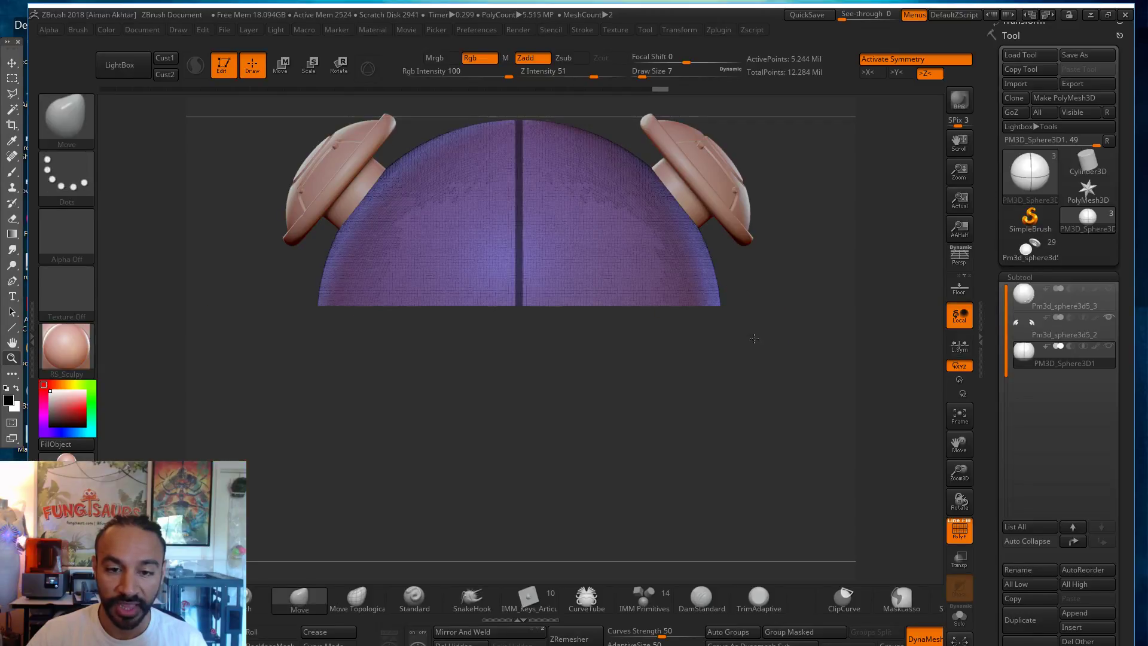
drag(751, 365, 199, 254)
shift+drag(762, 336, 758, 429)
alt+drag(718, 262, 785, 475)
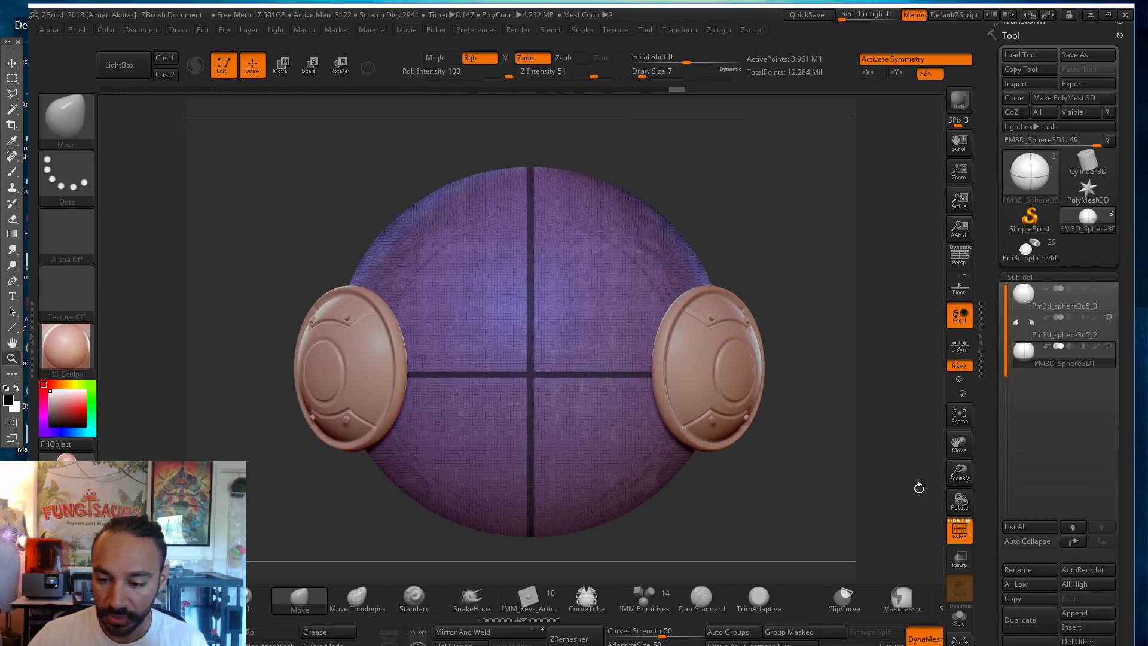
Step: Compare with the old sphere's rectangular panel and mask two mirrored vertical strips up from the new sphere's horizontal strip, redoing them slightly closer together
alt+drag(830, 335, 843, 416)
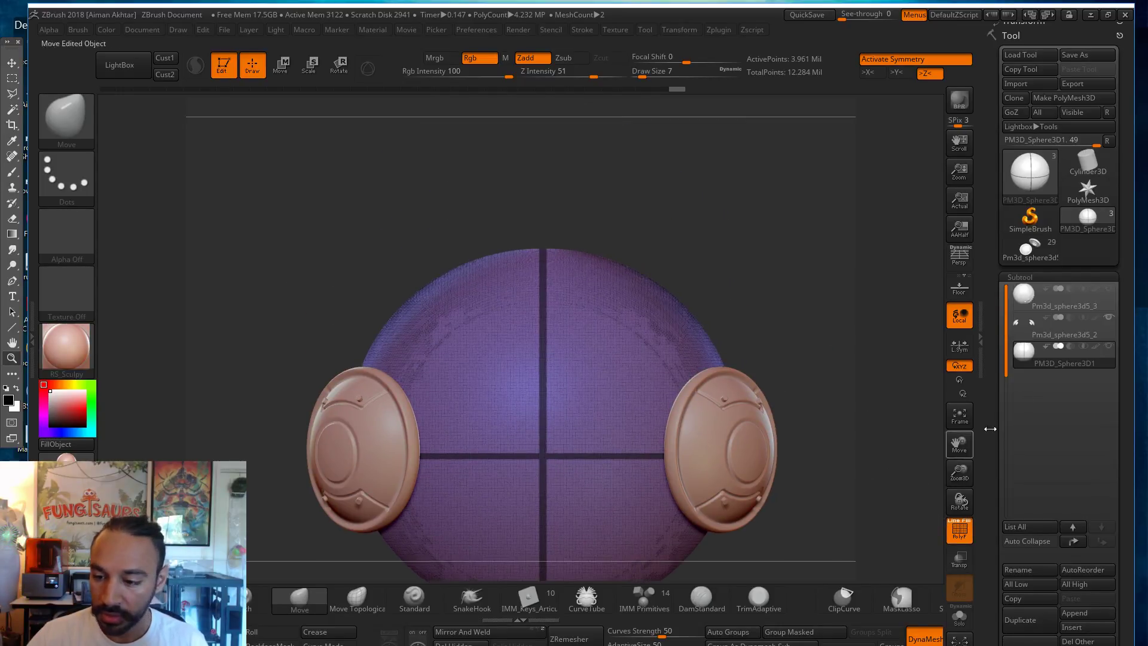
click(1026, 304)
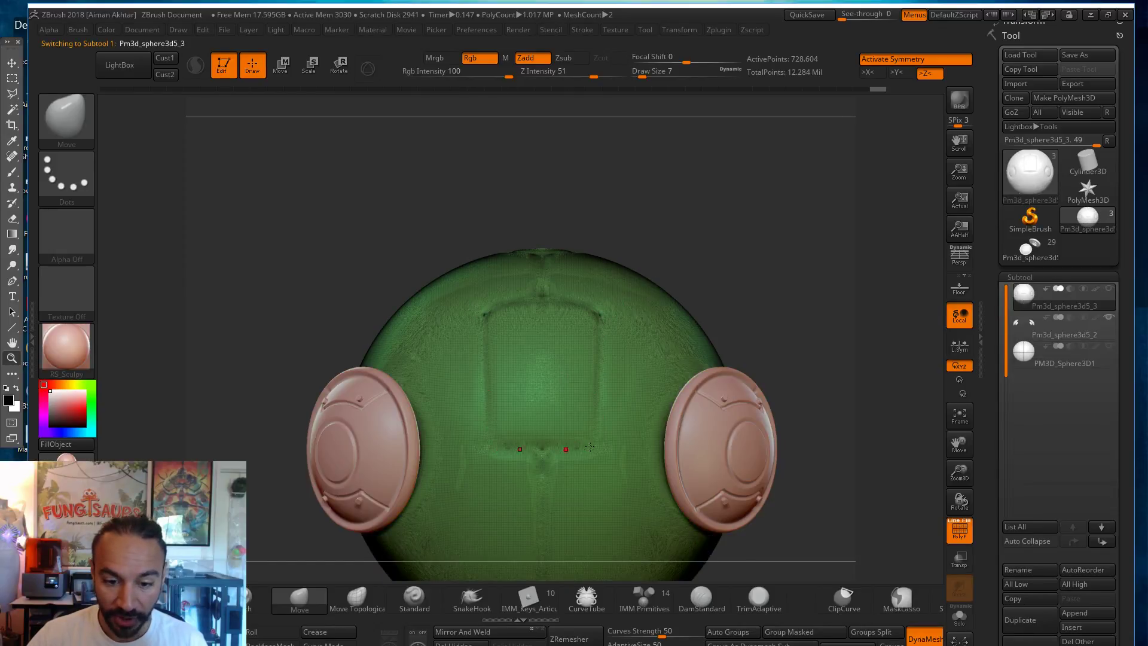
click(1025, 353)
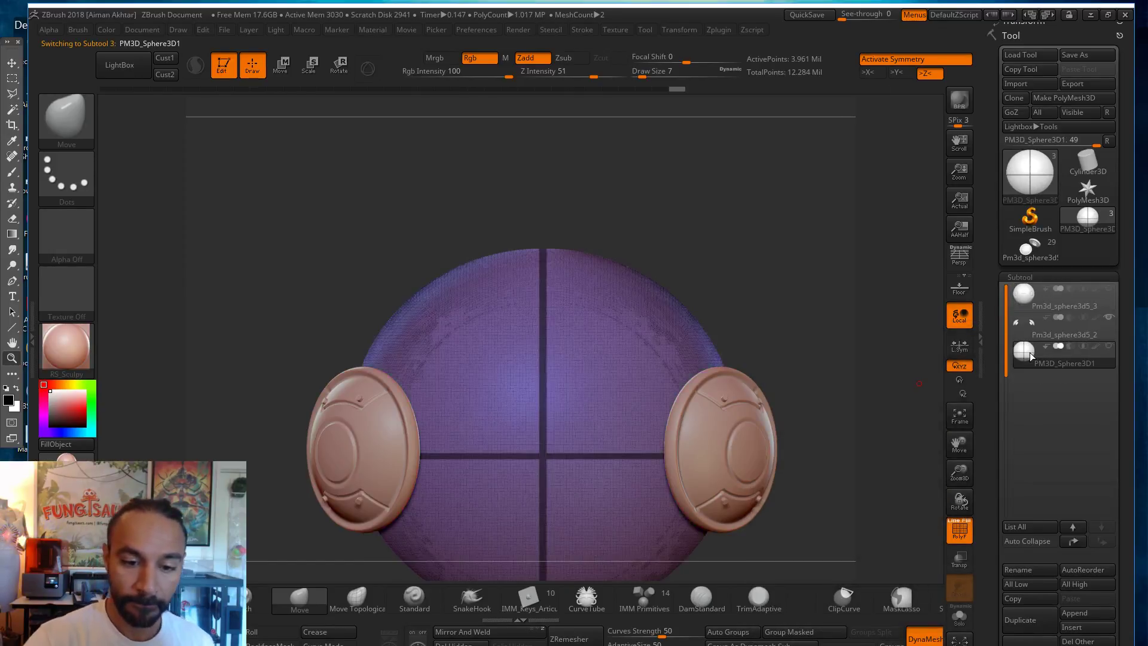
ctrl+drag(485, 314, 491, 455)
click(1024, 308)
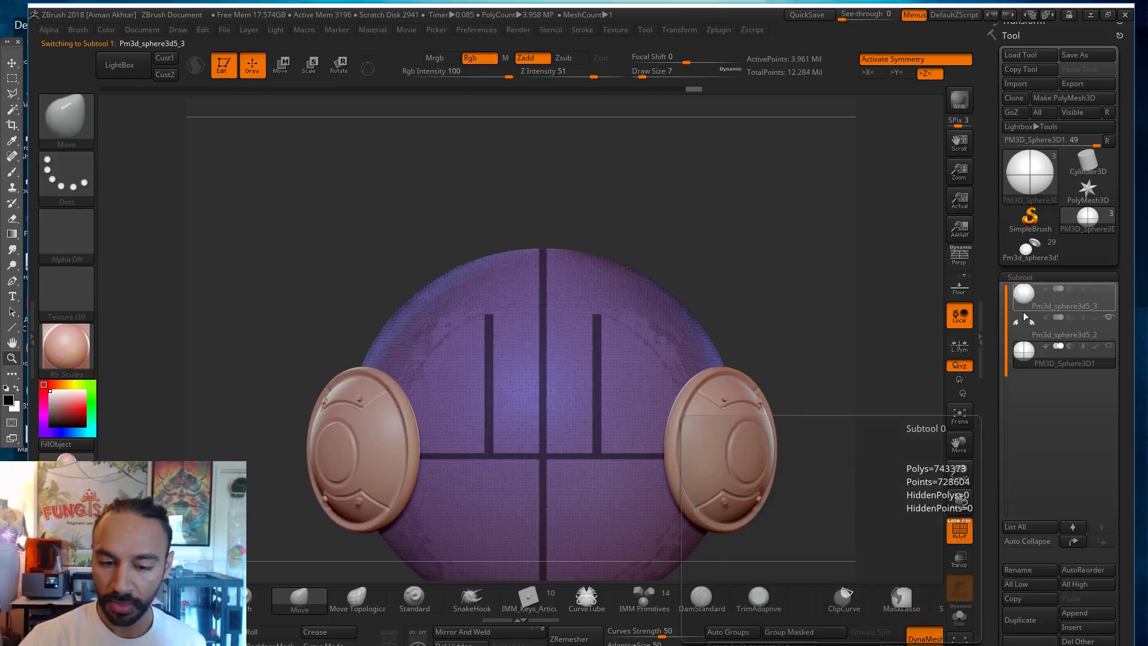
click(1024, 353)
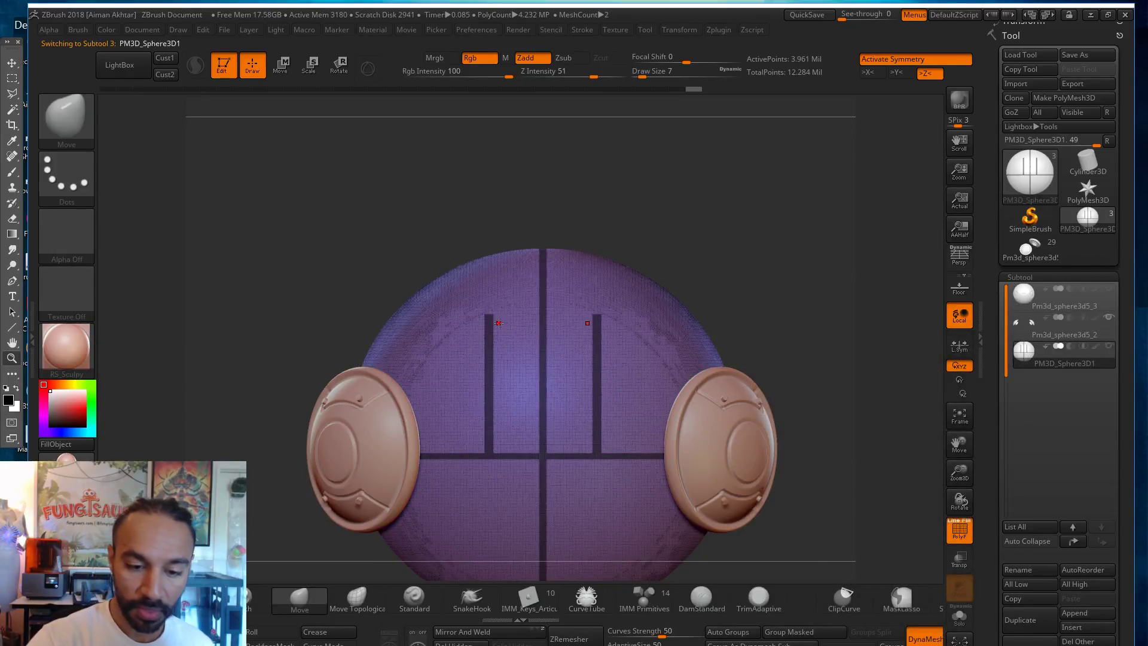
key(ctrl+z)
ctrl+drag(488, 317, 494, 456)
Step: Mask a thin horizontal strip joining the far ends of the vertical strips, and unmask the centre strip inside the rectangular panel
ctrl+drag(489, 319, 597, 323)
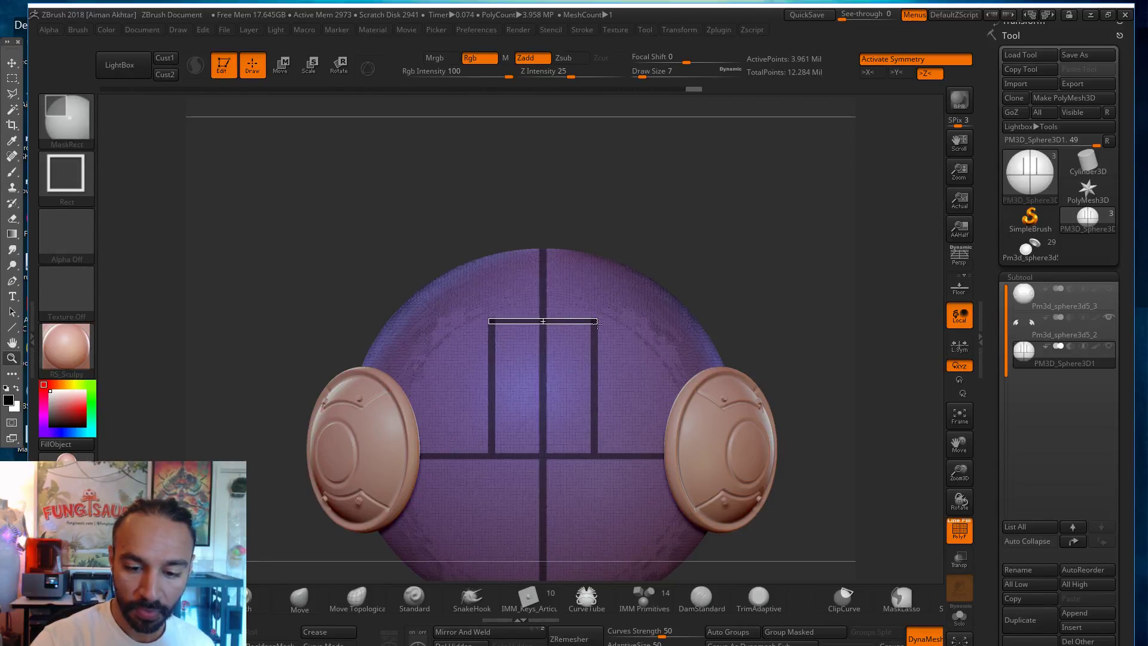
ctrl+drag(597, 323, 600, 333)
key(ctrl)
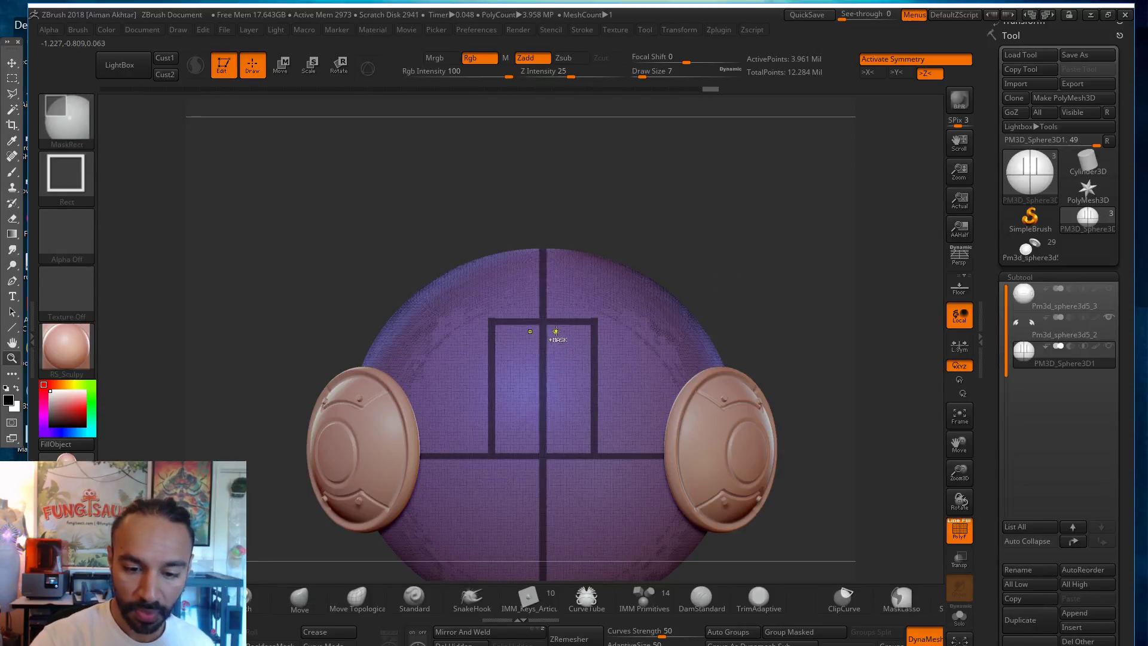
mouse_move(534, 328)
ctrl+mouse_down()
mouse_move(517, 454)
mouse_move(500, 333)
mouse_move(509, 328)
ctrl+mouse_up()
key(ctrl+z)
Step: Examine the masked rectangular panel and its adjoining centre strip from several angles around the partly hidden sphere
drag(804, 336, 807, 221)
alt+drag(764, 322, 767, 166)
drag(783, 265, 890, 274)
mouse_move(799, 255)
mouse_down()
mouse_move(805, 317)
mouse_move(800, 266)
mouse_move(736, 269)
mouse_move(681, 396)
mouse_up()
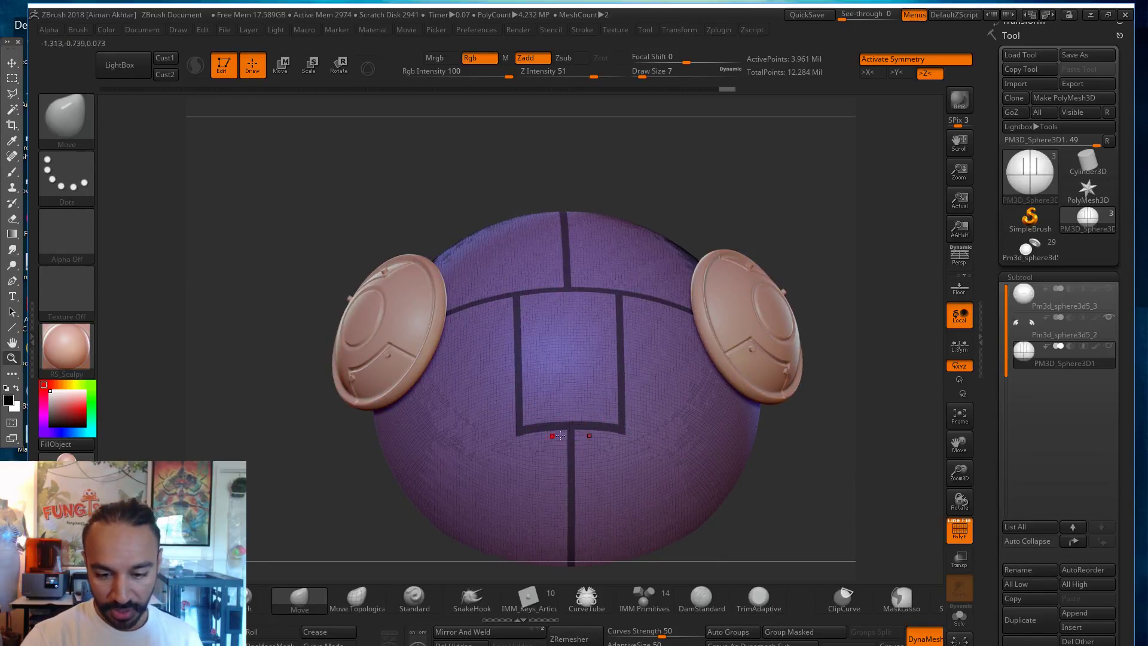
shift+drag(817, 391, 681, 383)
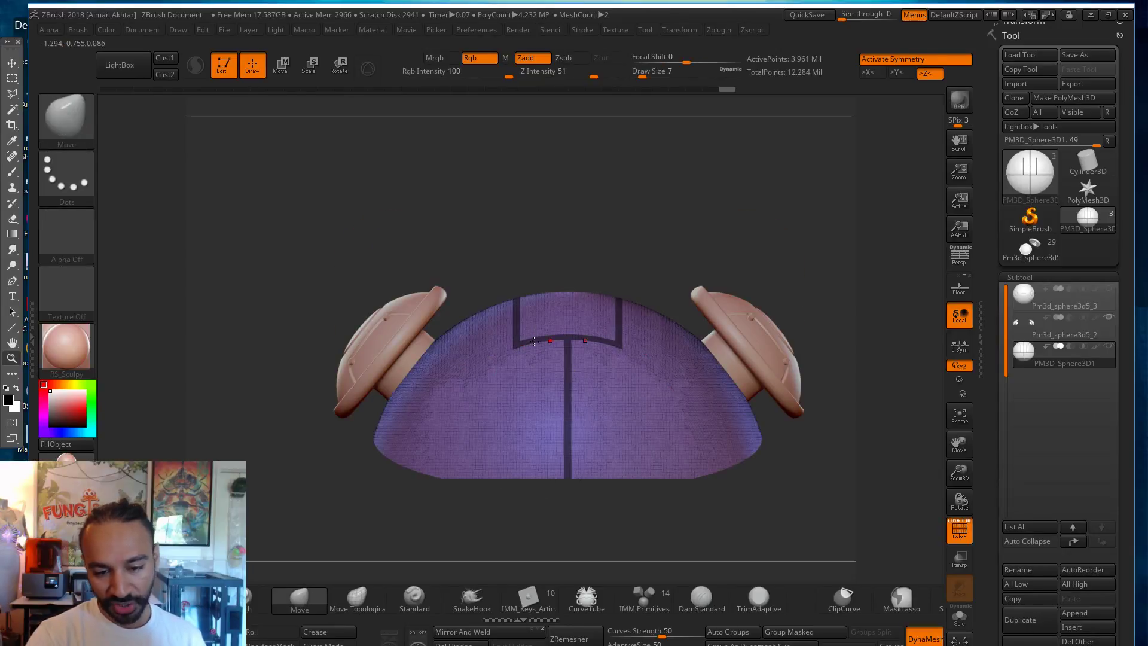
alt+drag(811, 480, 793, 427)
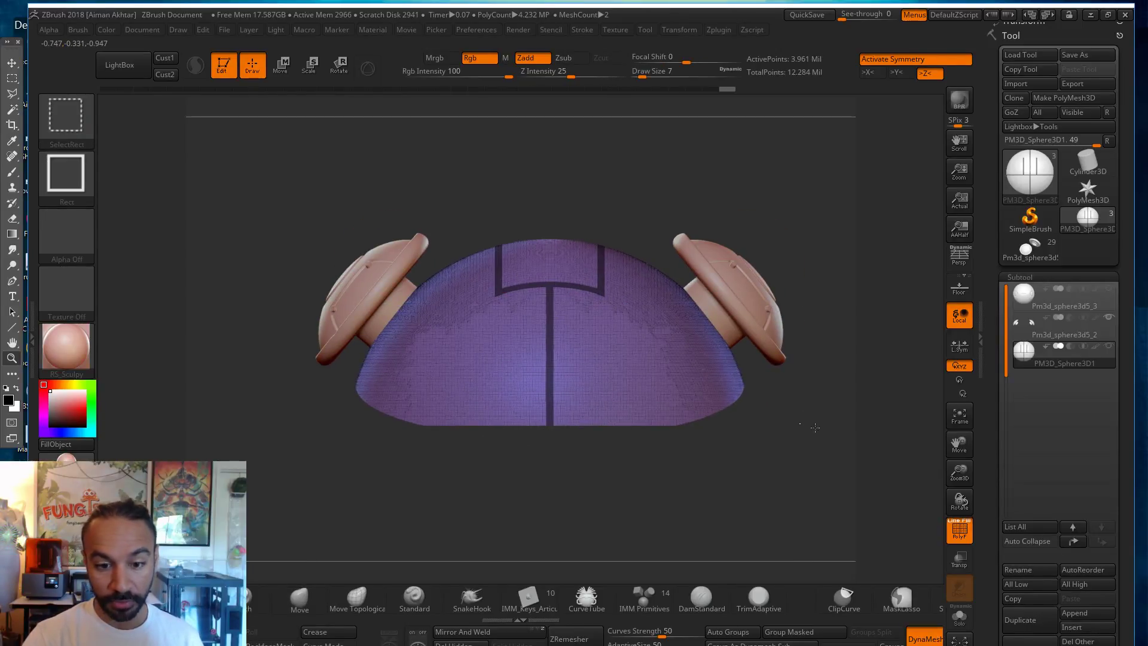
Step: Unhide the whole new sphere, isolate the half carrying the vertical centre strip, and frame it
ctrl+shift+click(801, 425)
alt+drag(790, 424, 663, 393)
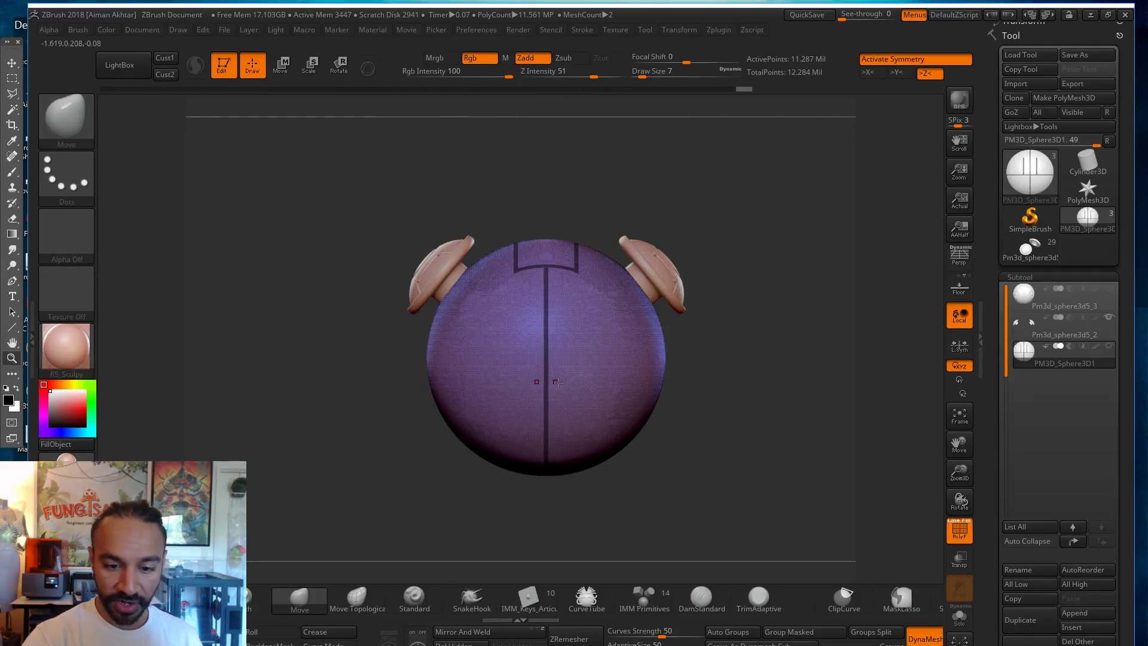
drag(734, 384, 782, 379)
ctrl+shift+drag(391, 192, 550, 516)
mouse_move(778, 416)
mouse_down()
mouse_move(726, 422)
mouse_move(836, 429)
mouse_up()
key(f)
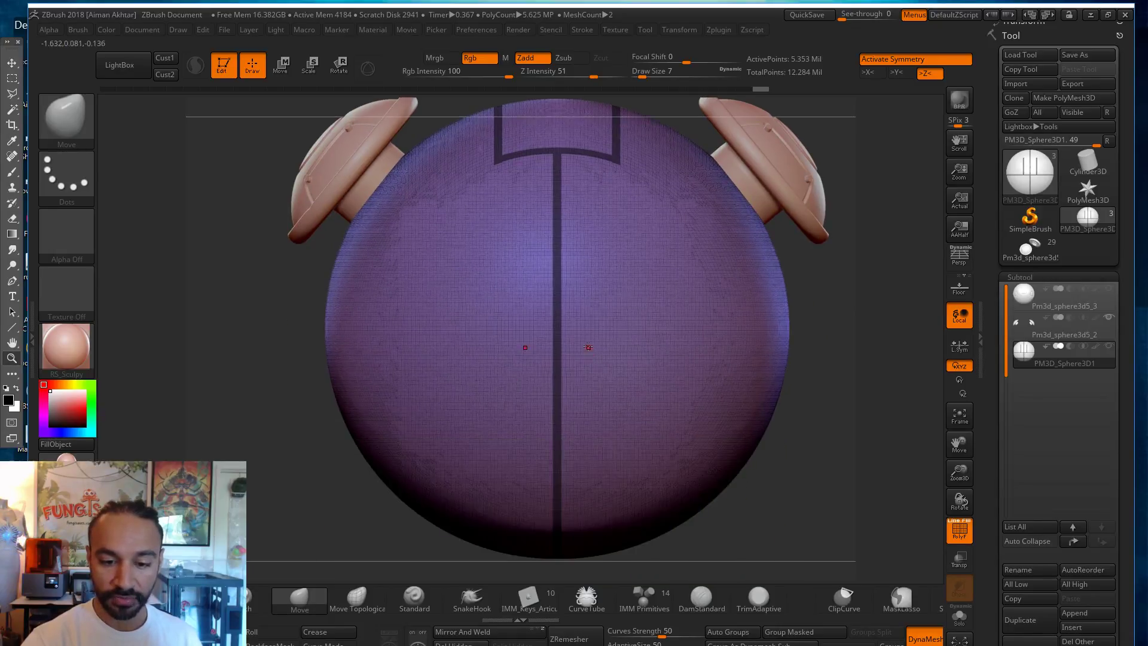
Step: Unmask a short gap in the middle of the vertical centre strip below the rectangular panel
mouse_move(587, 344)
ctrl+mouse_down()
mouse_move(504, 287)
mouse_move(533, 311)
ctrl+mouse_up()
mouse_move(585, 358)
ctrl+mouse_down()
mouse_move(546, 333)
mouse_move(525, 300)
ctrl+mouse_up()
key(ctrl)
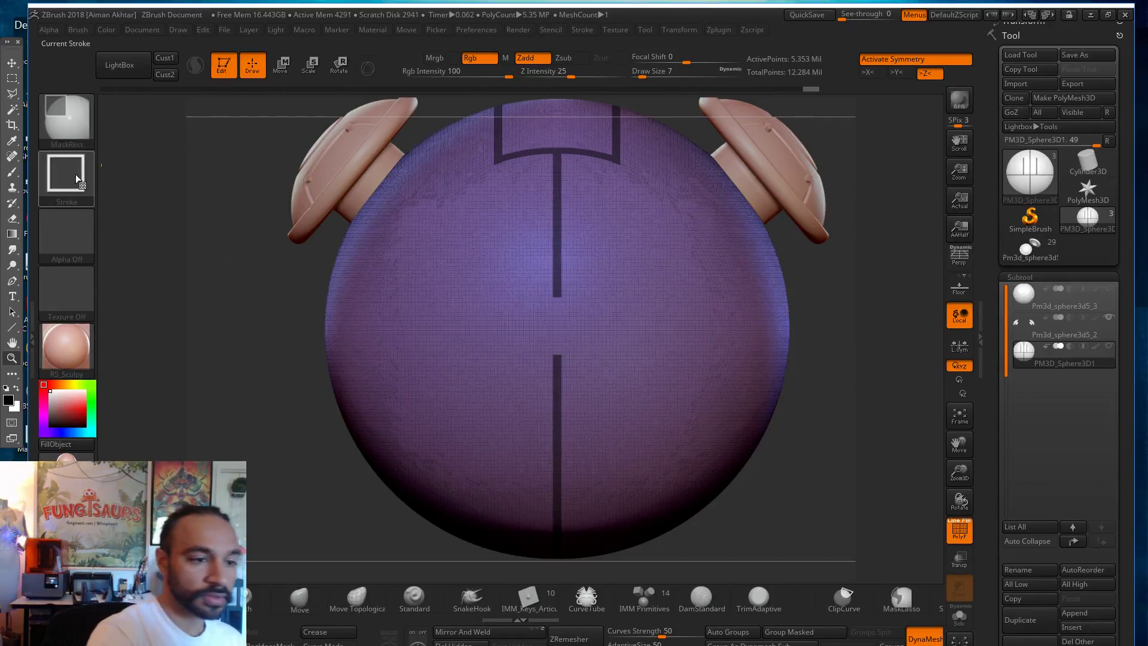
Step: Set the masking stroke to Circle and turn off symmetry
click(79, 187)
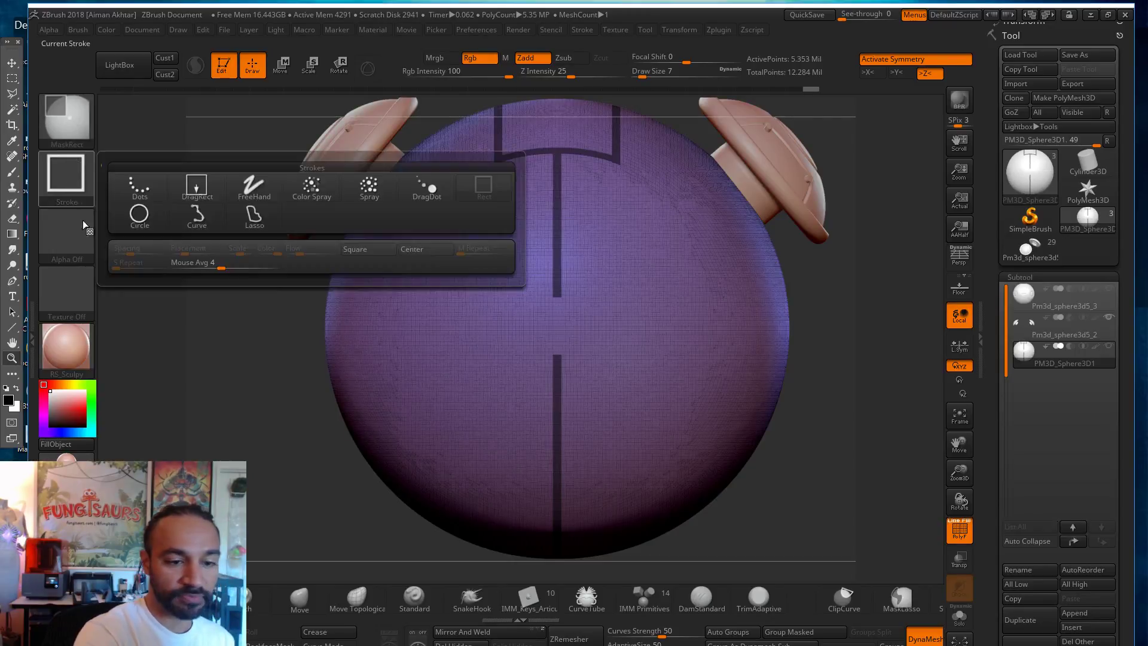
click(67, 185)
click(71, 188)
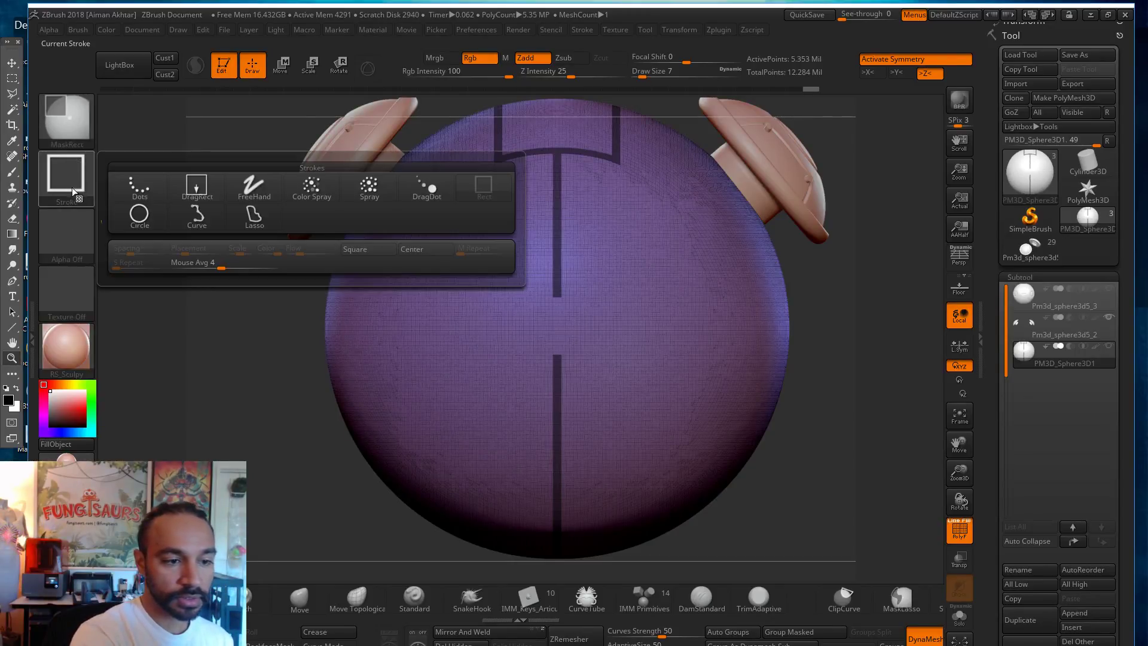
click(142, 216)
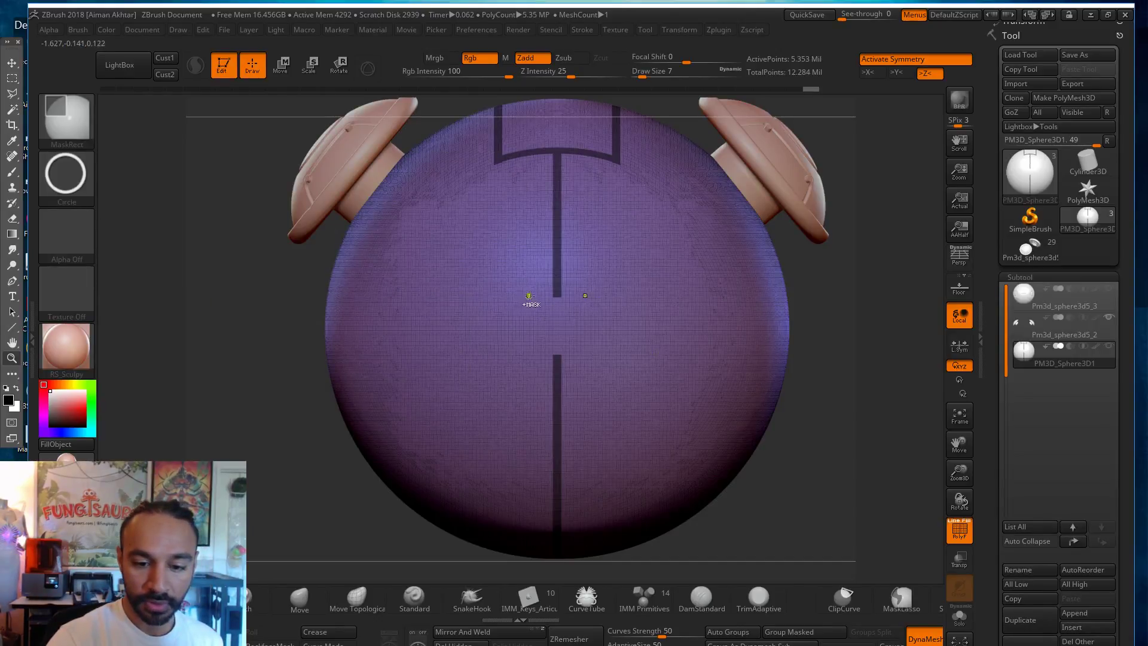
key(x)
Step: Try masking a filled circle in the centre strip's gap, redo it slightly smaller, and undo it
ctrl+drag(528, 296, 592, 360)
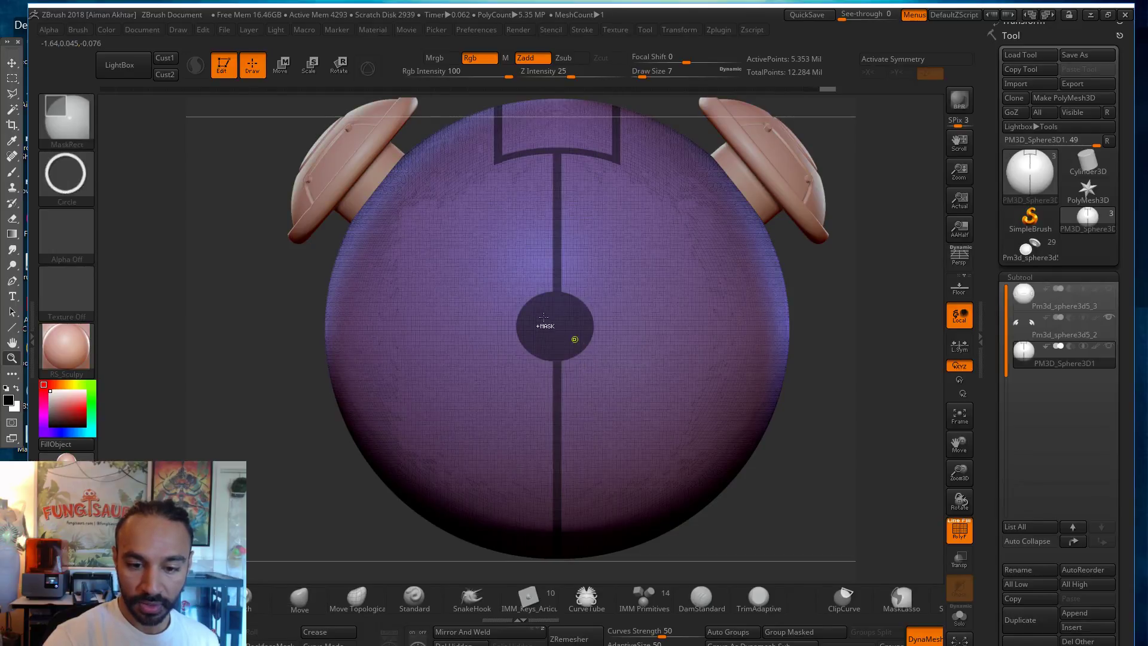
key(ctrl+z)
mouse_move(526, 293)
ctrl+mouse_down()
mouse_move(588, 357)
mouse_move(573, 372)
ctrl+mouse_up()
key(b)
key(m)
key(v)
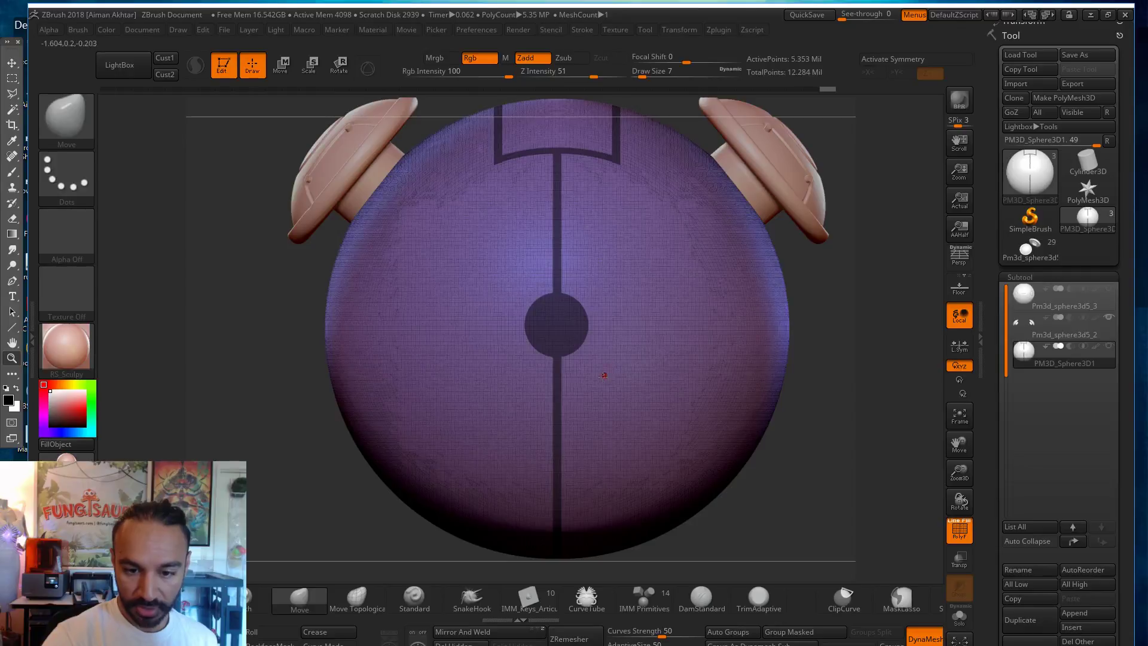
key(ctrl+z)
Step: Set the masking stroke back to Rect with the ring-shaped Alpha 09 and try masking a ring in the centre strip's gap
ctrl+click(82, 182)
ctrl+click(79, 180)
ctrl+click(82, 181)
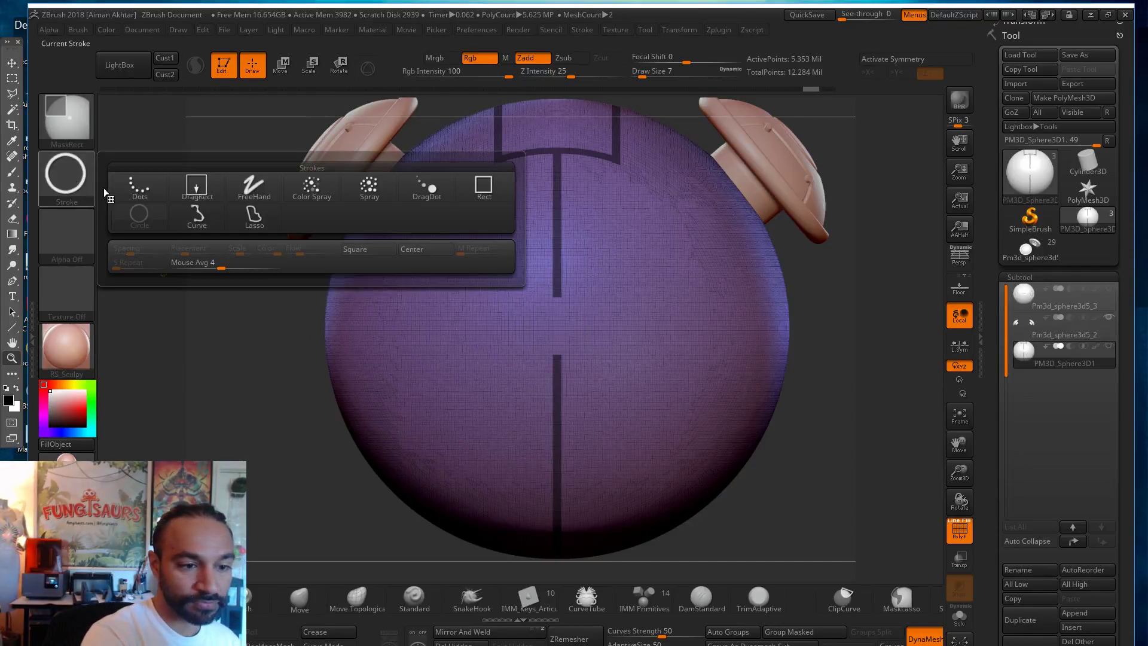
ctrl+click(471, 201)
ctrl+click(66, 236)
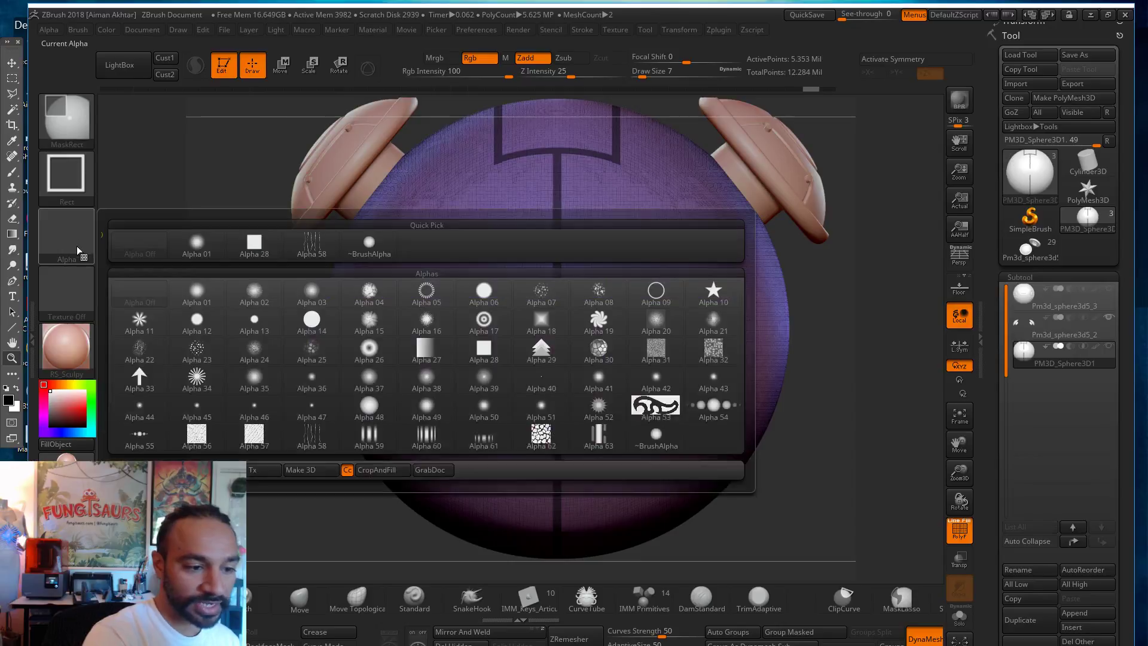
ctrl+click(647, 299)
mouse_move(568, 317)
ctrl+mouse_down()
mouse_move(589, 361)
mouse_move(609, 331)
ctrl+mouse_up()
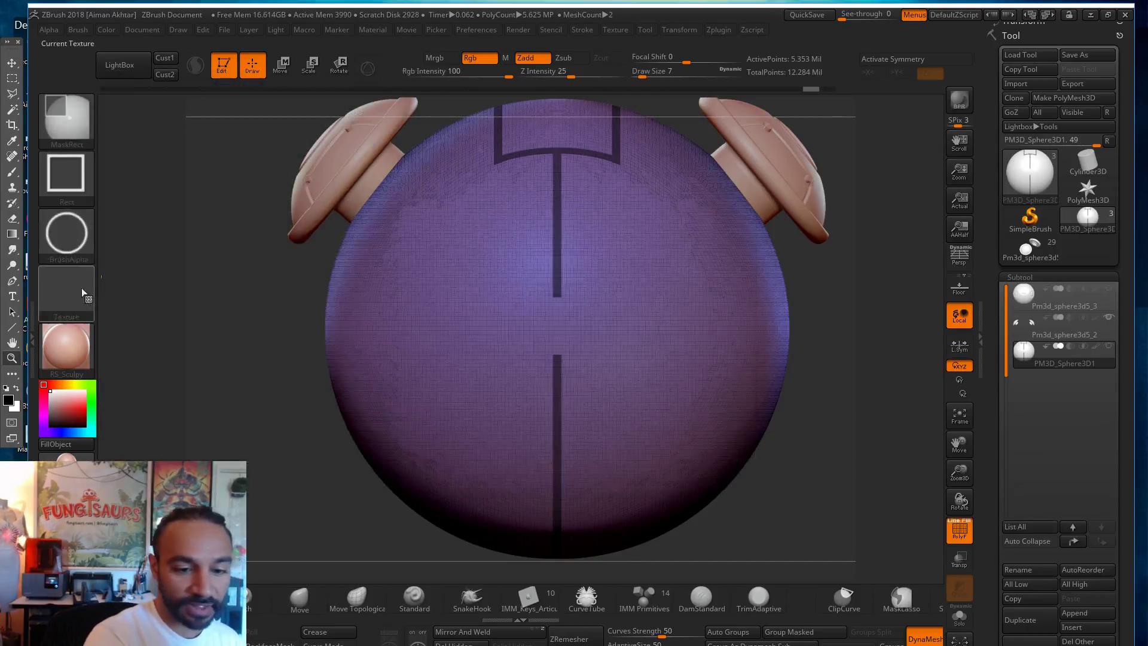
click(79, 241)
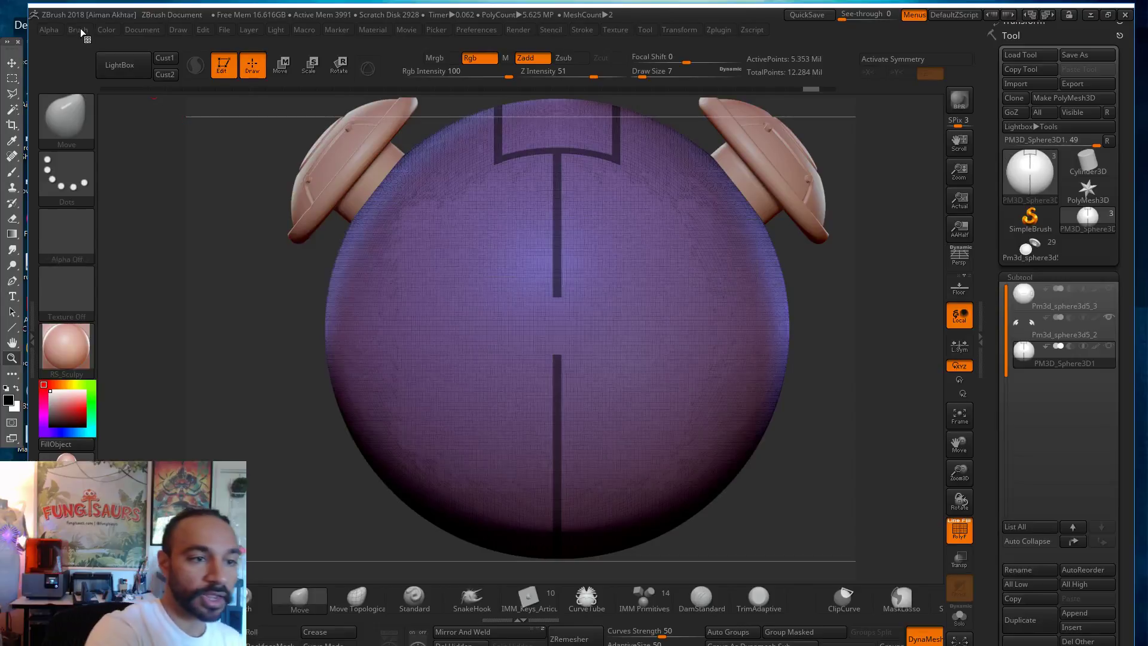
Step: Look through the Modify settings of the mask brush's ring-shaped BrushAlpha
click(50, 29)
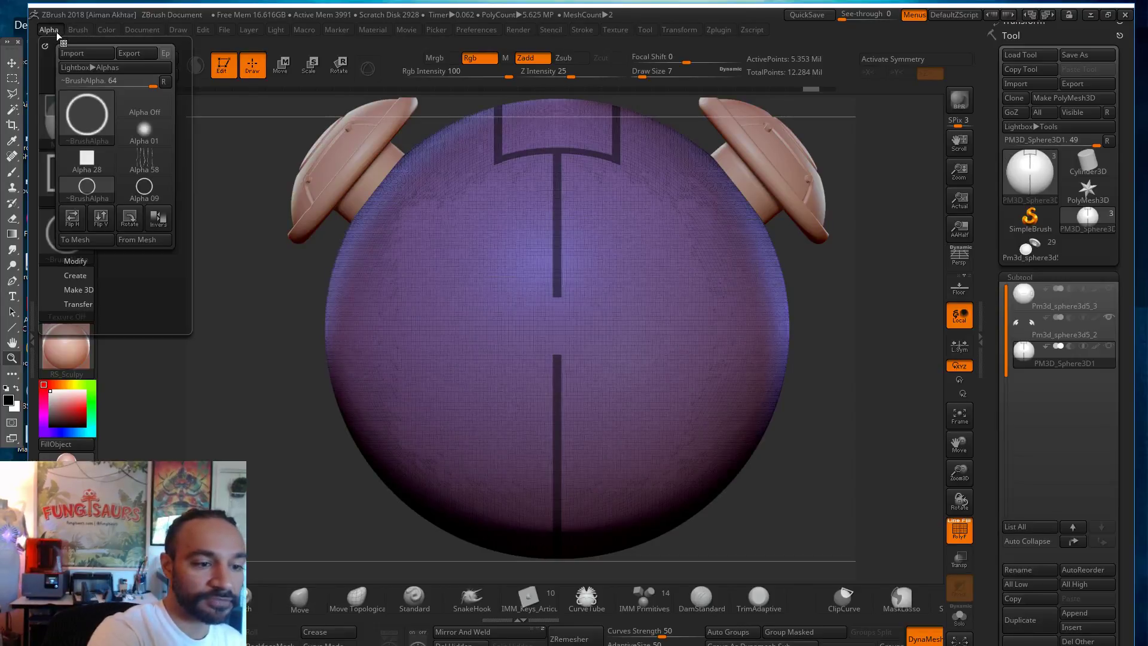
click(88, 261)
drag(179, 339, 180, 317)
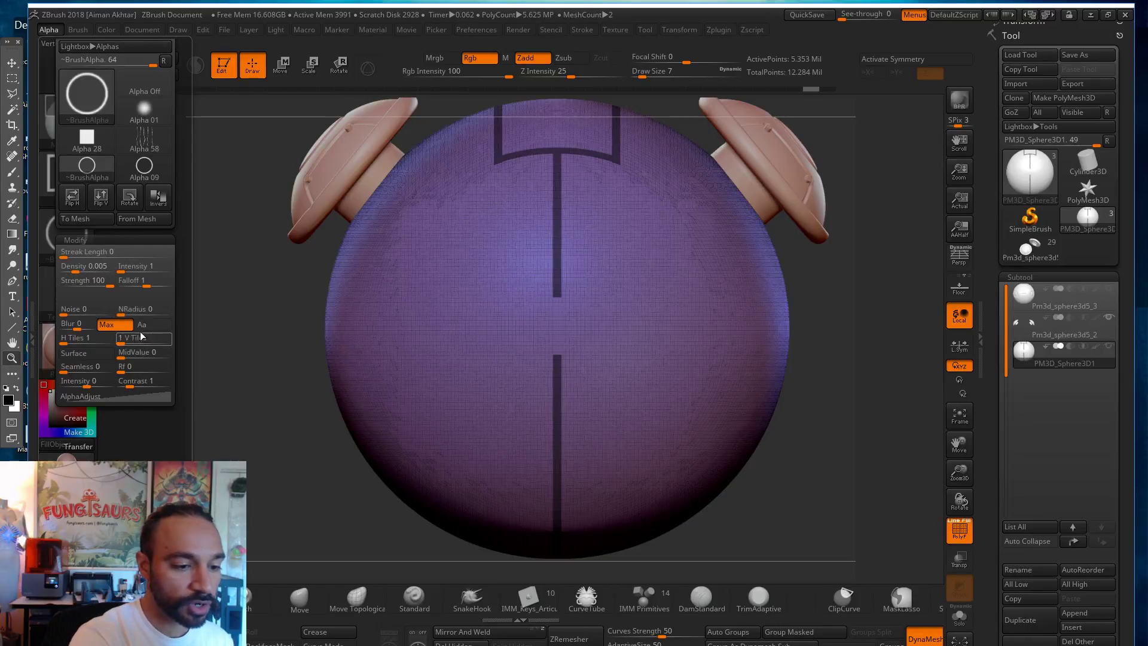
click(124, 240)
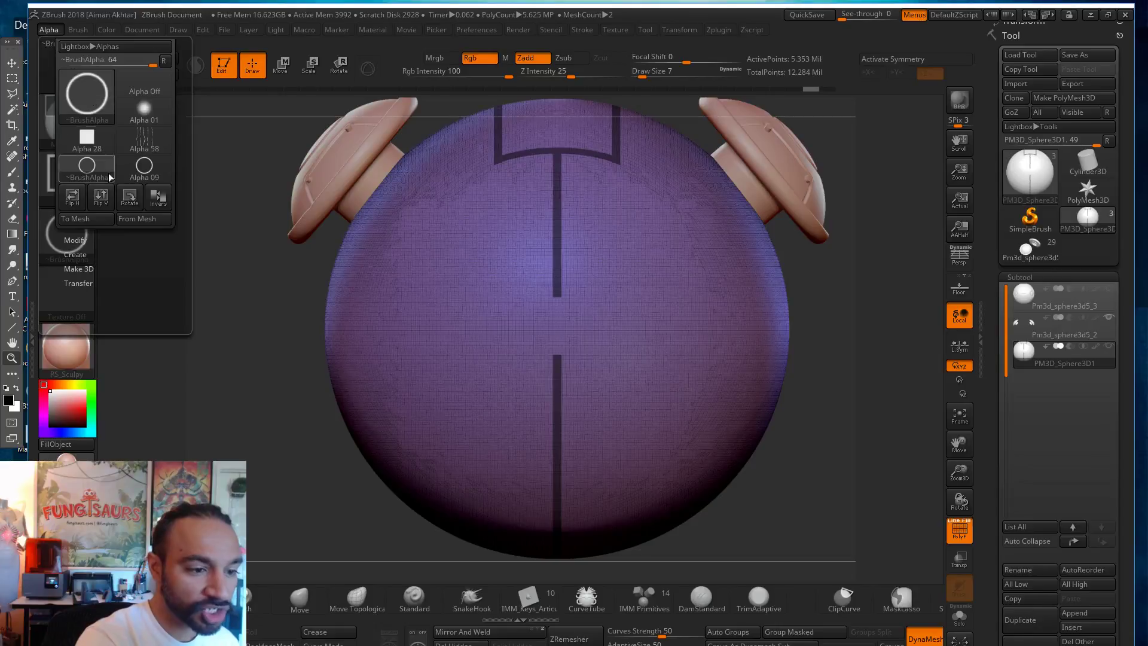
Step: Assign Alpha 09 to the Move brush and open that alpha's Modify settings
click(143, 94)
click(92, 91)
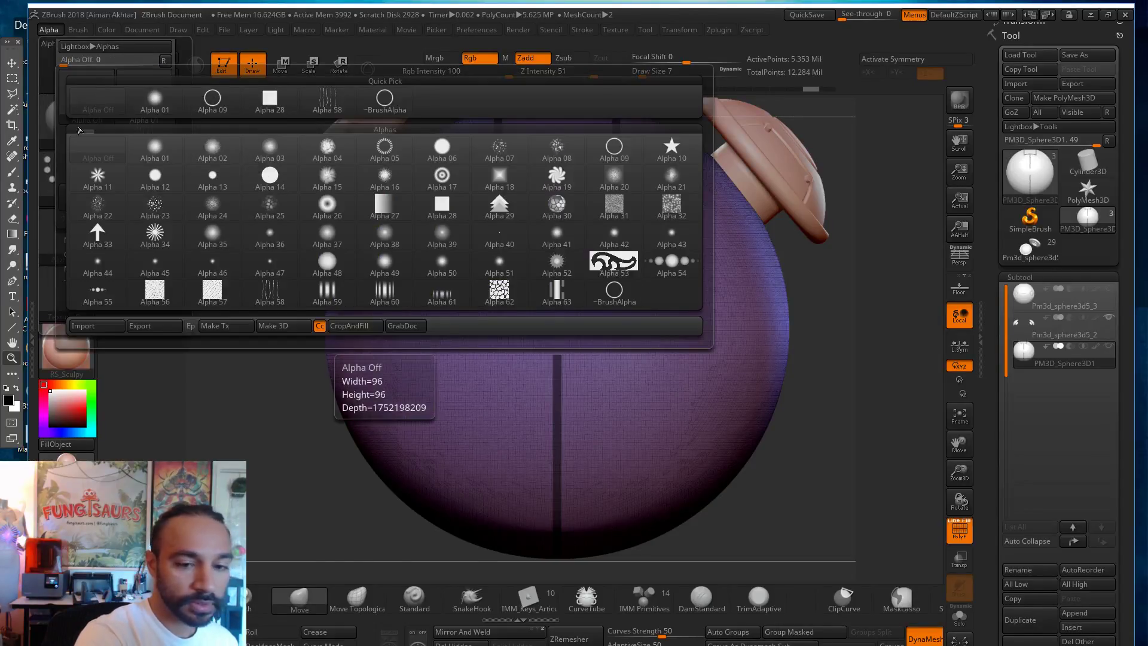
click(617, 159)
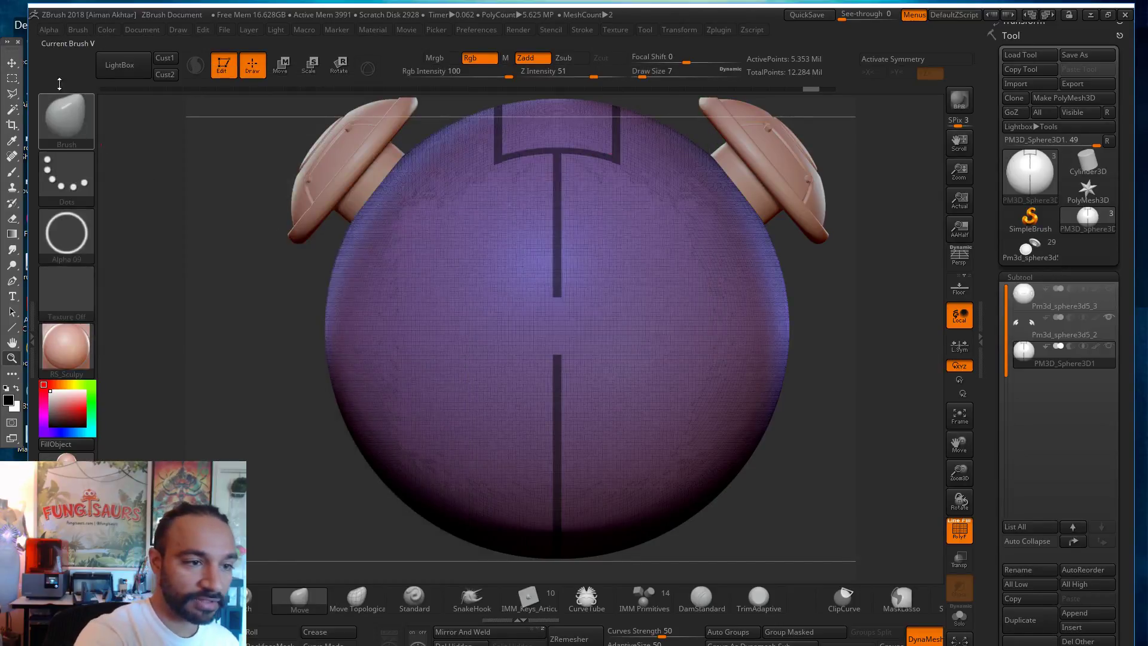
click(55, 29)
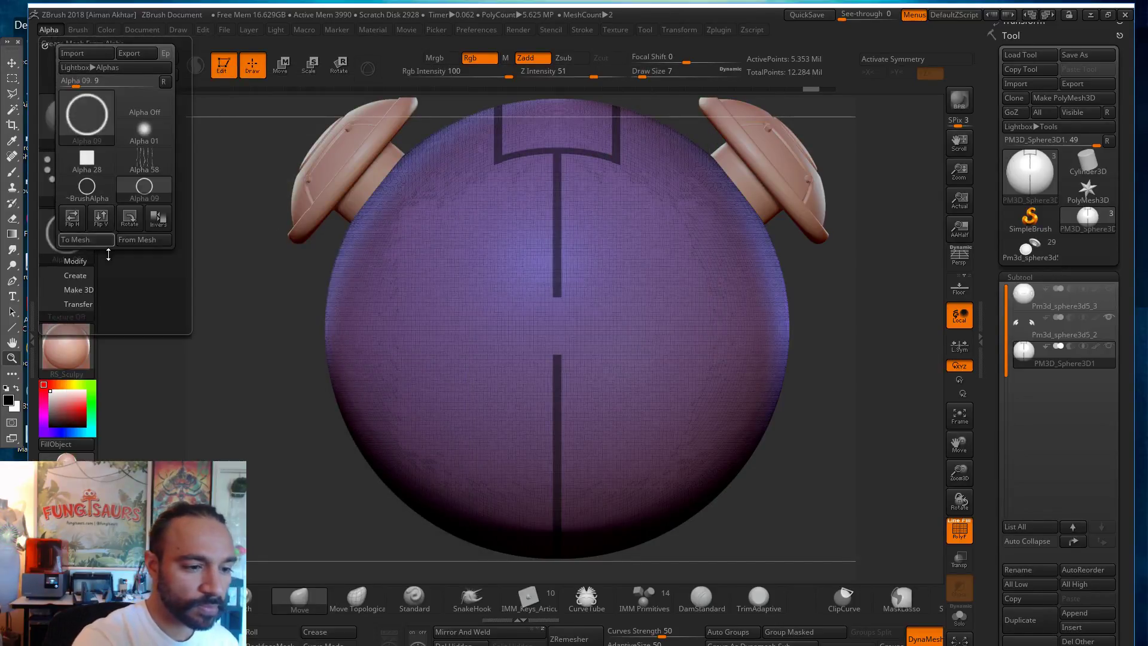
click(94, 264)
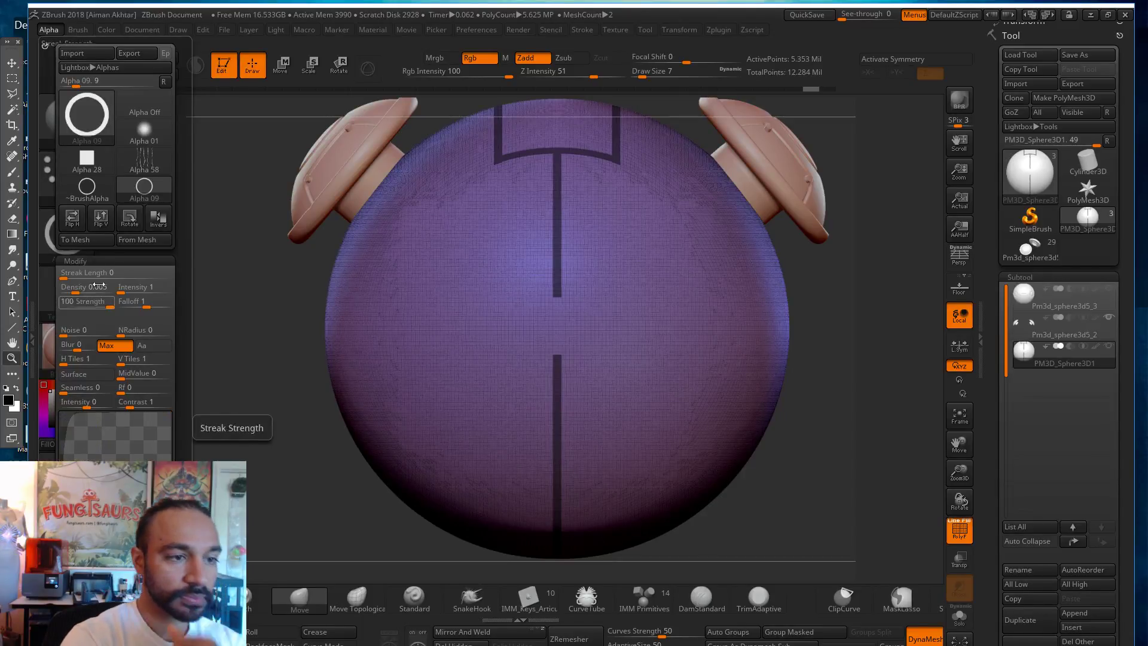
Step: Try Alpha 09 as the alpha of the rectangular mask brush
key(ctrl)
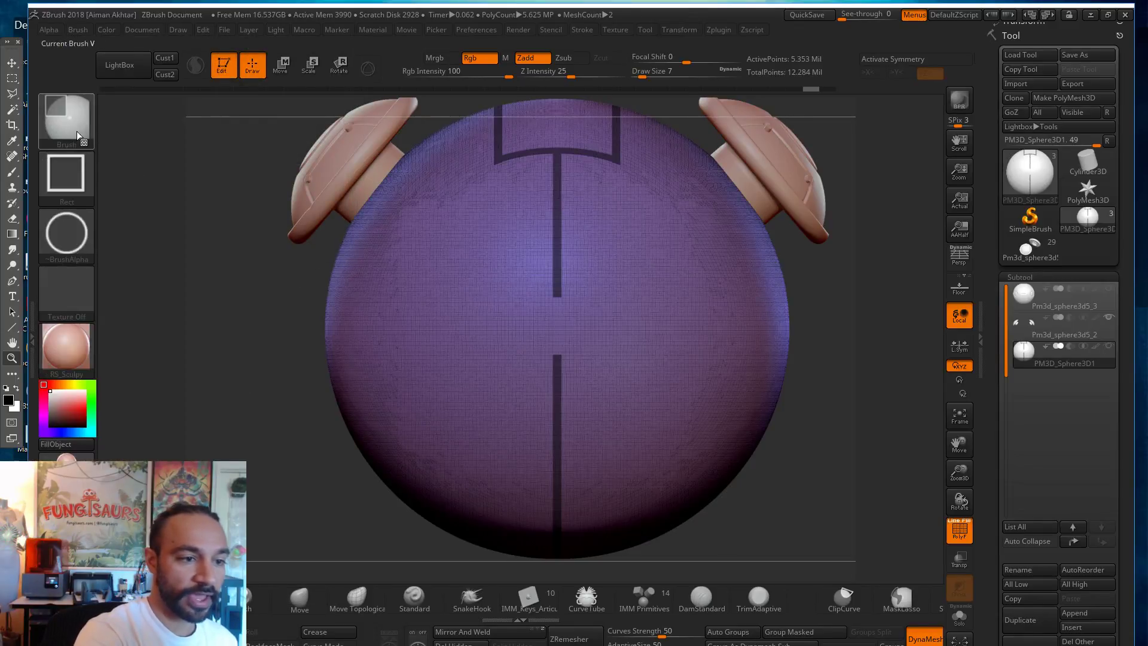
click(70, 235)
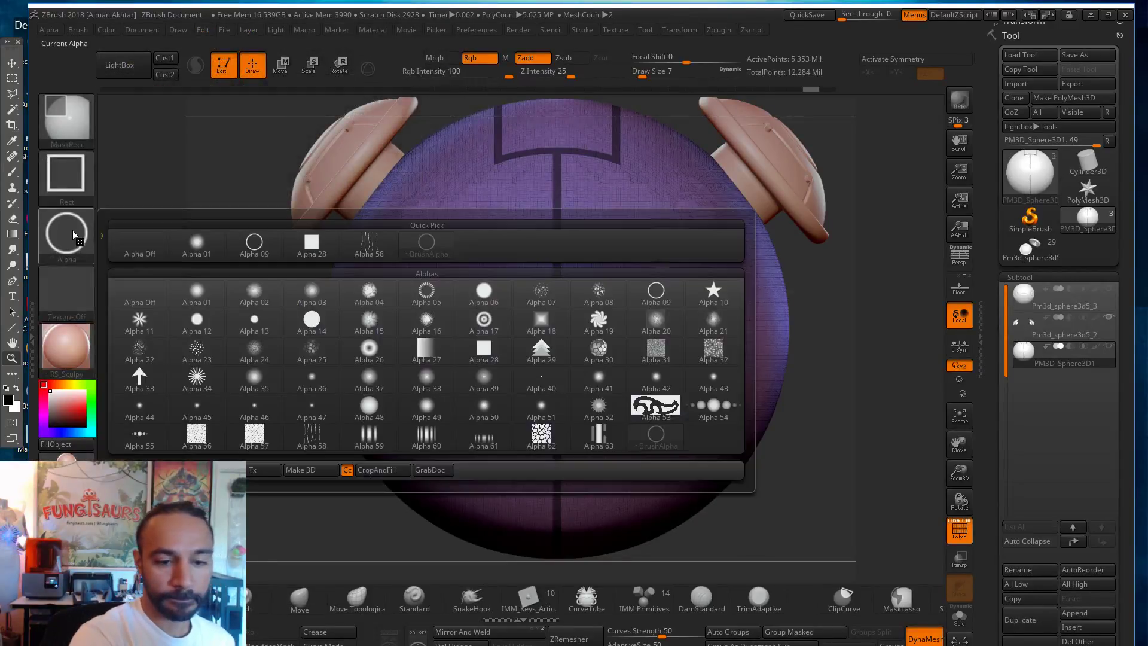
click(656, 291)
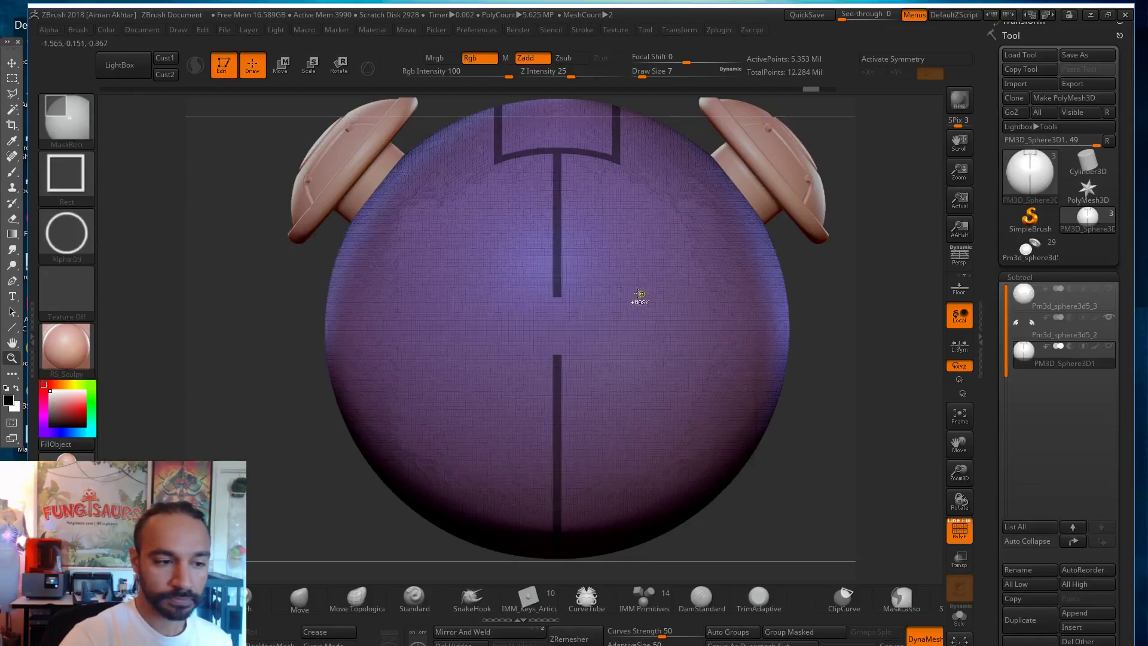
Step: Give the rectangular mask brush the ring-shaped BrushAlpha and thicken its ring with the AlphaAdjust curve
click(66, 234)
click(652, 435)
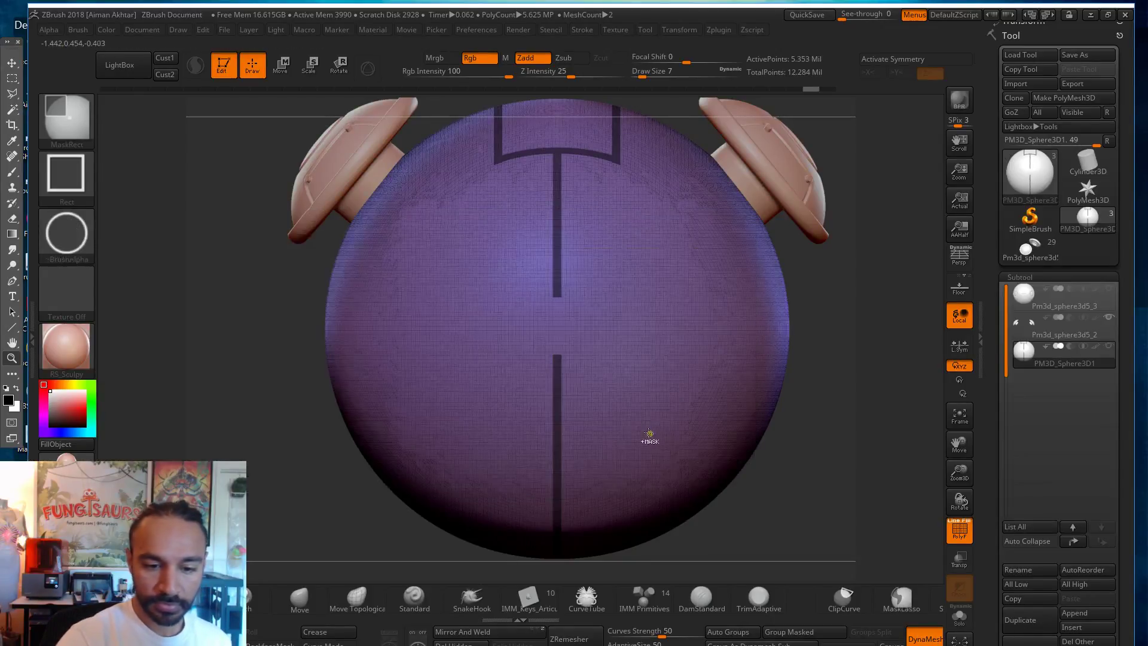
click(56, 30)
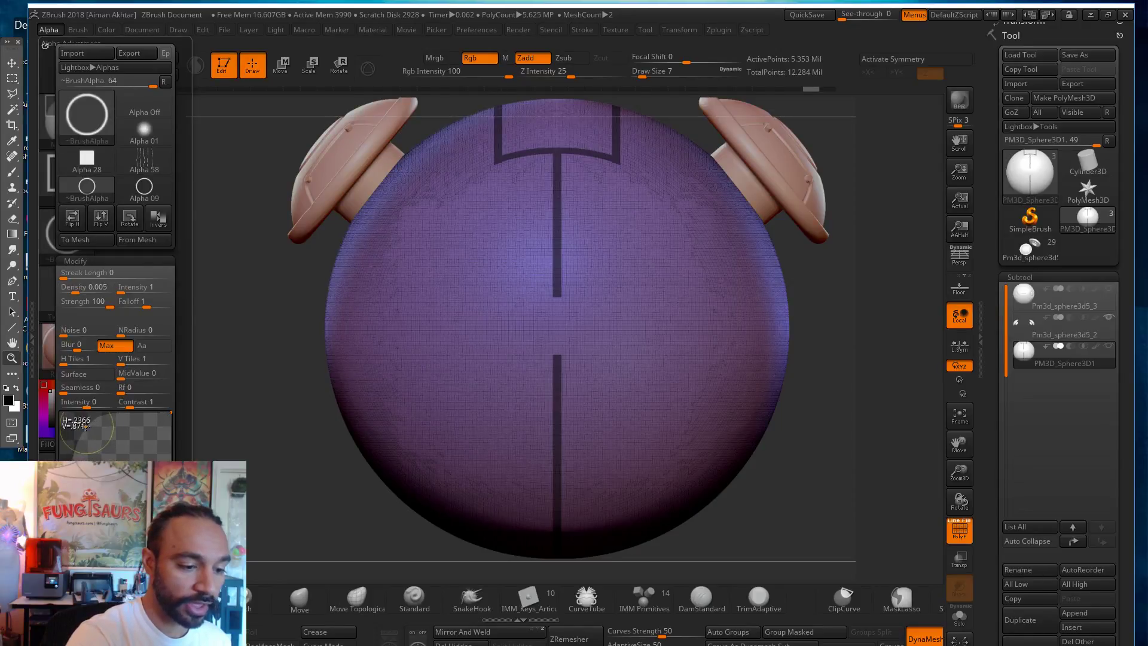
drag(76, 437, 75, 437)
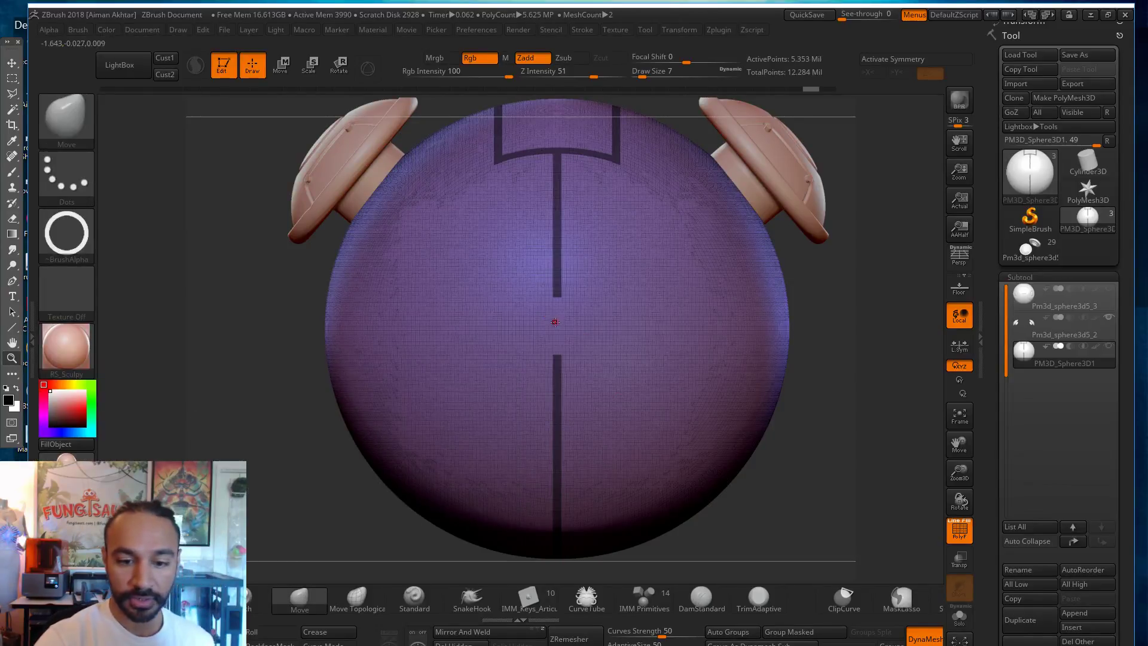
Step: Mask a ring in the gap of the sphere's vertical centre line and unhide the rest of the sphere
key(ctrl)
mouse_move(554, 322)
ctrl+mouse_down()
mouse_move(613, 378)
mouse_move(583, 350)
mouse_move(598, 362)
ctrl+mouse_up()
alt+drag(871, 356, 802, 363)
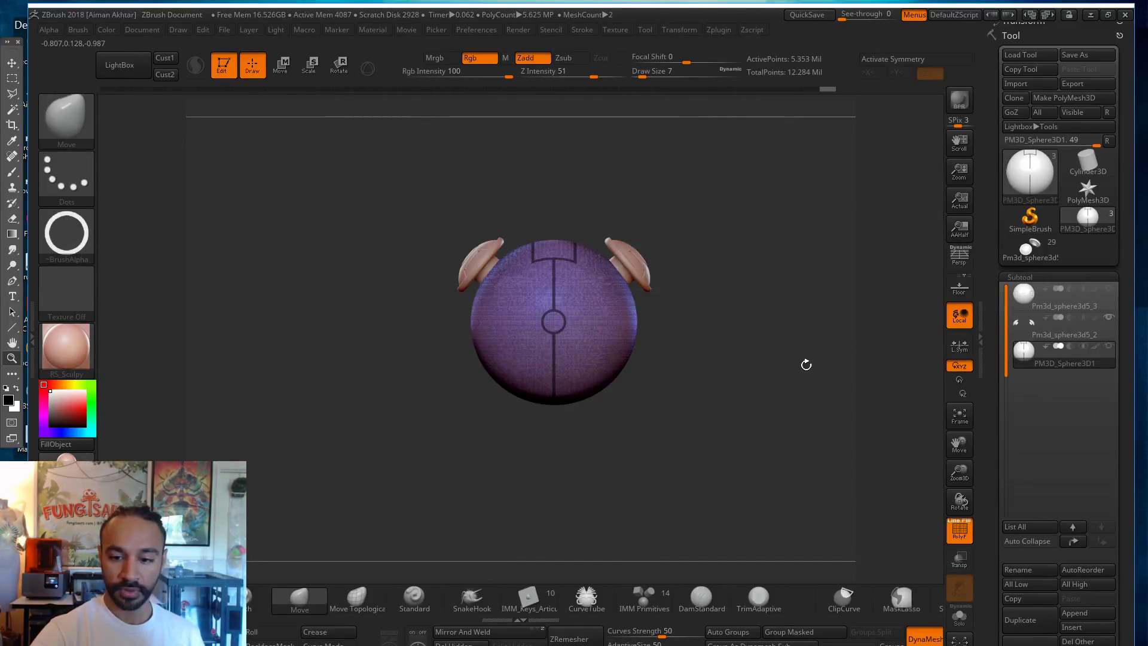
mouse_move(743, 409)
mouse_down()
mouse_move(807, 410)
mouse_move(764, 402)
mouse_up()
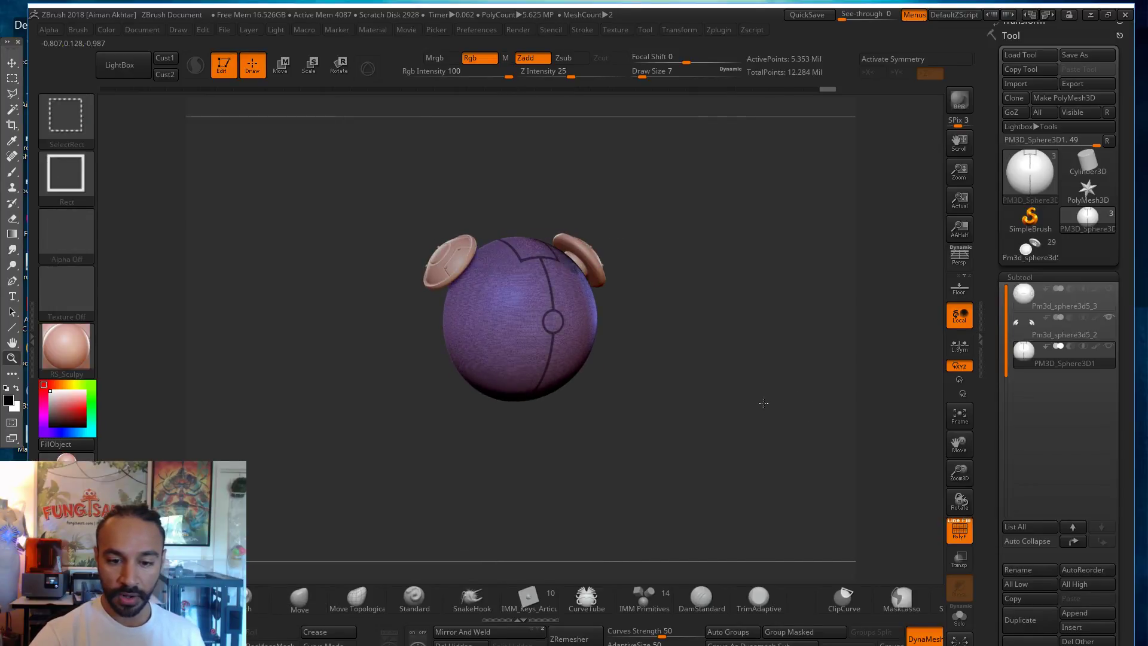
ctrl+shift+click(711, 405)
mouse_move(657, 432)
mouse_down()
mouse_move(628, 453)
mouse_move(669, 476)
mouse_move(668, 523)
mouse_move(724, 522)
mouse_move(691, 520)
mouse_move(727, 508)
mouse_up()
ctrl+click(381, 314)
ctrl+drag(378, 314, 469, 443)
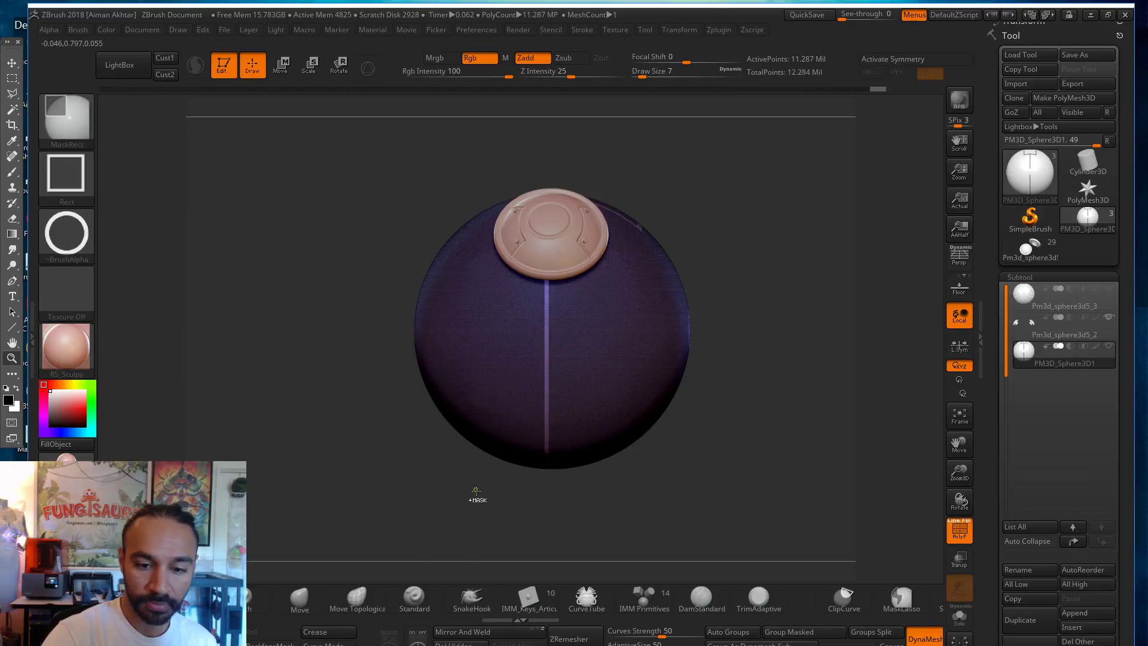
drag(774, 355, 706, 354)
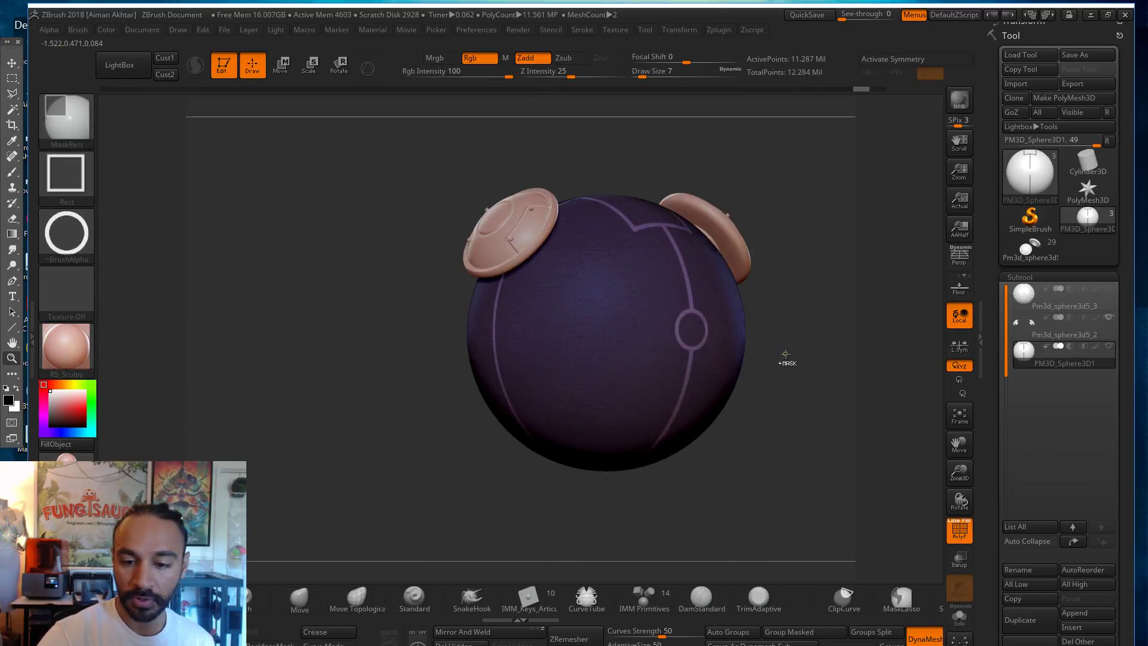
ctrl+click(782, 356)
drag(783, 355, 333, 293)
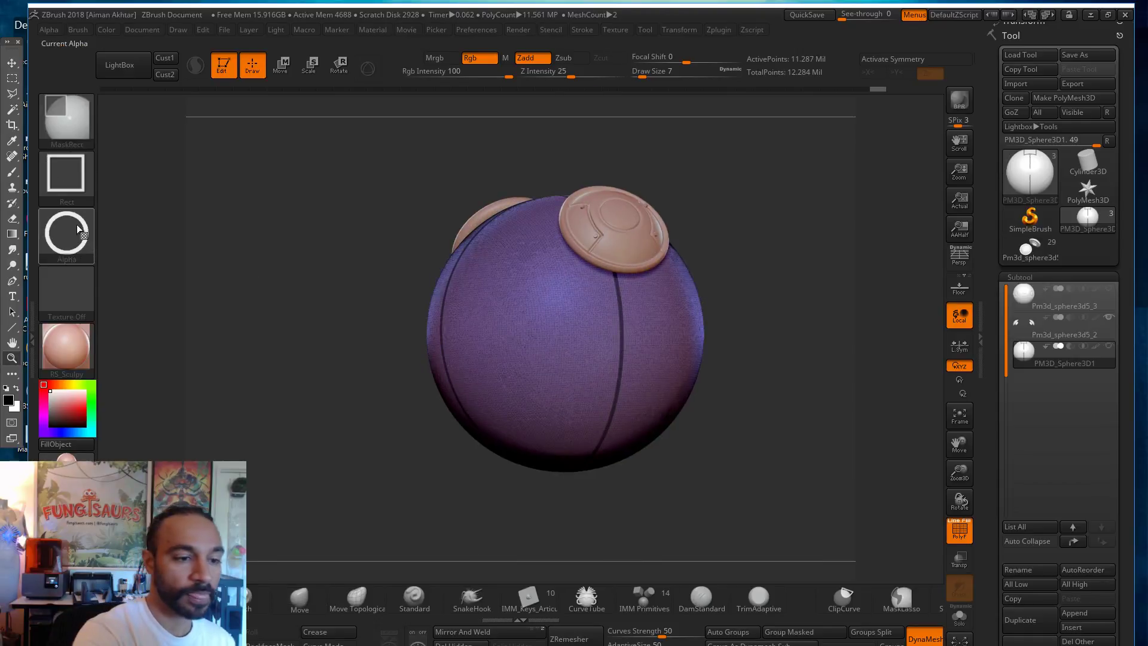
Step: Turn off the mask brush's alpha and erase the mask from the lower face area of the sphere, interrupting its centre line
ctrl+click(66, 177)
ctrl+click(73, 243)
ctrl+click(133, 252)
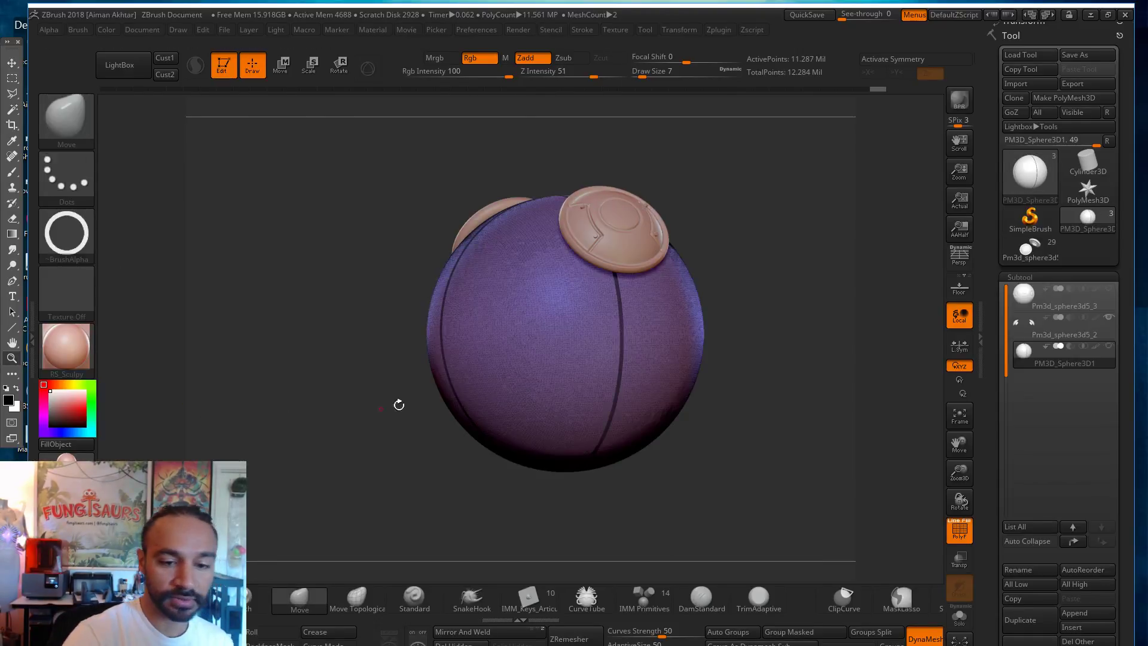
shift+drag(375, 409, 417, 425)
mouse_move(373, 310)
ctrl+mouse_down()
mouse_move(410, 323)
mouse_move(467, 461)
ctrl+mouse_up()
drag(570, 514, 727, 507)
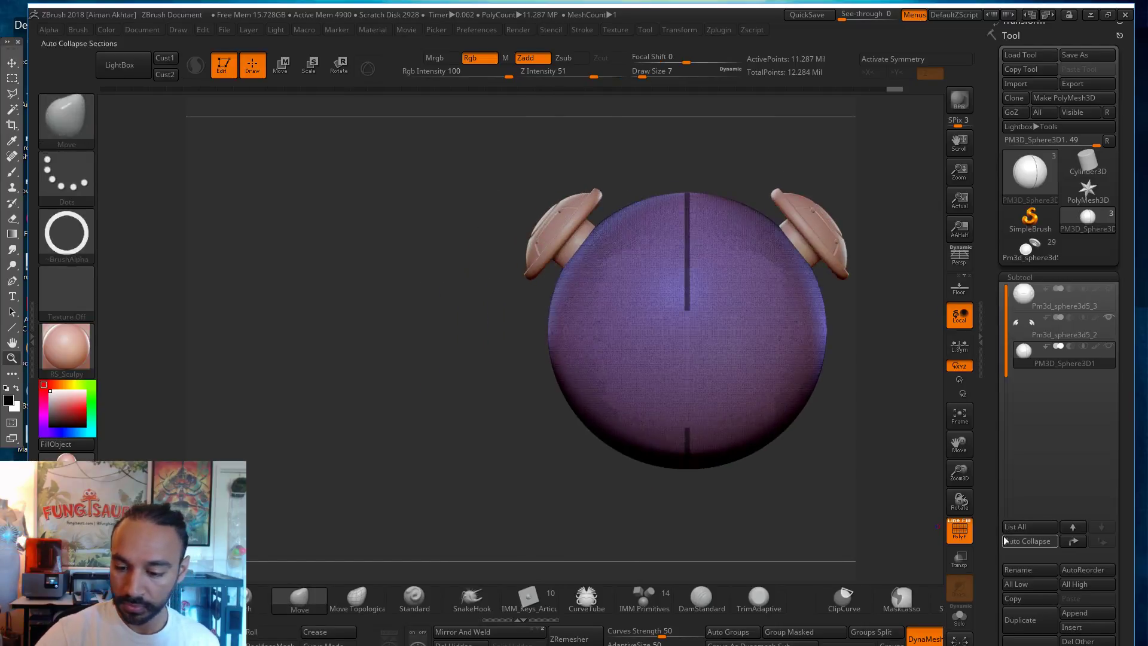
Step: Check the face grille on the finished Pm3d_sphere3d5_3 subtool, and return to the PM3D_Sphere3D1 subtool
click(1020, 304)
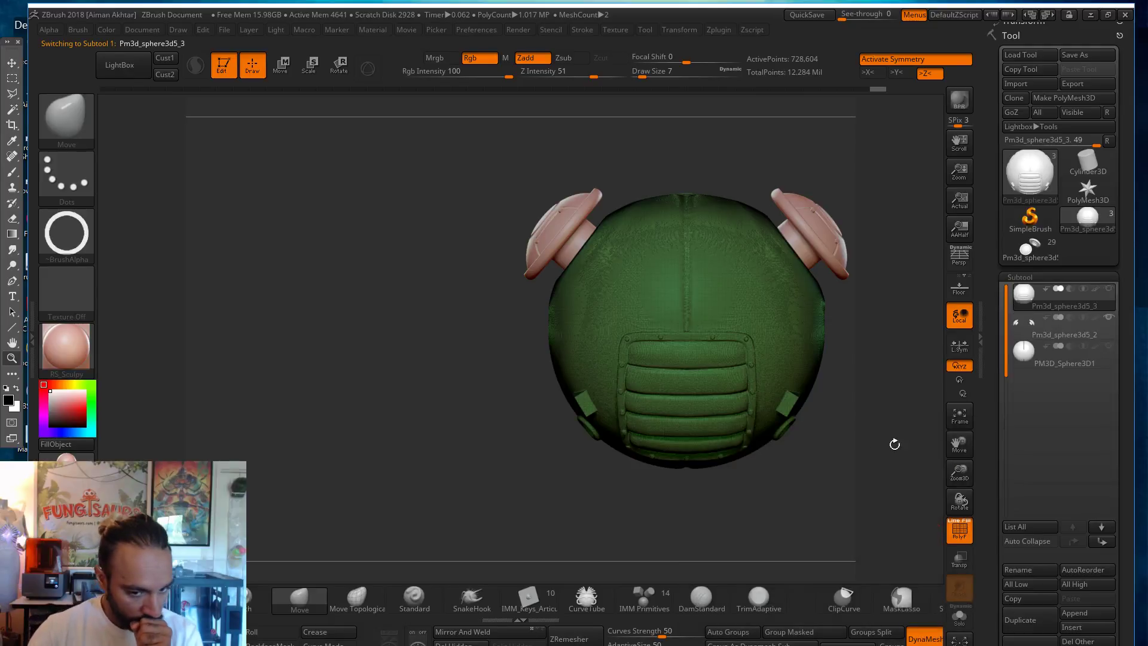
alt+drag(826, 516, 653, 240)
drag(799, 390, 802, 455)
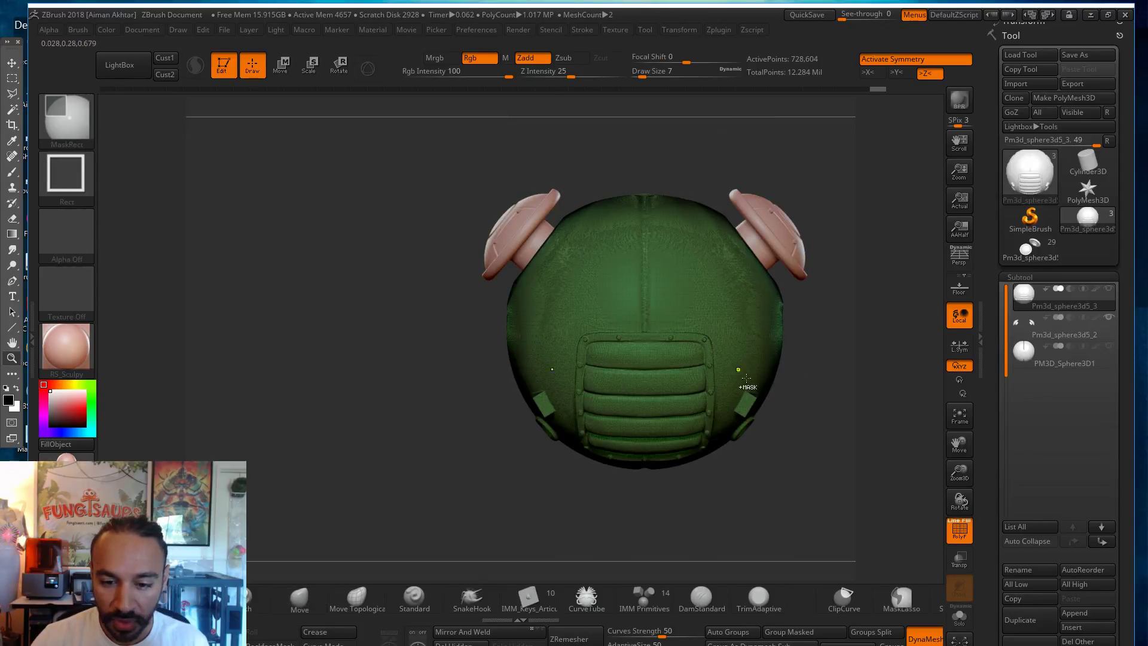
alt+click(647, 350)
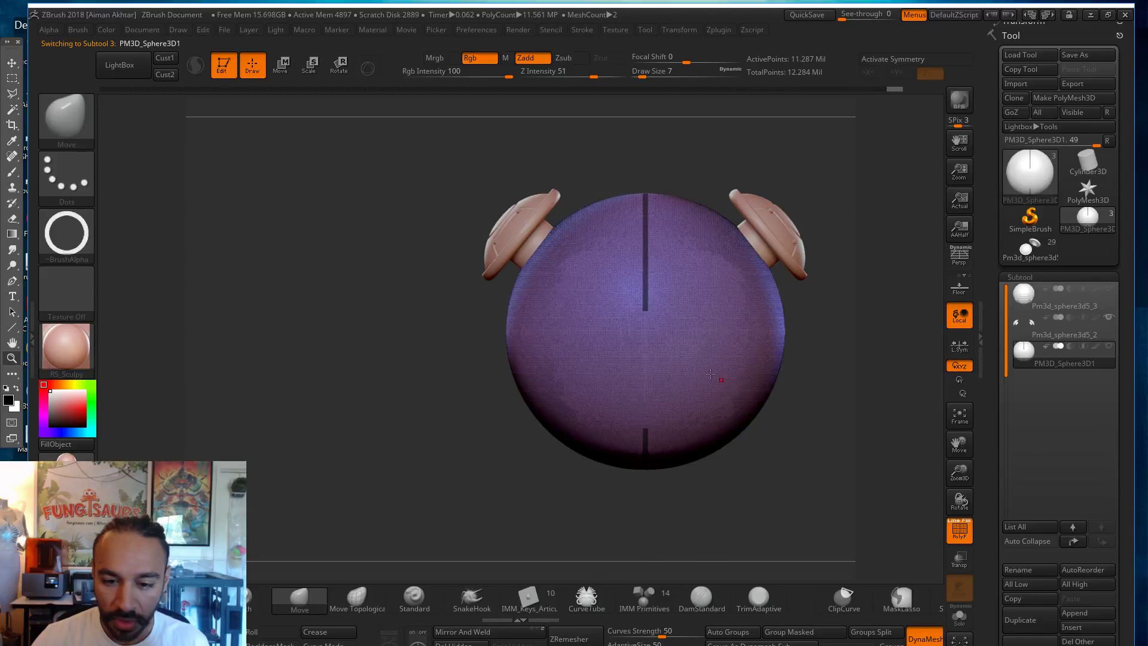
Step: Erase the mask again with a rectangle over the sphere's lower front, where the face grille belongs
drag(797, 489, 763, 490)
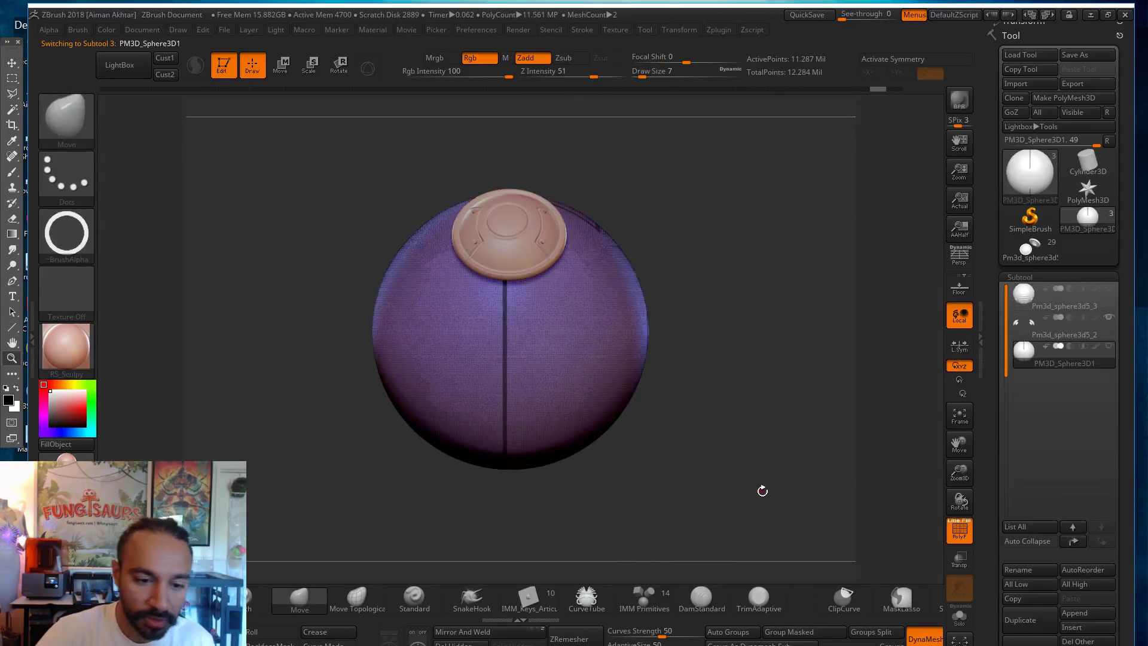
mouse_move(350, 346)
ctrl+mouse_down()
mouse_move(426, 348)
mouse_move(441, 459)
ctrl+mouse_up()
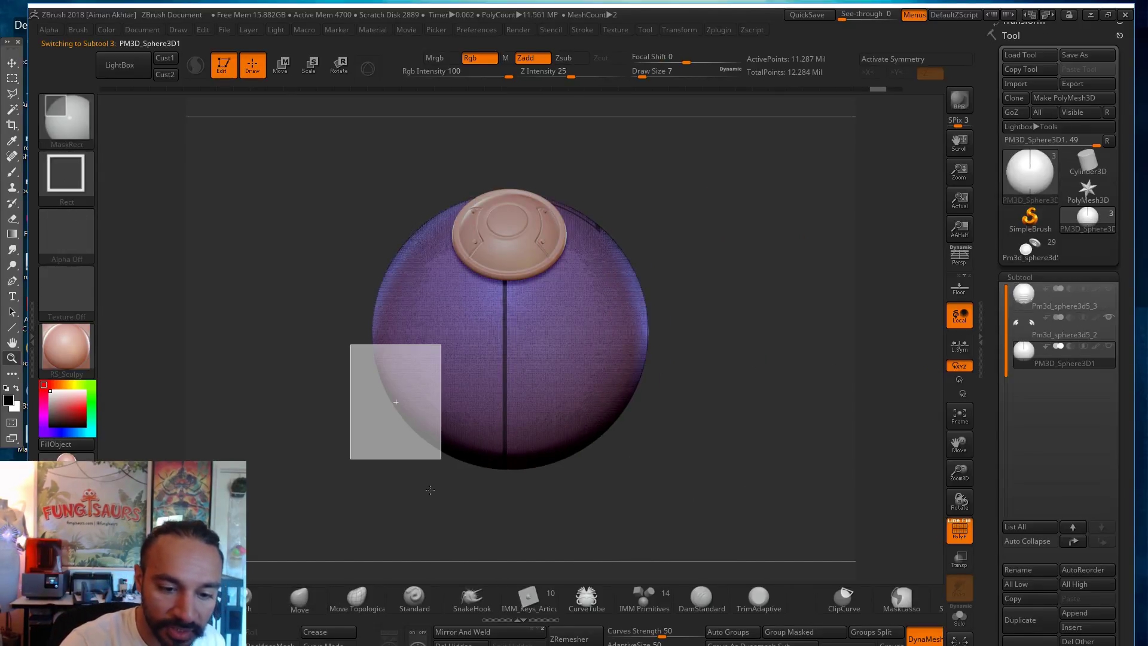
drag(405, 513, 486, 504)
drag(727, 449, 725, 359)
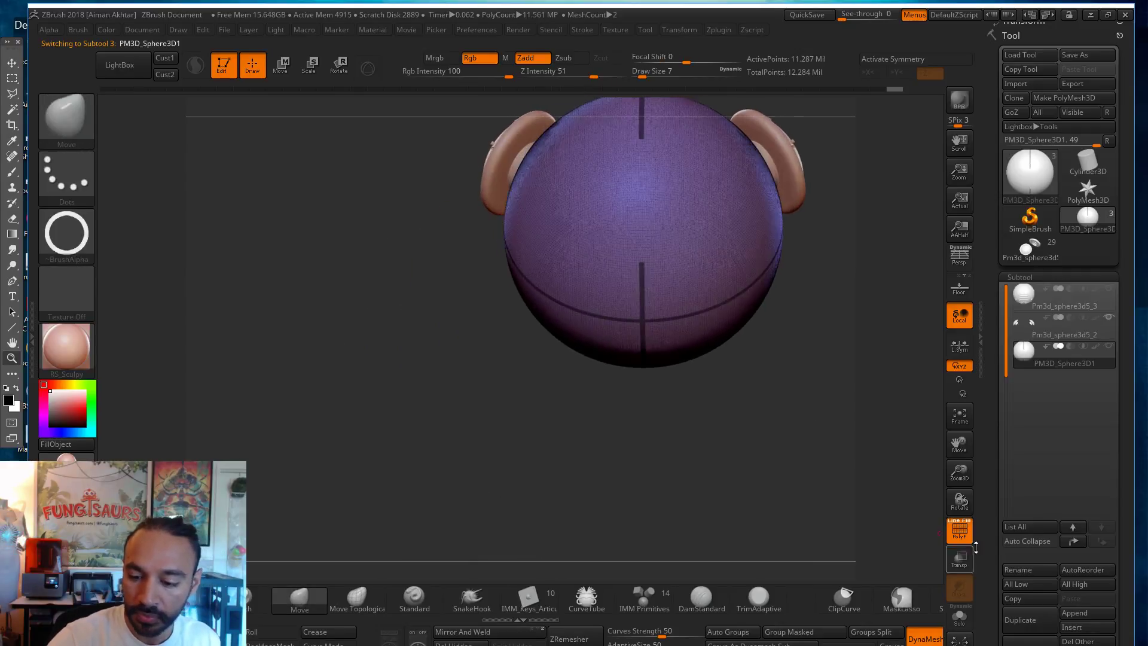
Step: Examine the panel grooves and face details of the Pm3d_sphere3d5_3 subtool from several sides with the polyframe display off
click(1024, 297)
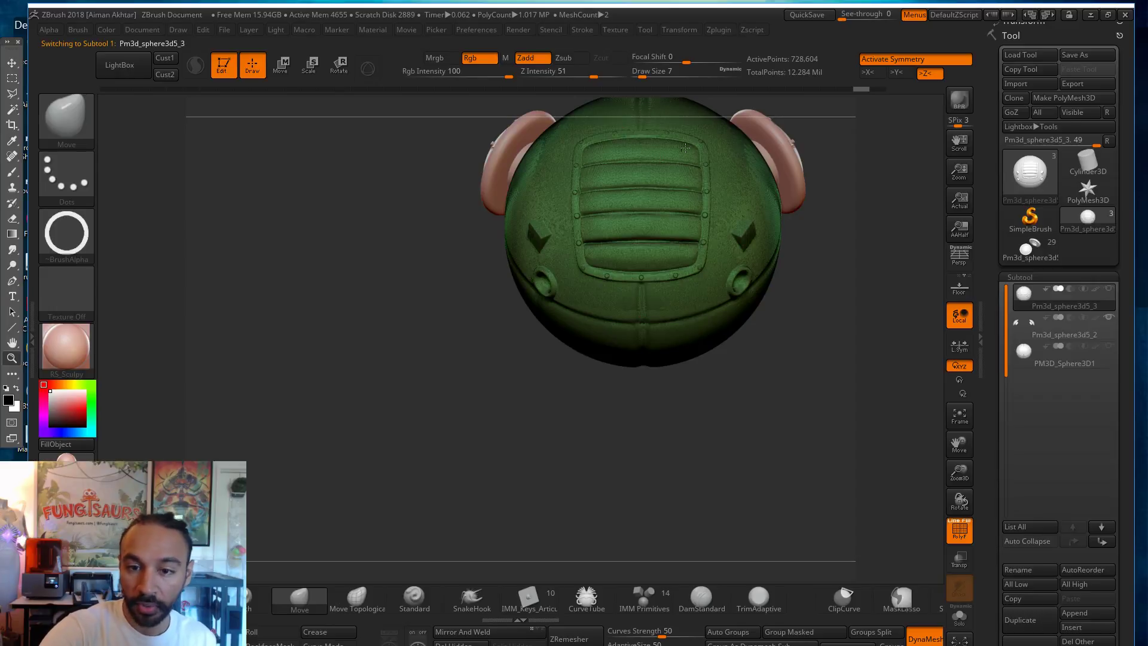
drag(810, 318, 798, 360)
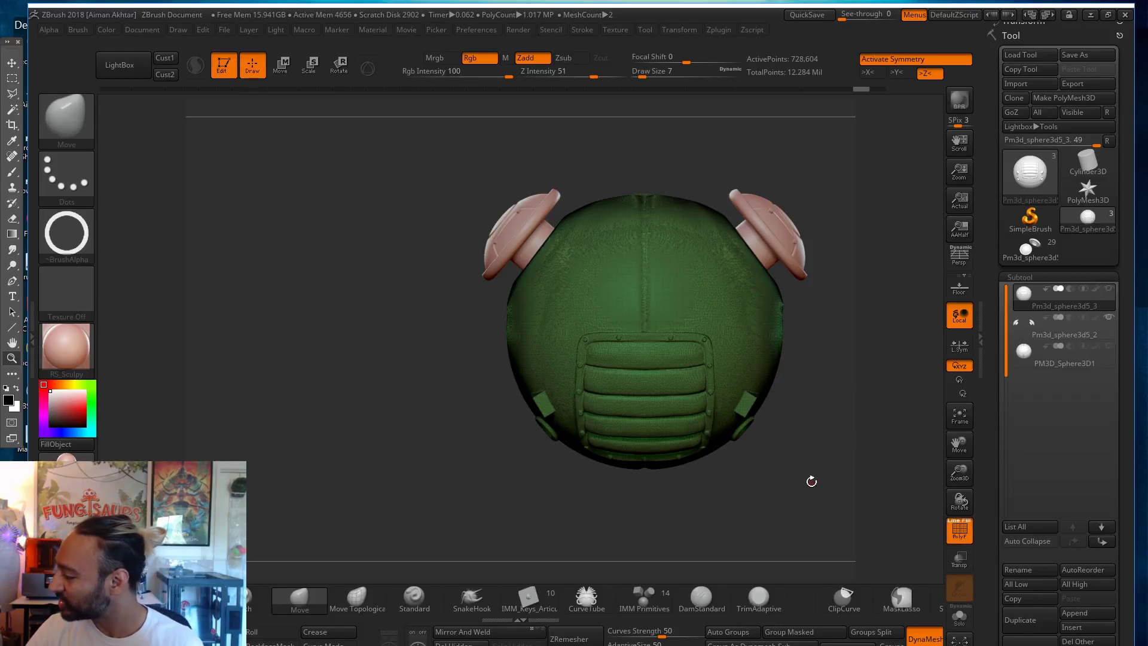
drag(750, 454, 588, 536)
click(960, 532)
drag(750, 524, 735, 328)
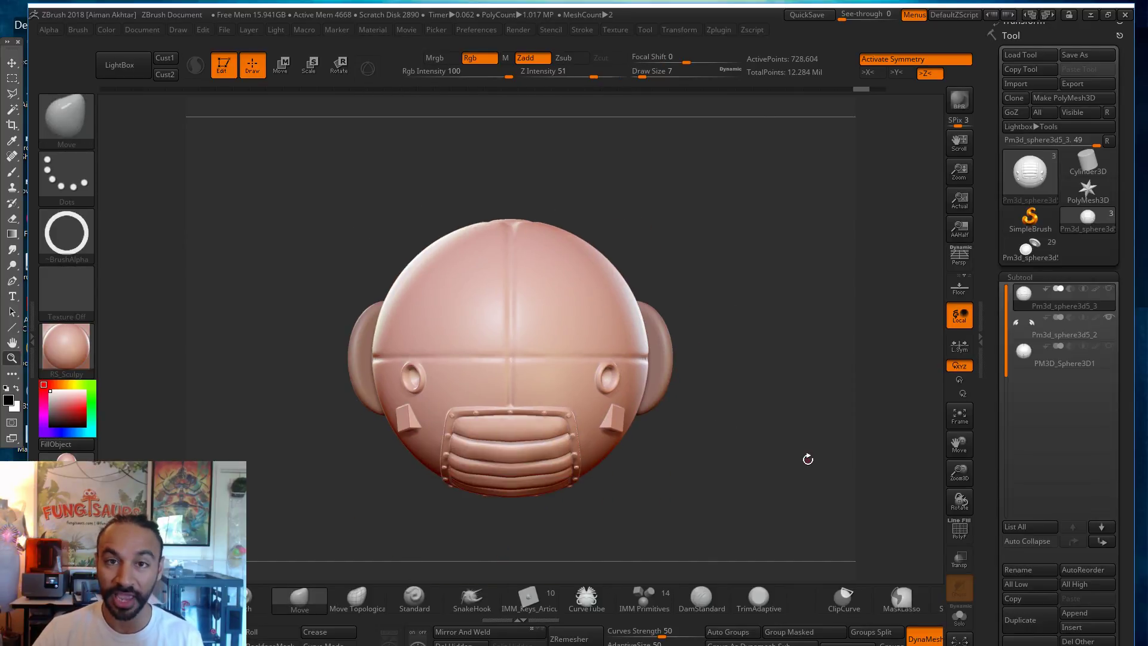
mouse_move(795, 415)
mouse_down()
mouse_move(816, 344)
mouse_move(720, 350)
mouse_move(743, 361)
mouse_move(783, 441)
mouse_up()
drag(788, 344, 804, 309)
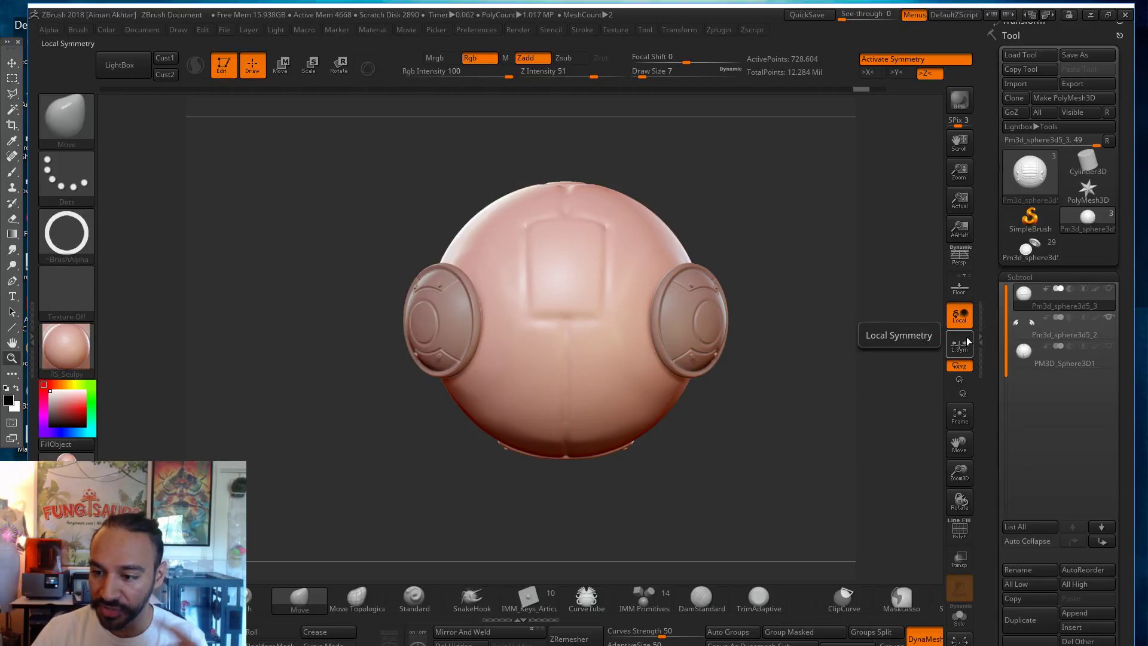
Step: Select the PM3D_Sphere3D1 subtool again and set the mask brush's alpha to the ring-shaped BrushAlpha
click(1038, 330)
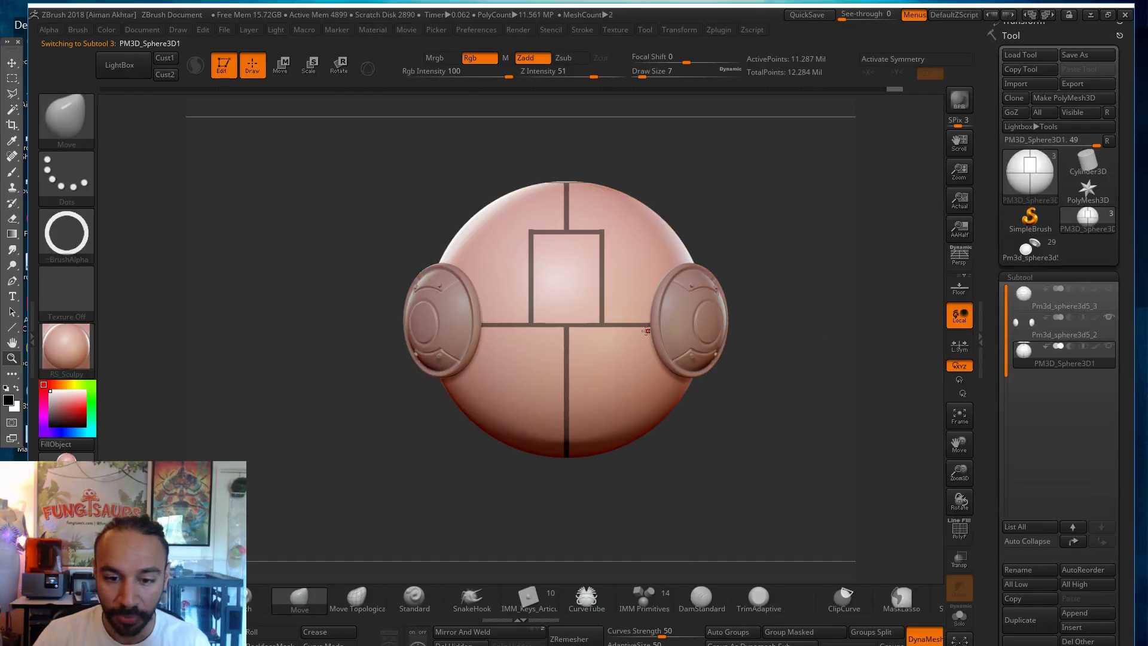
mouse_move(829, 419)
mouse_down()
mouse_move(827, 333)
mouse_move(835, 383)
mouse_move(660, 549)
mouse_move(747, 502)
mouse_move(805, 433)
mouse_move(845, 414)
mouse_move(819, 391)
mouse_move(833, 403)
mouse_up()
drag(797, 359, 802, 408)
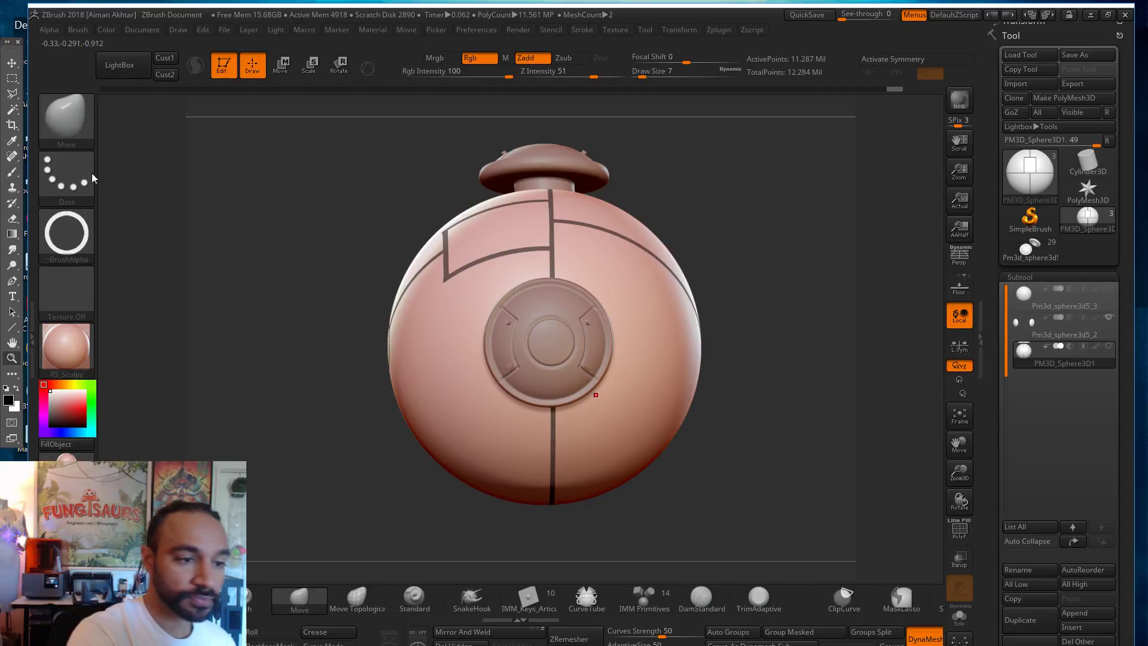
ctrl+click(71, 232)
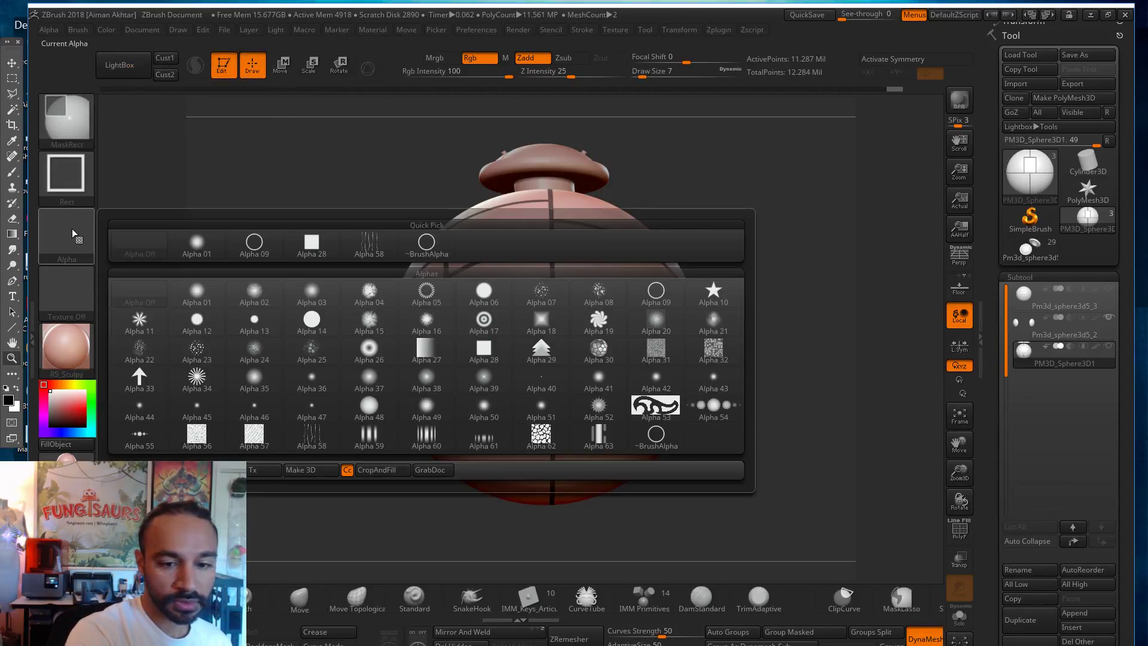
ctrl+click(656, 434)
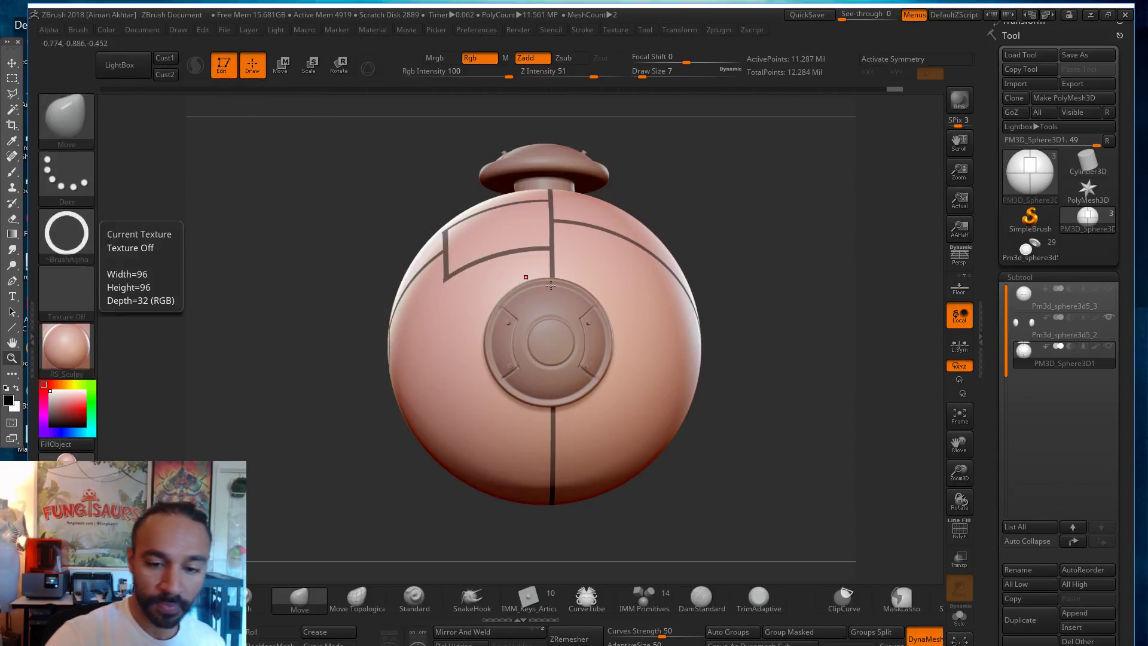
Step: Try to mask a ring around the round side disc on the sphere, and undo it
mouse_move(470, 268)
ctrl+mouse_down()
mouse_move(634, 396)
mouse_move(638, 441)
ctrl+mouse_up()
key(ctrl+z)
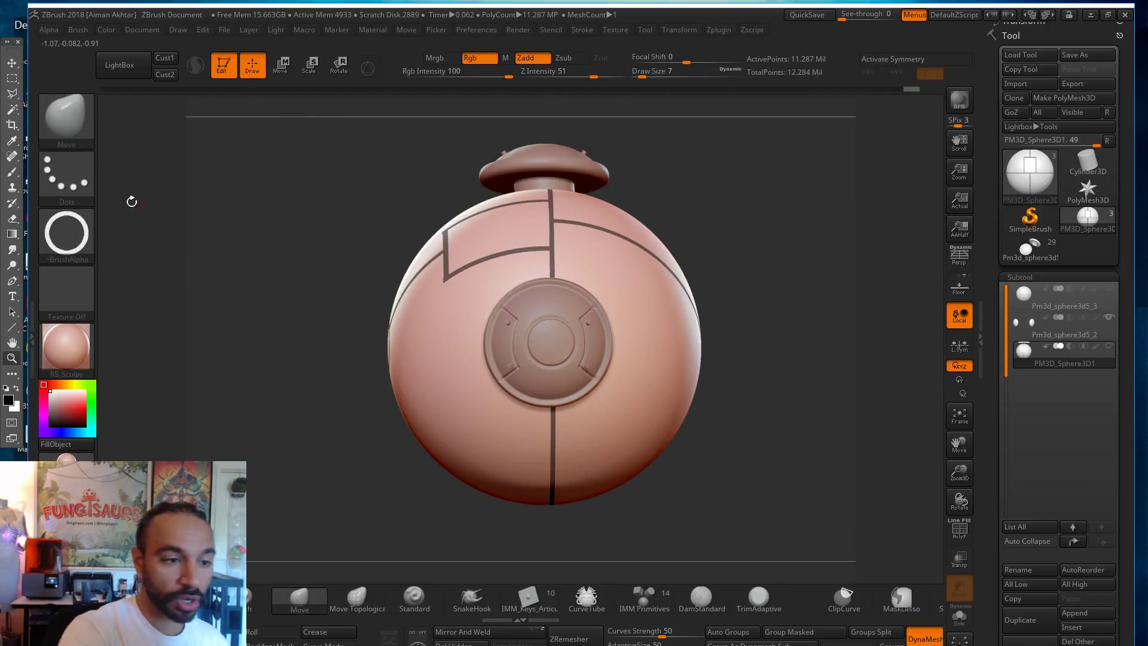
Step: Set the ring alpha's Contrast to 4.2307 and Intensity to about -0.18, and undo the rings test-masked on the sphere
click(49, 29)
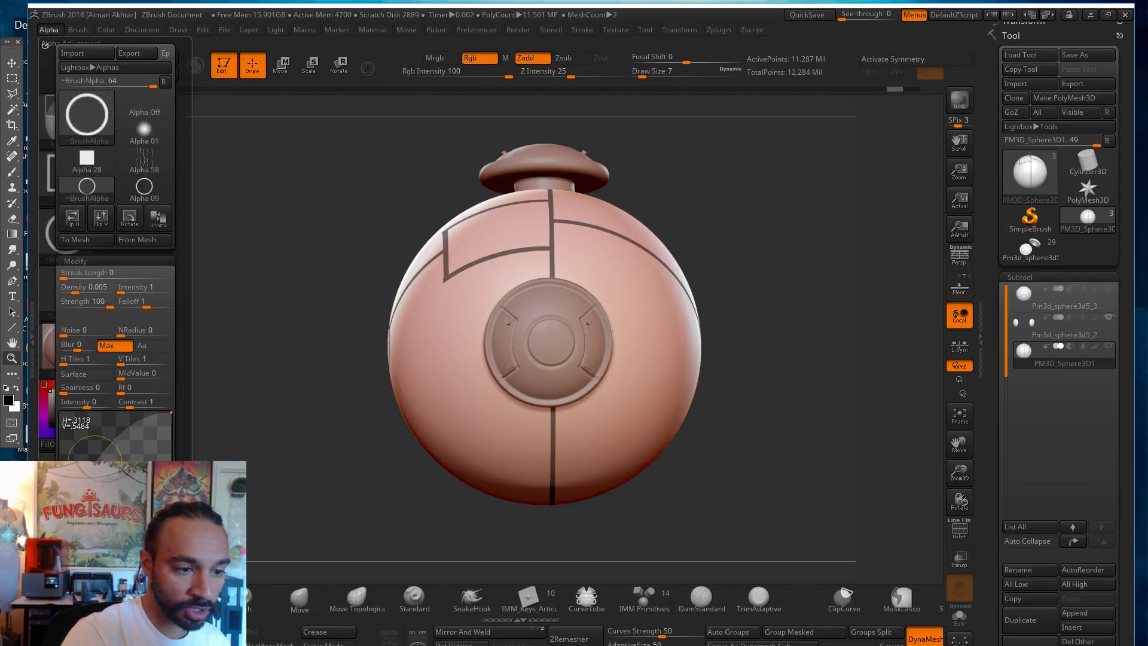
ctrl+drag(478, 288, 604, 414)
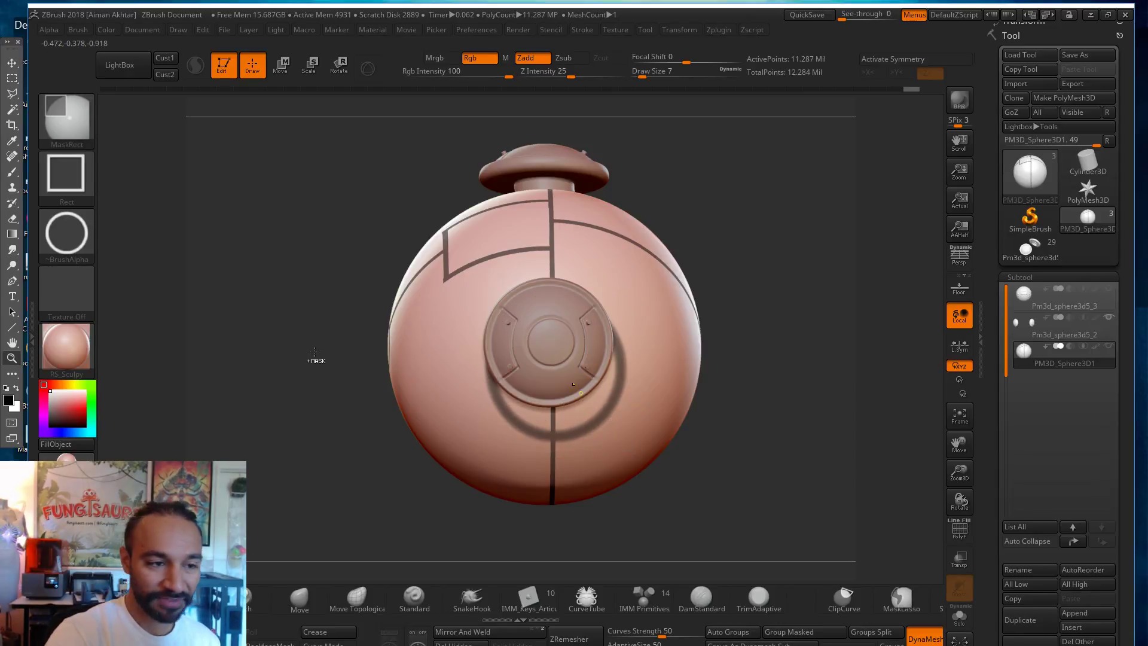
click(49, 30)
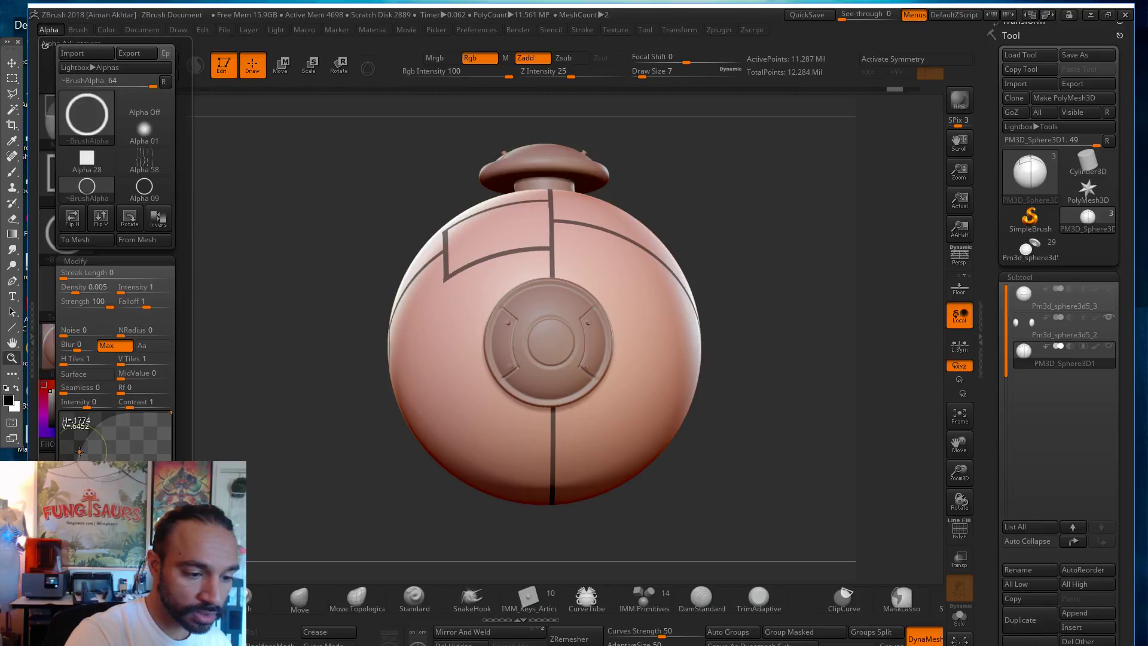
drag(79, 451, 80, 451)
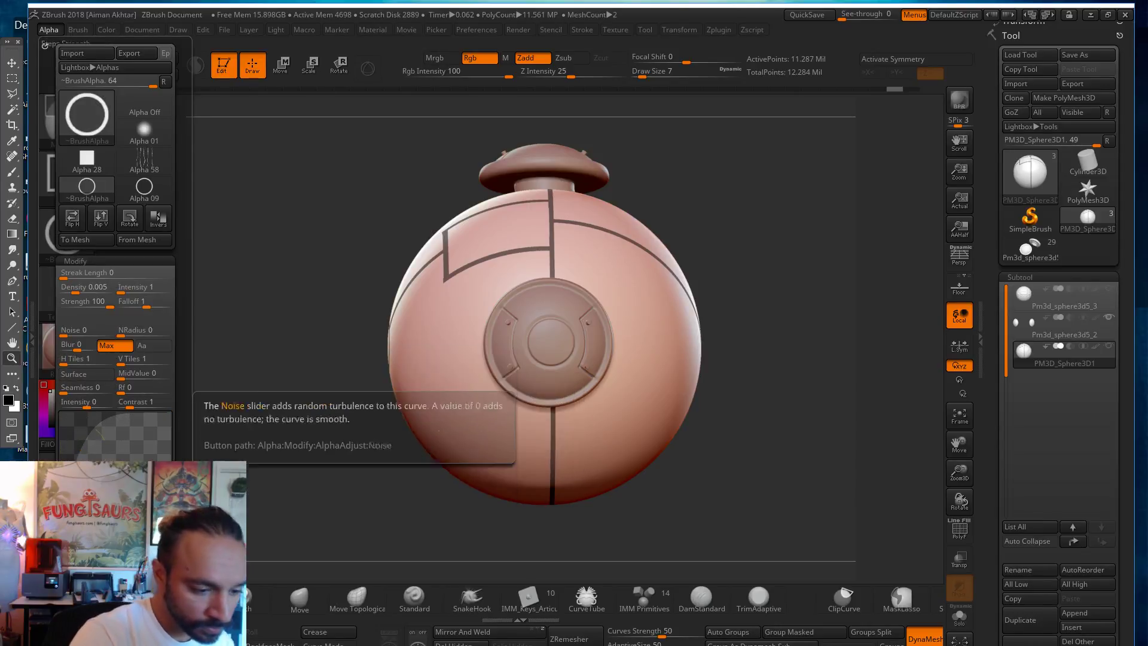
scroll(153, 388, down, 2)
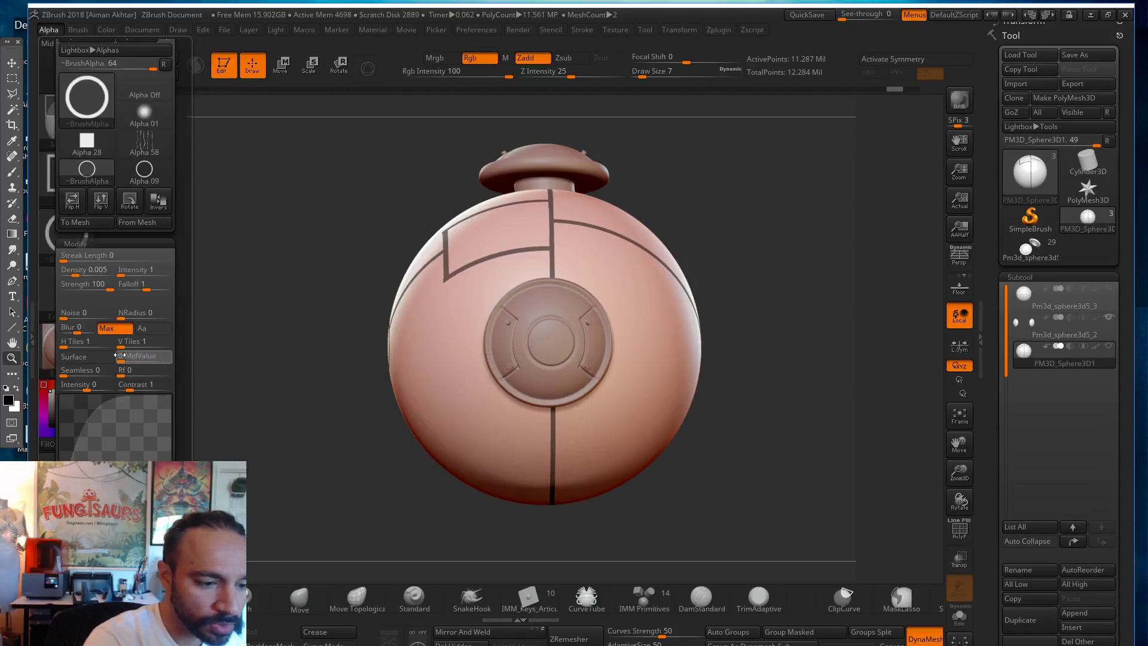
mouse_move(123, 374)
mouse_down()
mouse_move(143, 374)
mouse_move(120, 375)
mouse_up()
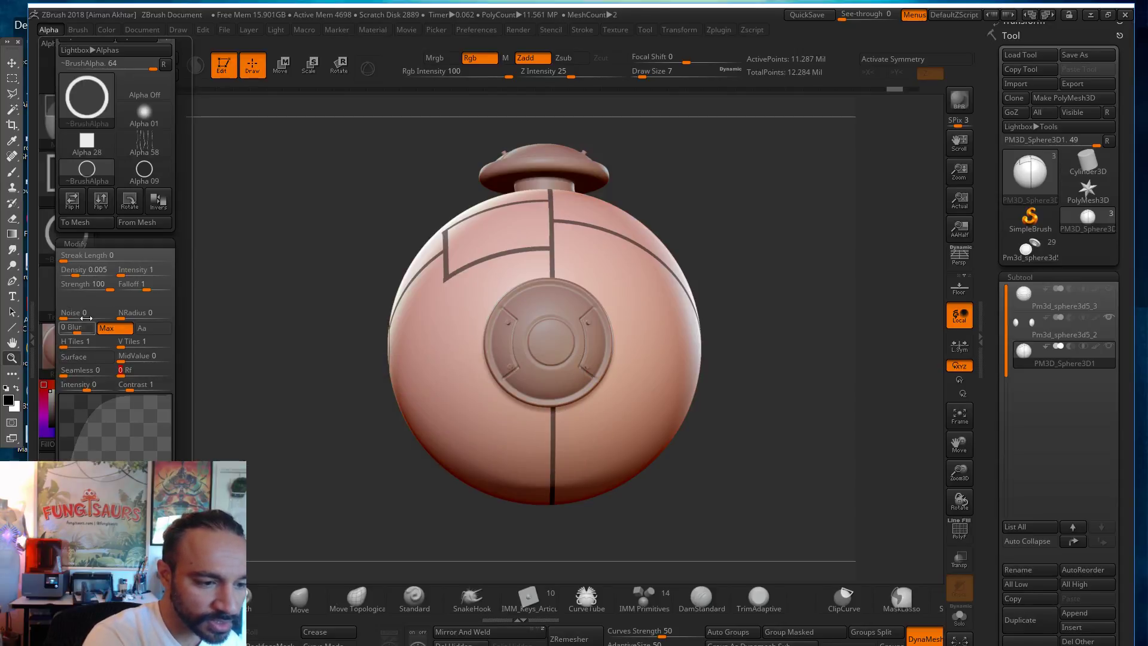
drag(128, 386, 81, 388)
mouse_move(524, 282)
mouse_down()
mouse_move(665, 458)
mouse_move(661, 472)
mouse_up()
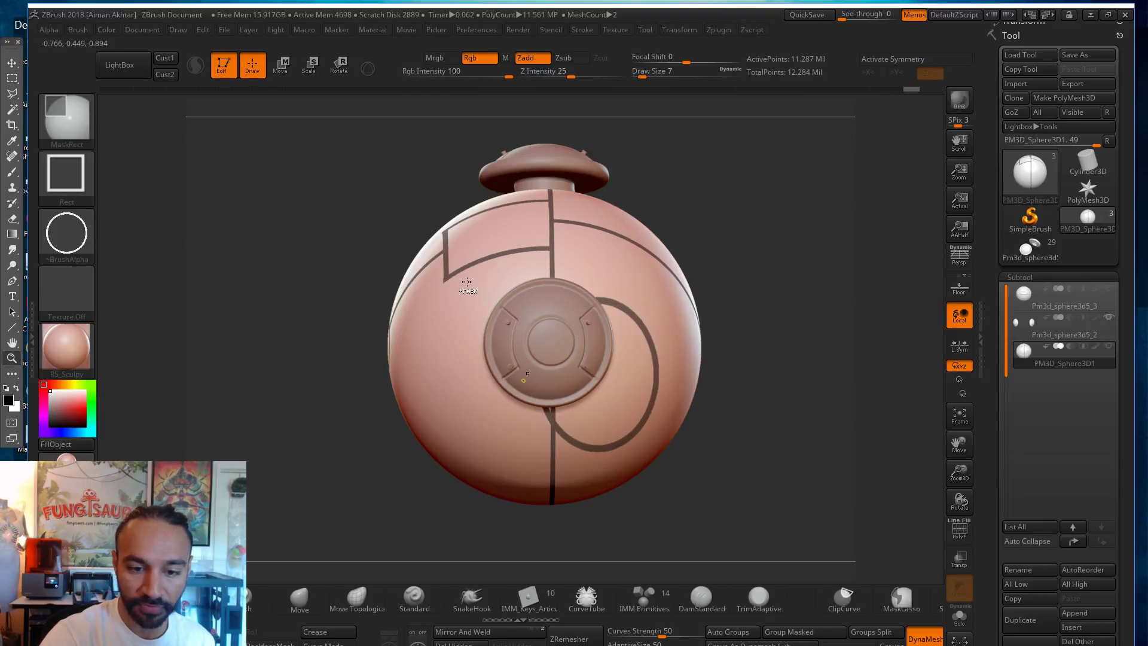
key(ctrl+z)
Step: Try to mask a ring around the round side disc with the adjusted ring alpha, and undo it
mouse_move(465, 282)
mouse_down()
mouse_move(648, 423)
mouse_move(653, 467)
mouse_move(670, 480)
mouse_move(655, 456)
mouse_up()
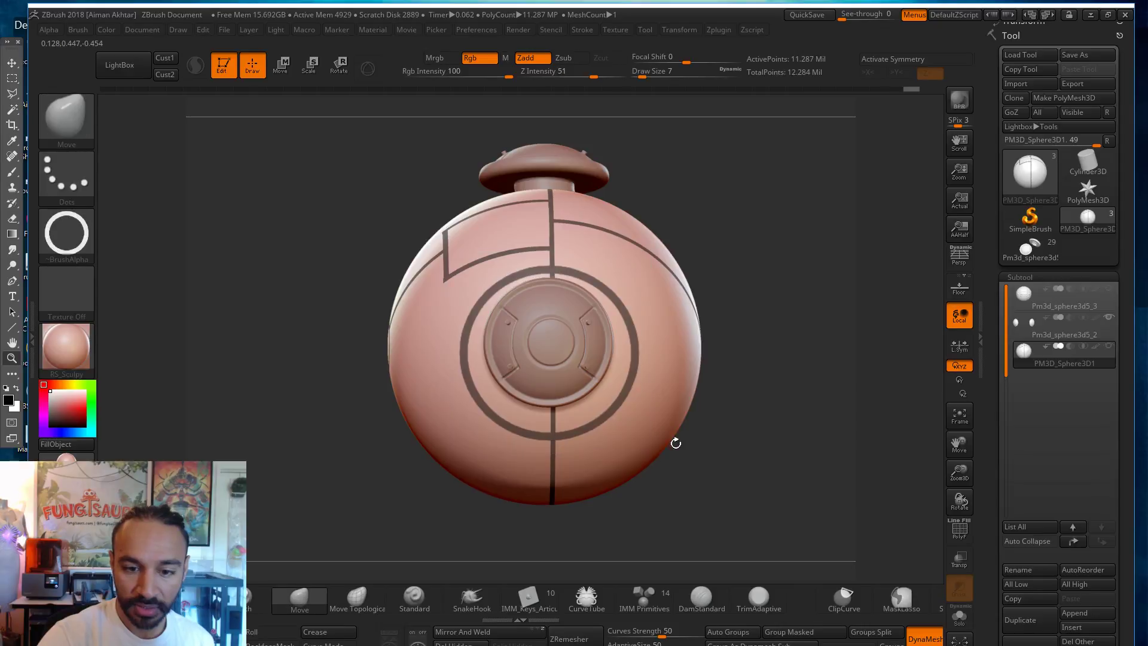
mouse_move(810, 425)
mouse_down()
mouse_move(769, 418)
mouse_move(813, 426)
mouse_up()
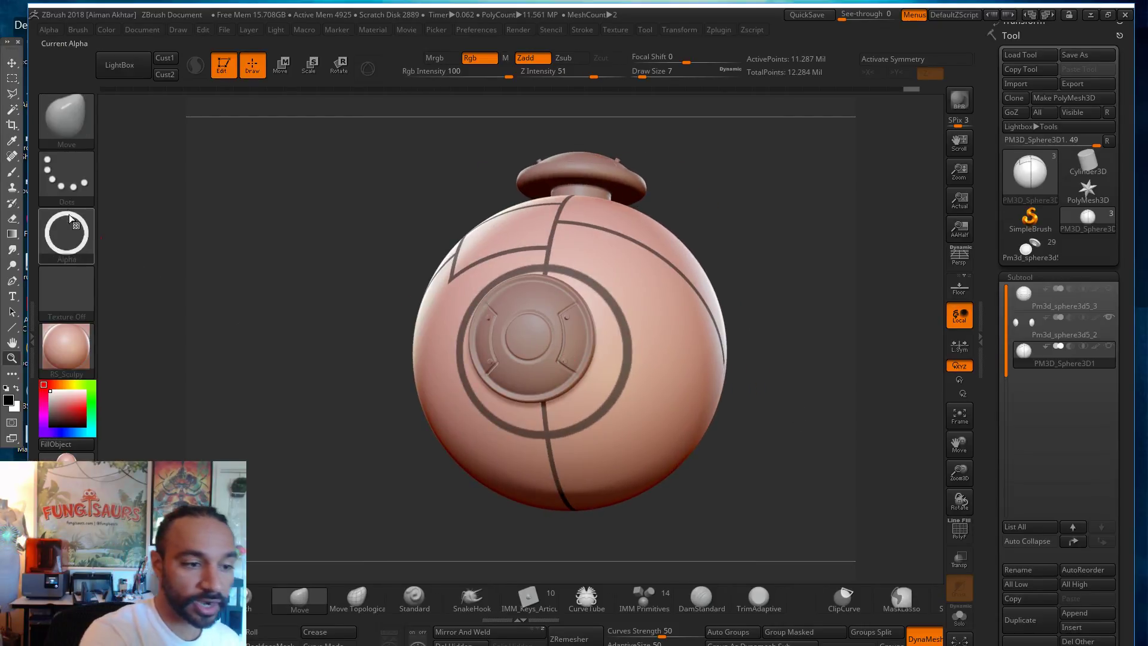
key(ctrl)
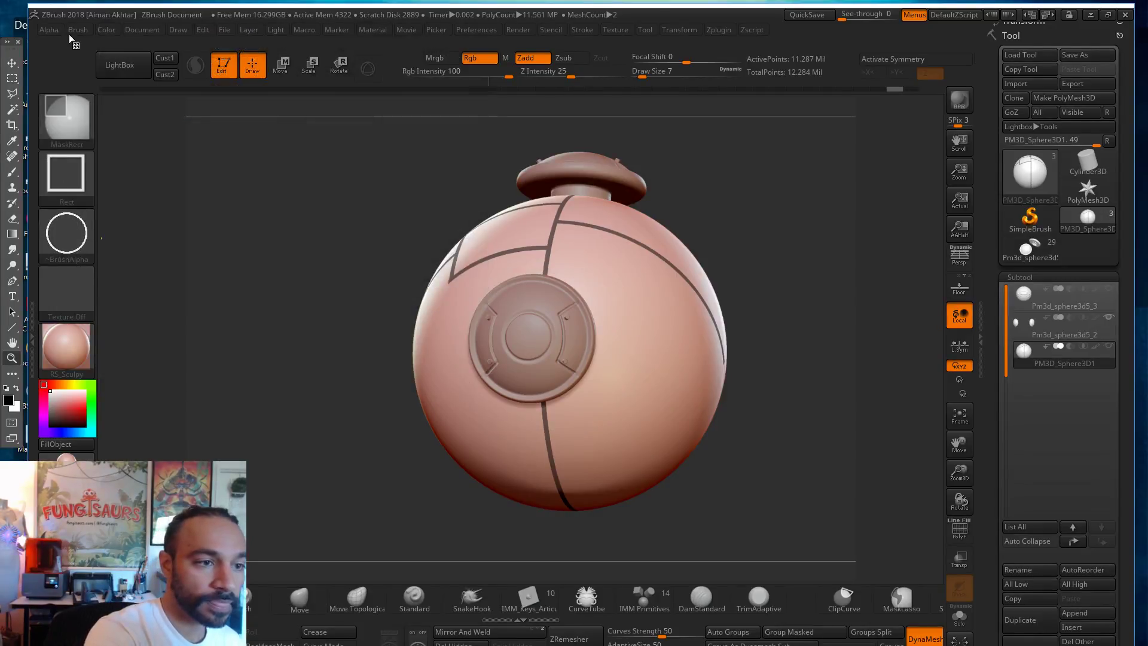
Step: Lower the ring alpha's Intensity to about -0.40, test-mask a thinner ring on the sphere's side, and undo it
click(50, 30)
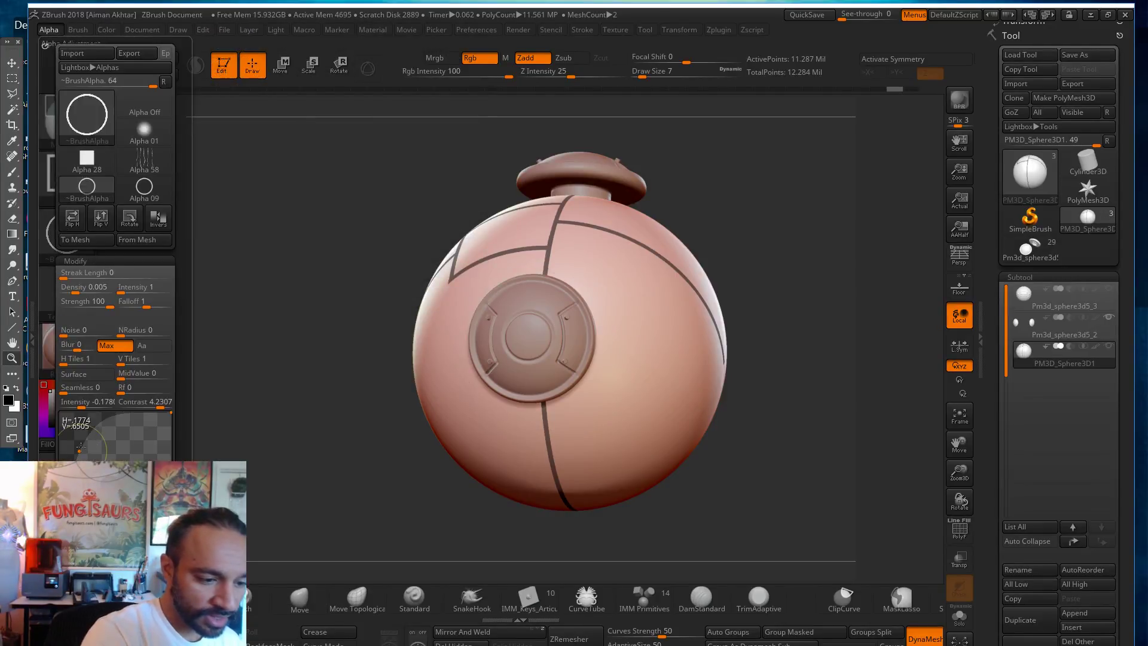
mouse_move(78, 452)
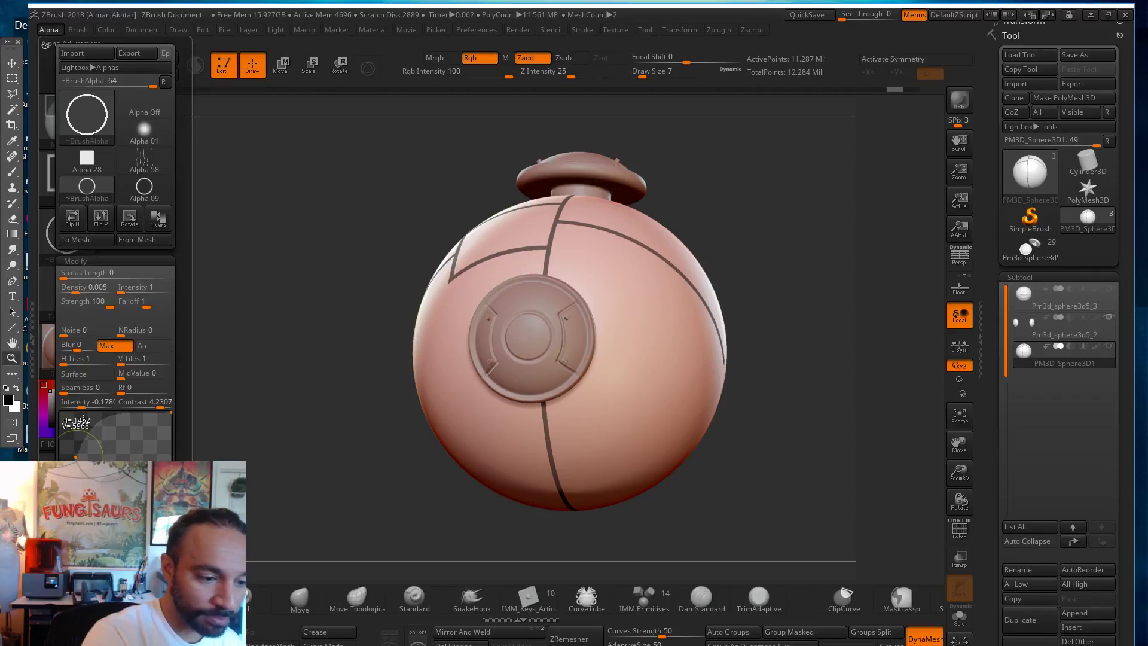
drag(82, 407, 78, 408)
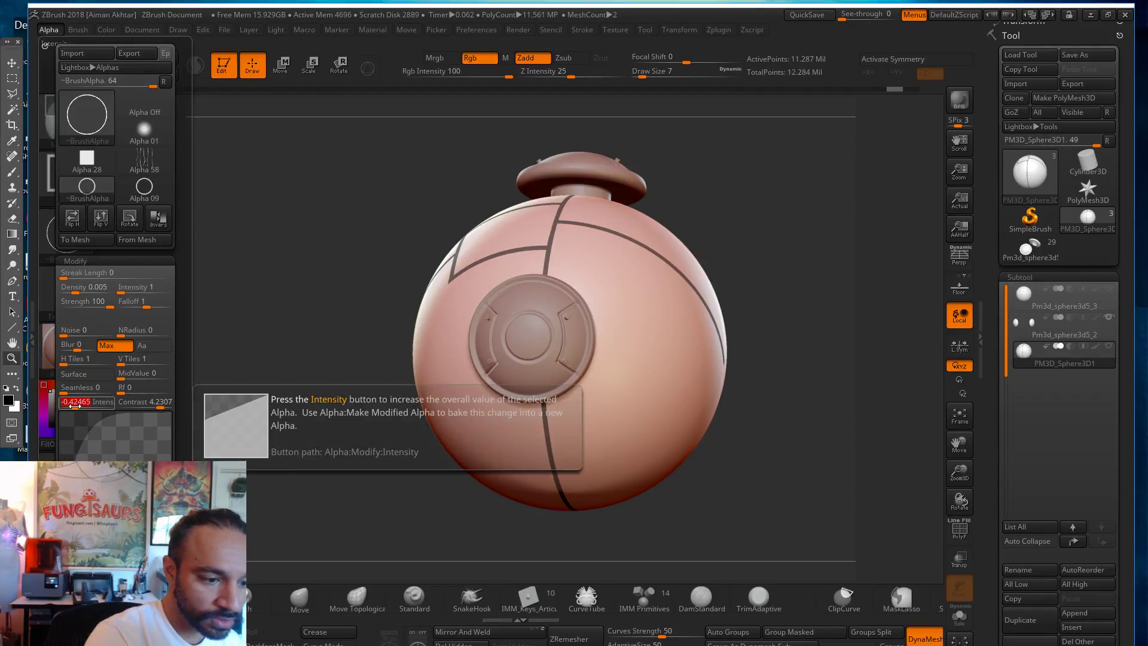
ctrl+drag(485, 263, 649, 442)
mouse_move(771, 372)
mouse_down()
mouse_move(779, 330)
mouse_move(770, 381)
mouse_move(769, 258)
mouse_up()
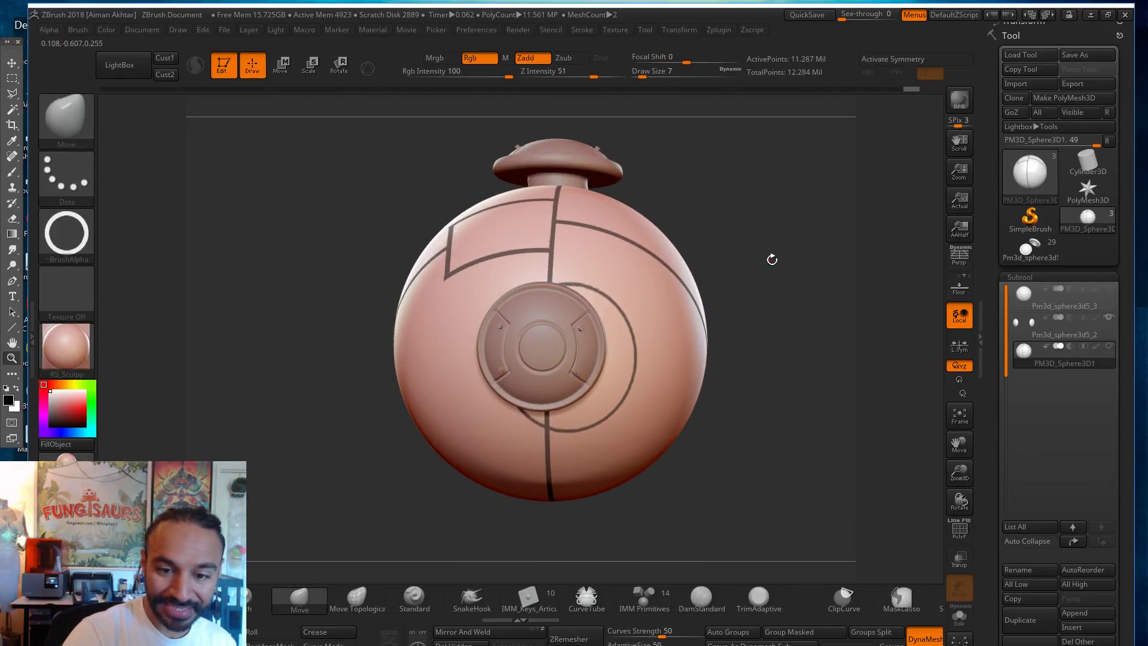
key(ctrl+z)
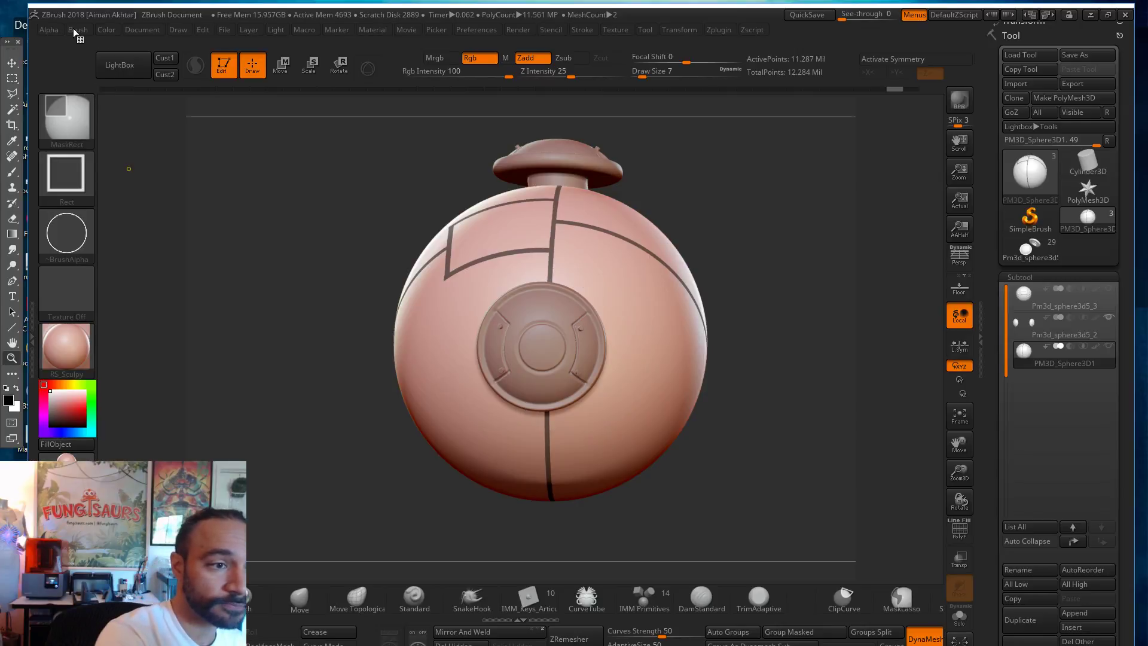
Step: Try to mask a thin ring around the side disc with the ring alpha's Intensity kept at about -0.40, and undo it
mouse_move(77, 35)
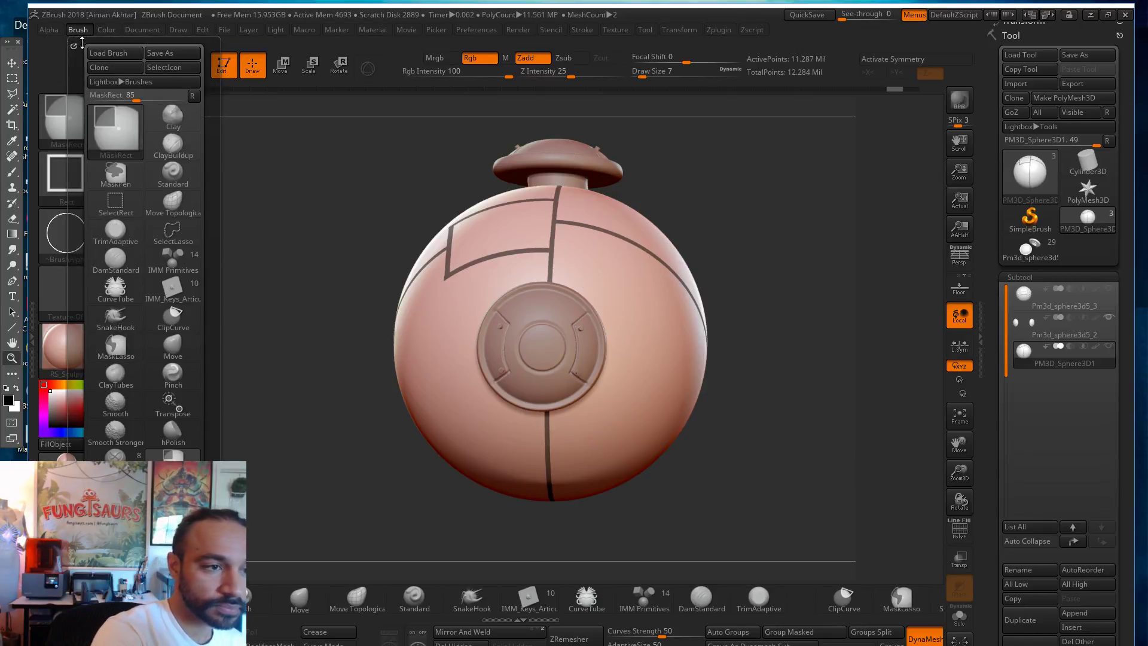
click(77, 405)
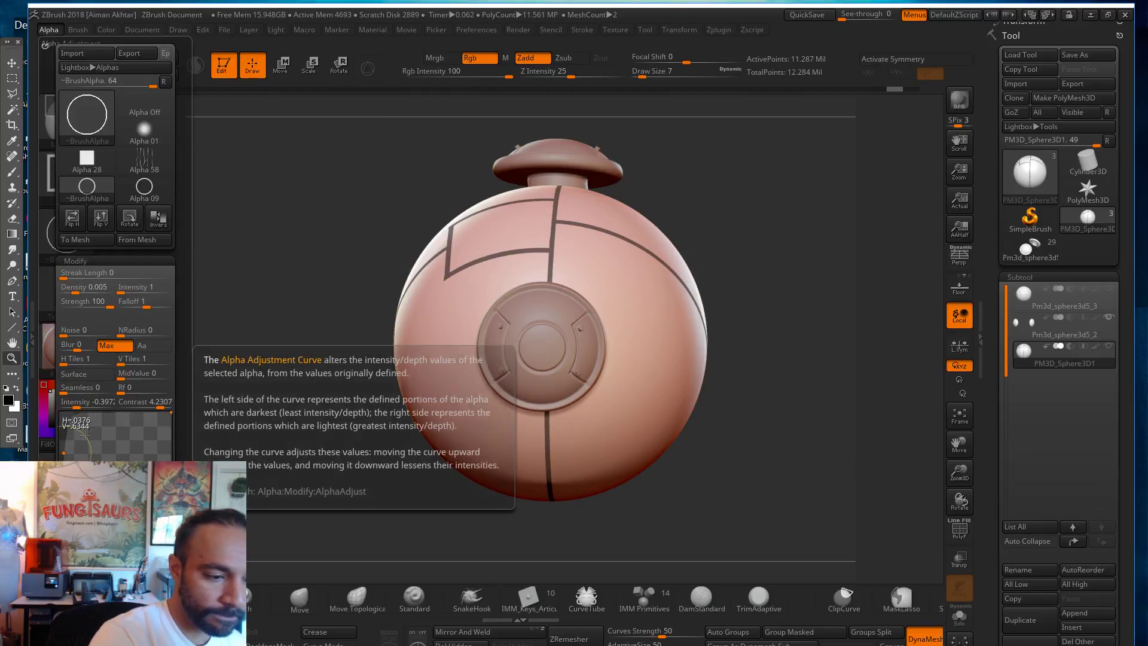
mouse_move(459, 281)
ctrl+mouse_down()
mouse_move(629, 388)
mouse_move(645, 458)
ctrl+mouse_up()
mouse_move(772, 396)
mouse_down()
mouse_move(774, 305)
mouse_move(768, 387)
mouse_up()
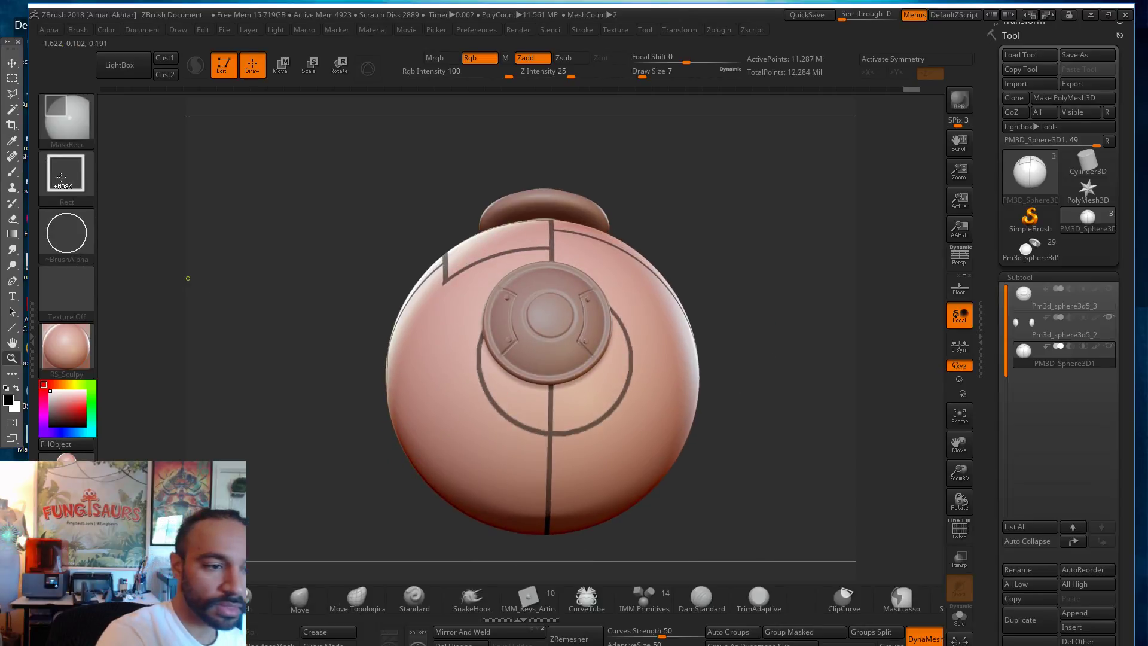
Step: Raise the ring alpha's Intensity to about -0.34, test-mask two rings around the side disc, and undo both
click(49, 30)
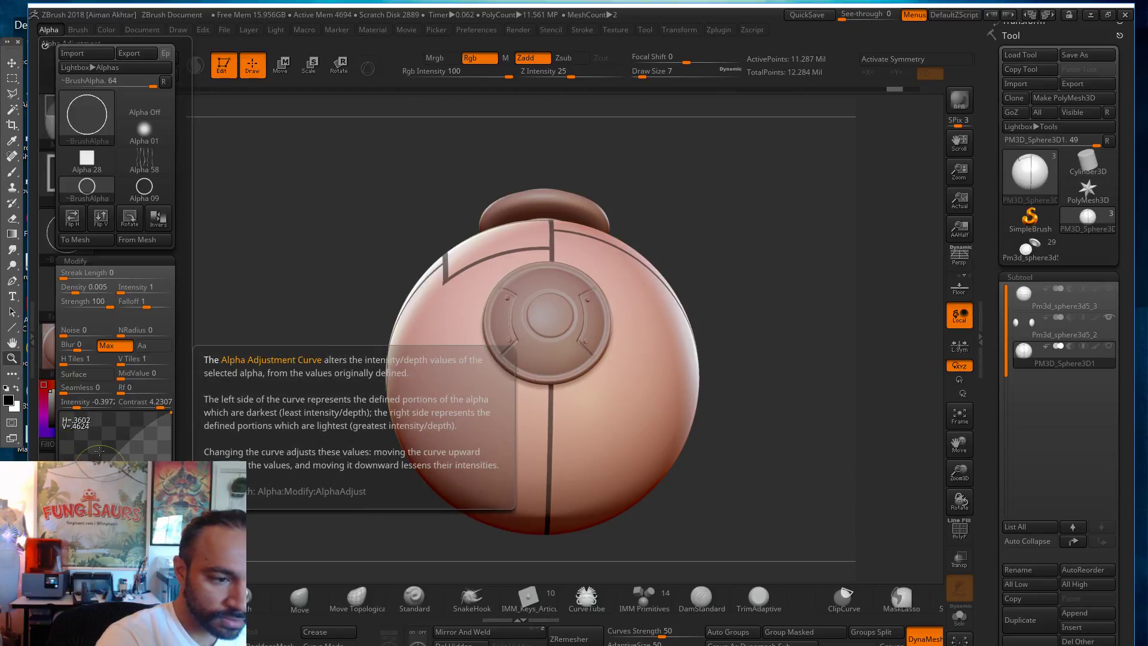
drag(74, 403, 79, 407)
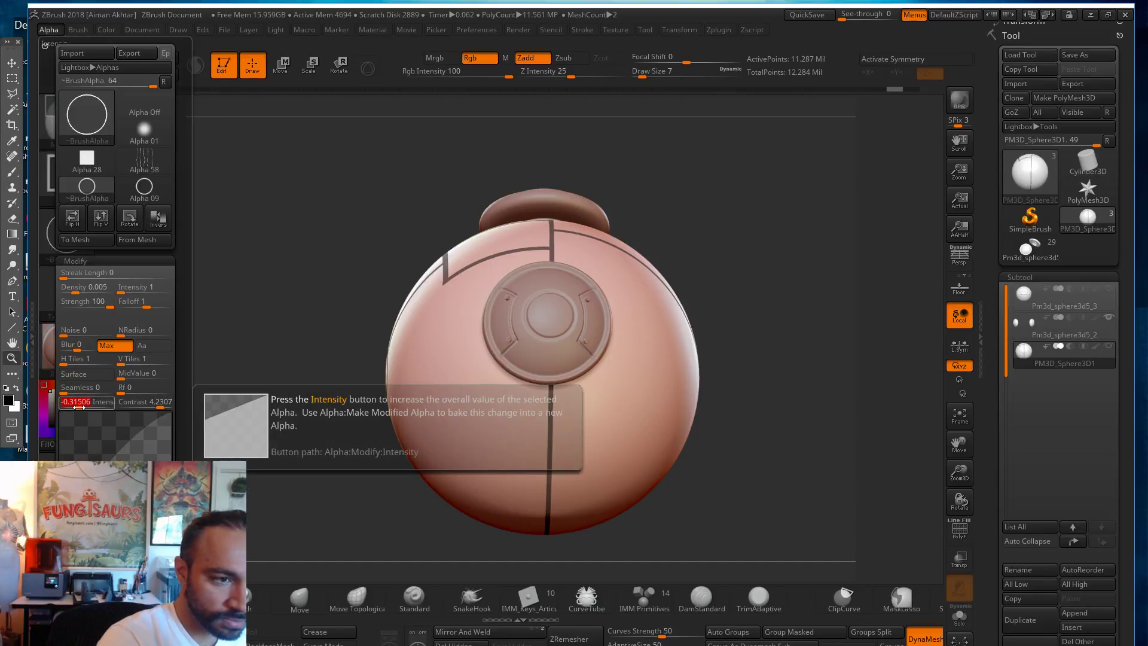
ctrl+drag(469, 254, 672, 476)
key(ctrl+z)
ctrl+drag(457, 255, 657, 441)
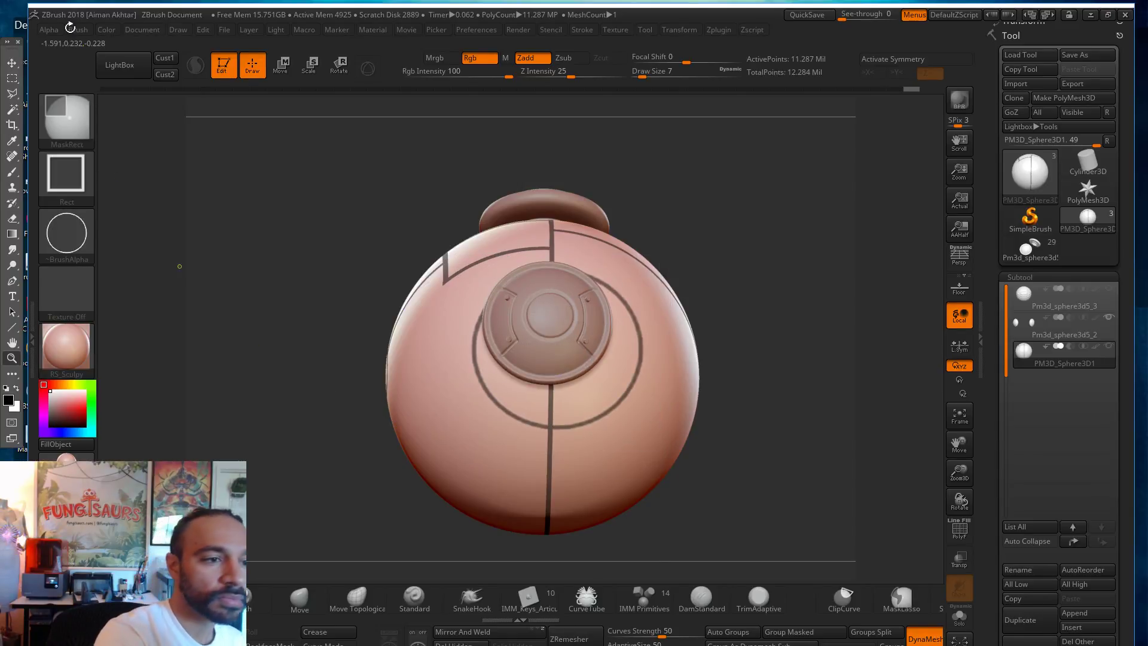
key(ctrl+z)
Step: Set the ring alpha's Contrast to 2.1794 and Intensity to about -0.23, and undo the rings test-masked around the side disc
mouse_move(51, 32)
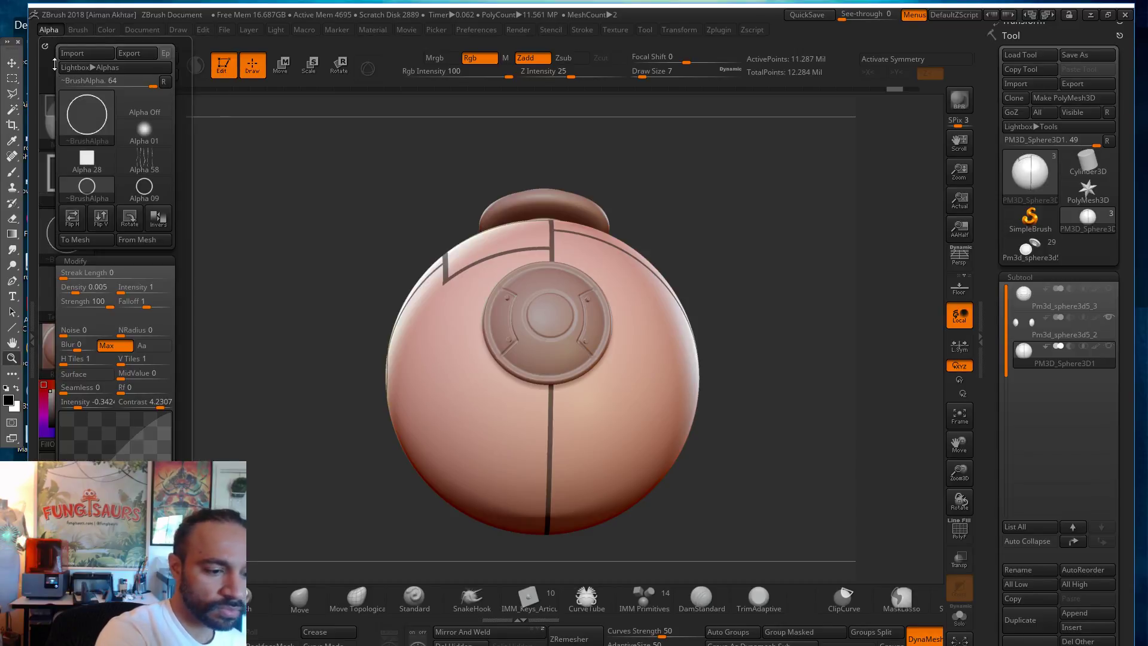
drag(158, 405, 155, 405)
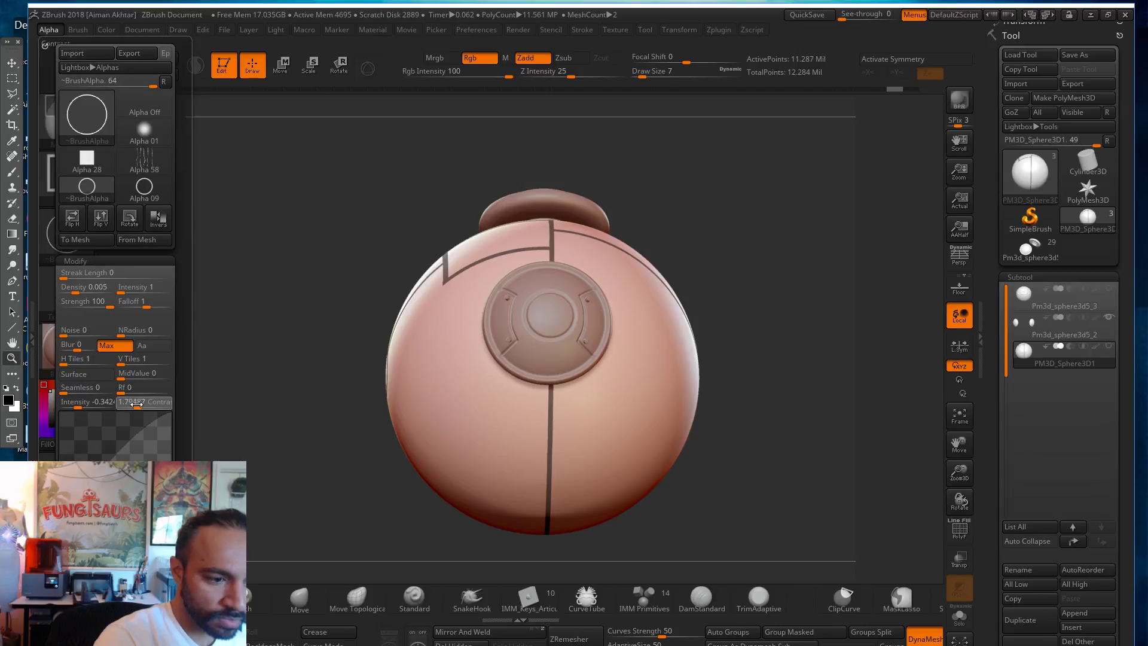
drag(77, 405, 80, 405)
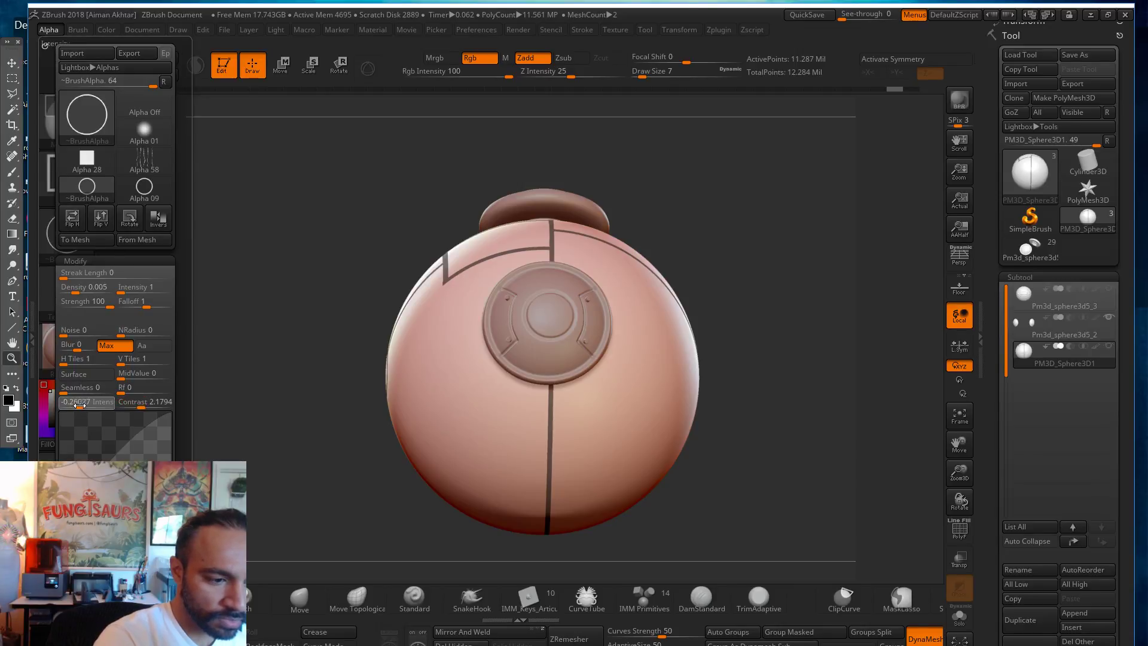
ctrl+drag(441, 260, 665, 441)
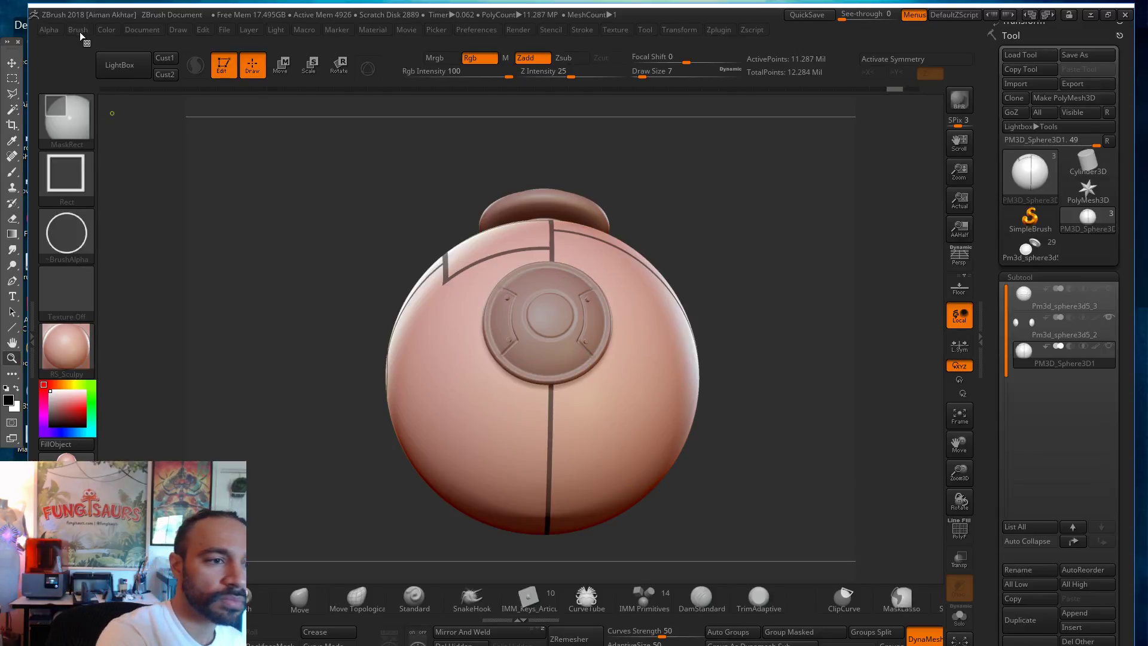
click(50, 29)
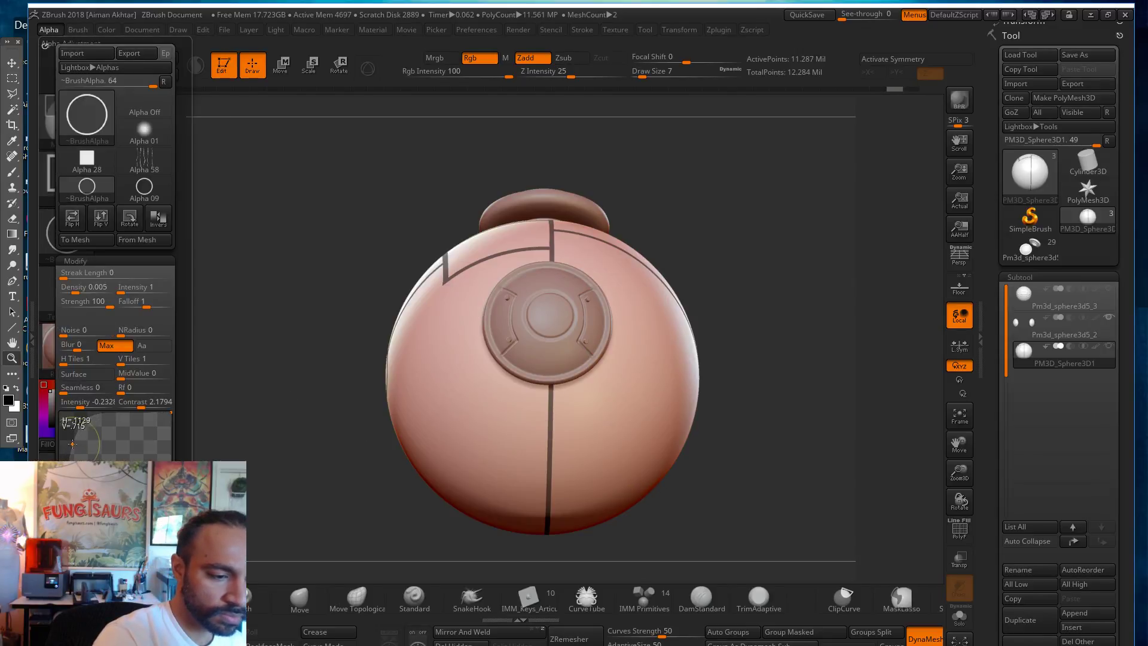
drag(594, 352, 693, 476)
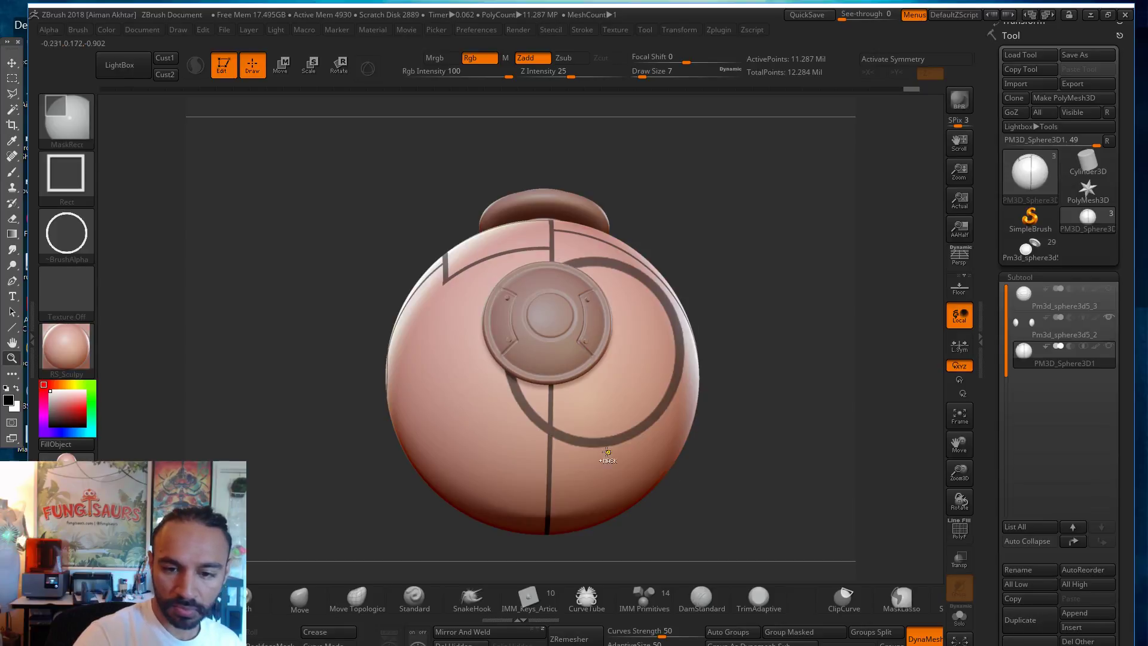
key(ctrl+z)
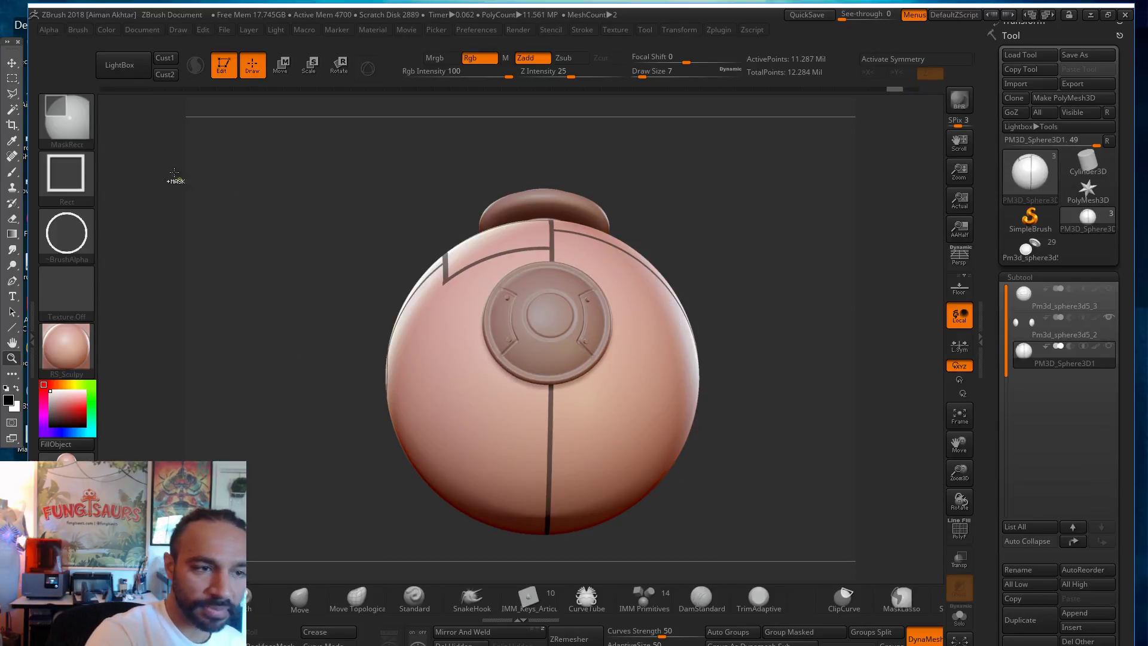
Step: Lower the ring alpha's Intensity to about -0.45 and try a large ring mask around the side disc, undoing it after inspection
click(49, 30)
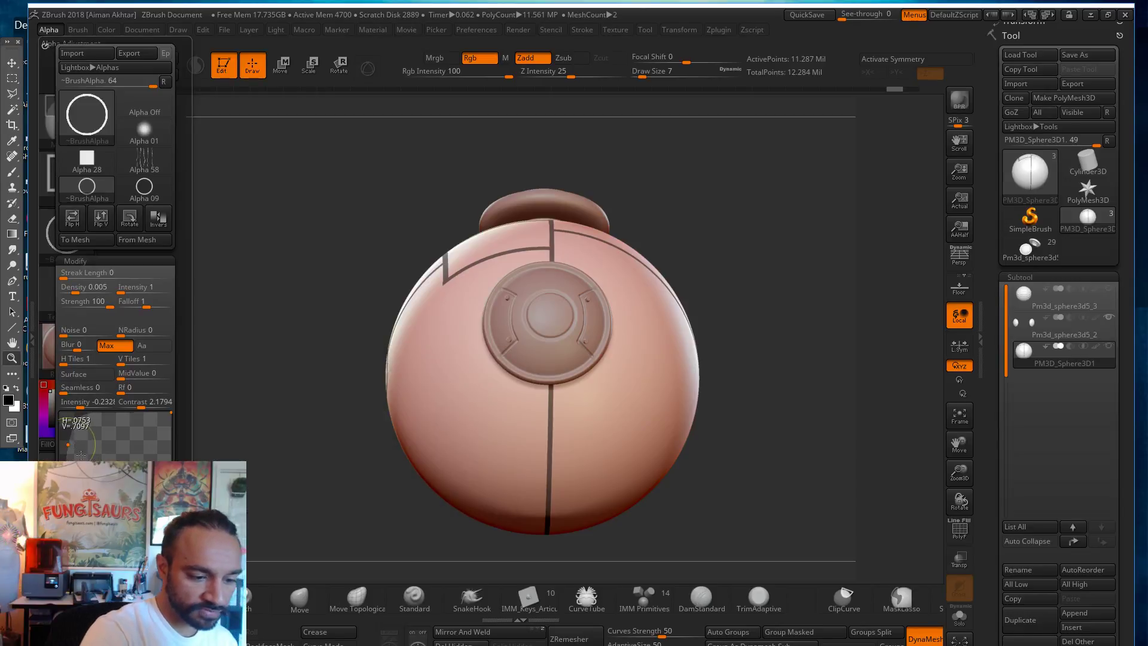
mouse_move(87, 409)
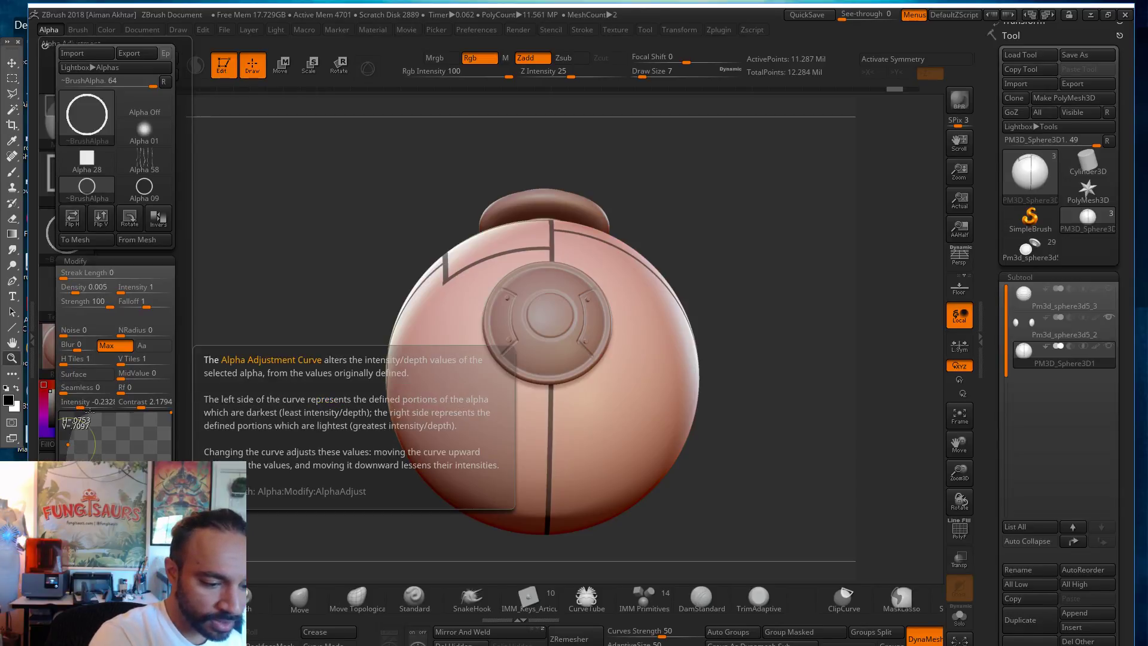
drag(82, 402, 74, 407)
ctrl+drag(436, 238, 665, 519)
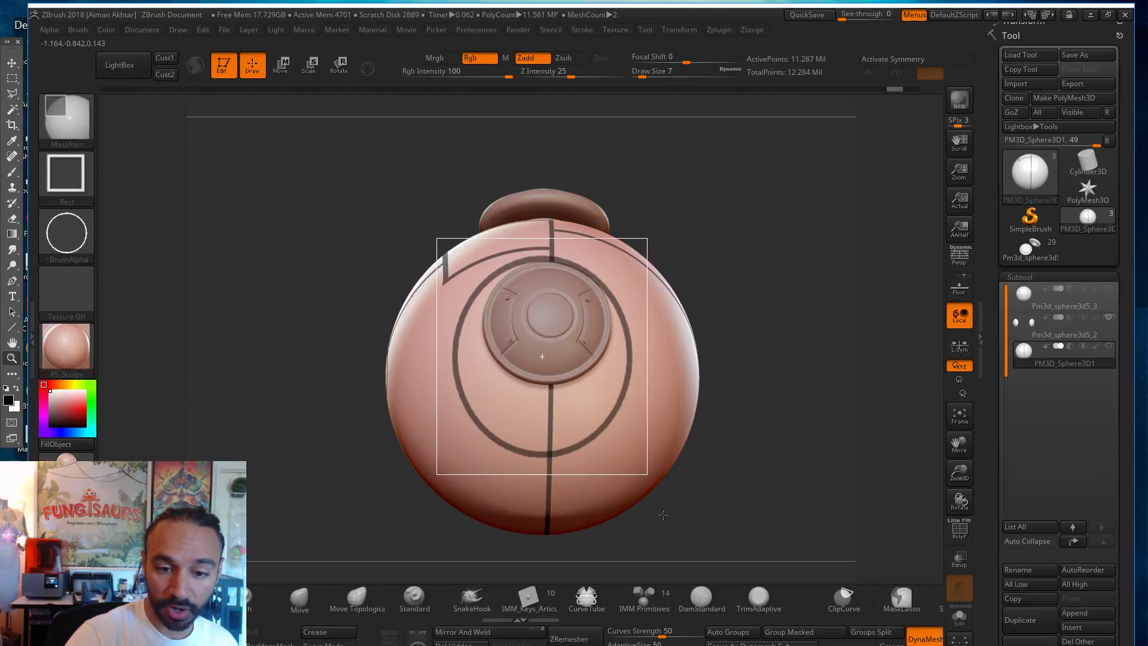
drag(720, 387, 758, 388)
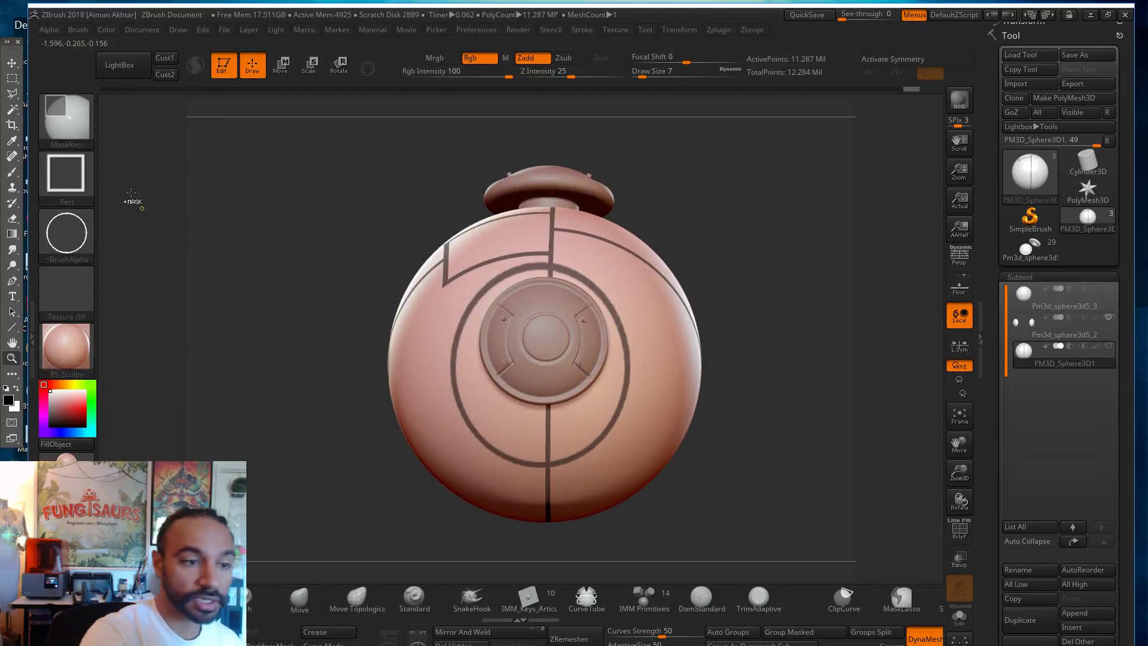
Step: Lower the ring alpha's Intensity to about -0.64, test-mask a ring around the side disc, and undo it
click(49, 29)
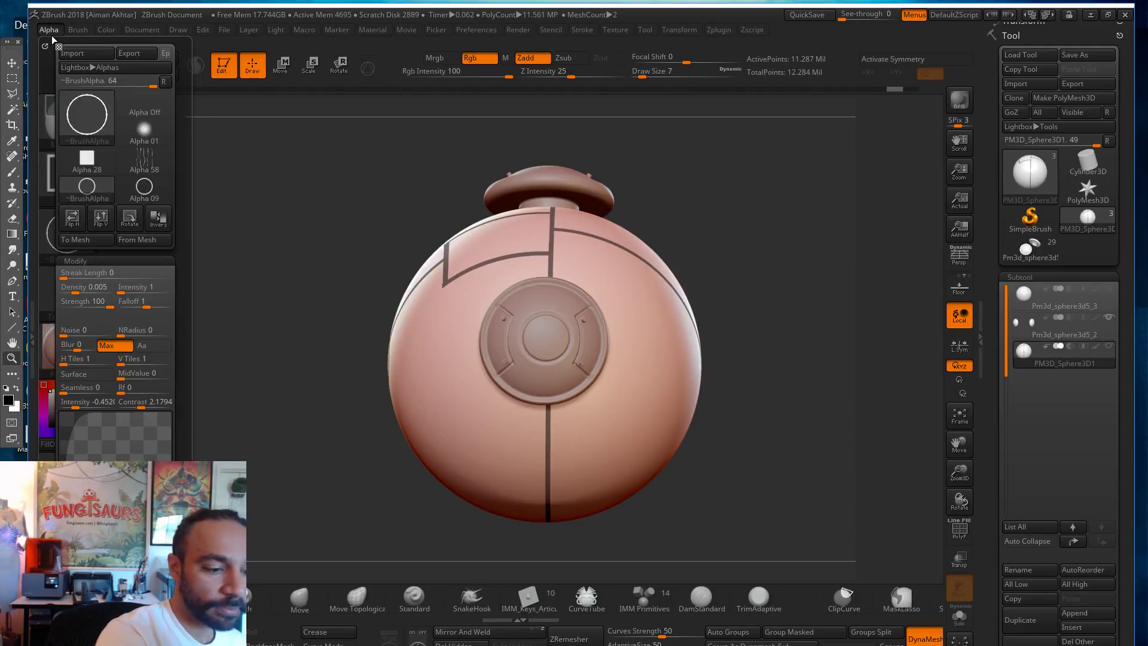
drag(82, 404, 73, 406)
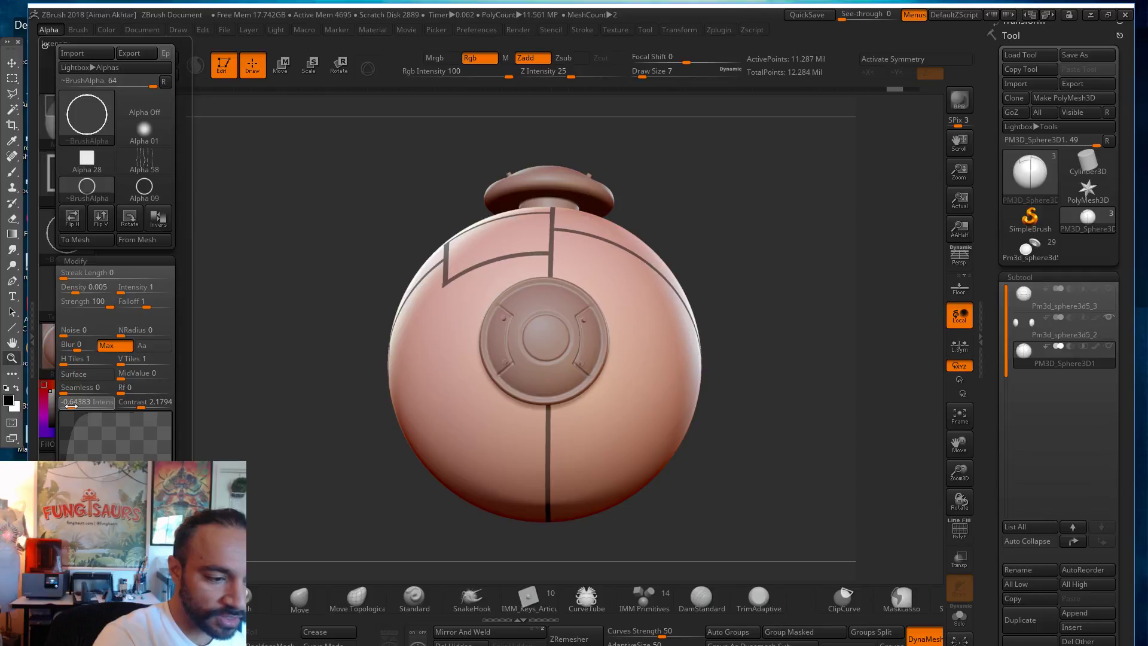
ctrl+drag(430, 242, 651, 447)
key(ctrl+z)
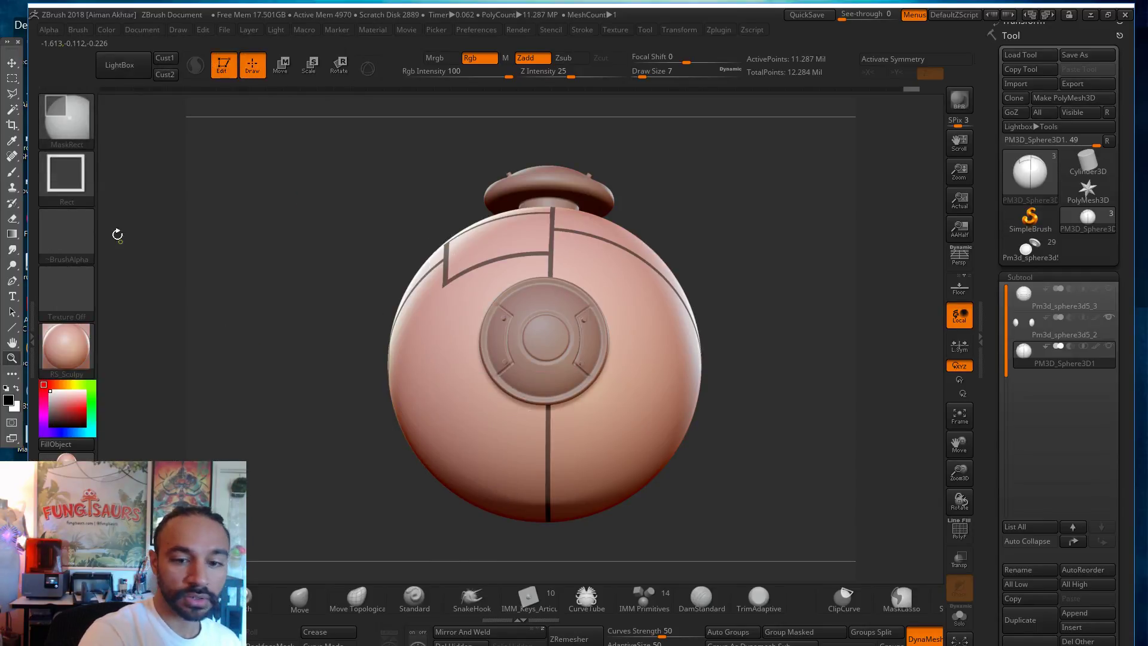
Step: Raise the ring alpha's Intensity to about -0.42, test-mask a ring around the side disc, and undo the ring after inspection
click(70, 224)
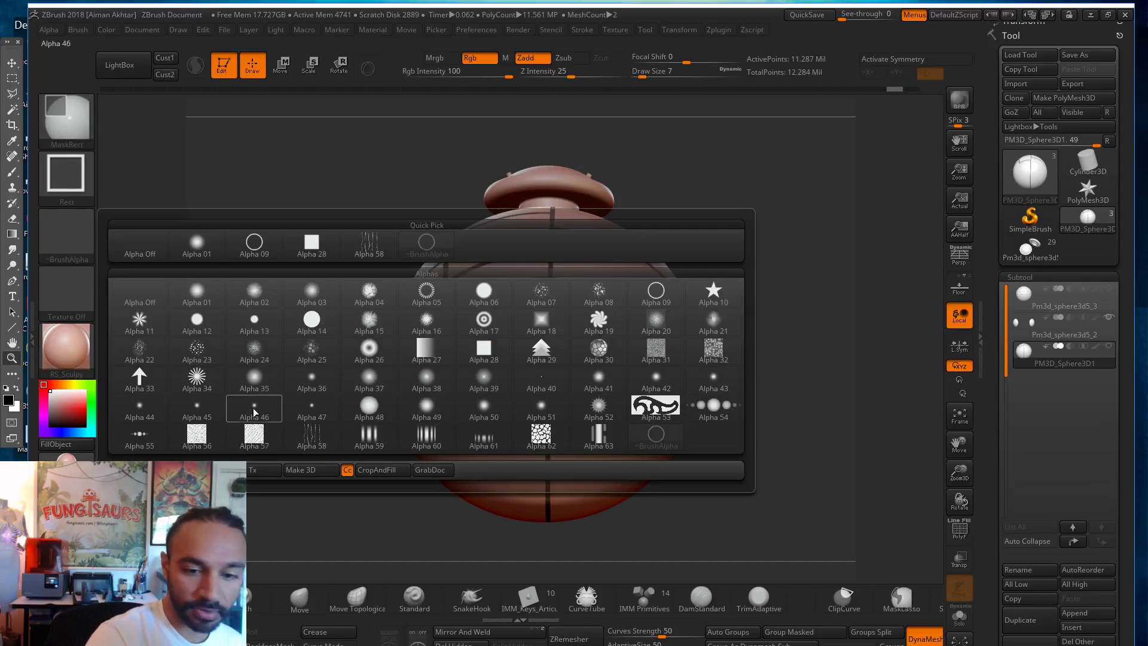
click(79, 28)
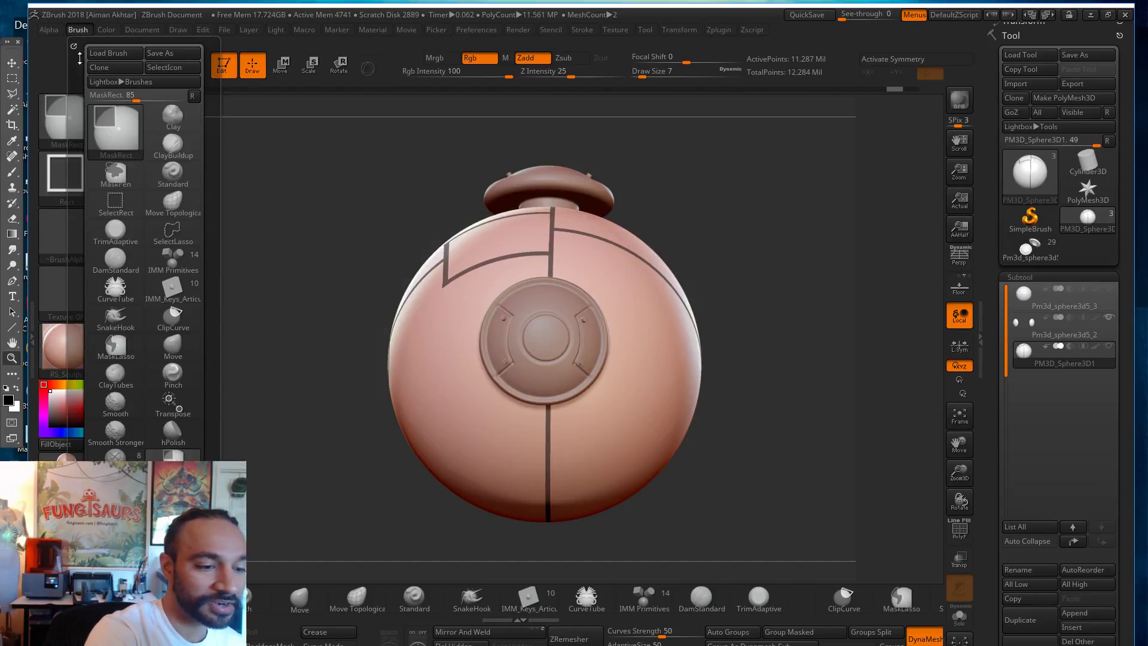
click(52, 30)
drag(69, 408, 76, 407)
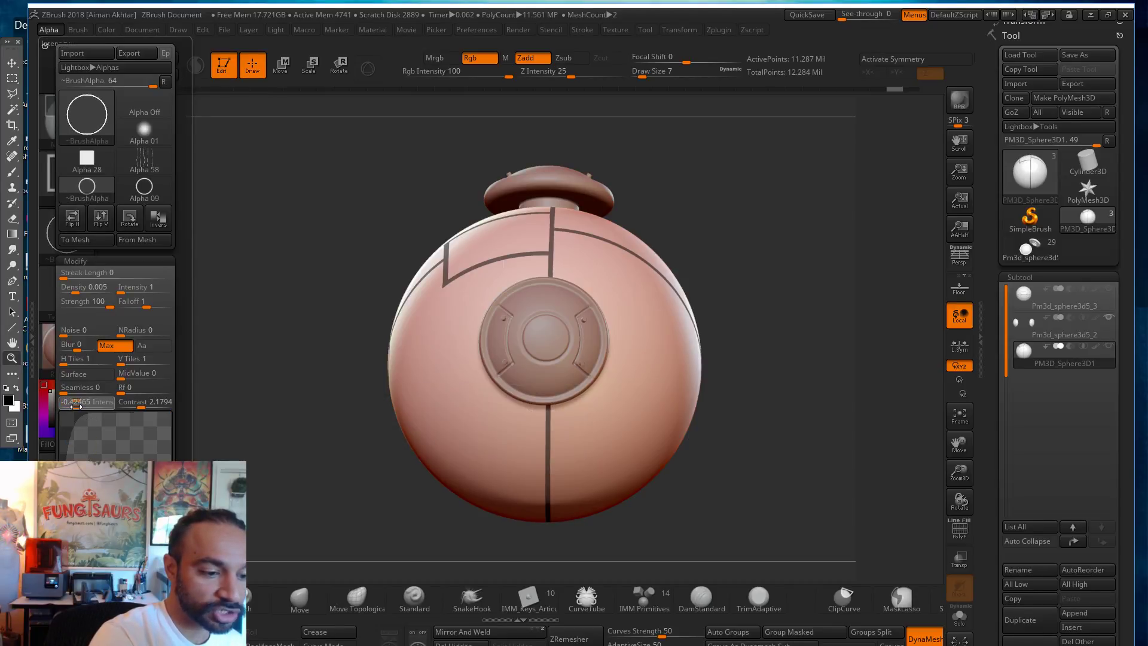
drag(455, 256, 617, 441)
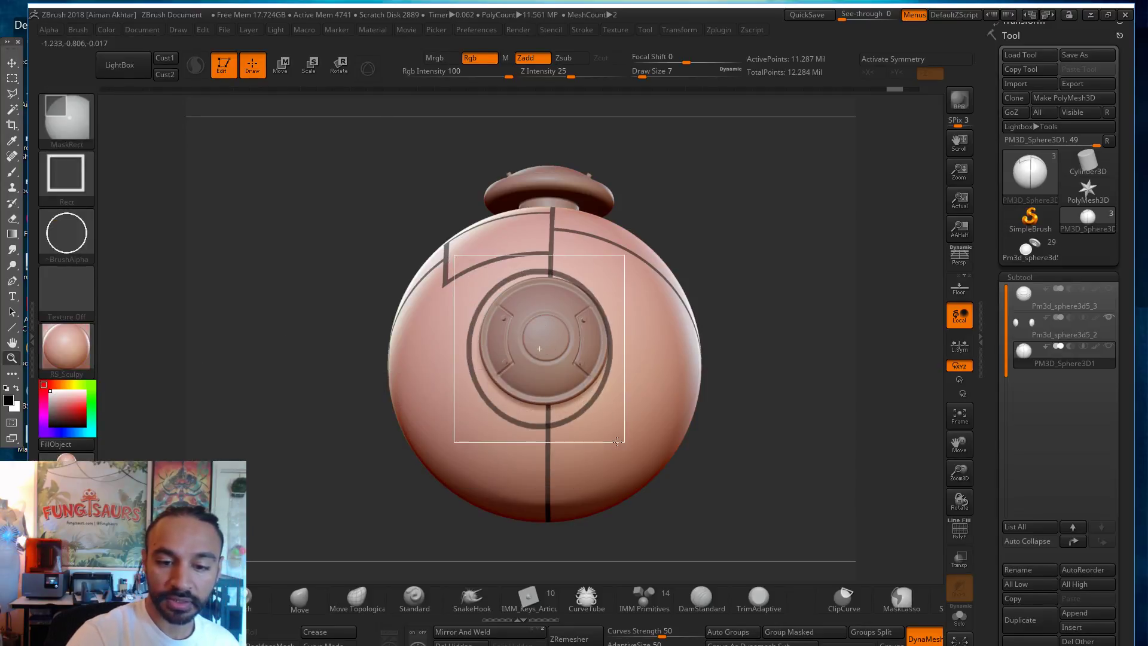
mouse_move(778, 315)
mouse_down()
mouse_move(780, 342)
mouse_move(771, 314)
mouse_up()
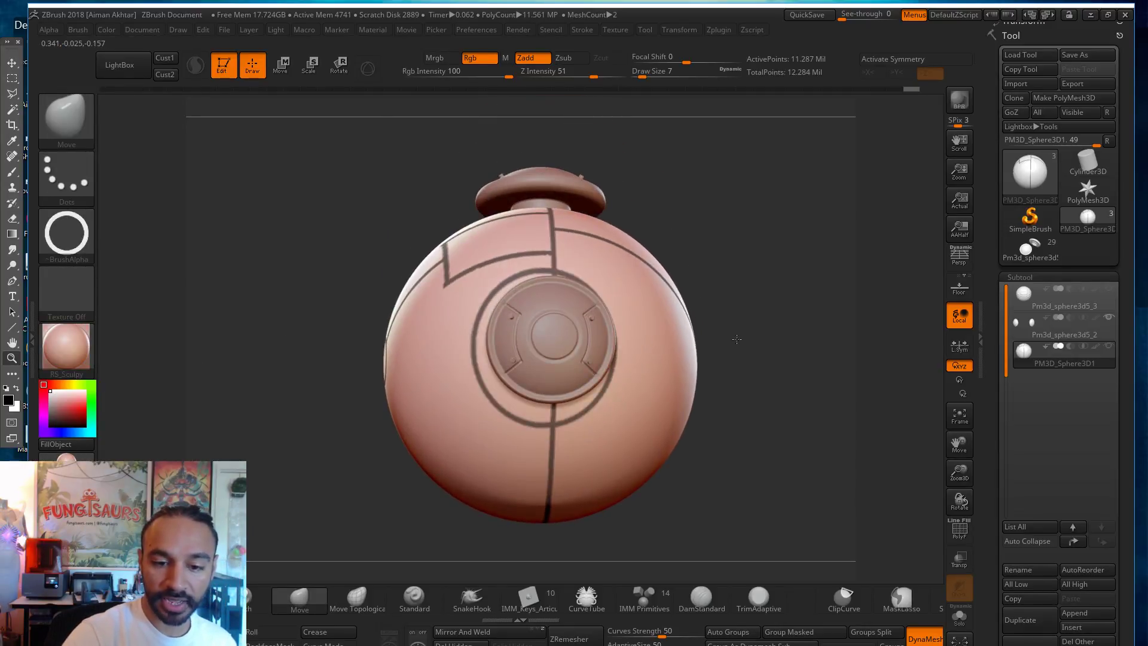
drag(797, 245, 537, 329)
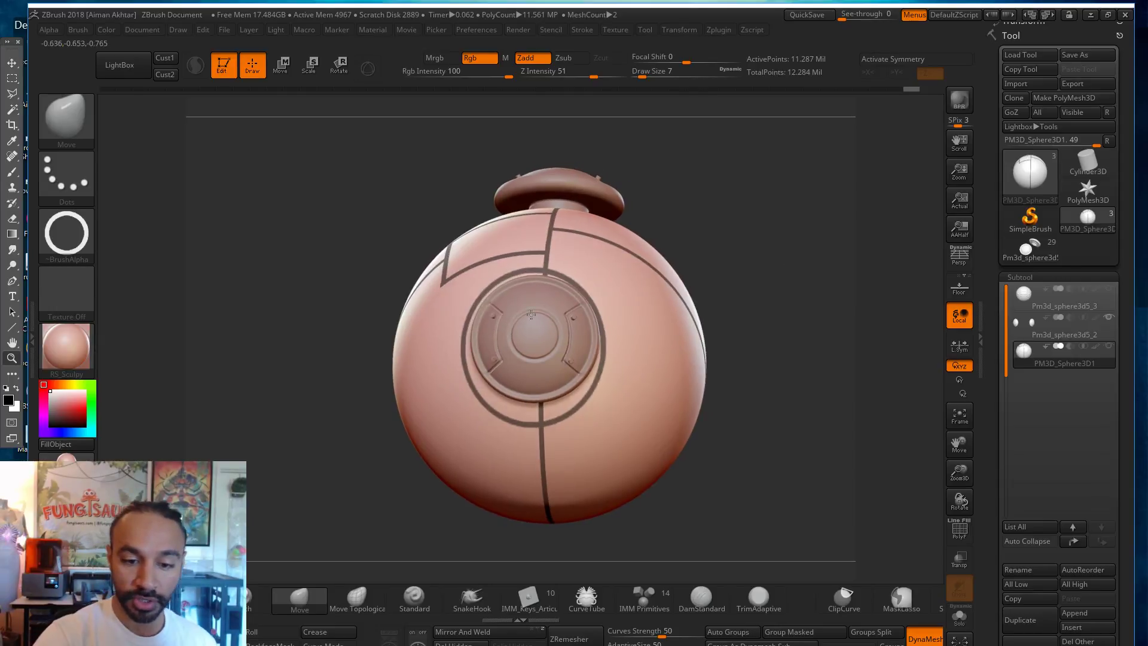
drag(760, 232, 710, 239)
Step: Turn on symmetry across Z and try a mirrored ring mask around the side disc
key(x)
key(ctrl)
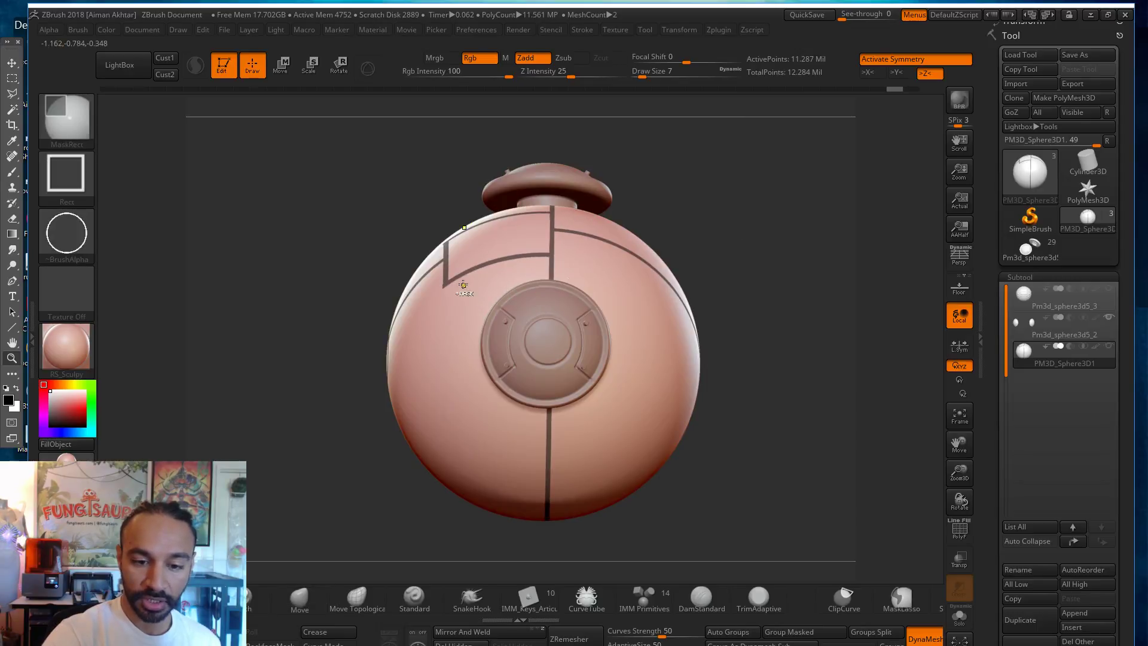
mouse_move(493, 280)
ctrl+mouse_down()
mouse_move(633, 390)
mouse_move(635, 453)
mouse_move(638, 442)
mouse_move(658, 470)
mouse_move(647, 468)
mouse_move(647, 448)
mouse_move(656, 453)
mouse_move(664, 433)
ctrl+mouse_up()
mouse_move(795, 418)
mouse_down()
mouse_move(782, 346)
mouse_move(777, 372)
mouse_move(751, 379)
mouse_move(811, 378)
mouse_up()
drag(732, 367, 772, 378)
drag(684, 323, 706, 471)
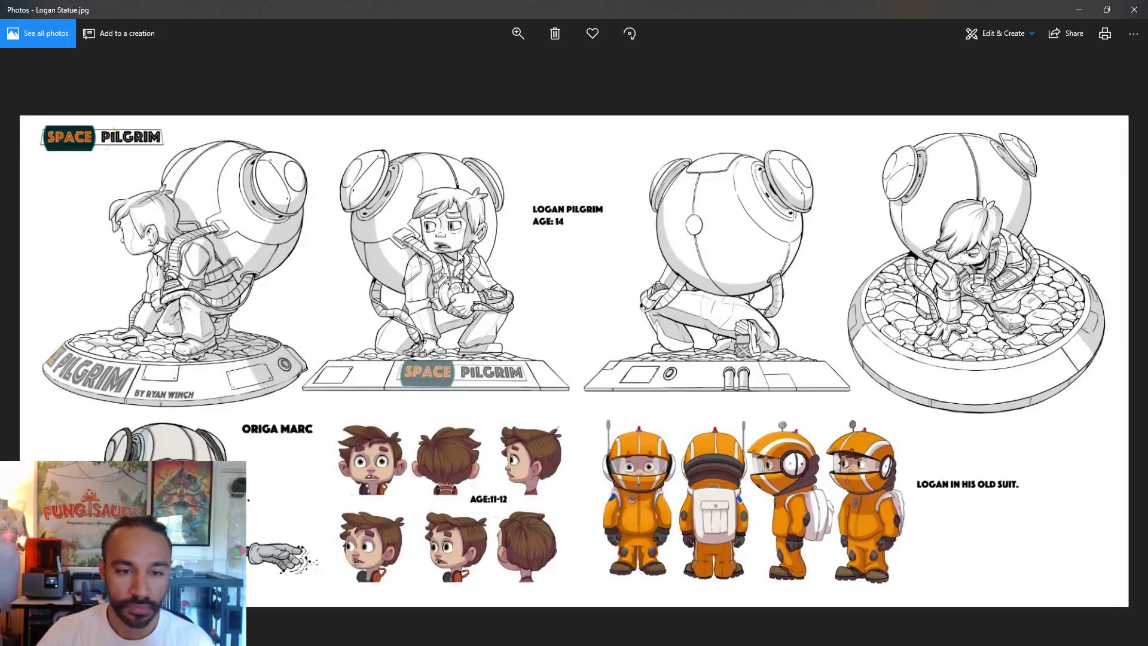
Step: Examine the spherical backpack's panel lines in the Logan Statue.jpg reference, and return to ZBrush
scroll(459, 256, up, 3)
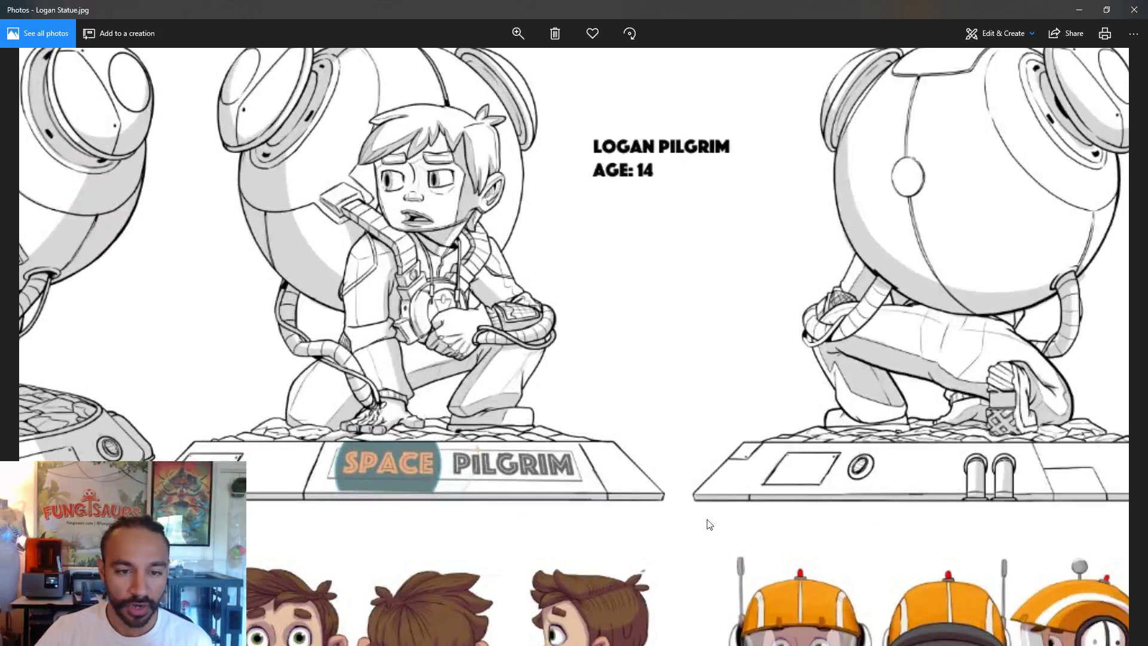
scroll(500, 340, up, 2)
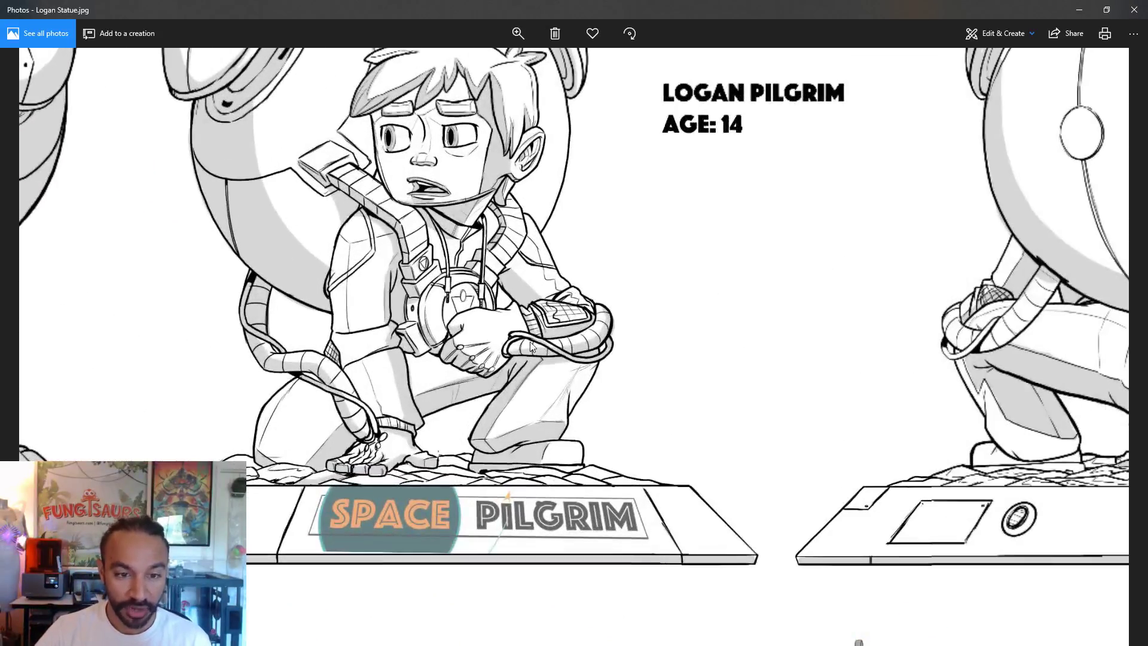
scroll(459, 292, down, 3)
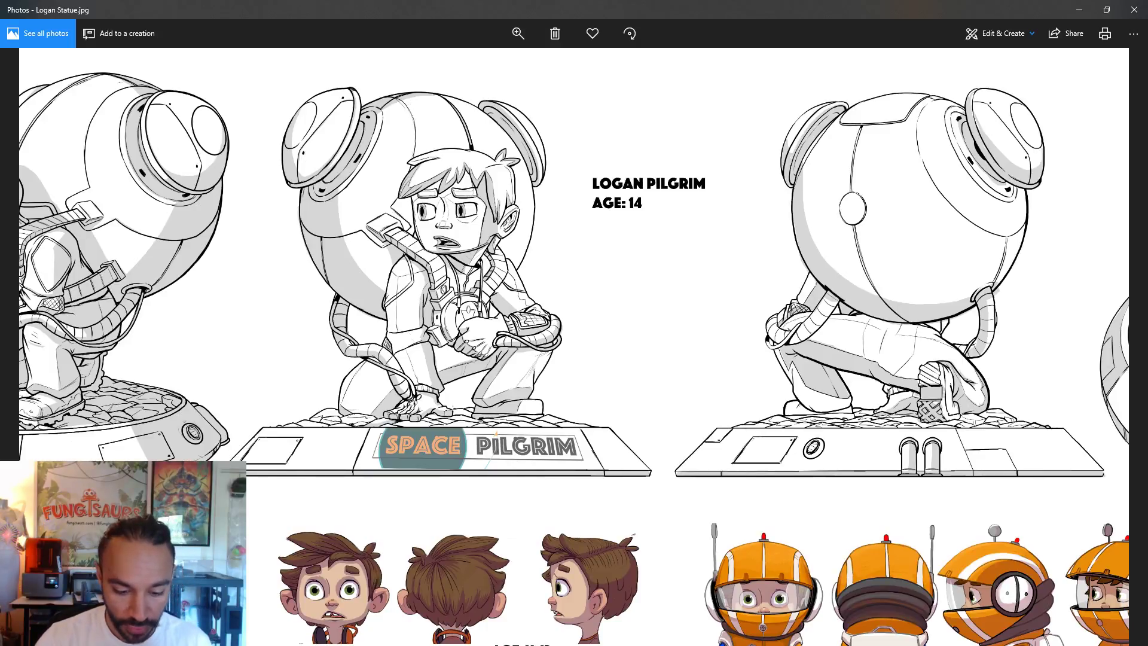
click(592, 643)
Step: Try a larger mirrored ring mask around the side discs with the ring alpha
drag(641, 372, 707, 427)
drag(705, 477, 764, 475)
drag(697, 285, 678, 330)
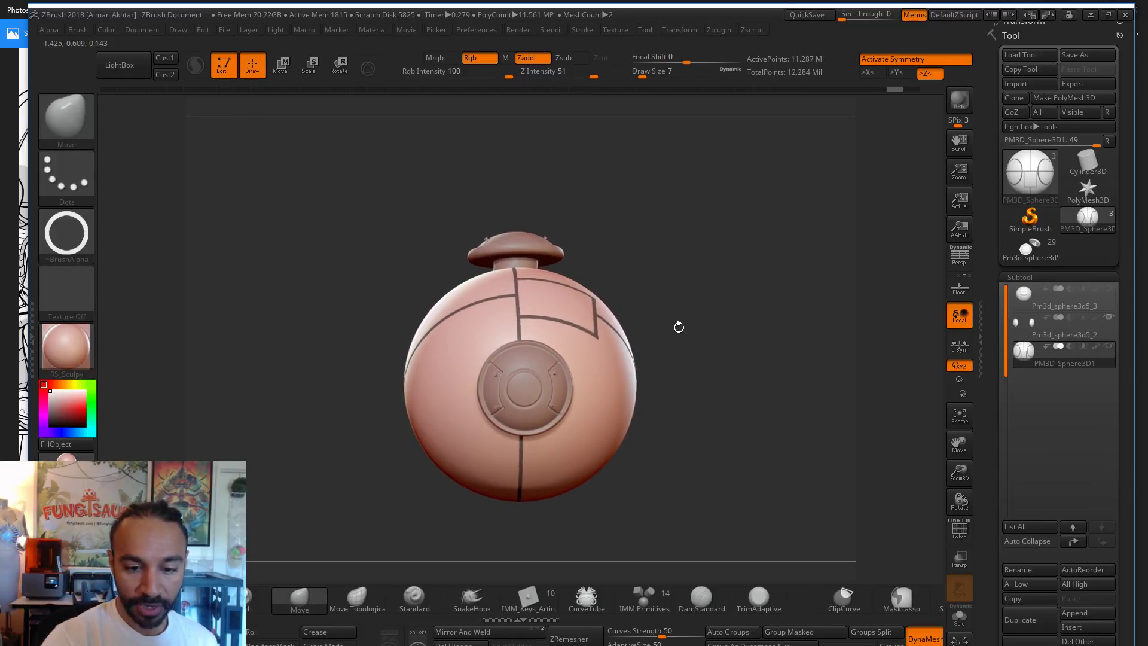
key(ctrl)
mouse_move(583, 422)
ctrl+mouse_down()
mouse_move(598, 484)
mouse_move(619, 501)
mouse_move(613, 482)
mouse_move(619, 489)
ctrl+mouse_up()
drag(767, 359, 364, 385)
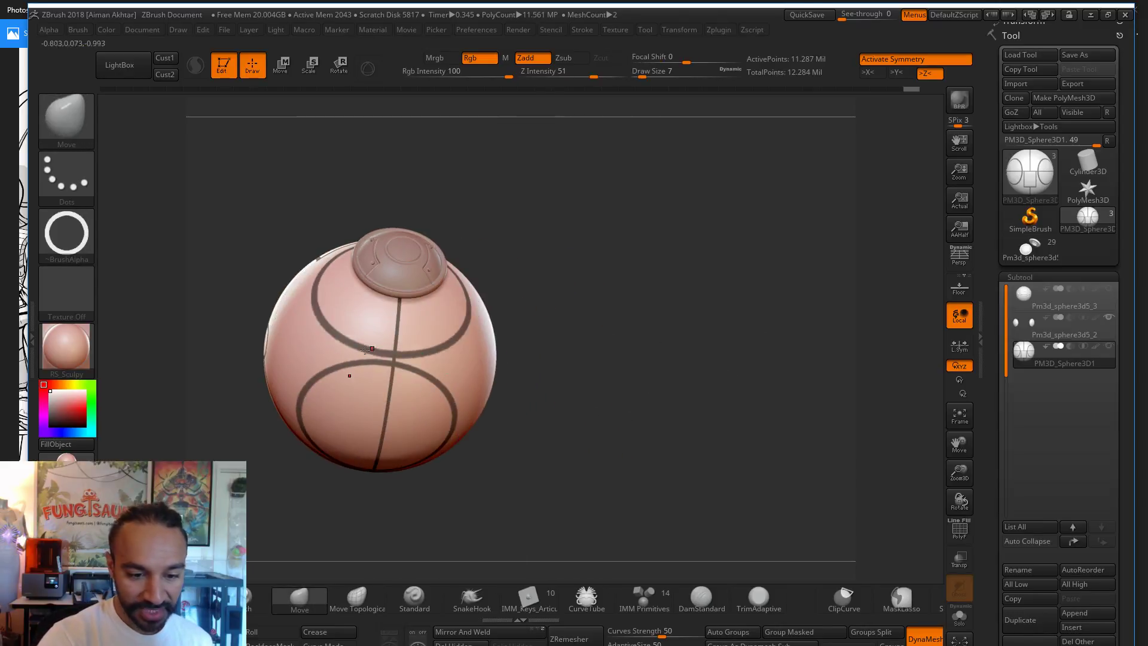
Step: Inspect the mirrored rings on the sphere's underside, compare them through the undo history, and undo the ring mask
drag(564, 418, 550, 308)
shift+drag(674, 251, 753, 362)
drag(762, 322, 771, 351)
drag(773, 305, 729, 283)
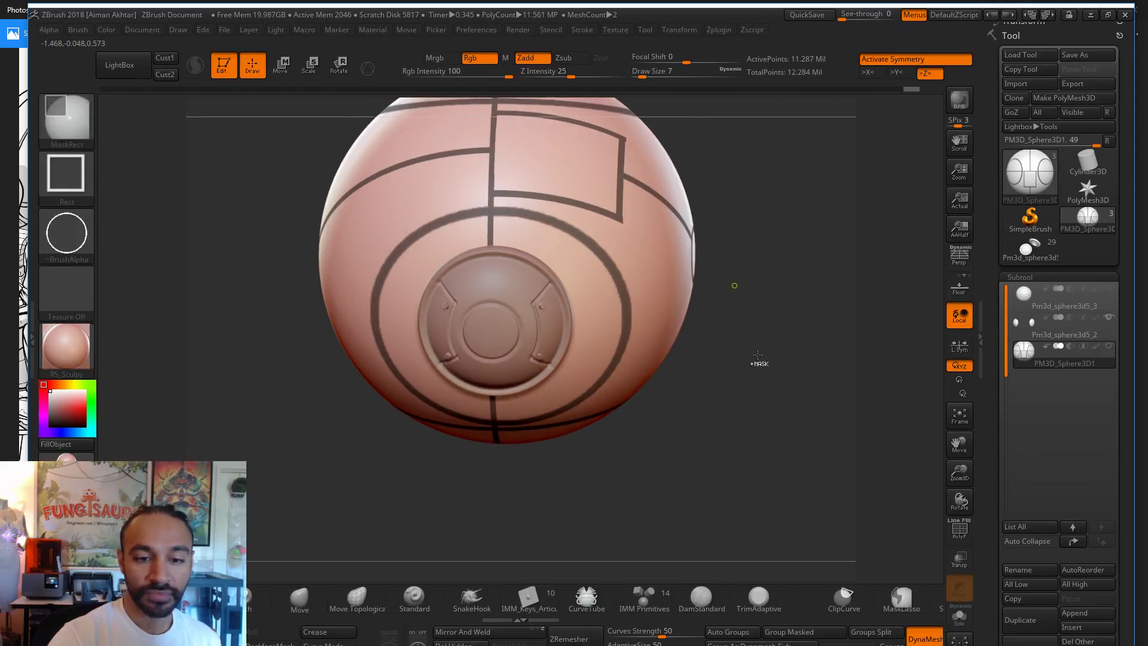
drag(766, 356, 765, 359)
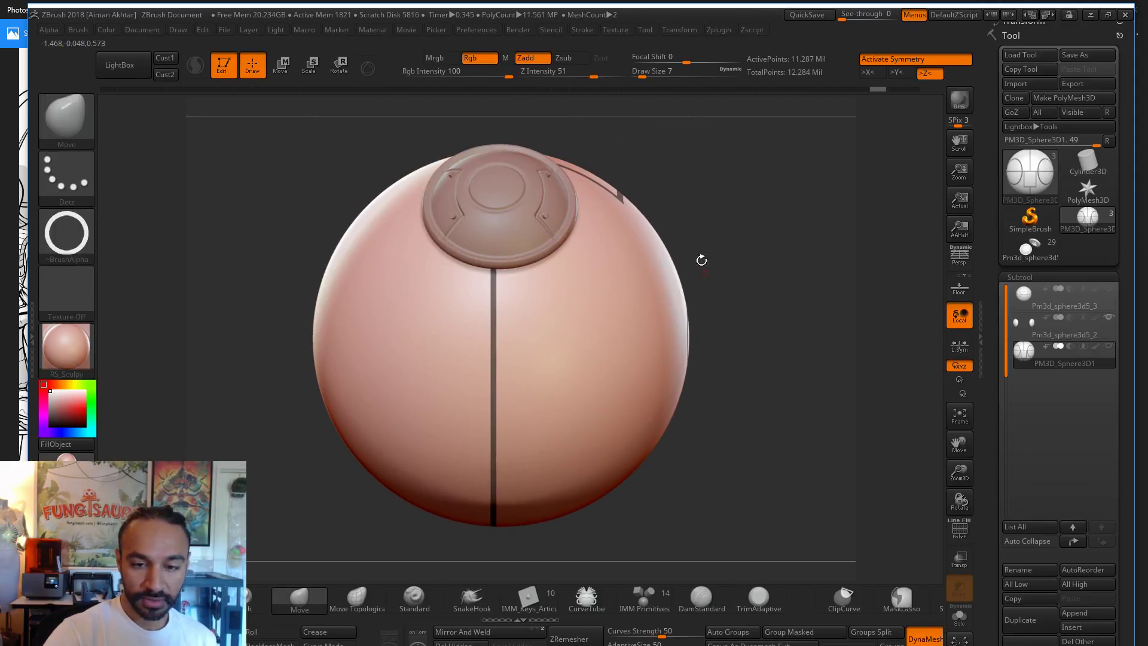
click(924, 88)
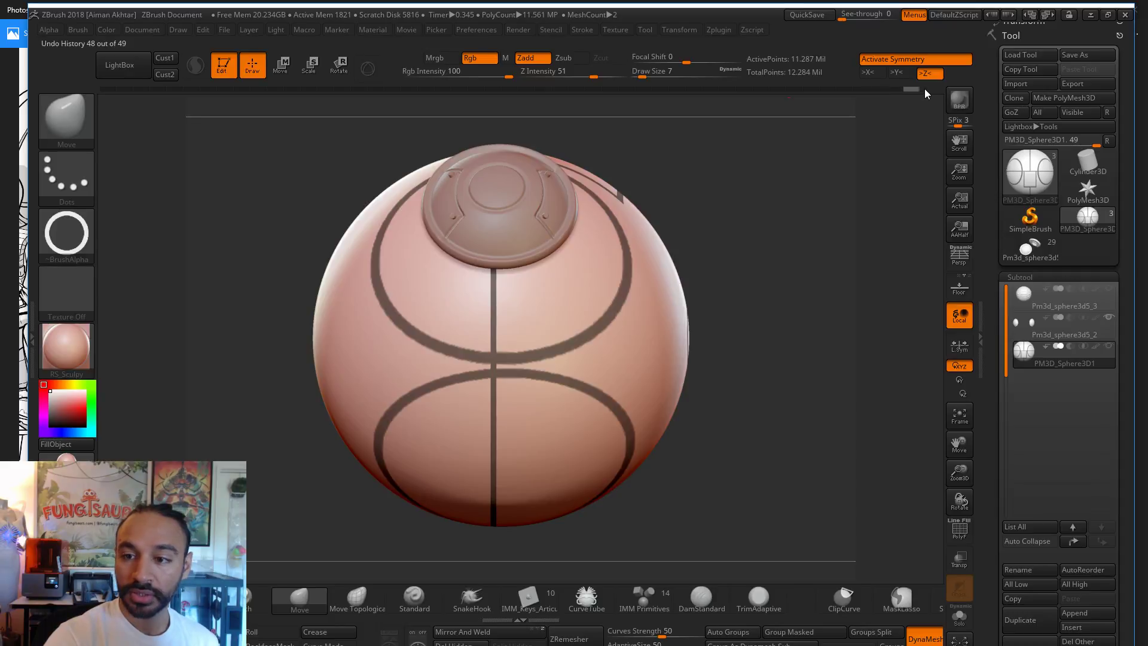
mouse_move(742, 393)
mouse_down()
mouse_move(763, 301)
mouse_move(690, 384)
mouse_up()
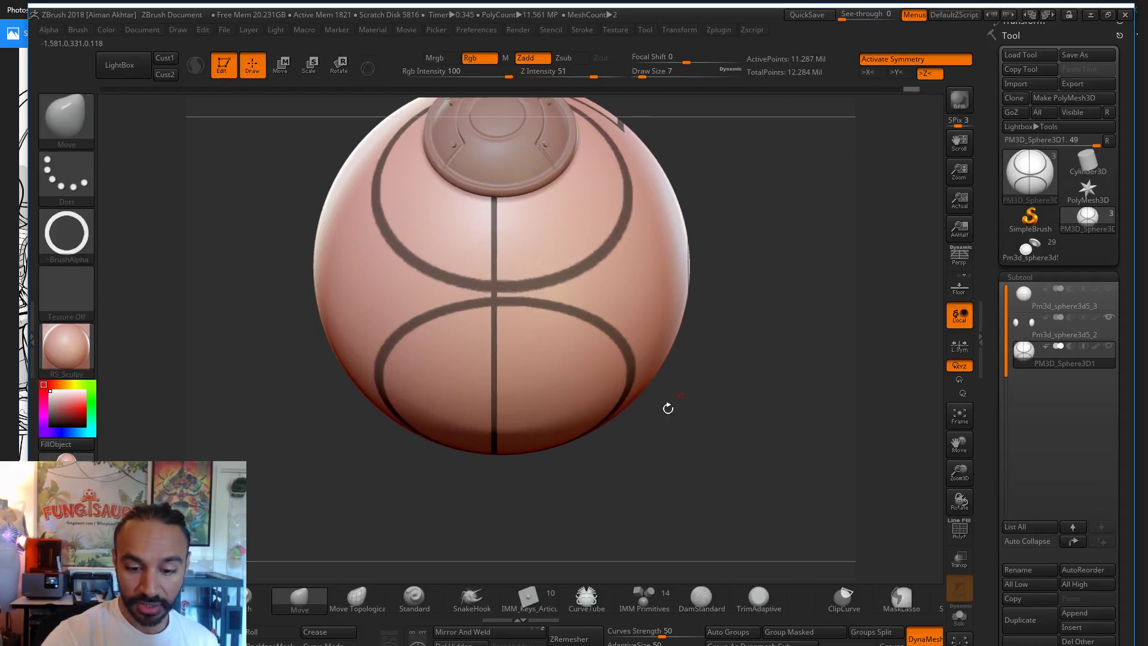
key(ctrl)
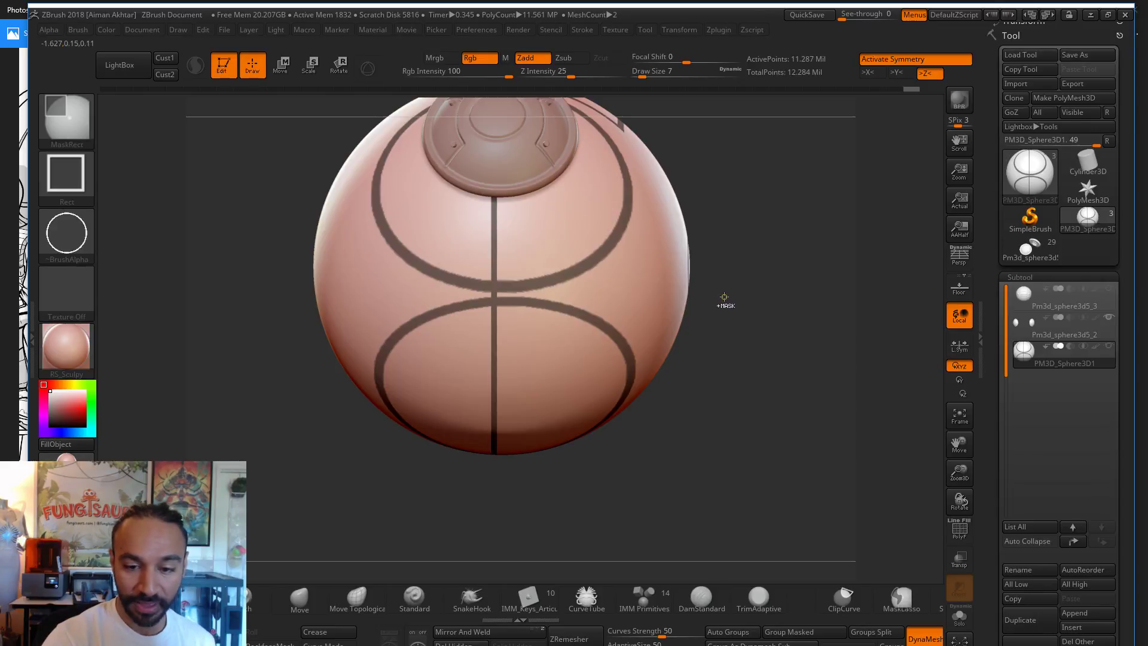
key(ctrl+z)
Step: Hide the lower half of the sphere with a rectangular selection
mouse_move(727, 296)
ctrl+shift+mouse_down()
mouse_move(272, 354)
mouse_move(256, 506)
ctrl+shift+mouse_up()
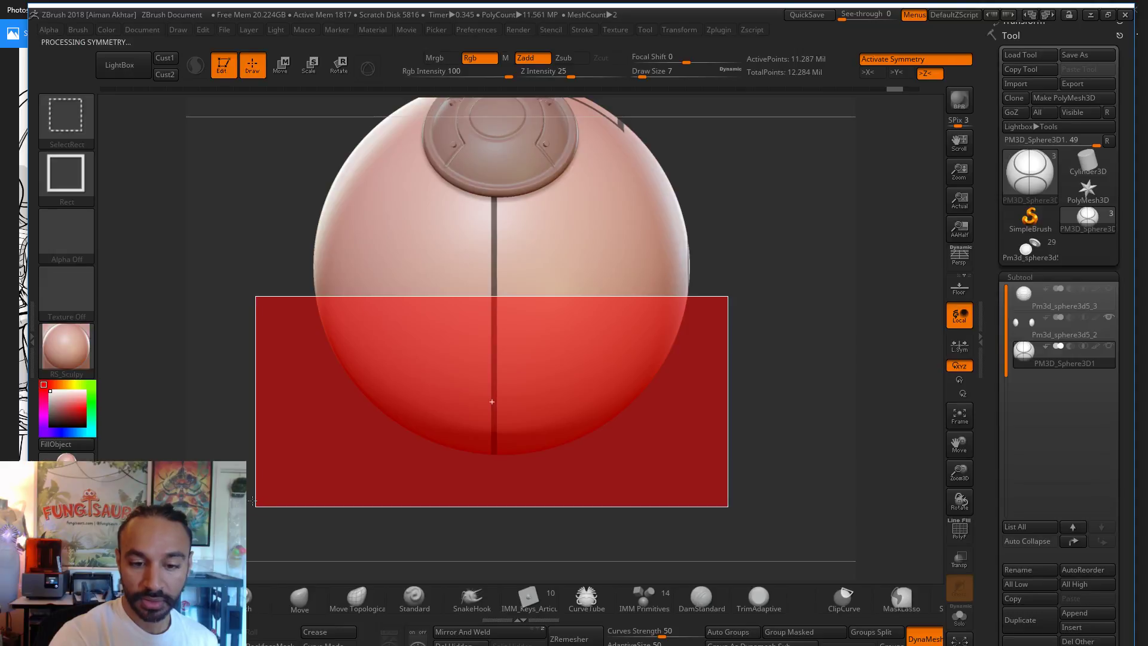
mouse_move(757, 288)
mouse_down()
mouse_move(757, 321)
mouse_move(777, 317)
mouse_up()
shift+drag(812, 177, 810, 185)
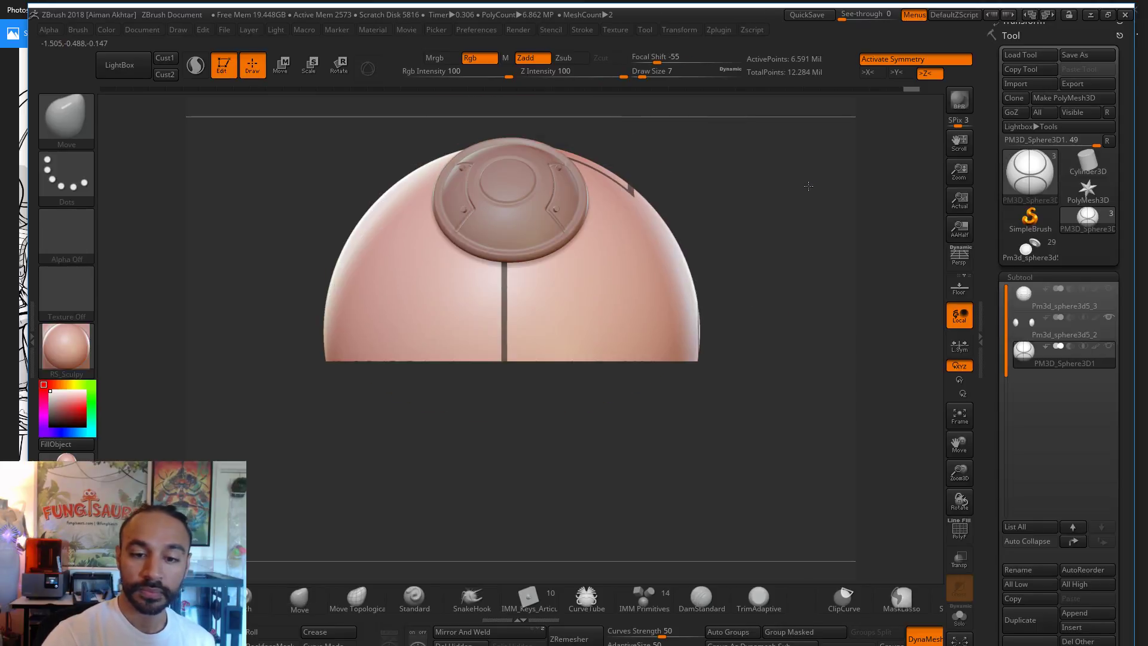
Step: Mask a large mirrored ring centred around the side disc on the visible half of the sphere
drag(774, 235, 771, 275)
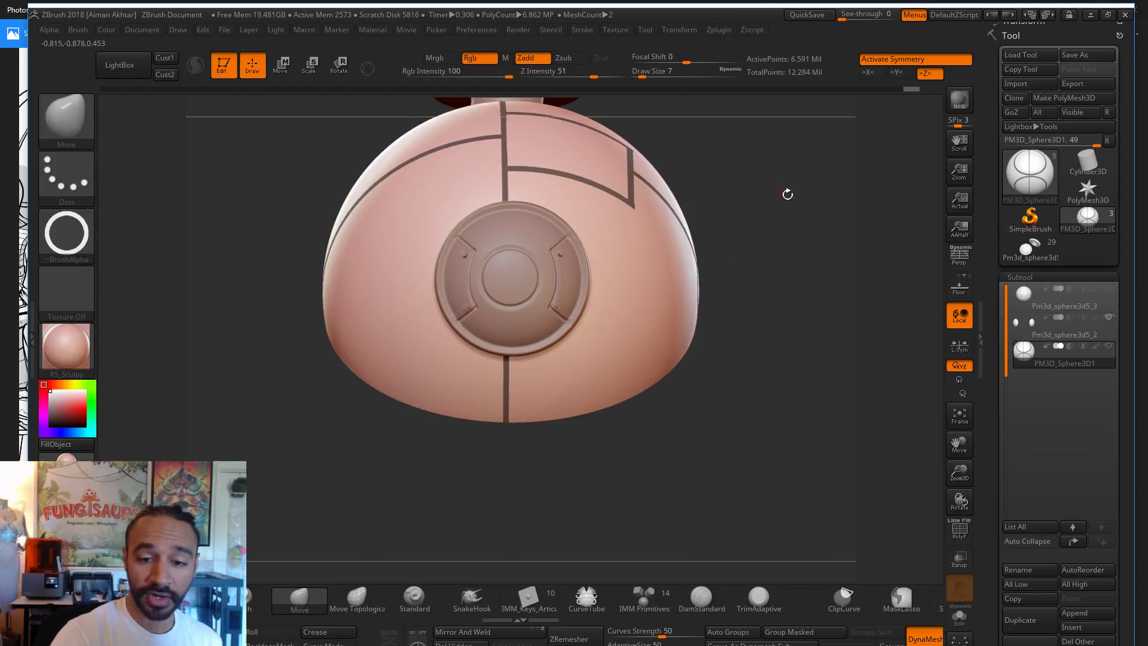
drag(787, 206, 788, 208)
key(ctrl)
ctrl+drag(545, 269, 660, 425)
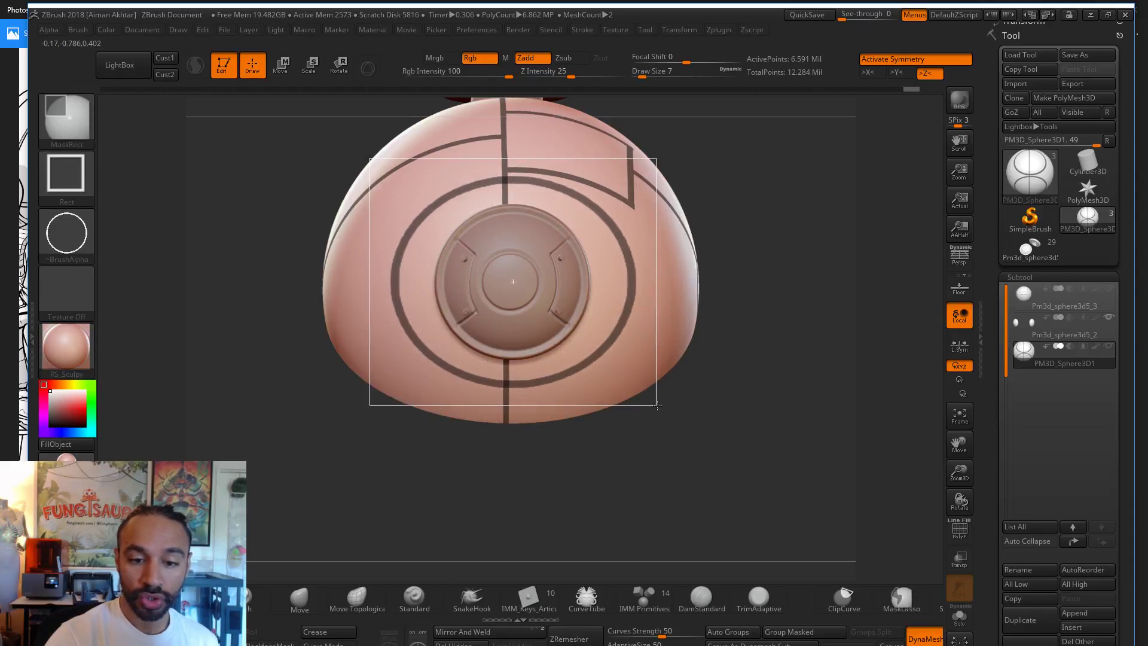
ctrl+drag(661, 416, 673, 430)
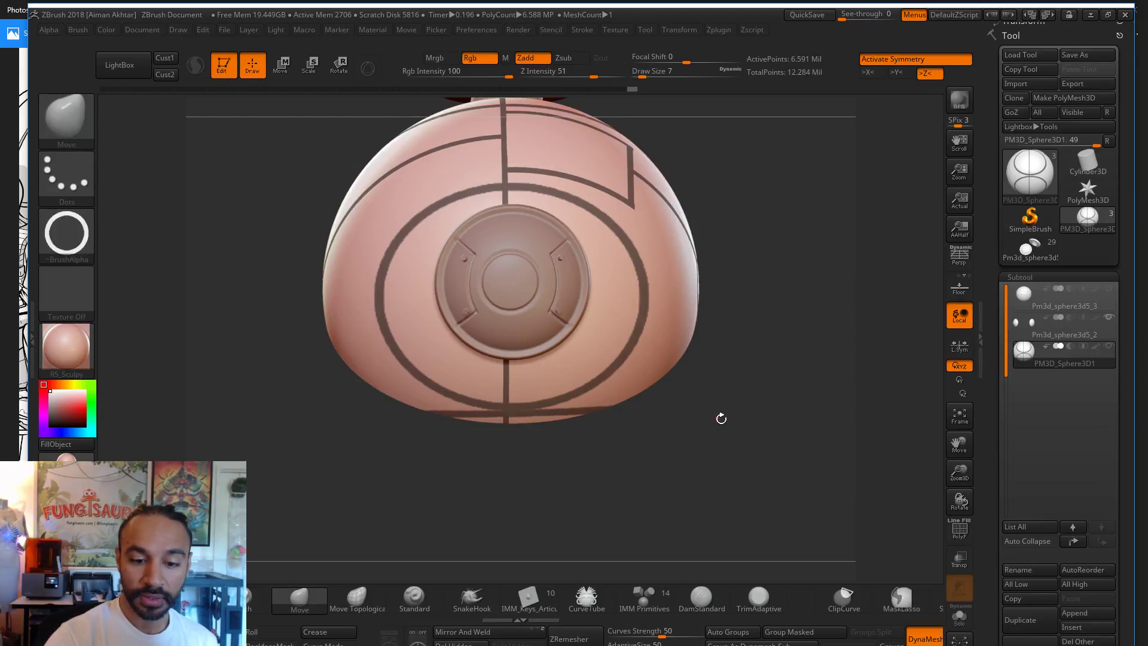
Step: Turn off the rectangle mask's alpha and erase the stray mirrored arcs below the ring on both sides of the vertical line
drag(745, 402, 795, 370)
drag(715, 367, 687, 342)
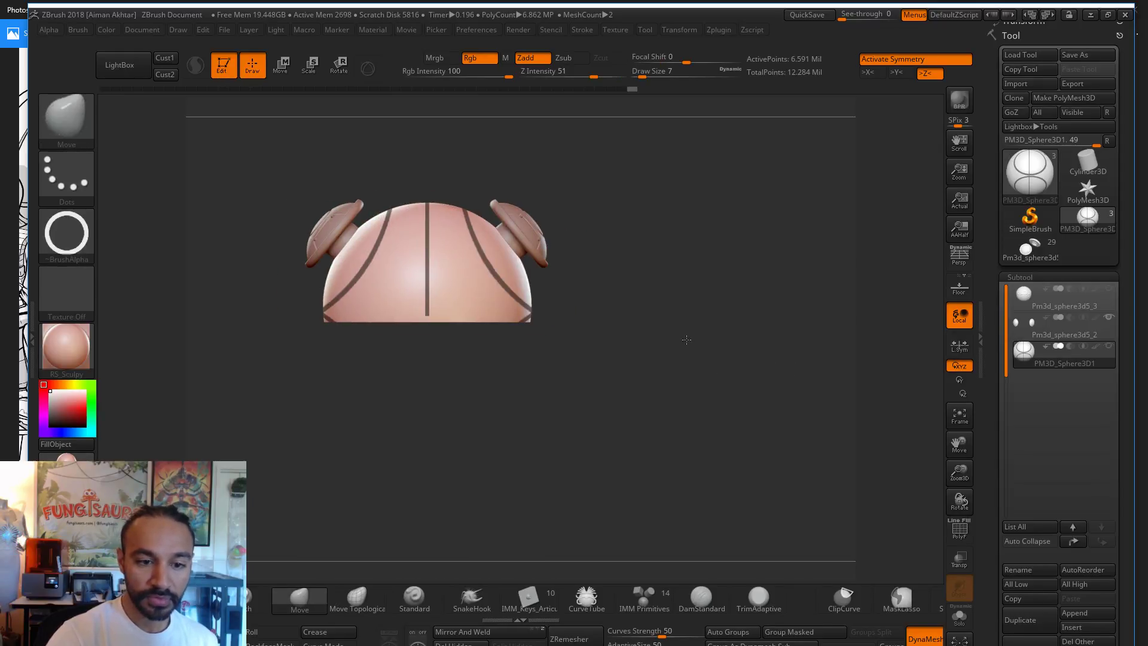
drag(575, 324, 584, 286)
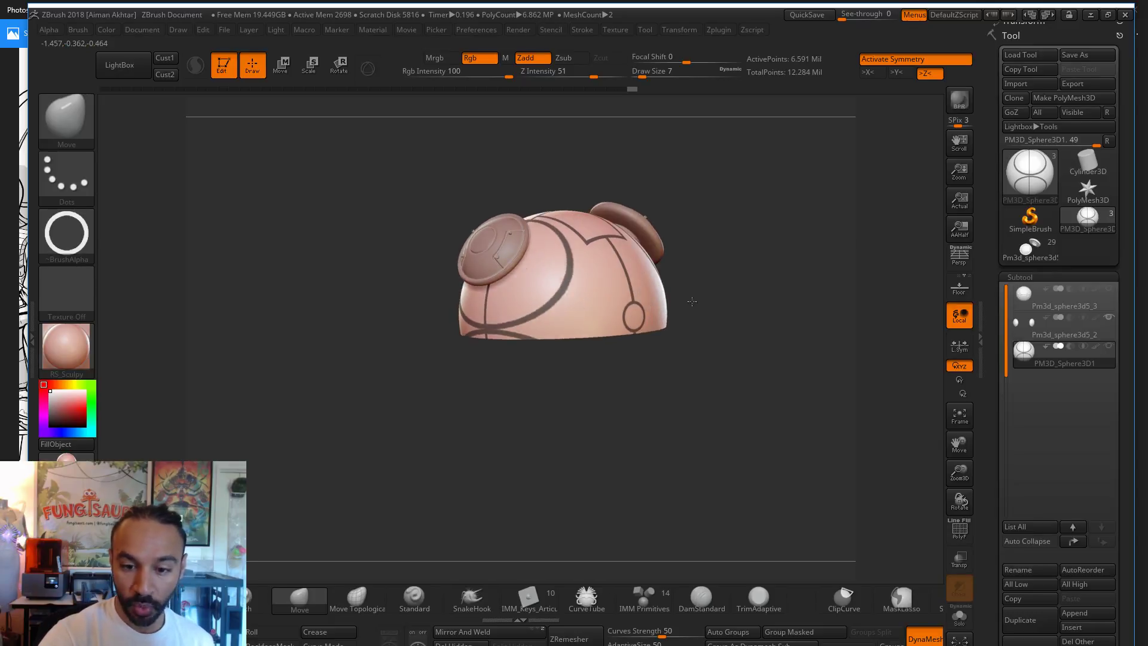
drag(608, 405, 731, 527)
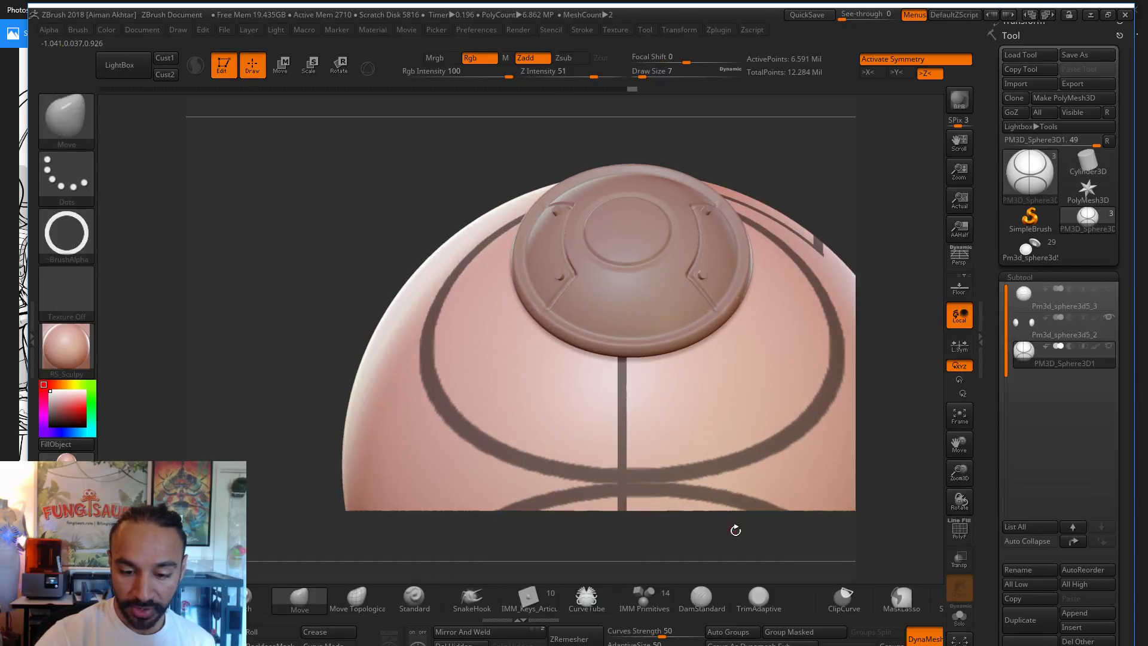
alt+drag(873, 375, 777, 215)
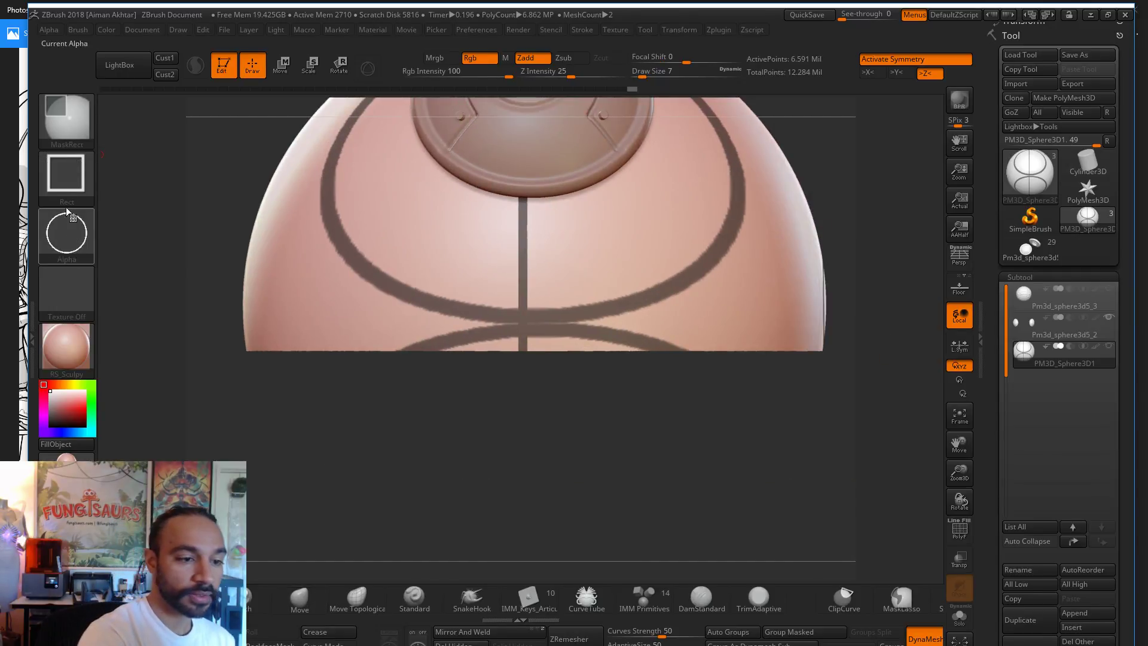
ctrl+click(74, 226)
ctrl+click(148, 248)
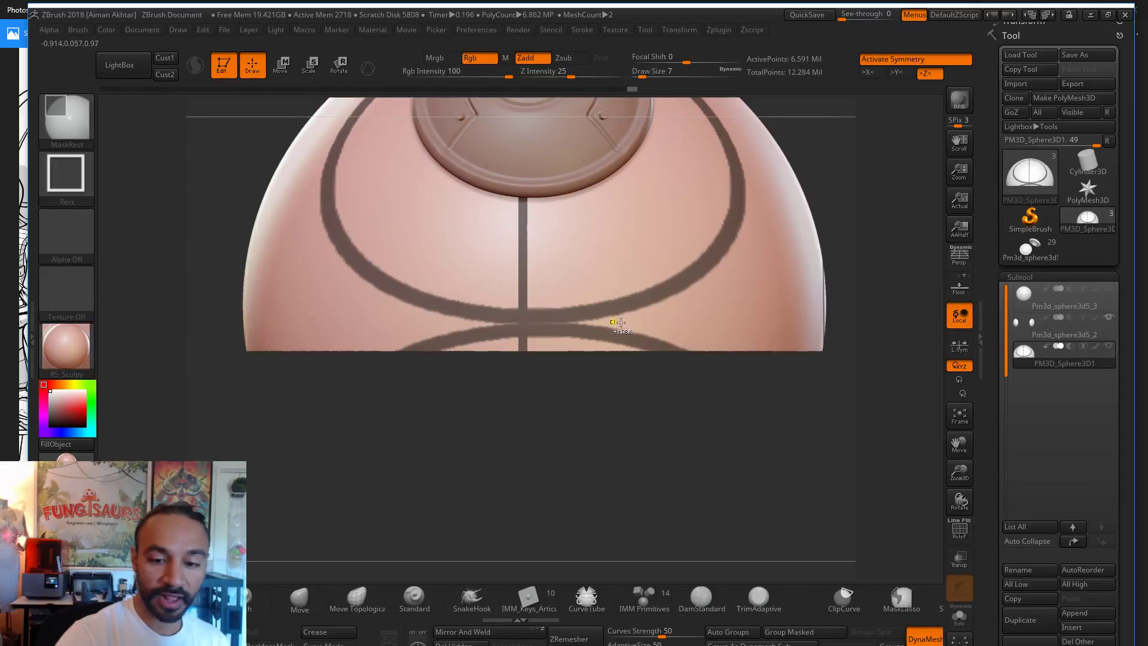
ctrl+drag(784, 406, 529, 320)
ctrl+drag(330, 386, 518, 322)
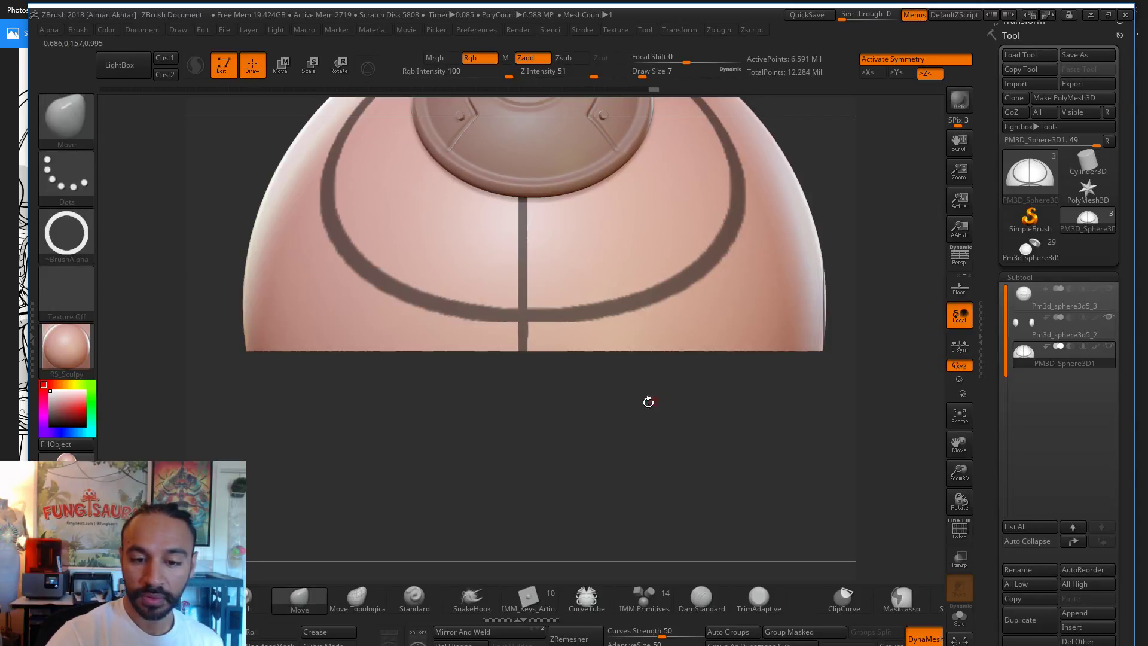
Step: Switch to the MaskPen brush with draw size 12 and touch up the mask where the ring crosses the vertical line
ctrl+click(67, 131)
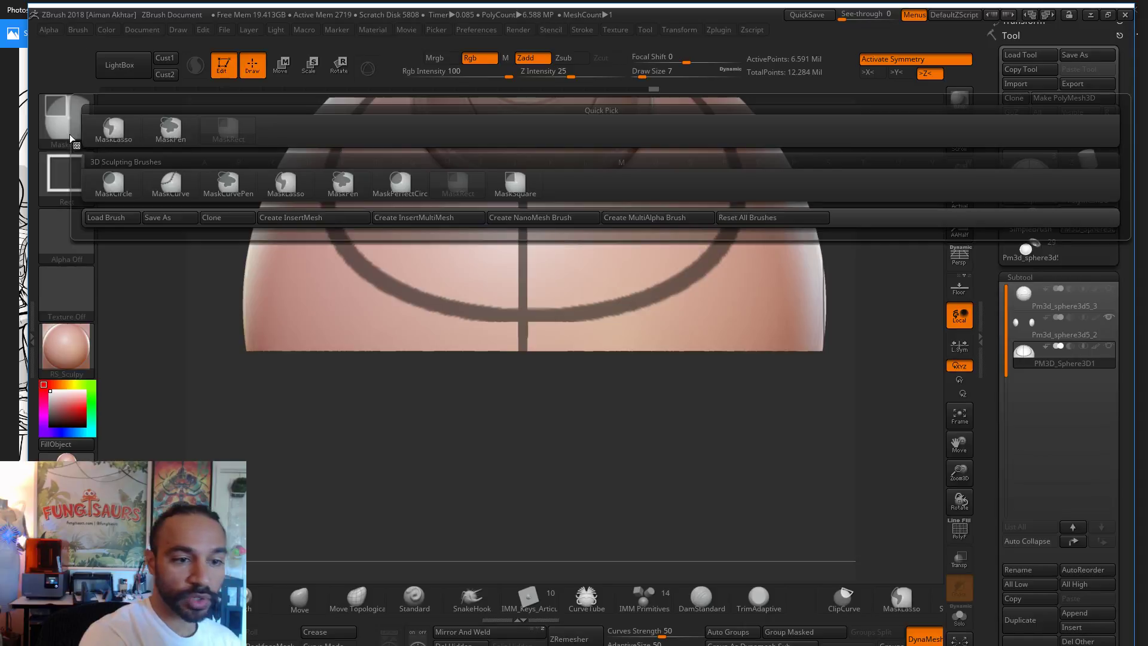
ctrl+click(165, 135)
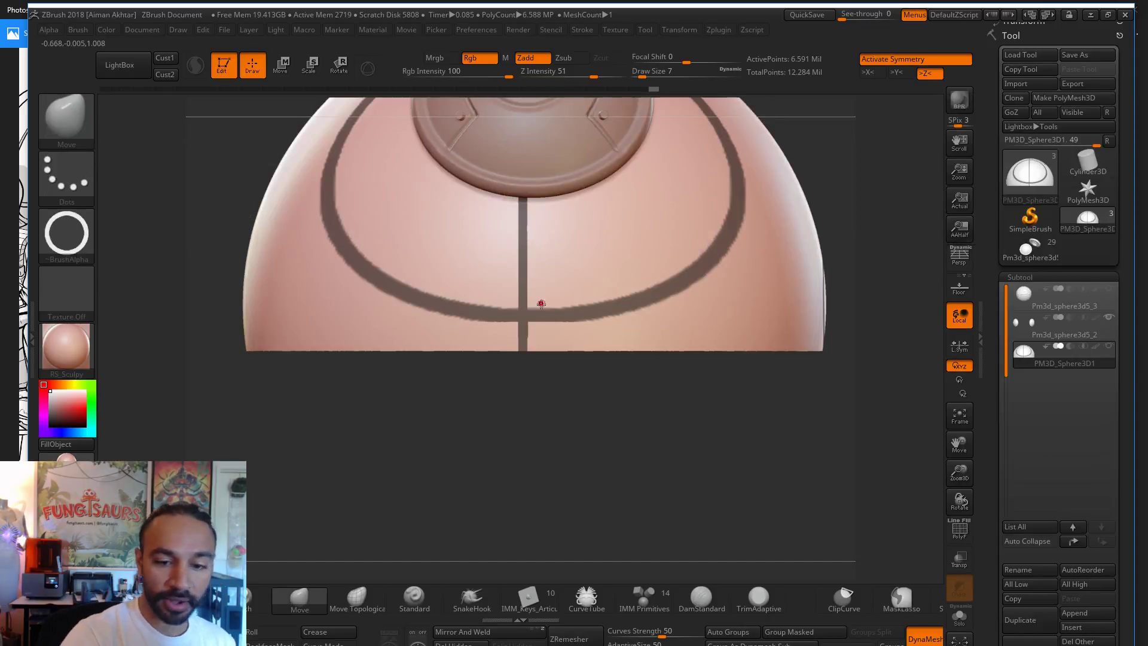
key(ctrl)
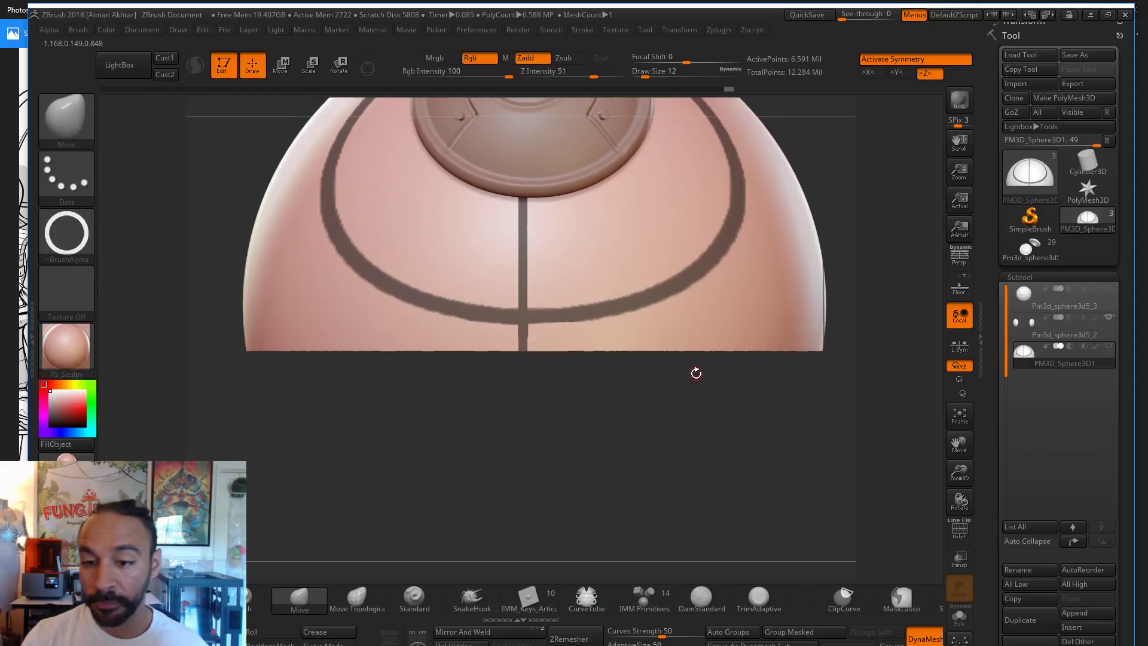
Step: Check the cleaned ring mask and unhide the lower half of the sphere
drag(729, 390, 727, 217)
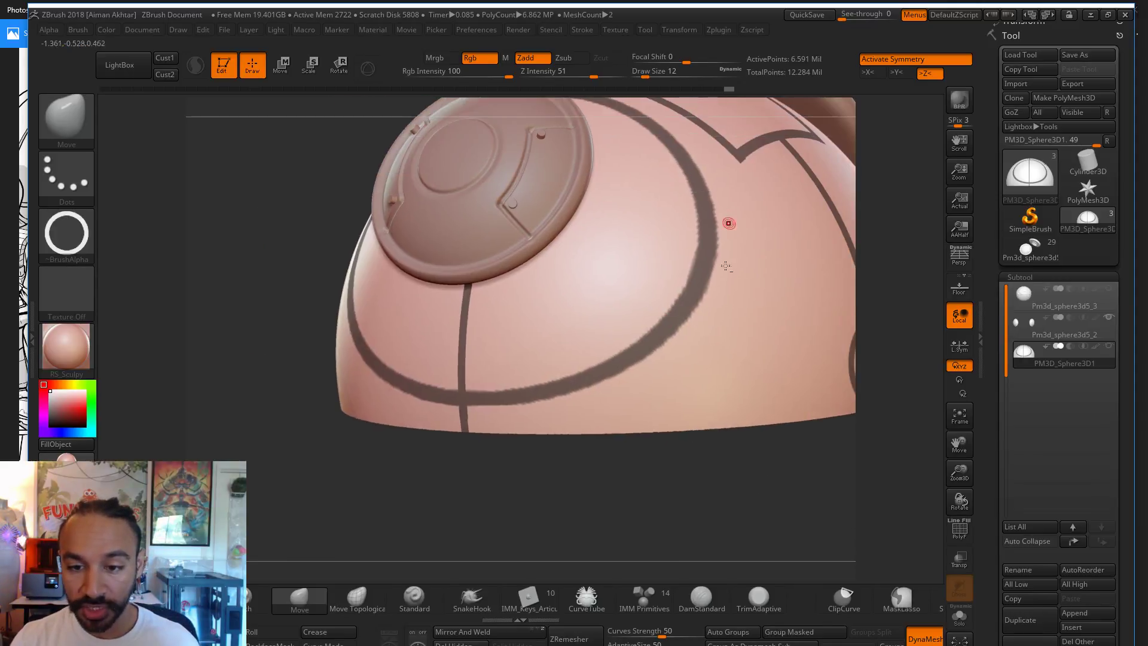
scroll(1125, 580, down, 5)
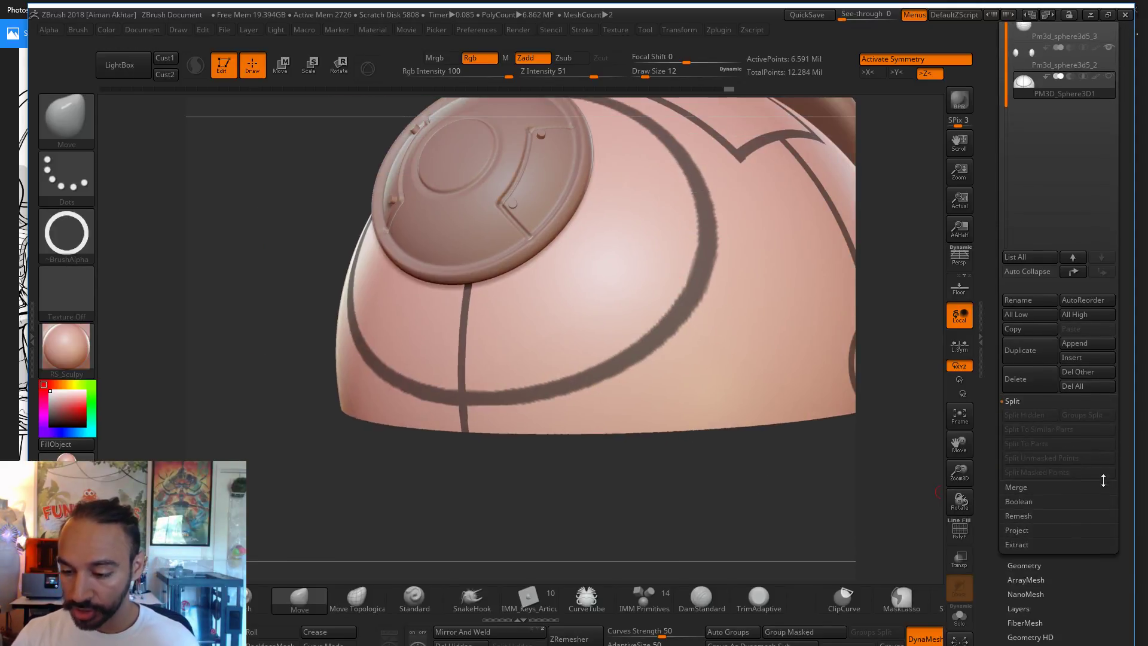
key(ctrl+shift)
ctrl+shift+click(669, 498)
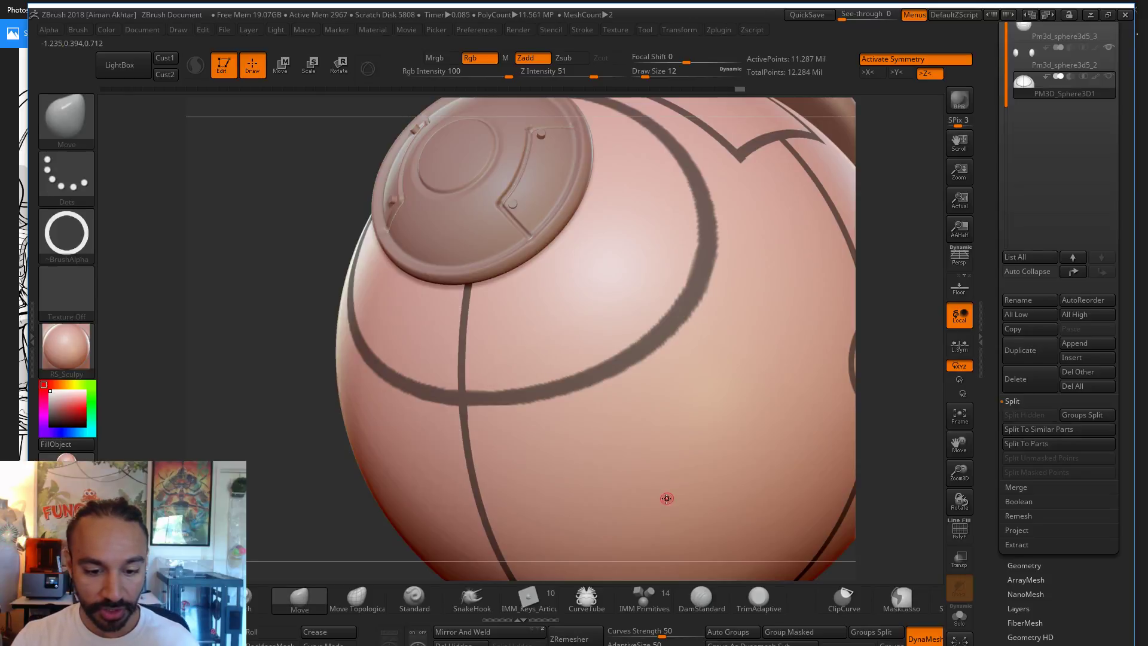
Step: Open the sphere's Masking settings and sharpen and blur the panel-line mask to even out its ragged edges
scroll(1086, 569, down, 1)
scroll(1086, 569, down, 3)
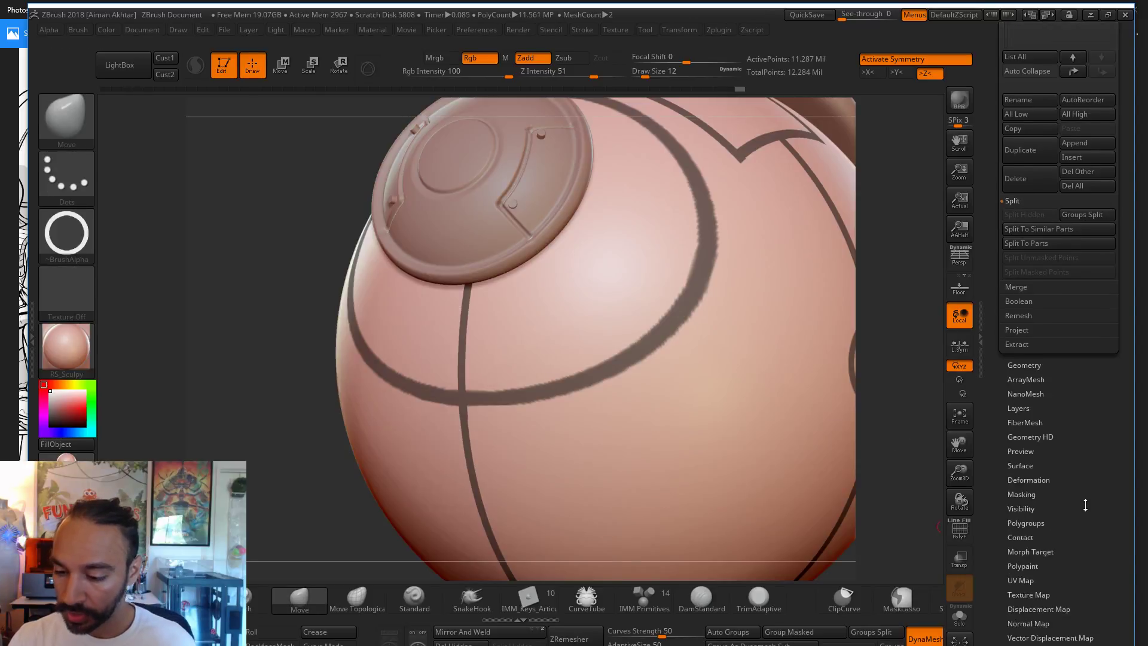
scroll(1087, 515, down, 1)
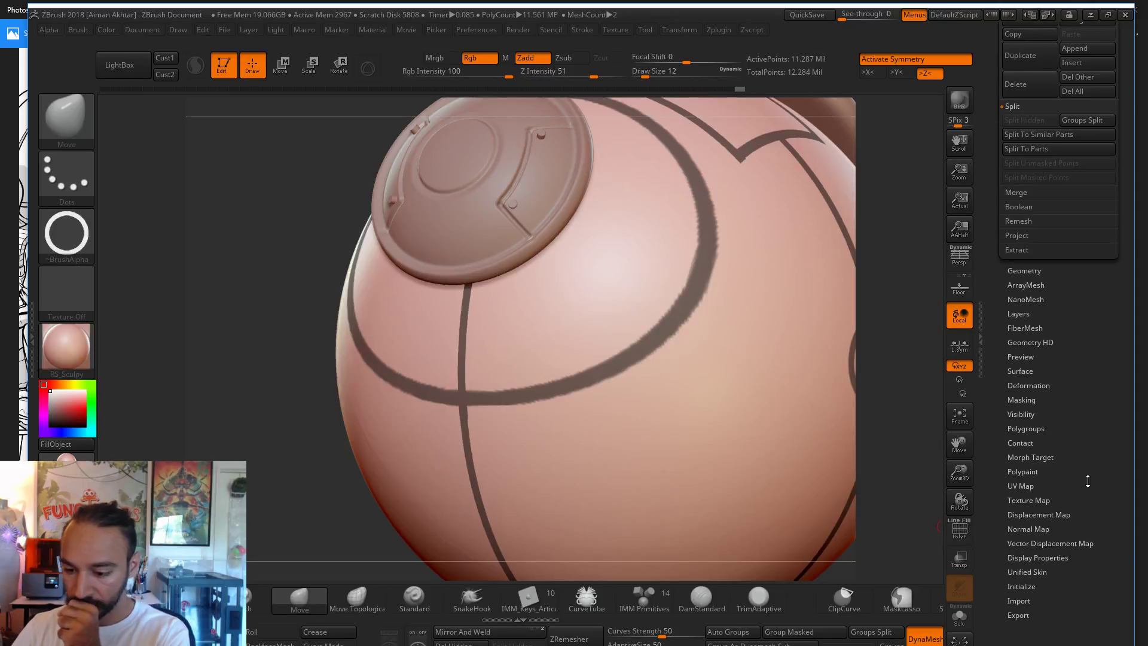
scroll(1089, 375, up, 2)
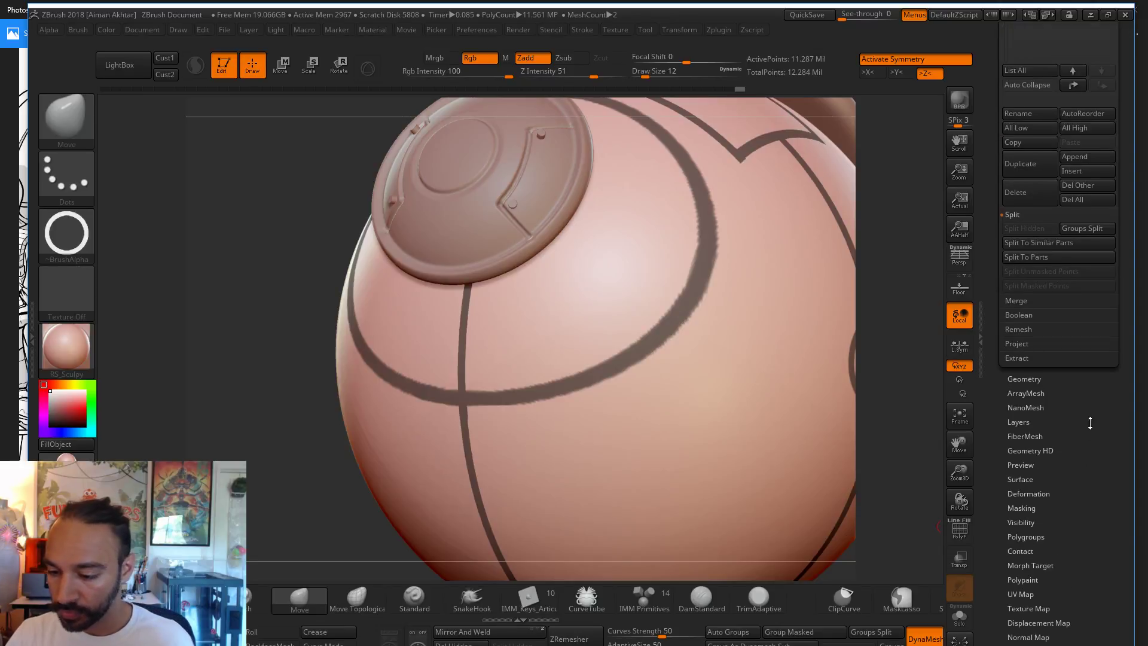
click(1051, 505)
scroll(1117, 323, up, 5)
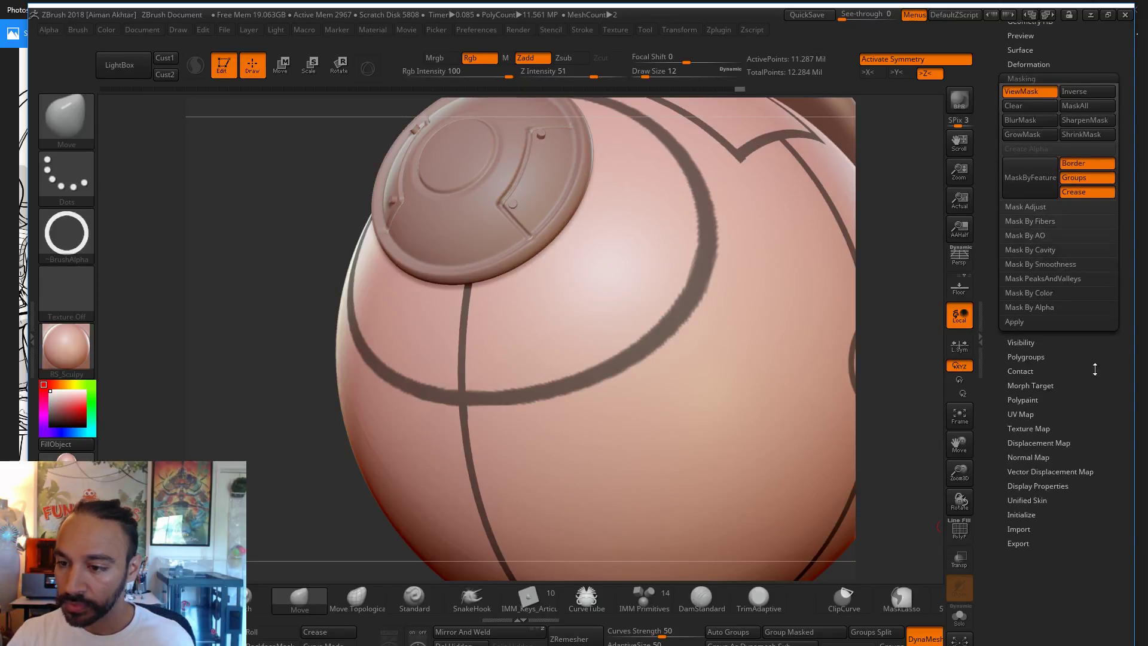
scroll(1096, 220, down, 1)
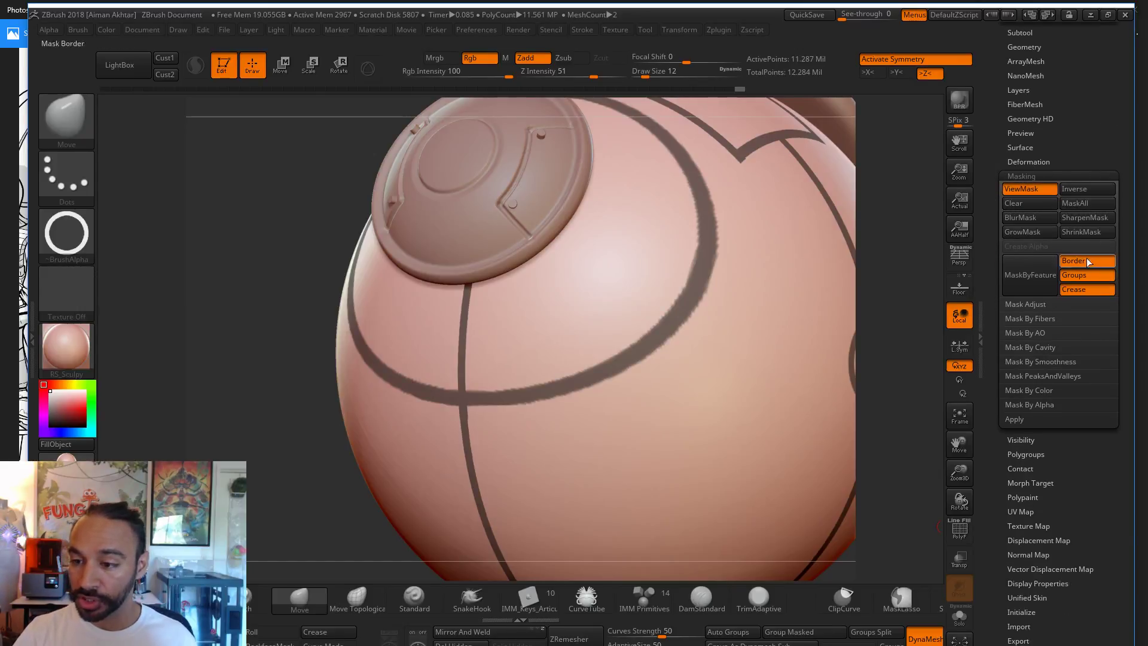
click(1097, 217)
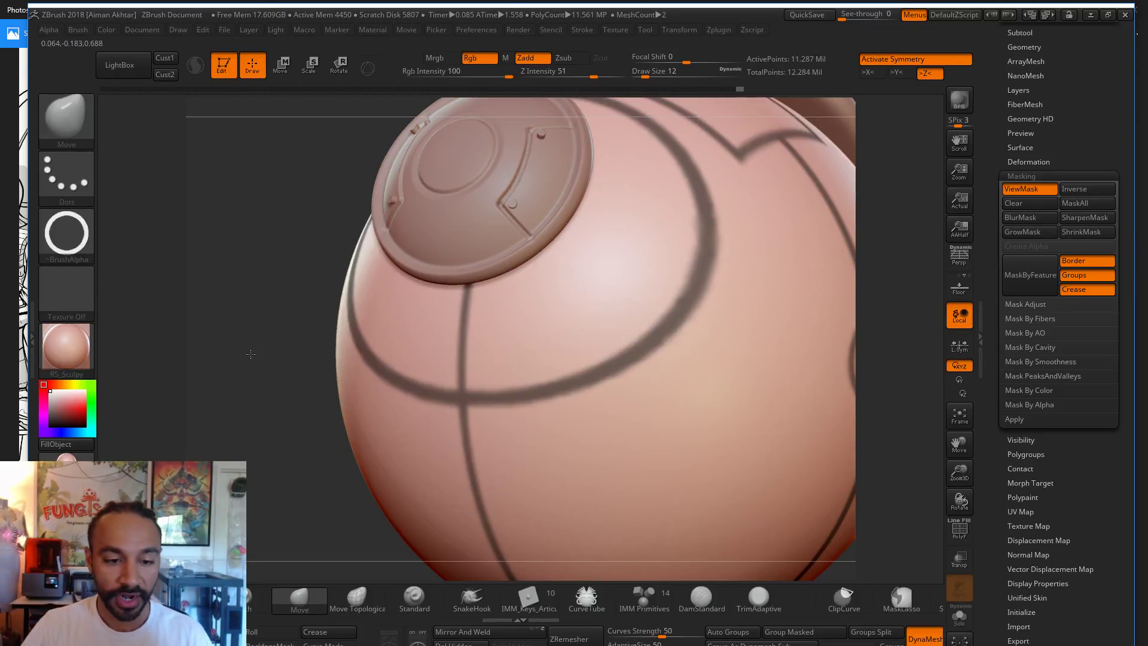
Step: Sharpen the softened panel-line mask again, check it around the sphere and finish with one mask blur
drag(249, 354, 293, 360)
drag(921, 416, 882, 418)
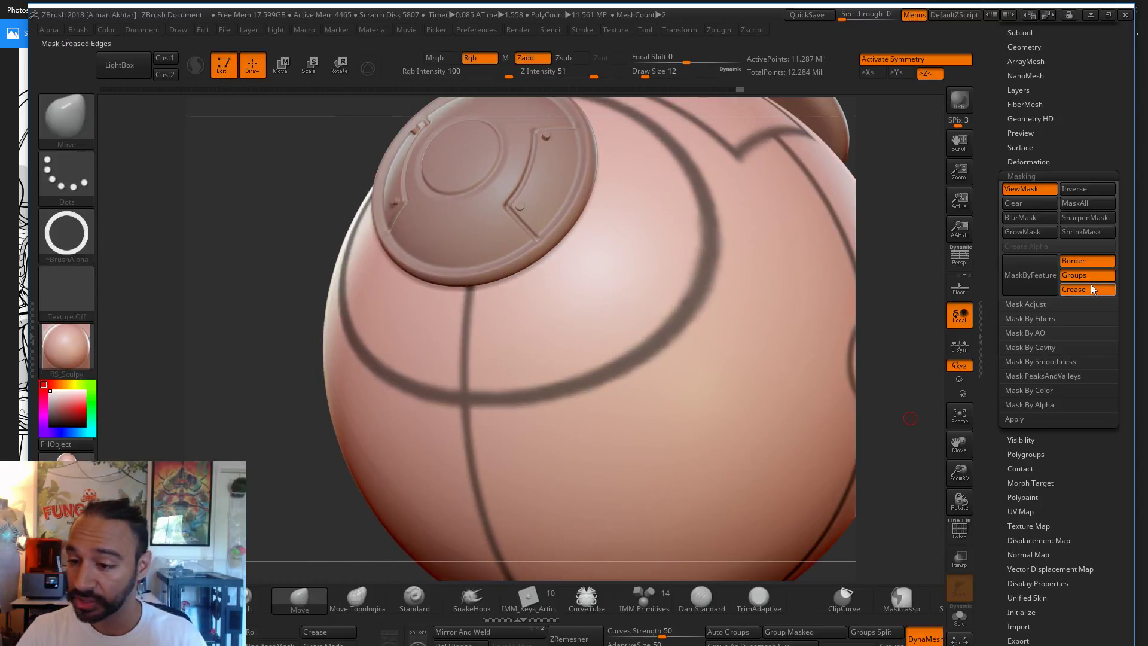
click(1096, 217)
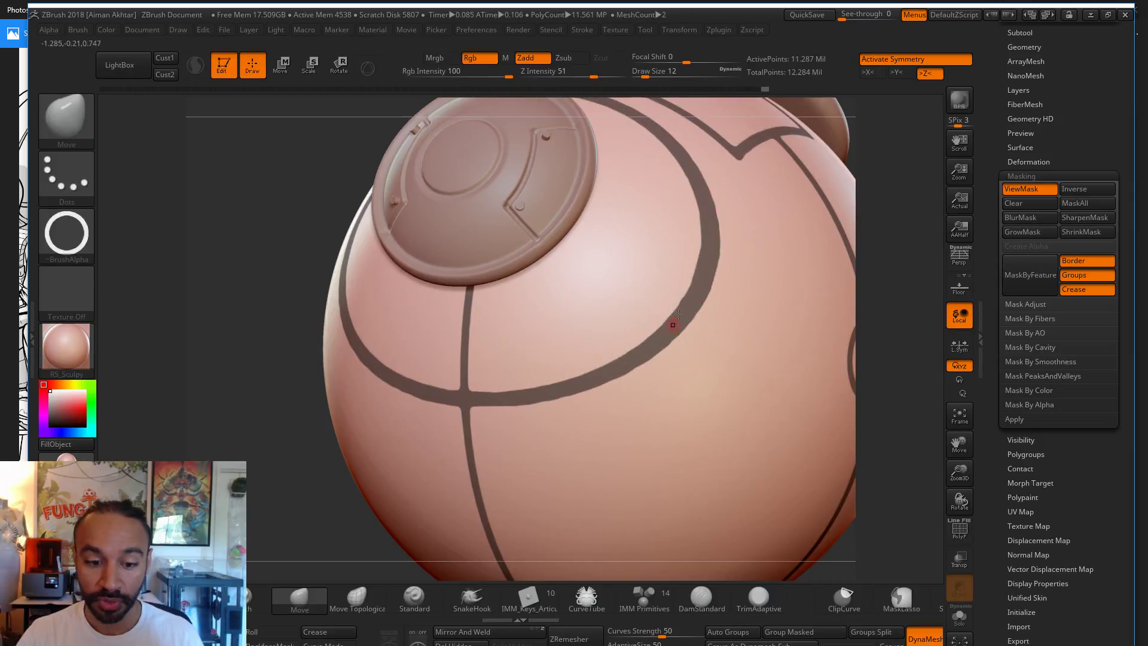
mouse_move(931, 208)
mouse_down()
mouse_move(902, 208)
mouse_move(784, 289)
mouse_move(769, 340)
mouse_move(766, 274)
mouse_move(628, 235)
mouse_up()
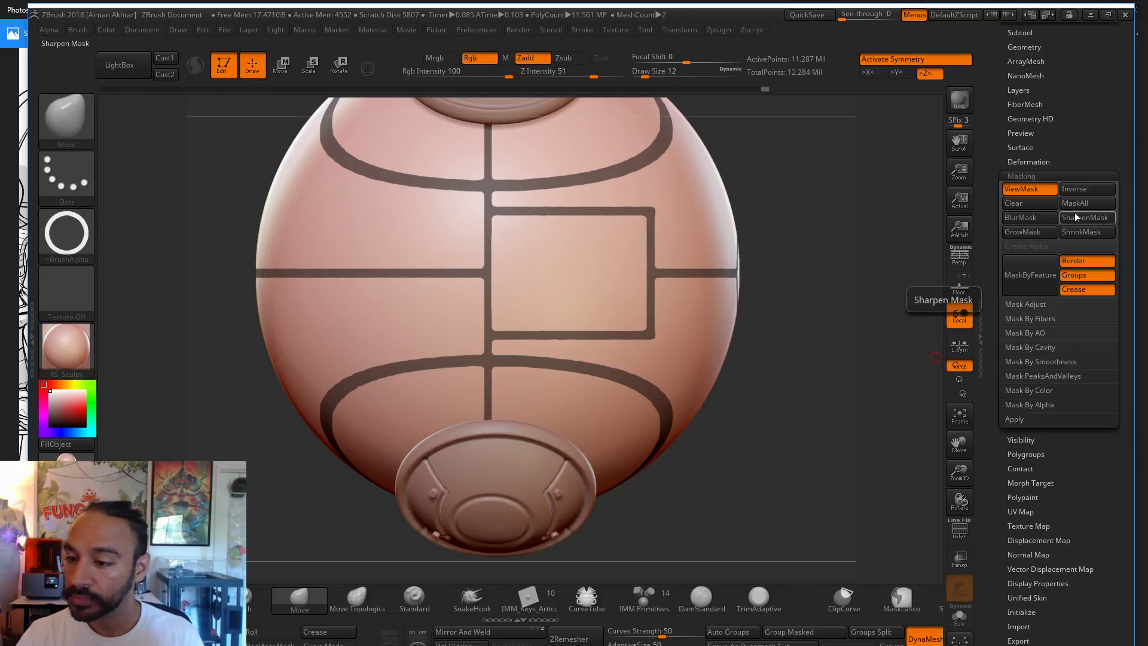
click(1028, 218)
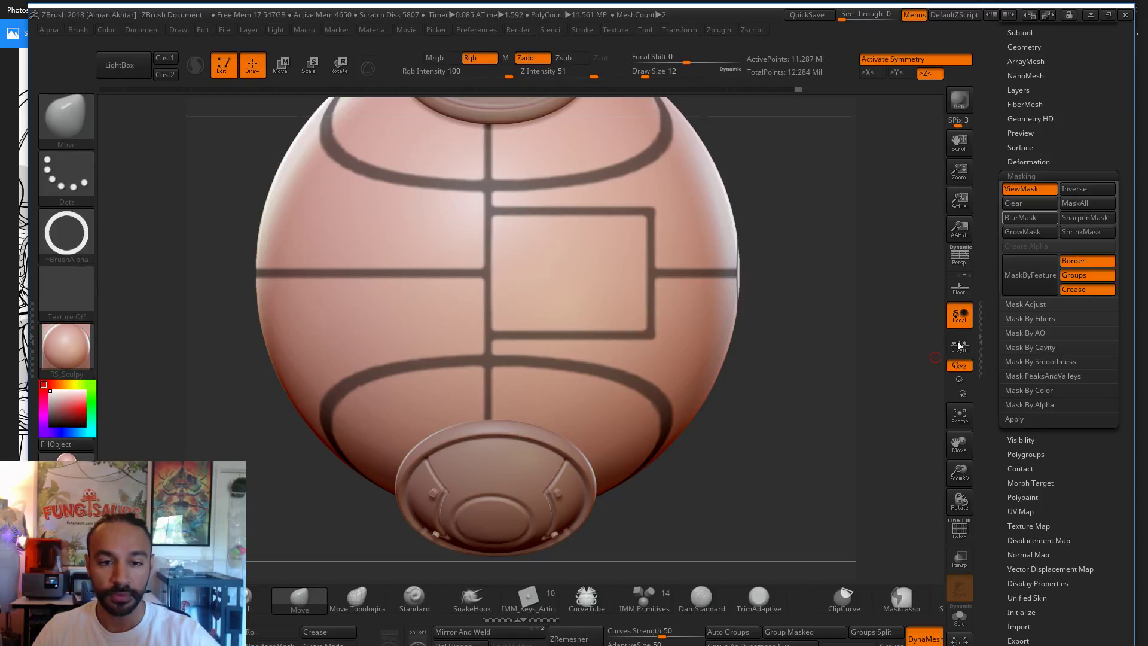
mouse_move(798, 448)
mouse_down()
mouse_move(721, 210)
mouse_move(721, 236)
mouse_move(748, 281)
mouse_move(827, 366)
mouse_move(886, 476)
mouse_move(795, 479)
mouse_up()
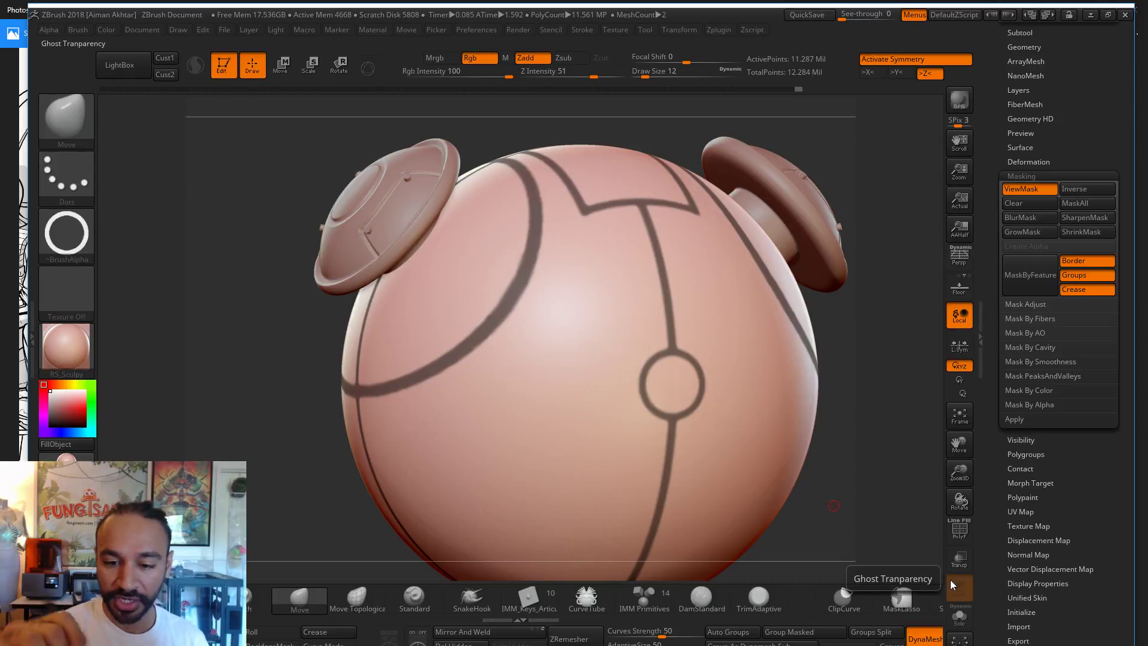
mouse_move(699, 131)
mouse_down()
mouse_move(669, 123)
mouse_move(697, 131)
mouse_up()
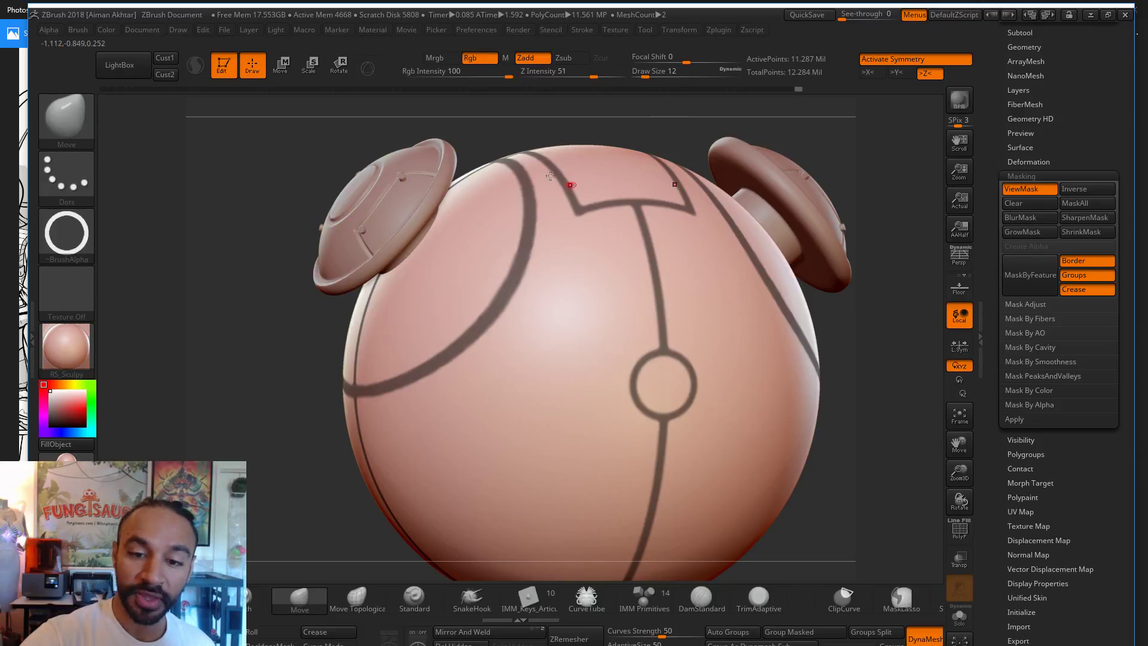
Step: Turn the brush alpha off and set the draw size to 18 for painting beside the large ring
drag(864, 177, 876, 178)
key(s)
click(515, 335)
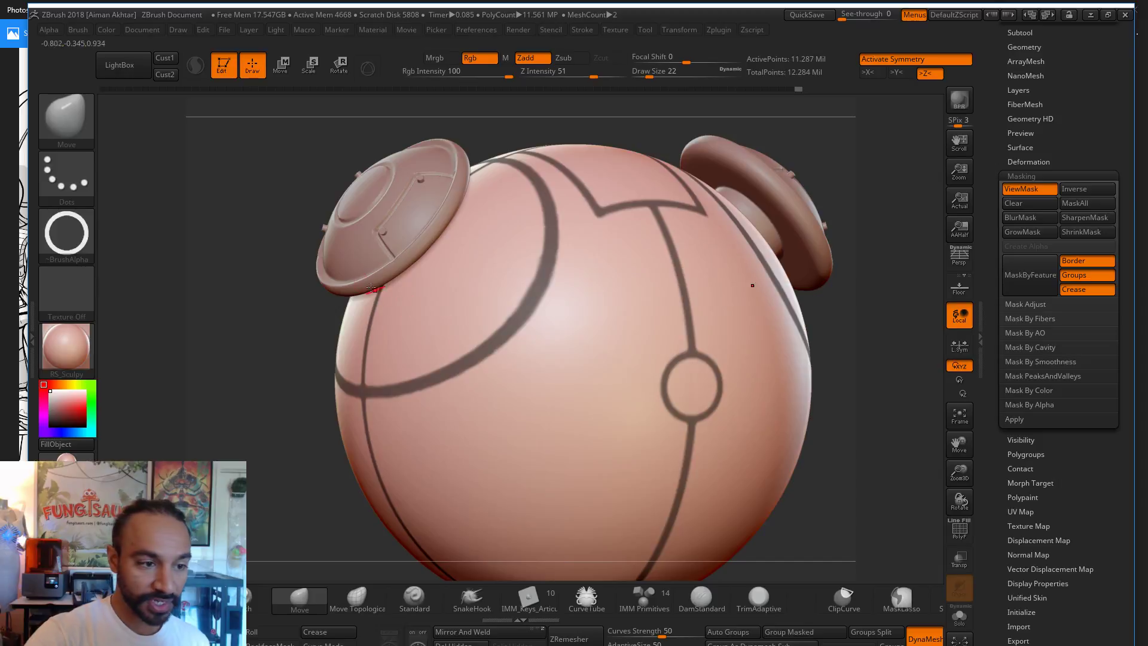
click(69, 236)
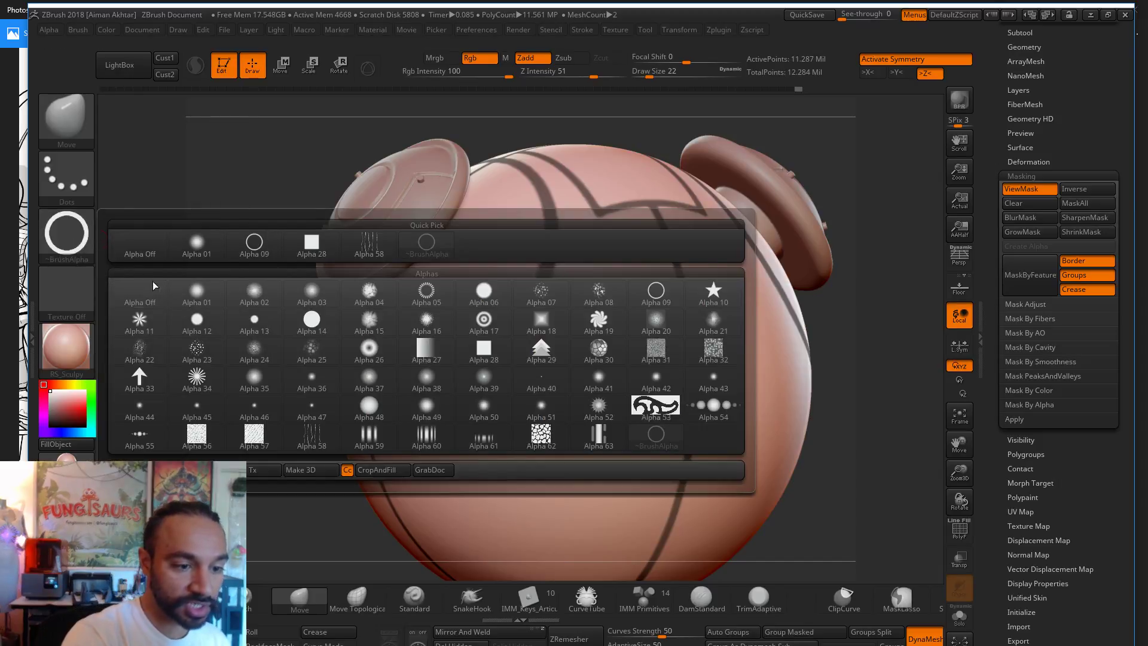
click(143, 251)
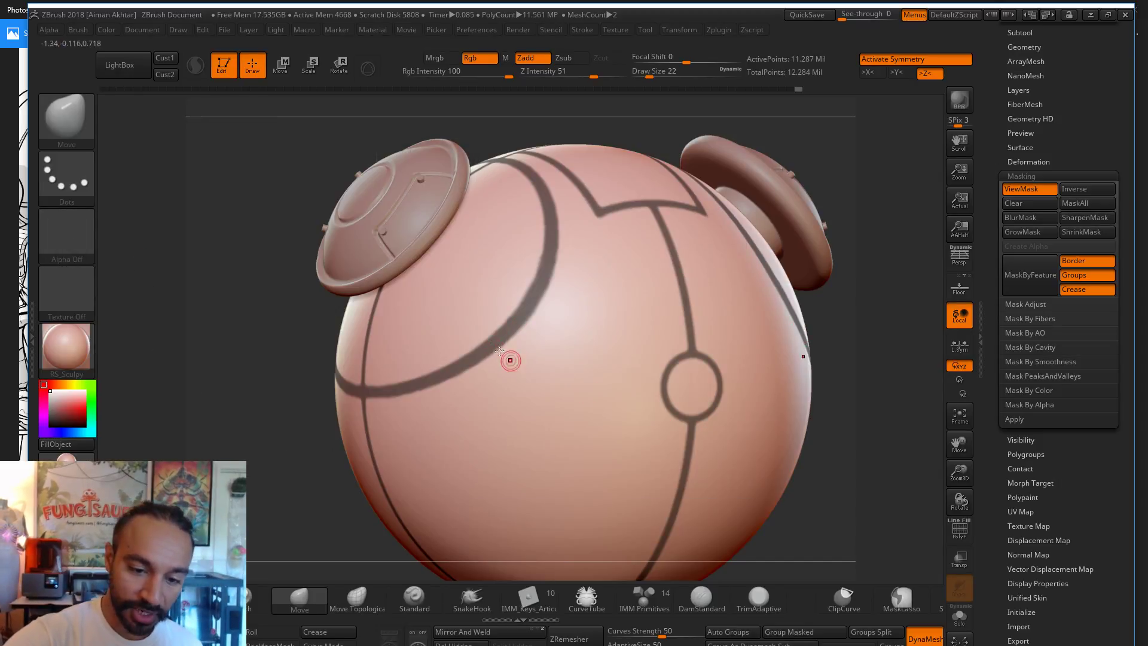
mouse_move(892, 272)
mouse_down()
mouse_move(773, 299)
mouse_move(783, 303)
mouse_move(849, 299)
mouse_move(428, 270)
mouse_up()
key(s)
key(s)
click(422, 267)
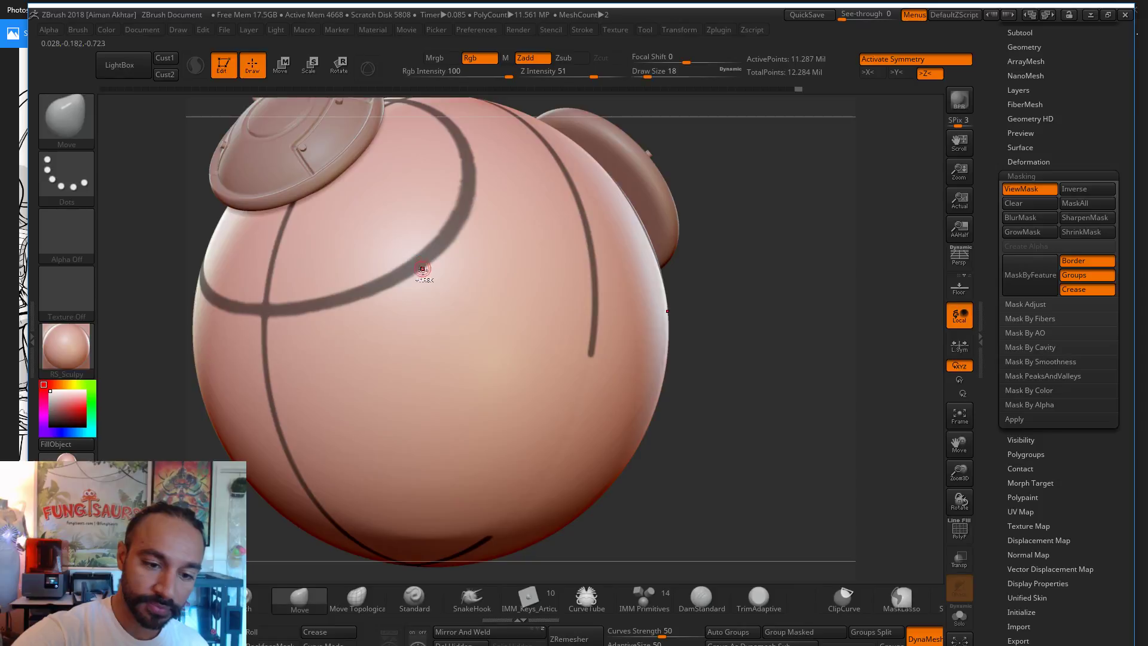
Step: Paint a mirrored rectangular notch outward from the large ring's mask line and erase the ring segment inside it
key(ctrl)
ctrl+drag(425, 271, 455, 298)
ctrl+drag(457, 227, 487, 253)
mouse_move(454, 293)
ctrl+mouse_down()
mouse_move(487, 260)
mouse_move(455, 290)
ctrl+mouse_up()
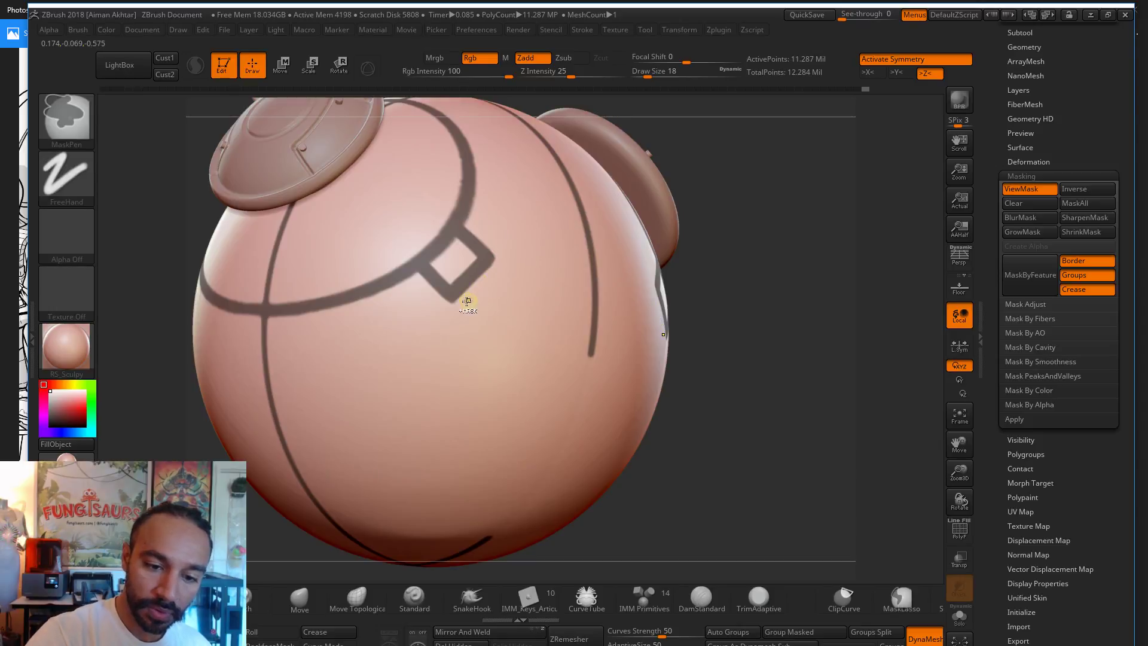
mouse_move(438, 251)
ctrl+alt+mouse_down()
mouse_move(458, 244)
mouse_move(436, 260)
mouse_move(425, 248)
mouse_move(450, 229)
mouse_move(435, 225)
mouse_move(422, 264)
ctrl+alt+mouse_up()
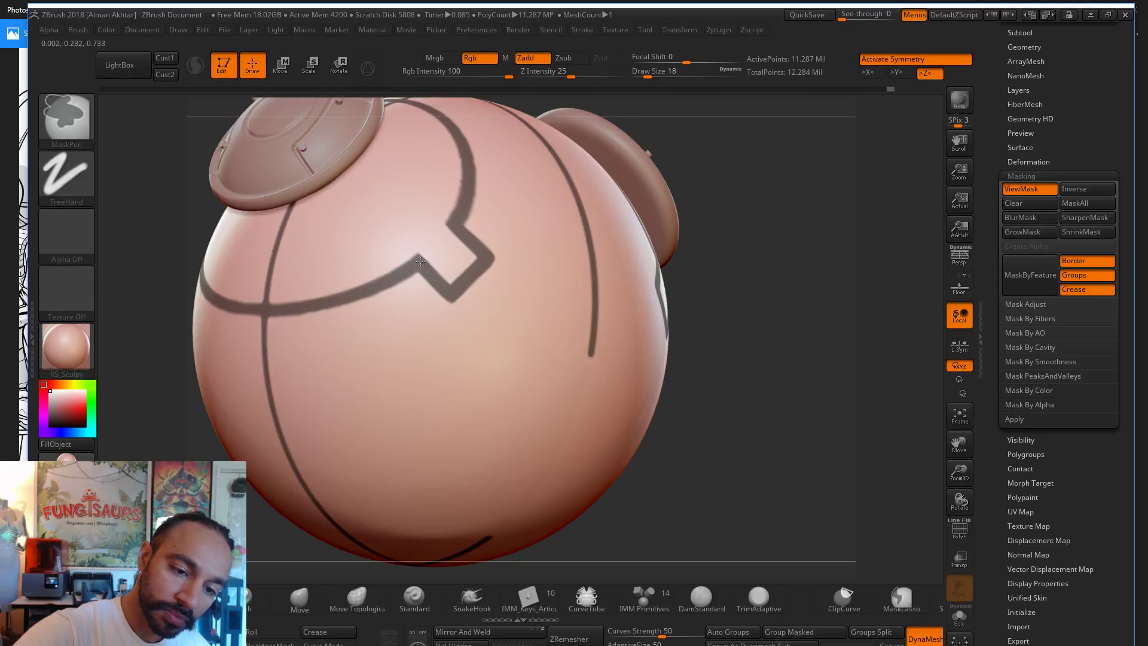
Step: Compare the notched mask pattern with the Logan Statue.jpg reference in Photos, then return to ZBrush and face the side disc
alt+drag(715, 226, 724, 261)
shift+drag(724, 260, 728, 265)
alt+drag(715, 306, 740, 359)
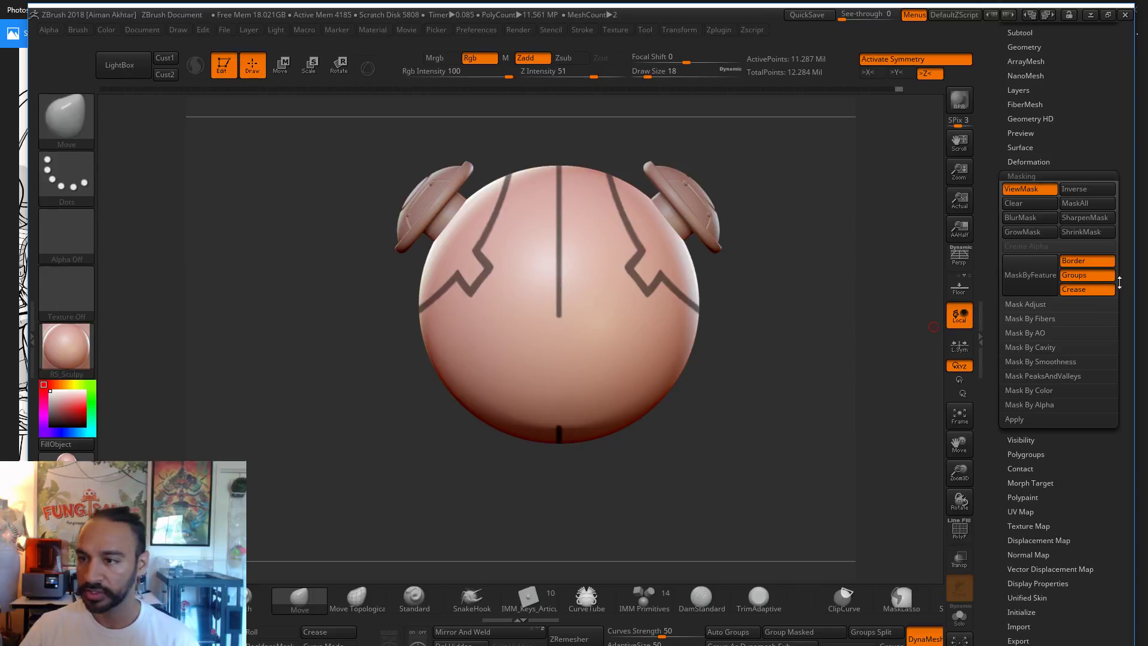
key(alt+Tab)
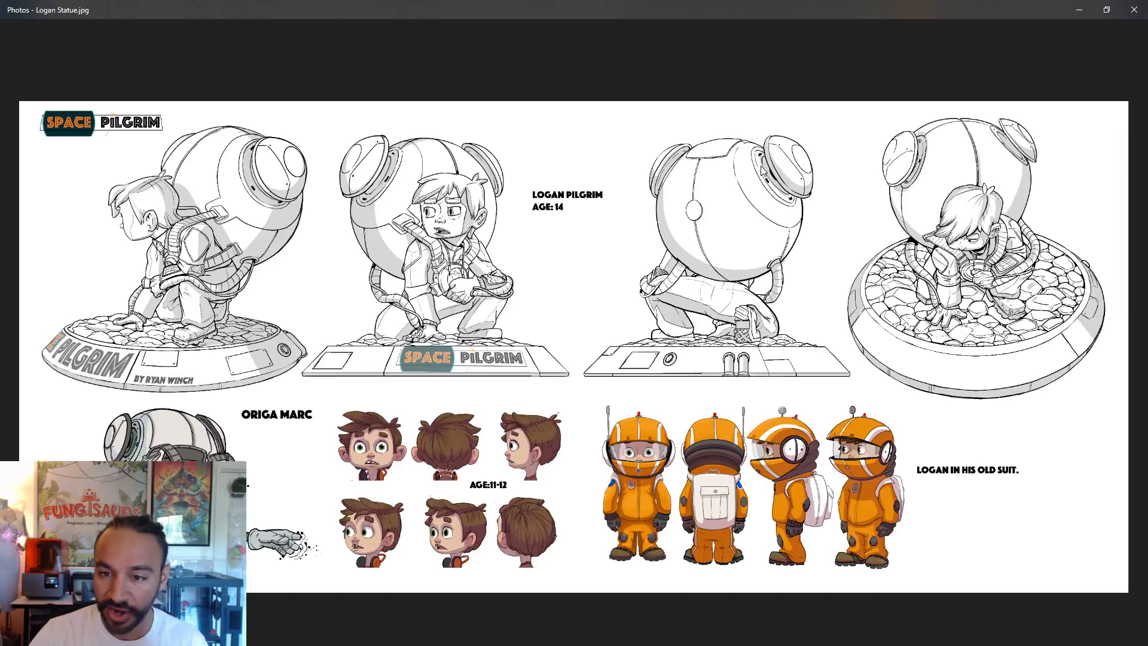
click(1084, 11)
drag(513, 550, 758, 442)
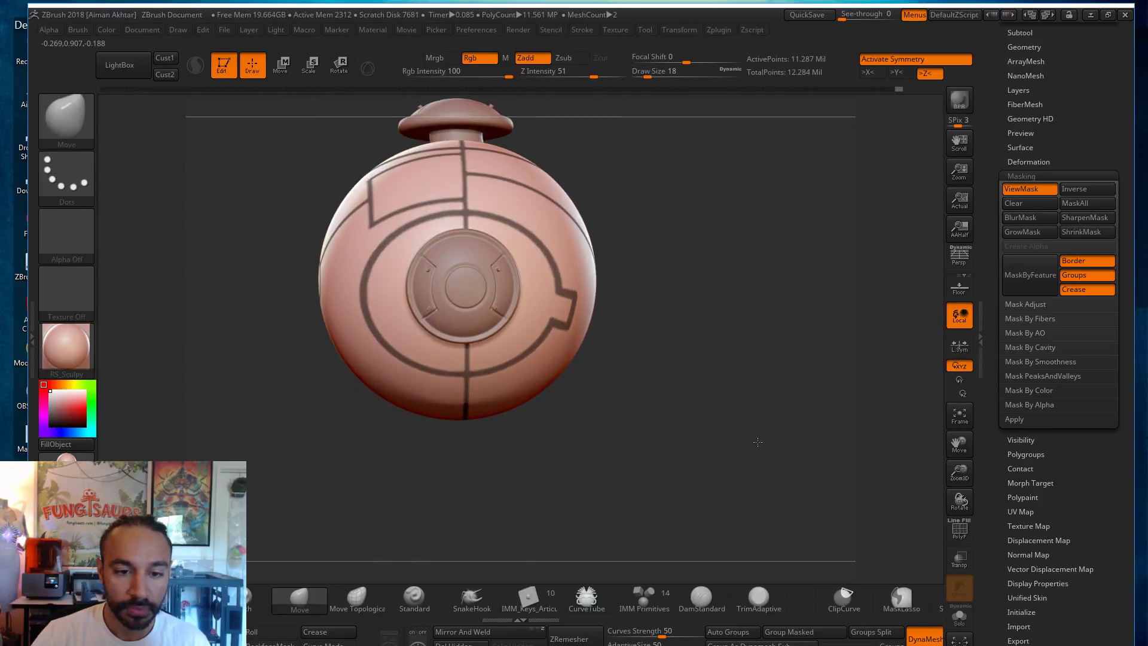
Step: Give the MaskPen brush the ring alpha and the Rect stroke, and try a smaller ring around the side disc
ctrl+click(72, 134)
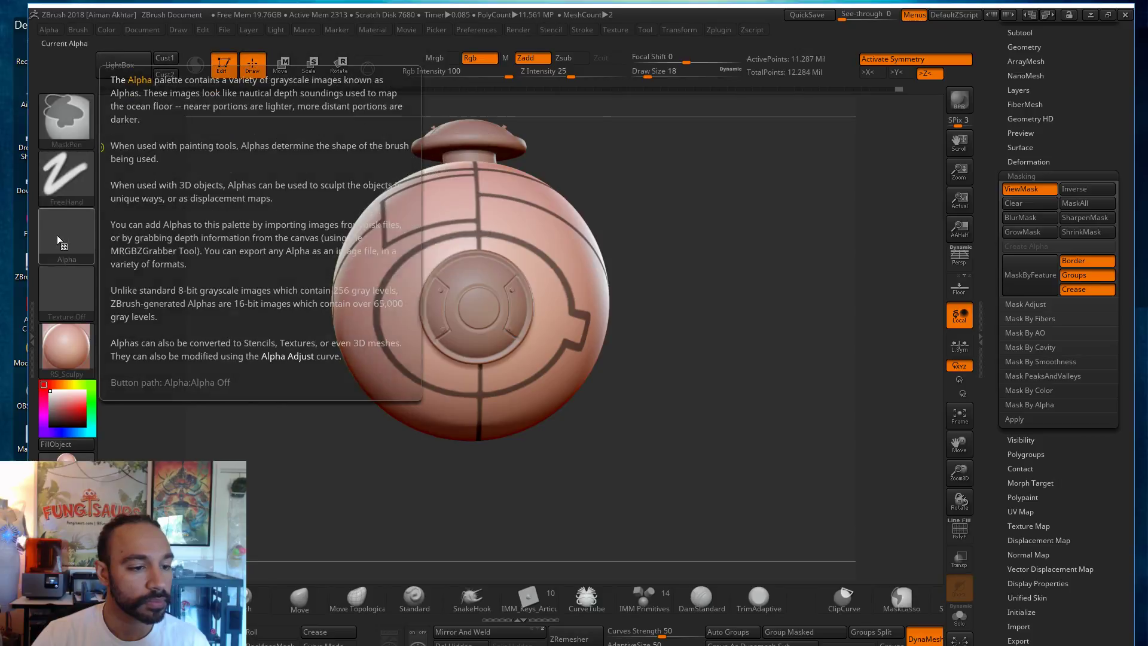
click(56, 235)
click(427, 244)
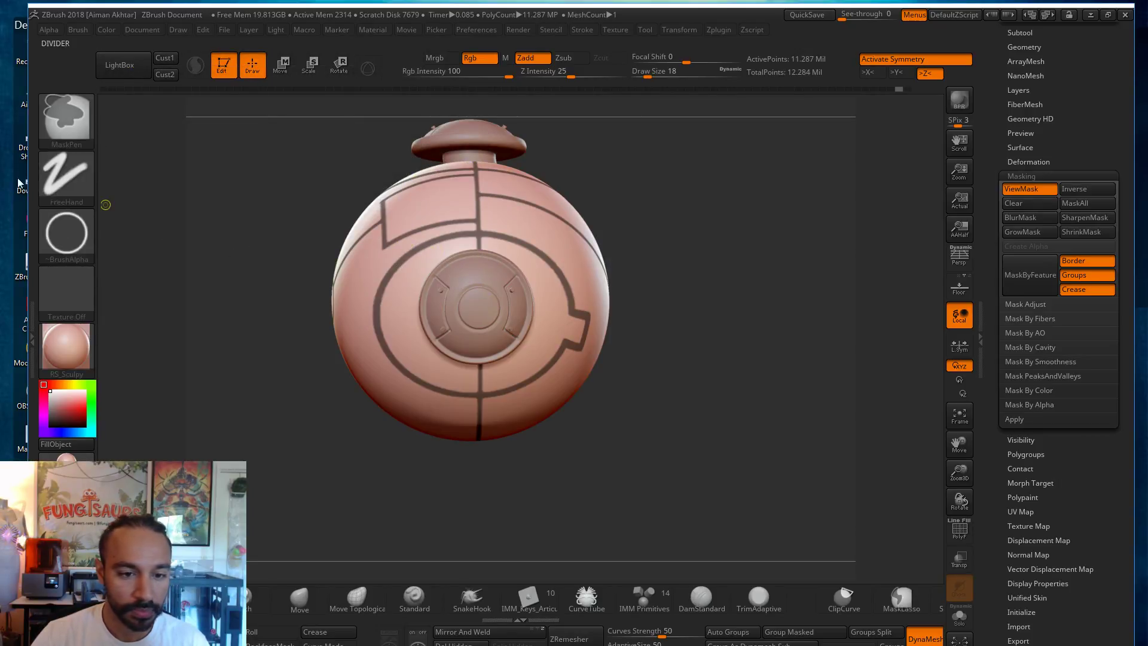
click(70, 189)
click(192, 187)
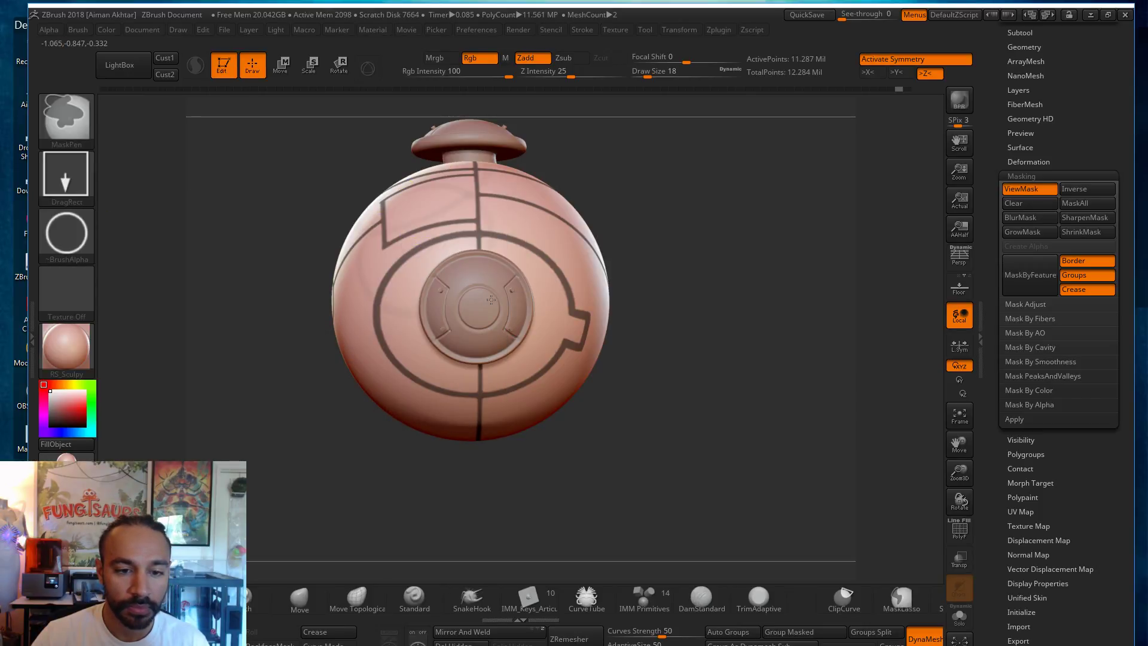
click(78, 179)
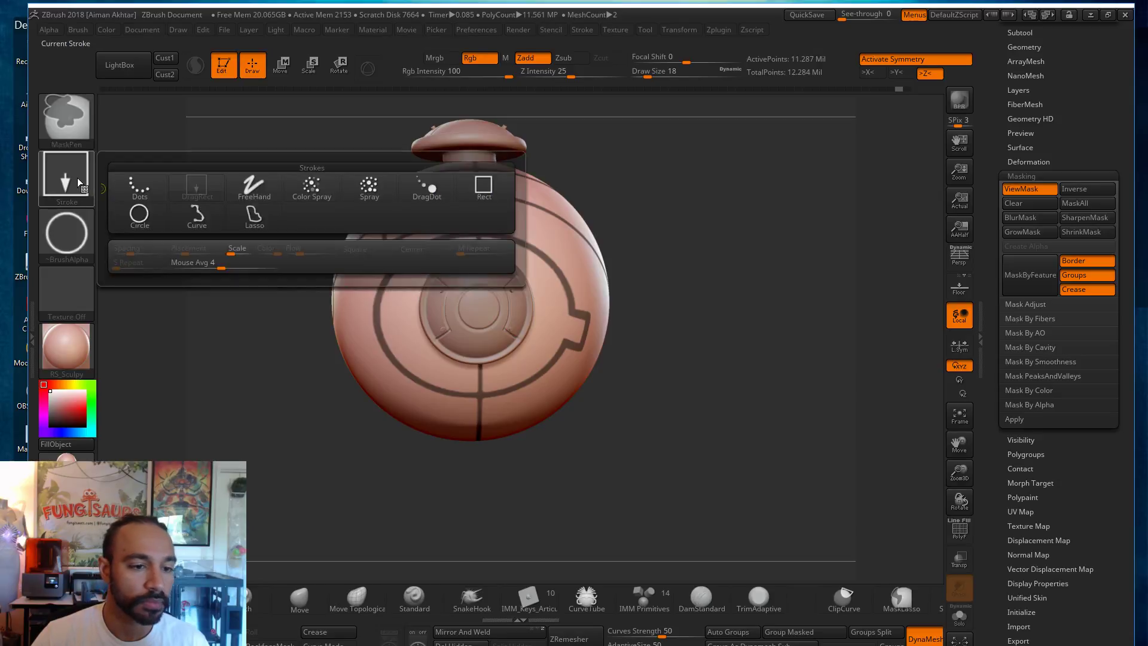
click(484, 196)
mouse_move(411, 244)
mouse_down()
mouse_move(486, 302)
mouse_move(540, 357)
mouse_move(540, 373)
mouse_up()
Step: Hide the lower half of the sphere and face the side disc again
mouse_move(639, 430)
mouse_down()
mouse_move(626, 388)
mouse_move(629, 445)
mouse_move(662, 436)
mouse_up()
mouse_move(683, 498)
ctrl+shift+mouse_down()
mouse_move(353, 395)
mouse_move(307, 351)
mouse_move(306, 335)
ctrl+shift+mouse_up()
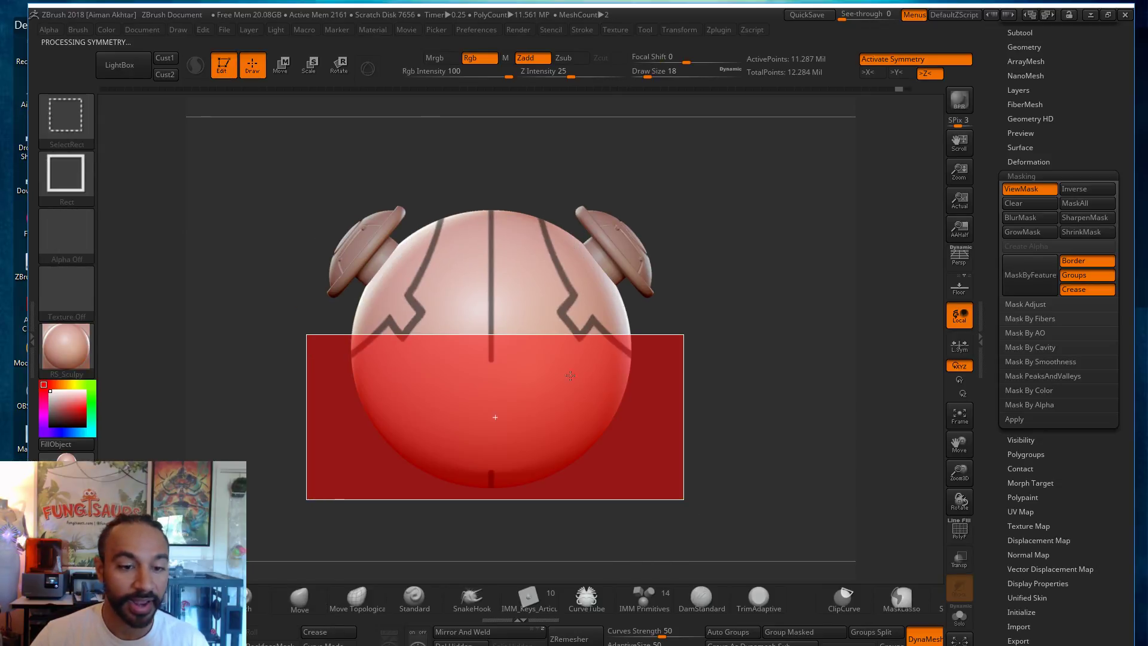
mouse_move(715, 424)
mouse_down()
mouse_move(708, 397)
mouse_move(707, 472)
mouse_up()
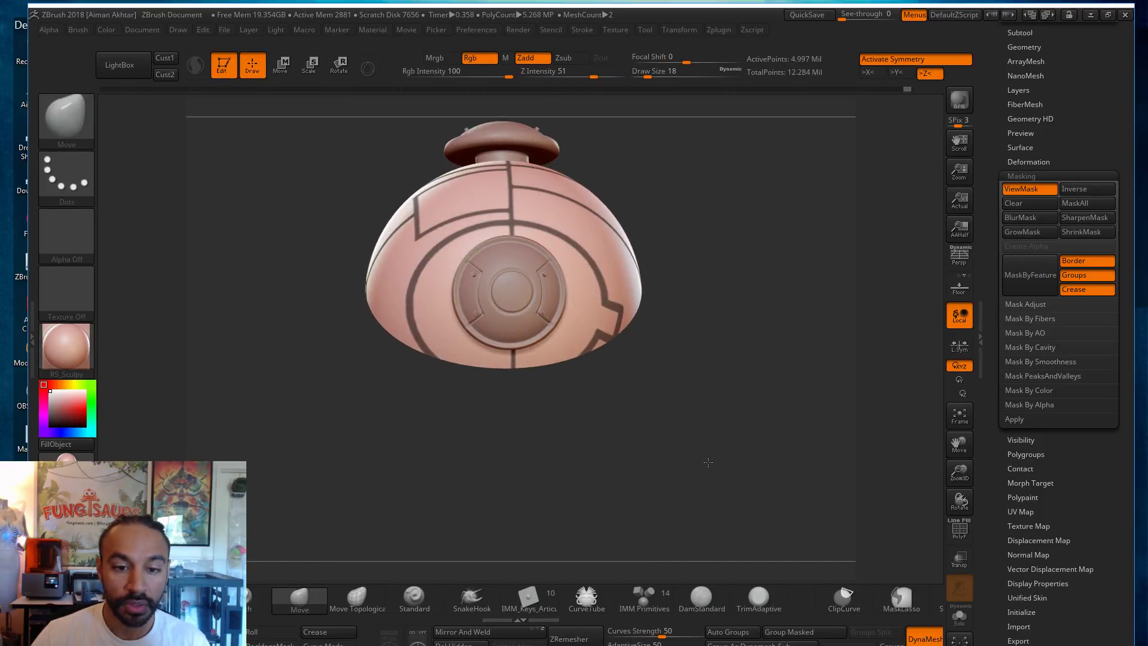
Step: Mask a smaller ring closely around the side disc on the visible half and select the Move brush
click(76, 30)
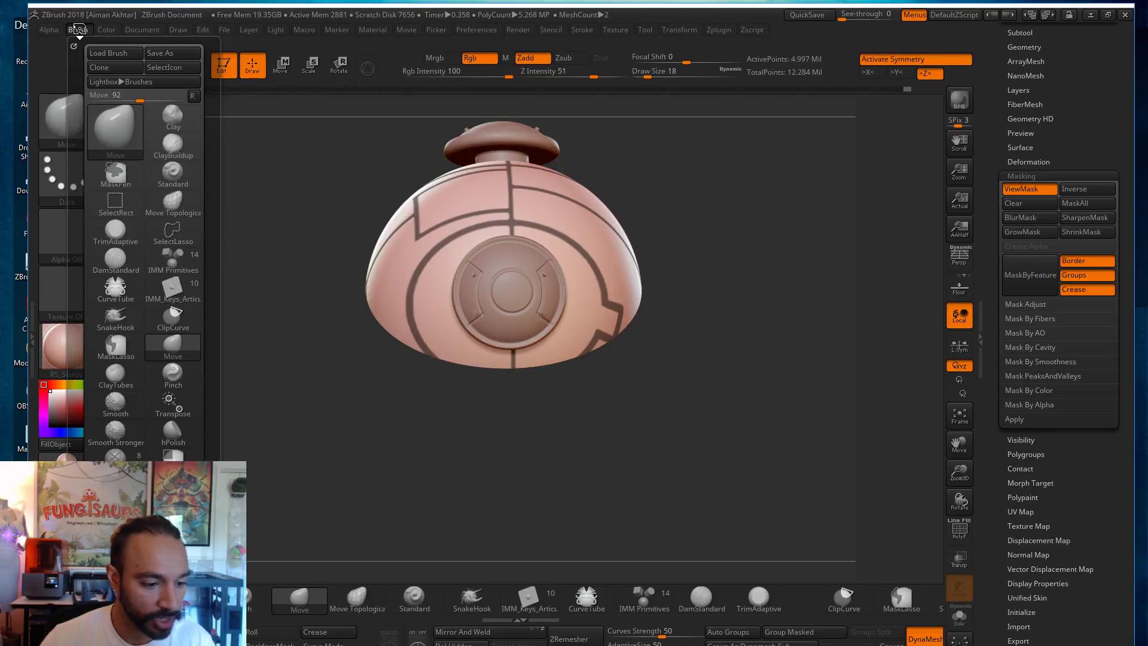
click(52, 29)
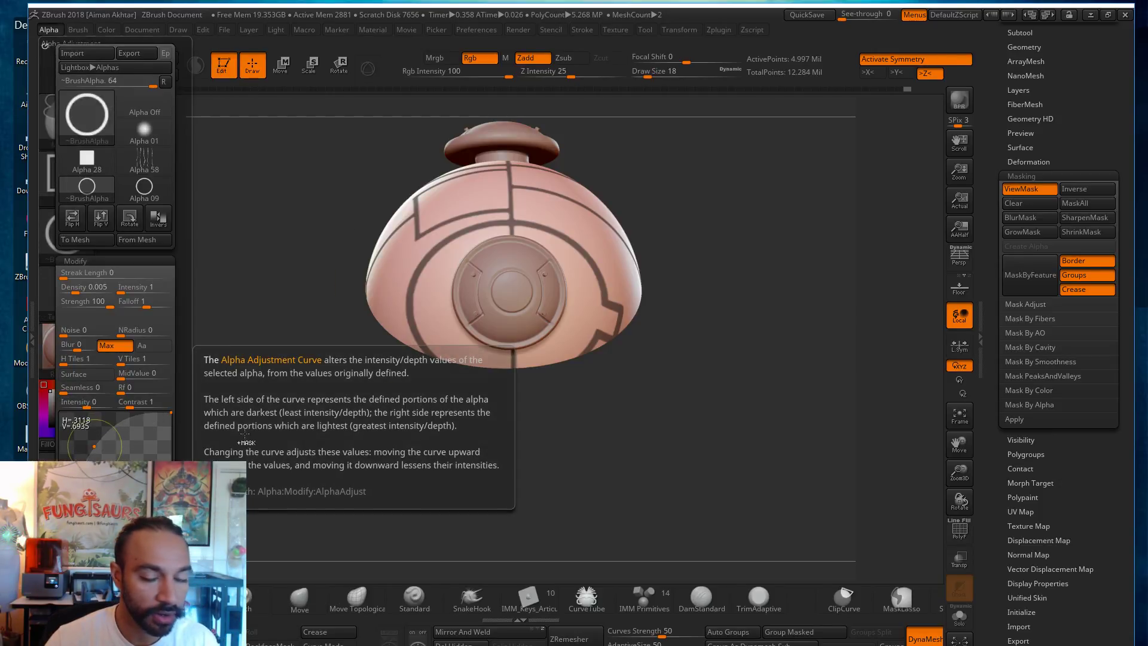
mouse_move(467, 246)
ctrl+mouse_down()
mouse_move(550, 338)
mouse_move(590, 360)
mouse_move(569, 342)
mouse_move(581, 362)
mouse_move(573, 355)
ctrl+mouse_up()
key(b)
key(m)
key(v)
Step: Unhide the lower half of the sphere and isolate the sphere with Solo, facing the new small ring
mouse_move(732, 465)
mouse_down()
mouse_move(718, 433)
mouse_move(641, 415)
mouse_up()
key(ctrl+shift)
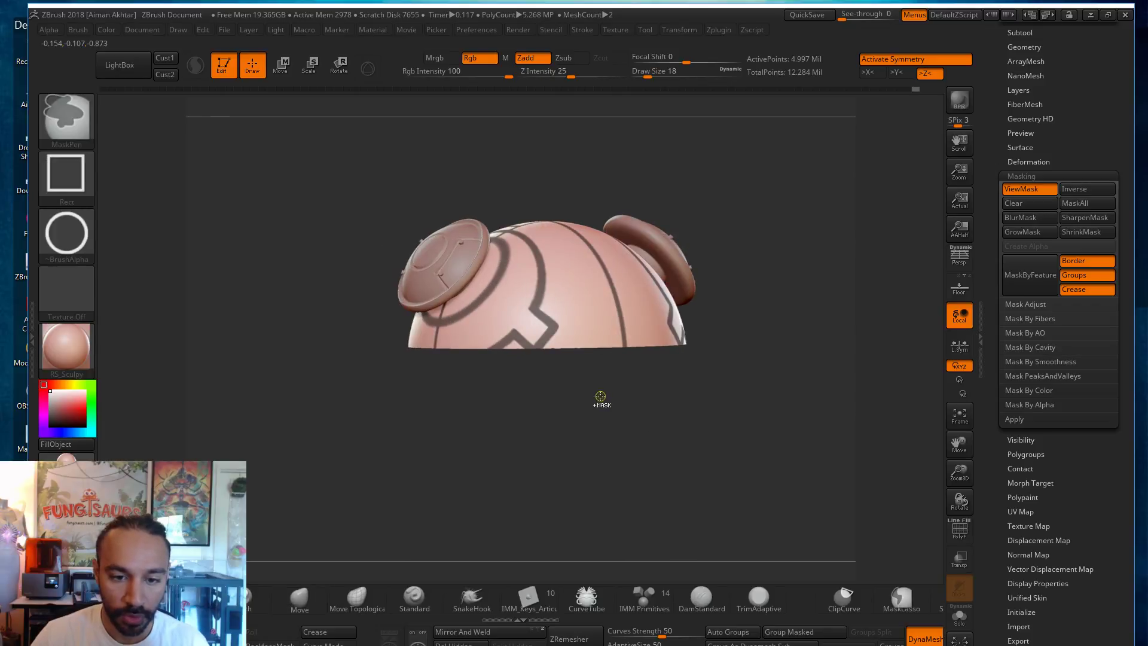
ctrl+shift+click(602, 410)
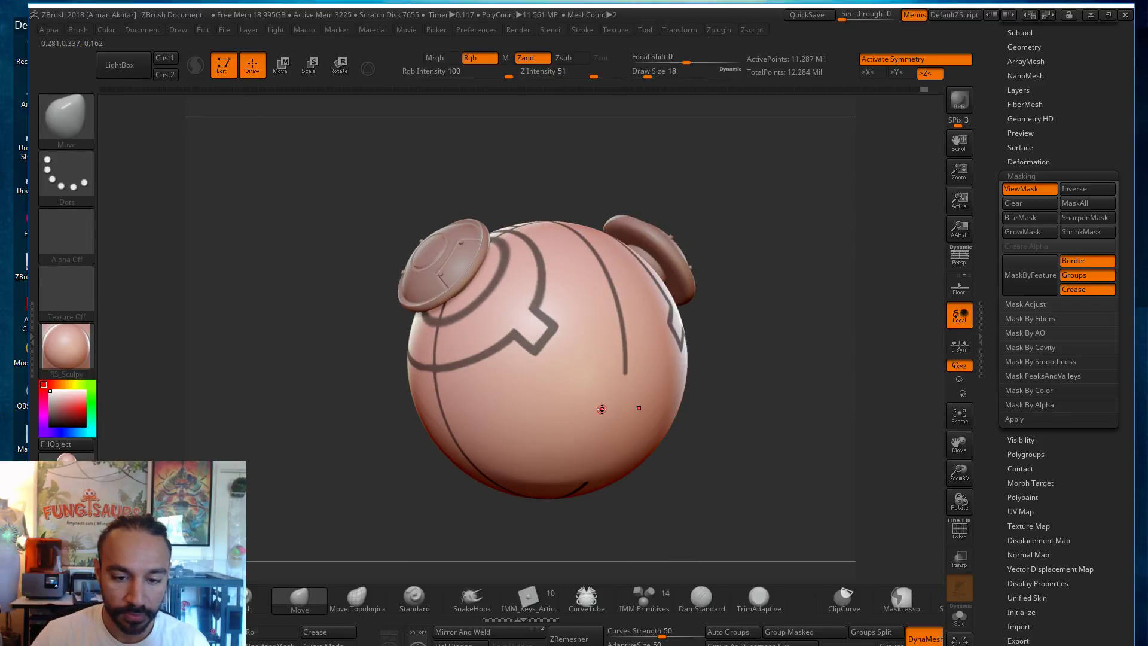
click(960, 622)
drag(828, 441, 802, 425)
mouse_move(843, 289)
mouse_down()
mouse_move(853, 256)
mouse_move(838, 215)
mouse_up()
key(ctrl)
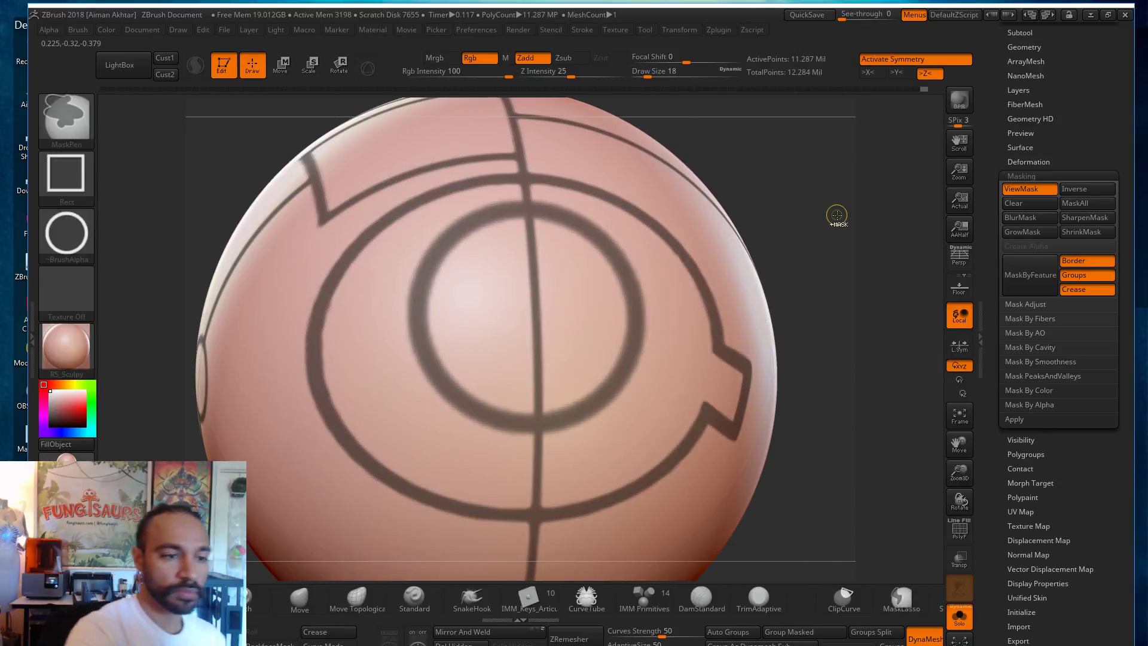
Step: Turn off the MaskPen brush's alpha and switch its stroke to FreeHand
click(67, 221)
click(140, 243)
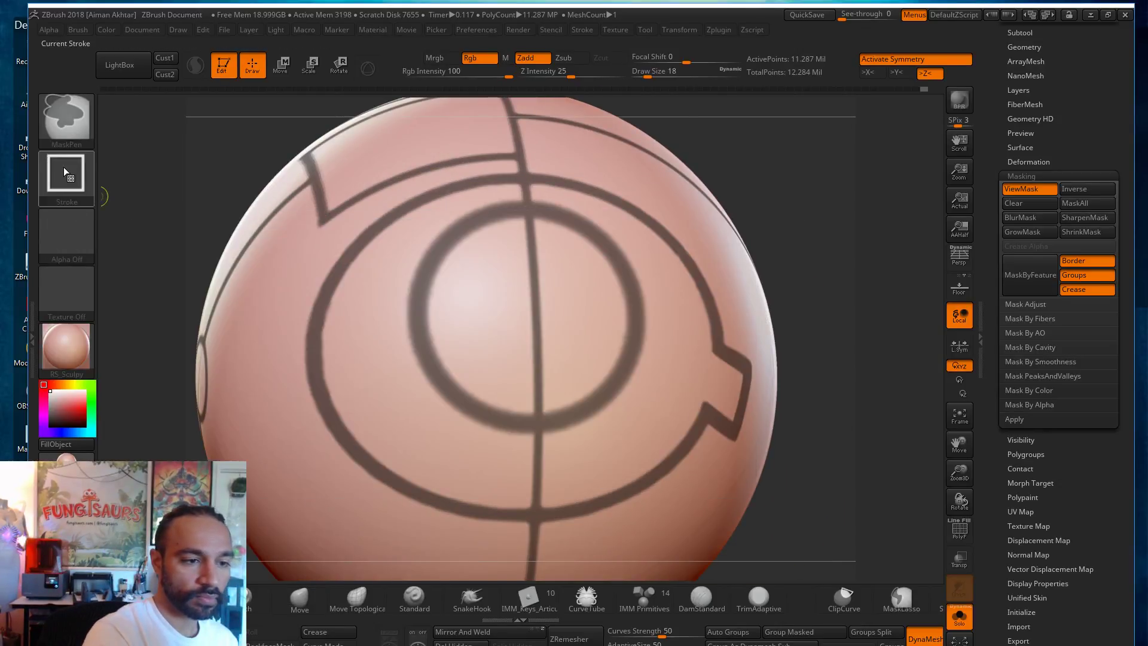
click(76, 174)
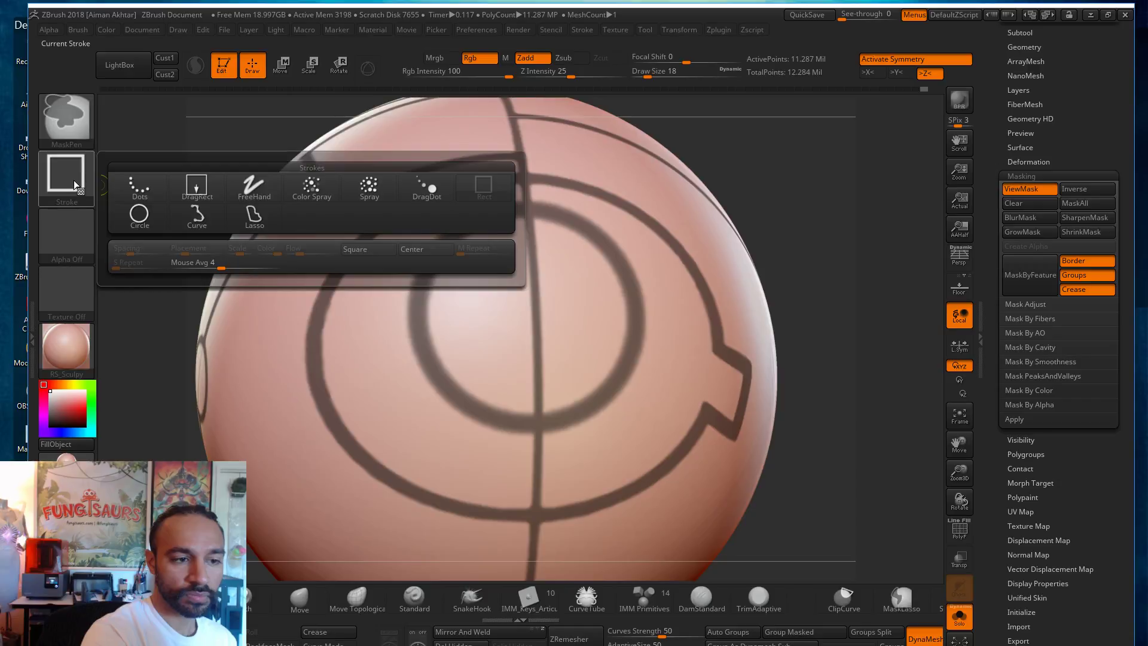
click(254, 187)
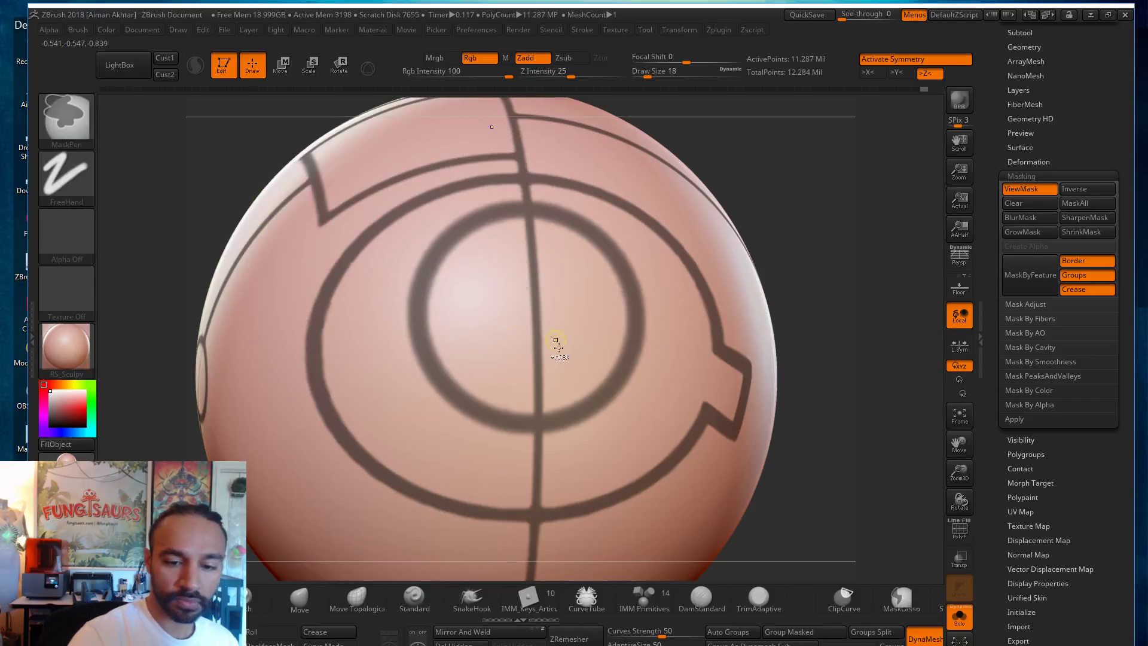
Step: Erase the vertical mask line running through the inside of the small side-disc ring
mouse_move(547, 394)
ctrl+alt+mouse_down()
mouse_move(541, 403)
mouse_move(538, 332)
mouse_move(528, 341)
ctrl+alt+mouse_up()
ctrl+alt+drag(533, 302, 529, 237)
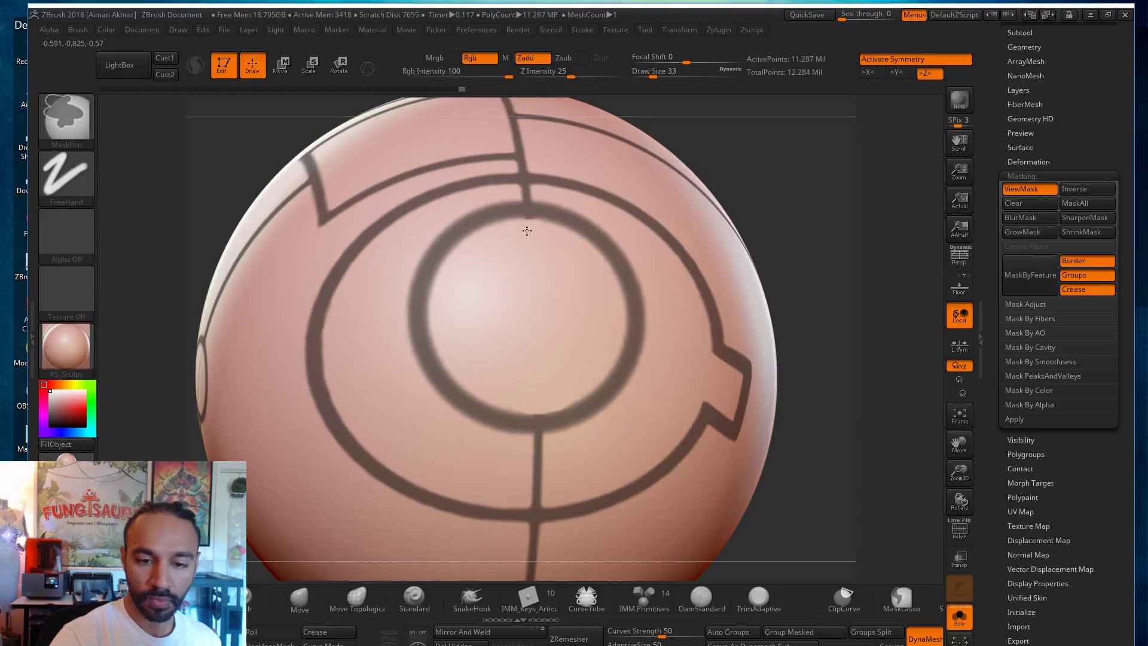
ctrl+click(776, 190)
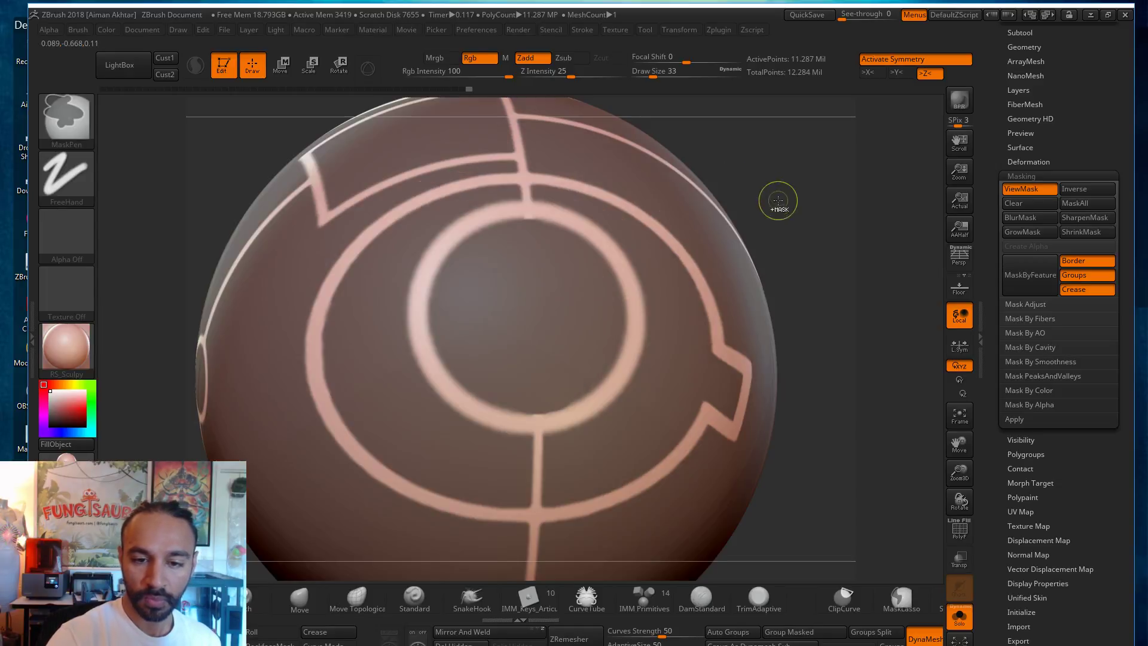
alt+drag(799, 263, 767, 418)
ctrl+click(743, 334)
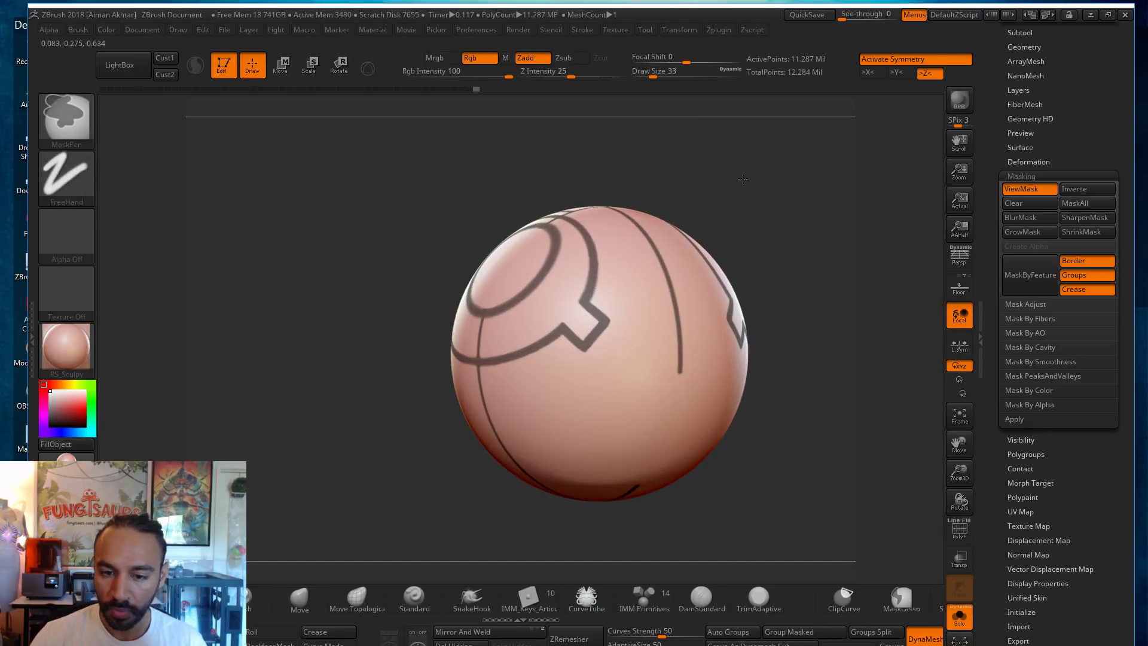
ctrl+drag(739, 179, 724, 187)
key(ctrl+z)
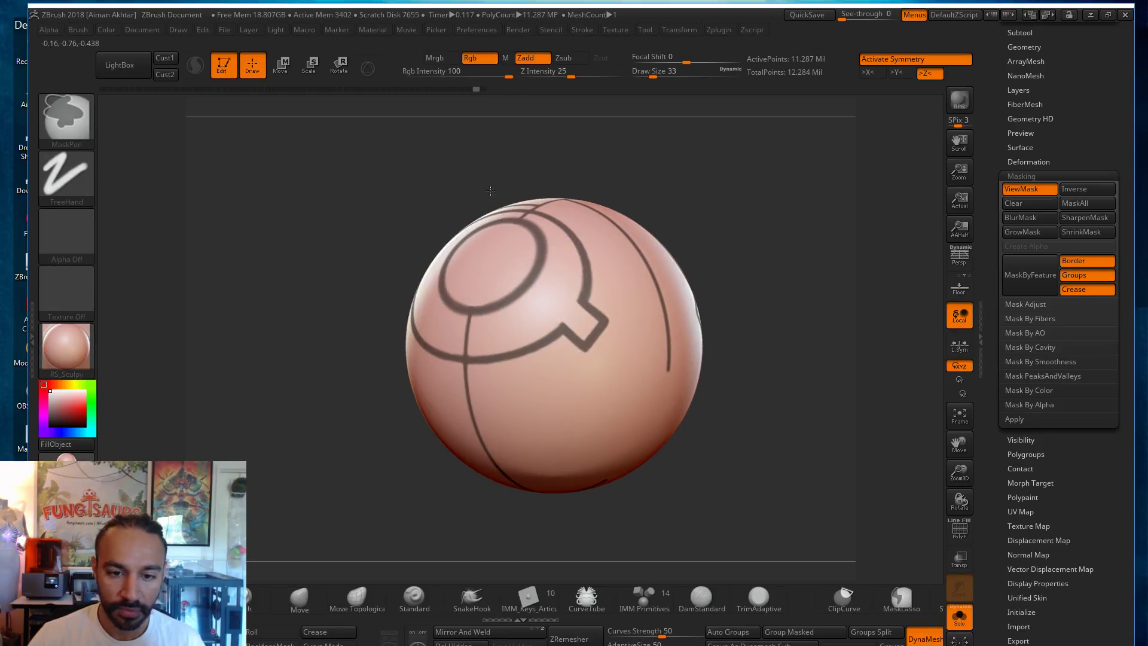
Step: Blur the sphere's panel-line mask and sharpen it for cleaner line edges
drag(685, 185, 741, 222)
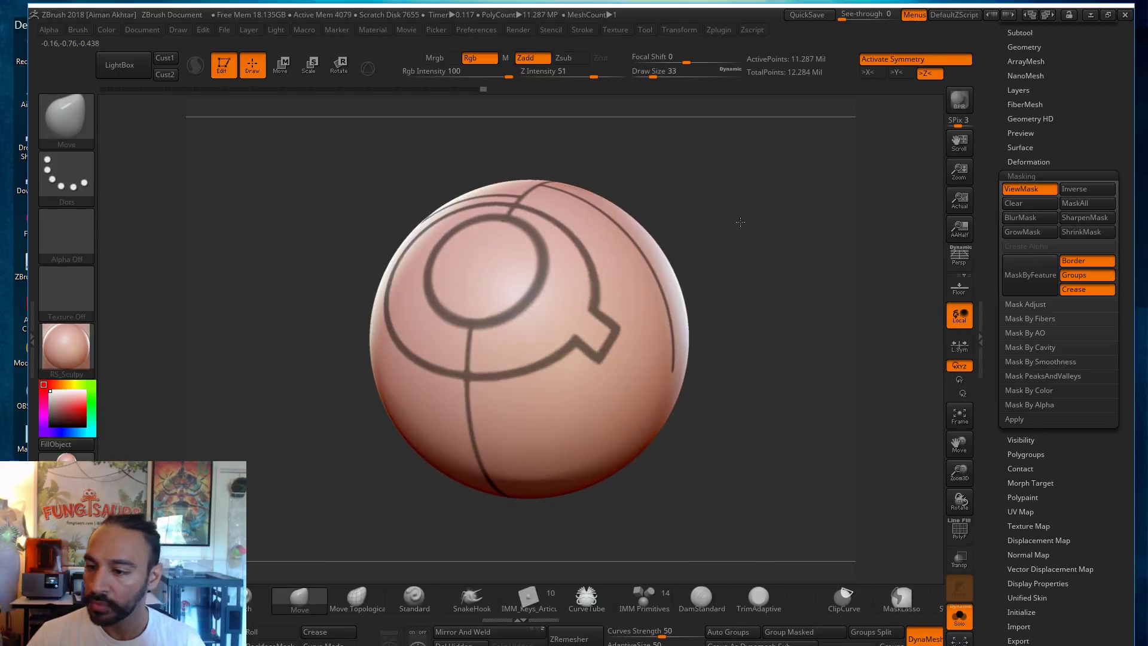
click(1039, 218)
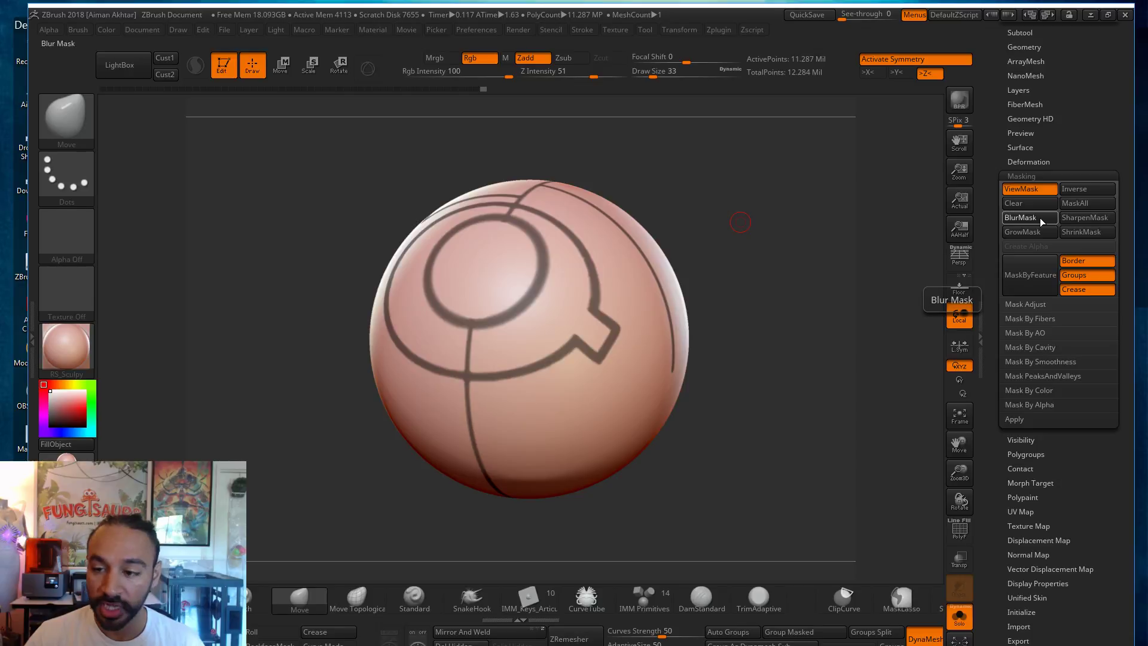
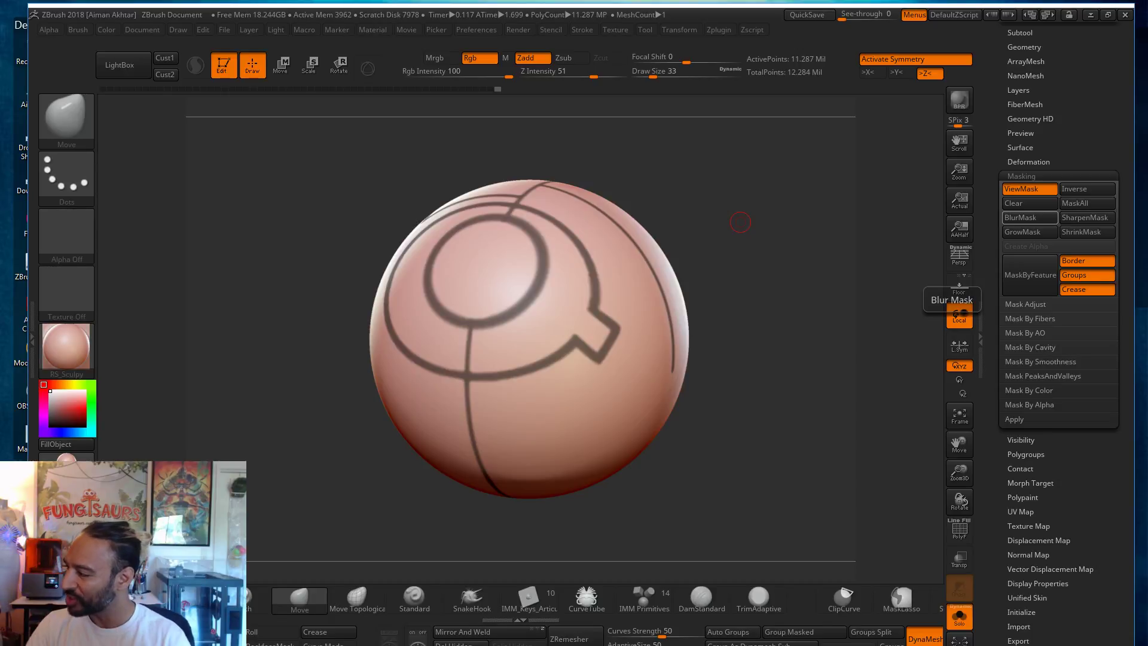
ctrl+click(741, 222)
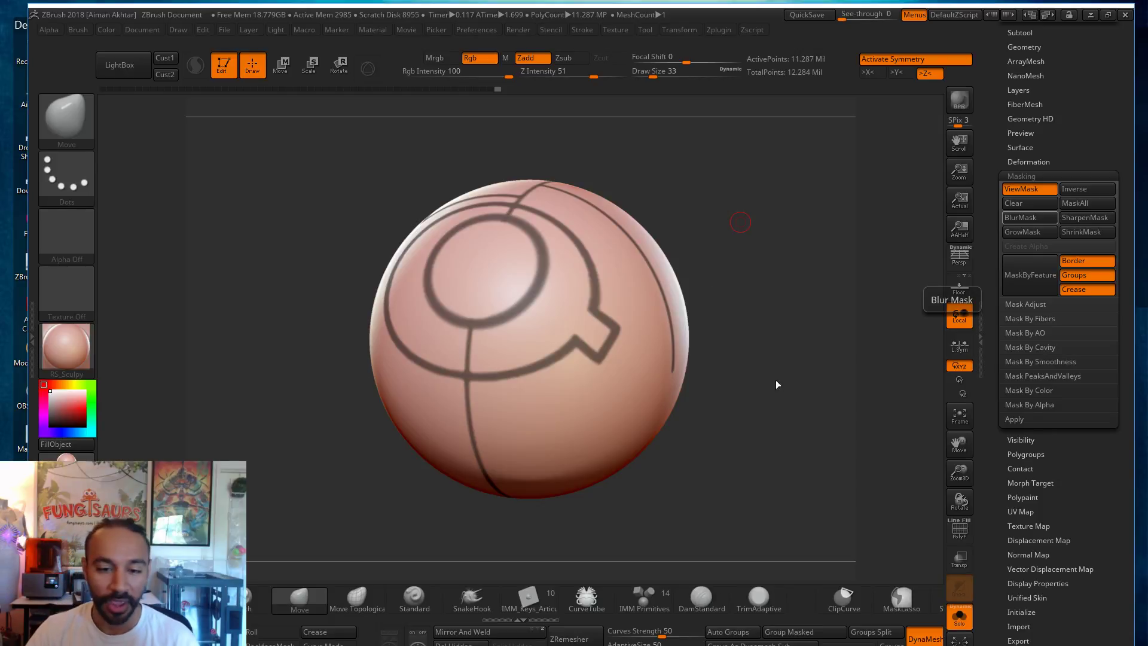
drag(769, 397, 923, 426)
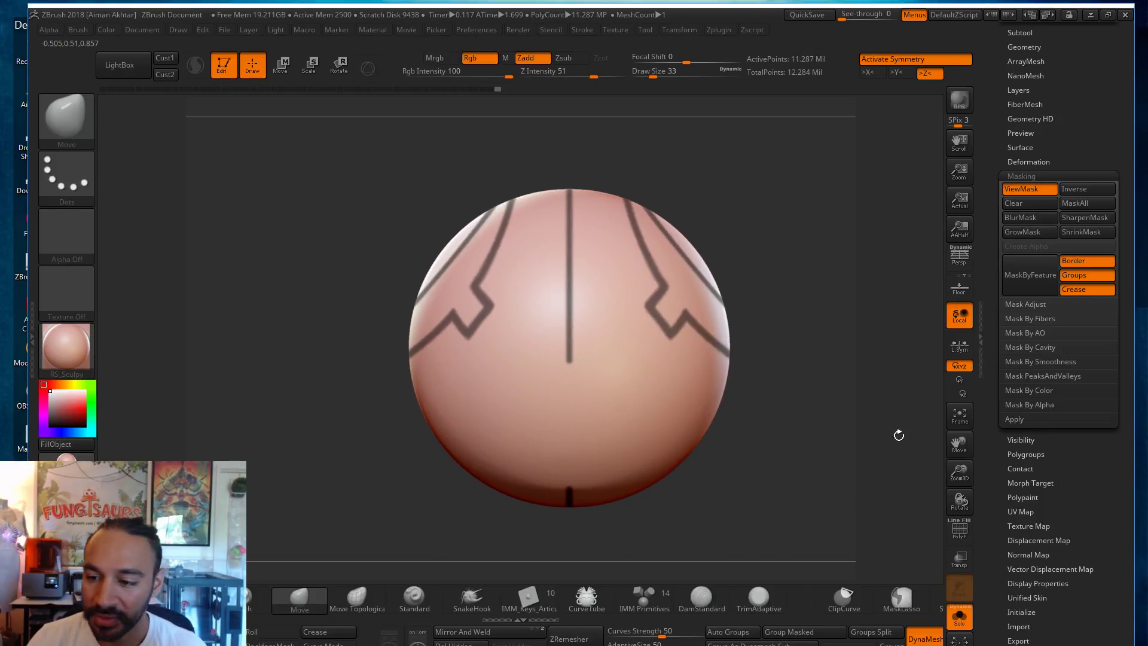
click(1085, 218)
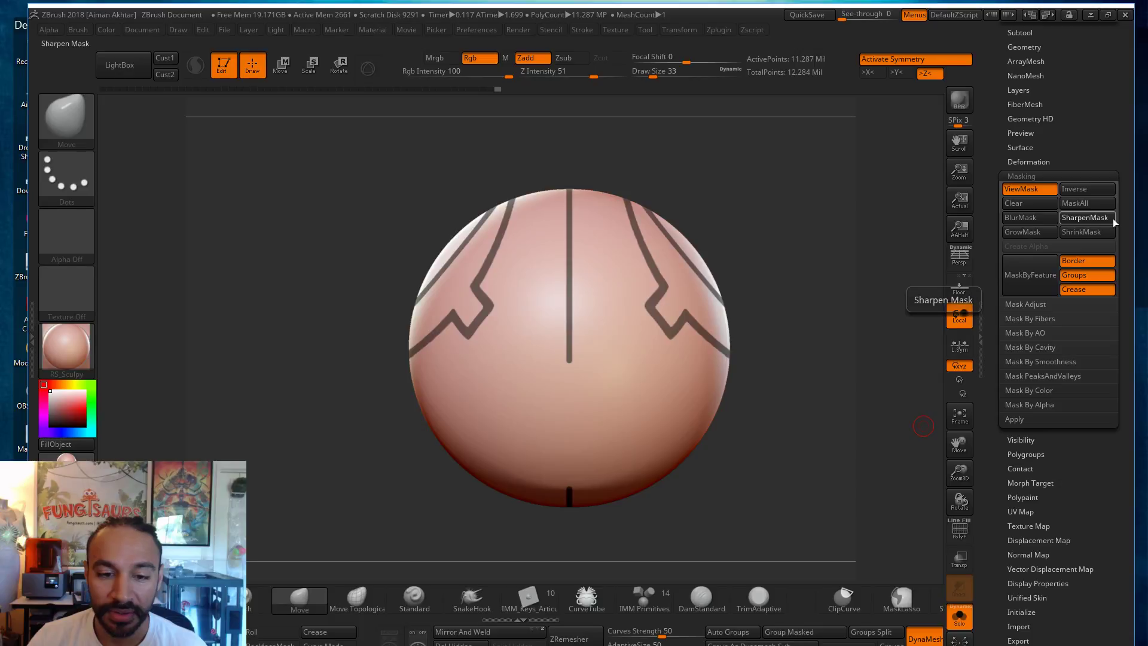
Step: Switch the MaskPen stroke to Rect and mask thin straight strips over the vertical seam below the small ring and between the two rings
mouse_move(676, 205)
mouse_down()
mouse_move(776, 187)
mouse_move(796, 224)
mouse_move(766, 259)
mouse_move(778, 311)
mouse_move(841, 341)
mouse_move(812, 390)
mouse_move(807, 274)
mouse_move(795, 371)
mouse_move(815, 173)
mouse_move(814, 227)
mouse_move(835, 246)
mouse_move(752, 257)
mouse_move(726, 284)
mouse_move(769, 274)
mouse_move(800, 294)
mouse_move(666, 300)
mouse_move(737, 290)
mouse_up()
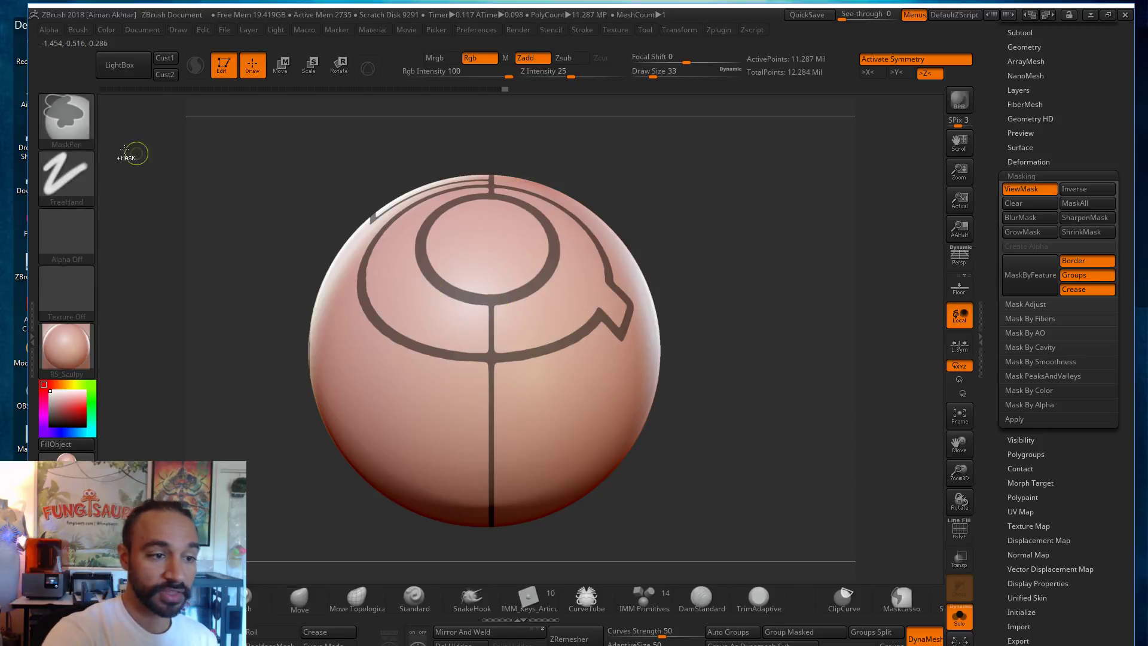
ctrl+click(73, 172)
ctrl+click(76, 170)
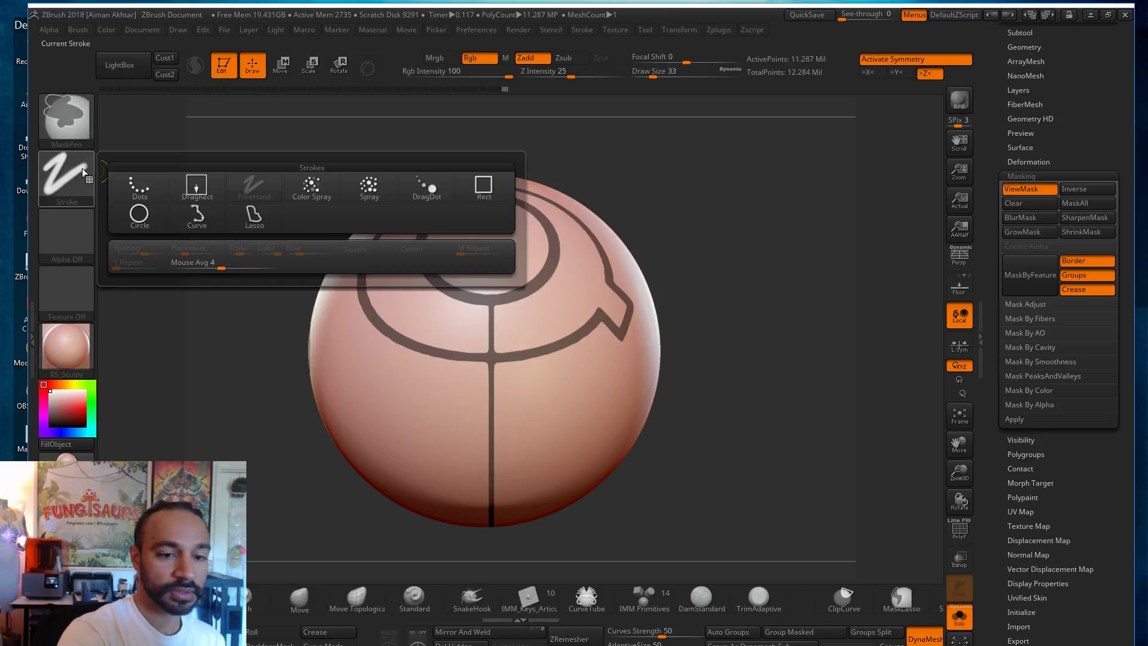
ctrl+click(488, 190)
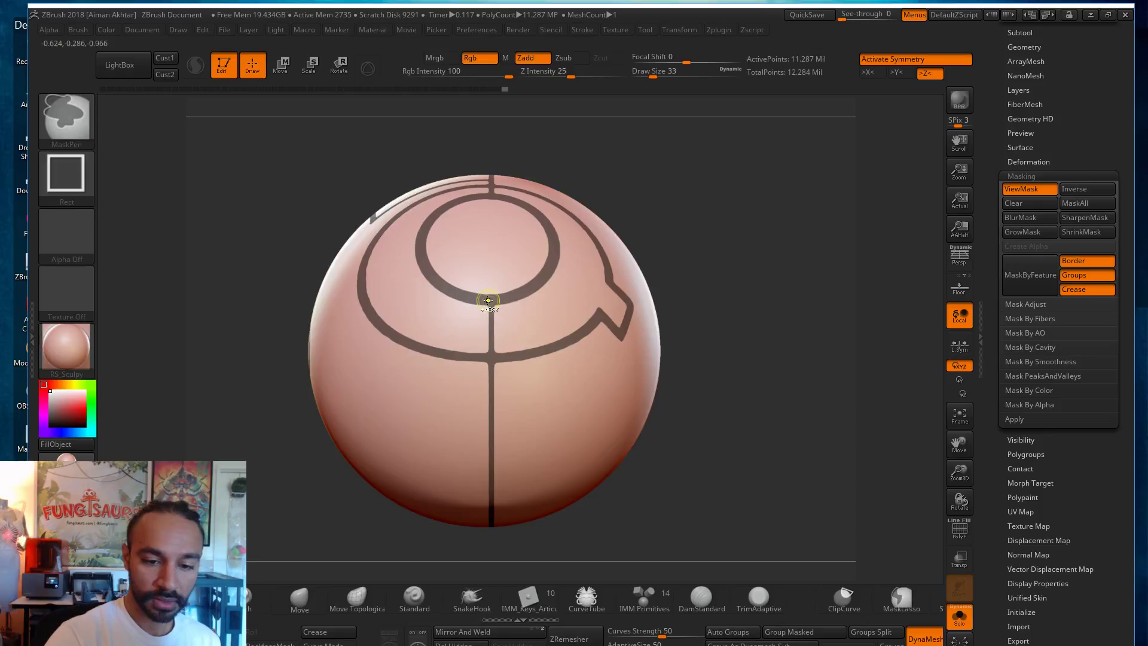
ctrl+drag(488, 300, 495, 539)
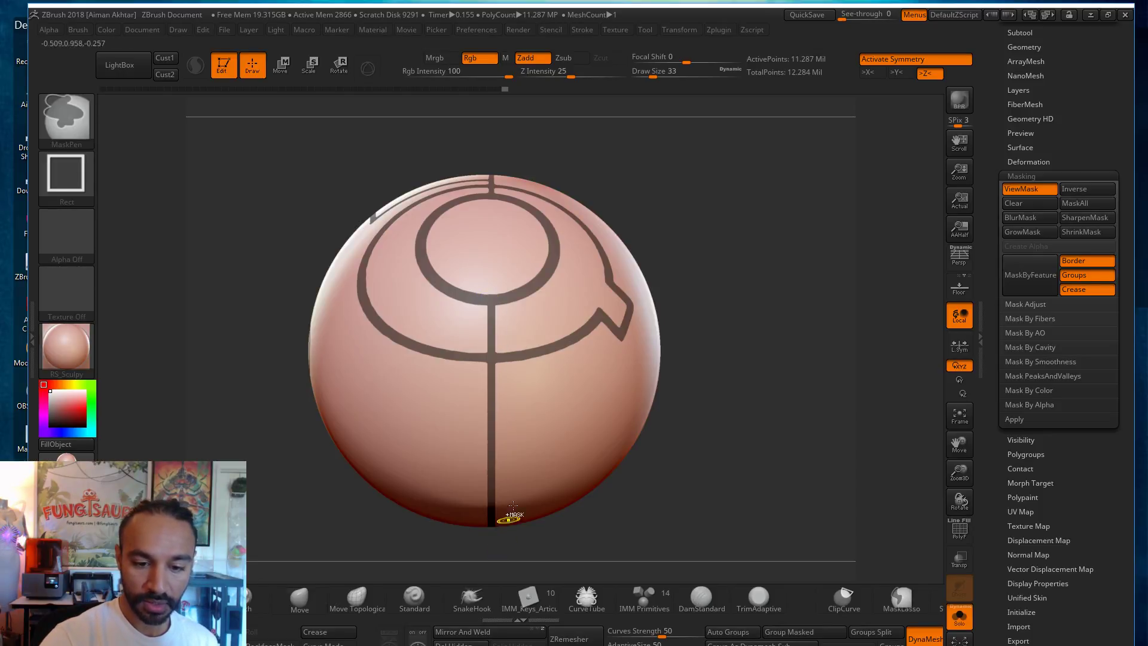
alt+drag(625, 156, 623, 217)
ctrl+drag(489, 219, 493, 257)
Step: Examine the masked sphere from several sides and compare its panel lines with the Logan Statue.jpg reference in Photos
mouse_move(549, 186)
mouse_down()
mouse_move(565, 222)
mouse_move(717, 299)
mouse_move(734, 420)
mouse_up()
drag(772, 330, 751, 354)
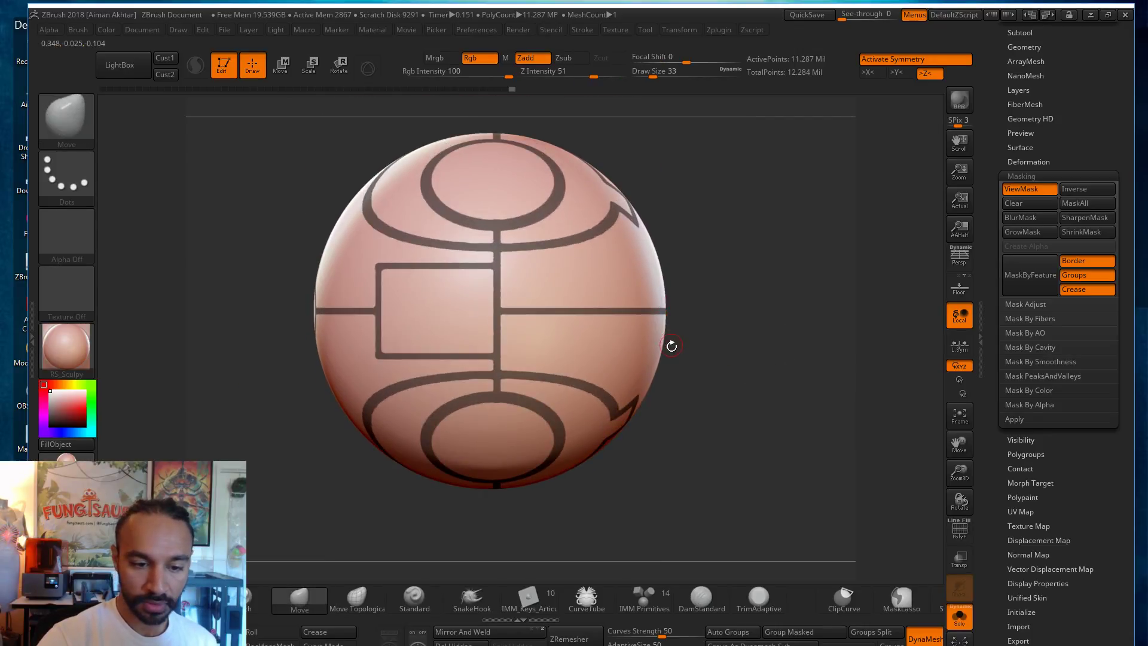
mouse_move(661, 353)
mouse_down()
mouse_move(787, 360)
mouse_move(723, 405)
mouse_move(704, 201)
mouse_move(699, 318)
mouse_move(769, 392)
mouse_move(734, 402)
mouse_up()
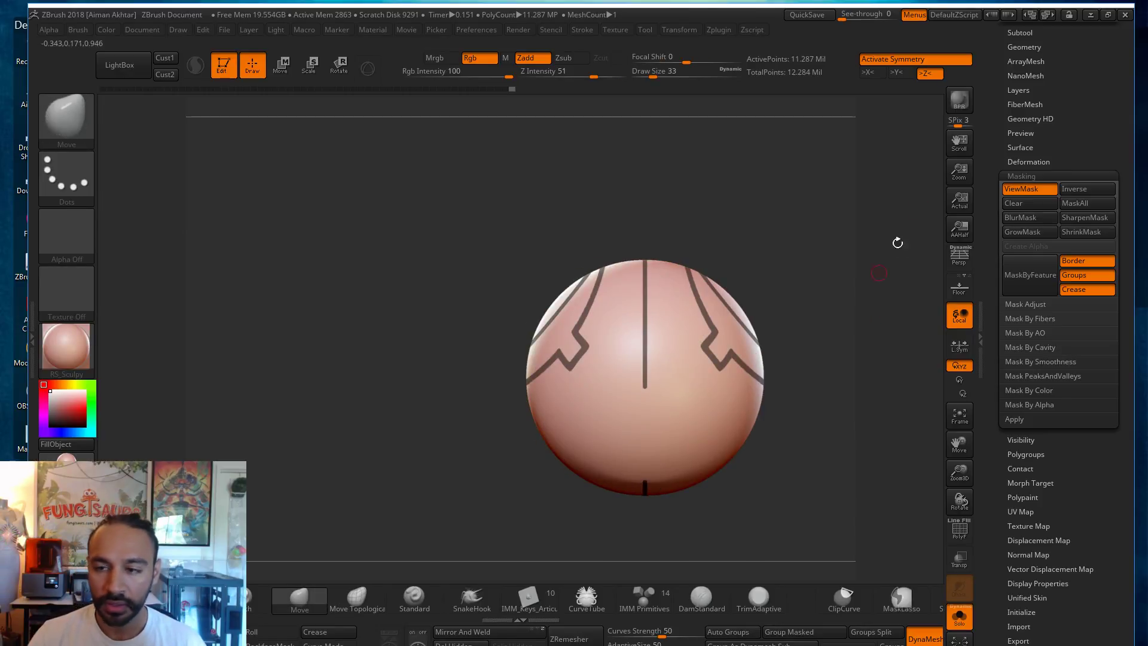
click(1086, 15)
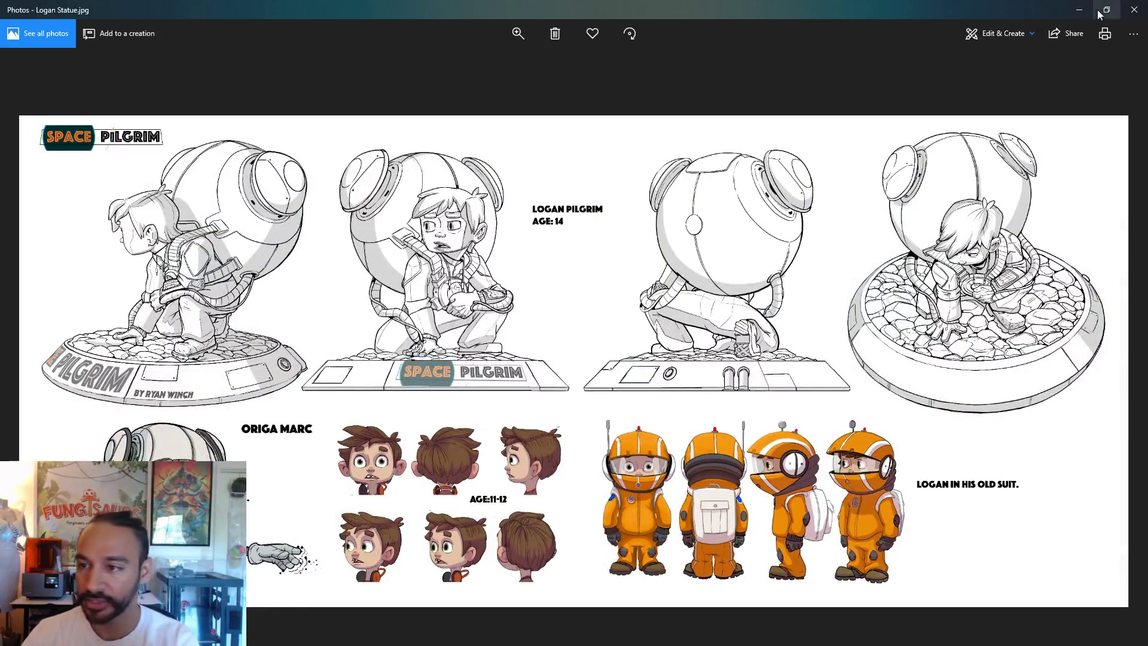
click(1077, 11)
key(alt+Tab)
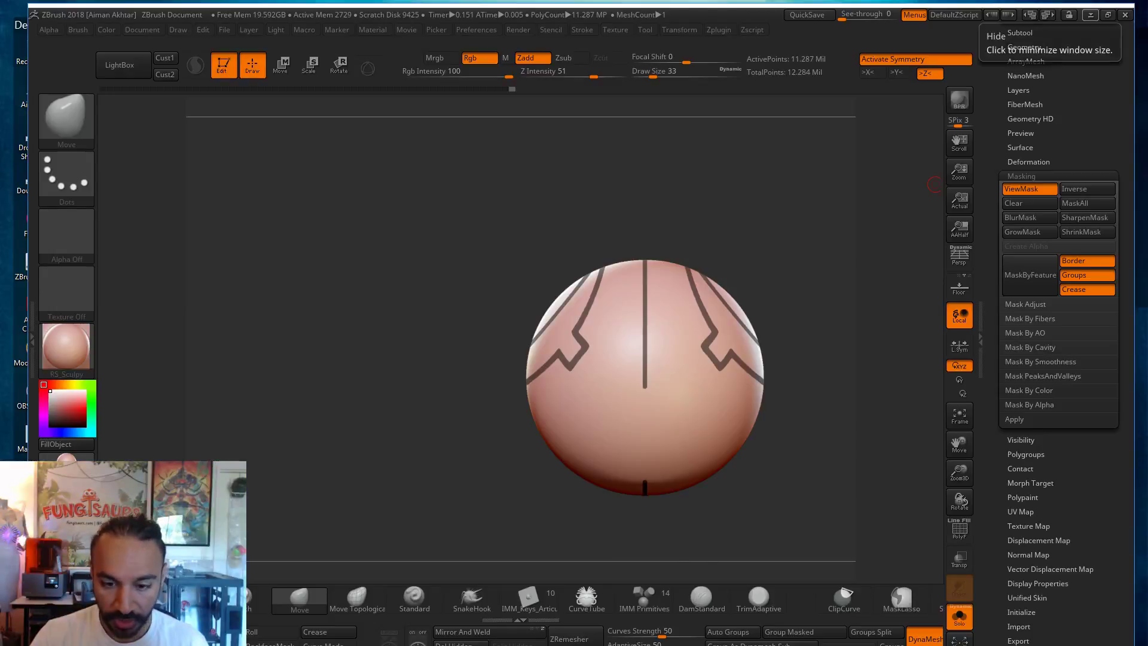
Step: Duplicate the masked sphere subtool
drag(824, 475, 891, 475)
drag(1096, 113, 1095, 326)
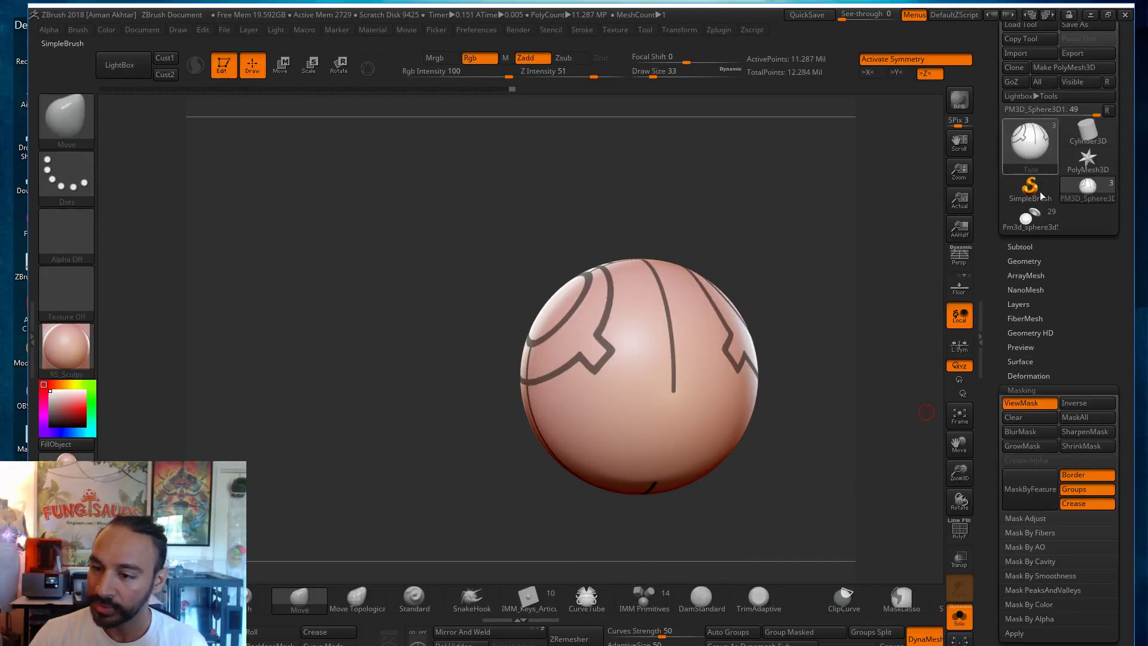
click(1026, 247)
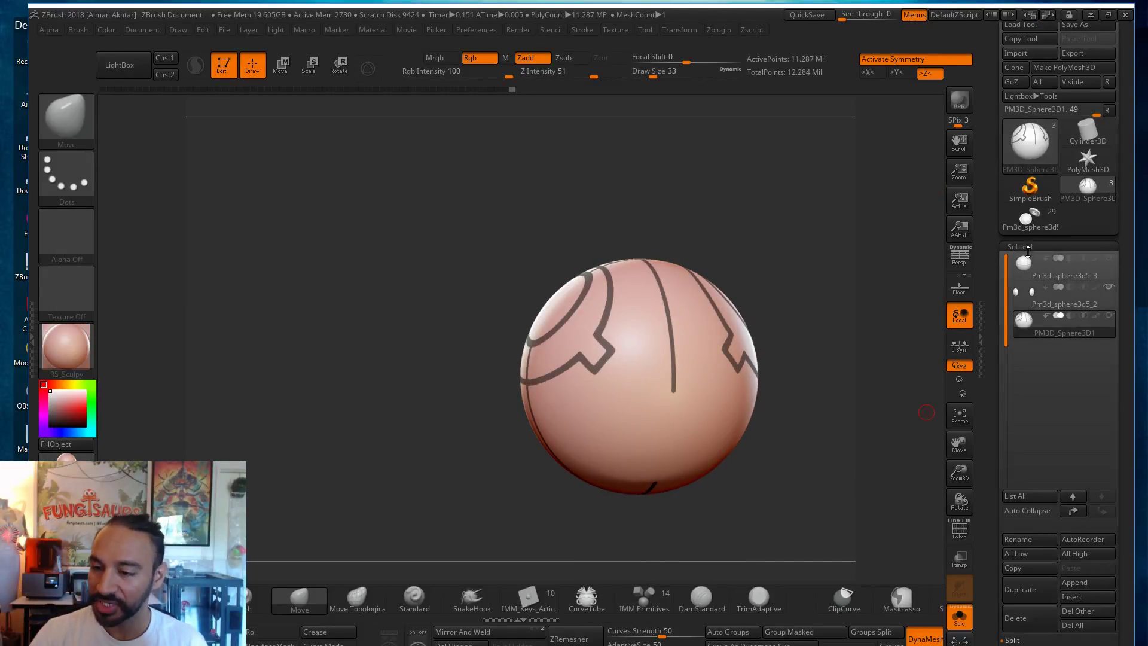
click(1028, 589)
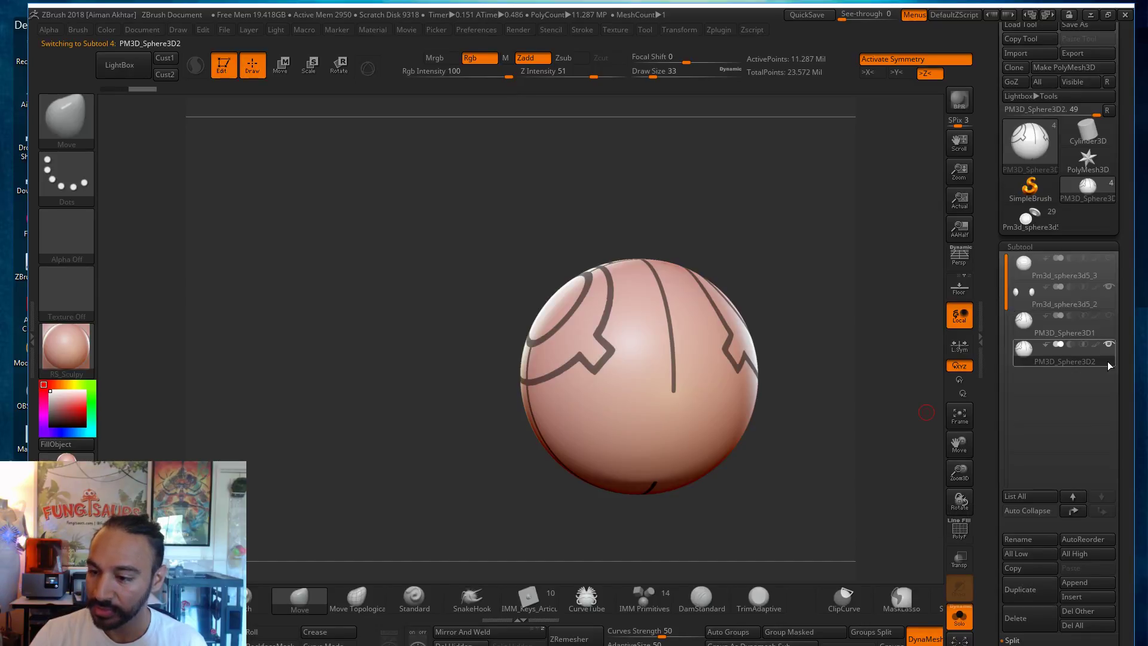
alt+drag(808, 356, 712, 332)
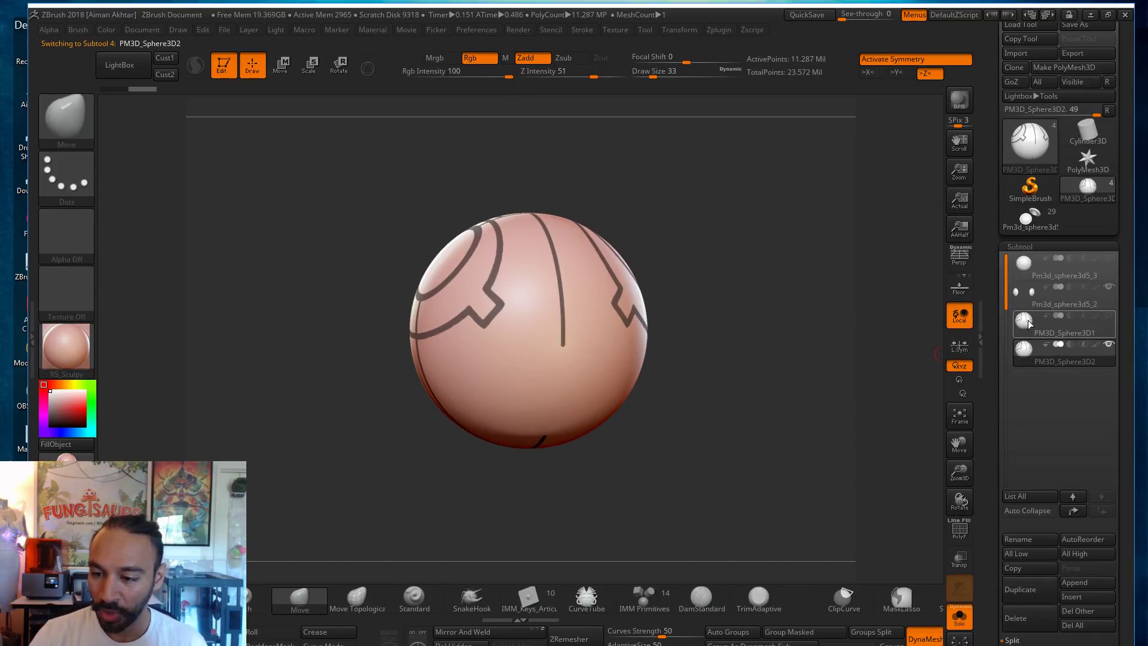
mouse_move(1029, 321)
Step: Turn on Polyframe and assign the duplicate's masked panel lines to their own polygroup with Group Masked
drag(638, 436, 789, 459)
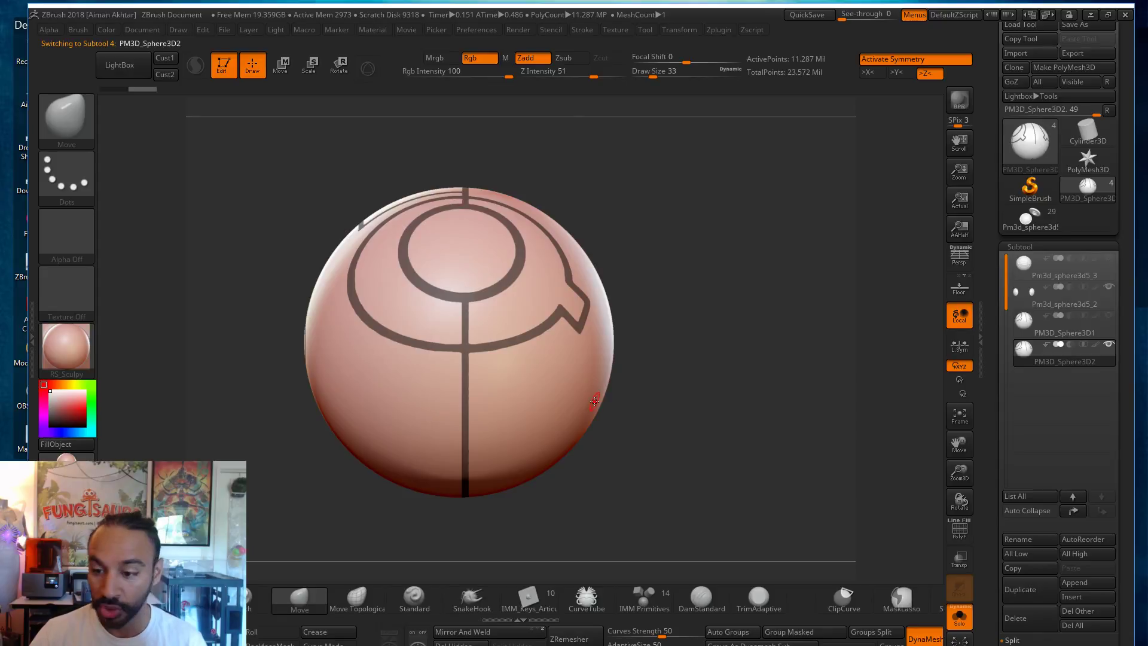
drag(726, 392, 764, 418)
scroll(1101, 539, down, 4)
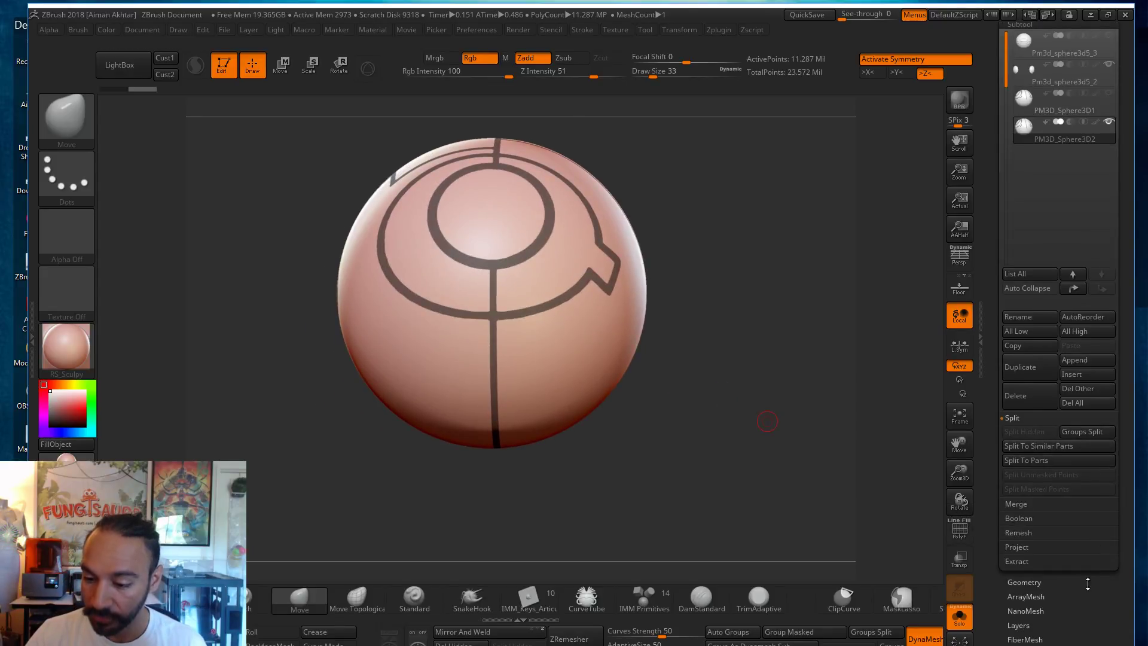
scroll(1090, 540, down, 4)
click(1032, 538)
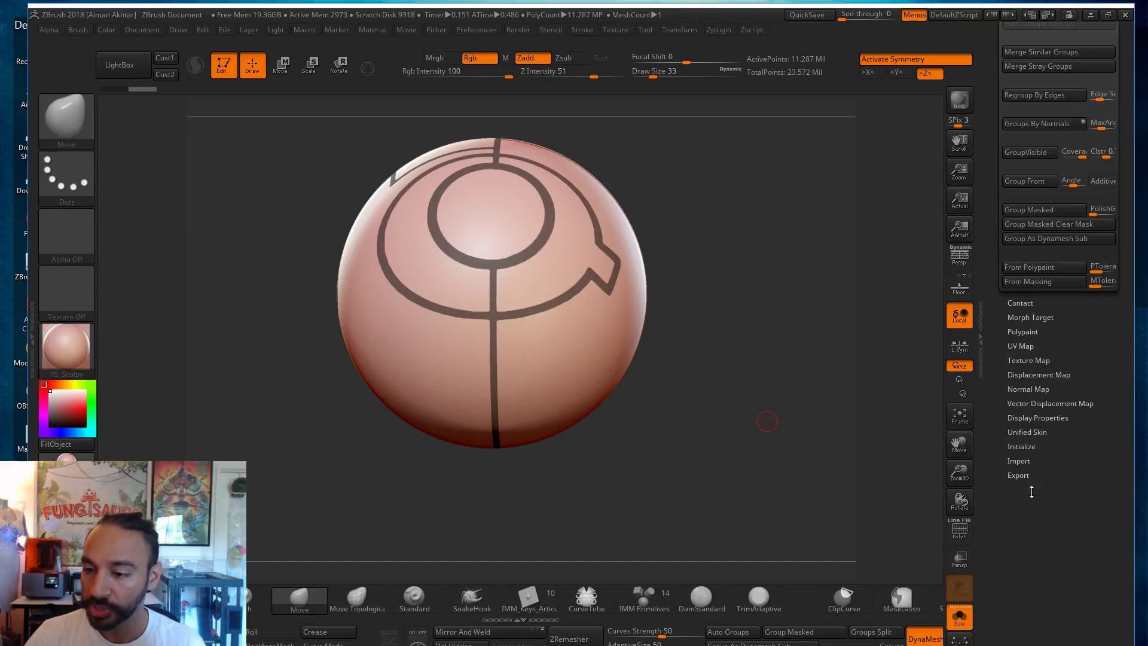
key(shift+f)
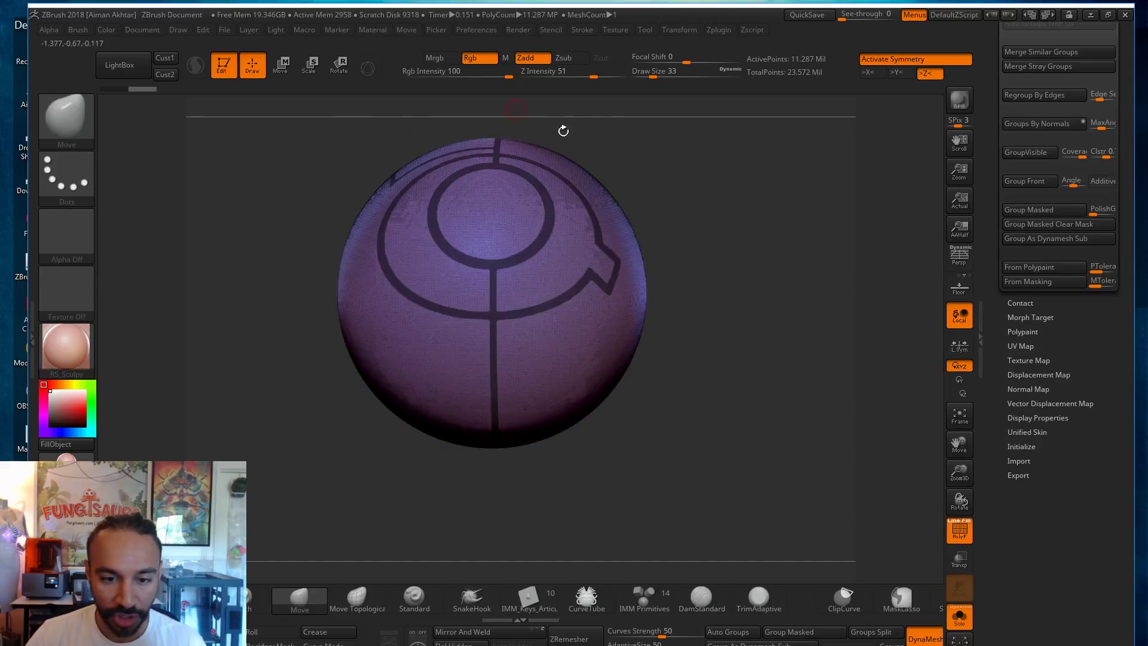
scroll(1029, 321, up, 3)
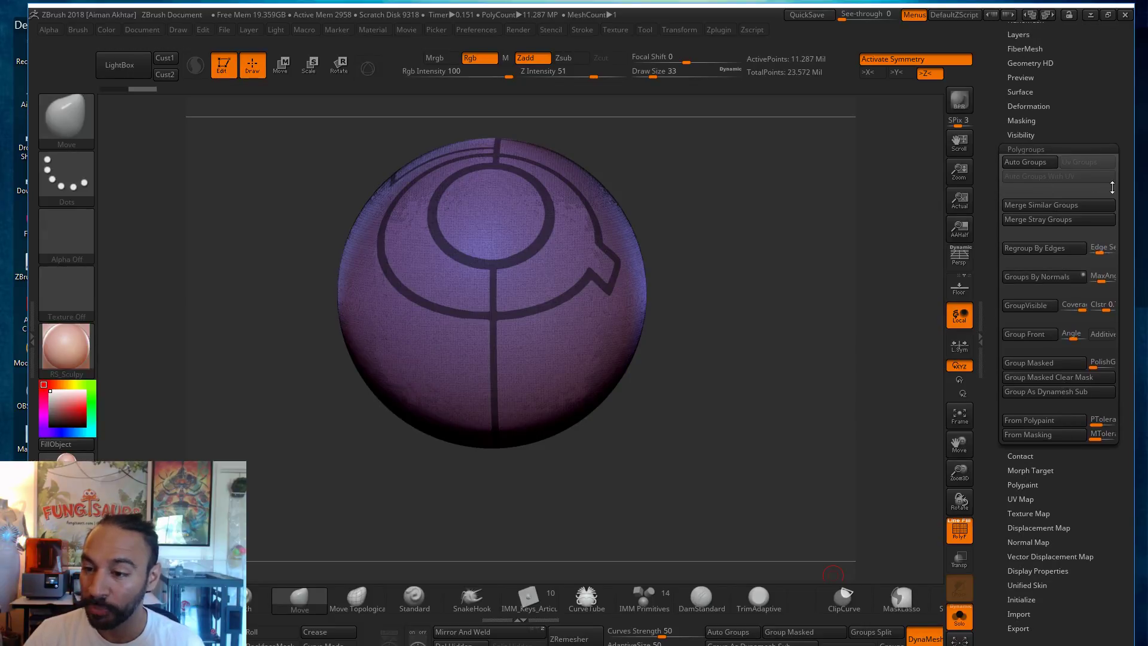
click(1027, 363)
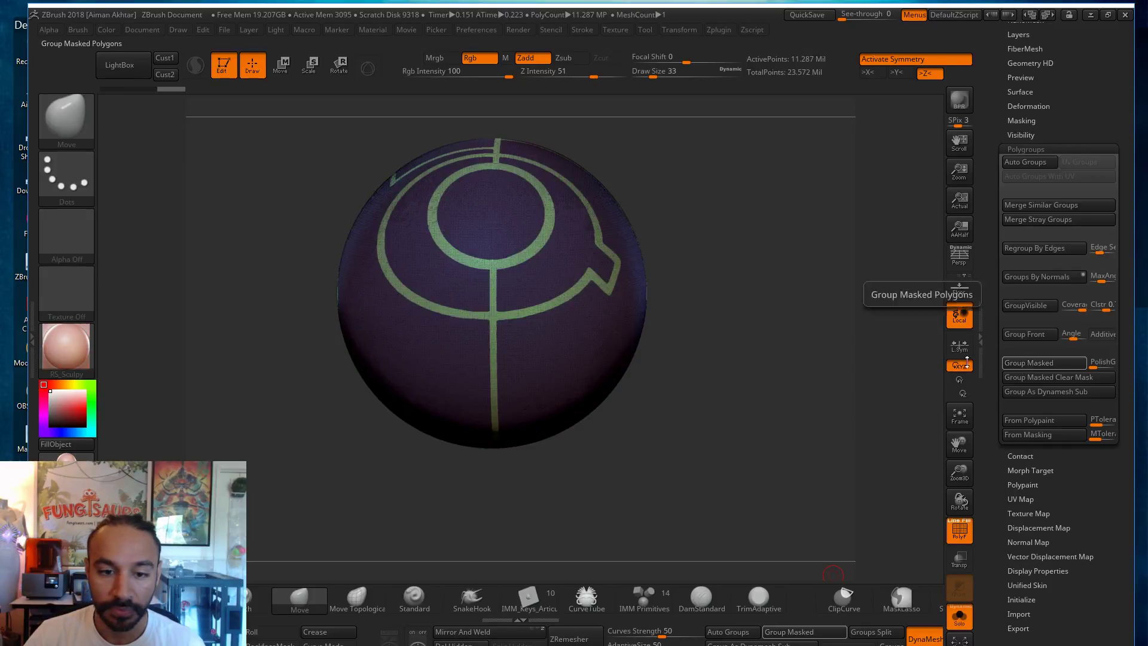
Step: Clear the mask from the duplicated sphere and display its polygroups with Polyframe
key(shift+f)
drag(756, 410, 819, 516)
ctrl+click(780, 442)
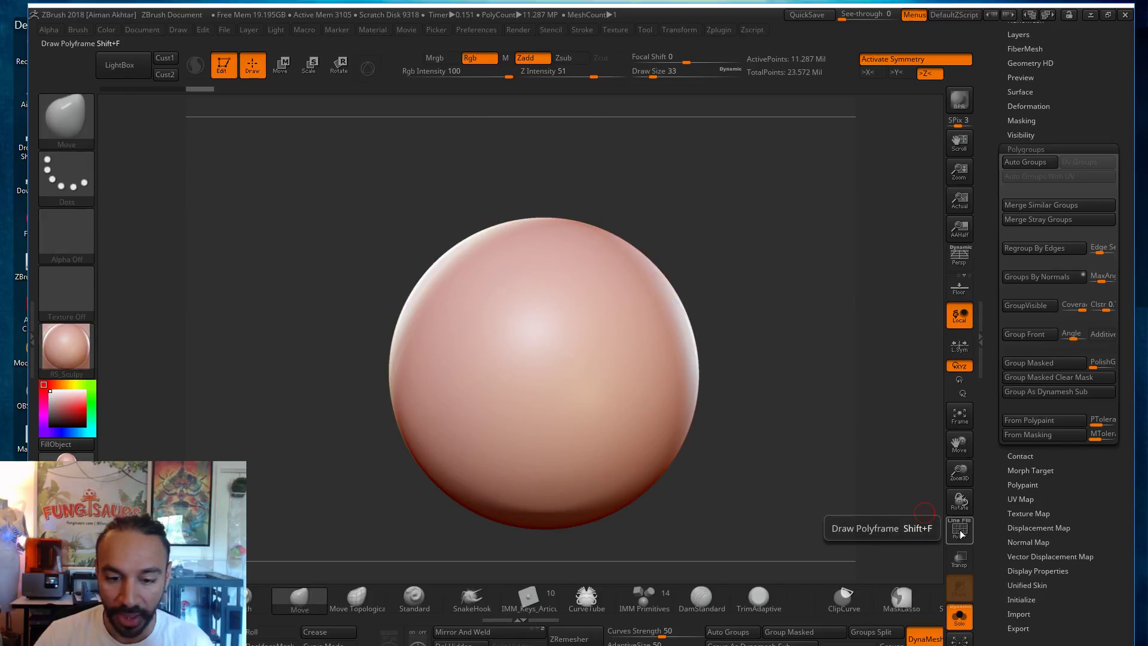
click(960, 533)
shift+drag(788, 481, 800, 482)
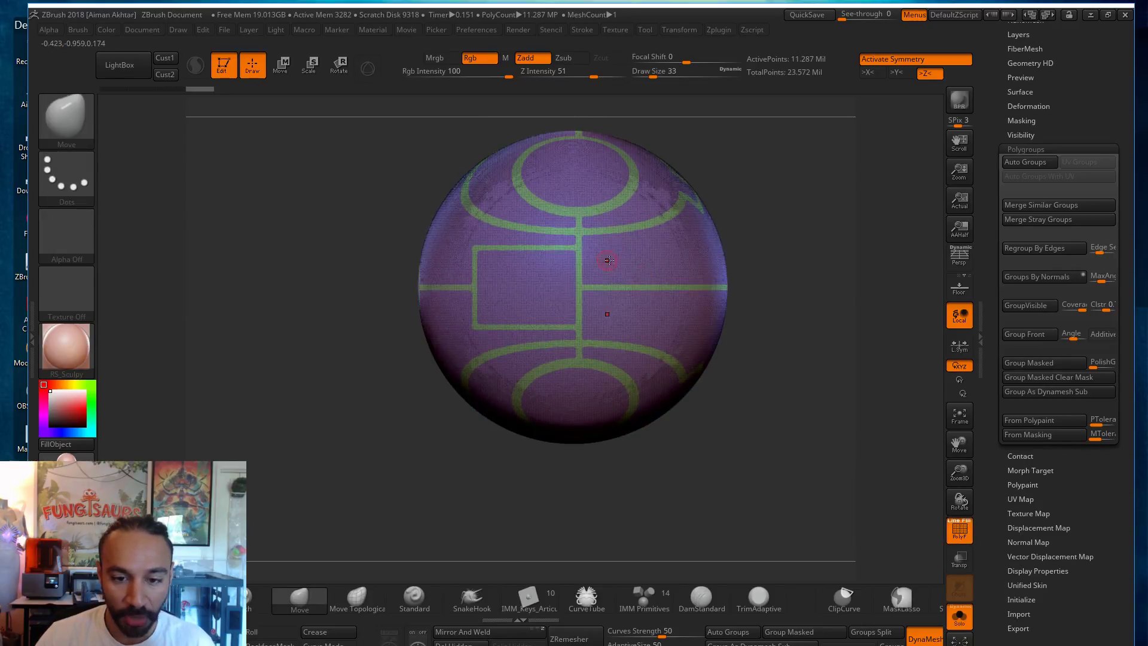
Step: Isolate the panel-line polygroup on the duplicated sphere, hiding the rest of its surface
drag(771, 389, 747, 269)
drag(810, 424, 875, 425)
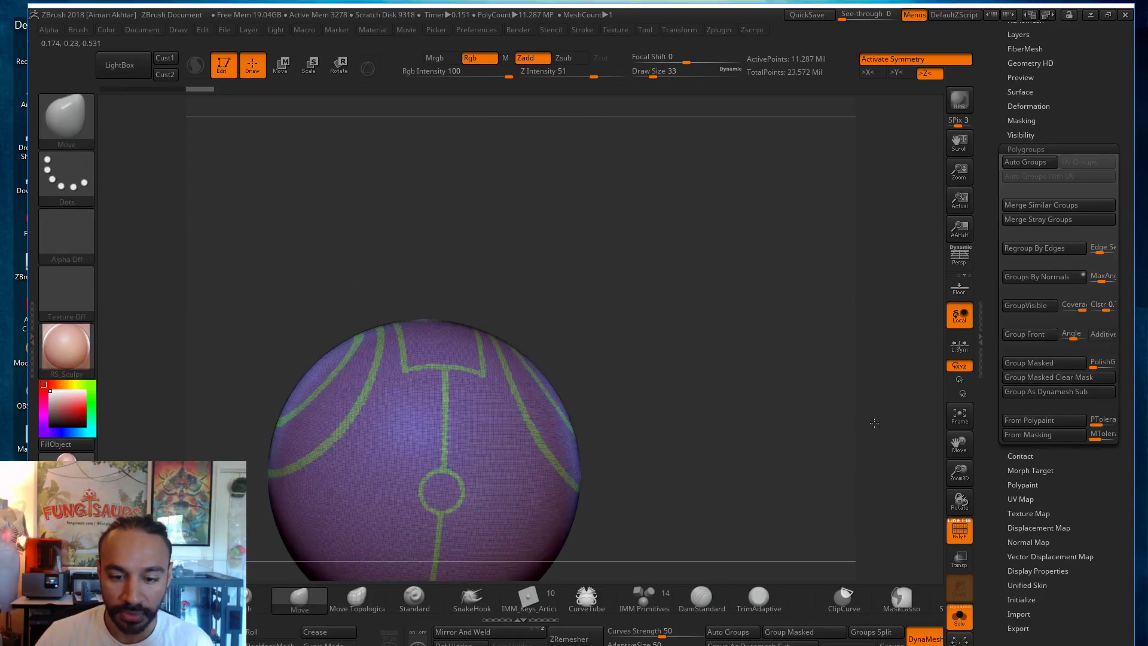
alt+drag(754, 456, 801, 379)
alt+drag(703, 452, 737, 503)
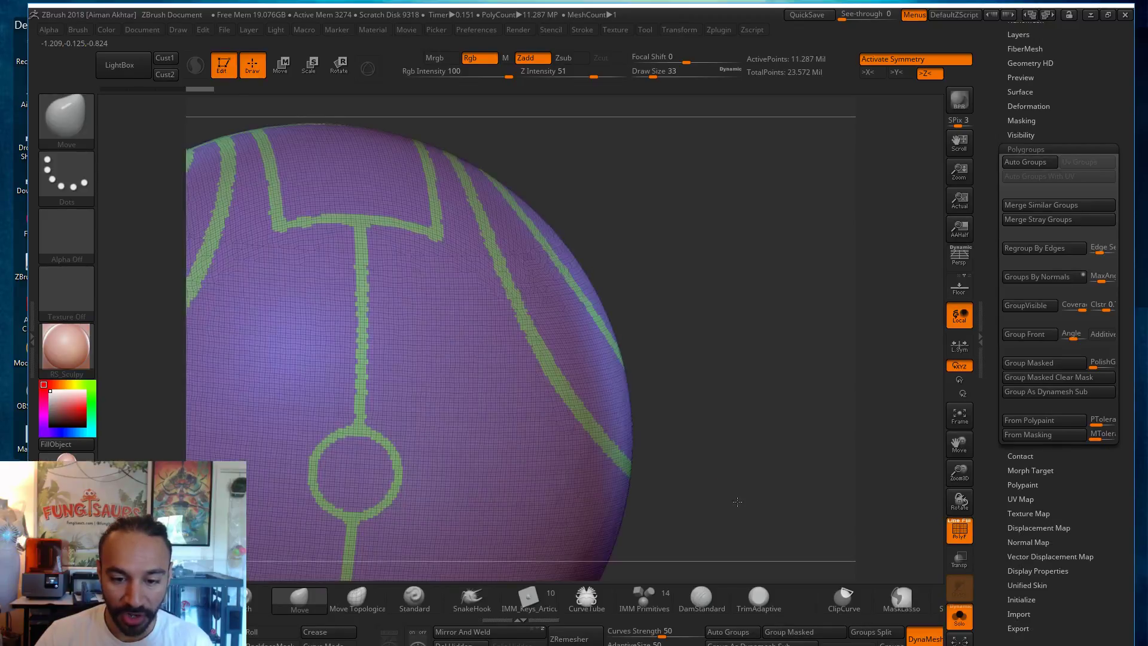
alt+drag(843, 413, 864, 413)
drag(1111, 98, 1093, 280)
click(1047, 161)
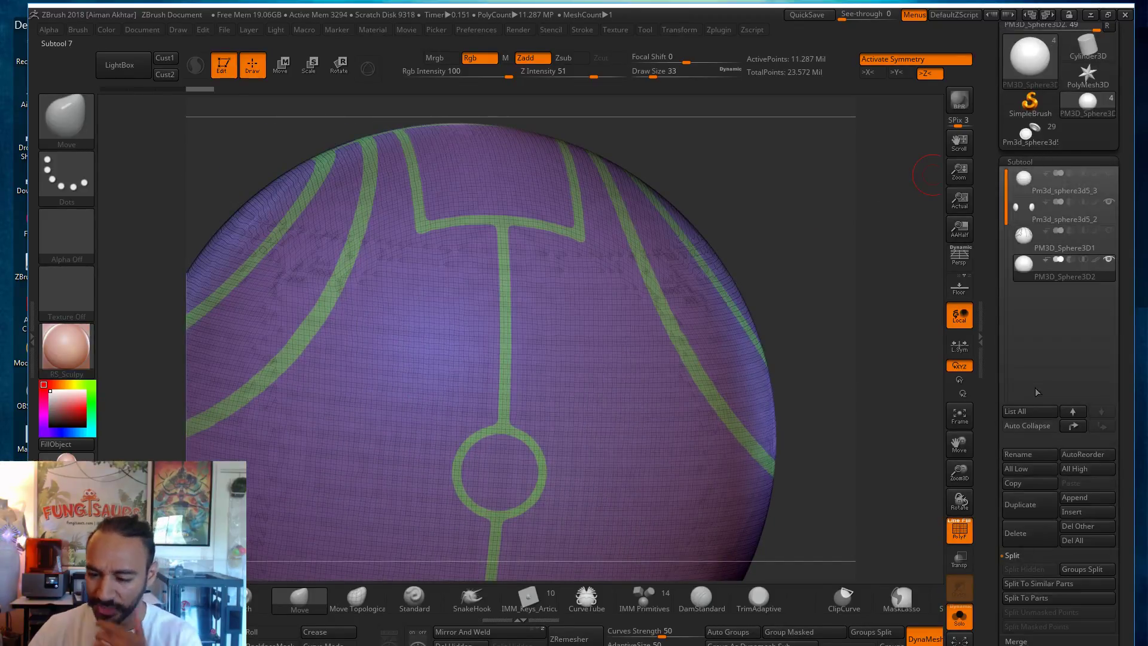
drag(1129, 512, 1116, 397)
key(ctrl+shift)
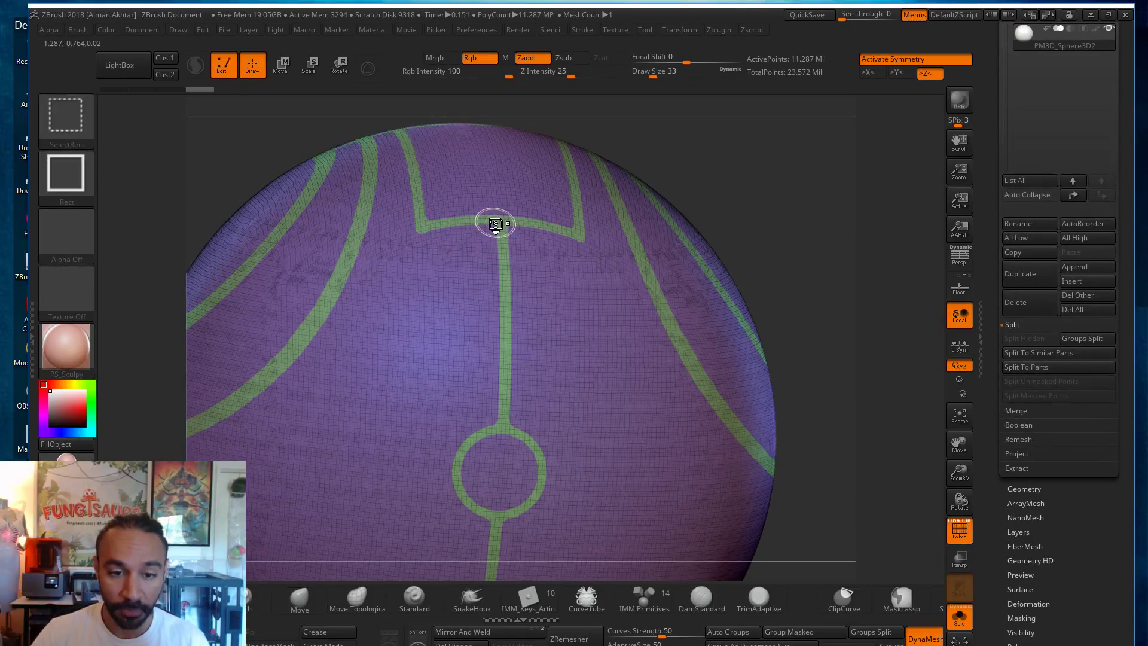
ctrl+shift+click(495, 223)
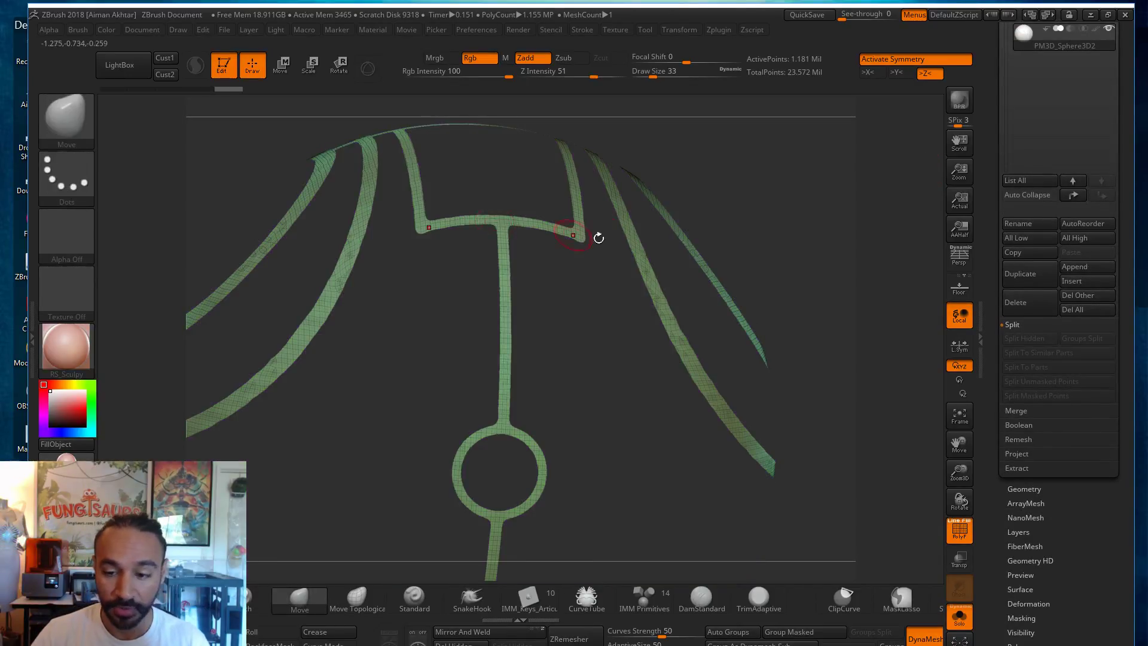
Step: Turn off Polyframe and examine the edge smoothness of the isolated panel lines around the small circle
shift+drag(761, 177, 768, 167)
mouse_move(604, 468)
alt+mouse_down()
mouse_move(664, 385)
mouse_move(684, 423)
alt+mouse_up()
alt+drag(795, 539, 797, 385)
click(962, 534)
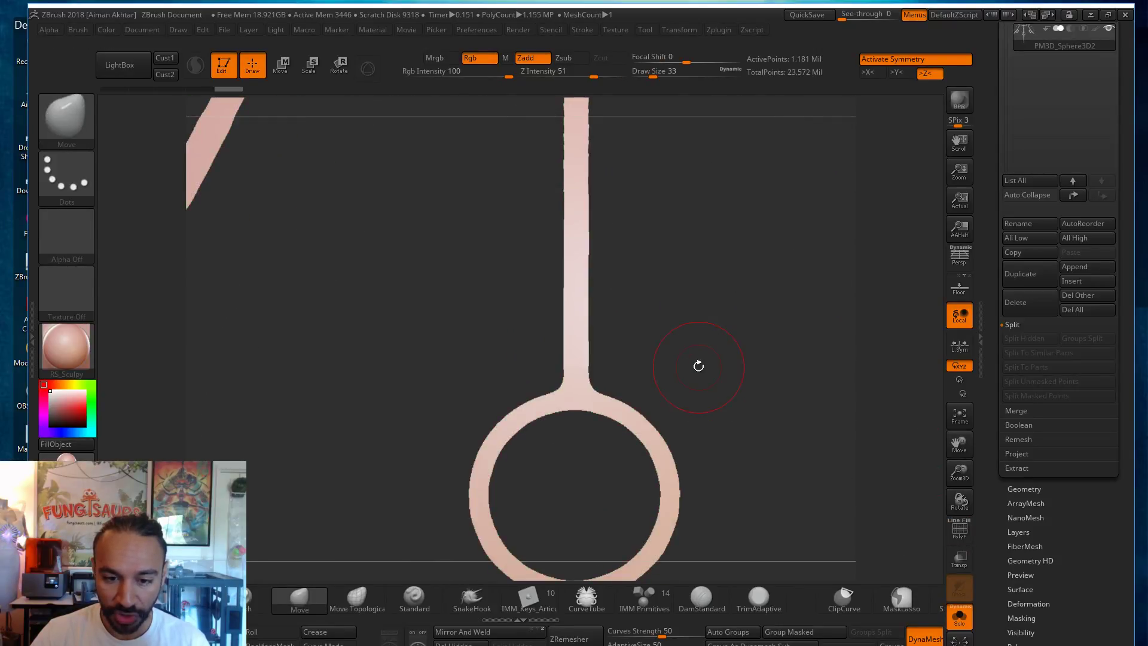
alt+drag(700, 369, 737, 404)
alt+drag(772, 485, 727, 173)
alt+drag(687, 423, 721, 198)
alt+drag(749, 351, 732, 158)
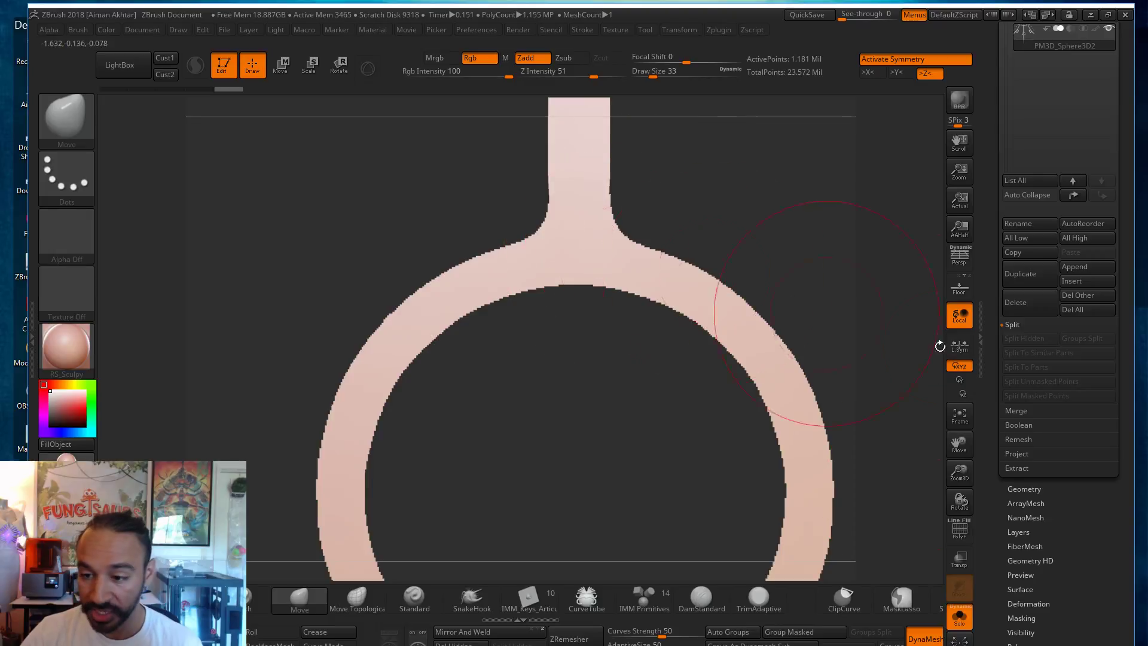
scroll(1106, 537, down, 1)
drag(1119, 518, 1100, 605)
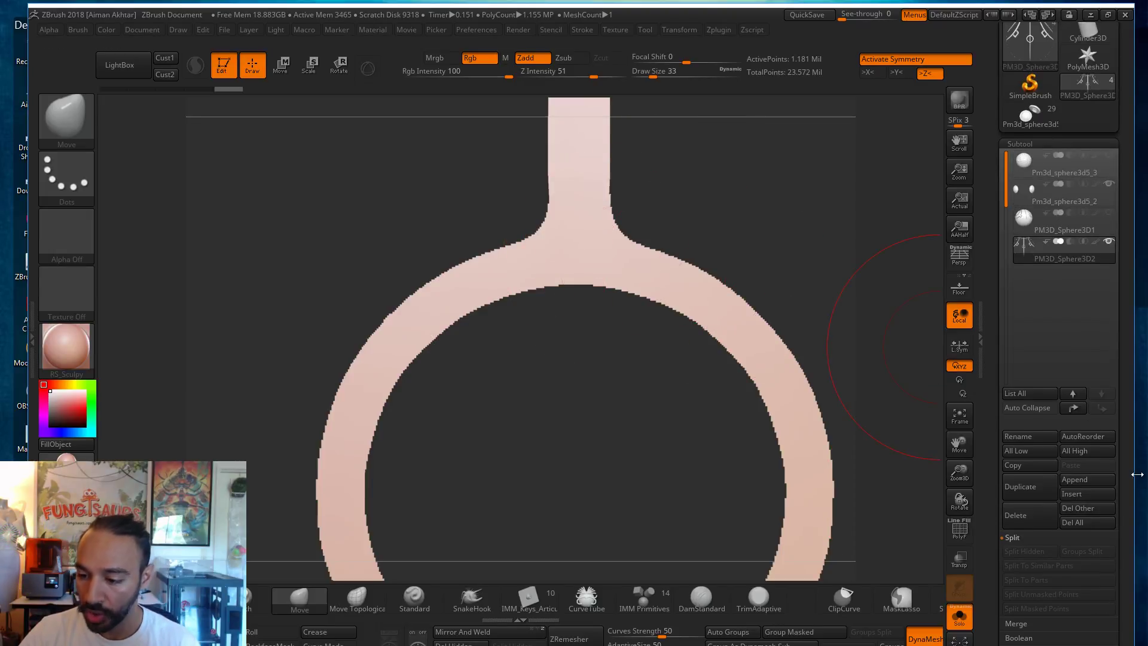
drag(1128, 470, 1113, 341)
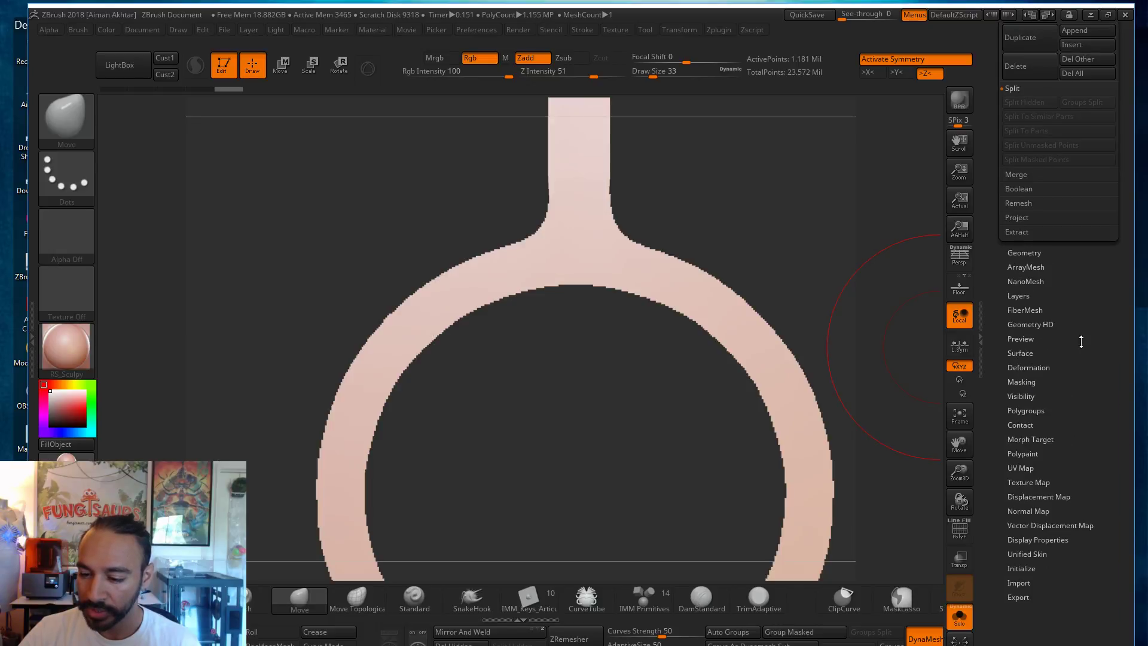
click(1024, 411)
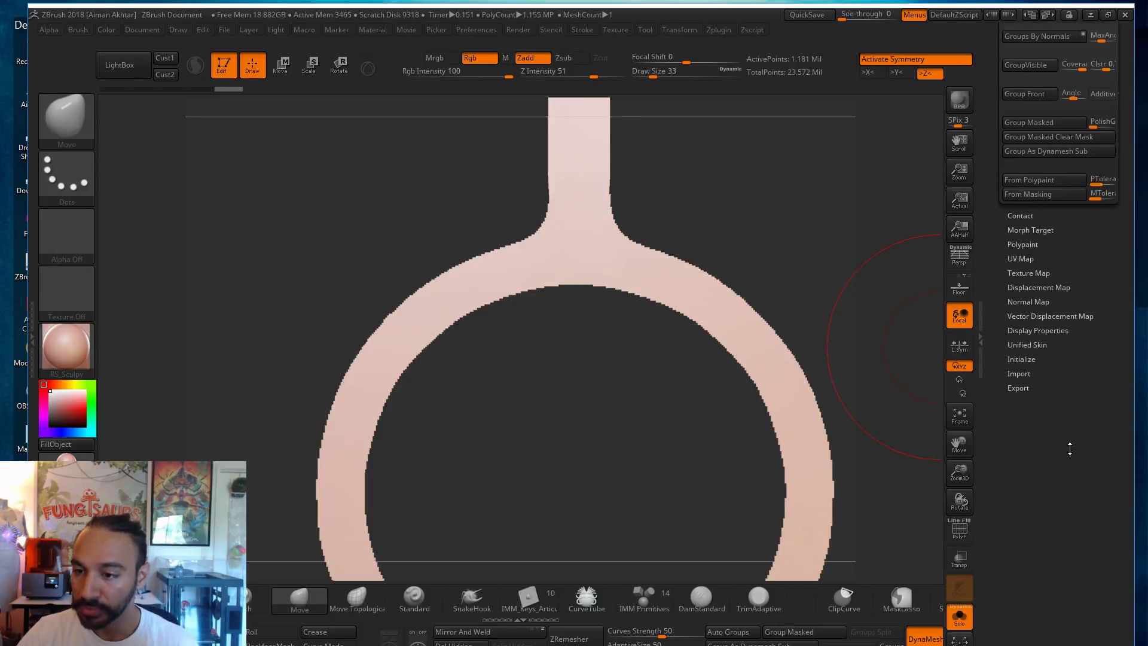
drag(1065, 507, 1099, 471)
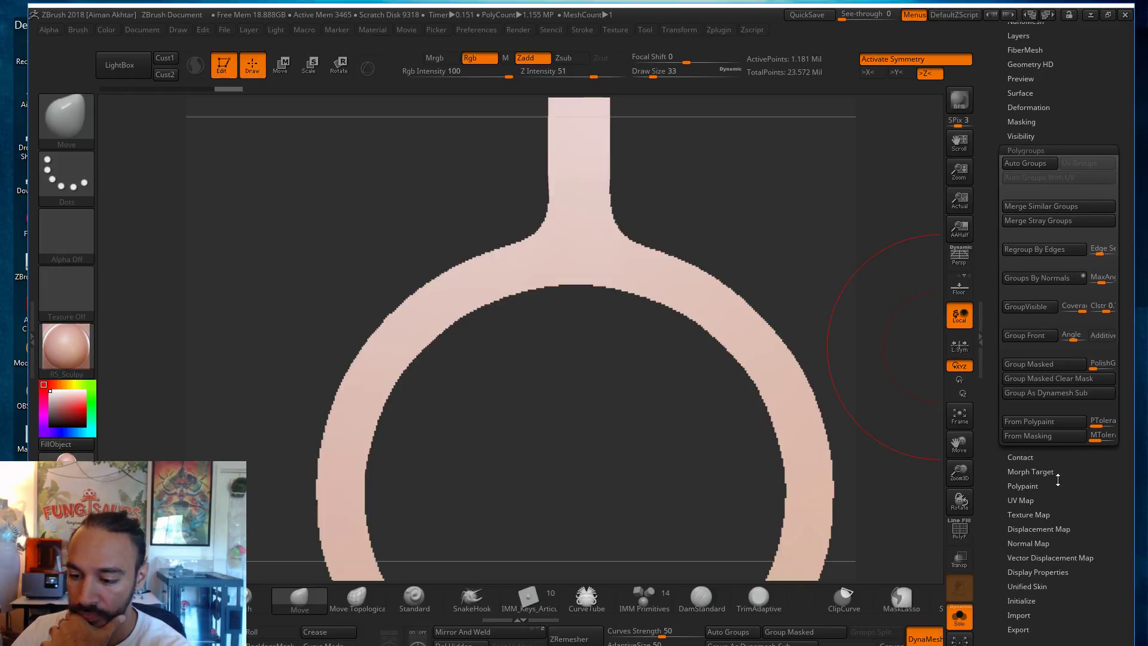
drag(1077, 514, 1068, 598)
click(1026, 249)
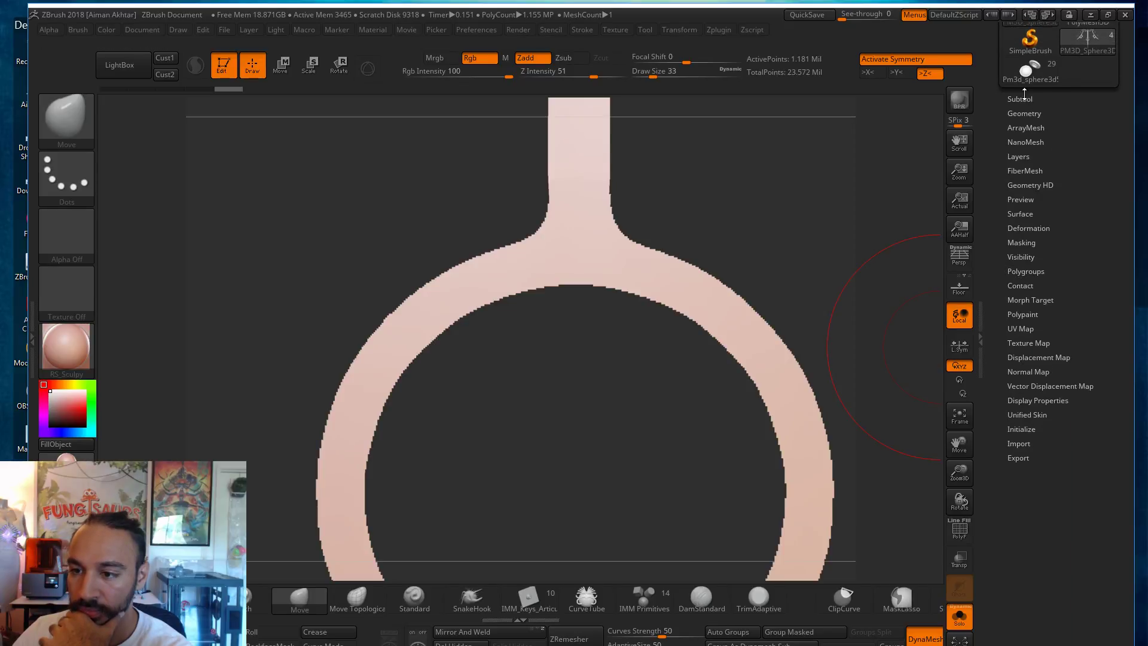
Step: Open the EdgeLoop options in the duplicated sphere's geometry settings
click(1024, 113)
drag(1093, 548, 1092, 539)
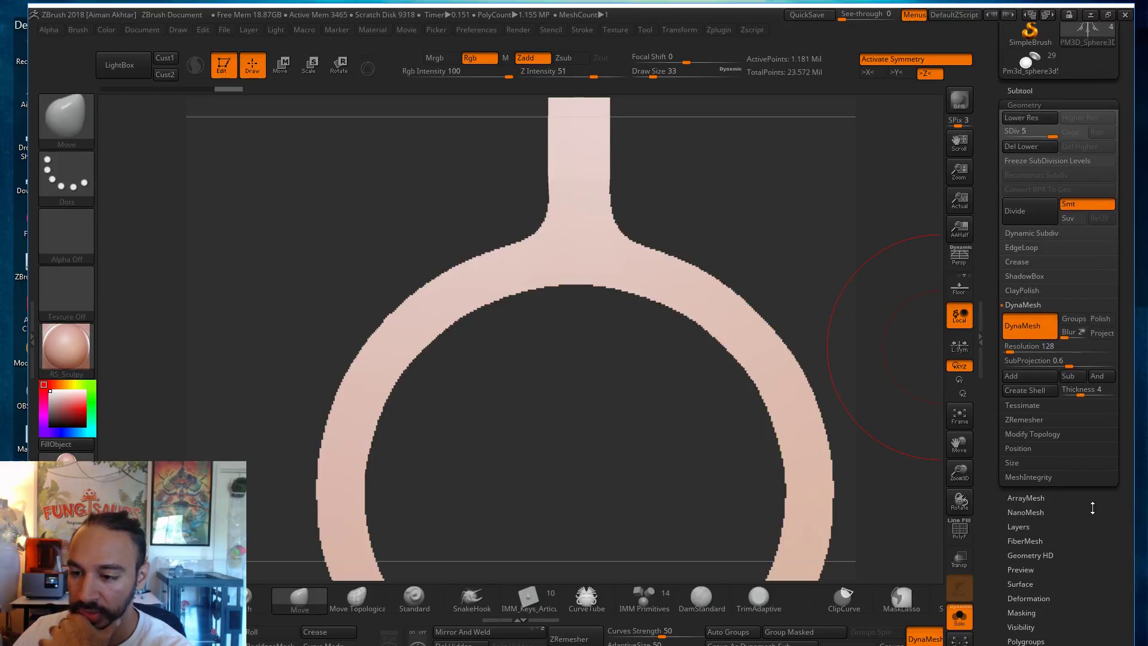
click(1018, 262)
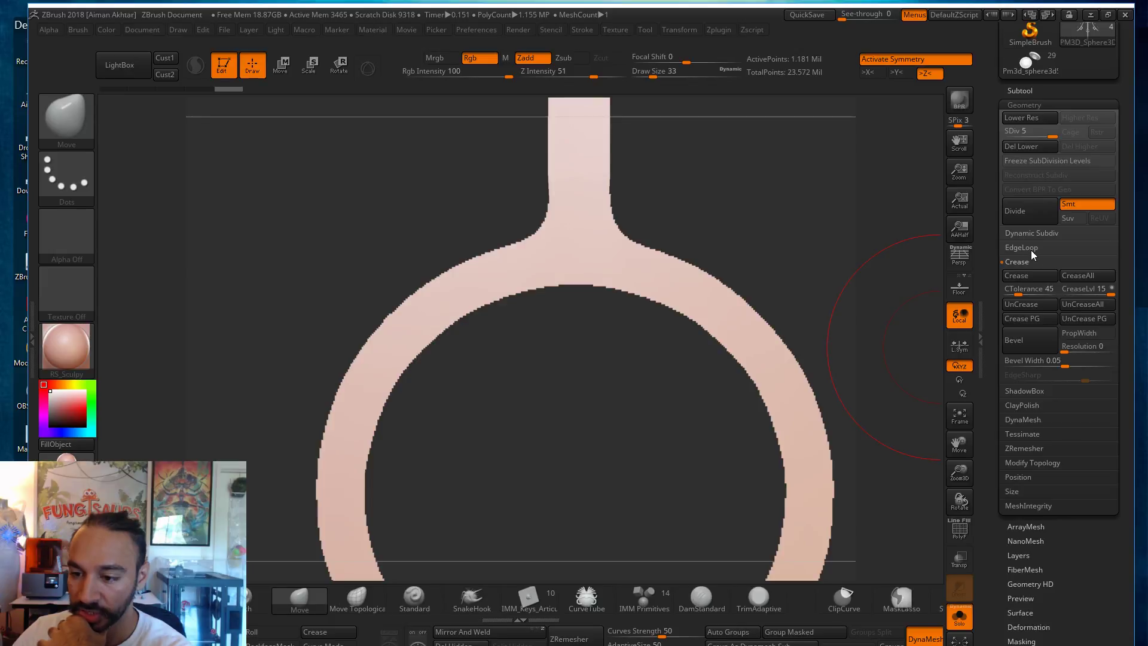
click(1031, 248)
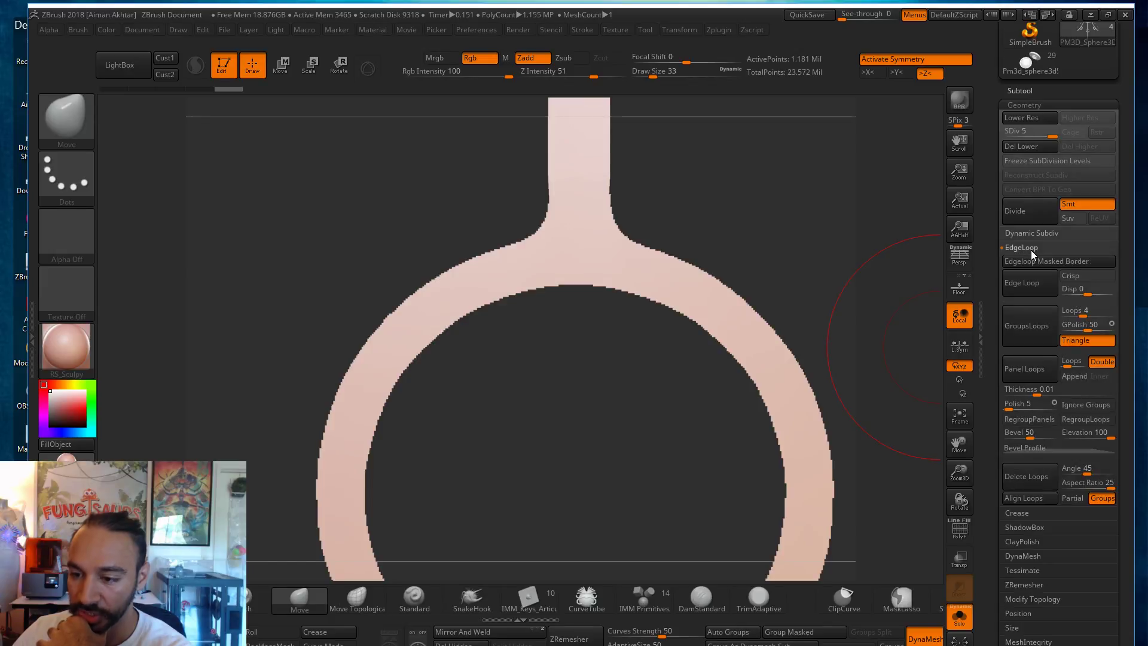
click(1029, 369)
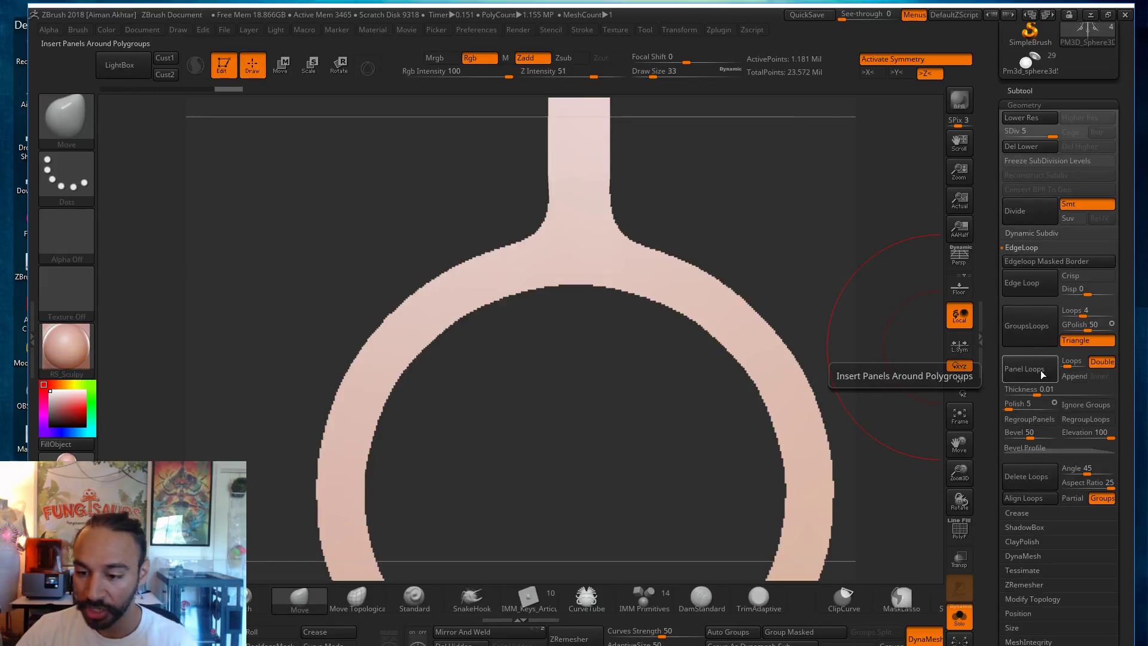
Step: Unhide the full sphere with Polyframe on, delete its lower subdivision levels and insert Panel Loops around the polygroups
key(ctrl+shift)
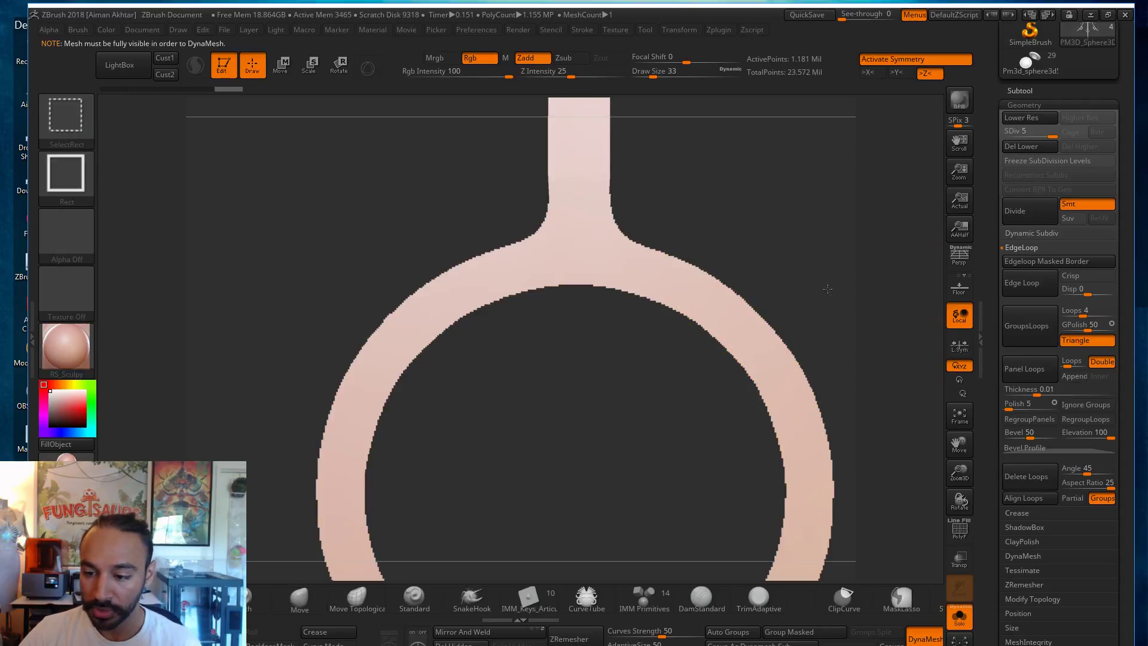
ctrl+shift+click(910, 341)
click(960, 530)
click(1024, 371)
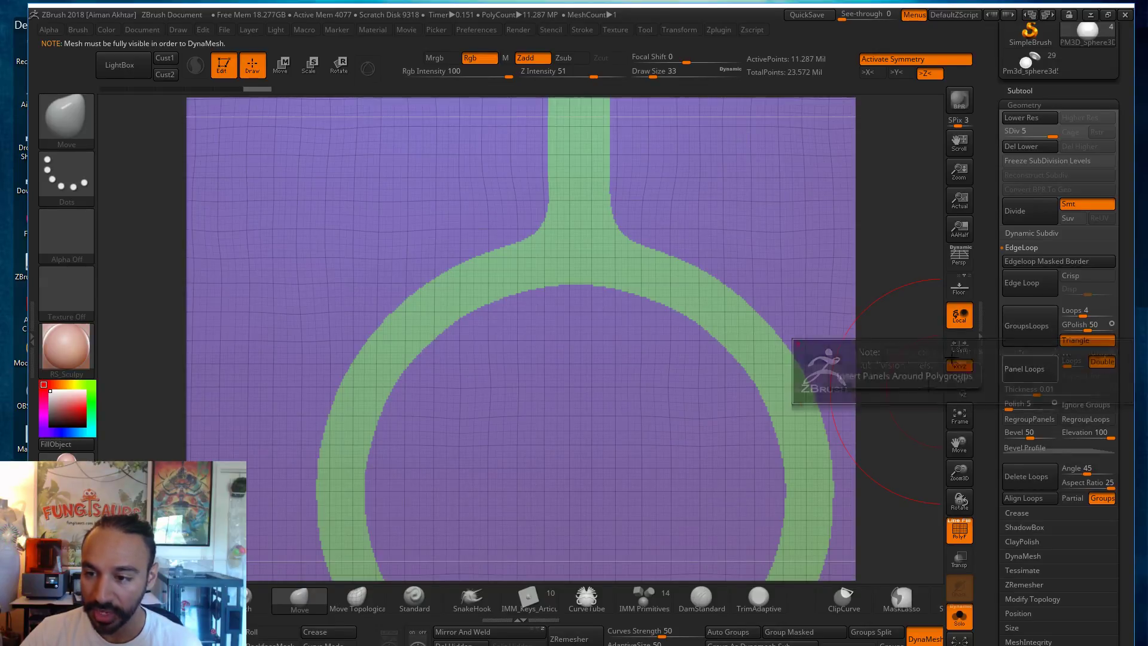
click(1037, 146)
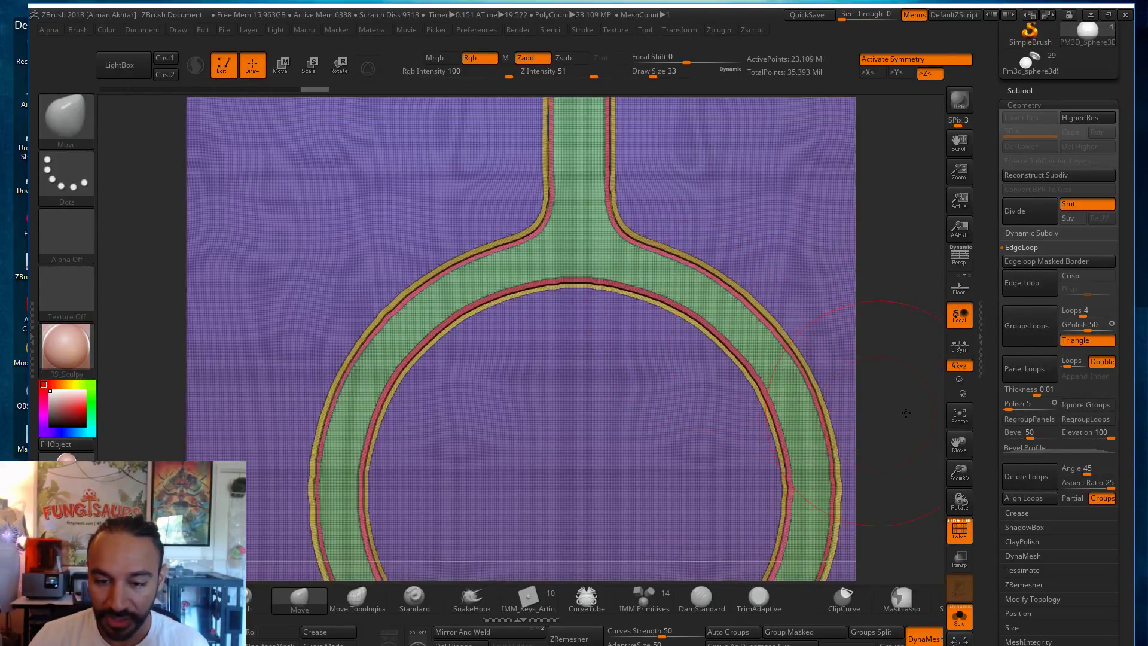
Step: Inspect the panel-loop grooves along the circle and the vertical line with Polyframe off and on, and undo the Panel Loops
drag(917, 412, 917, 413)
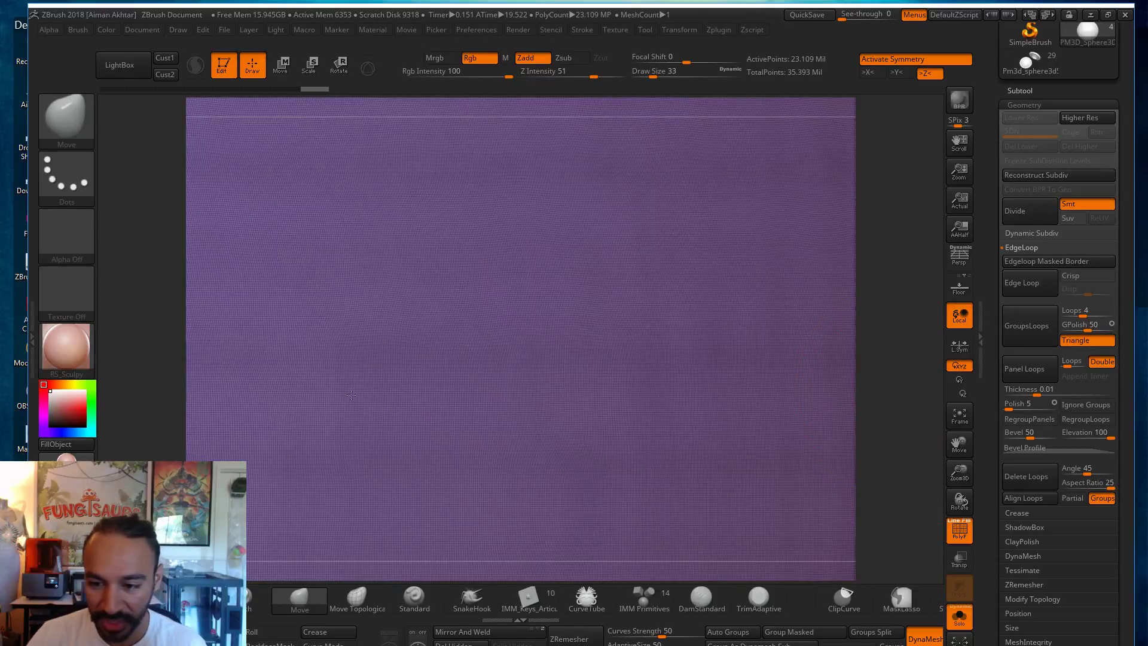
drag(715, 428, 902, 458)
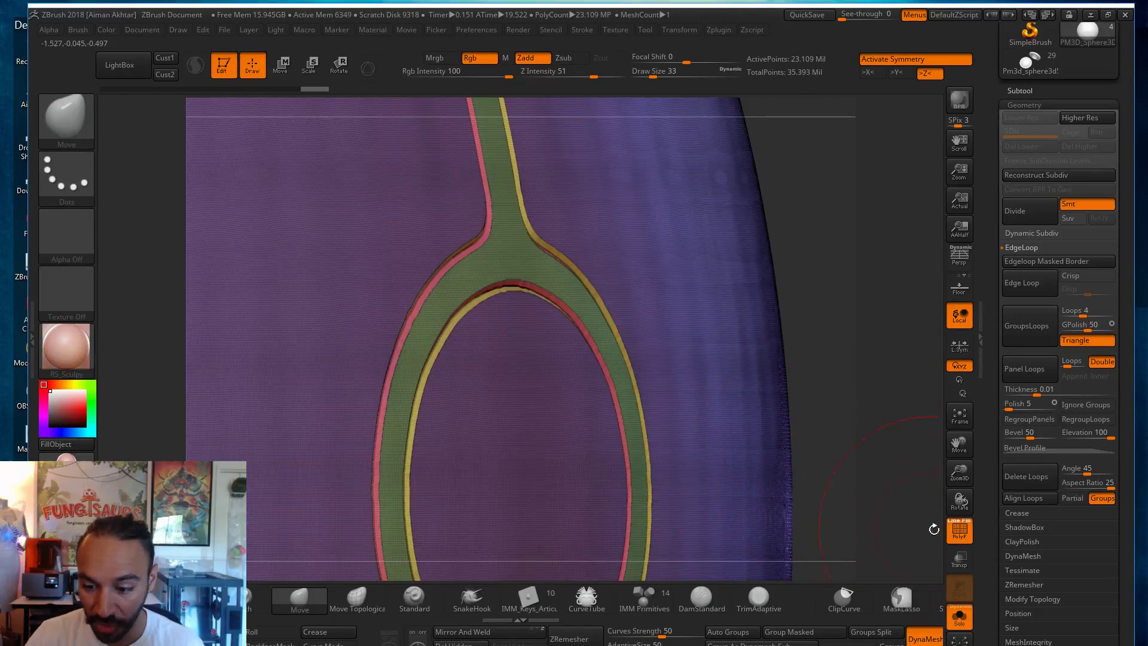
click(960, 530)
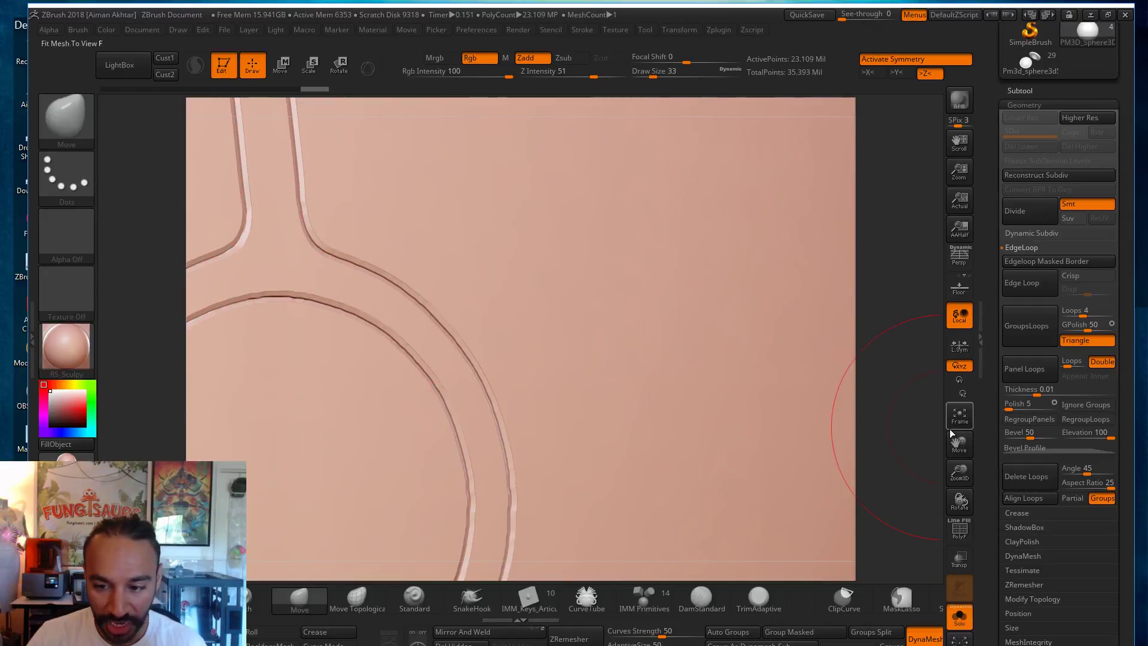
drag(850, 431, 464, 306)
click(960, 529)
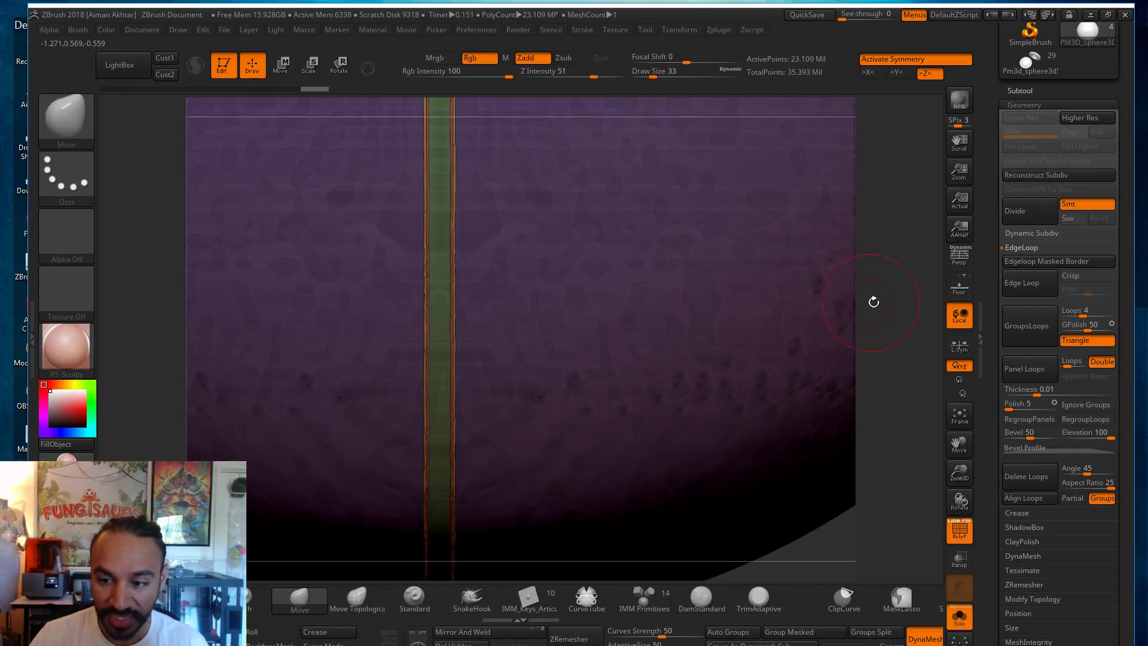
key(ctrl)
key(ctrl+z)
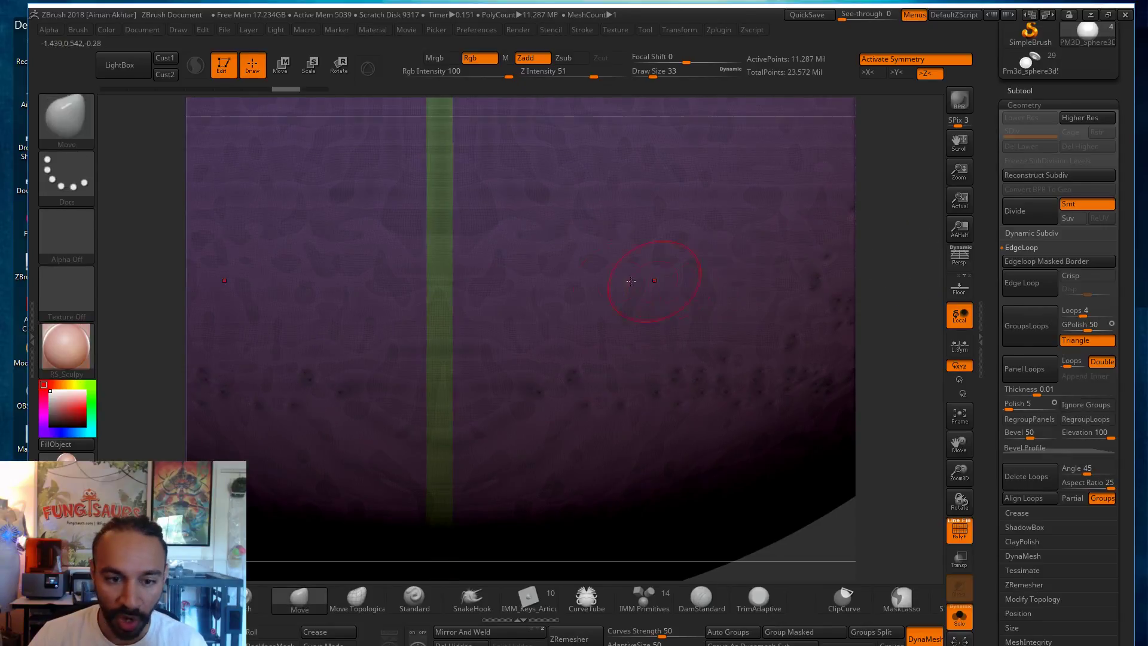
Step: Isolate the panel-line polygroup and apply GroupsLoops with 4 loops to smooth its borders
key(ctrl+shift)
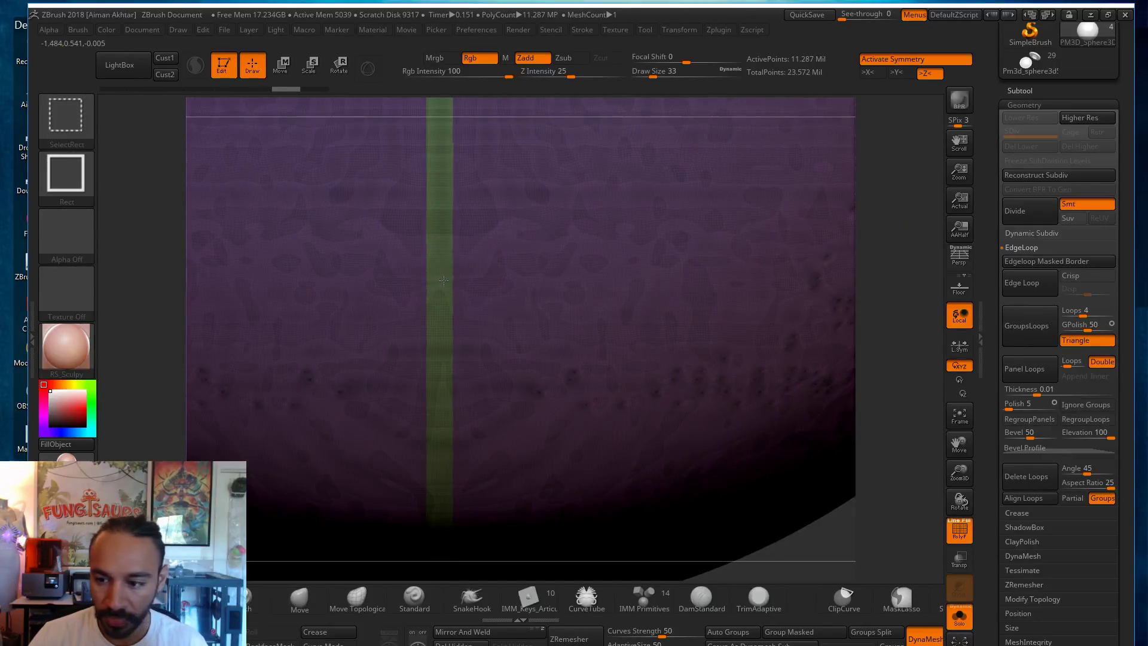
ctrl+shift+click(443, 280)
shift+drag(549, 326, 796, 364)
click(1023, 340)
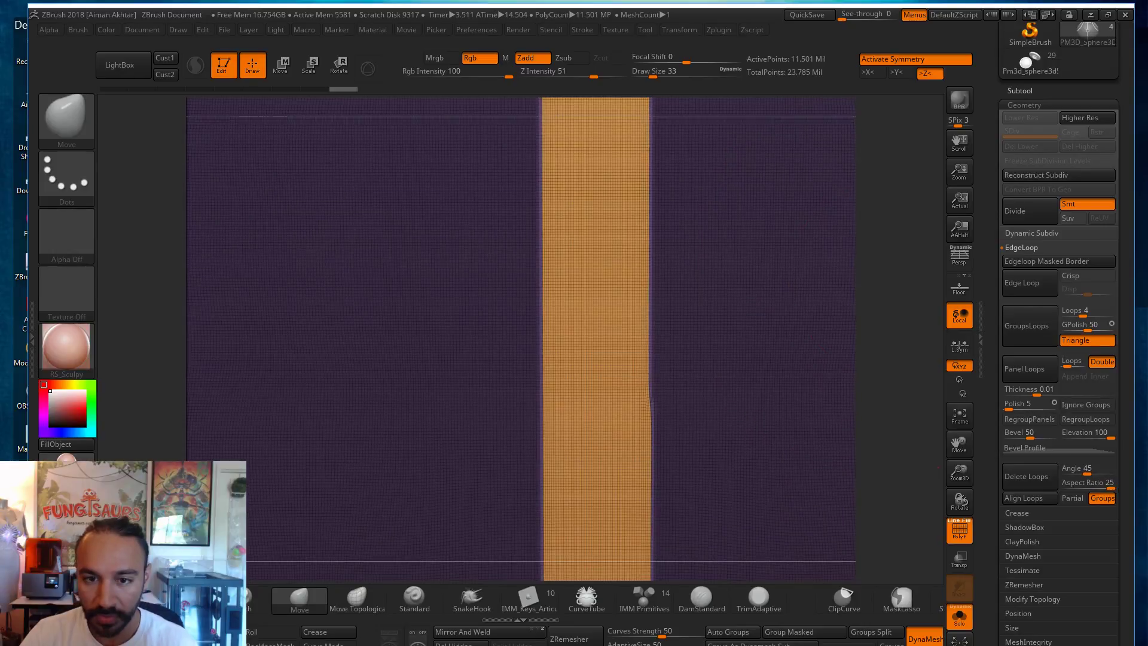
Step: Turn off Polyframe and clear the mask around the smoothed panel lines
alt+drag(901, 448, 902, 514)
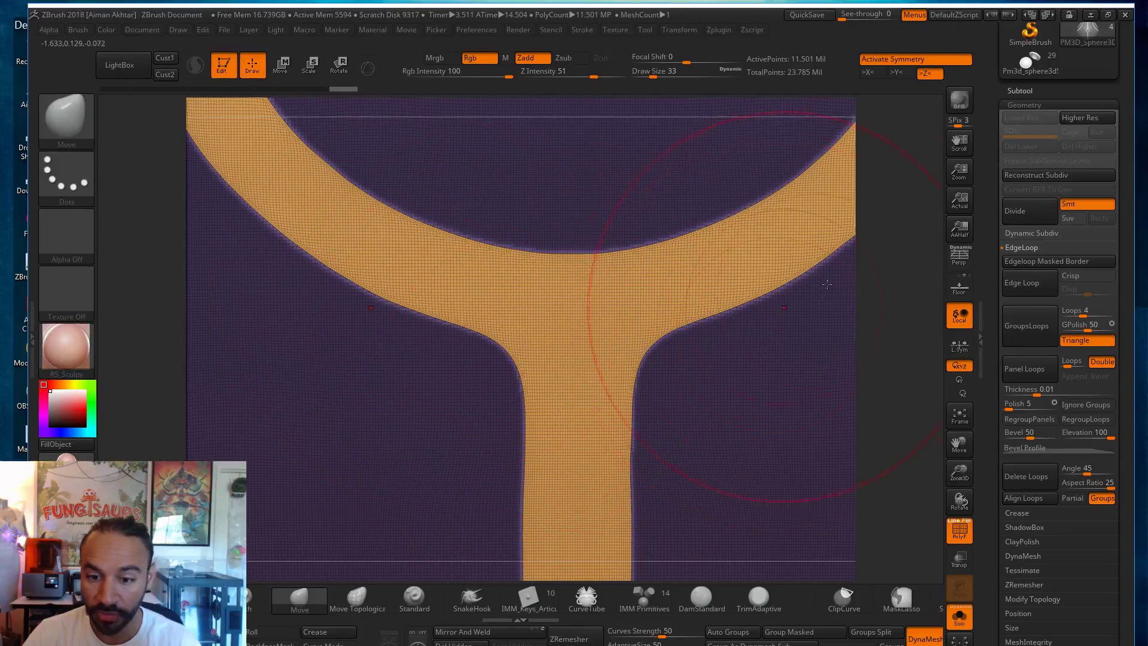
click(959, 529)
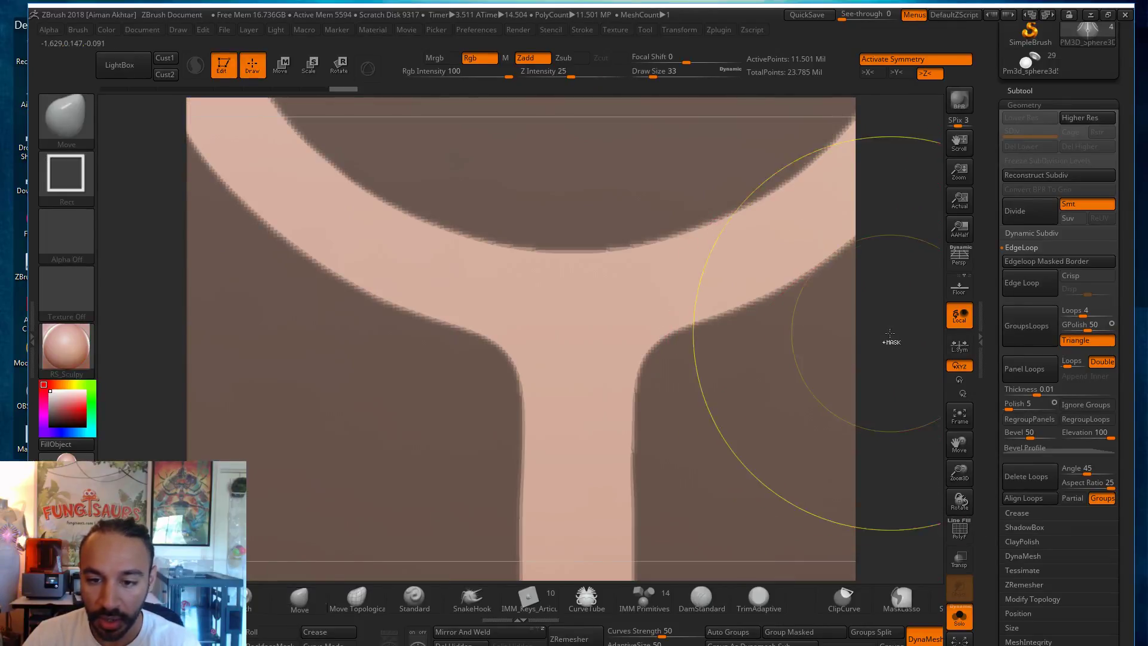
ctrl+drag(899, 346, 911, 366)
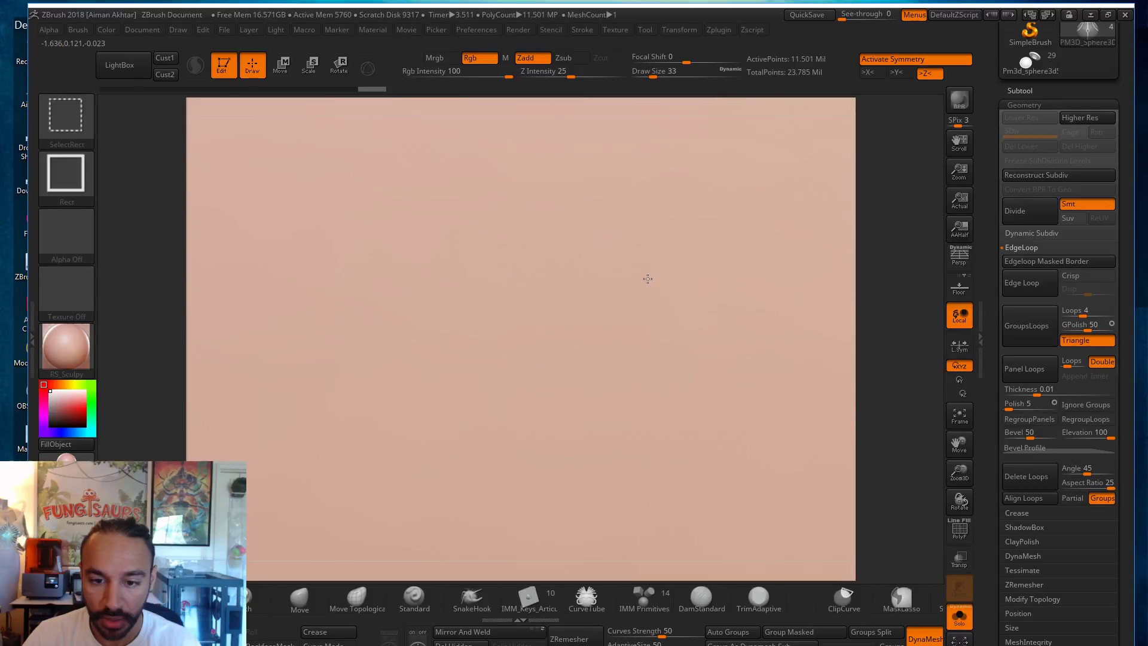
Step: Isolate the smoothed panel-line polygroup and inspect it from several angles
ctrl+shift+click(648, 279)
alt+drag(771, 403, 717, 460)
drag(661, 410, 747, 413)
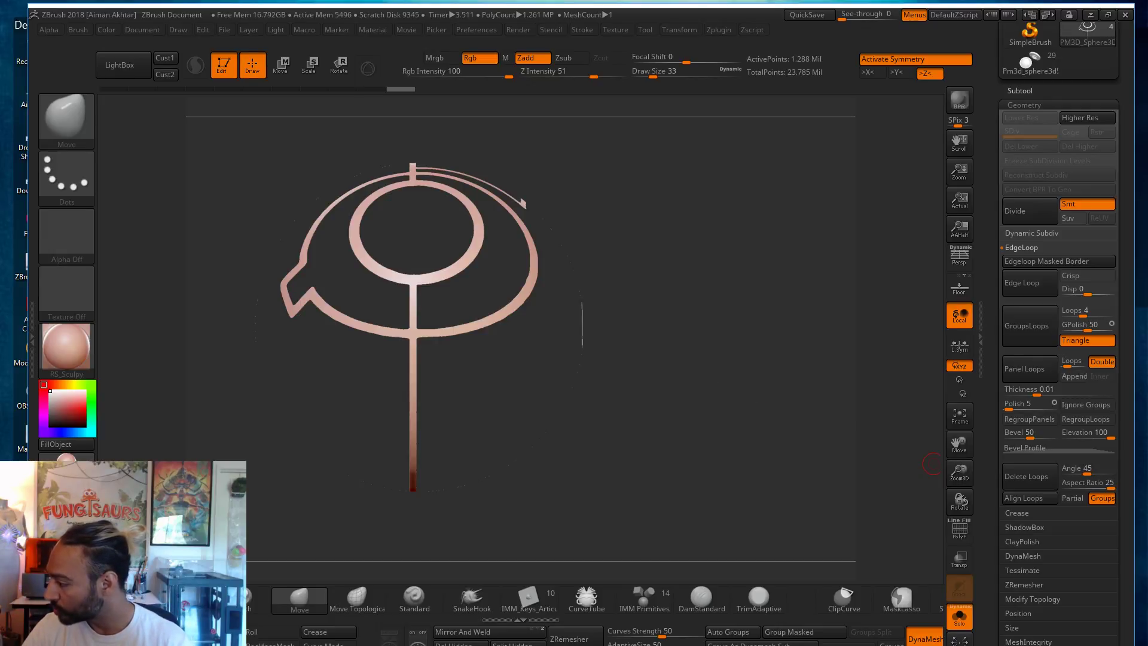
mouse_move(648, 375)
mouse_down()
mouse_move(616, 415)
mouse_move(723, 479)
mouse_move(765, 454)
mouse_move(769, 418)
mouse_move(795, 389)
mouse_move(760, 466)
mouse_move(759, 515)
mouse_move(812, 372)
mouse_move(837, 394)
mouse_move(933, 419)
mouse_move(1008, 421)
mouse_up()
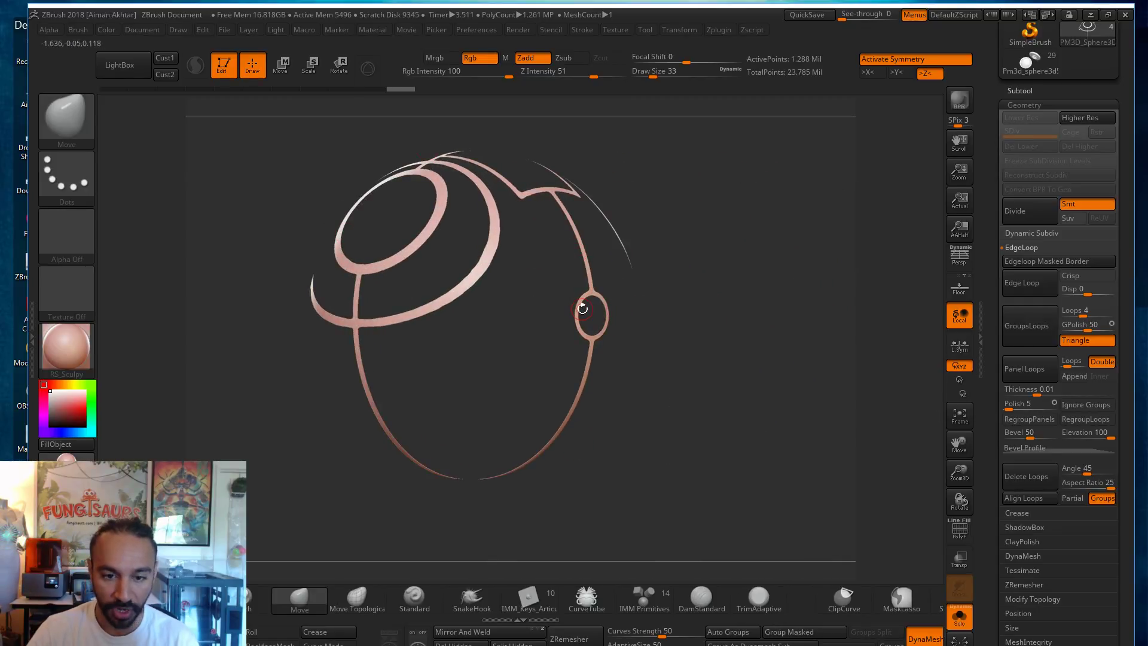
drag(744, 422, 716, 446)
mouse_move(822, 507)
ctrl+mouse_down()
mouse_move(425, 238)
mouse_move(323, 118)
ctrl+mouse_up()
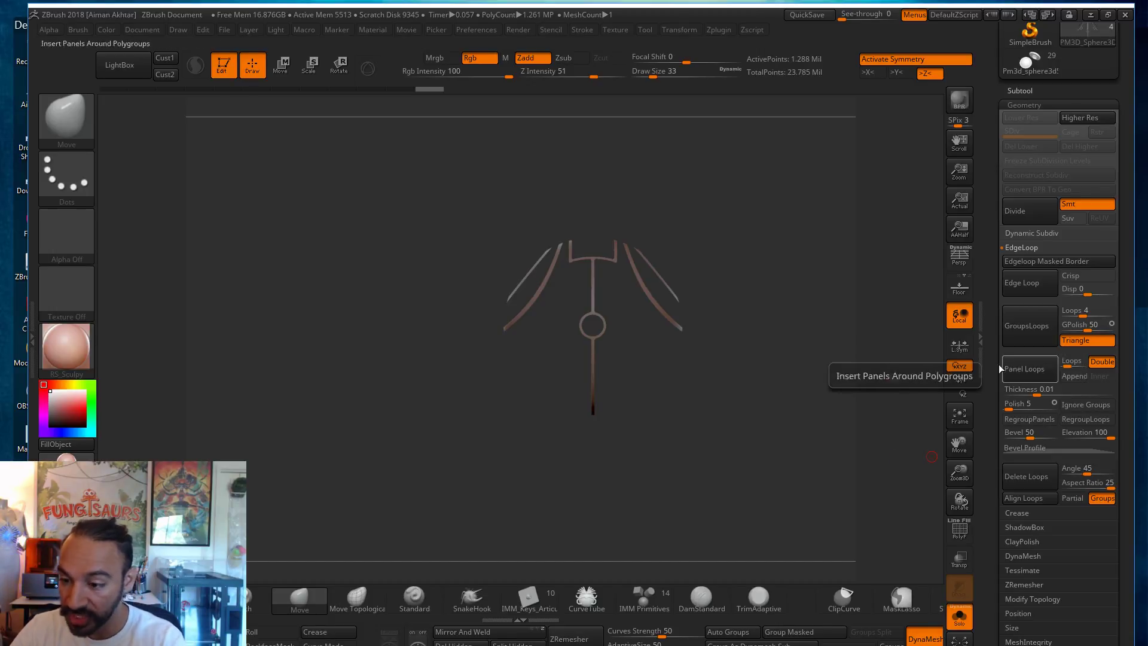
key(f)
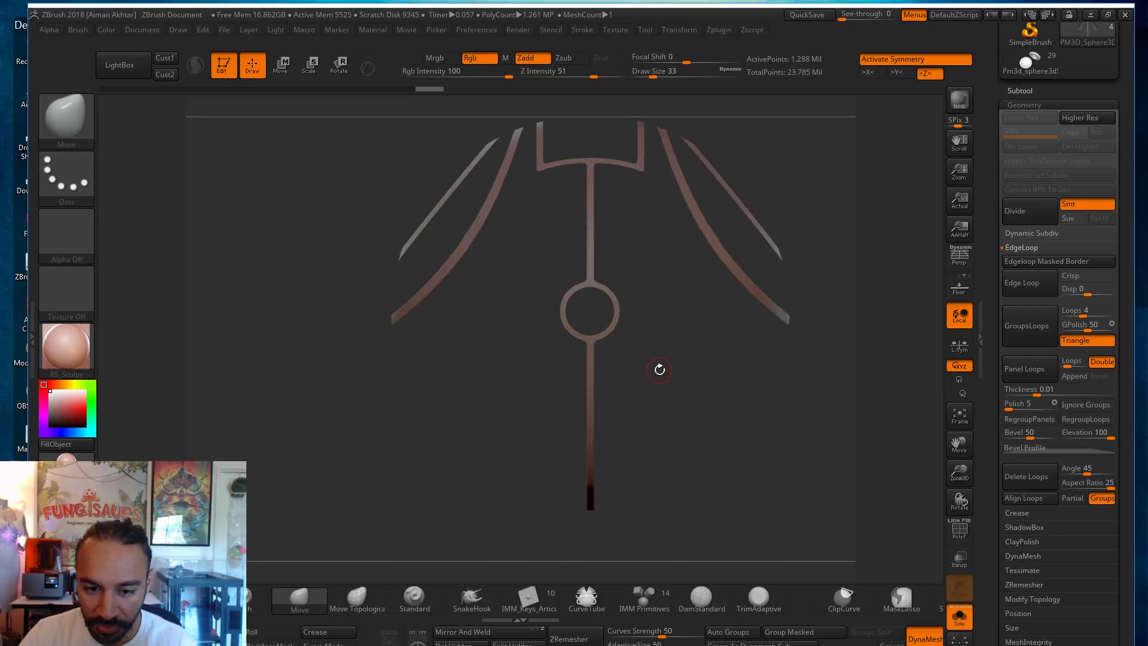
alt+drag(697, 394, 687, 393)
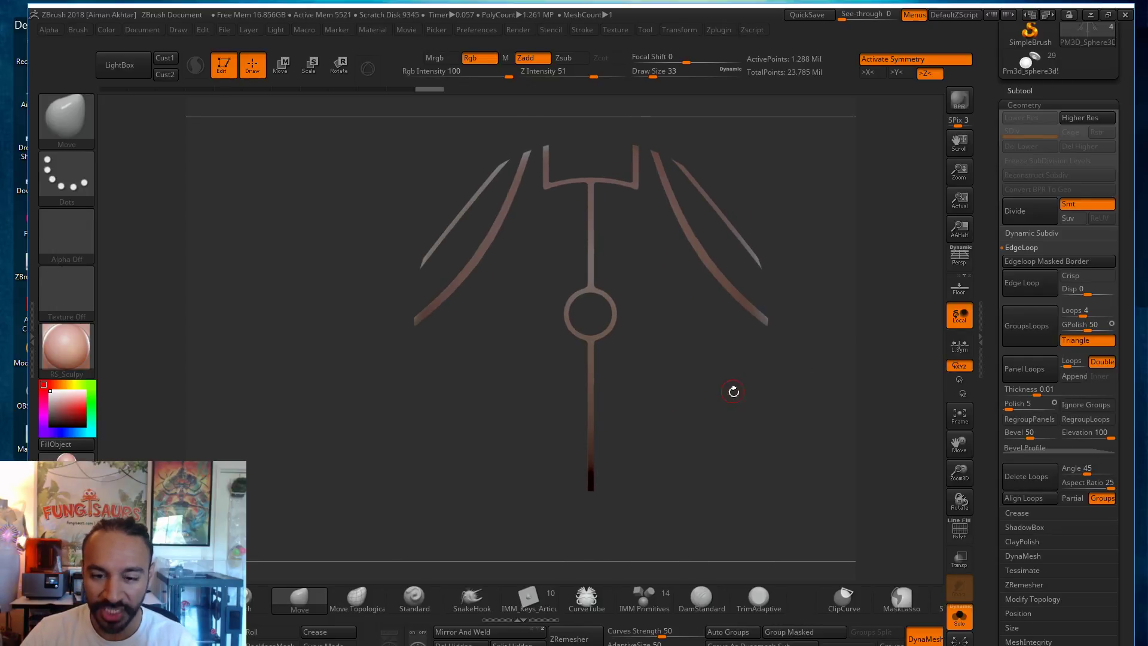
ctrl+click(733, 394)
key(ctrl+shift)
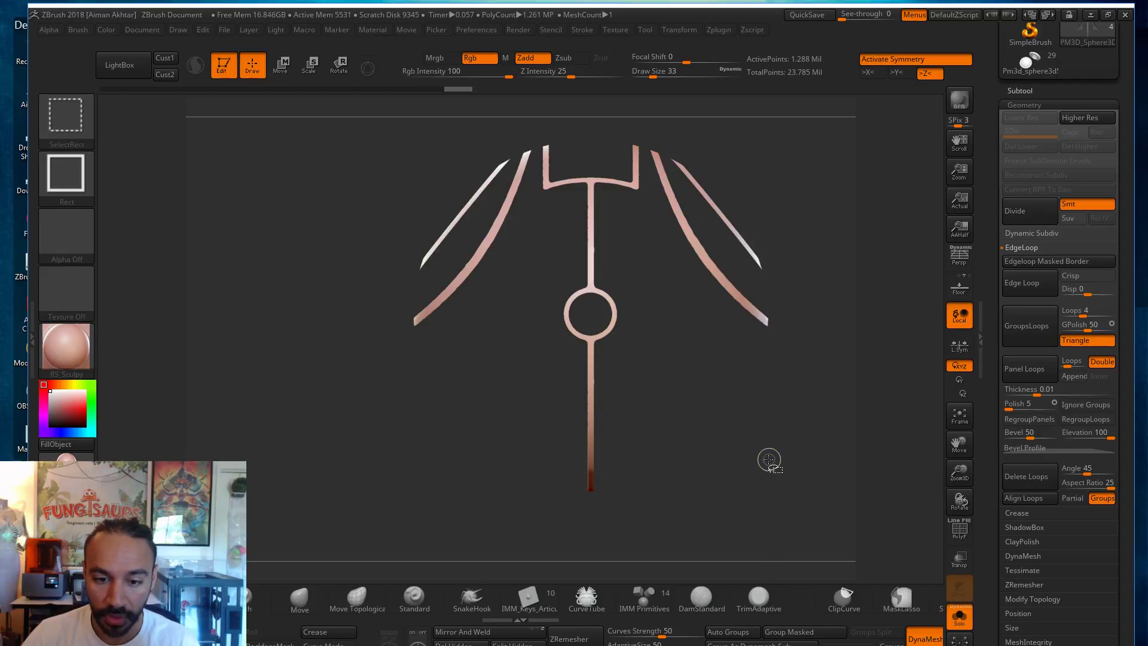
ctrl+shift+click(595, 342)
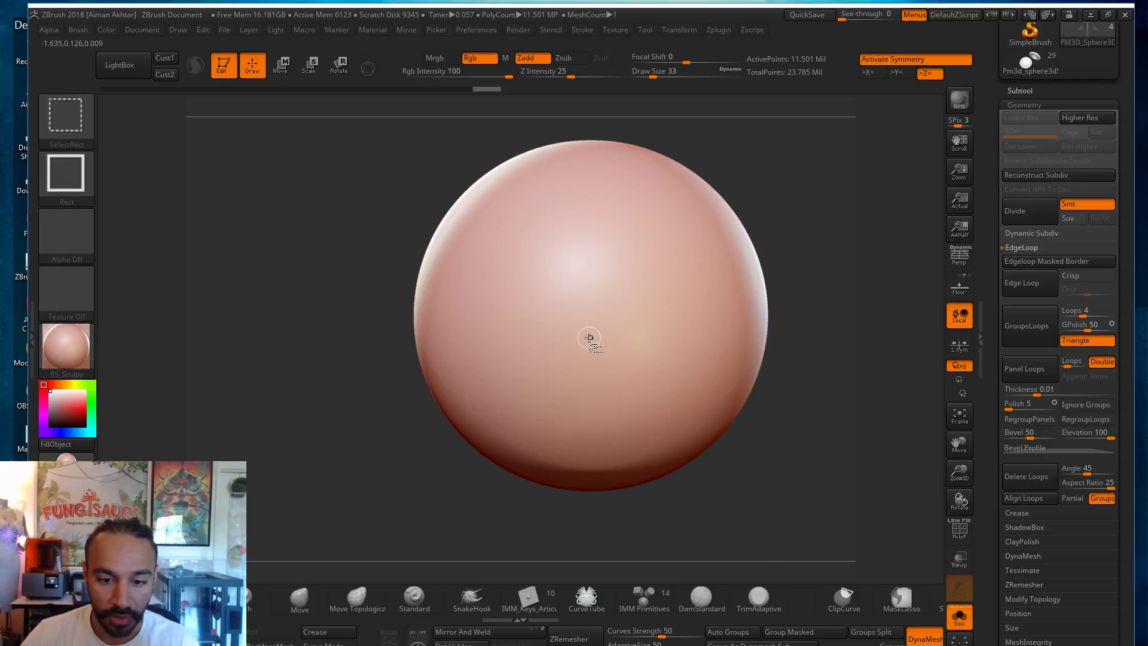
ctrl+shift+click(589, 338)
Step: Mask the whole sphere except the panel lines by masking the isolated strips, unhiding the rest and inverting the mask
ctrl+drag(838, 547, 286, 98)
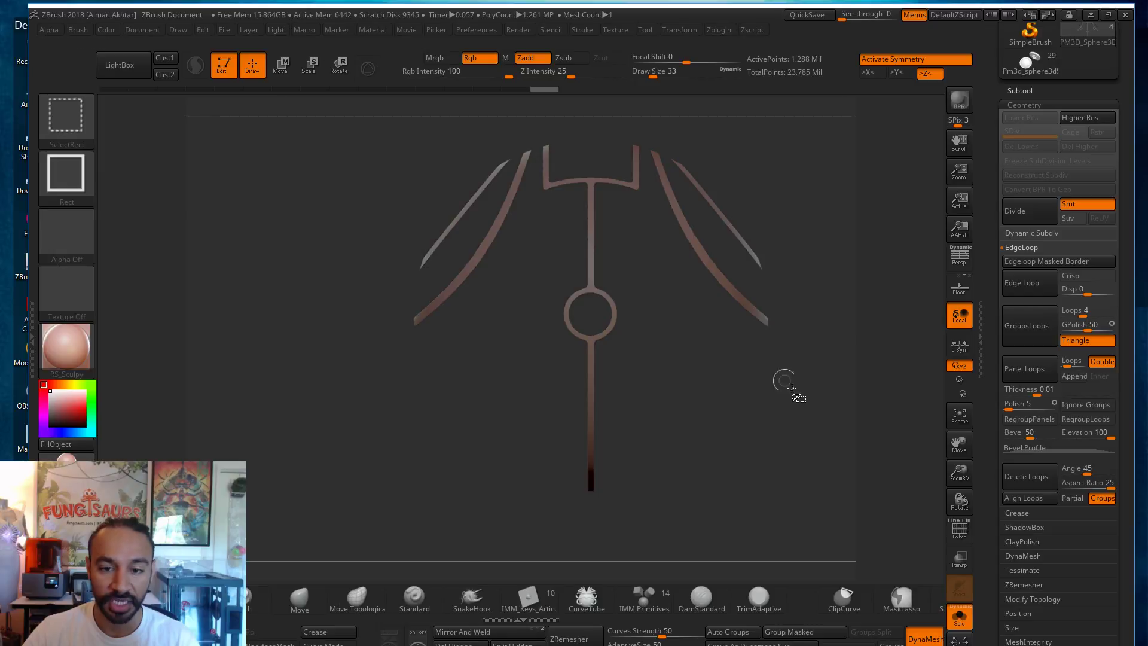
ctrl+shift+click(801, 459)
ctrl+click(790, 464)
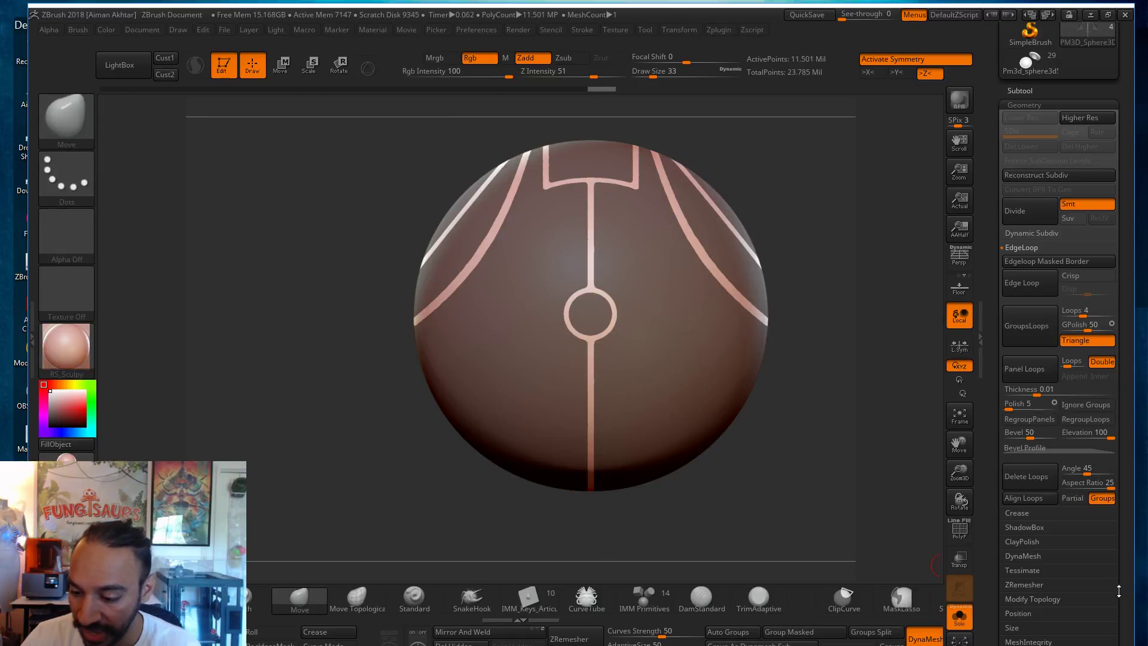
Step: Open the Deformation settings and save the tool as backpacktest1
scroll(1116, 590, down, 5)
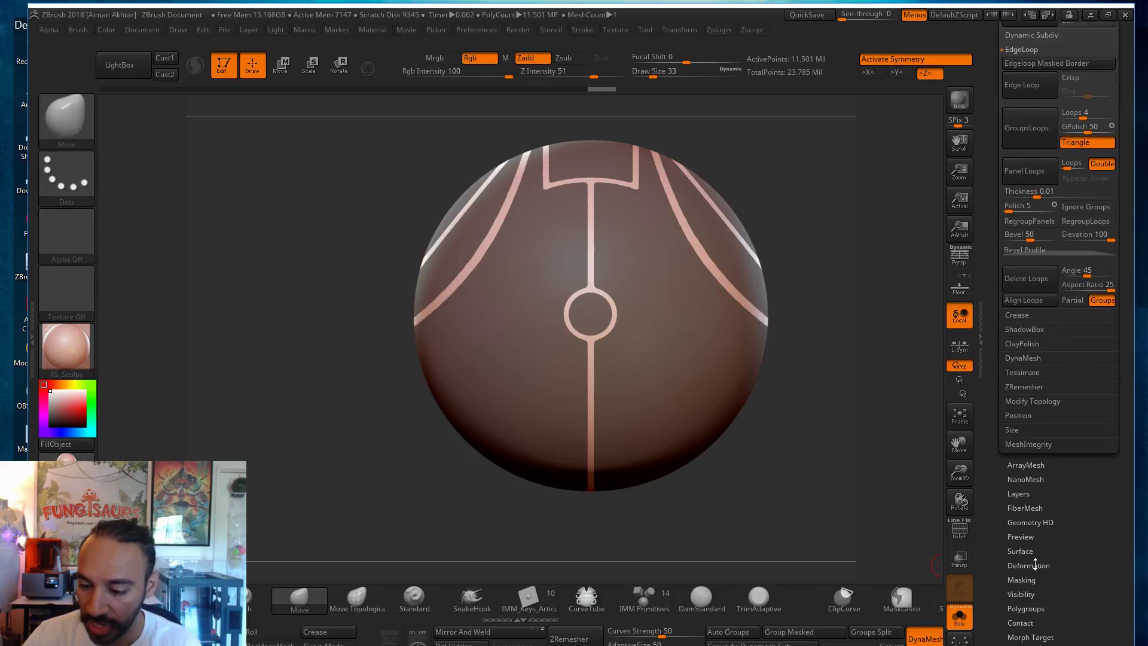
click(1035, 565)
scroll(1100, 38, up, 10)
click(1088, 63)
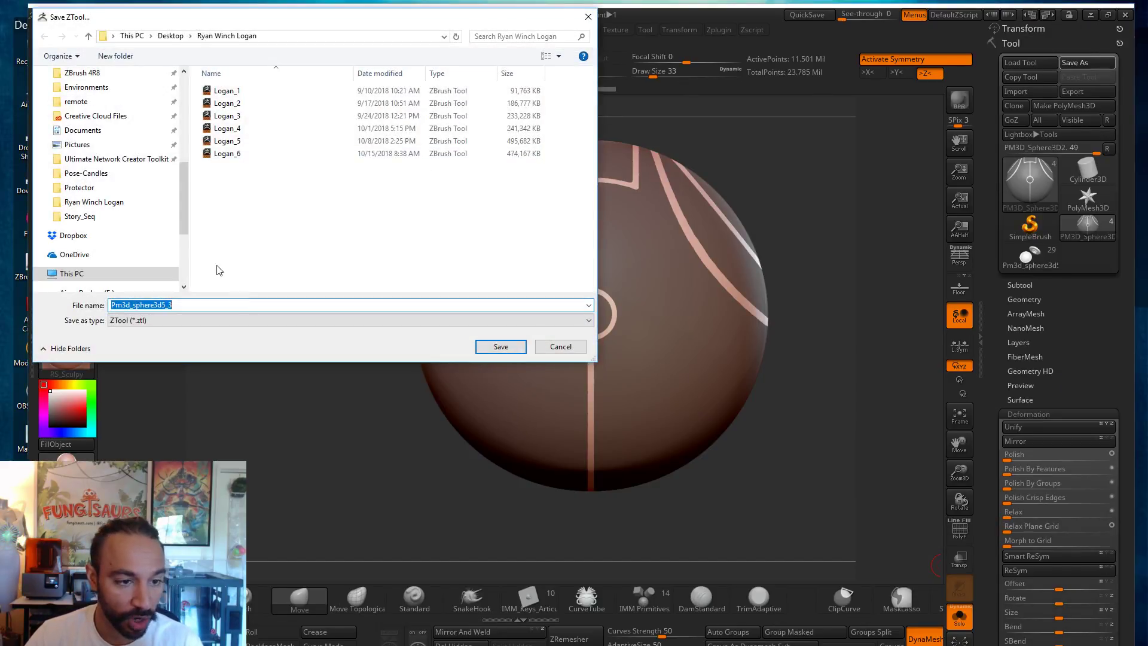
text(backpack)
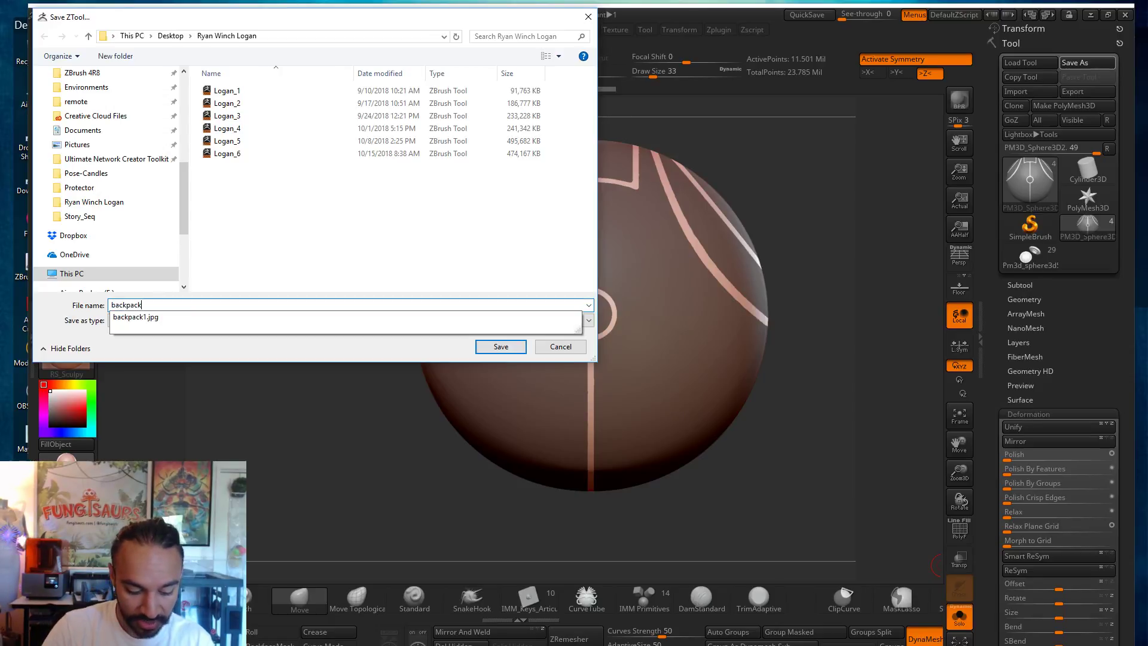
text(test1)
key(Return)
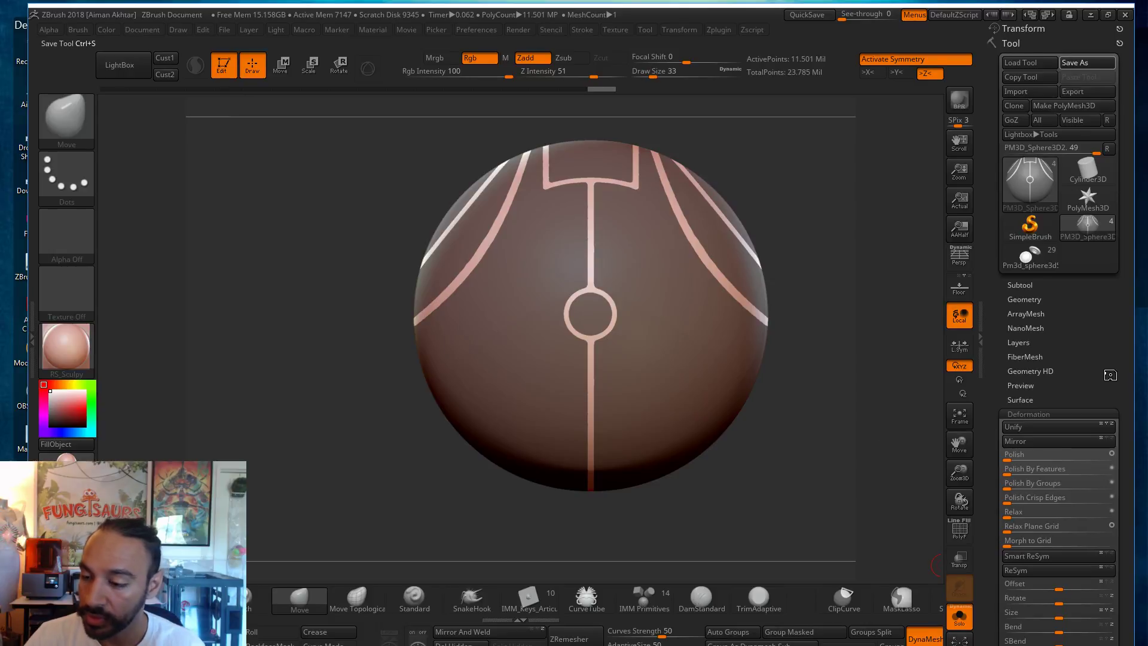
Step: Try an Inflate deformation on the unmasked panel lines, check the groove depth up close and undo it
drag(1107, 375, 1077, 246)
drag(799, 423, 843, 425)
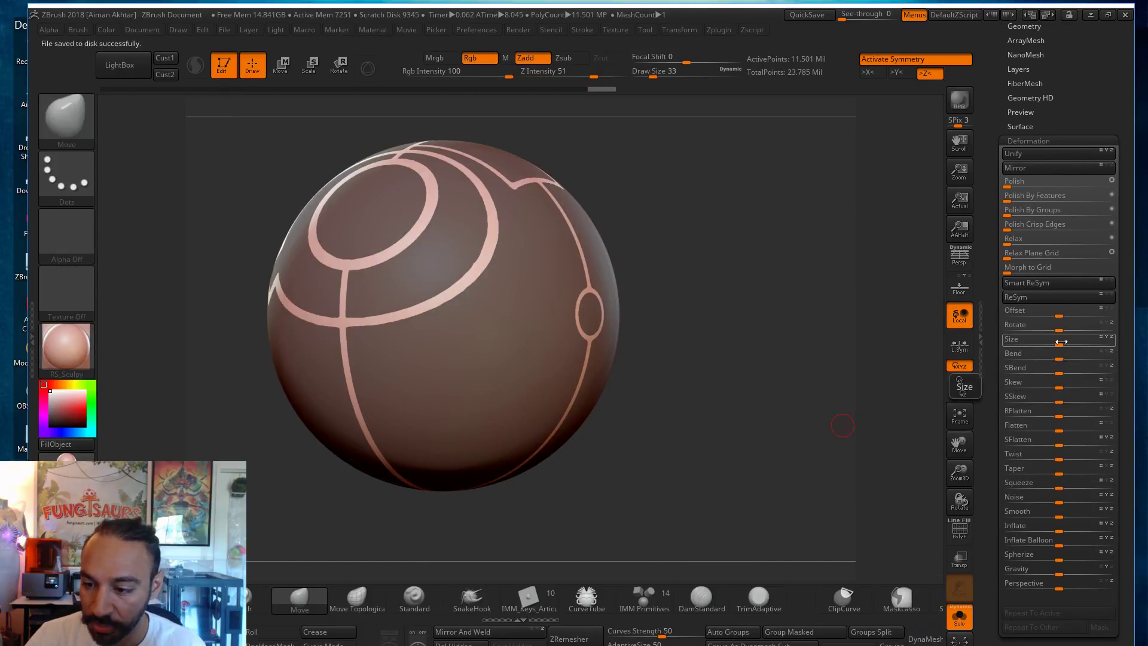
click(1060, 530)
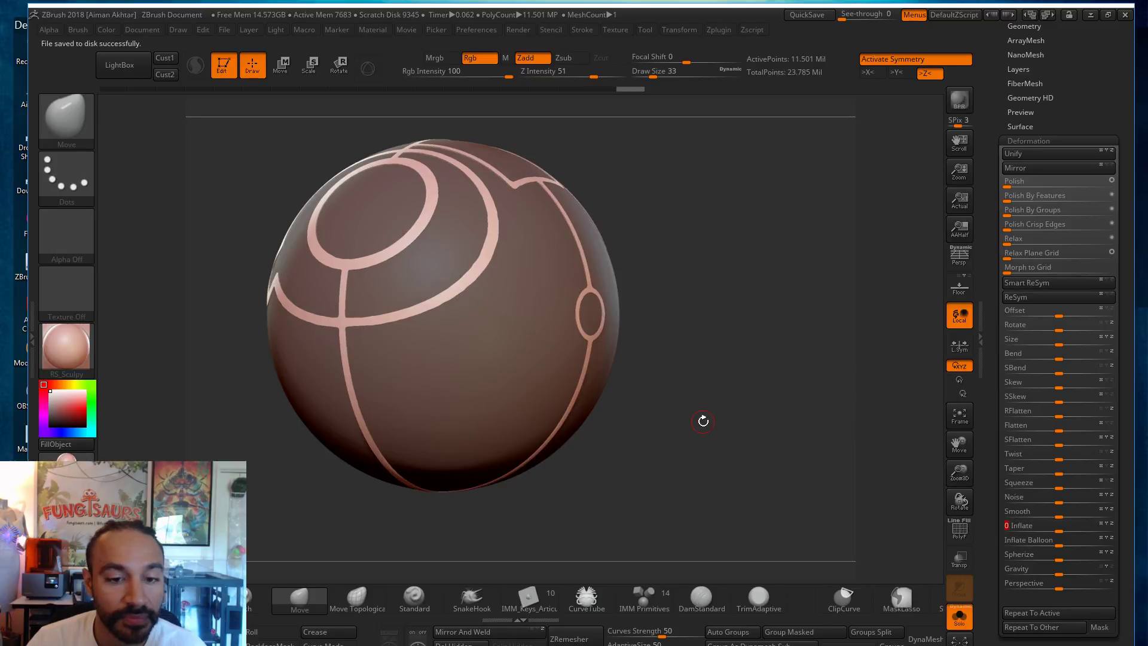
alt+drag(741, 481, 750, 506)
alt+drag(788, 359, 807, 411)
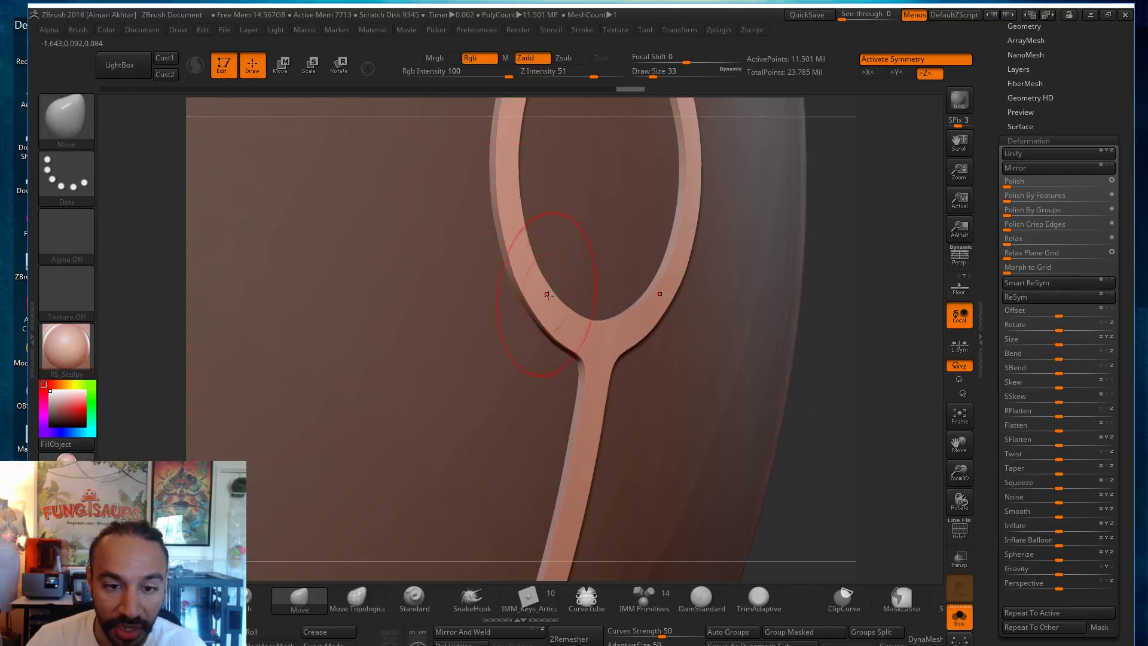
key(ctrl+z)
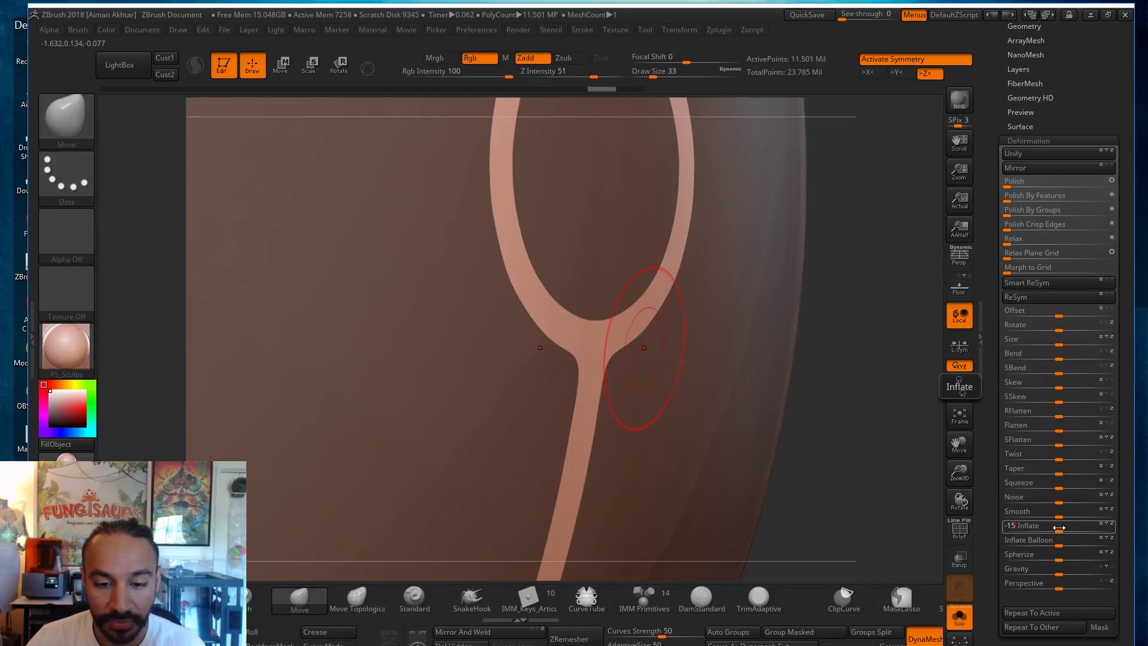
Step: Apply an Inflate of -15 to the unmasked panel lines and turn off Solo to show the other subtools
key(Return)
ctrl+right_drag(732, 459, 704, 448)
click(959, 616)
alt+right_drag(874, 510, 777, 567)
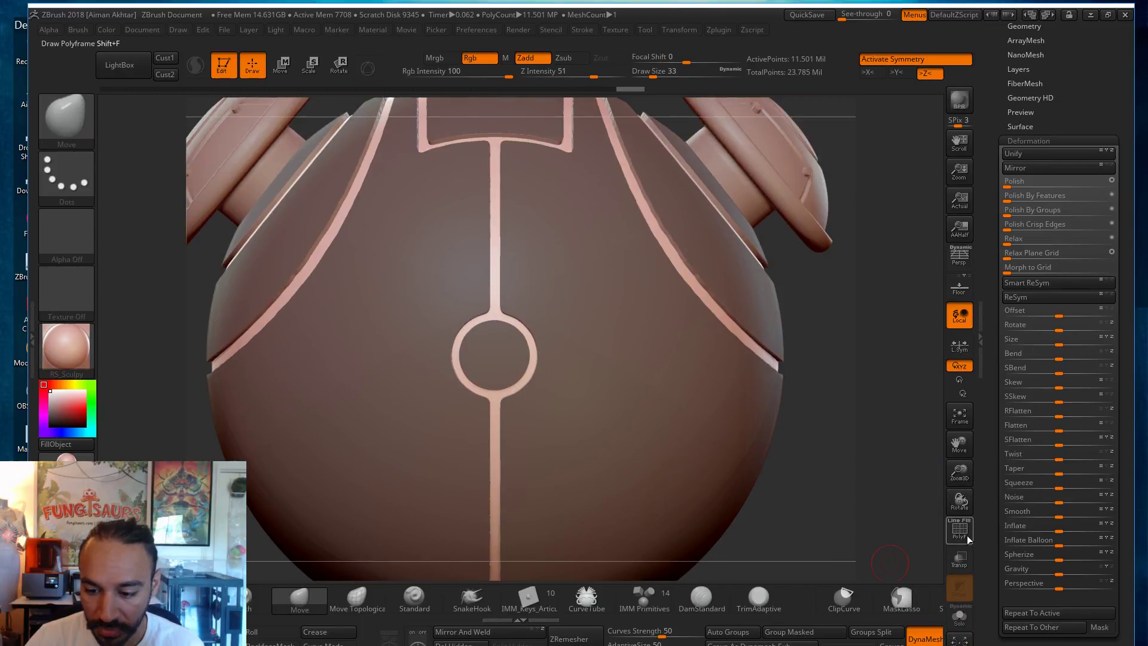
Step: Clear the mask, inspect the grooves around the sphere, and undo back to the masked sphere before the inflation
click(960, 534)
click(948, 533)
ctrl+drag(830, 496, 845, 514)
alt+right_drag(845, 514, 789, 514)
drag(756, 496, 738, 439)
drag(846, 502, 807, 499)
drag(474, 533, 652, 414)
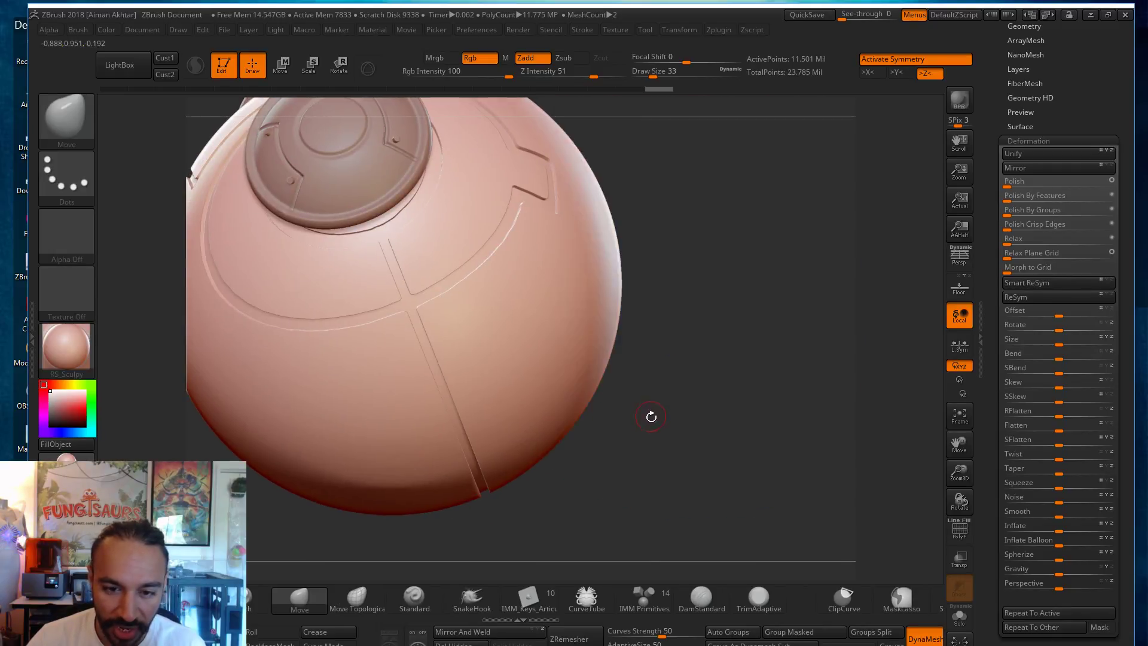
key(ctrl)
key(ctrl+i)
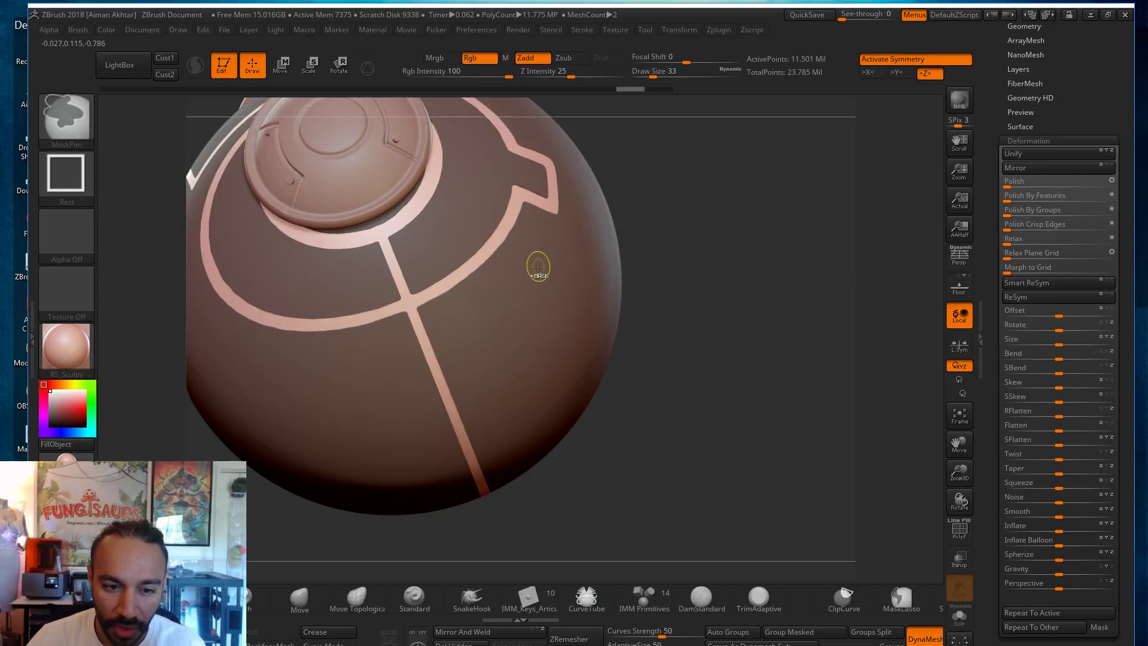
Step: Inflate the unmasked panel lines by -25, clear the mask and inspect the resulting grooves around the sphere
click(1062, 531)
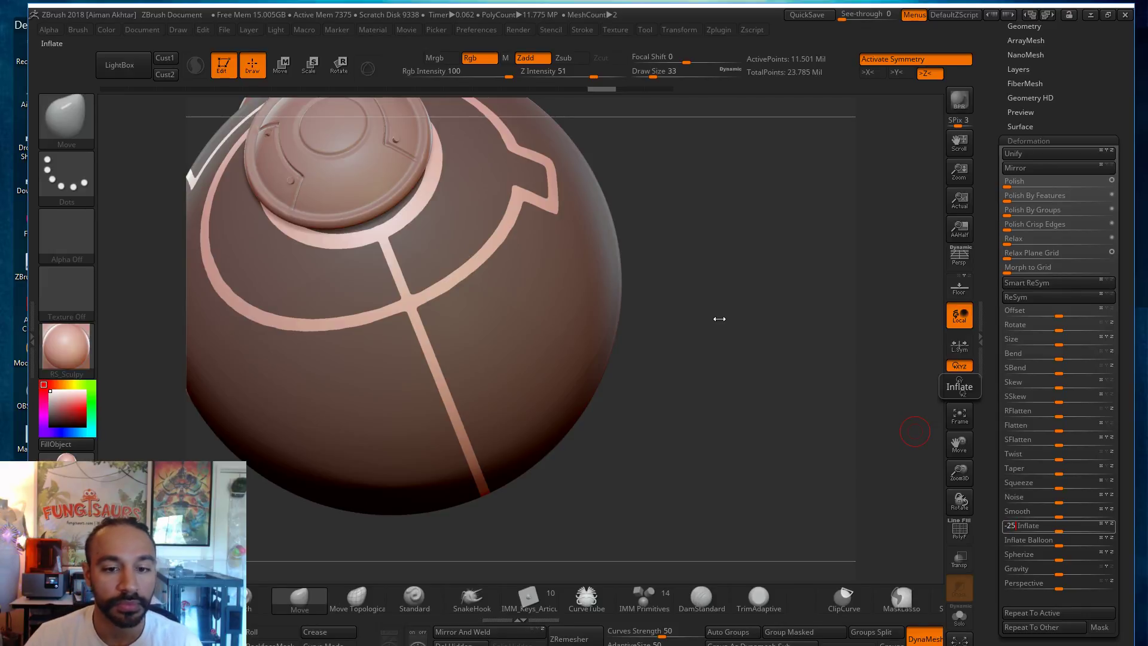
mouse_move(720, 319)
mouse_down()
mouse_move(513, 431)
mouse_move(760, 436)
mouse_move(706, 440)
mouse_move(771, 438)
mouse_move(848, 460)
mouse_up()
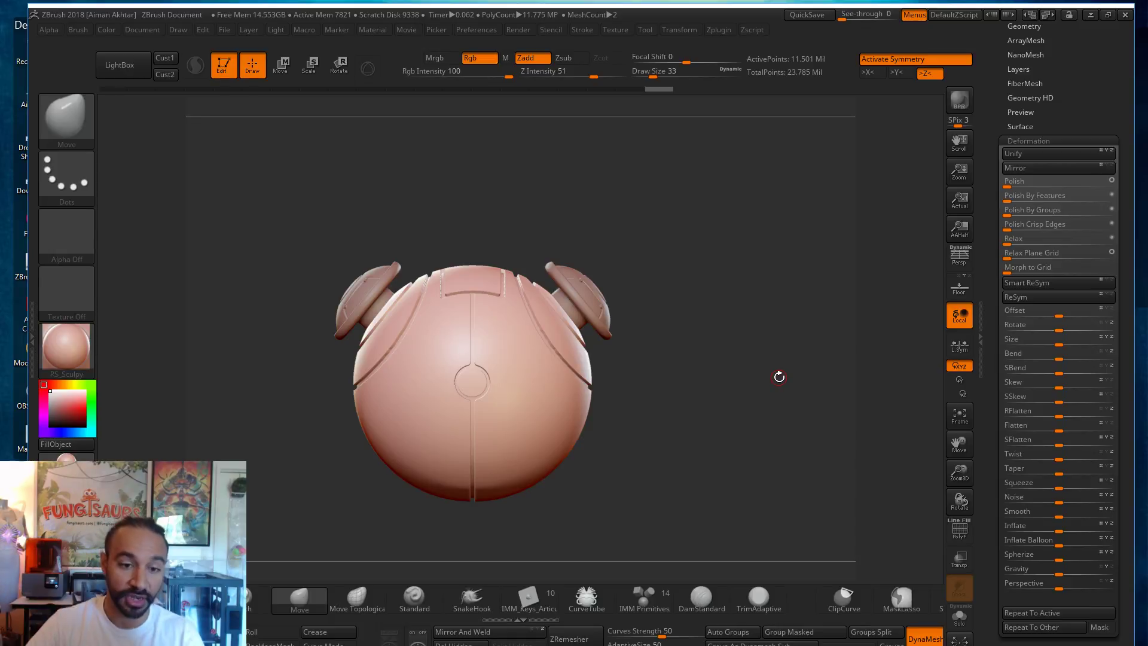
drag(767, 425, 647, 286)
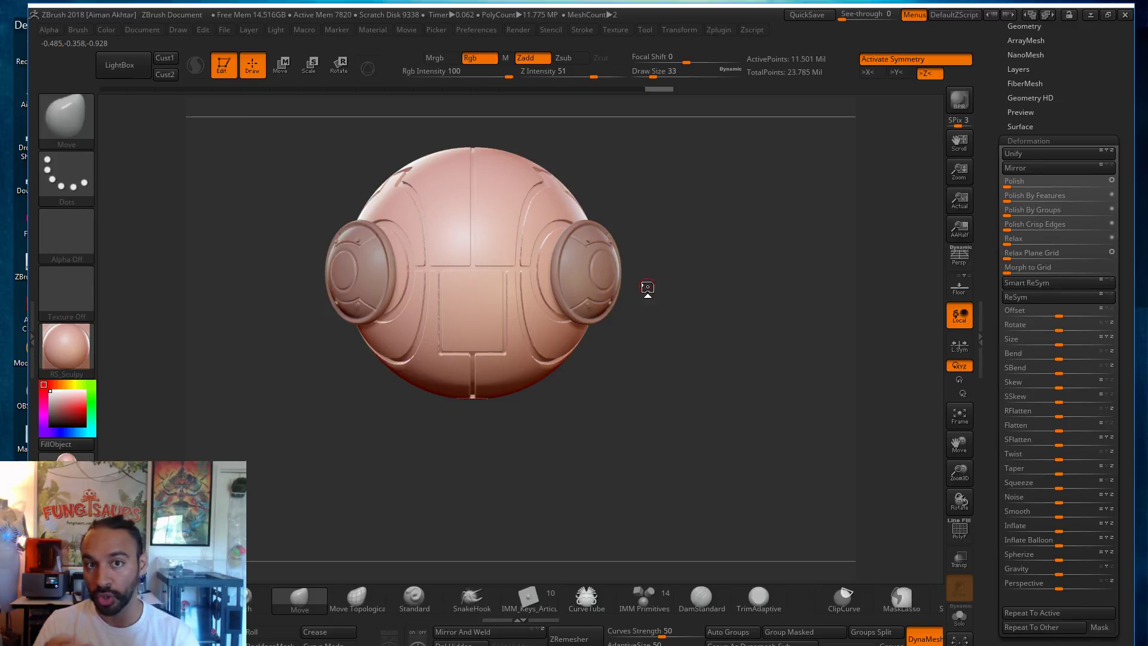
drag(656, 313, 694, 352)
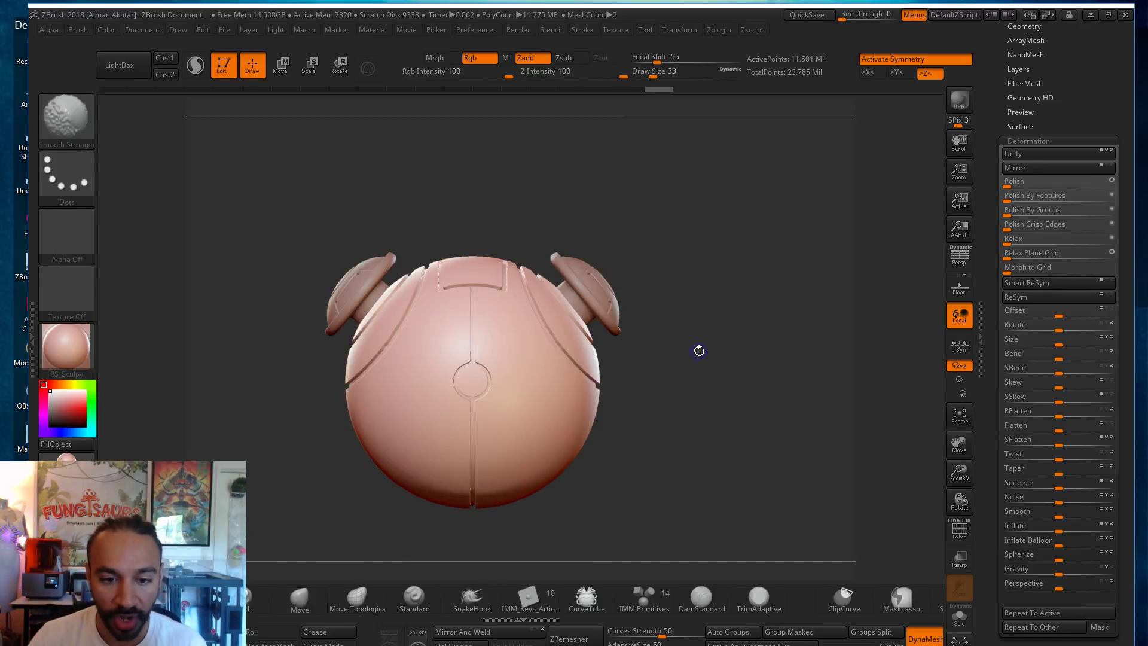
alt+drag(725, 443, 780, 465)
mouse_move(766, 464)
mouse_down()
mouse_move(674, 446)
mouse_move(781, 437)
mouse_move(754, 436)
mouse_move(771, 471)
mouse_move(523, 275)
mouse_up()
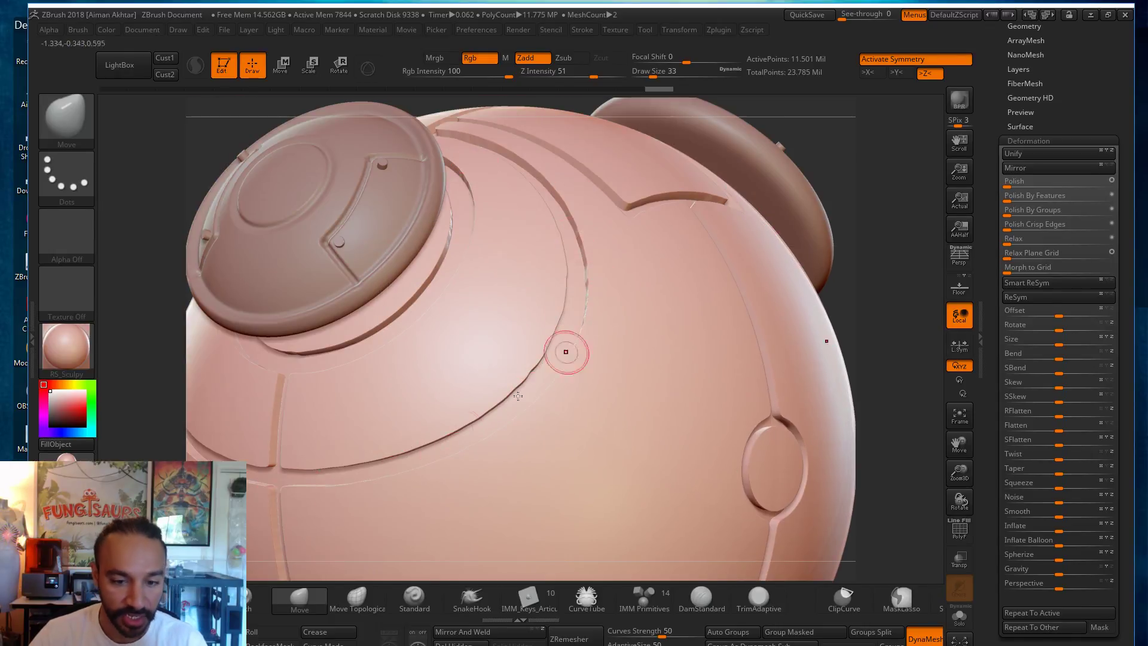
alt+drag(858, 352, 706, 346)
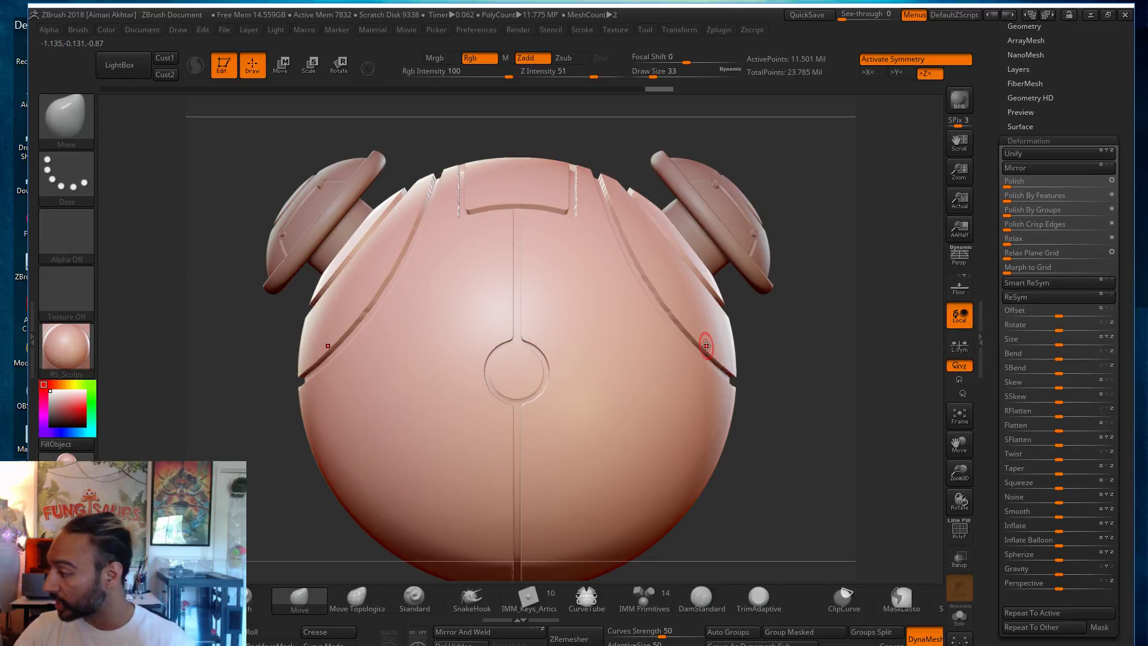
Step: Set the draw size to 128 and smooth the front grooves along the centre line and beside the round panel
key(s)
mouse_move(520, 248)
mouse_down()
mouse_move(536, 249)
mouse_move(522, 251)
mouse_move(516, 381)
mouse_up()
key(s)
shift+drag(516, 219, 519, 371)
alt+drag(787, 412, 814, 281)
shift+drag(532, 321, 554, 518)
mouse_move(846, 198)
alt+mouse_down()
mouse_move(809, 362)
mouse_move(797, 383)
mouse_move(739, 396)
alt+mouse_up()
shift+drag(624, 272, 672, 358)
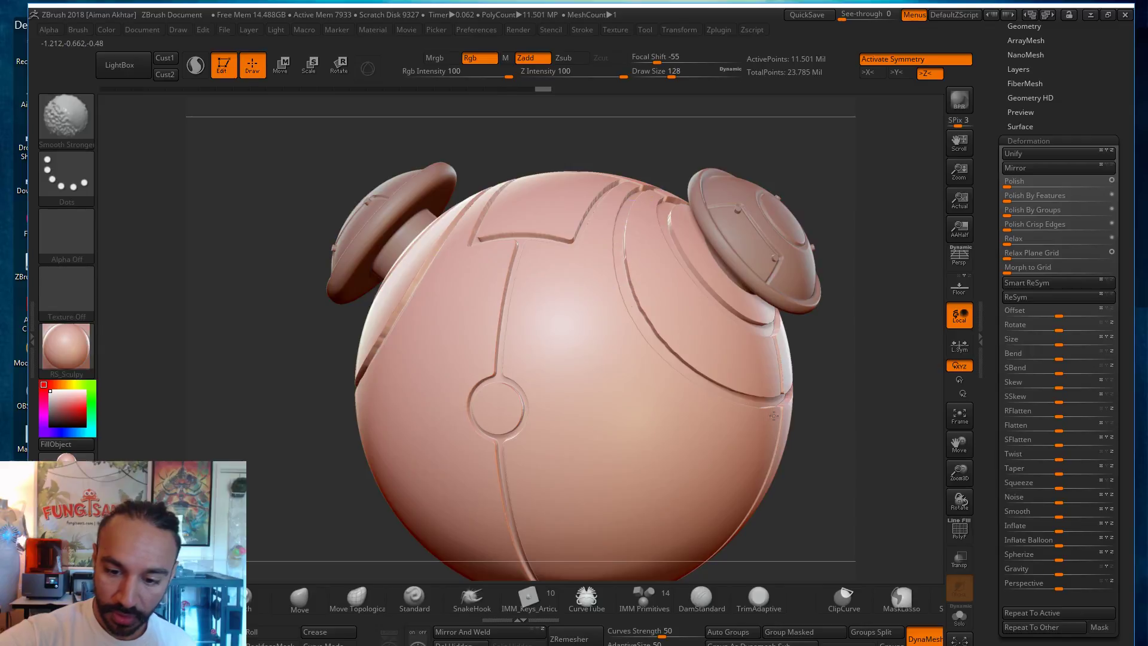
Step: Smooth the edges of the curved grooves surrounding the side discs
mouse_move(870, 293)
mouse_down()
mouse_move(776, 335)
mouse_move(774, 363)
mouse_up()
shift+drag(672, 128, 643, 236)
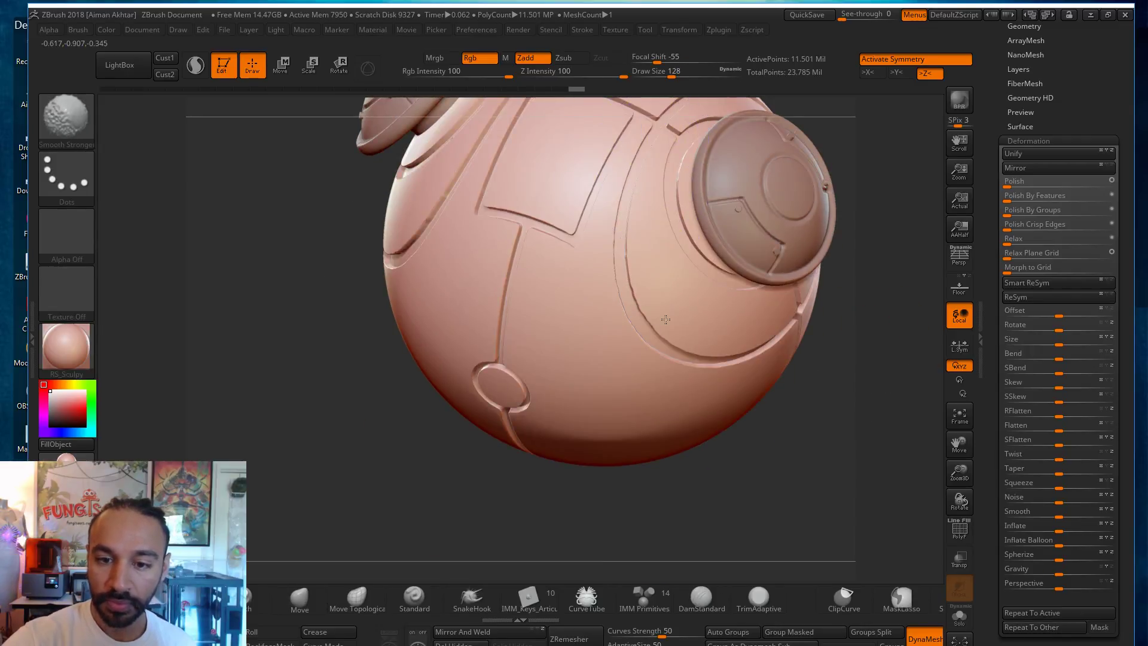
alt+drag(831, 269, 800, 375)
mouse_move(669, 257)
shift+mouse_down()
mouse_move(637, 278)
mouse_move(640, 302)
shift+mouse_up()
drag(835, 281, 724, 341)
shift+drag(537, 254, 582, 336)
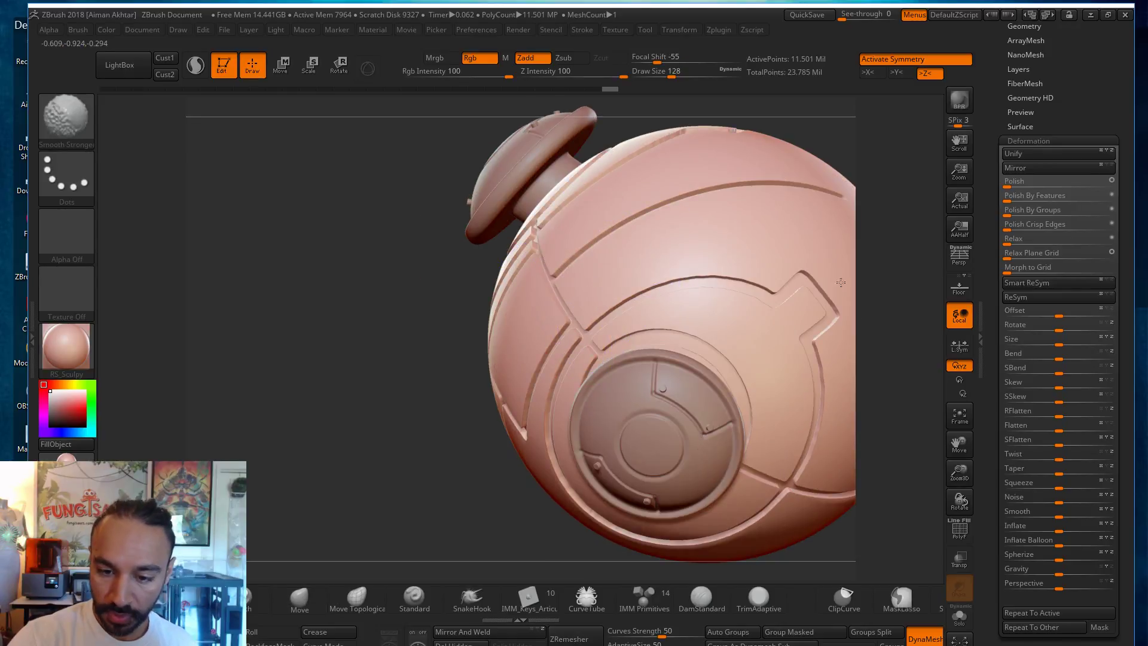
mouse_move(891, 314)
mouse_down()
mouse_move(749, 304)
mouse_move(577, 267)
mouse_move(646, 398)
mouse_up()
shift+drag(624, 266, 644, 324)
Step: Smooth the grooves behind the side discs and the crossing horizontal and vertical seams on the sphere
drag(816, 328, 787, 349)
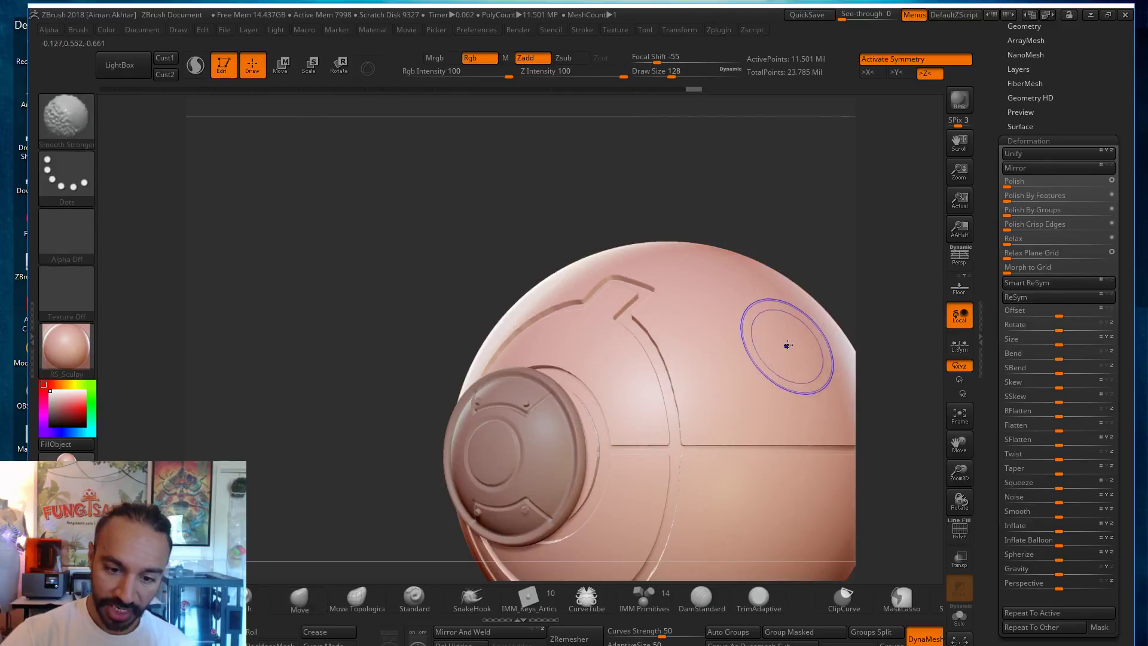
alt+drag(726, 385, 585, 273)
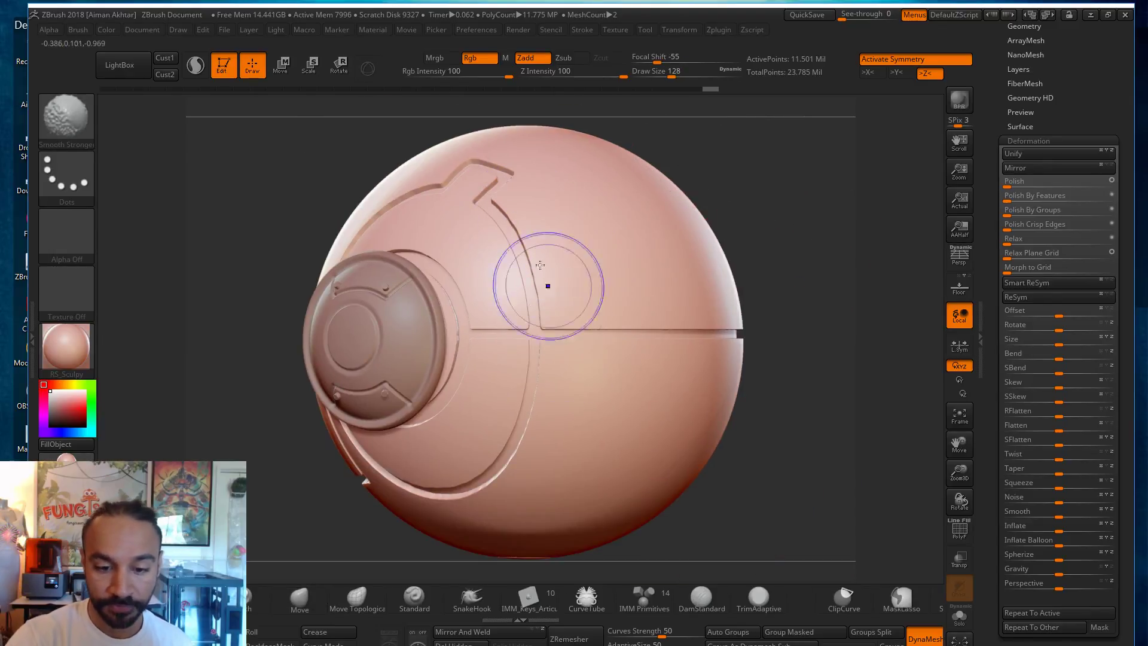
mouse_move(833, 341)
mouse_down()
mouse_move(781, 333)
mouse_move(874, 348)
mouse_up()
alt+drag(774, 341, 671, 339)
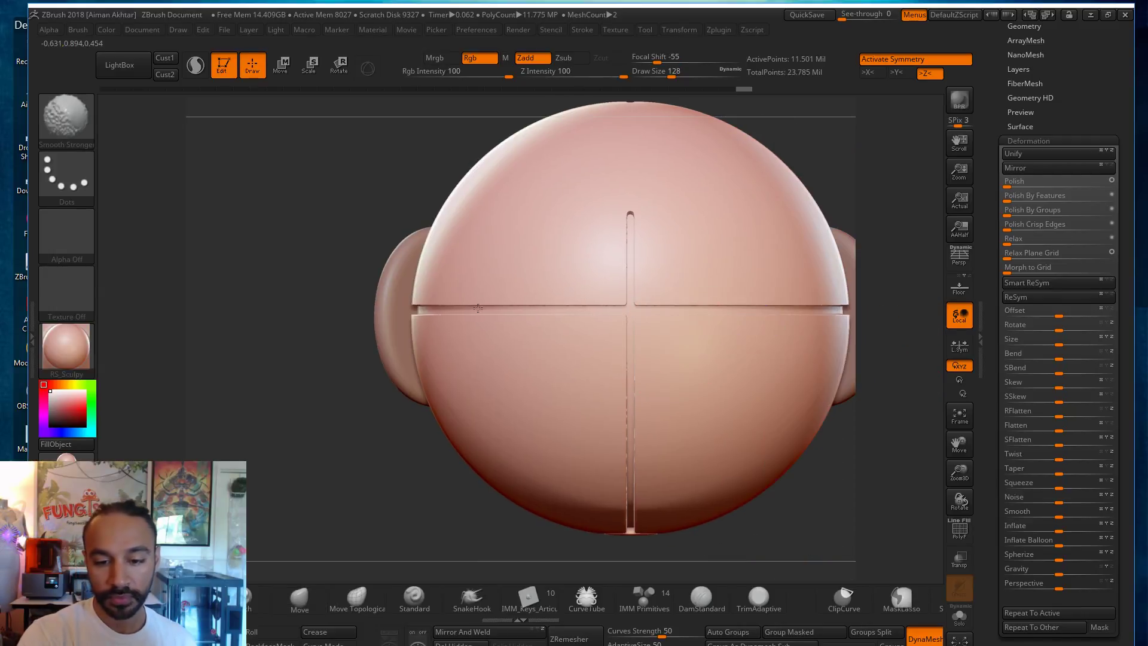
alt+drag(903, 355, 828, 261)
mouse_move(584, 307)
shift+mouse_down()
mouse_move(541, 413)
mouse_move(550, 262)
shift+mouse_up()
drag(621, 492, 597, 328)
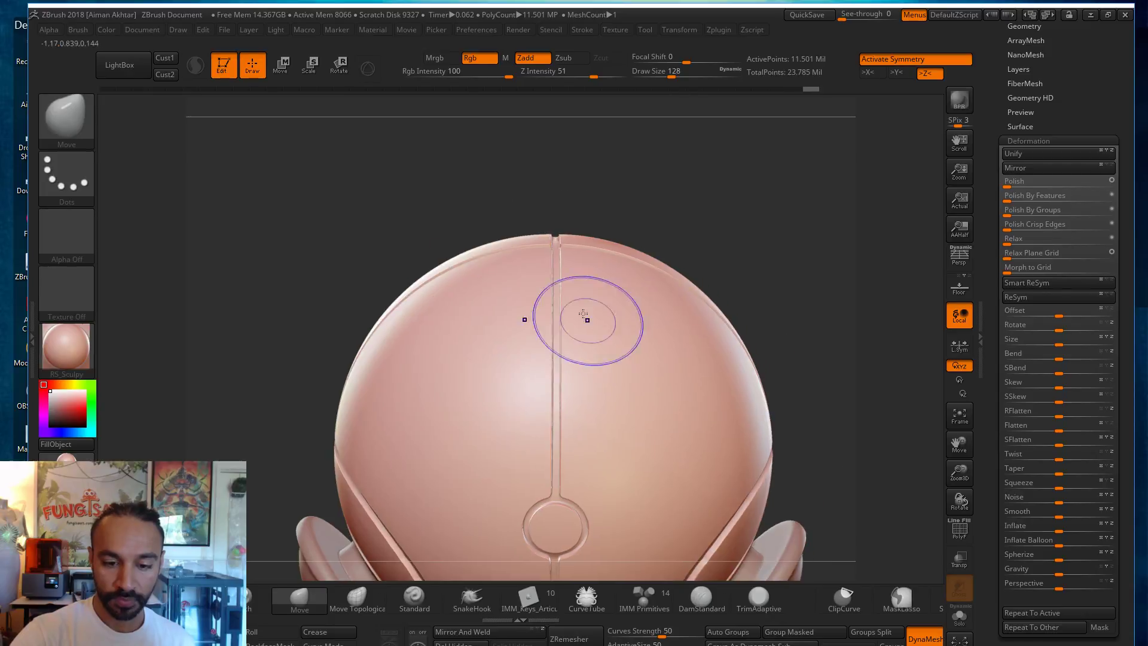
Step: Smooth the vertical centre seam above and below the round panel
alt+drag(807, 308, 816, 161)
shift+drag(569, 311, 565, 413)
drag(832, 216, 815, 222)
shift+drag(581, 420, 574, 359)
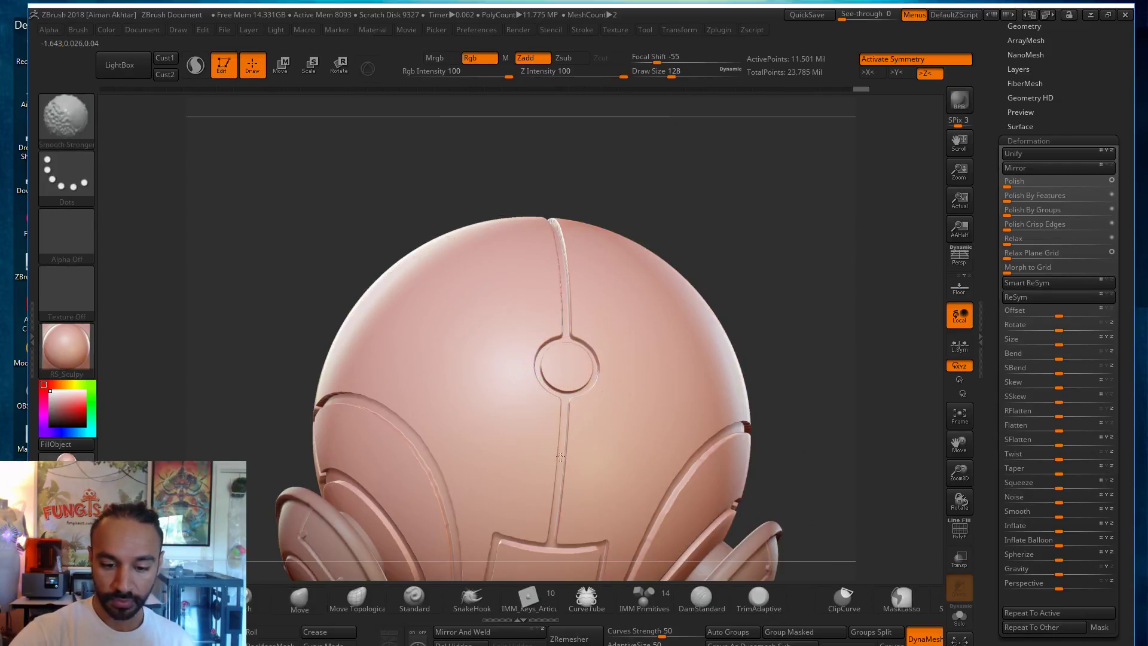
mouse_move(834, 349)
mouse_down()
mouse_move(829, 332)
mouse_move(874, 289)
mouse_move(864, 199)
mouse_move(850, 203)
mouse_up()
key(s)
mouse_move(721, 262)
mouse_down()
mouse_move(666, 324)
mouse_move(631, 465)
mouse_up()
mouse_move(859, 293)
mouse_down()
mouse_move(903, 246)
mouse_move(894, 173)
mouse_up()
mouse_move(538, 372)
shift+mouse_down()
mouse_move(565, 351)
mouse_move(585, 355)
shift+mouse_up()
Step: Switch to the Move brush with a draw size of 25 and review the whole grooved sphere
key(b)
key(m)
key(v)
key(s)
key(s)
alt+drag(691, 268, 751, 241)
alt+drag(775, 375, 794, 318)
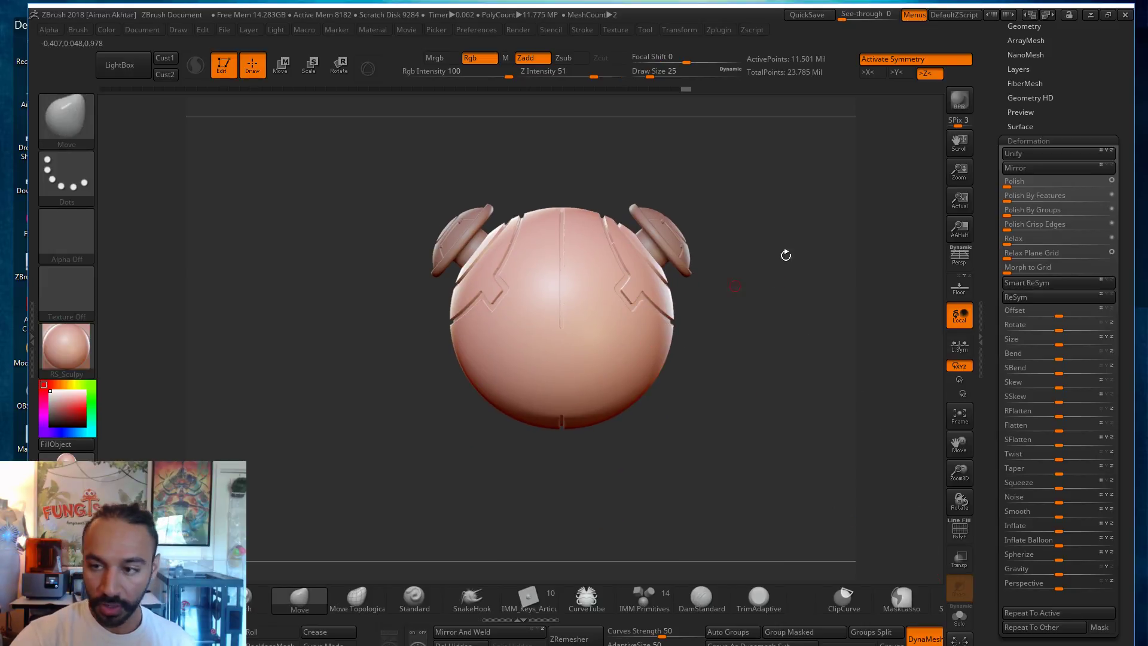
Step: Duplicate the backpacktest1 subtool and move the copy to the end of the subtool list
drag(1093, 103, 1081, 178)
click(1026, 210)
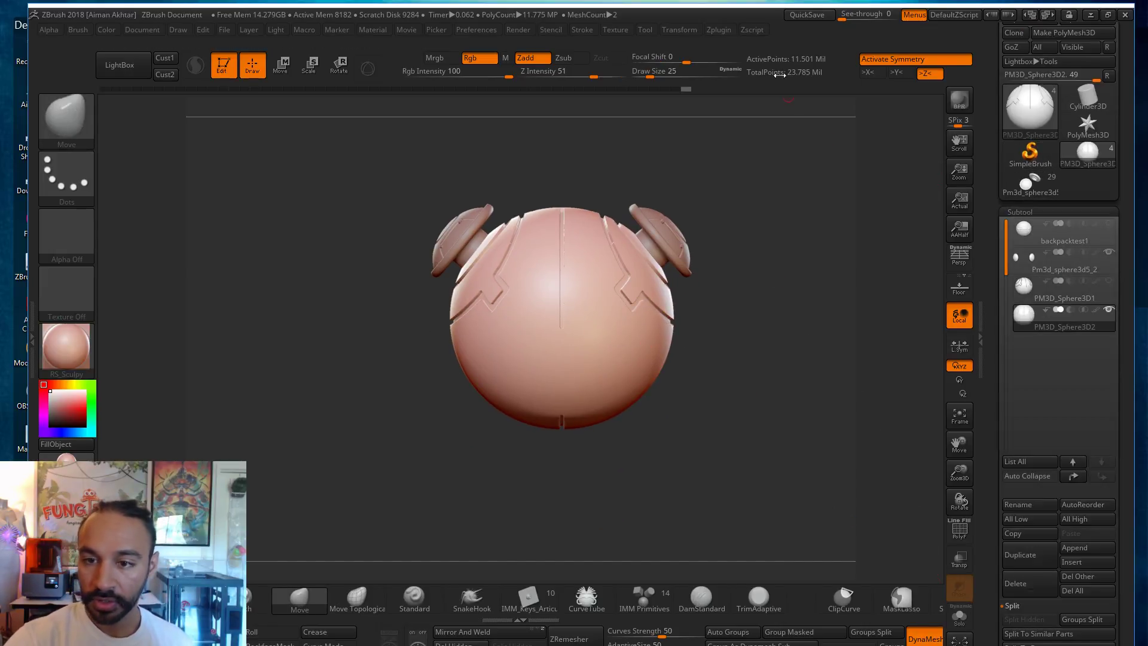
click(1024, 232)
drag(820, 343, 705, 347)
drag(829, 377, 826, 388)
mouse_move(1033, 239)
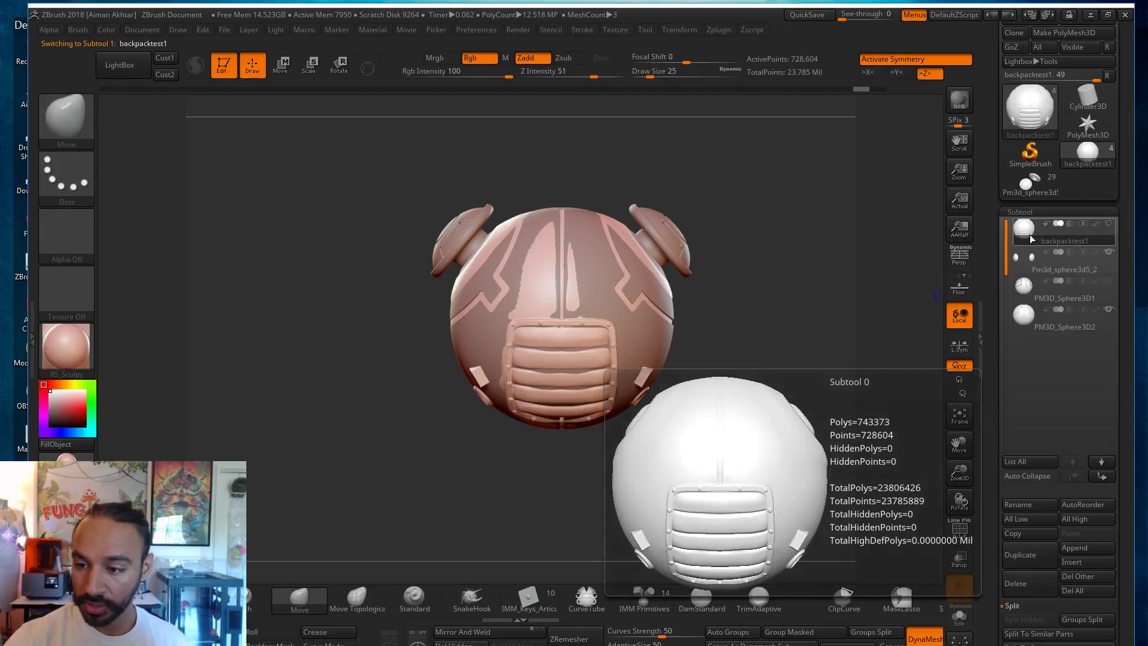
click(1036, 546)
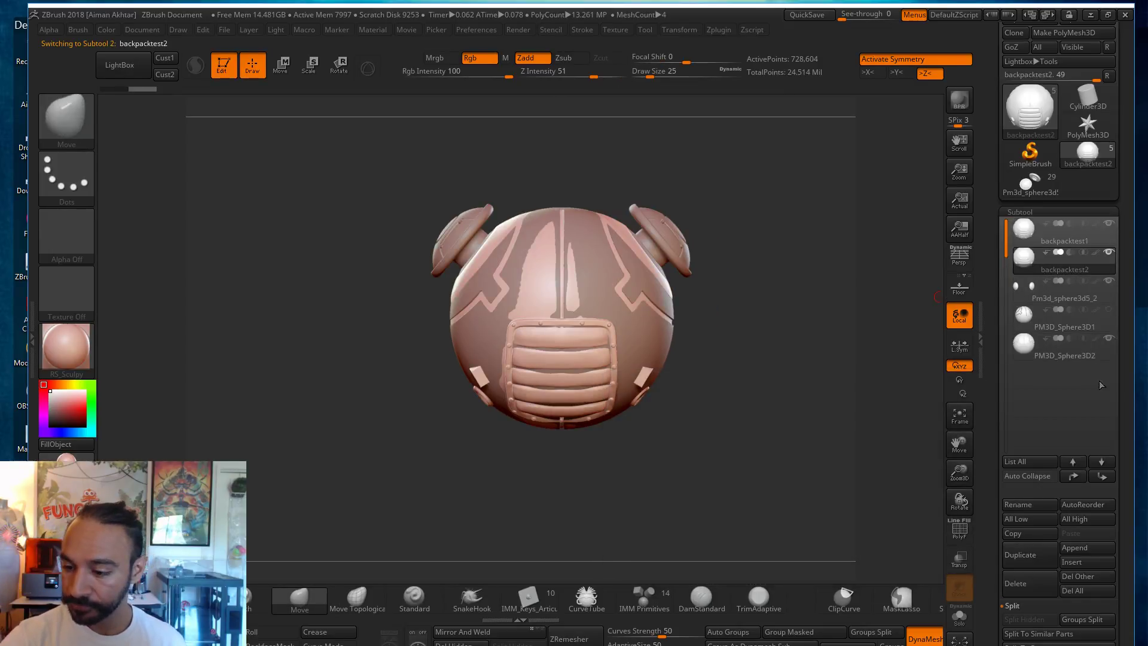
shift+click(1104, 477)
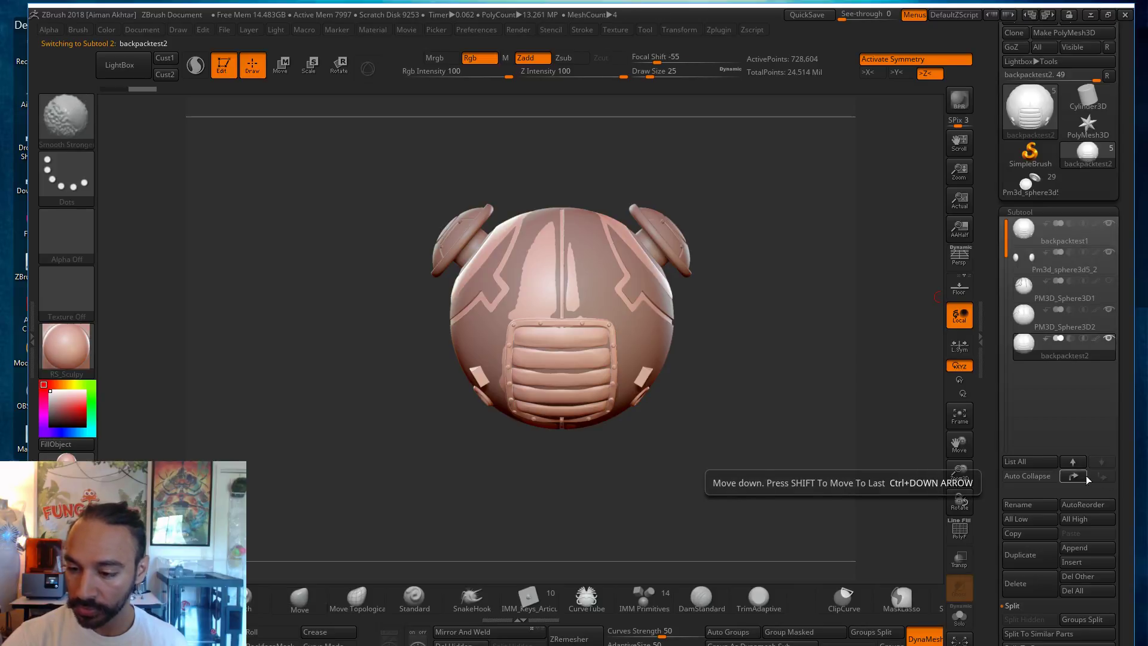
Step: Use rectangular selection on the copy to hide unneeded sphere surface, including the block beneath the ribbed panel
key(f)
ctrl+shift+click(65, 125)
mouse_move(336, 168)
ctrl+shift+mouse_down()
mouse_move(547, 173)
mouse_move(769, 345)
mouse_move(809, 310)
mouse_move(811, 249)
mouse_move(767, 215)
ctrl+shift+mouse_up()
key(f)
key(f)
mouse_move(626, 495)
ctrl+shift+mouse_down()
mouse_move(492, 280)
mouse_move(455, 271)
ctrl+shift+mouse_up()
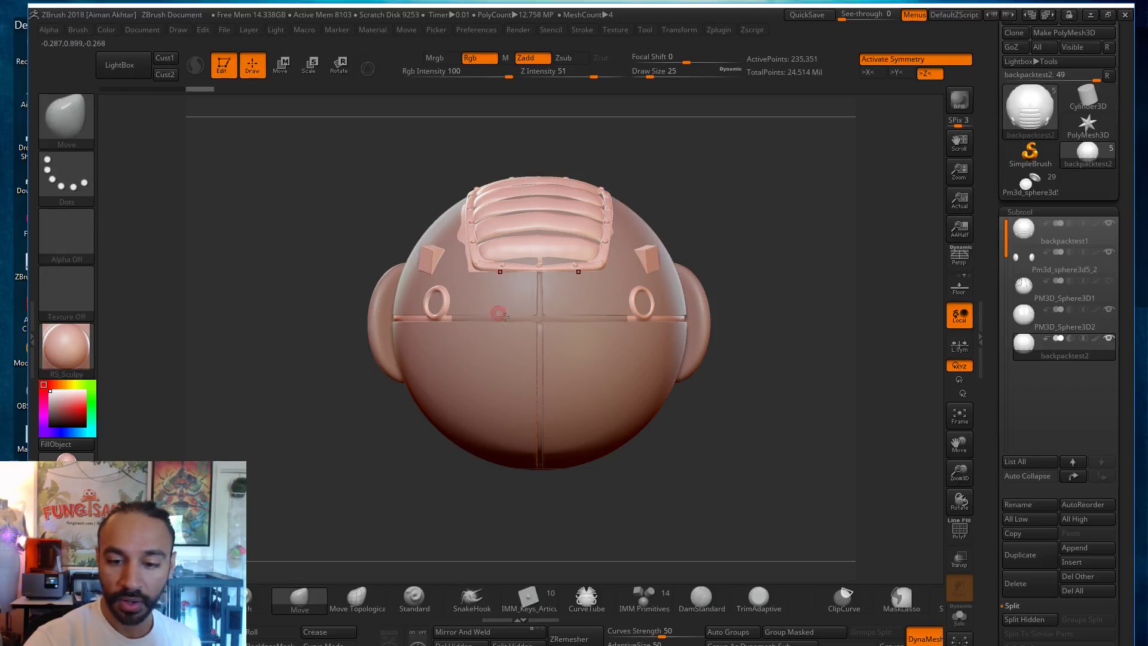
Step: Solo the duplicate and hide its lower half and more of the sphere surface behind the ribbed panel
click(960, 616)
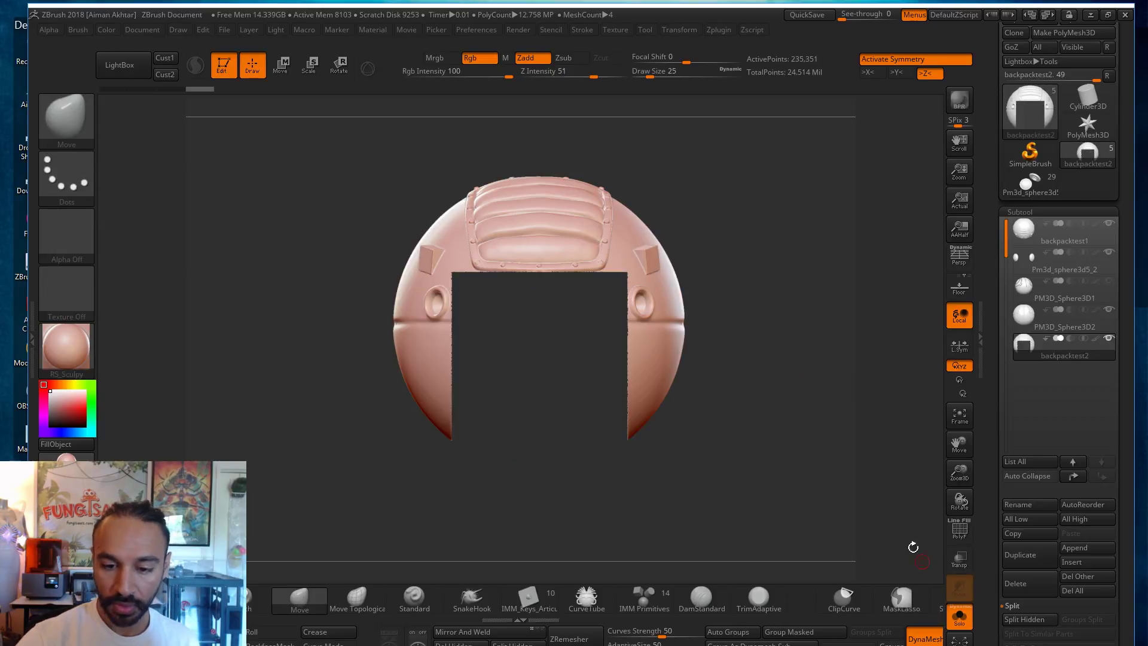
mouse_move(774, 464)
ctrl+shift+mouse_down()
mouse_move(635, 459)
mouse_move(321, 339)
mouse_move(315, 321)
ctrl+shift+mouse_up()
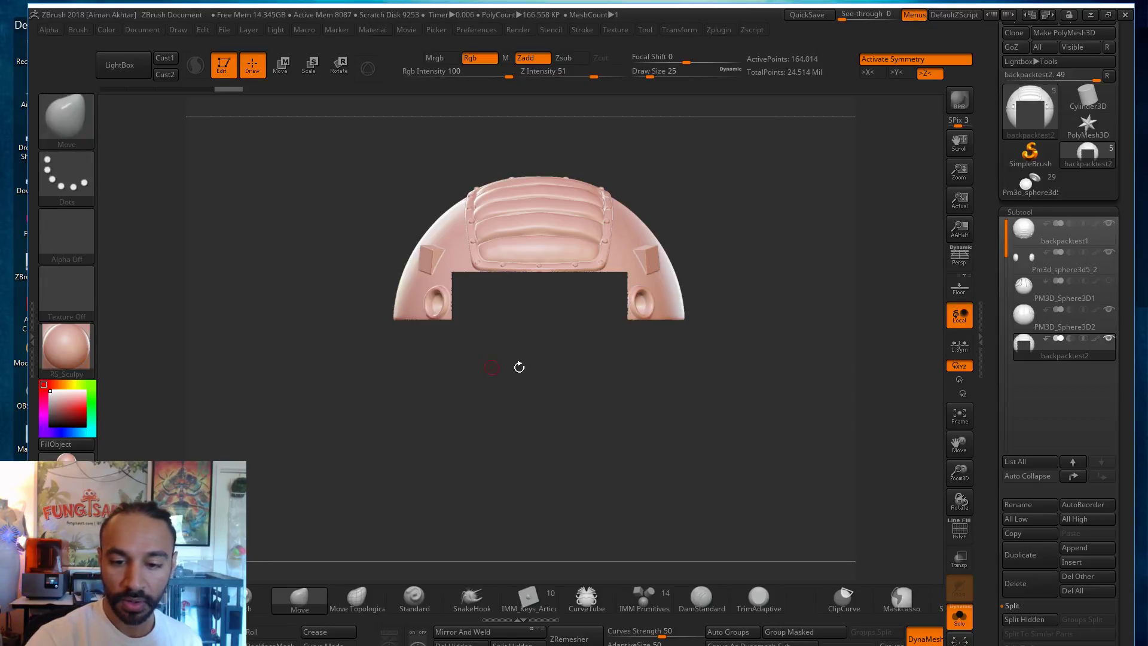
ctrl+shift+drag(737, 319, 656, 273)
mouse_move(741, 273)
mouse_down()
mouse_move(739, 413)
mouse_move(741, 258)
mouse_move(716, 242)
mouse_move(689, 256)
mouse_move(698, 282)
mouse_up()
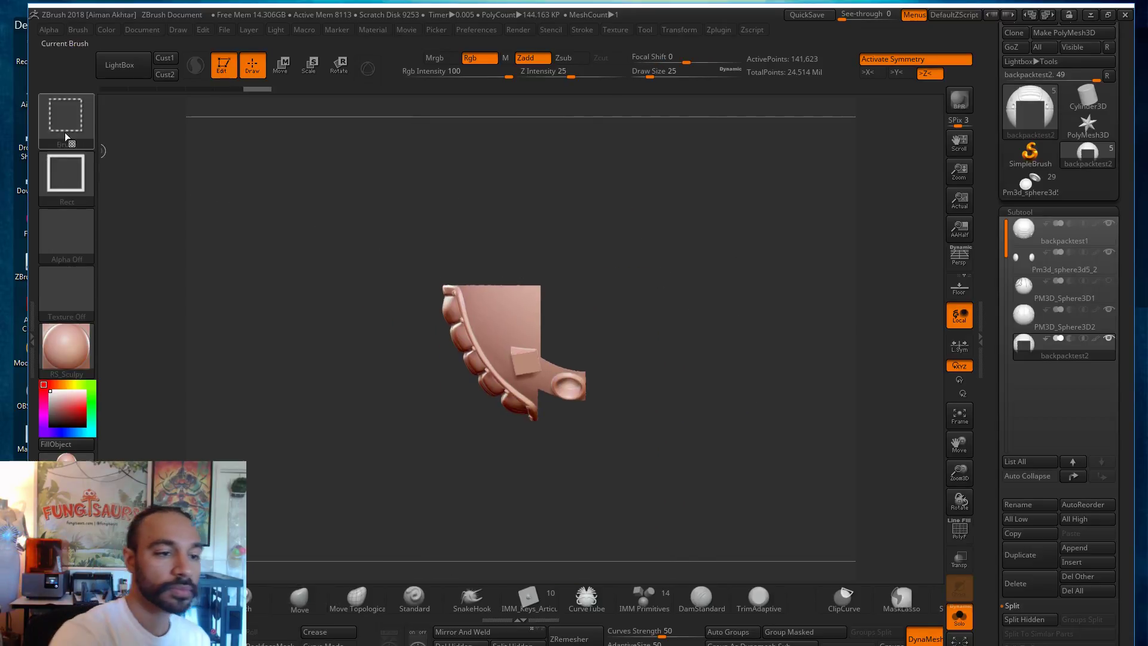
Step: Switch to another selection brush and hide the excess surface behind the ribbed panel, keeping the side blocks and rings
click(70, 140)
click(171, 126)
mouse_move(533, 345)
ctrl+shift+mouse_down()
mouse_move(461, 277)
mouse_move(791, 274)
mouse_move(801, 251)
mouse_move(750, 243)
mouse_move(737, 183)
mouse_move(681, 277)
ctrl+shift+mouse_up()
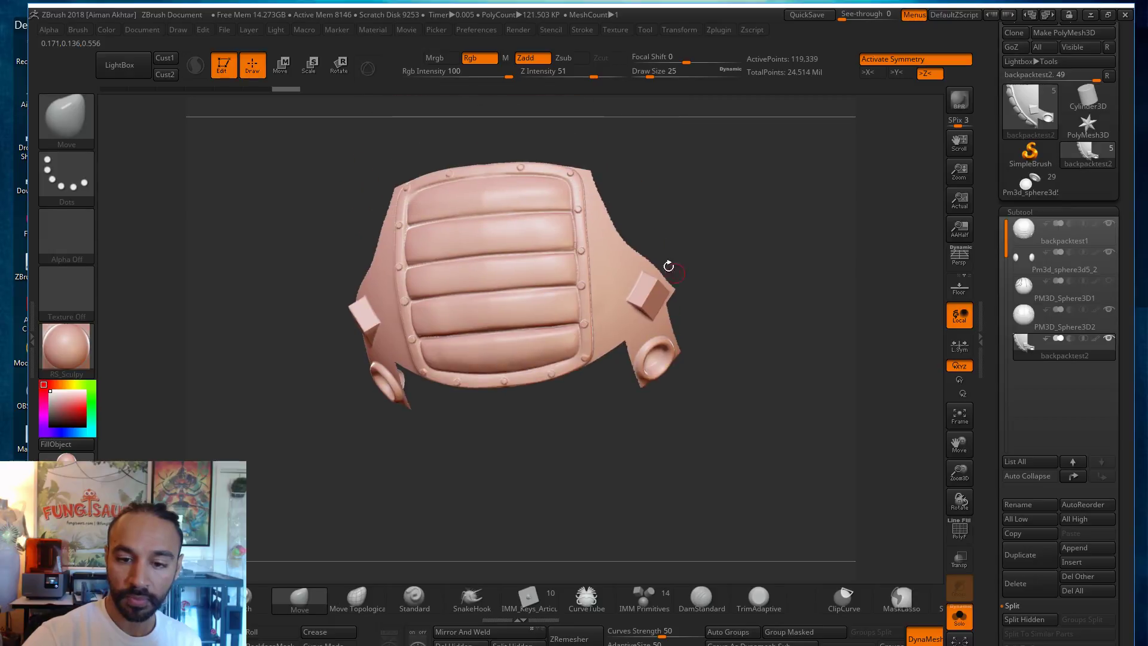
Step: Hide the excess surface between the ribbed panel and the side pieces on the duplicate, and delete the hidden geometry
key(ctrl+shift)
mouse_move(619, 373)
ctrl+shift+mouse_down()
mouse_move(625, 224)
mouse_move(589, 221)
mouse_move(577, 123)
ctrl+shift+mouse_up()
drag(774, 271, 914, 414)
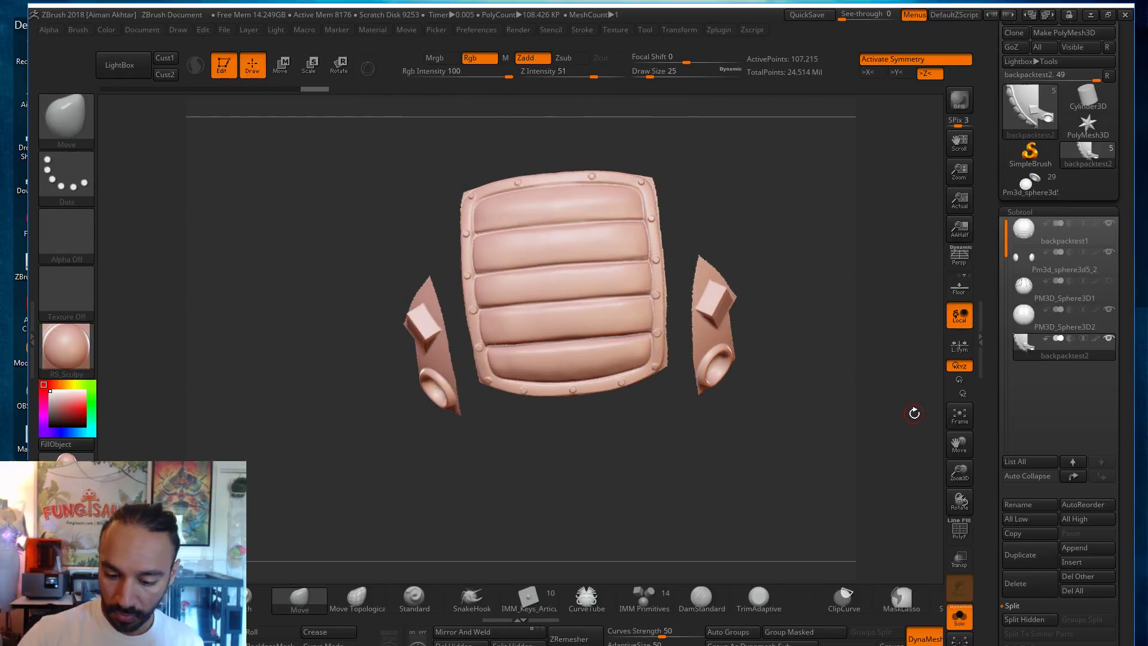
click(462, 644)
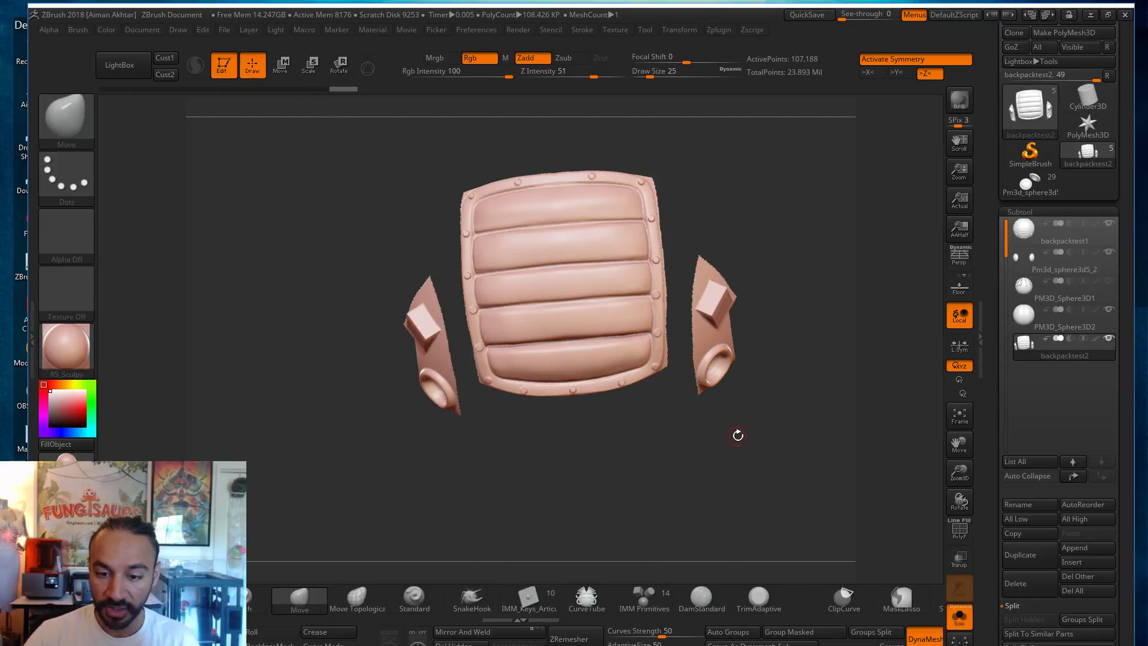
shift+drag(758, 440, 761, 491)
ctrl+shift+click(801, 437)
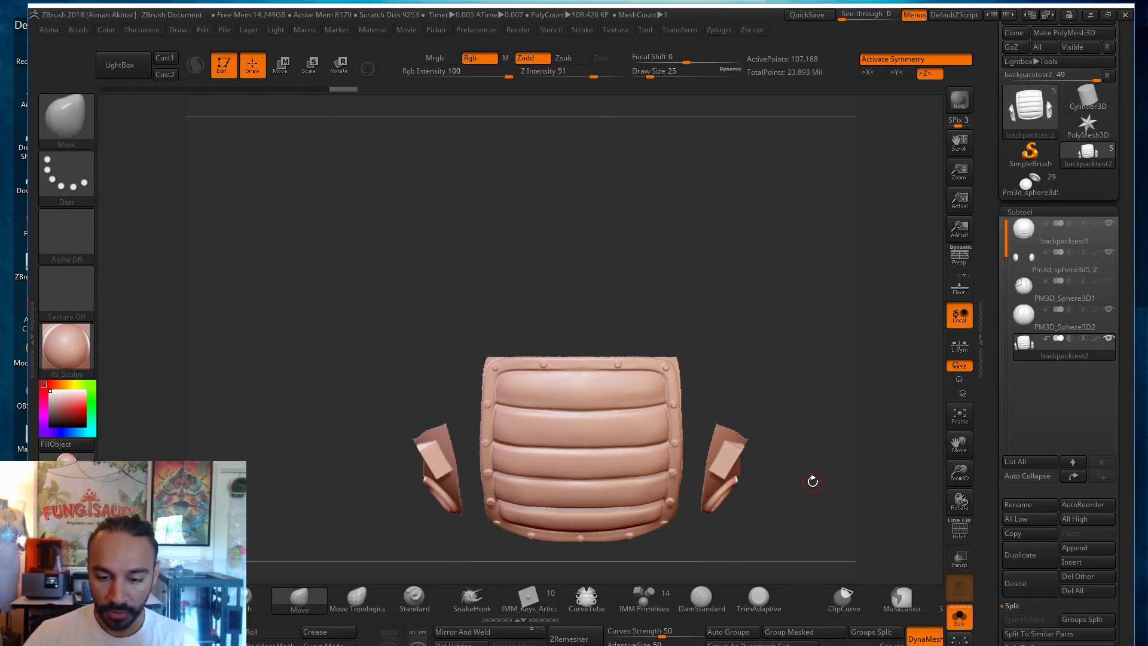
Step: Turn off Solo to bring back the other subtools, and enlarge the Move brush to a draw size of 212
click(959, 616)
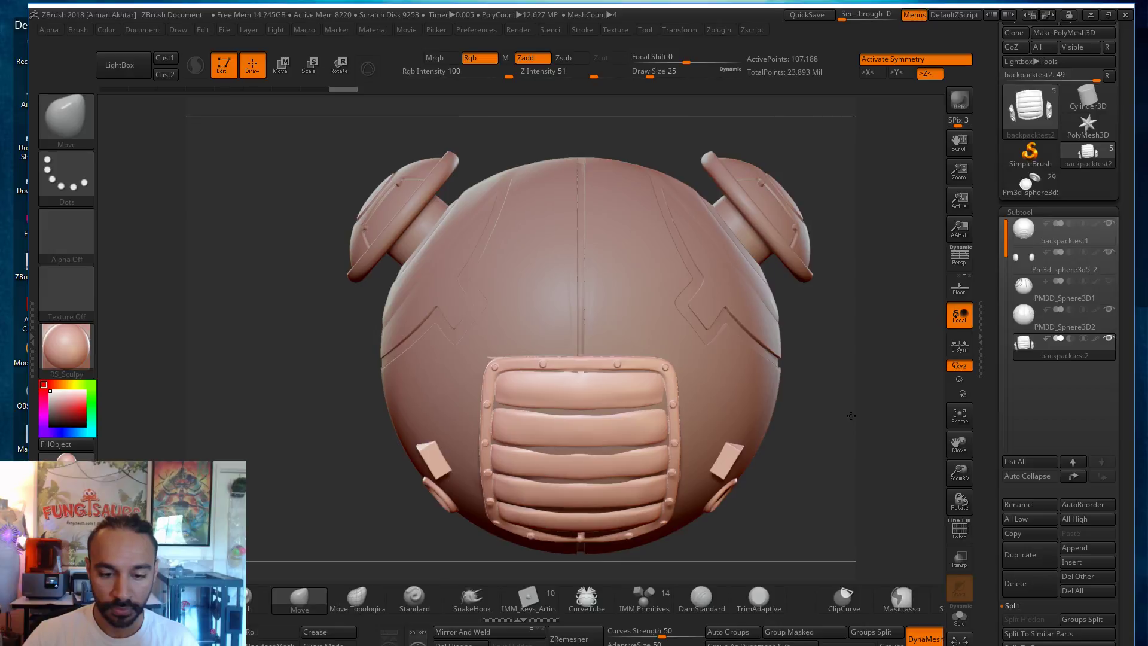
drag(822, 470, 864, 517)
drag(597, 521, 603, 517)
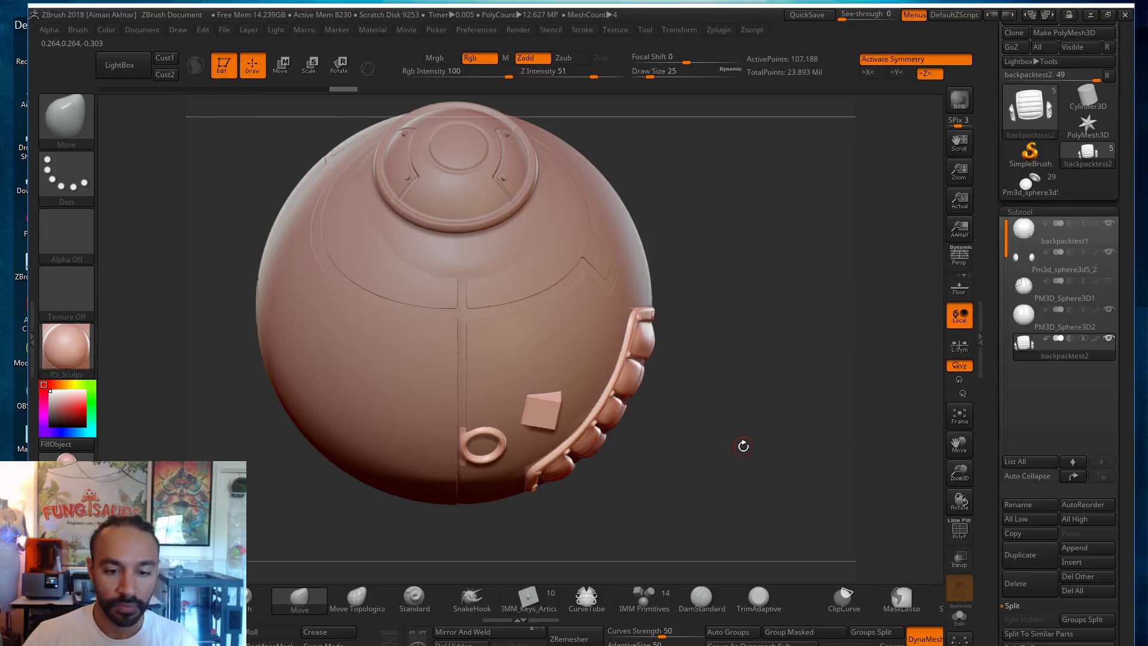
drag(744, 443, 744, 418)
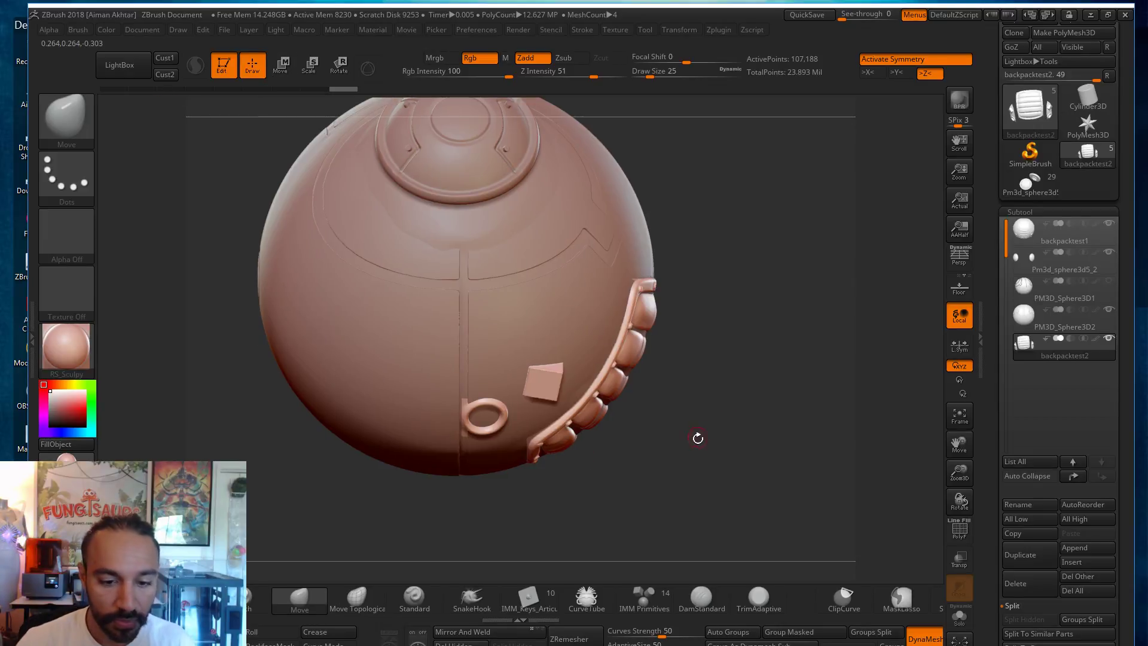
drag(662, 466, 658, 465)
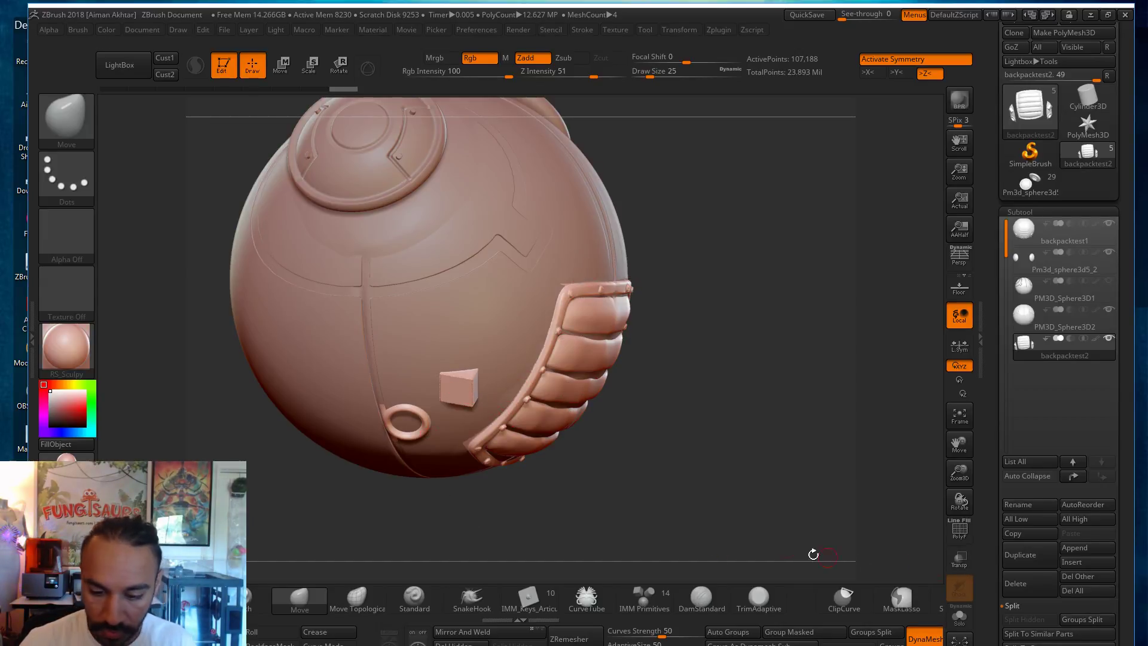
alt+drag(794, 503, 854, 487)
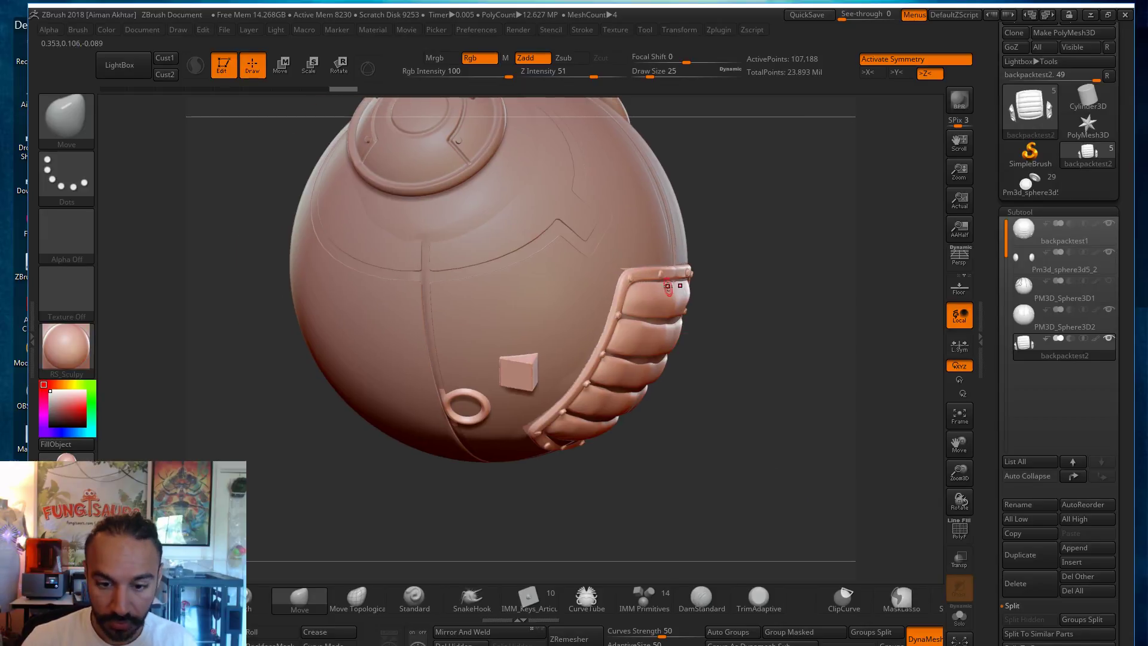
key(s)
drag(657, 335, 684, 337)
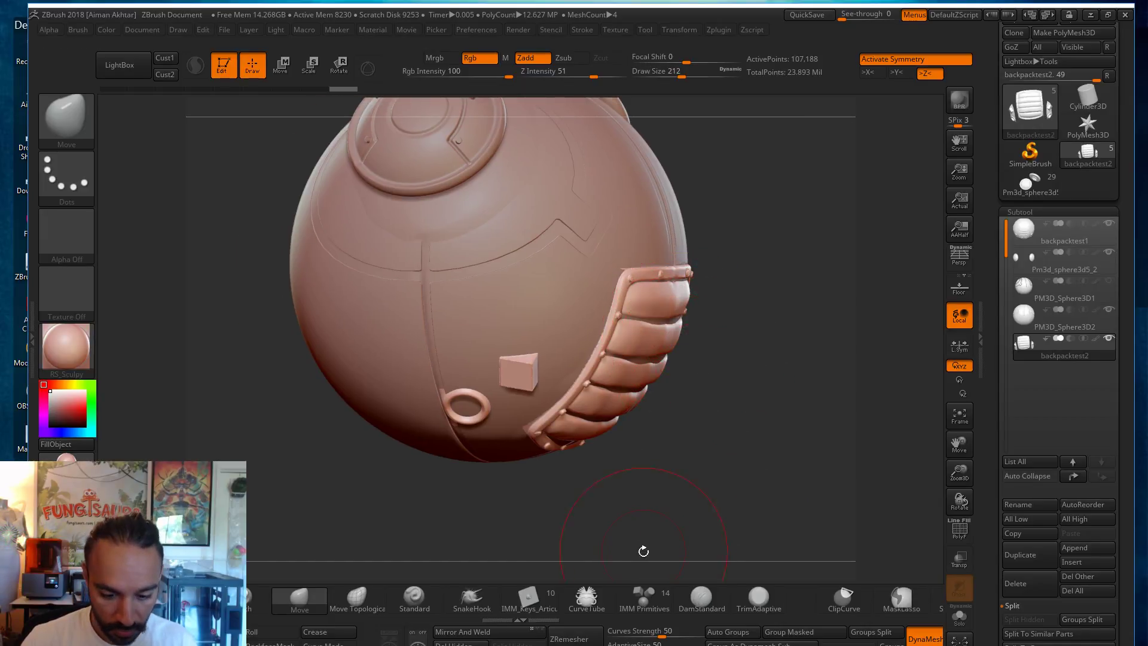
Step: Switch to the DamStandard brush and set its draw size to 56
click(709, 604)
drag(751, 464, 722, 451)
key(s)
drag(449, 231, 426, 231)
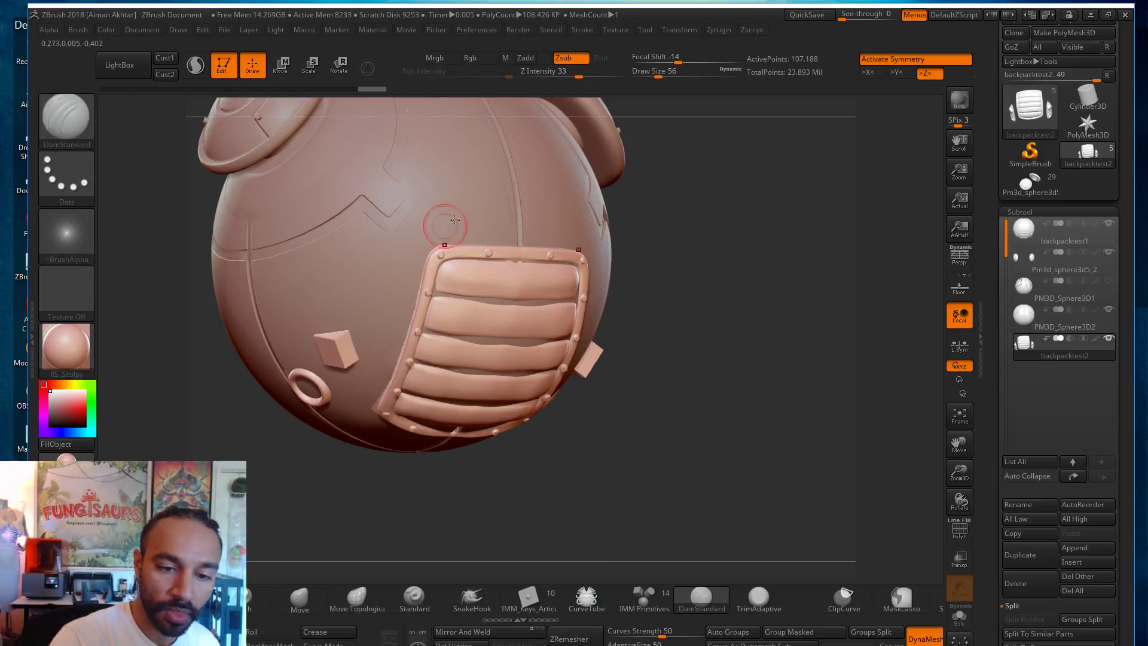
drag(716, 216, 423, 295)
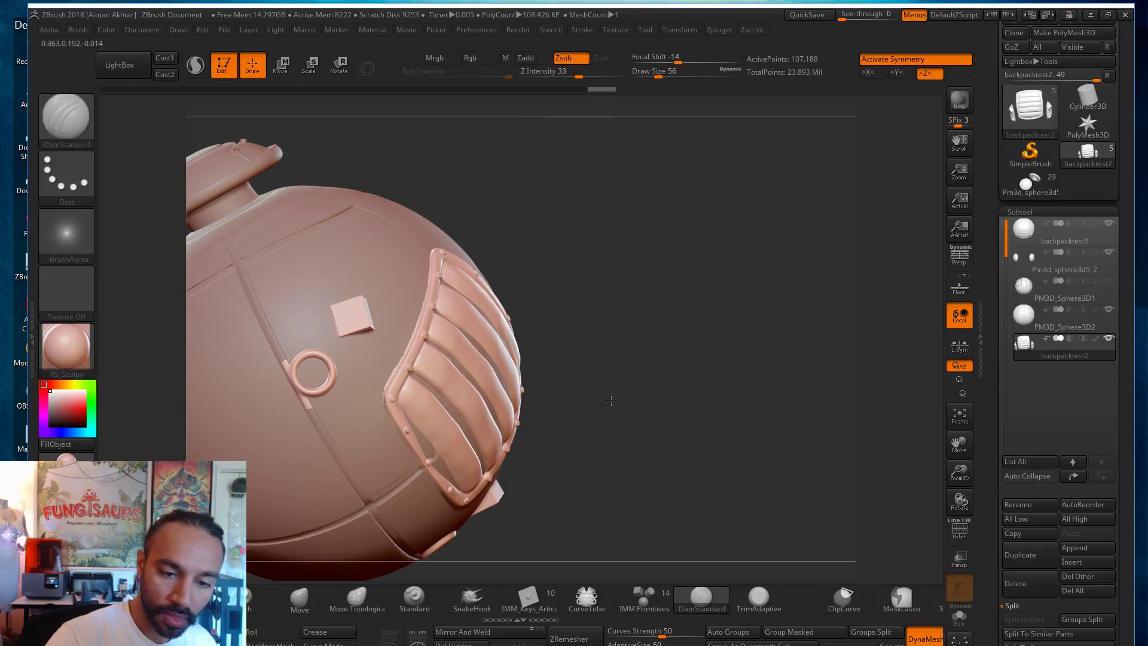
mouse_move(631, 411)
mouse_down()
mouse_move(672, 359)
mouse_move(638, 311)
mouse_move(693, 311)
mouse_up()
Step: Make PM3D_Sphere3D2 the active subtool and hide the backpacktest1 and Pm3d_sphere3d5_2 subtools
alt+click(587, 204)
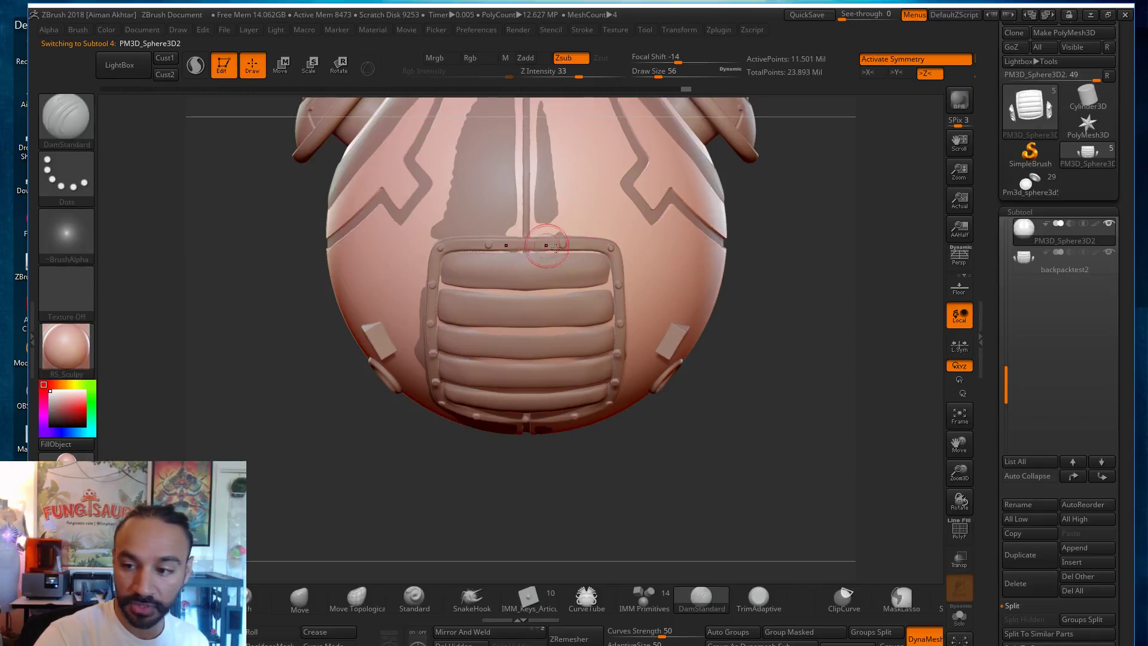
drag(1005, 348, 1006, 229)
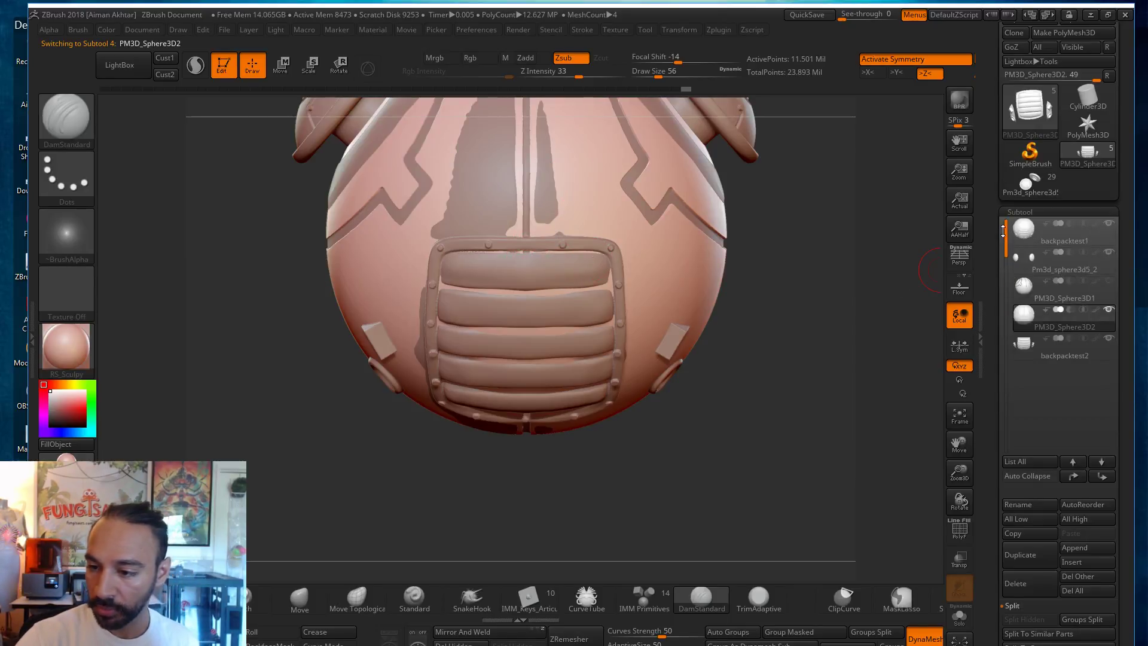
click(1109, 223)
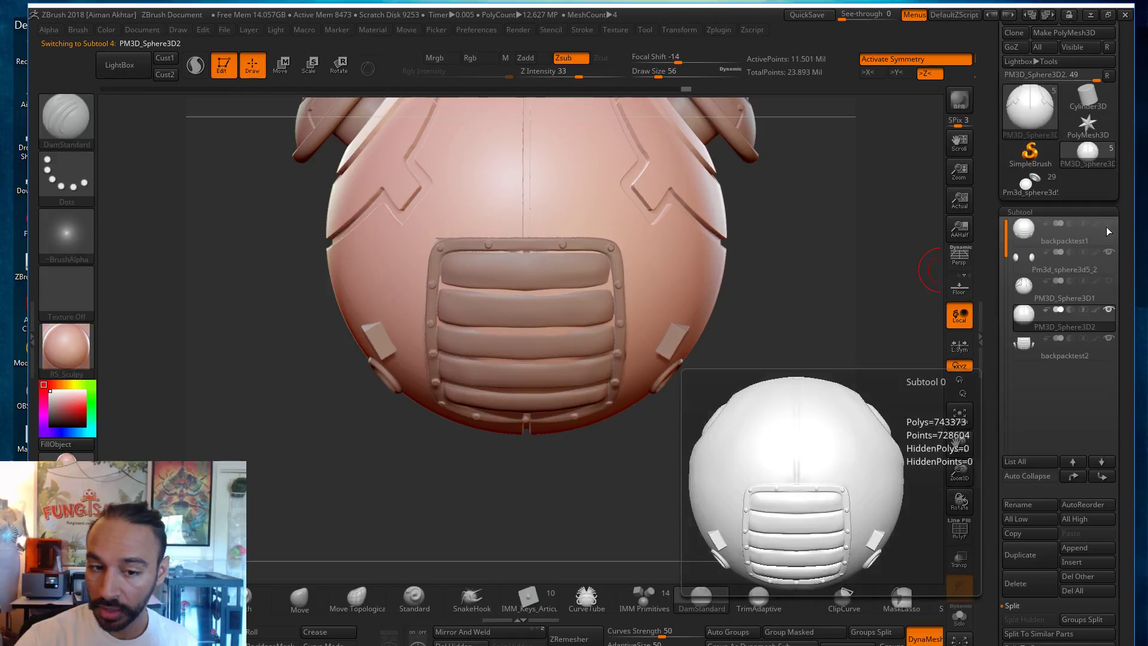
click(1108, 251)
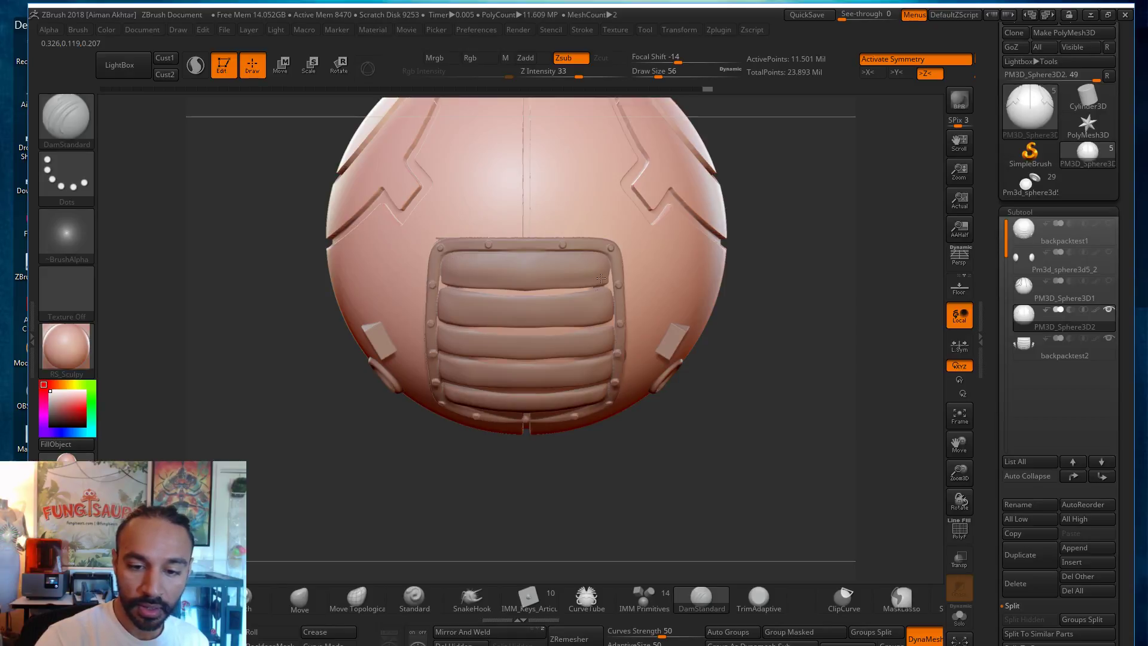
Step: Carve down the sphere surface poking through between the panel's ribs with DamStandard, using draw sizes of 90, 49 and 59
key(s)
drag(448, 280, 454, 287)
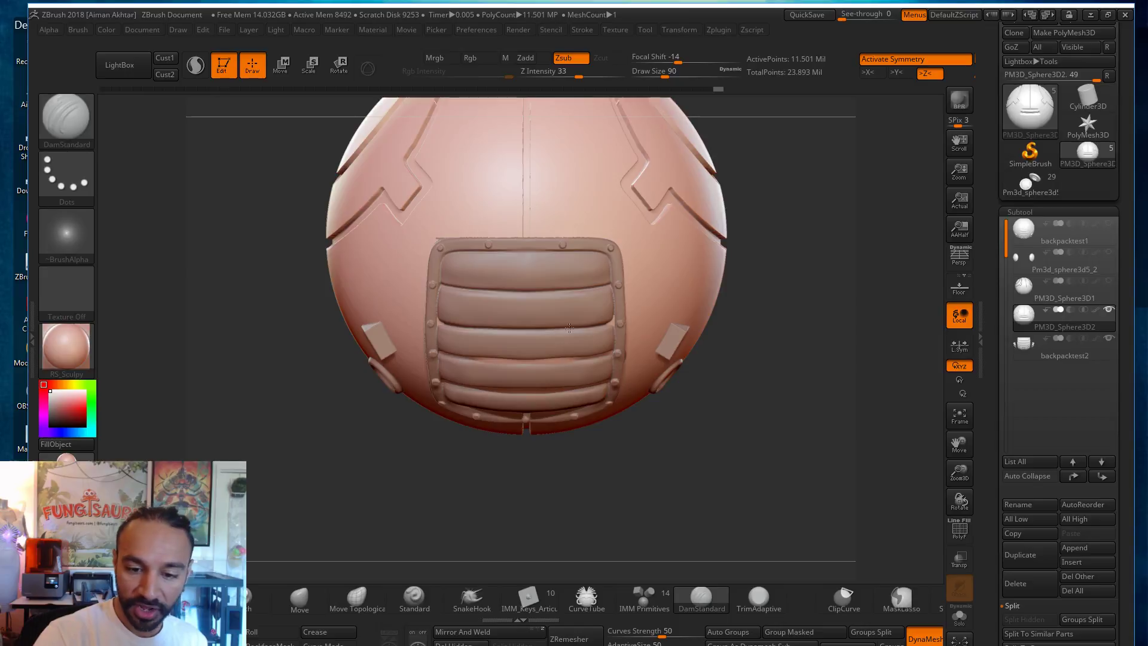
key(s)
drag(606, 322, 599, 321)
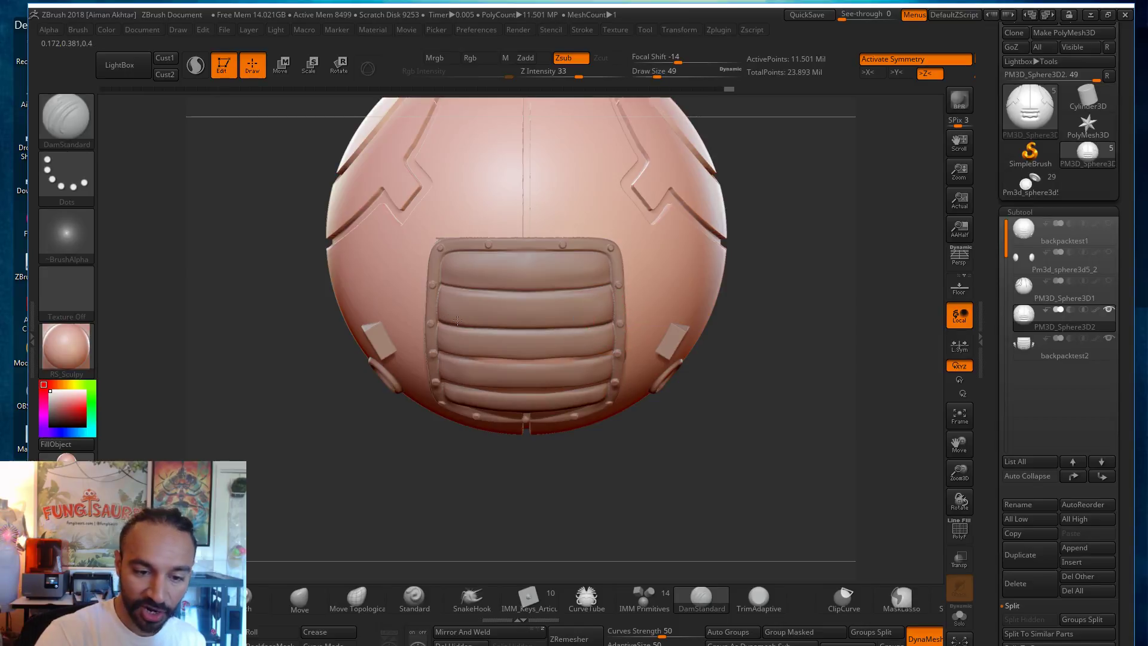
drag(736, 378, 745, 302)
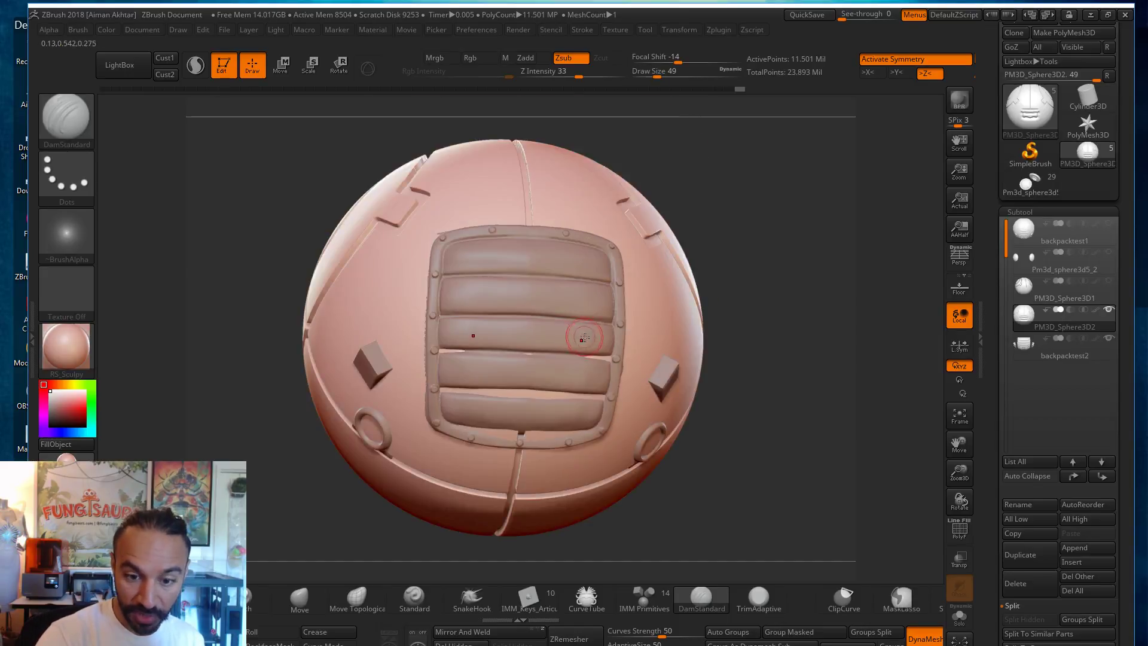
key(])
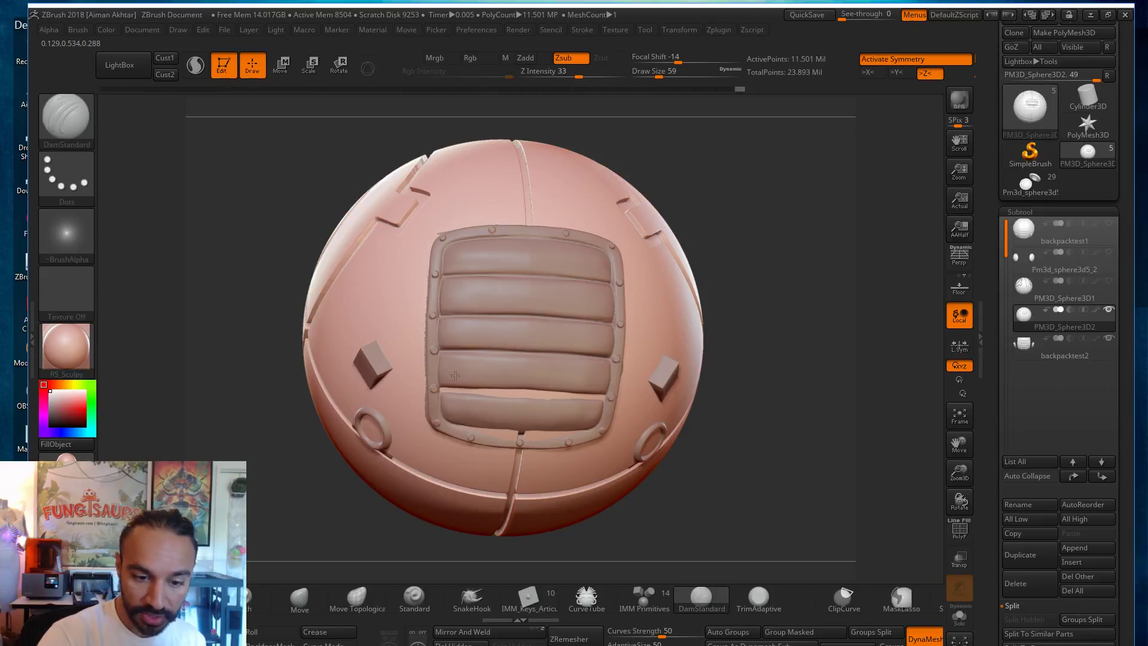
drag(446, 385, 539, 398)
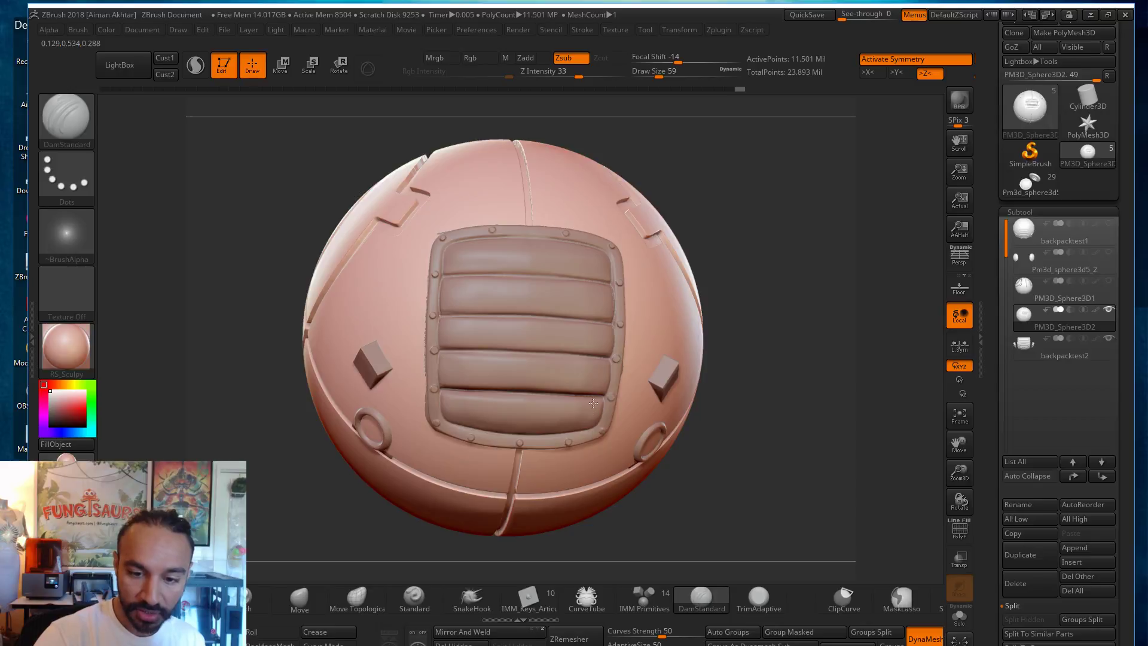
drag(777, 225, 628, 249)
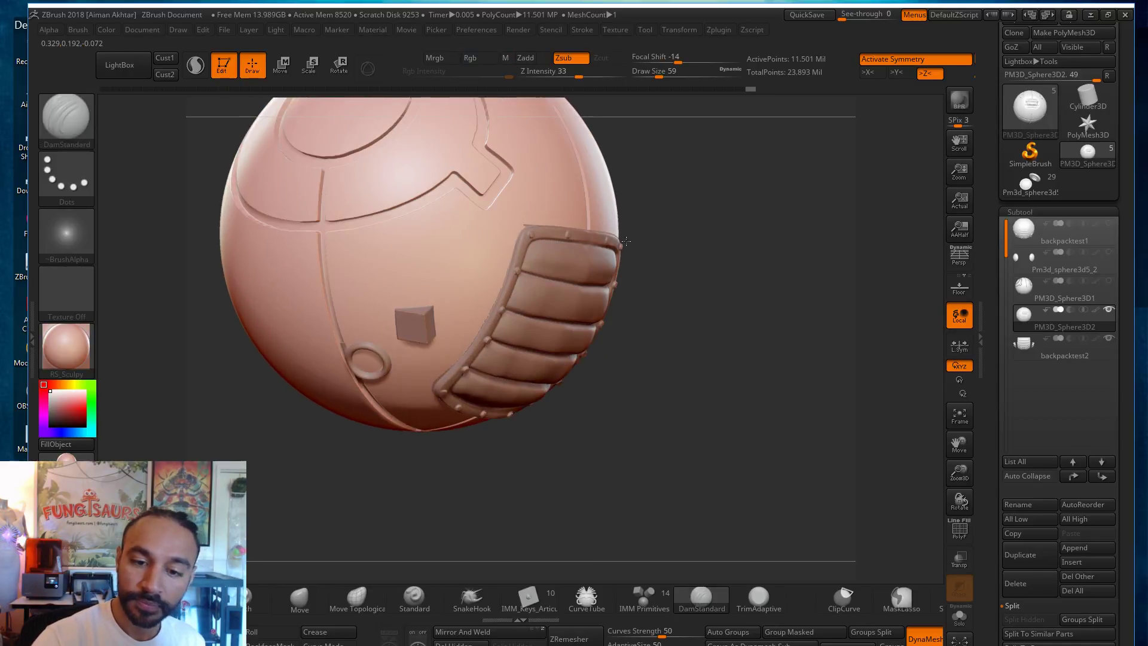
Step: Make backpacktest2 the active subtool and examine from several sides how its panel and side details sit on the sphere
alt+click(535, 233)
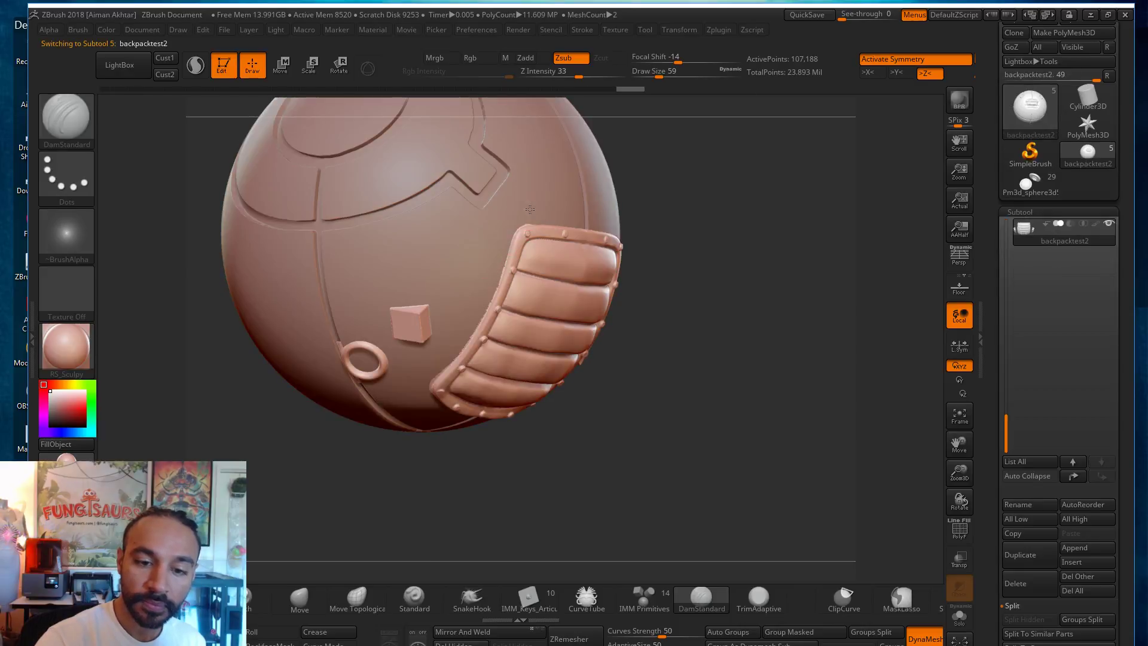
drag(492, 423, 447, 328)
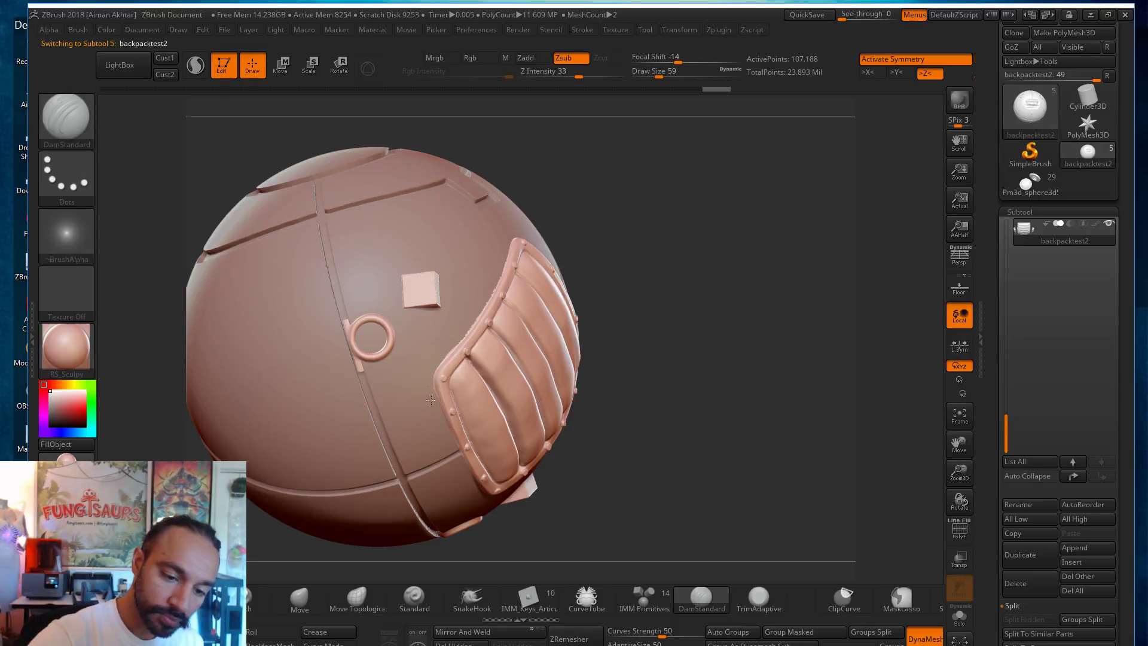
drag(651, 244, 468, 464)
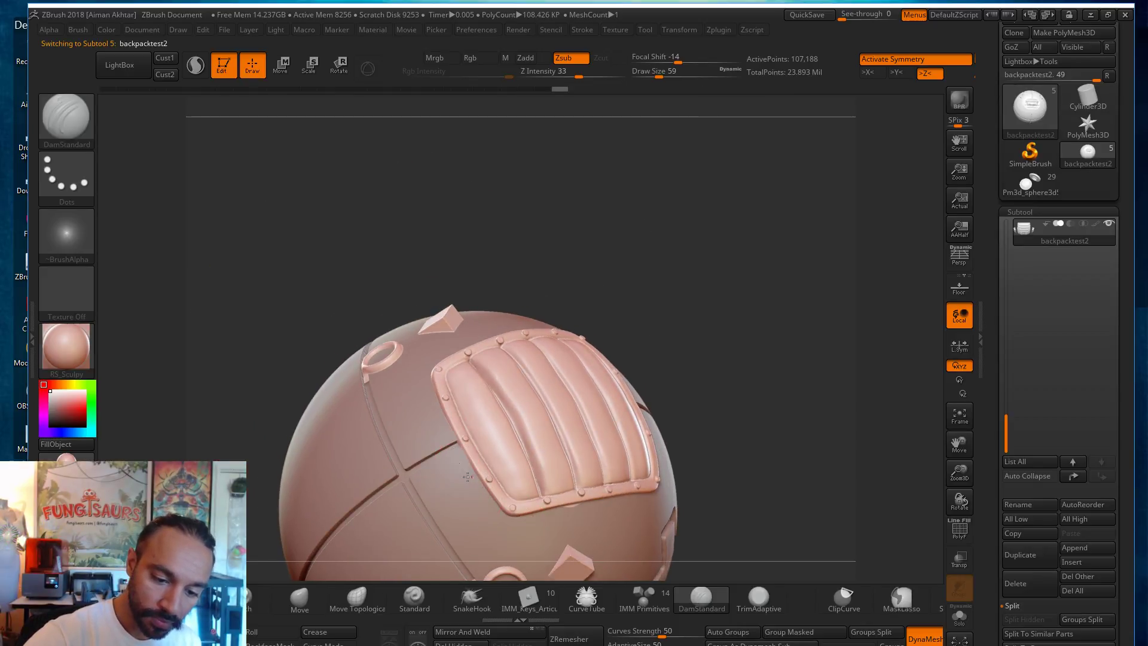
drag(790, 377, 756, 304)
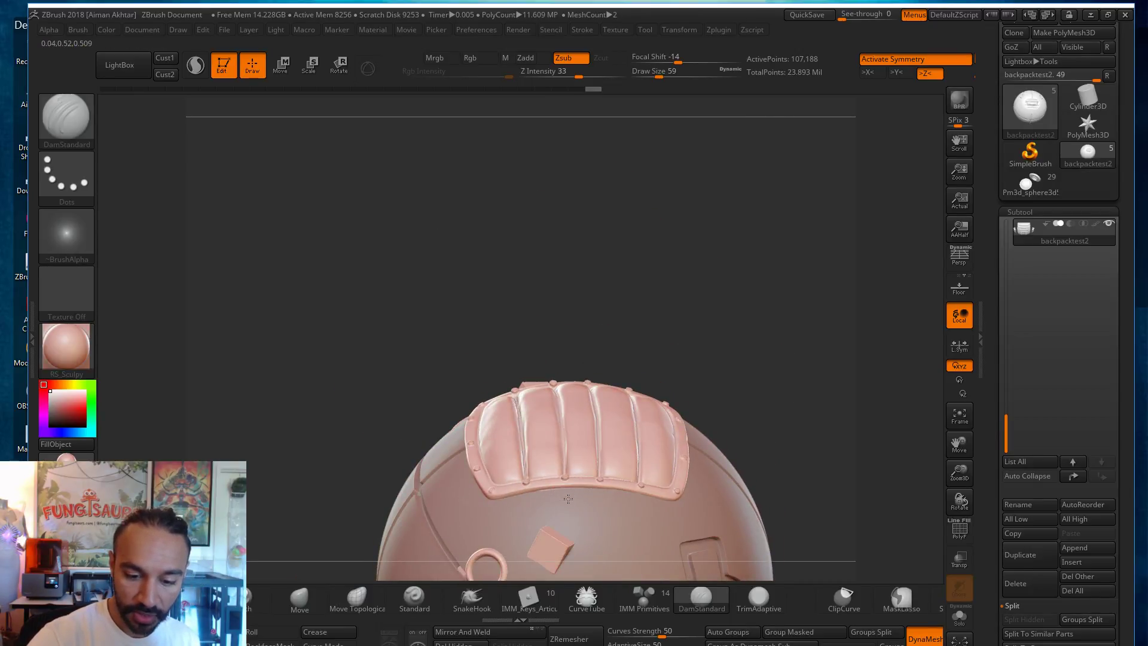
drag(795, 424, 736, 357)
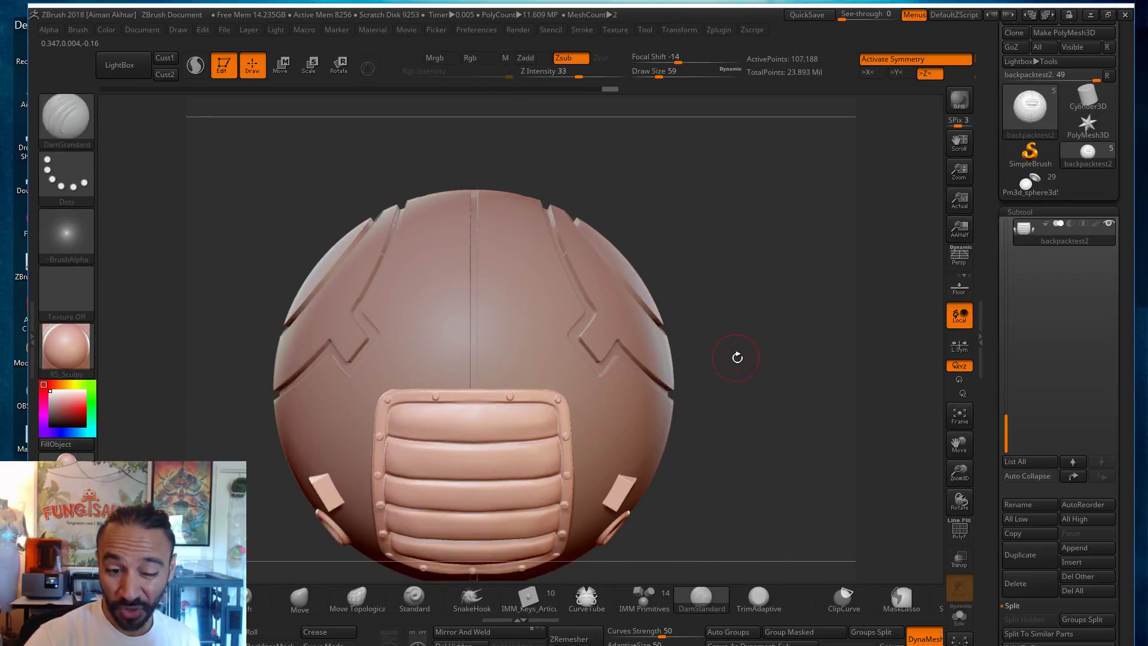
alt+drag(804, 267, 861, 182)
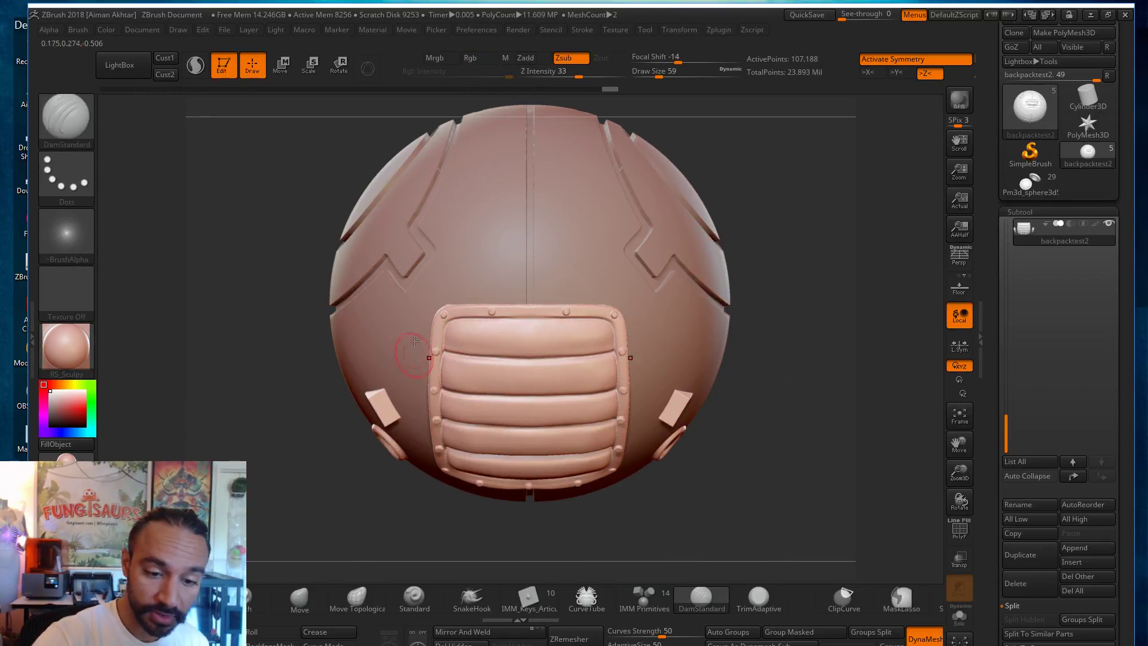
key(ctrl+shift+z)
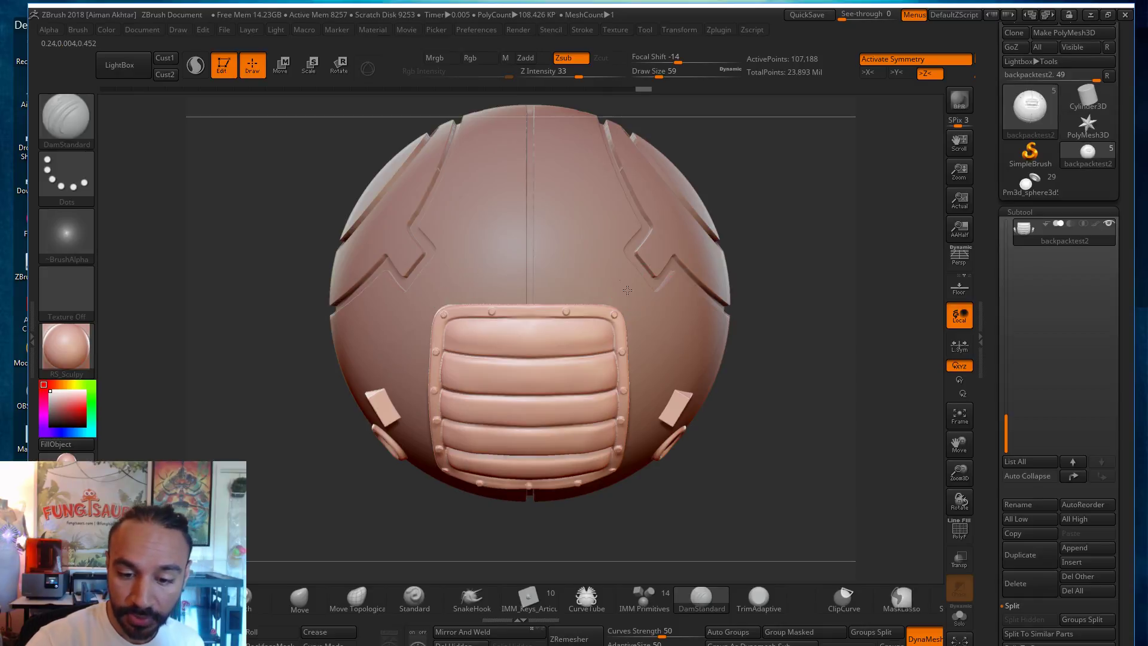
drag(767, 361, 696, 363)
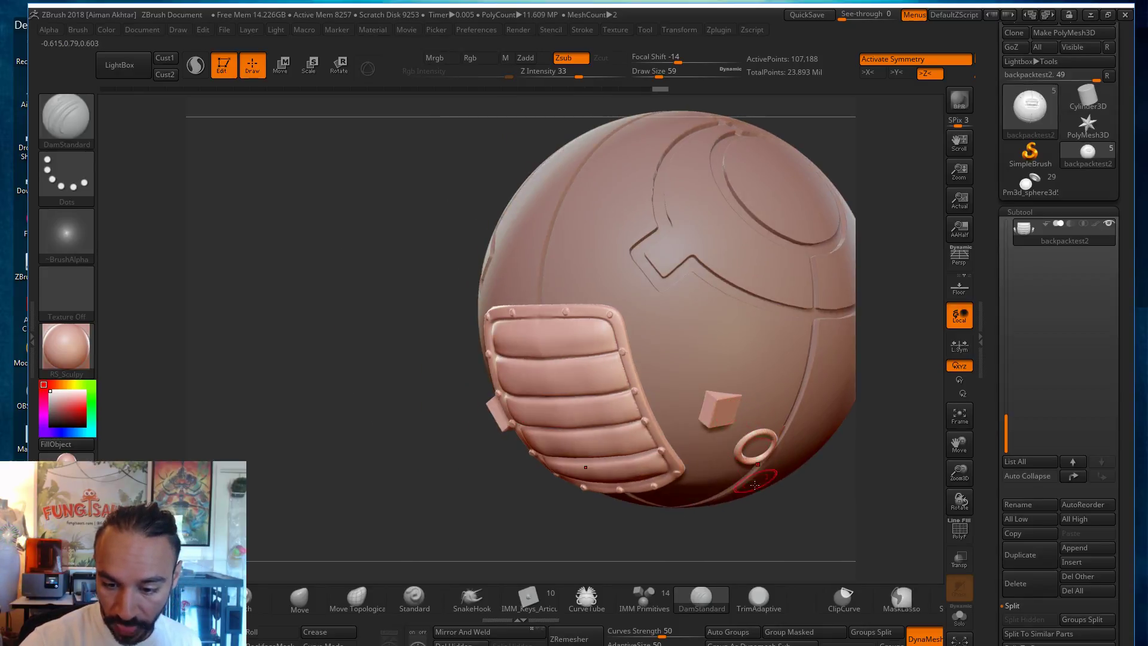
mouse_move(779, 517)
mouse_down()
mouse_move(755, 515)
mouse_move(752, 532)
mouse_move(739, 512)
mouse_move(748, 491)
mouse_move(733, 410)
mouse_move(786, 418)
mouse_move(787, 408)
mouse_up()
Step: Turn on the polyframe display and solo the backpacktest2 subtool
click(959, 530)
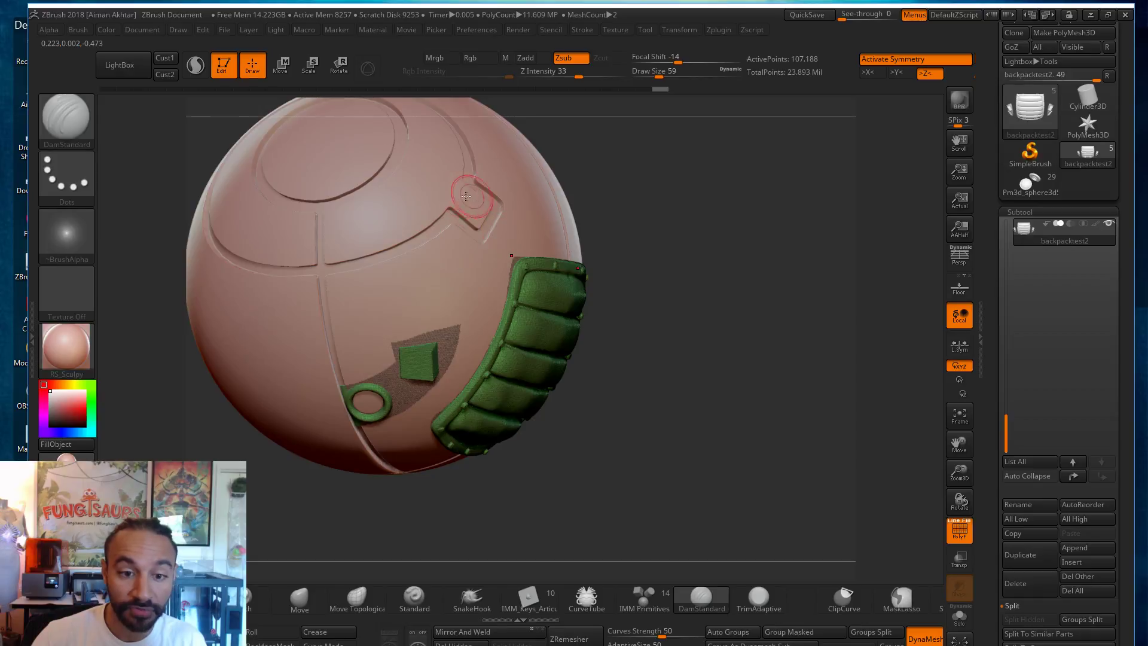
click(958, 616)
mouse_move(625, 414)
mouse_down()
mouse_move(677, 434)
mouse_move(682, 419)
mouse_move(808, 482)
mouse_up()
key(ctrl+shift+b)
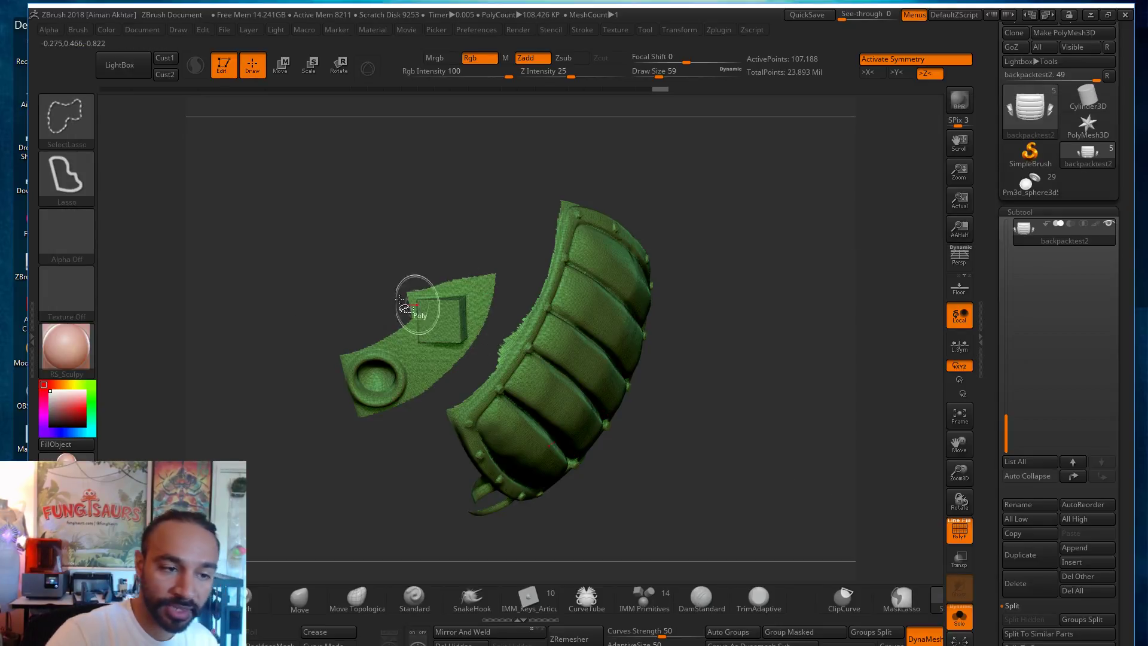
Step: Trim the leftover surface around the side block and between block and ring with SelectLasso, and delete the hidden geometry
mouse_move(506, 239)
ctrl+shift+mouse_down()
mouse_move(500, 309)
mouse_move(470, 348)
mouse_move(465, 267)
mouse_move(496, 249)
ctrl+shift+mouse_up()
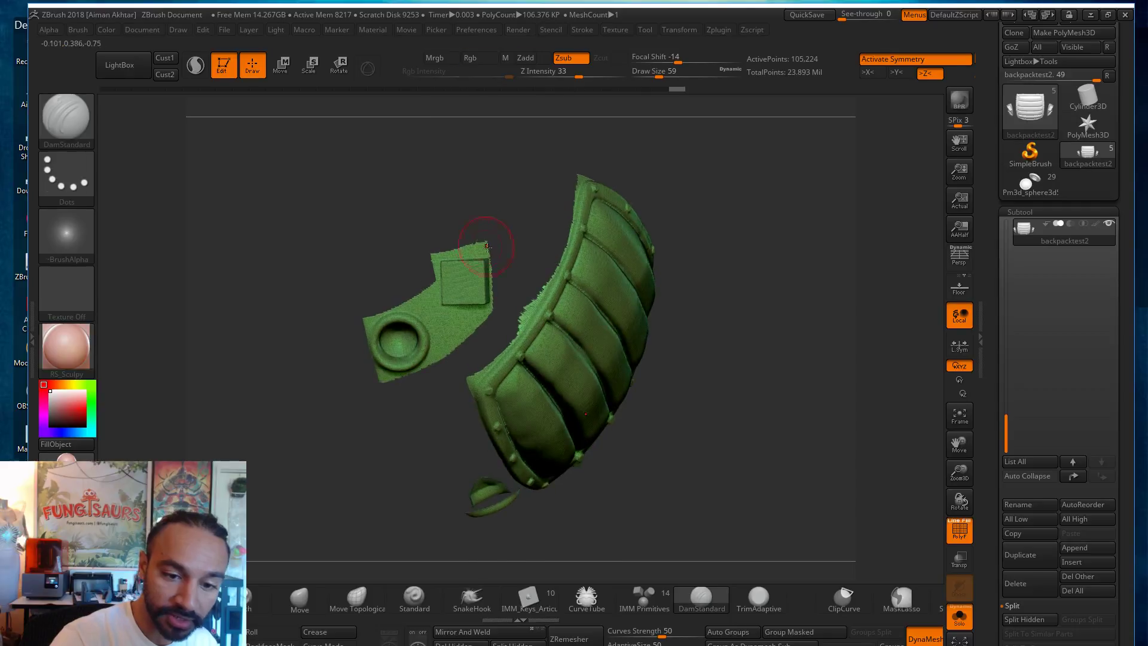
ctrl+shift+drag(423, 237, 449, 264)
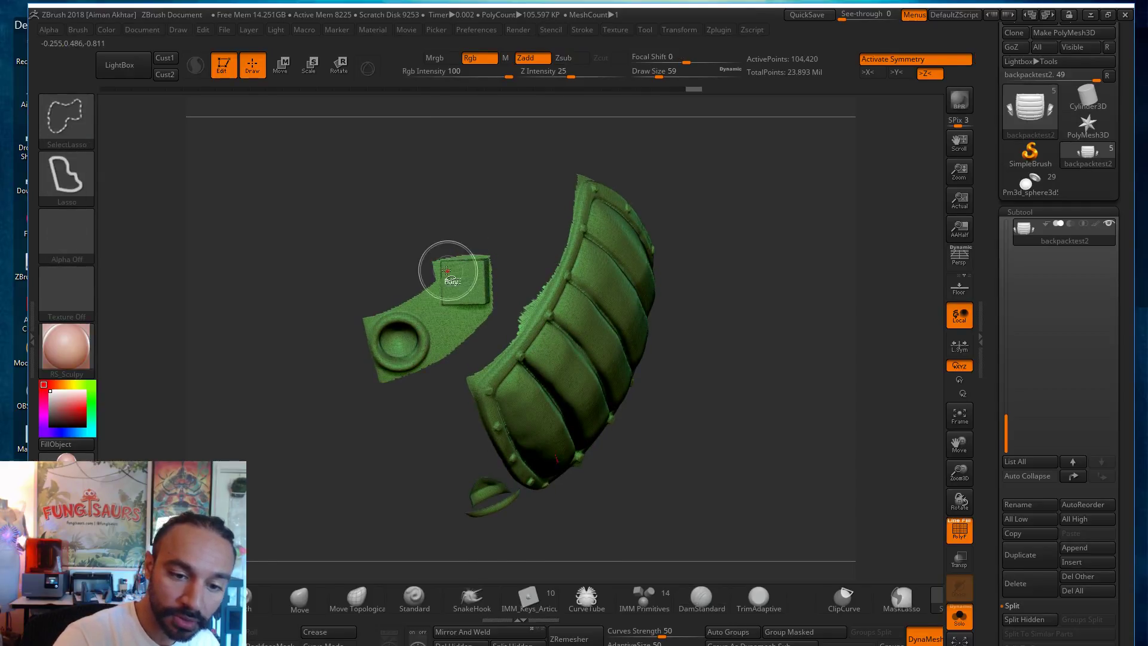
drag(451, 221, 518, 177)
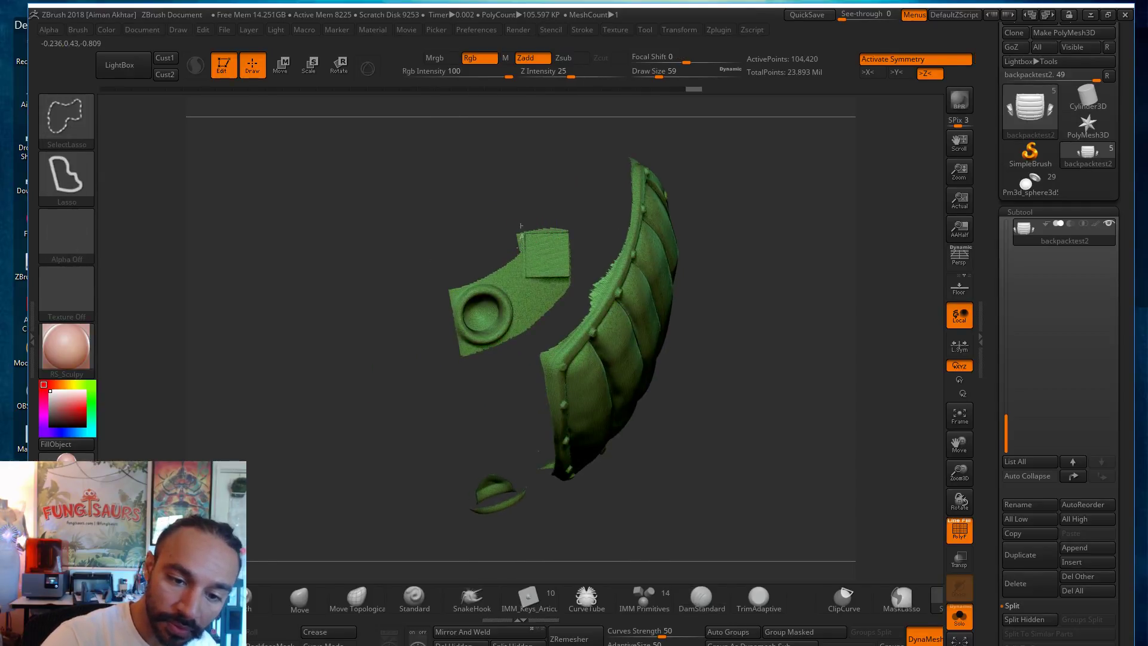
mouse_move(520, 286)
ctrl+alt+shift+mouse_down()
mouse_move(501, 280)
mouse_move(518, 287)
mouse_move(519, 305)
ctrl+alt+shift+mouse_up()
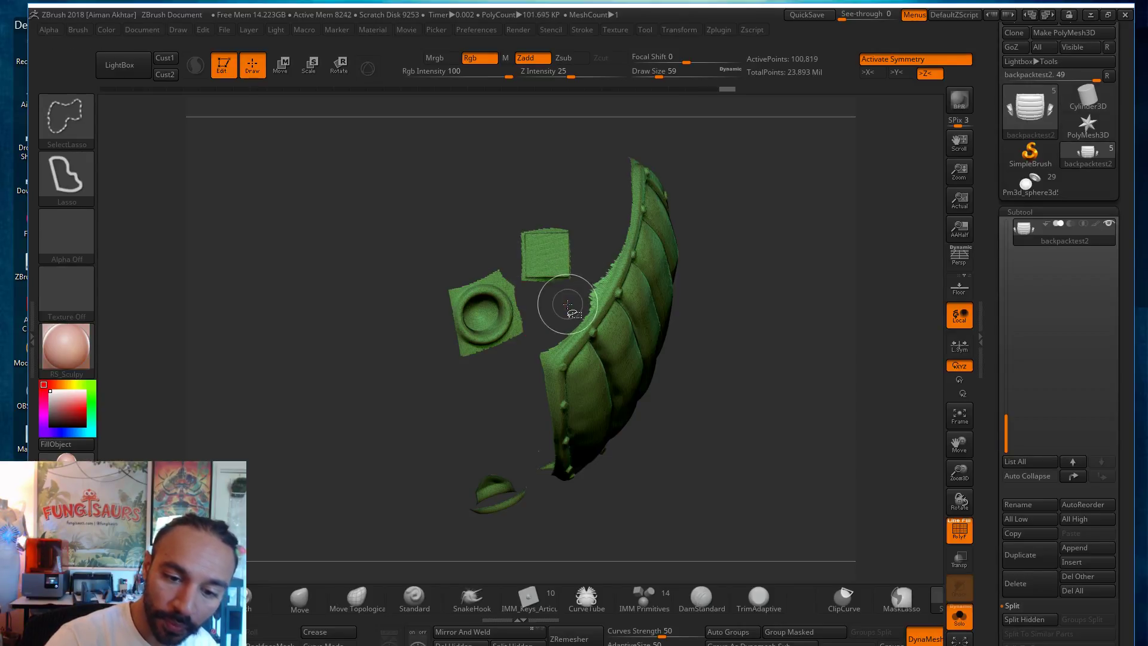
mouse_move(866, 516)
mouse_down()
mouse_move(779, 382)
mouse_move(807, 321)
mouse_move(696, 555)
mouse_up()
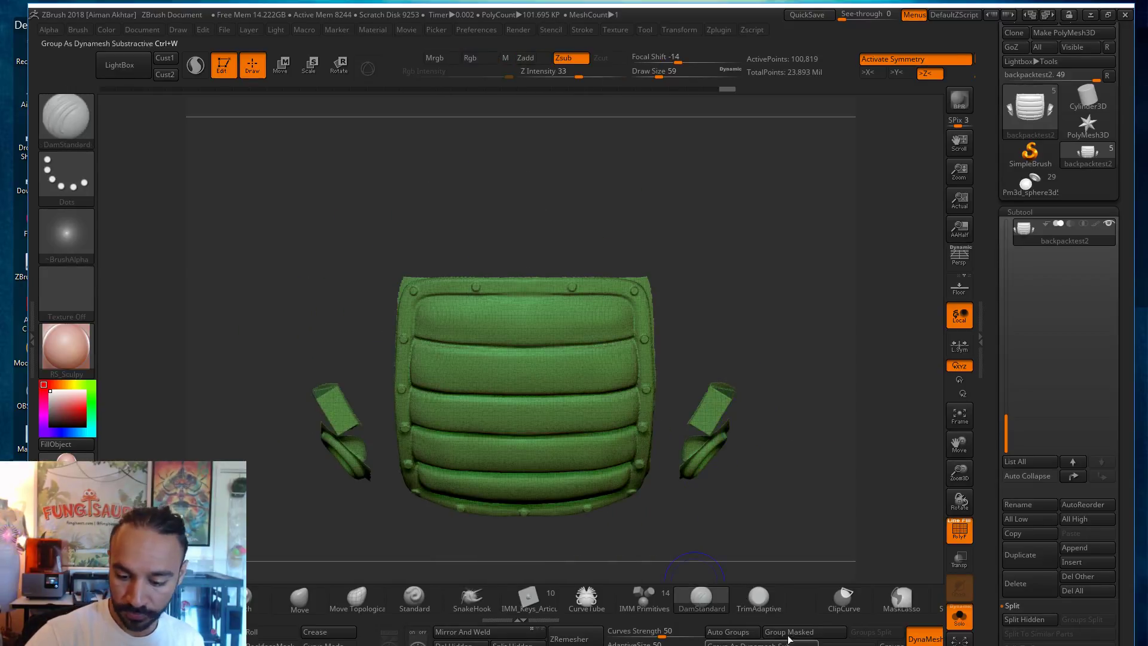
click(457, 644)
Step: Apply Auto Groups so the panel and each side block and ring get their own polygroup
mouse_move(755, 412)
mouse_down()
mouse_move(825, 345)
mouse_move(717, 288)
mouse_up()
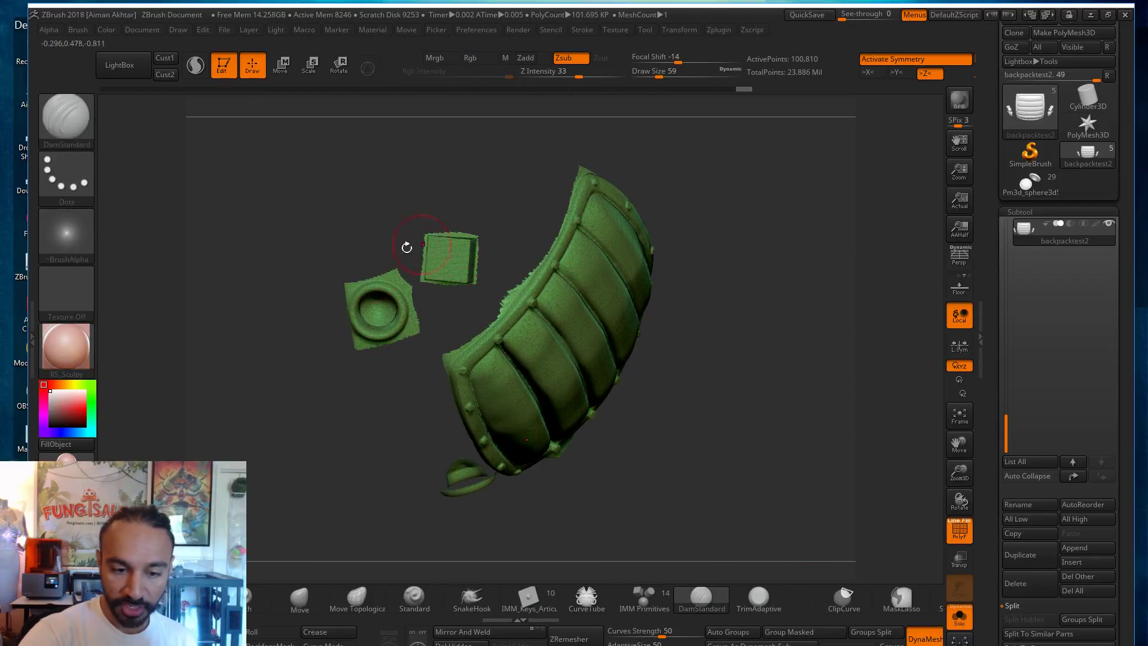
click(728, 632)
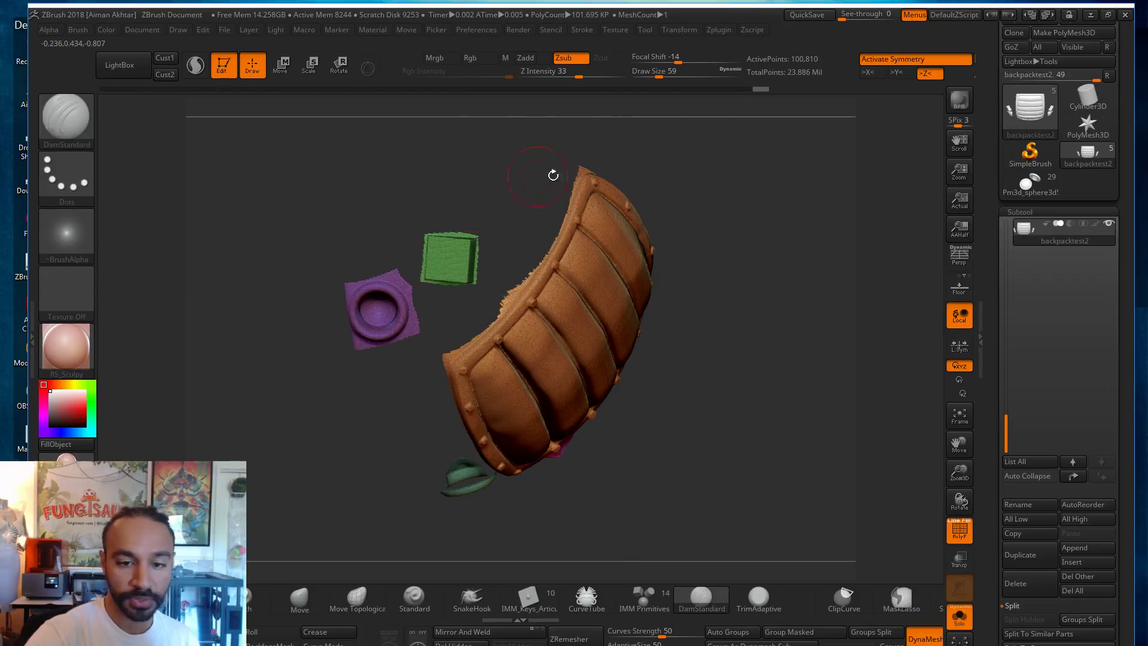
drag(733, 363, 367, 212)
shift+drag(774, 338, 827, 509)
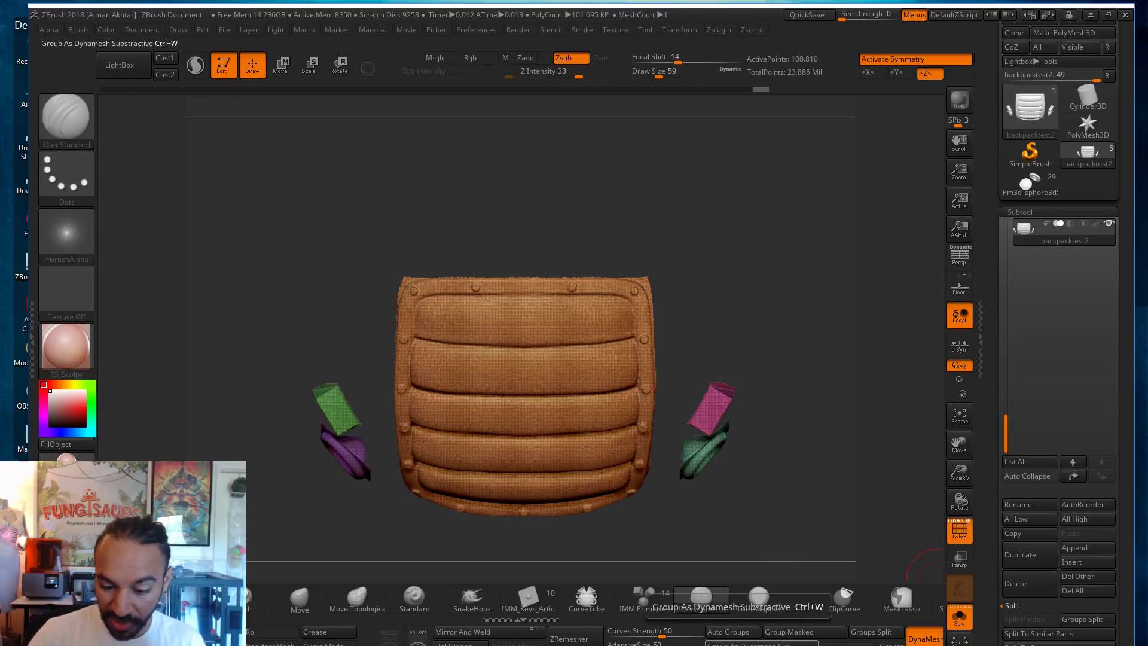
Step: Open the Polygroups settings and isolate the two side blocks to combine them into one polygroup
drag(1121, 542, 1121, 536)
scroll(1084, 481, down, 10)
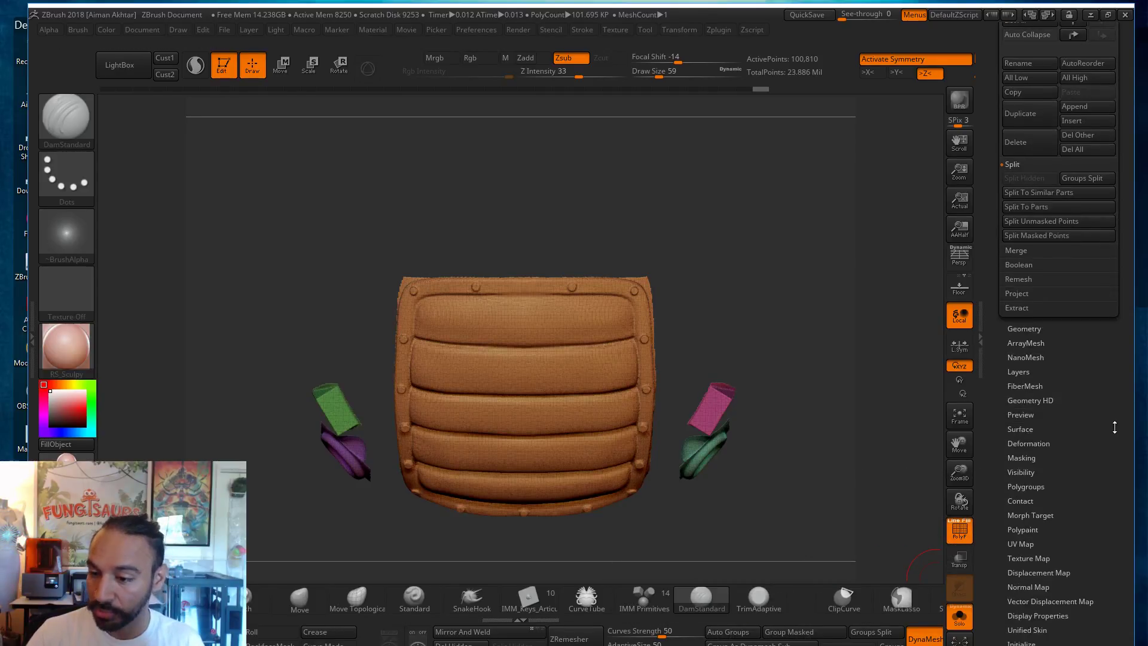
scroll(1084, 480, down, 5)
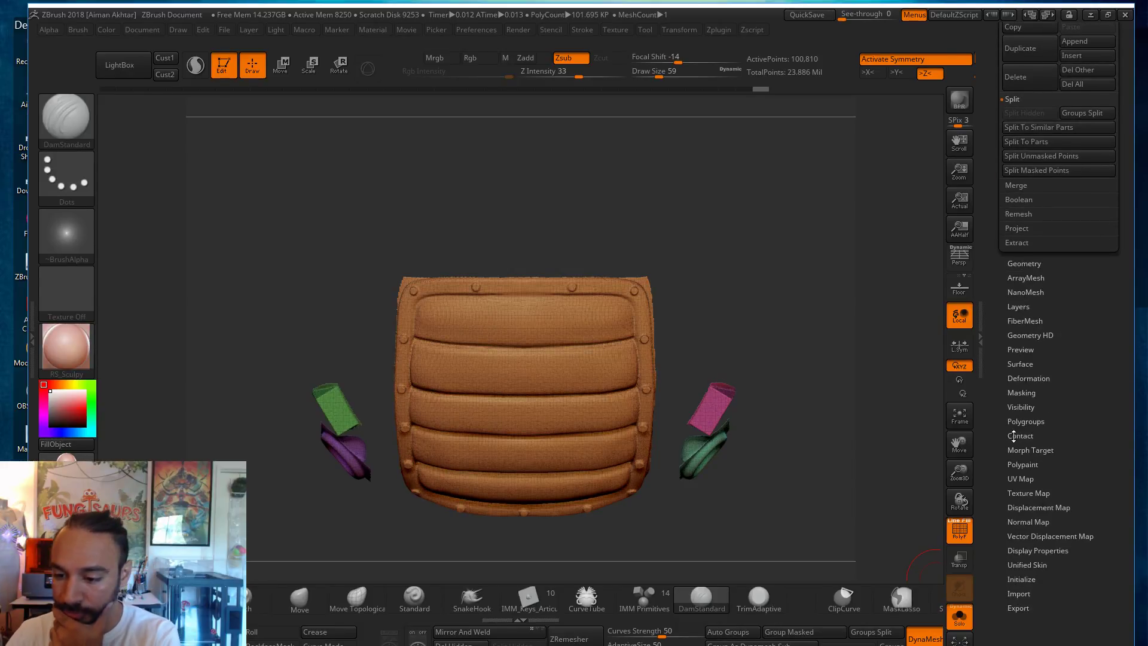
click(1027, 421)
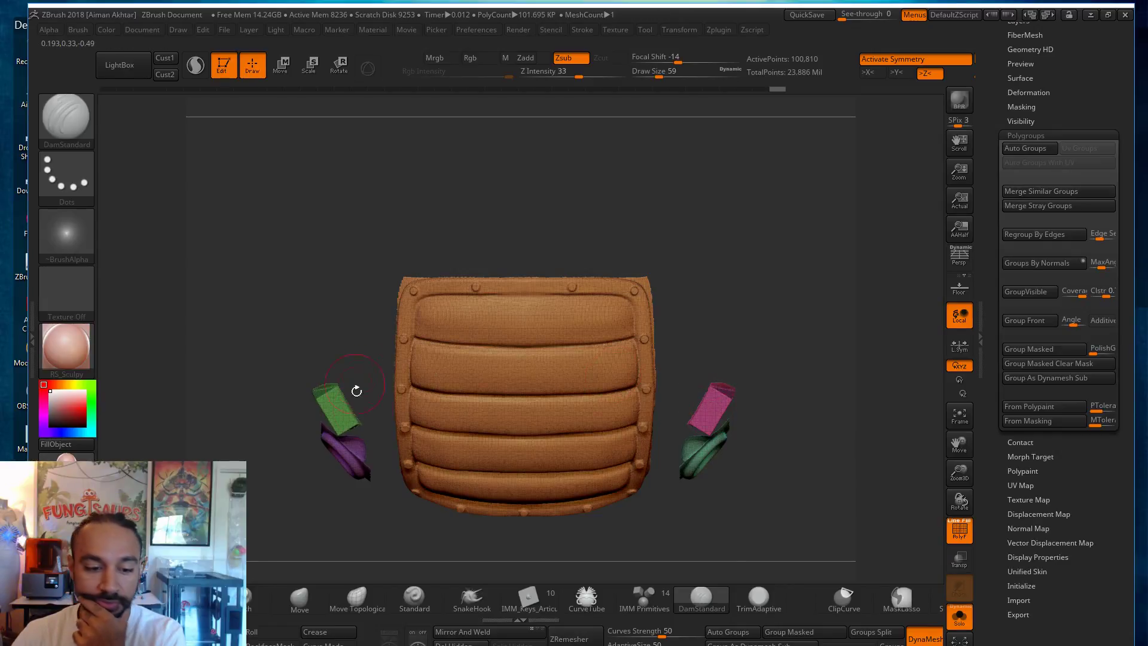
drag(733, 420, 775, 384)
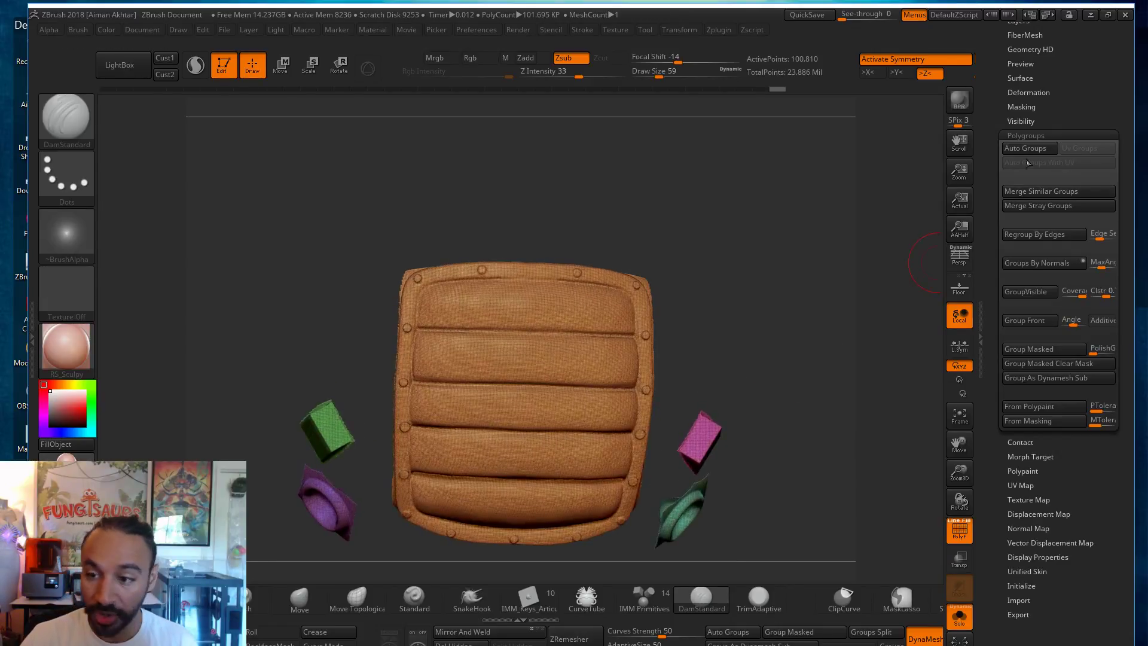
alt+drag(728, 414, 763, 341)
ctrl+shift+click(741, 361)
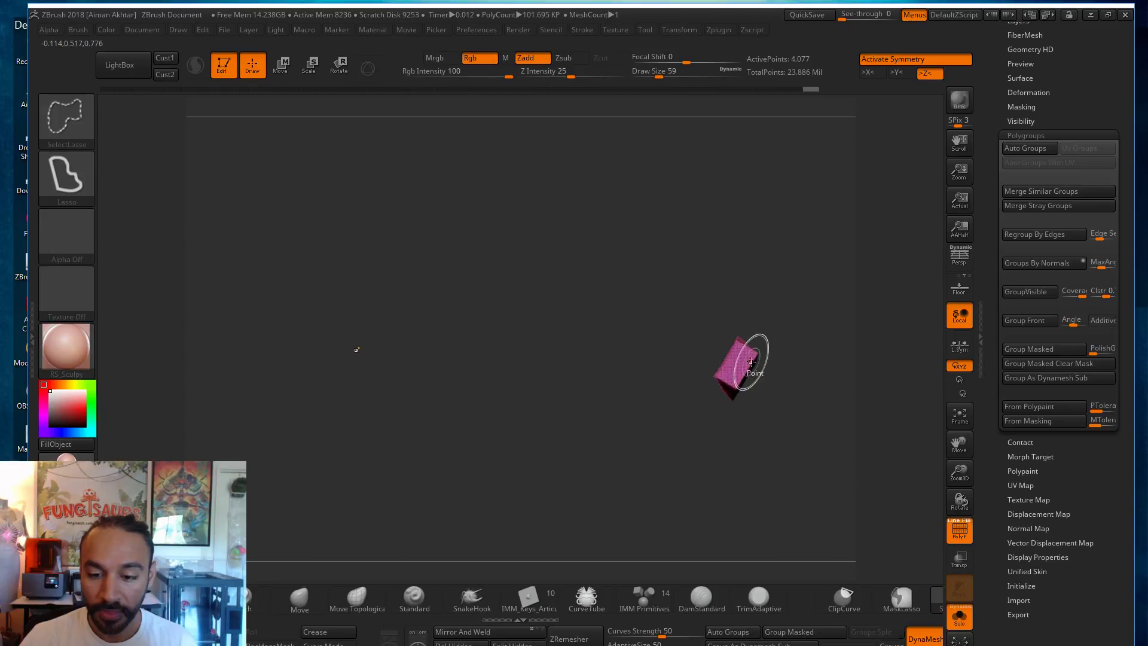
ctrl+shift+drag(743, 253, 745, 260)
ctrl+shift+click(378, 363)
ctrl+shift+drag(842, 375, 798, 378)
key(ctrl+w)
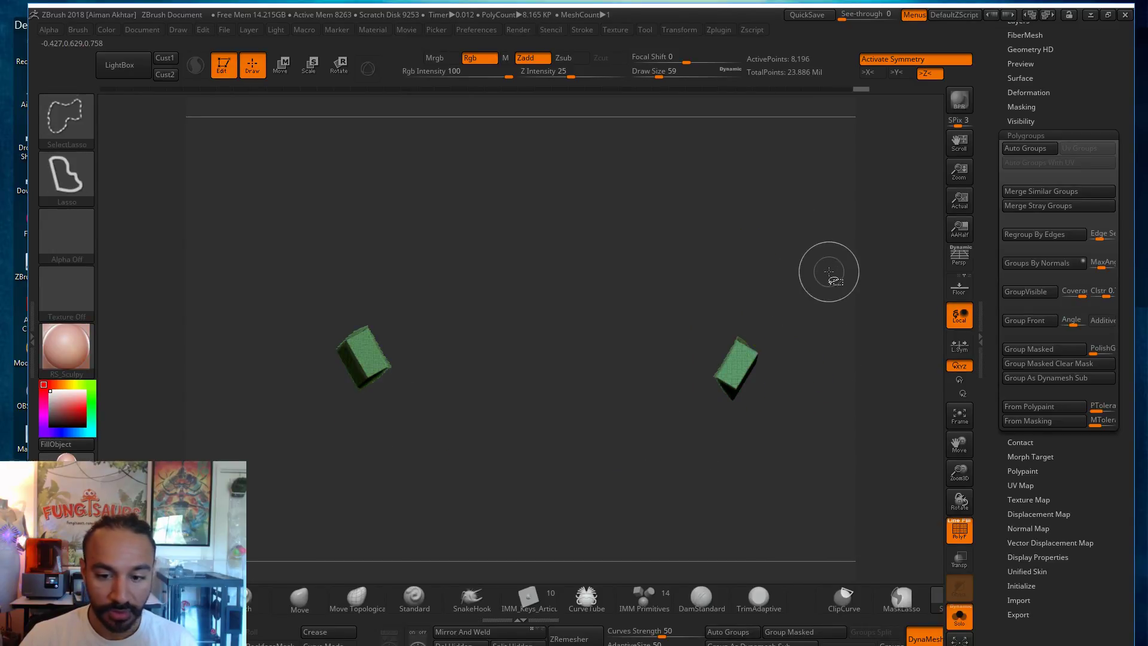
ctrl+shift+click(773, 285)
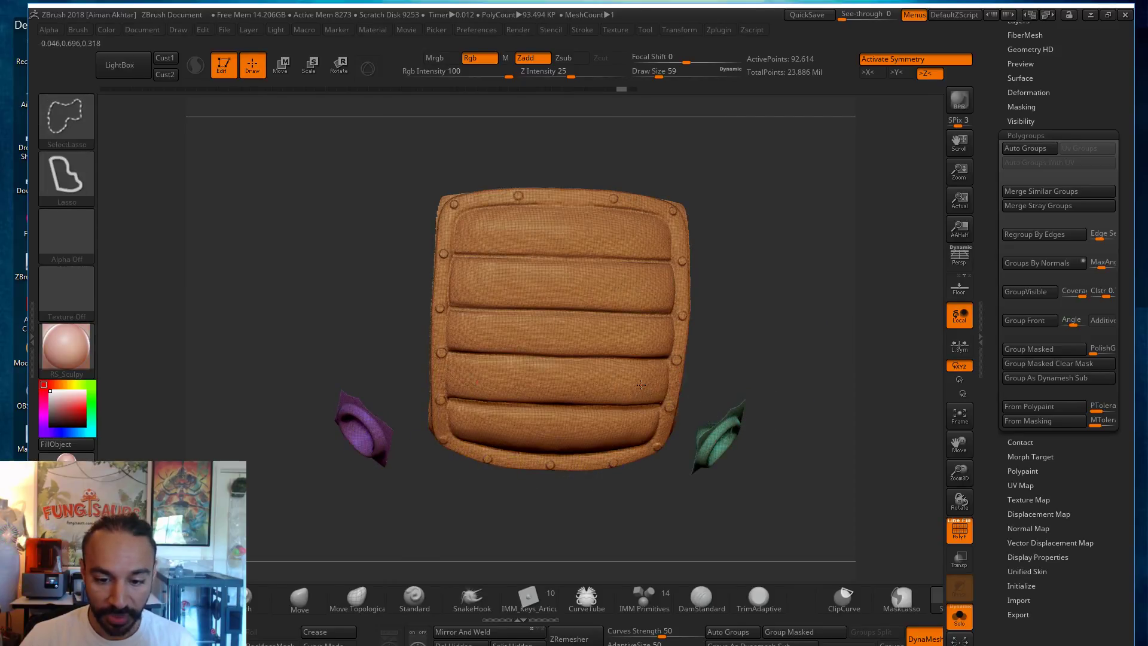
Step: Isolate the two rings, combine them into one polygroup and show the whole mesh again
ctrl+shift+click(664, 393)
ctrl+shift+click(736, 287)
mouse_move(736, 287)
mouse_down()
mouse_move(729, 272)
mouse_move(823, 394)
mouse_move(817, 444)
mouse_up()
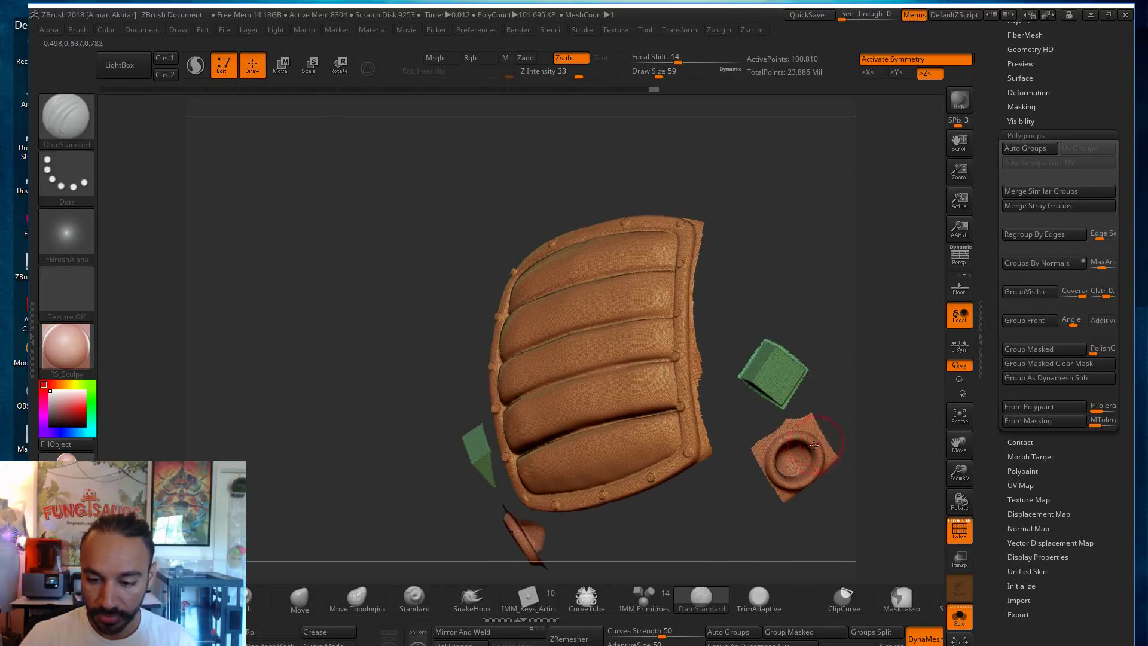
mouse_move(820, 386)
alt+mouse_down()
mouse_move(784, 353)
mouse_move(707, 349)
mouse_move(726, 335)
mouse_move(712, 398)
mouse_move(708, 387)
mouse_move(564, 469)
mouse_move(384, 397)
mouse_move(710, 174)
mouse_move(748, 326)
mouse_move(698, 339)
mouse_move(830, 425)
alt+mouse_up()
key(ctrl+w)
ctrl+shift+click(746, 328)
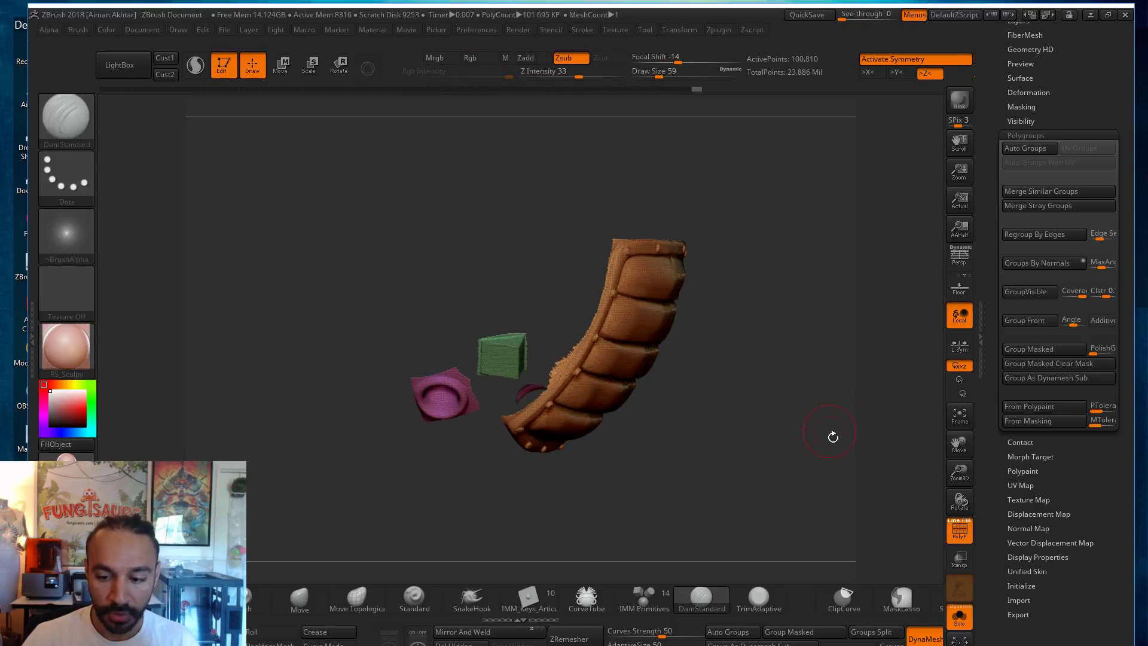
Step: Turn off the polyframe display and solo mode, and mask everything on backpacktest2 except the two rings
click(963, 534)
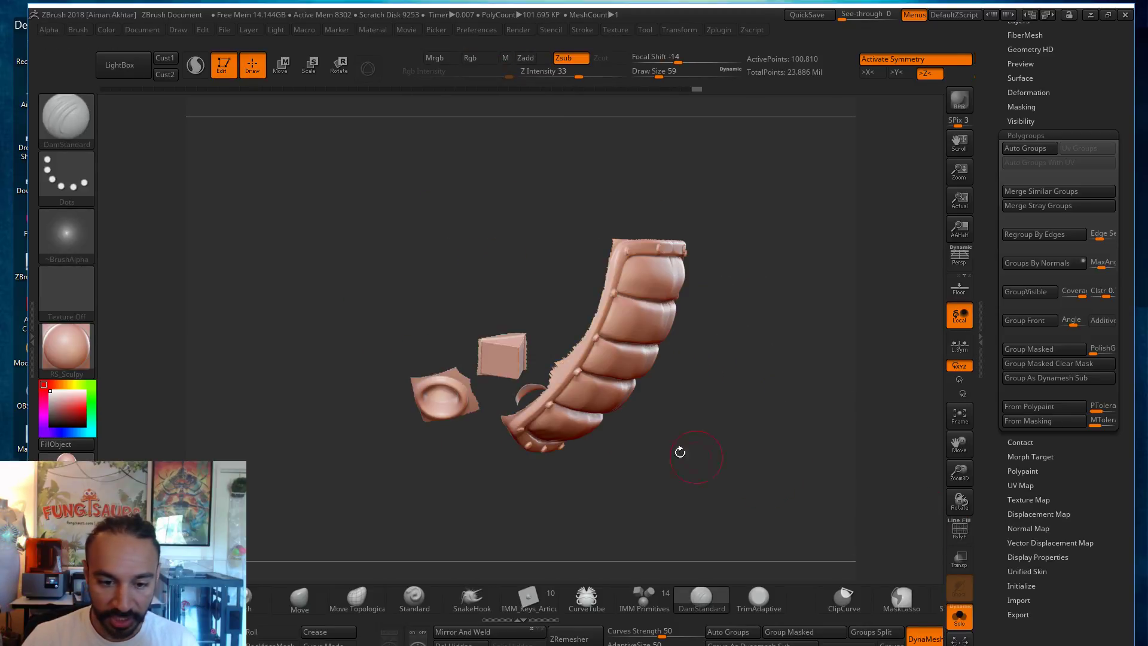
click(962, 627)
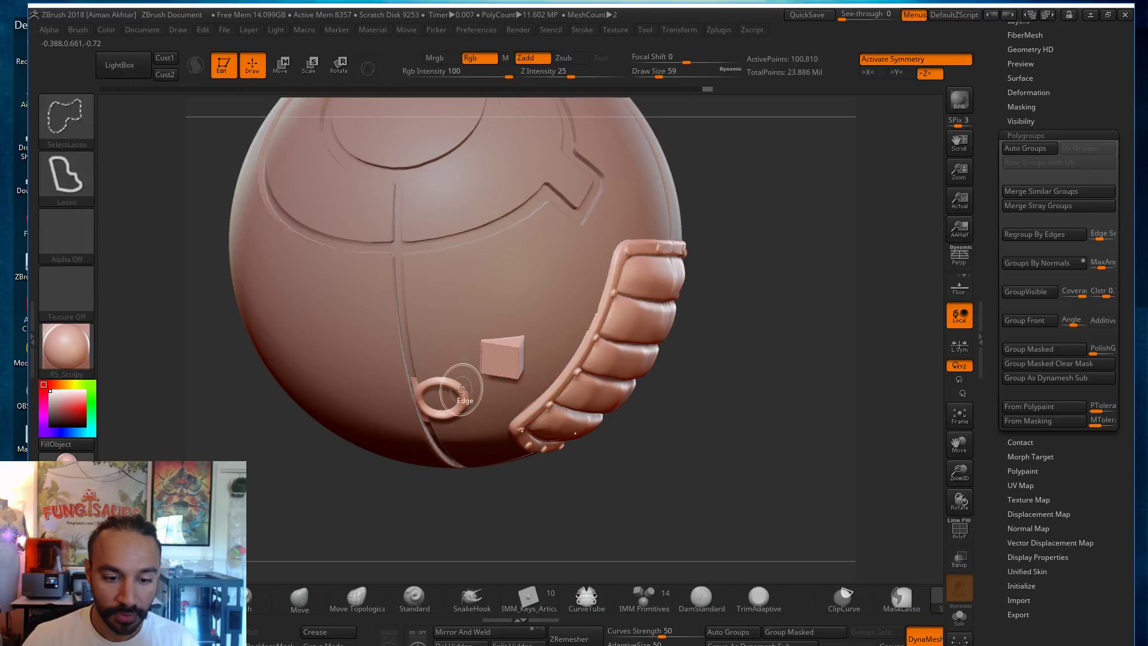
drag(706, 449, 667, 451)
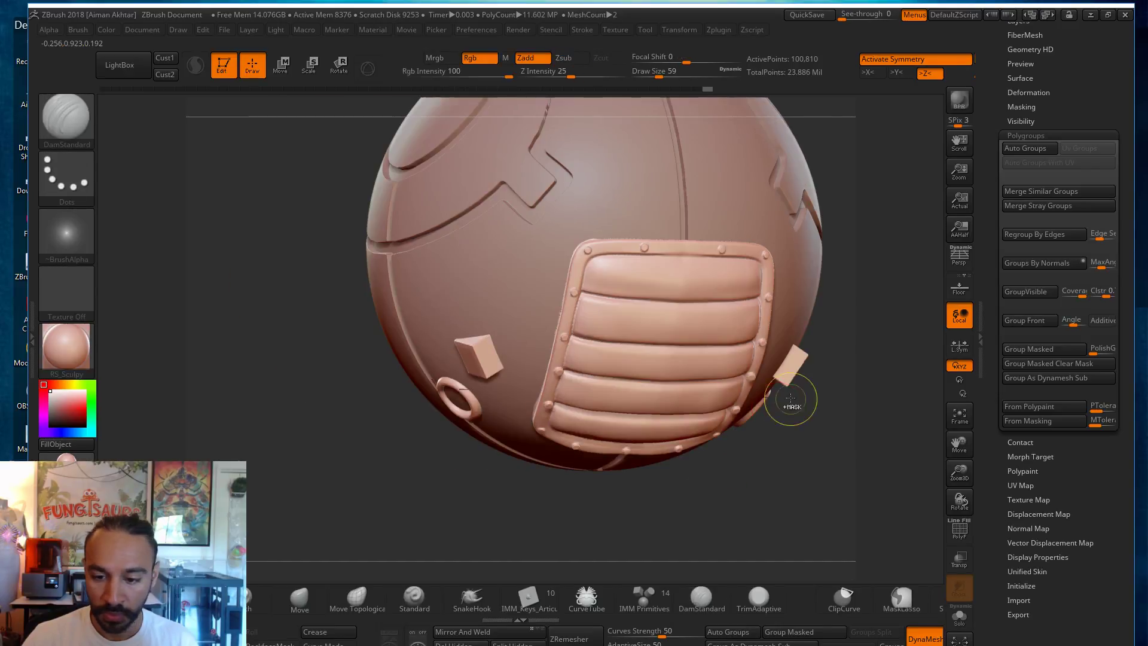
ctrl+shift+click(474, 399)
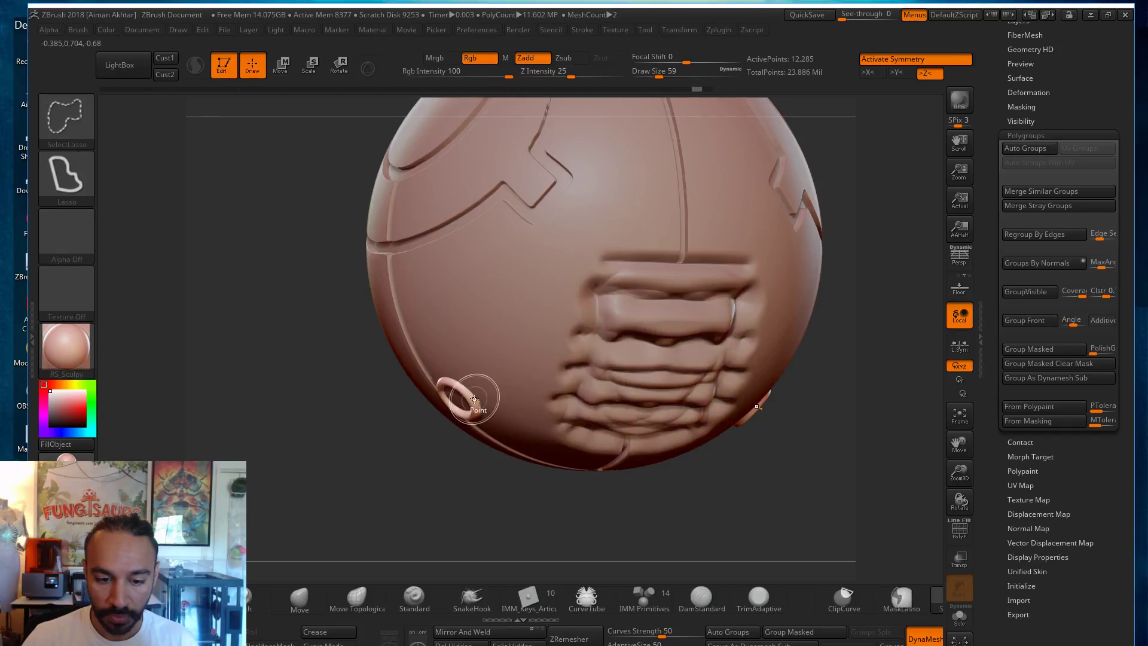
mouse_move(504, 510)
mouse_down()
mouse_move(518, 524)
mouse_move(580, 516)
mouse_move(307, 235)
mouse_up()
ctrl+shift+click(628, 451)
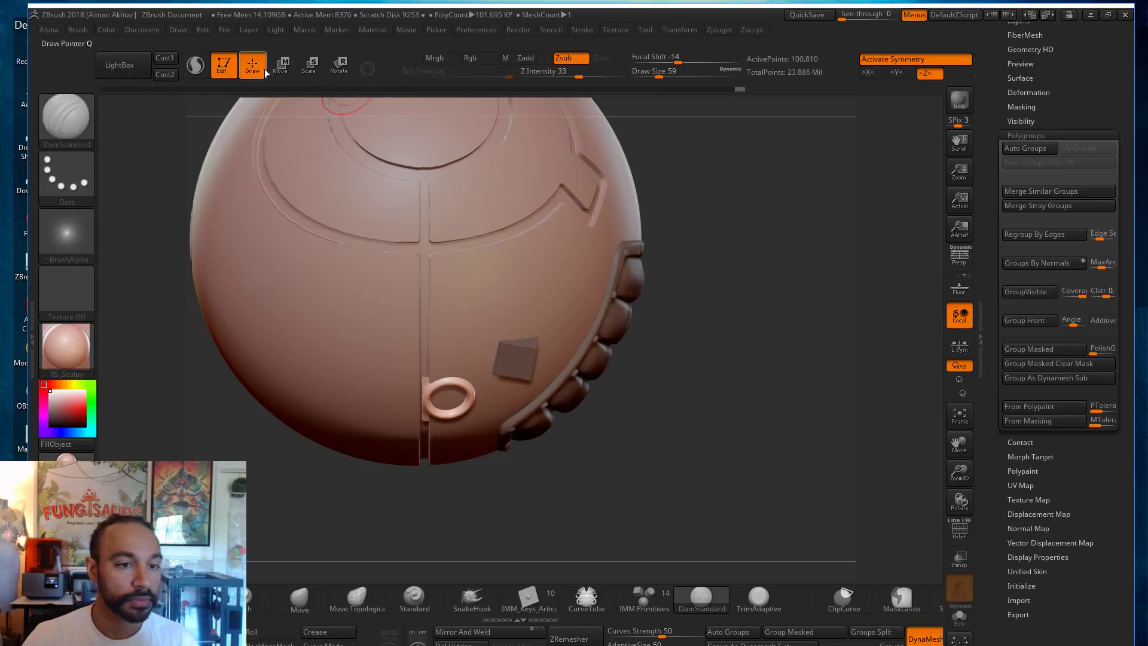
Step: Start repositioning the unmasked rings with a transpose line and realign the line on the ring using solo mode
key(w)
click(447, 399)
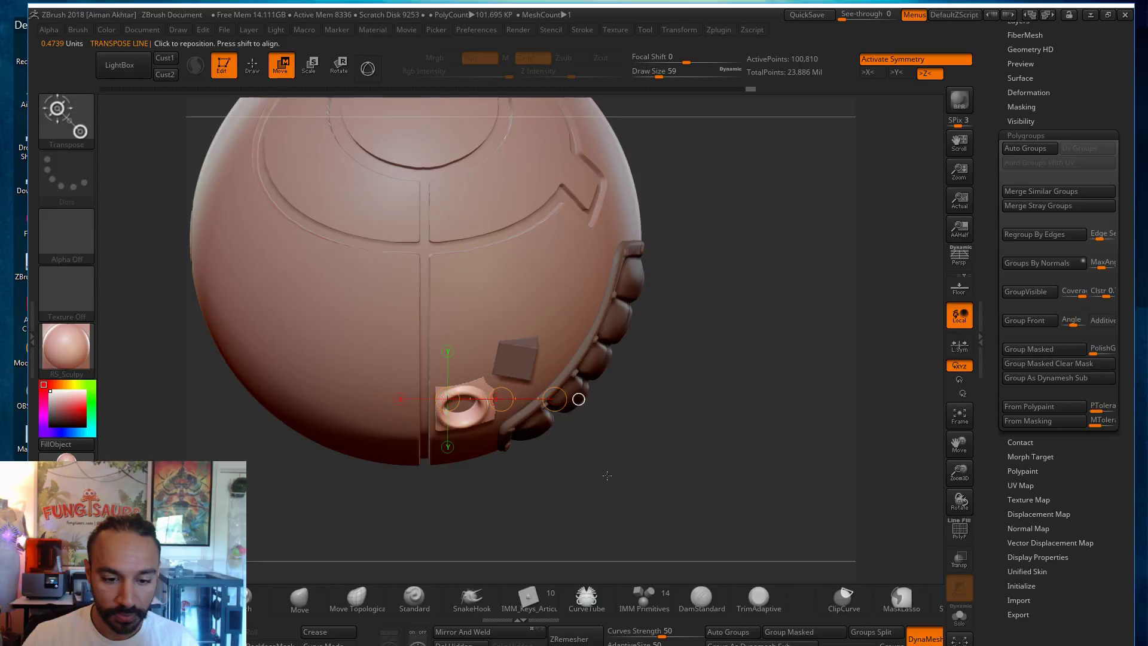
mouse_move(554, 437)
mouse_down()
mouse_move(482, 428)
mouse_move(386, 489)
mouse_up()
shift+drag(426, 452, 437, 445)
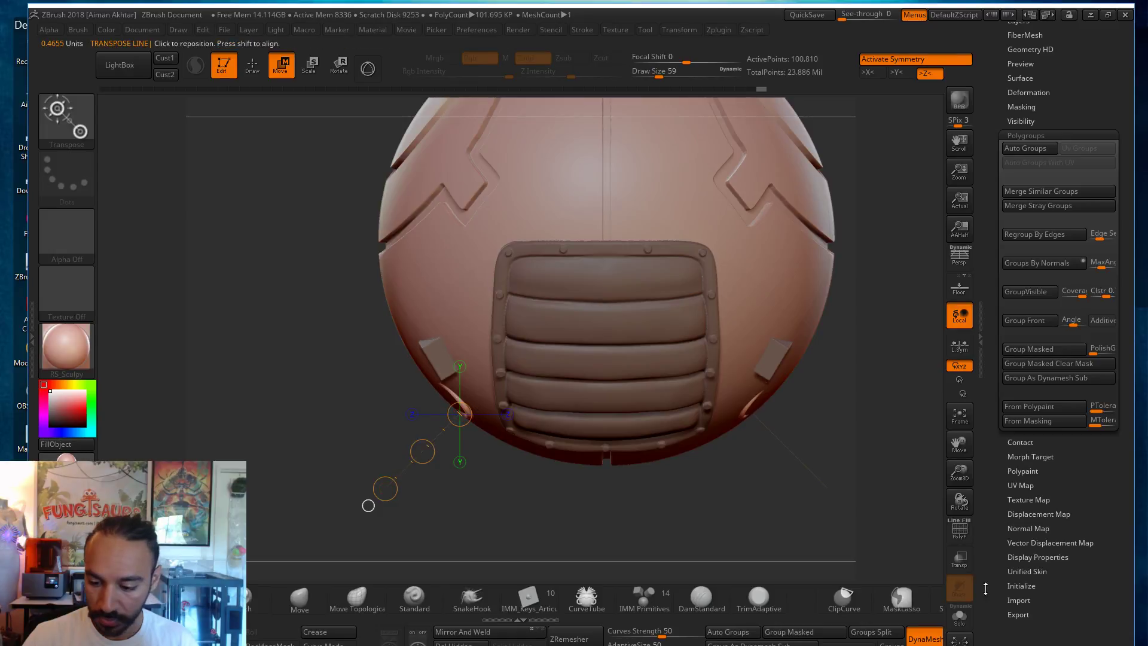
click(959, 616)
drag(623, 509, 665, 536)
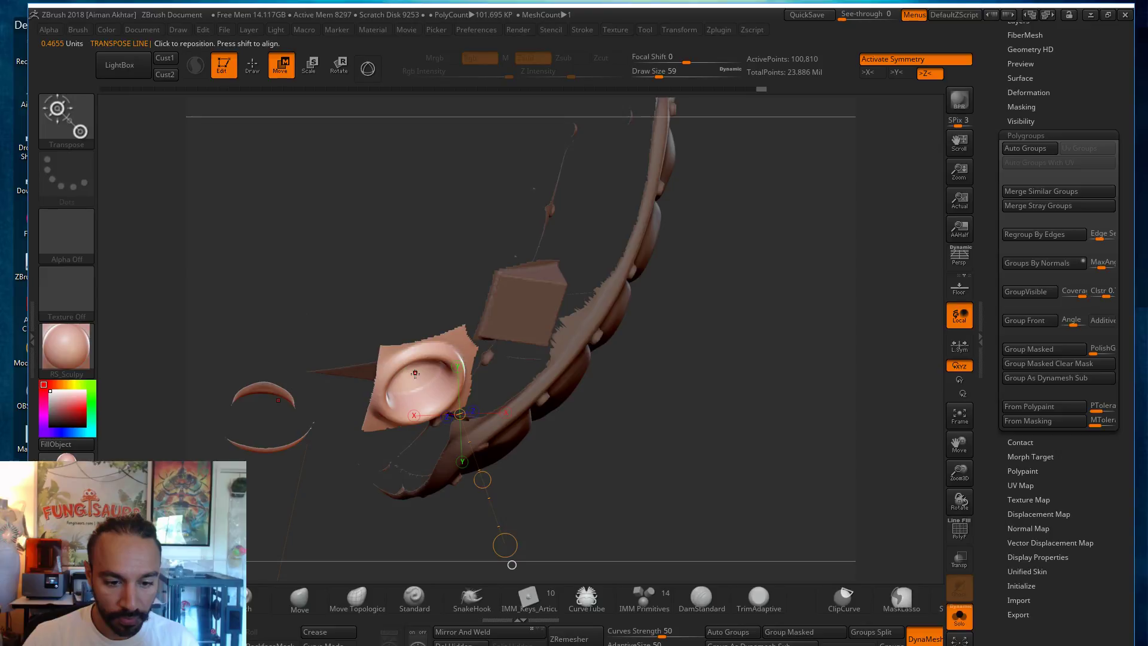
drag(614, 444, 541, 336)
click(960, 616)
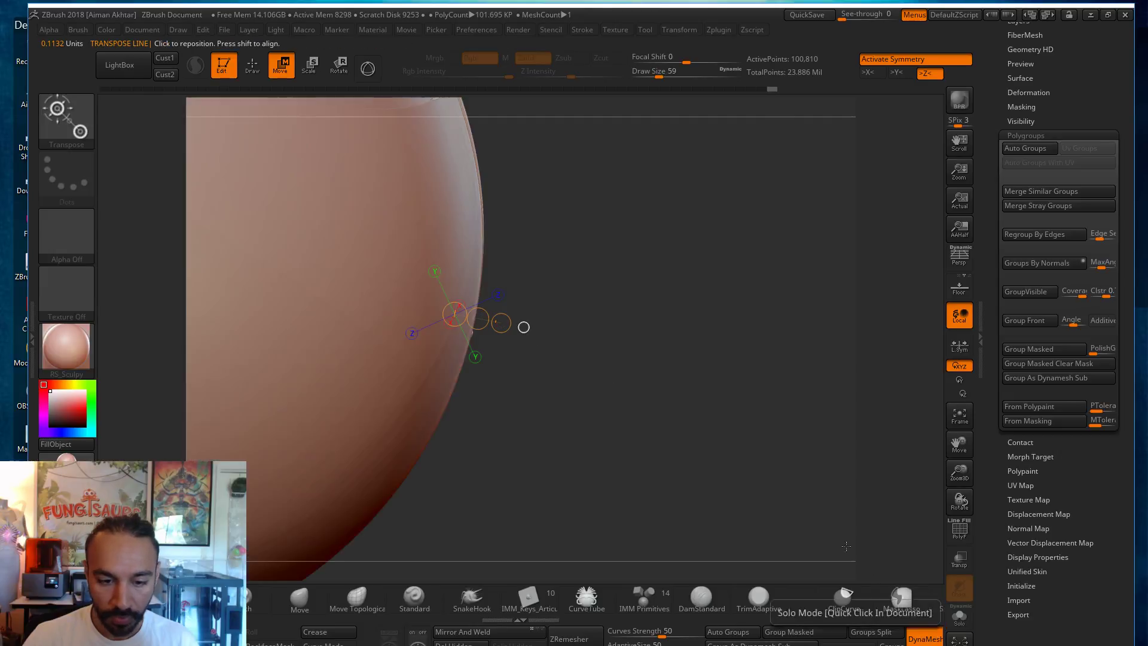
Step: Rotate the mirrored rings to follow the sphere's curvature and nudge them into place on its surface
drag(629, 500, 310, 79)
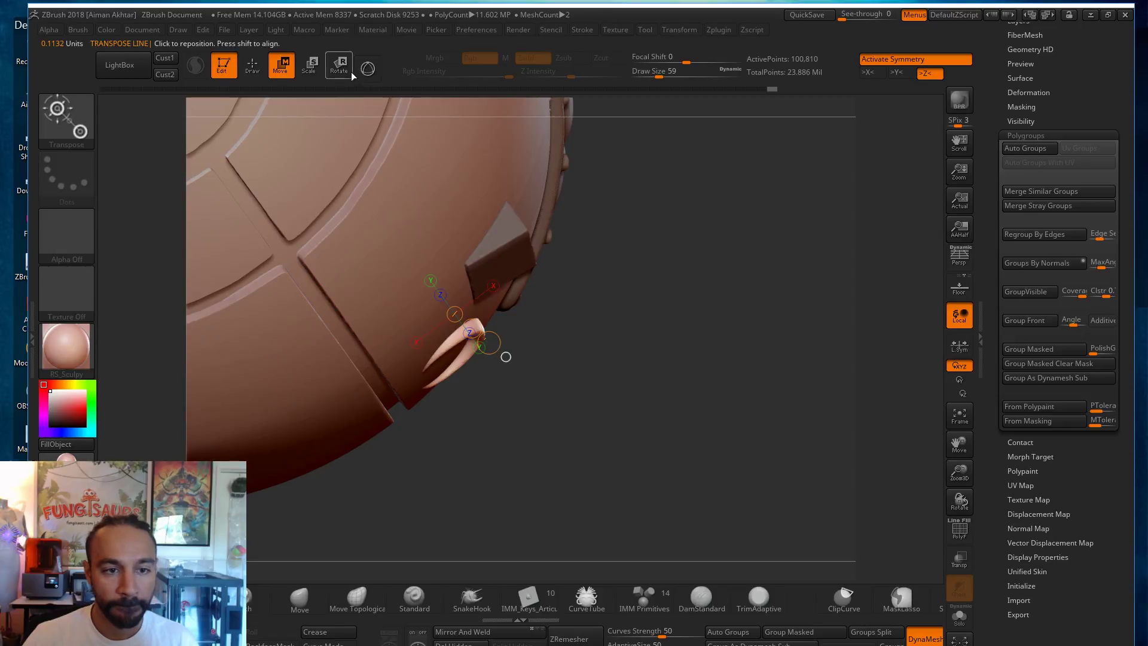
drag(506, 357, 496, 381)
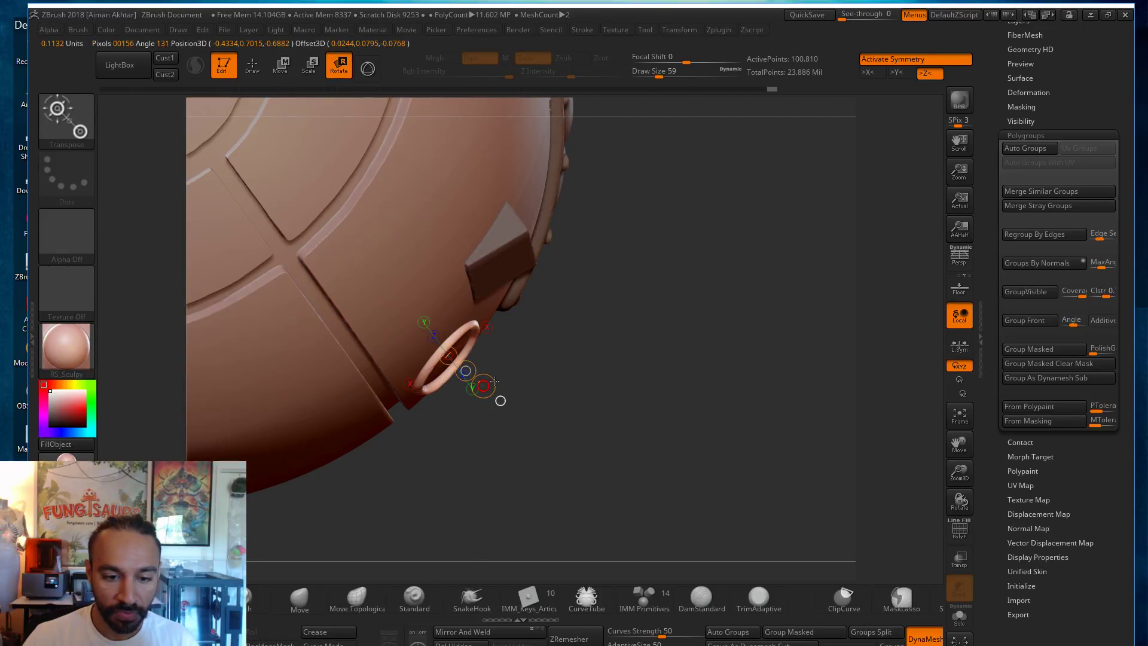
key(w)
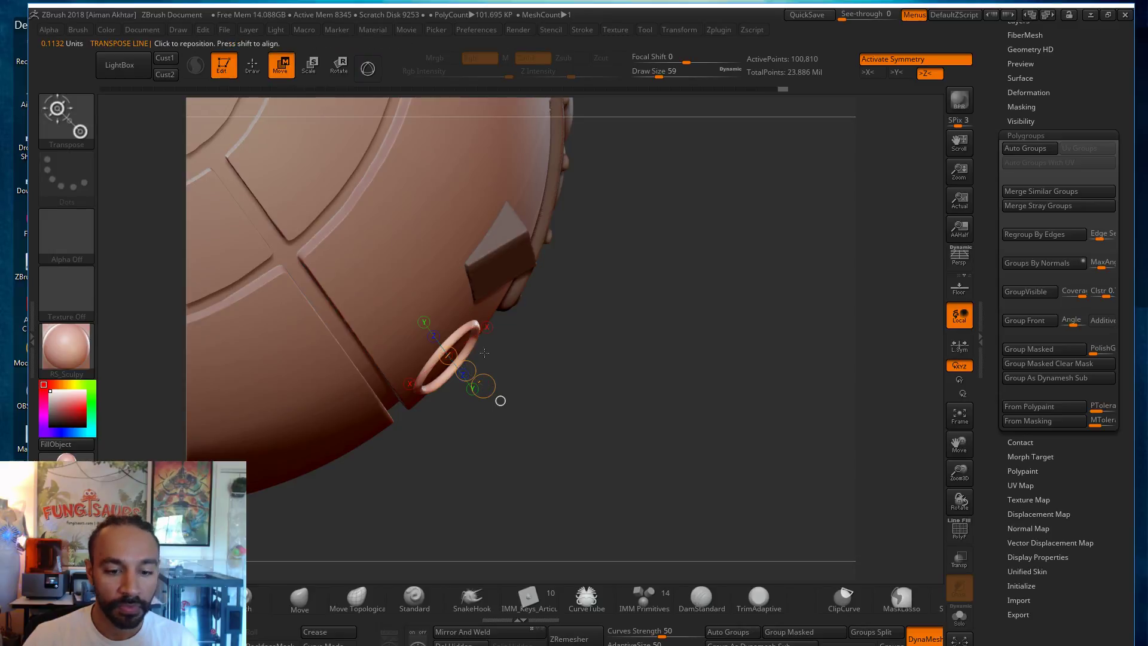
drag(468, 375, 469, 378)
mouse_move(557, 351)
mouse_down()
mouse_move(545, 338)
mouse_move(556, 345)
mouse_up()
alt+drag(641, 258, 639, 365)
drag(684, 332, 616, 422)
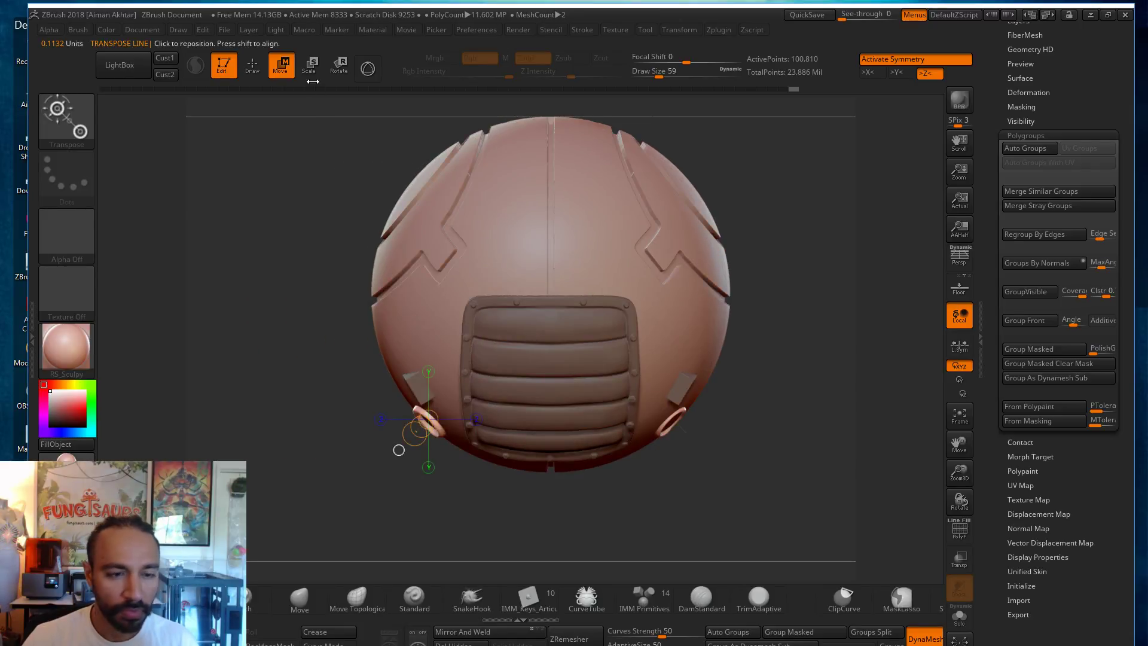
Step: Return from transpose to the DamStandard brush with symmetry off, and solo the backpacktest2 subtool
drag(821, 512, 789, 504)
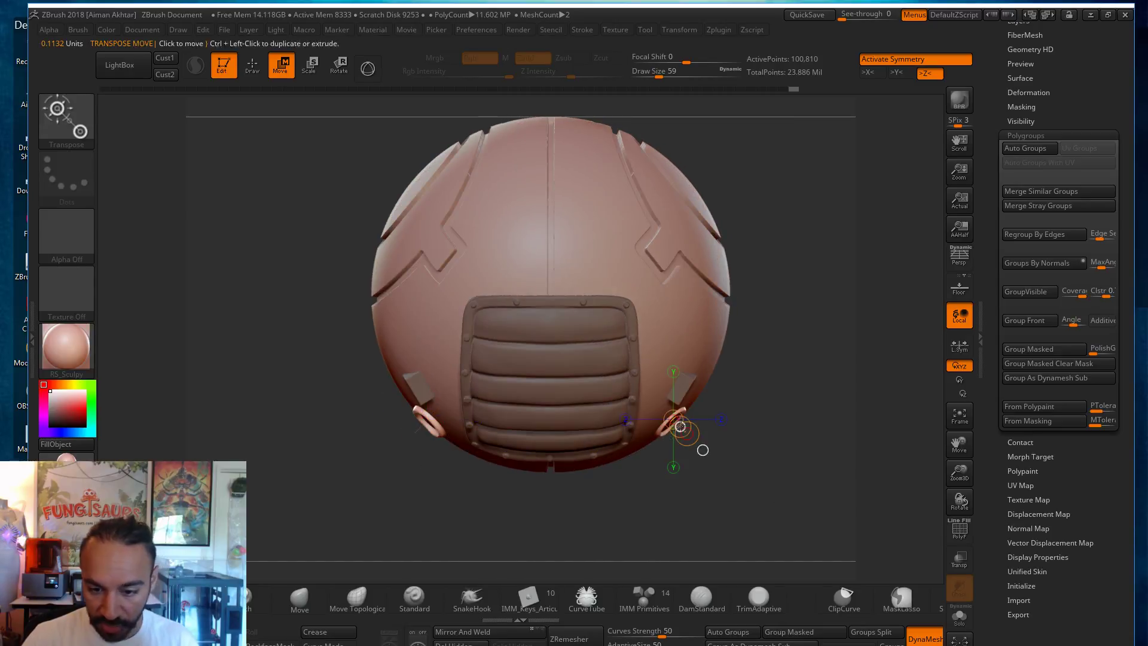
click(251, 67)
alt+drag(727, 410, 717, 359)
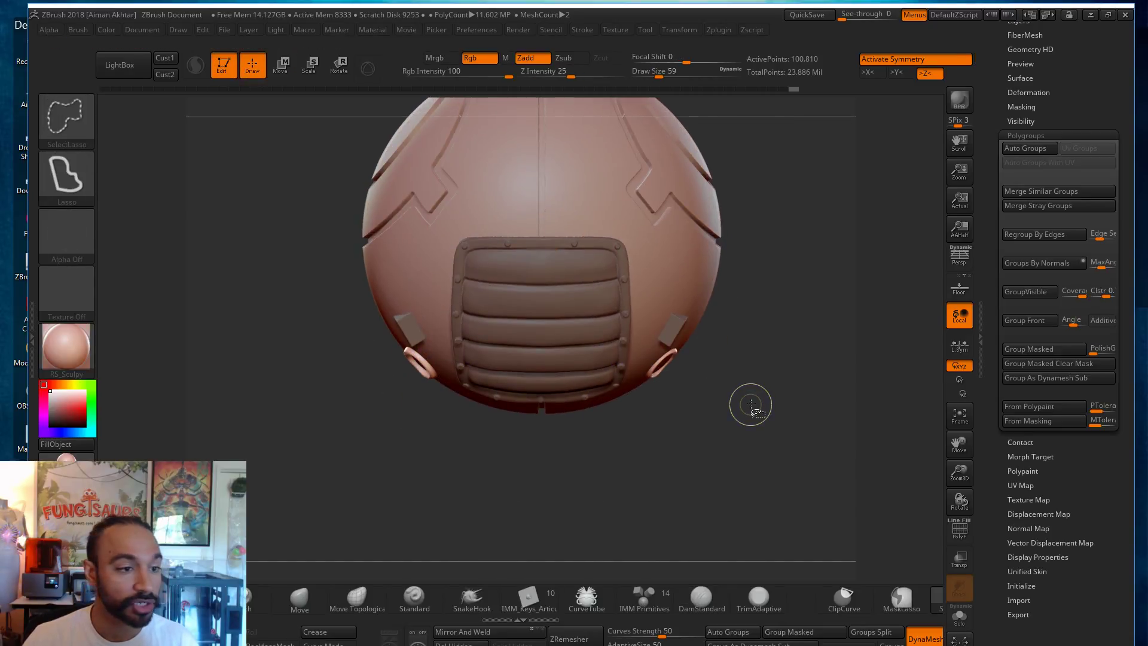
key(x)
mouse_move(804, 444)
ctrl+shift+mouse_down()
mouse_move(525, 379)
mouse_move(735, 234)
ctrl+shift+mouse_up()
click(701, 596)
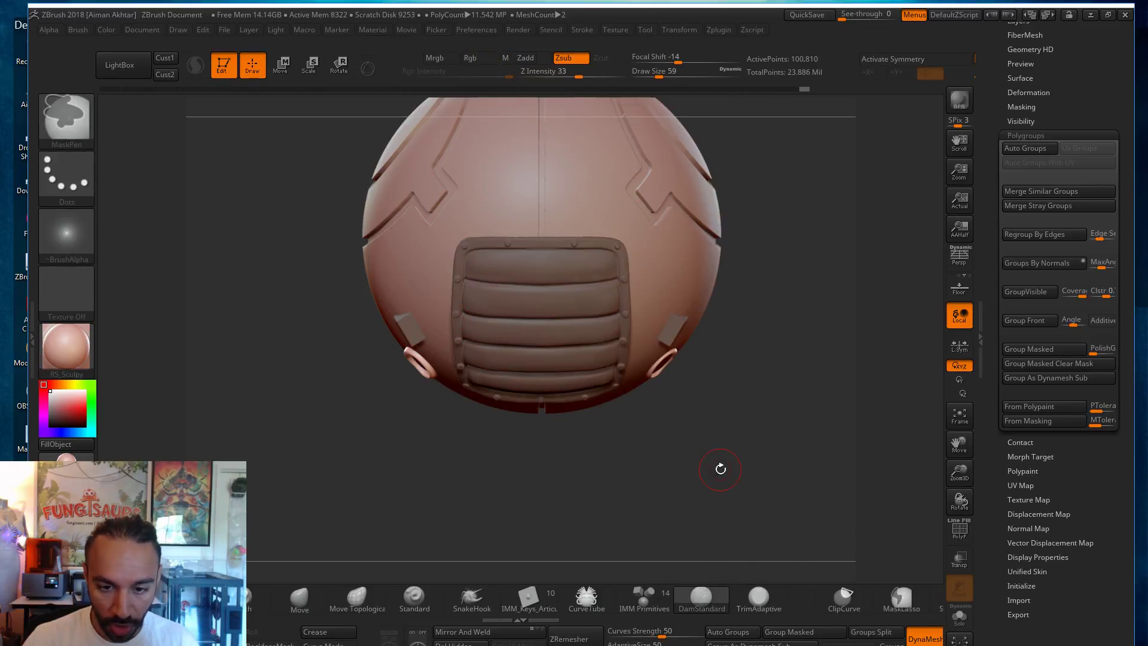
click(959, 616)
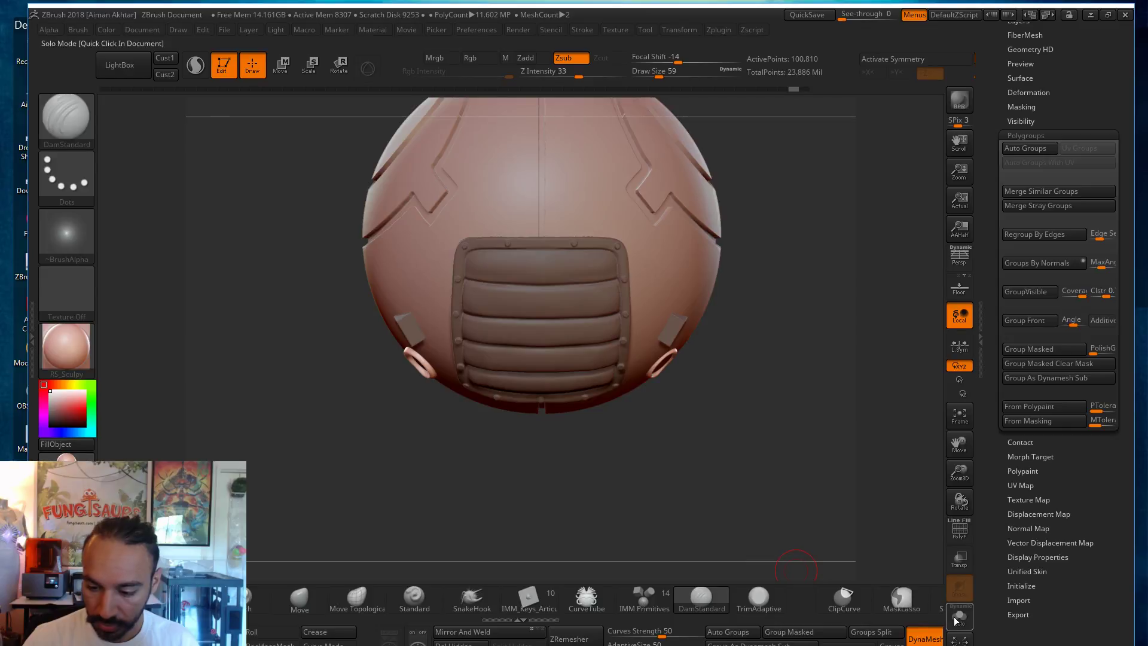
drag(772, 331, 768, 279)
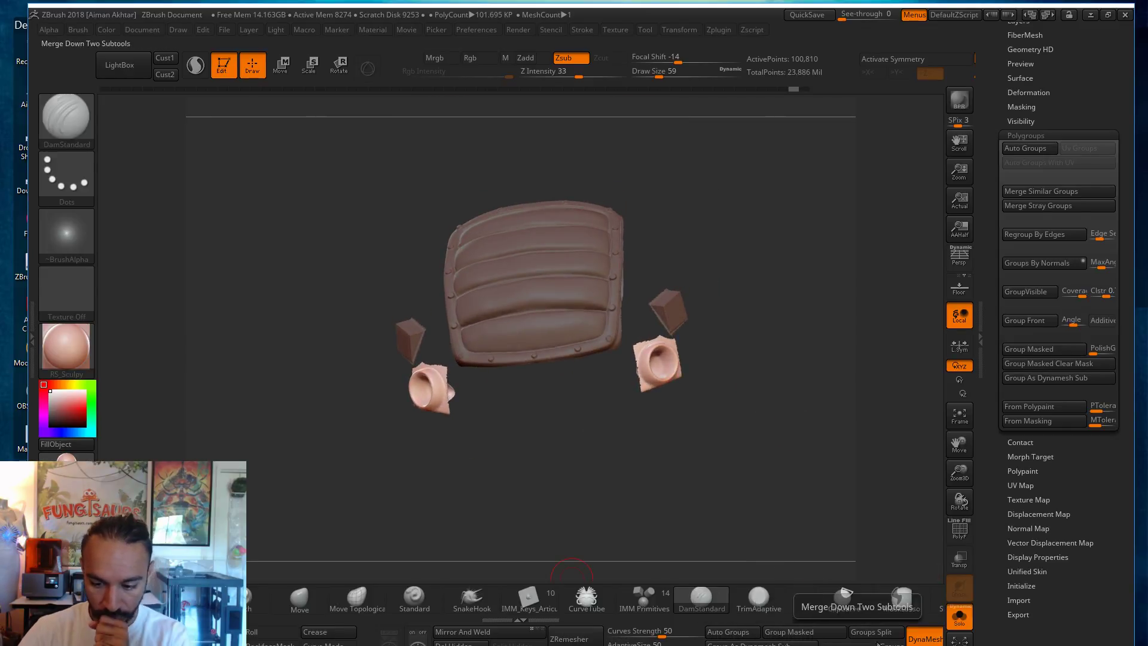
Step: Split the ribbed panel, blocks and rings into separate subtools, leave solo mode, and select the rings subtool
ctrl+click(704, 432)
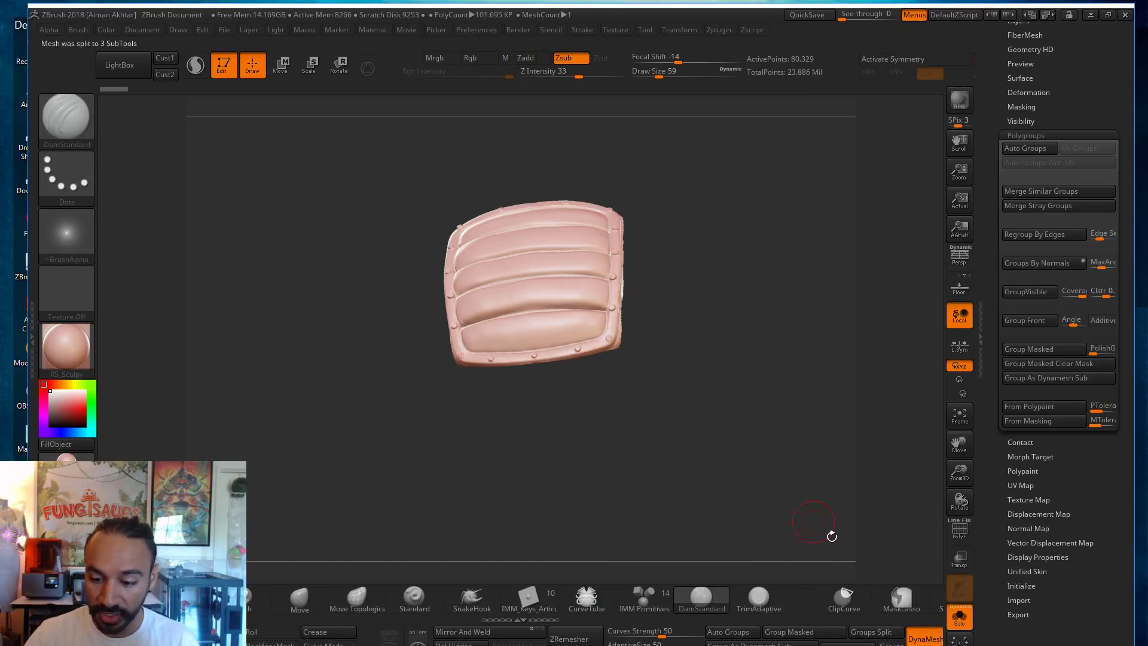
click(959, 618)
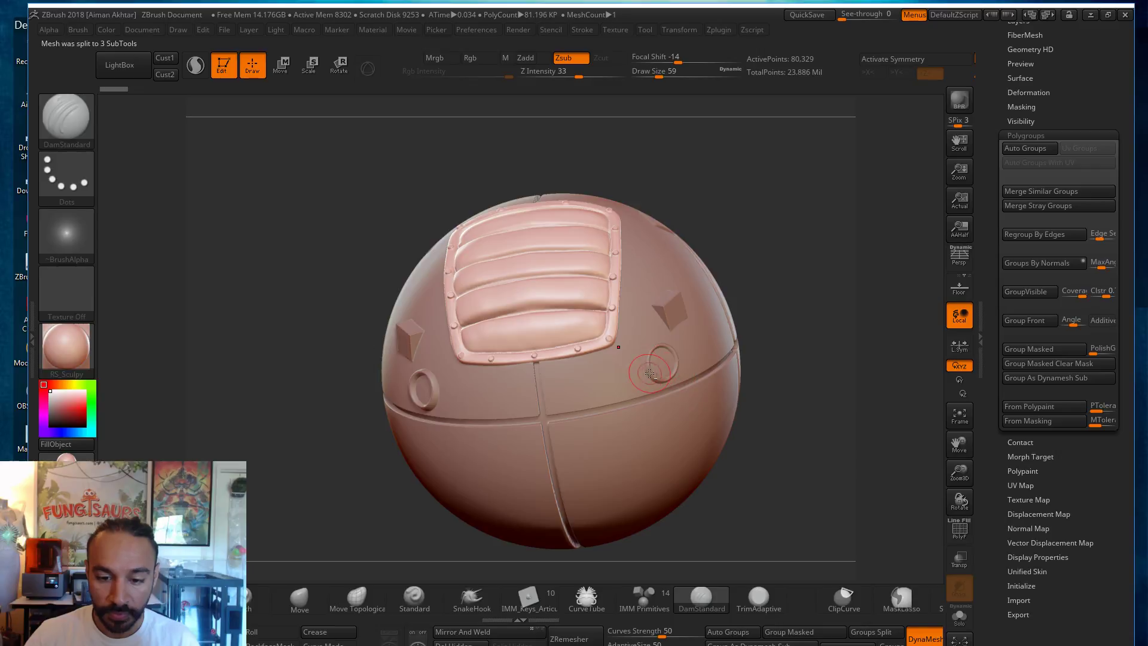
alt+click(433, 394)
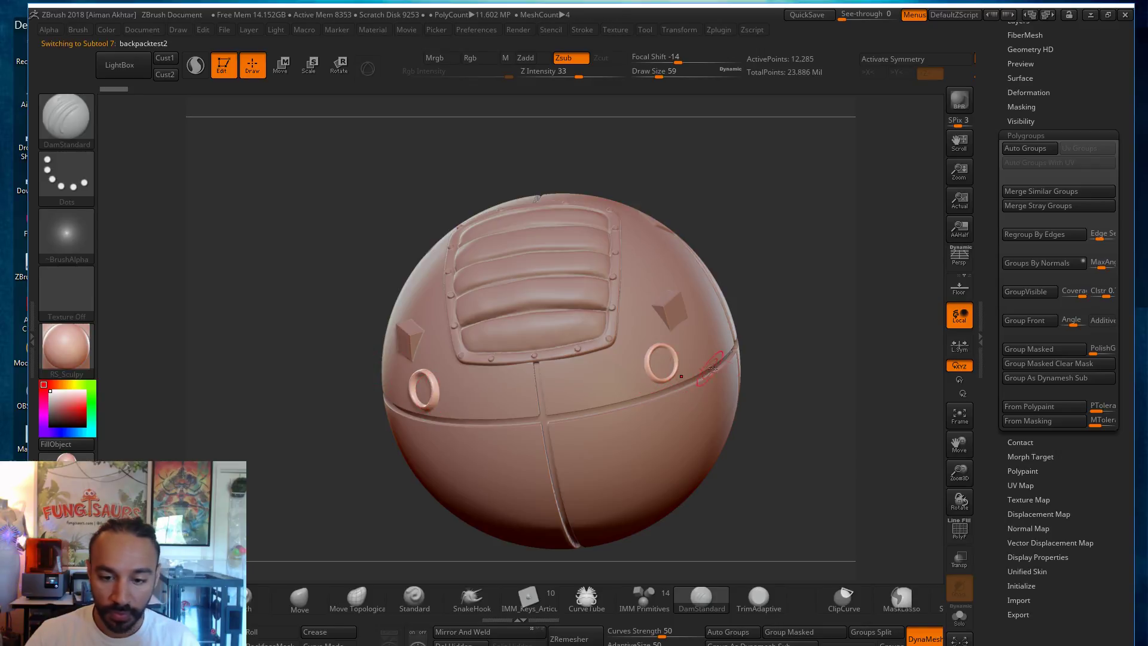
Step: Delete the ring on one side and recreate it from the remaining ring using Mirror And Weld on the Z axis
mouse_move(821, 465)
ctrl+shift+mouse_down()
mouse_move(502, 433)
mouse_move(756, 247)
ctrl+shift+mouse_up()
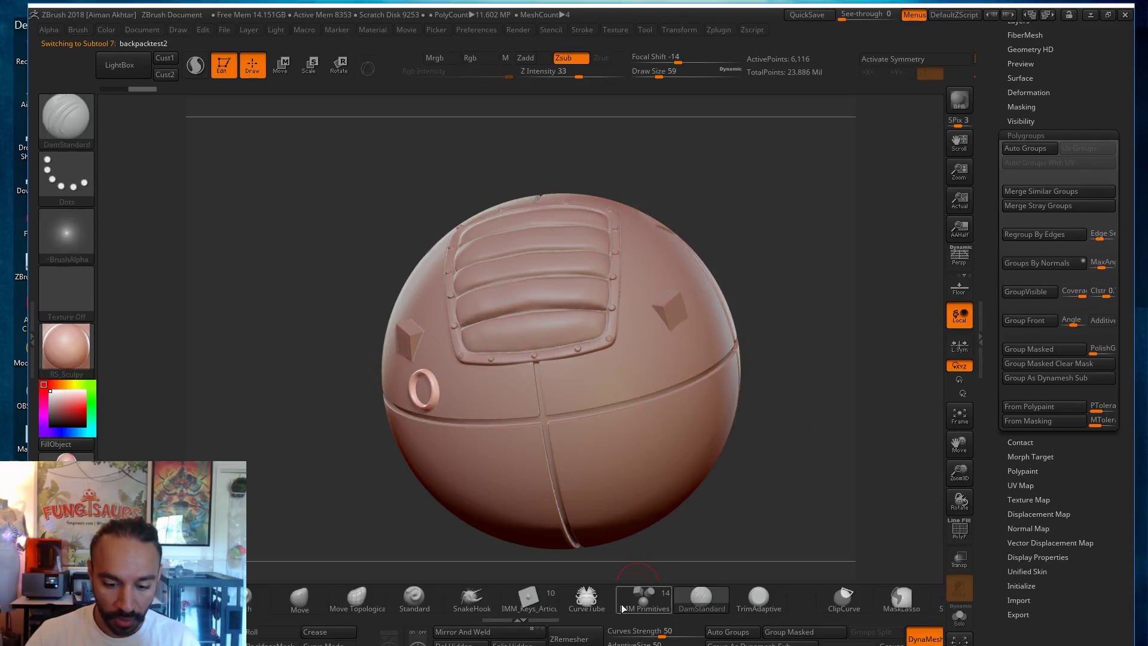
click(479, 644)
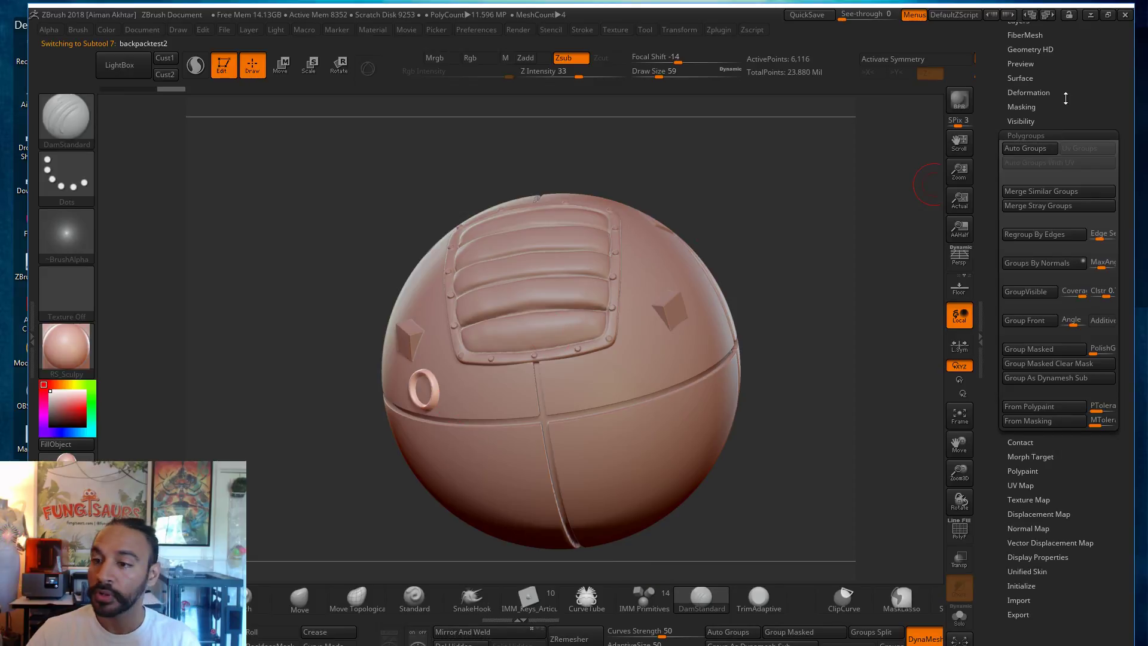
drag(1065, 98, 1049, 182)
click(1024, 167)
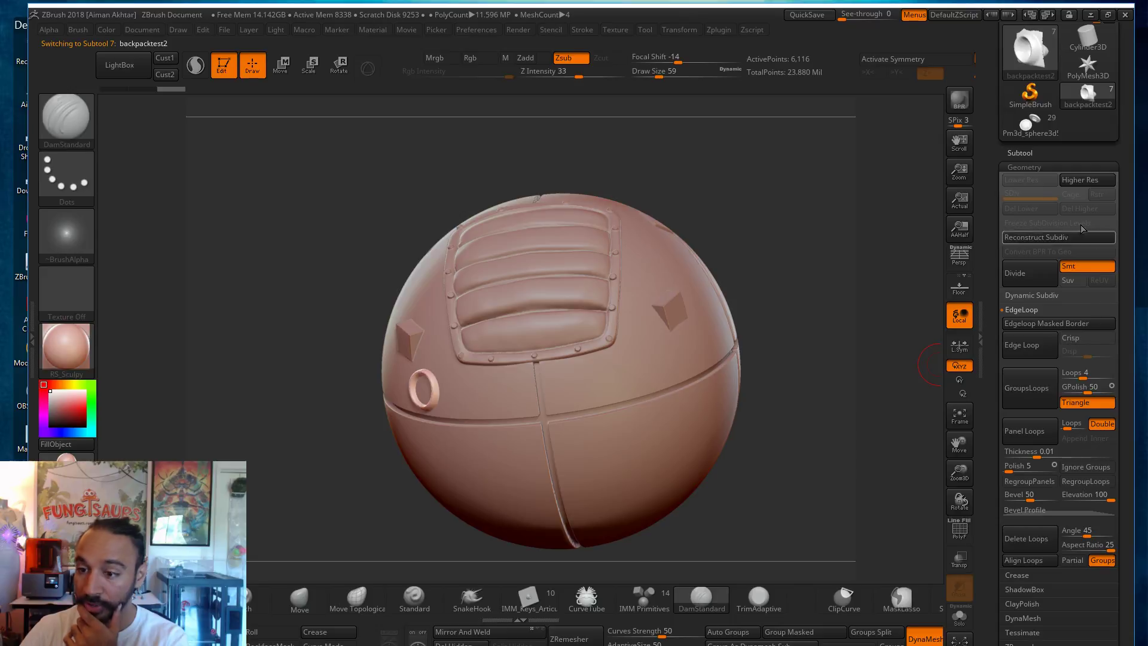
drag(1126, 628, 1098, 515)
click(1057, 476)
click(1046, 264)
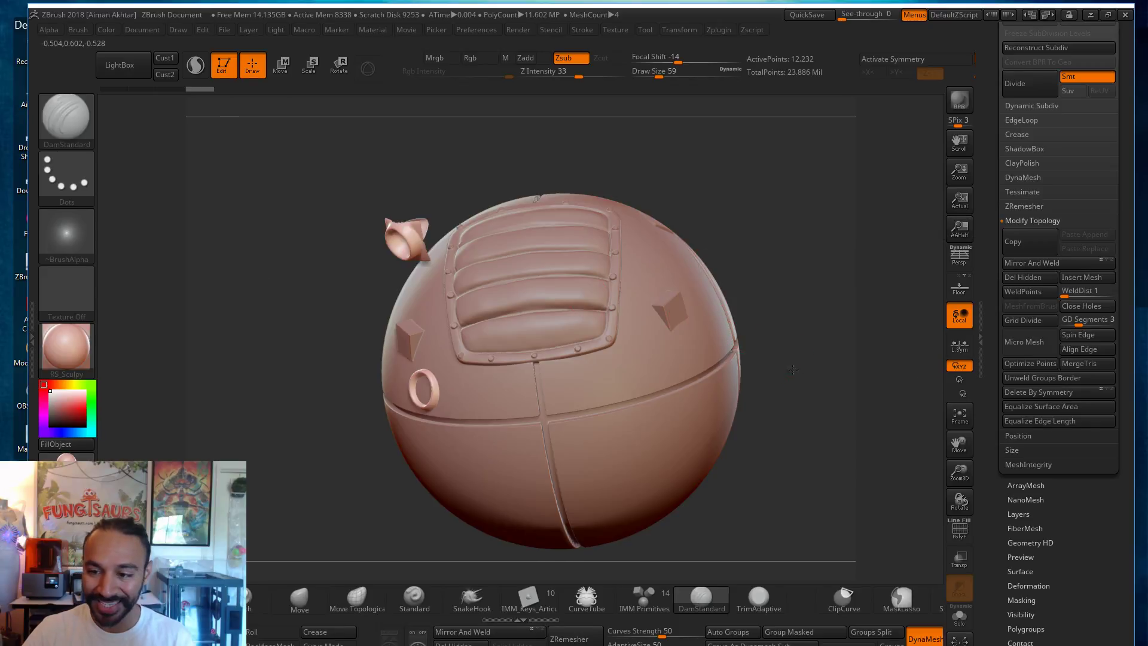
key(ctrl+z)
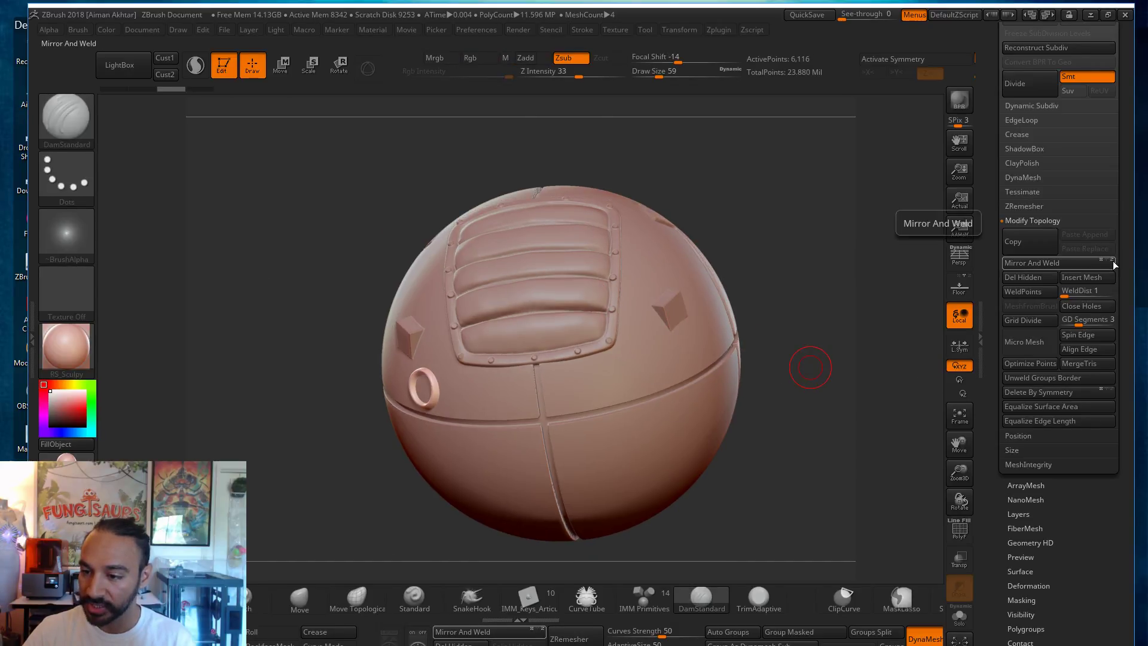
click(1070, 261)
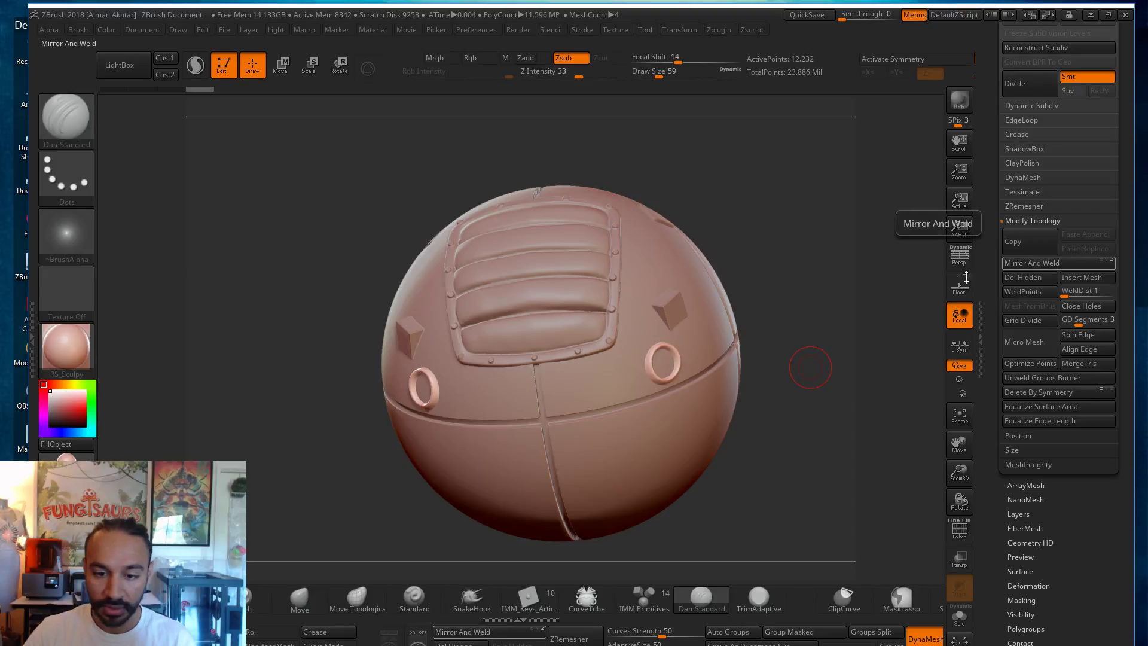
Step: Select the side blocks subtool, delete one block, and mirror the remaining one across with Mirror And Weld on the Z axis
drag(759, 301, 690, 335)
alt+click(674, 319)
mouse_move(793, 304)
ctrl+alt+shift+mouse_down()
mouse_move(752, 388)
mouse_move(640, 188)
ctrl+alt+shift+mouse_up()
click(461, 643)
click(1028, 260)
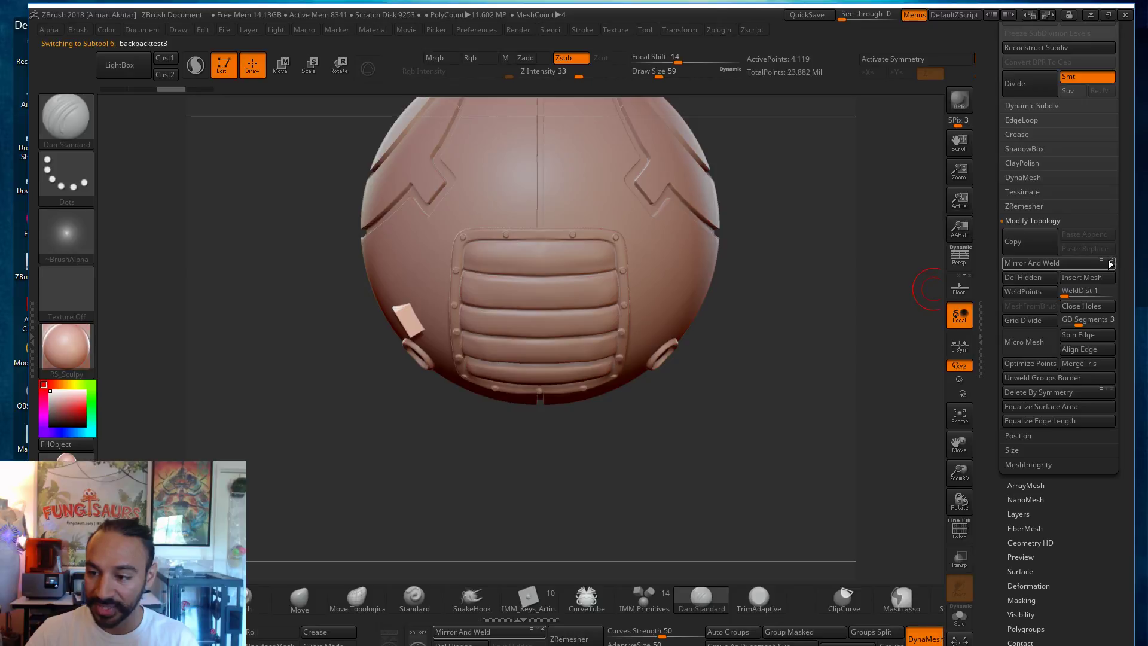
click(1031, 265)
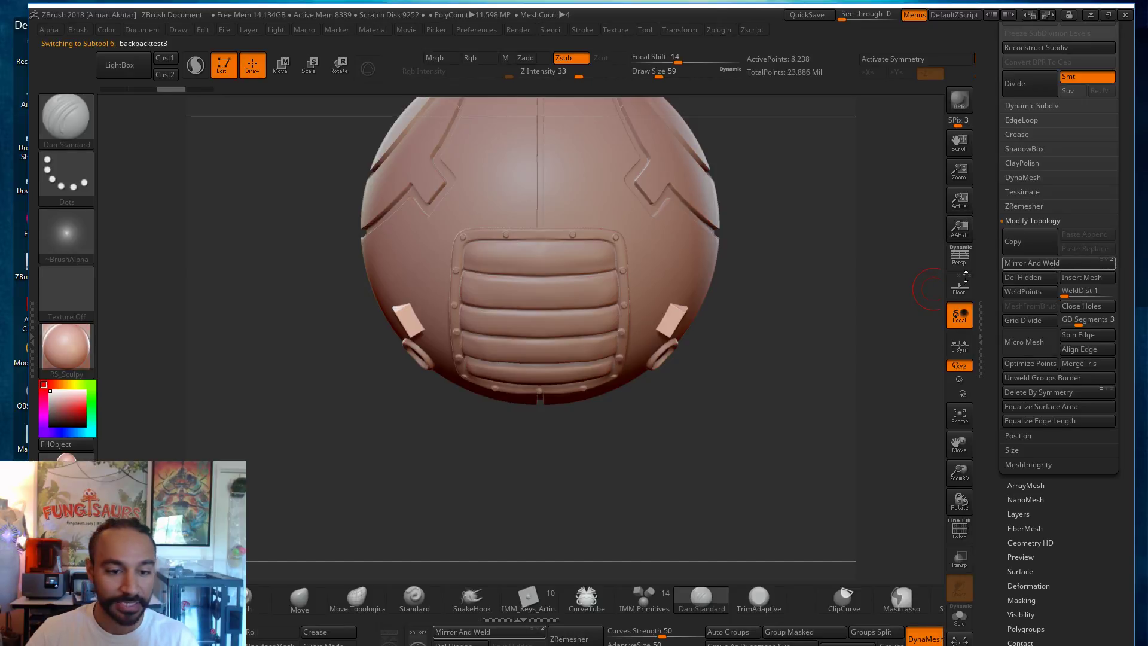
Step: Duplicate the backpacktest3 side blocks subtool
mouse_move(746, 459)
mouse_down()
mouse_move(750, 296)
mouse_move(740, 431)
mouse_move(793, 399)
mouse_move(608, 356)
mouse_up()
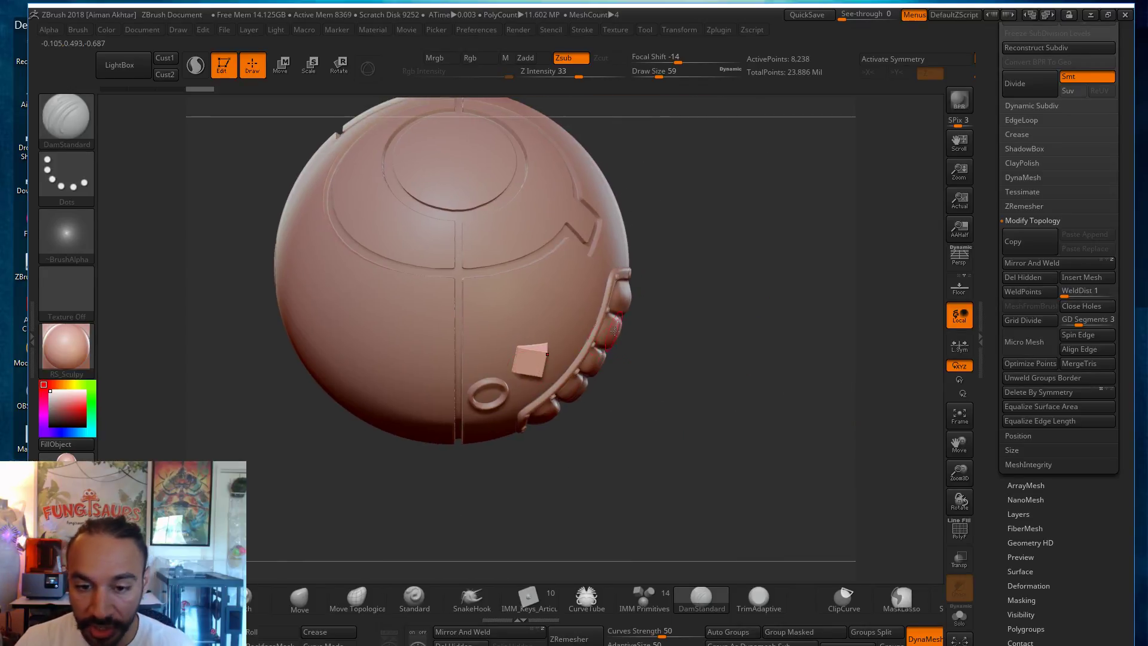
drag(617, 423, 538, 412)
scroll(1035, 250, up, 5)
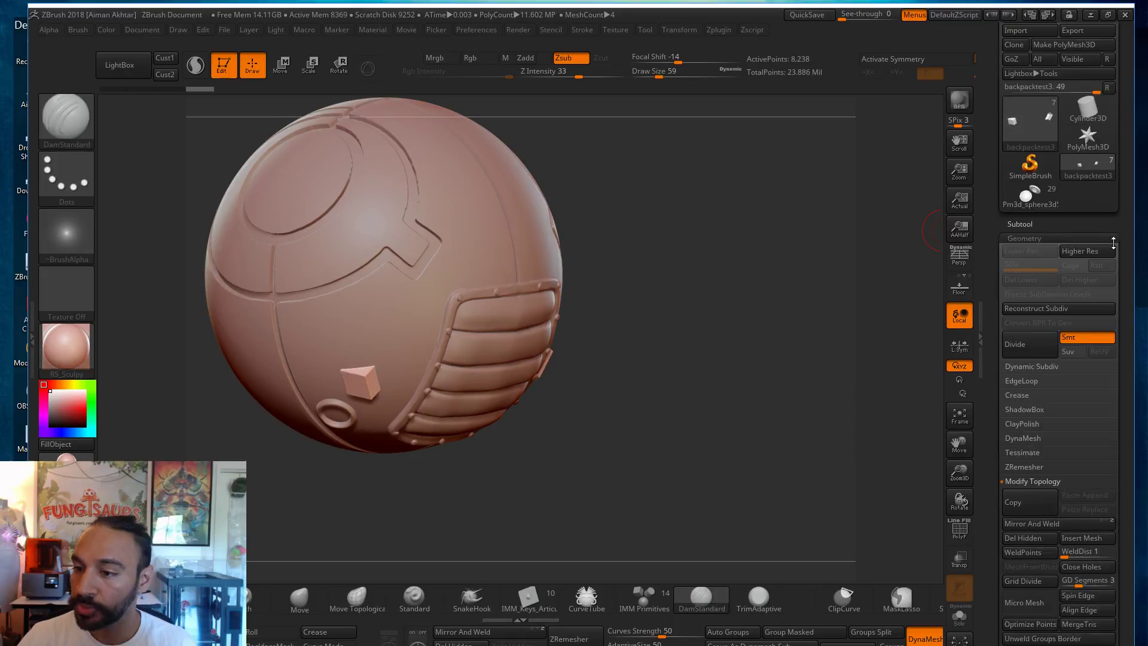
click(1036, 245)
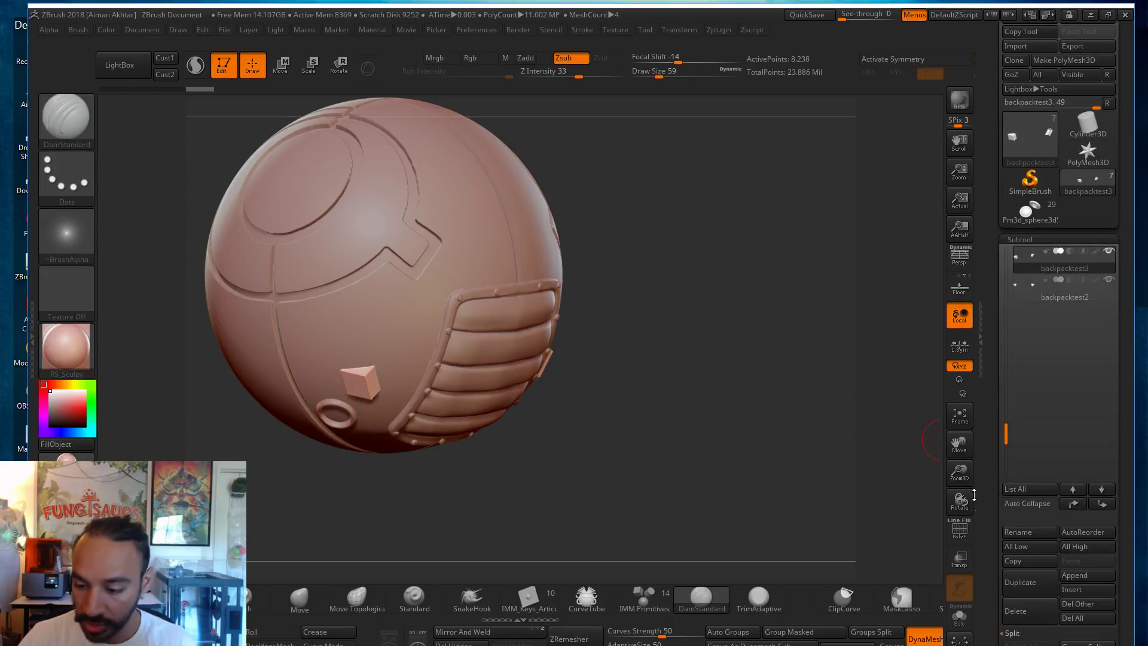
click(1010, 582)
key(w)
mouse_move(358, 375)
mouse_down()
mouse_move(438, 252)
mouse_move(402, 306)
mouse_up()
key(ctrl+z)
drag(584, 416, 566, 364)
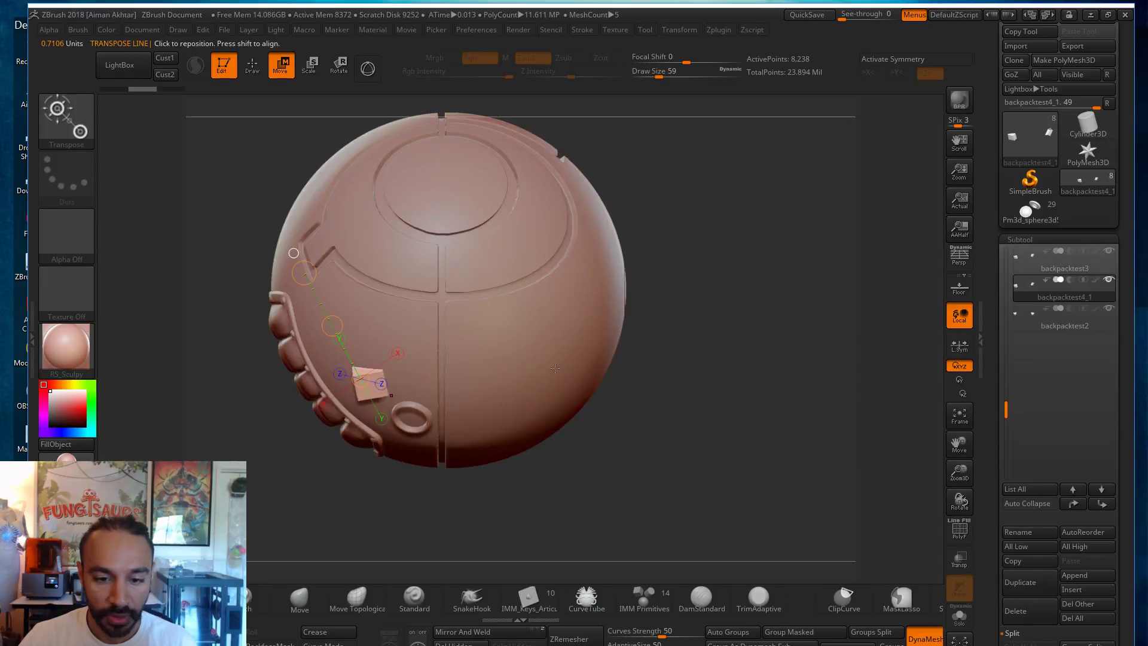
drag(587, 444, 665, 441)
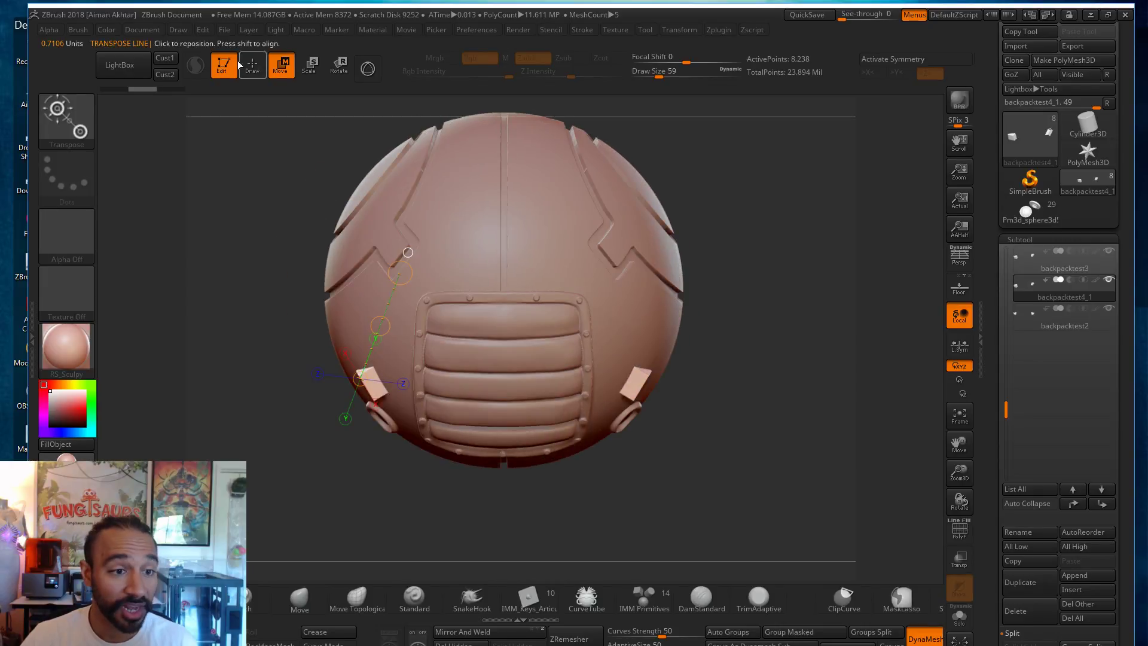
Step: Return to the DamStandard brush, solo the duplicated blocks, delete one of the pair, and show all subtools again
key(q)
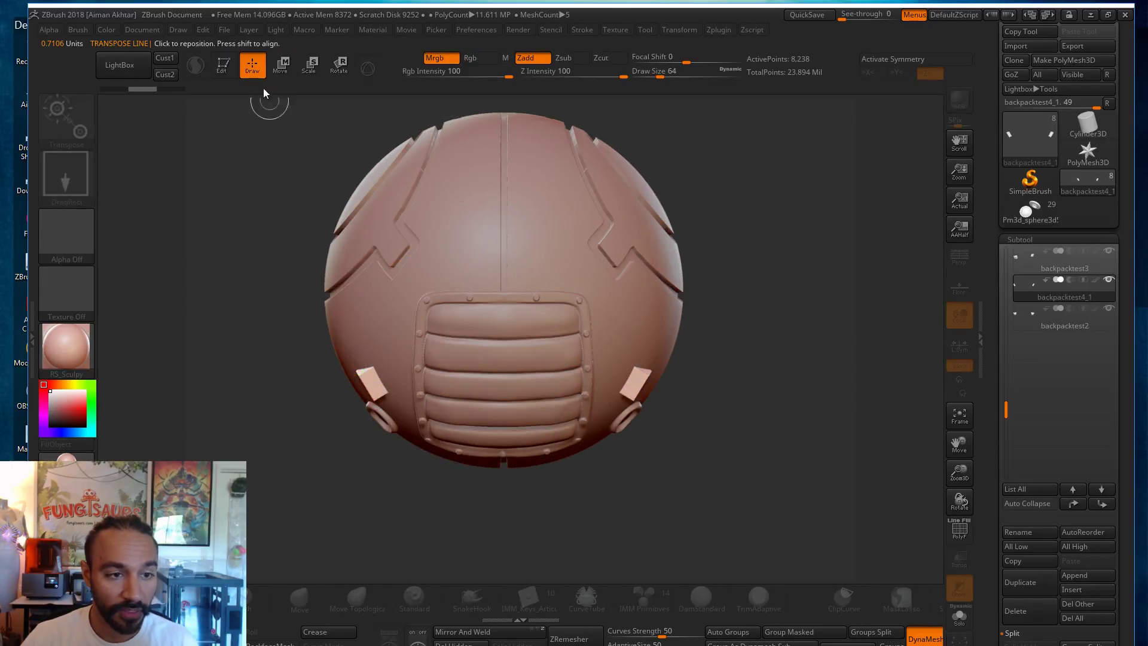
key(b)
key(d)
key(s)
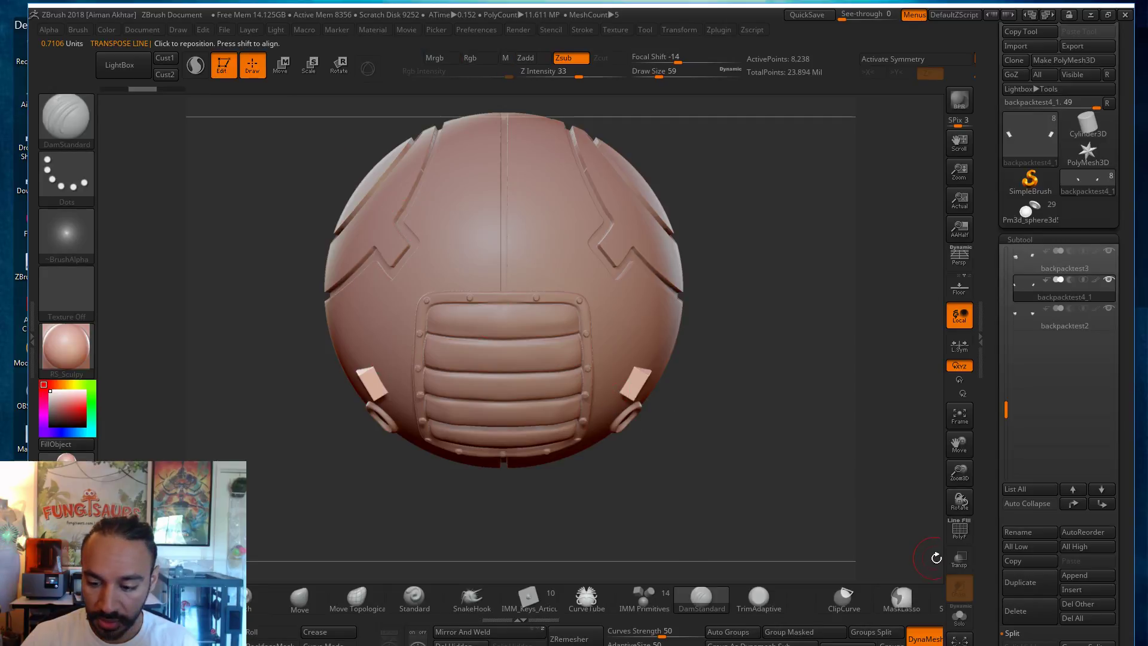
click(961, 622)
mouse_move(768, 454)
ctrl+alt+shift+mouse_down()
mouse_move(526, 407)
mouse_move(582, 426)
ctrl+alt+shift+mouse_up()
key(ctrl+shift)
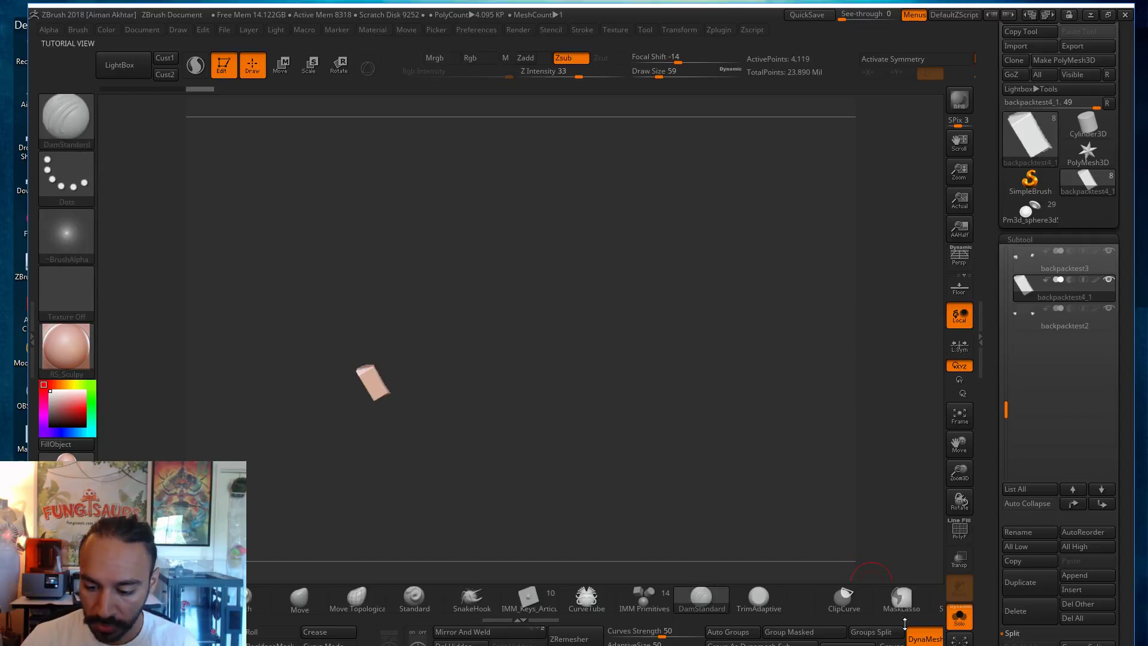
click(959, 616)
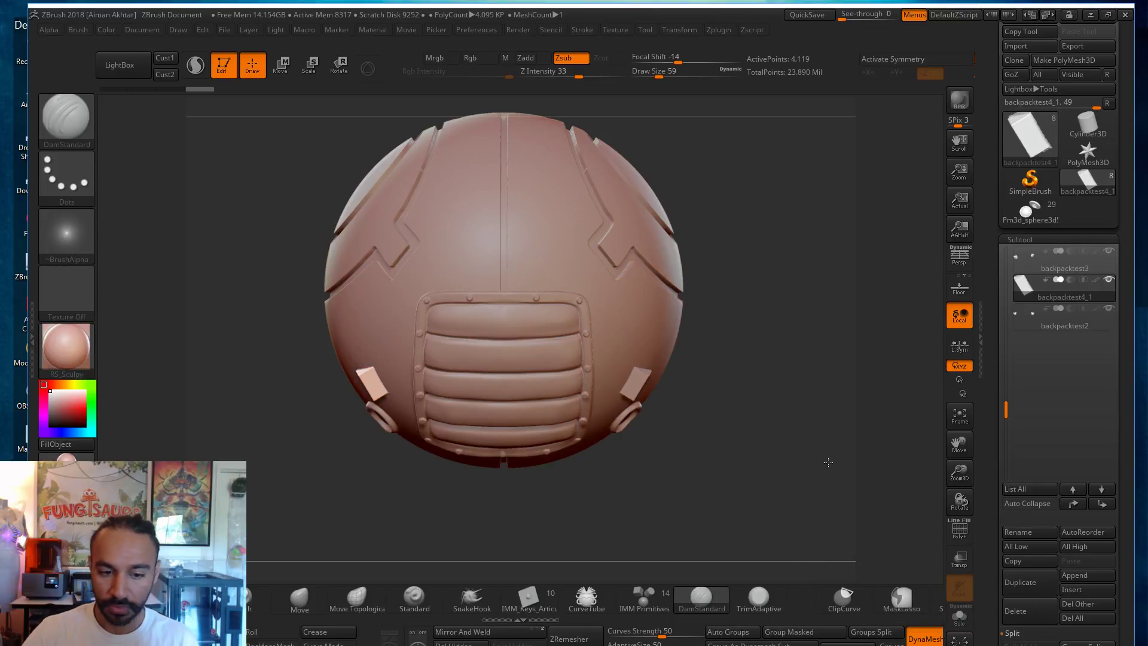
Step: Move the duplicated block with transpose lines up to the angled notch in the sphere's groove above the side block
drag(828, 463, 830, 462)
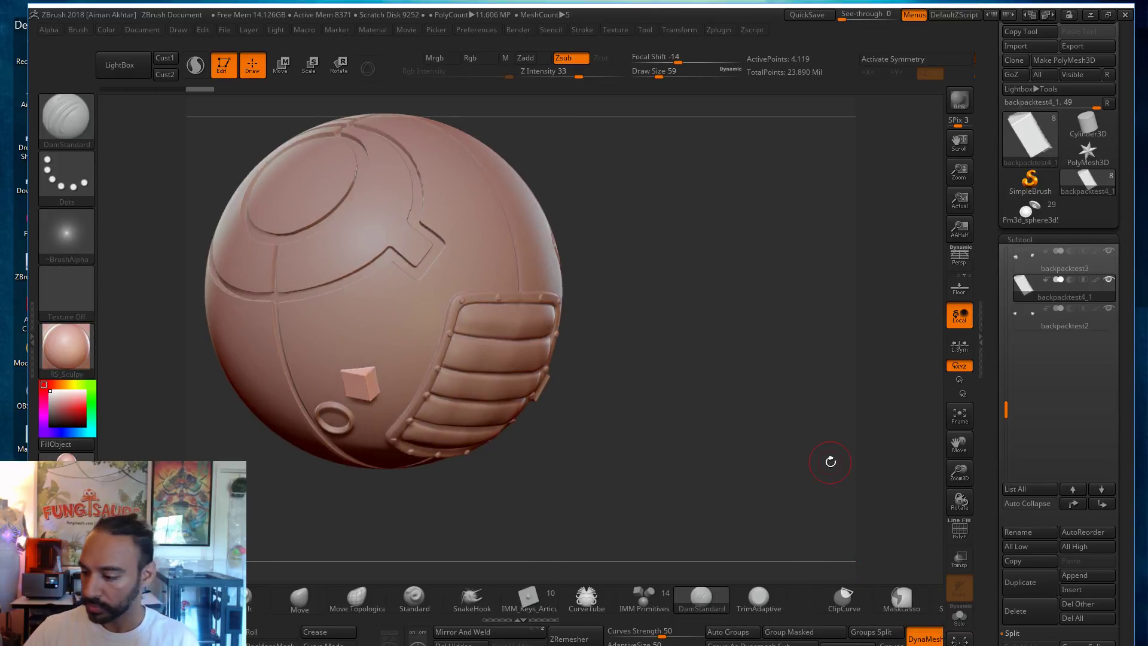
click(281, 64)
shift+drag(366, 350, 365, 251)
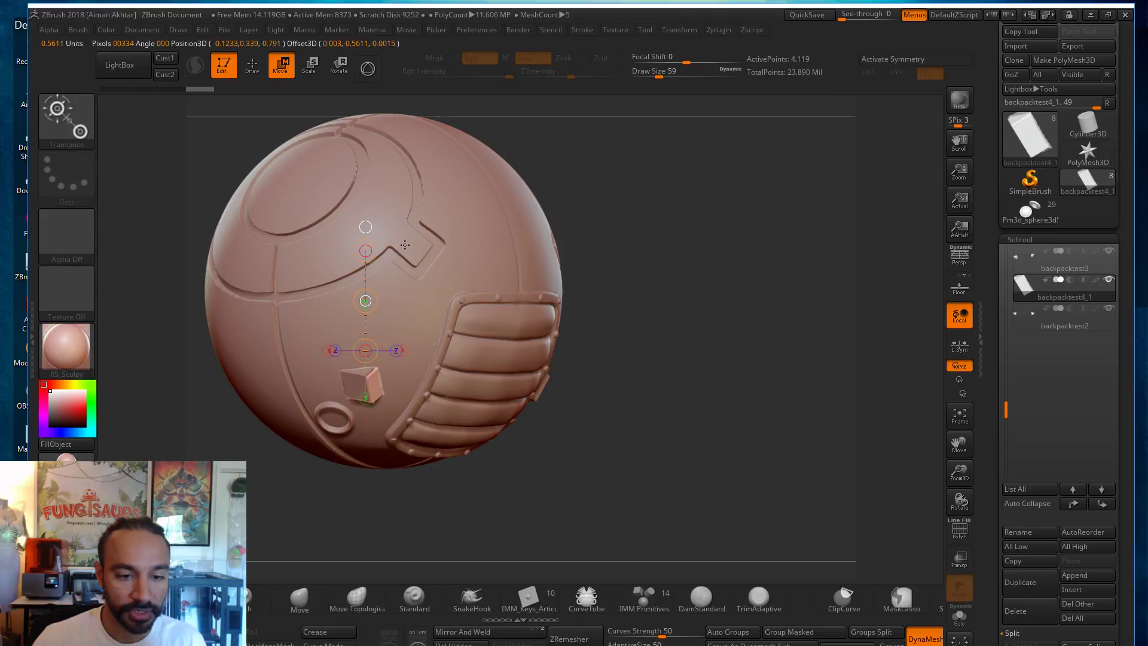
shift+drag(600, 272, 620, 276)
shift+drag(412, 252, 461, 255)
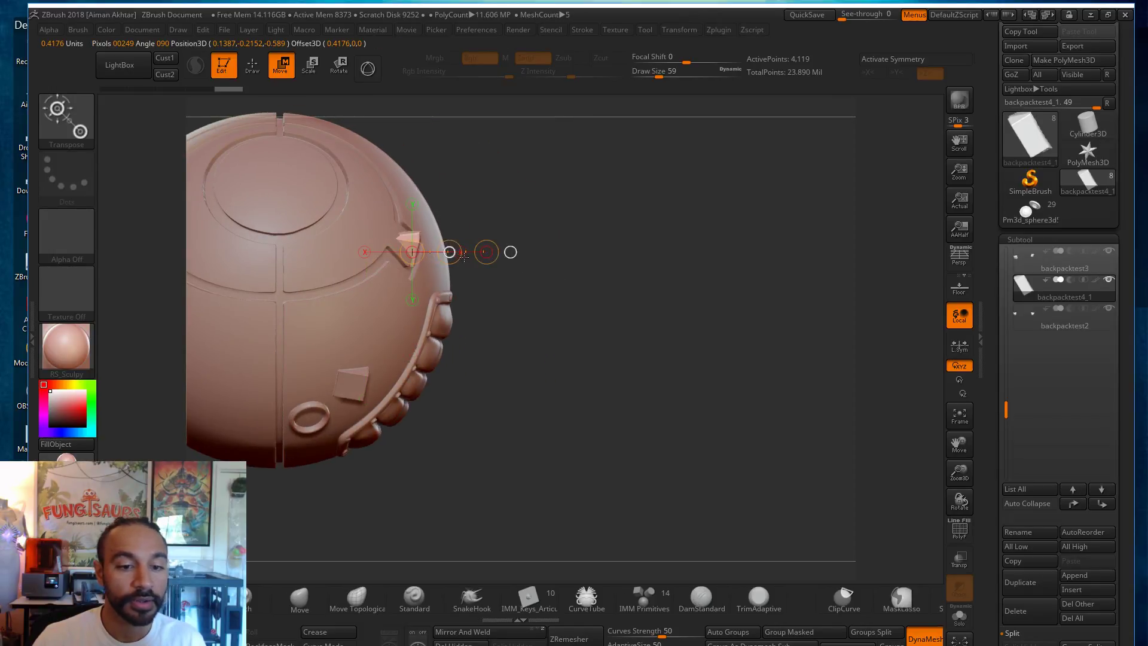
mouse_move(505, 317)
mouse_down()
mouse_move(440, 269)
mouse_move(487, 262)
mouse_move(306, 230)
mouse_move(351, 152)
mouse_up()
Step: Rotate the duplicated block with transpose lines so its edges follow the diagonal notch
click(343, 70)
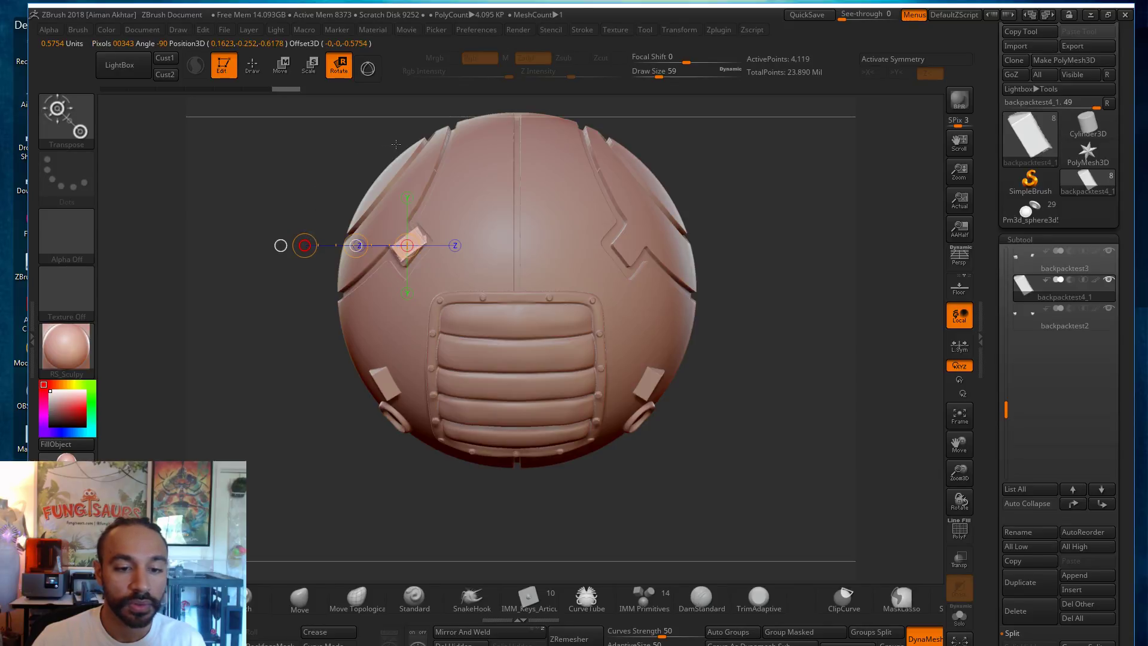
drag(712, 263, 798, 318)
mouse_move(567, 241)
mouse_down()
mouse_move(566, 286)
mouse_move(552, 306)
mouse_up()
mouse_move(379, 230)
mouse_down()
mouse_move(443, 263)
mouse_move(450, 254)
mouse_up()
drag(630, 279, 638, 190)
mouse_move(469, 211)
mouse_down()
mouse_move(486, 232)
mouse_move(436, 234)
mouse_move(548, 219)
mouse_move(451, 223)
mouse_move(459, 239)
mouse_move(458, 210)
mouse_move(485, 251)
mouse_move(457, 249)
mouse_up()
Step: Move the duplicated block inward so it sits deeper in the sphere's surface at the notch
key(w)
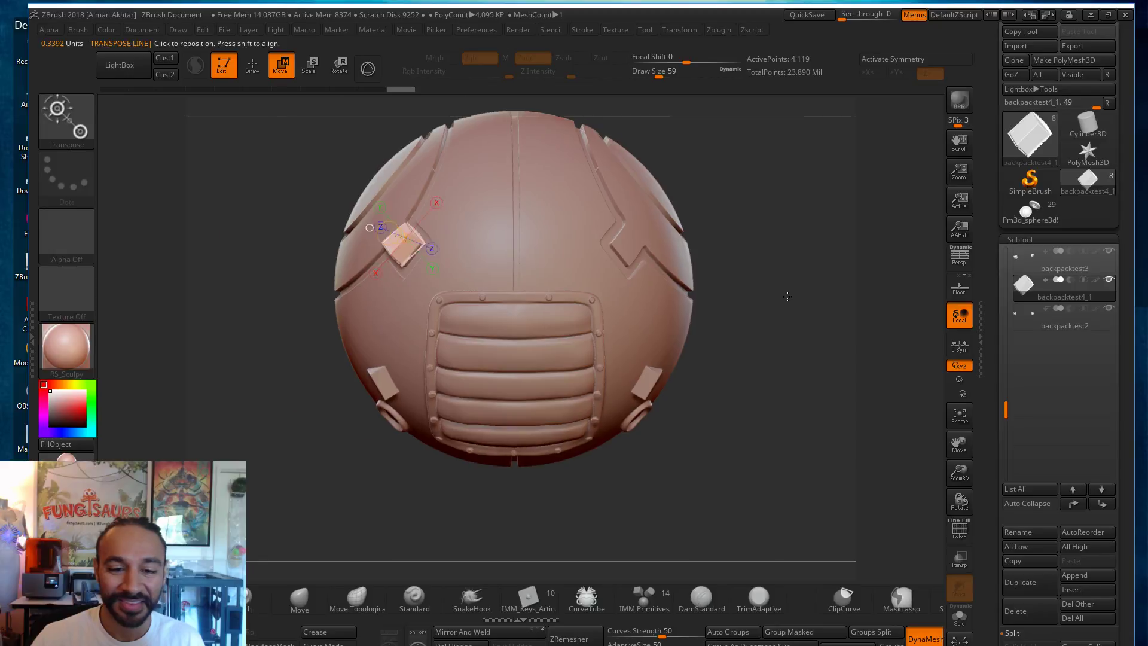
drag(747, 276, 787, 296)
drag(440, 306, 474, 374)
drag(585, 294, 521, 284)
drag(414, 272, 456, 267)
mouse_move(545, 286)
mouse_down()
mouse_move(561, 282)
mouse_move(563, 299)
mouse_up()
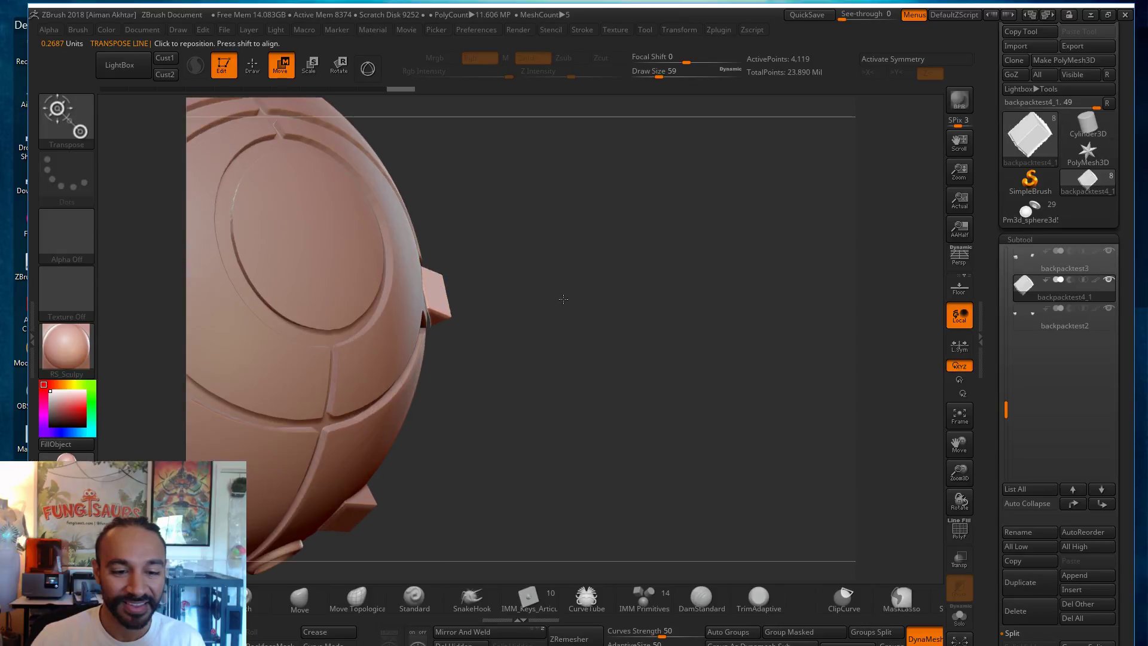
click(257, 70)
click(281, 67)
drag(452, 271, 449, 269)
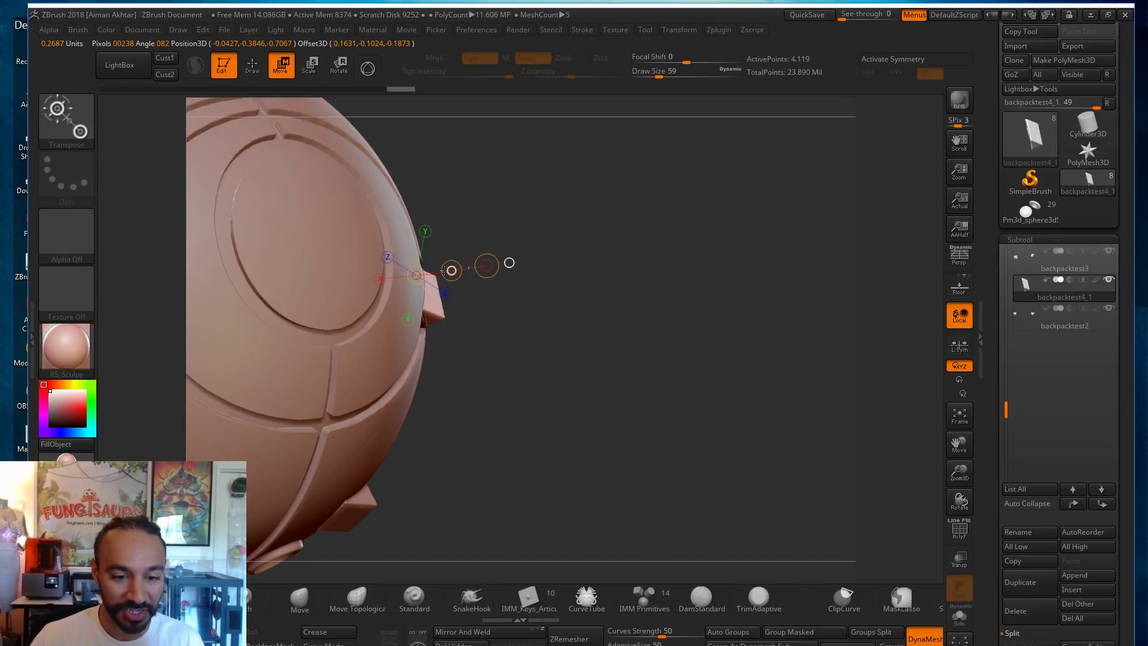
drag(546, 315, 658, 219)
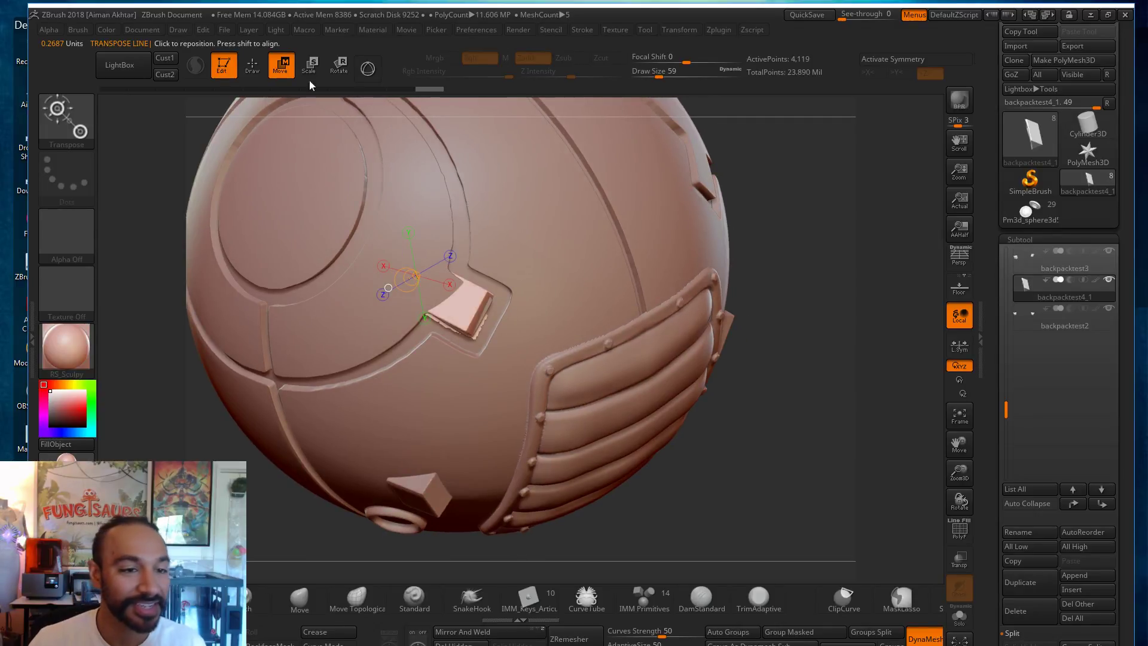
Step: Tilt the duplicated block to follow the sphere's curvature and nudge it into the notch
click(339, 65)
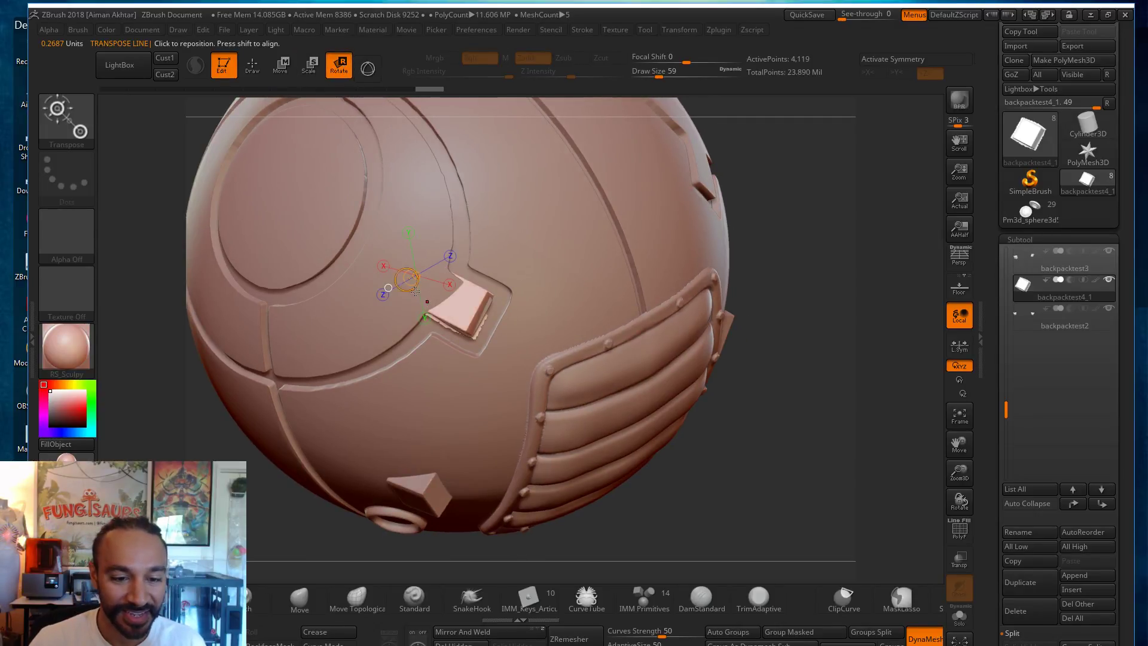
mouse_move(742, 369)
mouse_down()
mouse_move(728, 354)
mouse_move(727, 372)
mouse_up()
drag(404, 298, 399, 304)
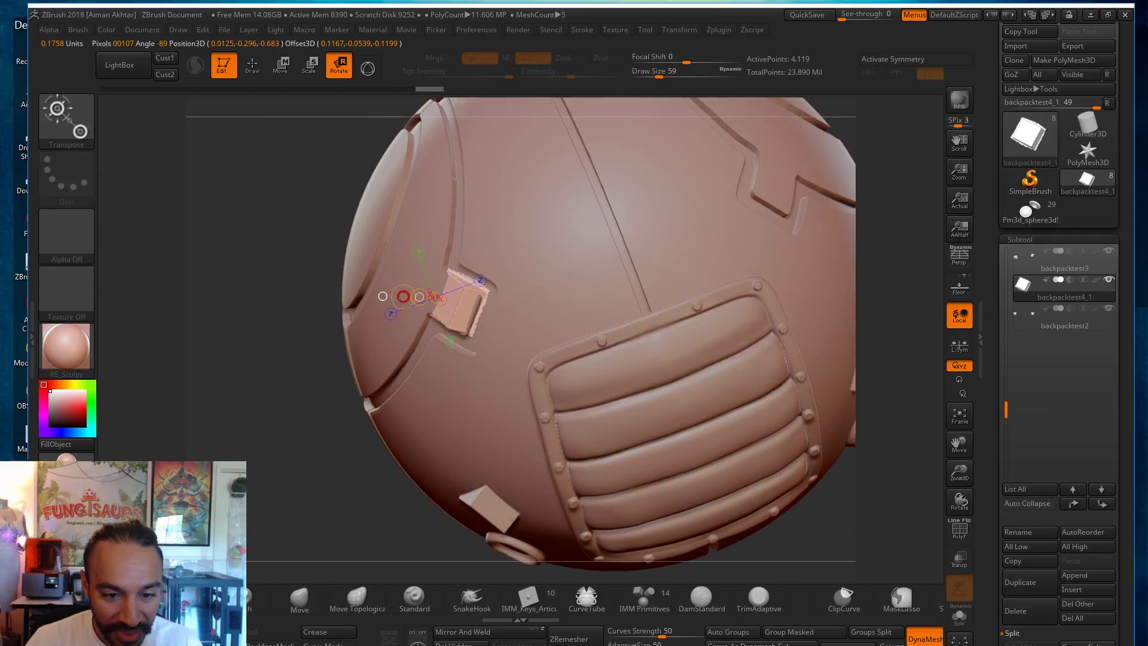
click(274, 70)
drag(219, 247, 211, 252)
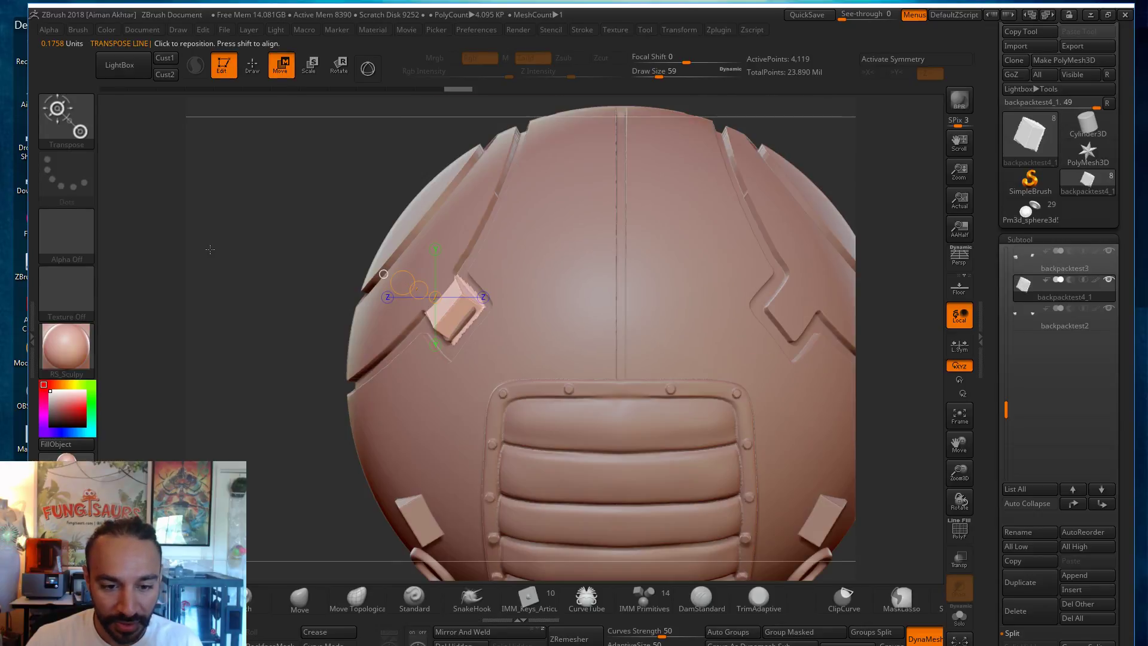
click(454, 323)
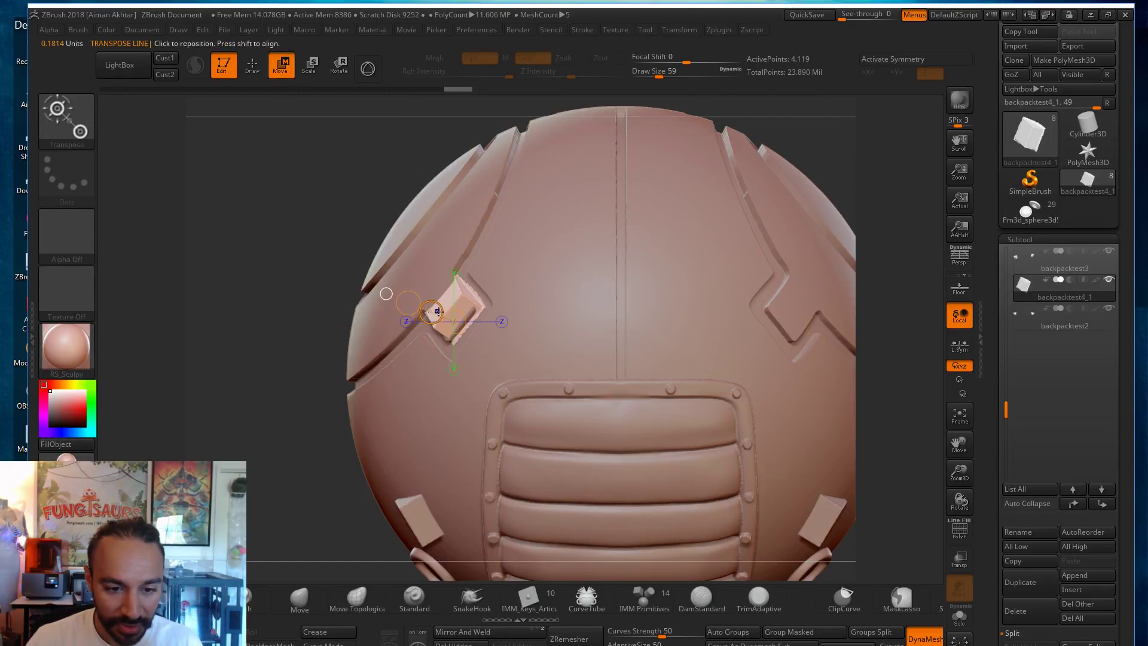
Step: Fine-tune the duplicated block's rotation with transpose lines so it lies flatter in the sphere's angled notch
click(335, 69)
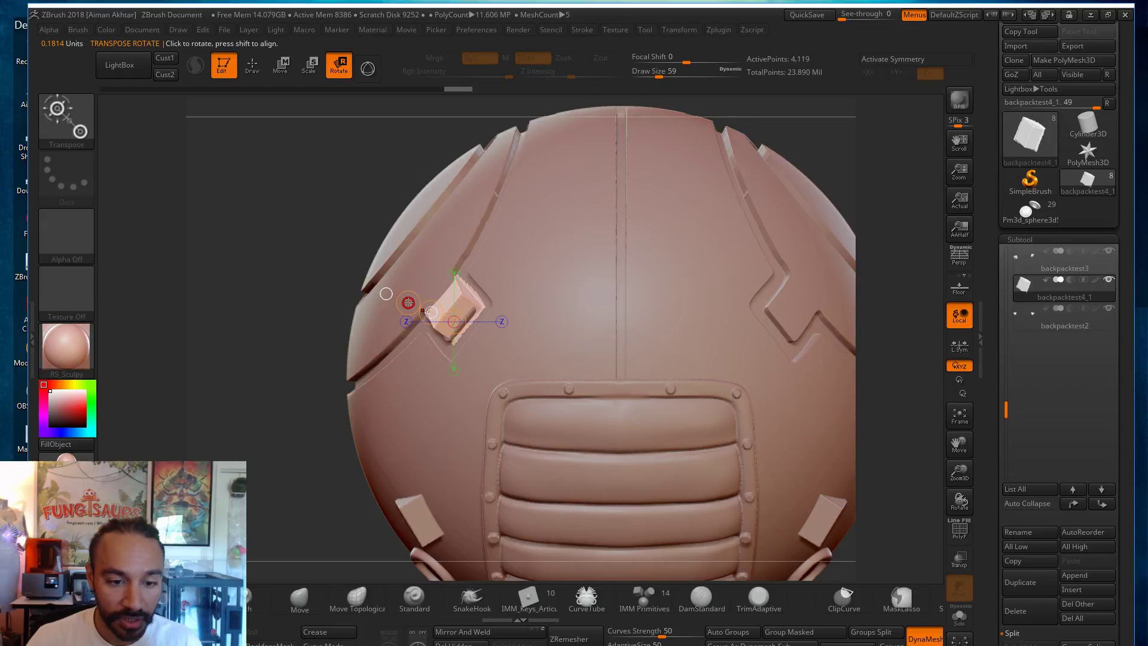
drag(407, 299, 401, 190)
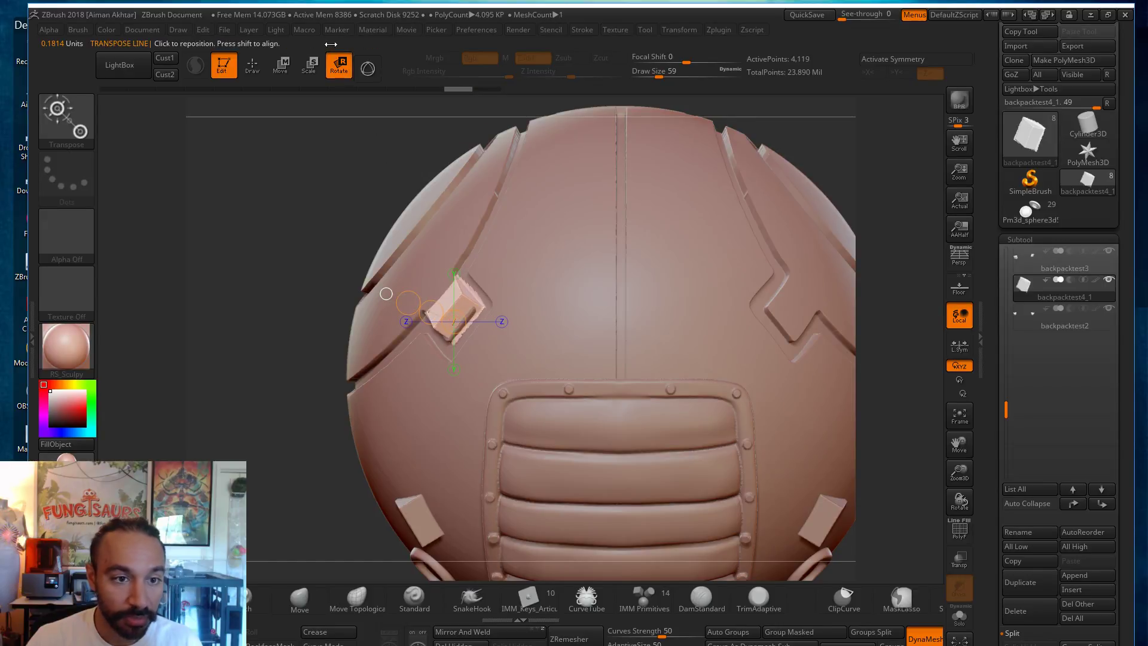
click(461, 325)
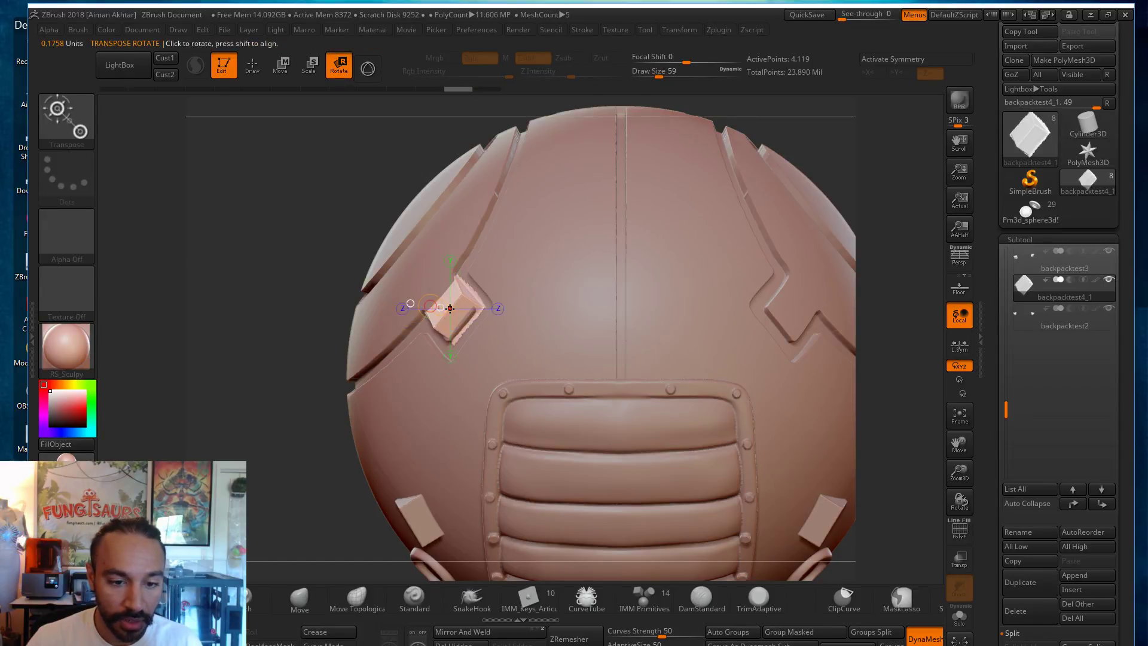
mouse_move(466, 325)
mouse_down()
mouse_move(432, 295)
mouse_move(453, 321)
mouse_up()
drag(277, 280, 308, 279)
mouse_move(586, 237)
mouse_down()
mouse_move(496, 270)
mouse_move(505, 278)
mouse_up()
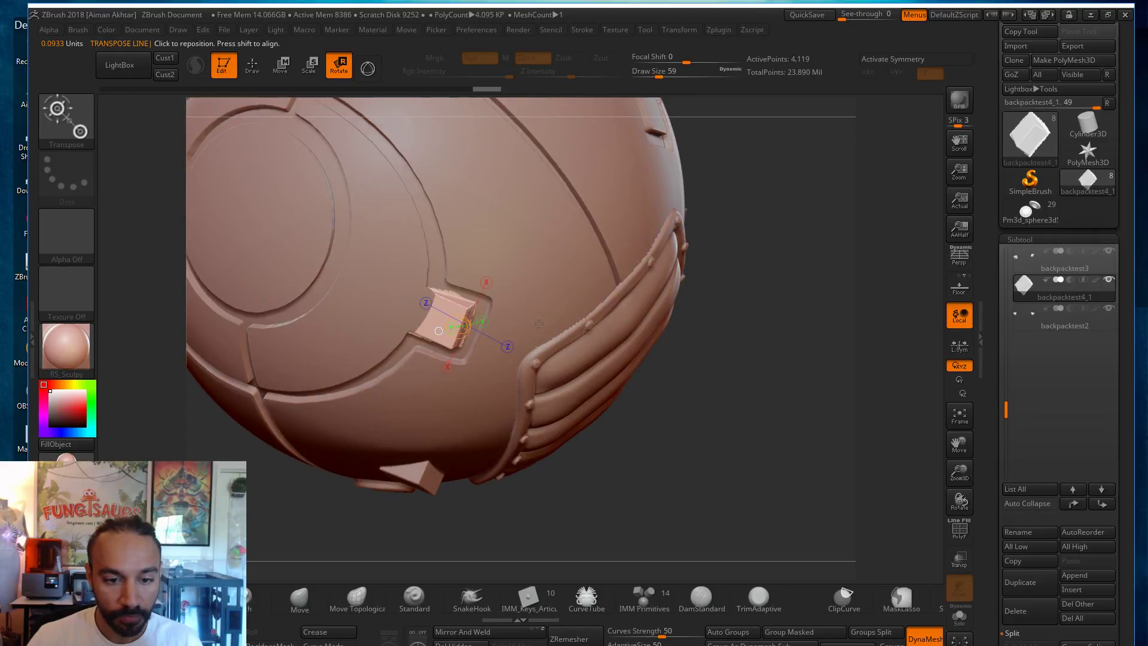
Step: Scale the duplicated block with a transpose line drawn outward across the sphere, and return to Draw mode
click(281, 66)
click(309, 65)
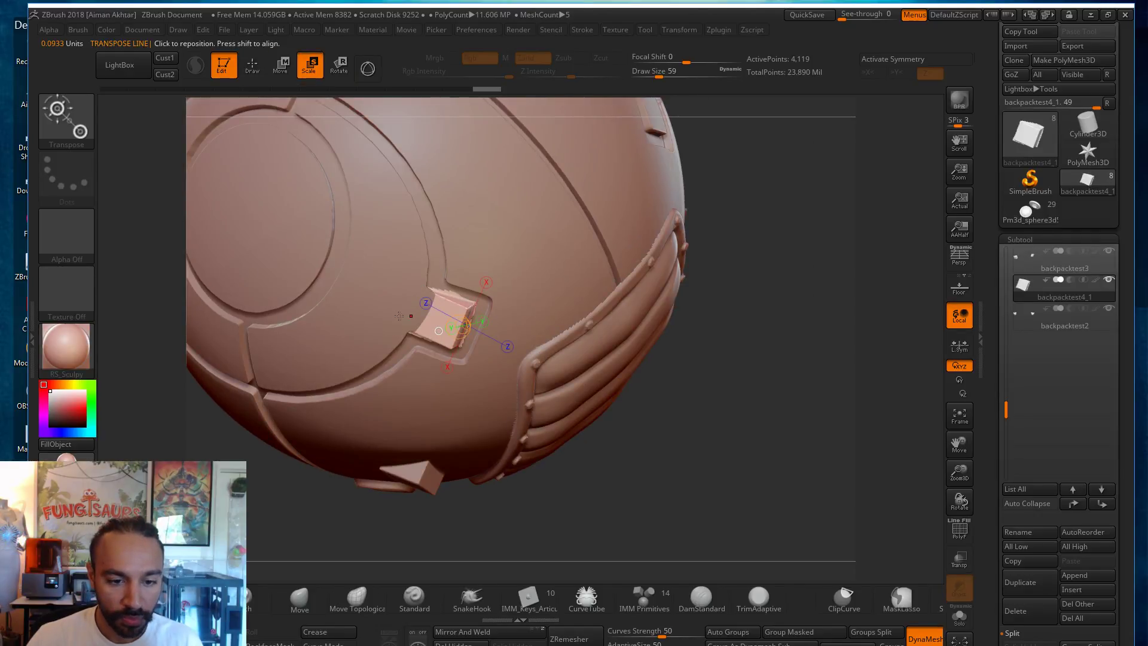
drag(411, 307, 568, 369)
drag(769, 406, 753, 209)
drag(802, 168, 819, 167)
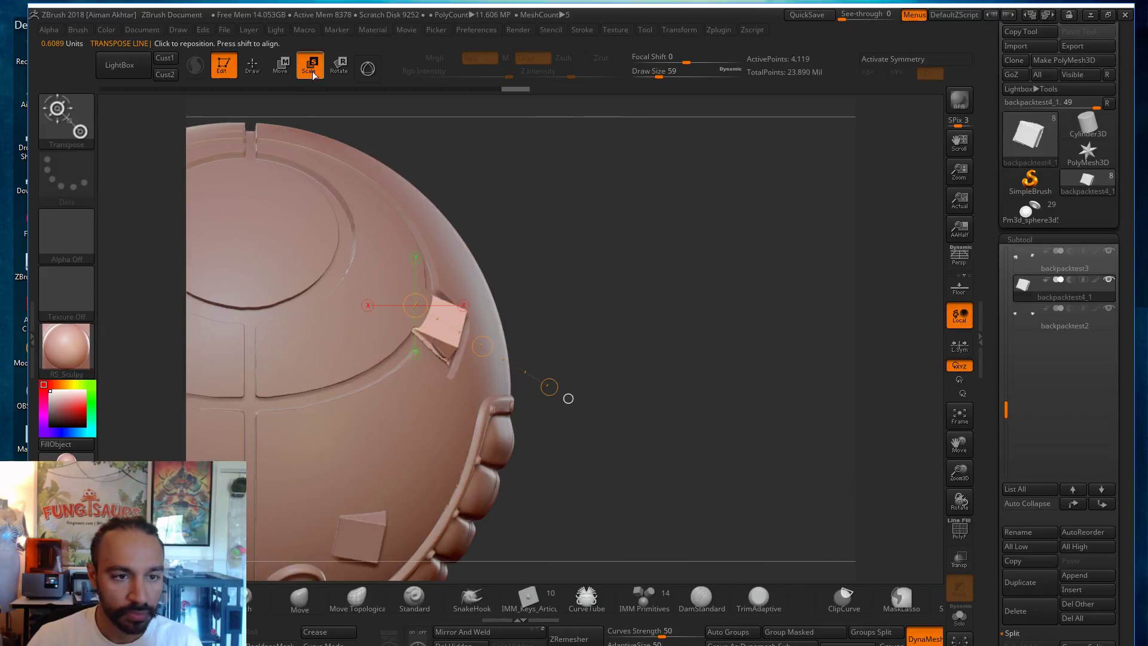
click(253, 69)
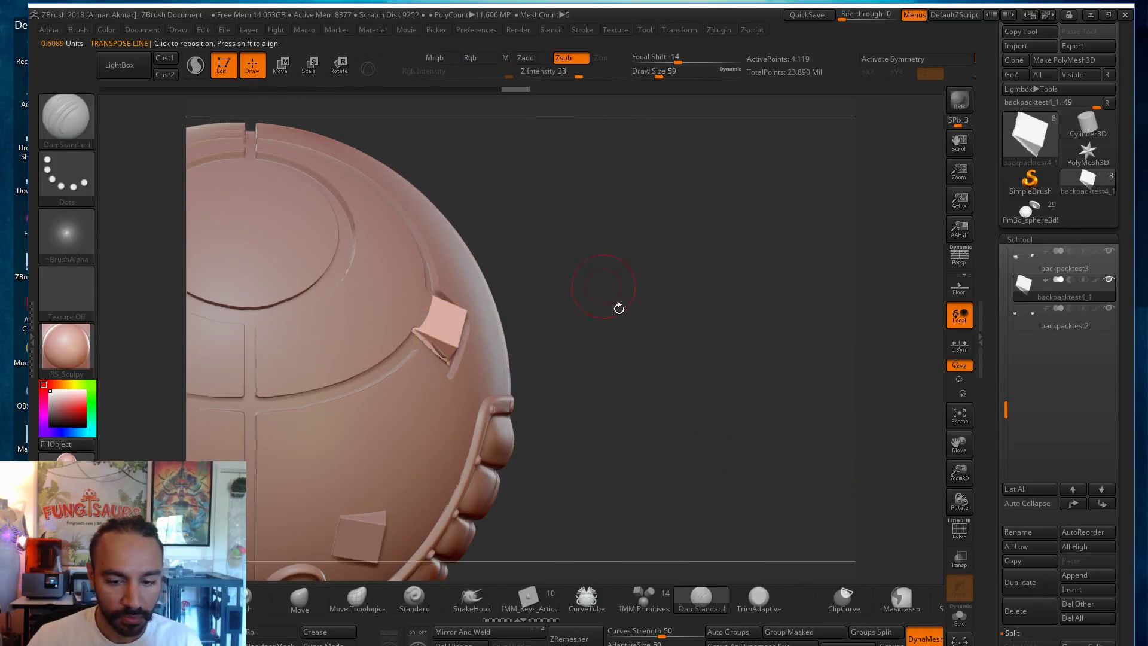
Step: Toggle Solo and examine how the duplicated block fits the notch from several close angles
click(967, 626)
mouse_move(778, 419)
mouse_down()
mouse_move(666, 353)
mouse_move(694, 366)
mouse_move(535, 390)
mouse_move(742, 482)
mouse_up()
click(959, 617)
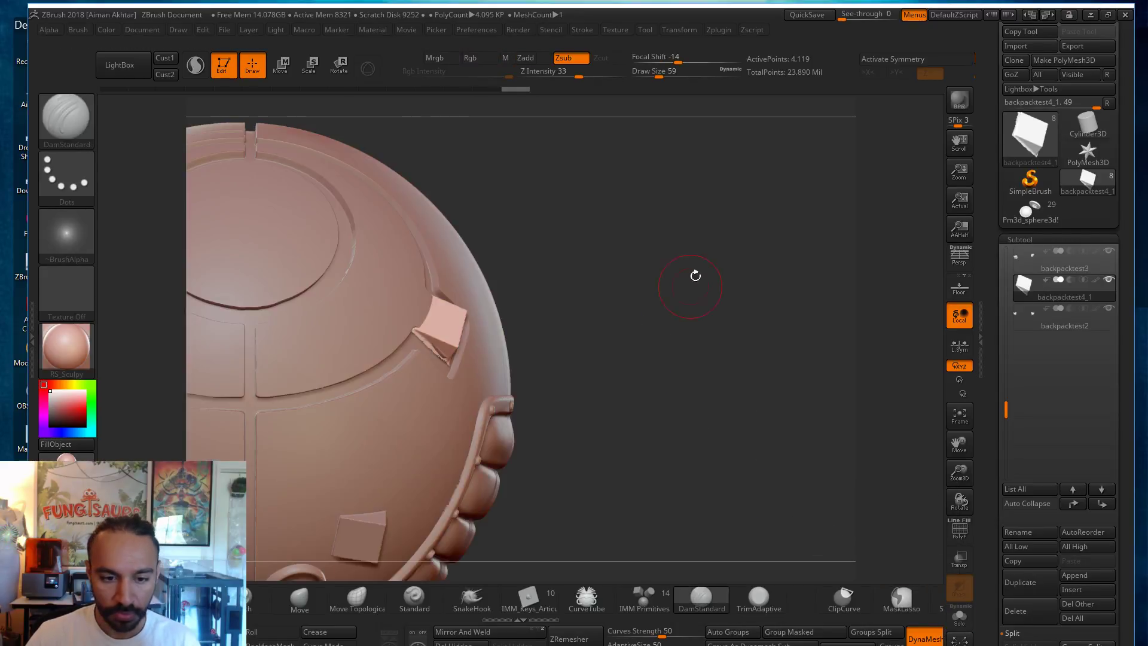
key(f)
mouse_move(646, 339)
right_down()
mouse_move(753, 454)
mouse_move(770, 502)
right_up()
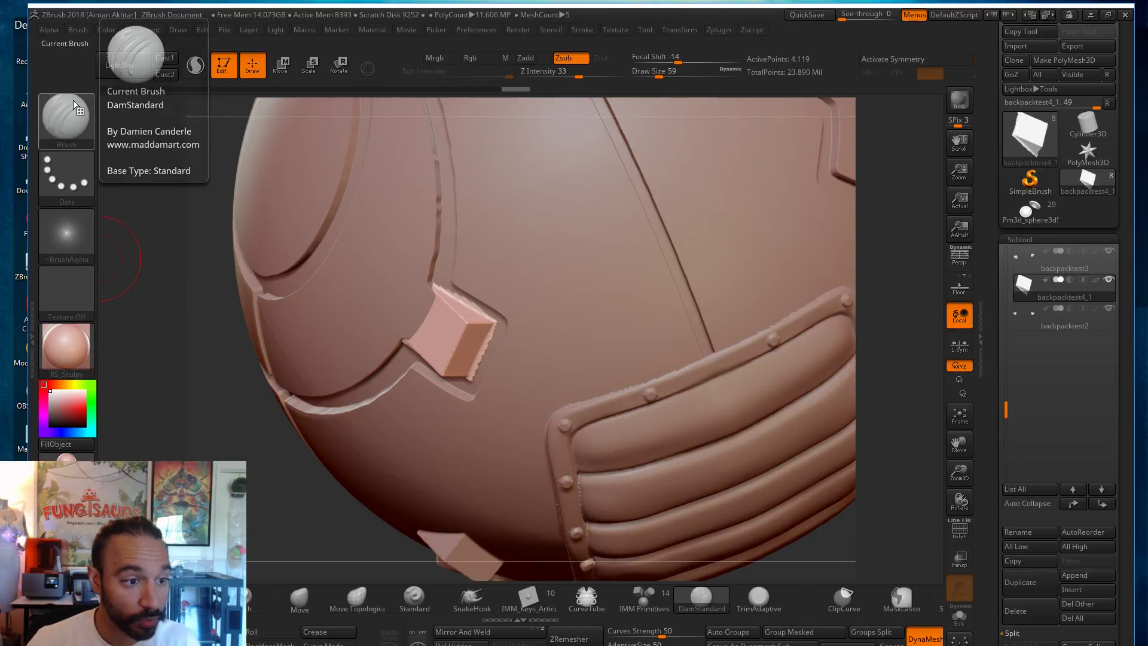
key(s)
drag(502, 330, 499, 337)
key(s)
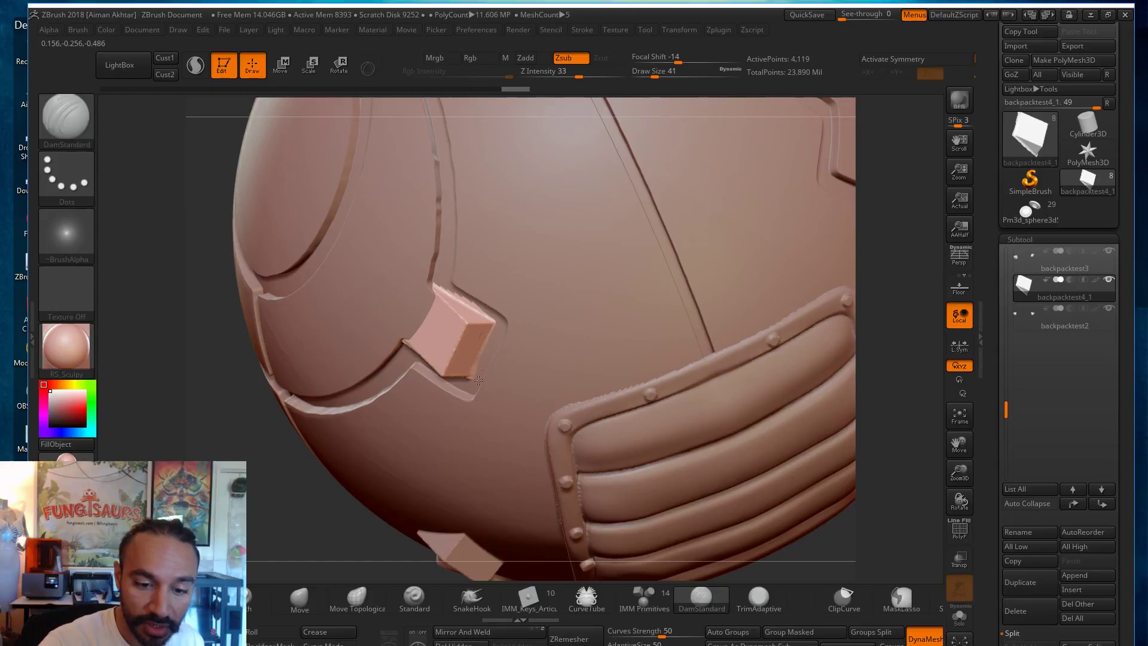
drag(893, 397, 900, 345)
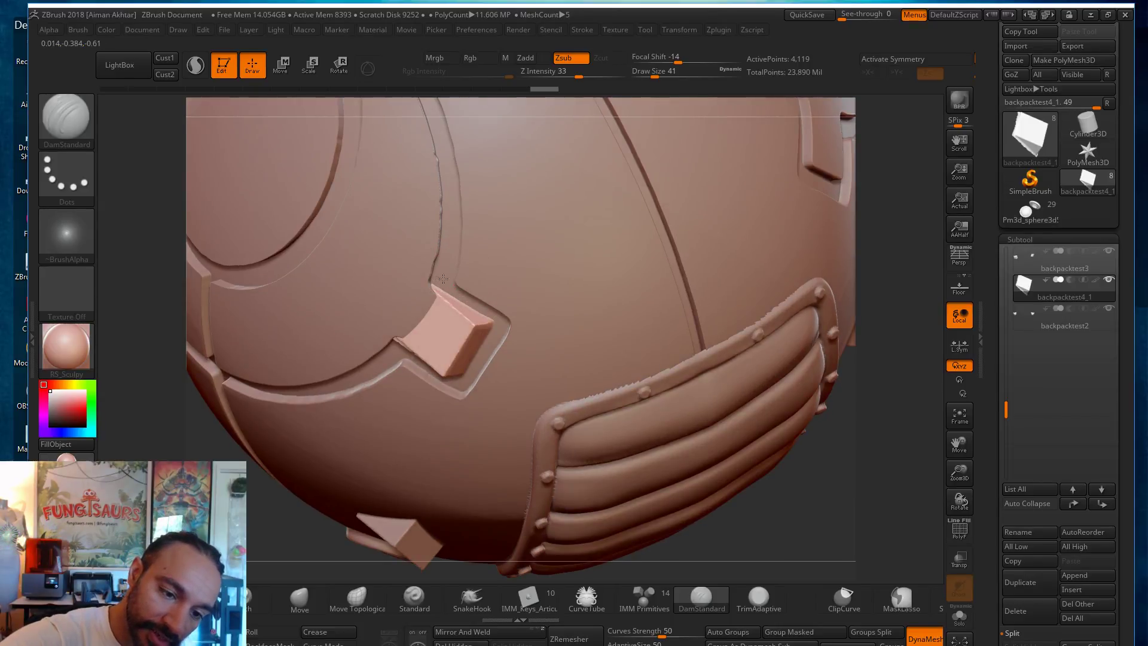
drag(920, 265, 933, 239)
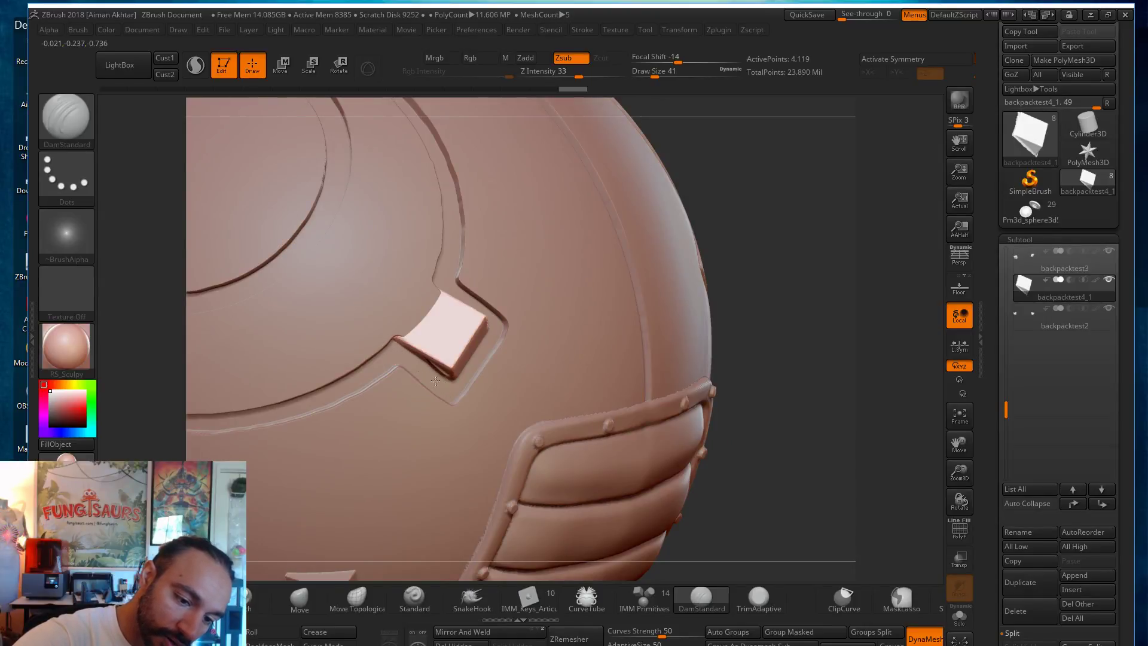
Step: Select the grooved sphere and choose the Move brush with a draw size of 49
alt+click(405, 316)
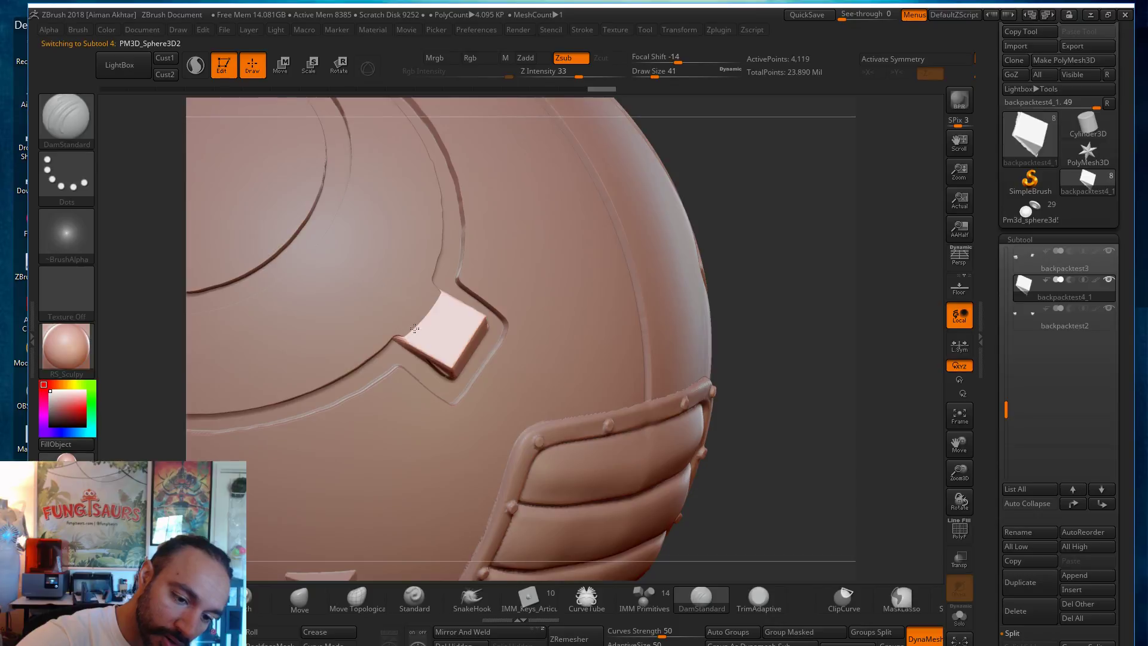
key(b)
key(m)
key(v)
key(s)
mouse_move(441, 359)
mouse_down()
mouse_move(440, 374)
mouse_move(445, 362)
mouse_up()
key(s)
key(s)
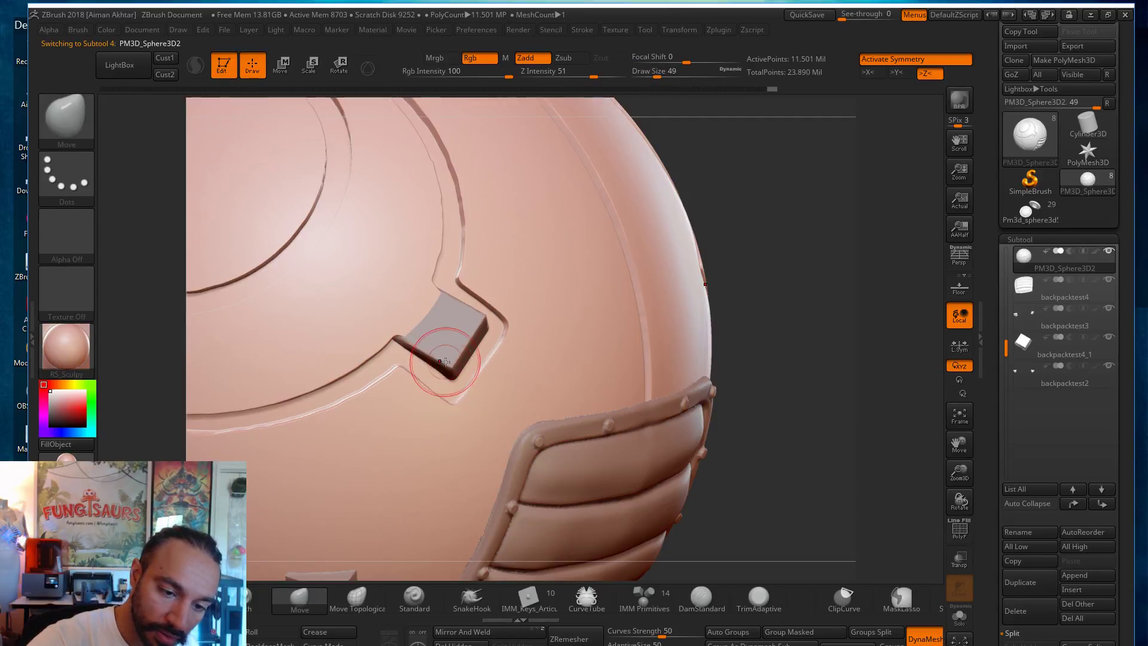
Step: Reselect the duplicated block and reshape its outer corner with the Move brush at draw size 71
alt+click(454, 348)
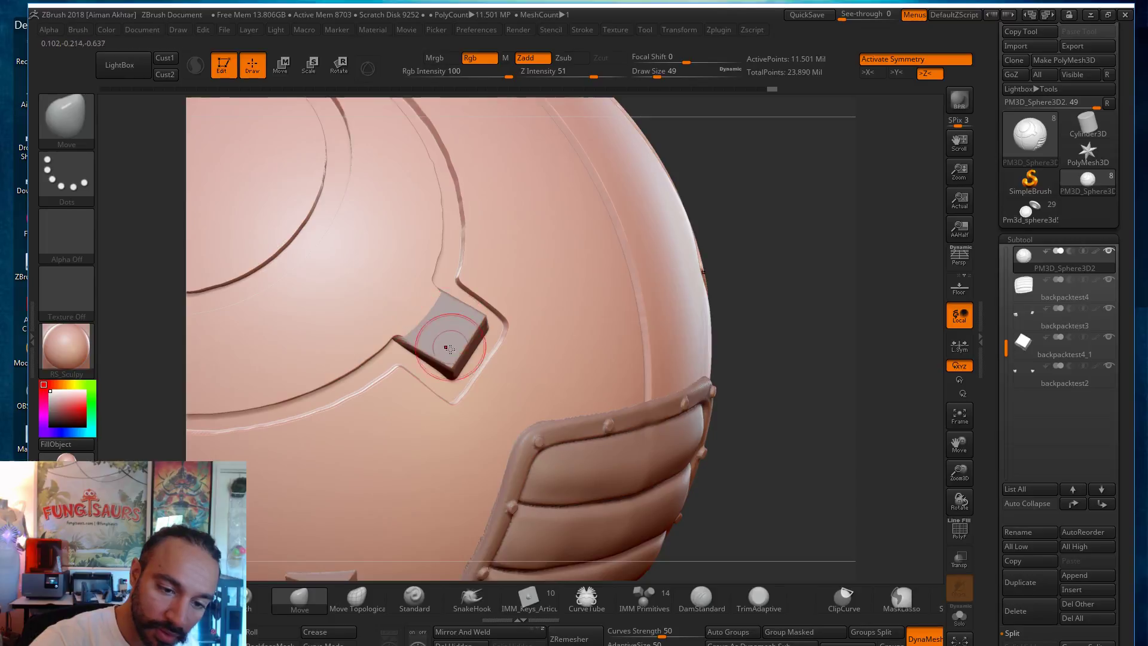
key(s)
drag(453, 371, 457, 375)
key(s)
key(s)
drag(458, 375, 512, 350)
key(s)
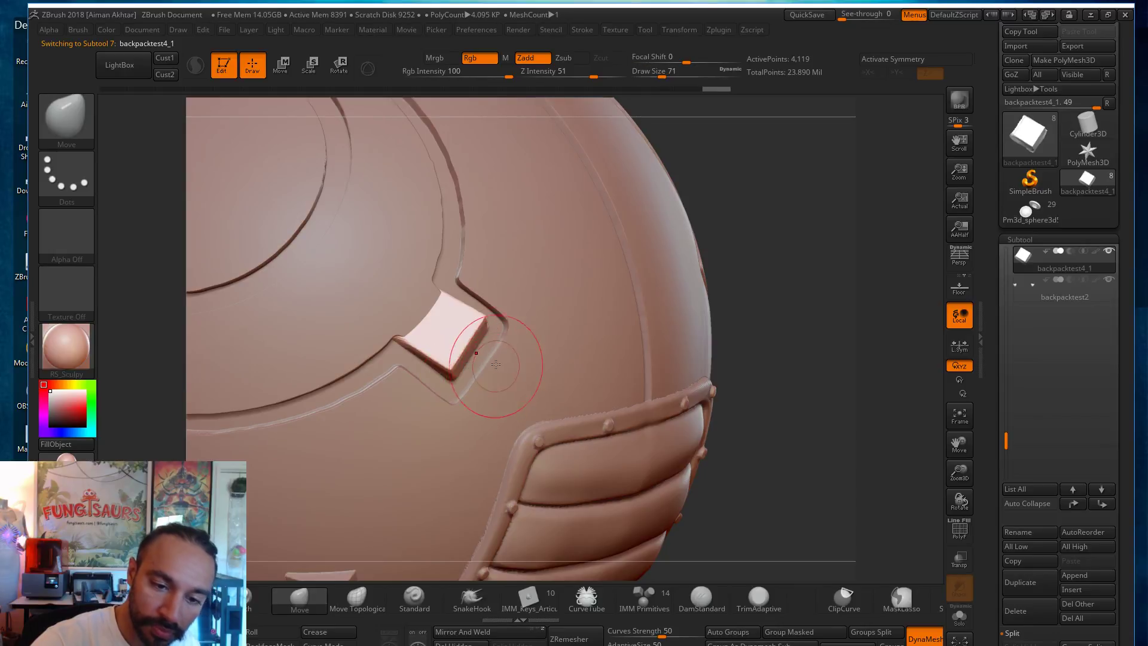
alt+drag(706, 193, 718, 225)
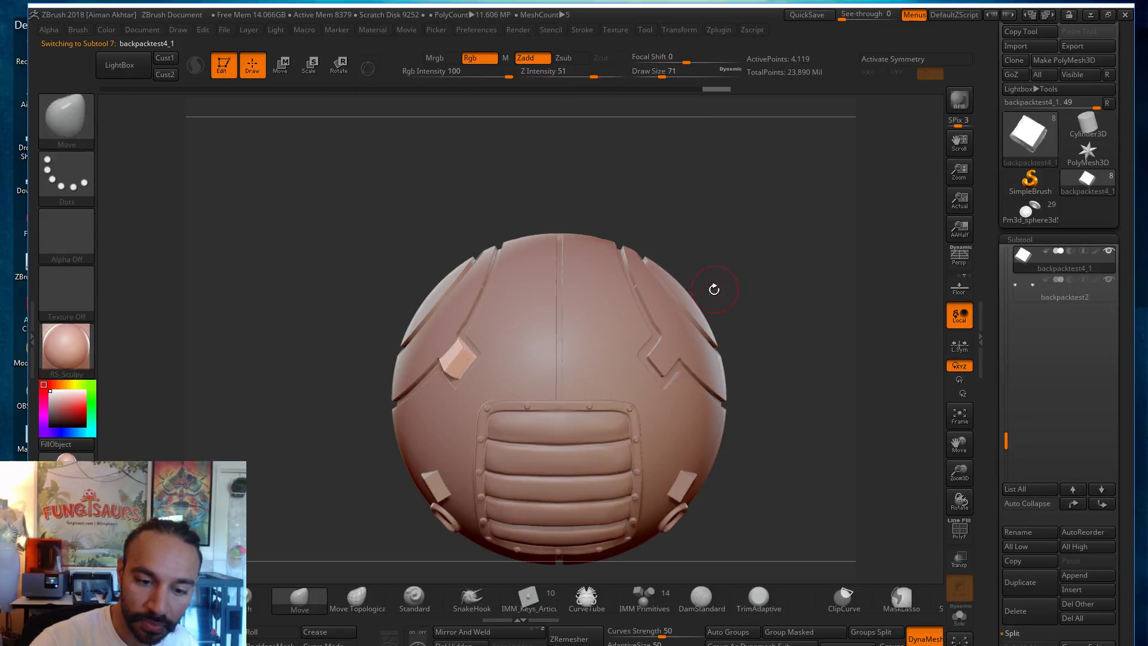
alt+drag(796, 264, 766, 230)
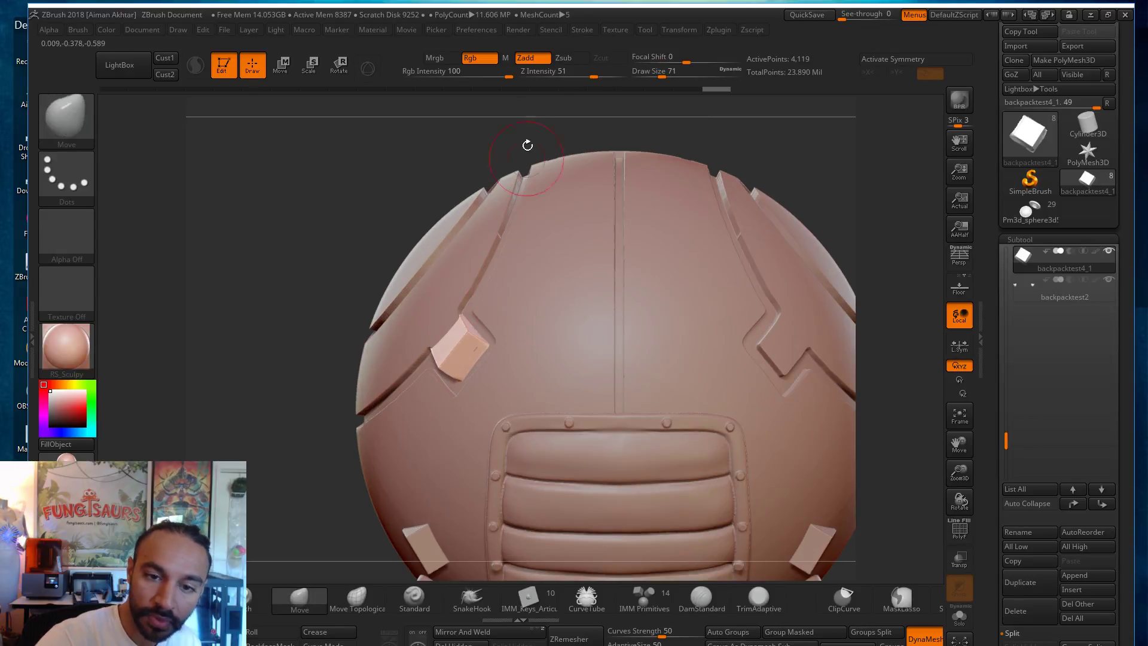
mouse_move(473, 152)
mouse_down()
mouse_move(523, 255)
mouse_move(520, 331)
mouse_up()
Step: Select the grooved sphere and tweak the notch edge beside the block with the Move brush at draw size 41
alt+click(523, 331)
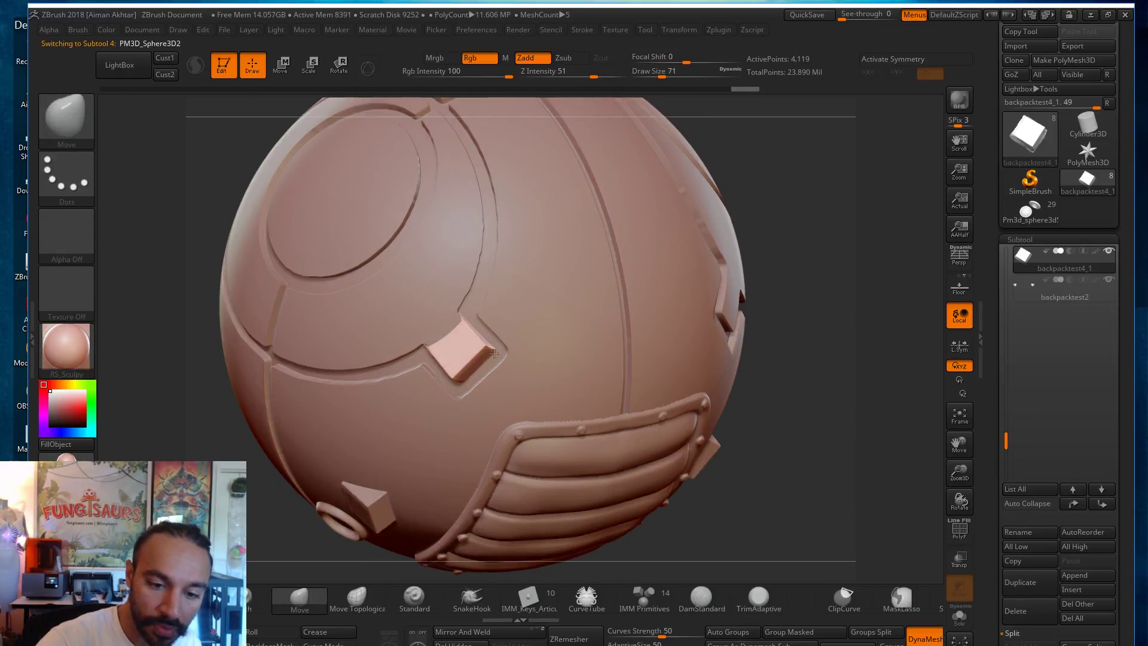
key(s)
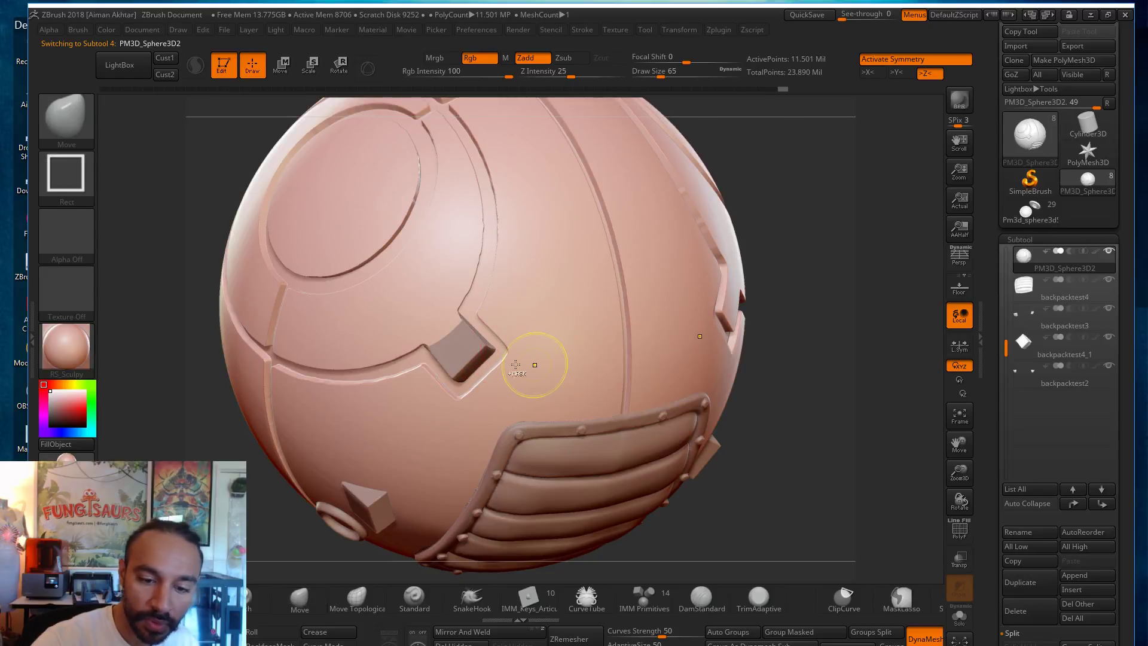
key(s)
drag(498, 353, 490, 353)
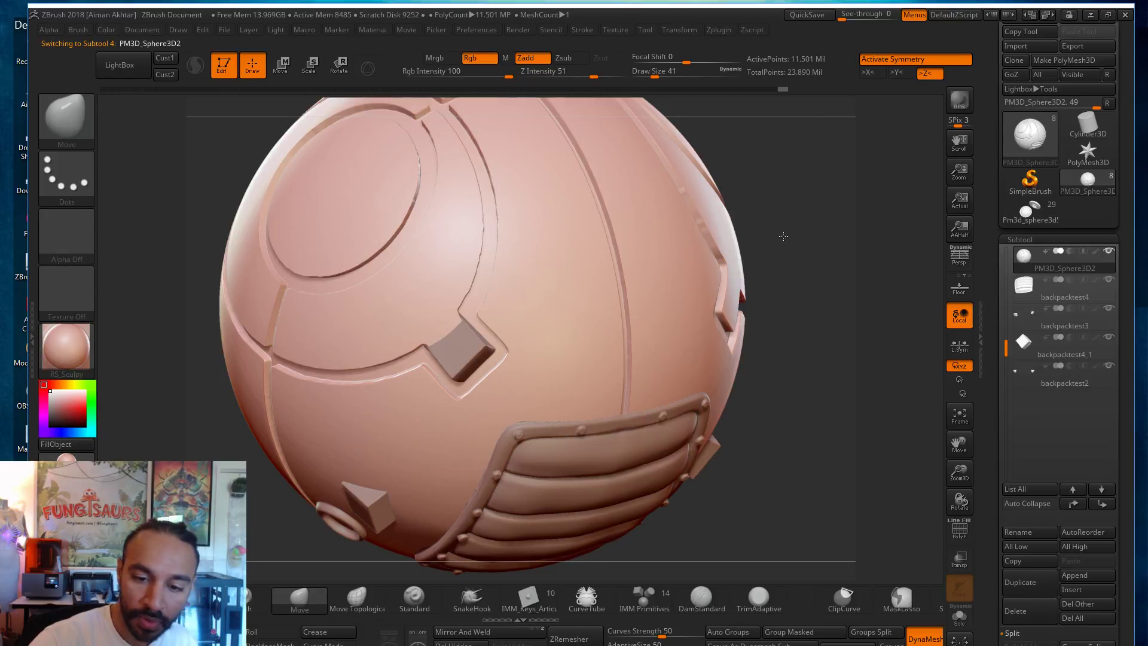
shift+drag(795, 244, 812, 251)
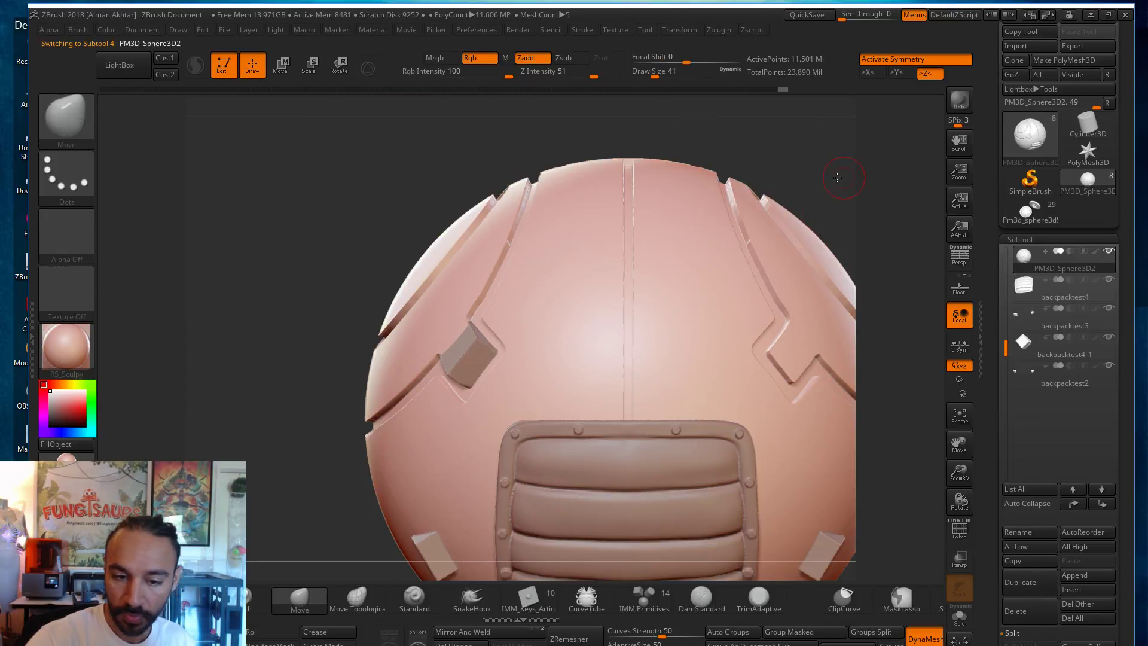
alt+drag(780, 175, 868, 201)
Step: Reselect the duplicated block and adjust its lower outer edge with the Move brush at draw size 46
alt+click(485, 358)
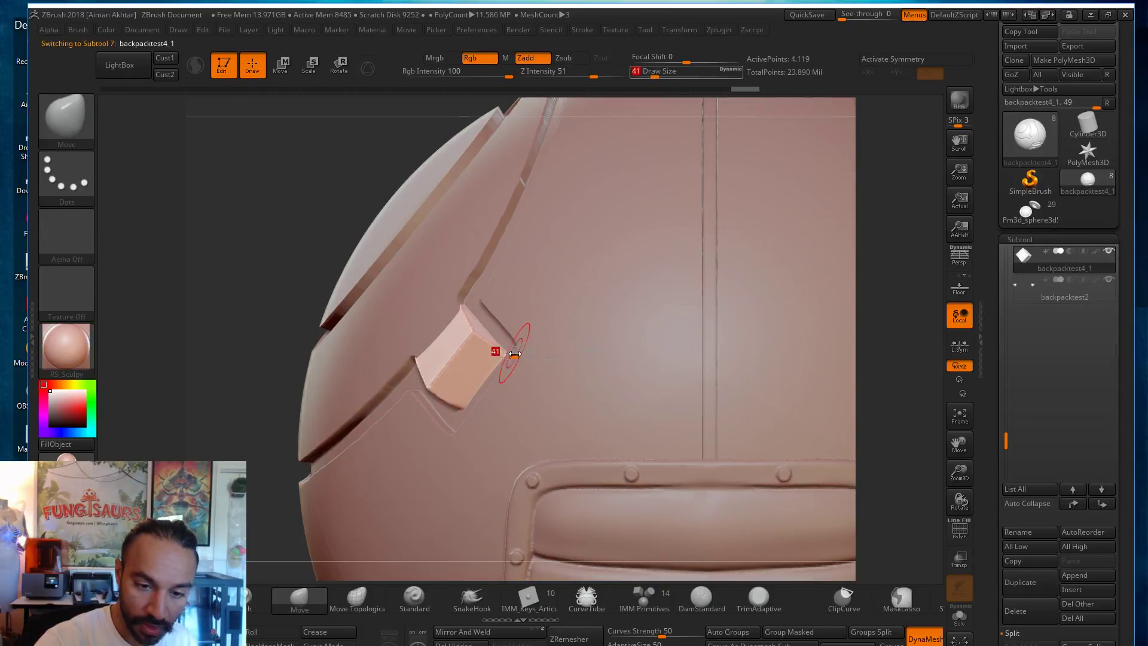
key(s)
drag(541, 394, 524, 395)
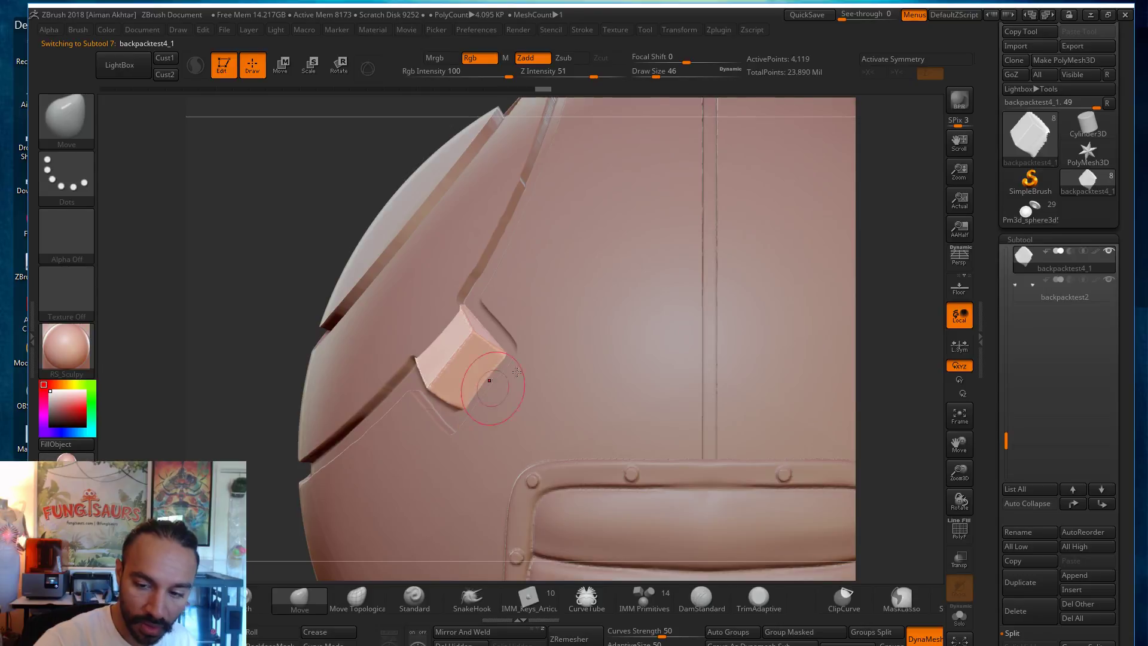
drag(884, 326, 864, 266)
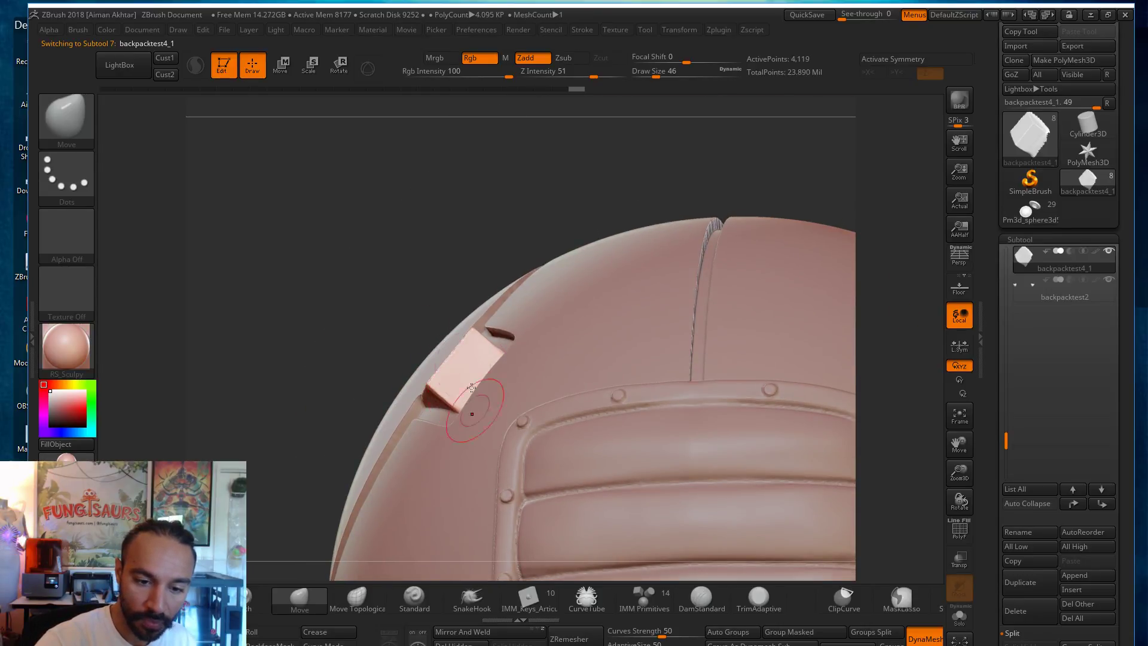
drag(510, 185, 522, 120)
Step: Refine the block's corners and side edges to match the notch, using the Move brush at draw sizes 35 and 65
key(s)
drag(472, 398, 466, 408)
drag(509, 275, 528, 348)
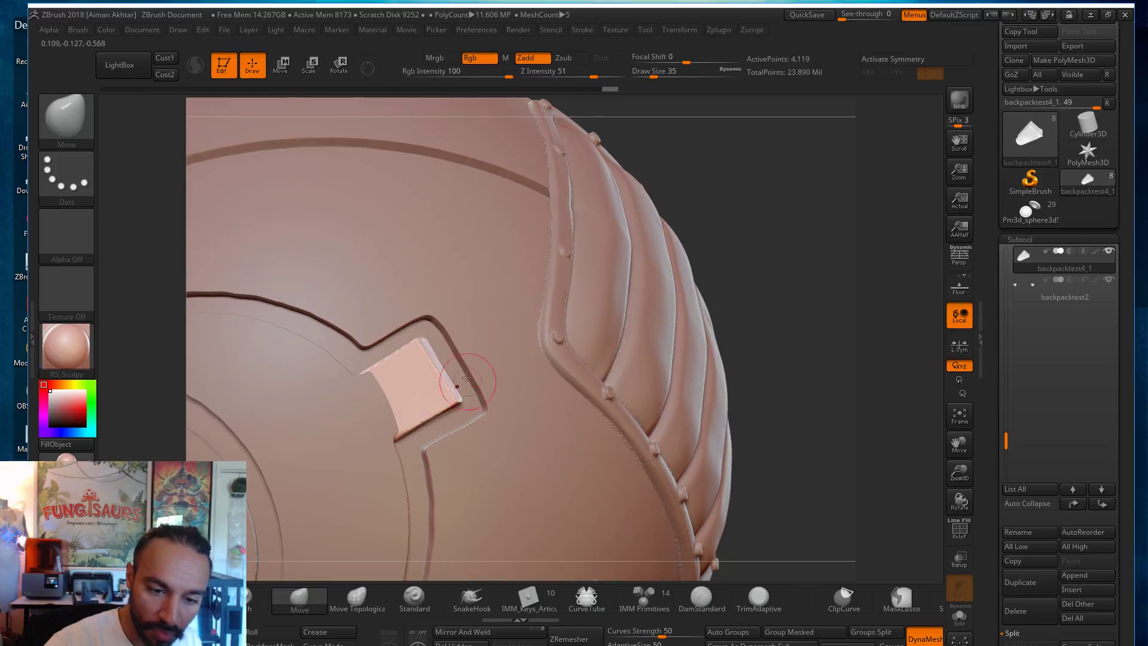
key(s)
drag(439, 348, 454, 357)
drag(806, 272, 735, 188)
mouse_move(650, 180)
alt+mouse_down()
mouse_move(744, 231)
mouse_move(728, 349)
mouse_move(897, 430)
alt+mouse_up()
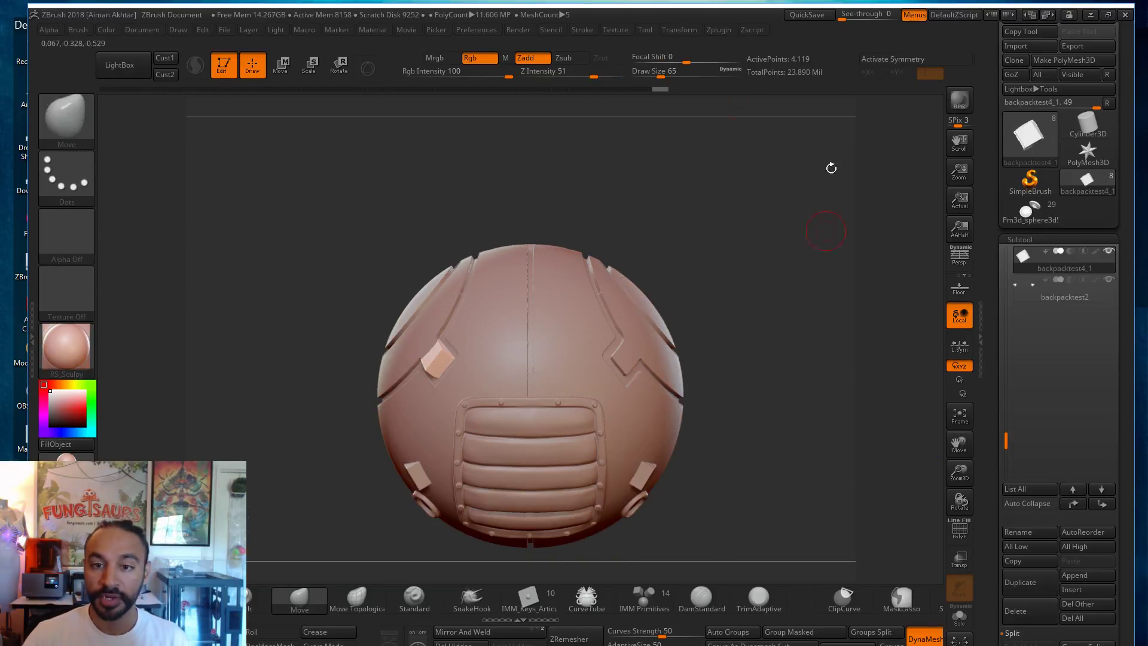
Step: Mirror the fitted block into the notch on the sphere's opposite side with Mirror And Weld
scroll(1110, 371, down, 8)
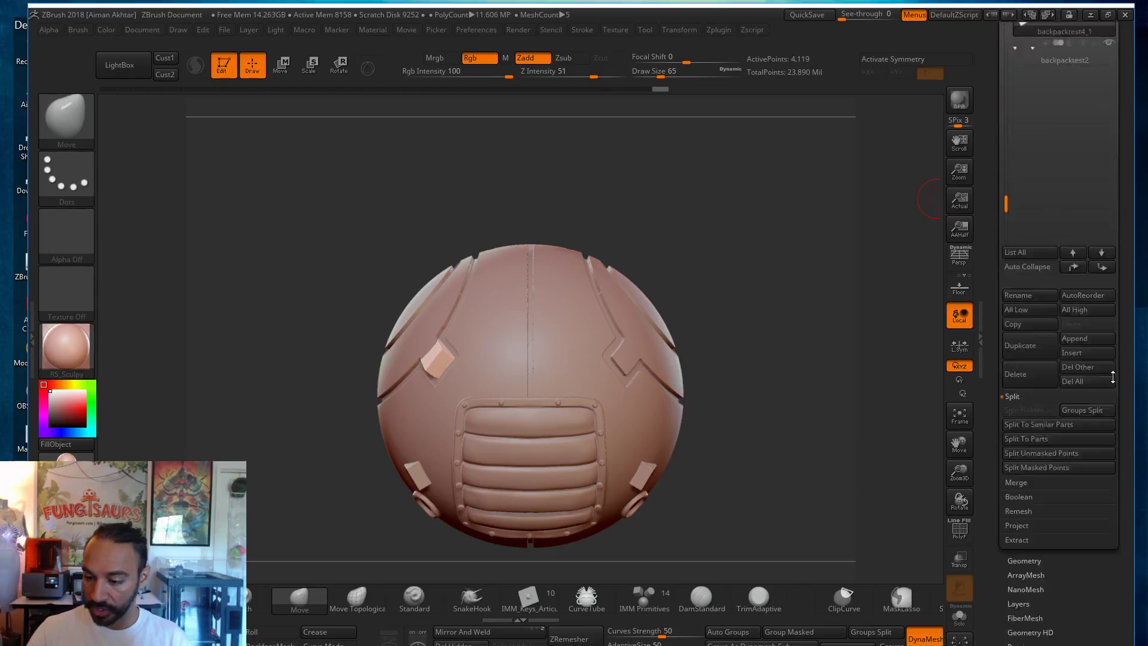
click(1026, 328)
click(1033, 264)
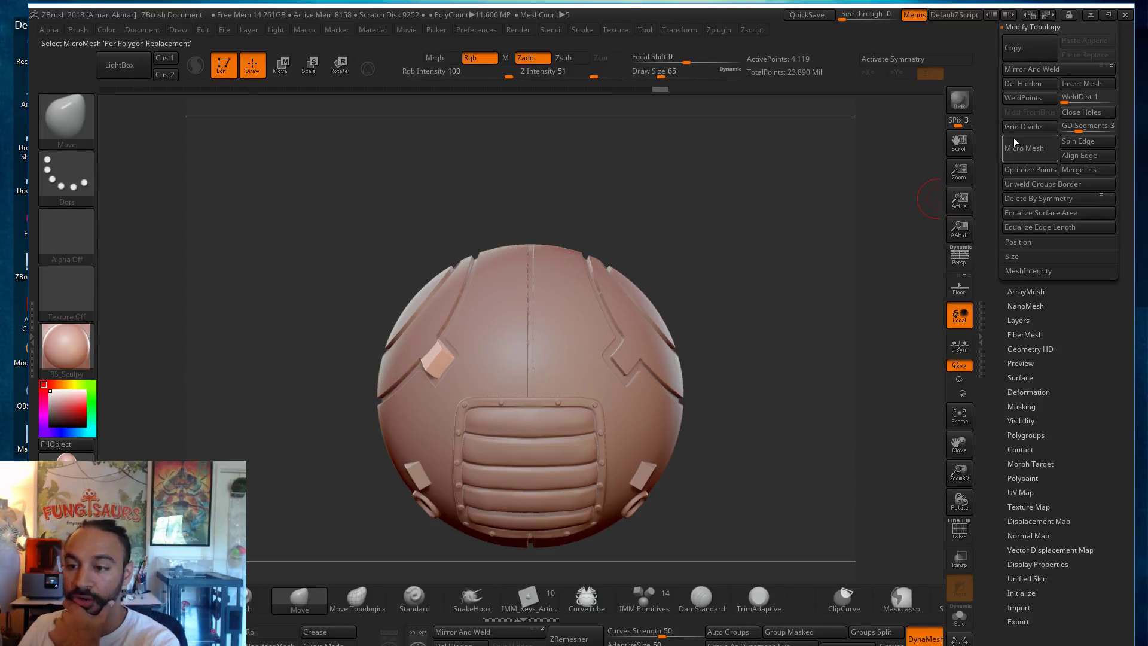
click(1032, 72)
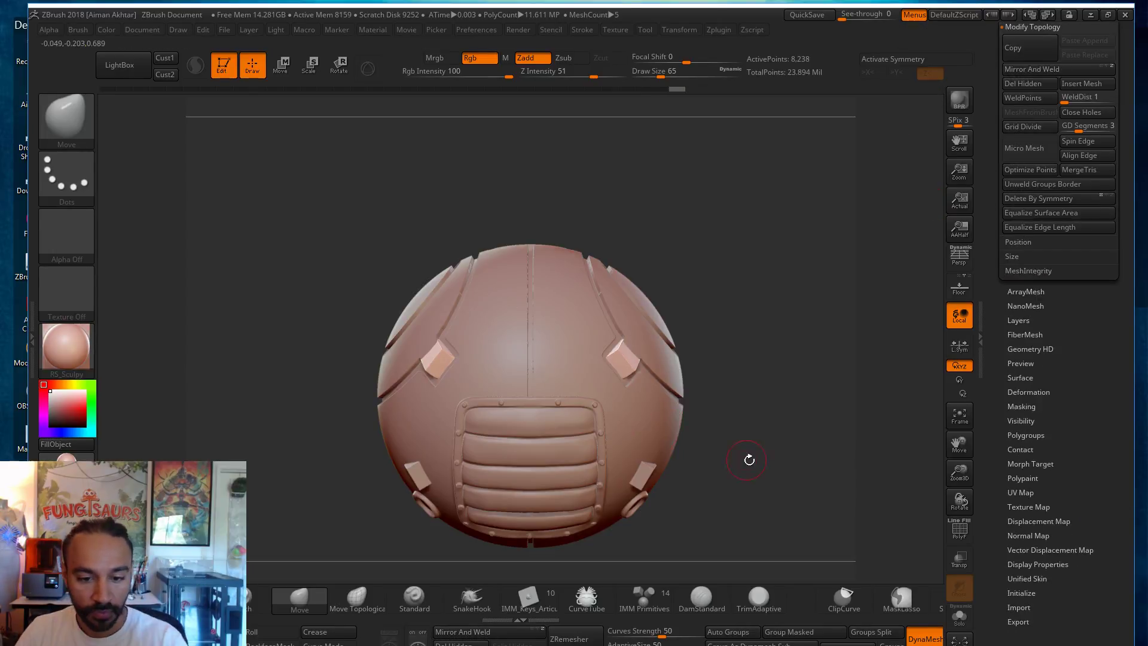
drag(753, 465, 672, 472)
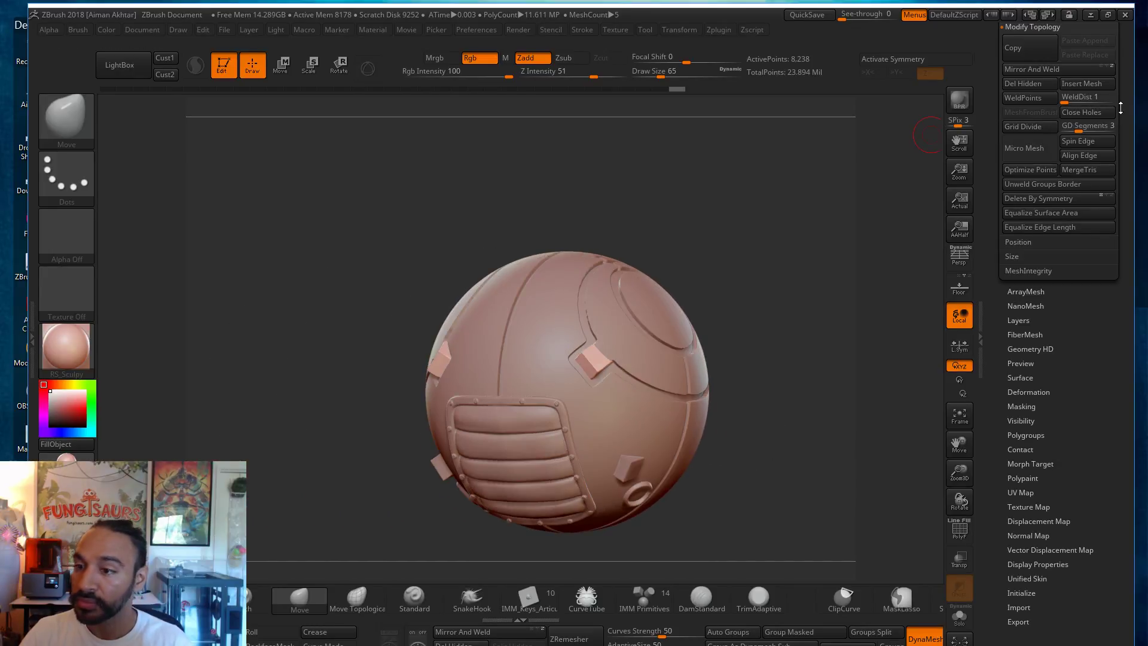
Step: Return to the subtool list and select Pm3d_sphere3d5_2, the pair of disc-shaped pods on the sphere
drag(1121, 107, 1085, 275)
click(1029, 286)
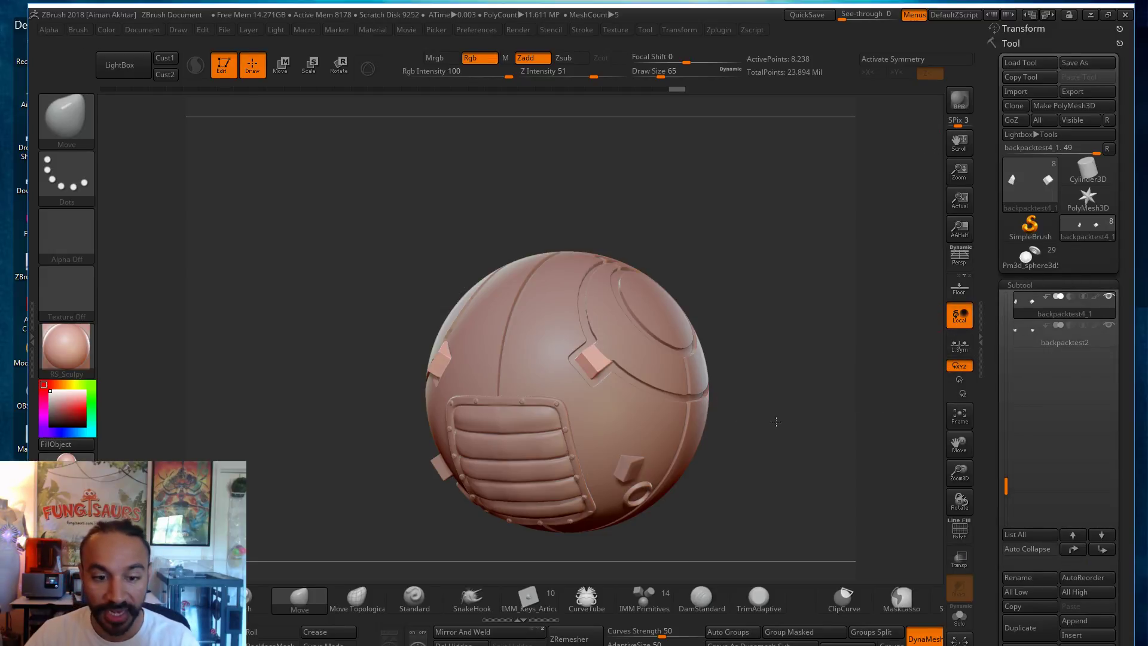
drag(769, 418, 784, 423)
scroll(1020, 468, up, 5)
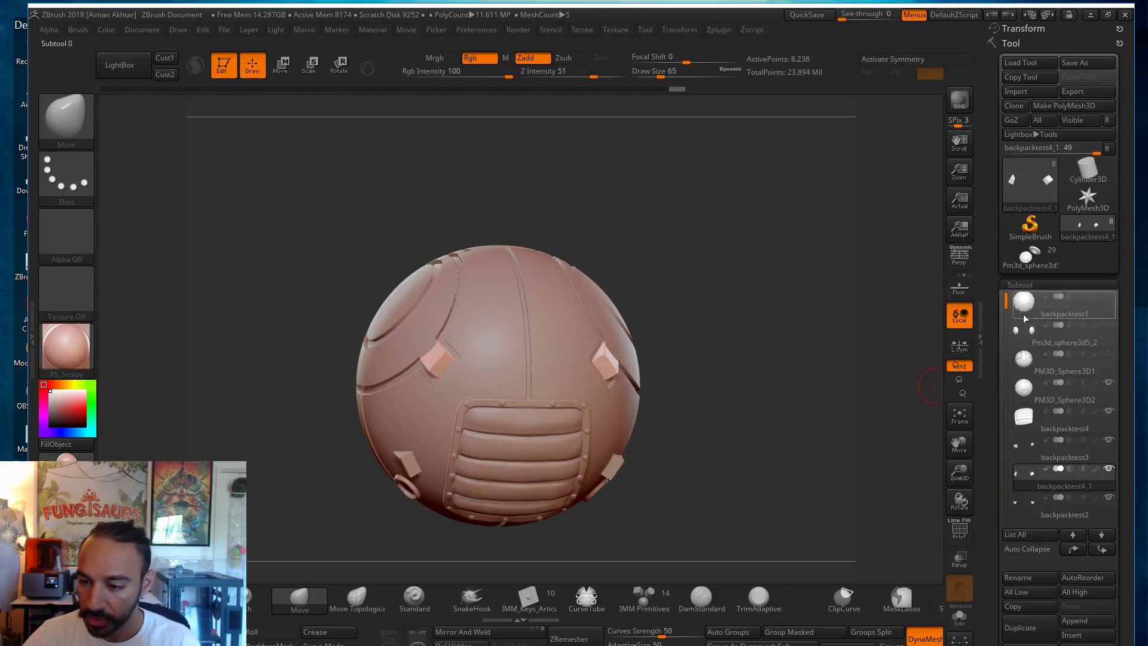
click(1030, 342)
drag(771, 374, 697, 373)
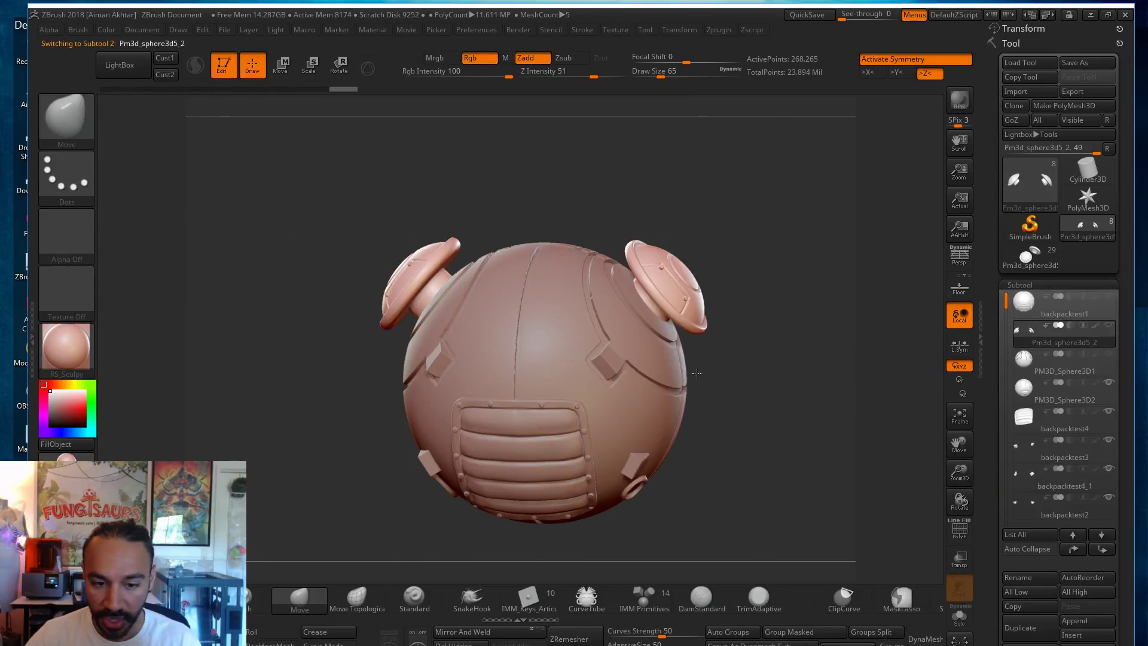
Step: Move the disc-shaped pods subtool to the end of the subtool list
shift+click(1105, 550)
mouse_move(758, 467)
mouse_down()
mouse_move(746, 441)
mouse_move(824, 474)
mouse_up()
drag(1121, 593, 1103, 483)
click(1039, 606)
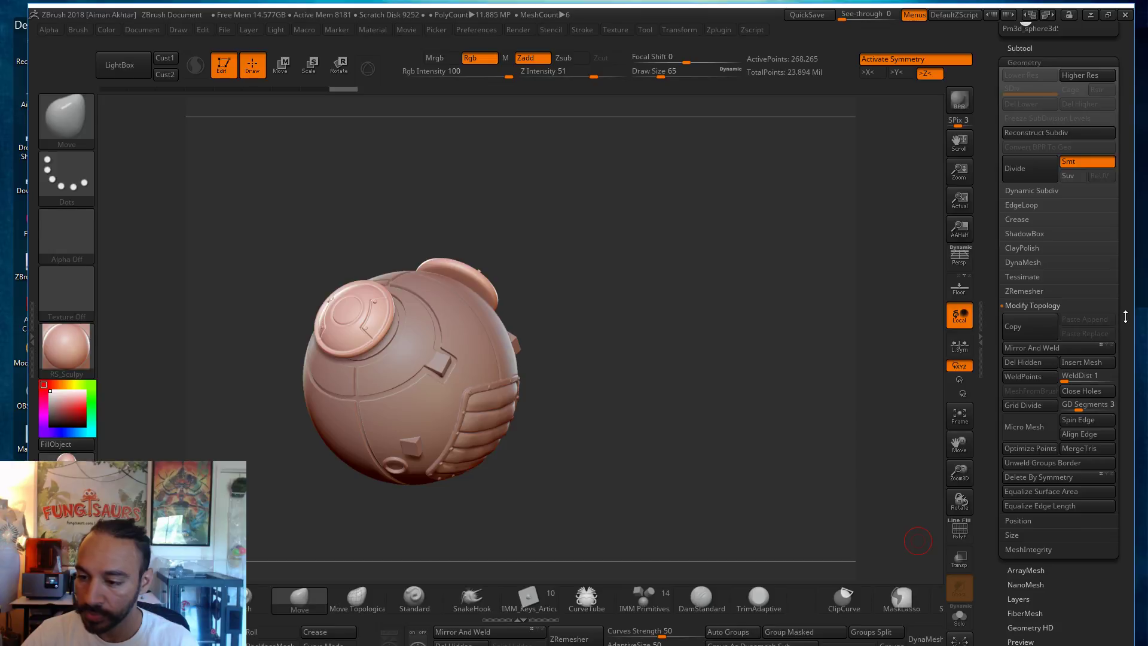
drag(1125, 316, 1099, 452)
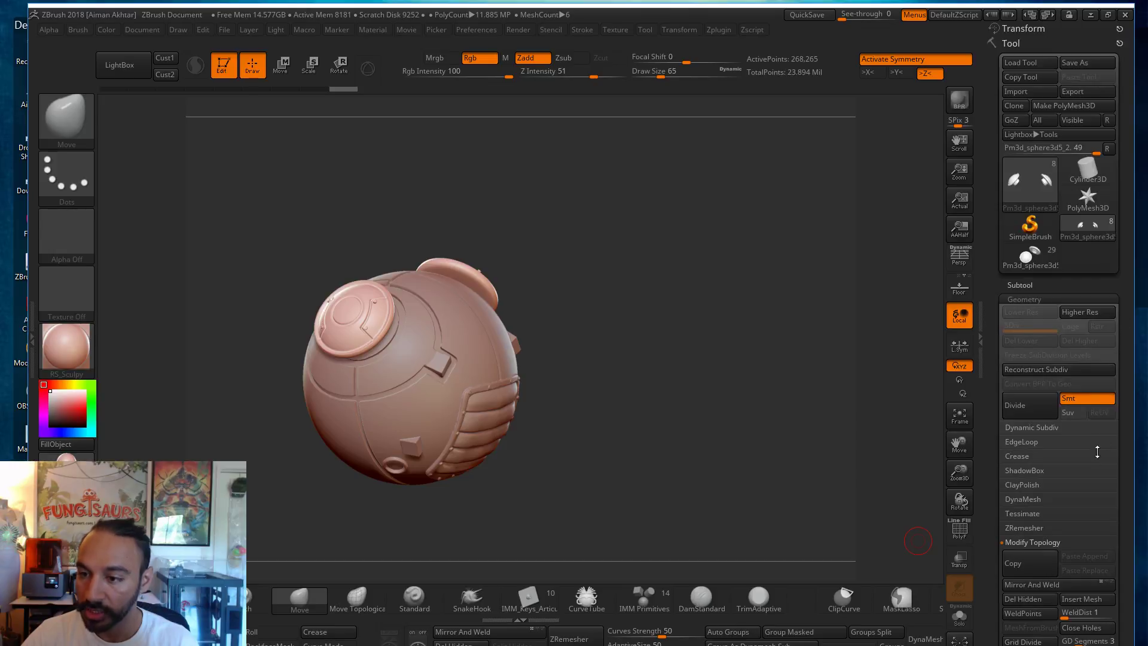
Step: Merge all visible subtools into a new combined tool with MergeVisible
click(1036, 286)
drag(1120, 517, 1118, 420)
drag(1119, 537, 1118, 418)
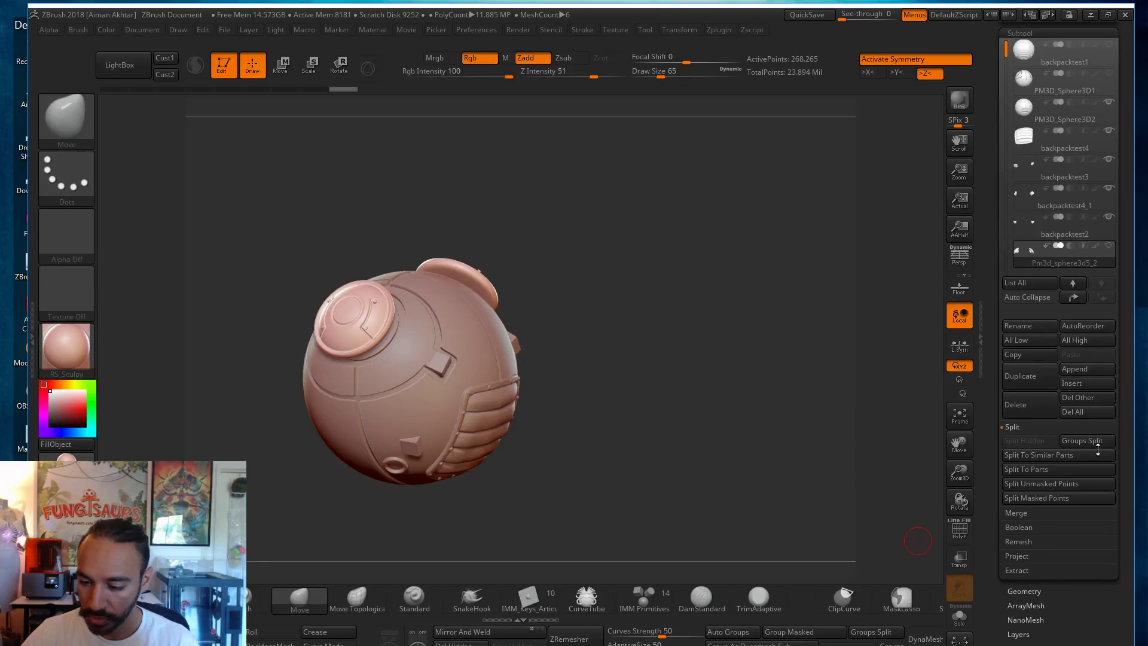
click(1011, 513)
click(1025, 471)
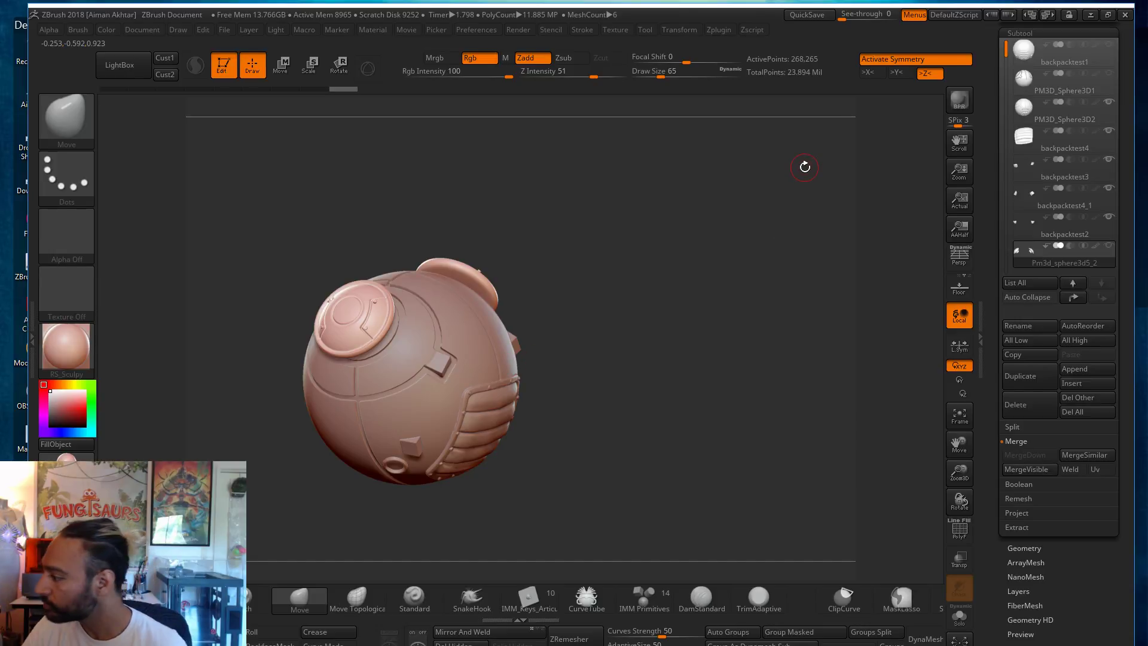
Step: Switch to the merged tool containing the sphere, panel, blocks, rings and pods as one mesh
mouse_move(1043, 256)
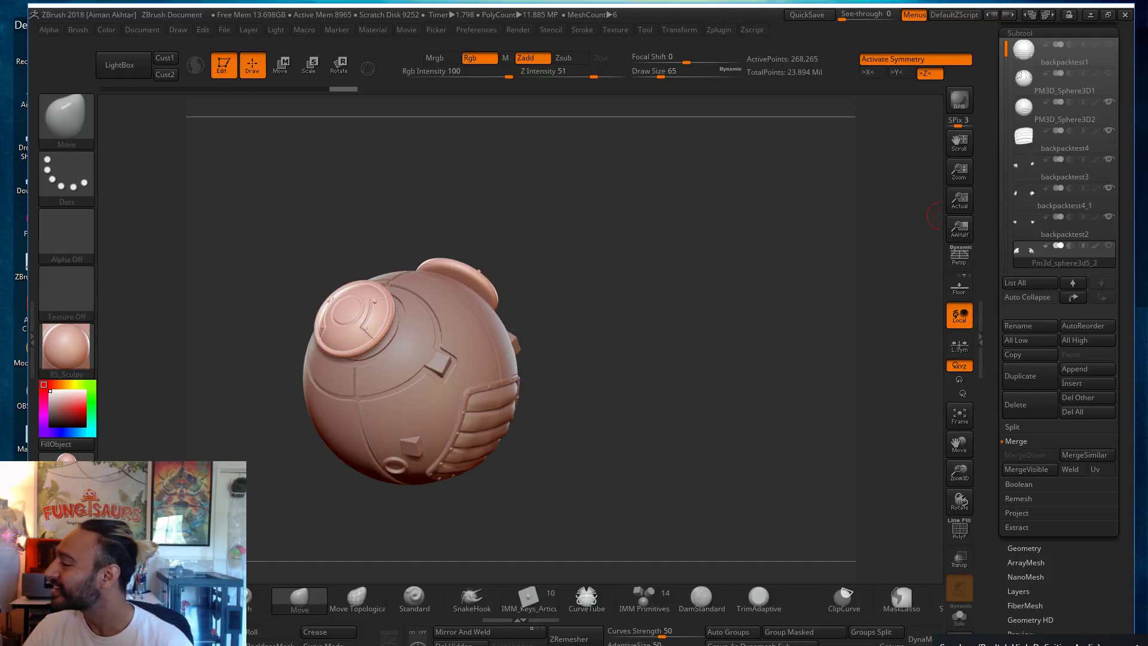
mouse_move(704, 335)
mouse_down()
mouse_move(682, 336)
mouse_move(705, 334)
mouse_move(695, 336)
mouse_up()
drag(1130, 123, 1129, 318)
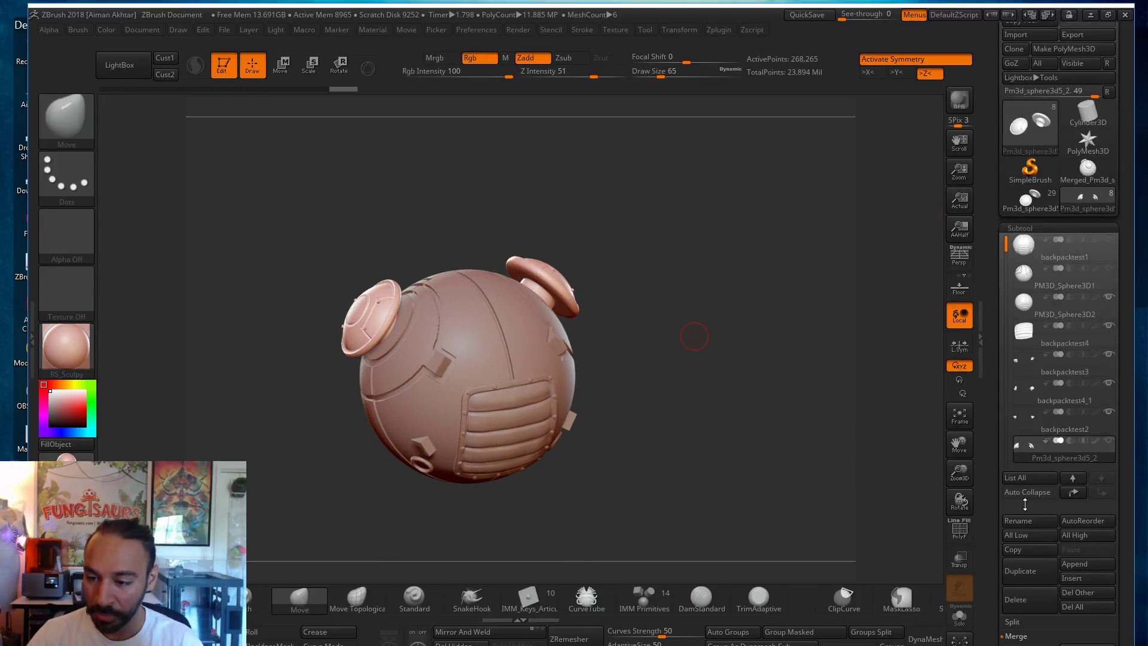
mouse_move(1069, 402)
click(1086, 168)
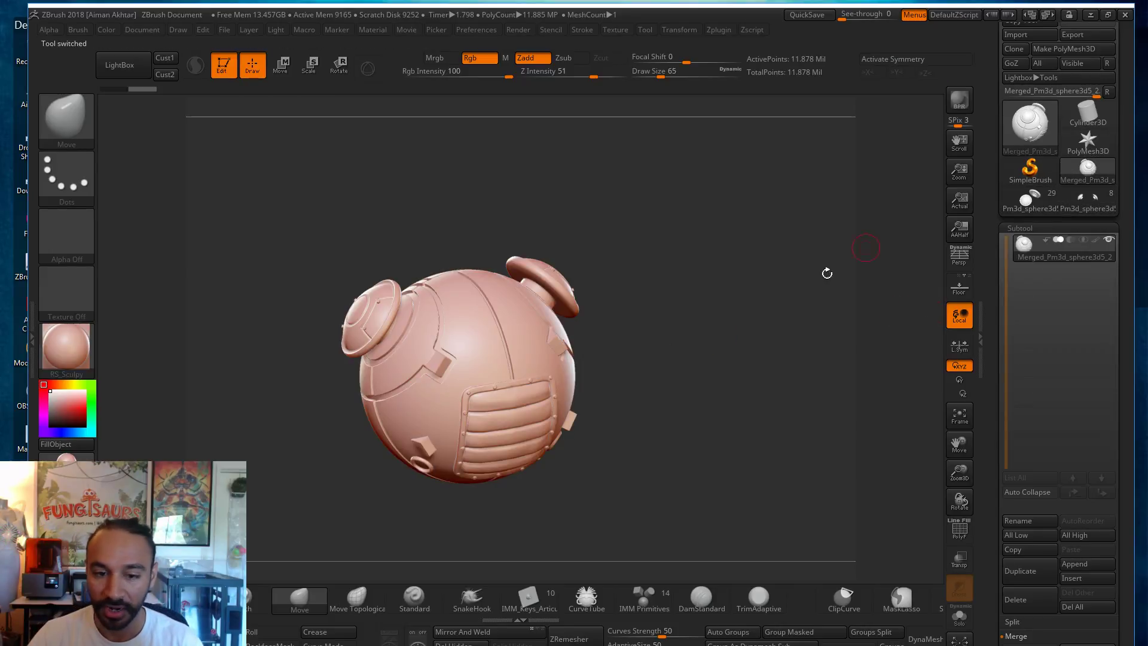
Step: Display the polyframe to examine the merged model's polygroups from several sides, then turn it off and face the model front-on
mouse_move(640, 385)
mouse_down()
mouse_move(584, 389)
mouse_move(641, 395)
mouse_up()
mouse_move(649, 444)
mouse_down()
mouse_move(595, 436)
mouse_move(646, 436)
mouse_move(642, 262)
mouse_move(687, 503)
mouse_move(927, 518)
mouse_up()
drag(1119, 607, 1041, 173)
click(960, 533)
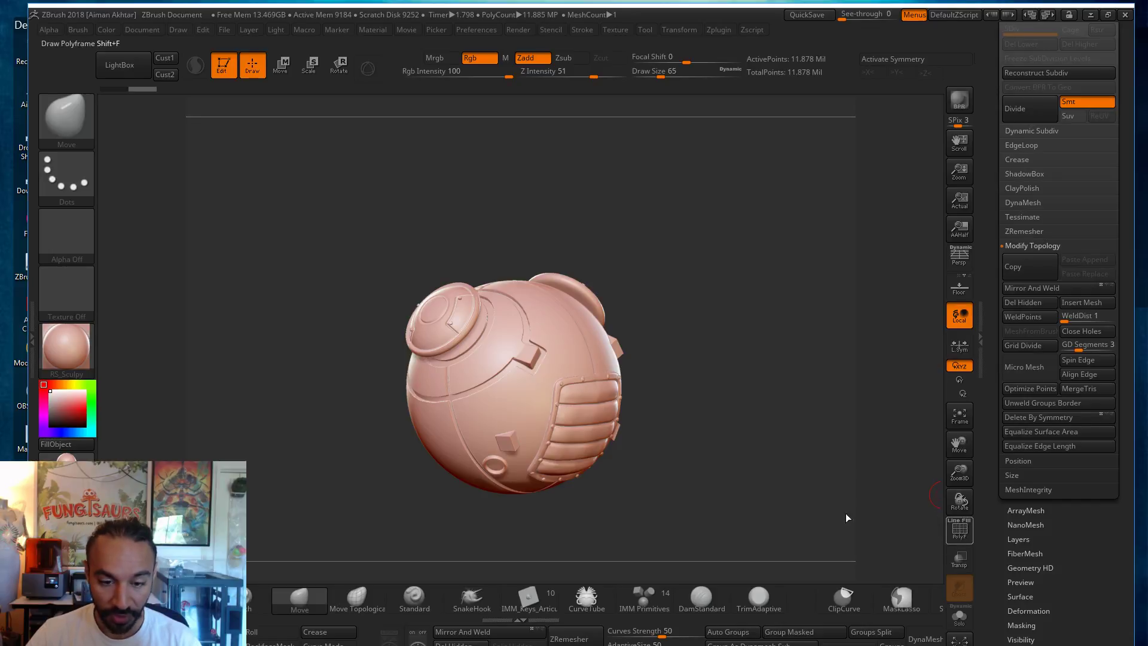
drag(733, 428, 653, 422)
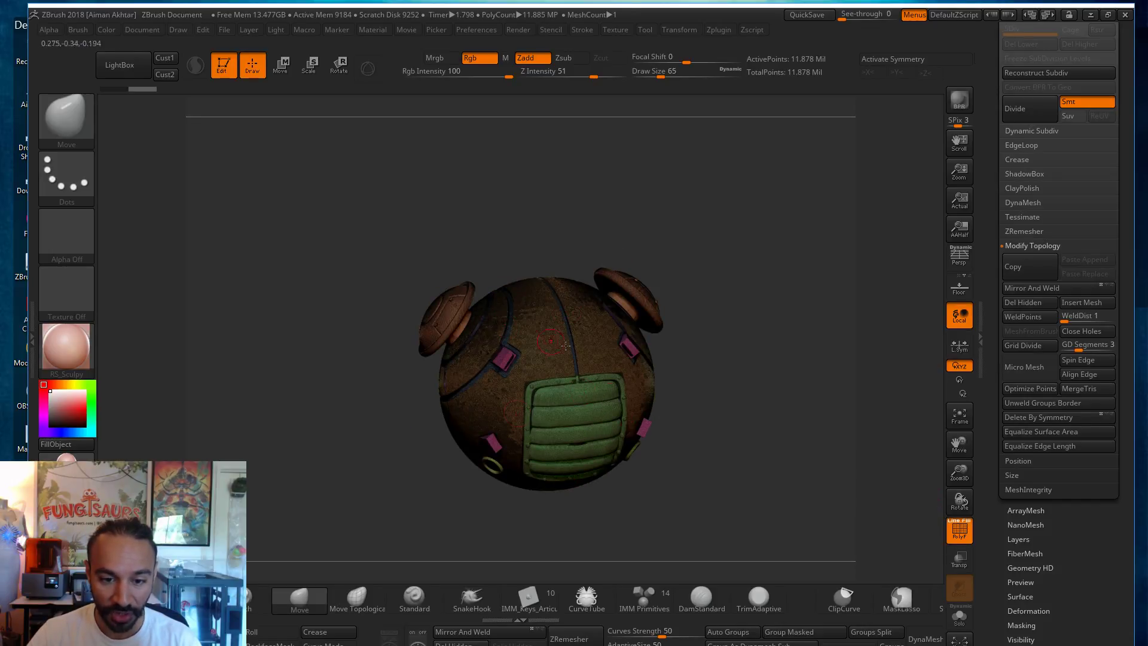
mouse_move(785, 448)
mouse_down()
mouse_move(784, 330)
mouse_move(787, 469)
mouse_up()
key(shift+f)
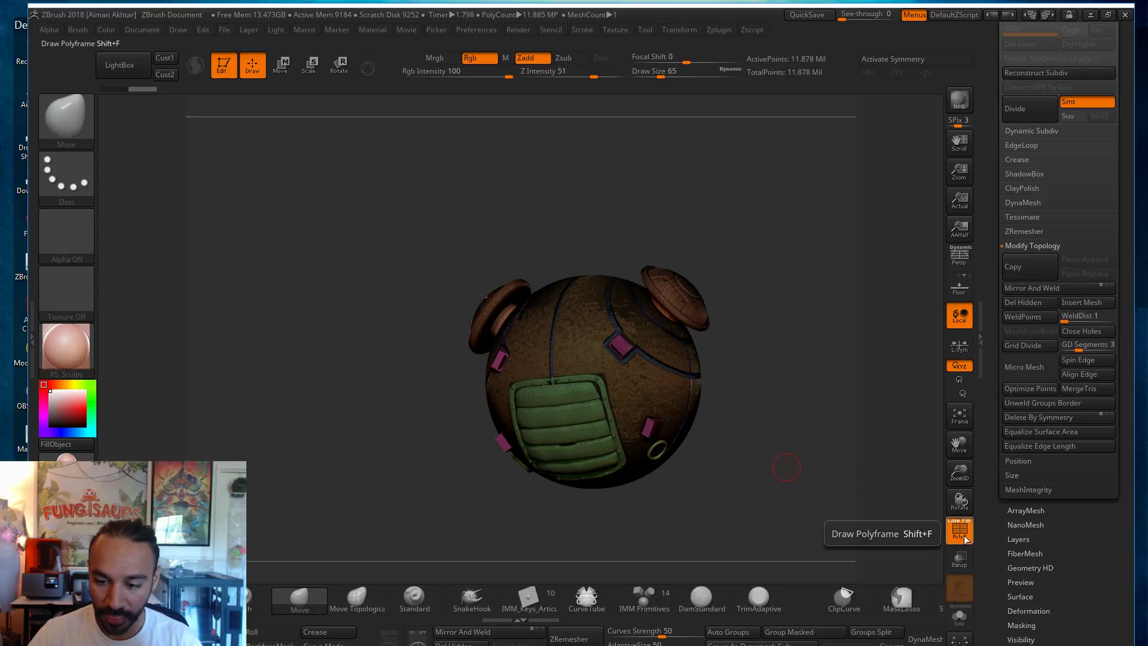
mouse_move(826, 435)
shift+mouse_down()
mouse_move(835, 436)
mouse_move(772, 436)
shift+mouse_up()
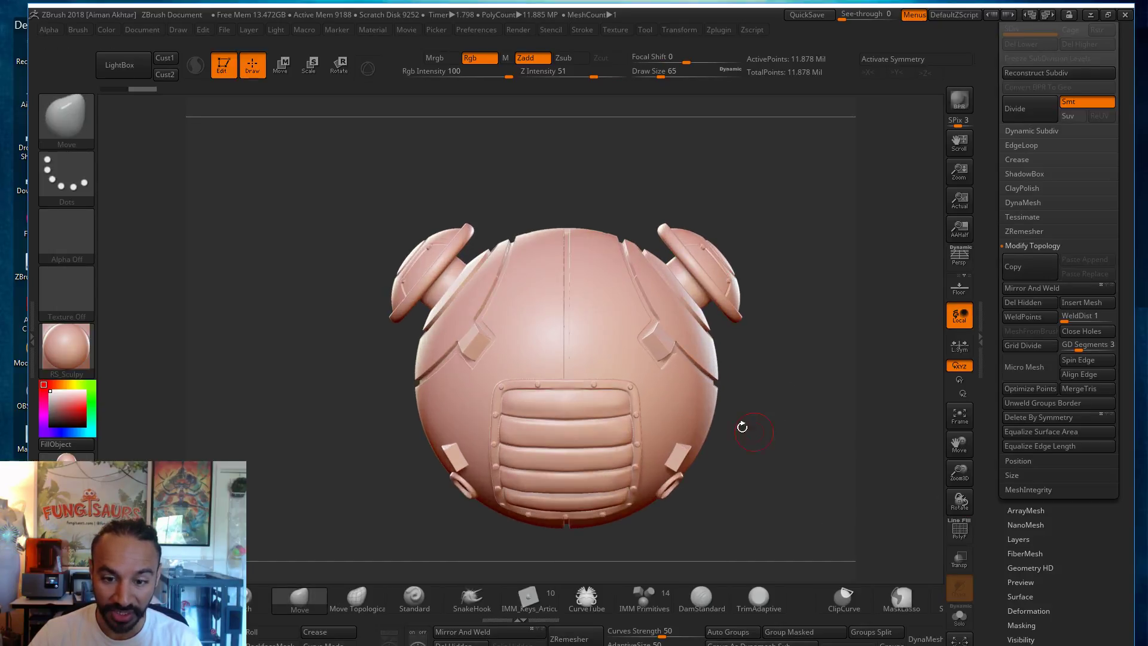
Step: Isolate the sphere's plate polygroup, mask it, show the whole model again and invert the mask so only the plates stay editable
key(ctrl+shift)
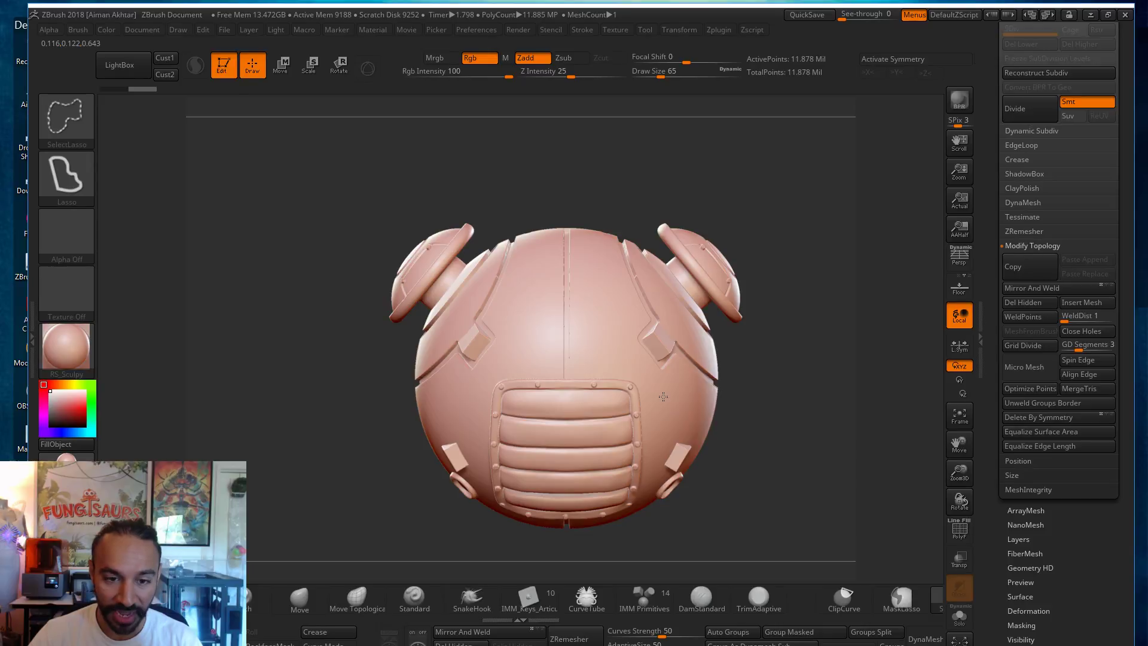
ctrl+shift+click(663, 397)
mouse_move(778, 395)
mouse_down()
mouse_move(864, 431)
mouse_move(774, 426)
mouse_up()
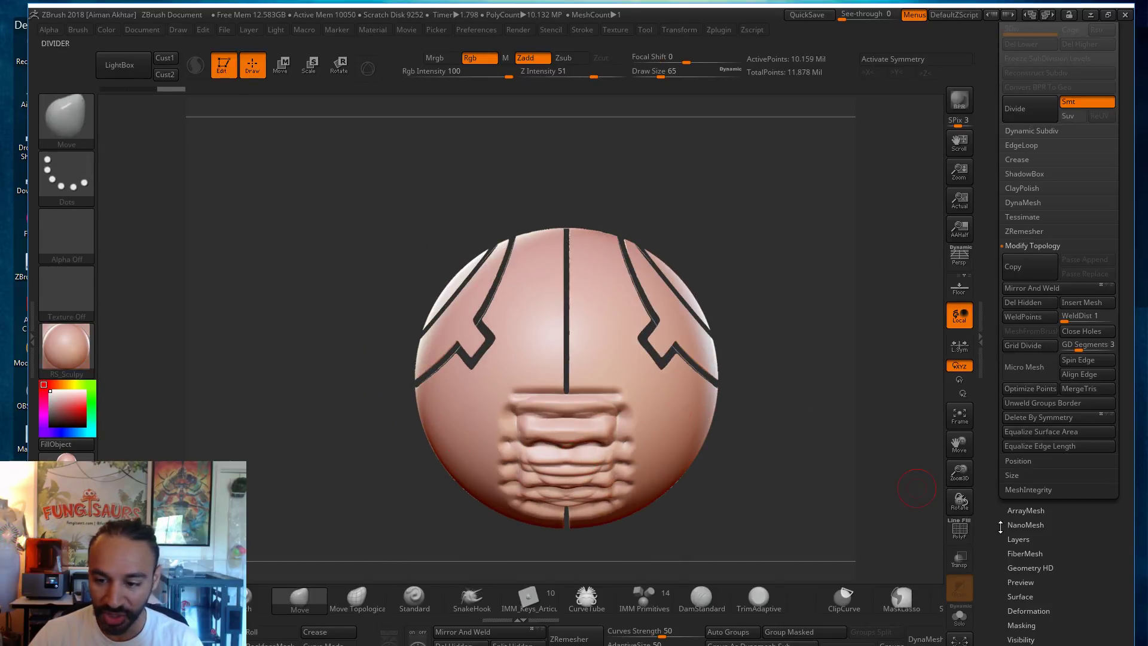
mouse_move(804, 554)
ctrl+mouse_down()
mouse_move(256, 141)
mouse_move(267, 106)
ctrl+mouse_up()
key(ctrl+shift)
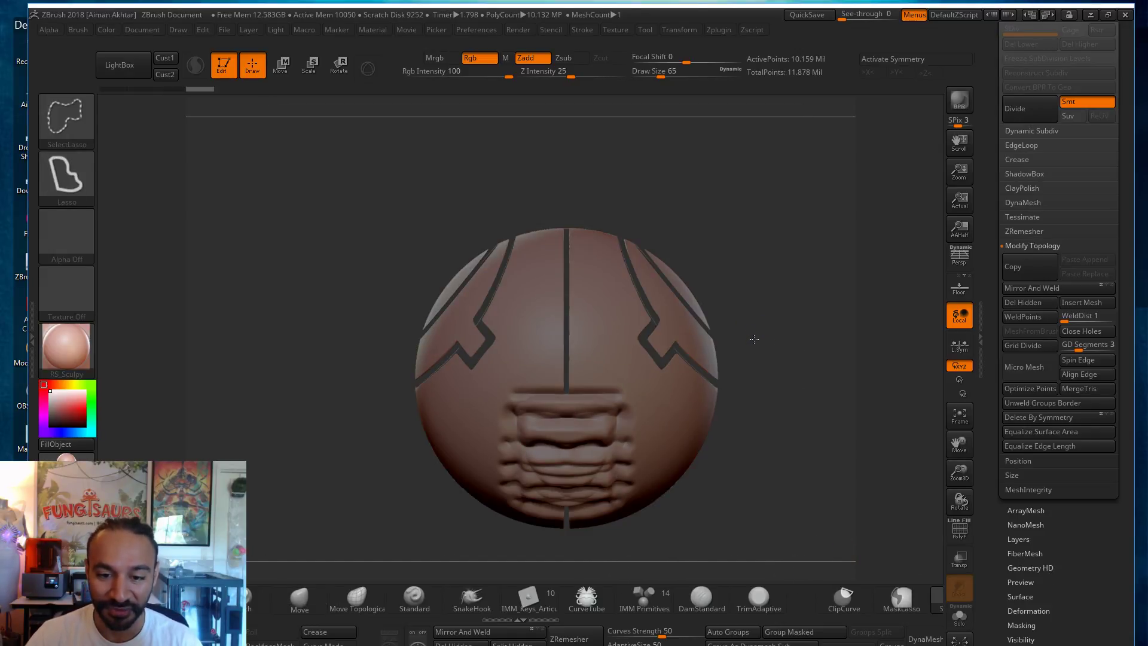
ctrl+shift+click(758, 340)
ctrl+click(774, 342)
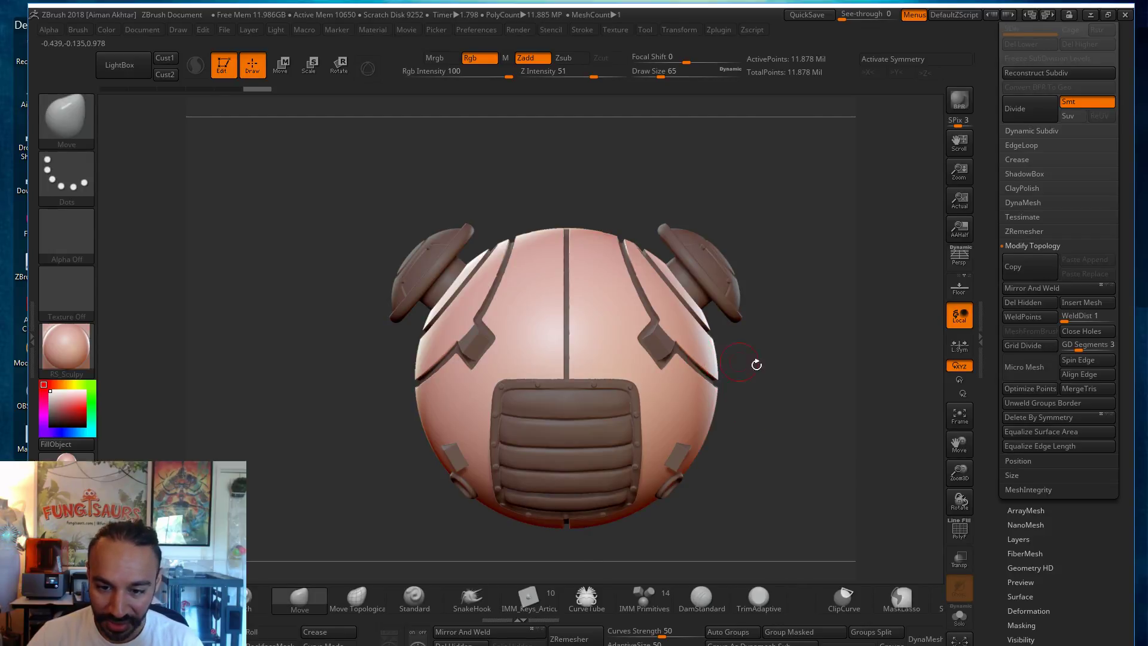
Step: Inflate the sphere's unmasked plates by 15 with the Inflate deformation
drag(845, 388, 854, 374)
drag(1070, 568, 1072, 529)
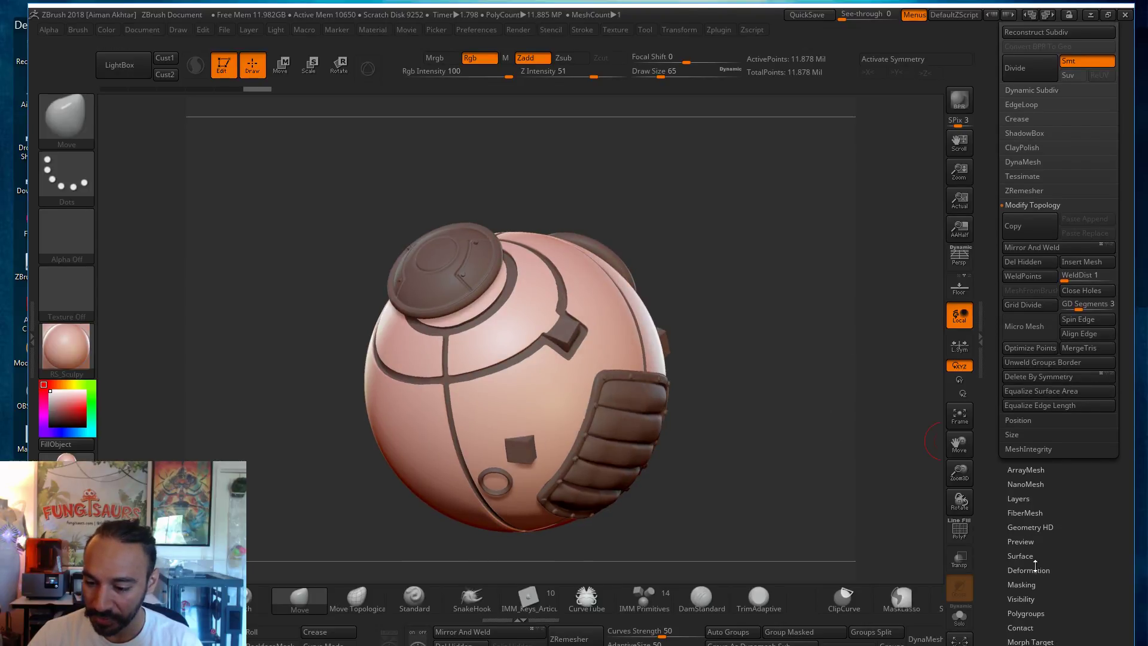
click(1034, 567)
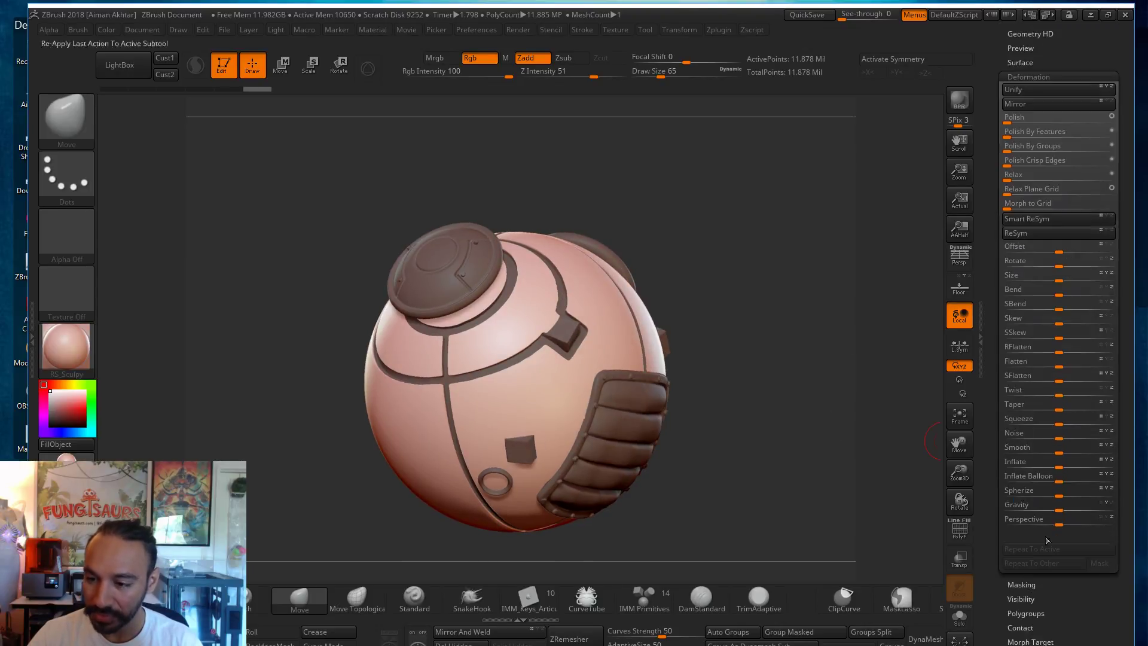
click(1061, 467)
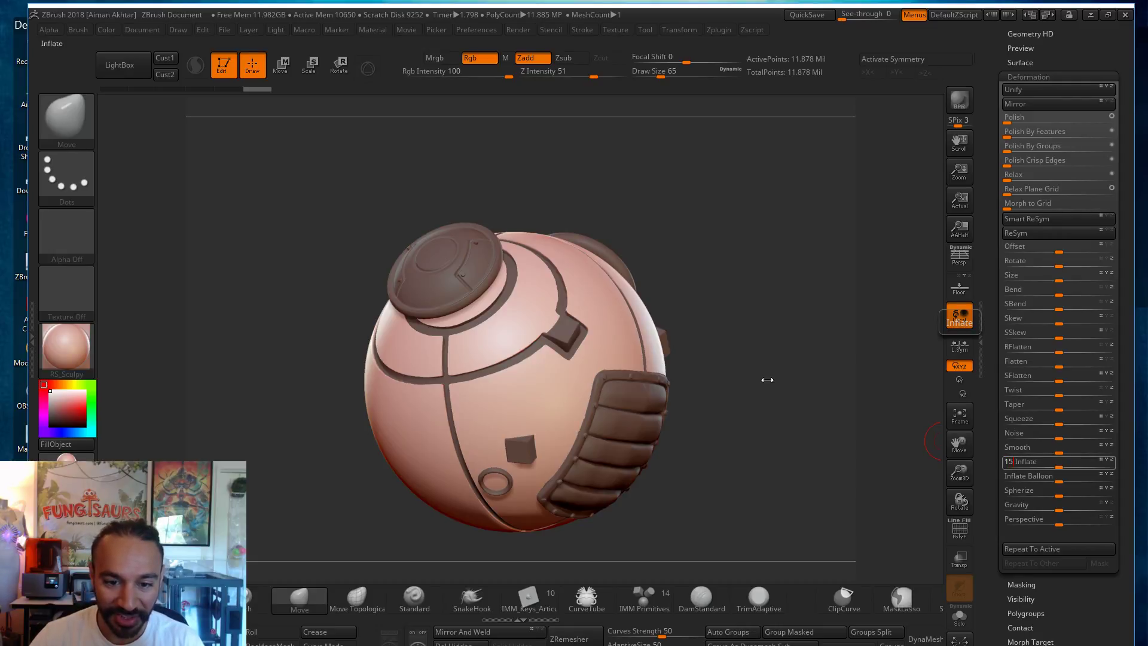
drag(753, 374, 747, 371)
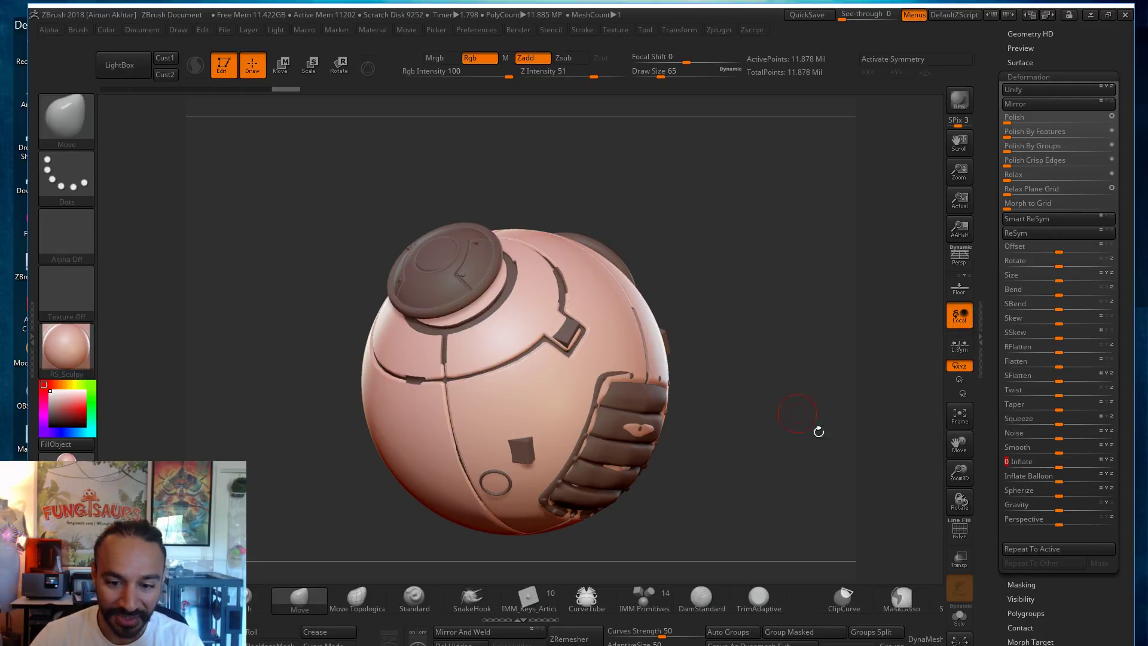
Step: Undo the last inflate and apply an Inflate deformation of 10 to the unmasked sphere shell
key(ctrl+z)
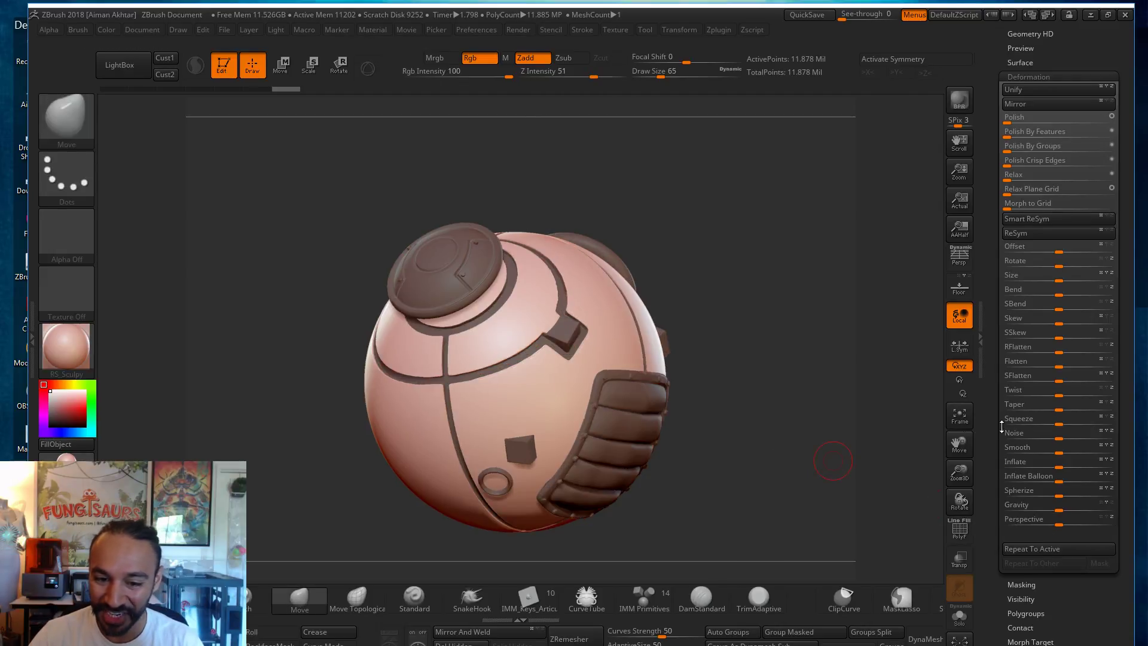
click(1057, 462)
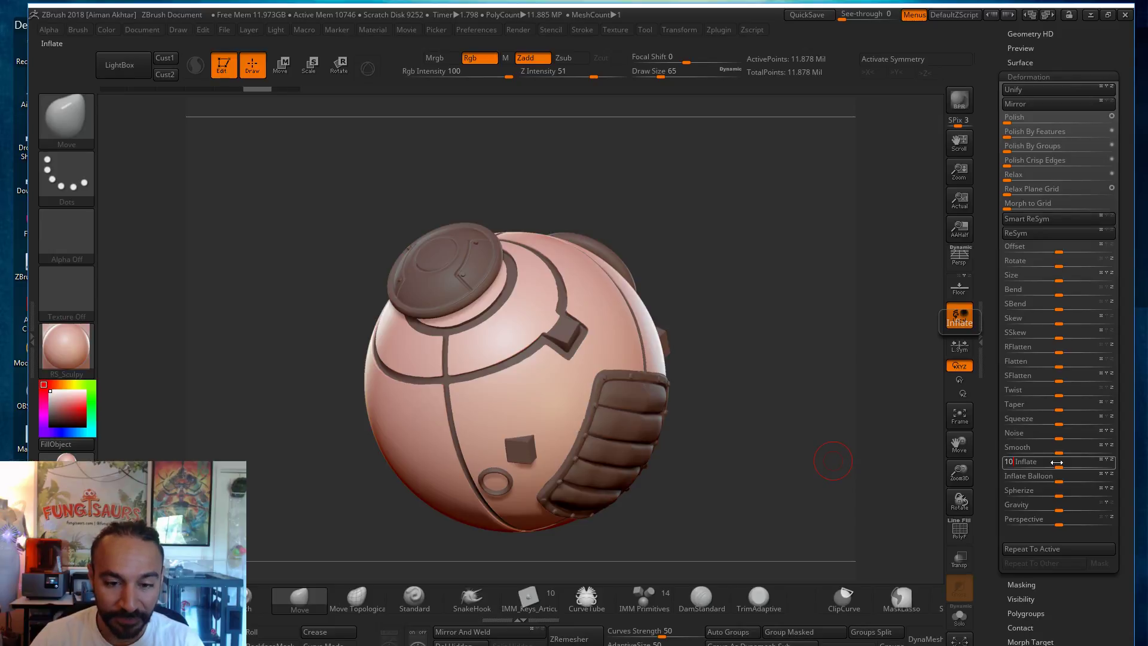
key(Return)
mouse_move(737, 336)
mouse_down()
mouse_move(829, 353)
mouse_move(756, 345)
mouse_up()
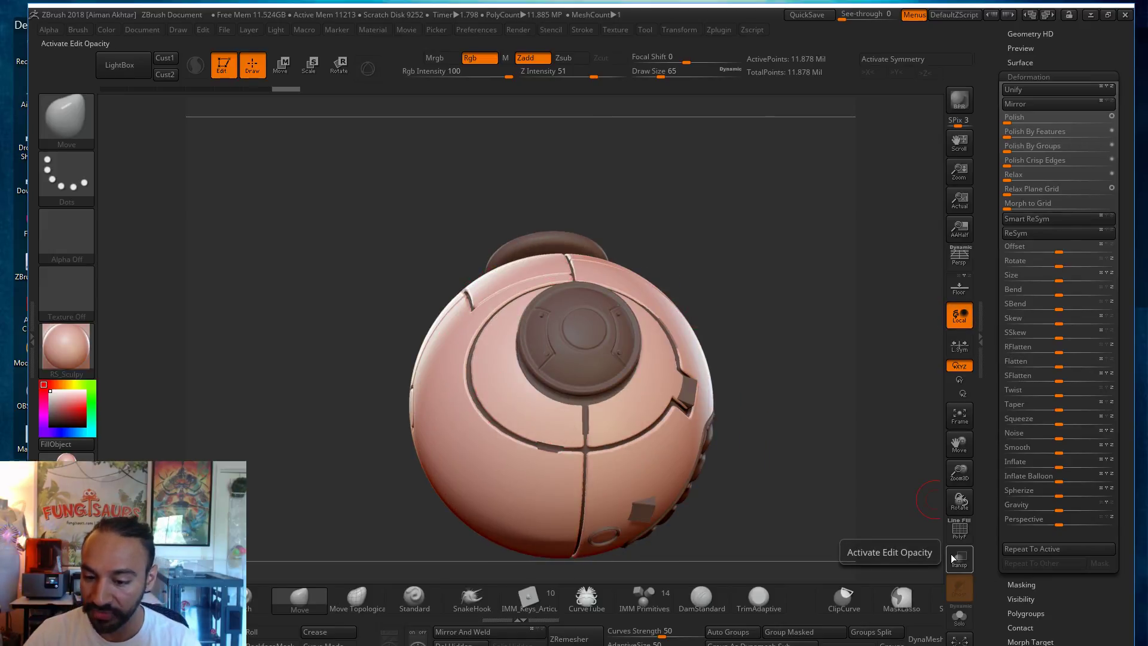
drag(885, 521, 808, 475)
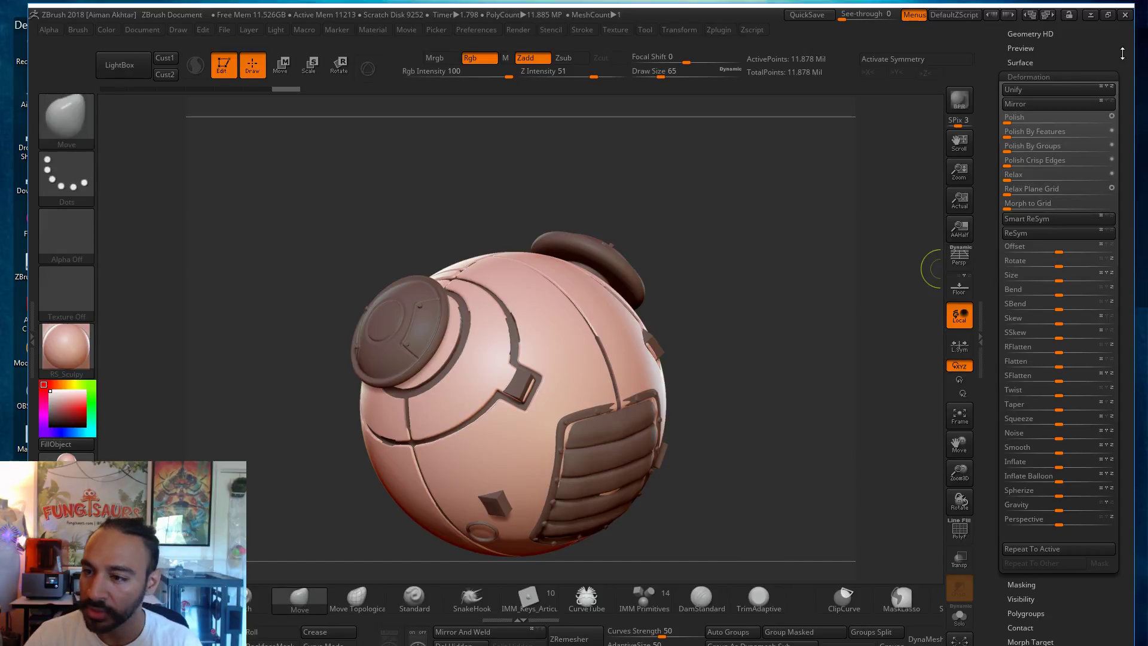
Step: Inspect the panel gaps around the vent grille with the polyframe displayed, and undo the inflate
drag(1123, 53, 1122, 177)
ctrl+drag(763, 349, 781, 377)
shift+drag(767, 423, 784, 359)
alt+drag(841, 502, 824, 379)
drag(825, 324, 843, 442)
alt+drag(881, 487, 959, 537)
key(shift+f)
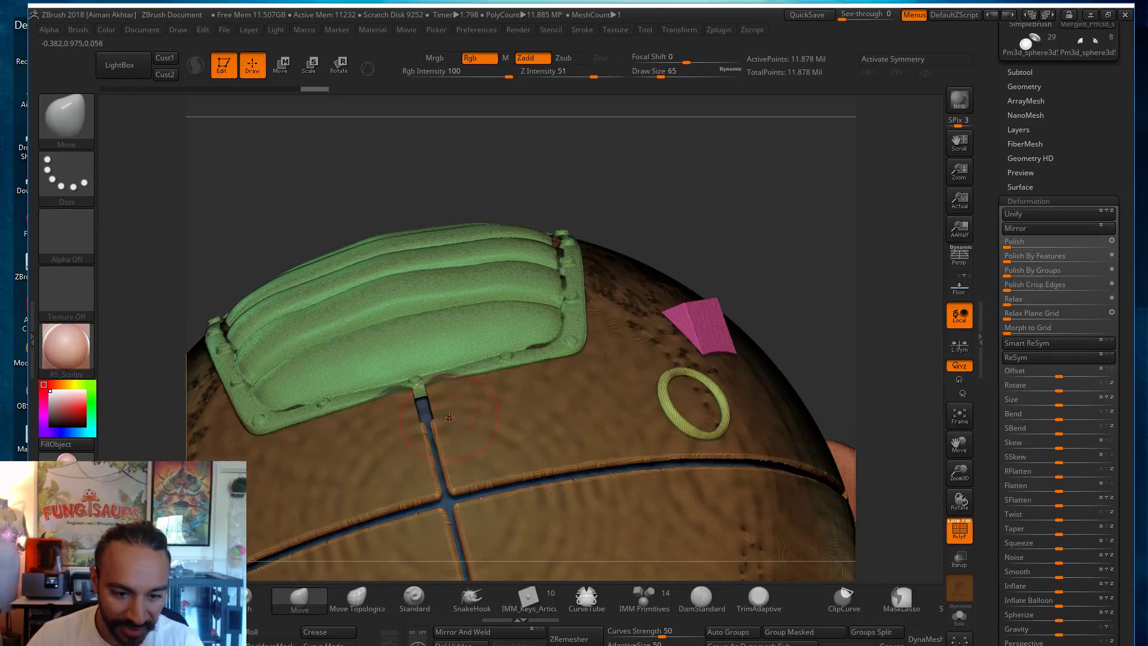
key(ctrl)
key(ctrl+z)
key(ctrl+z)
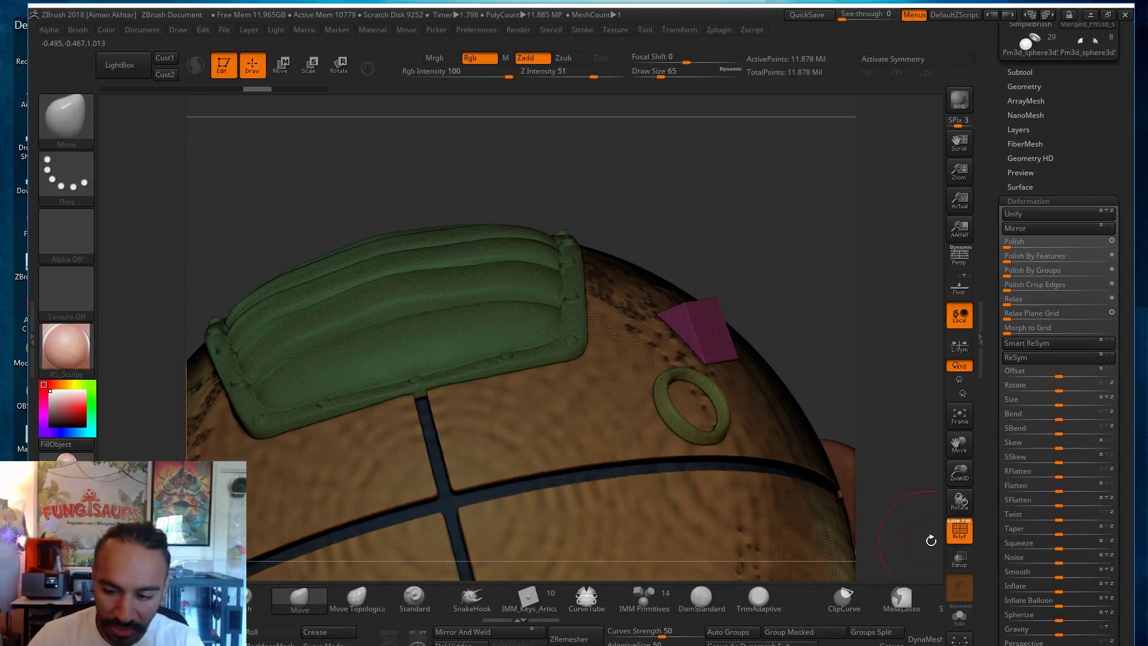
Step: Solo the subtool and isolate the sphere shell's polygroup, hiding the grille, brackets and other attached parts
click(960, 619)
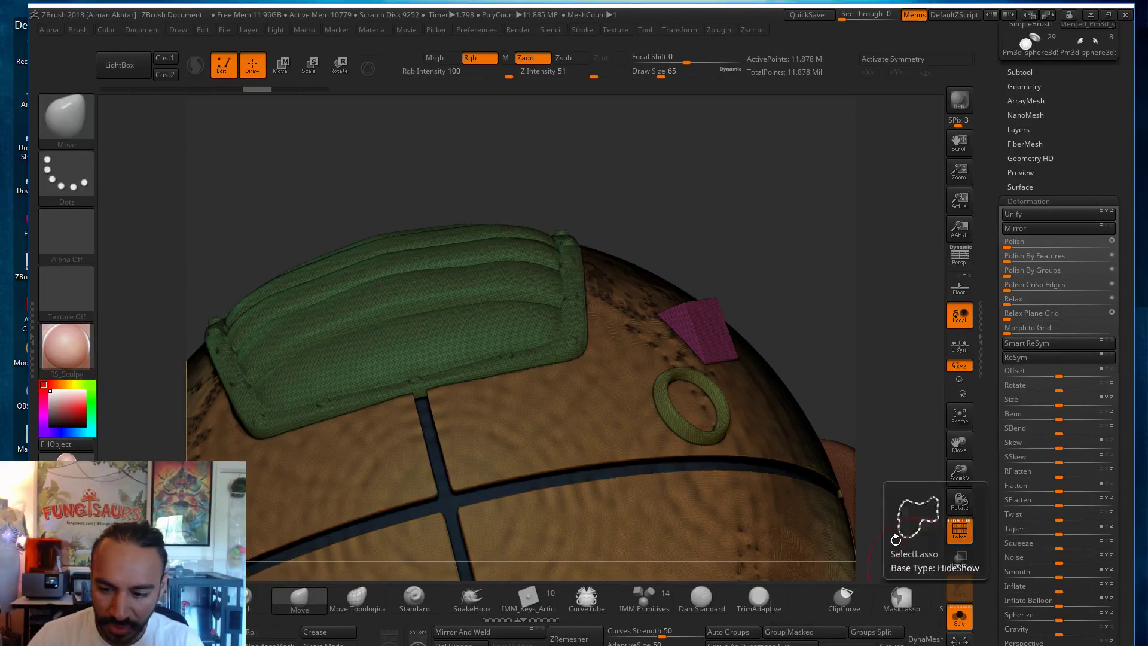
key(ctrl)
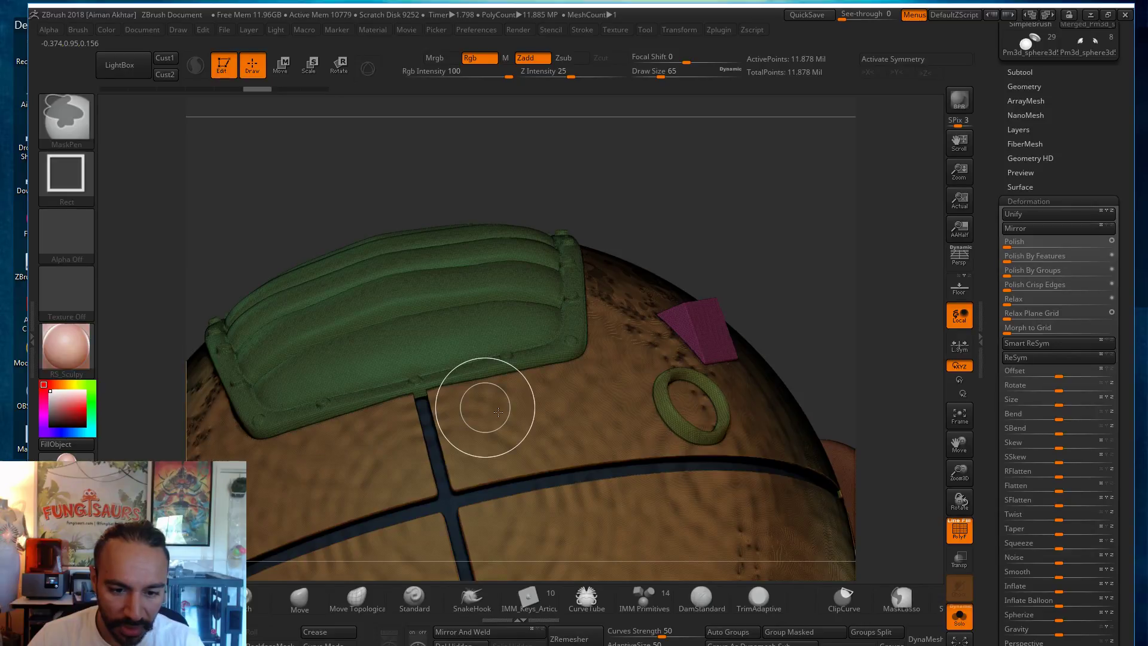
ctrl+shift+click(498, 412)
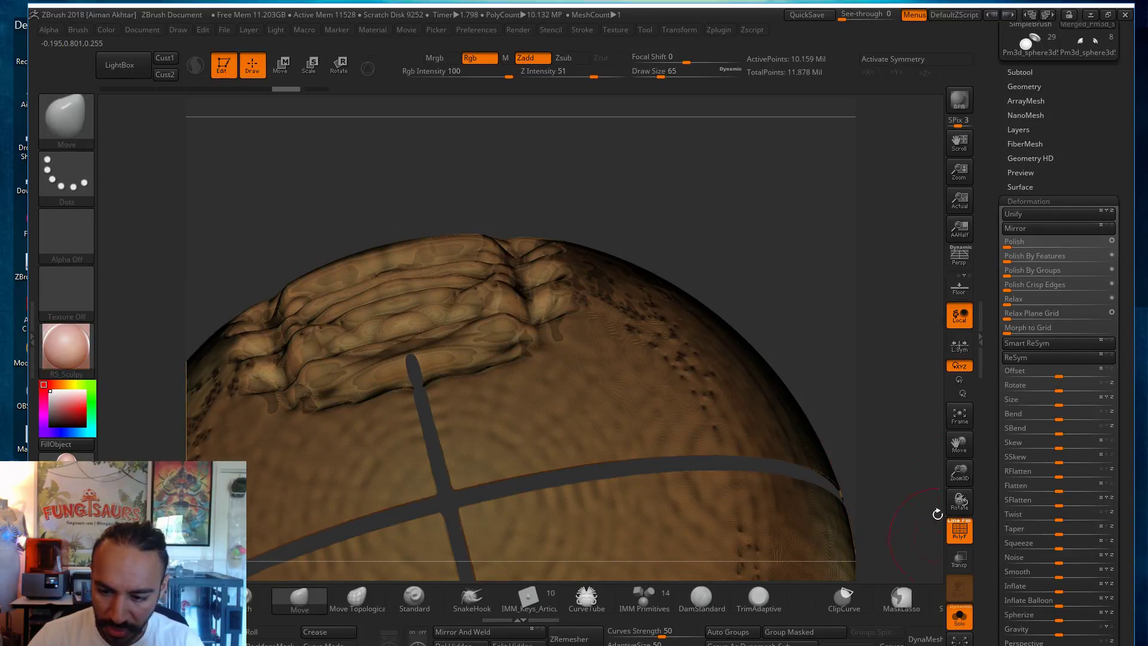
Step: Try an Inflate deformation of 10 on the isolated sphere shell and undo it
alt+drag(799, 358, 790, 392)
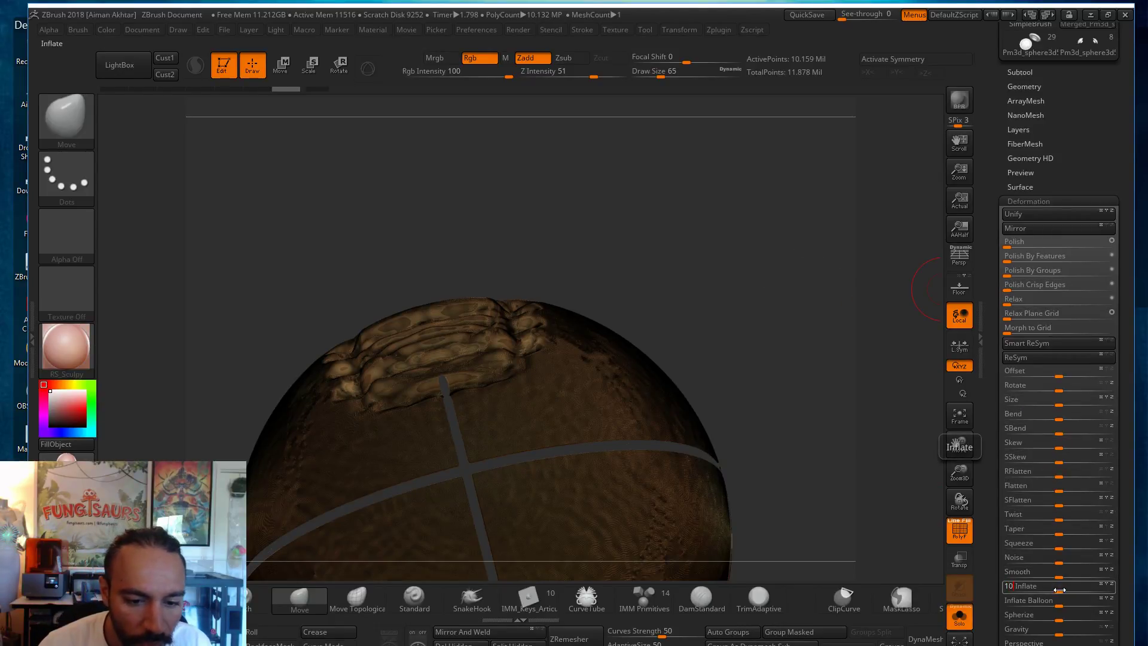
key(Return)
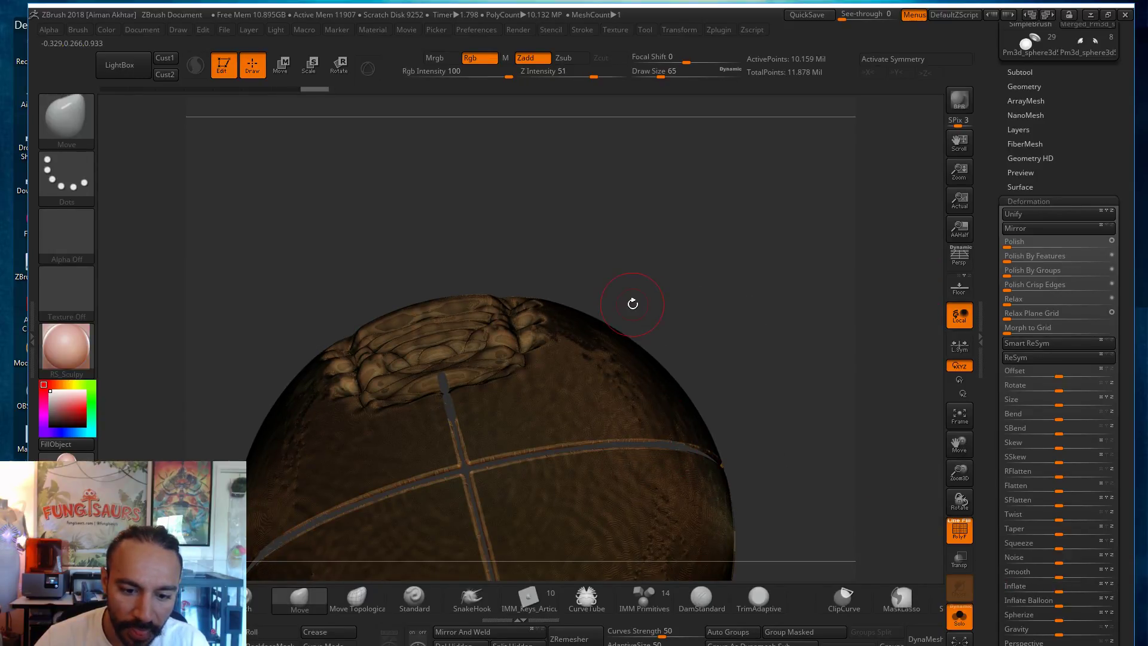
key(shift+f)
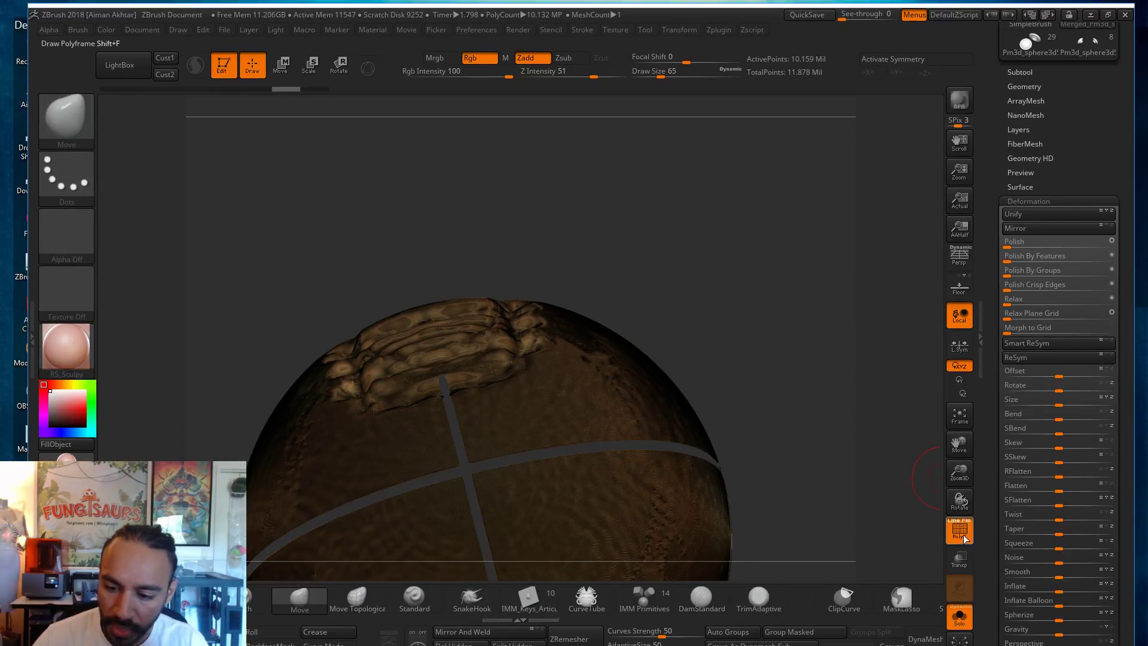
Step: Hide the polyframe and try an Inflate deformation of 5 on the isolated sphere shell
click(964, 536)
drag(755, 382, 817, 459)
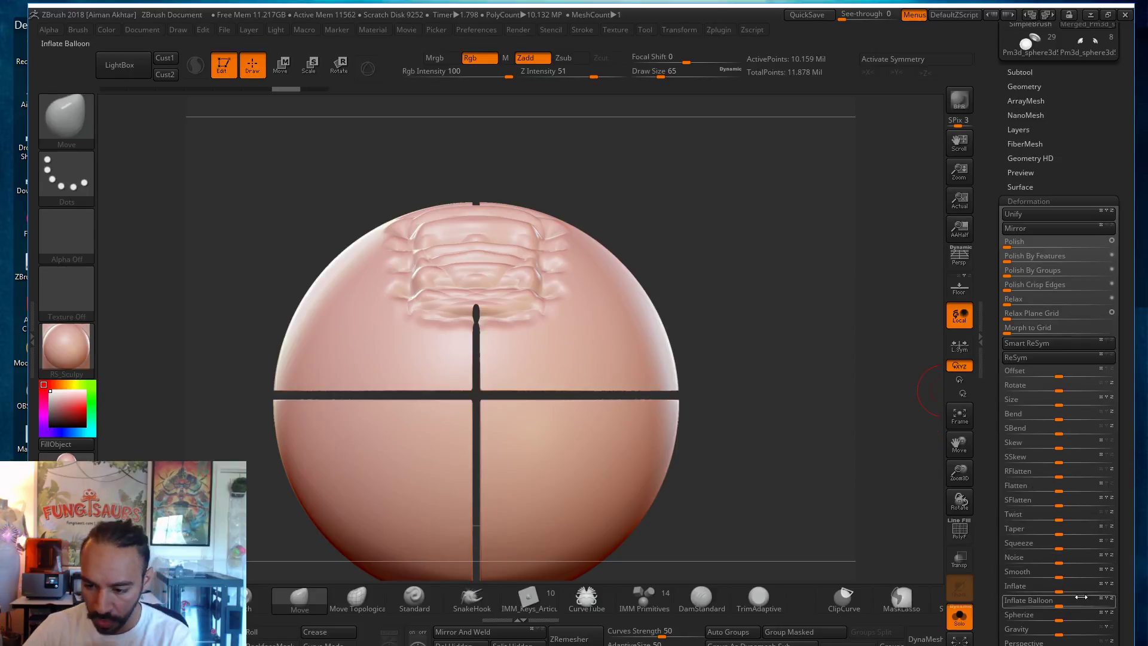
click(1060, 590)
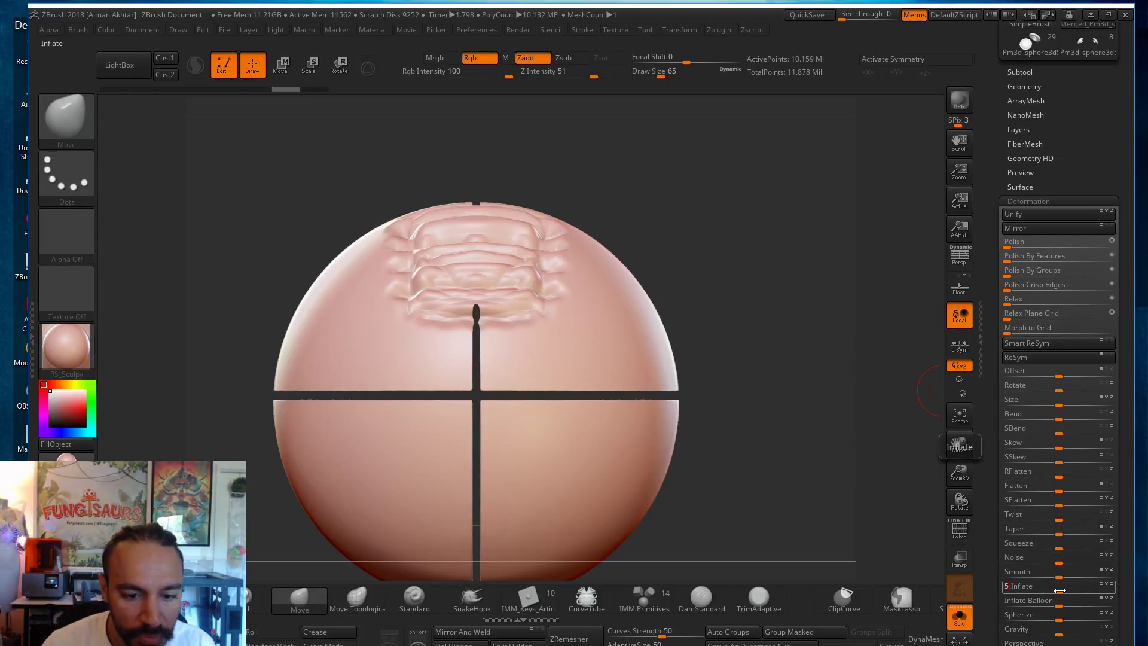
text(5)
key(Return)
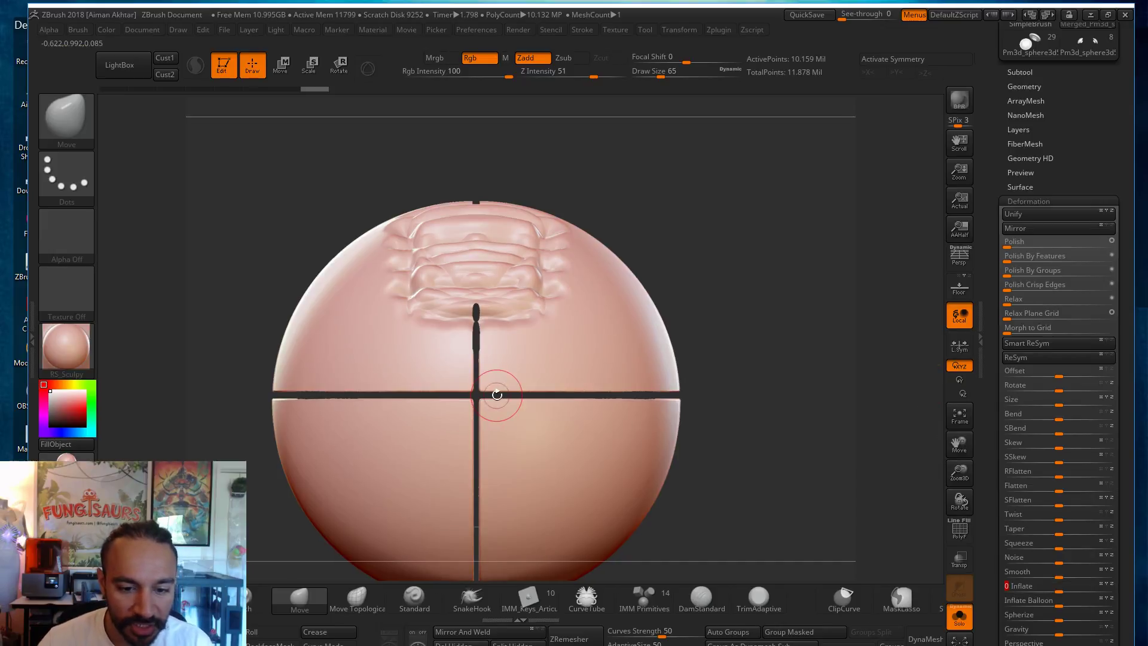
Step: Restore all hidden parts of the body and clear the mask
mouse_move(731, 307)
mouse_down()
mouse_move(743, 361)
mouse_move(740, 246)
mouse_move(666, 103)
mouse_up()
key(ctrl+shift)
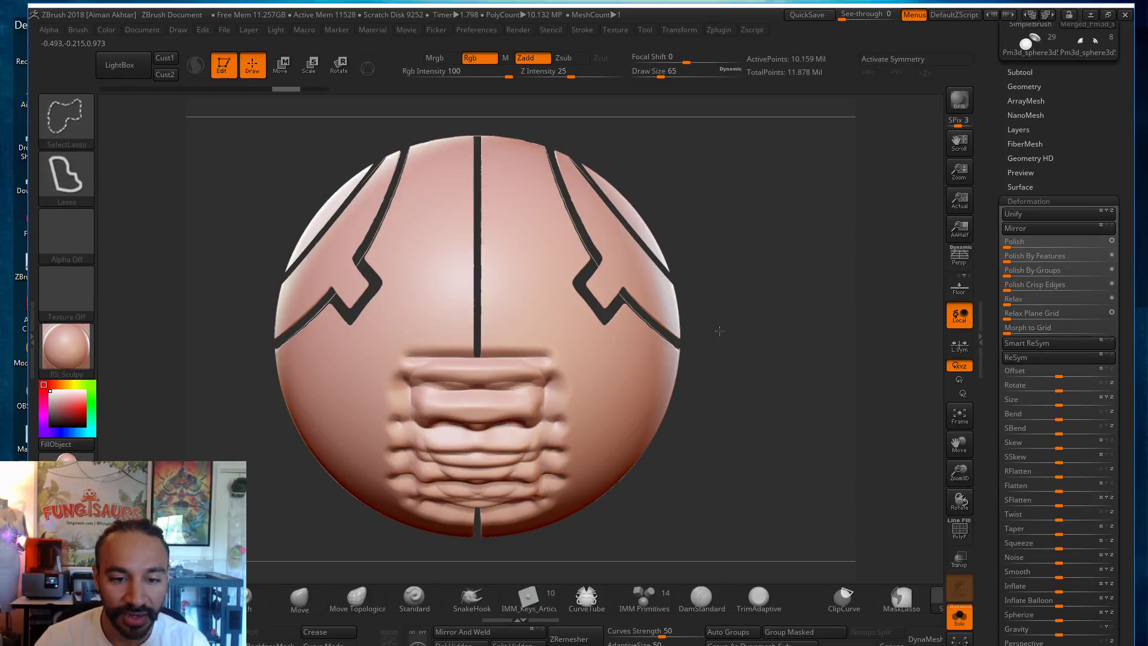
ctrl+shift+click(677, 259)
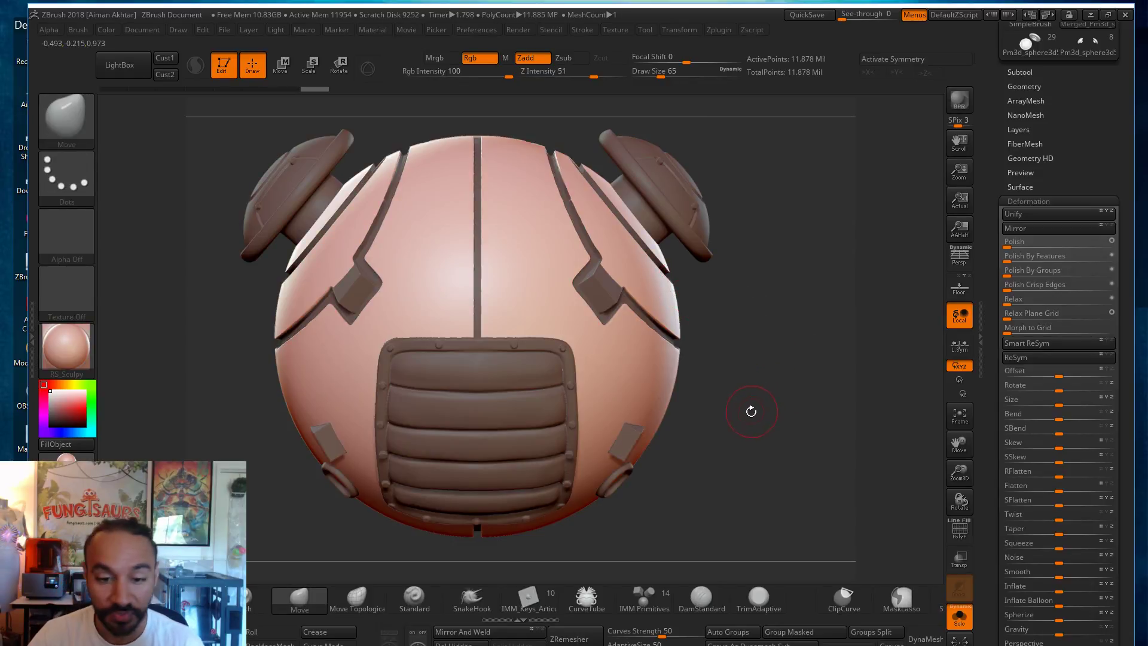
mouse_move(735, 411)
alt+mouse_down()
mouse_move(764, 430)
mouse_move(754, 461)
mouse_move(748, 392)
mouse_move(772, 404)
mouse_move(734, 401)
alt+mouse_up()
Step: Display the polyframe and DynaMesh the merged body at a resolution of 504
drag(1080, 107, 1077, 245)
click(1025, 226)
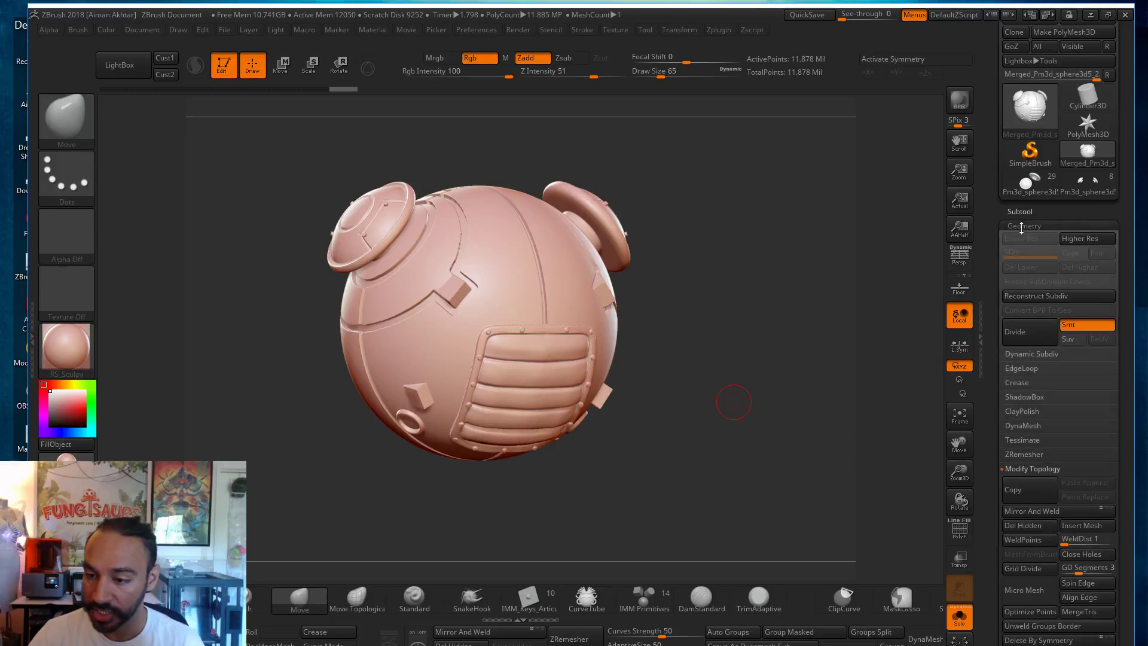
click(954, 537)
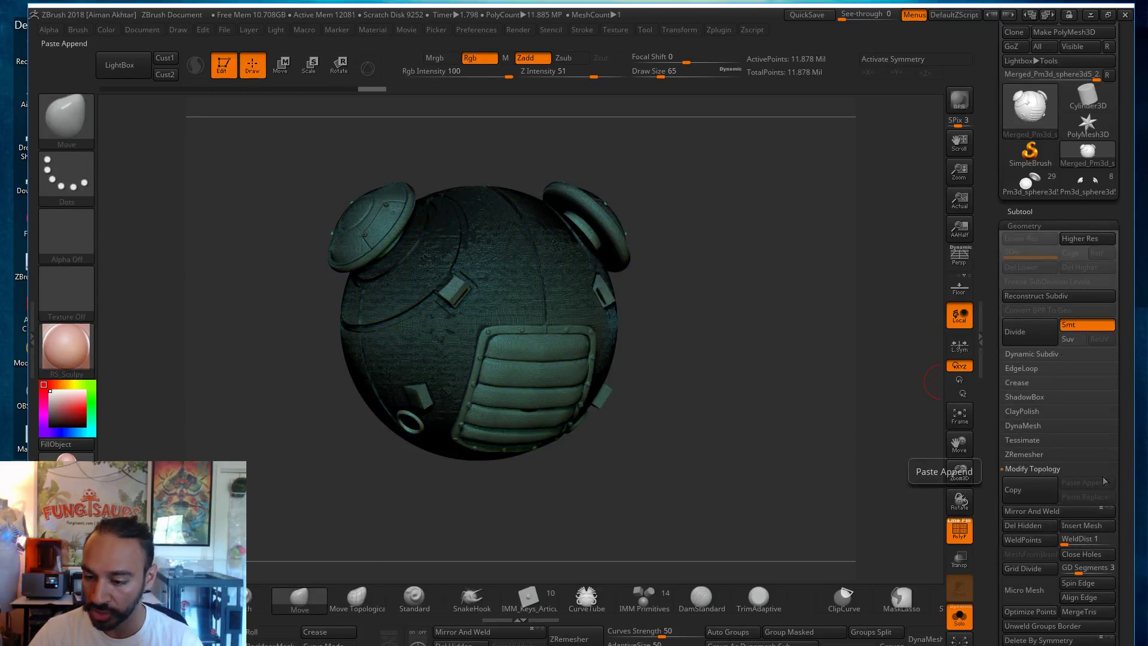
scroll(1059, 419, down, 1)
click(1024, 384)
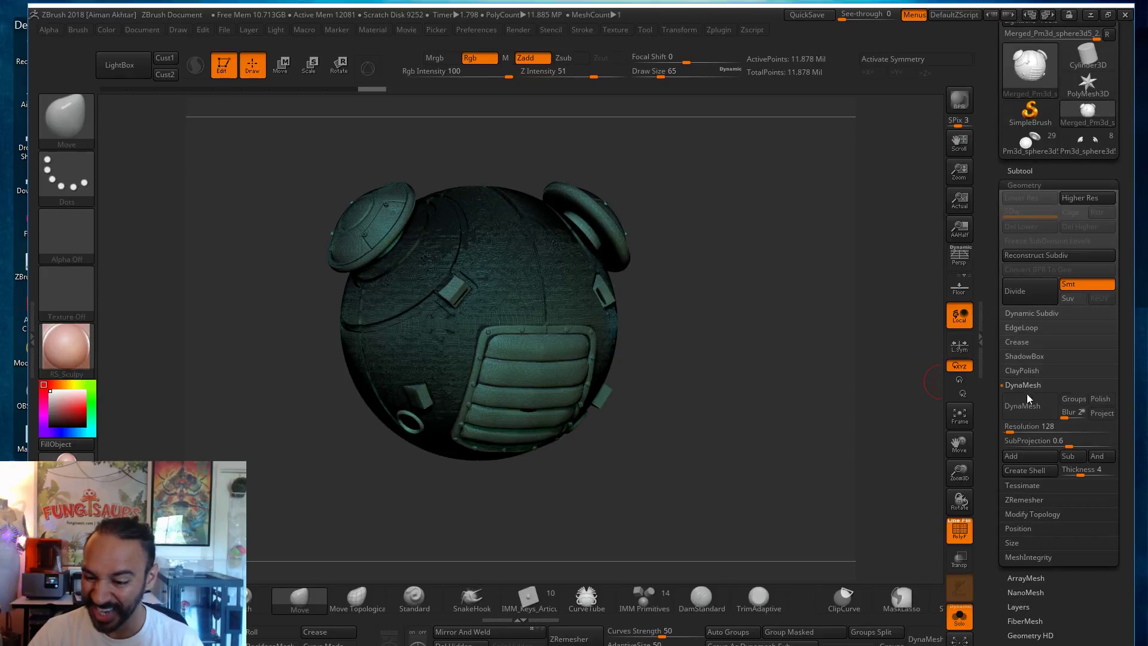
click(1015, 428)
text(504)
key(Return)
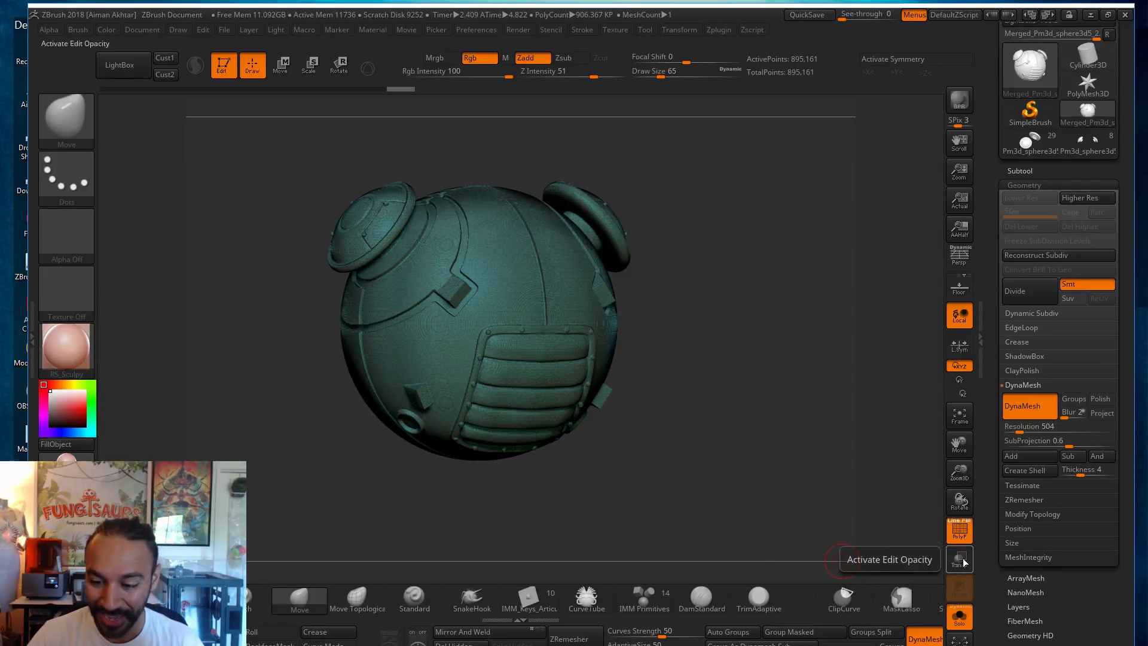
Step: Hide the polyframe, inspect the remeshed grille and bracket edges, and undo the DynaMesh
click(962, 540)
alt+drag(793, 500, 818, 567)
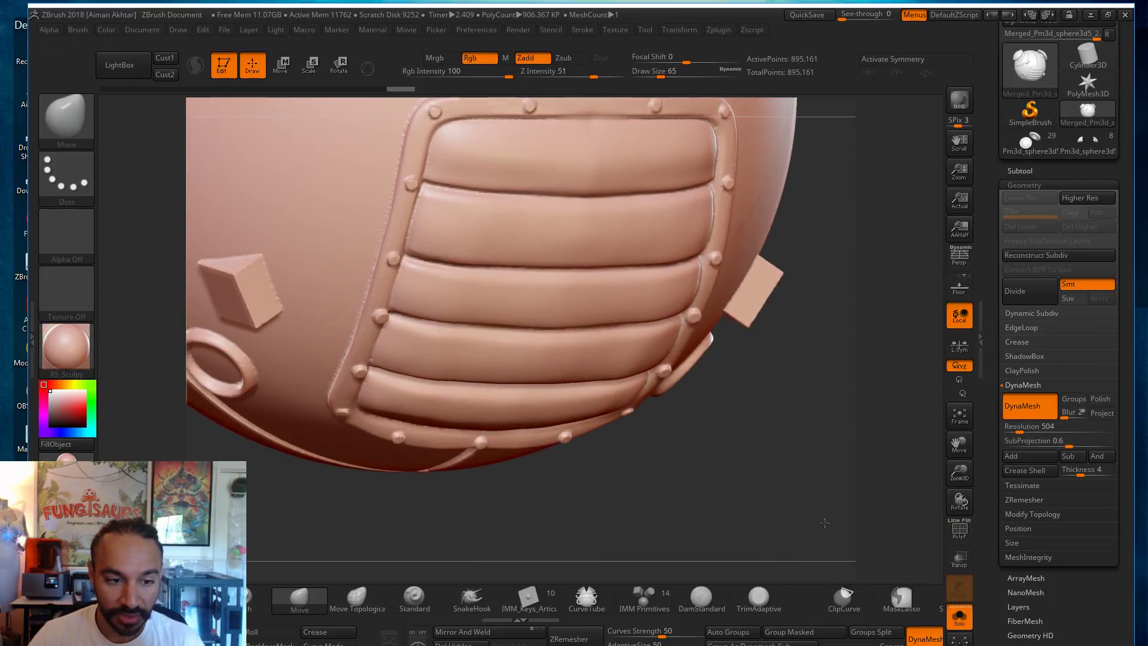
alt+drag(789, 423, 855, 582)
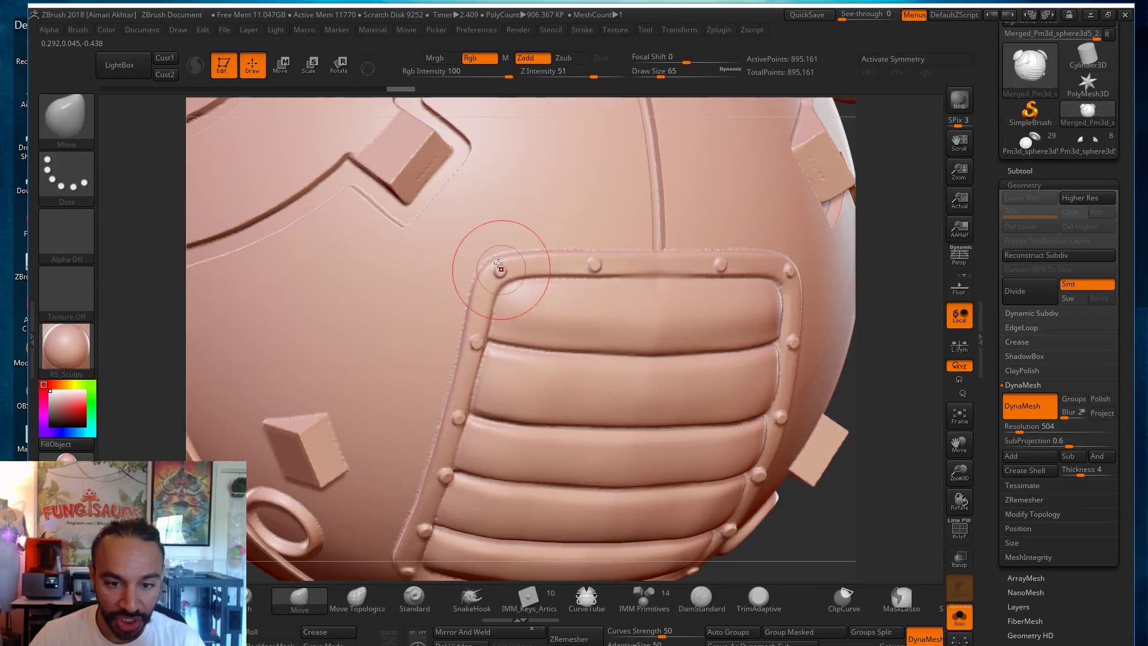
key(ctrl+z)
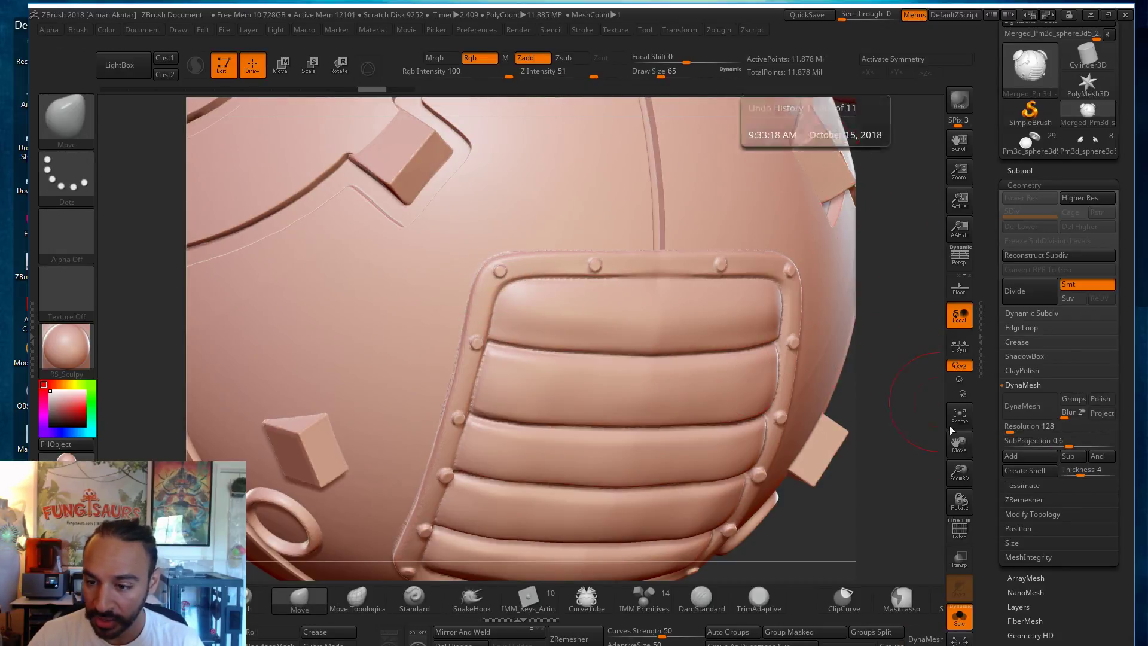
Step: Set the DynaMesh resolution to 904 and DynaMesh the merged body
click(1024, 431)
text(80)
key(Return)
text(0)
key(Return)
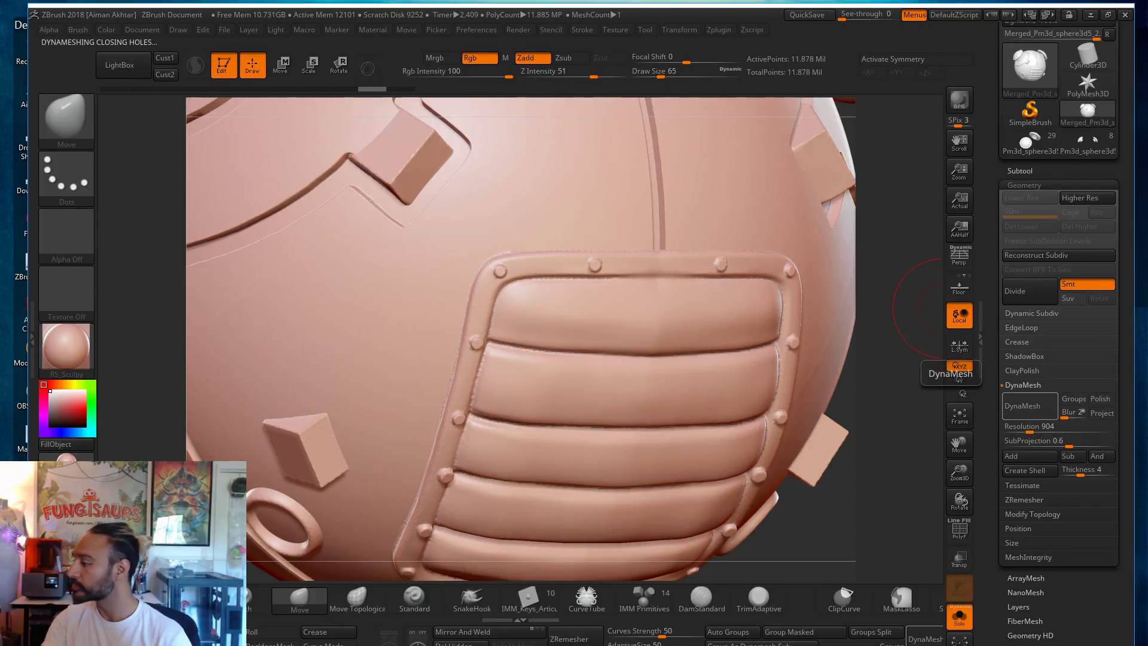
click(1030, 406)
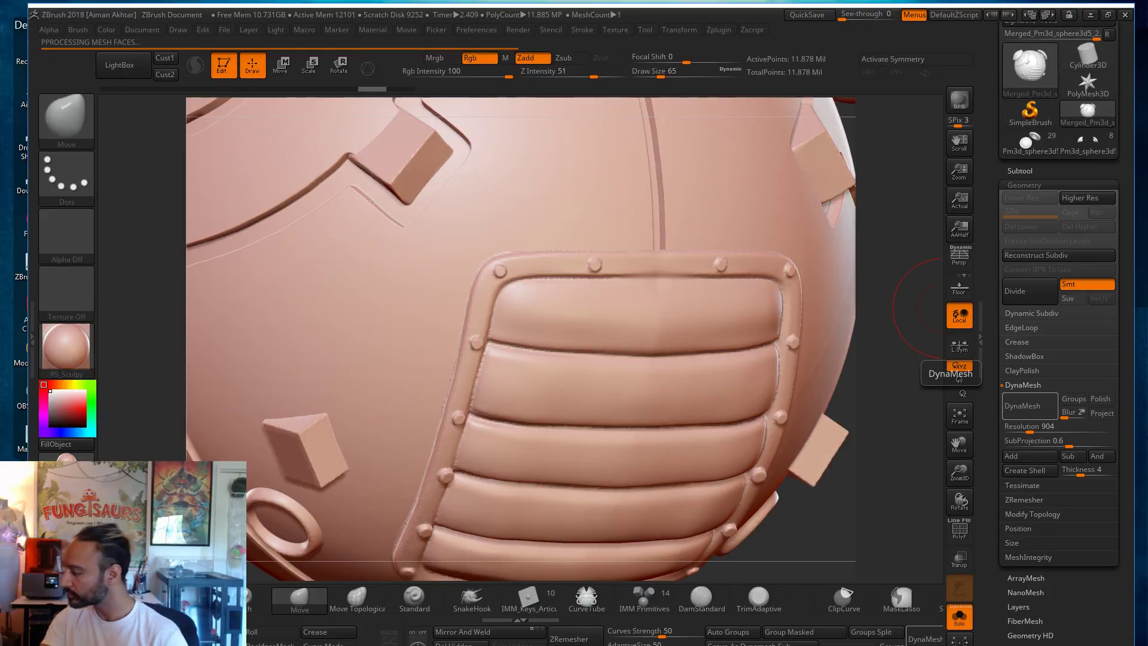
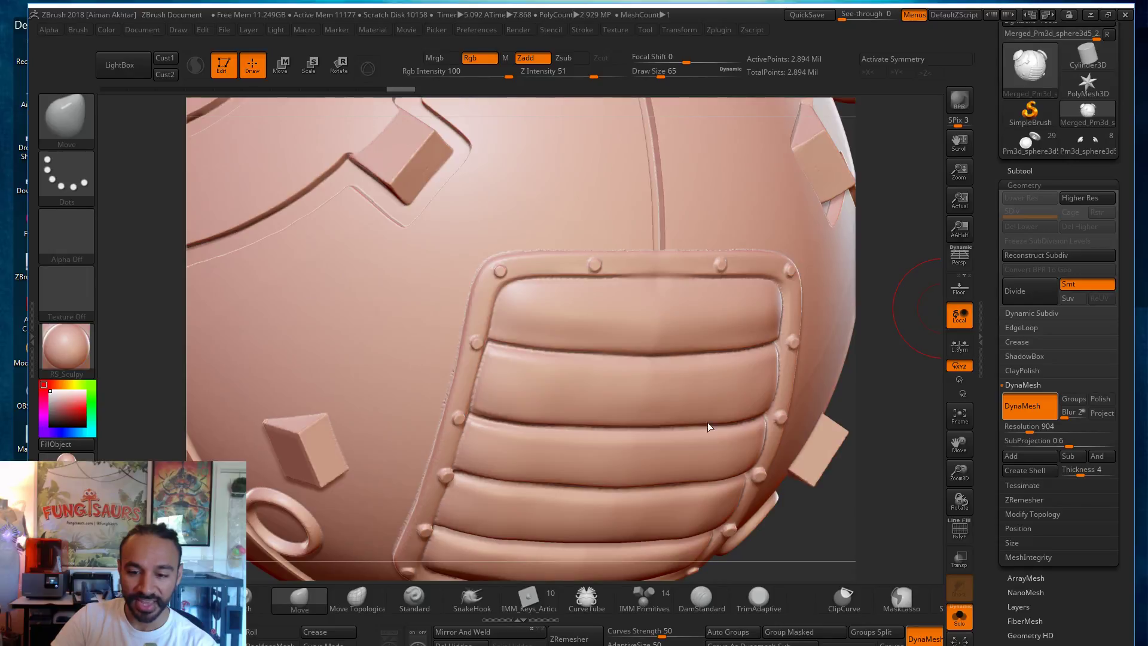
Step: Examine the remeshed body's grille, rivets and panel grooves, checking it with and without the polyframe
drag(809, 546, 854, 541)
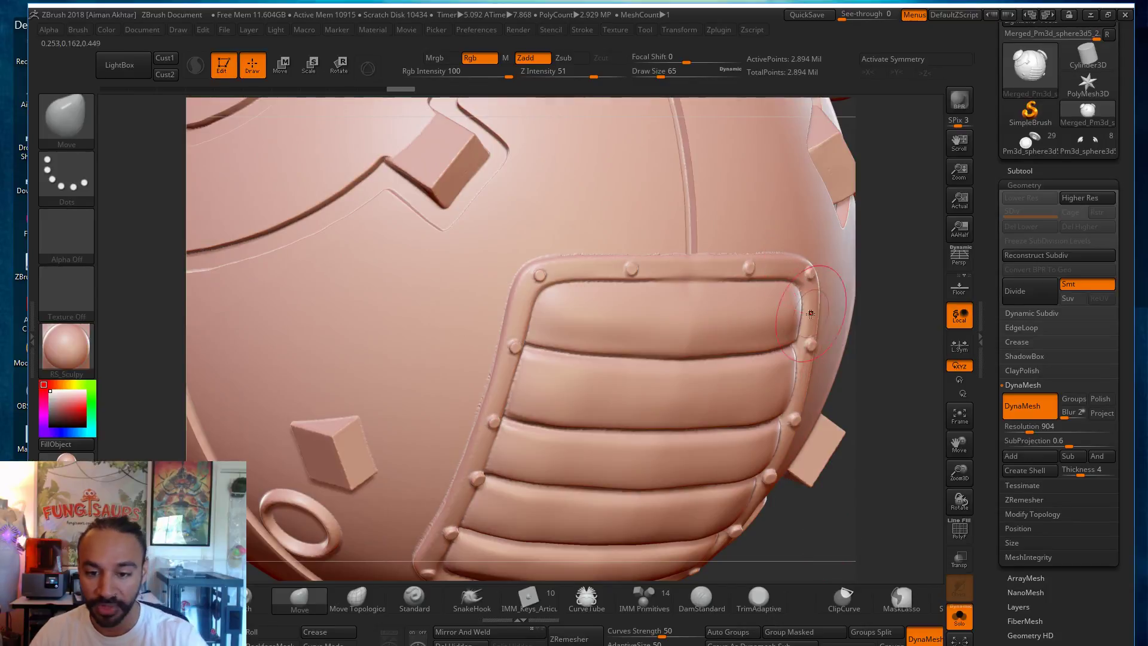
key(f)
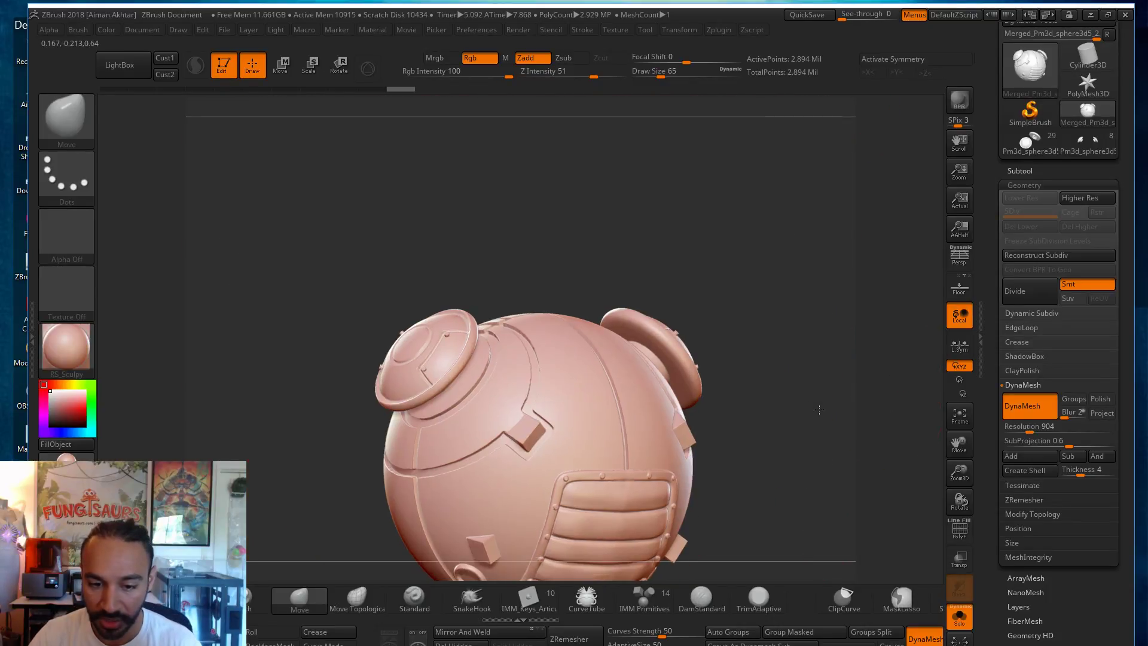
drag(812, 442, 879, 384)
click(957, 537)
click(956, 537)
mouse_move(782, 486)
mouse_down()
mouse_move(804, 507)
mouse_move(810, 537)
mouse_move(843, 504)
mouse_move(843, 537)
mouse_up()
Step: Try a Move brush stroke at the square block beside the panel groove, undo it, and set the draw size to 31
key(s)
mouse_move(433, 267)
mouse_down()
mouse_move(424, 277)
mouse_move(446, 253)
mouse_move(417, 257)
mouse_up()
key(ctrl+z)
key(s)
key(shift)
key(s)
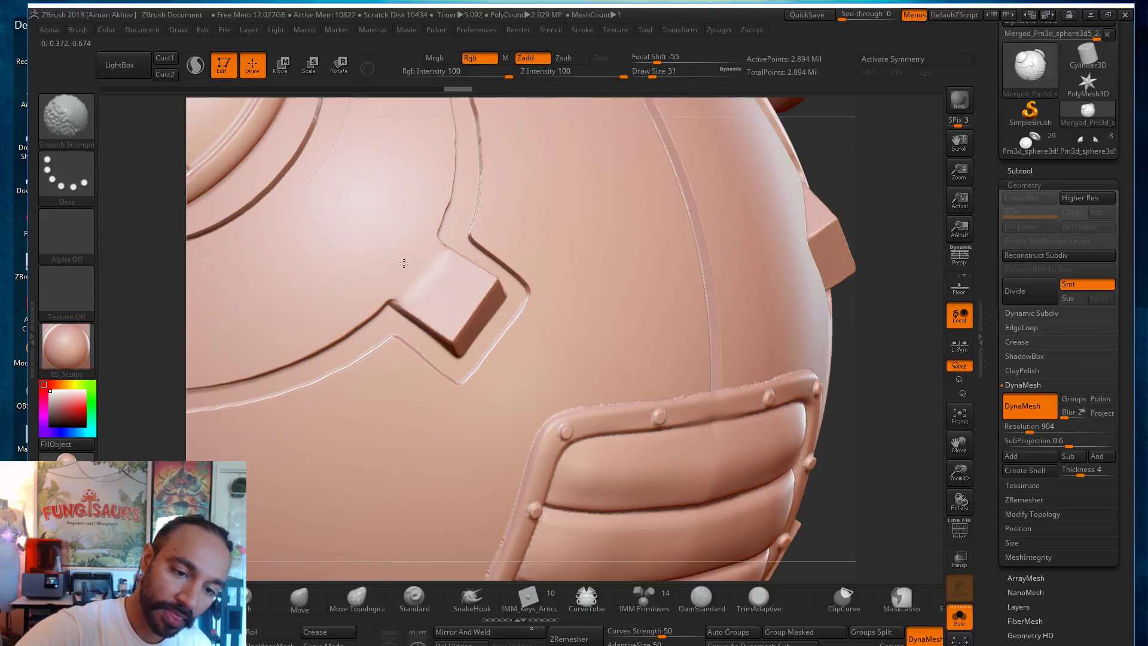
Step: Activate sculpting symmetry and switch its mirror axis from X to Z
mouse_move(899, 191)
alt+mouse_down()
mouse_move(854, 189)
mouse_move(652, 276)
alt+mouse_up()
key(ctrl)
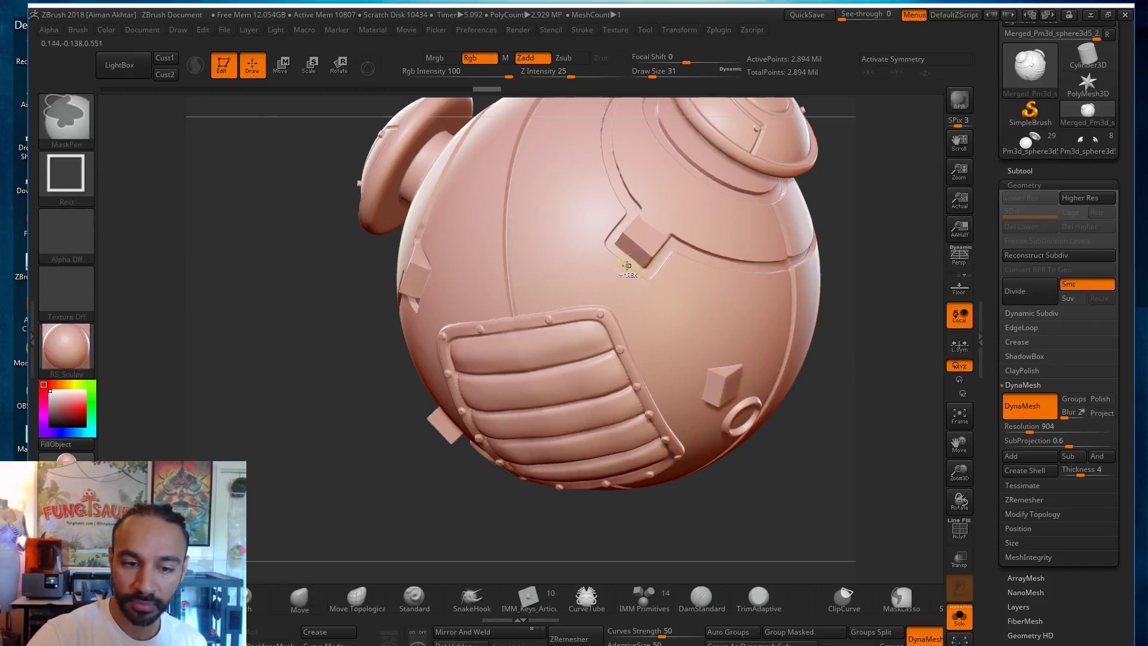
right_drag(593, 272, 552, 271)
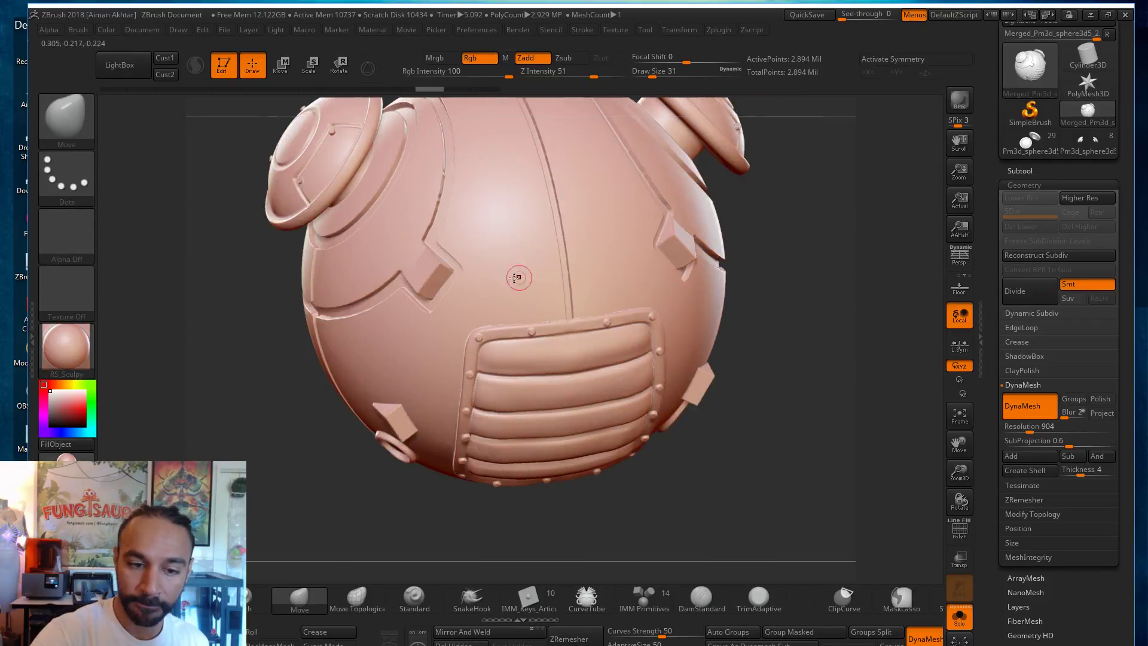
key(x)
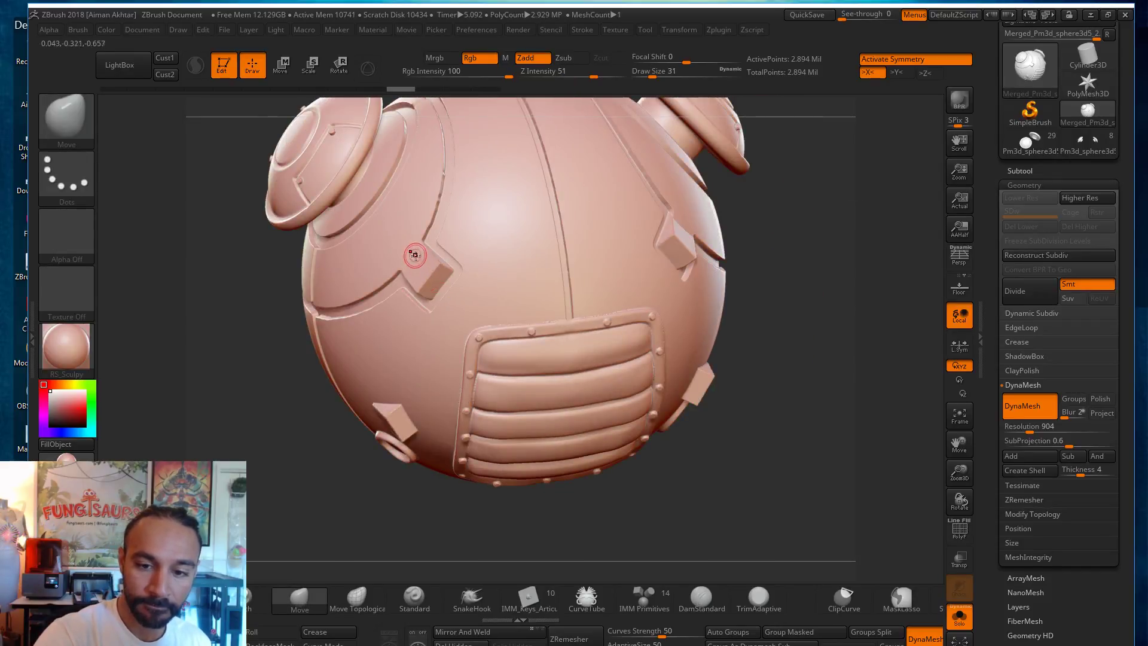
click(688, 30)
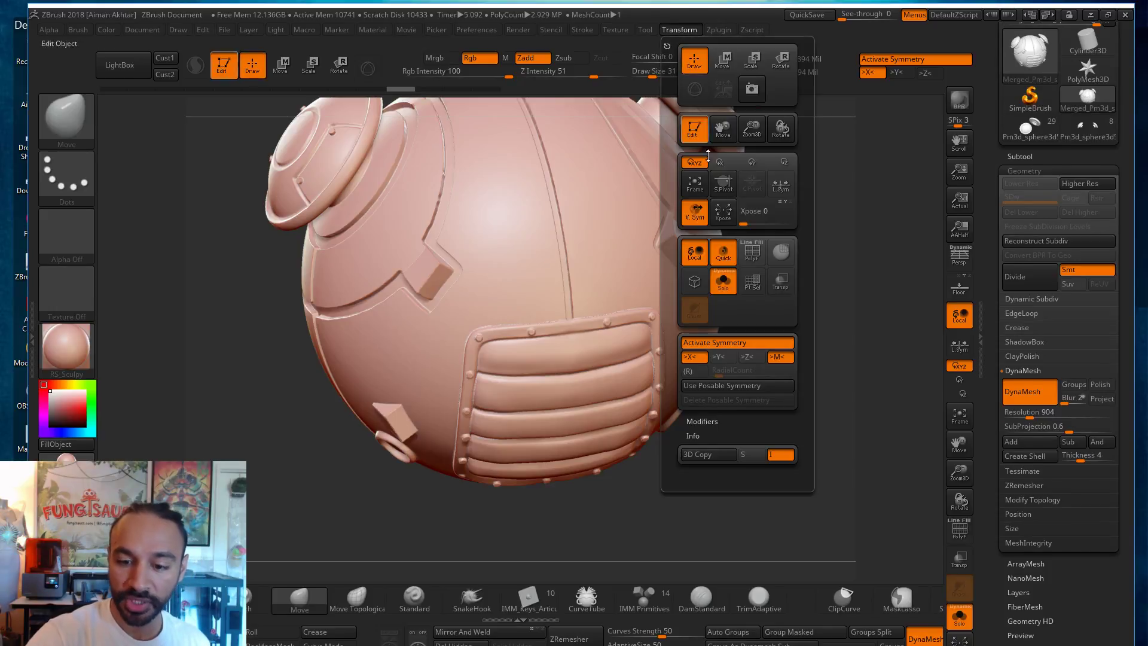
click(752, 357)
Step: Adjust the draw size to 39 and lightly smooth the surface at the lower end of the groove above the grille
key(s)
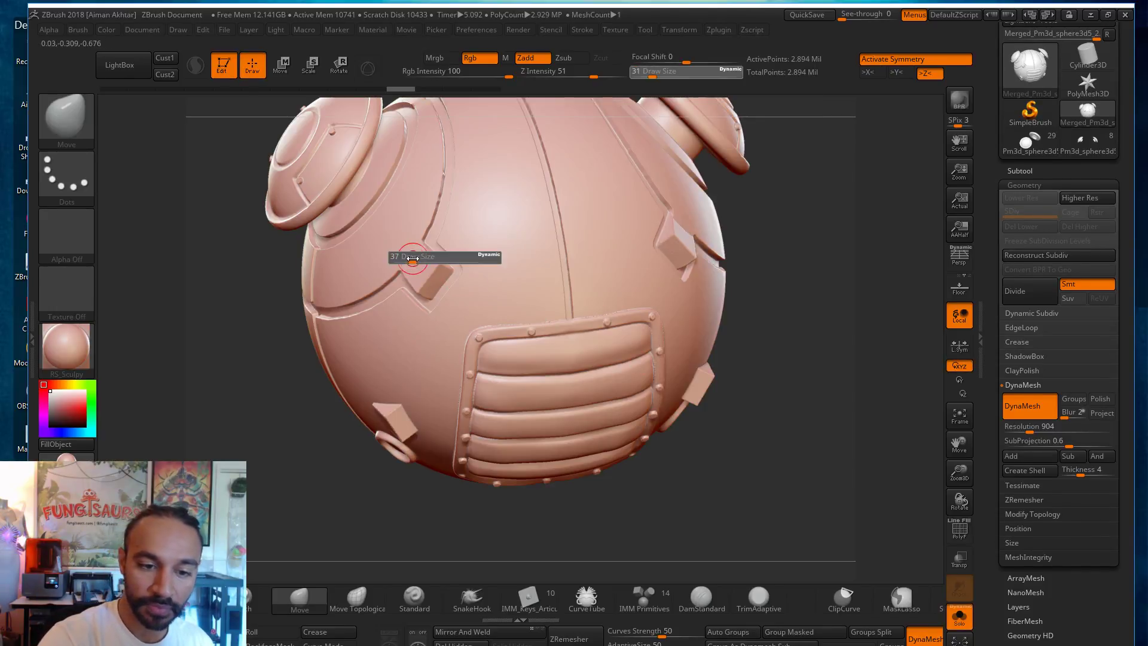
click(413, 262)
key(shift)
key(s)
click(445, 206)
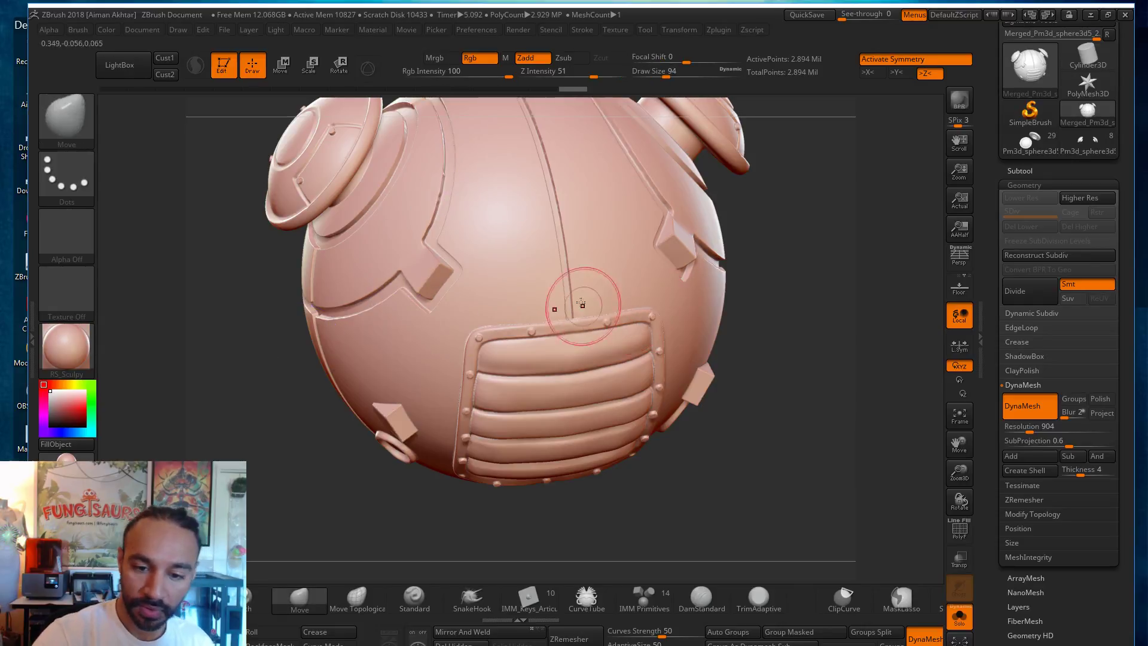
mouse_move(782, 287)
mouse_down()
mouse_move(792, 268)
mouse_move(714, 293)
mouse_up()
key(shift)
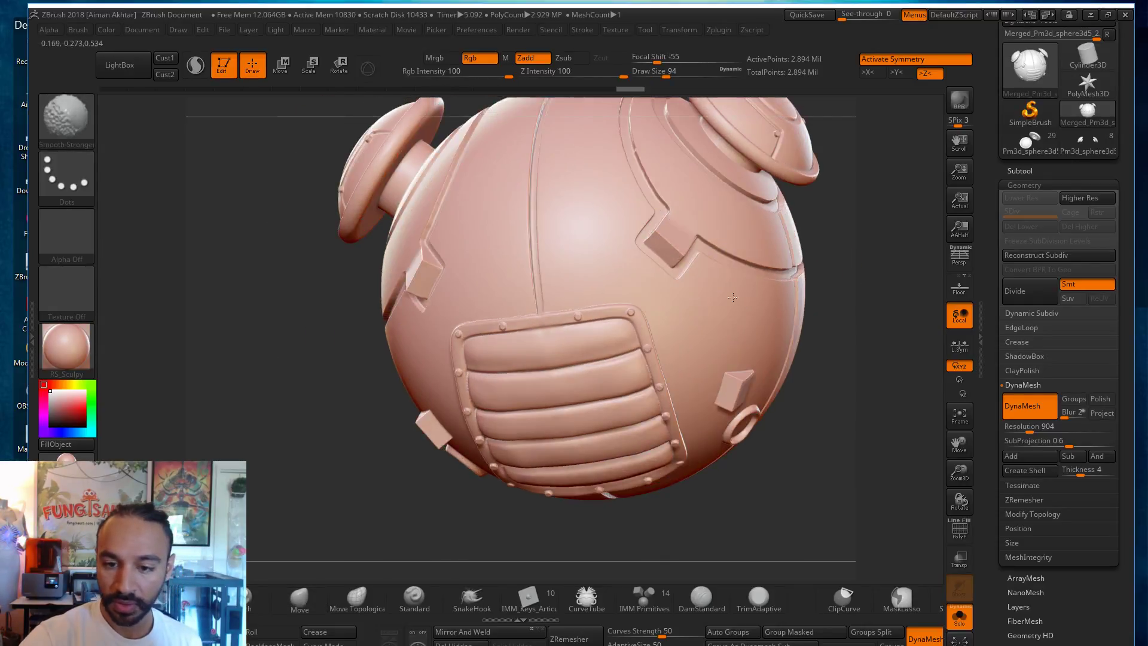
drag(861, 312, 579, 305)
key(s)
shift+drag(529, 322, 536, 322)
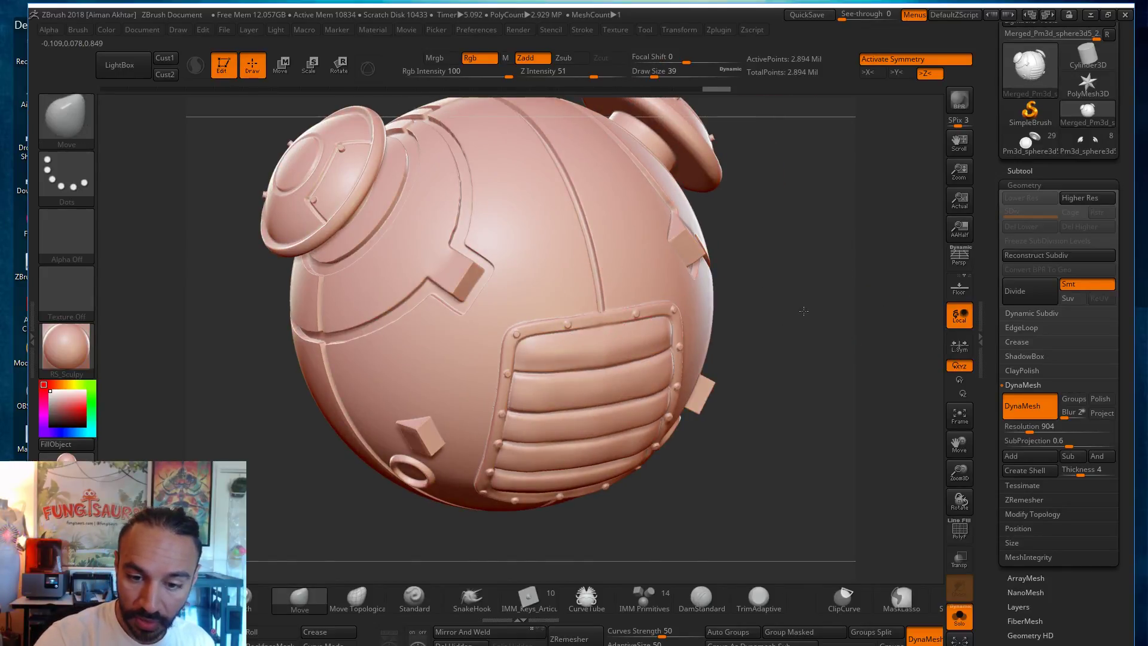
Step: Try a small Move brush stroke at the groove's lower end above the grille, and undo it
alt+drag(787, 302, 783, 353)
drag(600, 313, 604, 313)
key(ctrl+z)
Step: Set the draw size to 31 and smooth the edges around the grille frame, including its lower side edge
key(s)
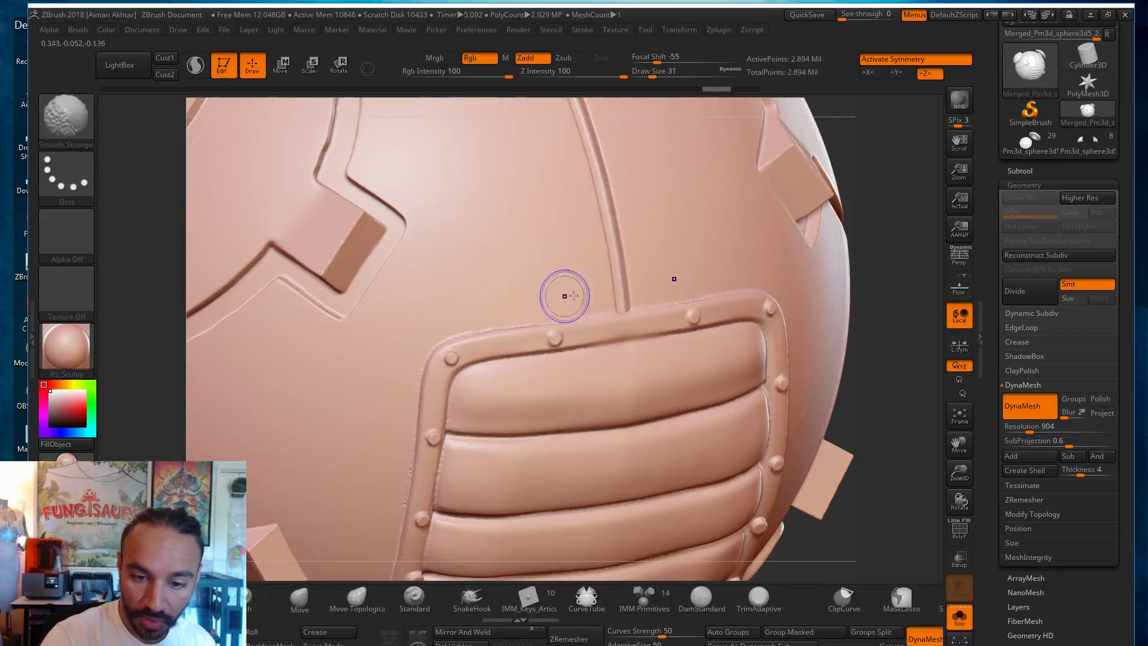
right_drag(757, 359, 466, 239)
shift+drag(431, 244, 421, 323)
alt+drag(778, 365, 829, 237)
drag(769, 289, 837, 272)
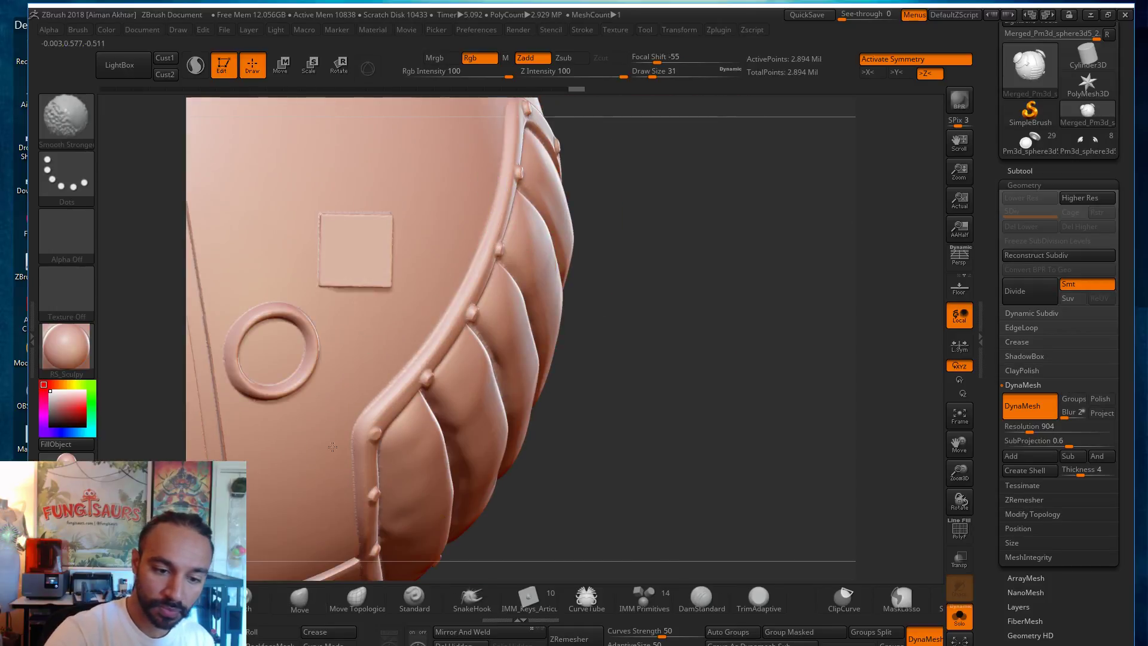
alt+drag(715, 331, 834, 170)
shift+drag(473, 245, 485, 452)
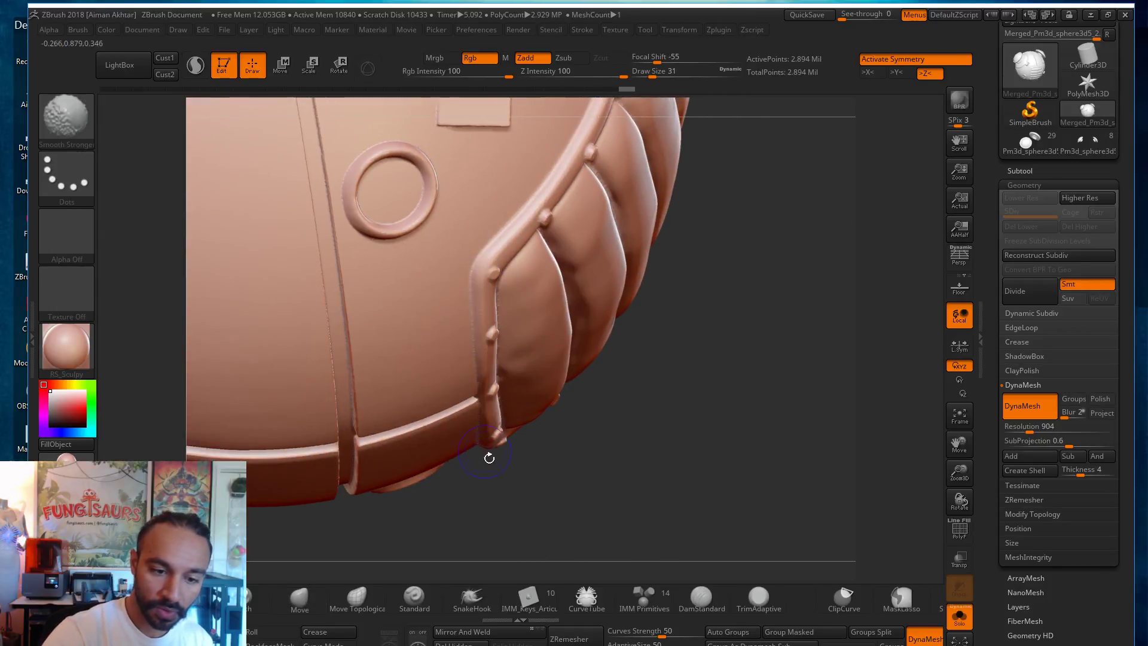
Step: Smooth the small ring and the surrounding panel surface, and enlarge the draw size to 158 for broader smoothing
shift+drag(423, 204, 351, 234)
mouse_move(643, 291)
alt+mouse_down()
mouse_move(666, 389)
mouse_move(661, 459)
alt+mouse_up()
mouse_move(435, 218)
shift+mouse_down()
mouse_move(526, 275)
mouse_move(464, 308)
shift+mouse_up()
alt+drag(725, 350, 877, 402)
key(s)
drag(488, 269, 496, 264)
mouse_move(467, 208)
shift+mouse_down()
mouse_move(473, 226)
mouse_move(568, 221)
shift+mouse_up()
Step: Enlarge the brush further and smooth the large panels and grooves on the back of the body
mouse_move(632, 184)
mouse_down()
mouse_move(553, 264)
mouse_move(690, 215)
mouse_move(694, 271)
mouse_move(731, 308)
mouse_move(562, 275)
mouse_move(545, 317)
mouse_move(555, 266)
mouse_up()
shift+drag(744, 256, 706, 299)
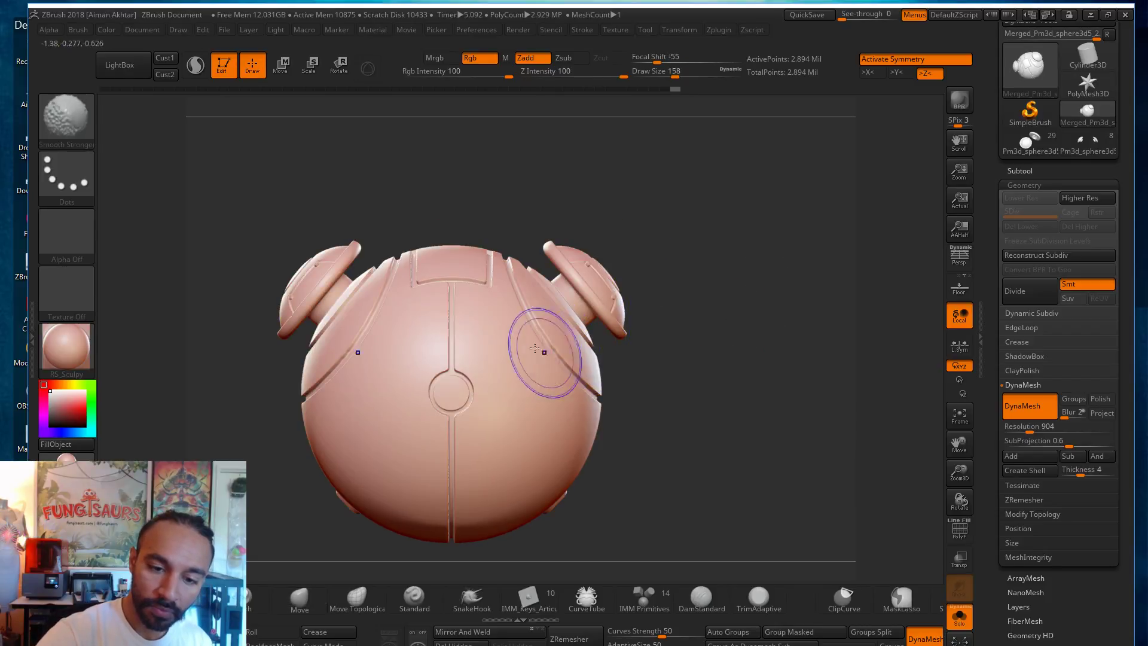
key(bracketright)
key(bracketright)
key(bracketright)
shift+drag(492, 305, 539, 383)
alt+drag(616, 430, 662, 342)
shift+drag(500, 274, 508, 413)
Step: Resize the brush and smooth along the body's vertical centre seam
drag(584, 430, 731, 366)
shift+drag(706, 284, 692, 297)
alt+drag(610, 297, 672, 330)
key(s)
click(465, 266)
shift+drag(452, 251, 448, 400)
Step: Set the draw size to 54 and smooth across the grille's padded slats
mouse_move(761, 416)
alt+mouse_down()
mouse_move(784, 507)
mouse_move(796, 504)
mouse_move(830, 206)
alt+mouse_up()
key(s)
click(547, 253)
shift+drag(592, 238, 367, 241)
shift+drag(463, 300, 589, 299)
shift+drag(590, 343, 394, 350)
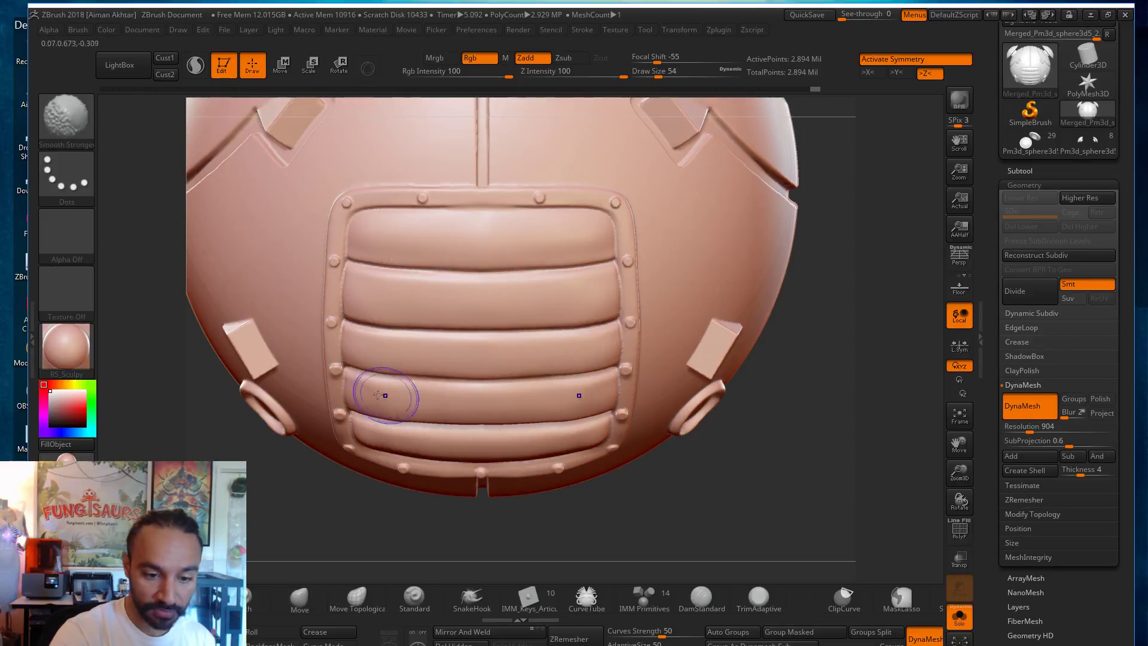
mouse_move(603, 333)
shift+mouse_down()
mouse_move(572, 282)
mouse_move(511, 252)
mouse_move(374, 243)
shift+mouse_up()
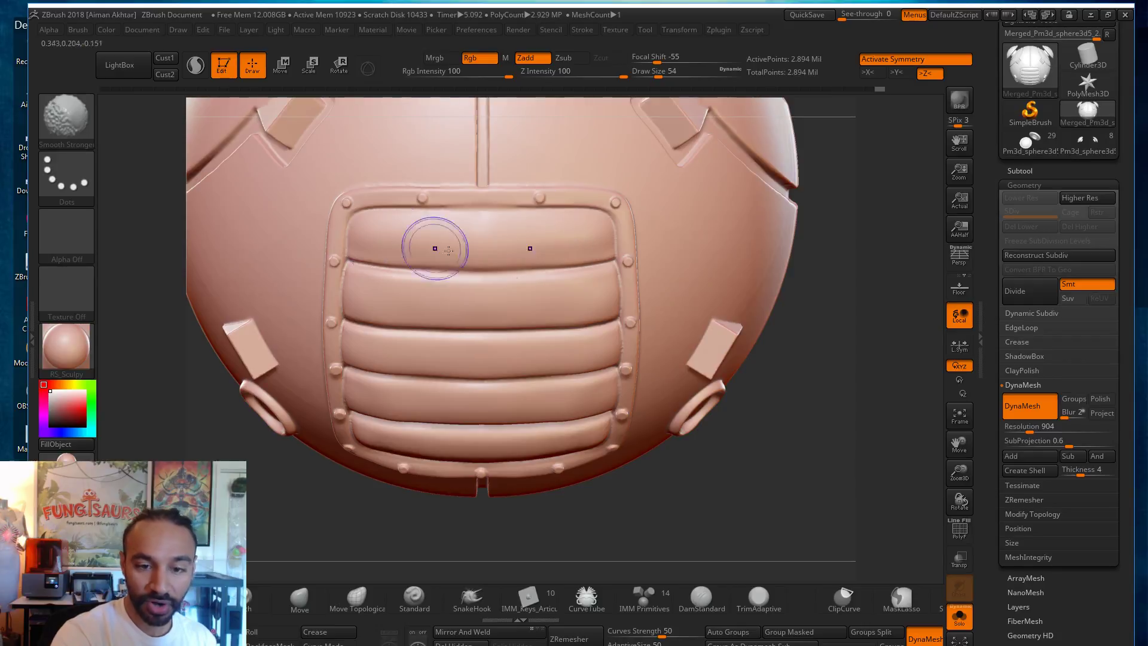
drag(870, 303, 594, 335)
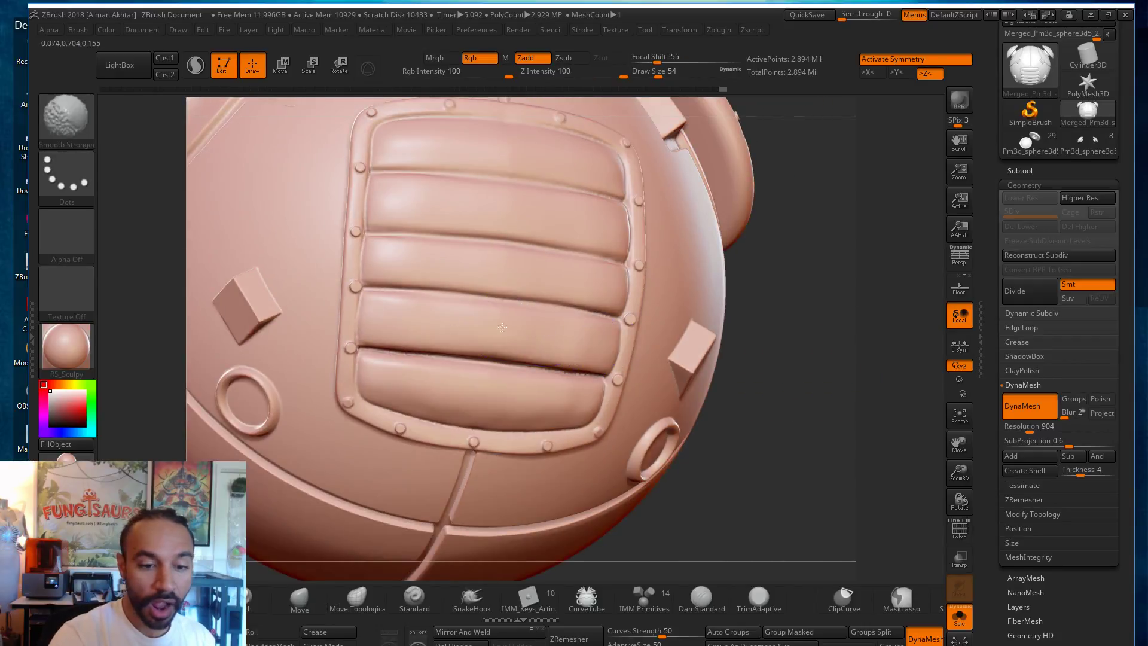
Step: Puff up the grille slats symmetrically with the Inflat brush at draw size 87 and Z intensity 10
drag(825, 334, 595, 318)
key(b)
key(i)
key(n)
key(s)
drag(377, 177, 470, 164)
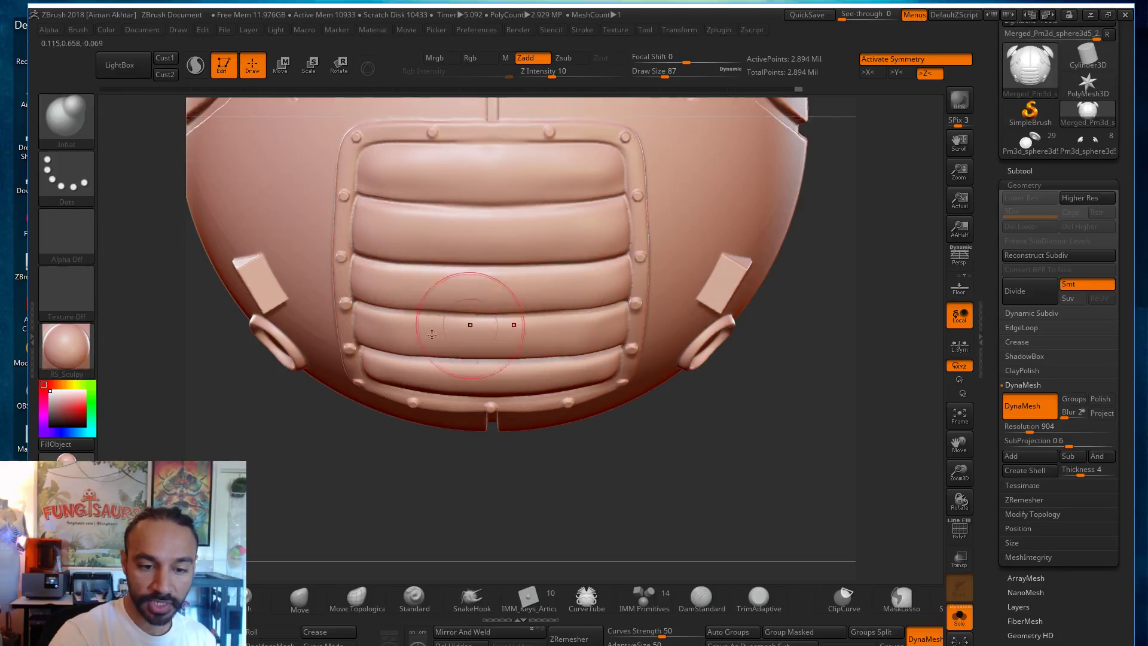
drag(419, 344, 601, 353)
drag(736, 415, 697, 334)
alt+drag(814, 398, 730, 398)
mouse_move(640, 353)
alt+mouse_down()
mouse_move(644, 333)
mouse_move(766, 387)
alt+mouse_up()
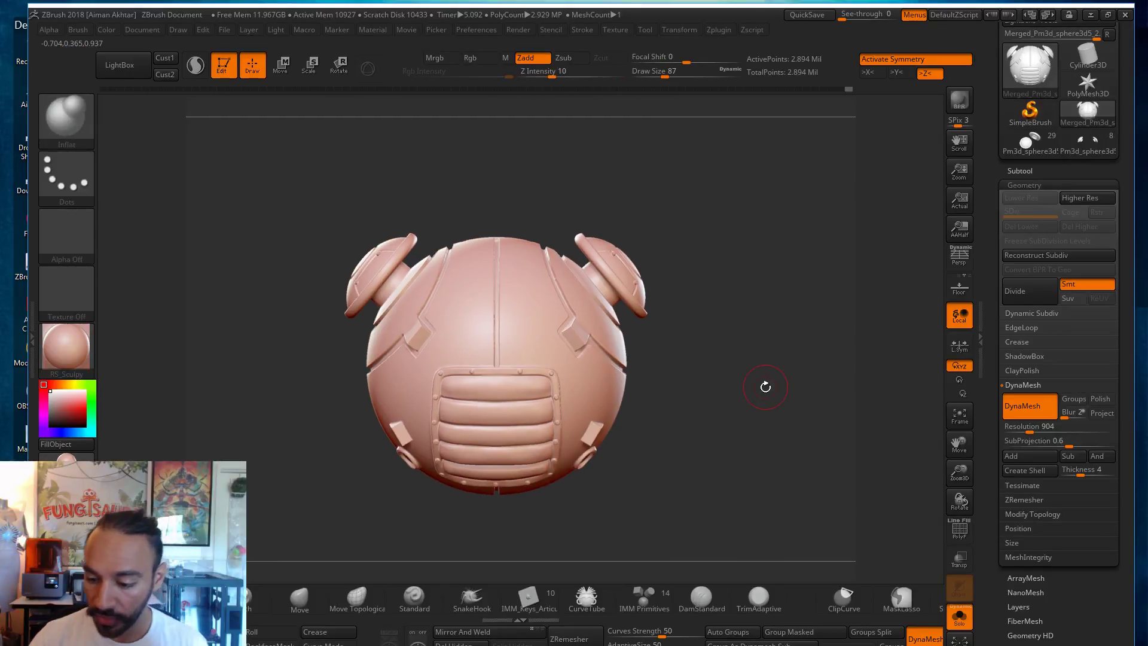
scroll(1109, 636, down, 5)
click(1048, 535)
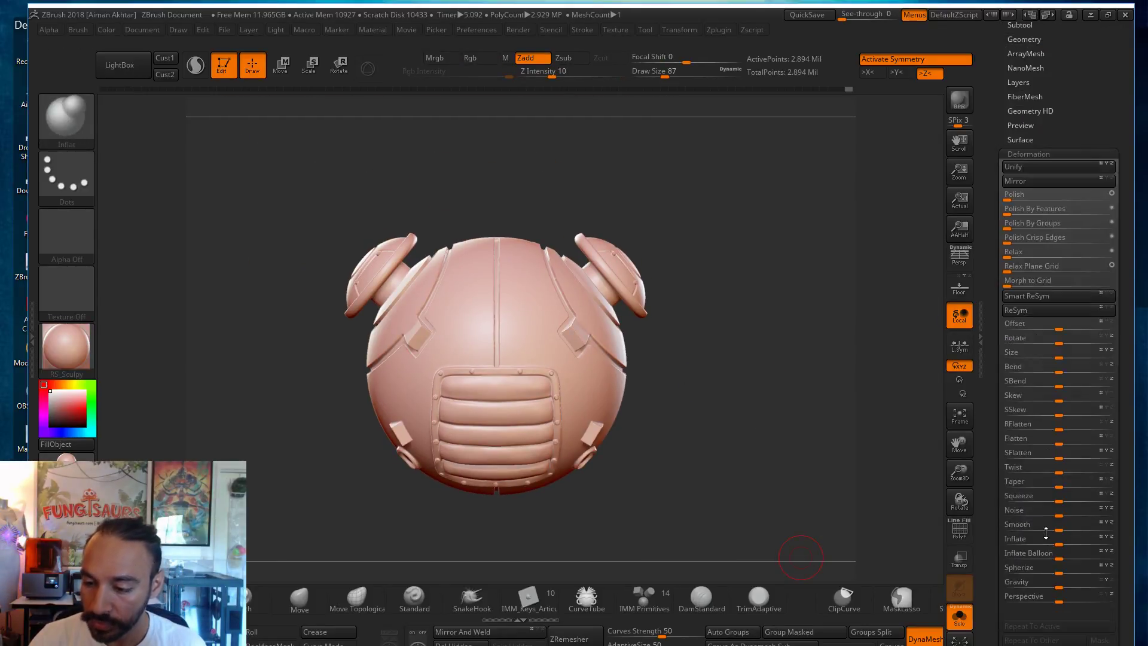
scroll(1106, 44, up, 5)
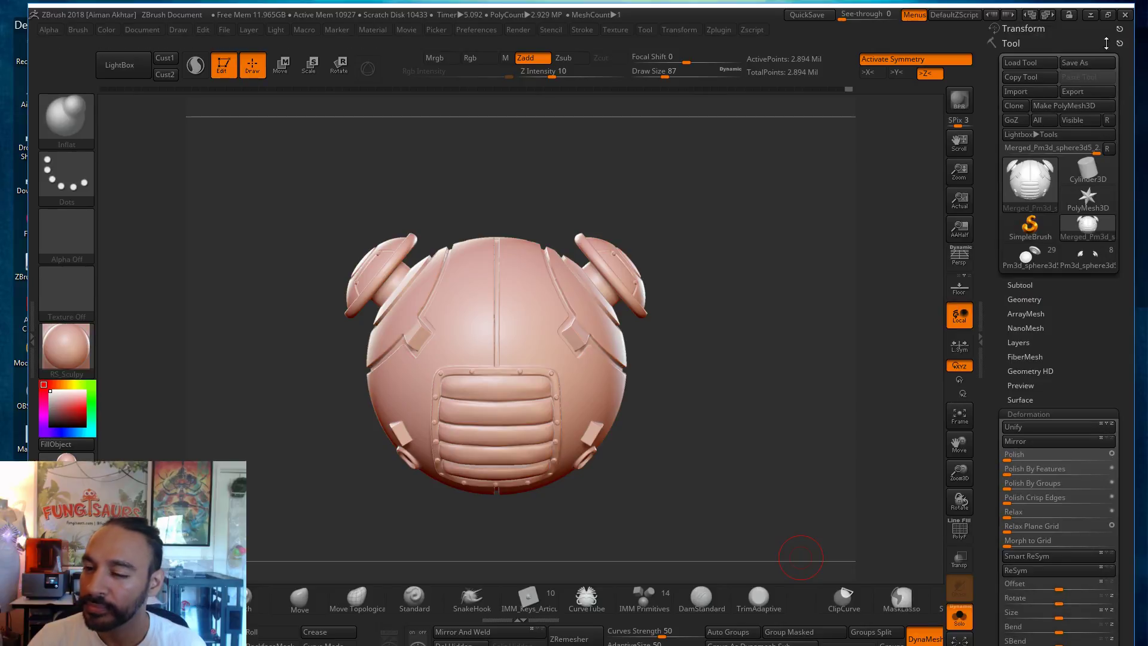
click(1074, 63)
click(242, 92)
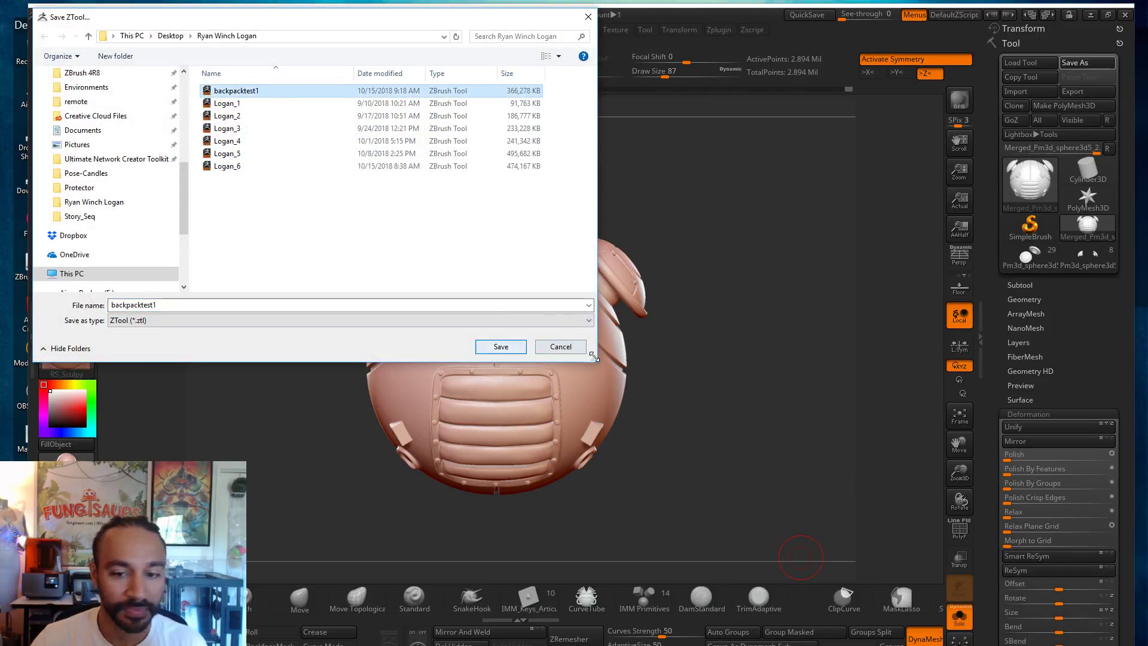
click(575, 351)
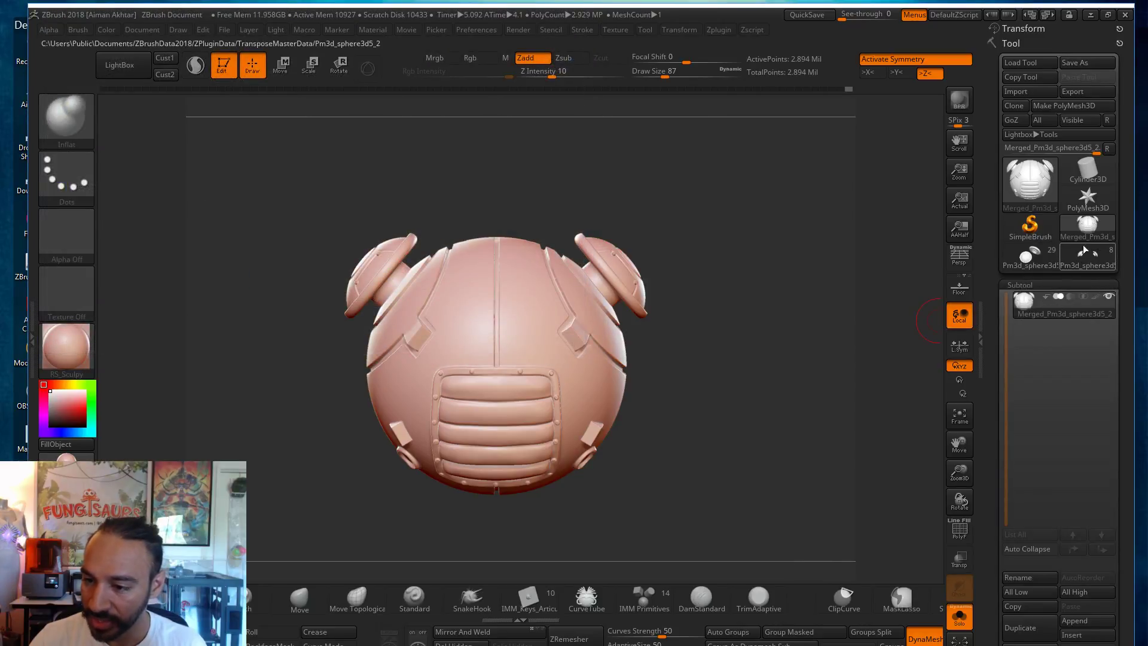
Step: Switch to the tool holding the original backpack parts, append the merged body to it as a subtool, and select that subtool
click(1094, 260)
click(1086, 620)
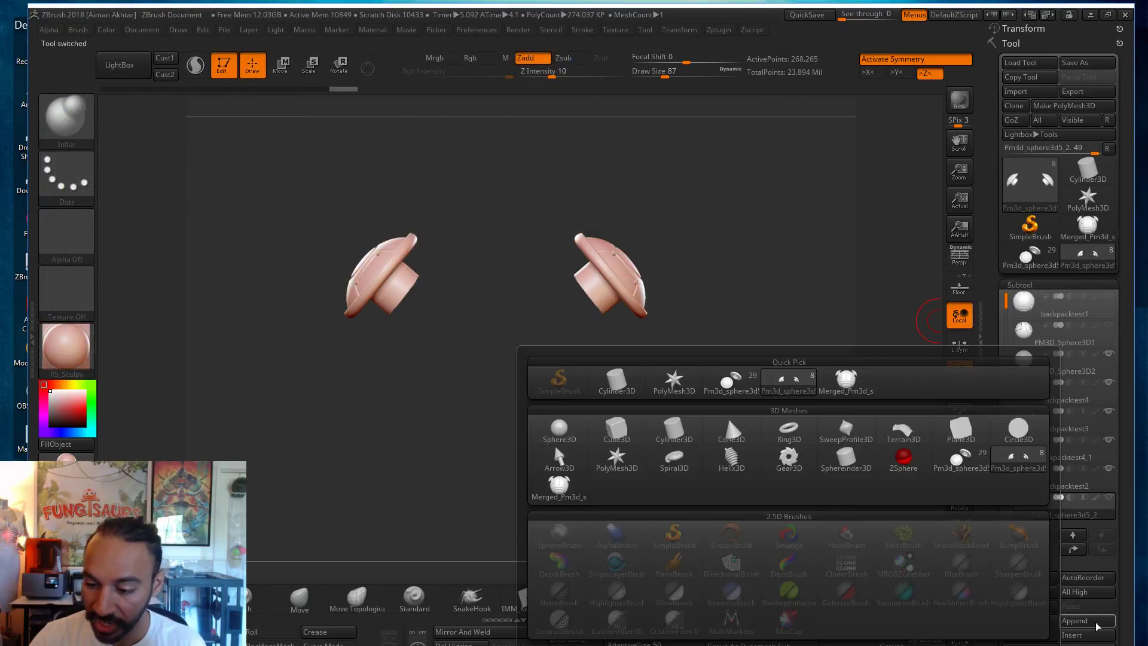
click(924, 426)
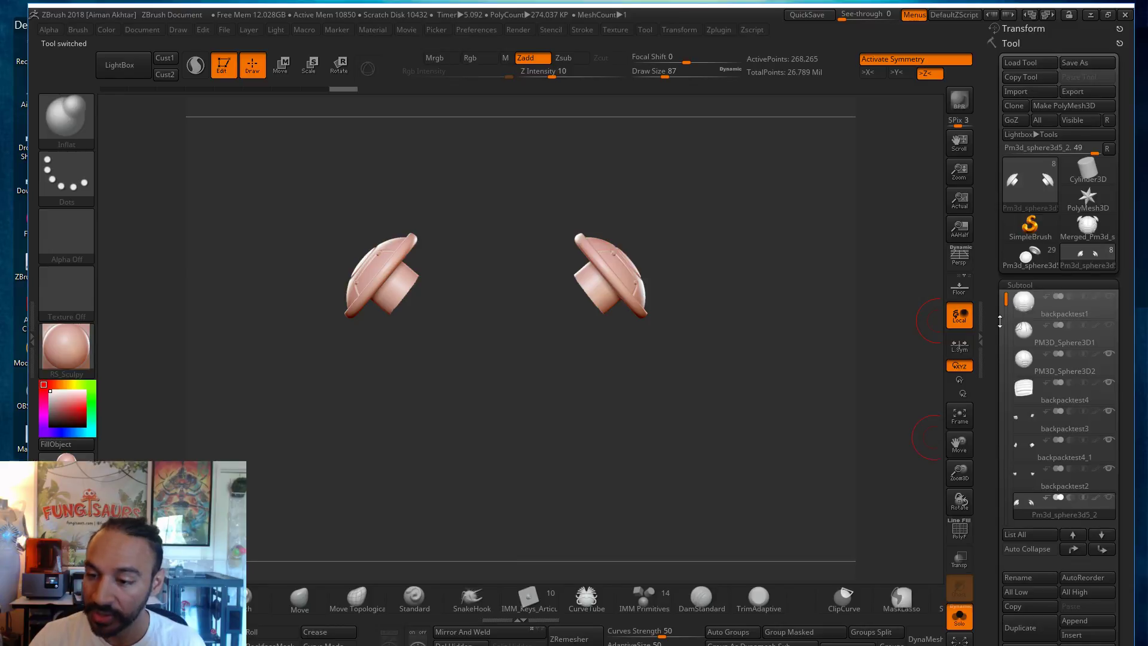
drag(1007, 301, 1007, 353)
click(1031, 483)
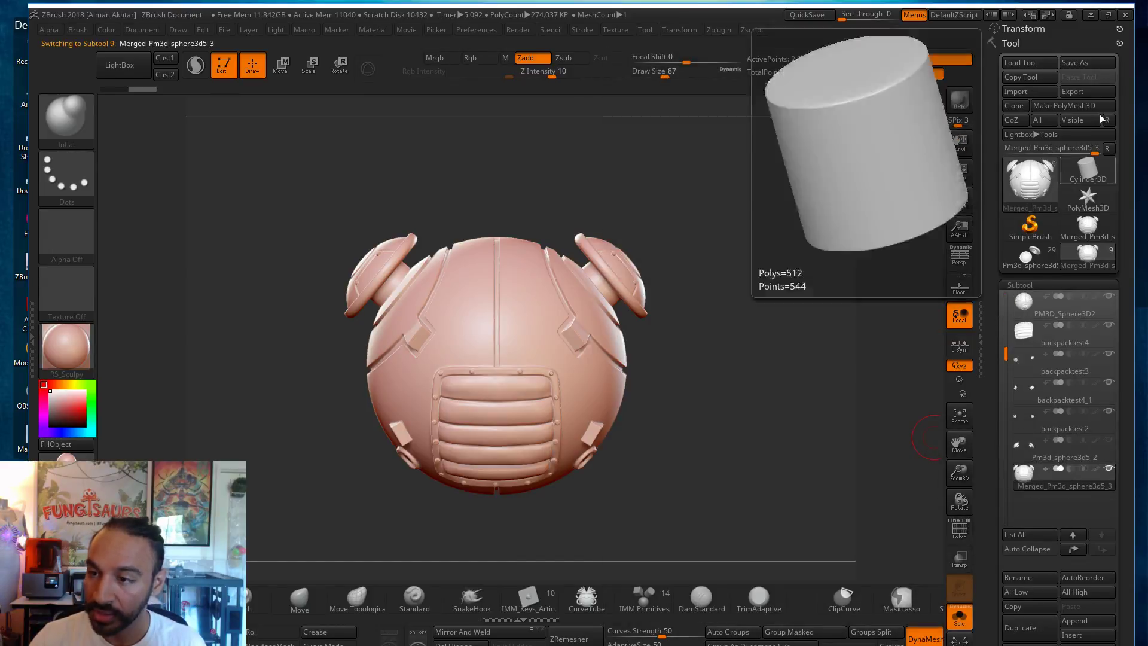
Step: Save the tool over the existing backpacktest1 file
click(1088, 63)
click(236, 91)
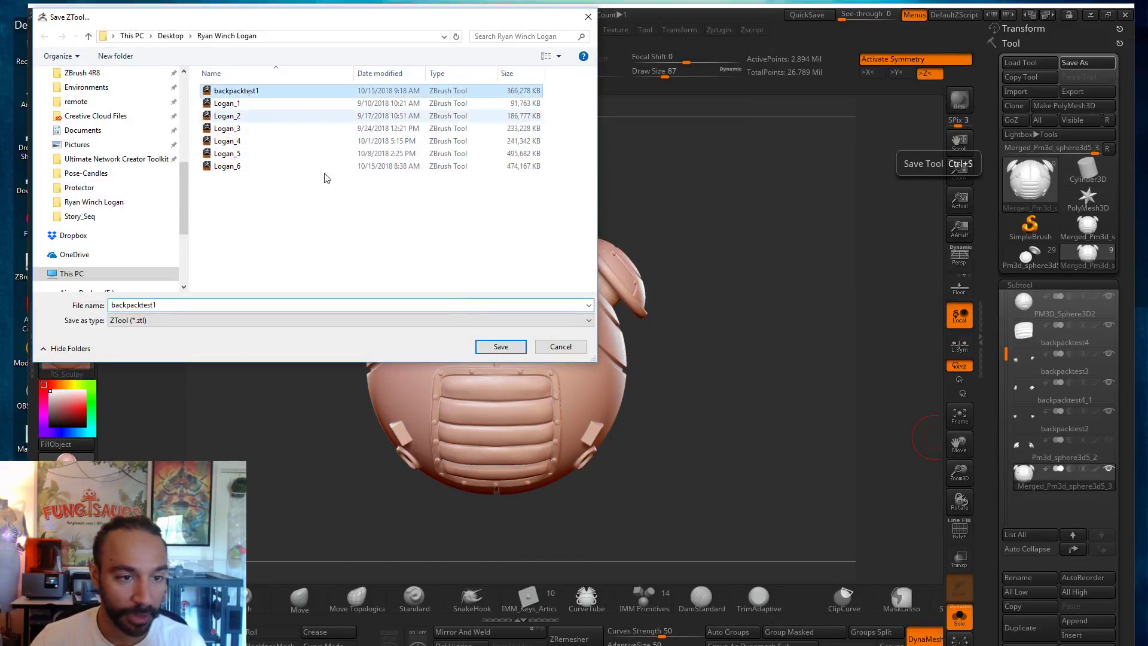
click(496, 347)
click(604, 357)
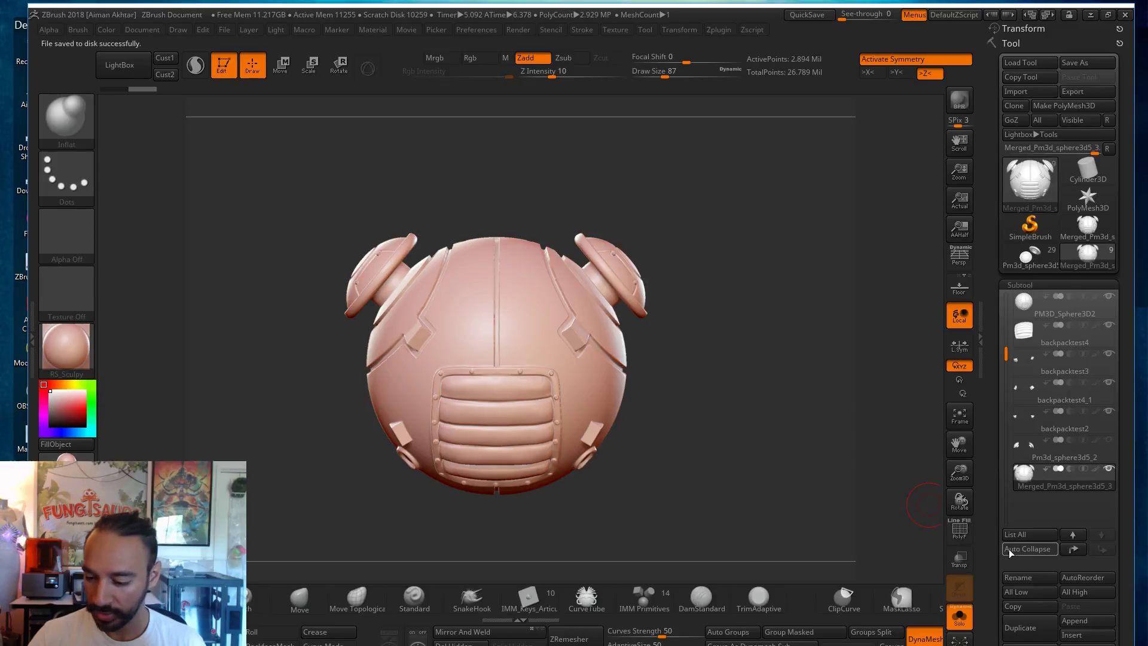
Step: Apply an Inflate deformation of 10 to the merged body
drag(1120, 549, 1130, 412)
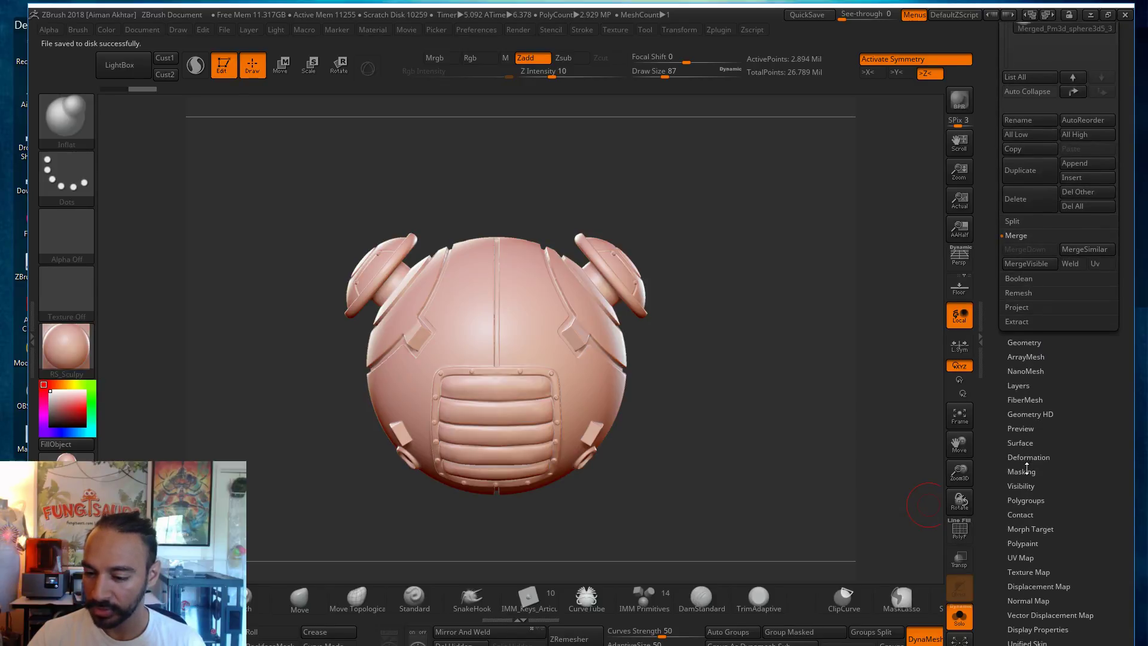
click(1036, 456)
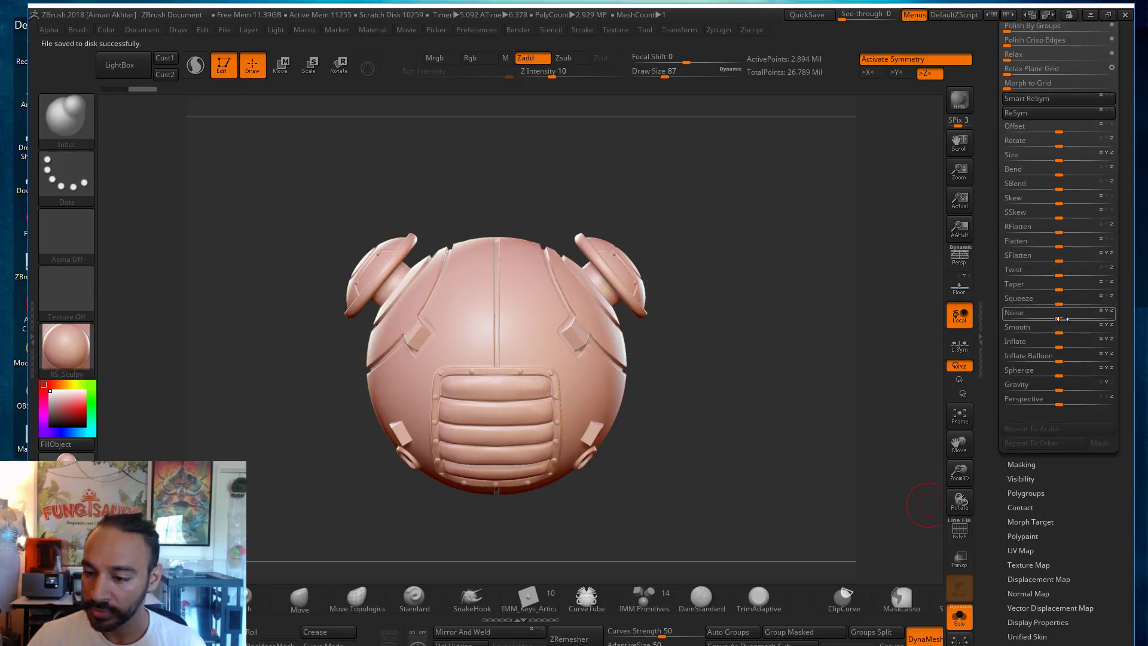
text(10)
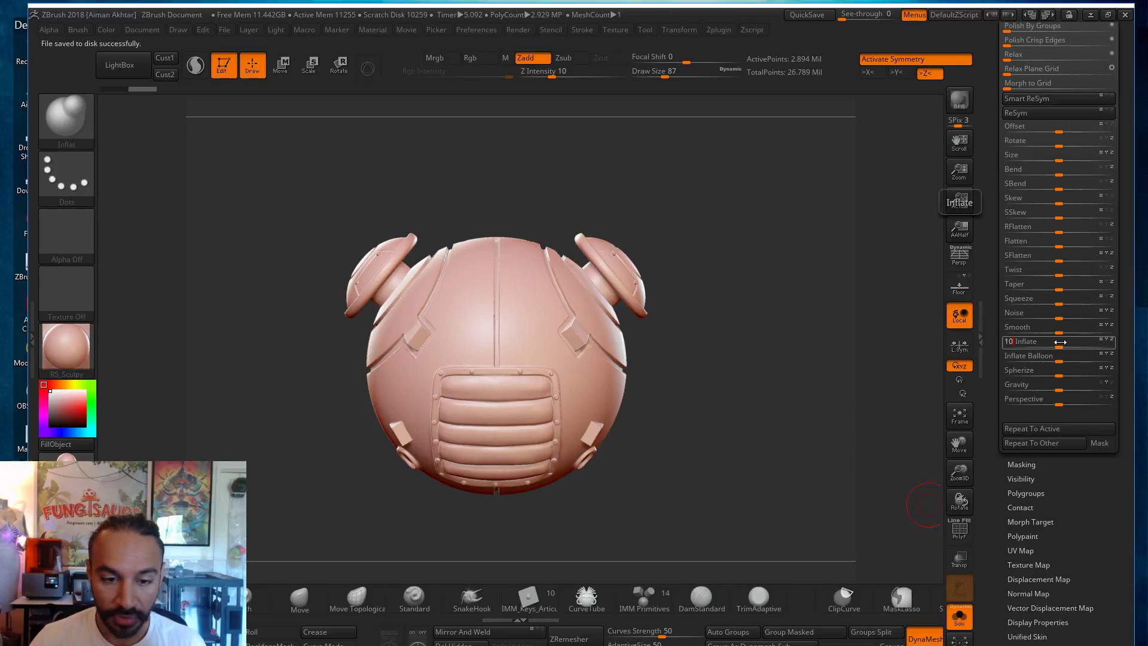
key(Return)
drag(775, 354, 805, 462)
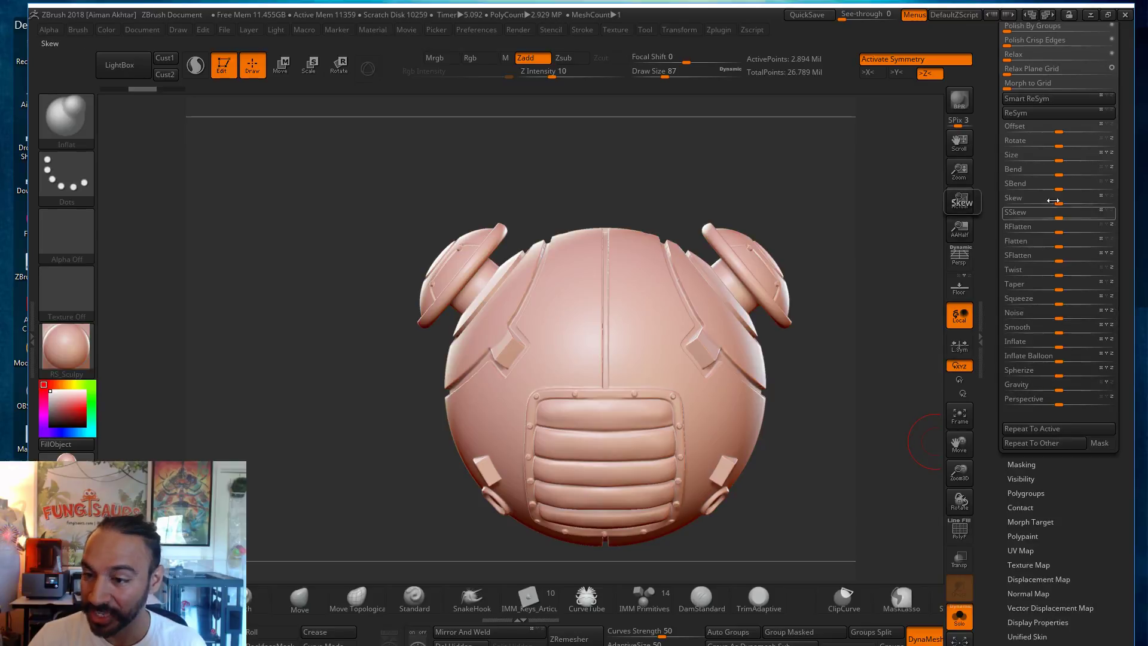
Step: Apply an Inflate deformation of 15 to the merged body and check its panel gaps from the side
click(1060, 342)
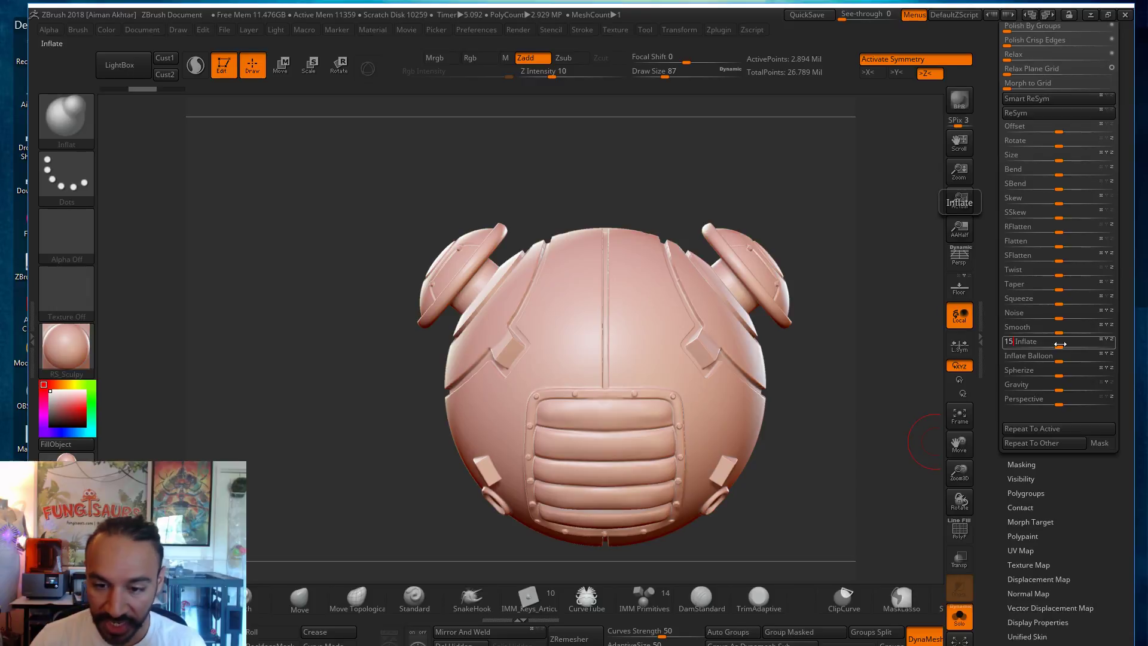
drag(1060, 344, 1064, 344)
drag(841, 380, 881, 384)
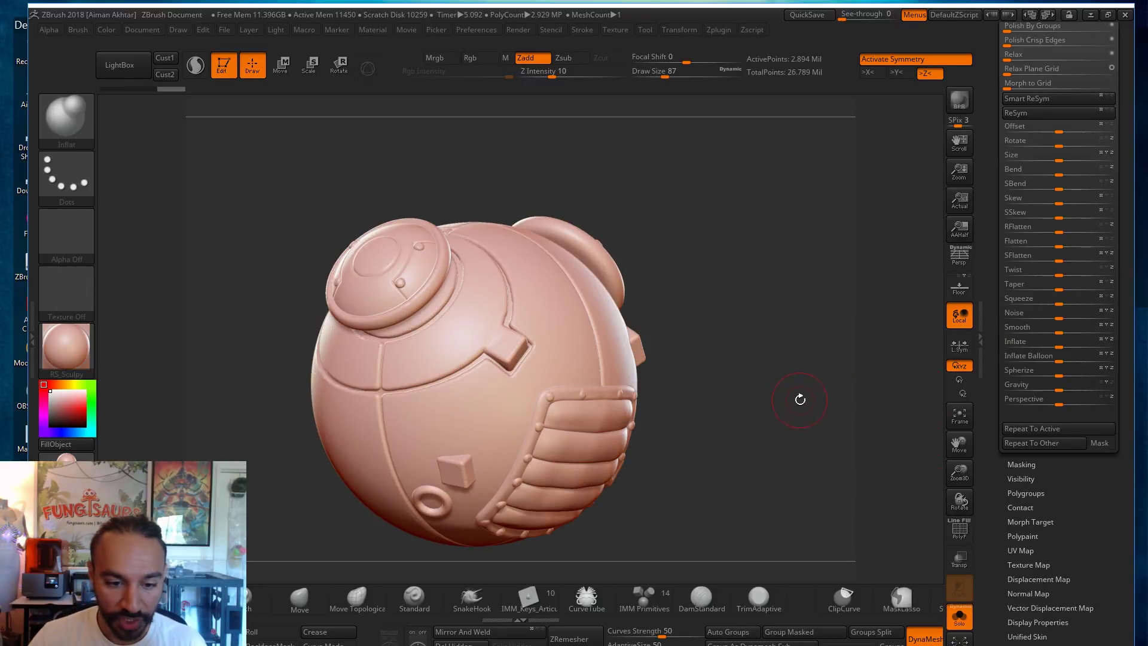
drag(801, 401, 890, 405)
Step: Apply further Inflate deformations to the merged body to thicken its details and tighten the panel gaps
click(1058, 341)
drag(1057, 342, 1059, 342)
drag(769, 361, 808, 398)
click(1061, 344)
text(2)
key(Return)
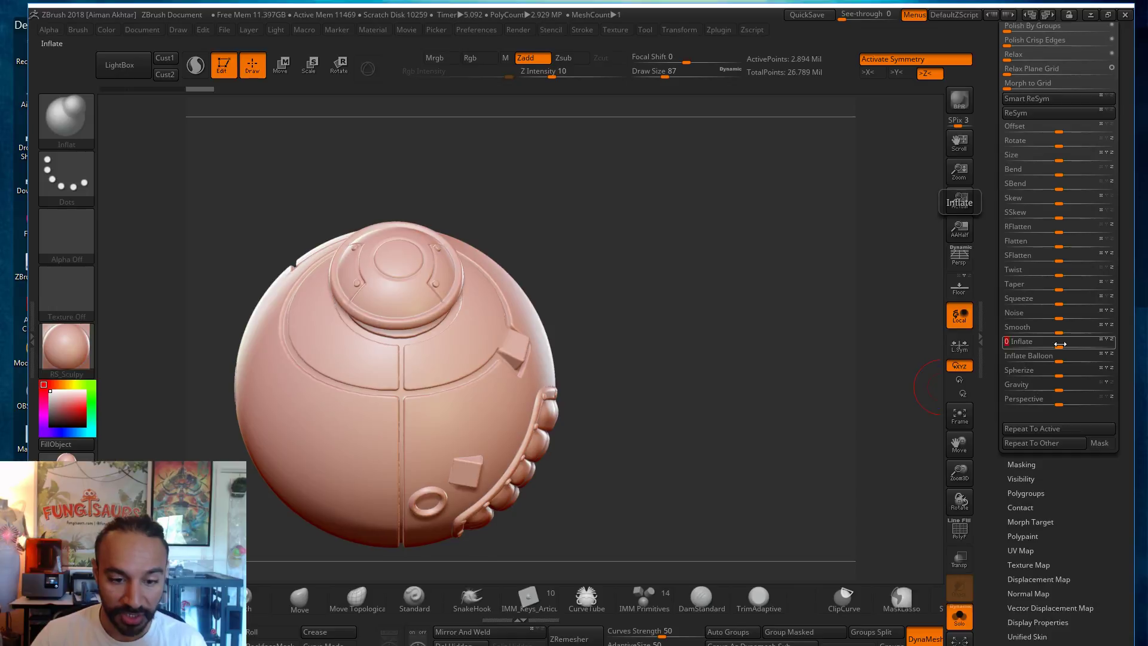
Step: DynaMesh the inflated body again, set the draw size to 80, and smooth the surface around the square block
mouse_move(784, 341)
mouse_down()
mouse_move(740, 362)
mouse_move(882, 397)
mouse_move(805, 394)
mouse_move(778, 417)
mouse_up()
ctrl+drag(789, 347, 824, 398)
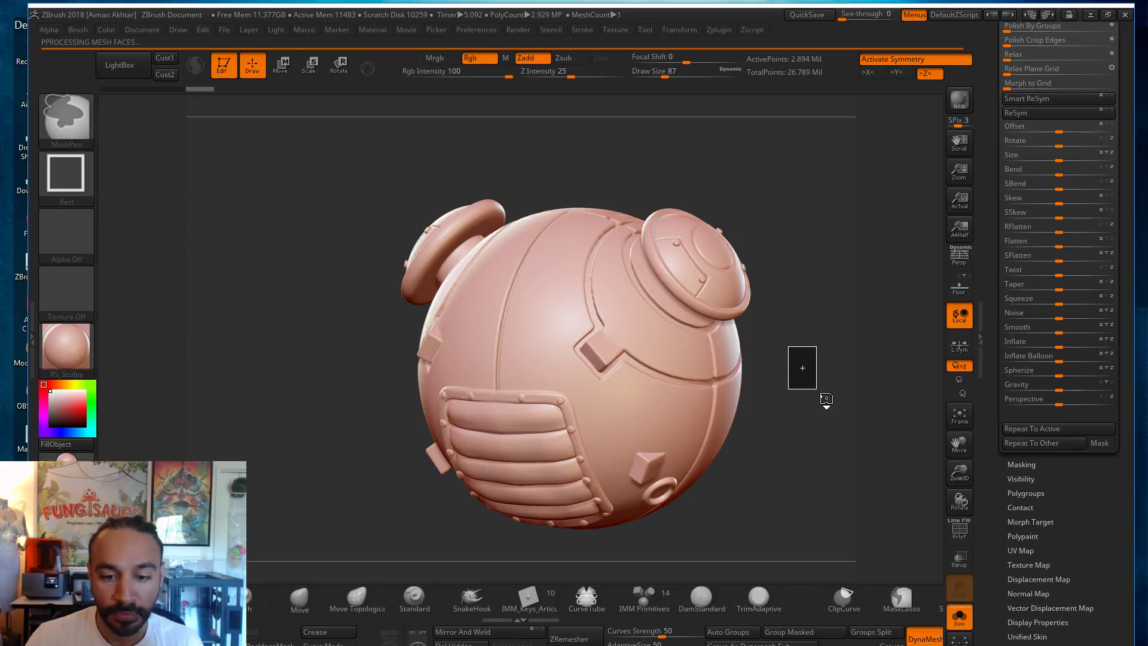
key(s)
drag(602, 246, 600, 247)
shift+drag(610, 325, 625, 337)
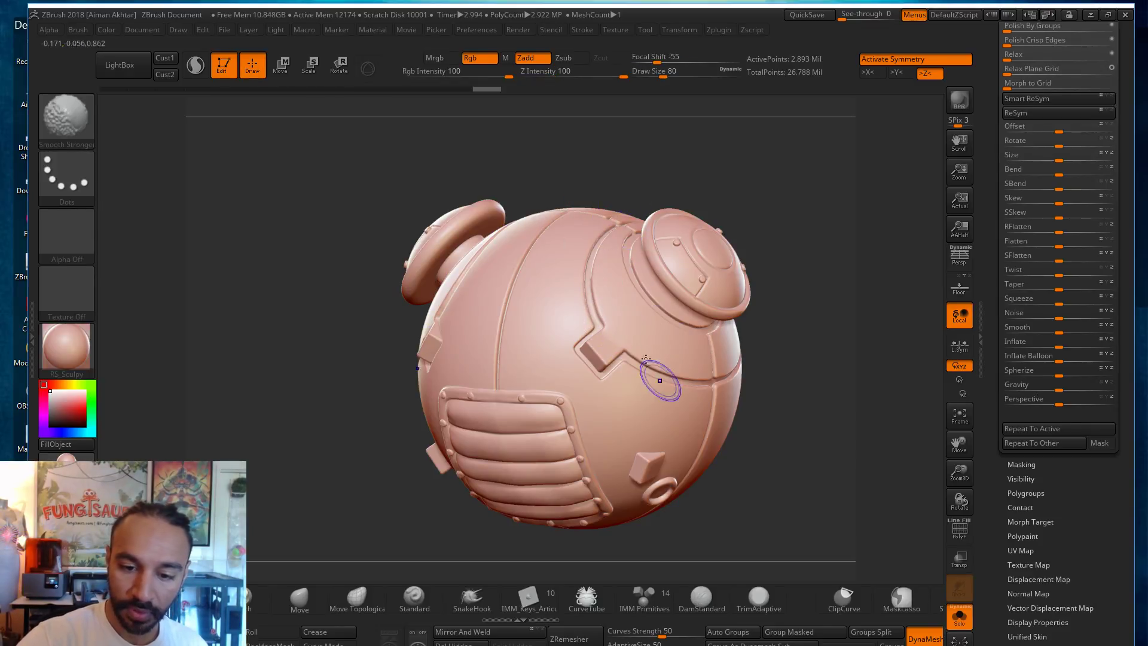
Step: Smooth the panel seams between the square block and the shell's side seam junction at draw size 80
drag(812, 323, 725, 329)
shift+drag(734, 374, 683, 360)
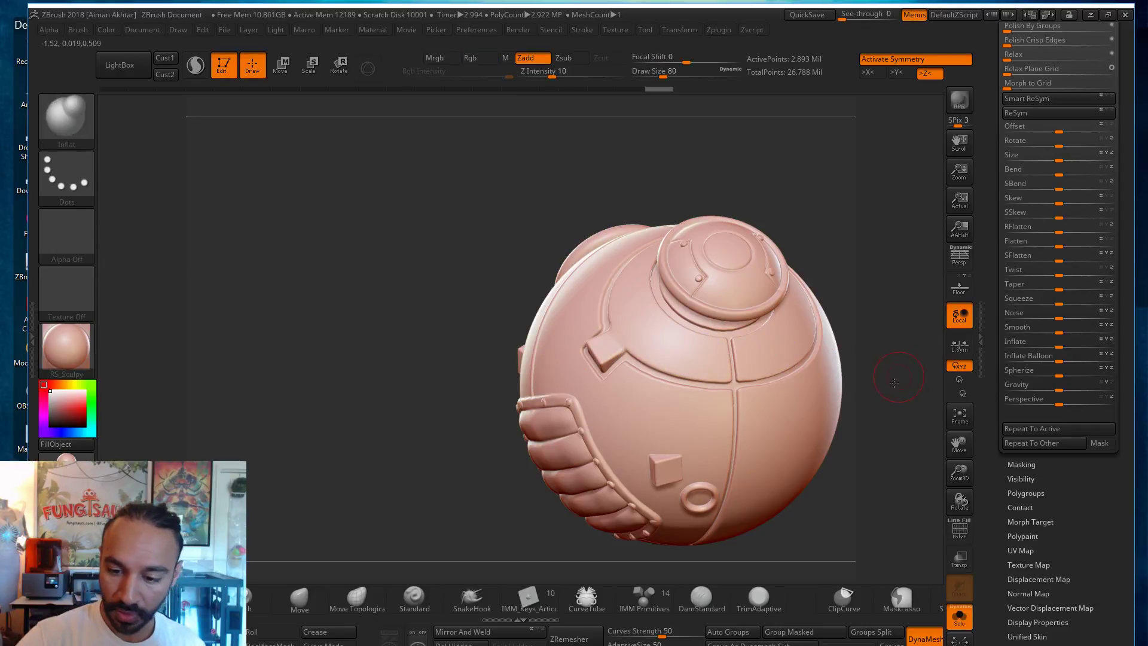
drag(897, 376, 769, 367)
drag(889, 305, 744, 350)
shift+drag(689, 385, 696, 365)
drag(851, 267, 777, 293)
alt+drag(882, 221, 861, 341)
Step: Smooth the long panel seams around the far side of the shell, using a draw size of 90
mouse_move(628, 320)
shift+mouse_down()
mouse_move(607, 307)
mouse_move(586, 245)
mouse_move(643, 326)
mouse_move(616, 271)
mouse_move(667, 259)
shift+mouse_up()
drag(795, 263, 741, 269)
mouse_move(581, 256)
shift+mouse_down()
mouse_move(554, 346)
mouse_move(415, 390)
shift+mouse_up()
shift+drag(563, 304, 456, 271)
shift+drag(667, 334, 676, 323)
mouse_move(792, 334)
mouse_down()
mouse_move(751, 333)
mouse_move(784, 328)
mouse_up()
drag(877, 361, 831, 354)
mouse_move(795, 346)
shift+mouse_down()
mouse_move(772, 344)
mouse_move(802, 353)
mouse_move(559, 297)
shift+mouse_up()
drag(837, 339, 742, 335)
shift+drag(631, 267, 706, 278)
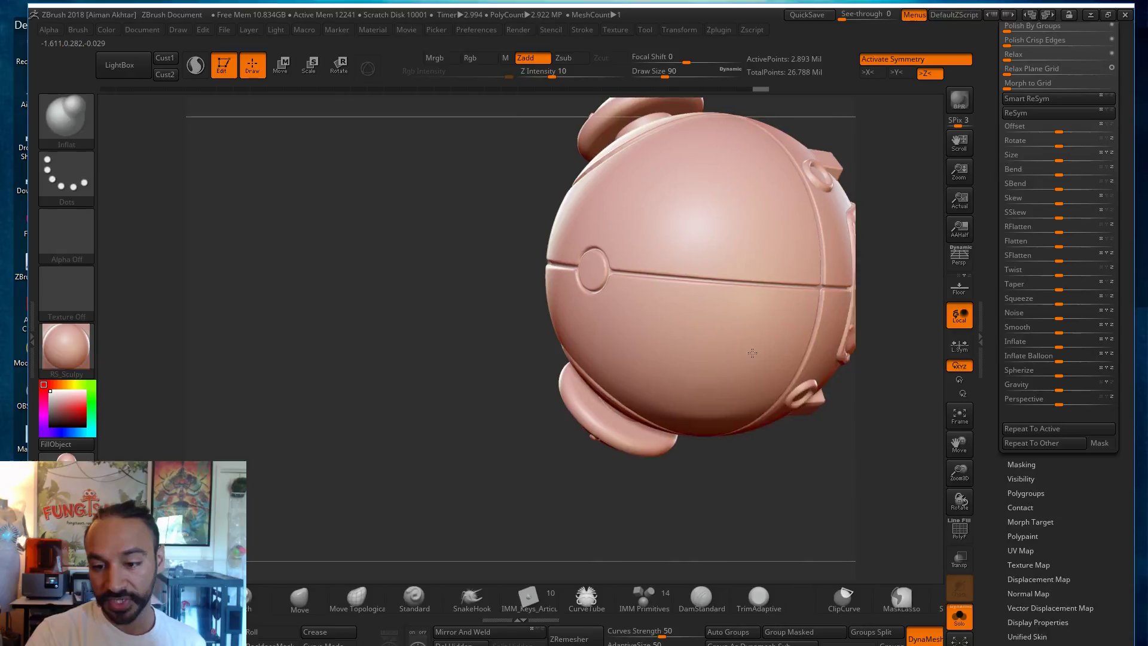
Step: Smooth the crossing panel seams on the shell below the grille and beside the two rings
alt+drag(783, 348, 649, 357)
shift+drag(508, 297, 622, 290)
drag(809, 348, 682, 338)
shift+drag(586, 287, 592, 413)
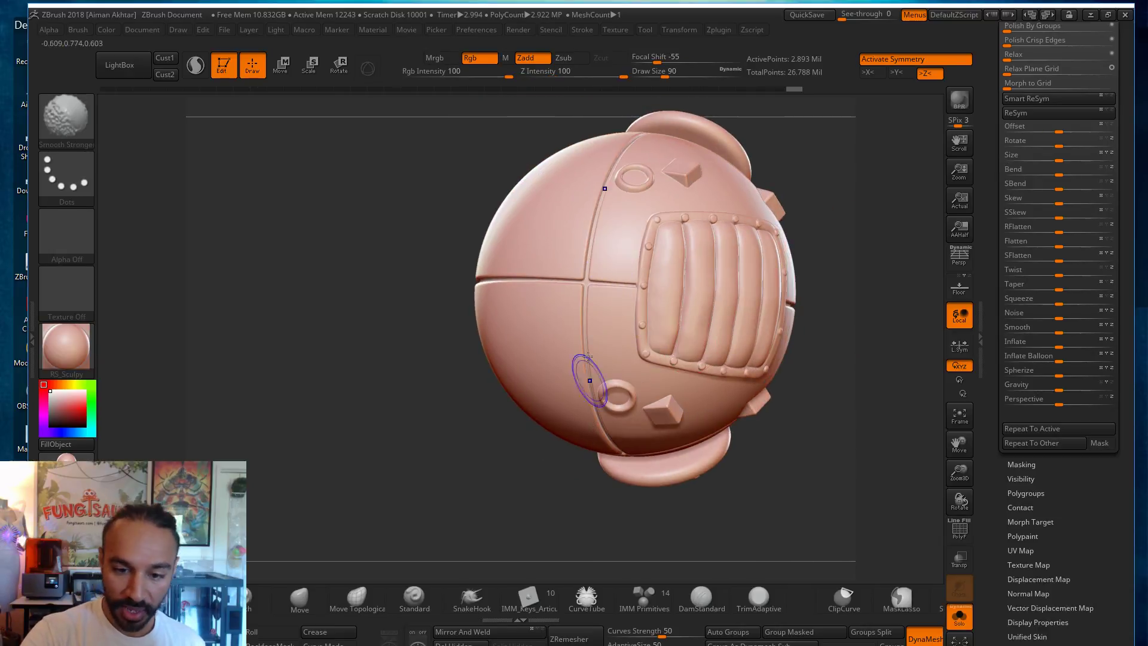
shift+drag(584, 259, 589, 240)
alt+drag(836, 171, 820, 371)
shift+drag(635, 207, 571, 420)
mouse_move(826, 444)
alt+mouse_down()
mouse_move(826, 360)
mouse_move(786, 269)
alt+mouse_up()
shift+drag(616, 360, 605, 206)
alt+drag(861, 253, 732, 426)
alt+drag(732, 197, 733, 274)
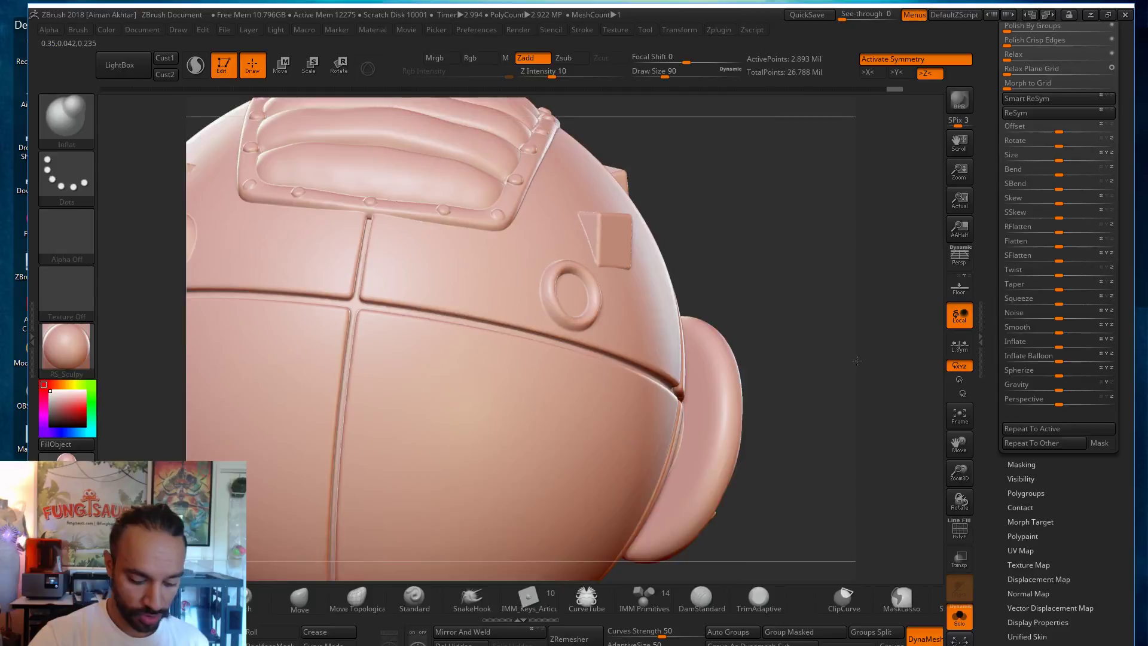
Step: Nudge the upper slats of the grille into shape with the Move brush
alt+drag(833, 330, 962, 536)
key(b)
key(m)
key(v)
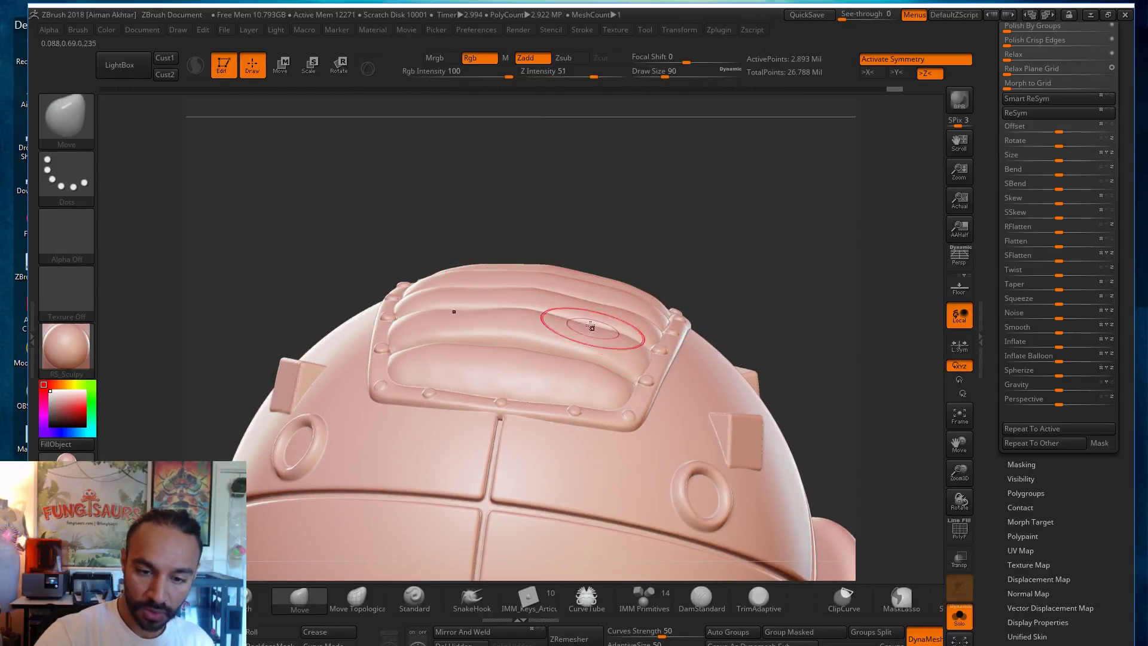
drag(601, 299, 601, 300)
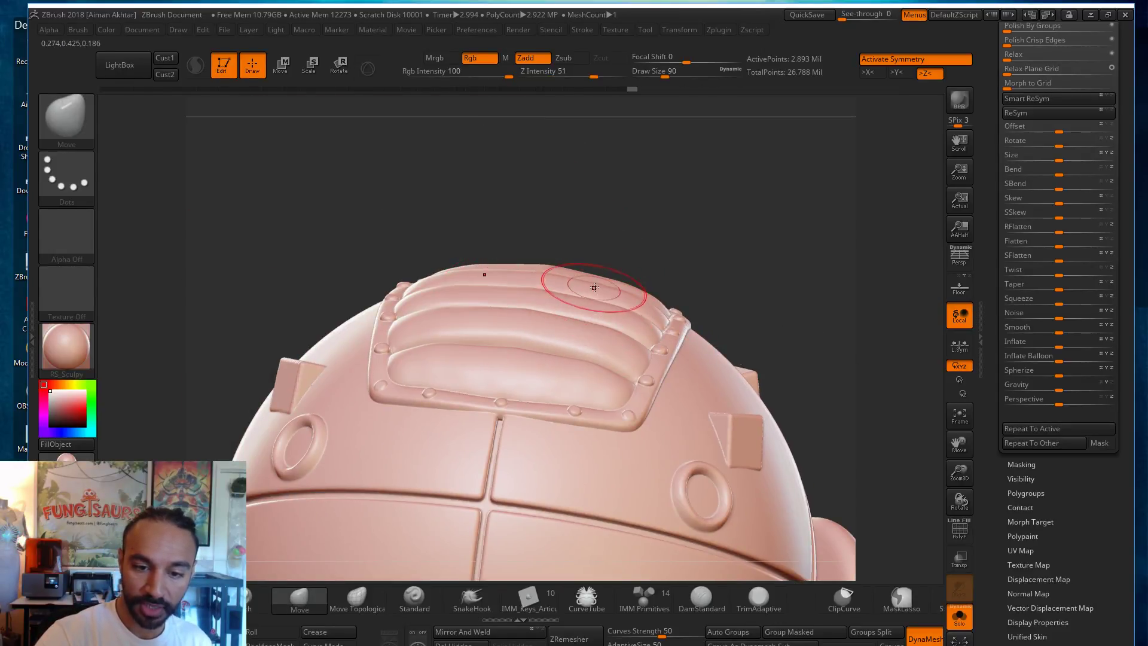
mouse_move(513, 264)
mouse_down()
mouse_move(611, 256)
mouse_move(596, 293)
mouse_move(521, 278)
mouse_up()
key(s)
key(s)
mouse_move(601, 264)
mouse_down()
mouse_move(541, 281)
mouse_move(549, 262)
mouse_move(596, 283)
mouse_up()
key(s)
key(s)
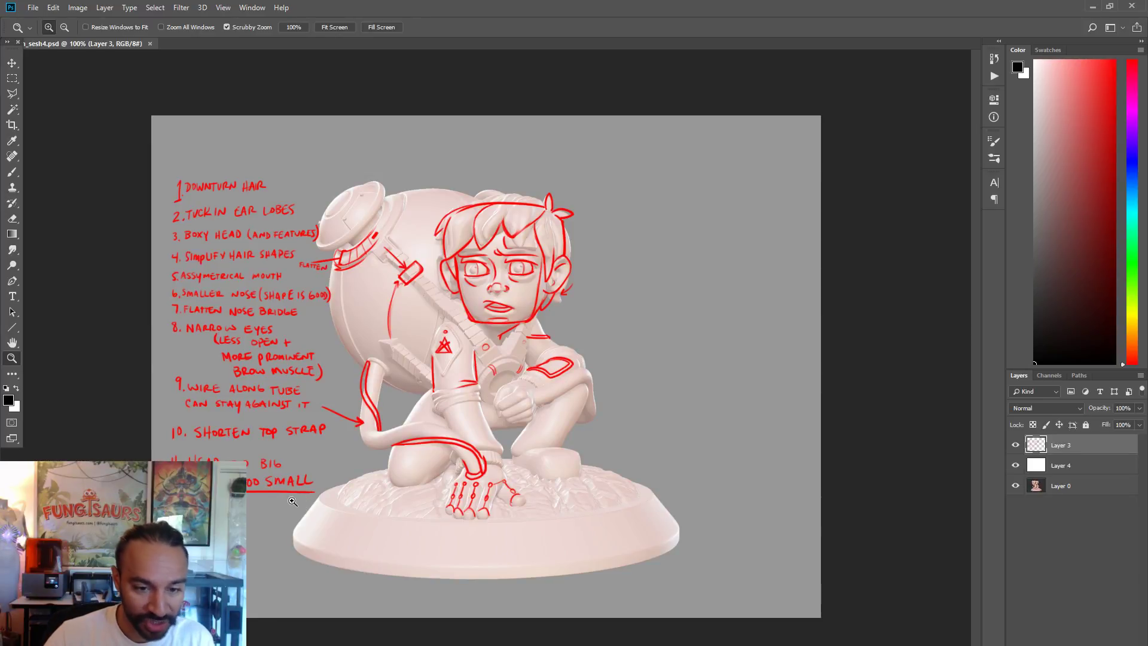
Step: Switch back from Photoshop to ZBrush, set the draw size to 90, and smooth across the grille's slats
click(1092, 7)
key(s)
mouse_move(580, 321)
mouse_down()
mouse_move(556, 293)
mouse_move(564, 275)
mouse_up()
drag(685, 213, 694, 302)
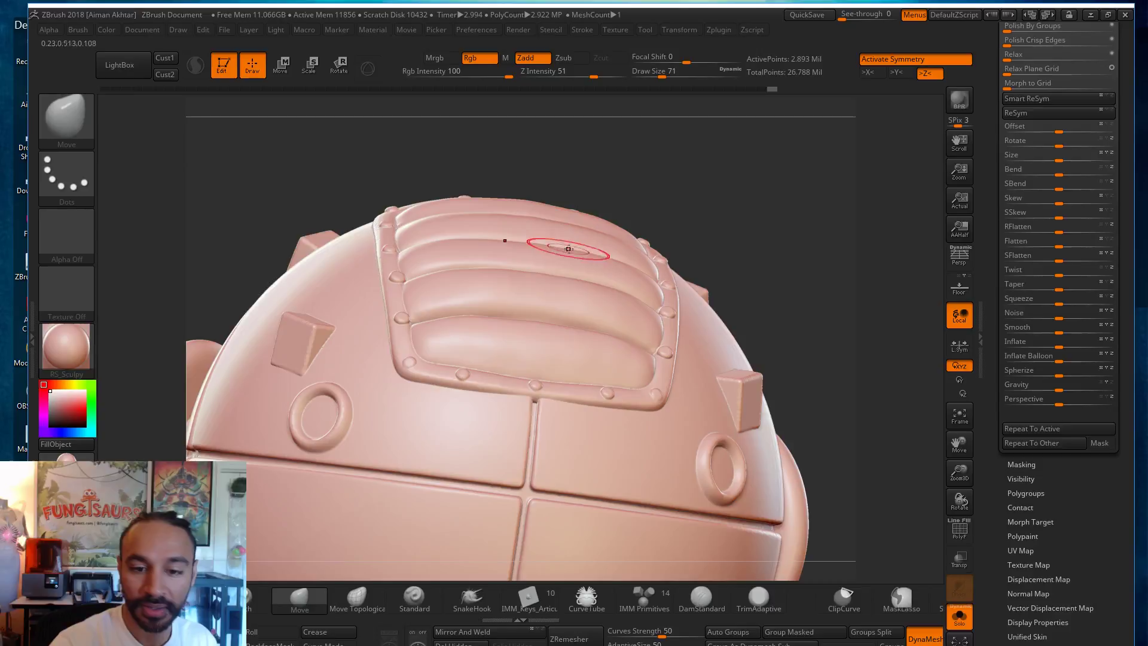
drag(662, 159, 670, 193)
key(s)
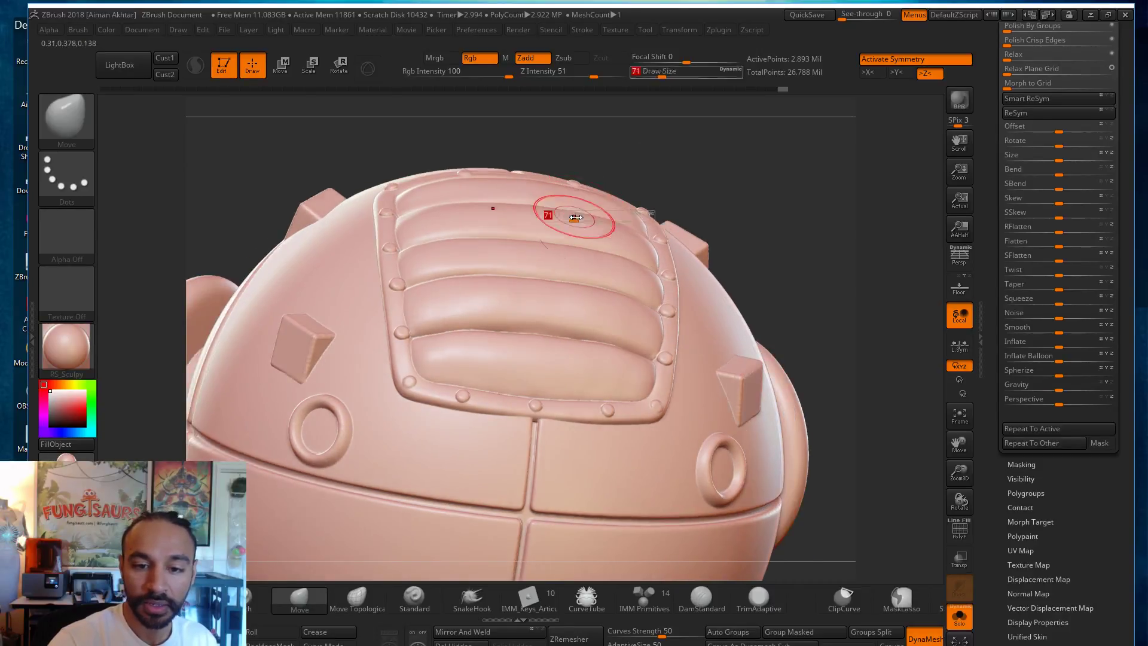
drag(573, 219, 577, 219)
shift+drag(503, 255, 609, 324)
shift+drag(523, 326, 512, 302)
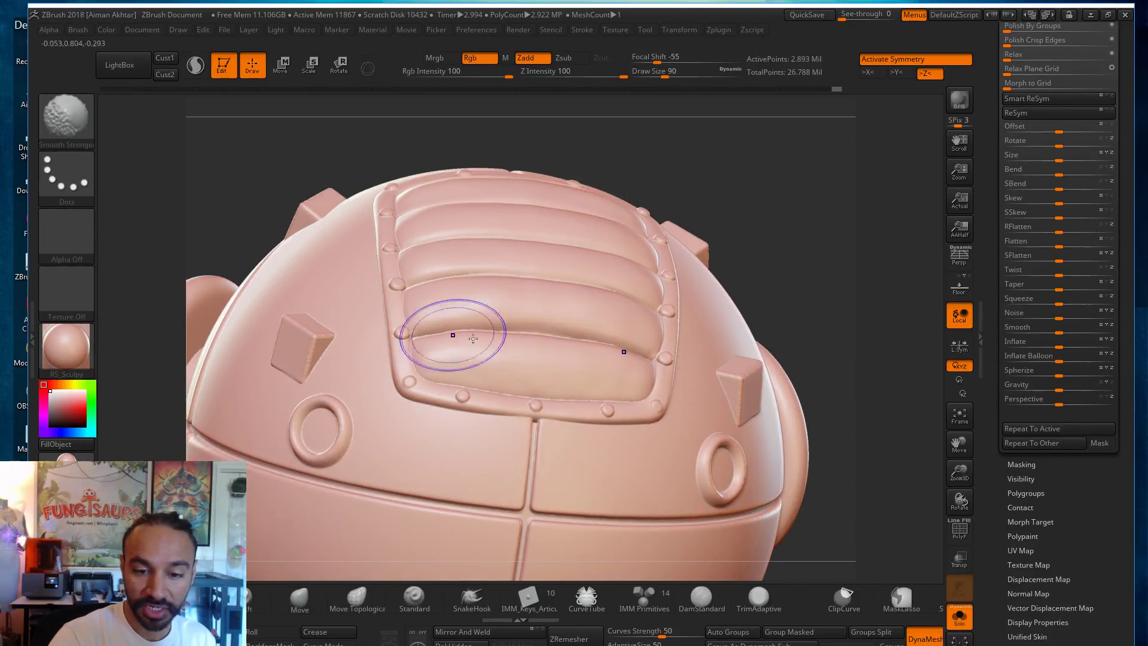
Step: Smooth the far edge of the grille and set the Move brush's draw size to 74
drag(797, 220, 808, 293)
key(s)
drag(573, 197, 568, 193)
shift+drag(420, 221, 406, 185)
shift+drag(635, 160, 636, 156)
alt+drag(830, 242, 840, 354)
key(s)
drag(552, 402, 555, 402)
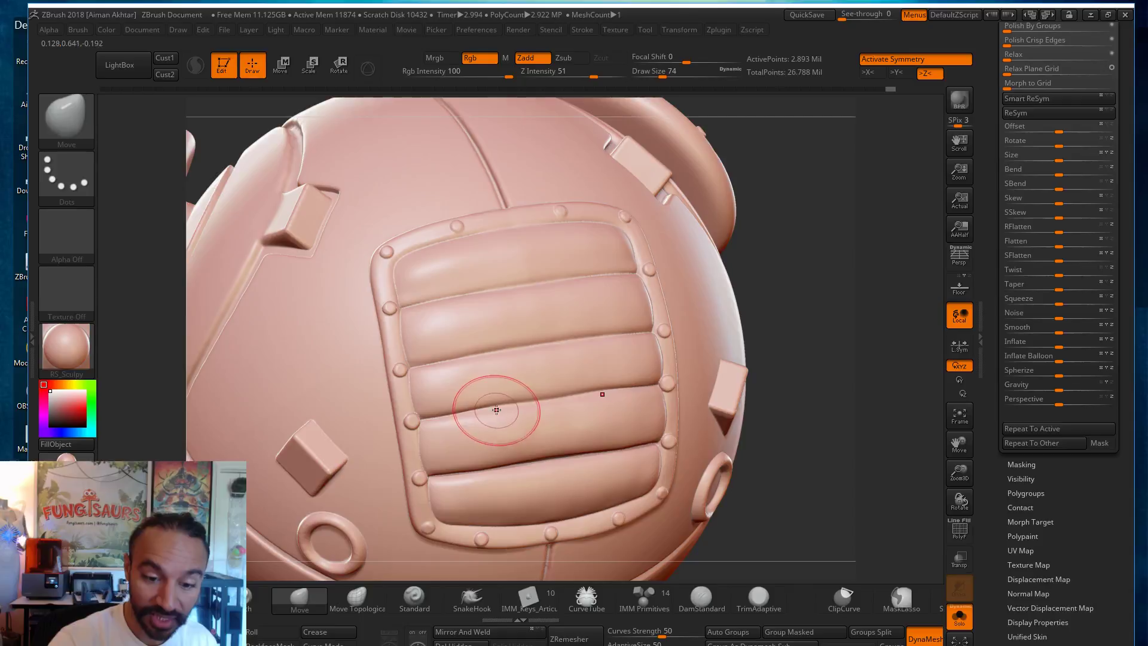
drag(780, 342, 732, 524)
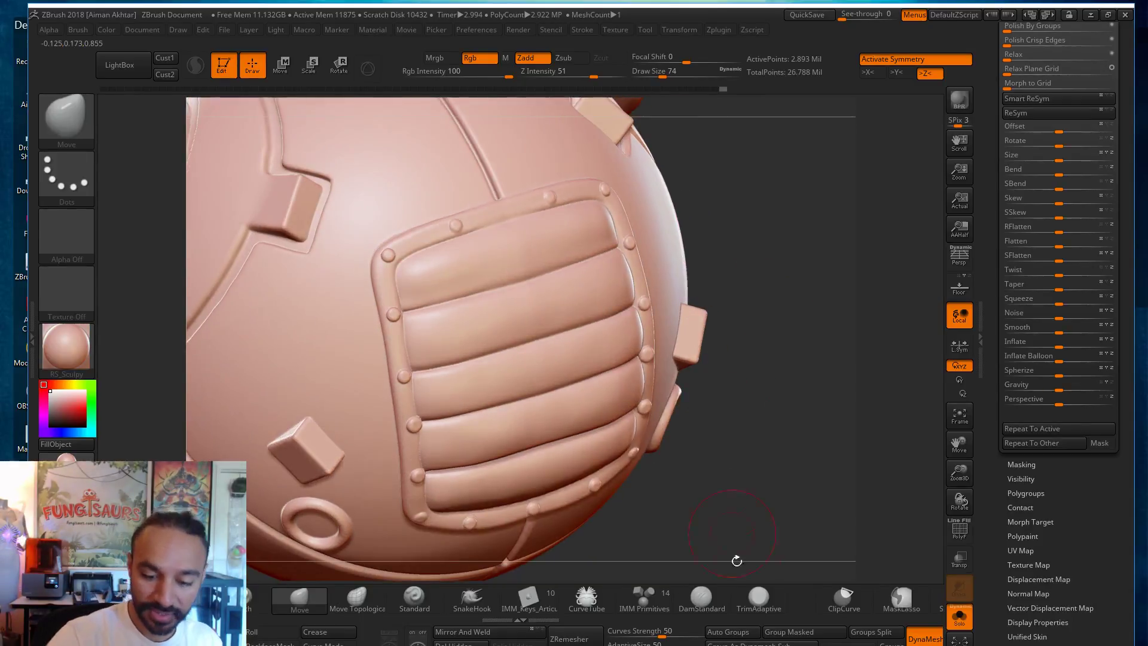
Step: Carve crisp creases along the edges of the grille's slats with the DamStandard brush at draw size 31
click(700, 597)
mouse_move(724, 231)
mouse_down()
mouse_move(616, 252)
mouse_move(632, 250)
mouse_up()
key(s)
drag(540, 276, 504, 284)
drag(852, 204, 862, 215)
key(s)
drag(564, 221, 539, 218)
key(s)
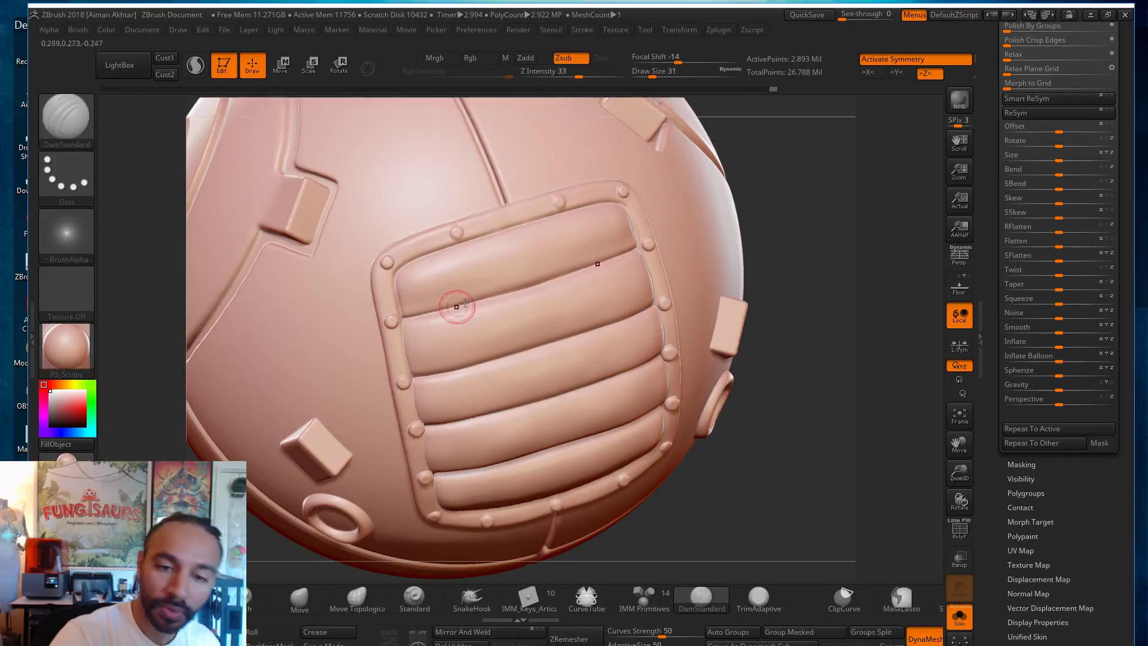
drag(410, 262, 563, 213)
drag(429, 254, 568, 211)
drag(739, 219, 807, 241)
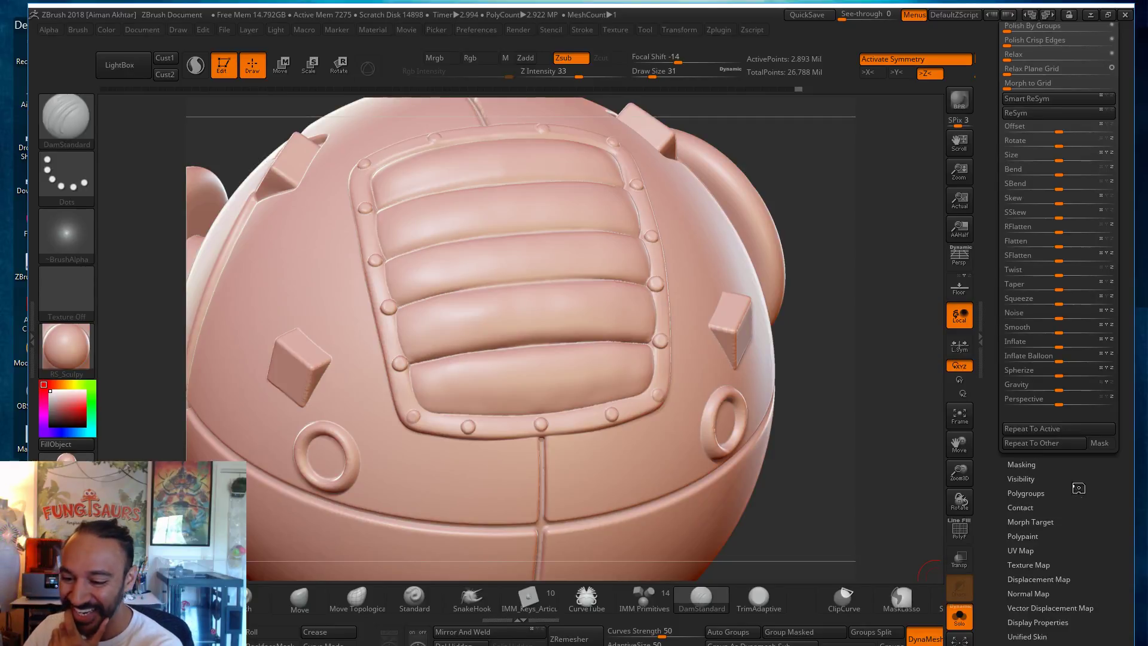
Step: Open the merged body's DynaMesh settings and examine the Blur option
drag(1114, 487, 1106, 593)
click(1077, 244)
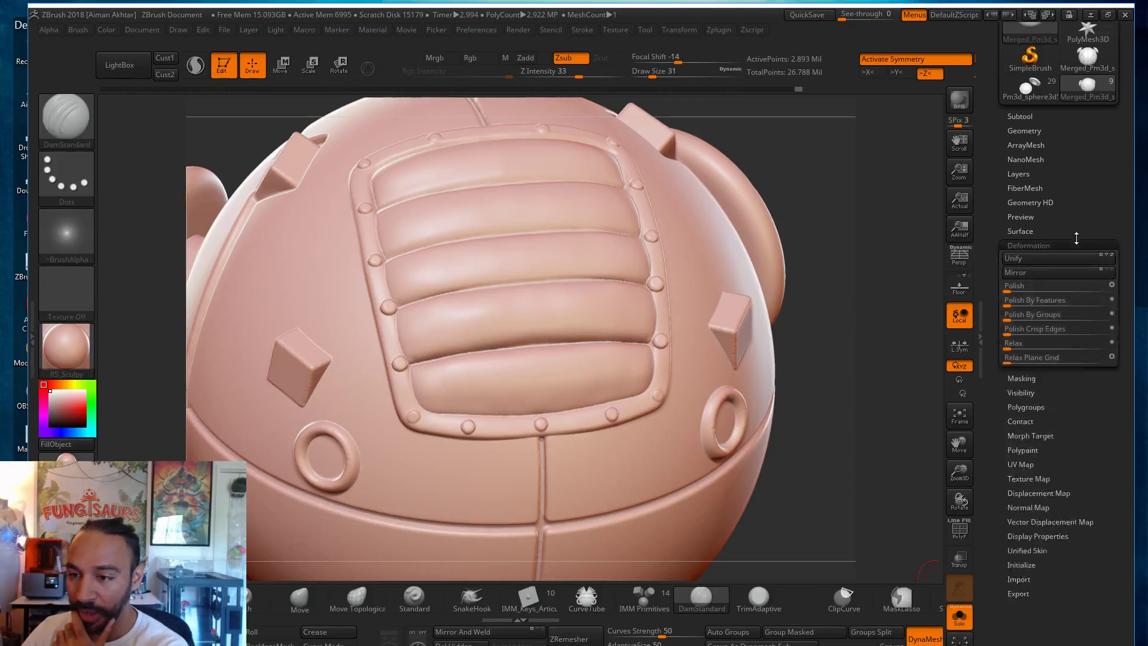
click(1050, 131)
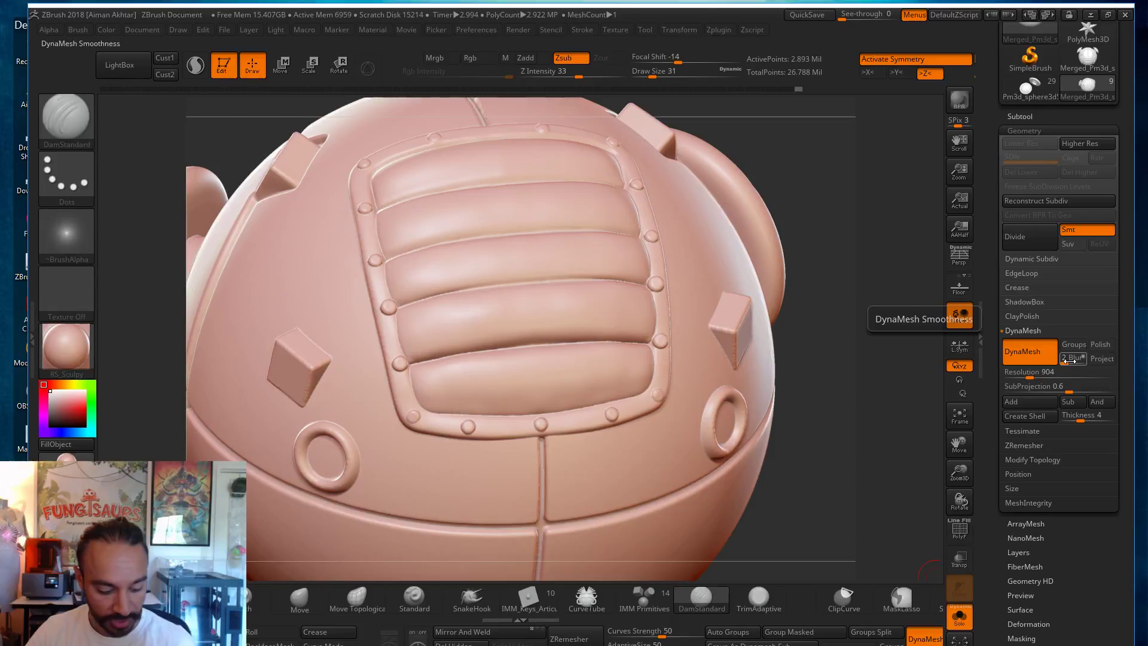
key(ctrl)
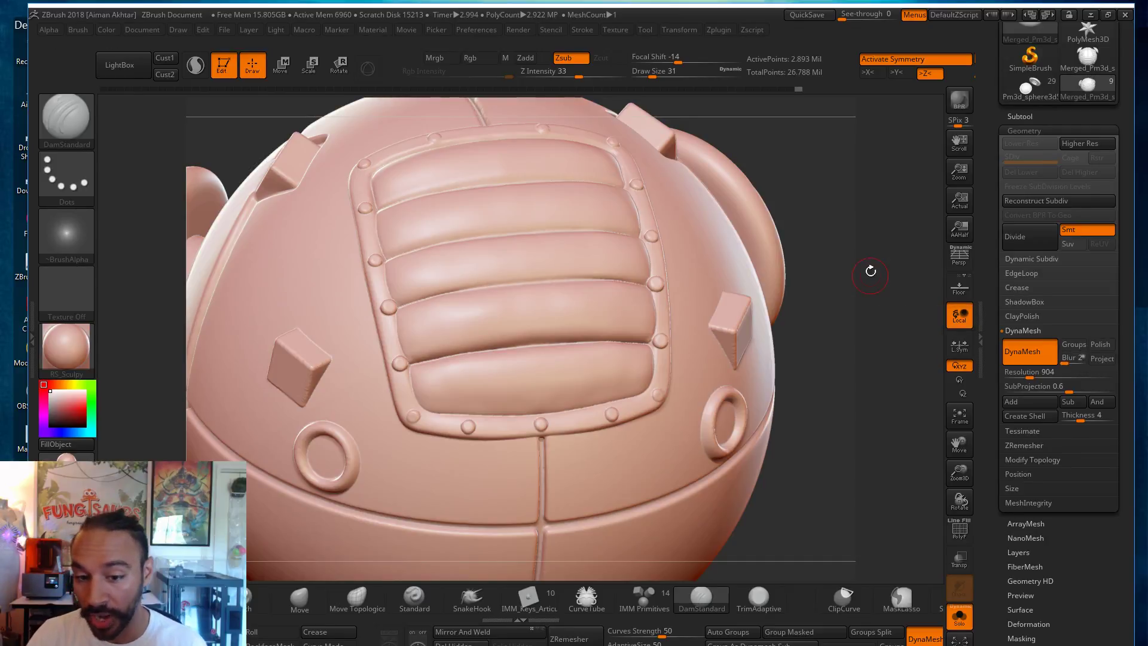
Step: Resize the brush and smooth along the vertical middle line of the shell and grille
drag(830, 380, 823, 346)
key(s)
drag(537, 429, 535, 413)
drag(716, 327, 545, 463)
mouse_move(845, 339)
mouse_down()
mouse_move(888, 348)
mouse_move(854, 303)
mouse_move(862, 247)
mouse_up()
shift+drag(575, 297, 566, 445)
drag(778, 323, 786, 213)
shift+drag(572, 365, 564, 442)
drag(773, 245, 766, 512)
mouse_move(816, 269)
alt+mouse_down()
mouse_move(806, 357)
mouse_move(826, 369)
mouse_move(834, 408)
alt+mouse_up()
Step: Switch to the Inflate brush and reduce its draw size to 20 for the top of the grille frame
key(b)
key(i)
key(n)
key(s)
drag(551, 404, 554, 403)
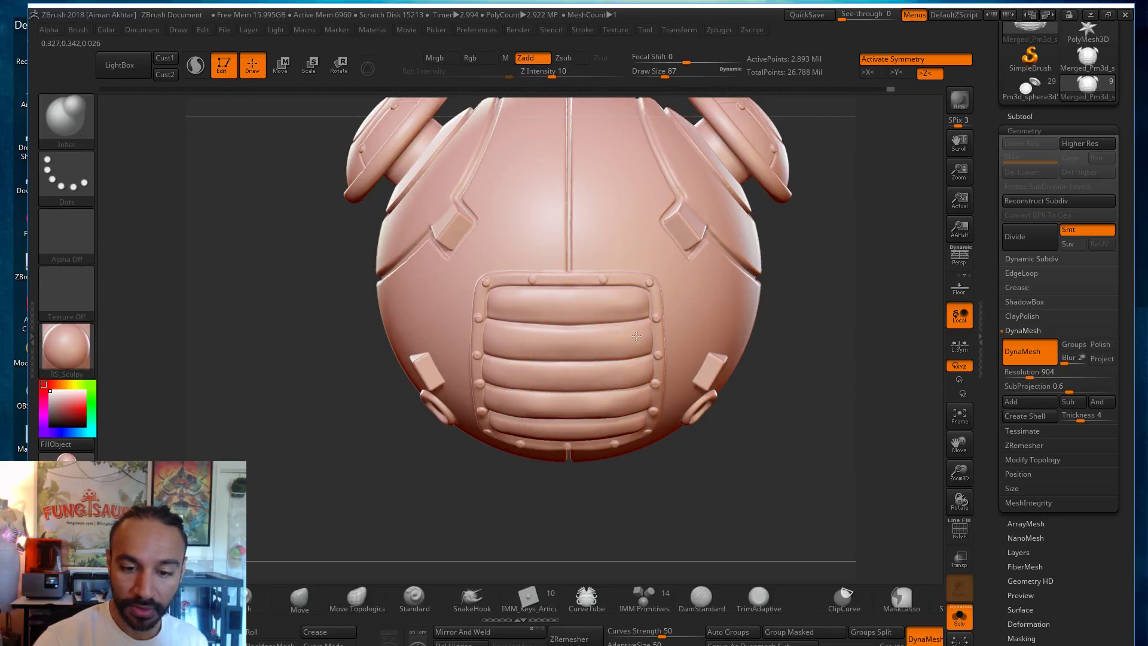
drag(876, 282, 859, 209)
mouse_move(794, 251)
mouse_down()
mouse_move(805, 287)
mouse_move(787, 358)
mouse_move(813, 392)
mouse_up()
key(s)
drag(602, 239, 590, 239)
key(shift)
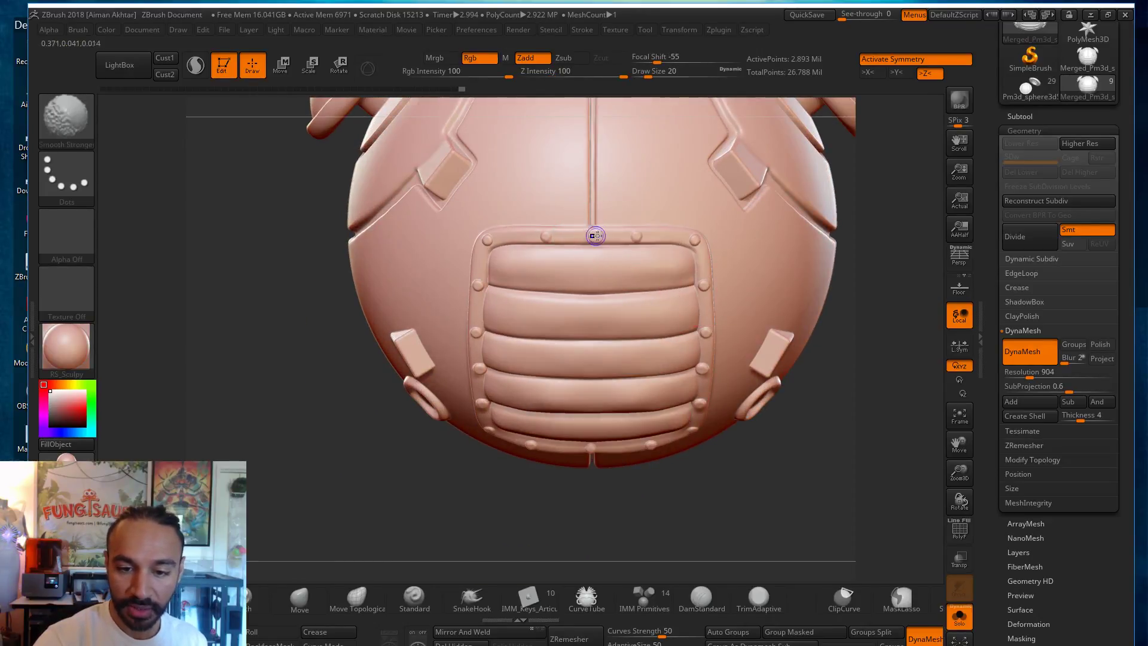
Step: Switch to the Move brush with a draw size of 23 for touching up the grille
mouse_move(884, 231)
mouse_down()
mouse_move(878, 256)
mouse_move(867, 252)
mouse_up()
key(b)
key(m)
key(v)
key(s)
click(621, 299)
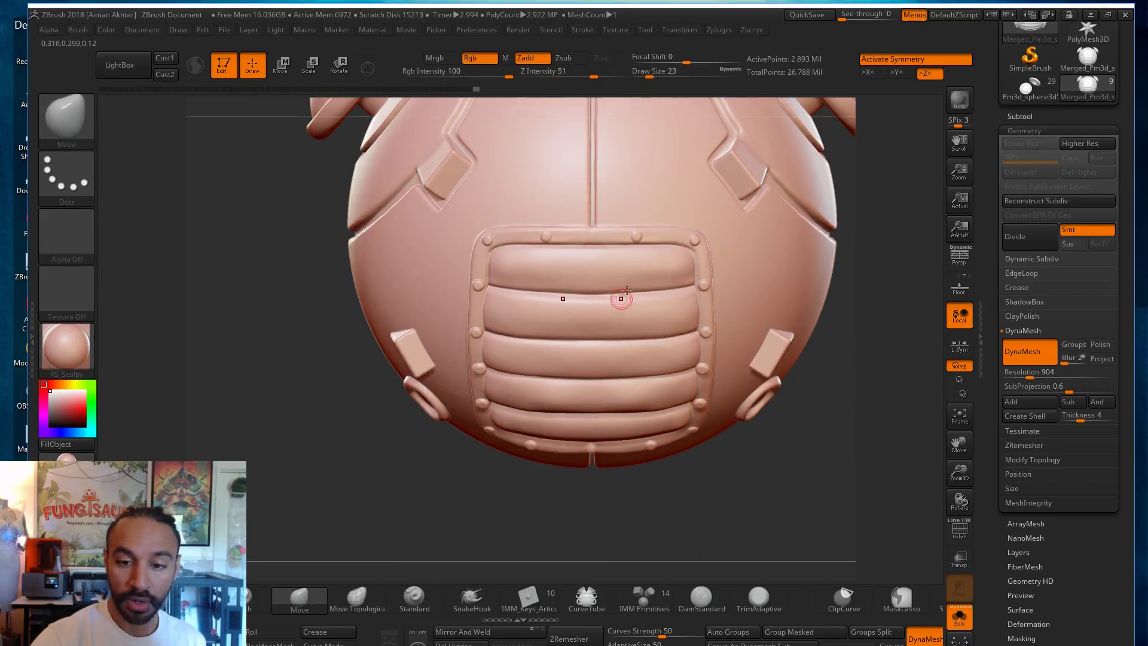
Step: Save the merged backpack as a tool file
alt+drag(849, 326, 910, 336)
drag(808, 358, 621, 415)
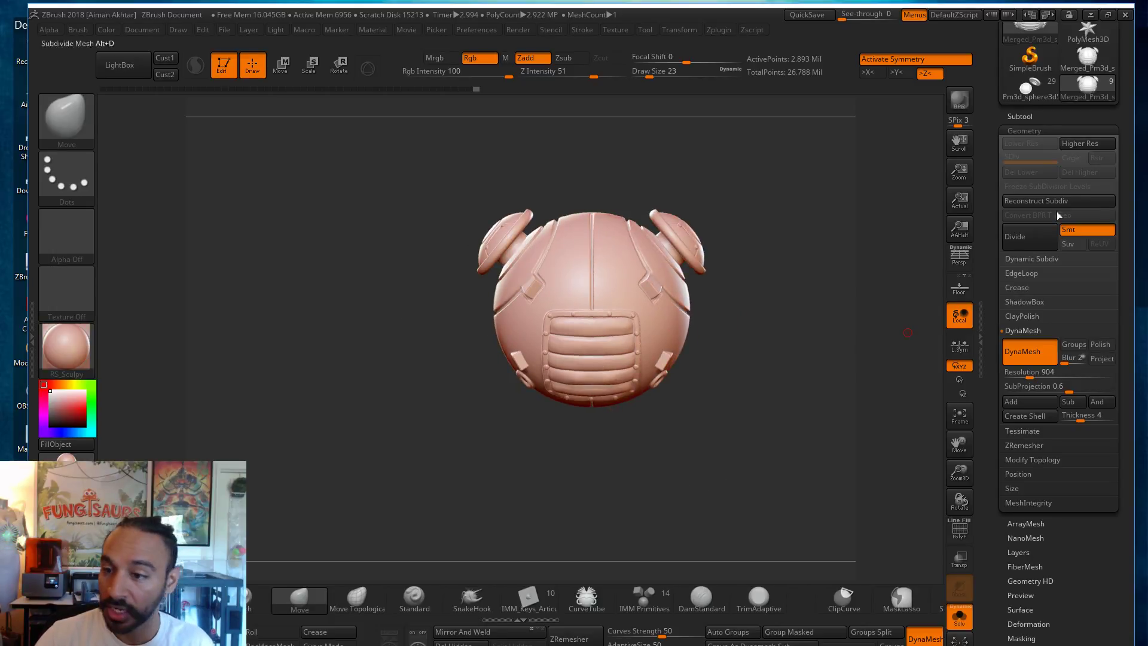
drag(1045, 116, 1117, 226)
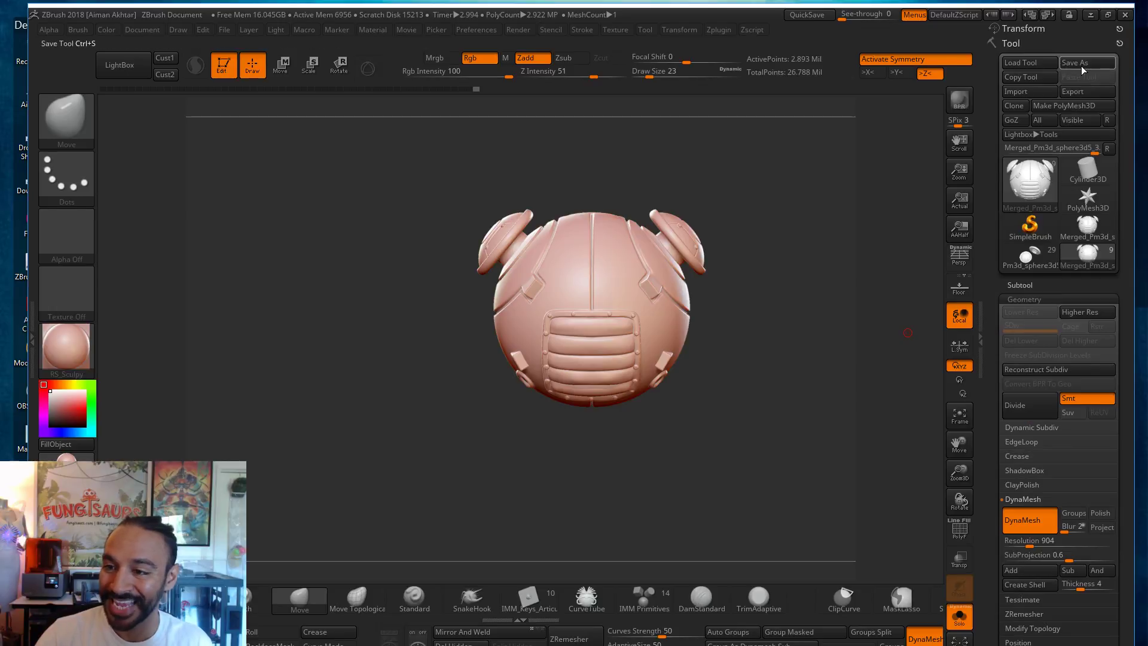
click(1081, 63)
click(228, 165)
click(236, 90)
click(501, 347)
click(612, 354)
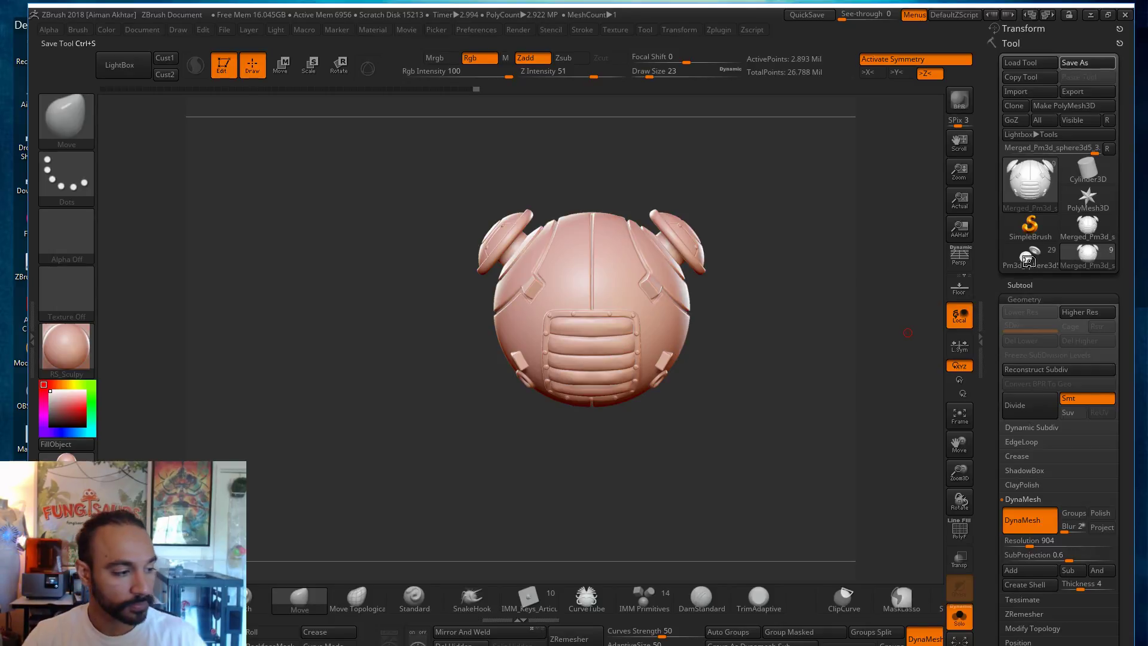
Step: Switch to the full character tool, make subtool Pm3d_sphere3d5_4 active, and turn off Solo to show the whole figure
click(1028, 258)
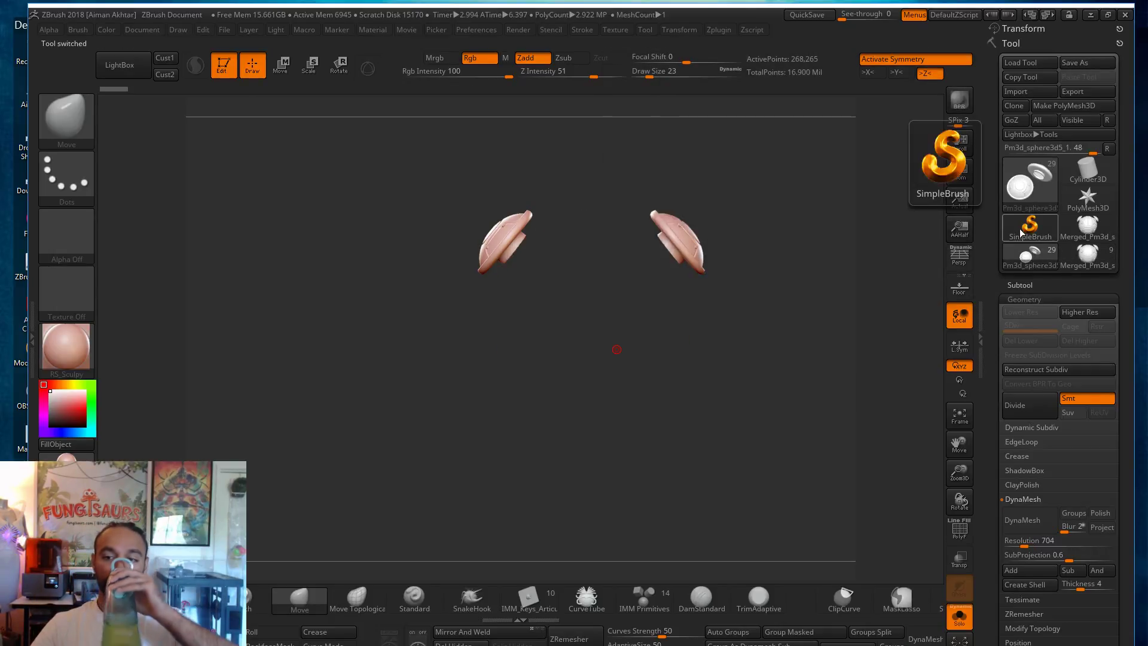
click(1036, 285)
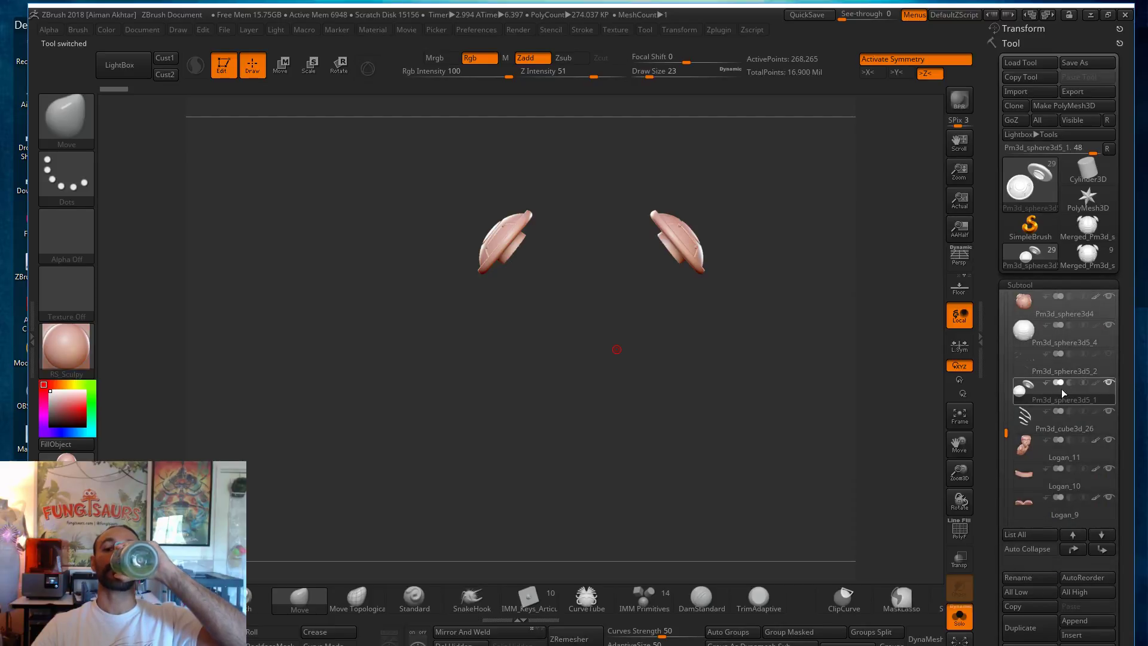
mouse_move(1017, 358)
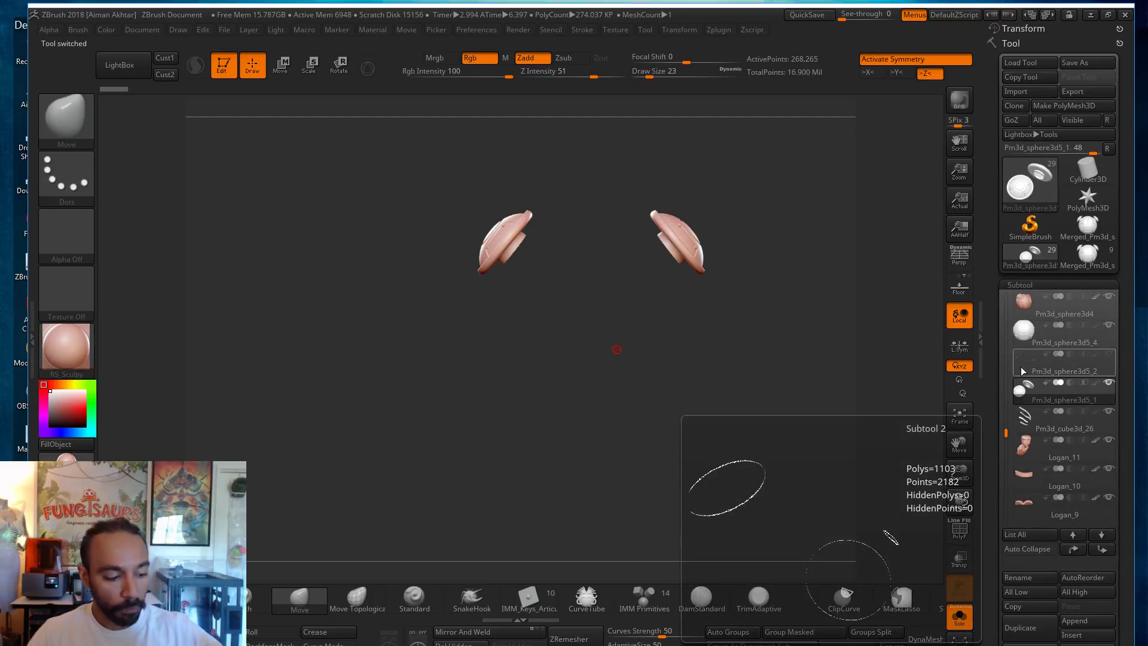
click(1040, 334)
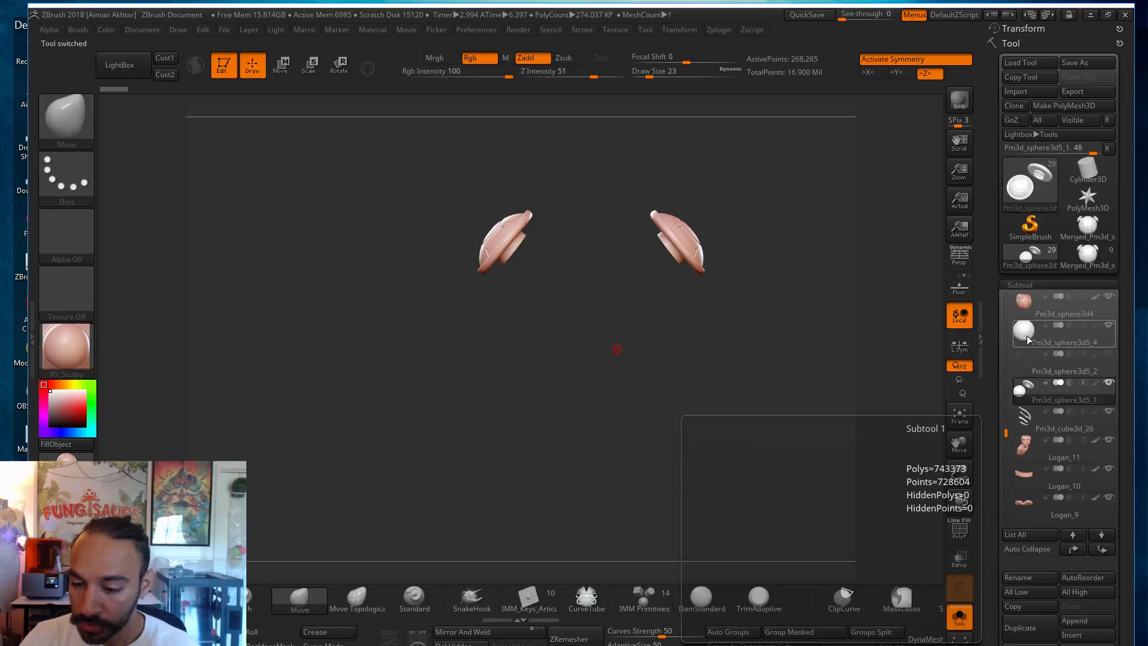
click(1024, 302)
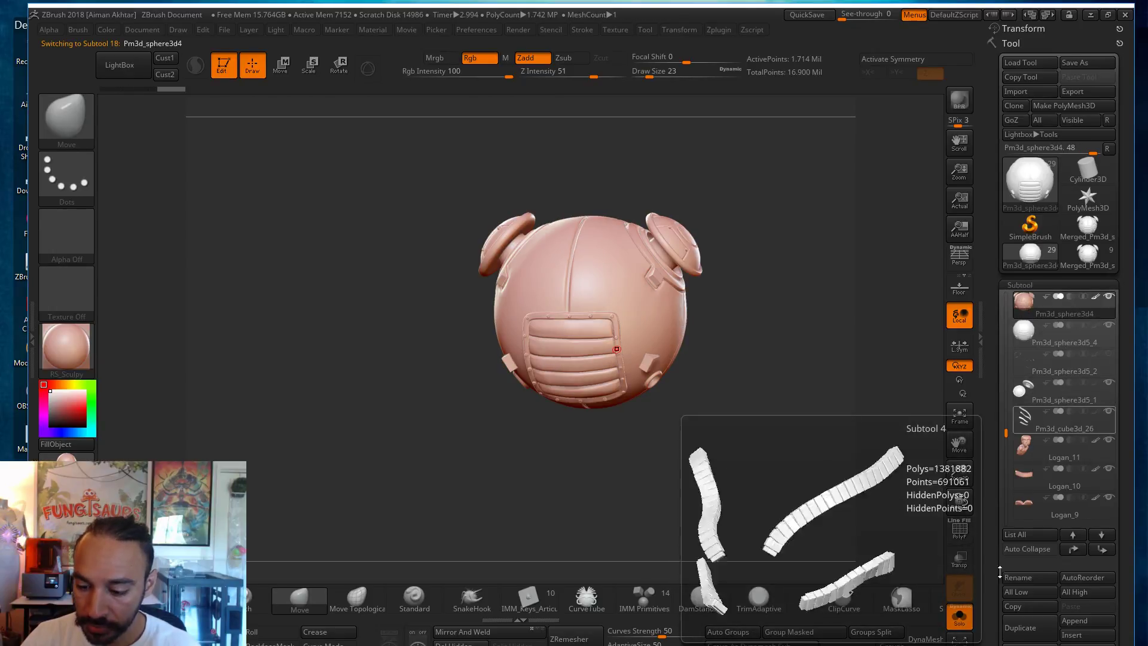
click(1030, 345)
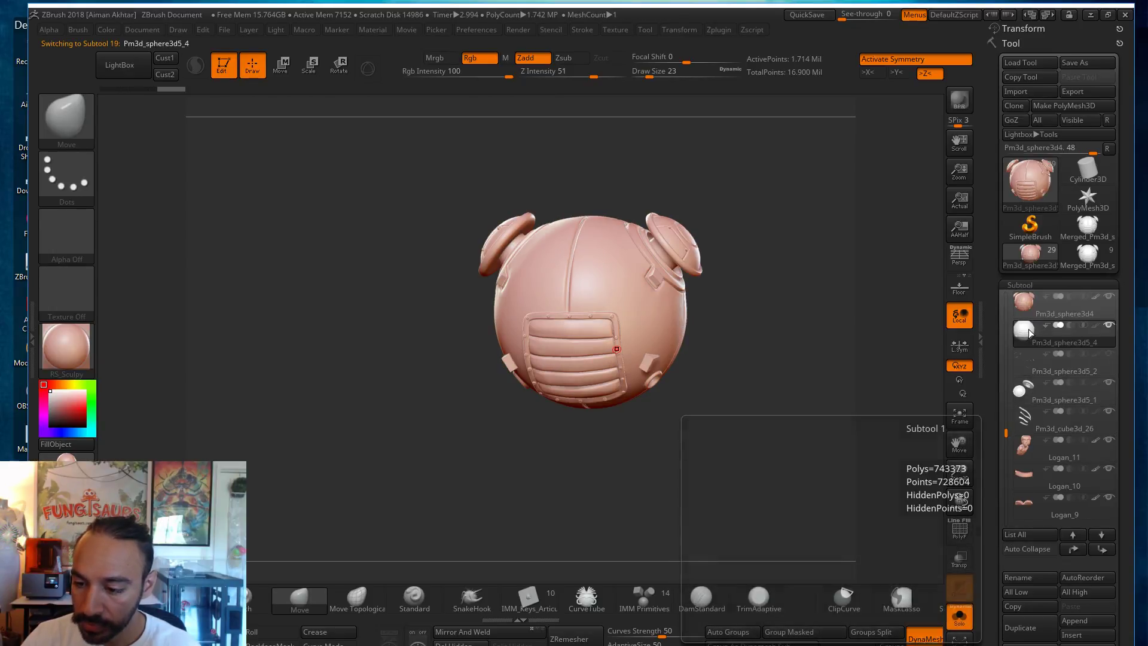
click(954, 623)
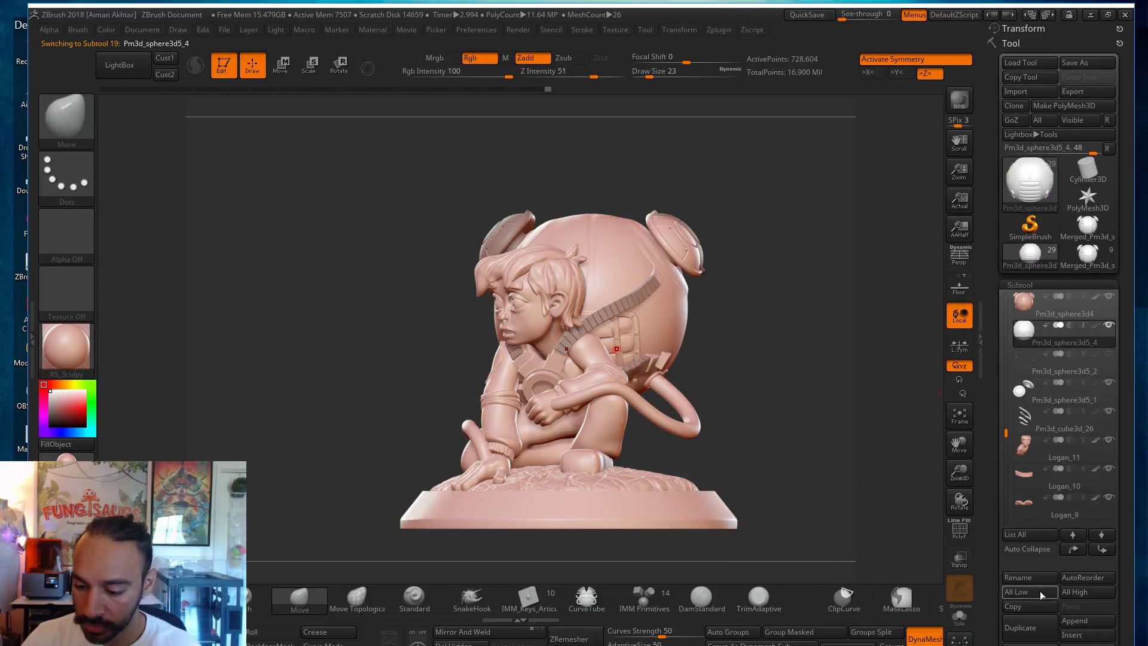
Step: Delete the old backpack subtools Pm3d_sphere3d5_4, Pm3d_sphere3d5_2 and Pm3d_sphere3d5_1
scroll(1116, 619, down, 2)
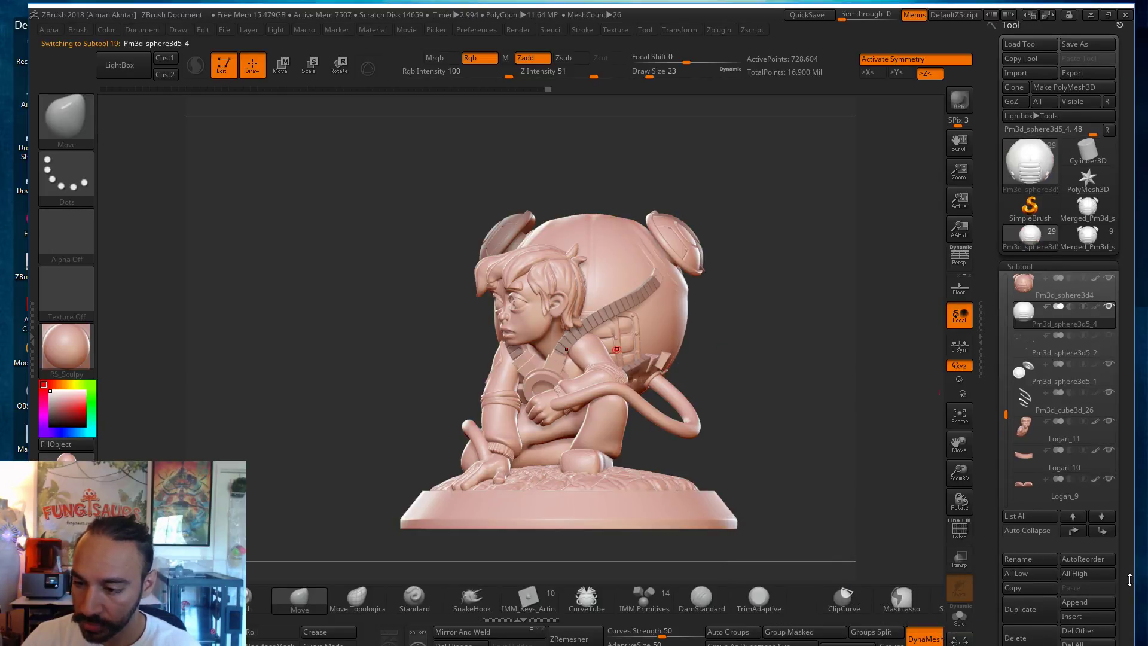
click(1034, 624)
key(Return)
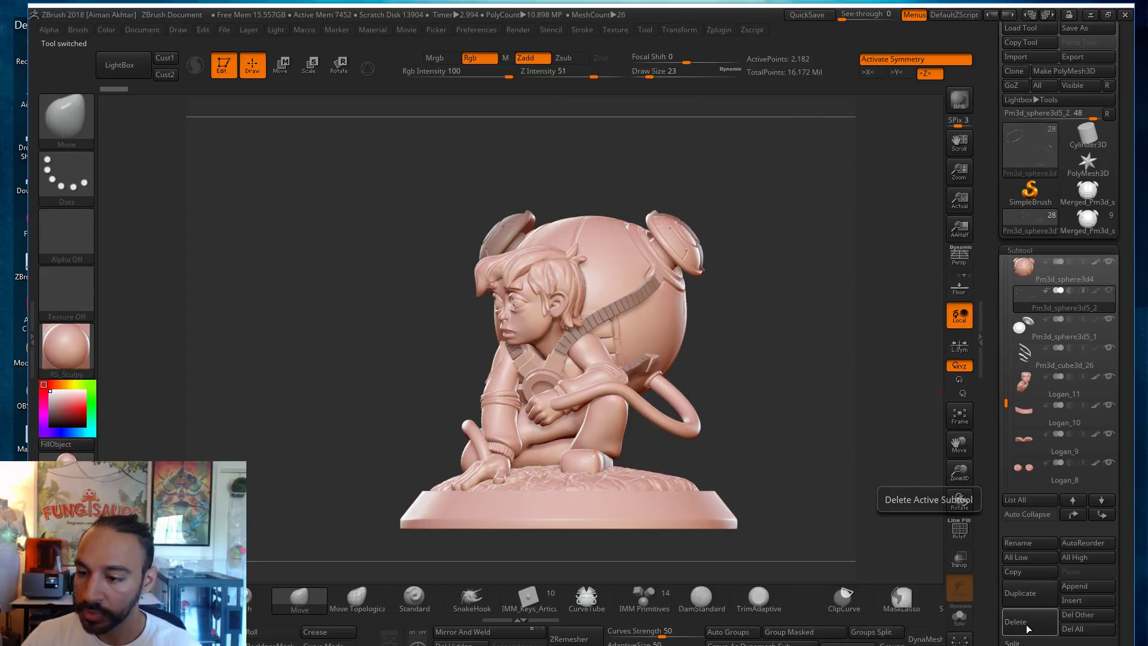
click(1028, 624)
click(1028, 623)
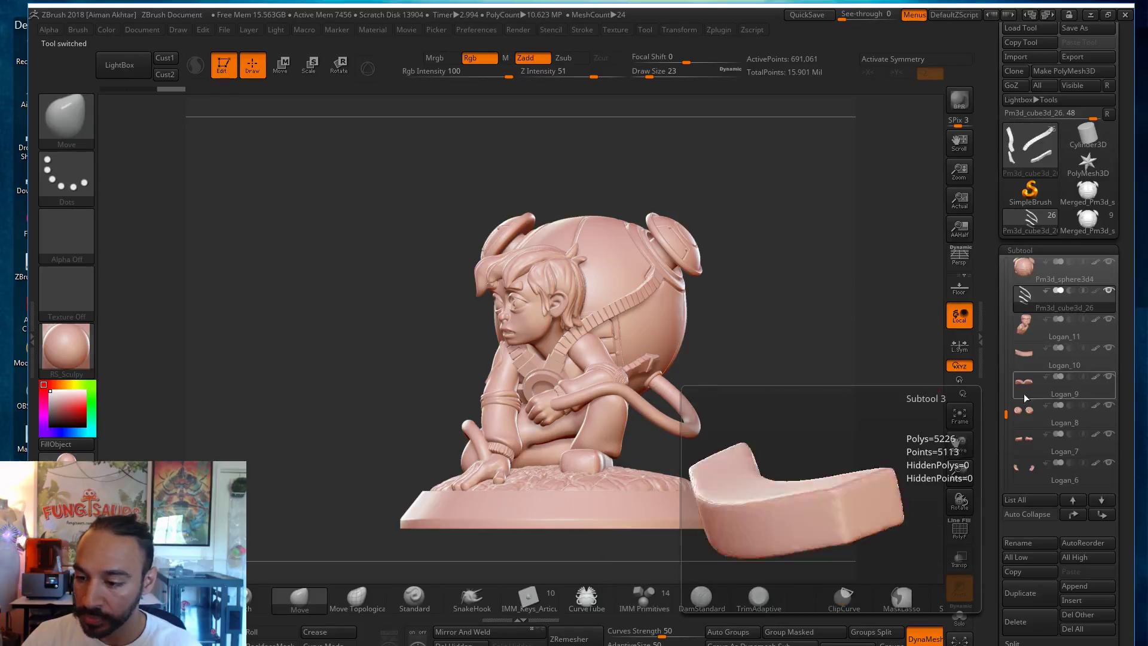
Step: Compare the strap subtools Pm3d_cube3d_23 and Pm3d_cube3d_26 on the figure, and check Logan_7 and Pm3d_cube3d_24
drag(1006, 412, 1021, 256)
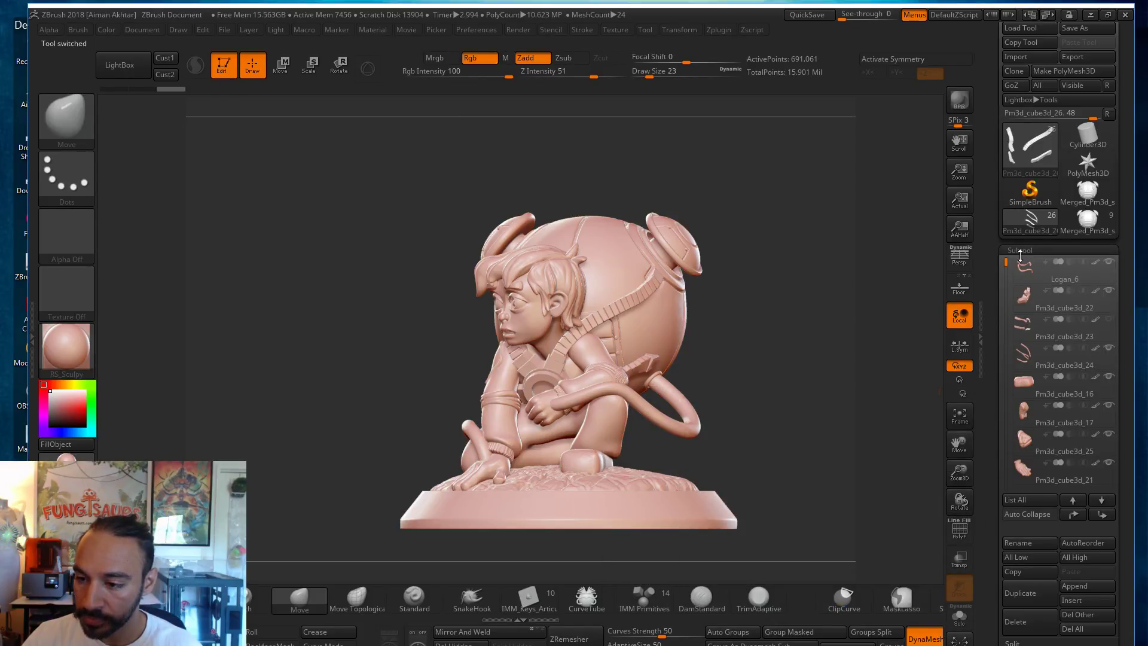
click(1023, 323)
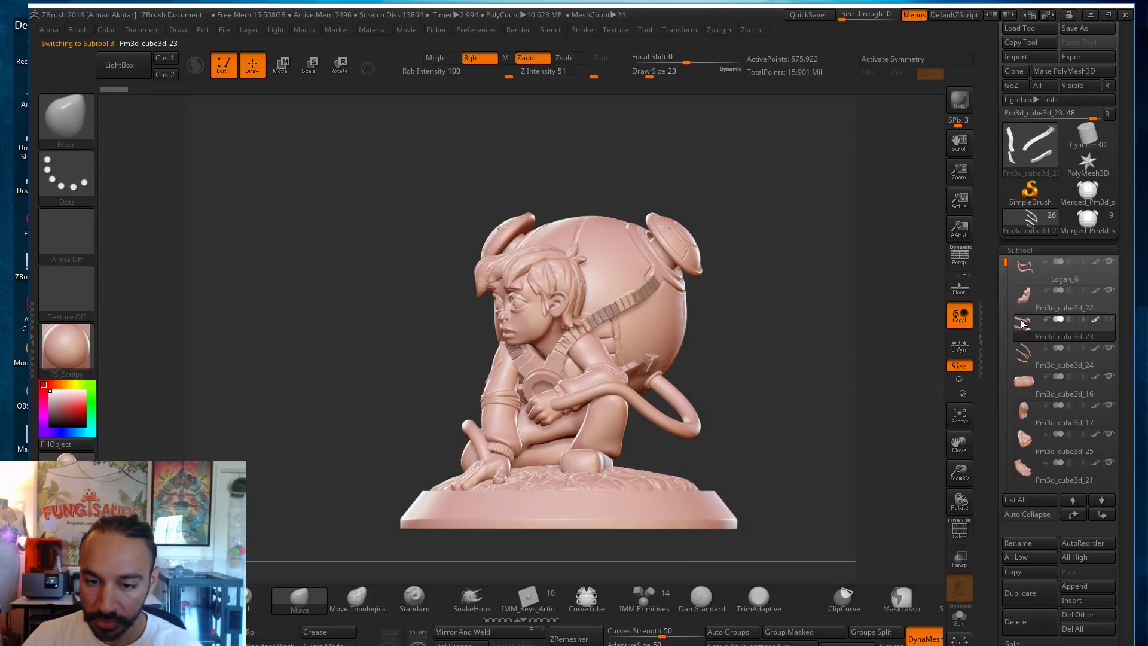
drag(743, 321, 646, 287)
alt+click(646, 287)
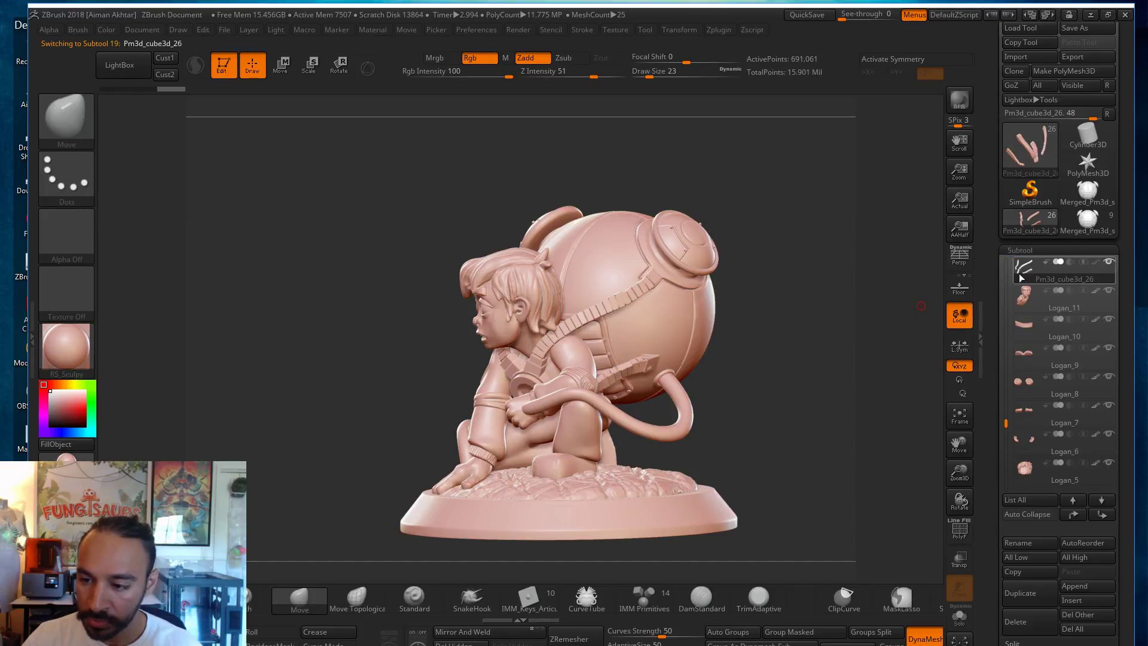
click(1024, 411)
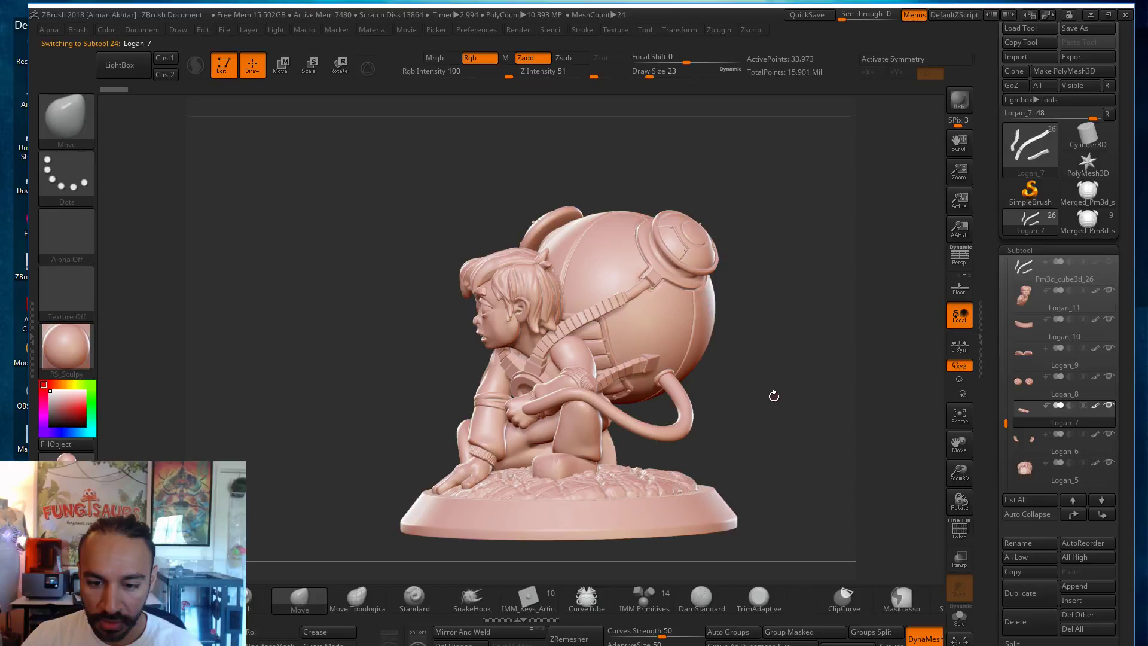
drag(773, 395, 838, 397)
mouse_move(700, 373)
mouse_down()
mouse_move(720, 394)
mouse_move(727, 451)
mouse_up()
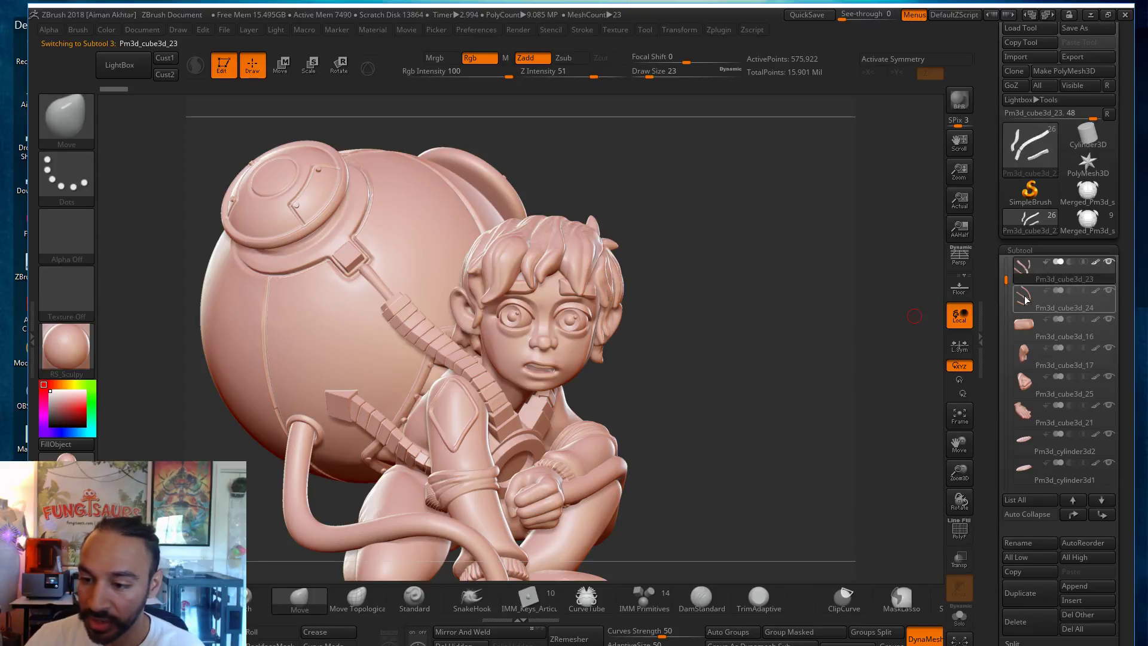
click(1024, 296)
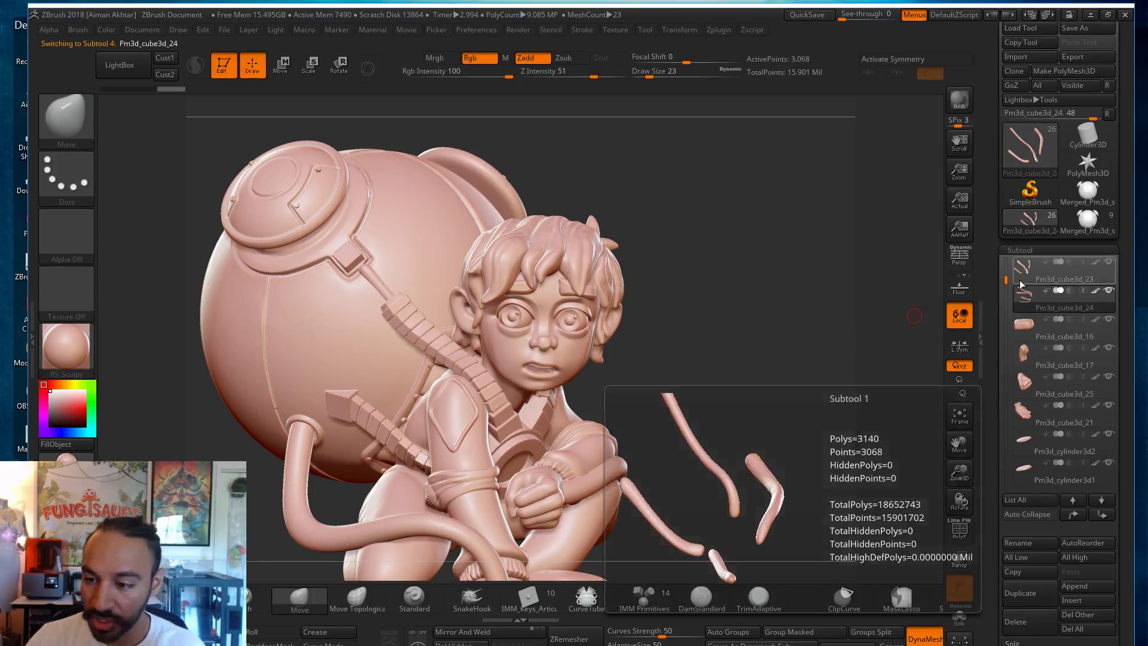
drag(1006, 280, 1012, 245)
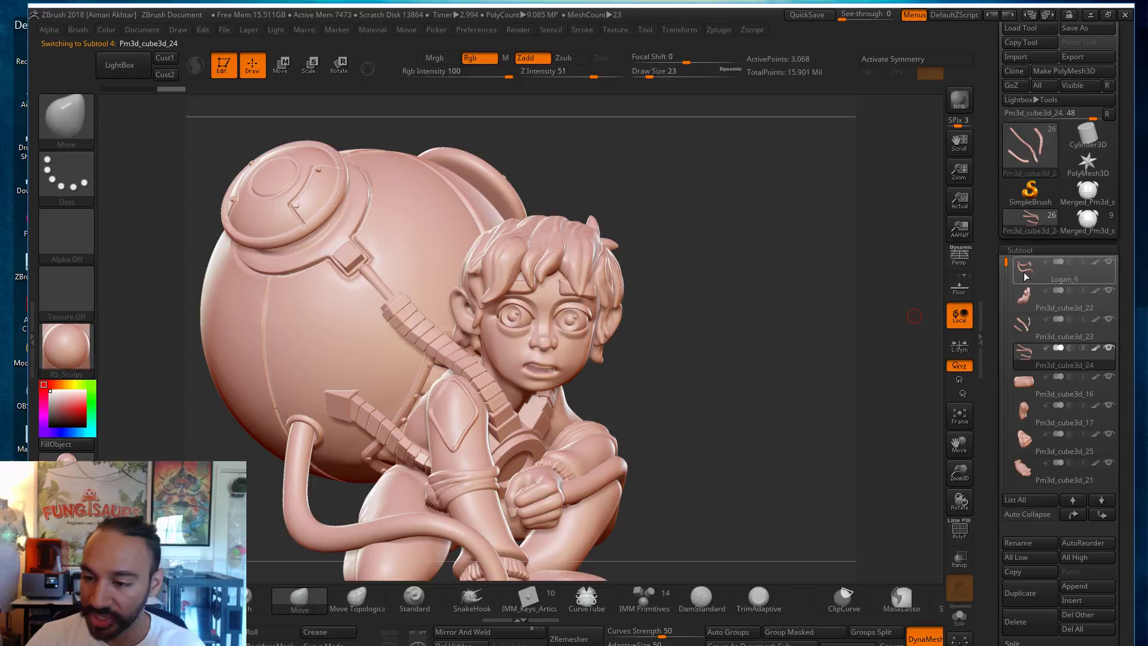
drag(1003, 264, 1027, 357)
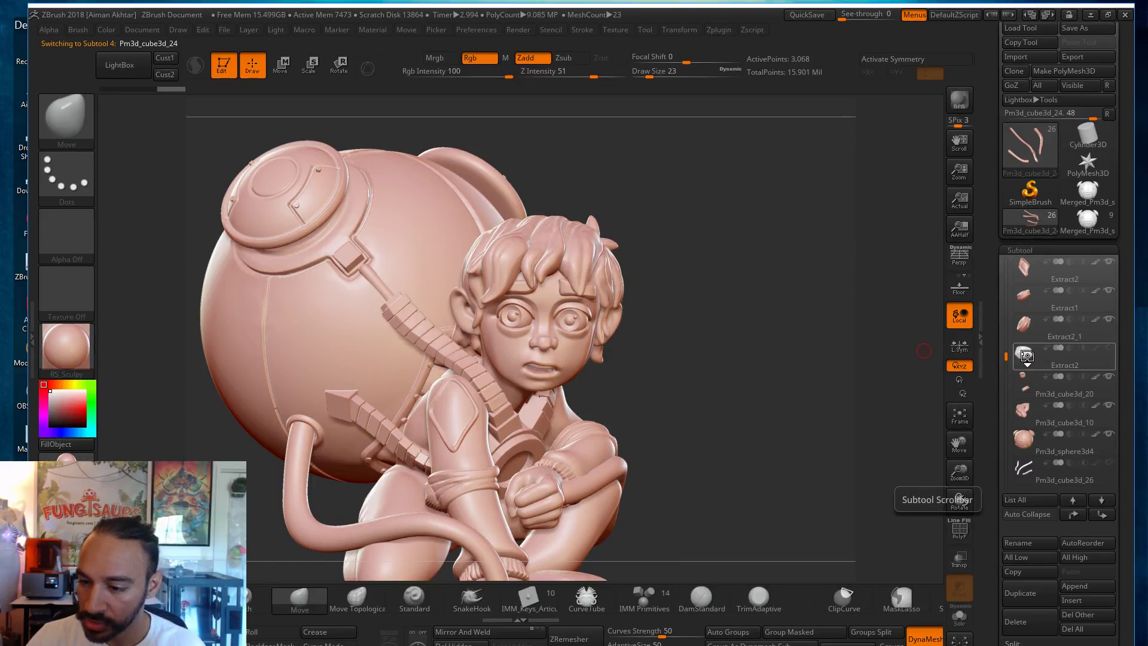
Step: Check the hidden Extract2 subtool against its neighbours with the polyframe shown, and delete it
click(1023, 354)
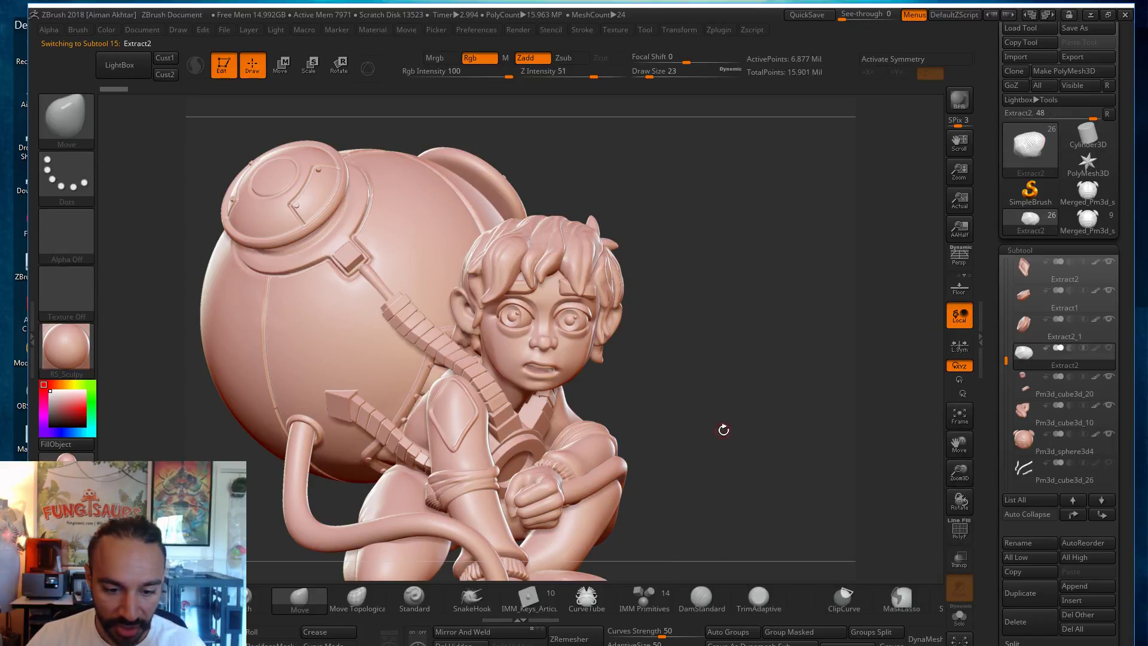
drag(755, 430, 846, 465)
click(967, 533)
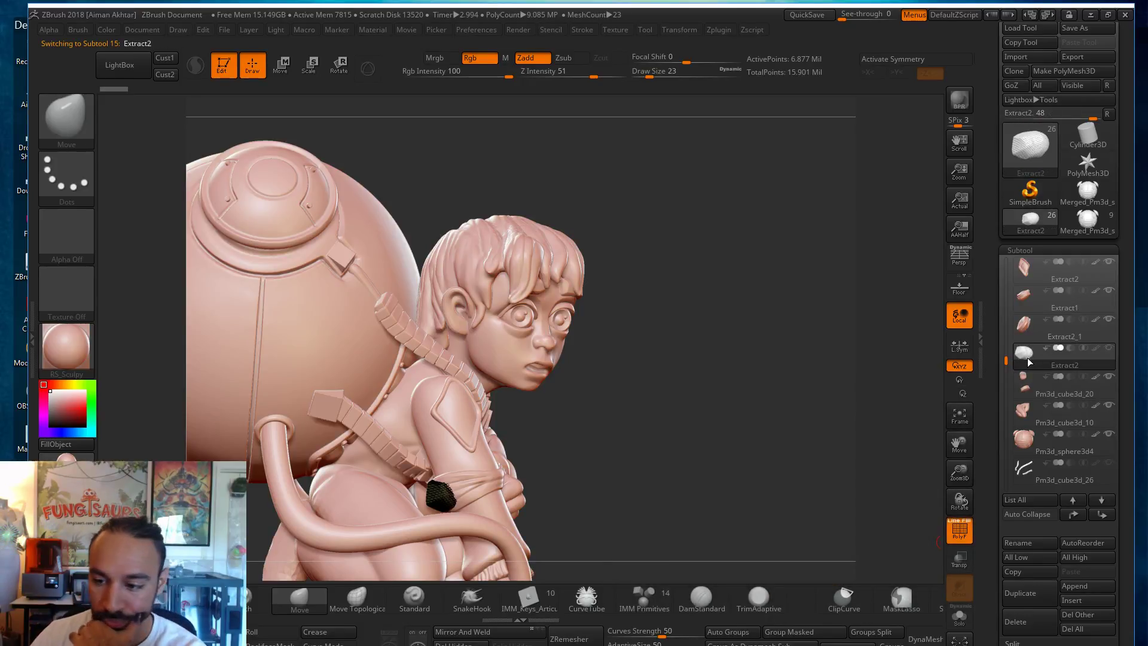
click(1027, 383)
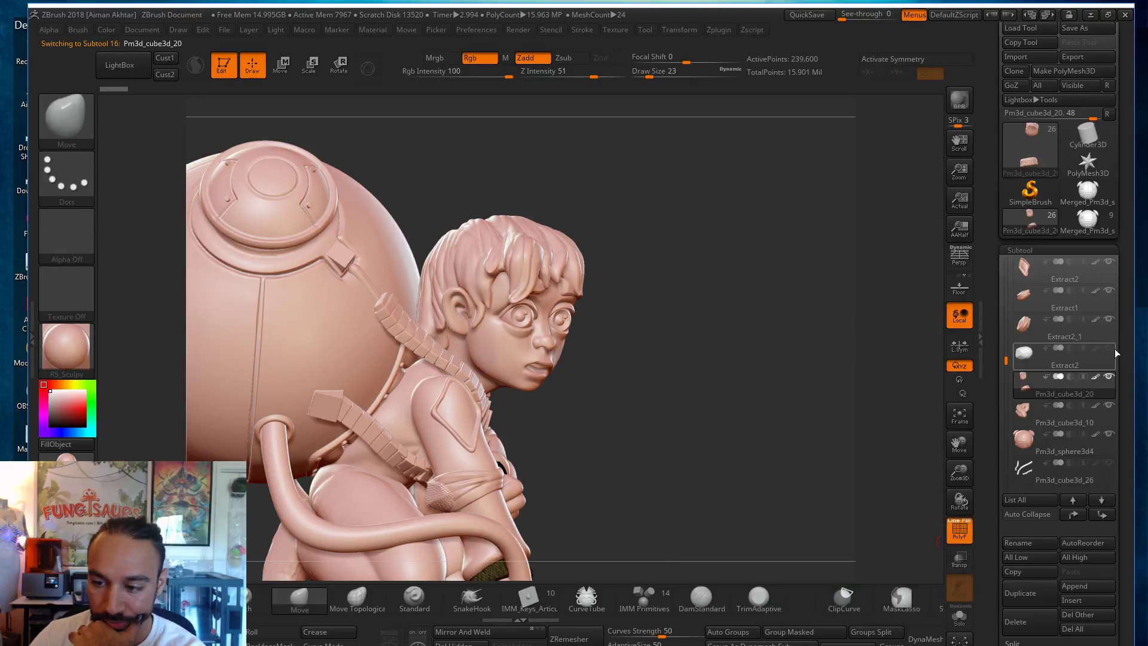
click(1023, 354)
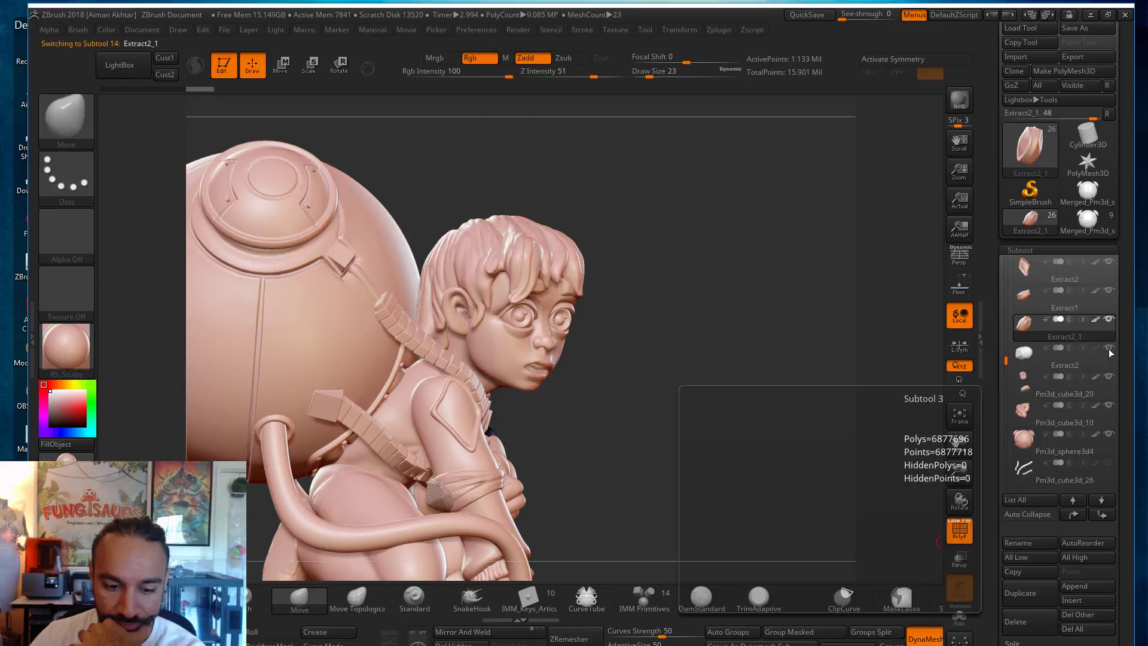
click(1090, 350)
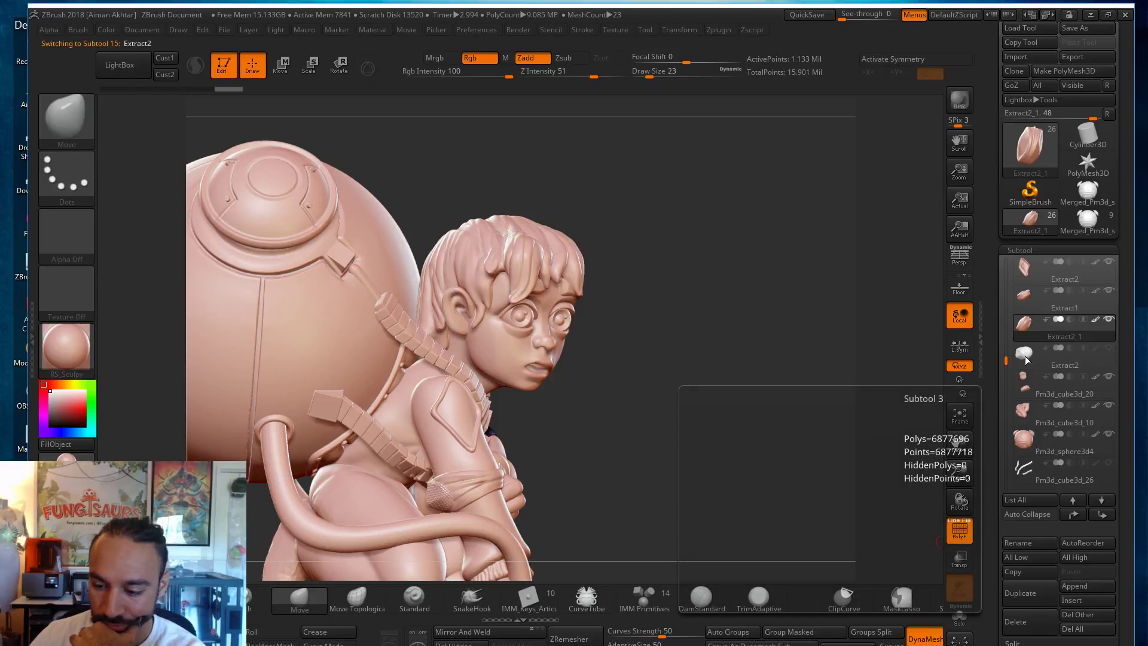
click(1027, 617)
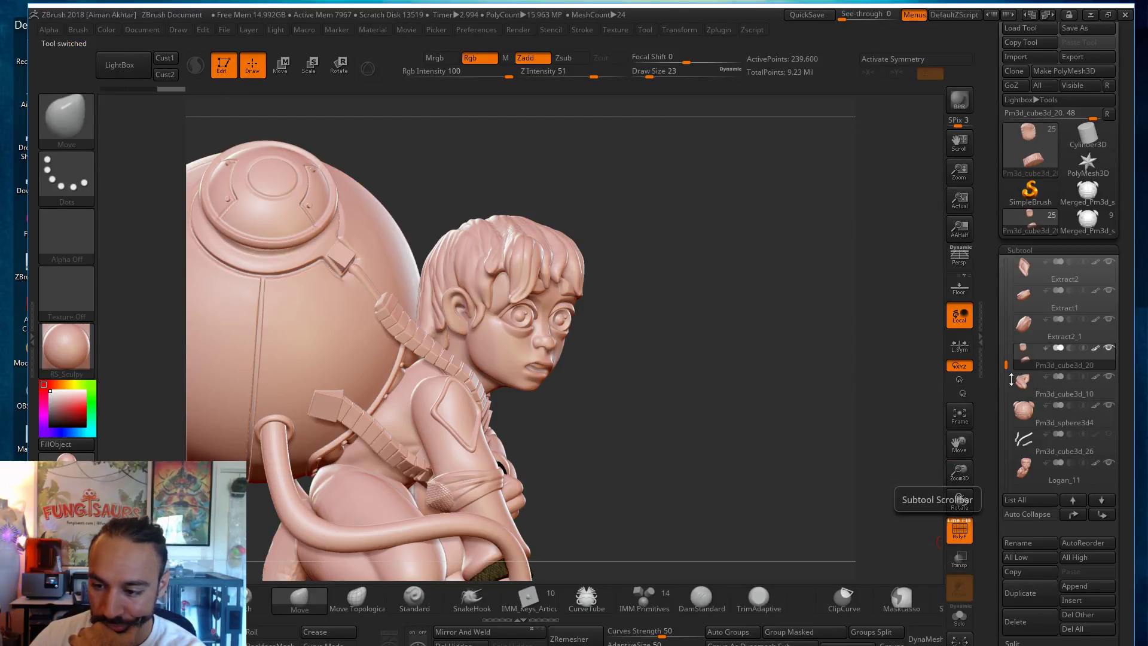
Step: Compare the strap subtool Pm3d_cube3d_26 with Pm3d_cube3d_23, and delete Pm3d_cube3d_26
drag(1007, 371, 1007, 383)
click(1026, 392)
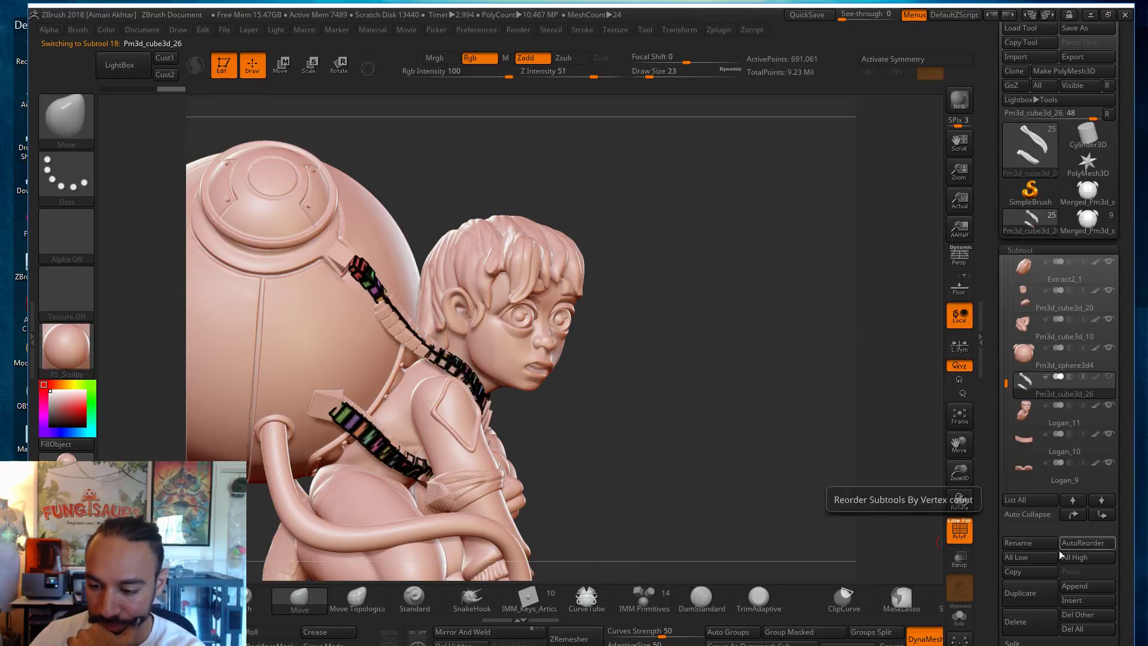
alt+click(392, 322)
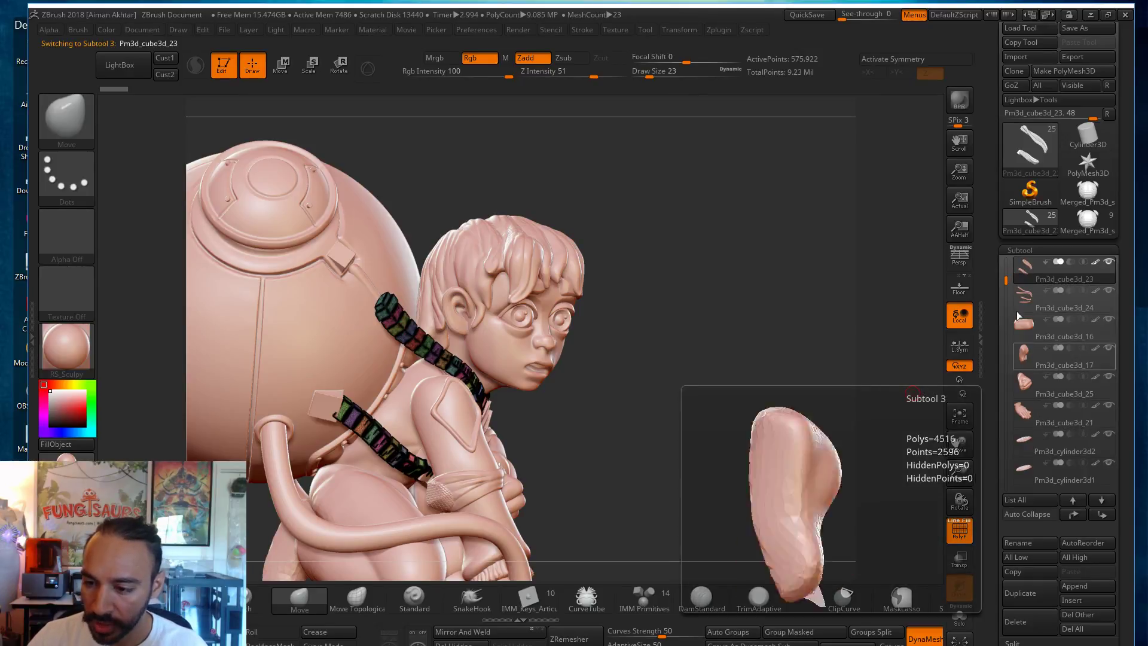
drag(1005, 278, 1006, 380)
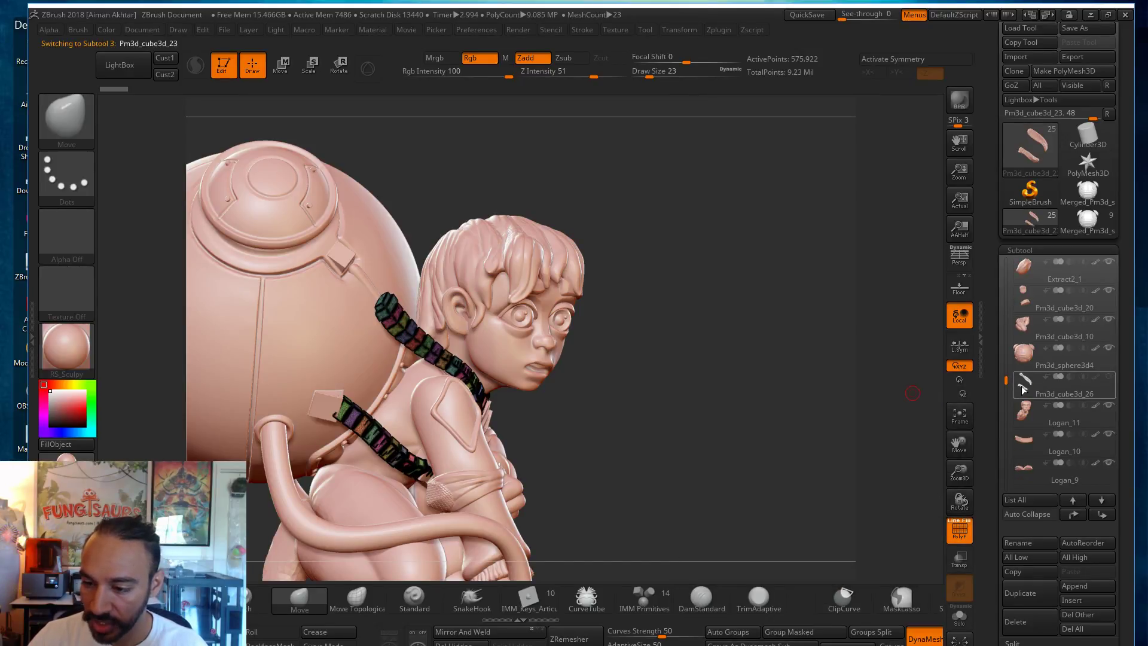
click(1023, 389)
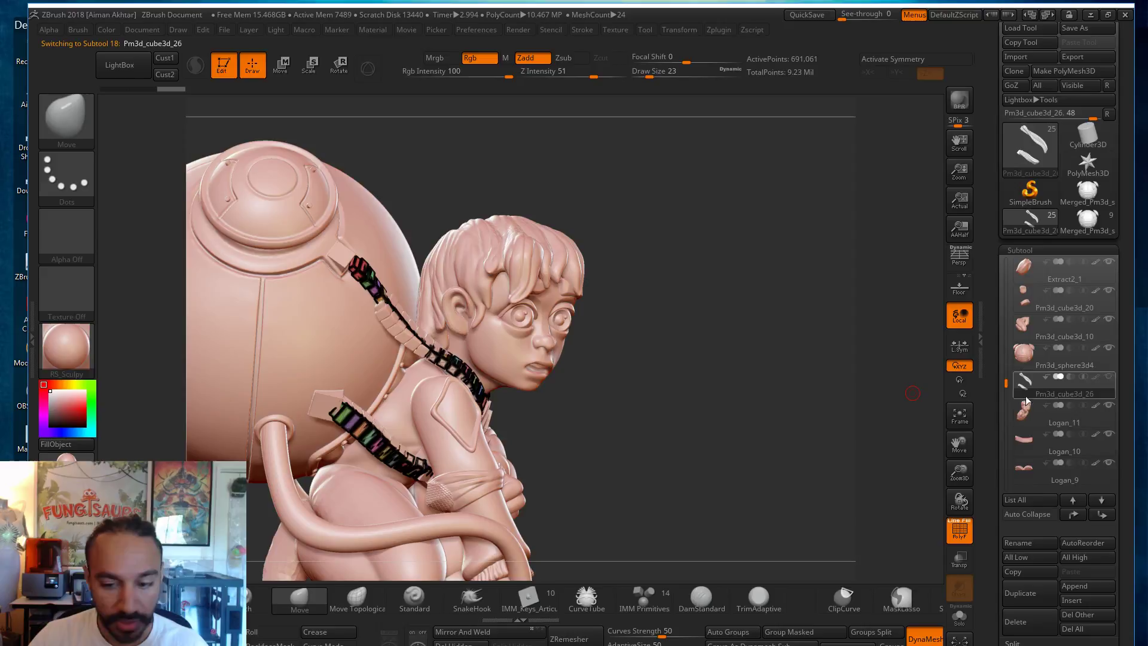
click(1027, 622)
Step: Turn off the polyframe display and examine the whole figure from the front and side
shift+drag(730, 441, 766, 431)
key(f)
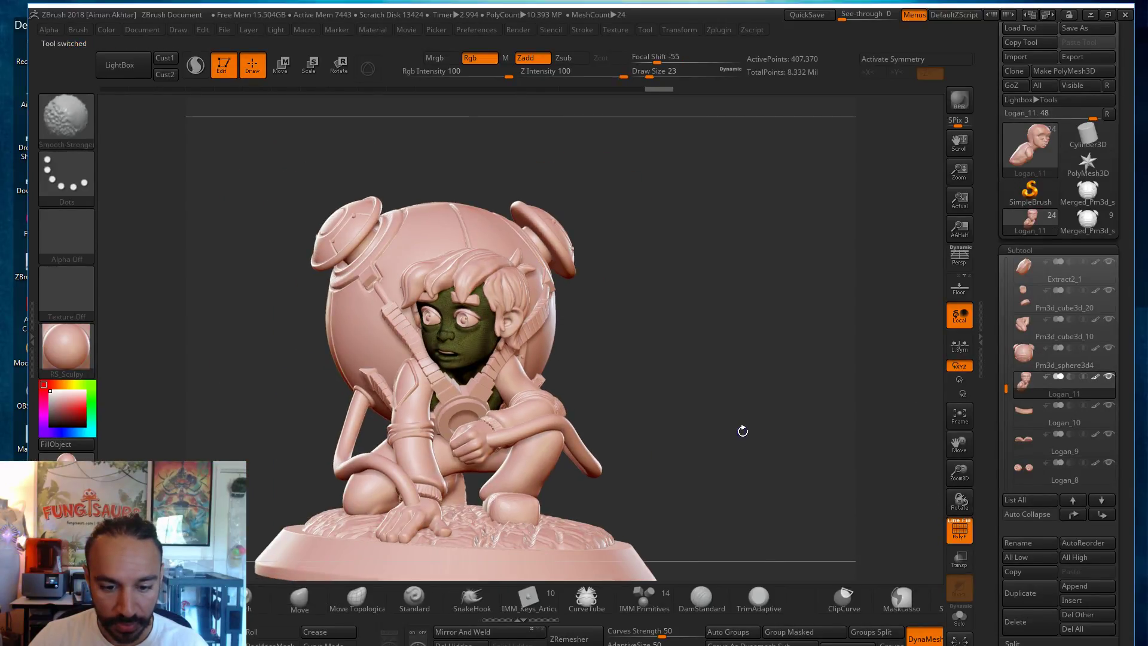
drag(1005, 391, 1016, 257)
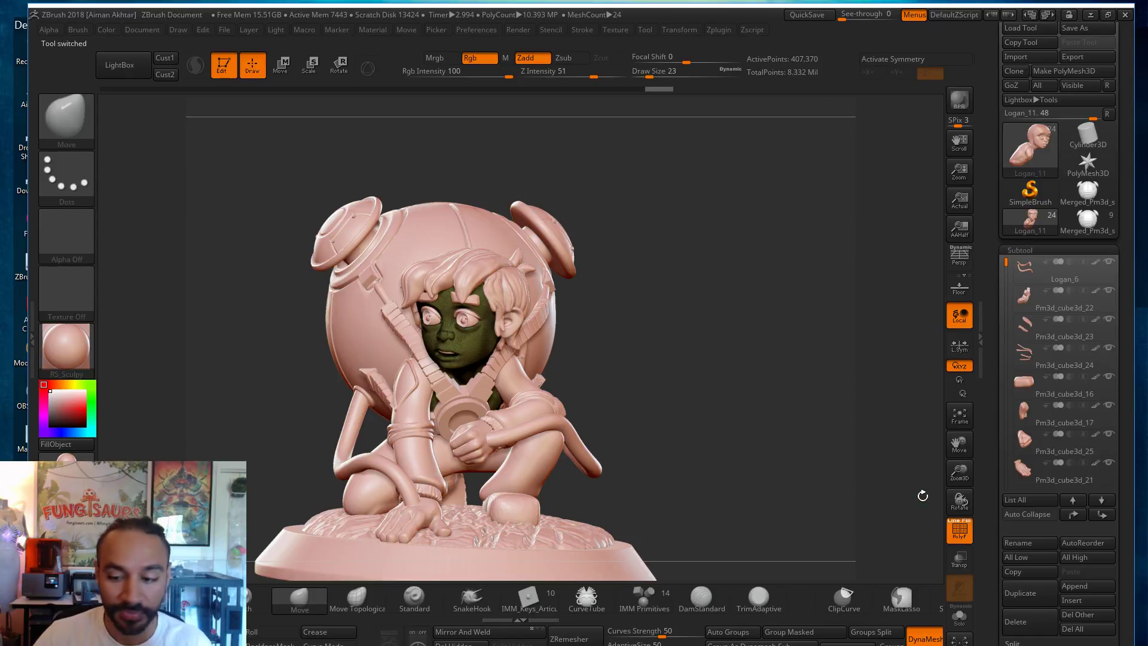
click(960, 537)
drag(735, 405, 848, 413)
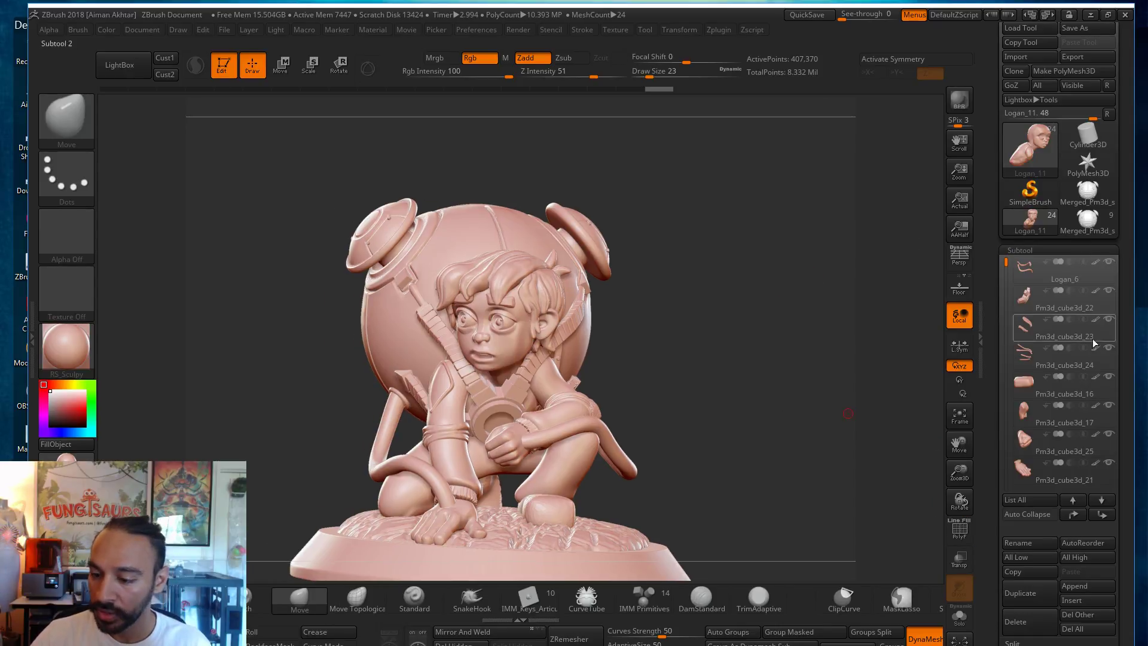
drag(816, 283, 429, 263)
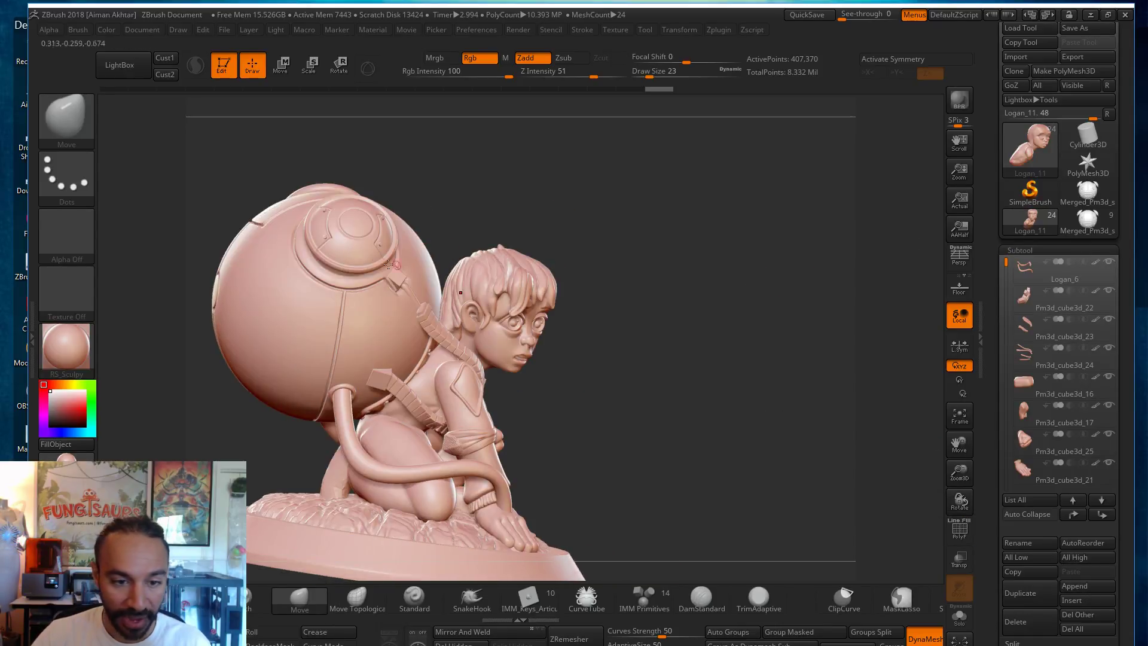
drag(733, 454, 778, 472)
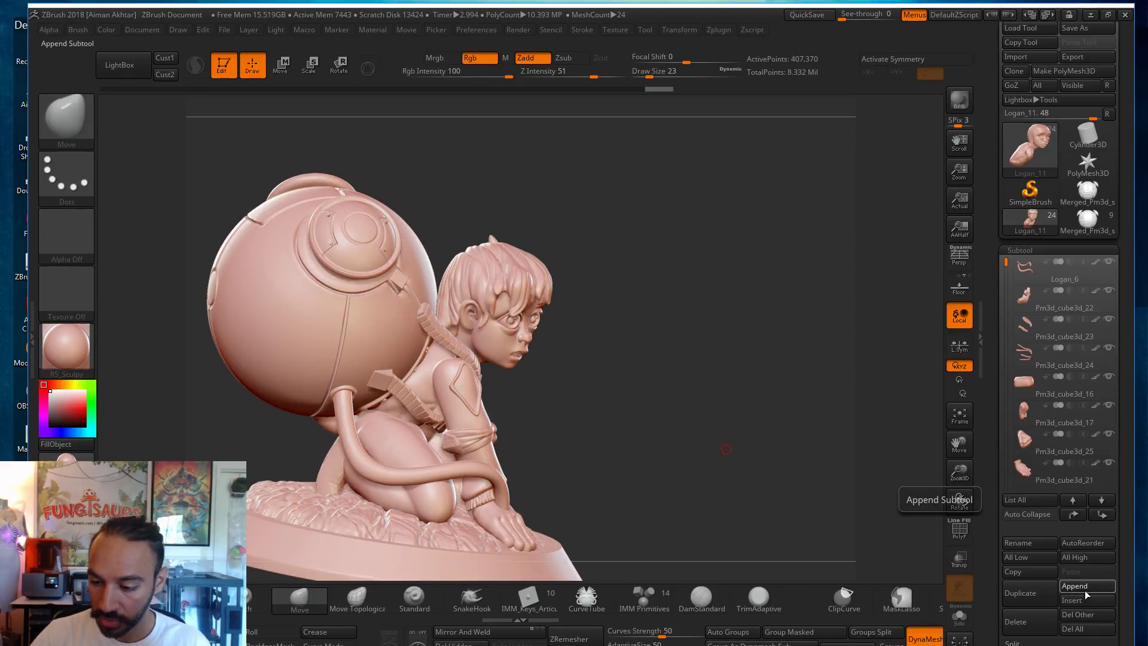
Step: Delete the single-subtool backpack tool Merged_Pm3d_sphere3d5_2
click(1085, 591)
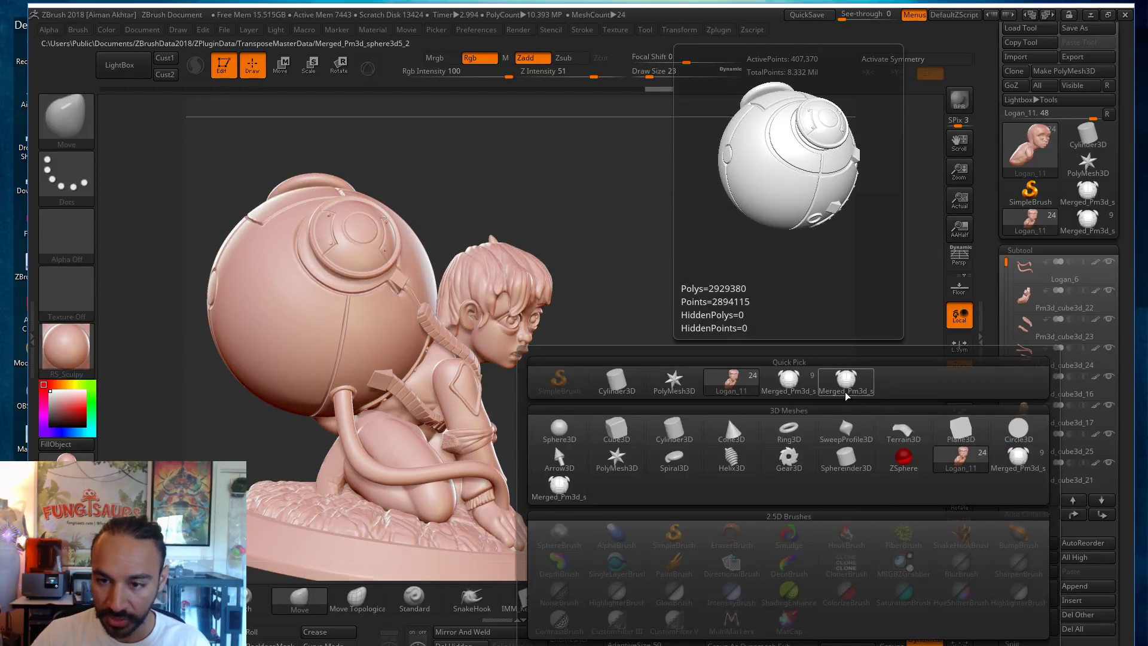
click(1102, 194)
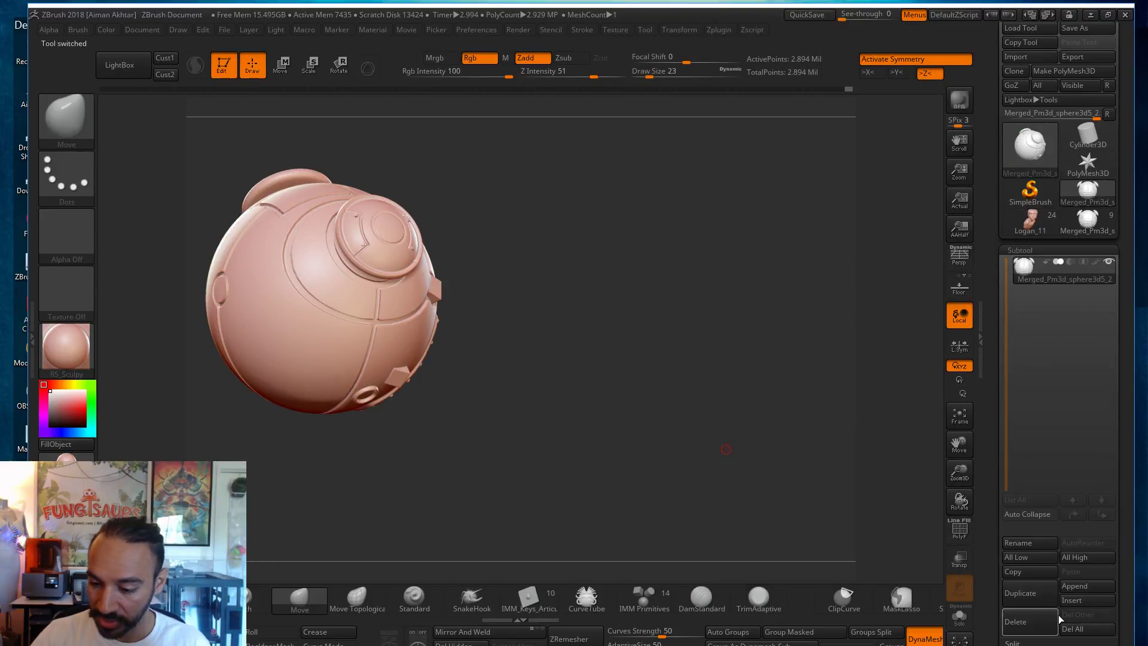
click(1077, 629)
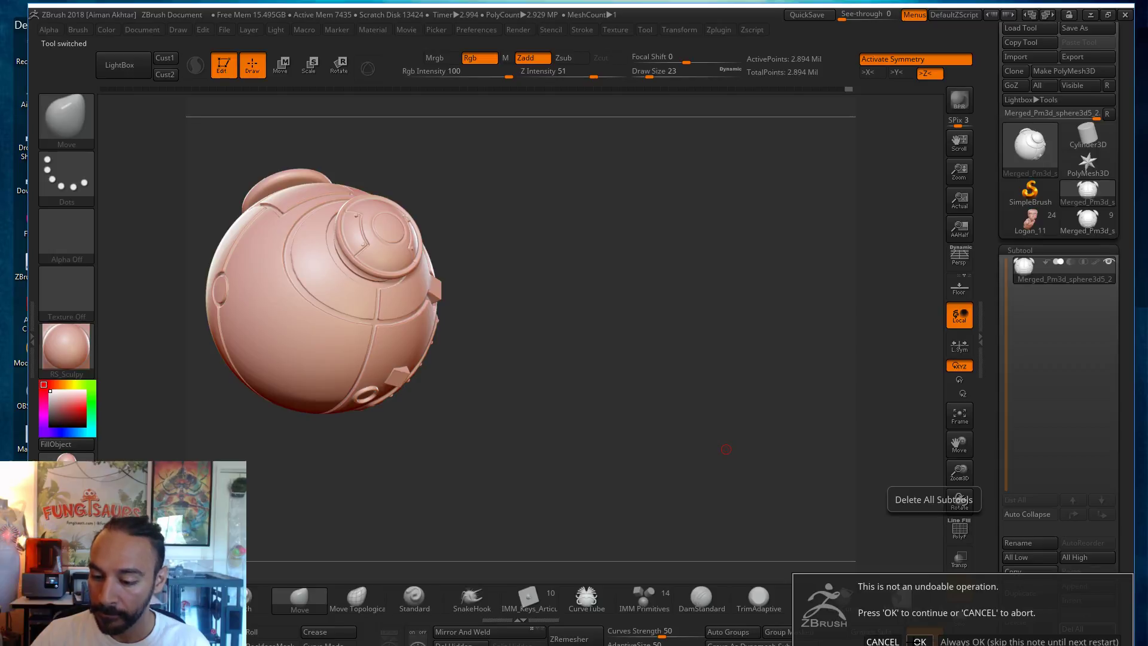
click(920, 641)
Step: Switch to the remaining merged backpack tool and rename its subtool Merged_Pm3d_sphere3d5_3 as Backpack
click(1033, 223)
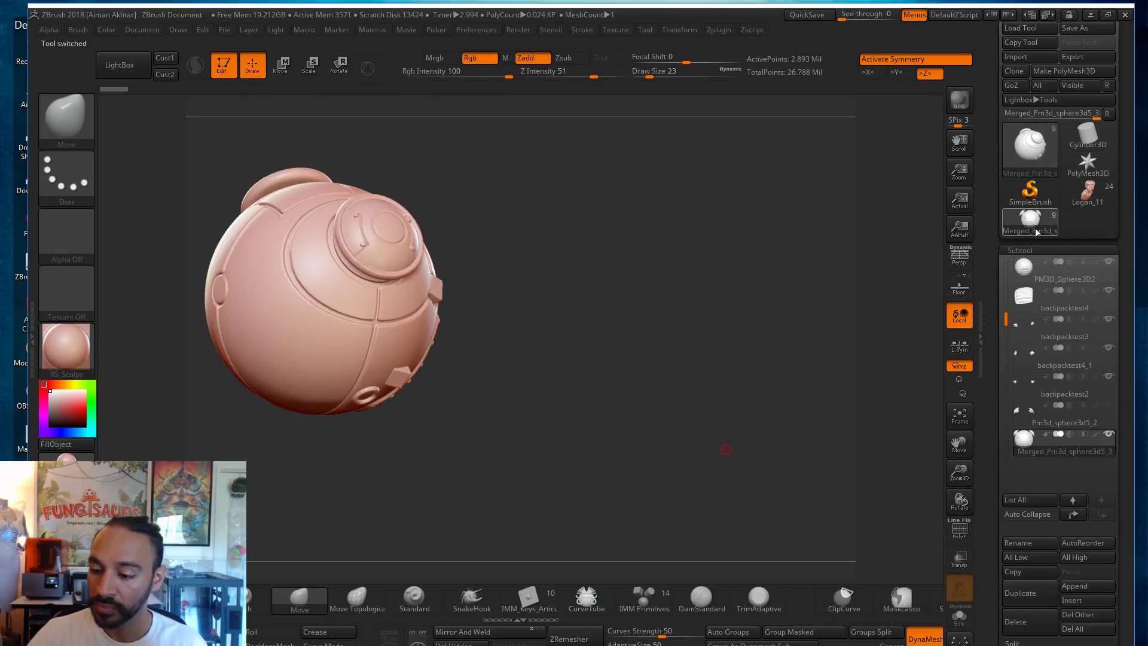
click(1039, 544)
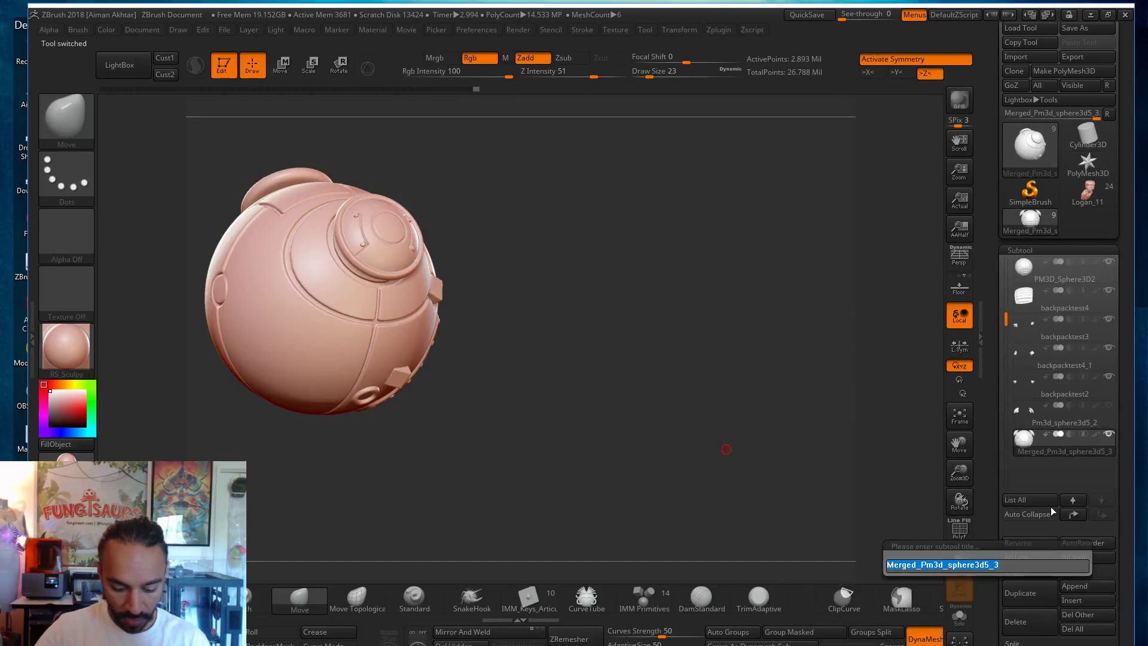
text(Backpack)
key(Return)
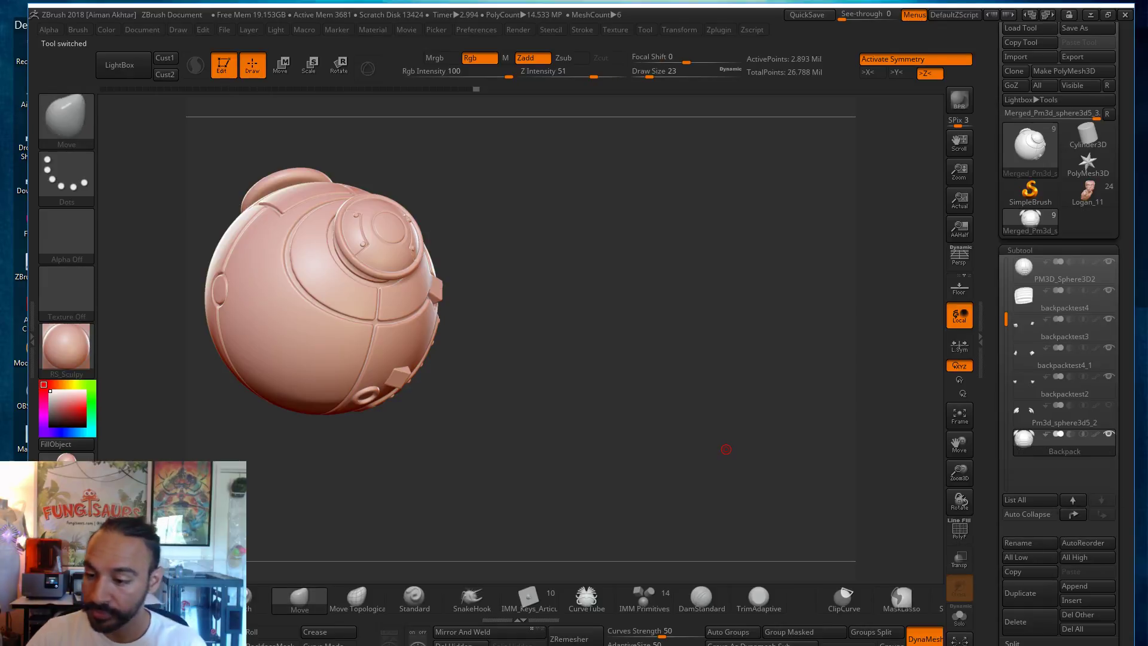
Step: Return to the Logan_11 character tool, append the Backpack mesh, and check its placement from above
click(1098, 203)
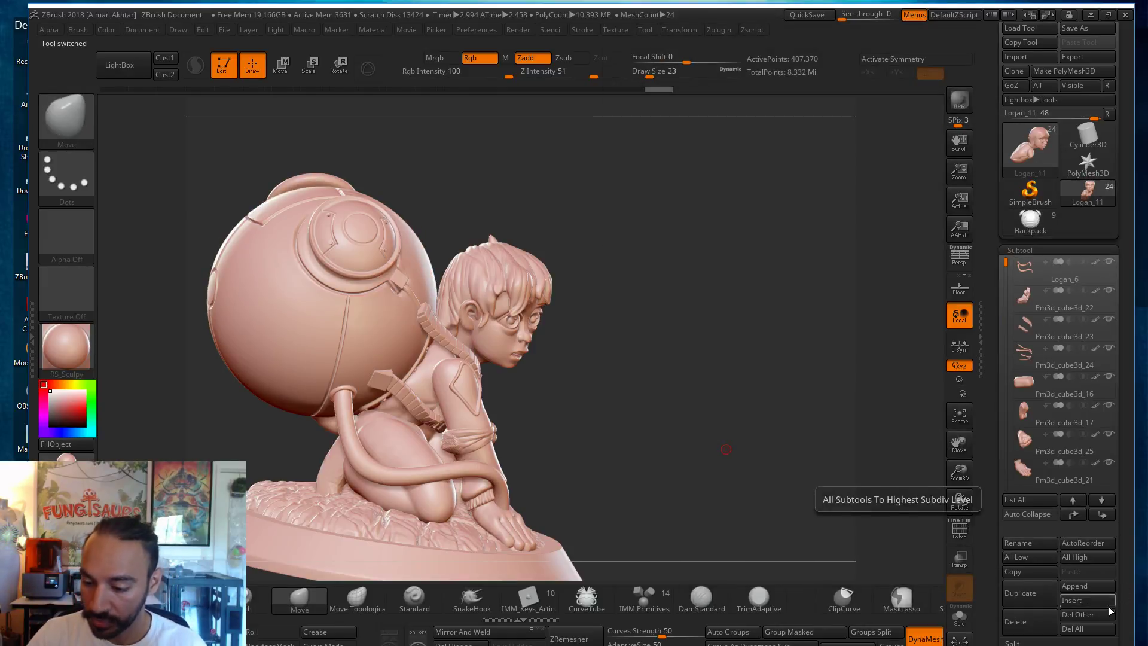
click(1088, 589)
click(784, 410)
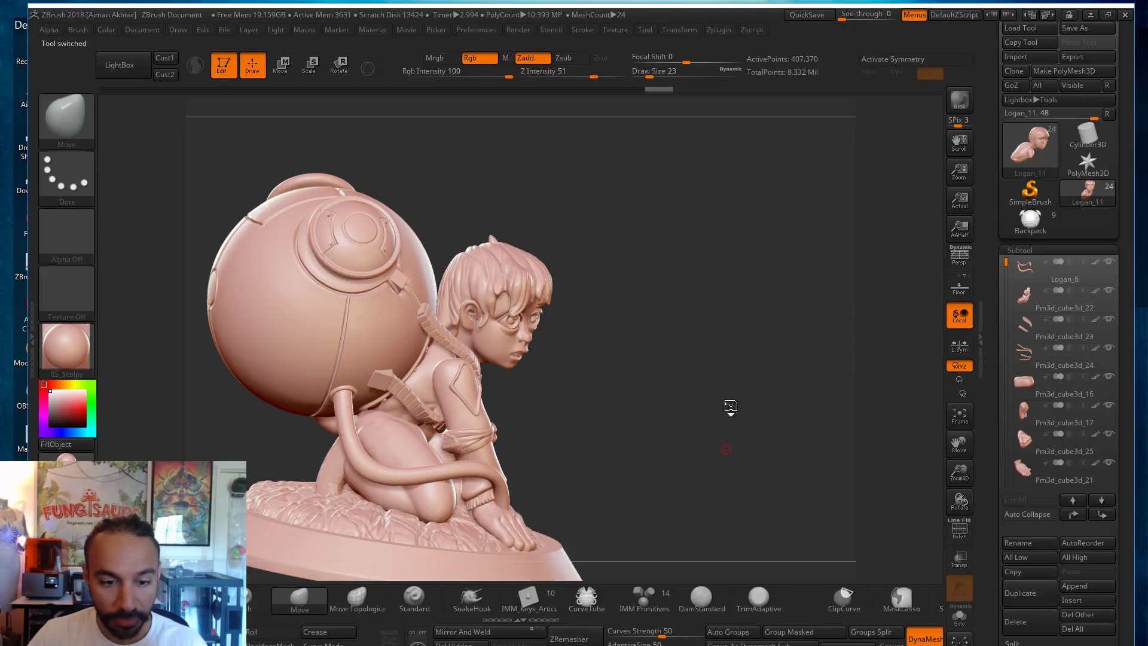
shift+drag(635, 445, 692, 539)
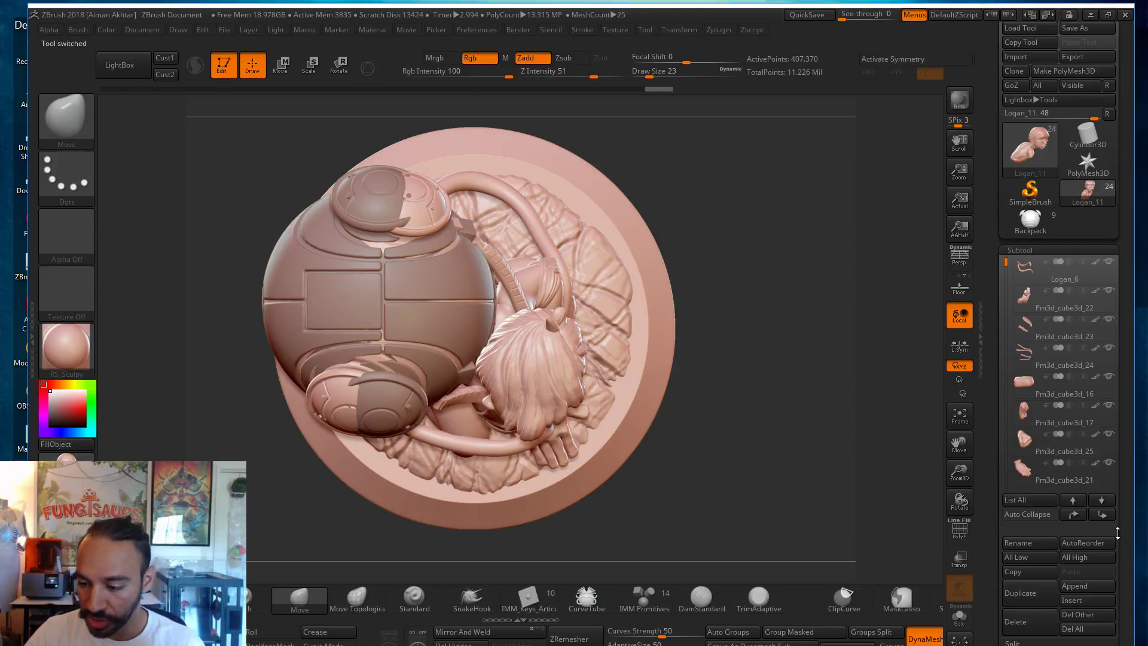
Step: Make the appended Backpack1 subtool active and enlarge it slightly with the Size deformation
scroll(1116, 531, down, 5)
click(1031, 576)
drag(1060, 279, 1071, 277)
key(ctrl+z)
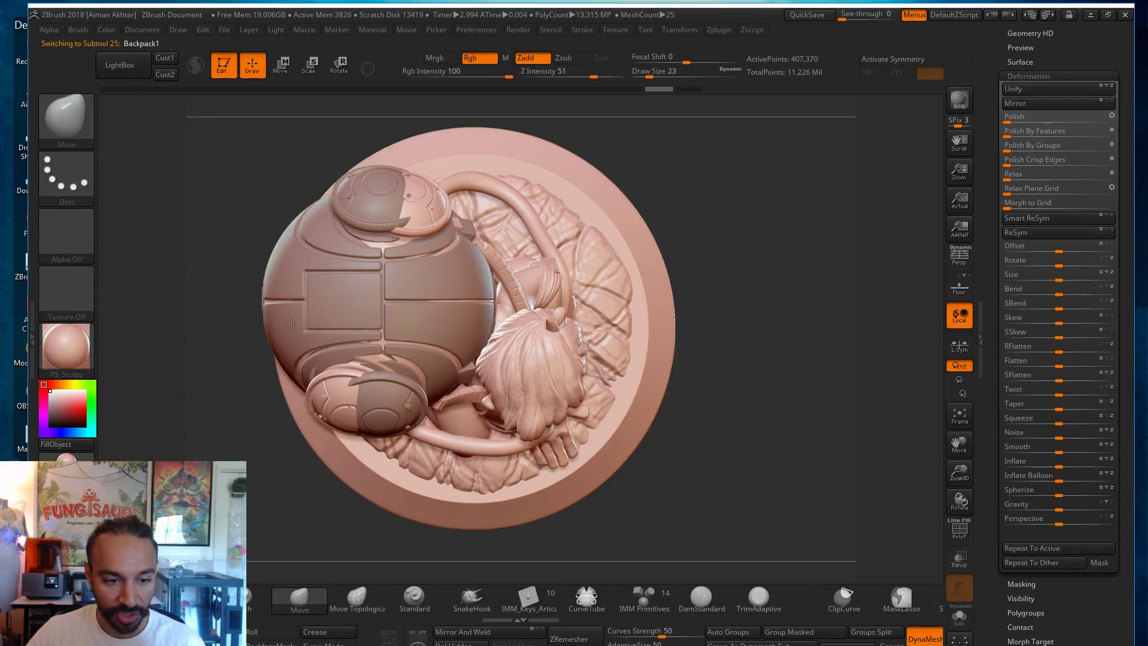
drag(1061, 277, 1069, 277)
drag(787, 317, 767, 340)
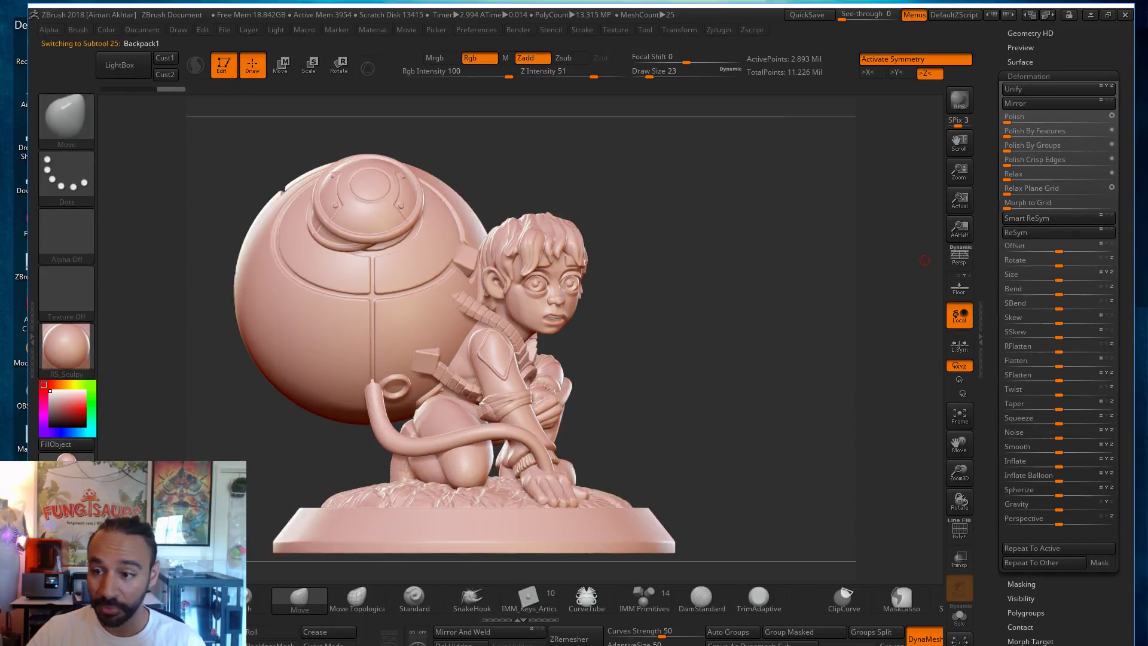
Step: Move the old backpack subtool Pm3d_sphere3d4 to the end of the subtool list beneath Backpack1, and make Backpack1 active again
drag(1115, 62, 1097, 135)
click(1063, 87)
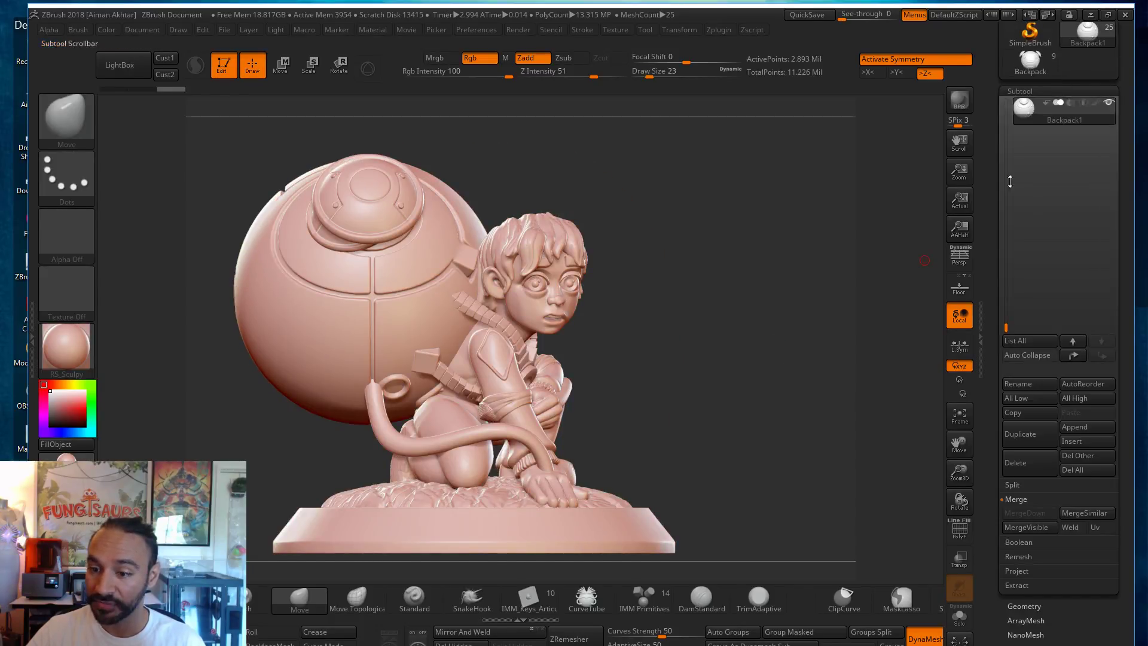
drag(1013, 326, 1006, 274)
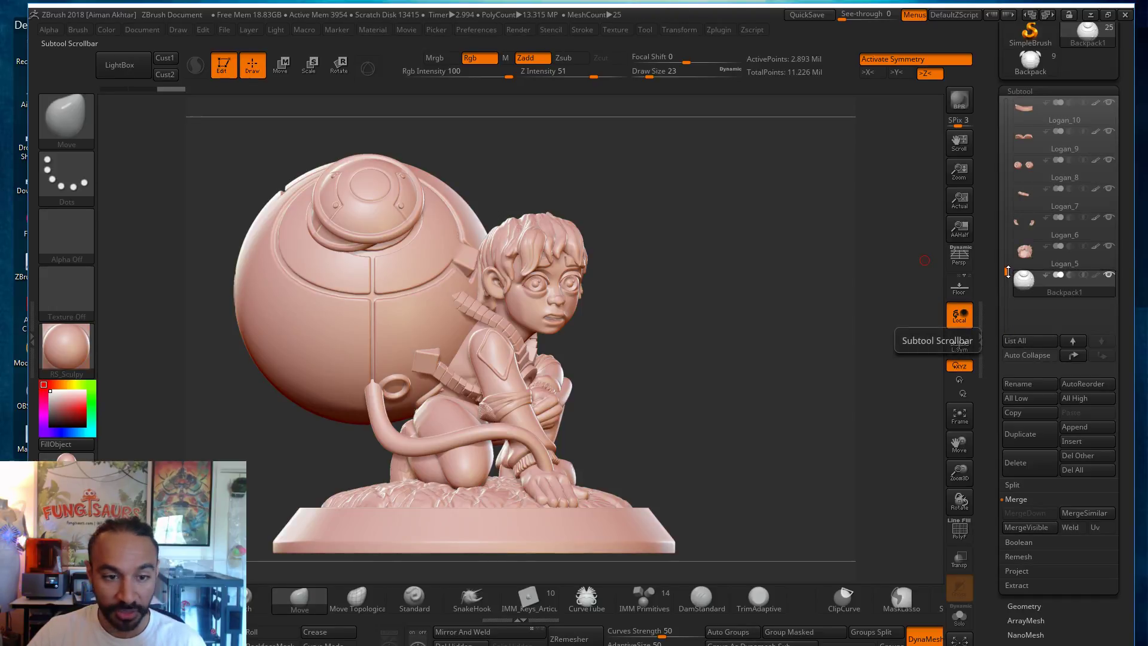
drag(1008, 273, 998, 93)
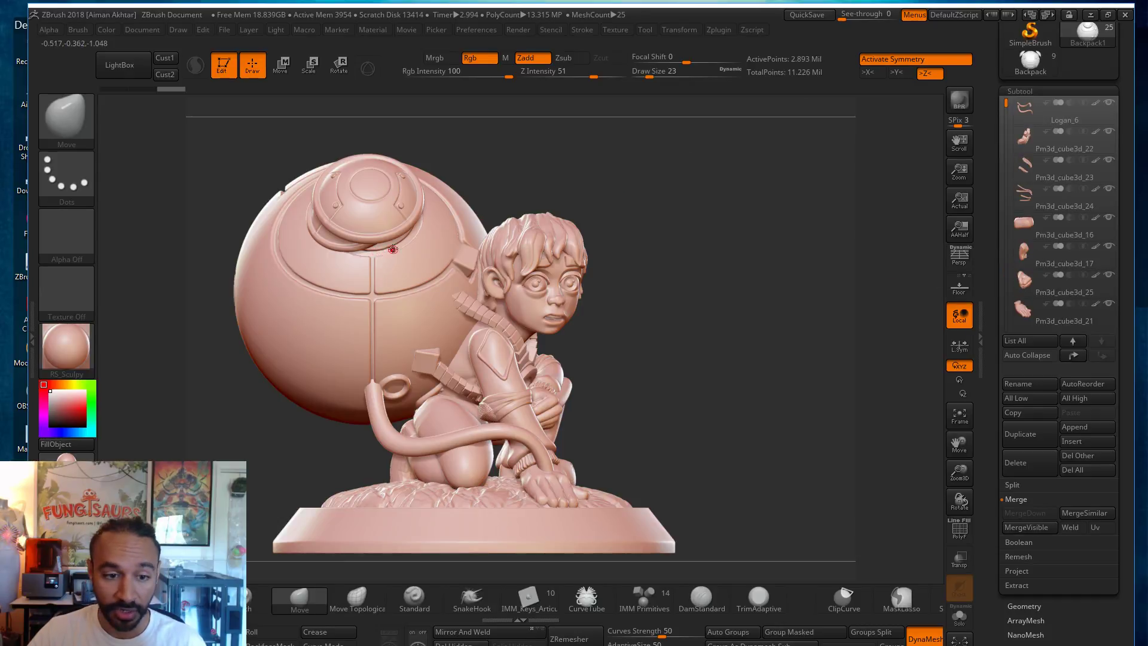
alt+click(341, 246)
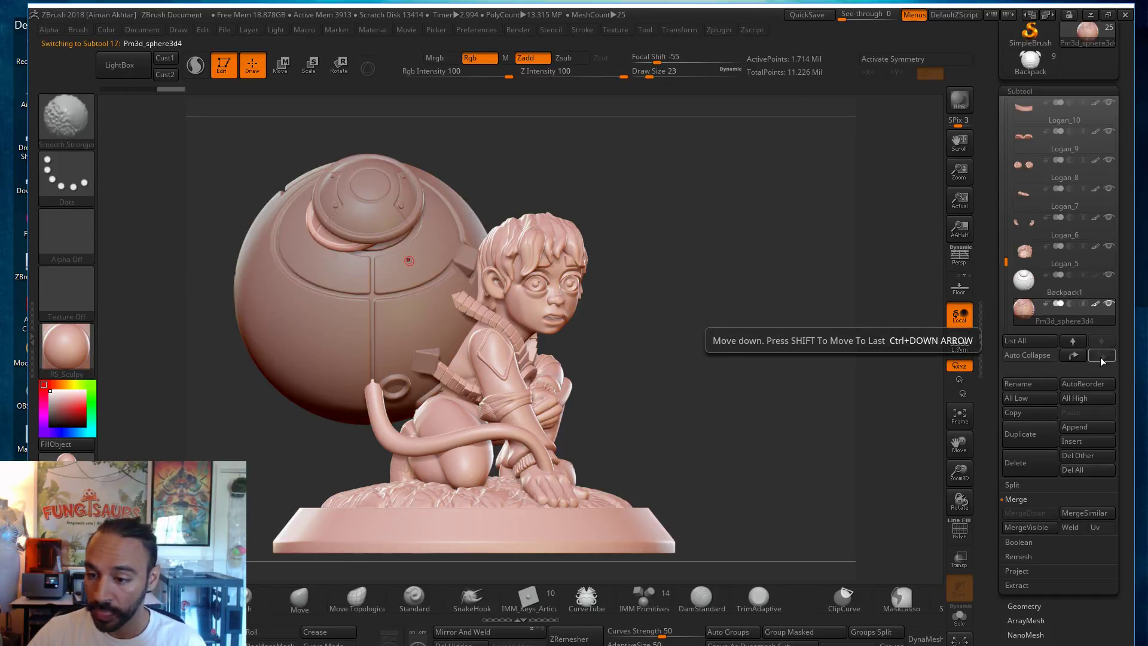
click(1024, 281)
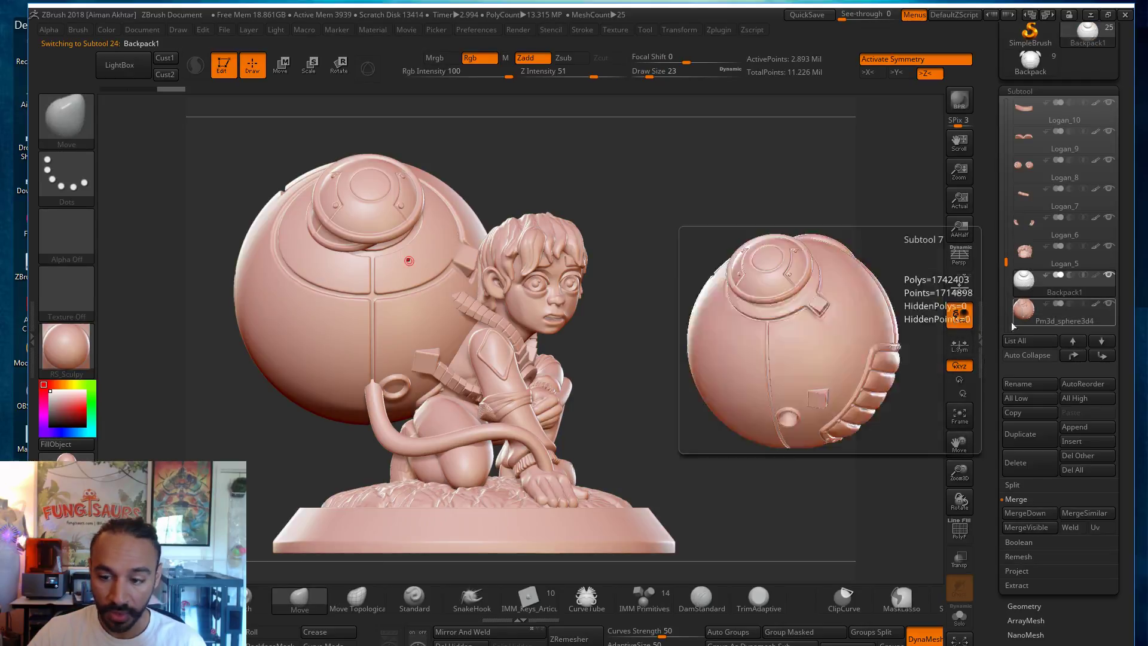
Step: Ghost the inactive subtools and compare the new backpack's size and position with the old backpack, ending on Backpack1
click(960, 560)
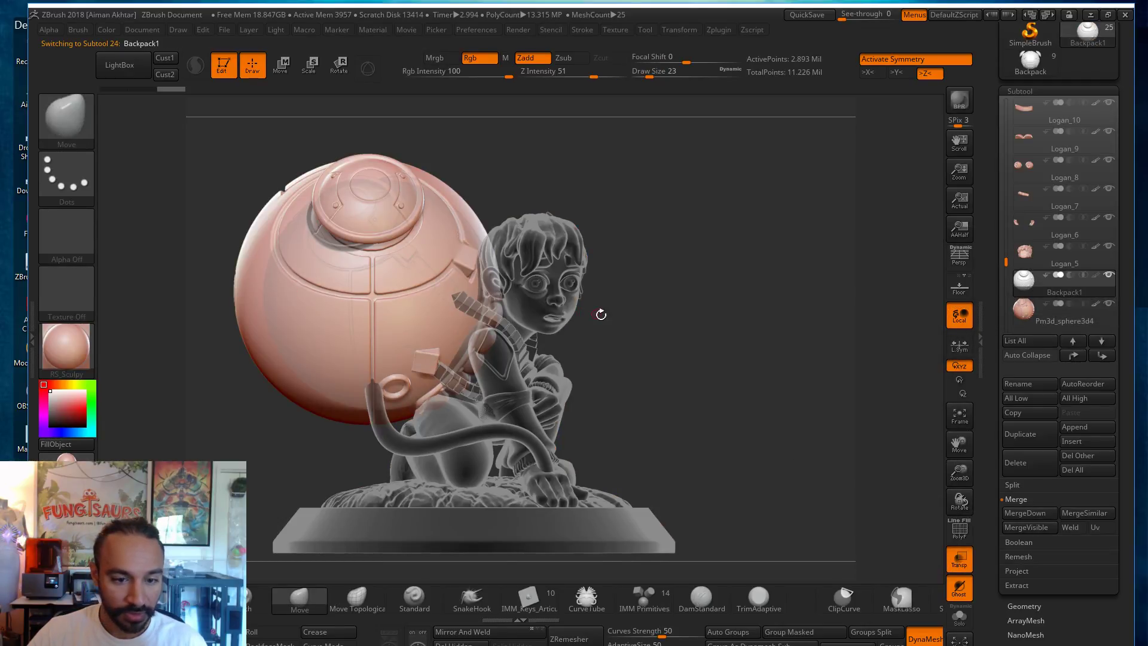
alt+drag(636, 321, 644, 328)
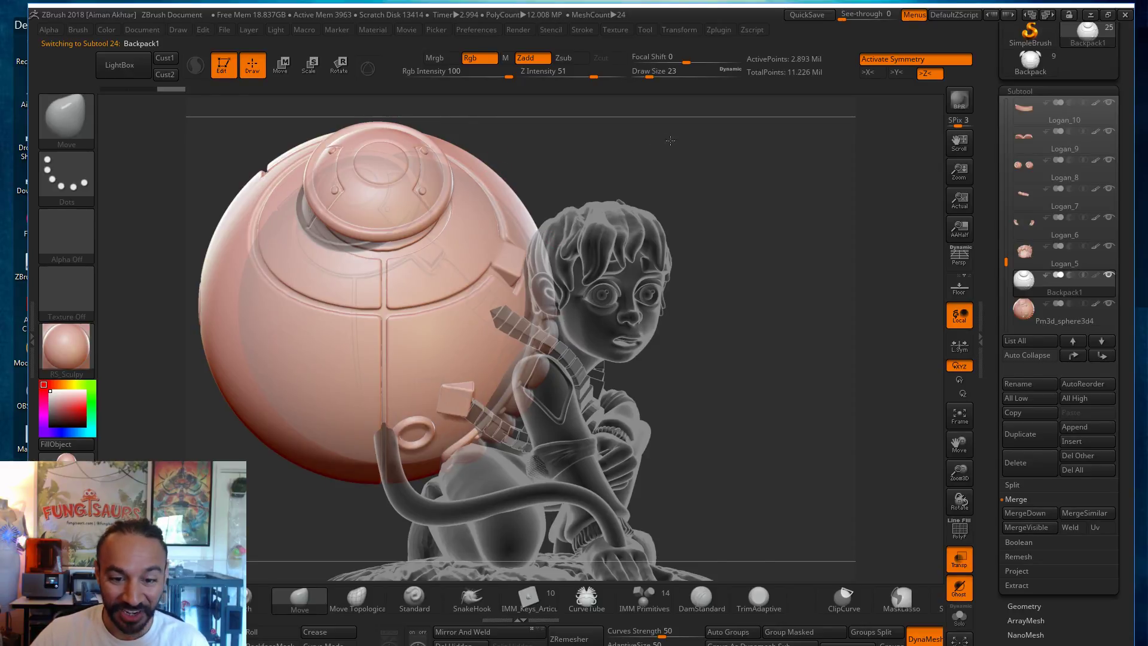
alt+drag(598, 153, 681, 138)
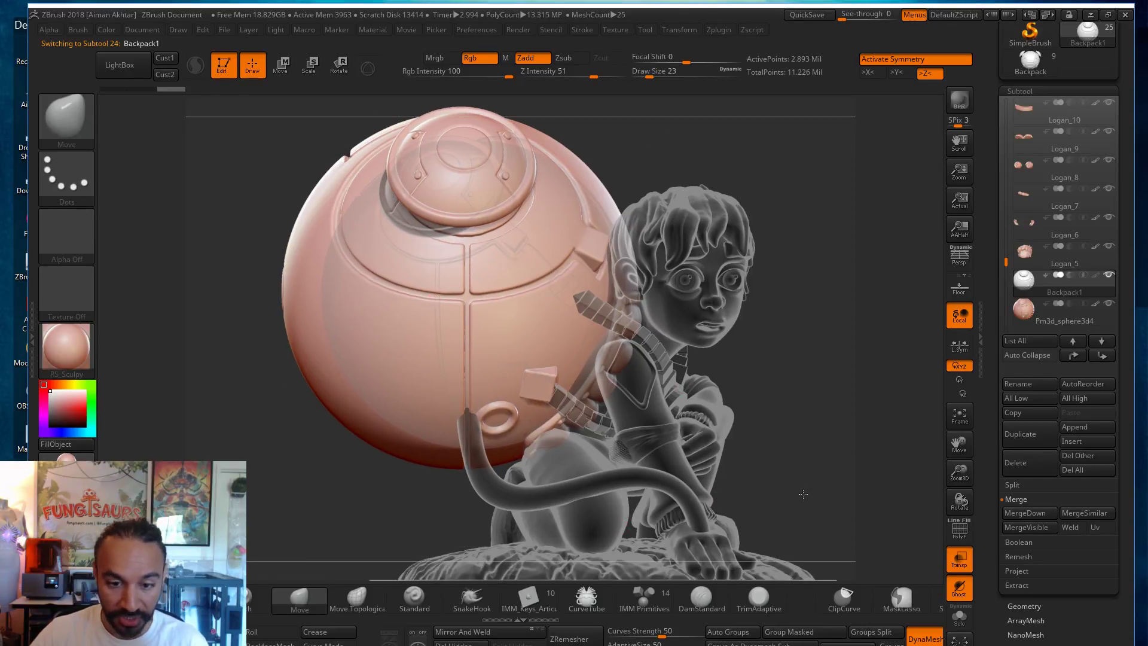
drag(803, 494, 800, 495)
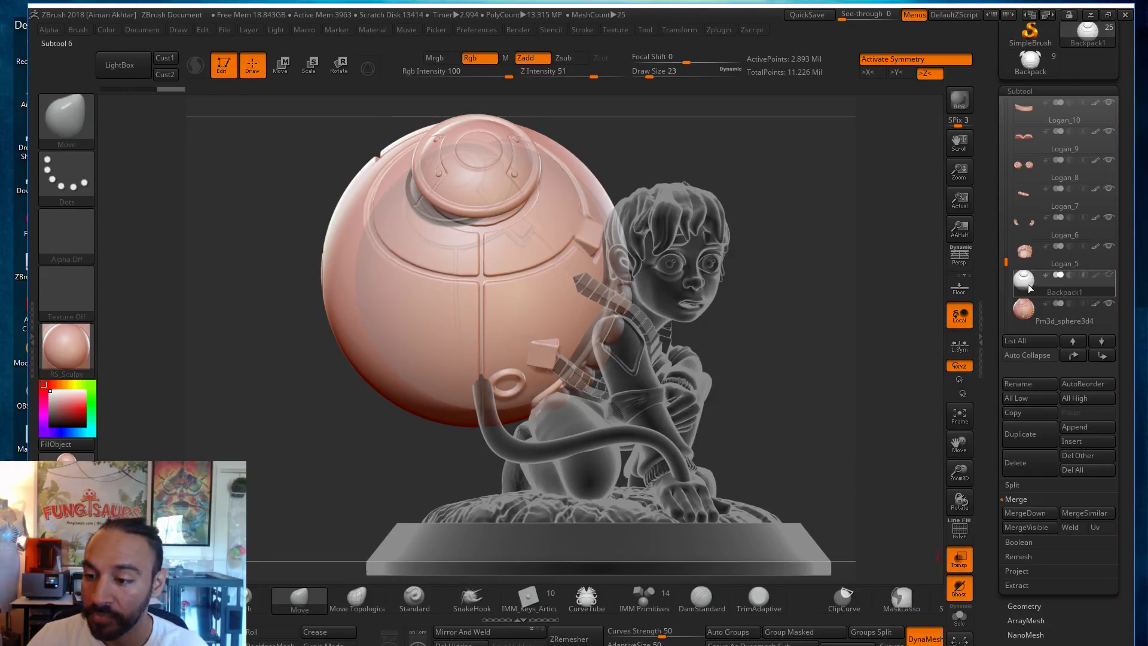
click(1025, 308)
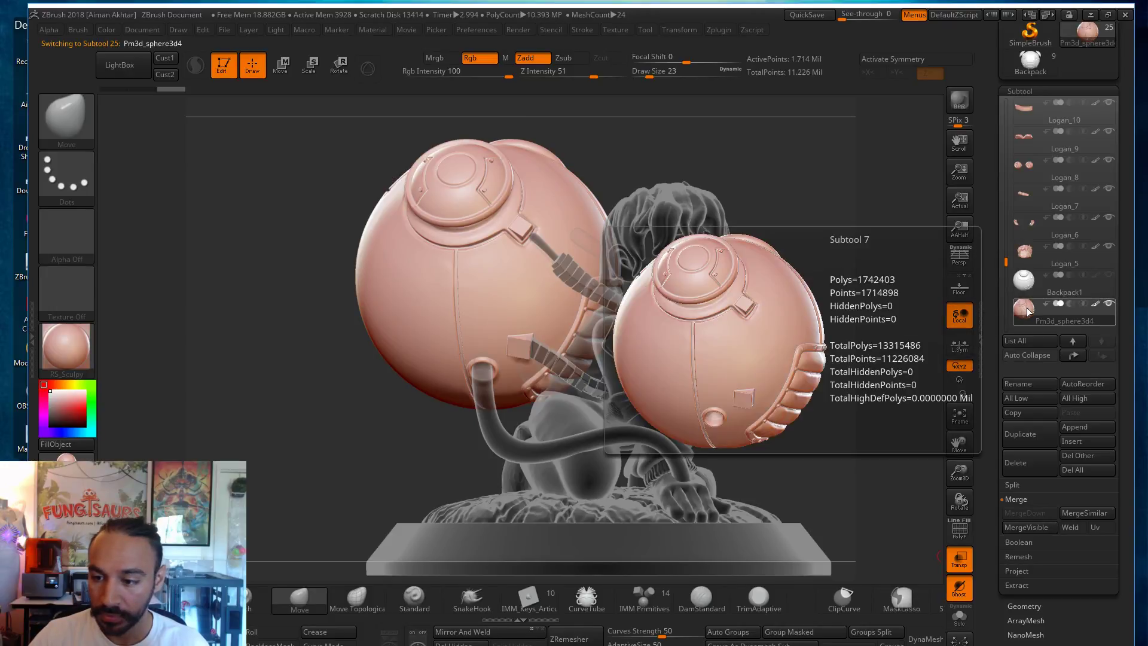
click(1024, 280)
Step: Turn ghost transparency off, duplicate Backpack1 and rotate the copy slightly clockwise about its centre as seen from above
drag(797, 346, 819, 496)
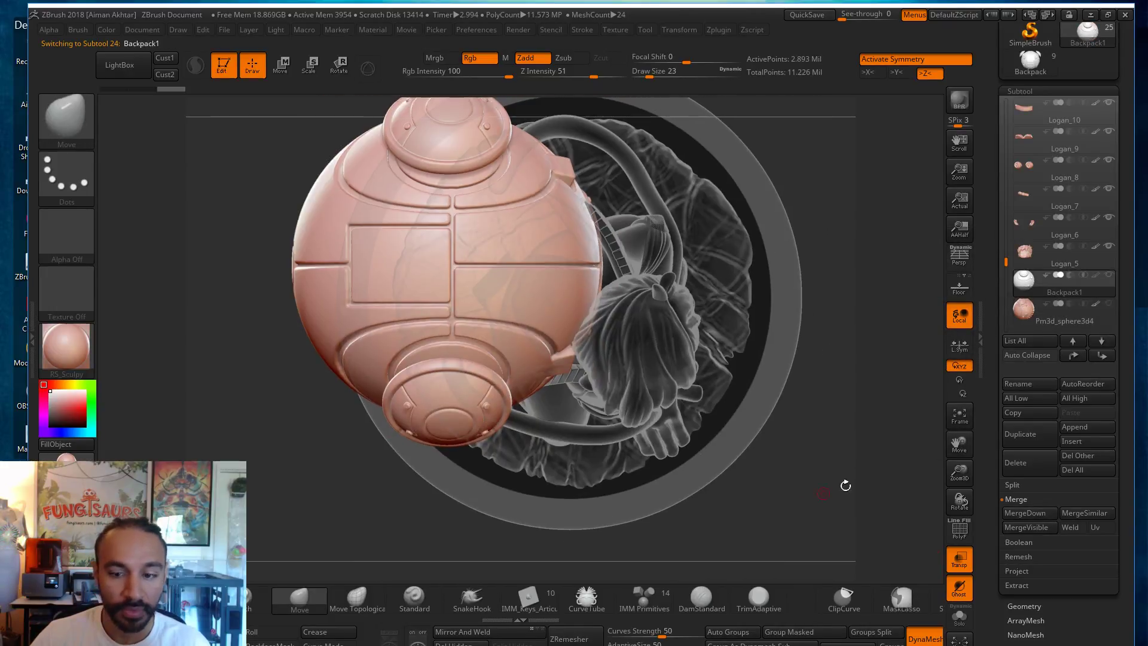
drag(871, 555, 931, 551)
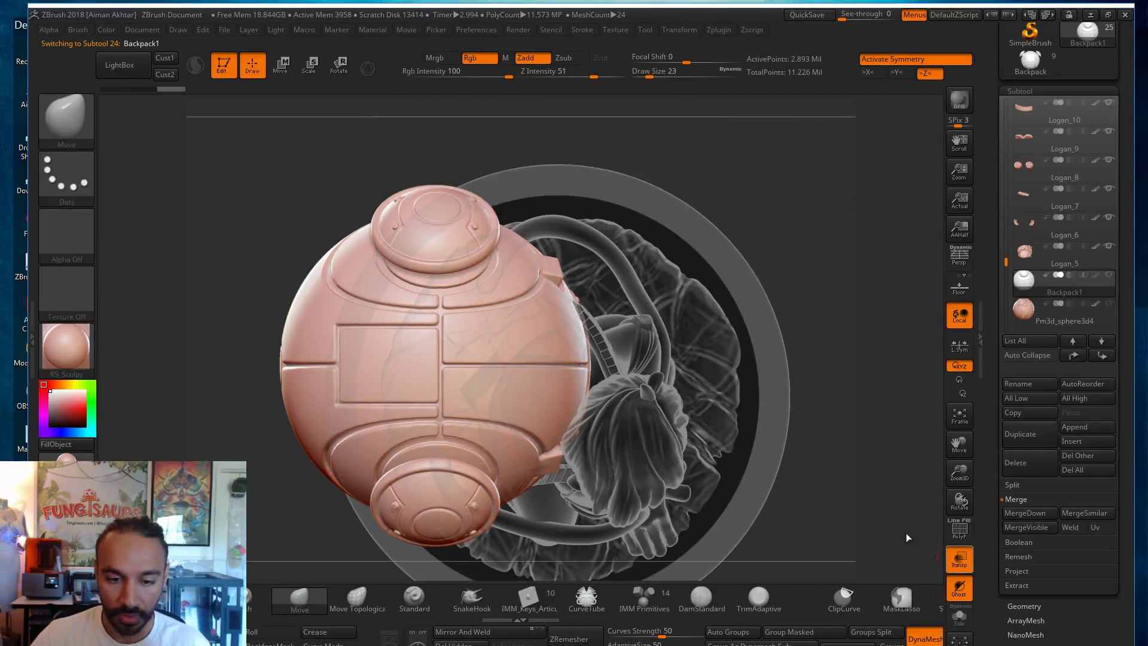
click(952, 559)
click(338, 69)
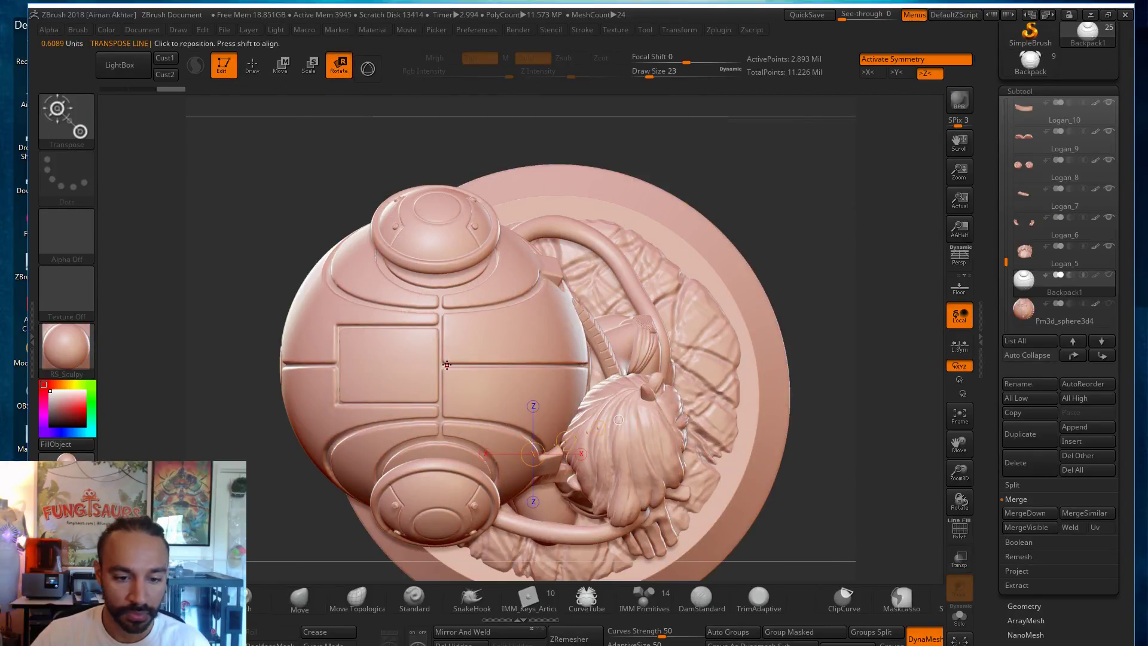
key(x)
shift+drag(441, 364, 440, 157)
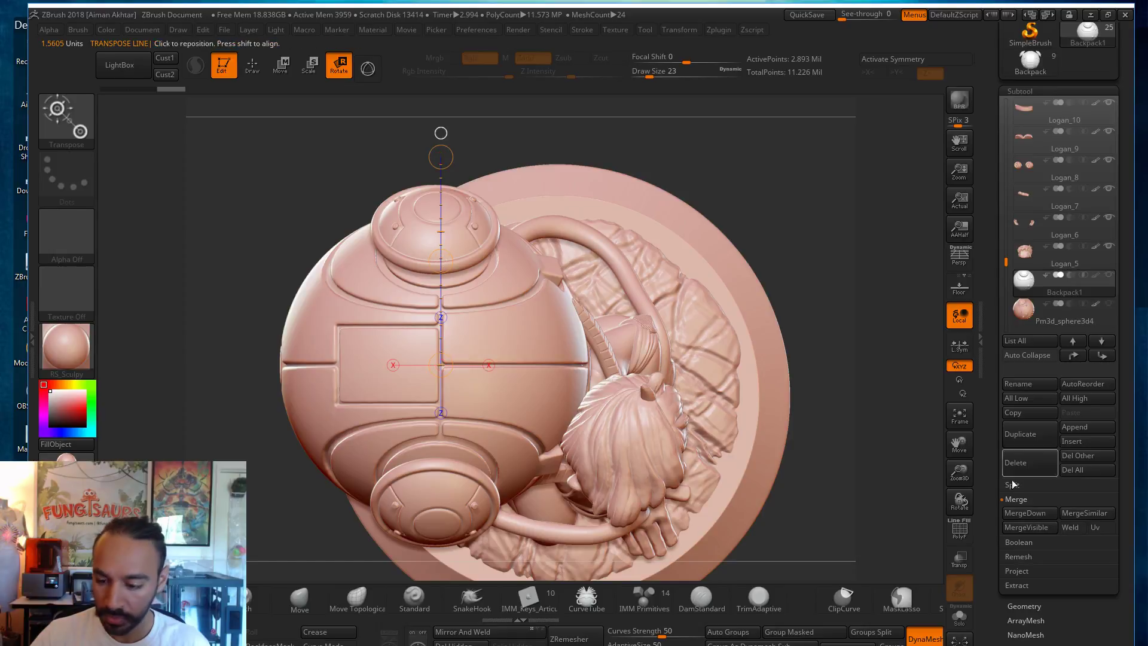
click(1025, 430)
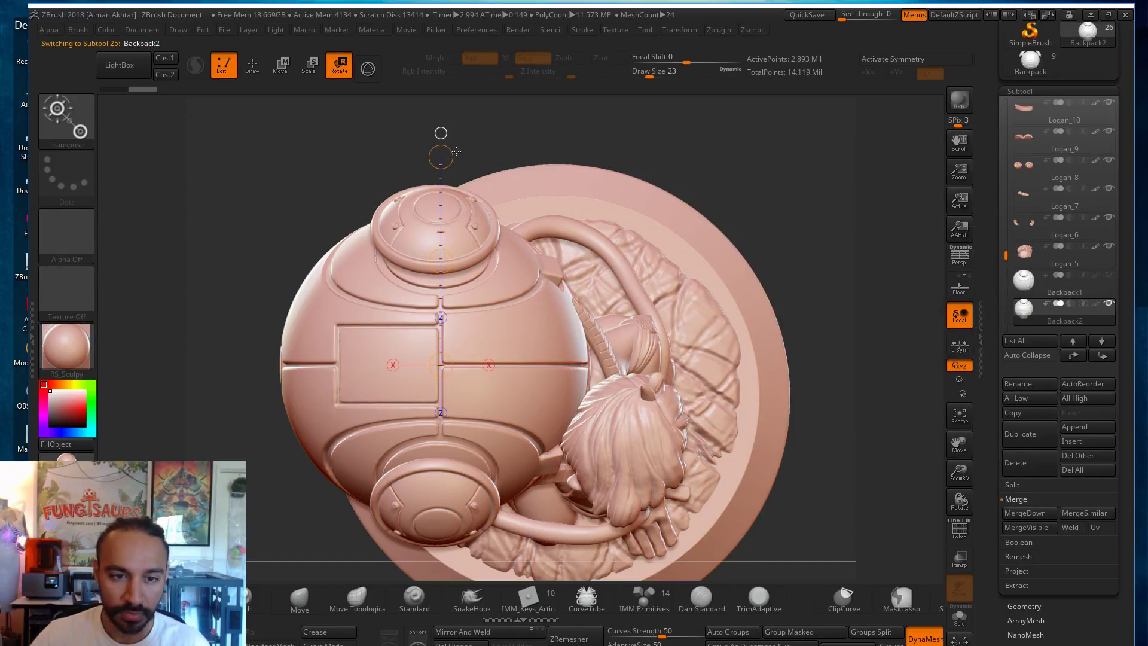
drag(458, 156, 493, 176)
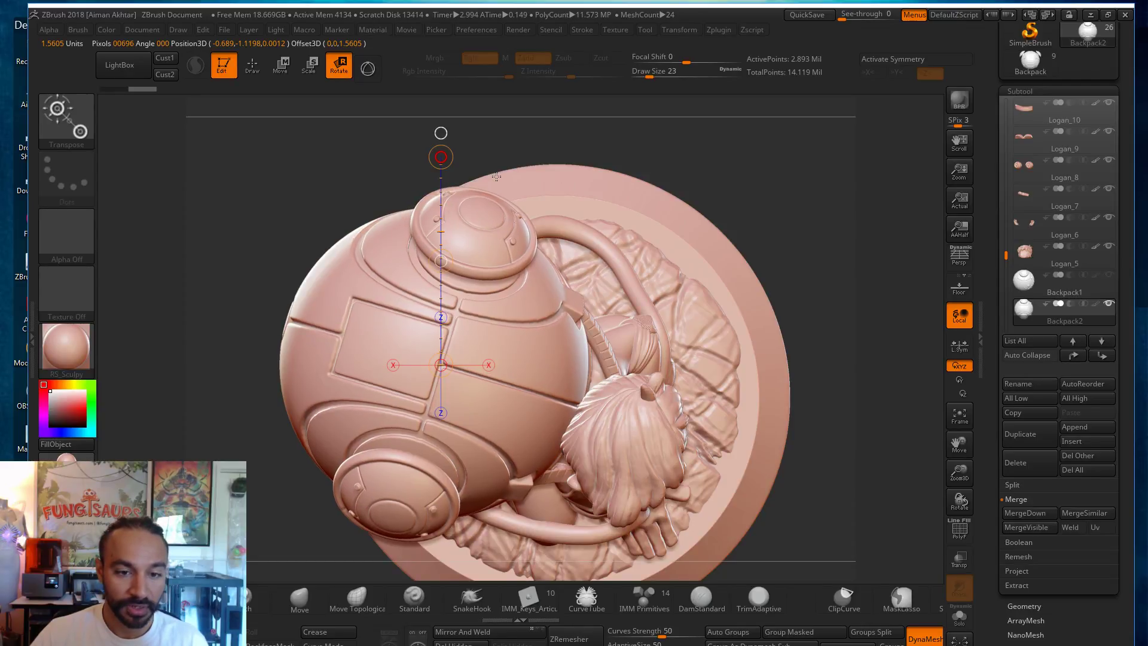
Step: Nudge the duplicated backpack slightly sideways across the character's back and scale it down a little
key(w)
drag(441, 274, 447, 249)
drag(913, 433, 766, 255)
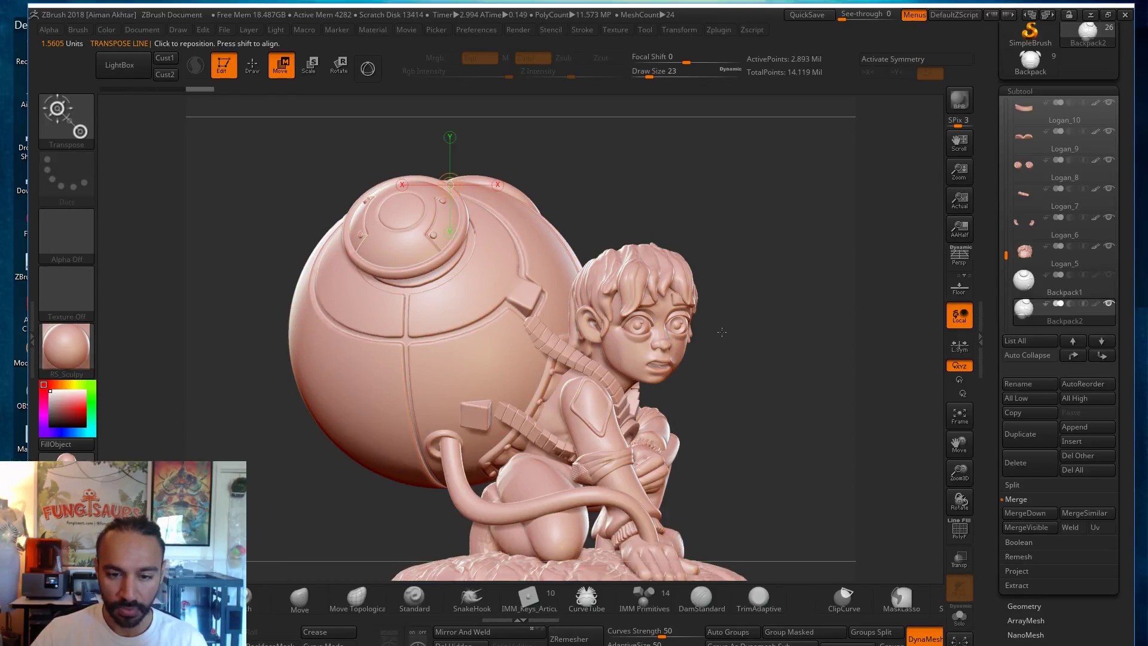
drag(731, 332, 680, 331)
drag(716, 412, 791, 419)
shift+drag(464, 219, 707, 218)
click(312, 66)
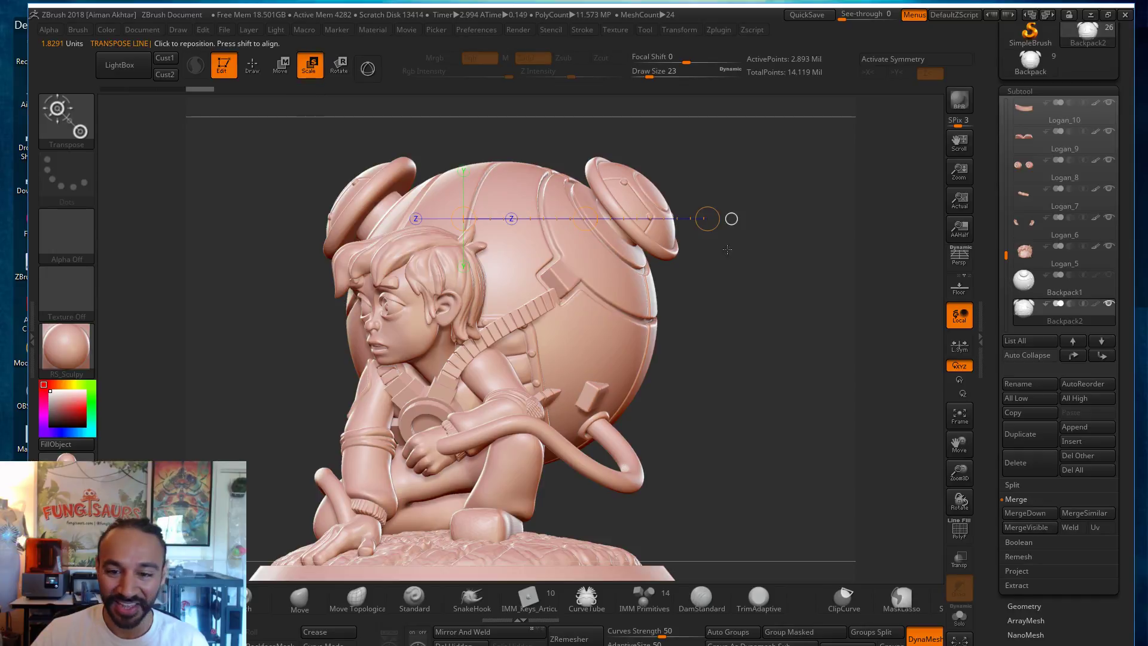
drag(704, 219, 701, 220)
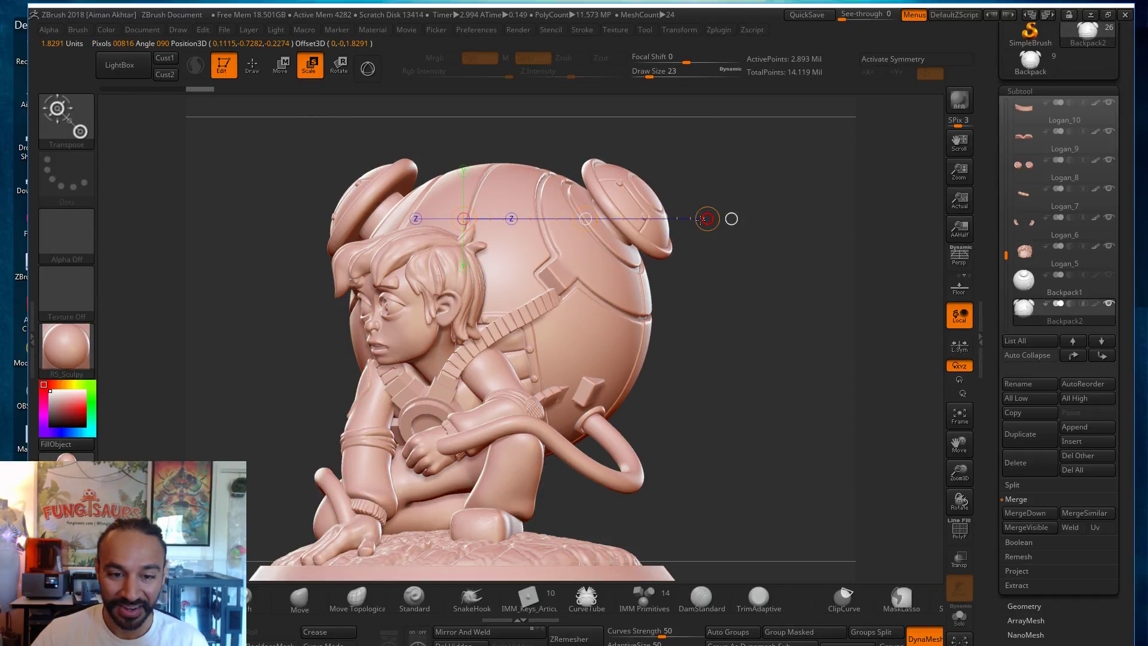
drag(803, 426, 815, 426)
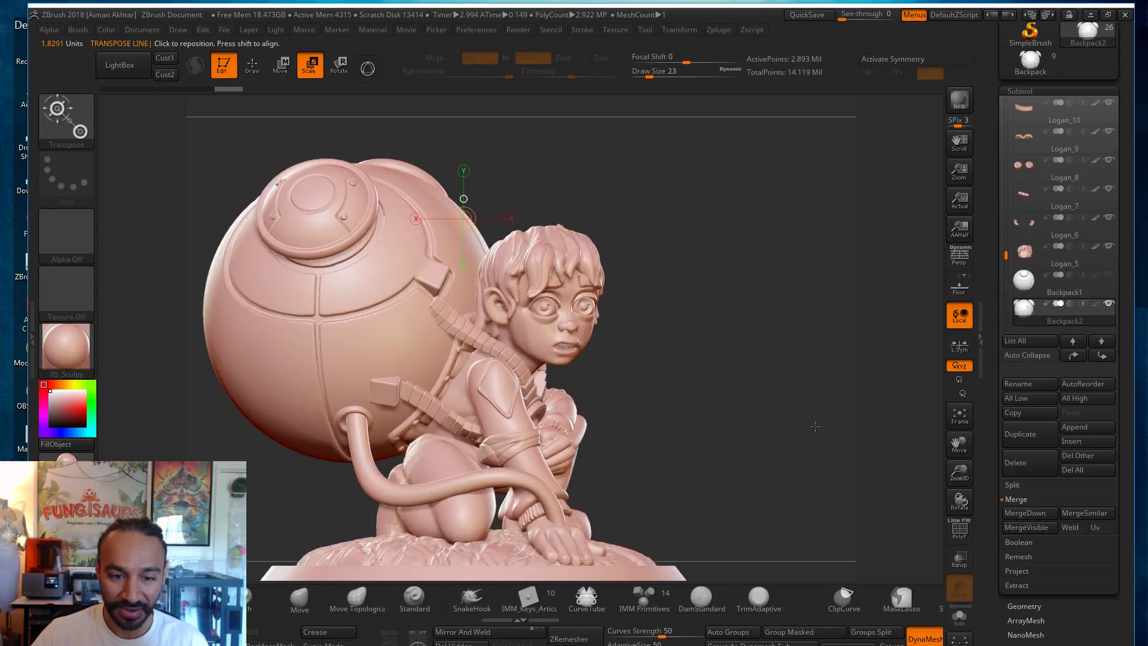
Step: Shift Backpack2 slightly backward, away from the character's back, with a horizontal transpose line
click(281, 65)
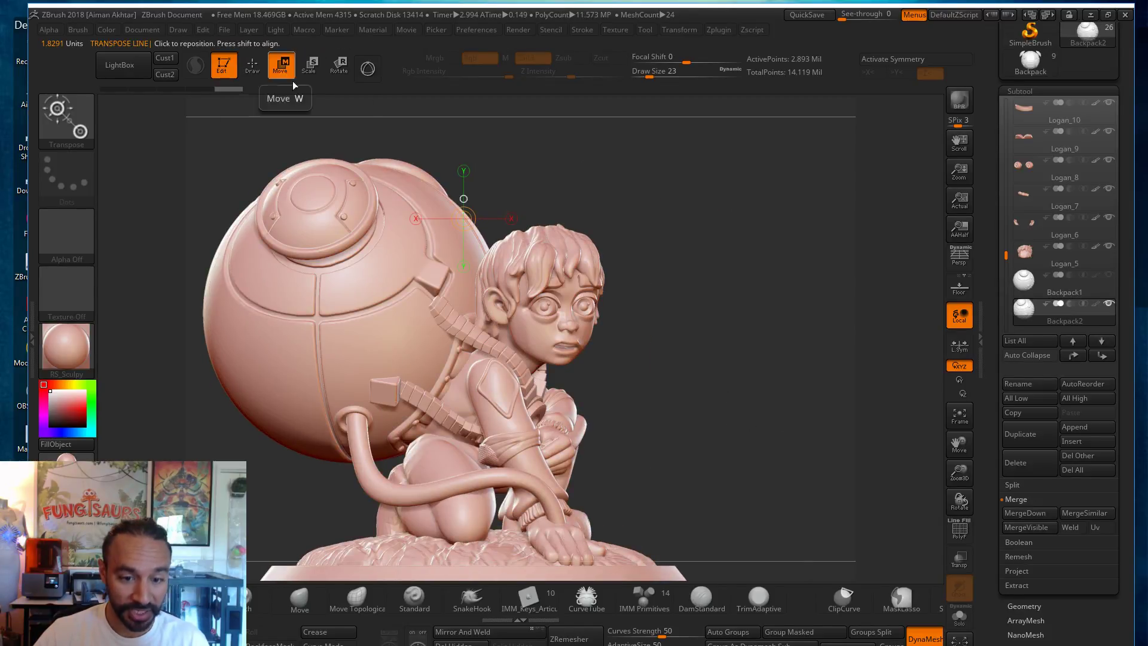
shift+drag(428, 362, 763, 362)
mouse_move(595, 362)
mouse_down()
mouse_move(570, 358)
mouse_move(581, 357)
mouse_up()
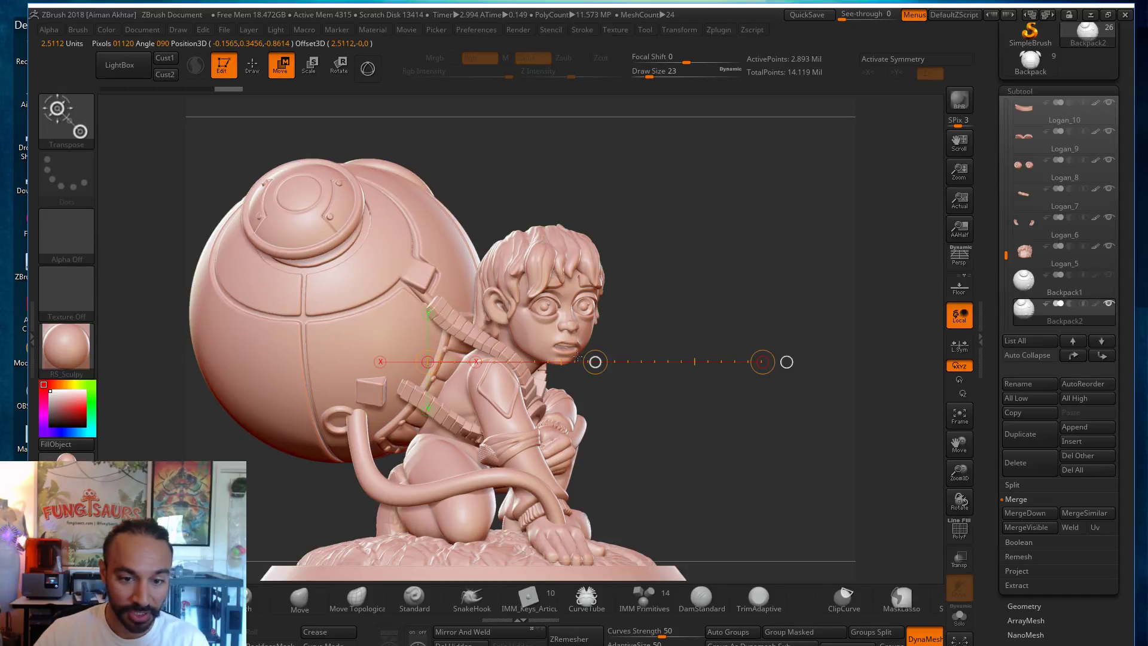
mouse_move(644, 471)
mouse_down()
mouse_move(655, 477)
mouse_move(638, 466)
mouse_up()
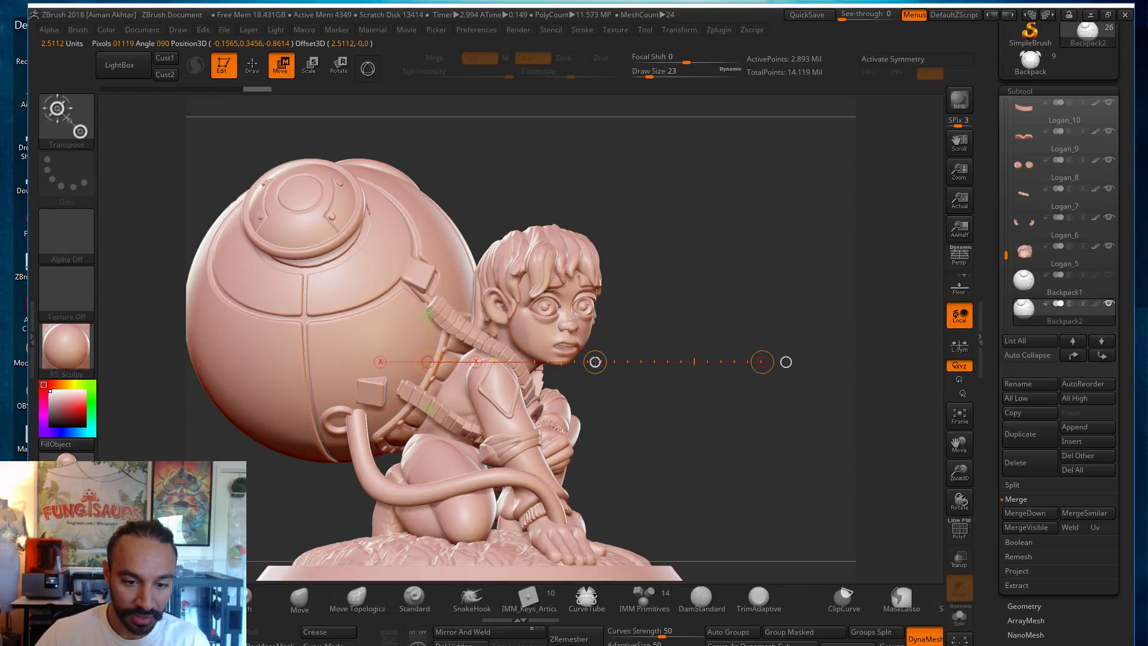
Step: Tilt the top of Backpack2 slightly toward the character by rotating it about its base in side view
drag(638, 475, 742, 342)
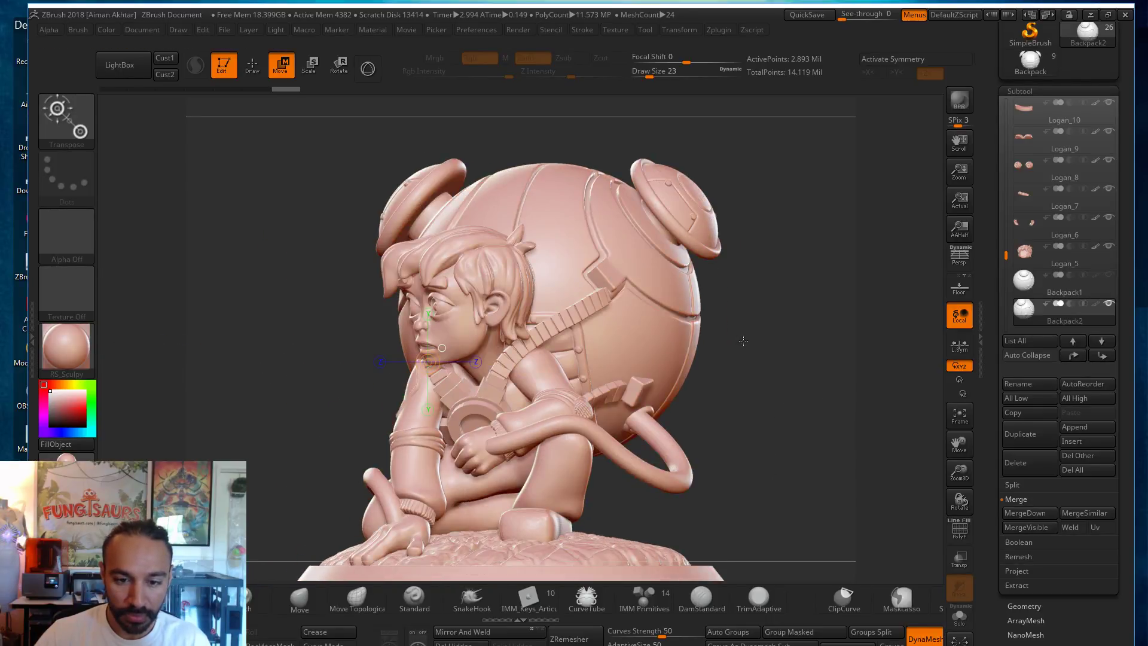
drag(762, 430, 797, 272)
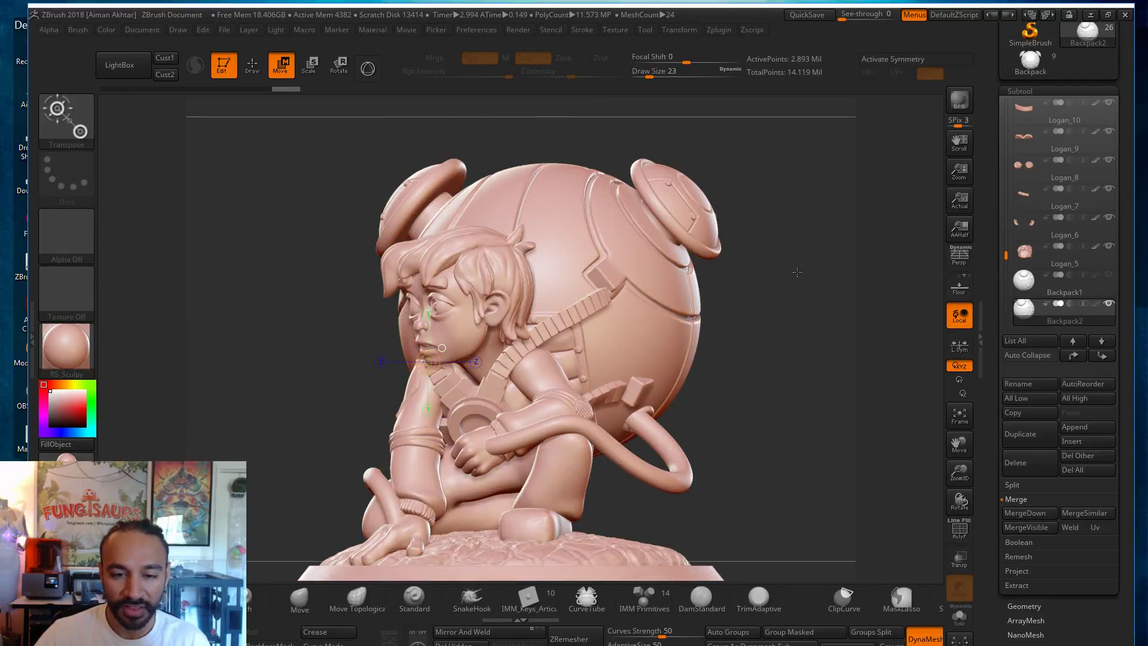
mouse_move(770, 397)
mouse_down()
mouse_move(728, 396)
mouse_move(757, 391)
mouse_up()
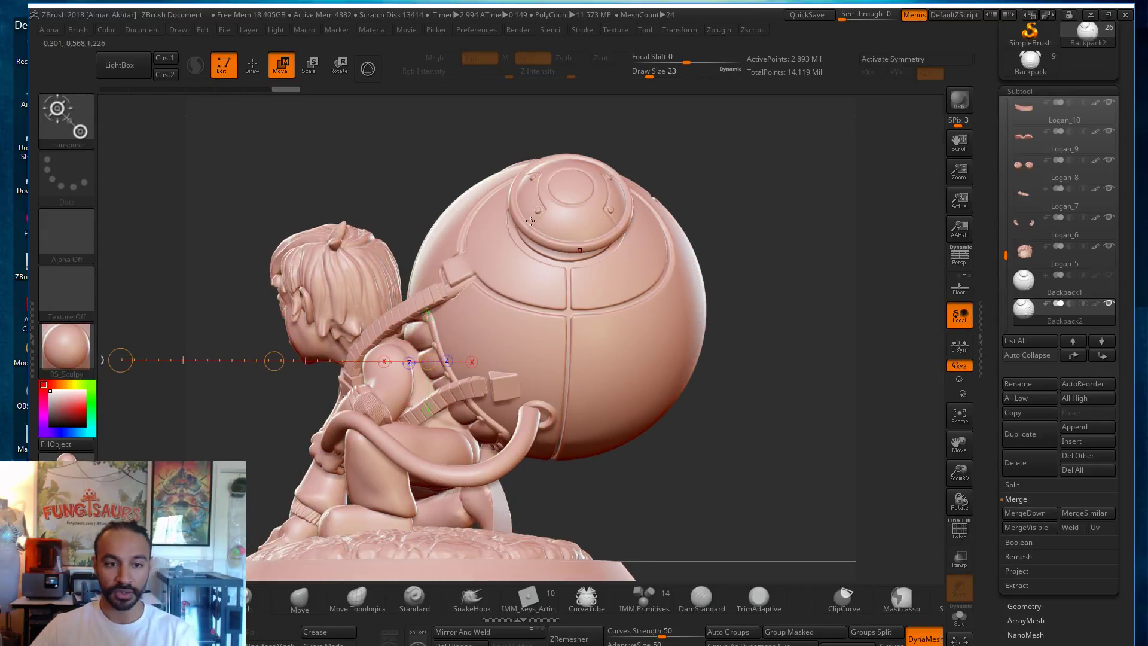
click(338, 65)
drag(661, 469, 658, 478)
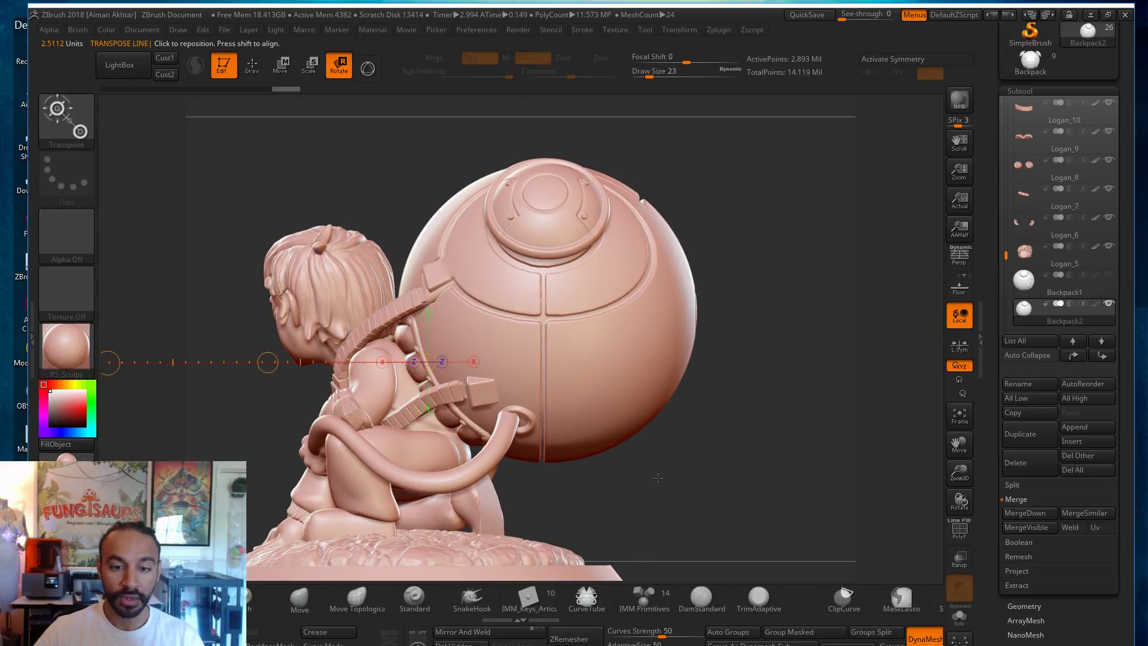
mouse_move(536, 452)
mouse_down()
mouse_move(540, 114)
mouse_move(539, 131)
mouse_move(515, 131)
mouse_up()
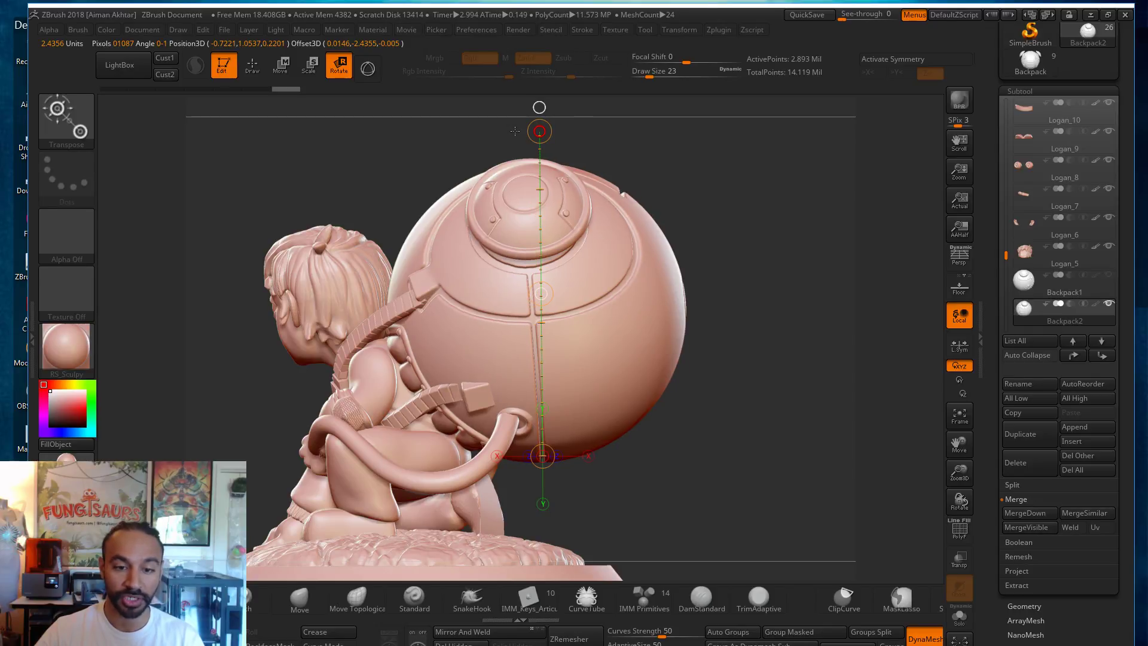
drag(515, 131, 515, 131)
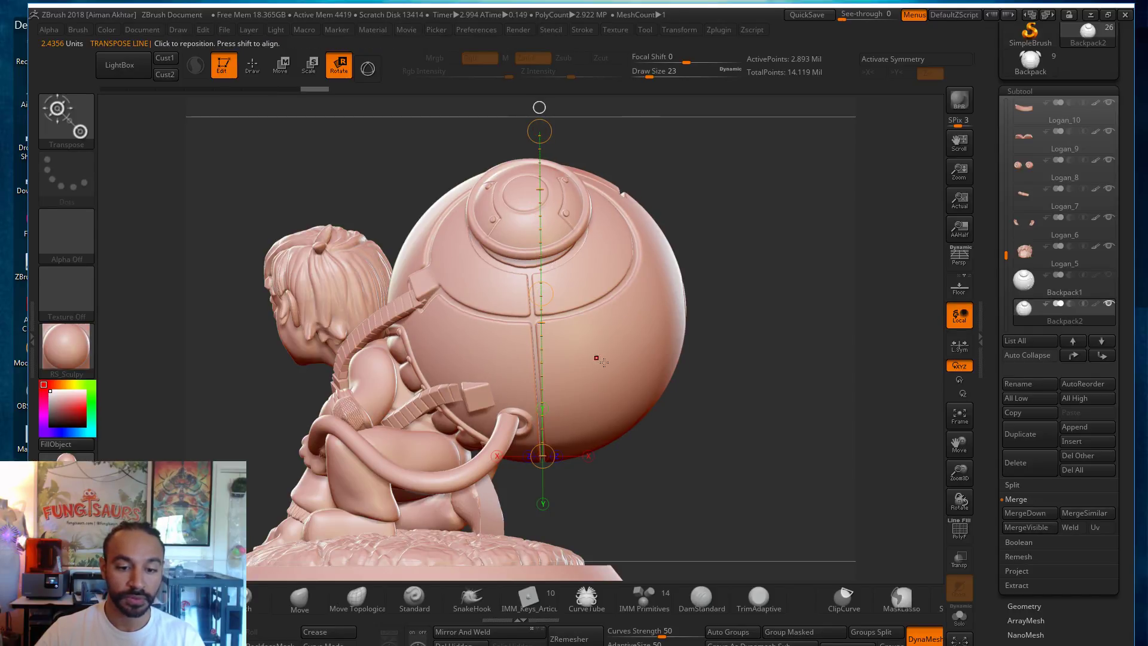
Step: Raise Backpack2 slightly and check its placement from behind and from above
drag(740, 437, 825, 455)
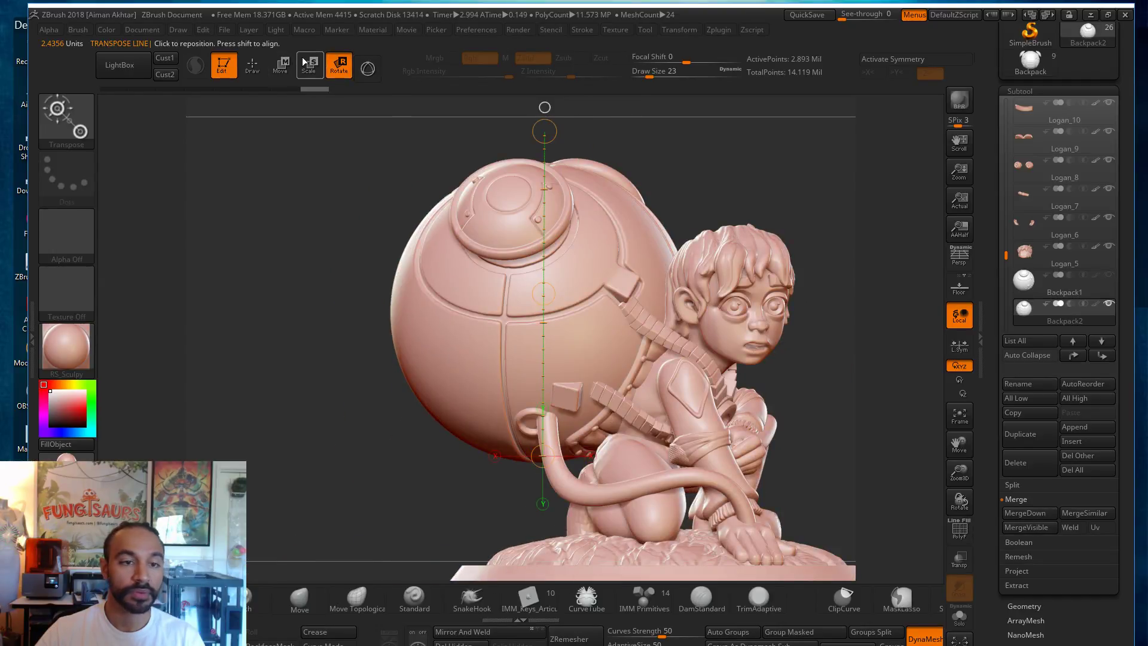
click(282, 66)
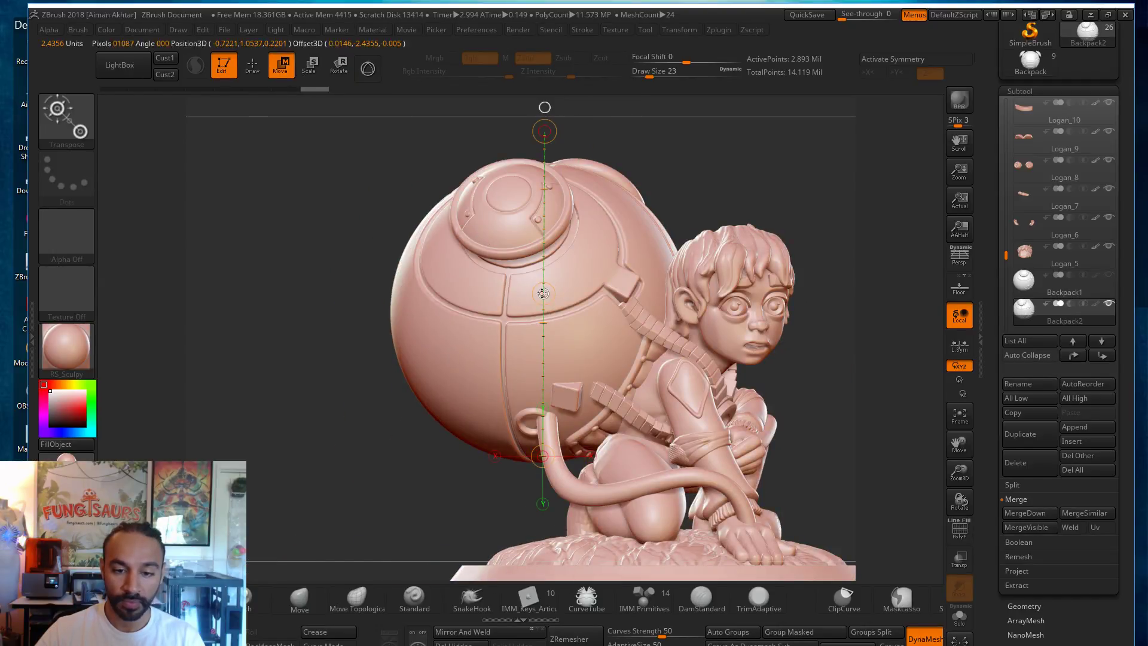
drag(542, 292, 541, 290)
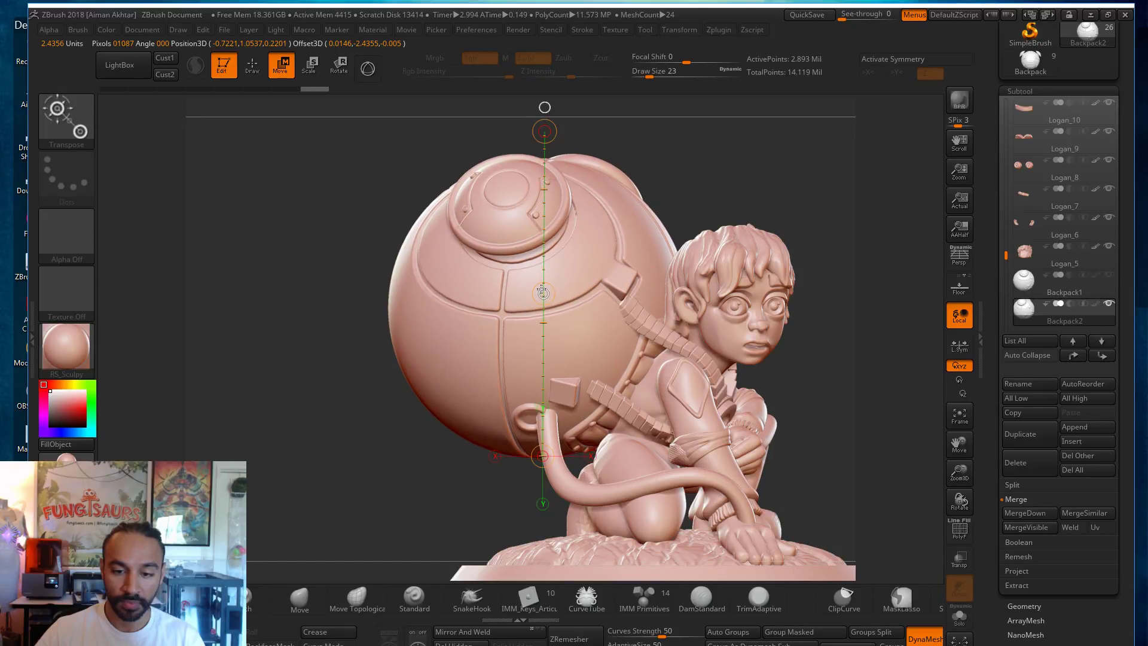
drag(219, 380, 310, 392)
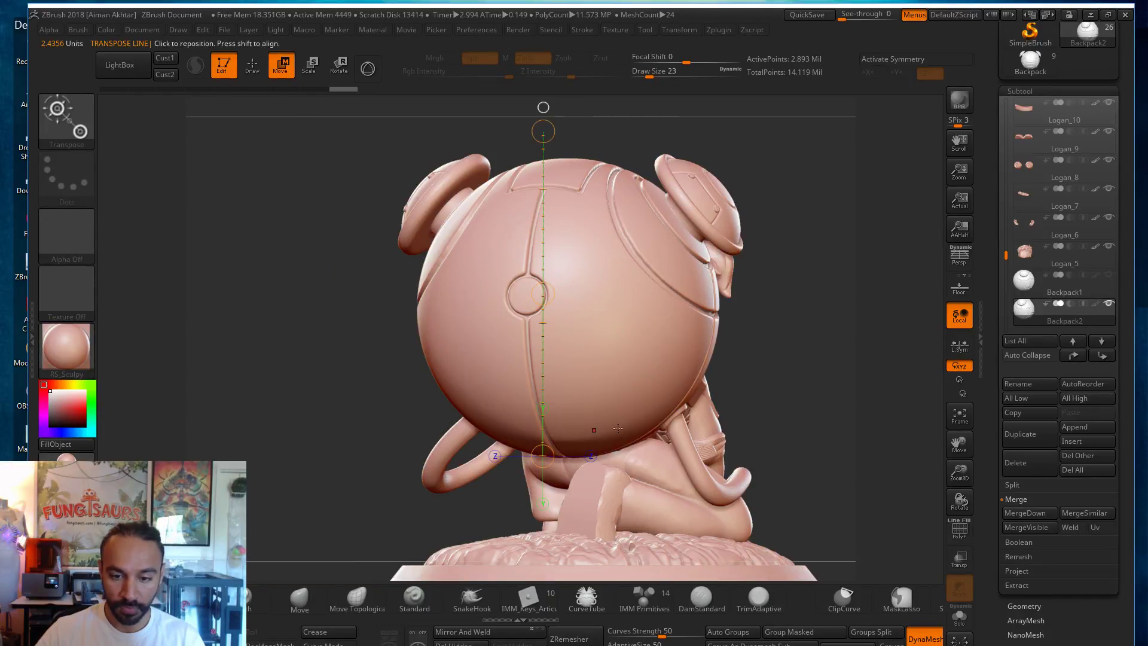
drag(782, 389, 766, 461)
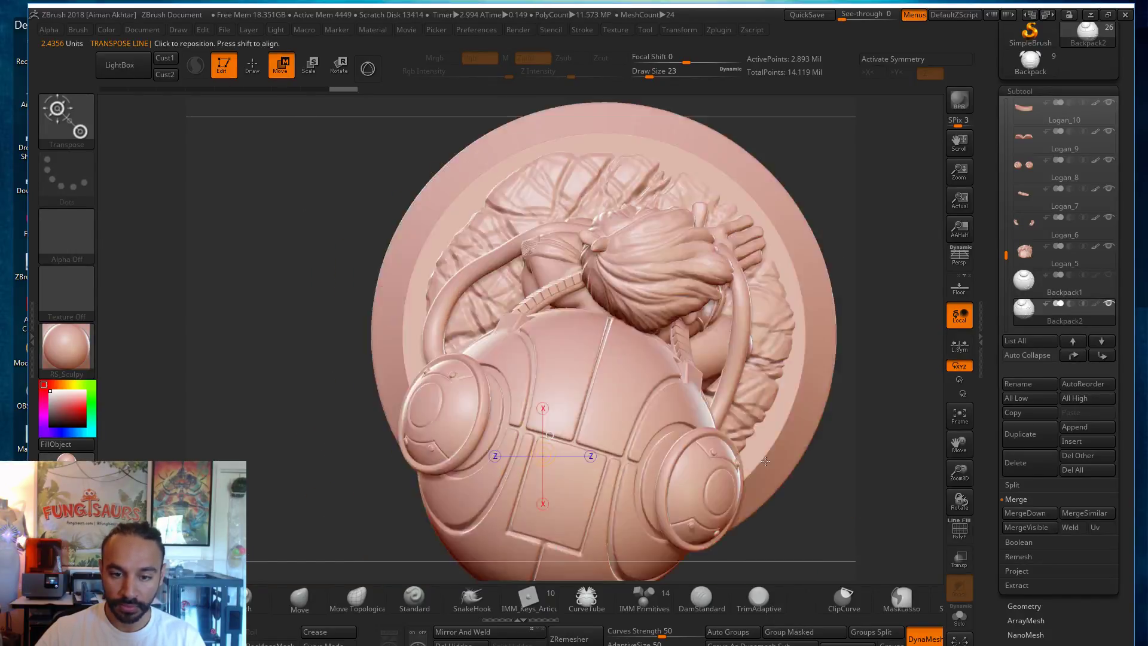
alt+drag(849, 581, 806, 573)
shift+drag(835, 373, 836, 367)
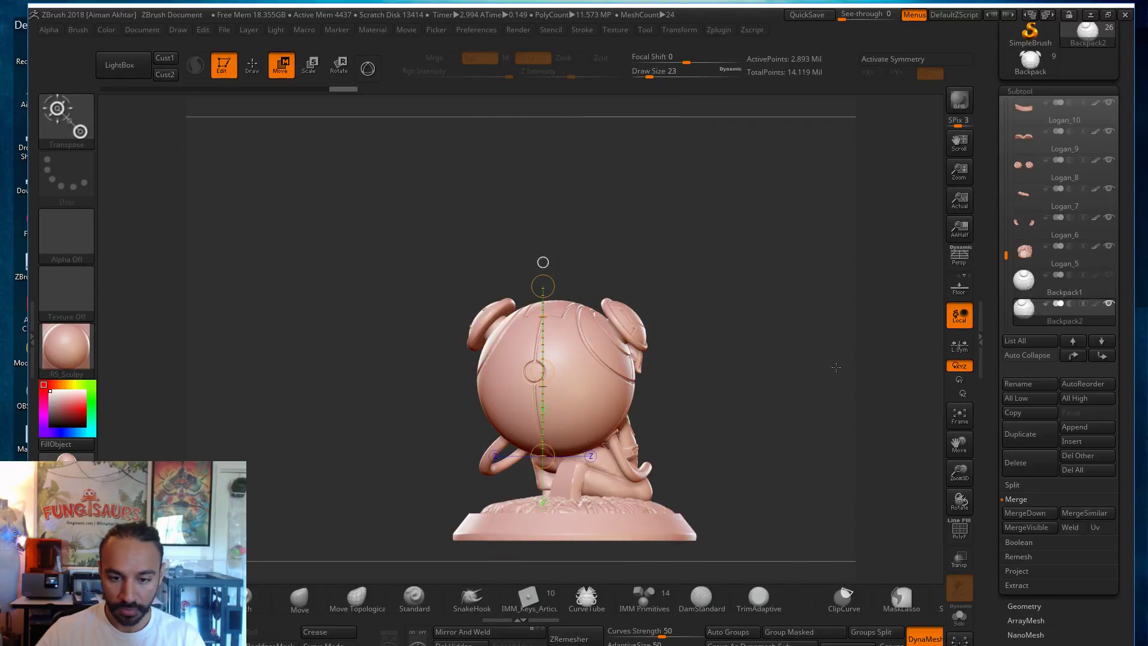
Step: Compare Backpack2 with the old backpack, Pm3d_sphere3d4, from the three-quarter front by switching between the two subtools
drag(832, 420, 899, 390)
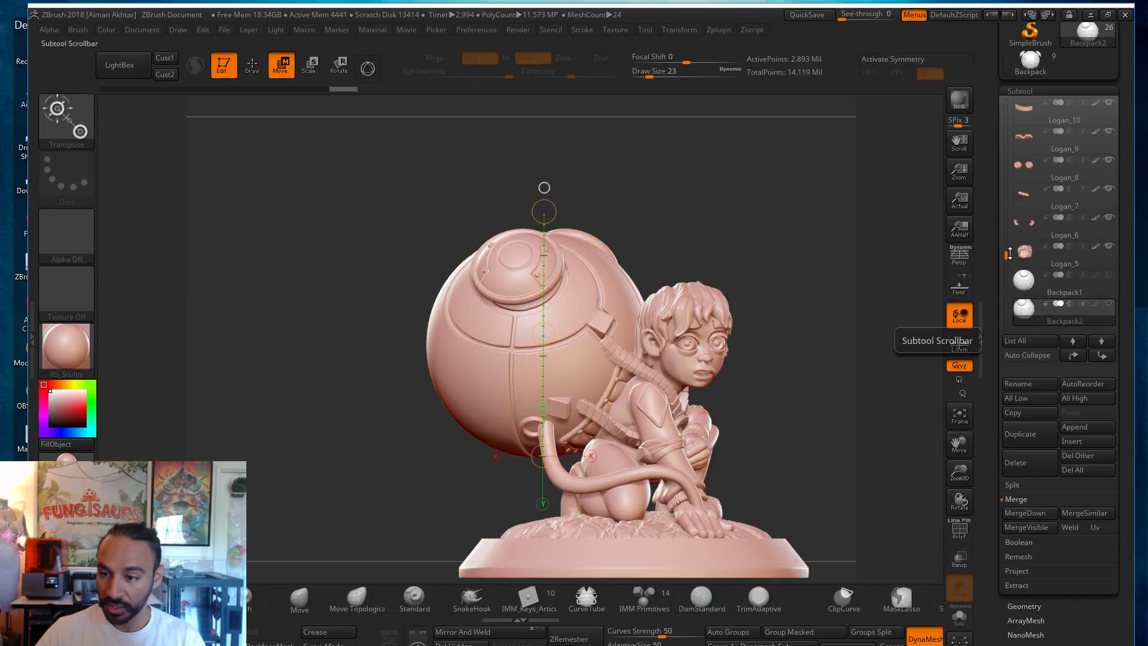
drag(1006, 256, 1003, 268)
click(1024, 281)
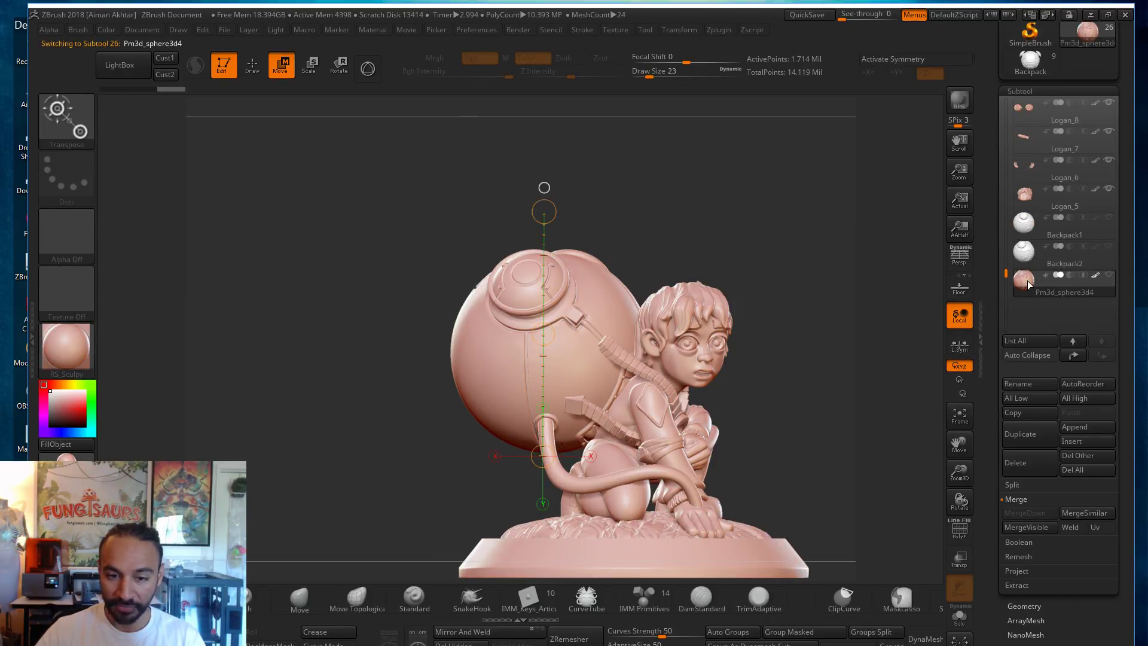
click(1029, 263)
key(q)
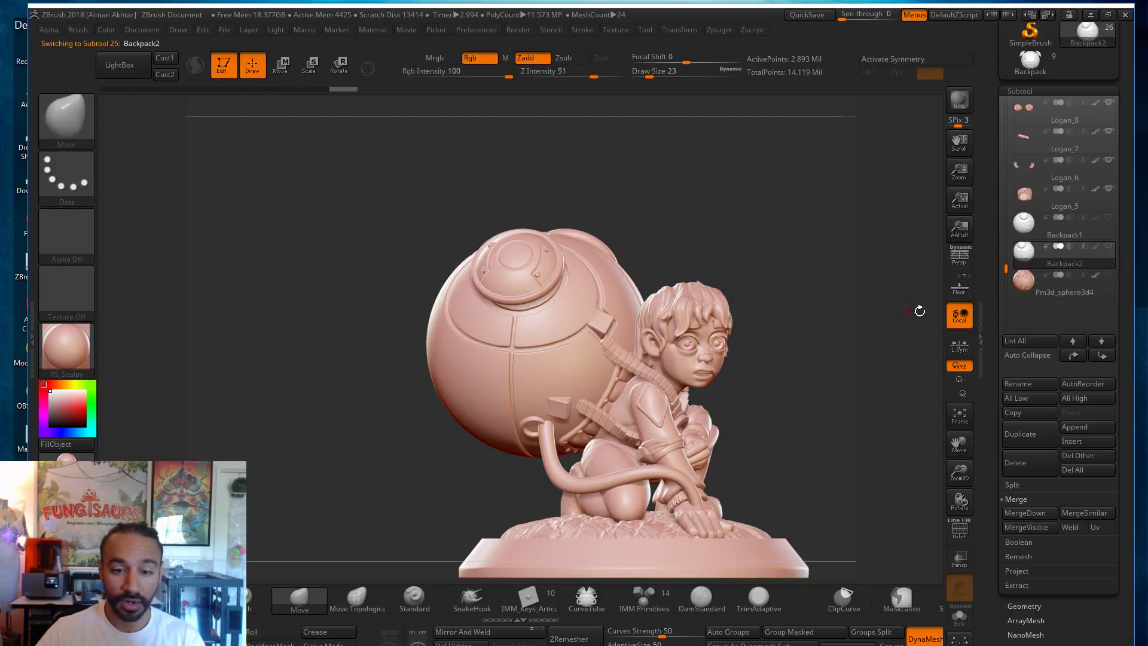
alt+drag(836, 388, 770, 321)
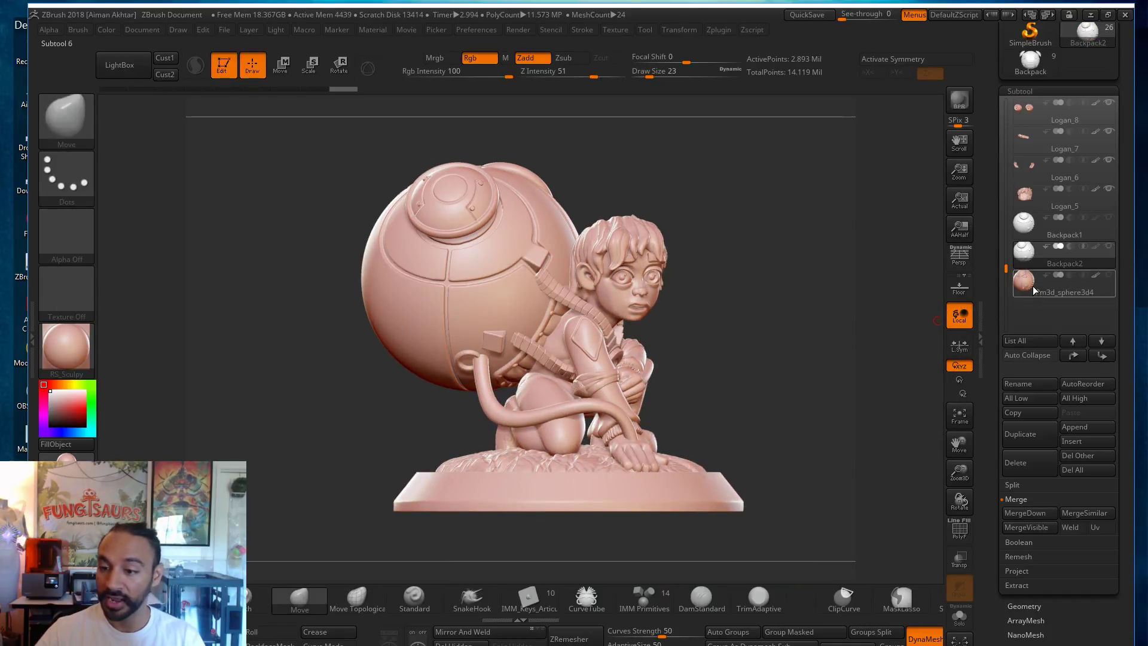
click(1036, 264)
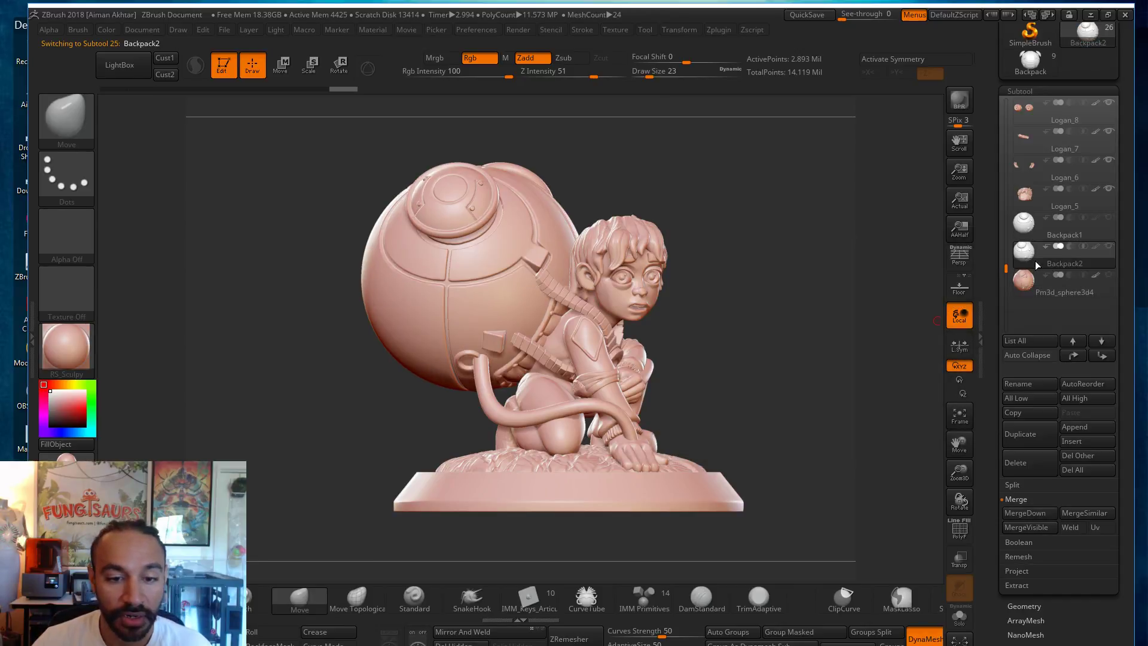
click(1035, 283)
click(1033, 259)
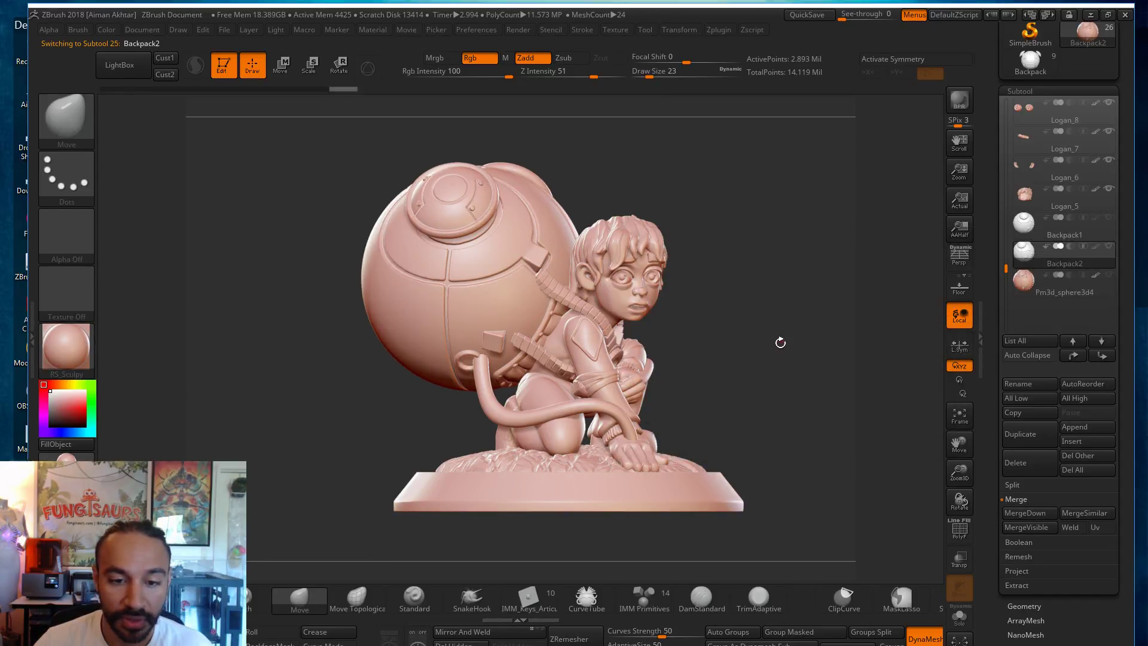
Step: Compare Backpack2 with Pm3d_sphere3d4 from behind and from the character's other side by alternating the selected subtool
drag(900, 333, 930, 333)
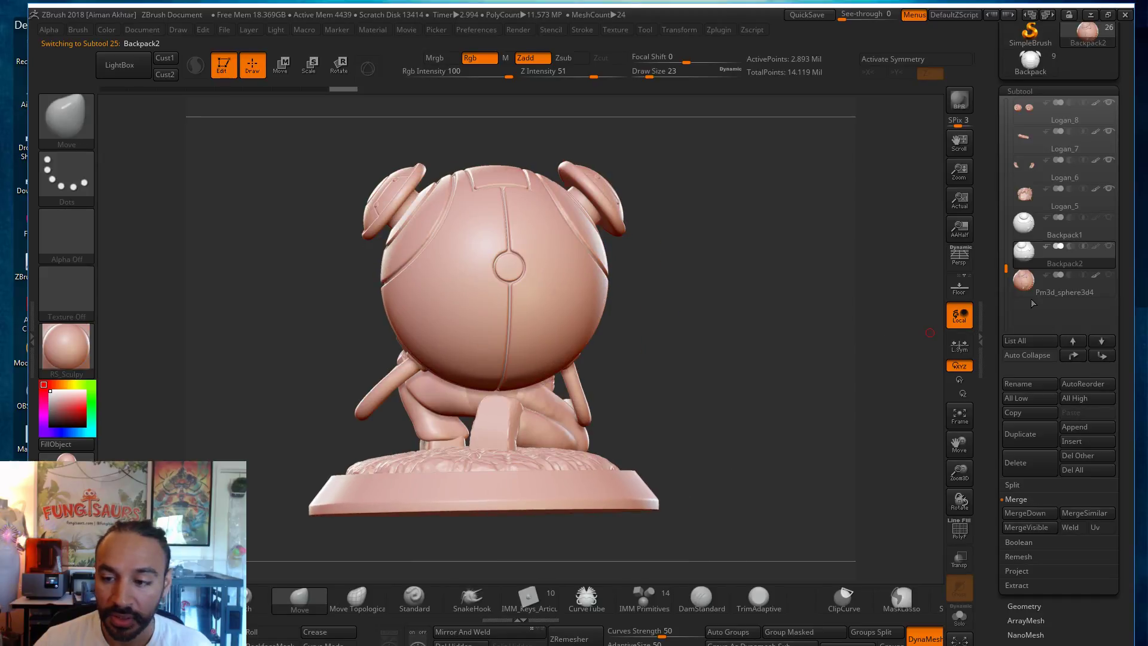
click(1031, 259)
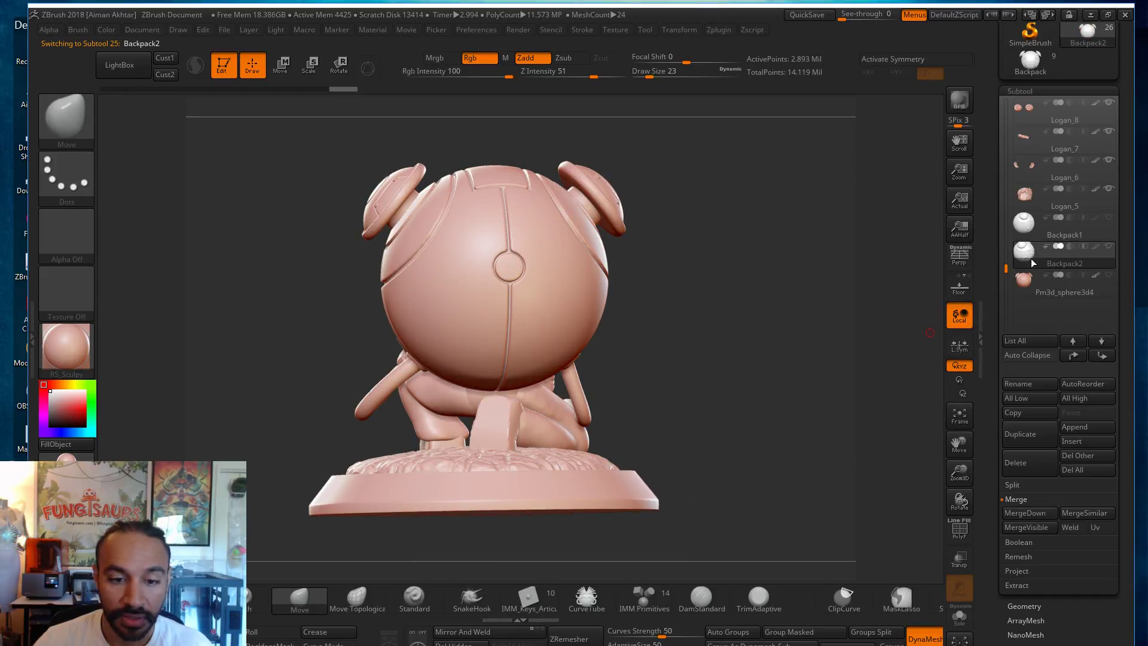
click(1027, 286)
click(1027, 256)
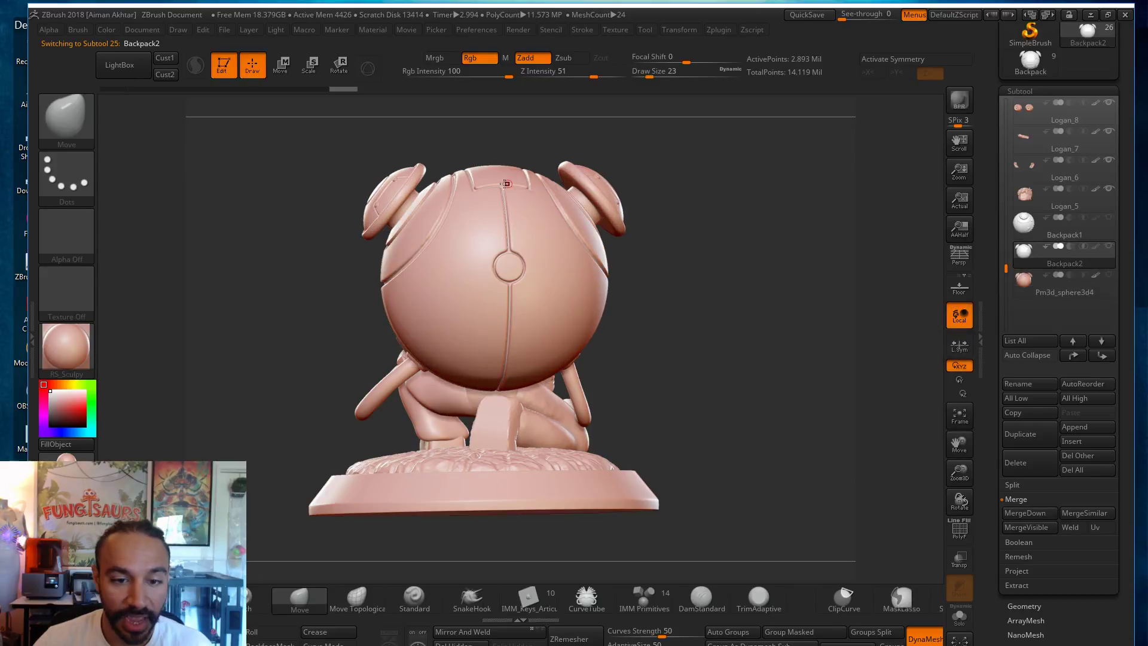
click(1028, 284)
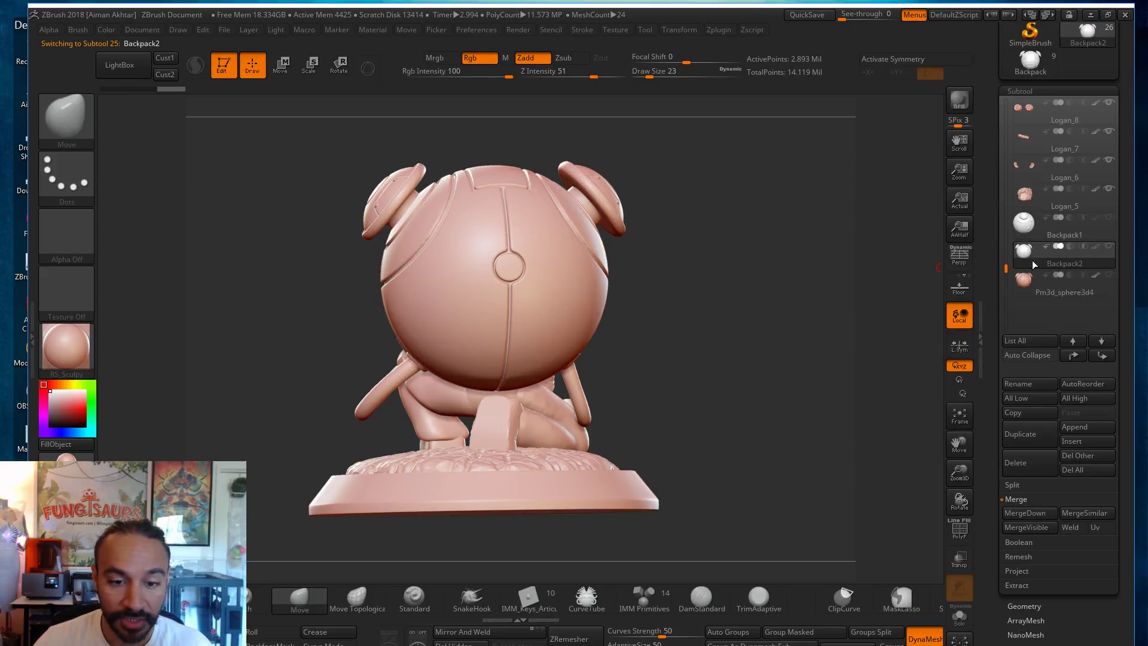
click(1032, 261)
drag(730, 278, 744, 277)
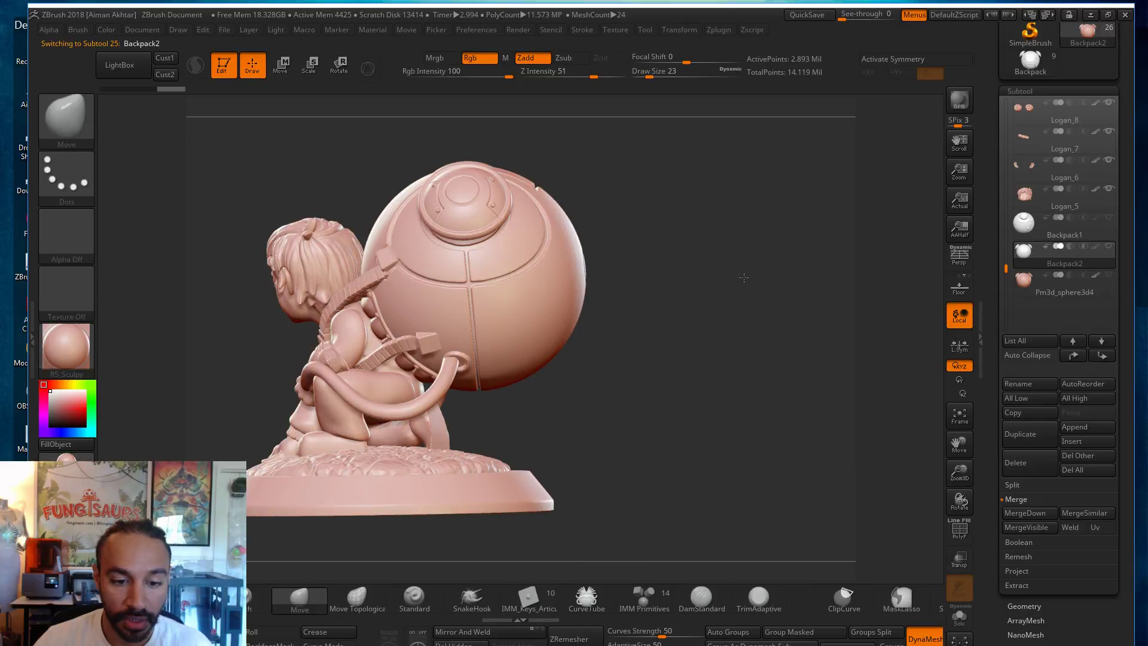
click(1028, 263)
click(1032, 286)
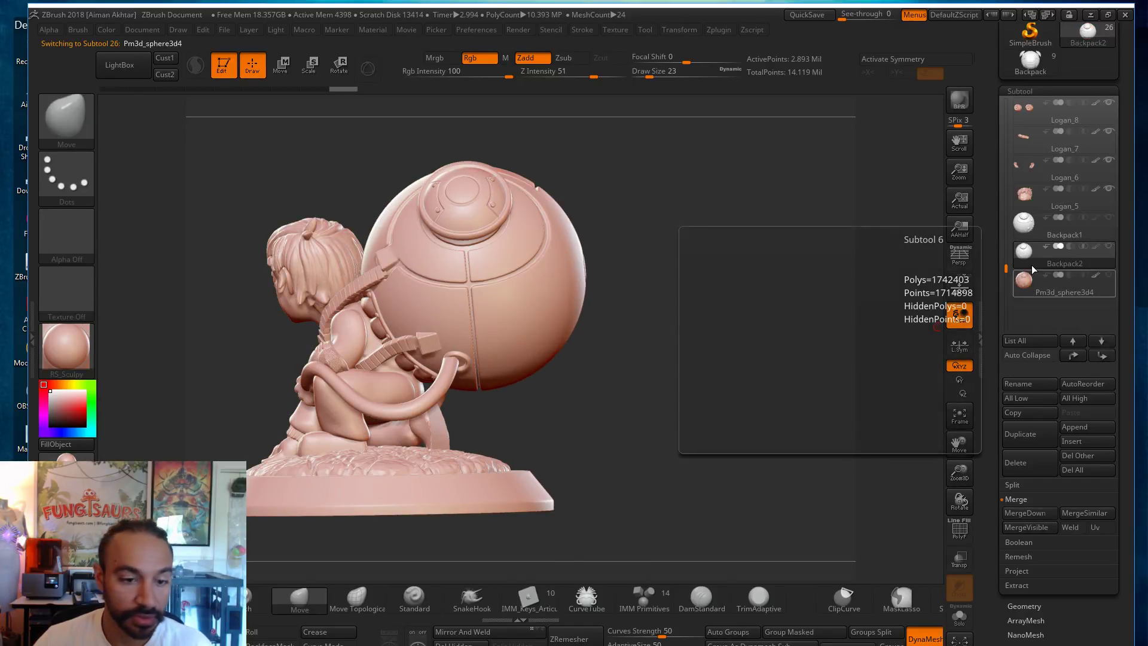
click(1033, 267)
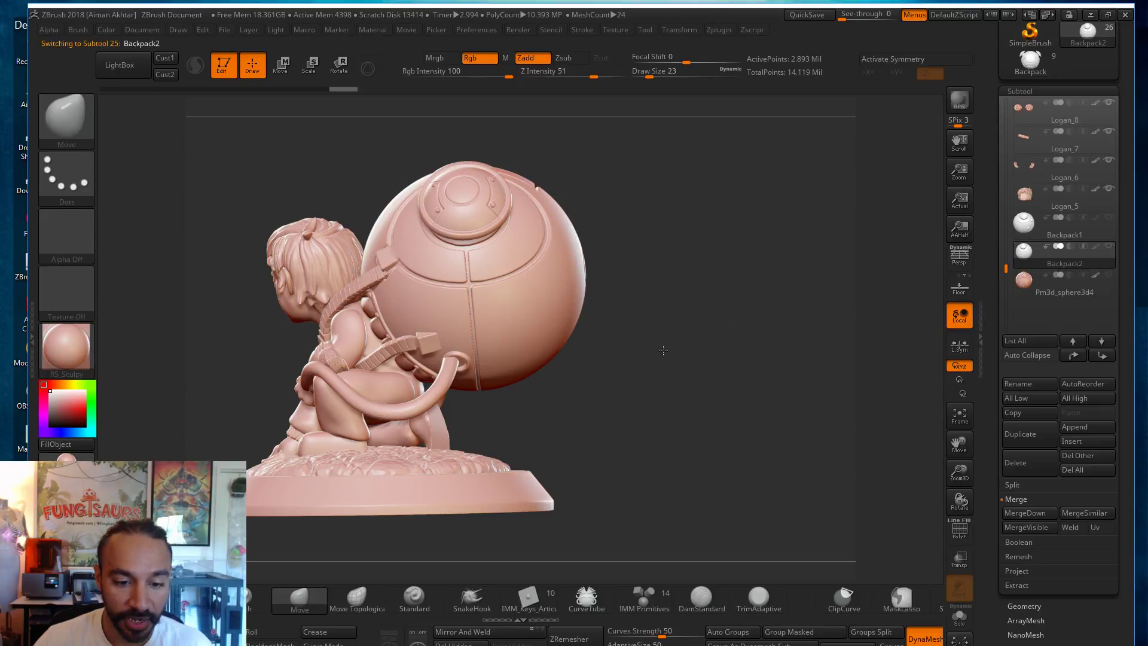
drag(663, 350, 744, 403)
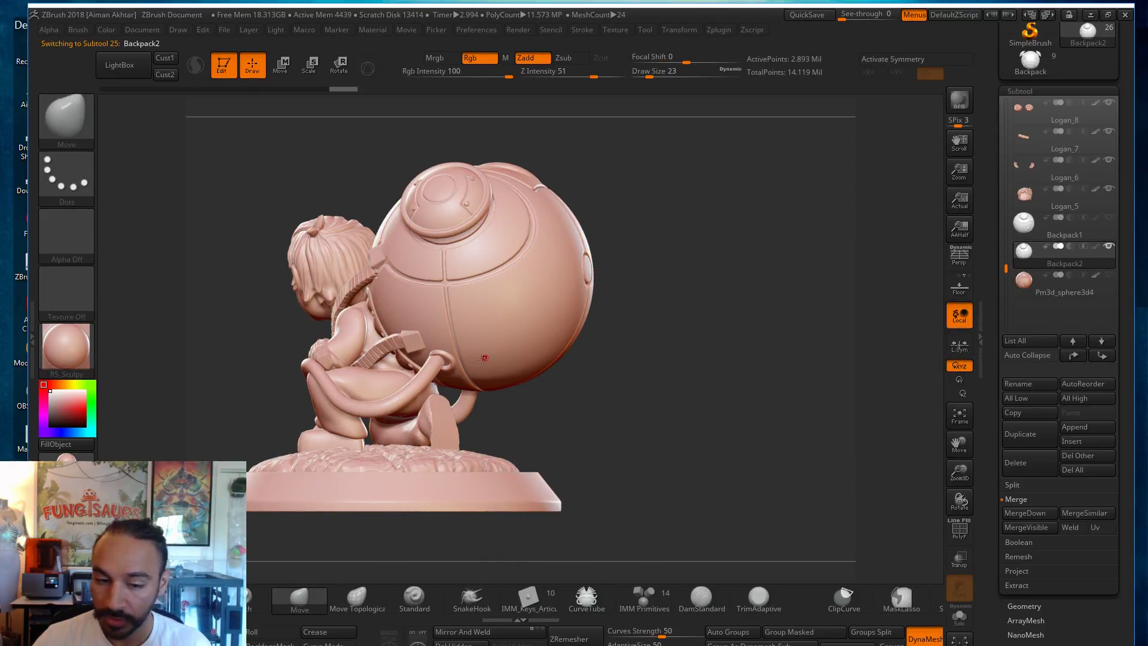
Step: Show polyframe on the backpack tubes (Logan_6) and pull the tube end into the ring low on the backpack with a large Move brush
alt+click(436, 371)
alt+drag(584, 426, 706, 436)
key(s)
drag(555, 369, 605, 377)
click(959, 530)
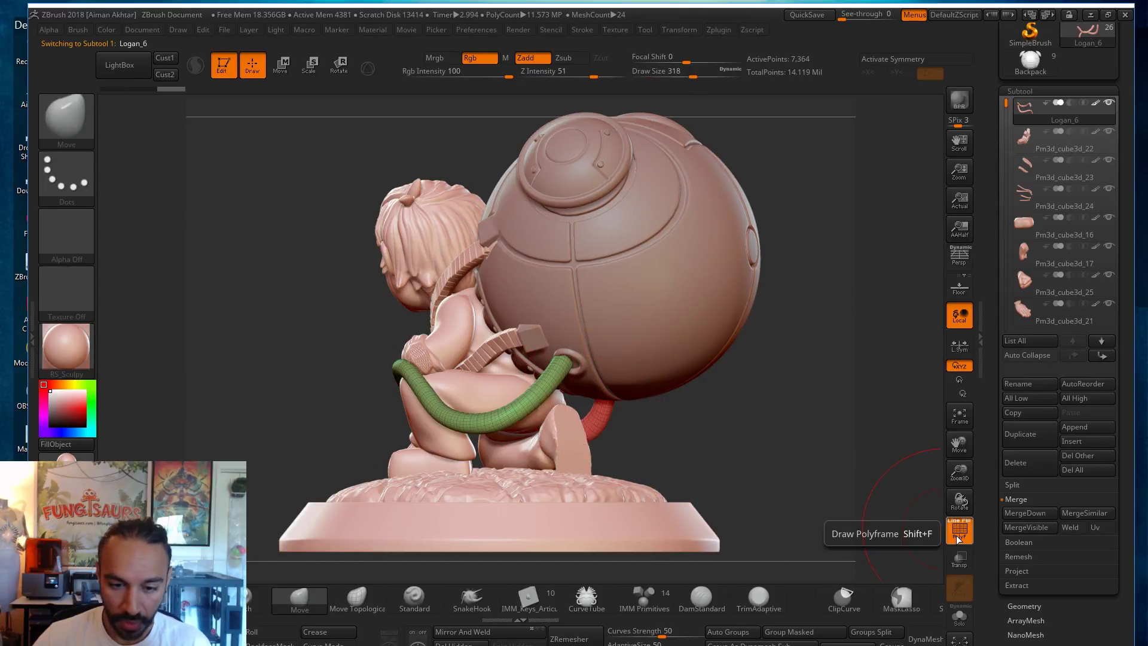
click(958, 540)
click(959, 540)
key(s)
mouse_move(601, 355)
mouse_down()
mouse_move(611, 356)
mouse_move(572, 364)
mouse_up()
key(s)
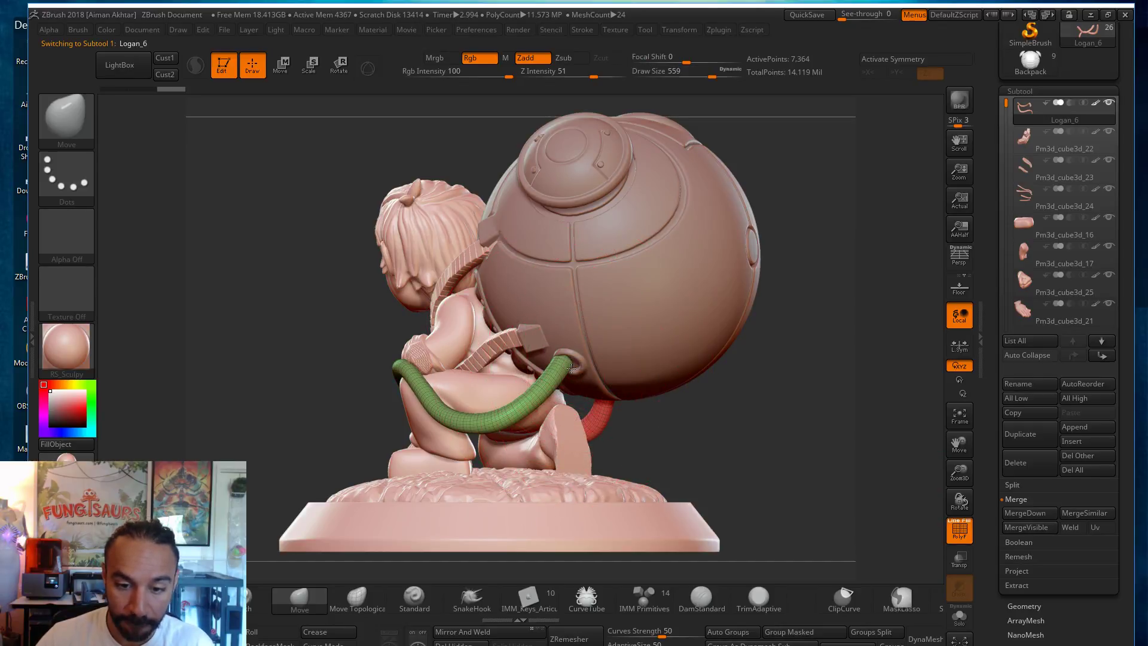
drag(897, 478, 518, 368)
drag(870, 420, 695, 426)
drag(758, 461, 885, 450)
key(s)
Step: Isolate the segmented straps (Pm3d_cube3d_23), mask all except the character's right shoulder strap, and restore the full model without polyframe
alt+click(633, 268)
click(960, 617)
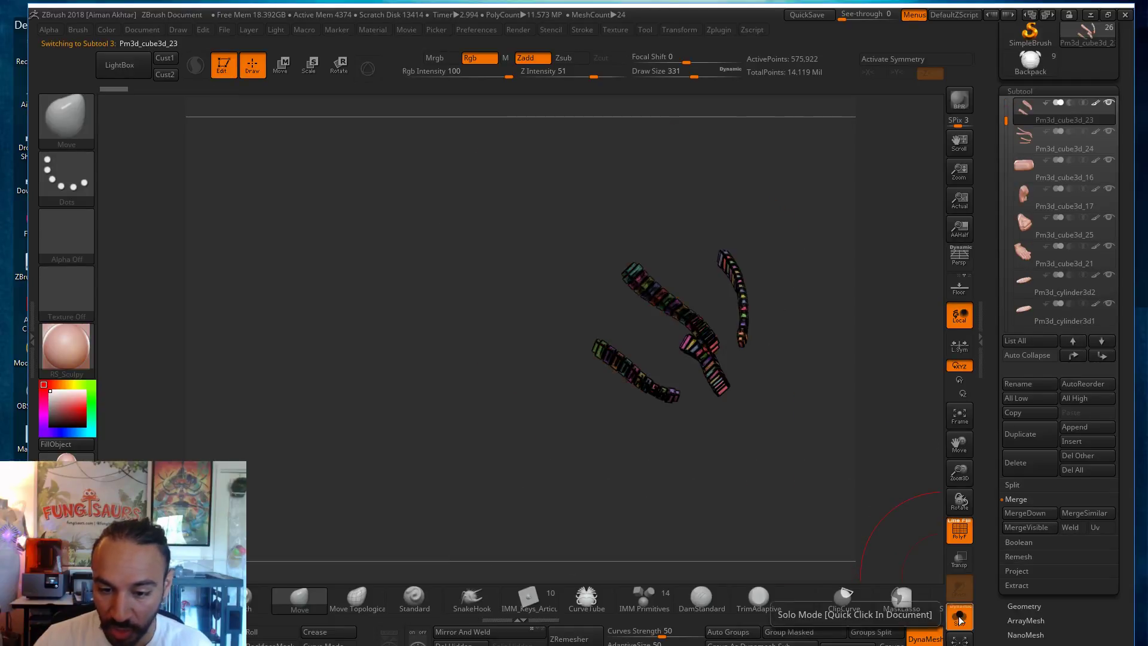
mouse_move(823, 474)
mouse_down()
mouse_move(797, 457)
mouse_move(800, 401)
mouse_move(508, 298)
mouse_up()
key(ctrl)
ctrl+drag(797, 293, 651, 178)
click(960, 529)
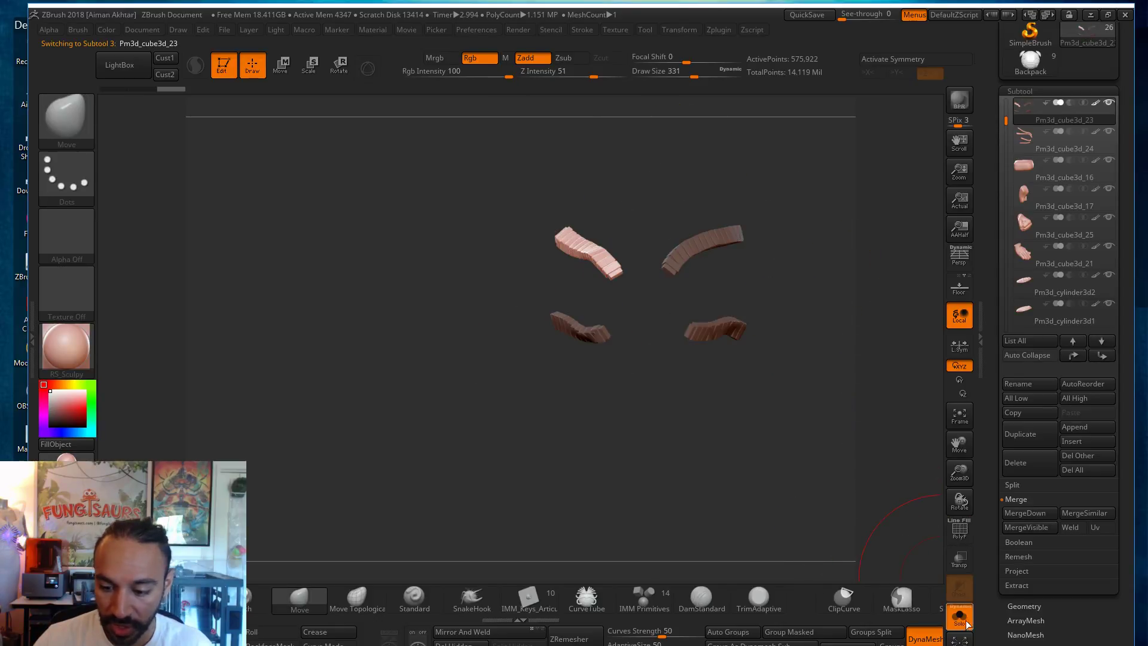
click(970, 622)
Step: Try to bend the upper end of the unmasked shoulder strap toward the backpack's connector block with the Move brush, undoing the attempt
mouse_move(871, 331)
mouse_down()
mouse_move(875, 381)
mouse_move(825, 383)
mouse_up()
key(s)
drag(635, 264, 646, 264)
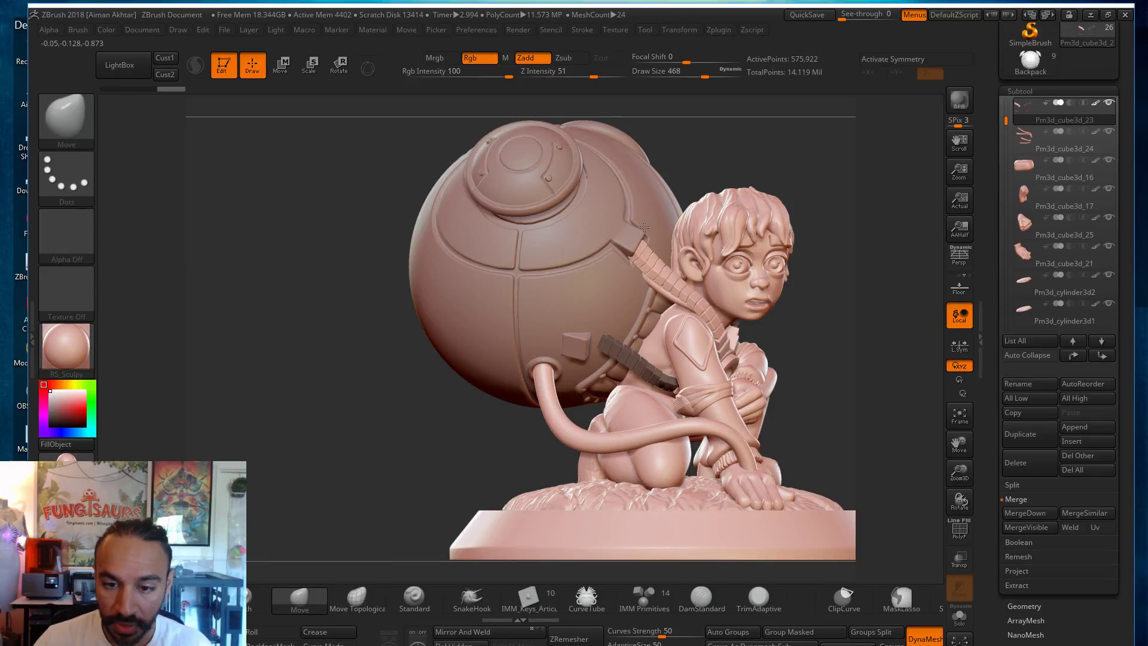
drag(815, 373, 724, 370)
key(s)
drag(657, 259, 664, 248)
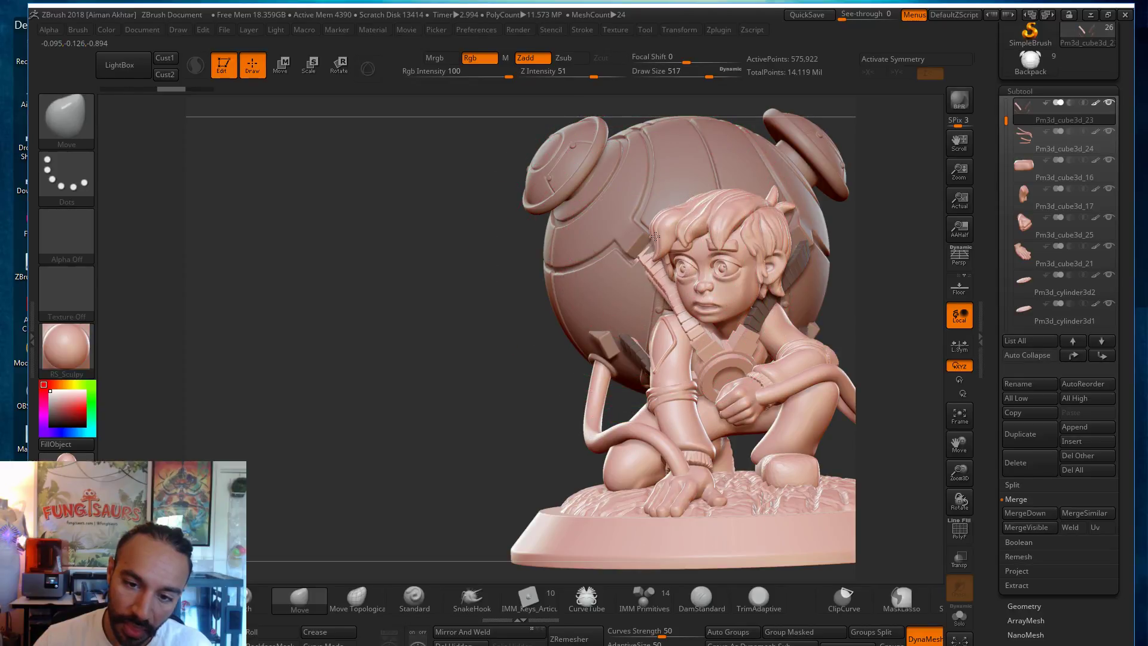
drag(649, 232, 653, 230)
key(bracketleft)
key(bracketleft)
key(bracketleft)
key(bracketleft)
key(bracketleft)
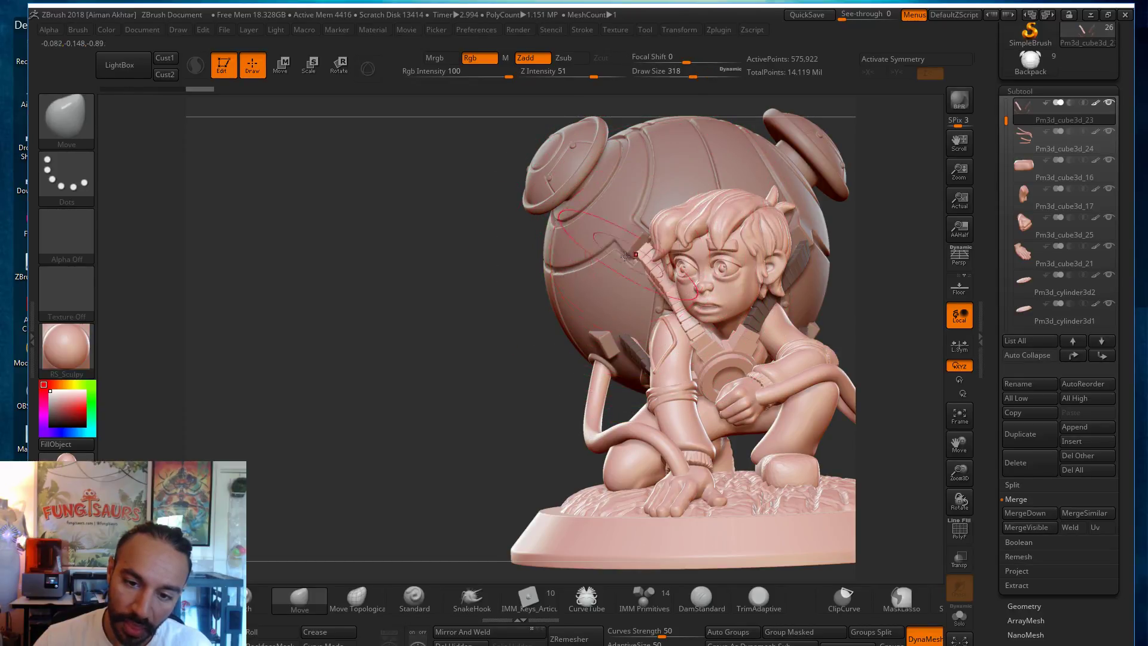
key(s)
drag(637, 243, 643, 251)
key(ctrl+z)
key(ctrl+z)
key(ctrl+z)
Step: Reshape the unmasked shoulder strap from the front with the Move brush, bringing its upper end toward the backpack's connector block
key(s)
click(616, 271)
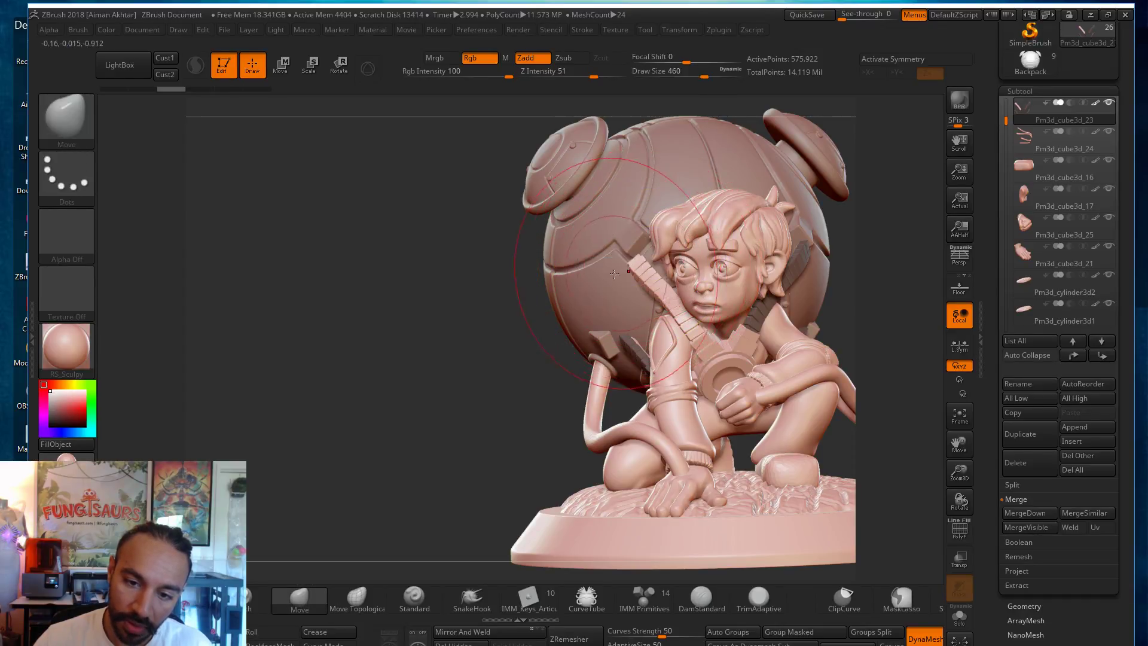
key(s)
click(605, 306)
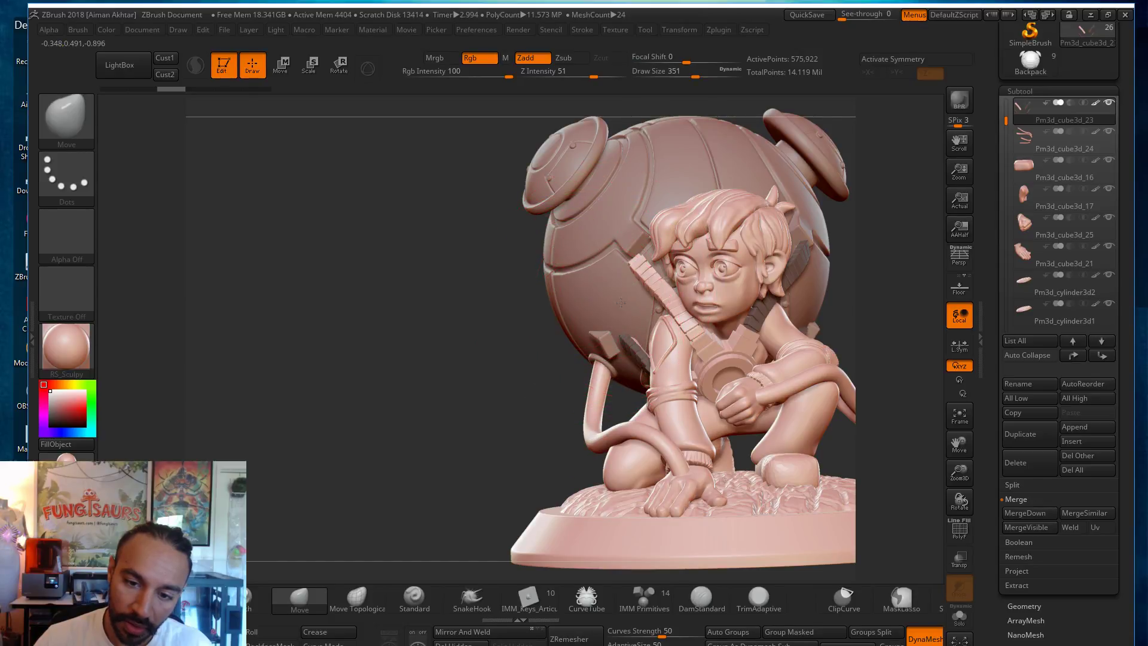
drag(629, 306, 625, 310)
key(s)
click(636, 270)
key(s)
click(648, 239)
drag(646, 256, 640, 265)
key(s)
click(628, 244)
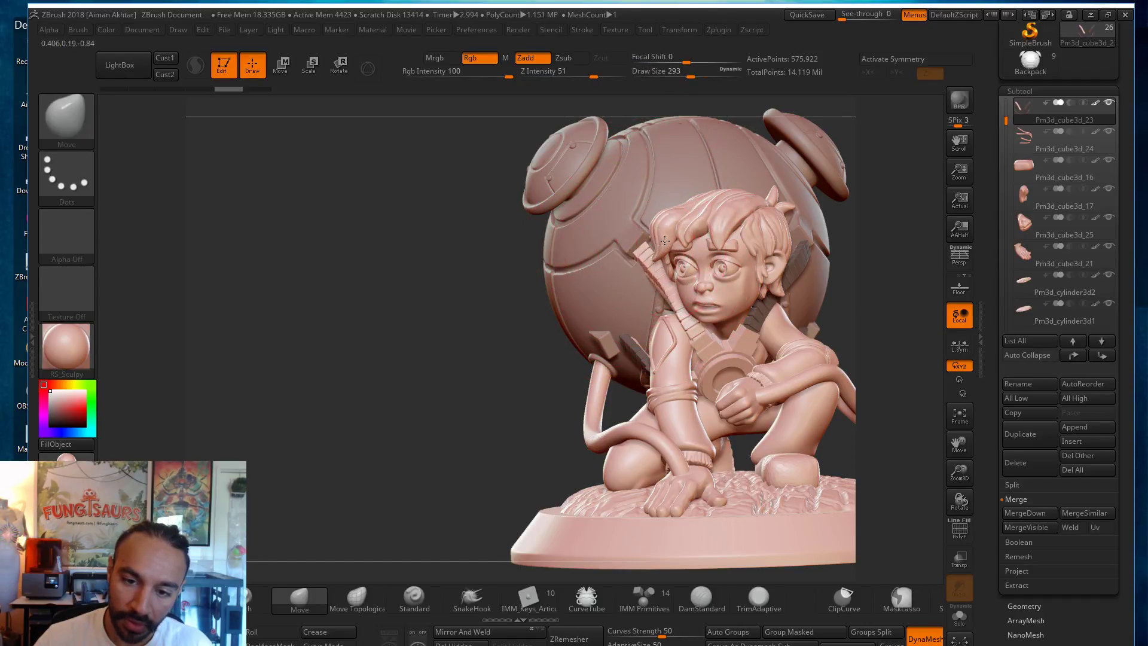
Step: Refine the curve of the shoulder strap's upper end beside the hair, varying the Move brush size
key(s)
click(652, 243)
key(s)
click(637, 244)
key(s)
click(638, 257)
Step: Adjust the shoulder strap from the three-quarter side so its upper end meets the connector block
drag(933, 379, 963, 374)
key(s)
mouse_move(640, 265)
mouse_down()
mouse_move(659, 267)
mouse_move(665, 290)
mouse_up()
key(s)
click(689, 291)
key(s)
click(677, 287)
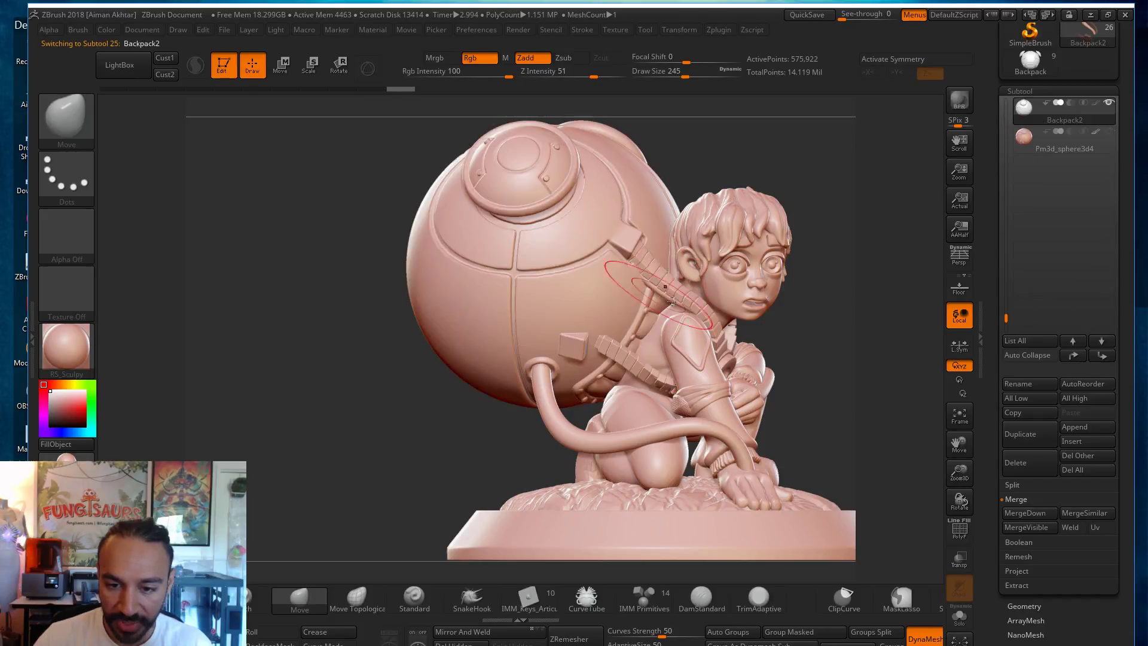
Step: Inspect the cord under the shoulder strap (Pm3d_cube3d_24) with polyframe, and fit the segmented strap (Pm3d_cube3d_23) over it with the Move brush
alt+drag(861, 356, 742, 398)
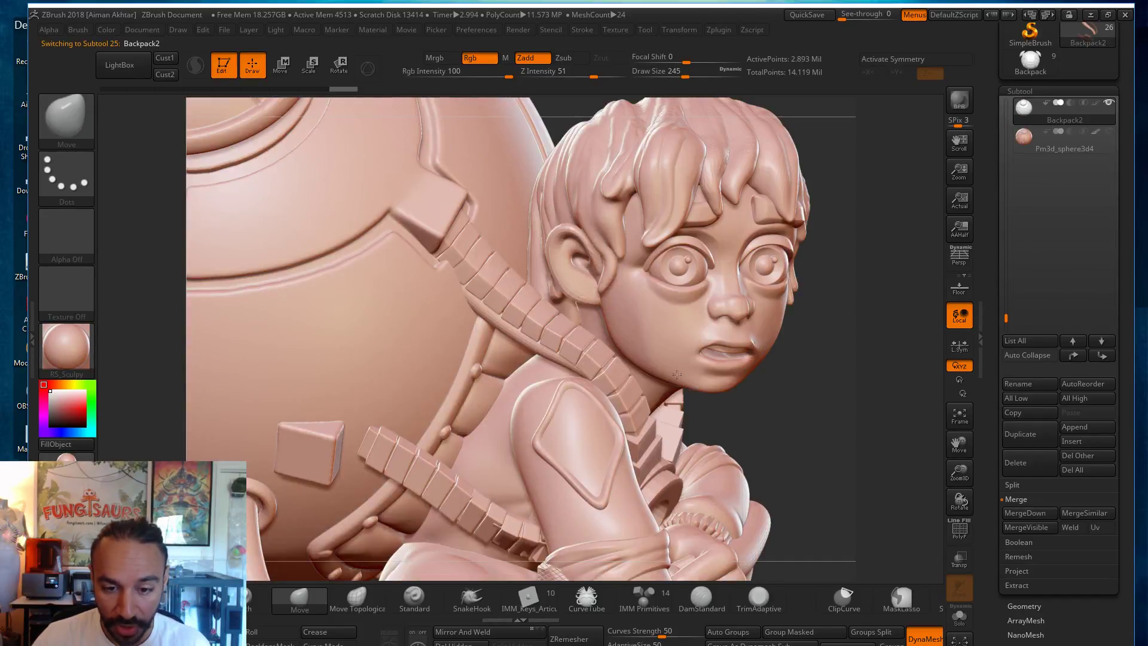
alt+click(561, 328)
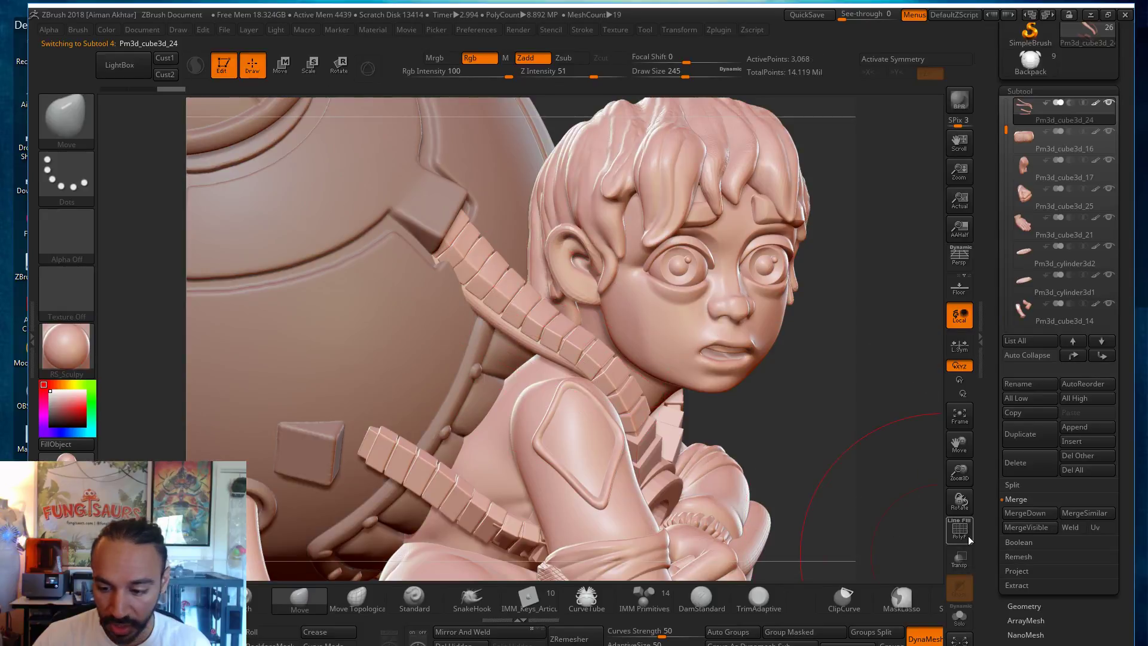
click(967, 536)
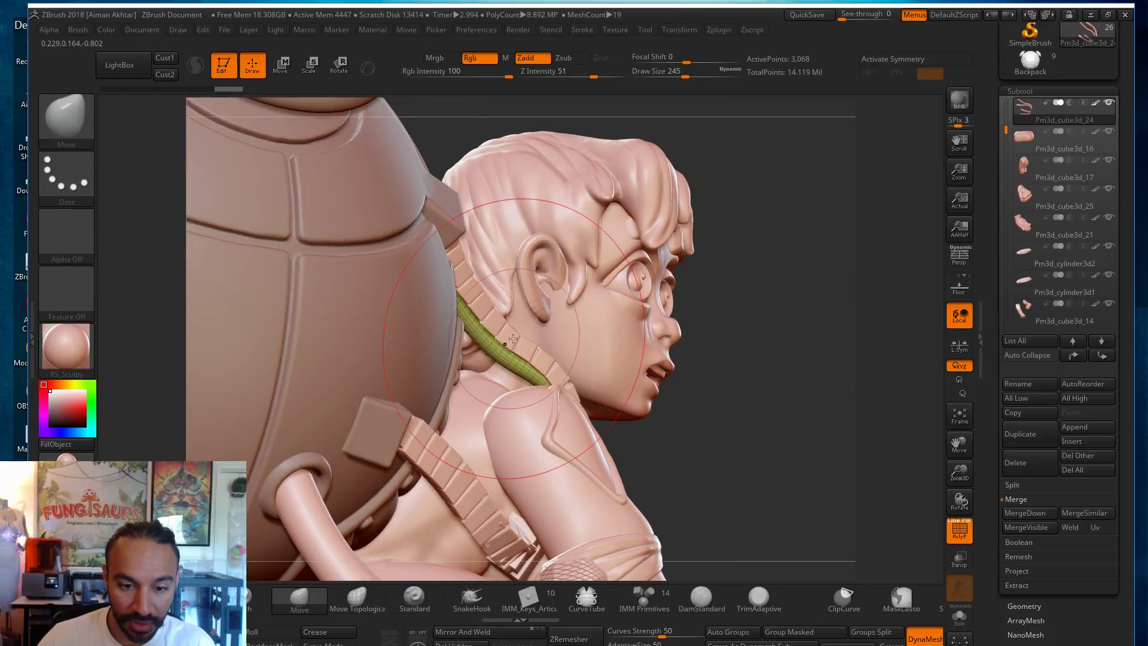
alt+click(517, 350)
key(s)
drag(509, 350, 545, 359)
key(s)
key(s)
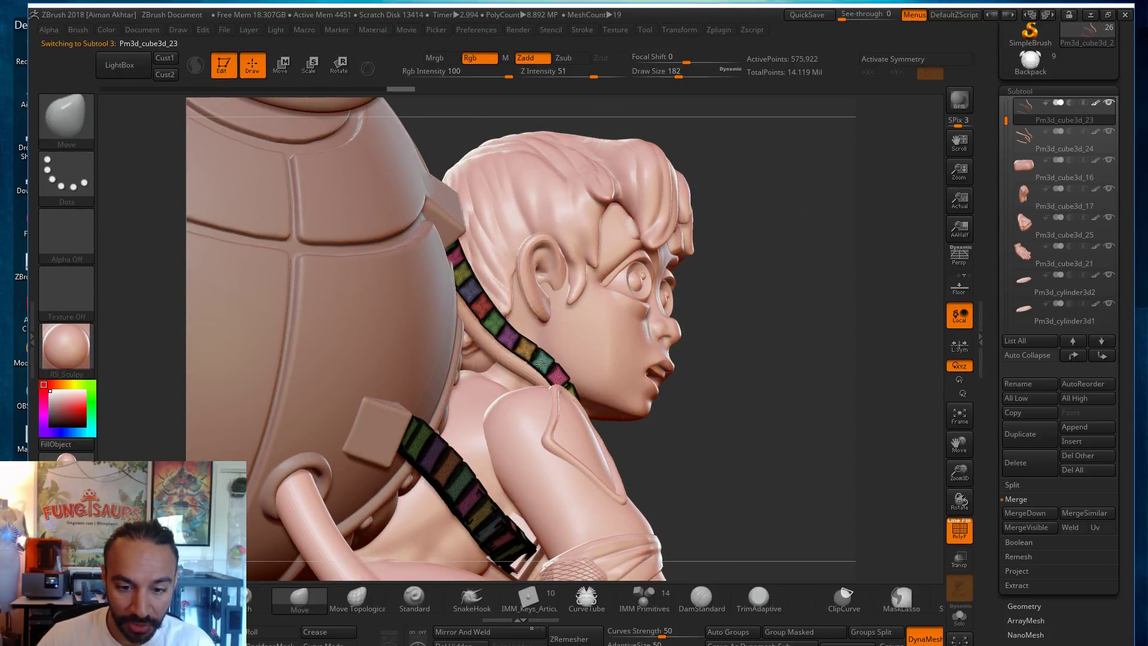
drag(776, 449, 769, 446)
drag(598, 389, 530, 359)
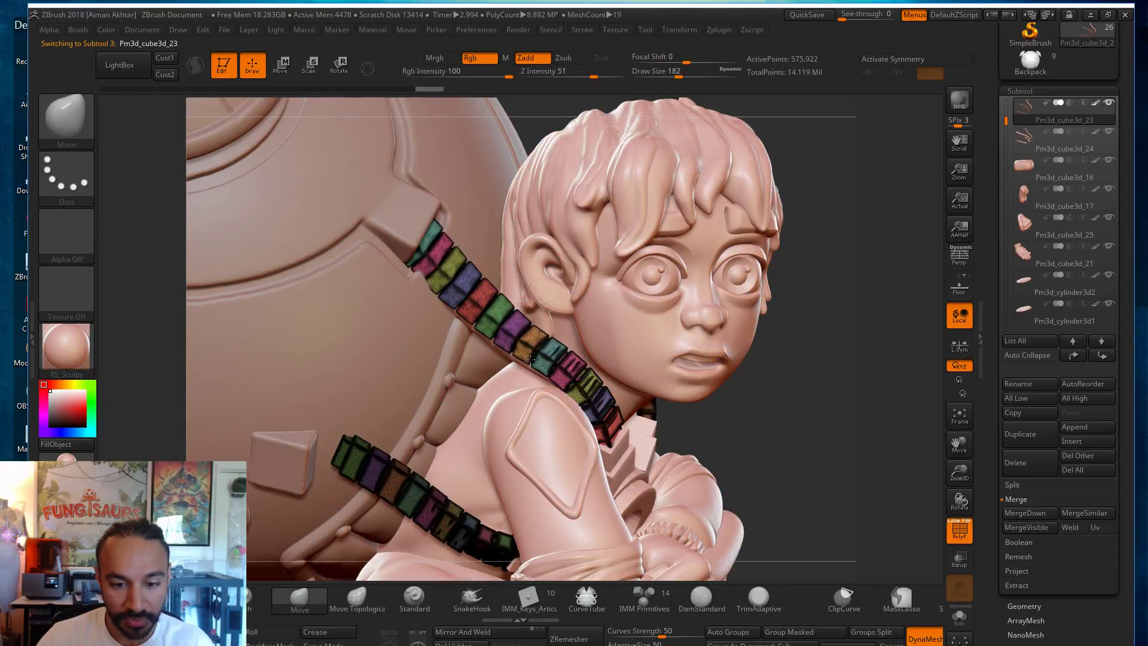
click(960, 534)
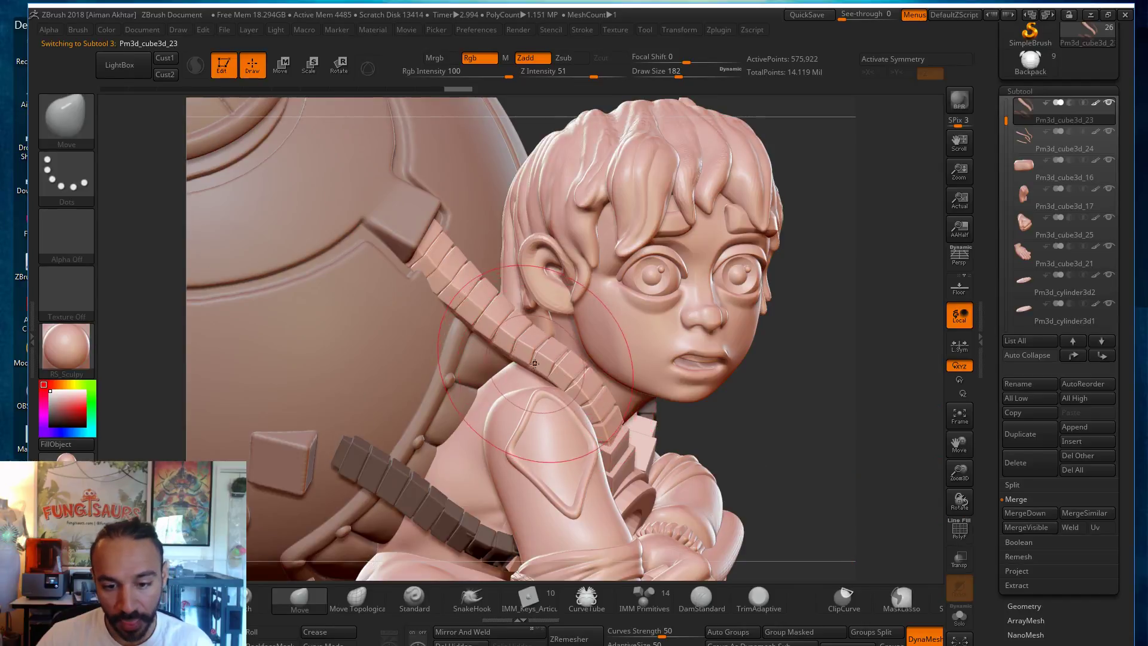
drag(527, 371, 519, 358)
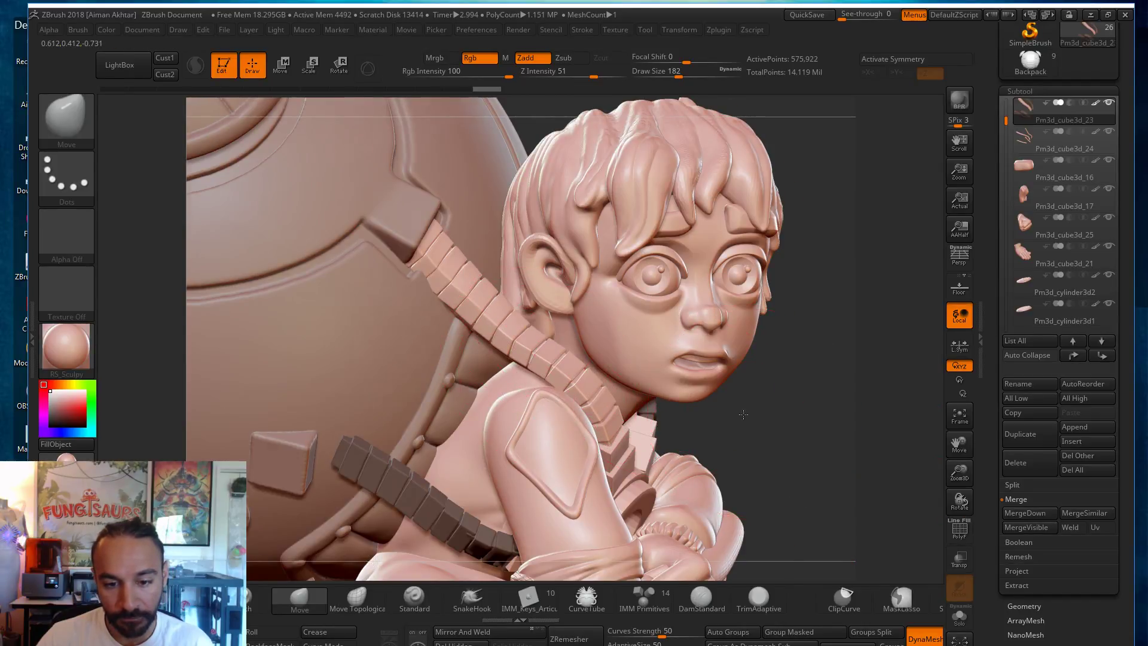
Step: Nudge the upper end of the segmented shoulder strap slightly toward the backpack's connector block
drag(763, 413, 738, 414)
key(s)
drag(520, 354, 607, 367)
key(s)
key(s)
drag(458, 235, 451, 237)
Step: Shift the upper end of the segmented shoulder strap against the backpack's connector block, varying the Move brush size
drag(851, 334, 846, 326)
key(s)
drag(415, 214, 444, 227)
mouse_move(508, 174)
mouse_down()
mouse_move(444, 171)
mouse_move(473, 210)
mouse_up()
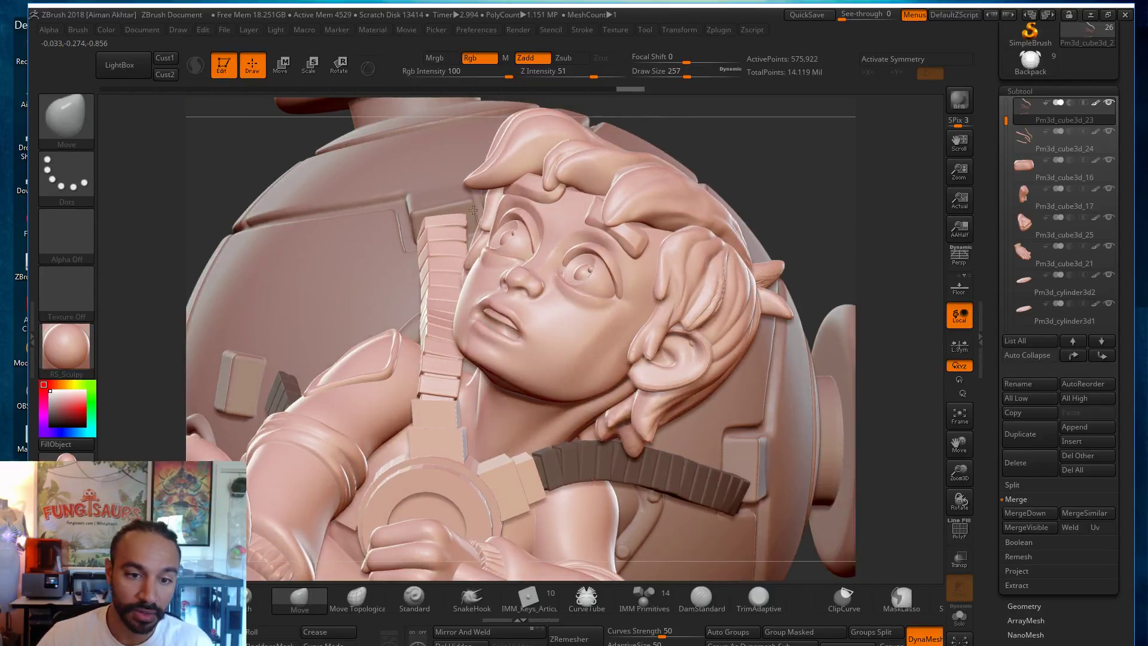
drag(678, 181, 710, 167)
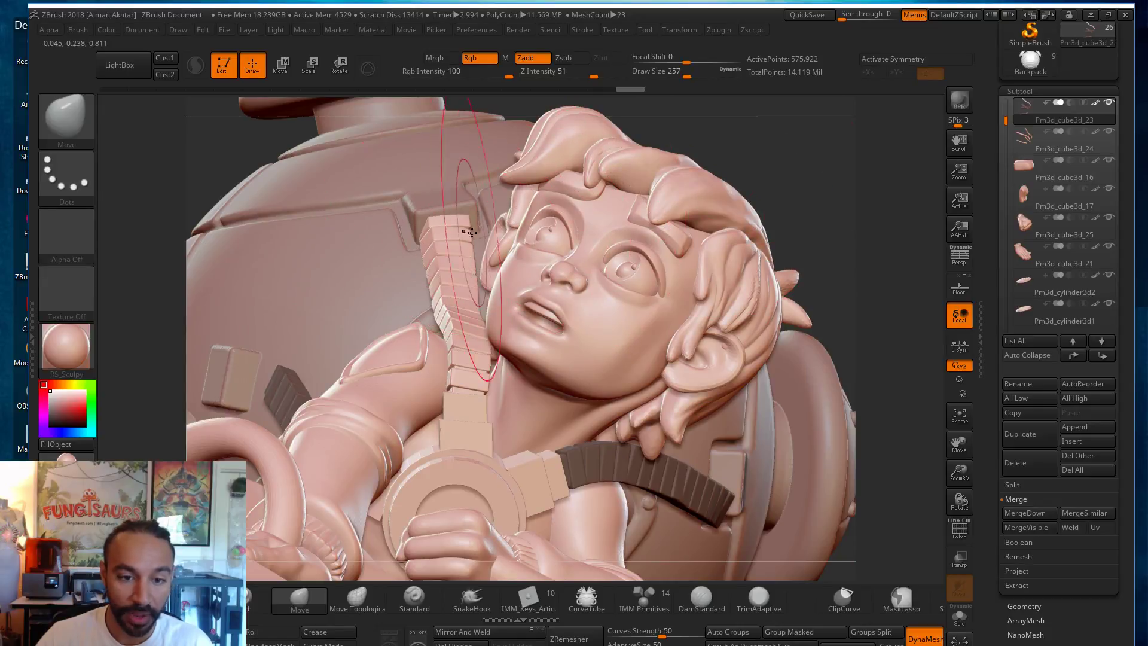
drag(476, 224, 473, 223)
key(s)
drag(399, 267, 393, 267)
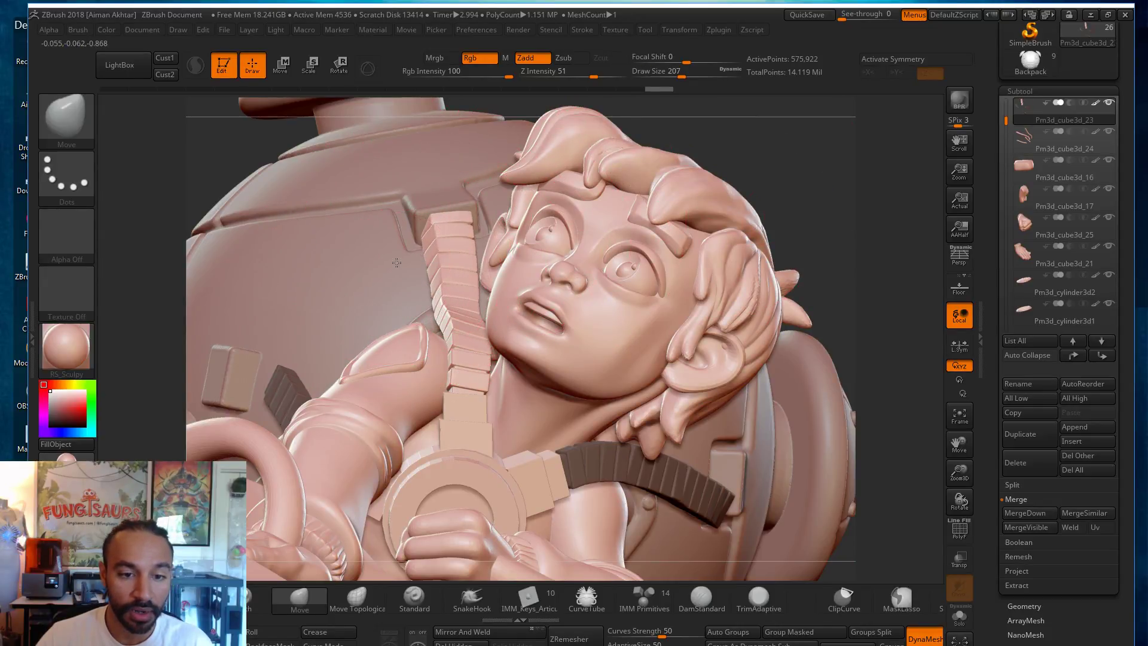
Step: Isolate the segmented strap subtool and reshape its end segments with a smaller Move brush
click(957, 620)
drag(781, 366, 798, 205)
key(s)
drag(457, 275, 444, 274)
drag(531, 308, 420, 296)
key(s)
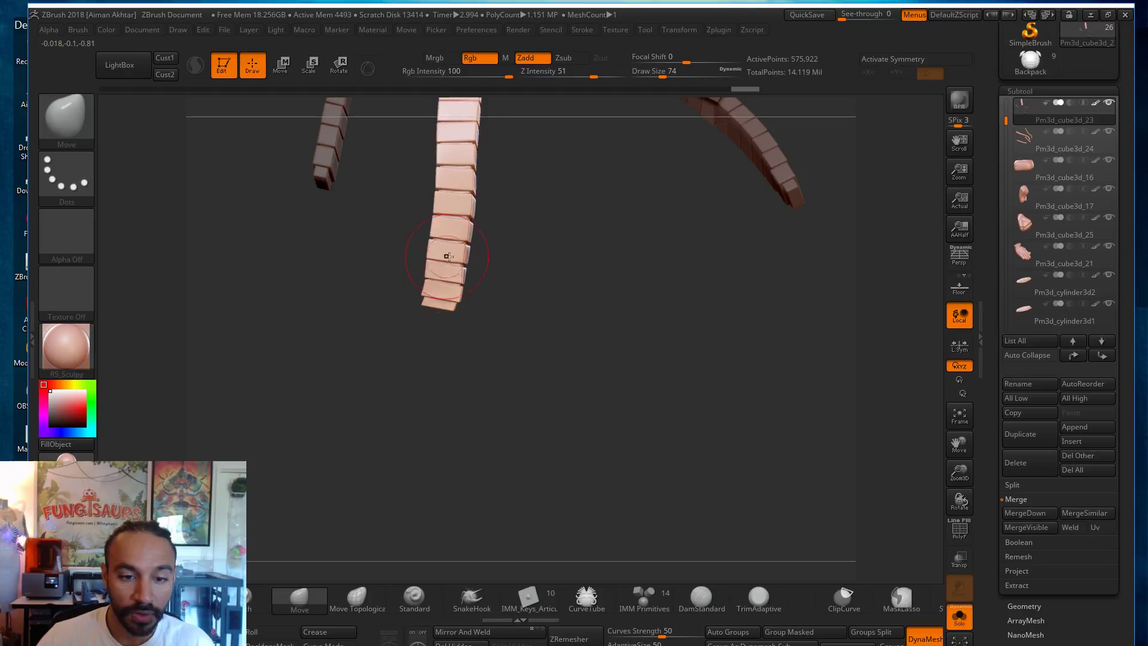
key(s)
drag(452, 256, 456, 254)
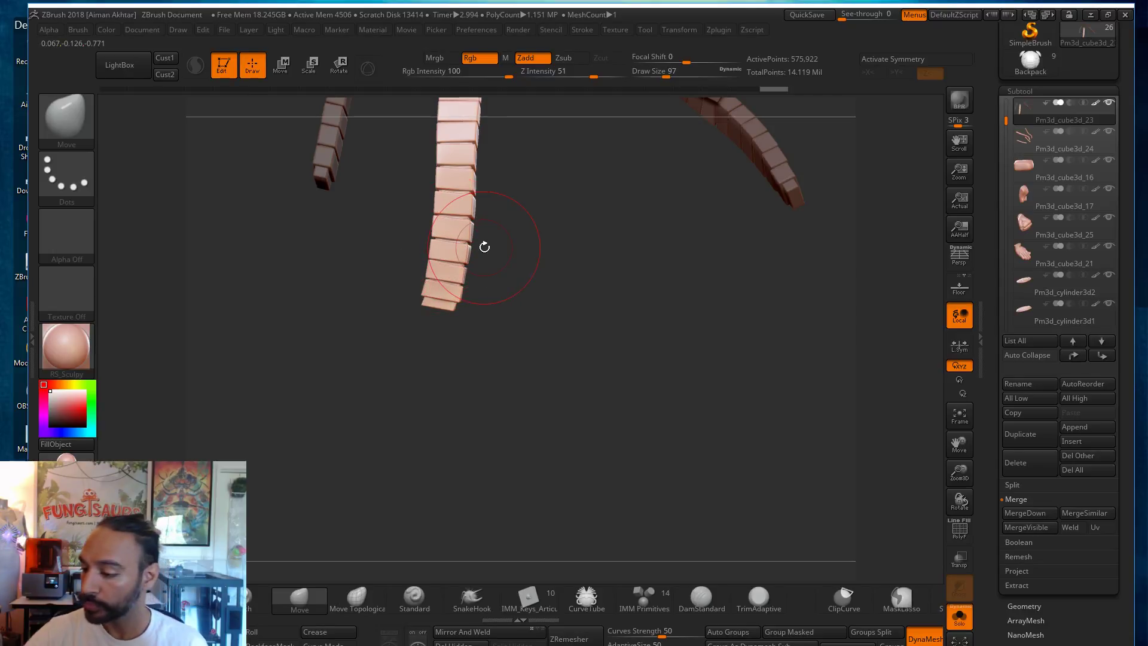
Step: Nudge the isolated strap's tip and edge segments into a cleaner line with the Move brush
key(s)
mouse_move(446, 301)
mouse_down()
mouse_move(432, 309)
mouse_move(462, 302)
mouse_up()
key(s)
key(s)
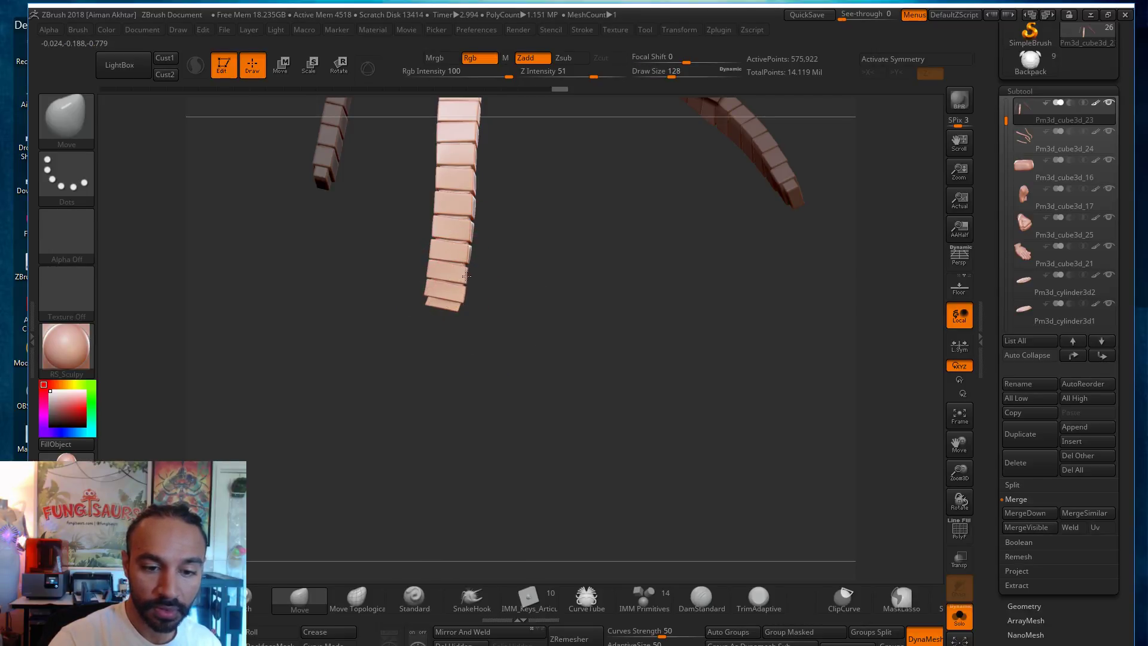
drag(465, 257, 468, 258)
key(s)
mouse_move(454, 303)
mouse_down()
mouse_move(515, 251)
mouse_move(500, 125)
mouse_up()
key(s)
mouse_move(495, 284)
alt+mouse_down()
mouse_move(452, 313)
mouse_move(470, 318)
mouse_move(449, 313)
mouse_move(500, 220)
mouse_move(498, 194)
alt+mouse_up()
Step: Even out the bend in the isolated strap's upper segments, varying the brush size
key(s)
key(s)
key(s)
key(s)
key(s)
key(s)
drag(519, 324, 562, 274)
key(s)
mouse_move(452, 331)
mouse_down()
mouse_move(554, 333)
mouse_move(455, 332)
mouse_move(476, 332)
mouse_move(458, 373)
mouse_move(447, 363)
mouse_up()
key(s)
key(s)
key(s)
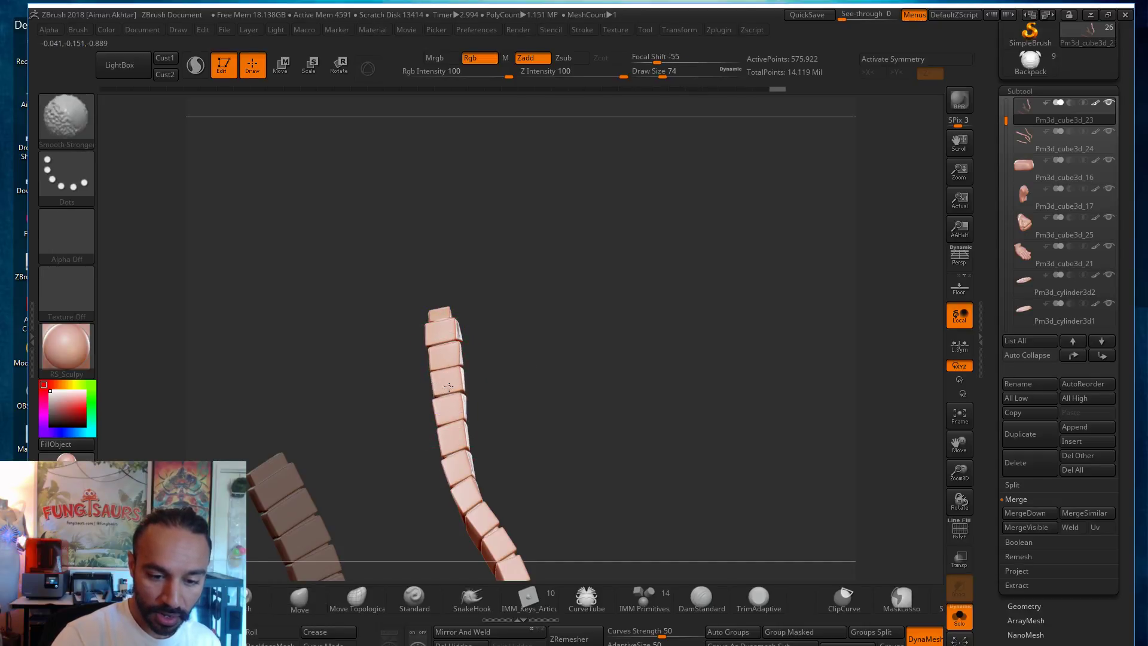
Step: Correct the upper curve of the isolated strap from several sides and set the Move brush draw size to 140
mouse_move(508, 420)
mouse_down()
mouse_move(562, 396)
mouse_move(550, 371)
mouse_move(564, 341)
mouse_move(494, 390)
mouse_up()
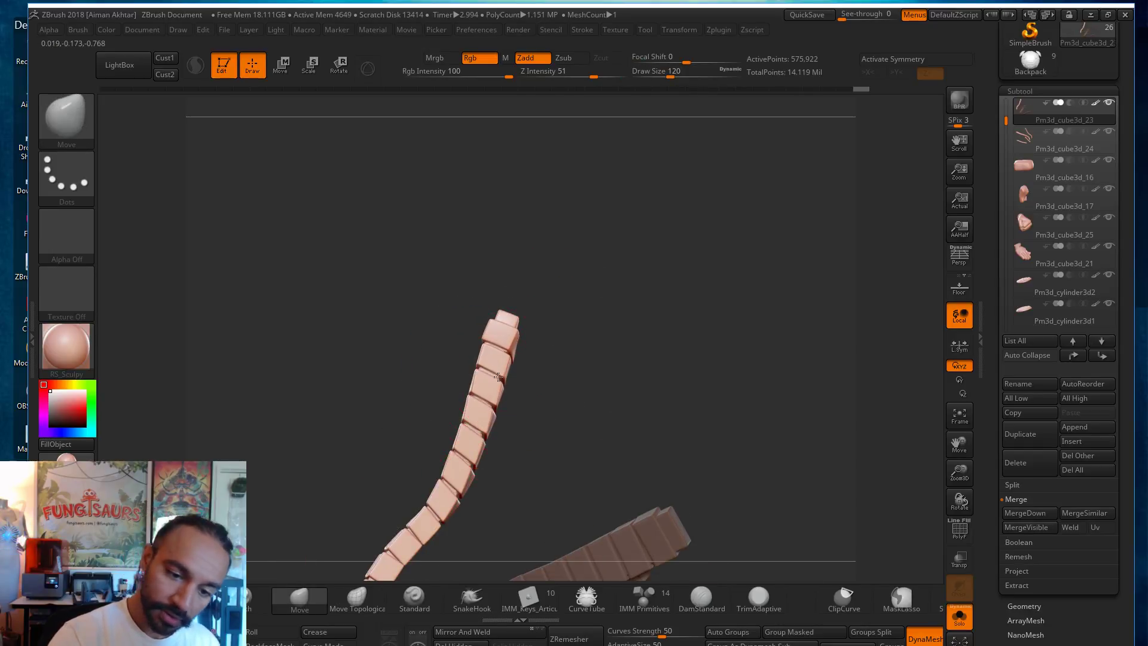
drag(559, 361, 493, 370)
key(bracketright)
mouse_move(598, 371)
mouse_down()
mouse_move(641, 366)
mouse_move(479, 374)
mouse_up()
key(s)
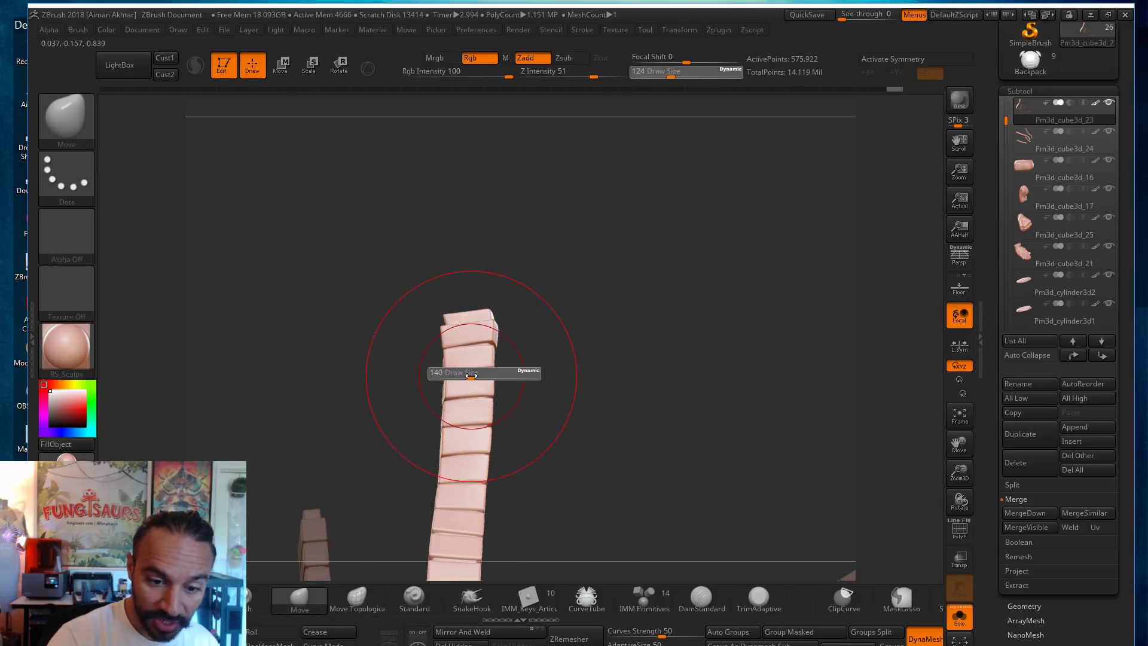
Step: Show the whole model again and align the strap's upper segments with the connector block above the hair
click(963, 619)
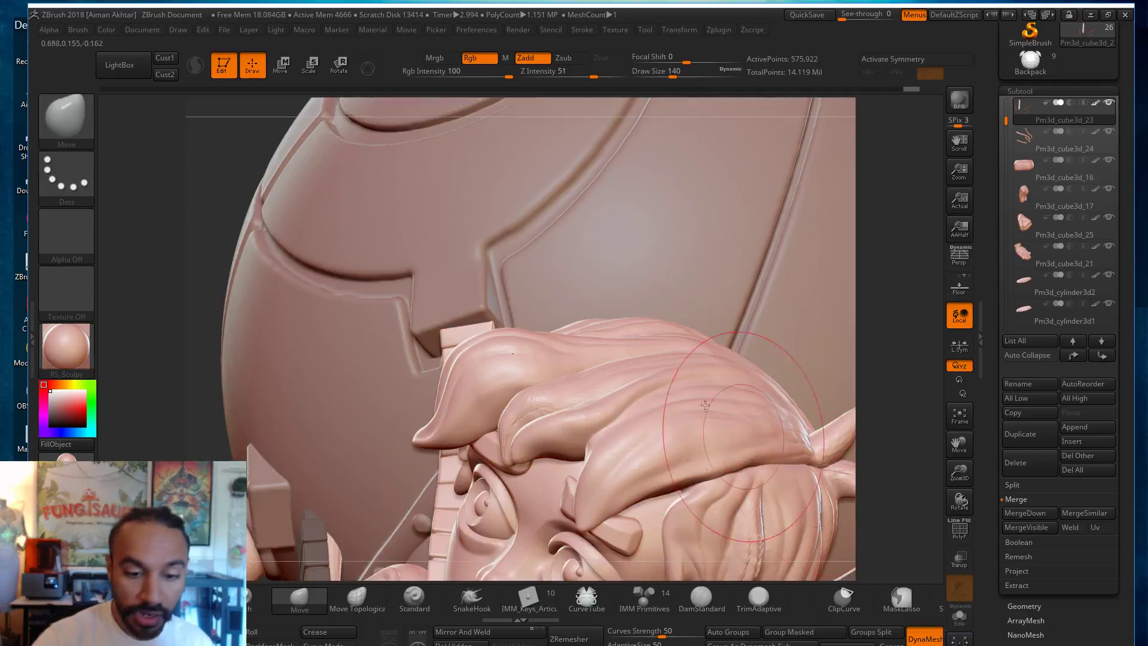
drag(826, 369, 831, 368)
key(s)
click(486, 317)
drag(481, 281, 474, 281)
key(s)
drag(477, 397, 489, 397)
key(s)
drag(478, 309, 476, 309)
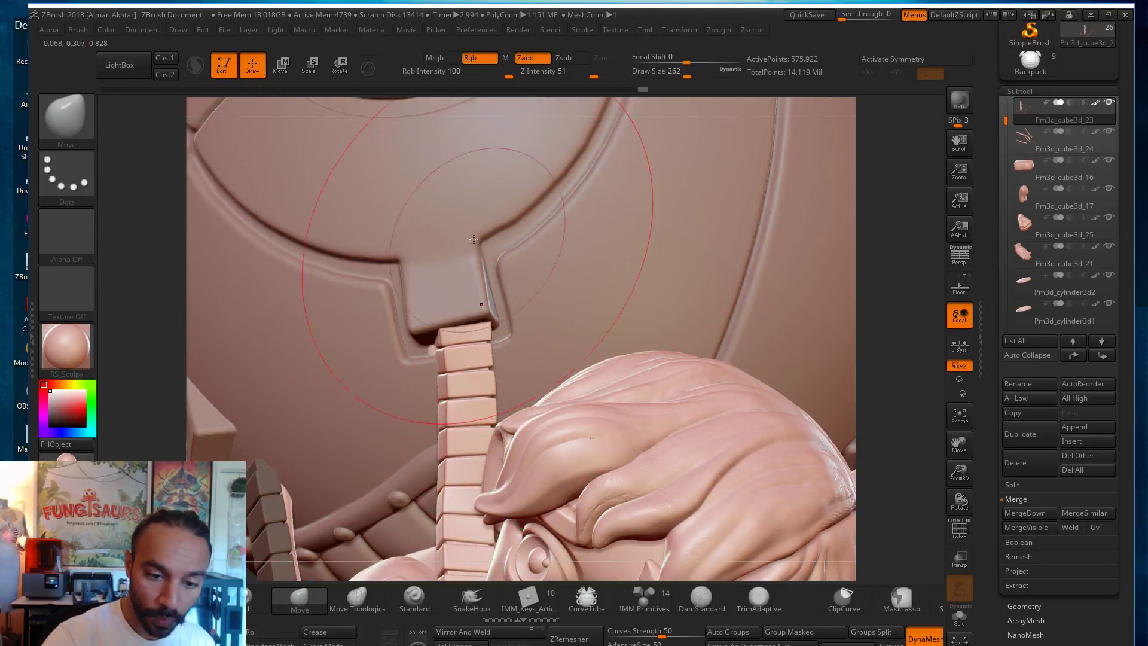
Step: Shift the strap's topmost segments sideways beneath the connector block with the Move brush at draw size 116
key(s)
mouse_move(472, 389)
mouse_down()
mouse_move(452, 395)
mouse_move(487, 402)
mouse_move(467, 427)
mouse_up()
key(s)
key(s)
drag(497, 321, 485, 320)
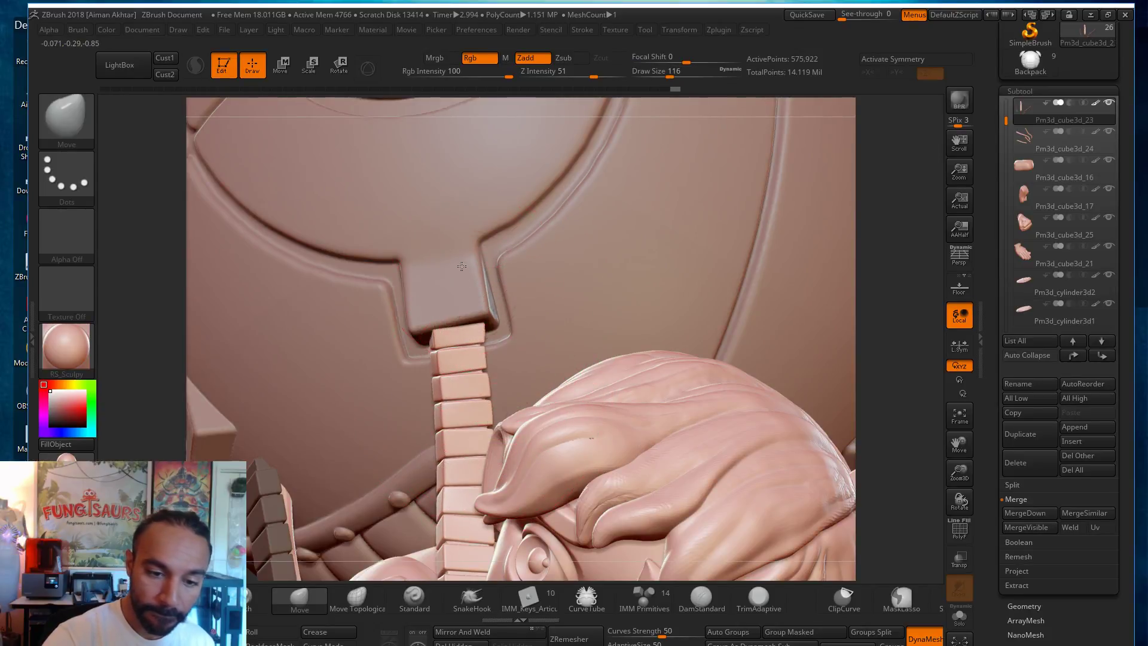
Step: Isolate the strap's end polygroup to check its fit in the connector block, and restore the full strap
drag(906, 382, 903, 222)
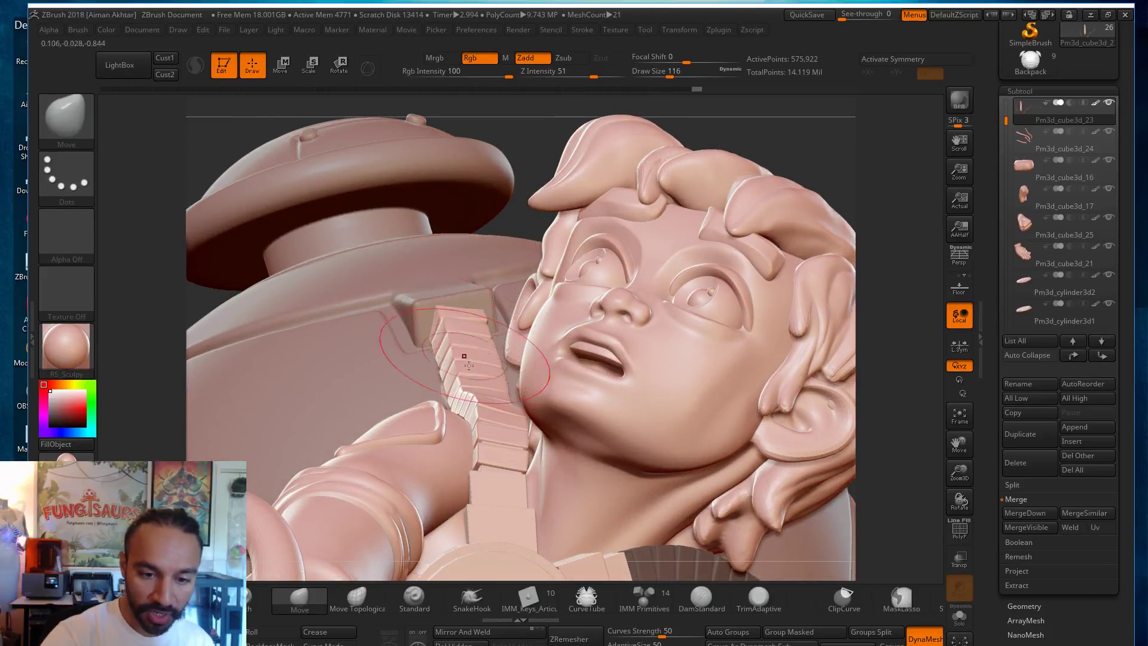
key(ctrl+shift)
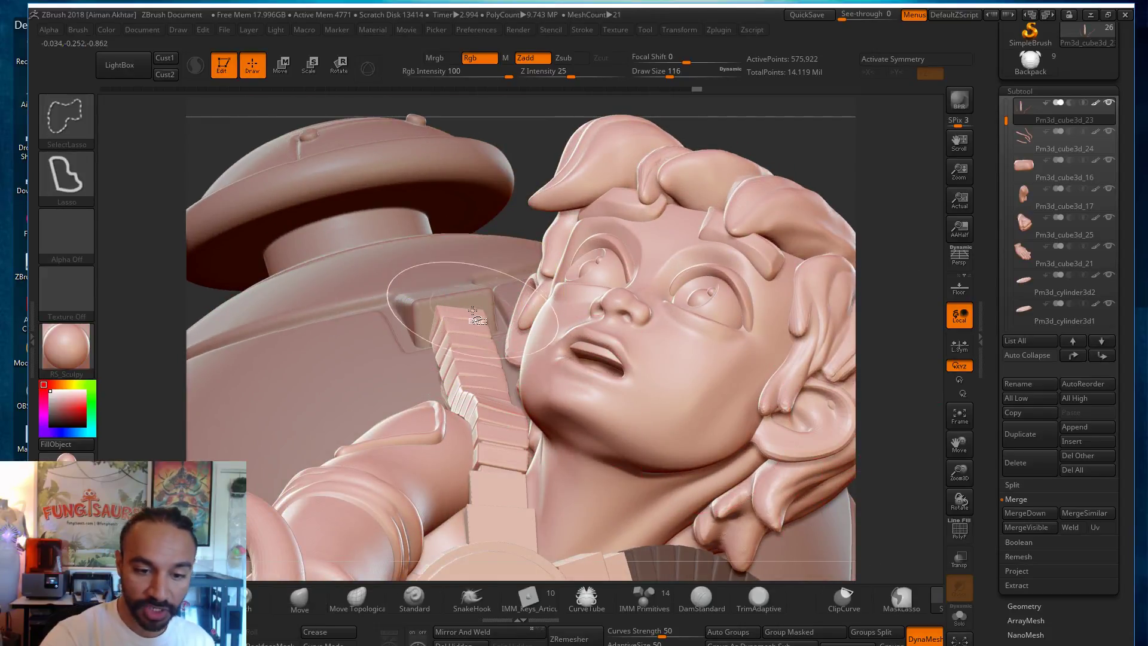
ctrl+shift+click(476, 311)
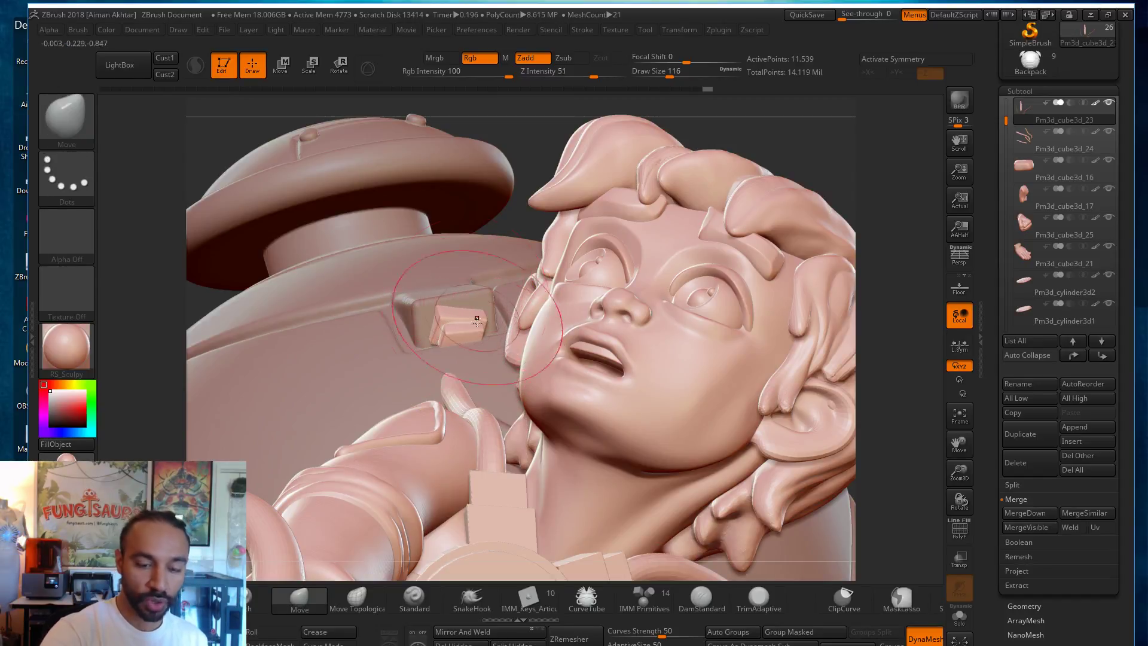
ctrl+shift+click(464, 314)
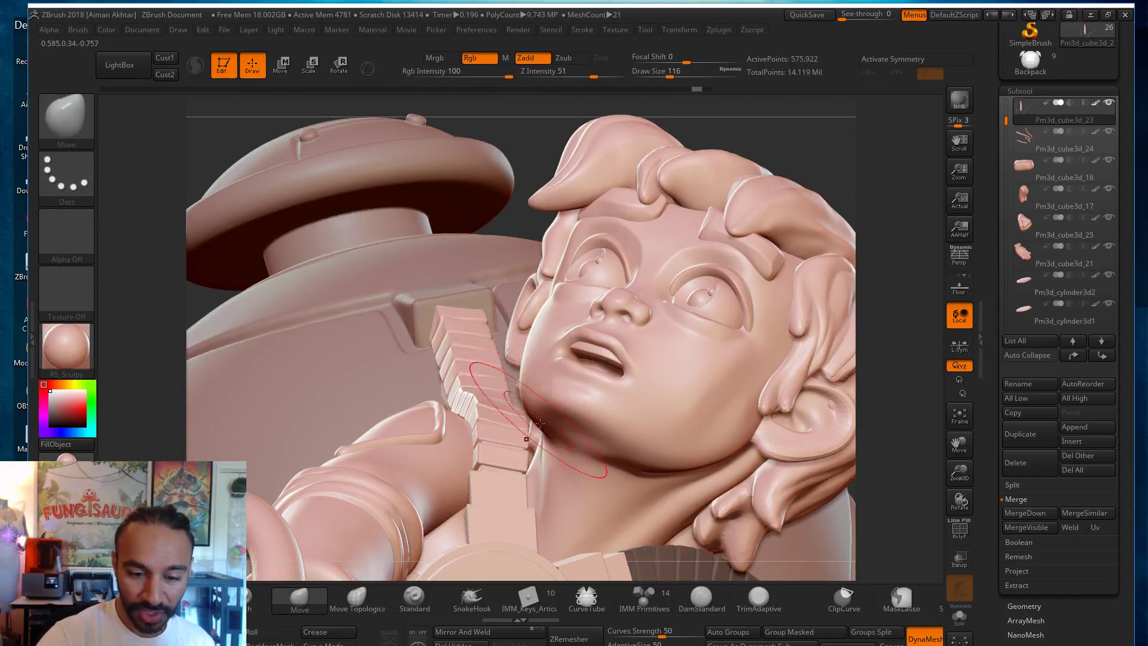
Step: Push the protruding corner at the strap's upper end under the connector block, and undo the last nudge
drag(905, 457, 869, 430)
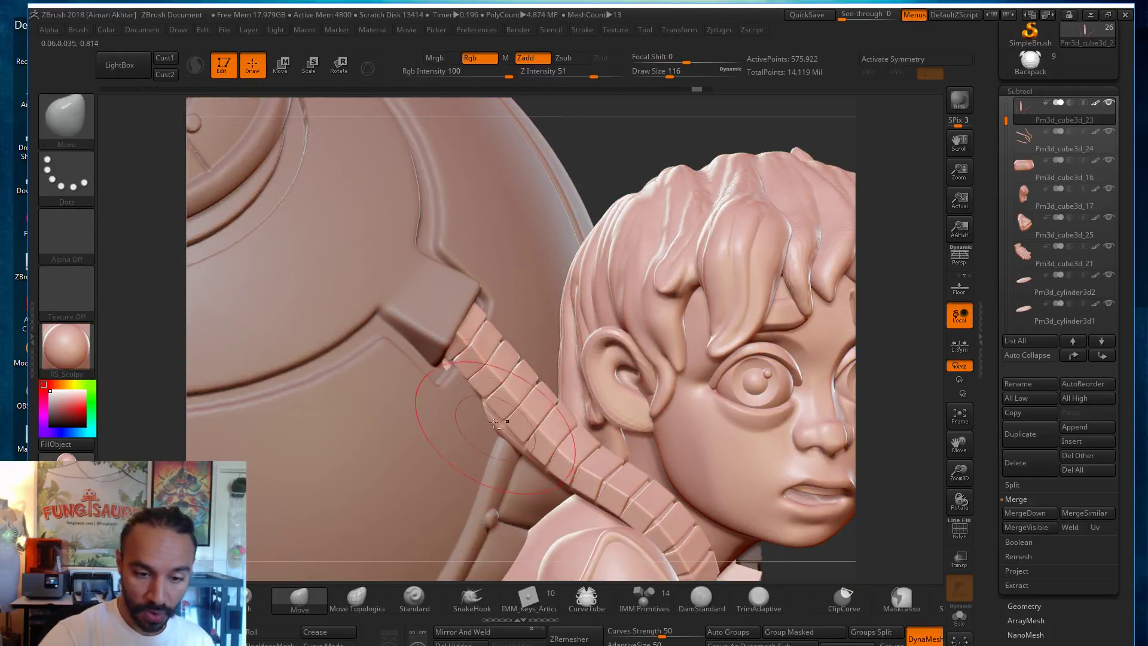
drag(448, 366, 440, 363)
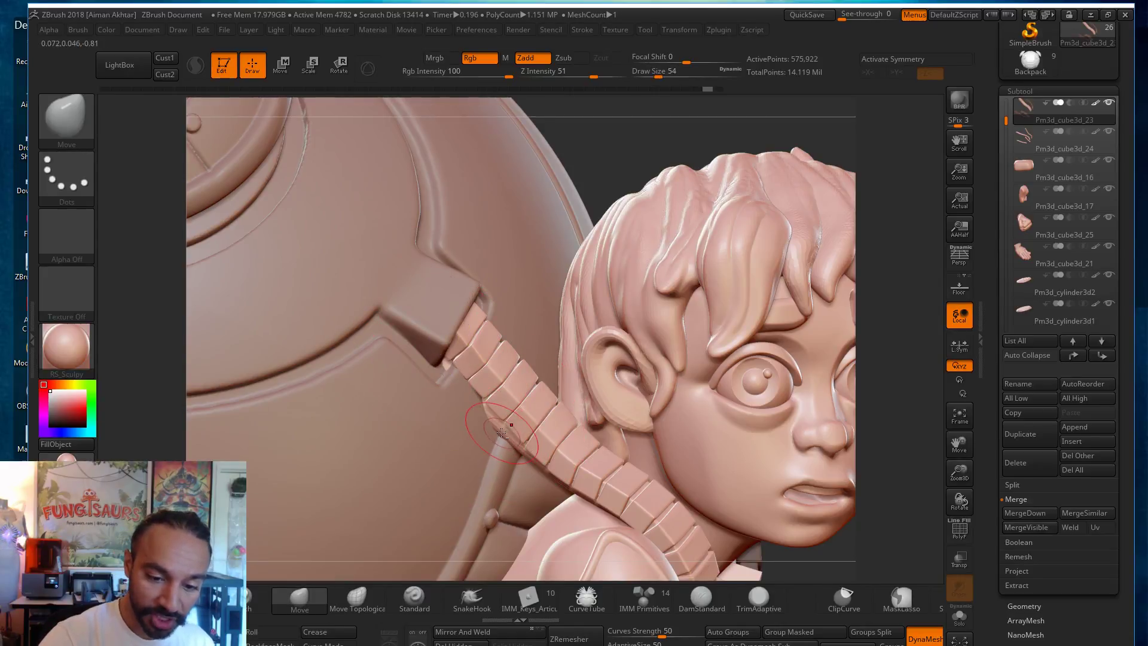
key(s)
drag(435, 370, 437, 369)
key(ctrl+z)
Step: Switch to the cord subtool (Pm3d_cube3d_24) and tuck its upper end behind the segmented strap
right_drag(439, 386, 447, 347)
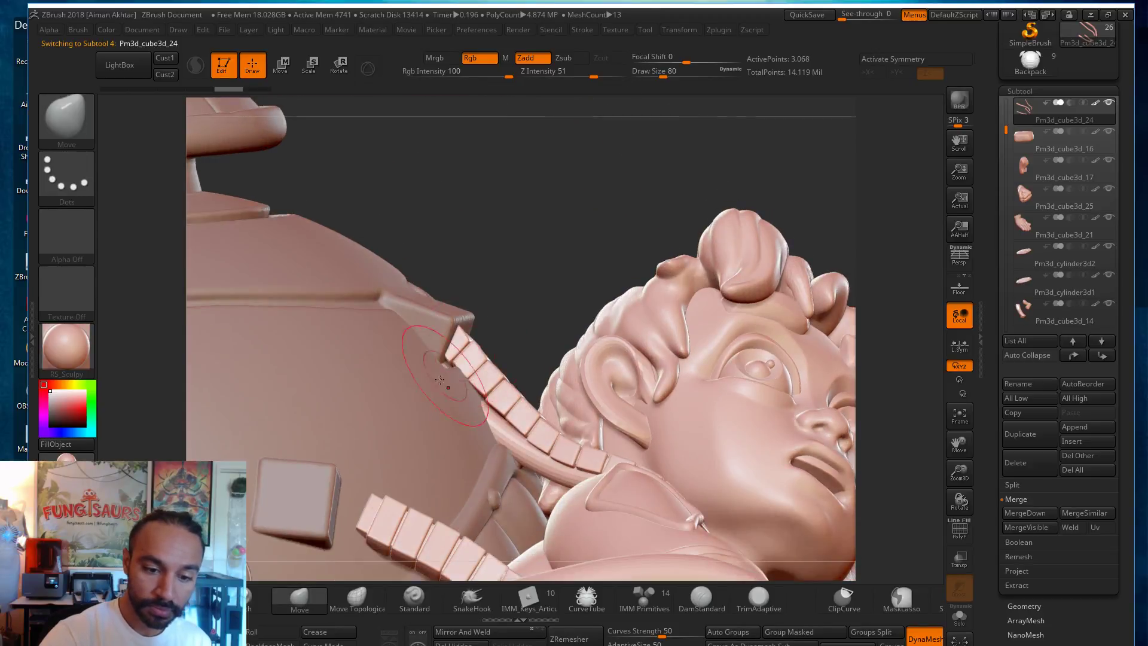
key(s)
drag(449, 366, 444, 365)
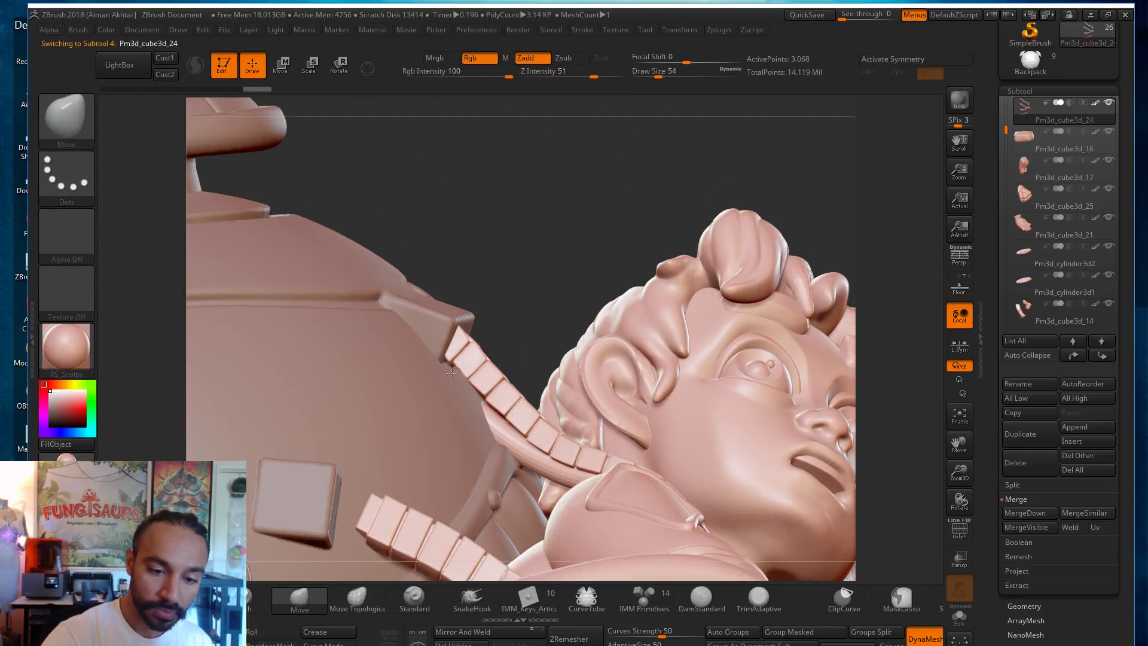
drag(556, 267, 553, 299)
Step: Select the segmented strap again and adjust its curve below the connector block with varying Move brush sizes
alt+click(514, 401)
drag(602, 213, 529, 240)
key(s)
mouse_move(512, 327)
mouse_down()
mouse_move(541, 341)
mouse_move(537, 306)
mouse_up()
key(s)
mouse_move(455, 434)
mouse_down()
mouse_move(501, 397)
mouse_move(491, 393)
mouse_up()
key(s)
key(s)
key(s)
drag(519, 322, 530, 324)
Step: Adjust the strap's end beside the jaw so it seats against the underside of the connector block
mouse_move(869, 201)
mouse_down()
mouse_move(868, 147)
mouse_move(826, 86)
mouse_up()
drag(516, 294, 509, 295)
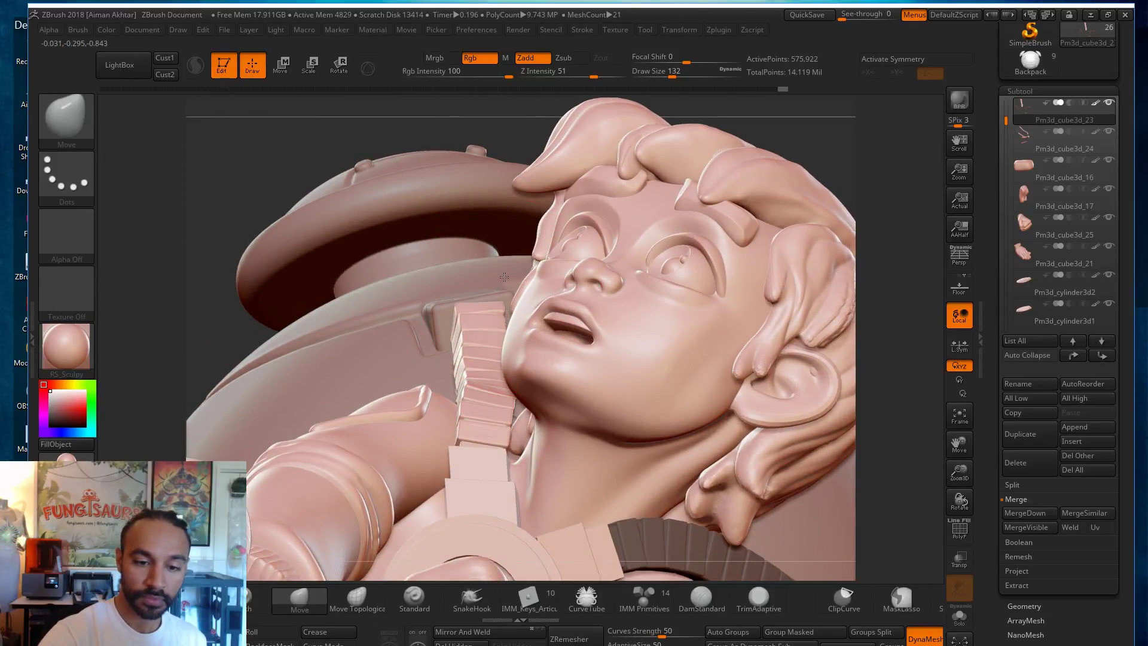
drag(444, 308, 438, 314)
drag(495, 294, 485, 287)
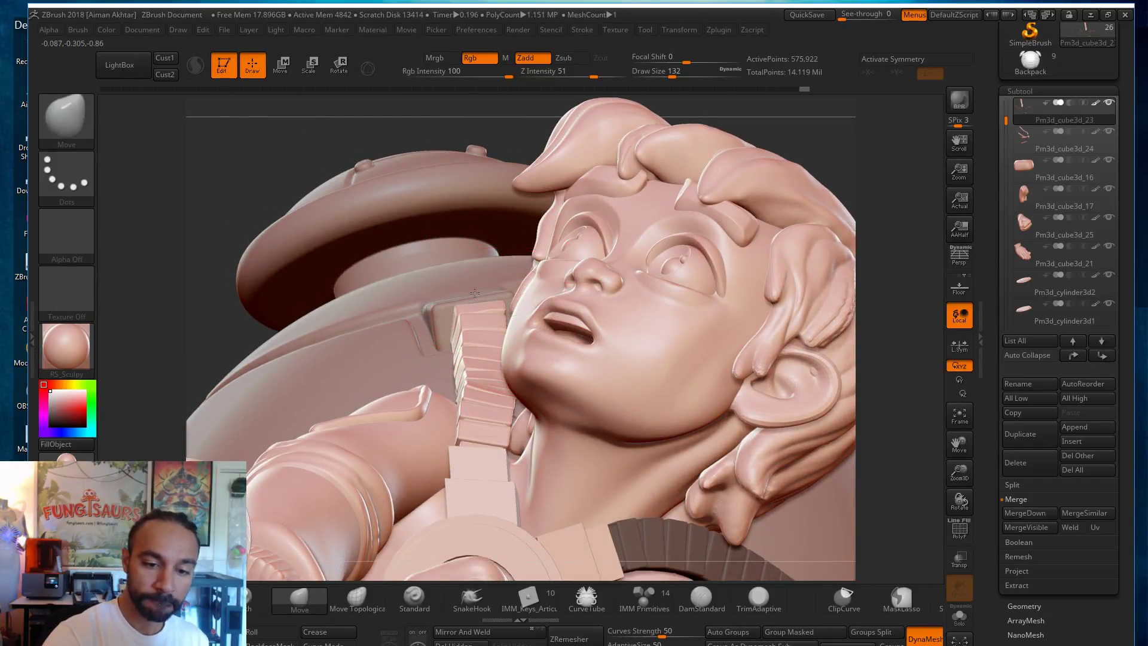
key(s)
mouse_move(459, 325)
mouse_down()
mouse_move(445, 325)
mouse_move(502, 321)
mouse_move(507, 339)
mouse_up()
key(s)
key(s)
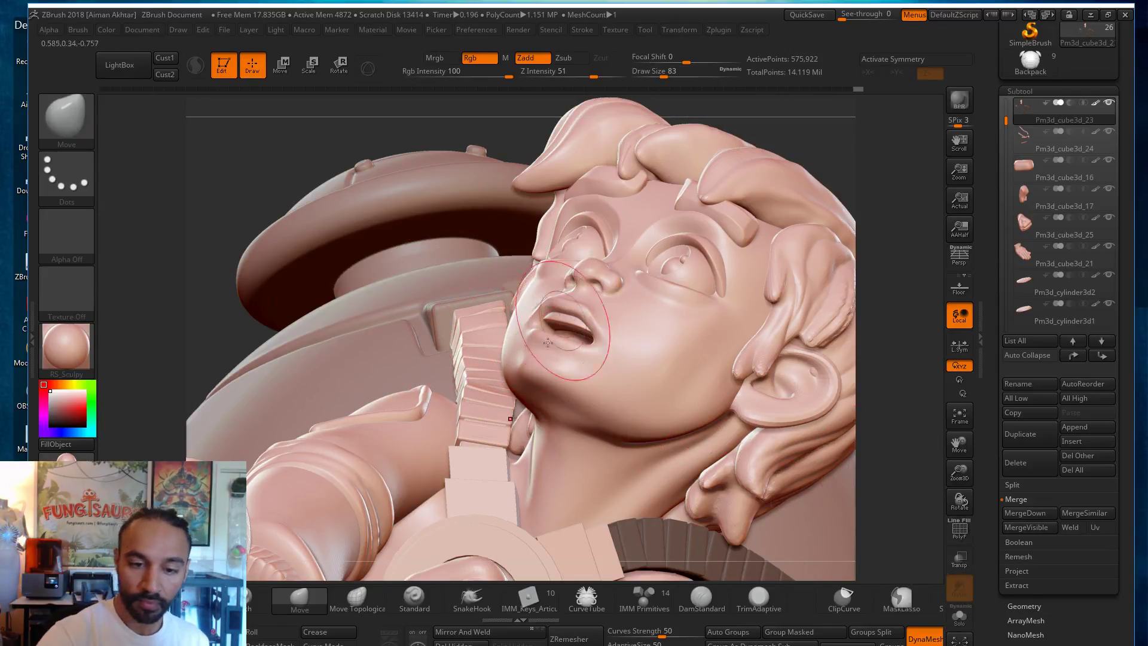
Step: Refine the corners and side of the strap's top segments with a Move brush of about 44 to 68
key(s)
mouse_move(472, 322)
mouse_down()
mouse_move(460, 320)
mouse_move(497, 308)
mouse_move(486, 313)
mouse_up()
key(s)
key(s)
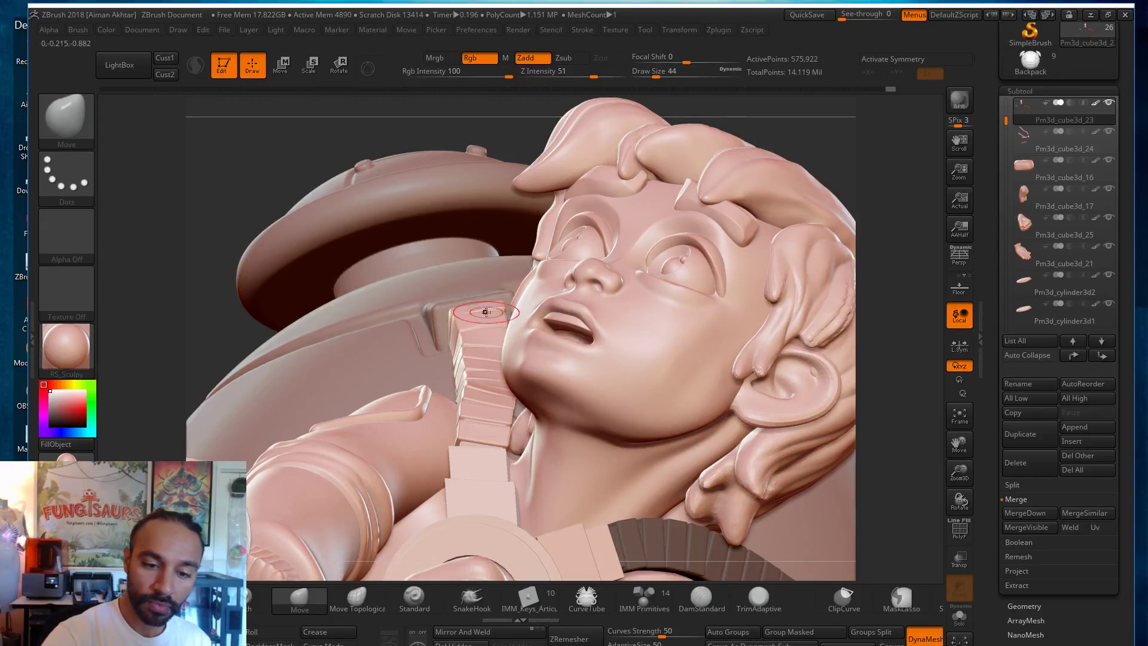
drag(872, 153, 918, 154)
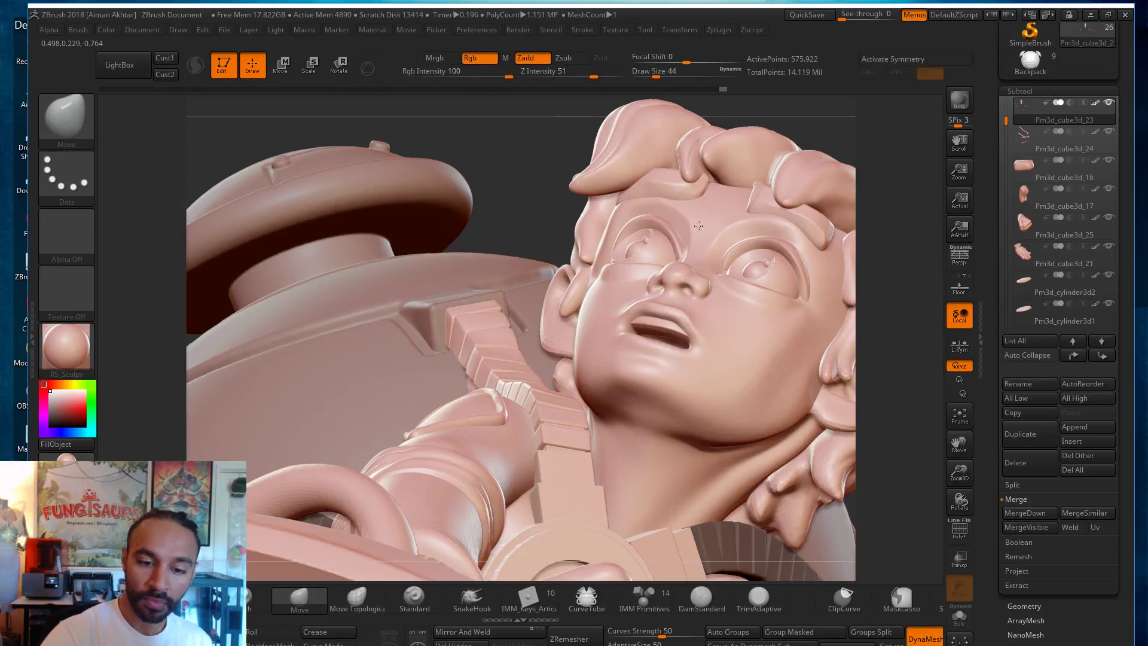
key(s)
drag(515, 351, 522, 351)
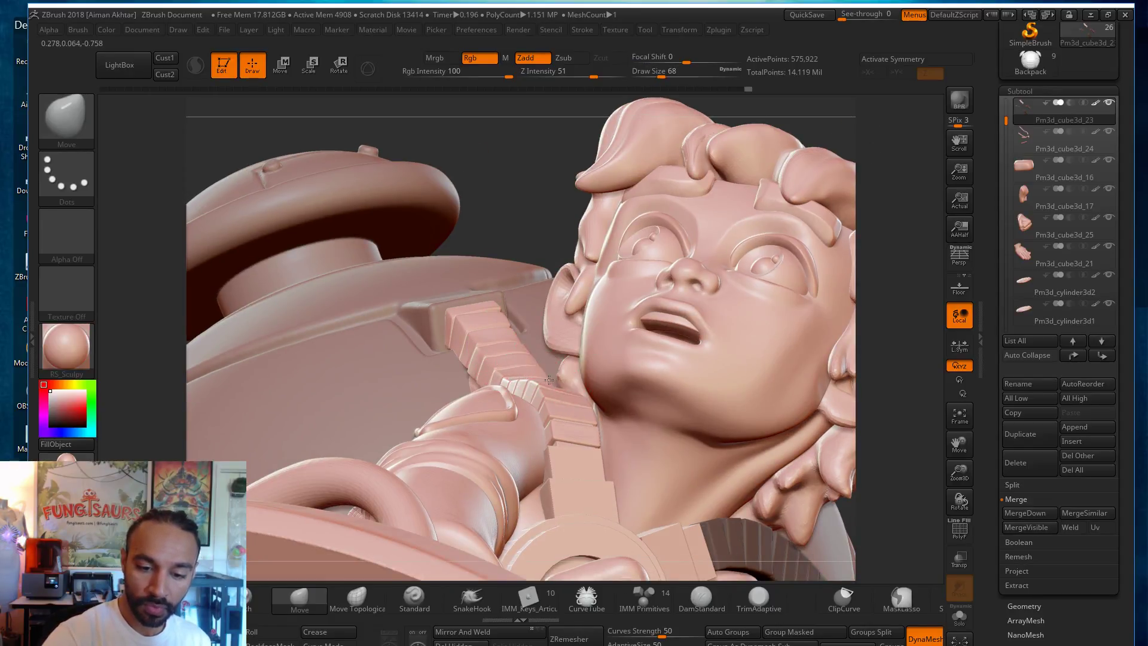
Step: Smooth the strap's upper segments below the connector block at draw size 77
mouse_move(547, 190)
mouse_down()
mouse_move(552, 359)
mouse_move(515, 336)
mouse_up()
key(s)
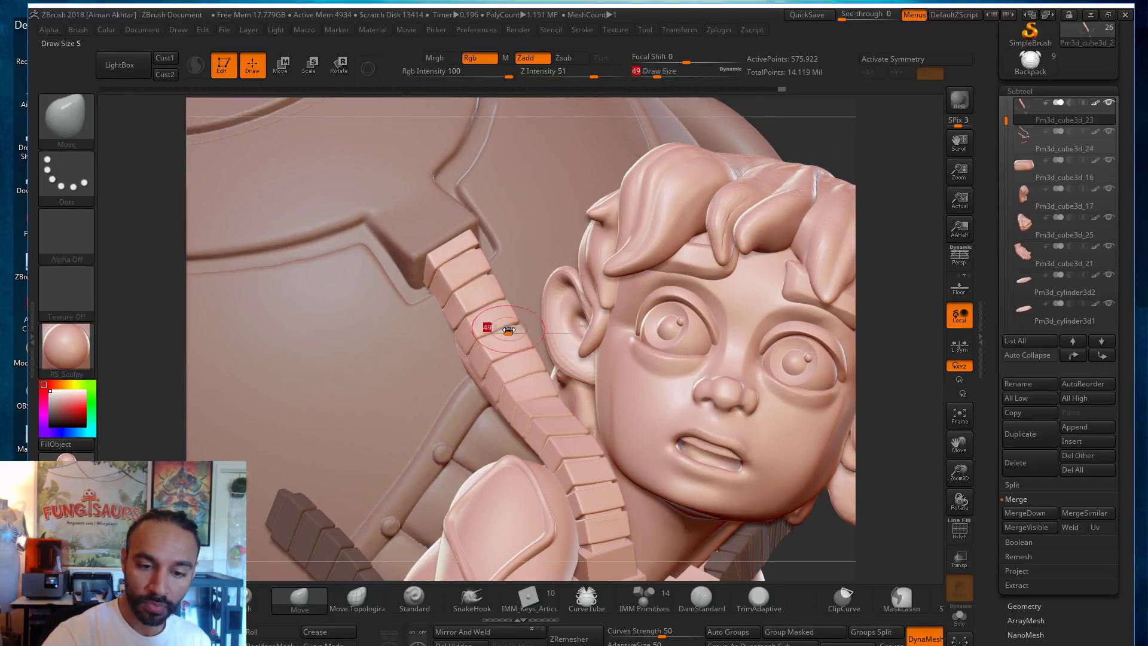
mouse_move(489, 295)
shift+mouse_down()
mouse_move(519, 349)
mouse_move(501, 317)
mouse_move(526, 290)
shift+mouse_up()
key(s)
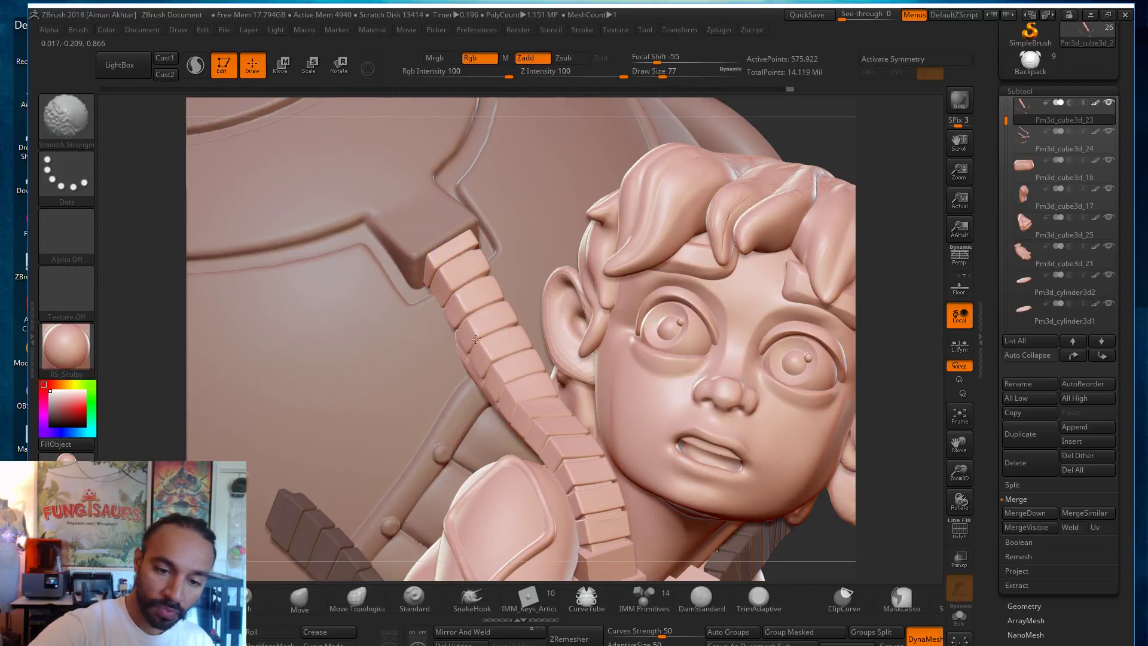
shift+drag(496, 309, 573, 447)
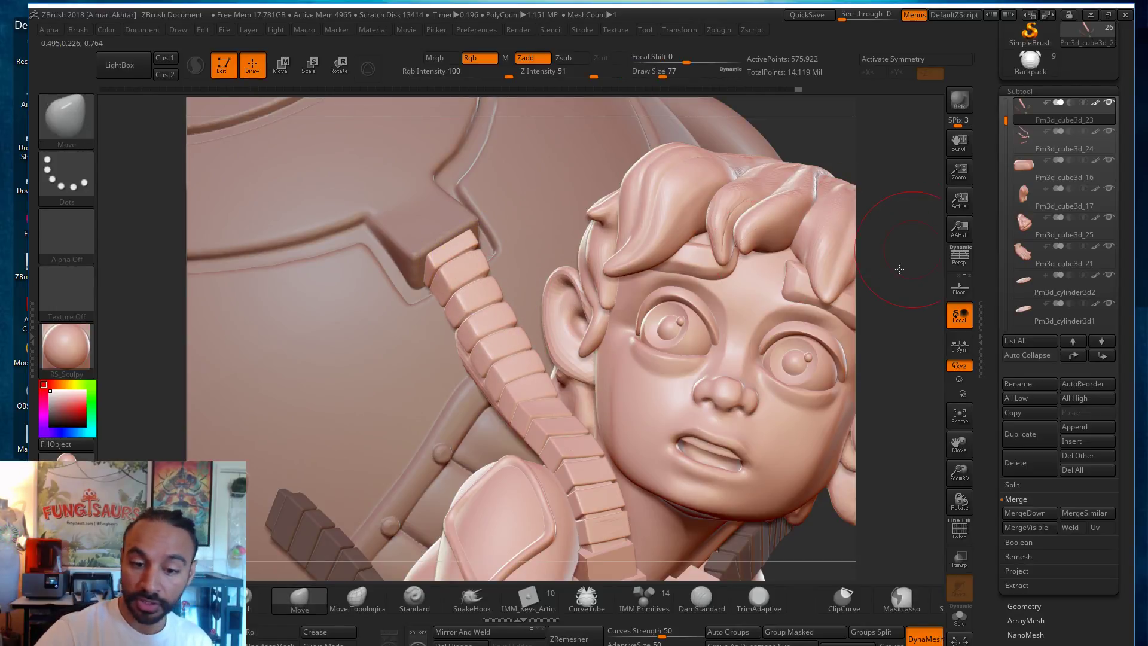
Step: Smooth the segments along the whole shoulder strap, from the connector block down to the chest piece, to soften their edges
right_drag(516, 342, 563, 351)
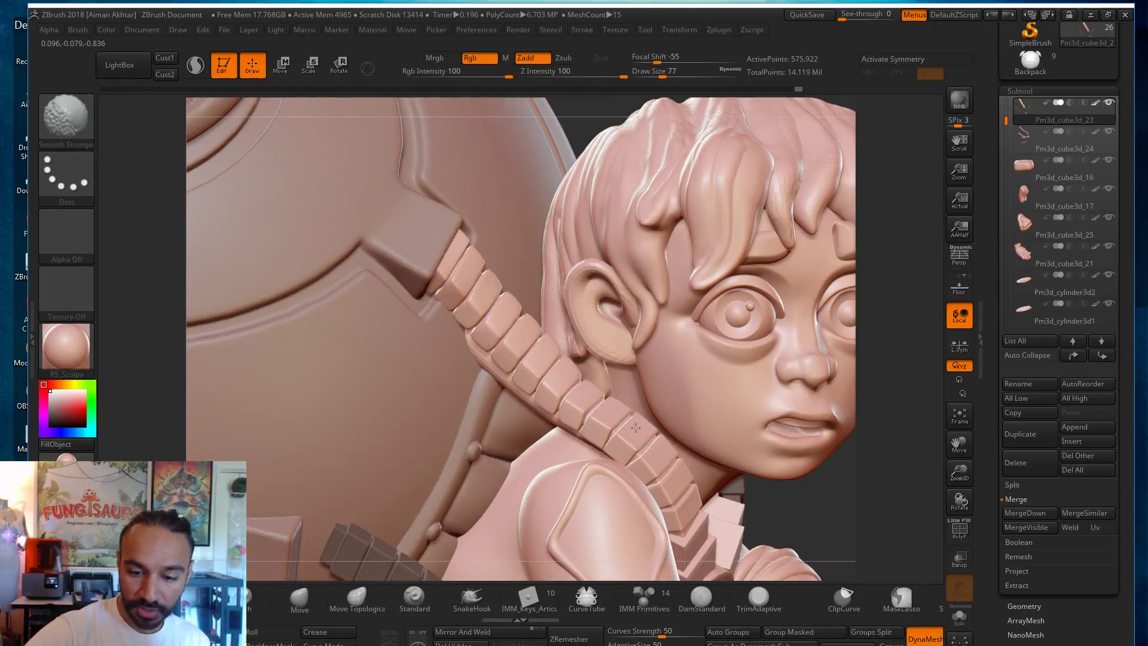
shift+drag(692, 529, 515, 309)
mouse_move(469, 276)
shift+mouse_down()
mouse_move(506, 330)
mouse_move(592, 398)
mouse_move(670, 506)
shift+mouse_up()
shift+drag(644, 437, 684, 502)
mouse_move(684, 501)
shift+mouse_down()
mouse_move(591, 388)
mouse_move(662, 475)
mouse_move(636, 437)
shift+mouse_up()
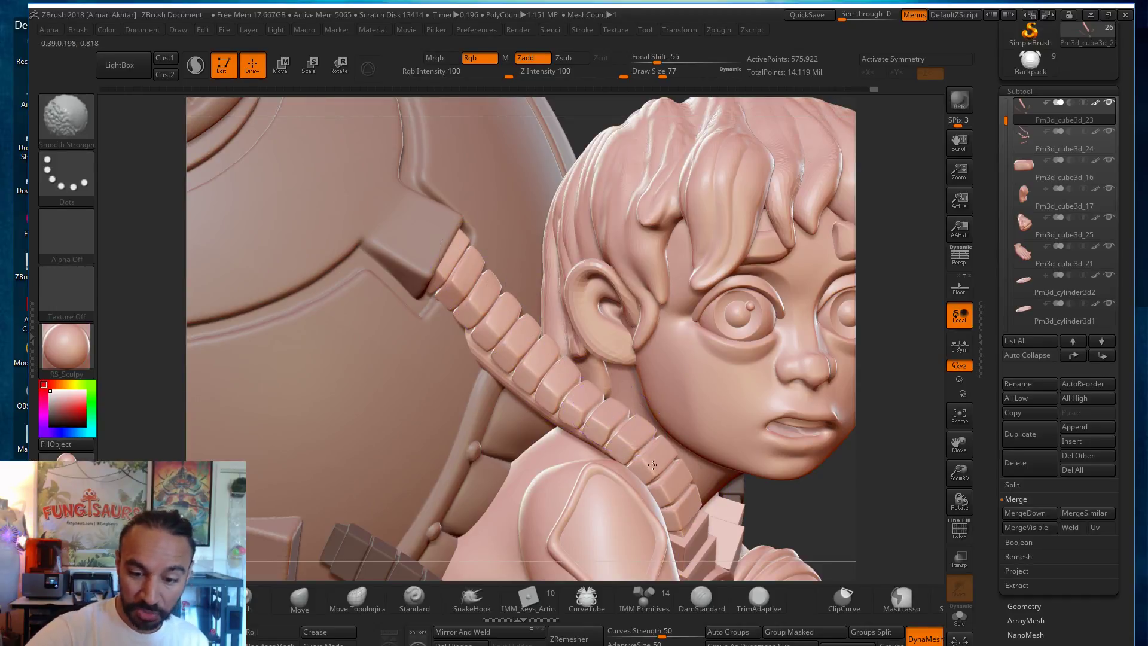
shift+drag(538, 335, 688, 493)
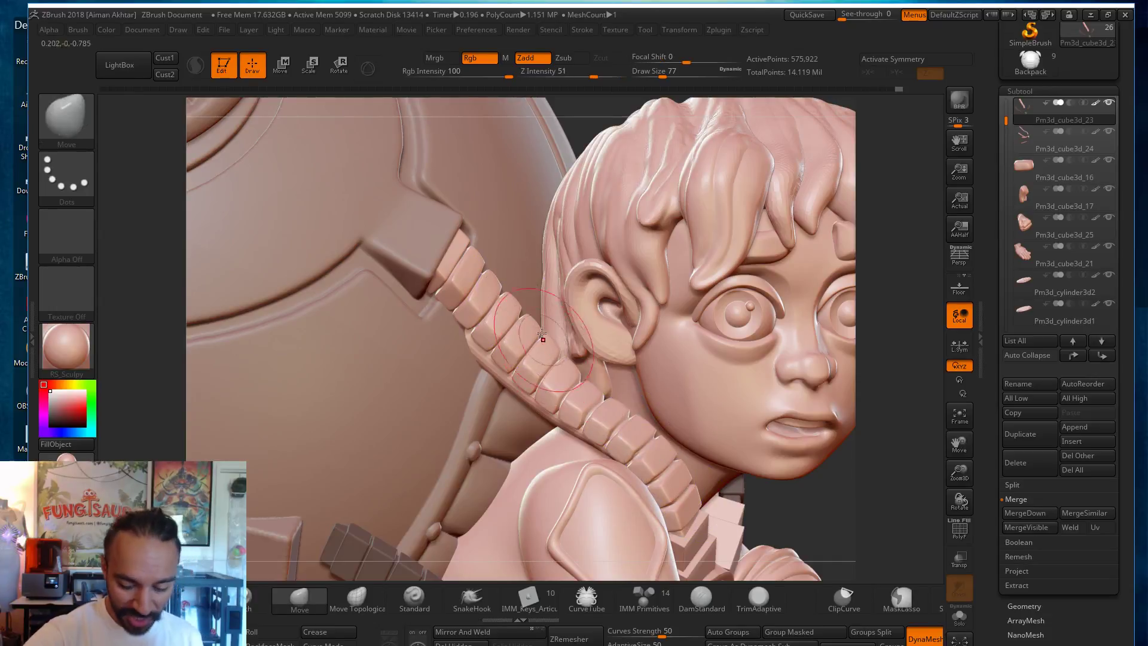
Step: Switch to the Inflat brush at draw size 140 and puff up the shoulder strap's segments
key(b)
key(i)
key(n)
key(s)
drag(474, 275, 492, 275)
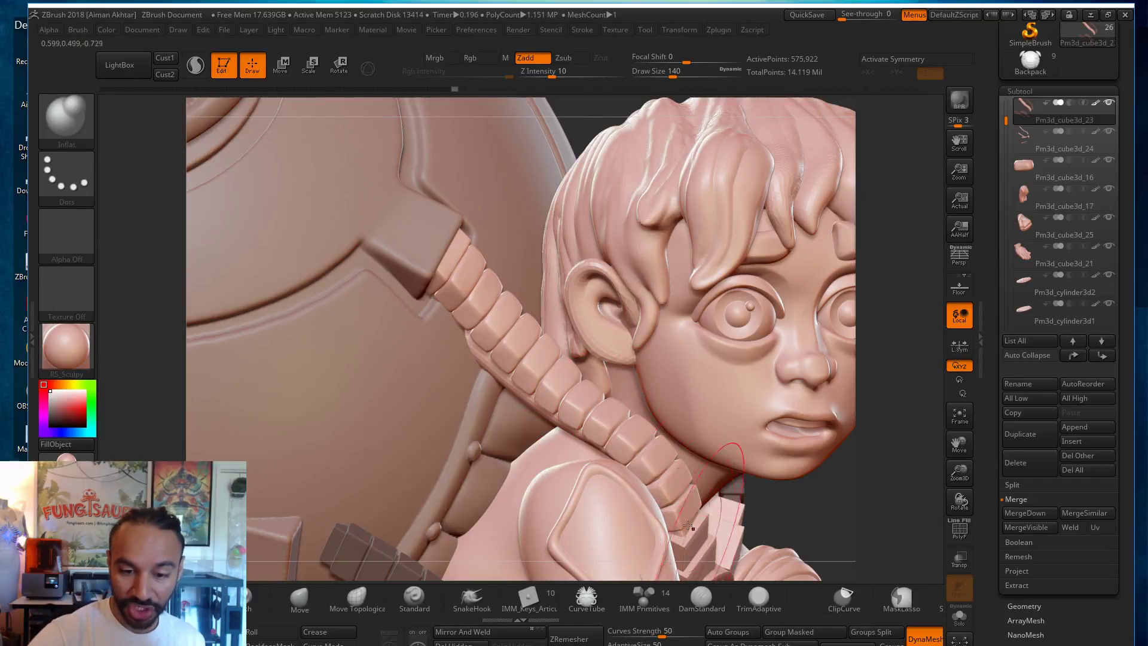
key(shift)
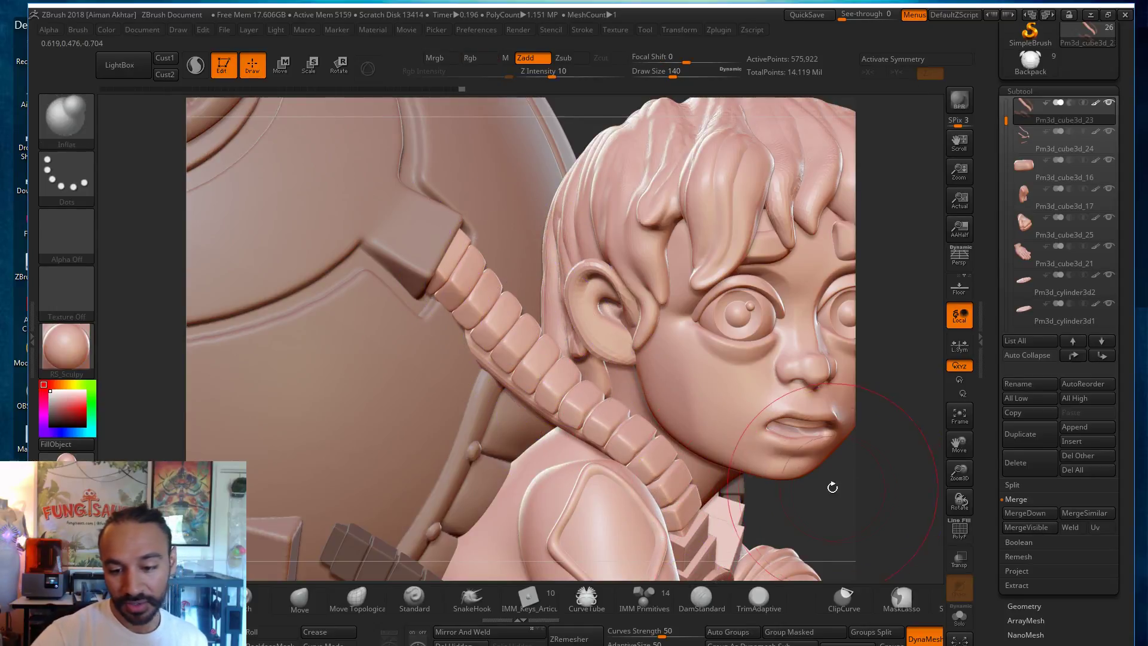
Step: Smooth the shoulder strap's segments from the connector block down to mid-length at draw size 124
mouse_move(834, 482)
mouse_down()
mouse_move(759, 462)
mouse_move(631, 363)
mouse_move(640, 357)
mouse_up()
key(f)
key(s)
drag(524, 300, 519, 301)
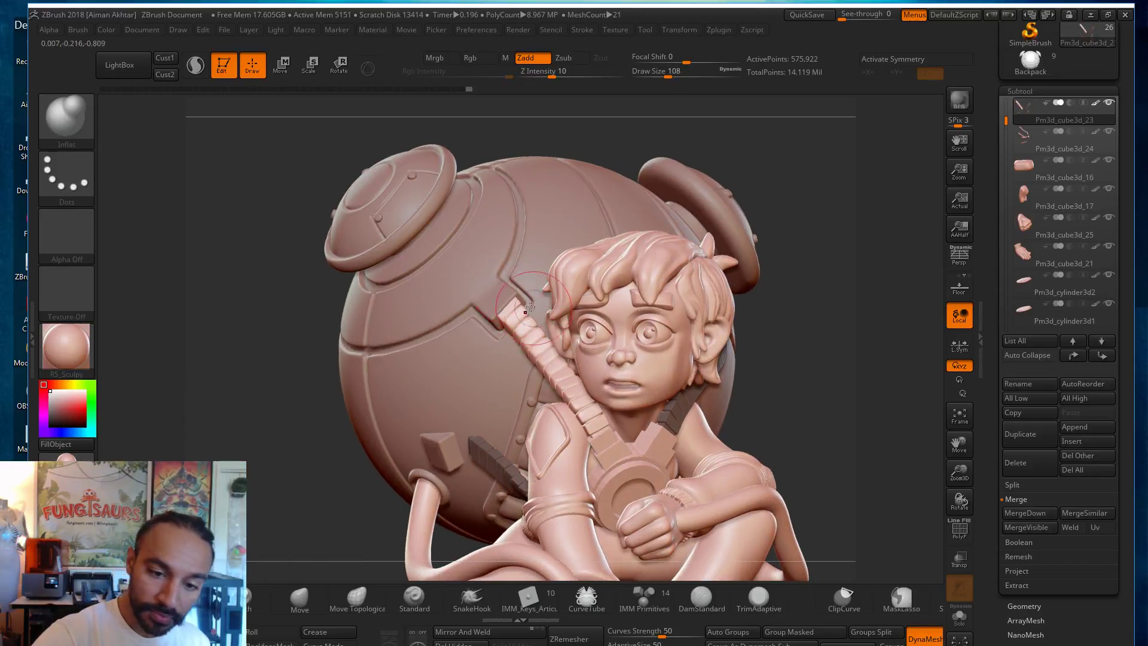
key(shift)
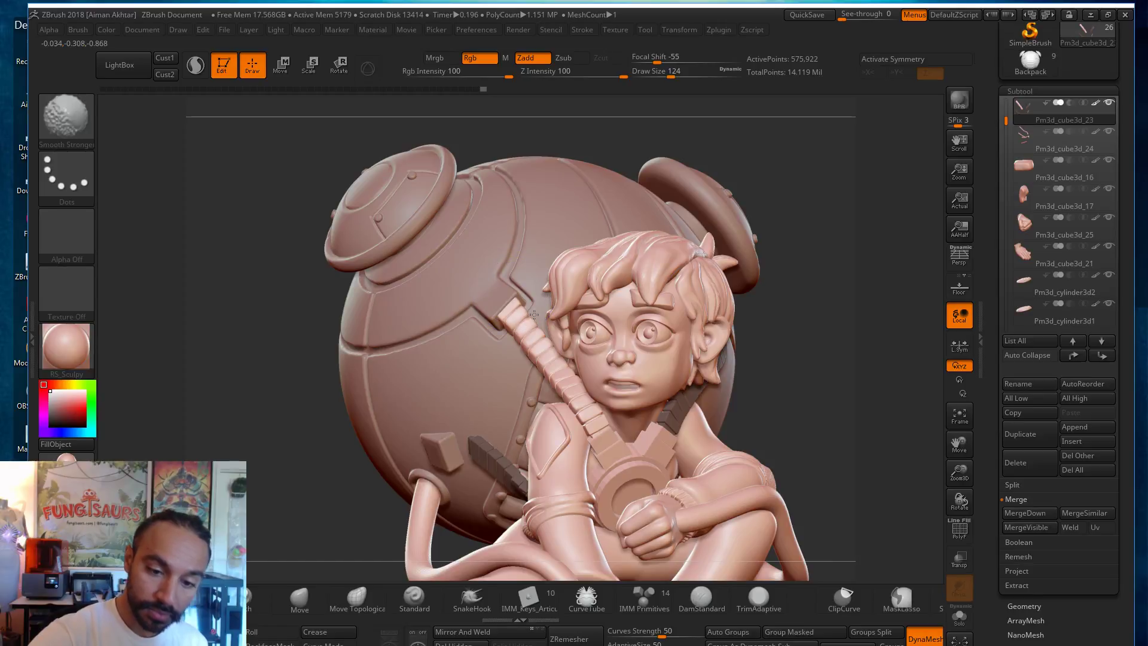
shift+drag(521, 311, 563, 366)
Step: Inflate the strap's lower segments near the chest piece with the Inflat brush and smooth both ends at draw size 149
key(b)
key(i)
key(n)
key(s)
mouse_move(585, 409)
mouse_down()
mouse_move(557, 365)
mouse_move(580, 378)
mouse_move(598, 437)
mouse_up()
mouse_move(526, 323)
shift+mouse_down()
mouse_move(602, 439)
mouse_move(510, 299)
shift+mouse_up()
shift+drag(599, 441, 601, 409)
key(s)
mouse_move(565, 369)
right_down()
mouse_move(581, 369)
mouse_move(527, 354)
right_up()
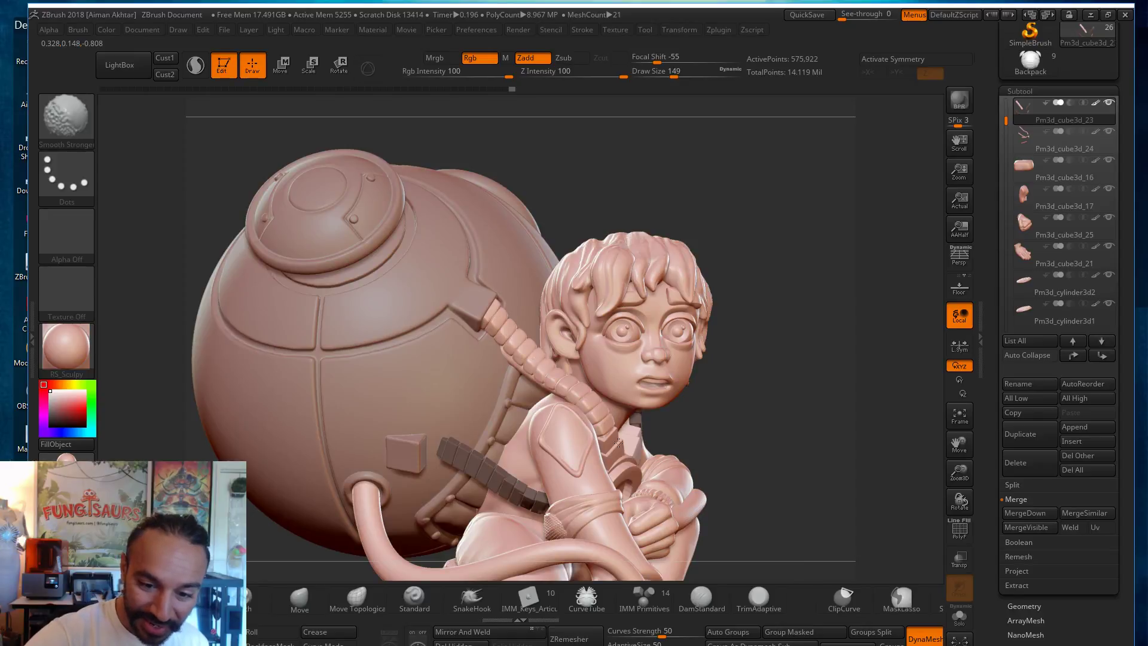
shift+drag(593, 400, 600, 417)
Step: Select the filler strip under the shoulder strap and adjust its shape with the Move brush at draw size 149
mouse_move(820, 379)
mouse_down()
mouse_move(771, 383)
mouse_move(837, 379)
mouse_up()
alt+click(527, 366)
key(s)
drag(519, 372, 520, 372)
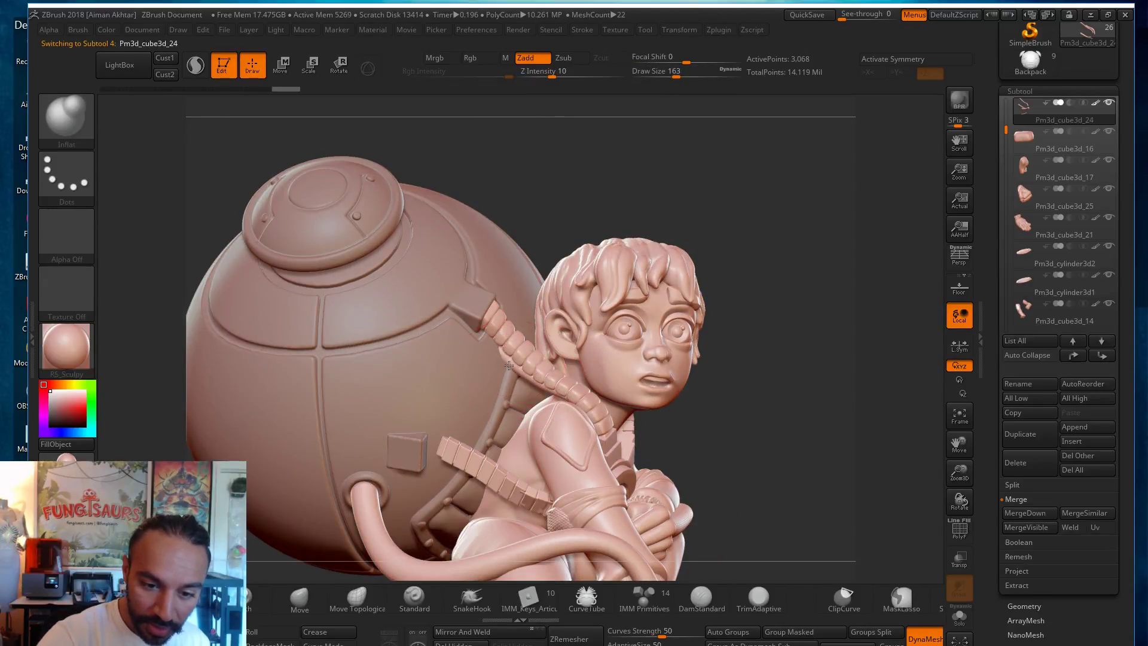
key(b)
key(m)
key(v)
key(s)
click(504, 369)
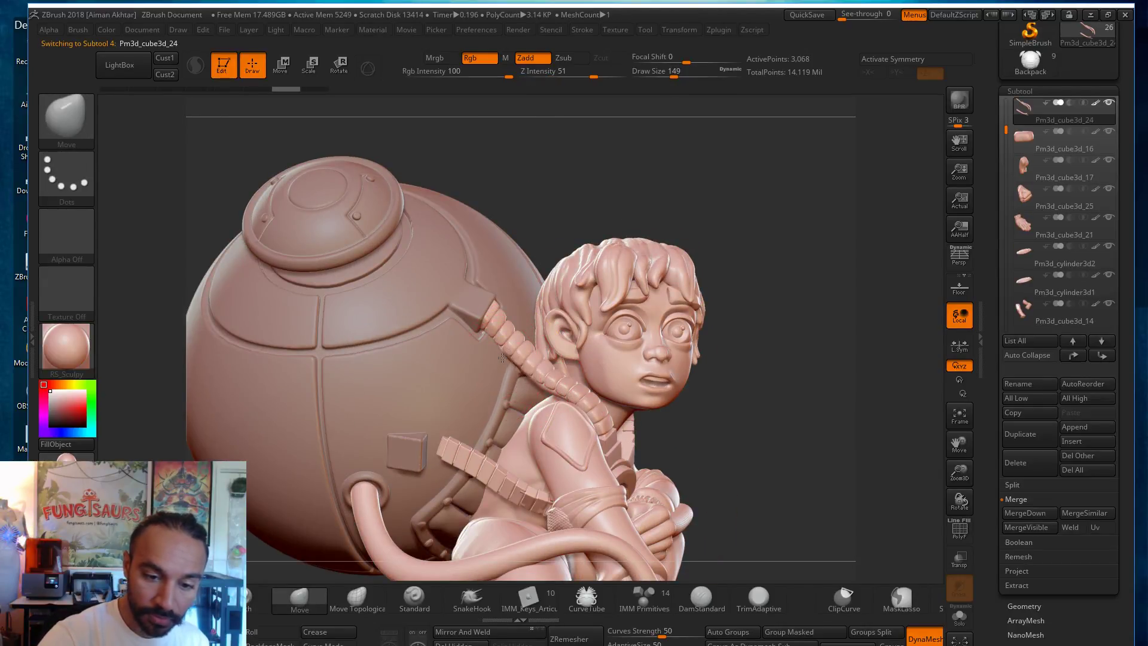
drag(754, 283, 556, 387)
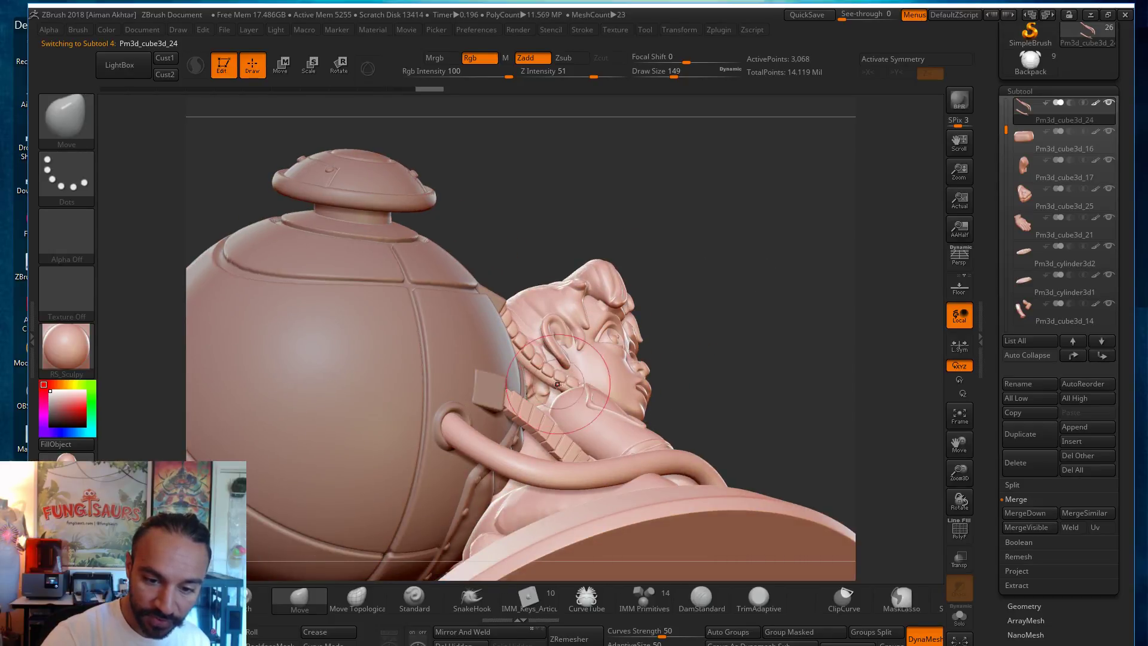
drag(680, 348, 562, 385)
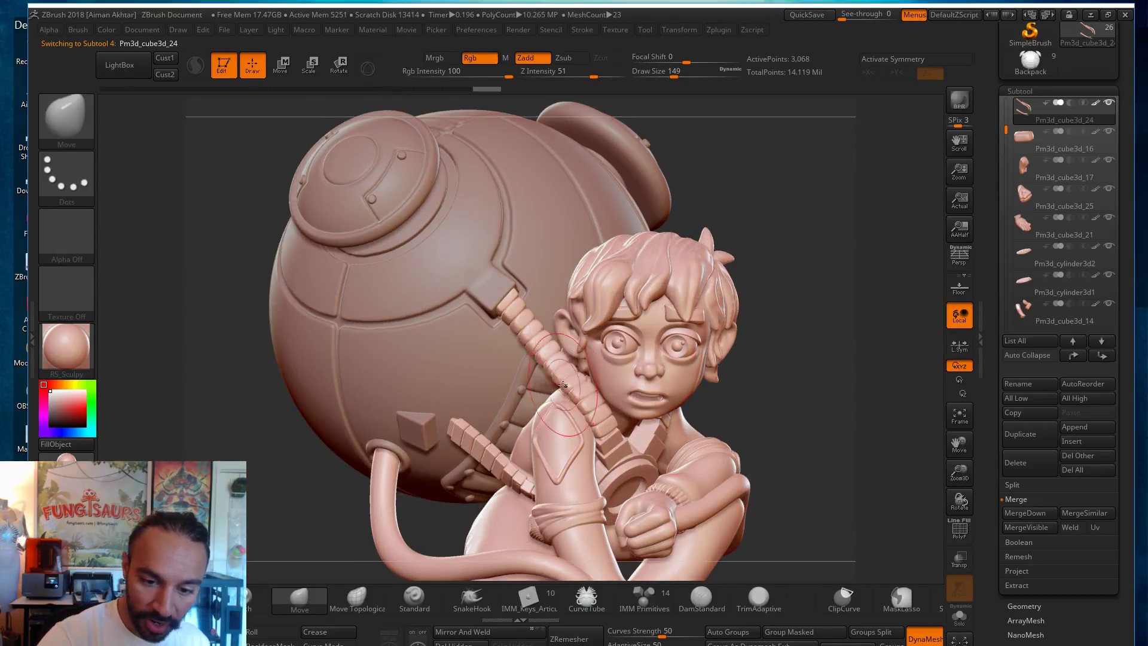
drag(841, 257, 573, 389)
Step: Select the segmented strap and refit it where it crosses the shoulder with a Move brush of 74 to 136
alt+click(573, 388)
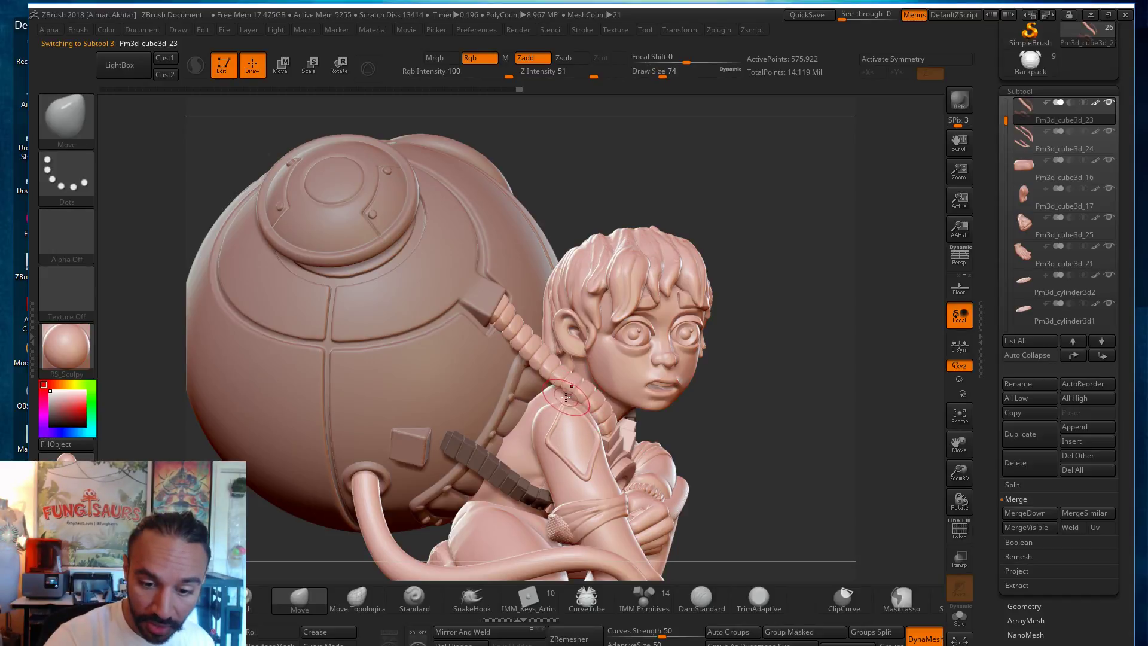
drag(573, 395, 581, 385)
key(s)
key(s)
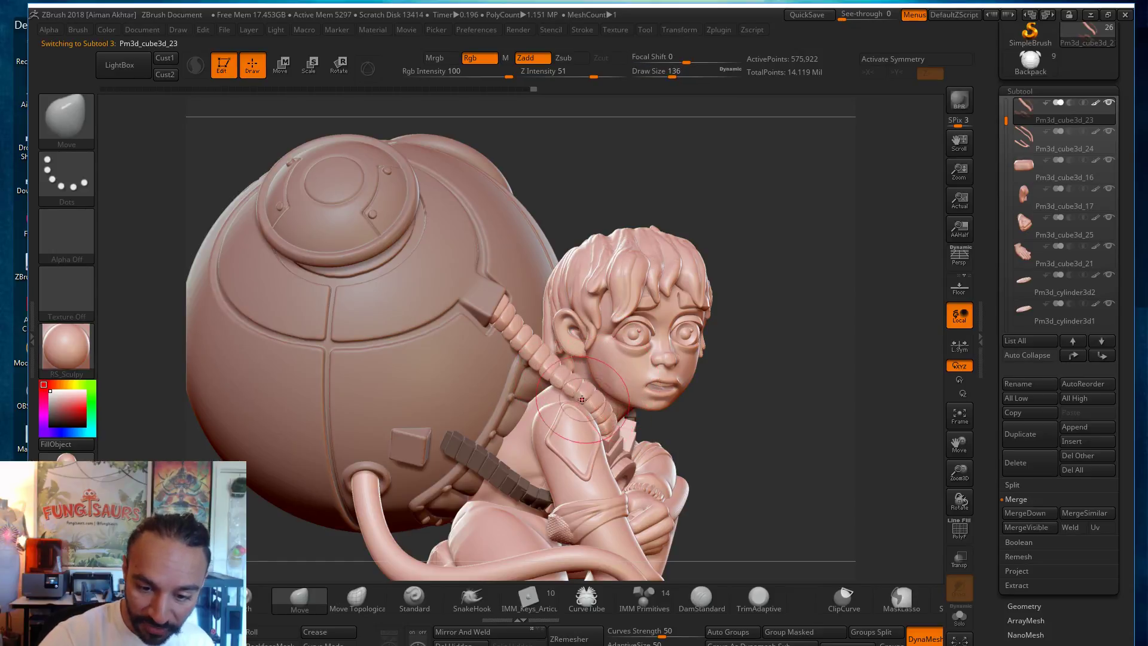
mouse_move(797, 348)
mouse_down()
mouse_move(653, 330)
mouse_move(547, 347)
mouse_up()
key(s)
Step: Rework the strap's middle curve with the Move brush, undoing one pull and enlarging the draw size to 187
mouse_move(544, 353)
mouse_down()
mouse_move(537, 320)
mouse_move(543, 334)
mouse_up()
key(s)
key(s)
key(ctrl+z)
key(s)
key(s)
drag(543, 326, 547, 345)
key(s)
drag(556, 353, 544, 349)
key(s)
key(s)
drag(574, 405, 573, 405)
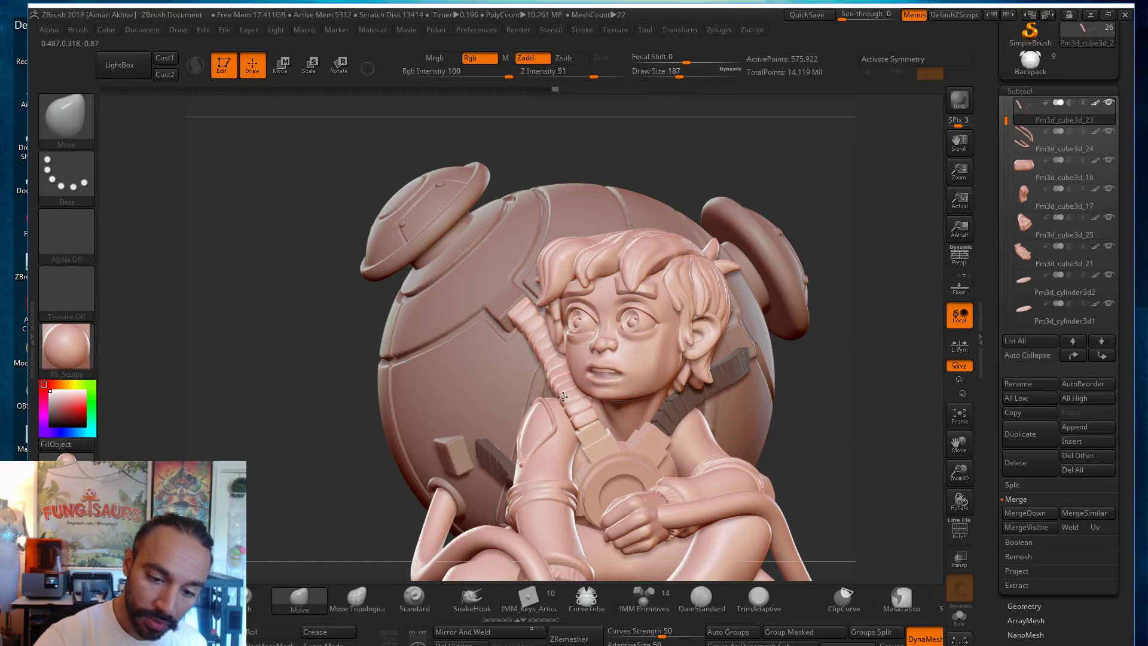
Step: Reposition the strap's upper segments at the connector block with a Move brush of about 202 to 217
drag(877, 345, 812, 345)
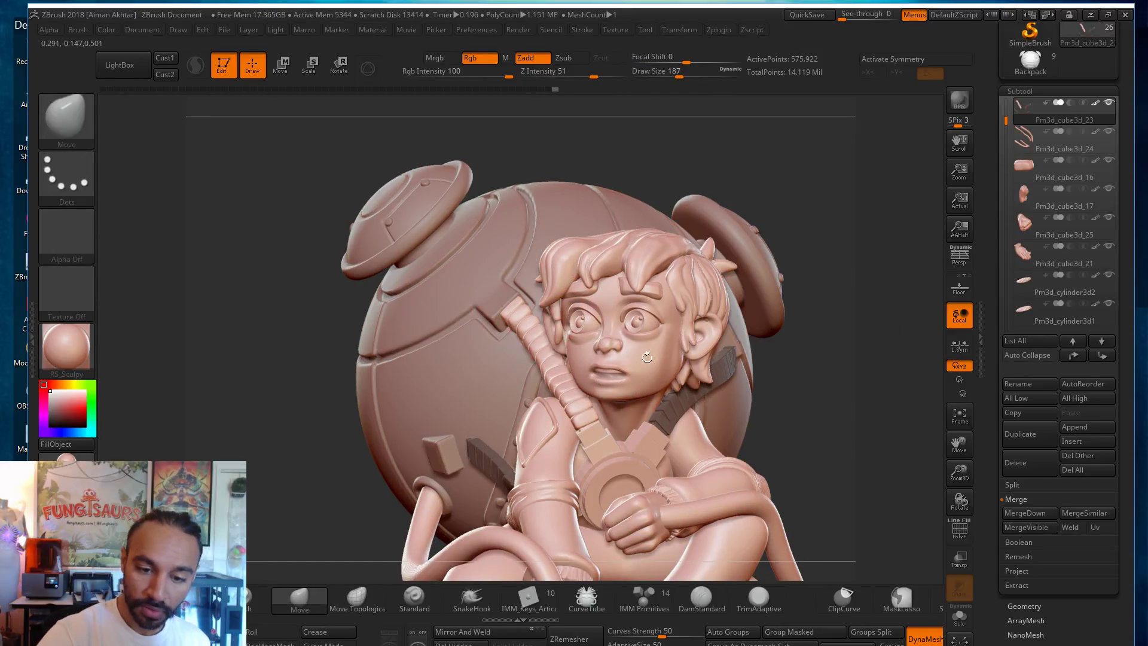
shift+drag(647, 358, 657, 359)
drag(743, 353, 736, 410)
drag(528, 354, 481, 322)
key(s)
key(s)
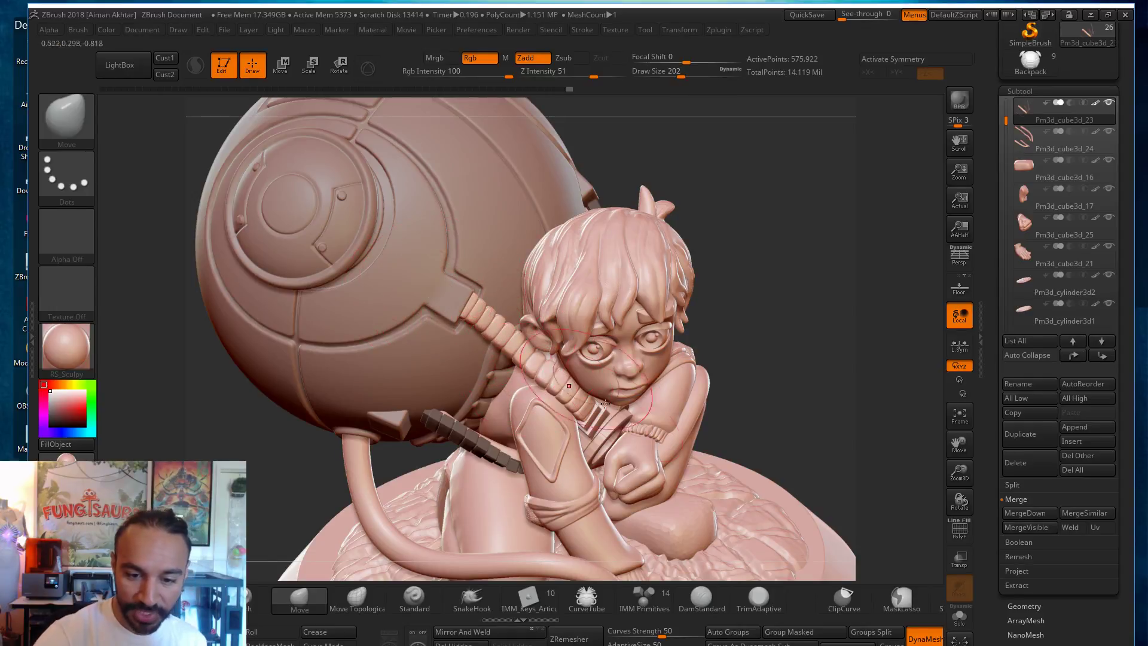
mouse_move(769, 244)
mouse_down()
mouse_move(457, 309)
mouse_move(469, 302)
mouse_up()
key(s)
key(s)
click(478, 306)
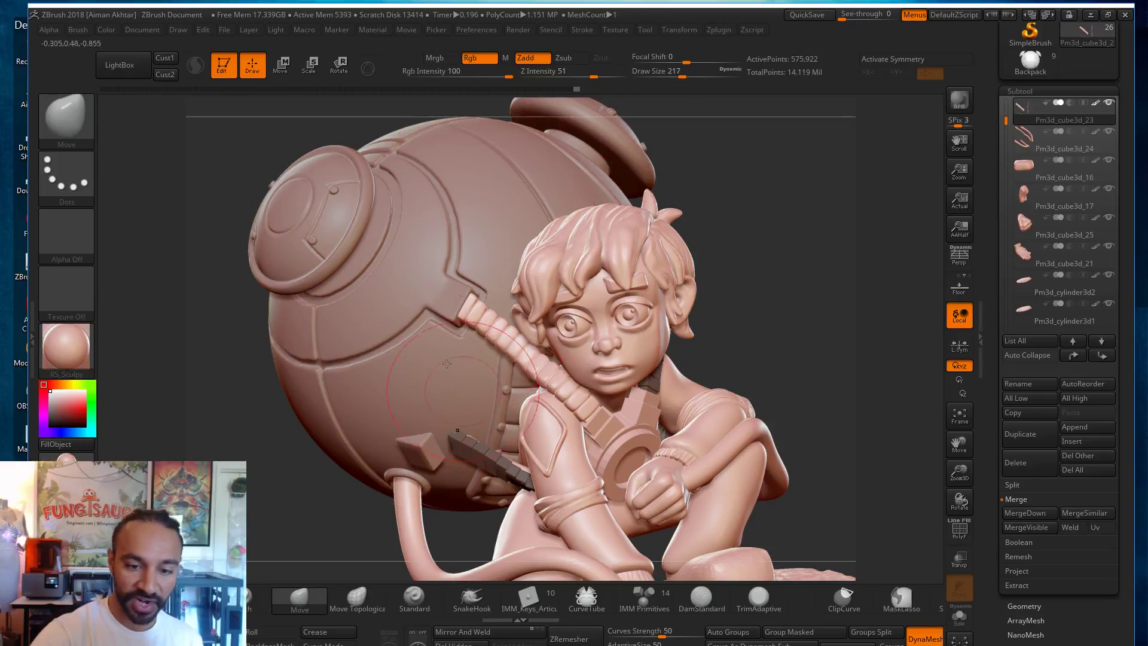
Step: Shift the strap's middle segments beside the neck with the Move brush at draw size 202
drag(724, 286, 821, 299)
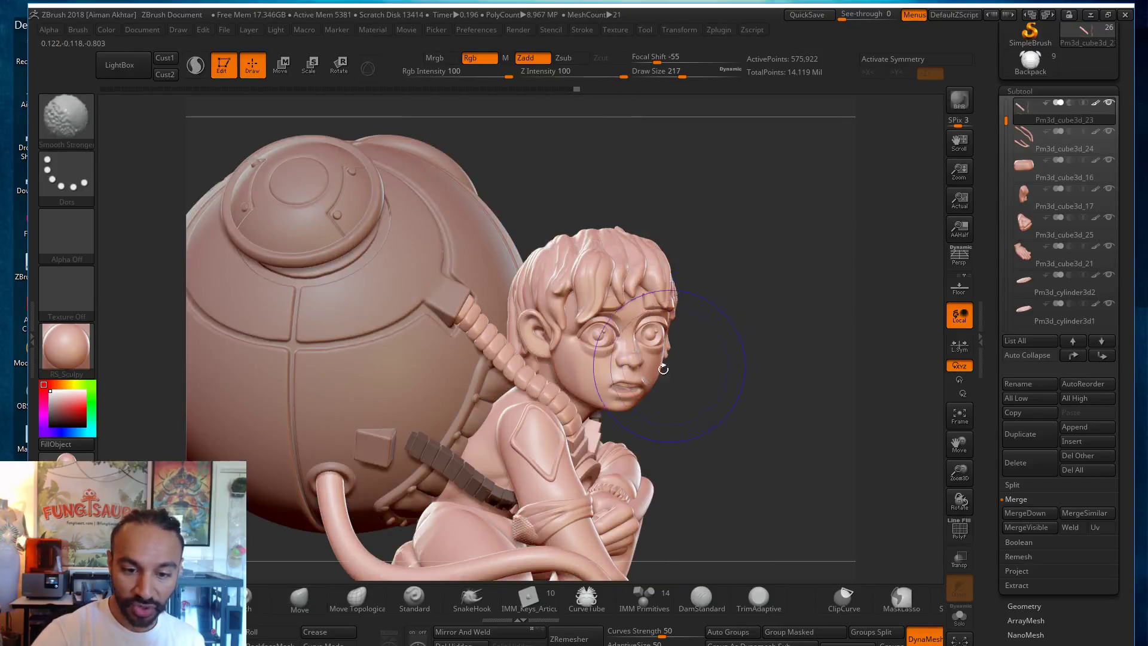
key(s)
click(519, 362)
mouse_move(528, 359)
mouse_down()
mouse_move(542, 373)
mouse_move(561, 350)
mouse_up()
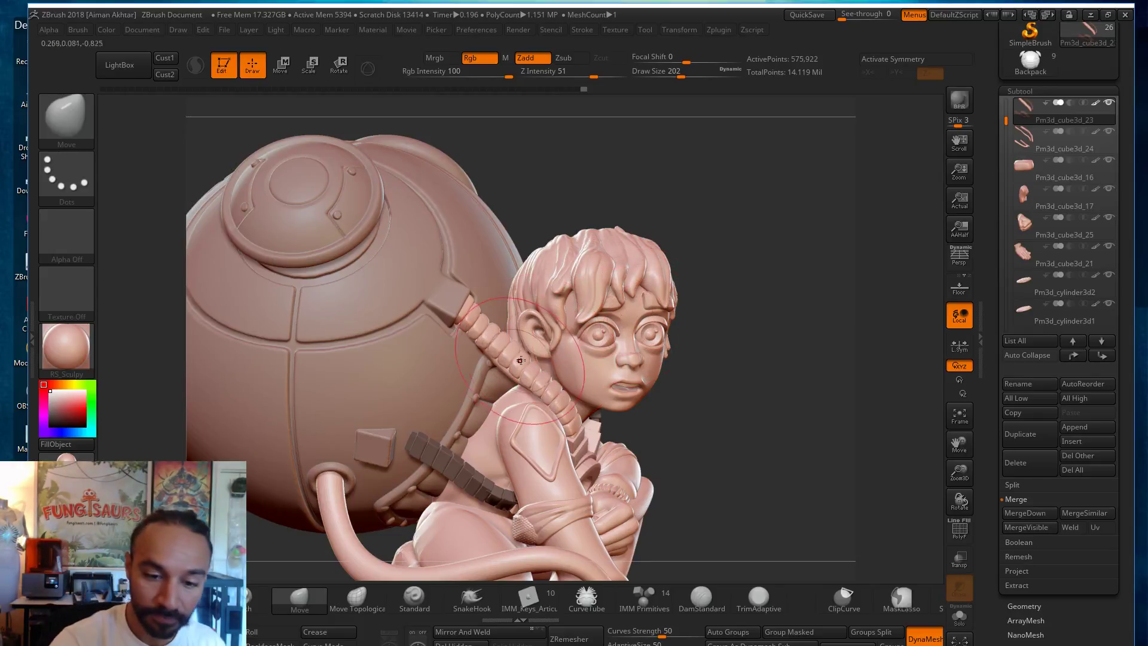
drag(737, 316, 526, 355)
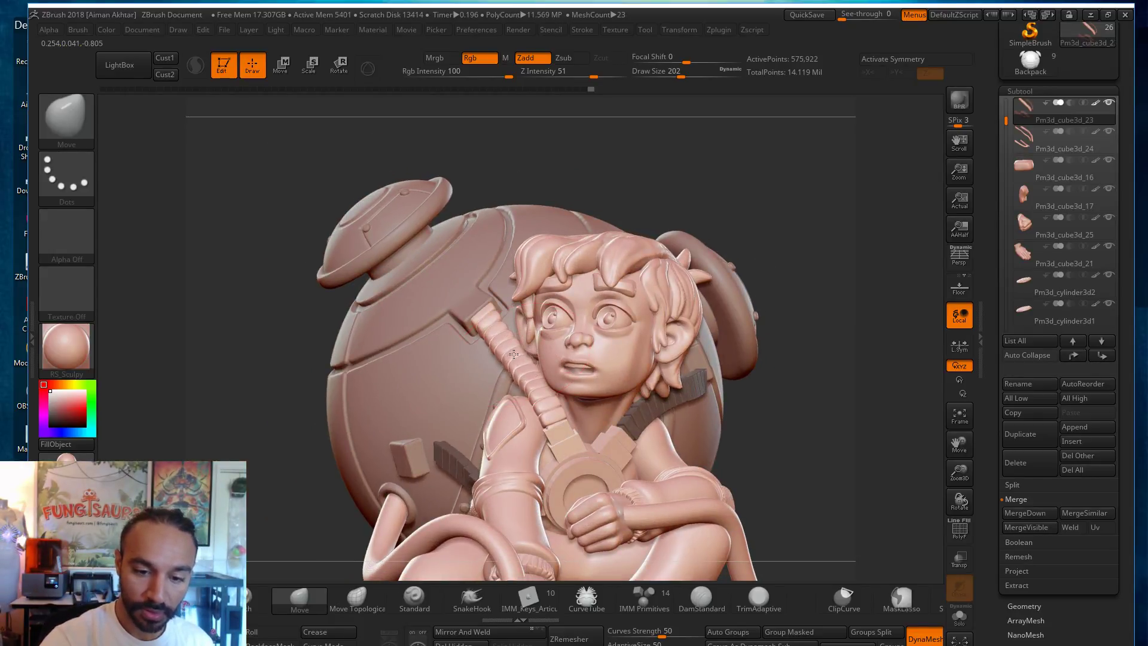
drag(740, 303, 801, 329)
Step: Select the filler strip and tuck it beneath the segmented strap with the Move brush at draw size 182
key(bracketleft)
key(bracketleft)
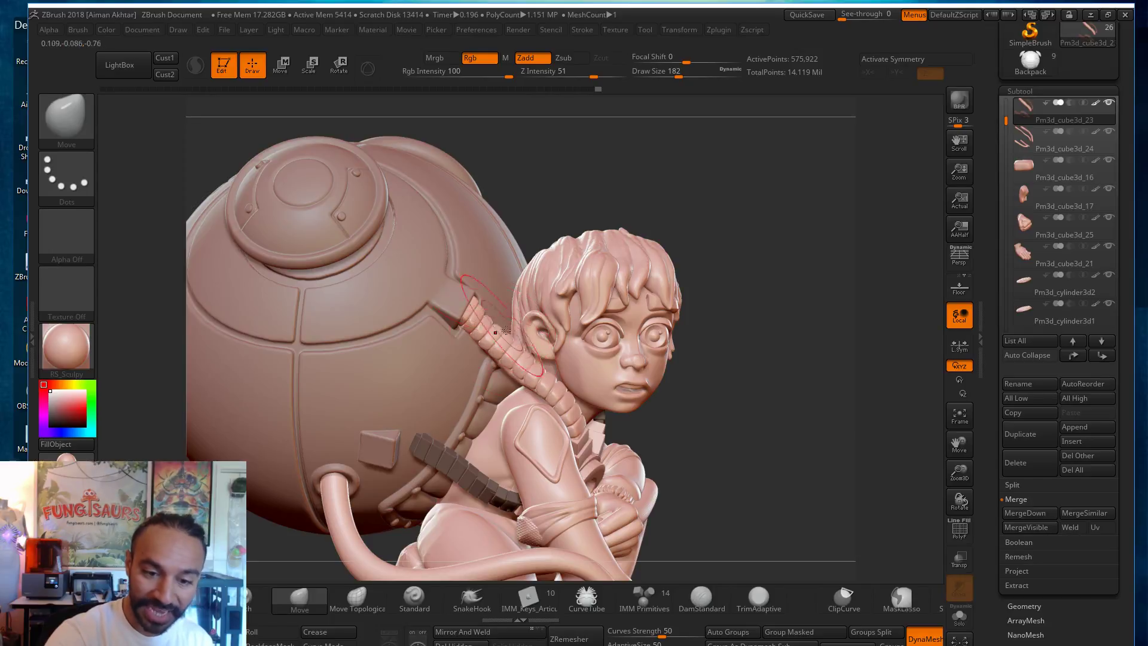
drag(760, 275, 538, 364)
alt+click(512, 377)
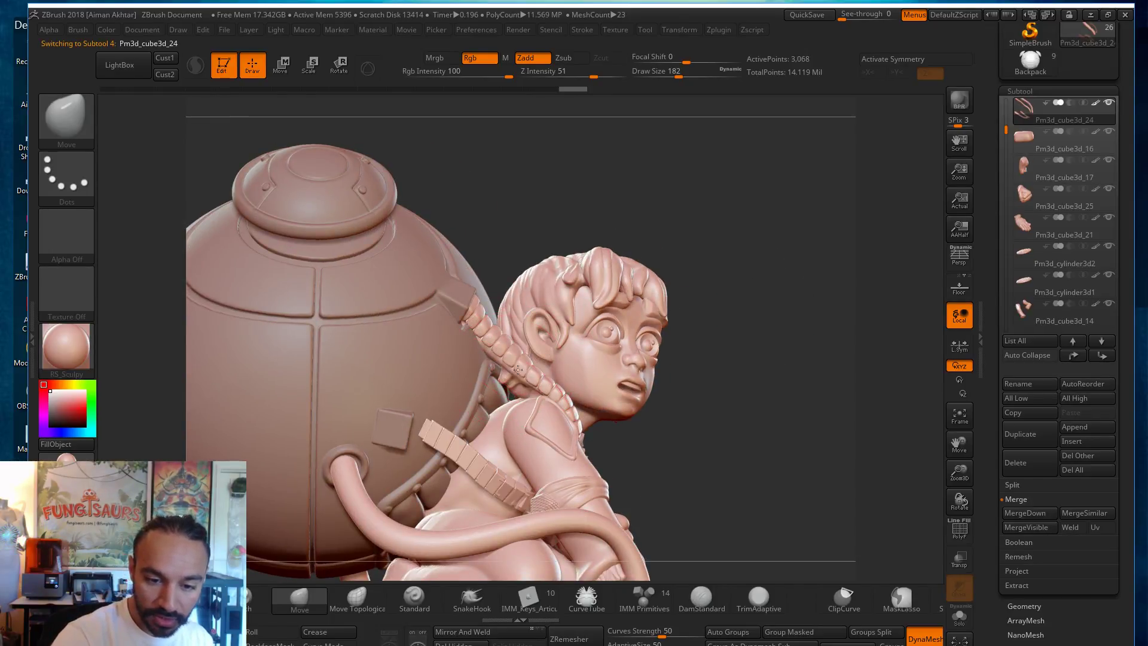
drag(701, 413, 537, 366)
drag(727, 357, 553, 392)
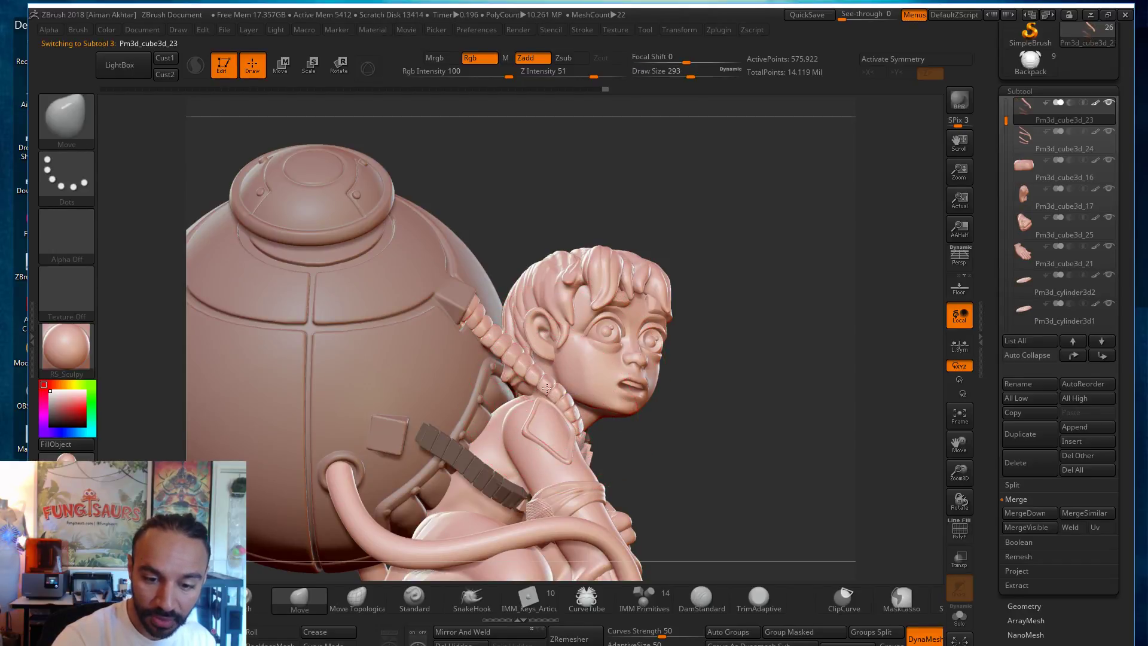
Step: Refit the segmented strap behind the shoulder with the Move brush at draw size 197 and refine it at 101
key(s)
drag(563, 400, 547, 387)
key(s)
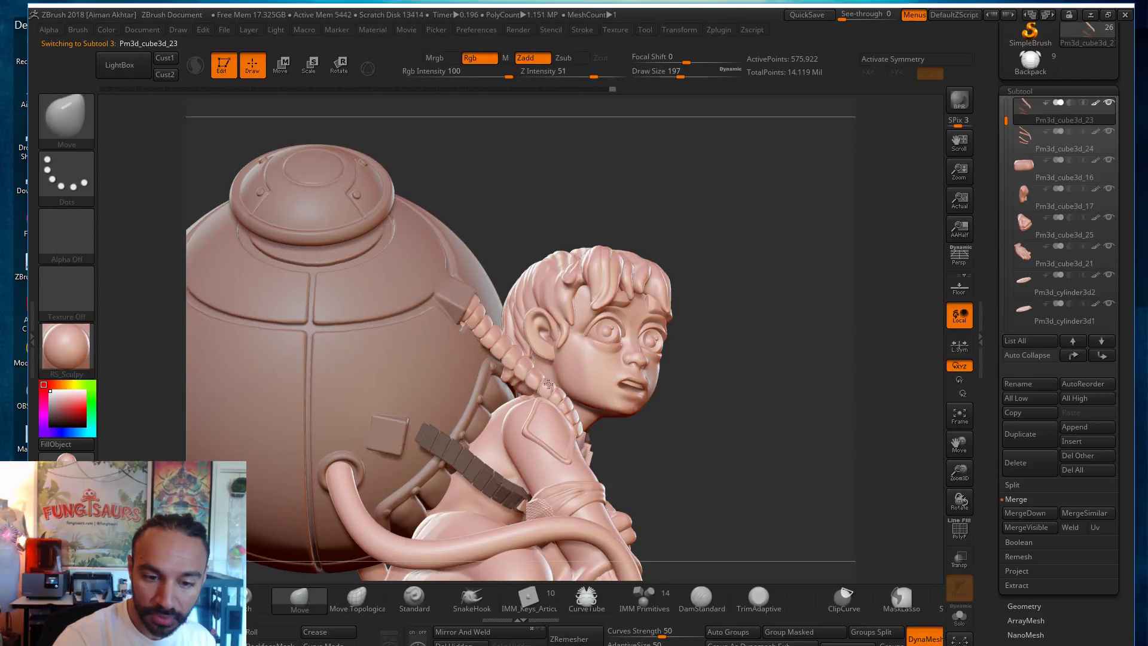
drag(756, 390, 642, 382)
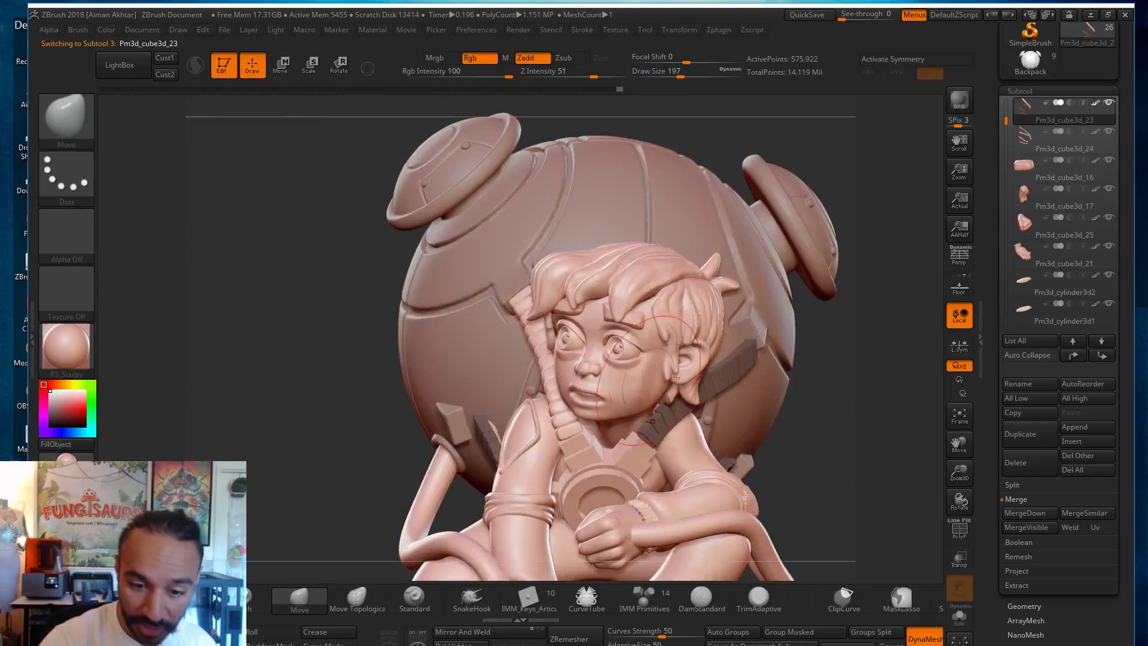
key(f)
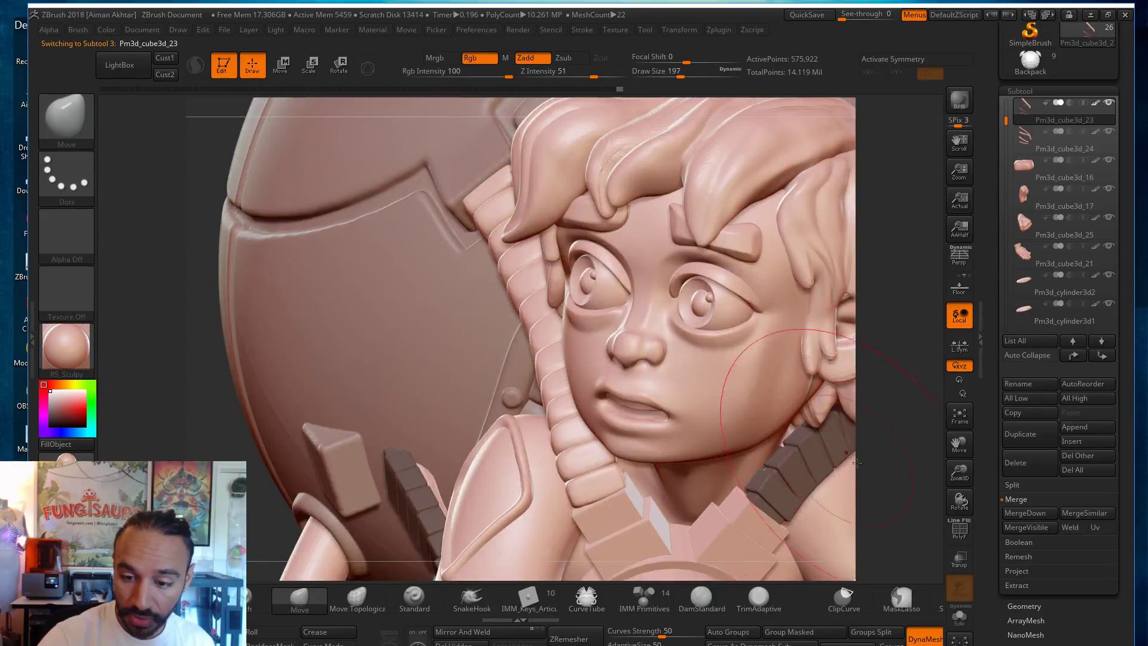
drag(832, 409, 915, 407)
key(s)
drag(426, 323, 413, 322)
Step: Select the filler strip and rename its subtool to strap_filler
alt+click(428, 317)
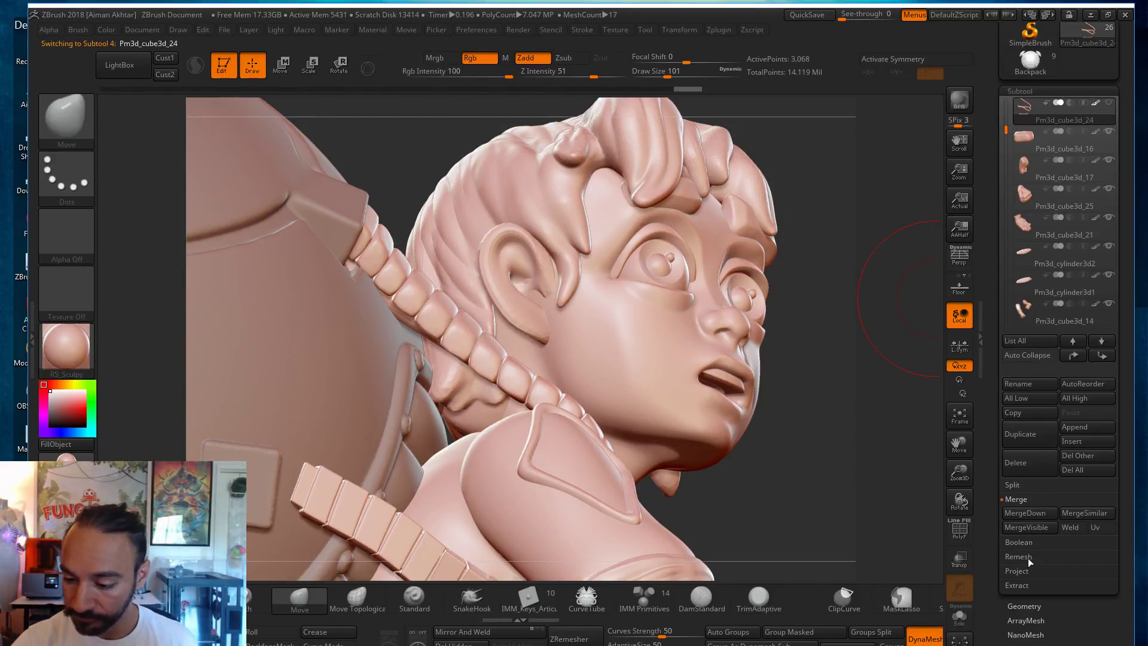
click(1035, 384)
text(stra)
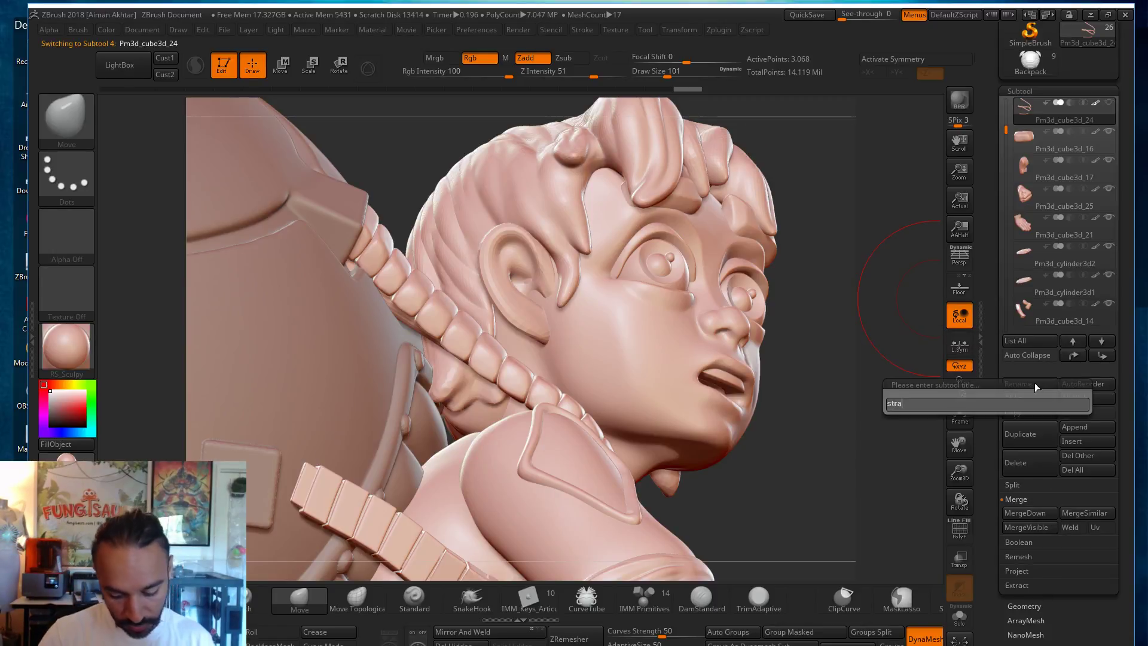
text(p_filler)
key(Return)
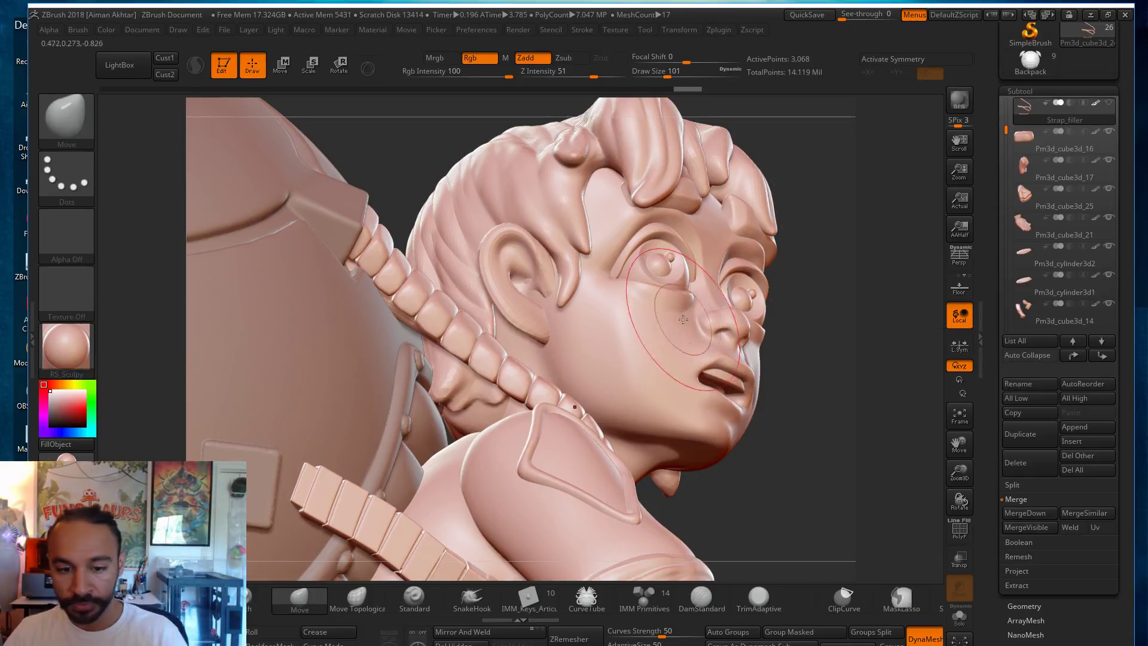
Step: Select the segmented strap and puff up its segments from mid-length over the shoulder with the Inflat brush
alt+click(508, 361)
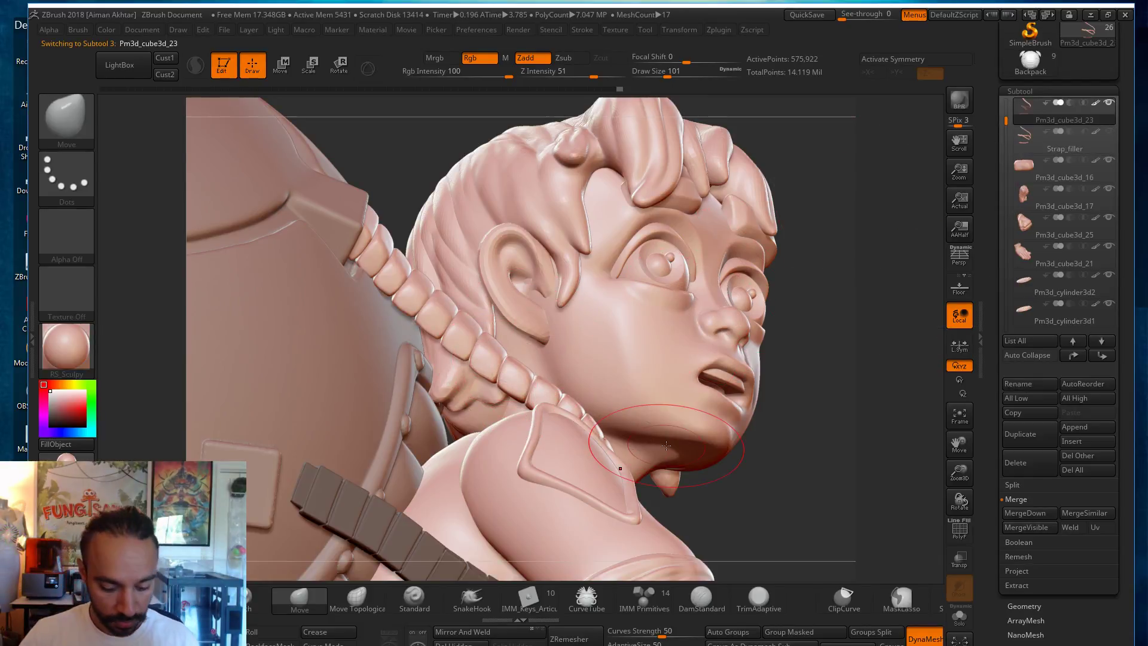
drag(788, 504, 727, 506)
key(b)
key(i)
key(n)
drag(482, 344, 614, 441)
mouse_move(545, 380)
mouse_down()
mouse_move(619, 472)
mouse_move(554, 365)
mouse_up()
Step: Isolate the strap in Solo mode and even out the outline of its lower segments with a Move brush of 80
key(b)
key(m)
key(v)
key(s)
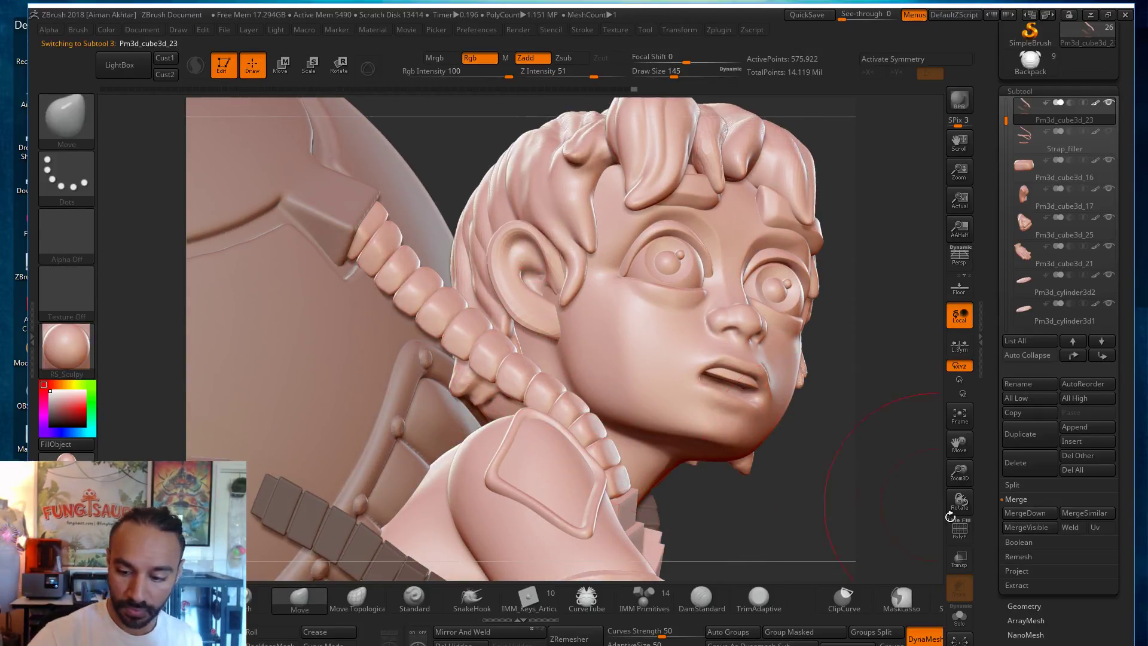
click(957, 623)
drag(807, 478, 767, 446)
key(s)
mouse_move(577, 450)
mouse_down()
mouse_move(568, 451)
mouse_move(597, 487)
mouse_up()
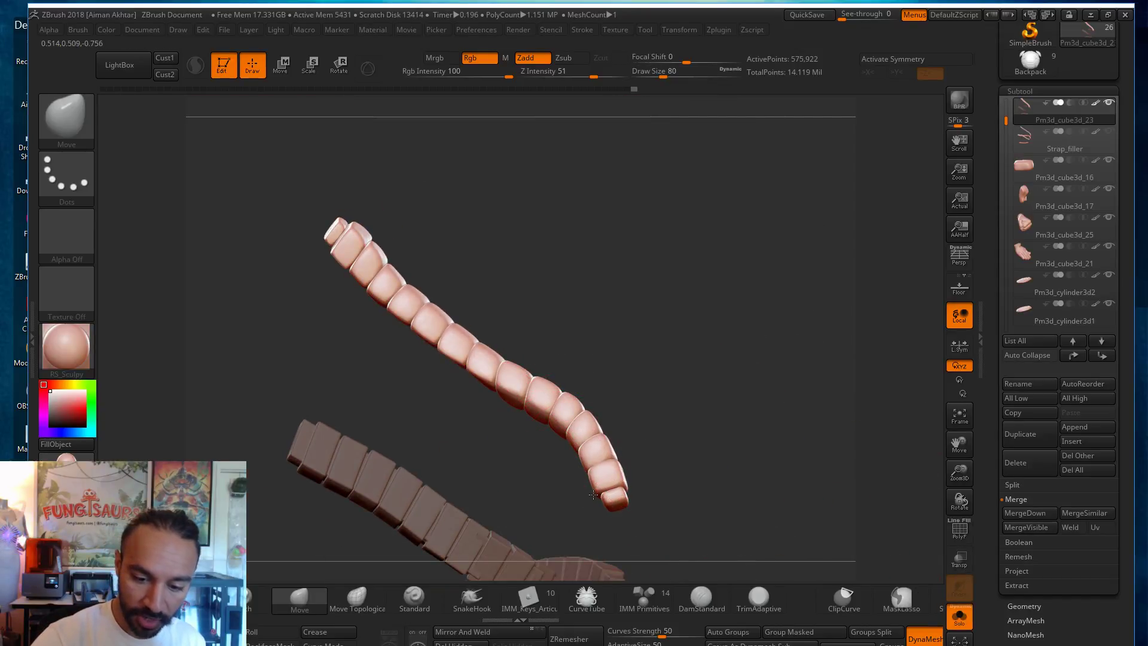
drag(559, 439, 557, 440)
drag(521, 395, 516, 397)
Step: Adjust the segment edges along the opposite side of the isolated strap, starting with a Move brush of 56
mouse_move(631, 357)
mouse_down()
mouse_move(593, 382)
mouse_move(722, 353)
mouse_up()
key(s)
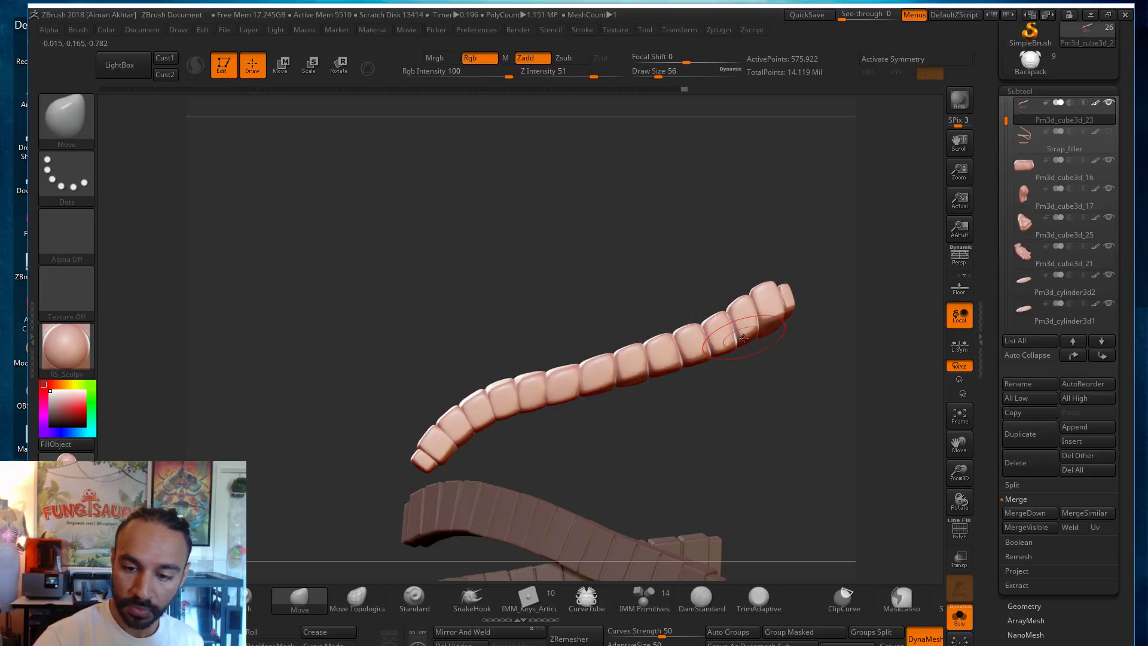
drag(768, 322, 762, 327)
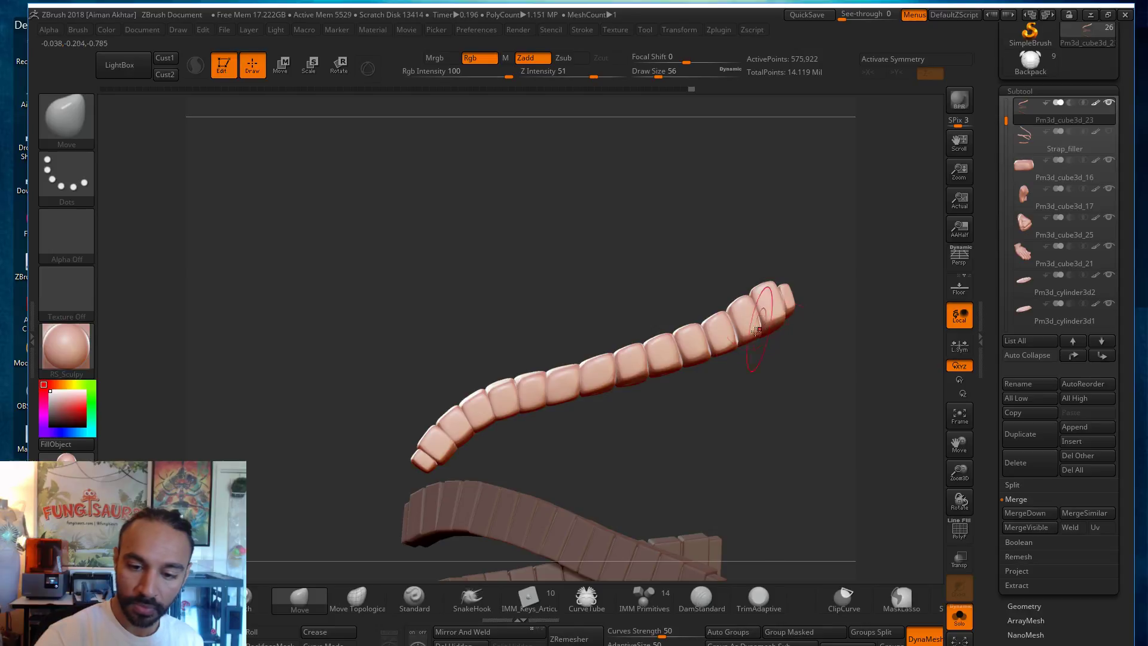
key(s)
mouse_move(611, 380)
mouse_down()
mouse_move(589, 391)
mouse_move(612, 359)
mouse_move(577, 366)
mouse_up()
key(s)
key(s)
mouse_move(577, 366)
mouse_down()
mouse_move(592, 372)
mouse_move(553, 378)
mouse_up()
key(s)
Step: Refine the strap's outer face with the Move brush at draw size 112, check its side, and turn off Solo
mouse_move(862, 419)
mouse_down()
mouse_move(802, 417)
mouse_move(723, 390)
mouse_move(699, 443)
mouse_up()
key(s)
mouse_move(498, 325)
mouse_down()
mouse_move(509, 325)
mouse_move(483, 352)
mouse_up()
key(s)
key(s)
drag(555, 419, 565, 428)
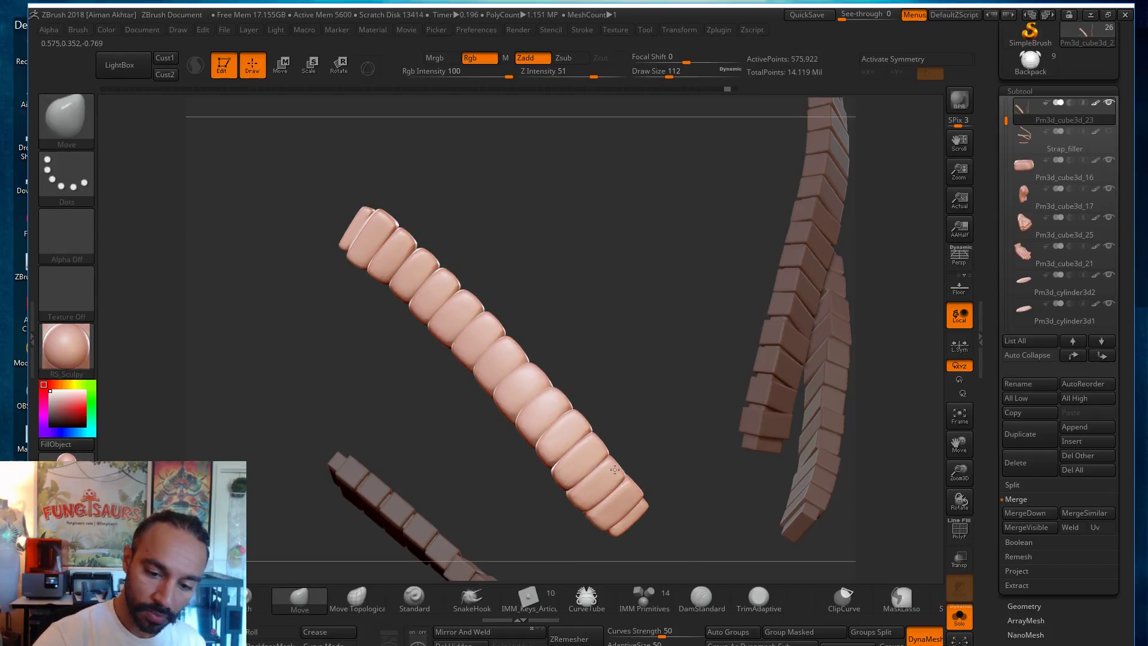
drag(659, 257, 695, 287)
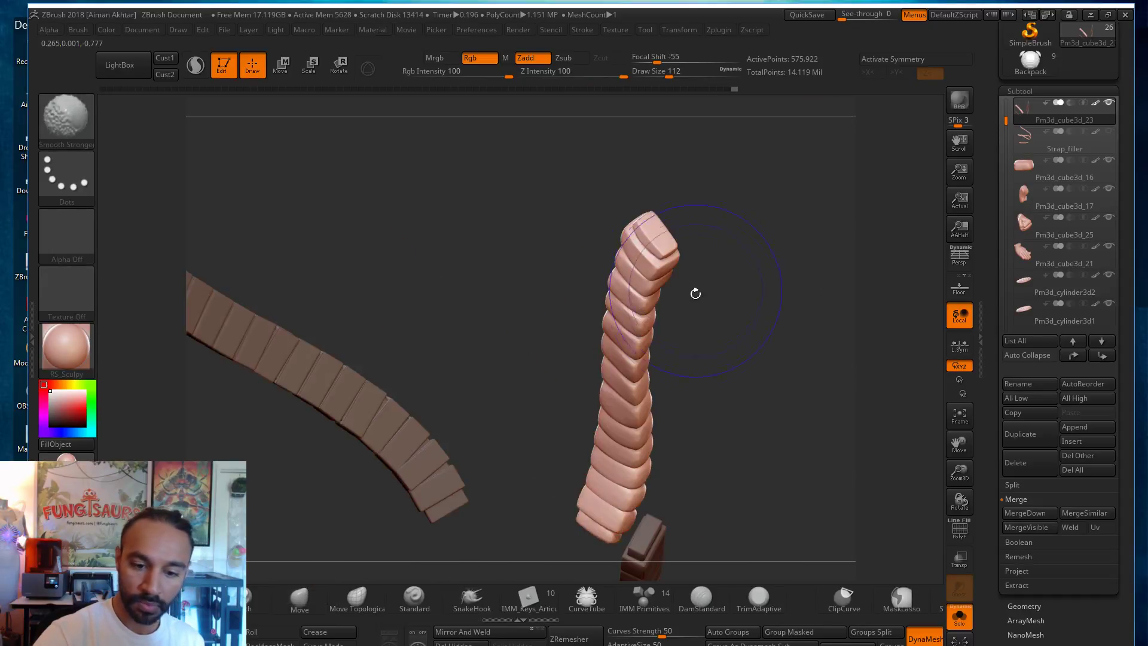
drag(734, 356, 905, 448)
click(961, 600)
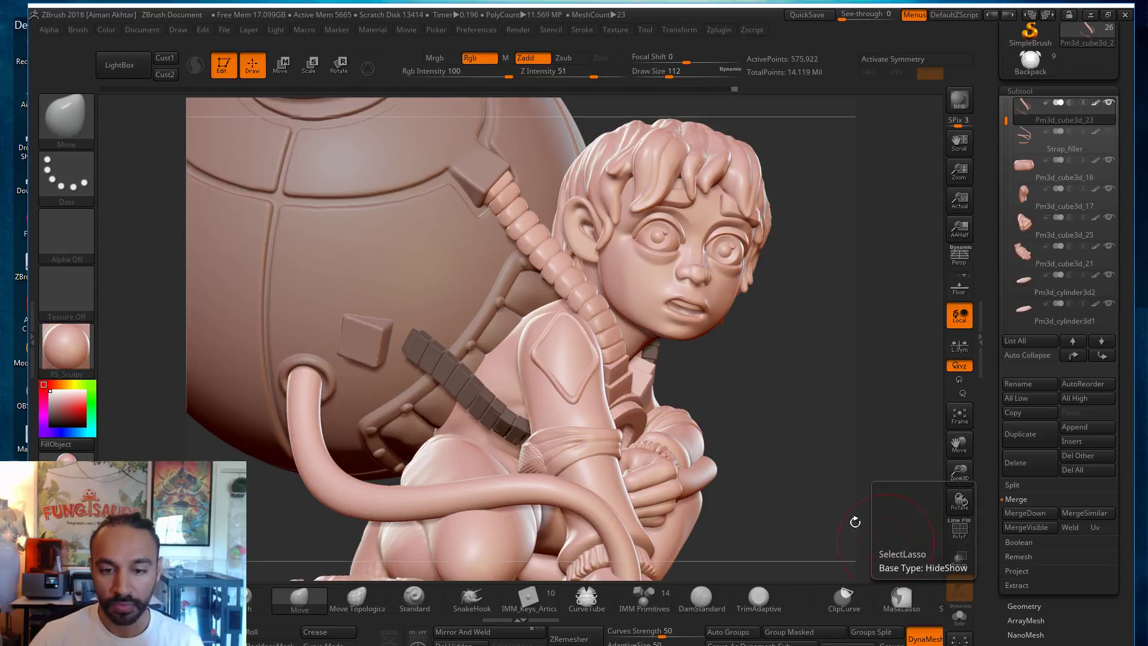
Step: Fit the strap's lower end to the shoulder above the chest piece with the Move brush, raising draw size to 212
mouse_move(792, 436)
mouse_down()
mouse_move(800, 381)
mouse_move(781, 340)
mouse_move(604, 419)
mouse_move(569, 448)
mouse_move(661, 414)
mouse_move(519, 414)
mouse_up()
key(f)
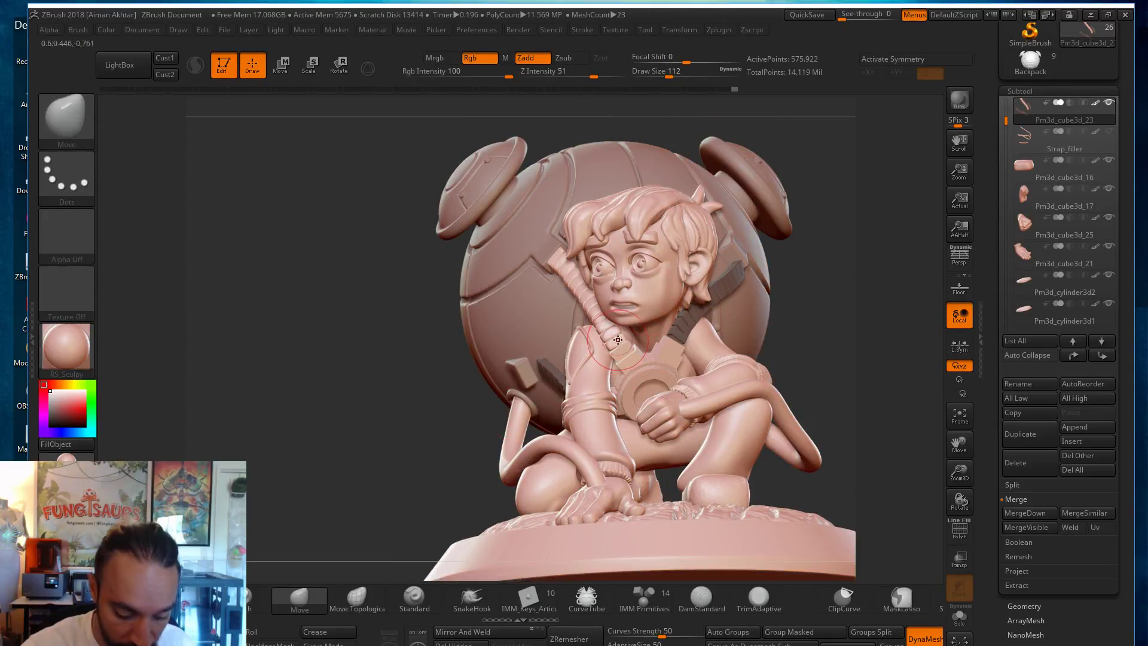
key(s)
mouse_move(633, 332)
mouse_down()
mouse_move(603, 321)
mouse_move(623, 346)
mouse_up()
key(s)
key(s)
mouse_move(625, 336)
mouse_down()
mouse_move(613, 348)
mouse_move(616, 338)
mouse_up()
key(s)
key(s)
key(s)
drag(809, 285, 933, 315)
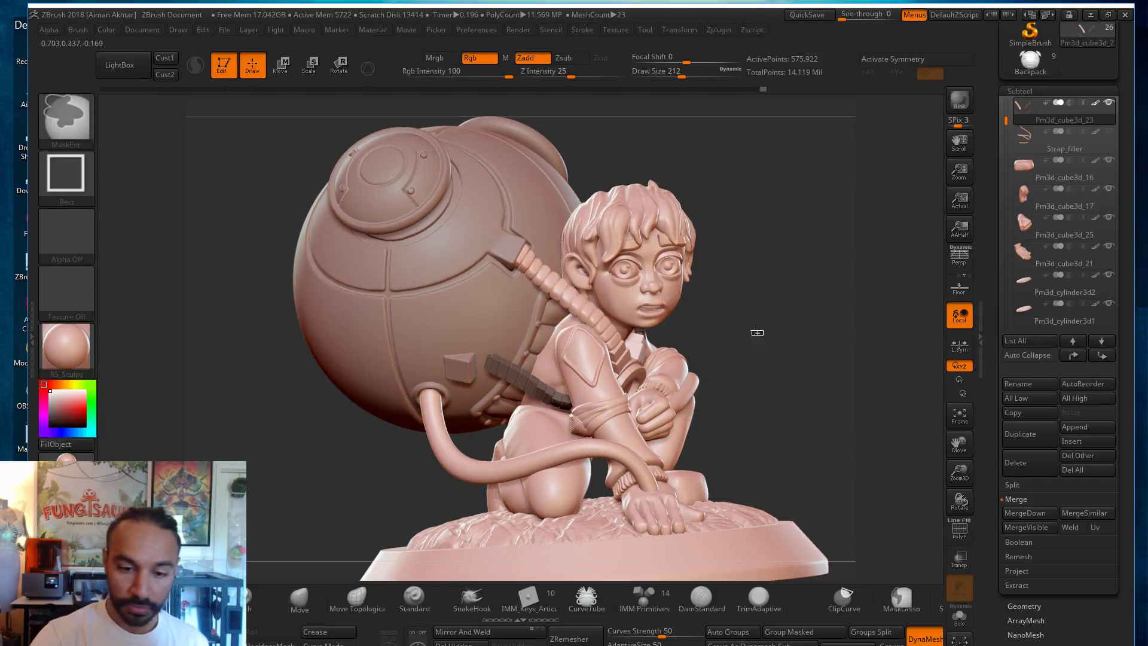
Step: Clear the mask and, in Solo mode, re-mask the other straps so only the lower strap on the character's right side stays editable
ctrl+drag(755, 329, 763, 336)
ctrl+shift+click(514, 374)
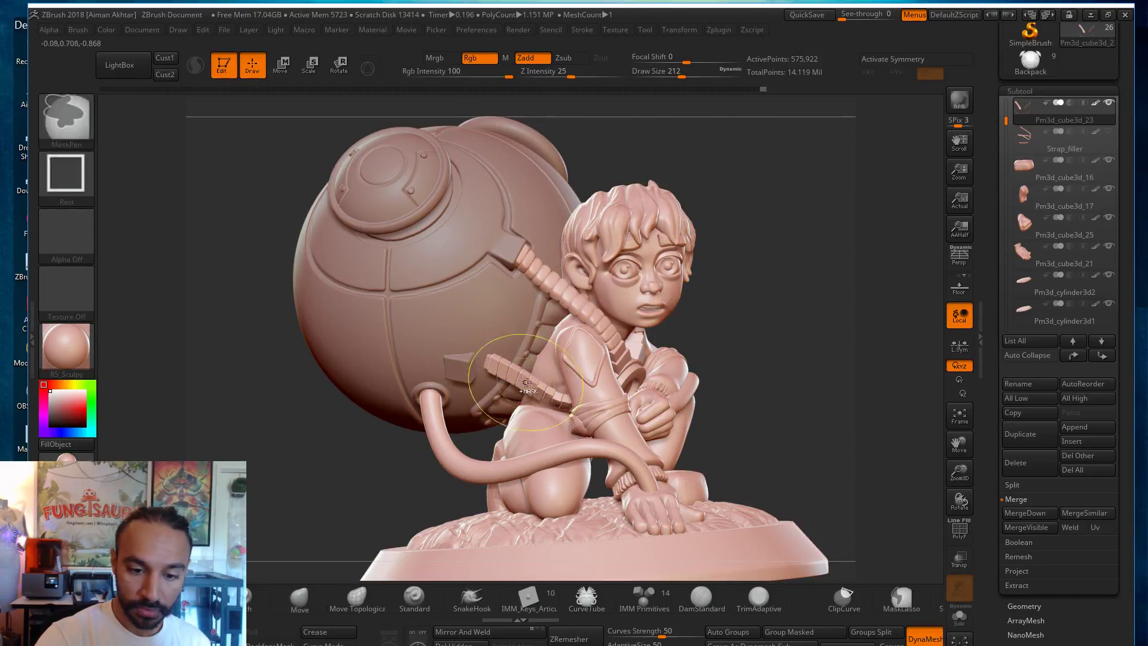
click(961, 616)
drag(902, 480, 762, 323)
ctrl+drag(483, 210, 595, 341)
ctrl+drag(603, 254, 797, 496)
click(961, 616)
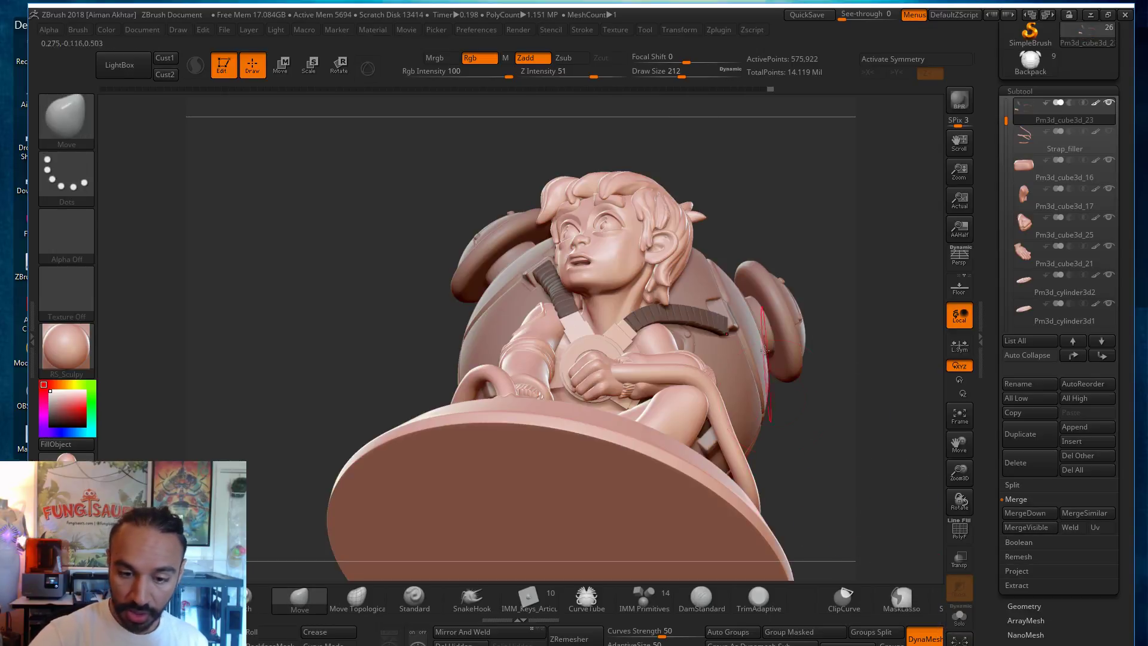
Step: Pull the right lower strap's end toward the backpack's lower connector with the Move brush at draw sizes 386 and 445
drag(847, 325, 897, 455)
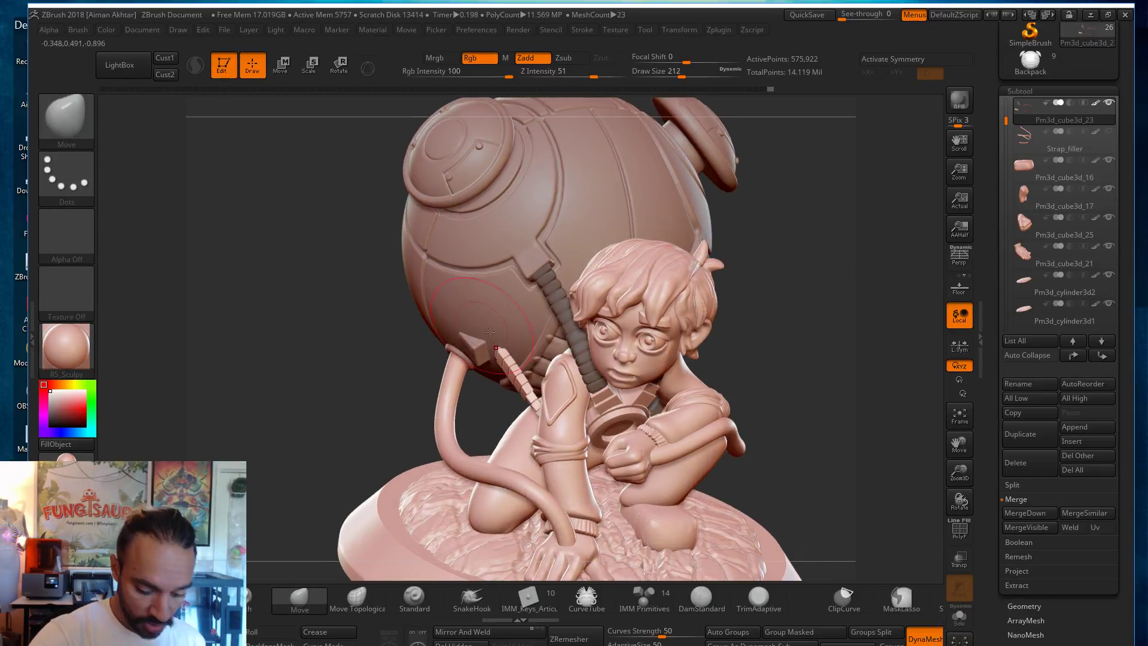
key(s)
drag(496, 347, 514, 347)
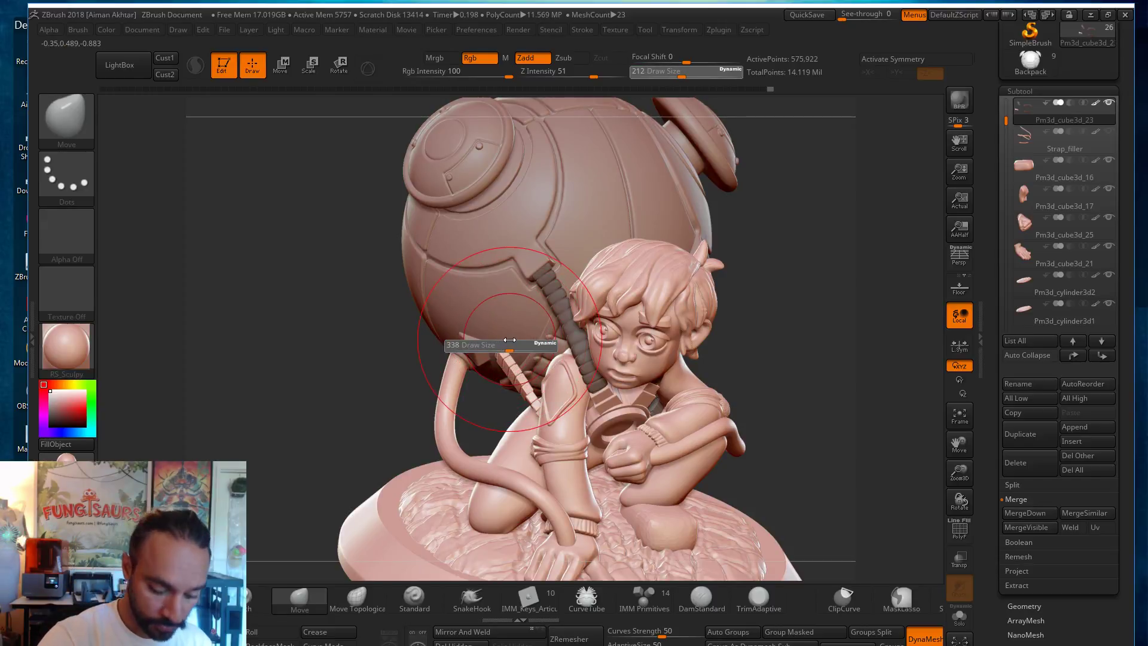
key(s)
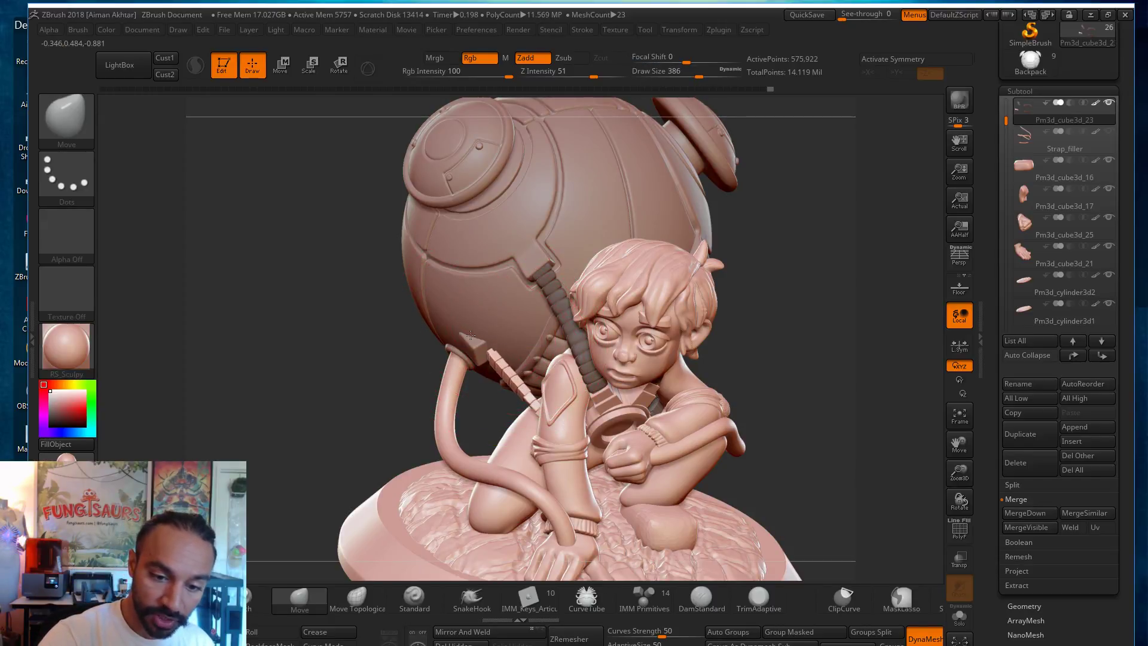
mouse_move(343, 392)
mouse_down()
mouse_move(377, 372)
mouse_move(457, 365)
mouse_up()
key(s)
drag(495, 355, 485, 334)
drag(773, 333, 759, 251)
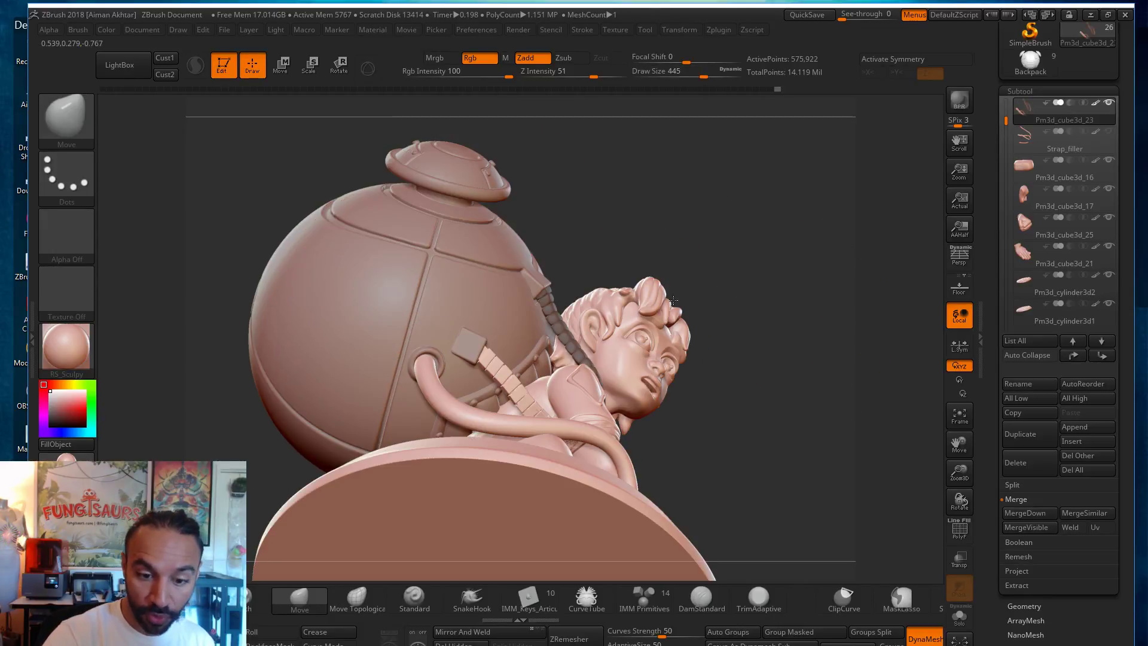
Step: Reshape the right lower strap near the connector with the Move brush, reducing draw size to 257 and then 197
key(s)
drag(490, 343, 470, 343)
drag(469, 342, 473, 348)
key(s)
drag(501, 363, 505, 362)
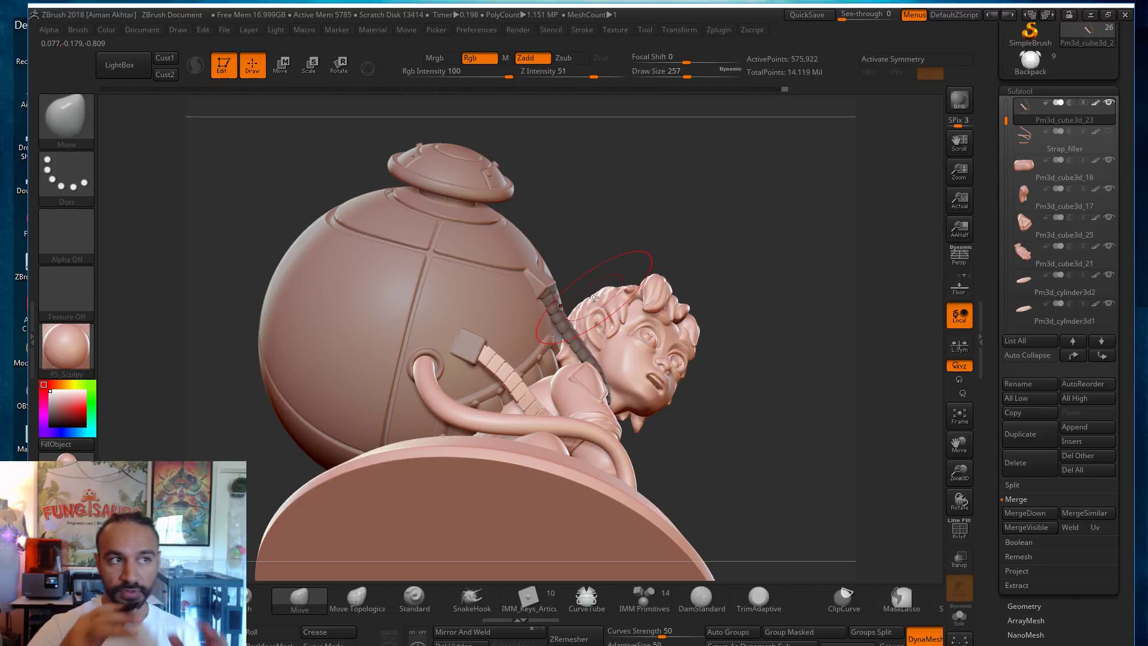
key(s)
drag(479, 333, 472, 334)
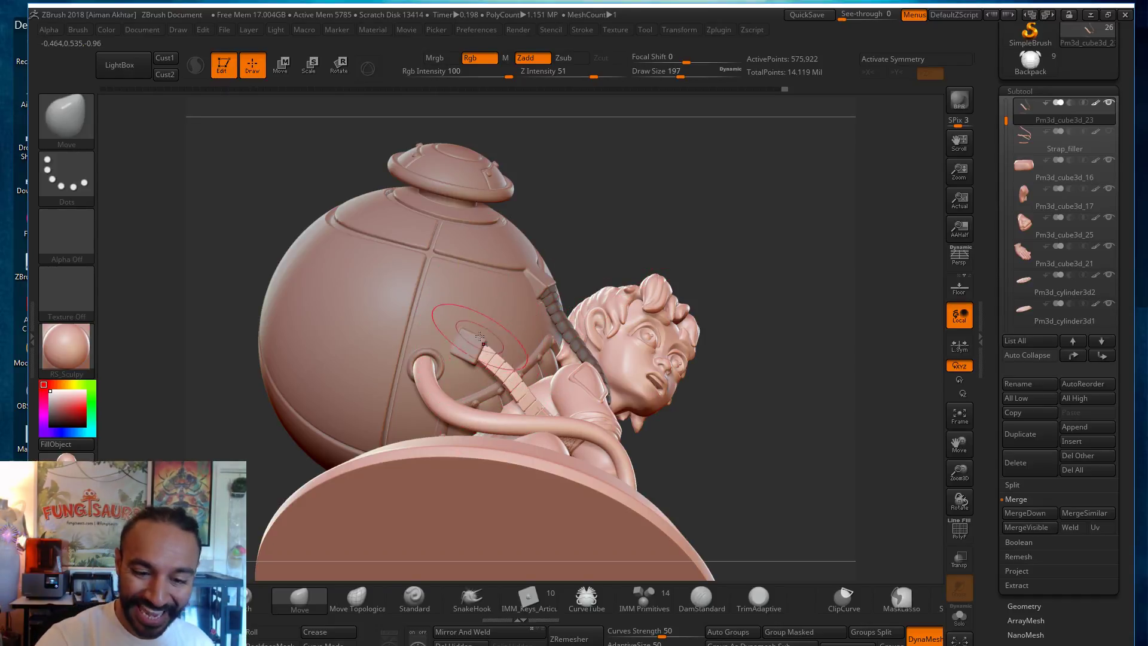
drag(509, 373, 509, 371)
Step: Refine the right lower strap's curve with the Move brush at draw size 311 and check the fit from both sides
key(s)
drag(505, 369, 471, 343)
key(s)
drag(470, 344, 481, 341)
key(s)
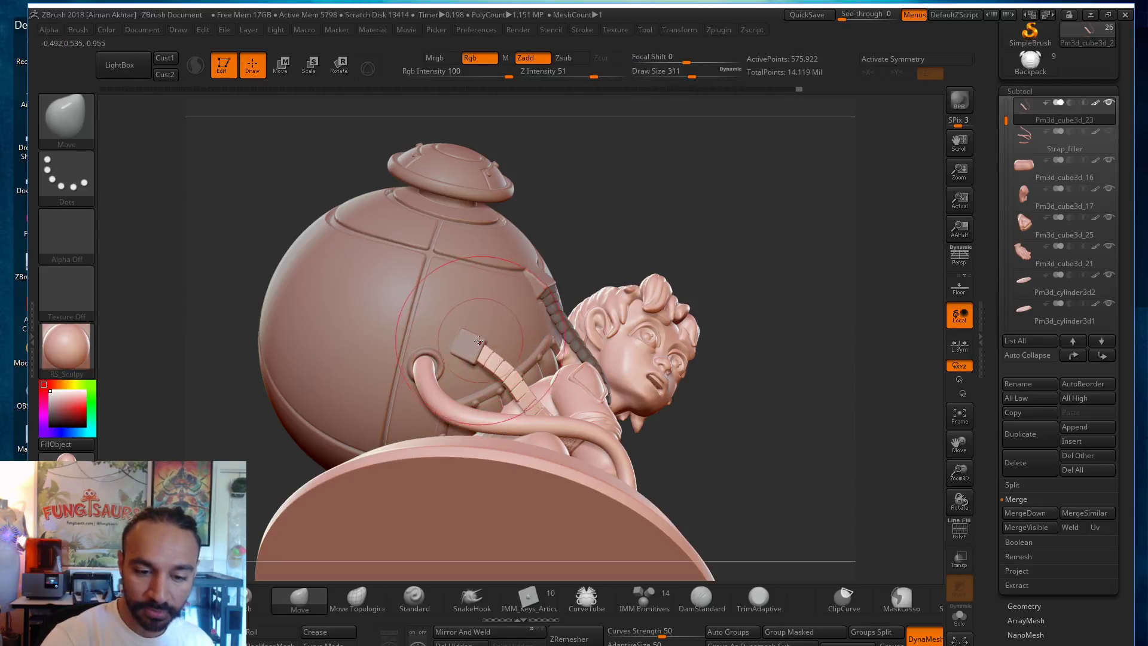
drag(756, 341, 721, 396)
mouse_move(564, 445)
mouse_down()
mouse_move(565, 472)
mouse_move(590, 383)
mouse_up()
drag(701, 368, 742, 381)
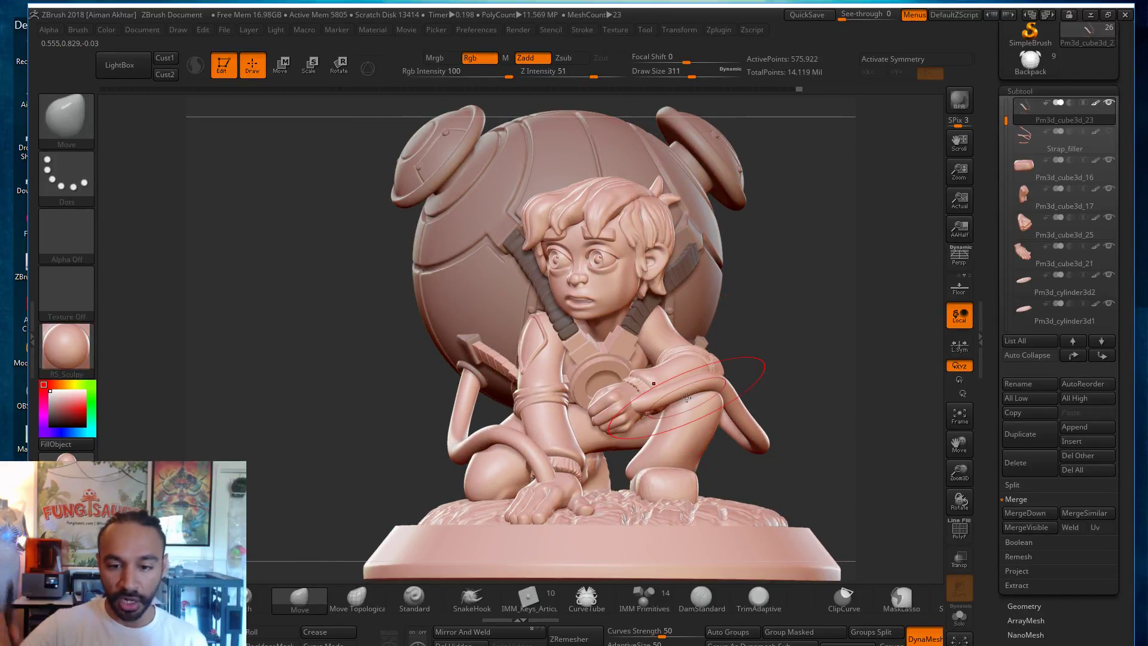
mouse_move(782, 312)
mouse_down()
mouse_move(750, 330)
mouse_move(703, 306)
mouse_up()
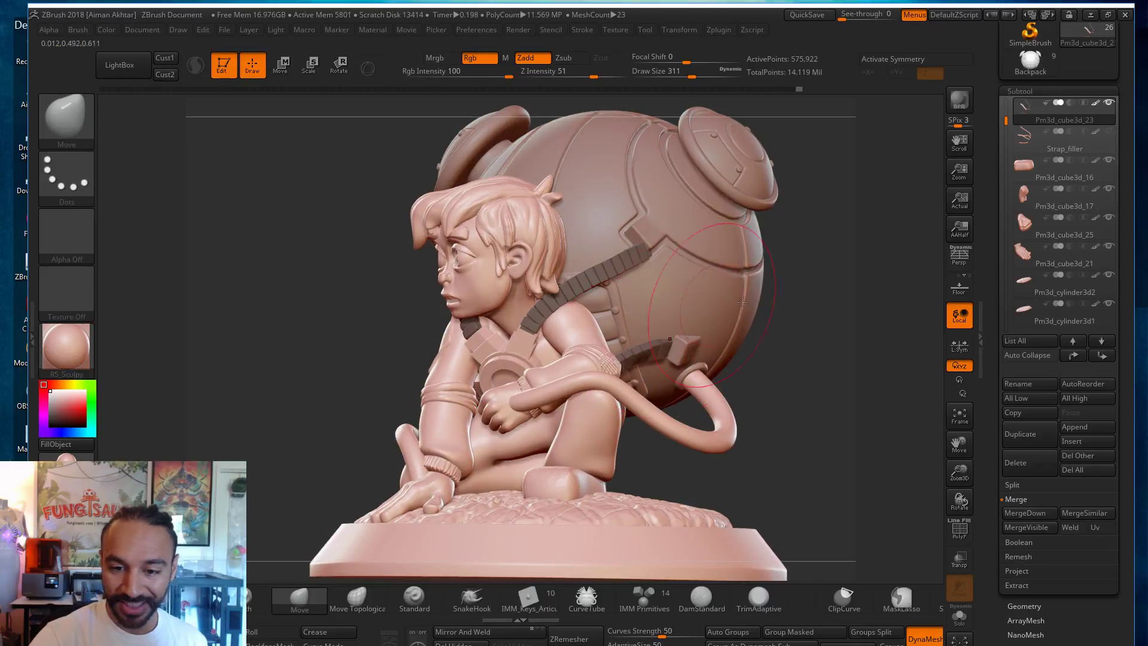
drag(864, 311, 598, 353)
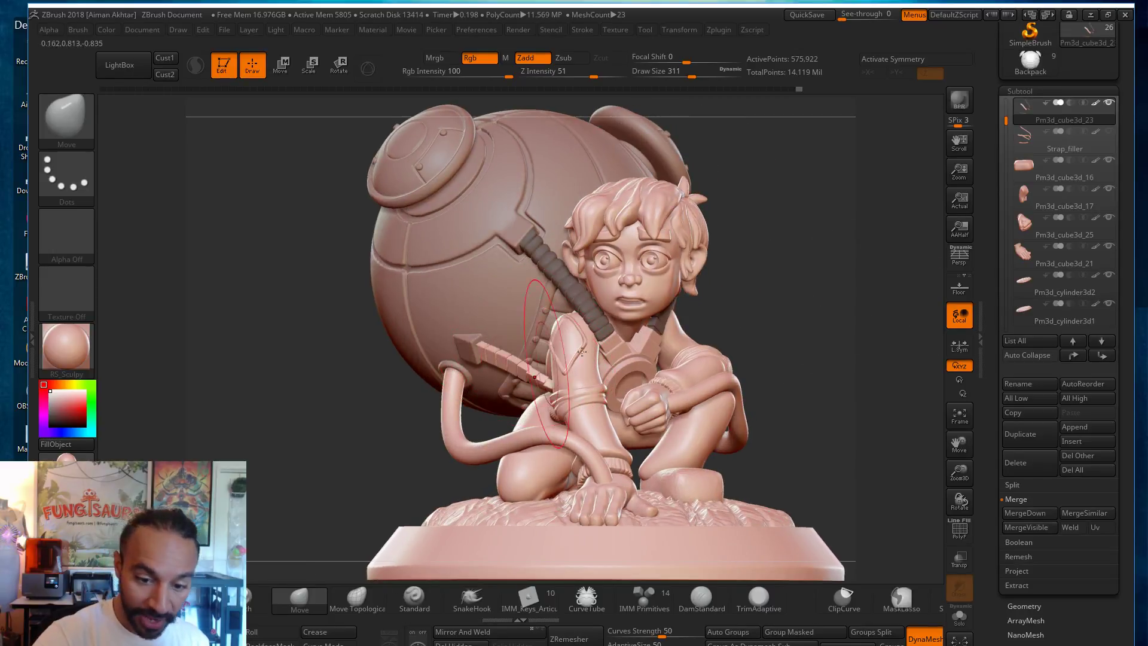
Step: Adjust the right lower strap between connector and body with the Move brush at draw sizes 192 and 280
drag(812, 311, 891, 315)
key(s)
drag(567, 376, 565, 375)
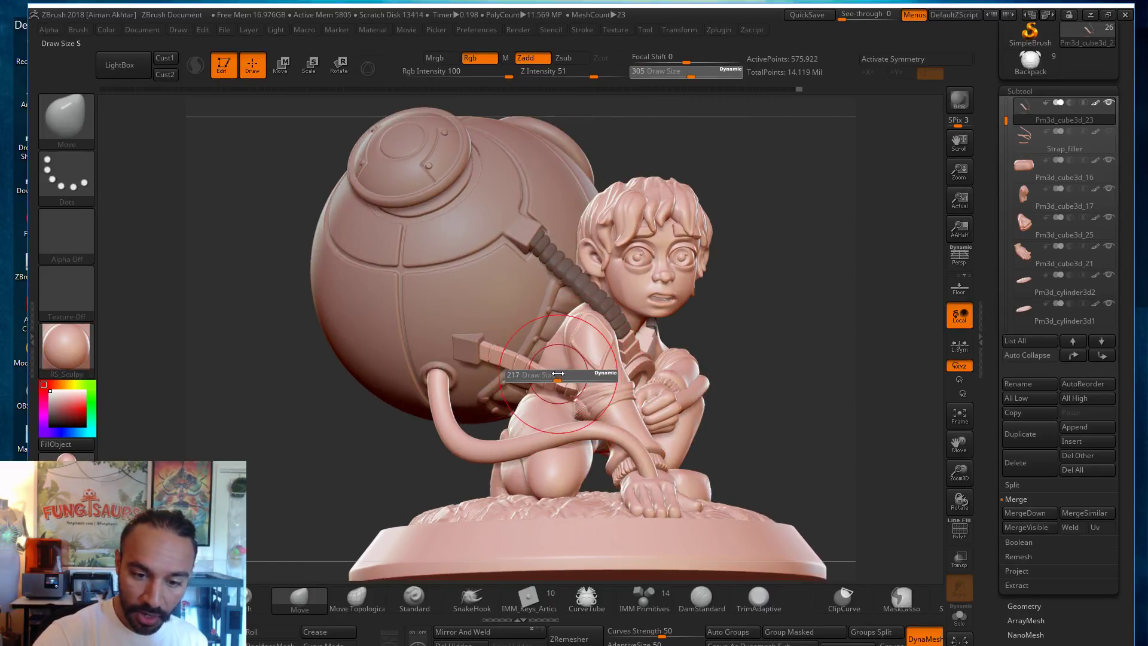
key(s)
drag(492, 342, 489, 343)
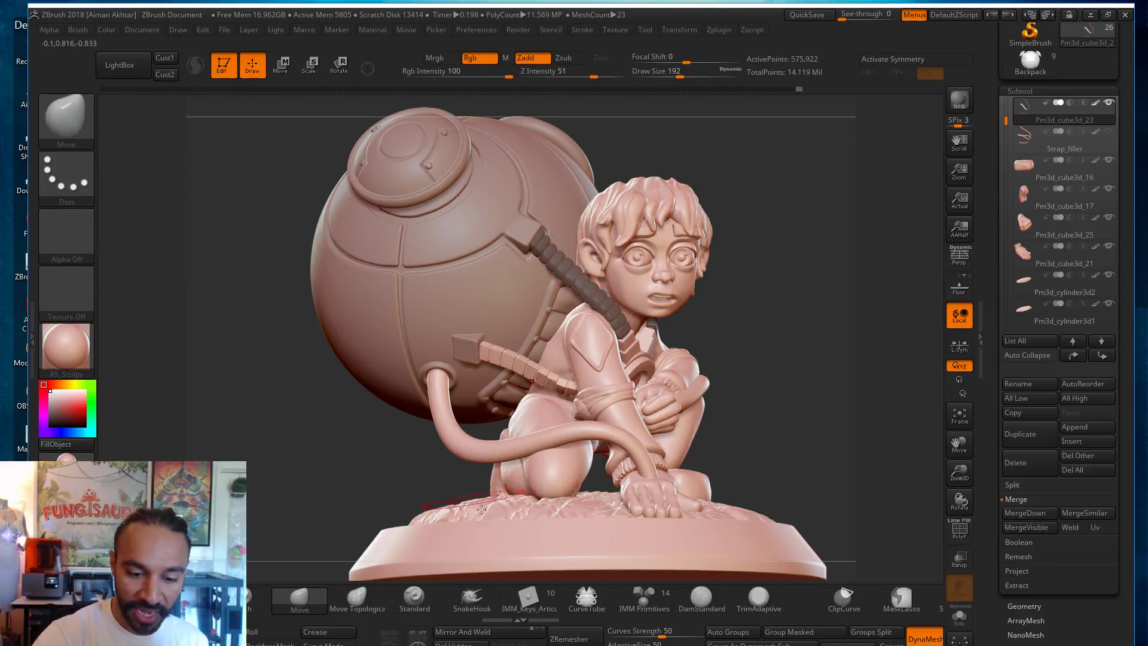
key(s)
mouse_move(478, 336)
mouse_down()
mouse_move(493, 329)
mouse_move(530, 359)
mouse_up()
key(s)
Step: Clear the mask and nudge the upper strap's end toward its backpack connector on the character's left side
mouse_move(780, 288)
mouse_down()
mouse_move(730, 338)
mouse_move(808, 276)
mouse_up()
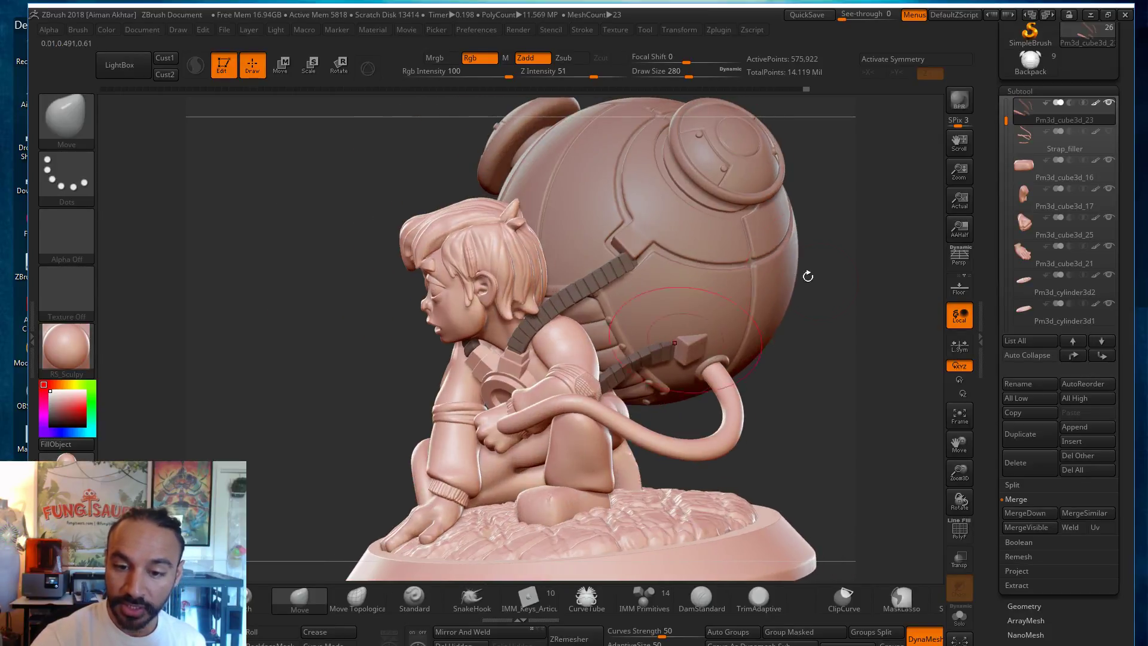
ctrl+click(837, 304)
drag(635, 270, 630, 269)
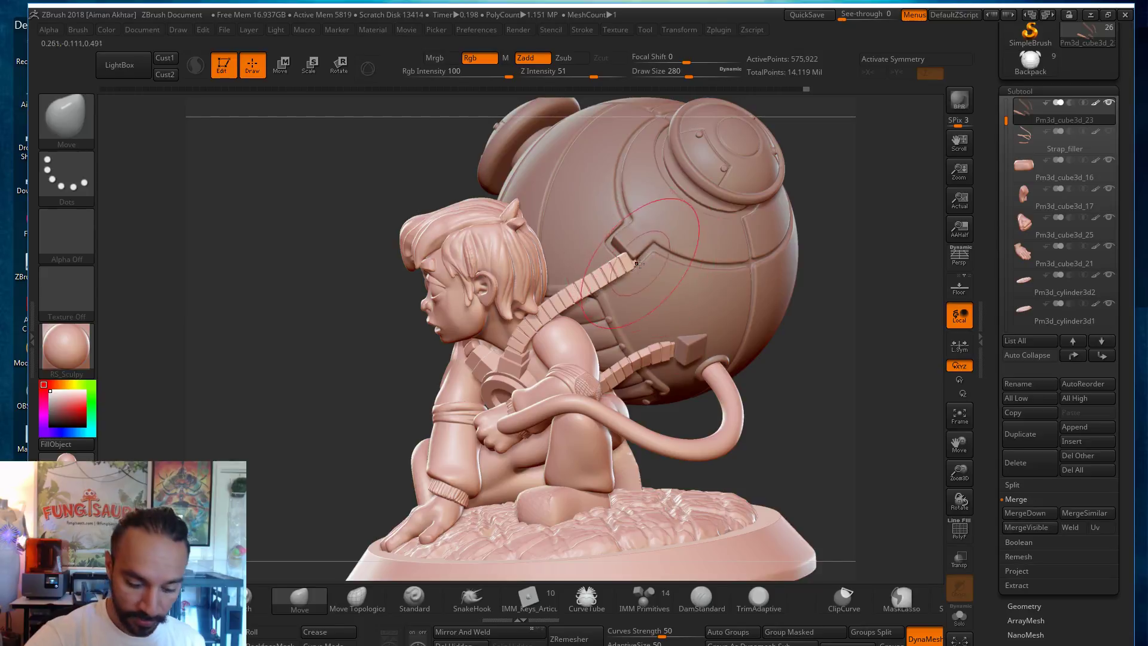
Step: Mask the other straps in Solo mode so only the upper strap on the character's left side stays editable
click(960, 616)
drag(874, 489, 764, 251)
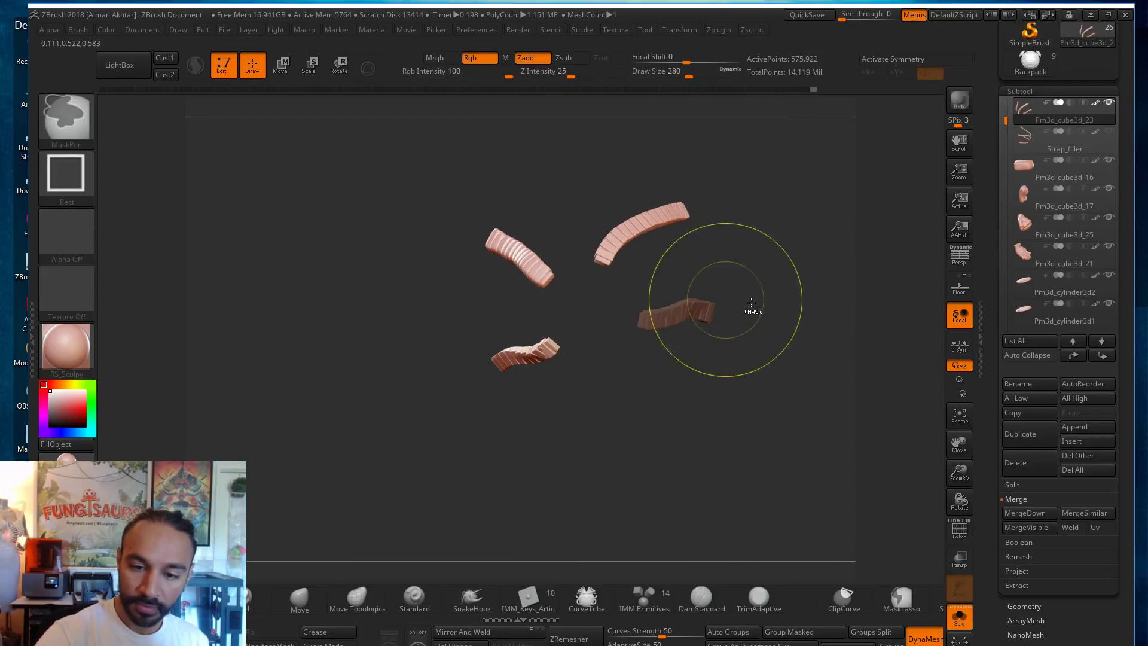
ctrl+drag(776, 352, 617, 289)
ctrl+drag(588, 391, 335, 289)
mouse_move(560, 414)
ctrl+mouse_down()
mouse_move(536, 239)
mouse_move(427, 132)
ctrl+mouse_up()
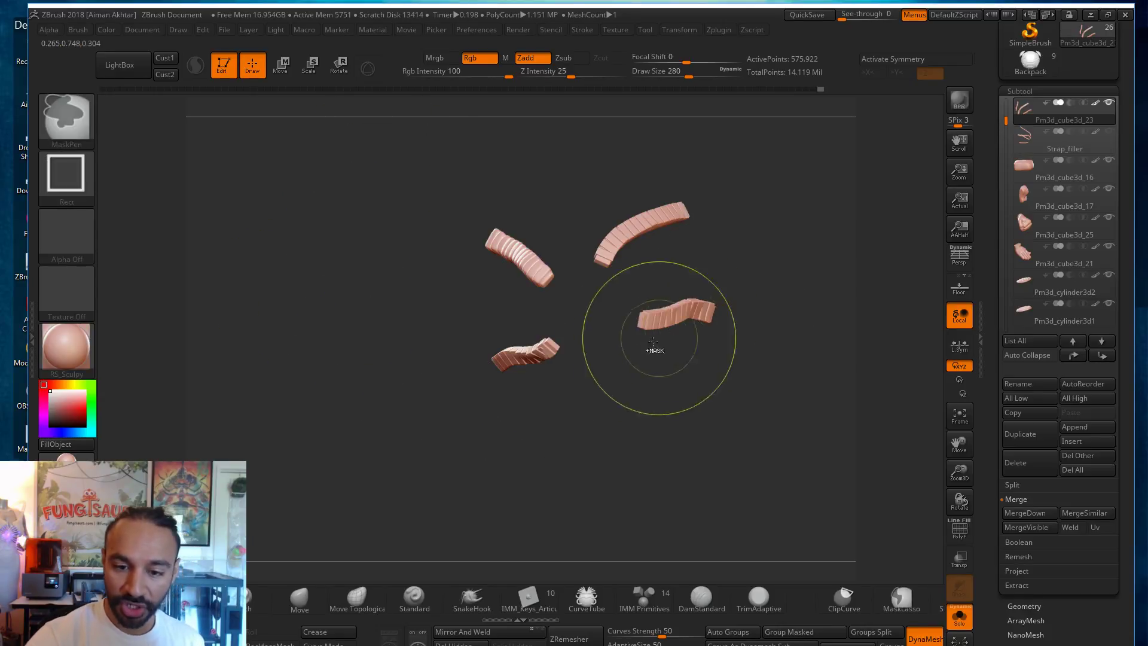
ctrl+drag(576, 299, 398, 170)
ctrl+drag(562, 152, 445, 353)
key(ctrl+z)
mouse_move(754, 247)
mouse_down()
mouse_move(670, 230)
mouse_move(805, 267)
mouse_move(739, 282)
mouse_up()
click(960, 616)
Step: Fit the left upper strap's end into its backpack connector with the Move brush, raising draw size to 324
key(s)
mouse_move(658, 251)
mouse_down()
mouse_move(653, 237)
mouse_move(625, 239)
mouse_move(664, 261)
mouse_move(668, 248)
mouse_up()
key(s)
key(s)
key(s)
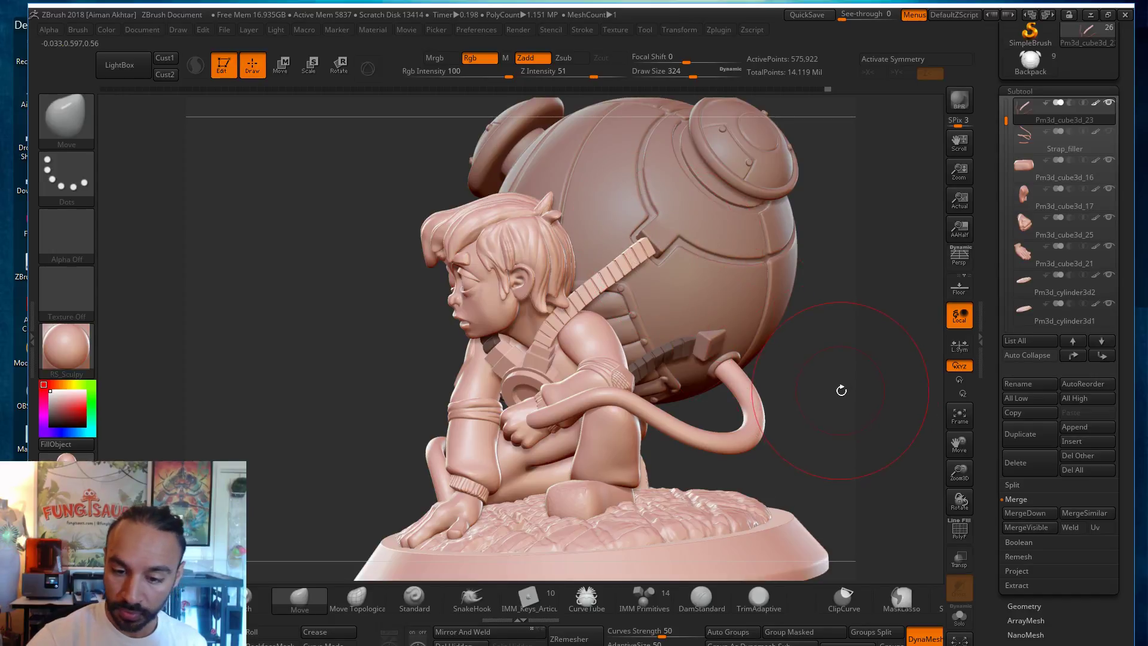
Step: Mask the other straps in Solo mode, leaving only the lower strap on the character's left side editable
click(959, 616)
drag(813, 357, 351, 178)
ctrl+drag(567, 197, 364, 517)
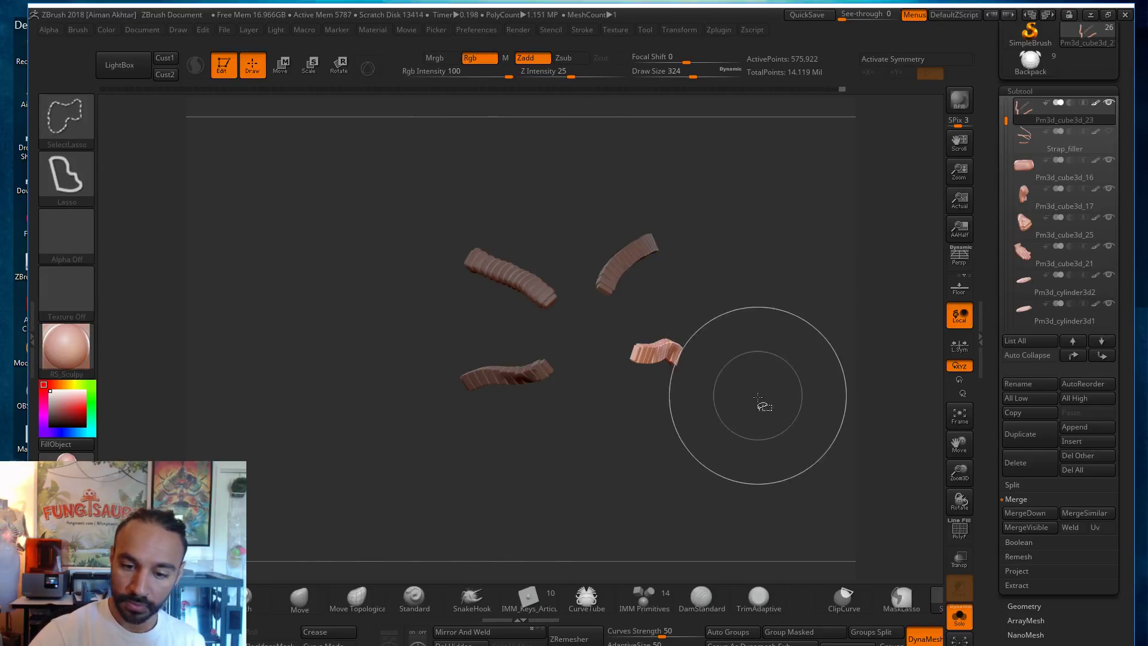
click(959, 616)
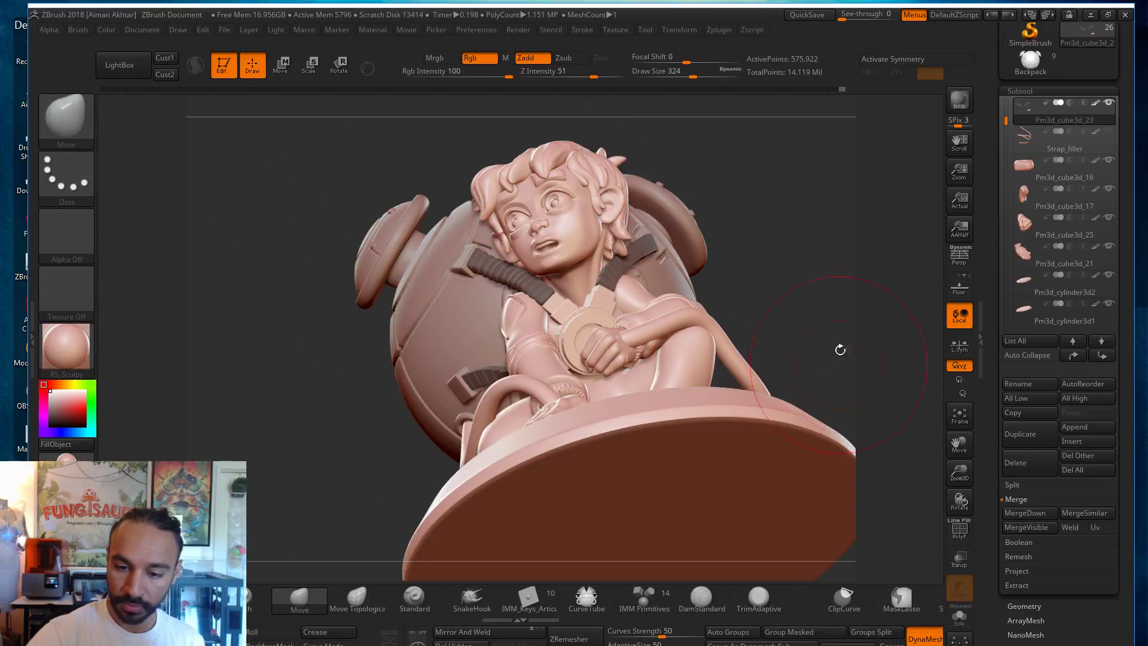
Step: Fit the left lower strap to the backpack's lower connector with the Move brush at draw sizes 372 and 262
drag(810, 364, 678, 350)
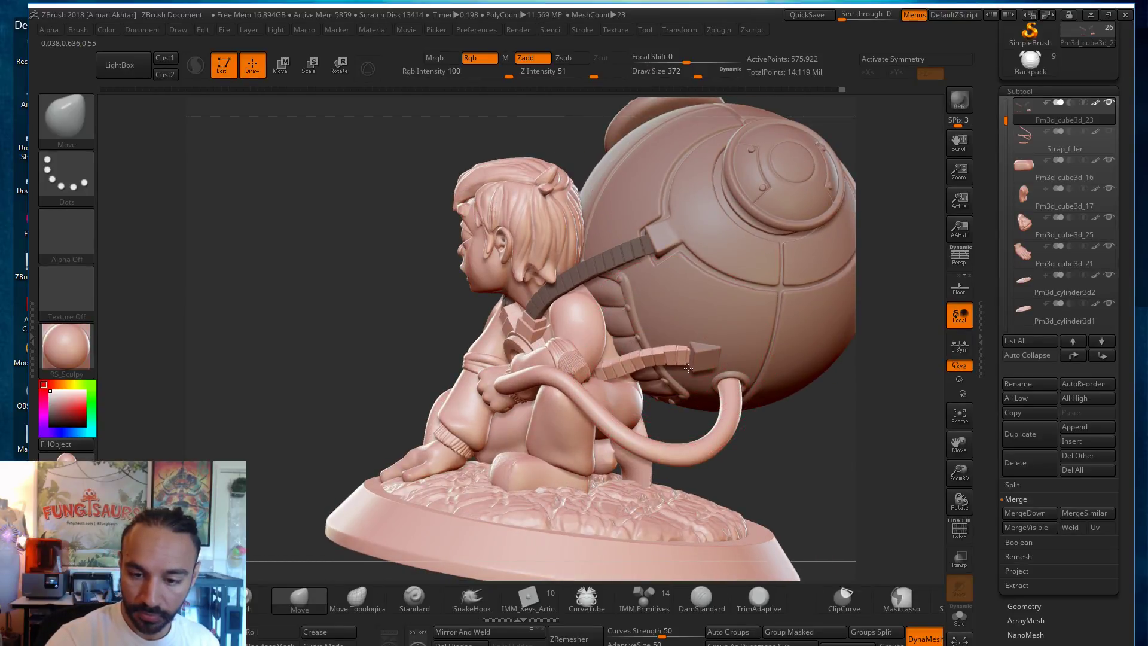
mouse_move(706, 365)
mouse_down()
mouse_move(680, 363)
mouse_move(689, 367)
mouse_up()
mouse_move(856, 331)
mouse_down()
mouse_move(868, 302)
mouse_move(804, 332)
mouse_up()
key(s)
drag(679, 347, 668, 347)
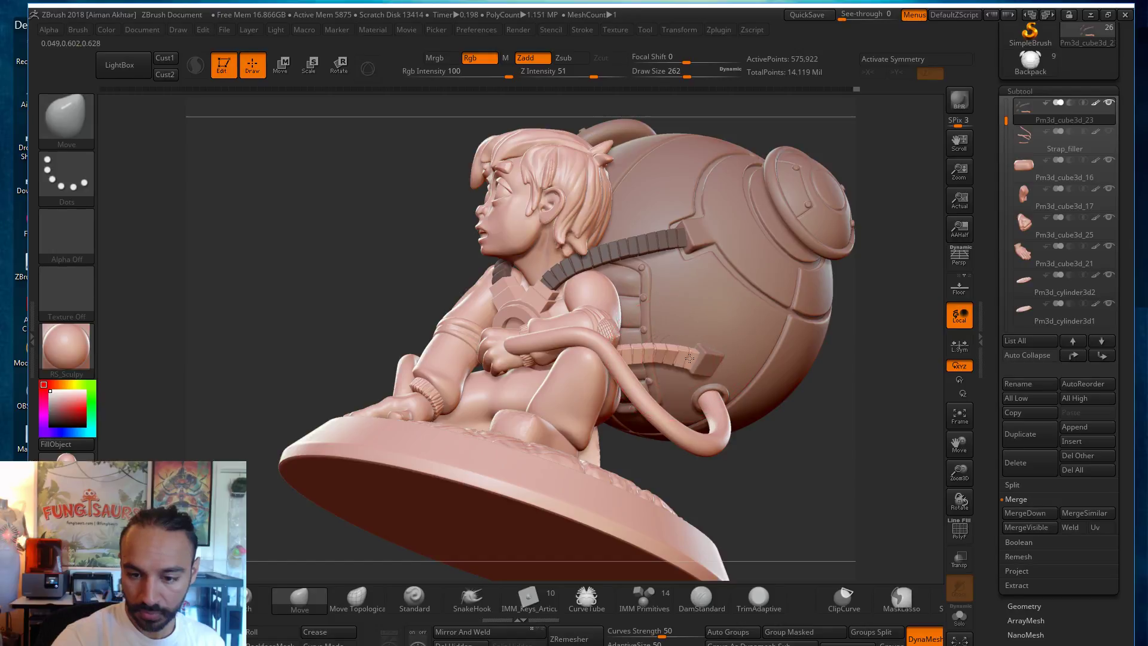
drag(849, 489, 770, 401)
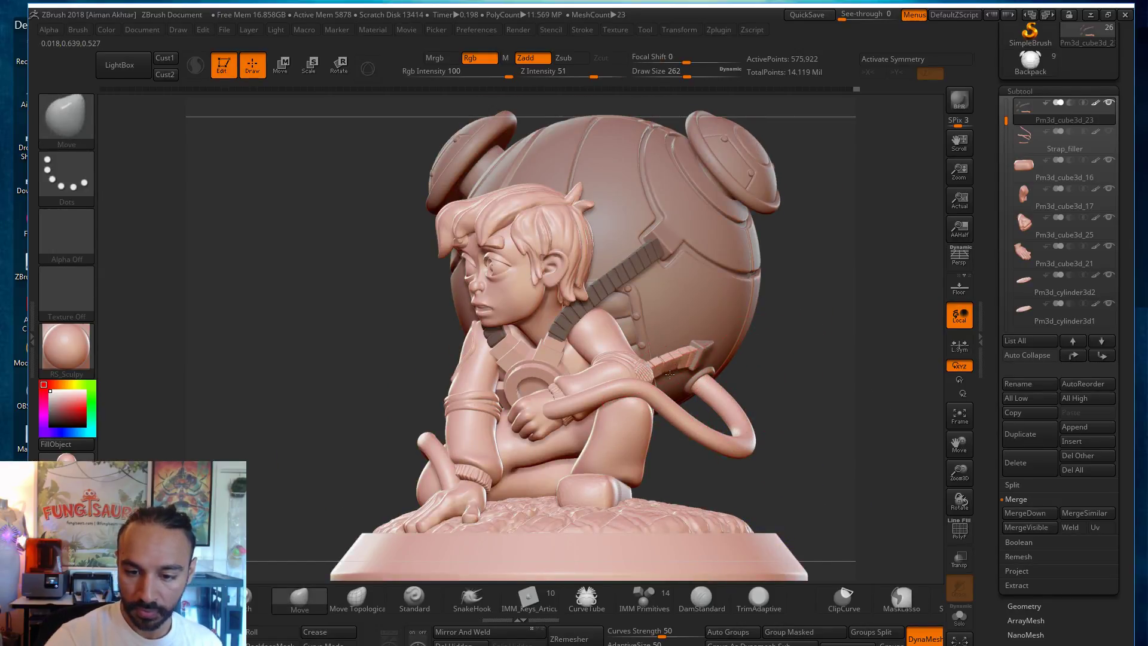
Step: Switch to the Inflate brush, clear the mask, and thicken the left upper strap's segments up to the connector
key(b)
key(i)
key(n)
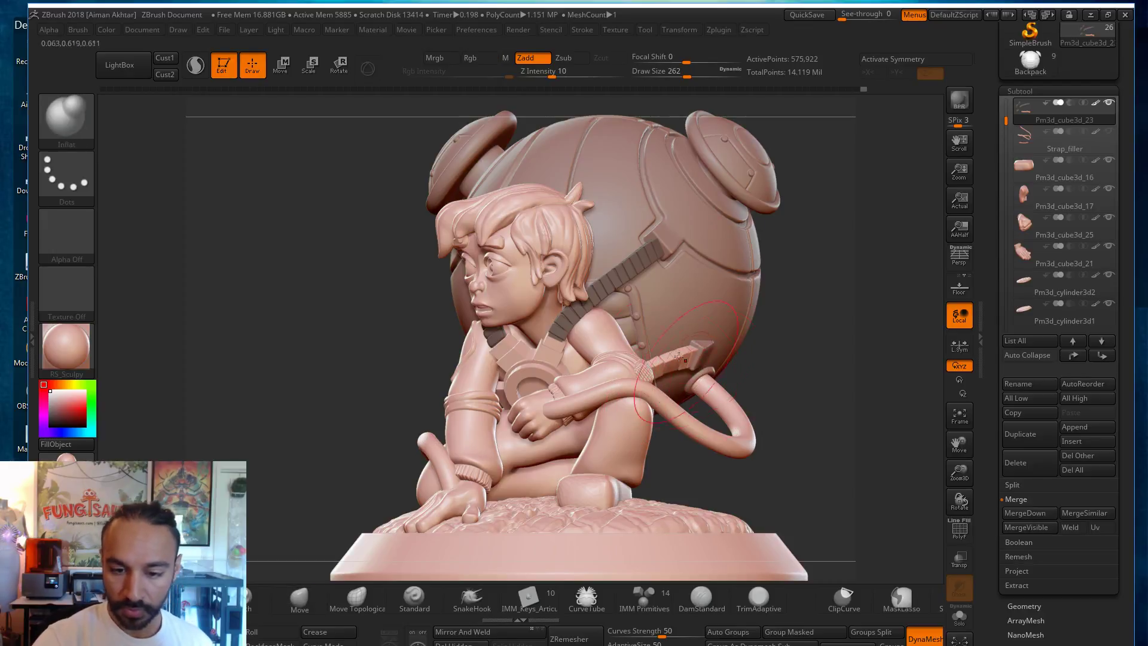
ctrl+drag(818, 345, 772, 341)
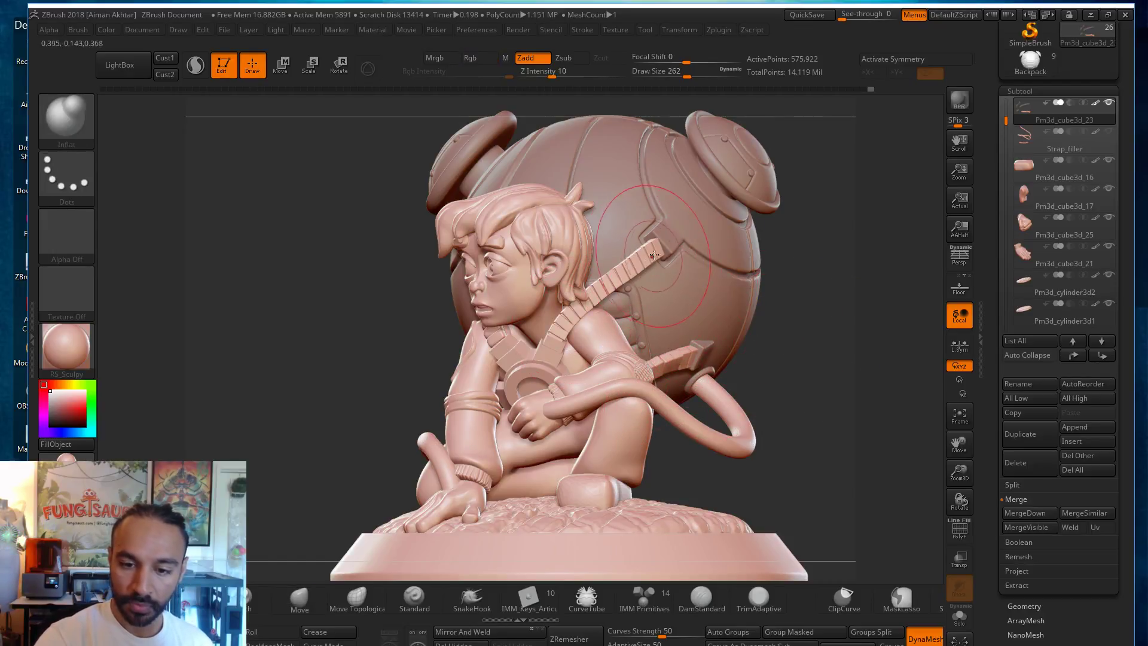
drag(591, 290, 646, 257)
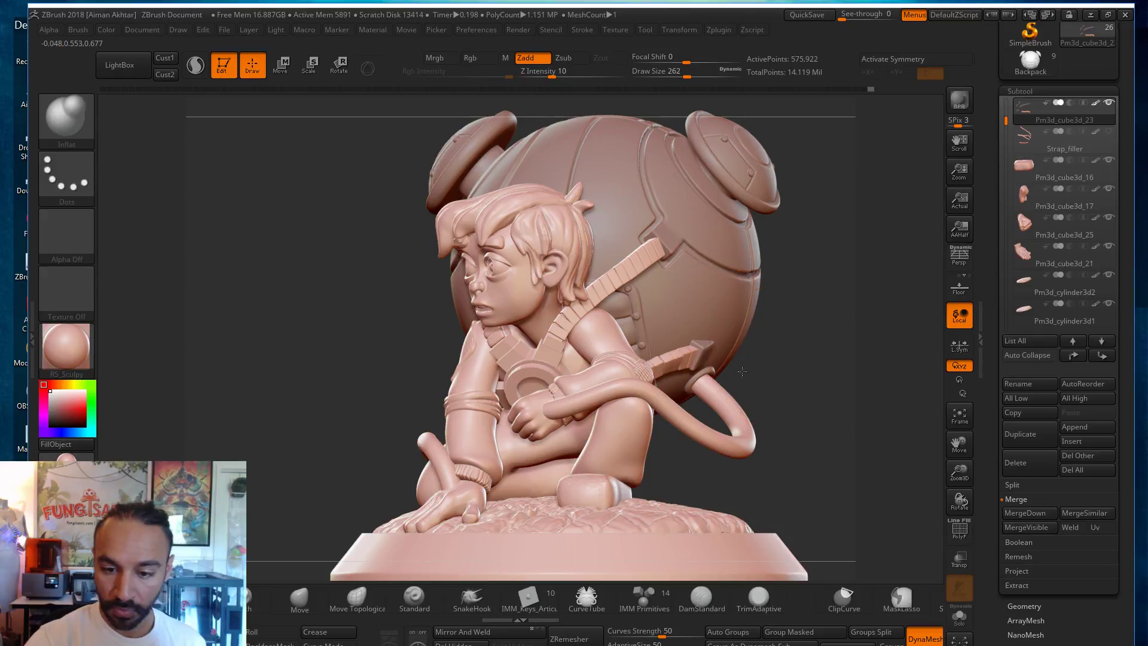
Step: Smooth the segments of the lower strap on the character's right side at draw size 207
drag(769, 366, 642, 370)
mouse_move(880, 403)
mouse_down()
mouse_move(604, 359)
mouse_move(687, 397)
mouse_up()
key(shift)
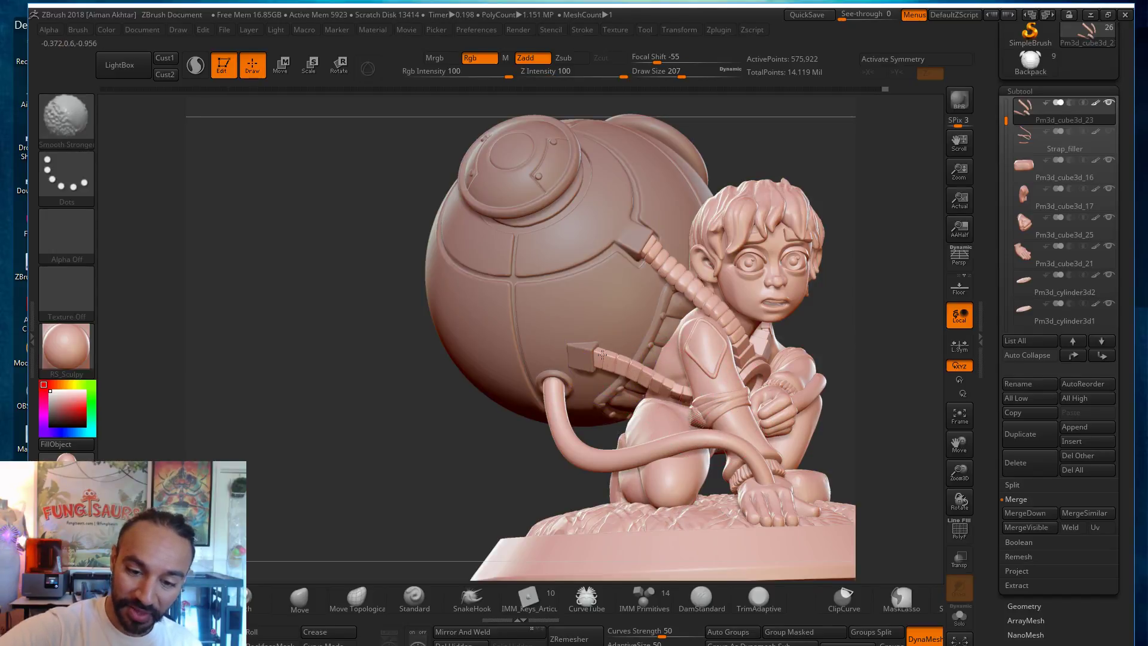
mouse_move(619, 359)
shift+mouse_down()
mouse_move(658, 383)
mouse_move(610, 354)
mouse_move(683, 394)
shift+mouse_up()
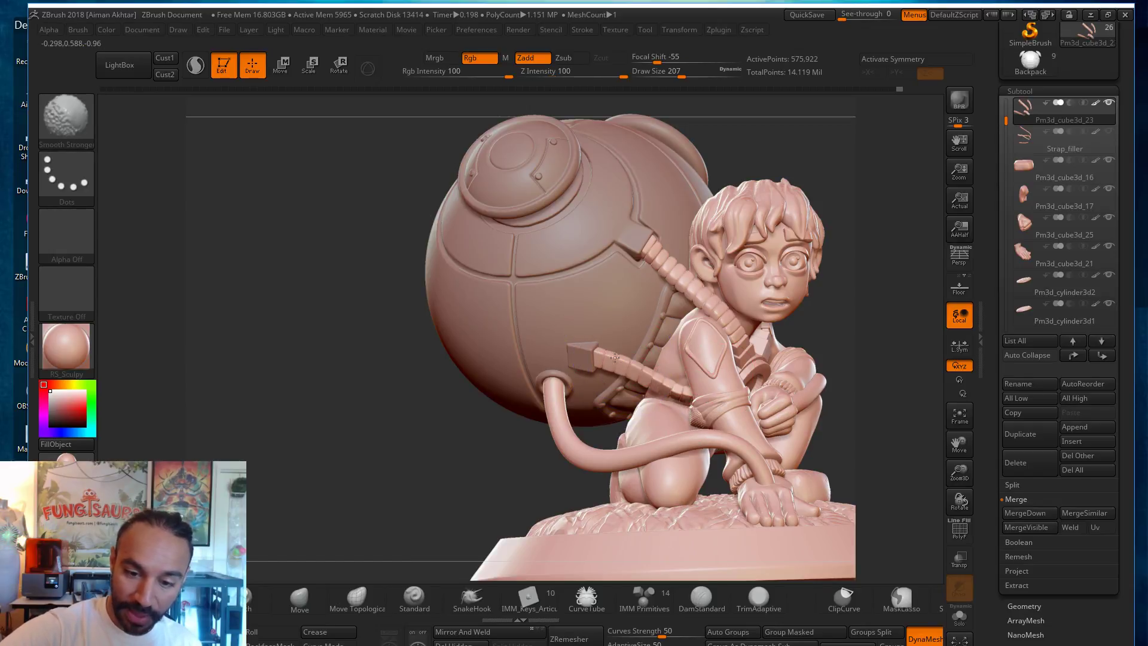
Step: Smooth the segments of the lower and upper straps on the character's left side
mouse_move(845, 371)
mouse_down()
mouse_move(715, 363)
mouse_move(582, 289)
mouse_move(653, 250)
mouse_up()
key(shift)
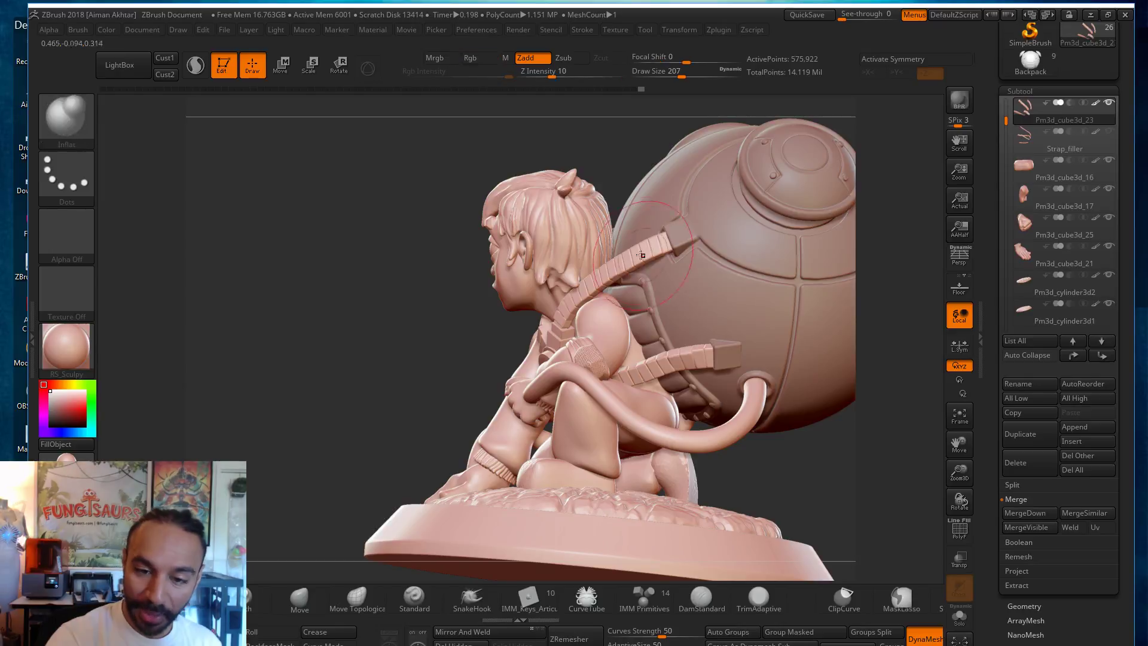
shift+drag(711, 357, 626, 377)
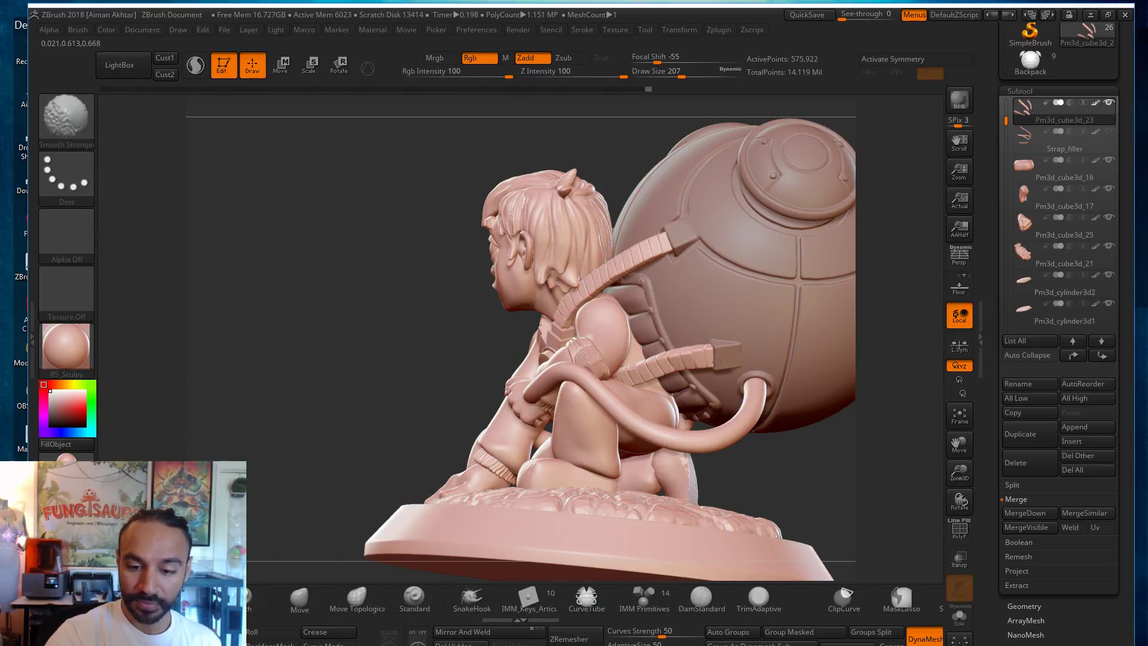
shift+drag(639, 255, 596, 282)
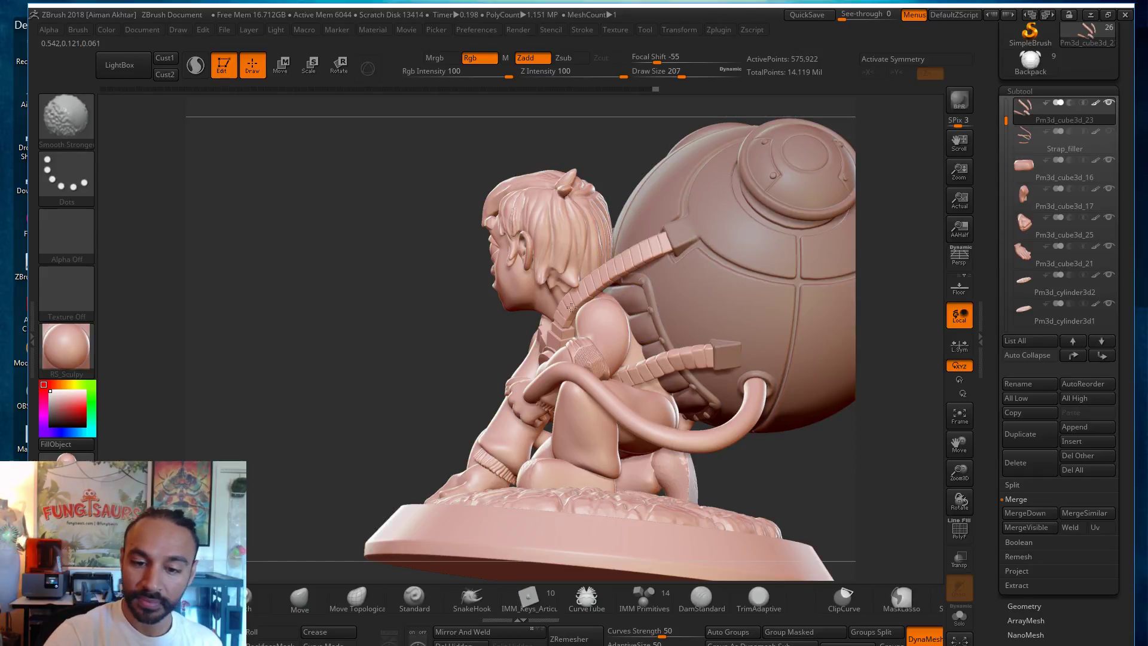
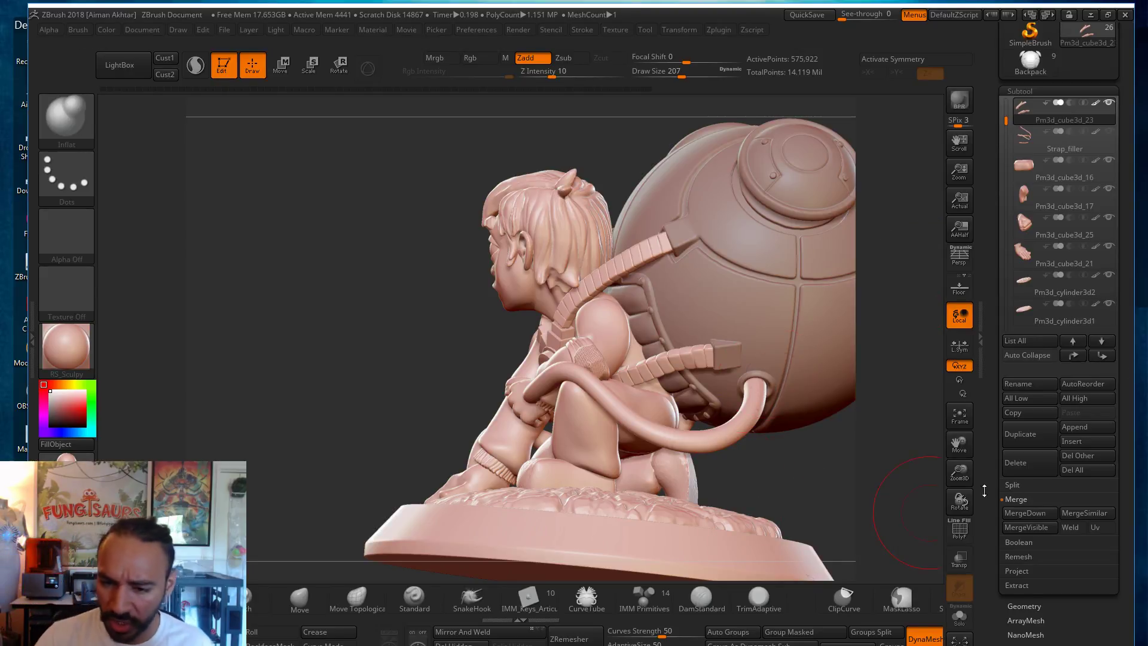
Step: Smooth the upper and lower strap segments on the character's left side at draw size 202
drag(803, 464, 754, 448)
drag(705, 344, 685, 341)
key(s)
click(549, 226)
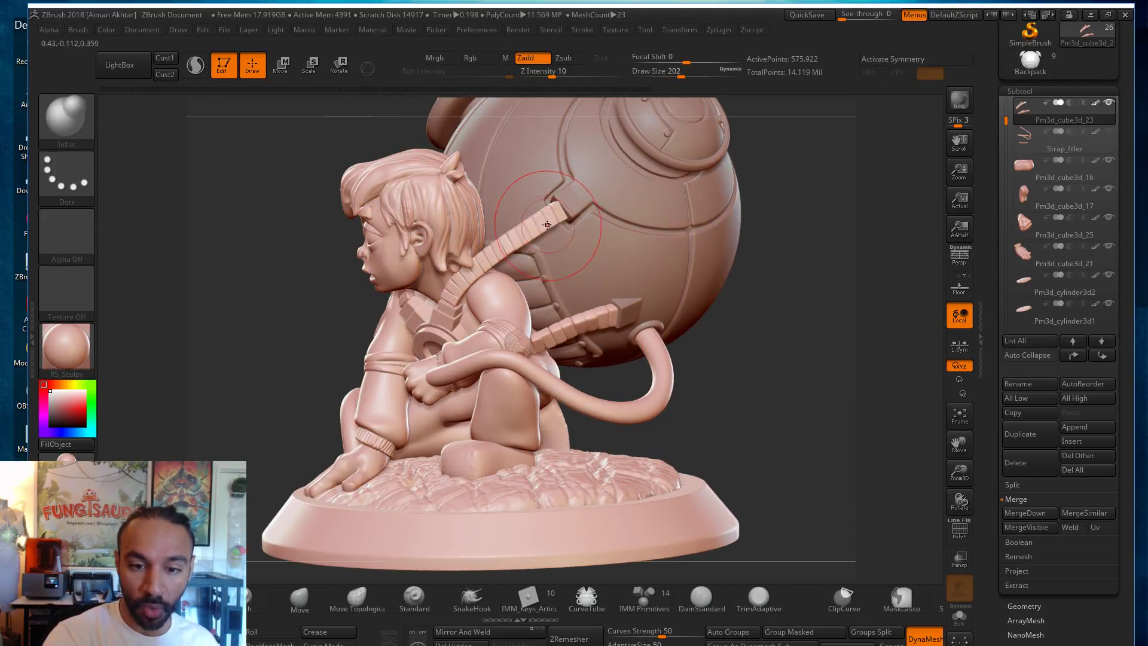
key(shift)
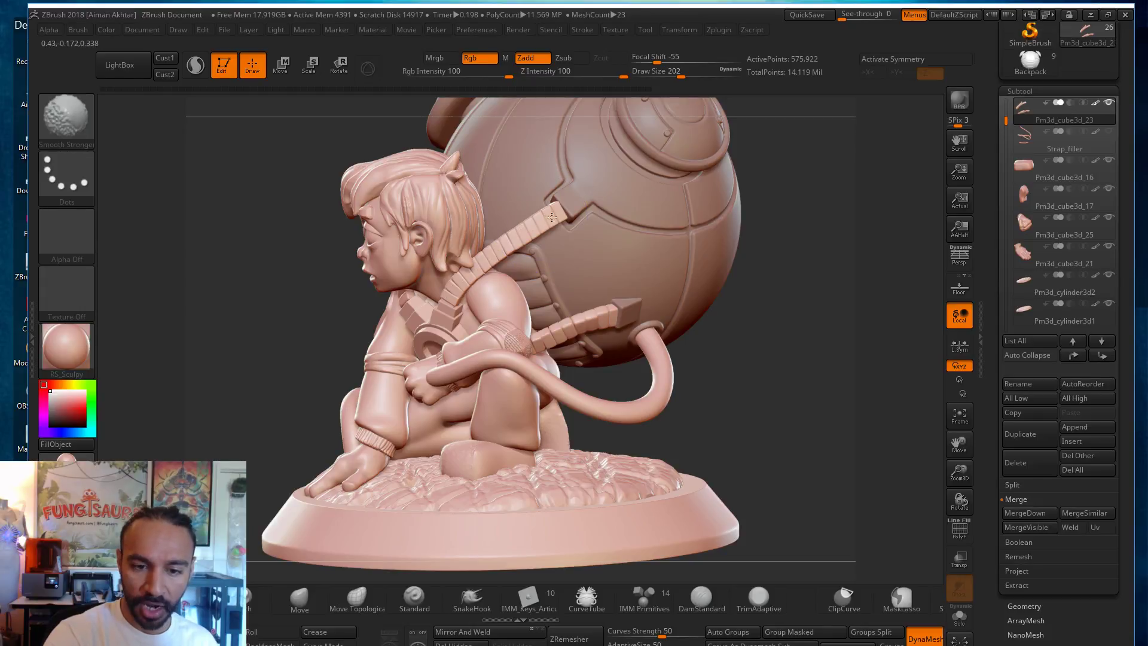
shift+drag(574, 326, 578, 321)
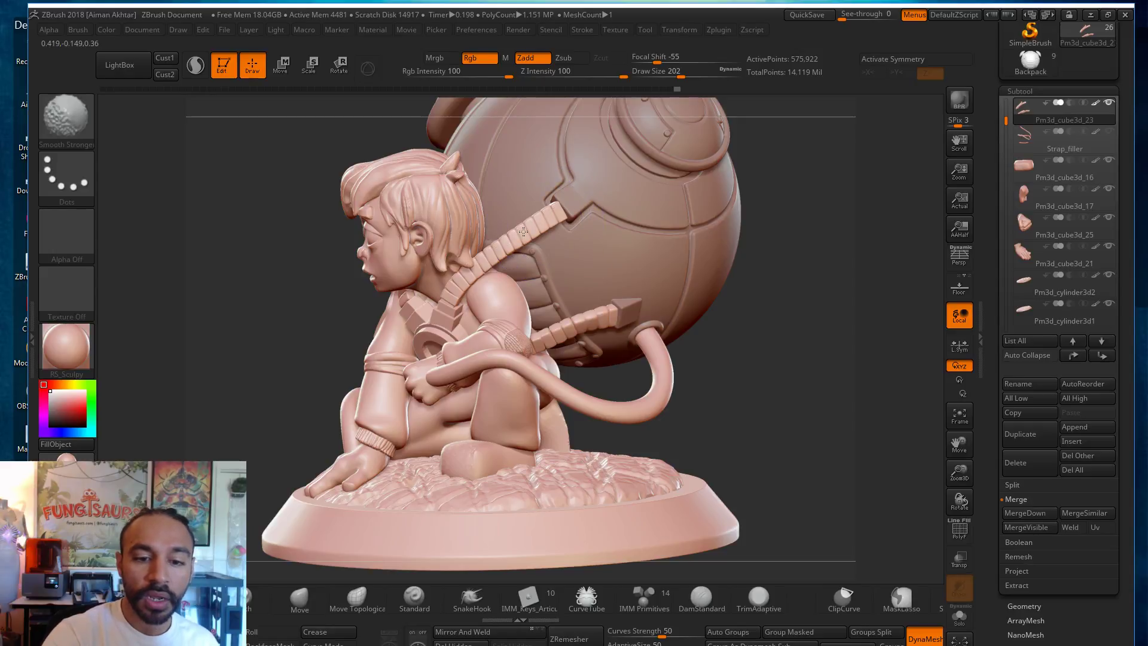
shift+drag(532, 224, 521, 237)
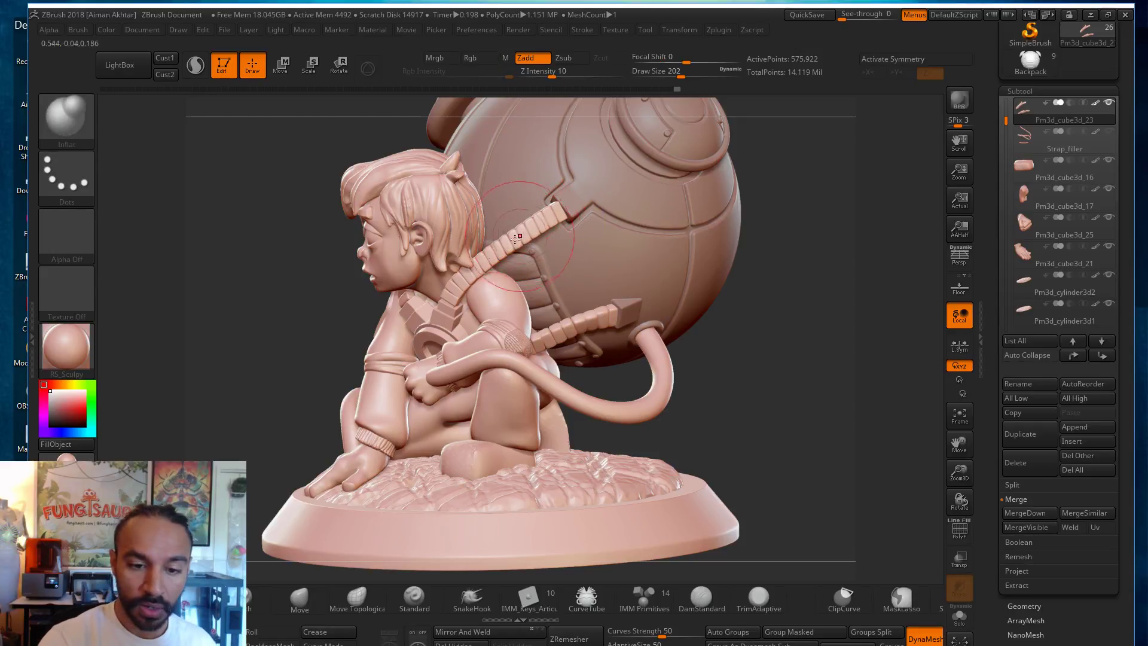
key(shift)
shift+drag(628, 305, 600, 314)
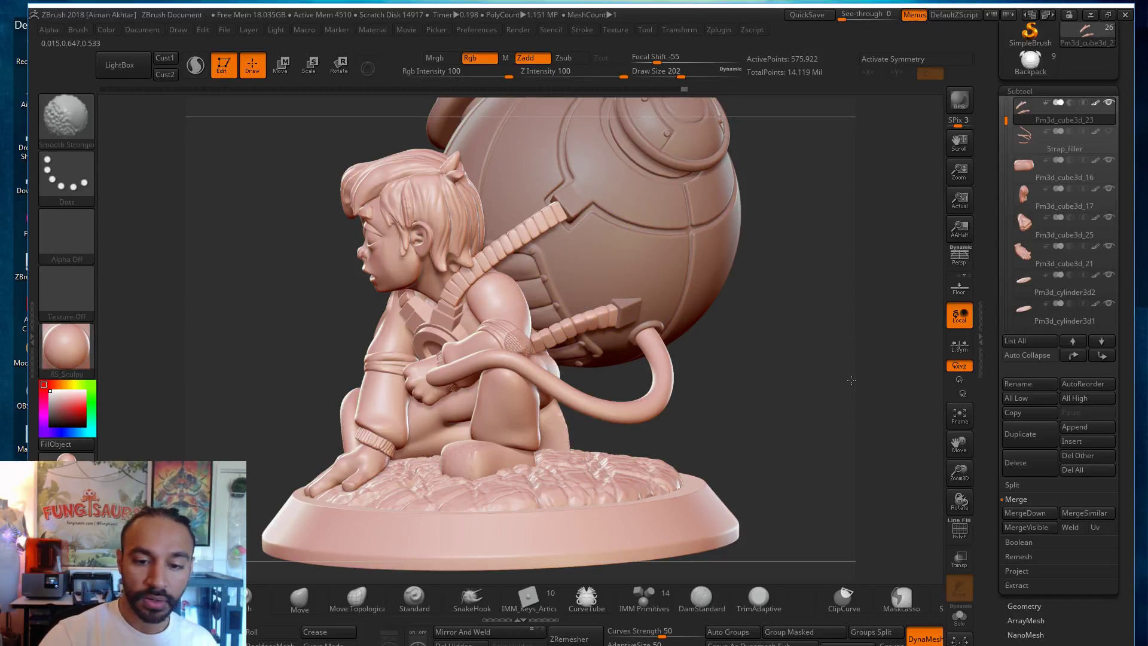
Step: Smooth the lower strap on the character's right side from its backpack connector to the waist
drag(840, 378, 769, 389)
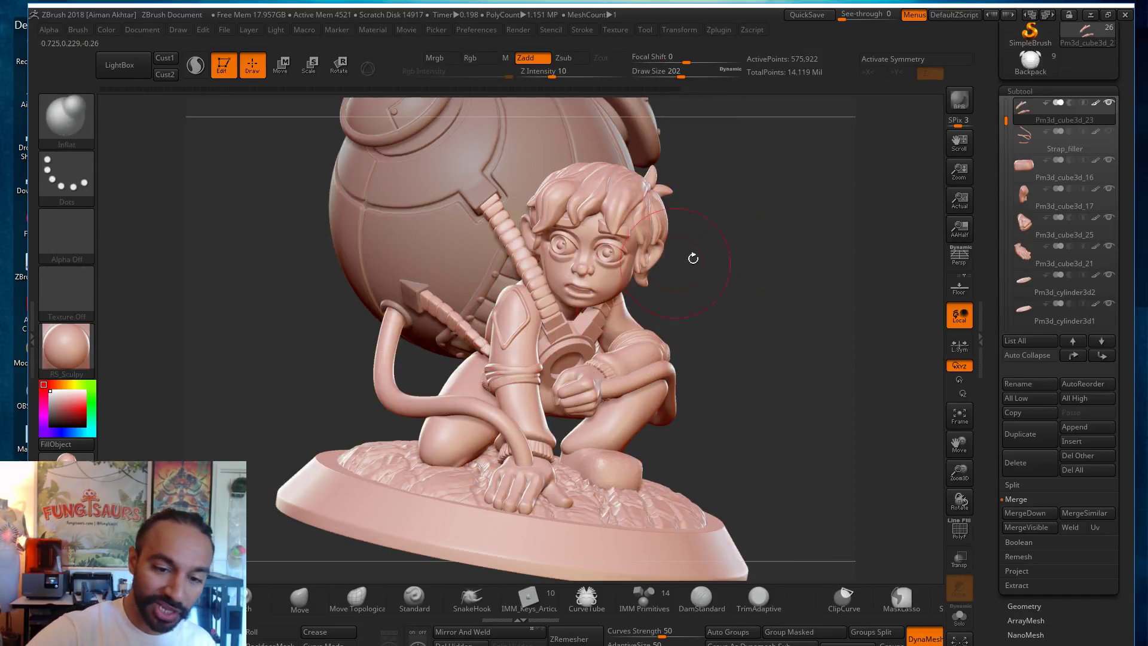
drag(765, 217, 783, 158)
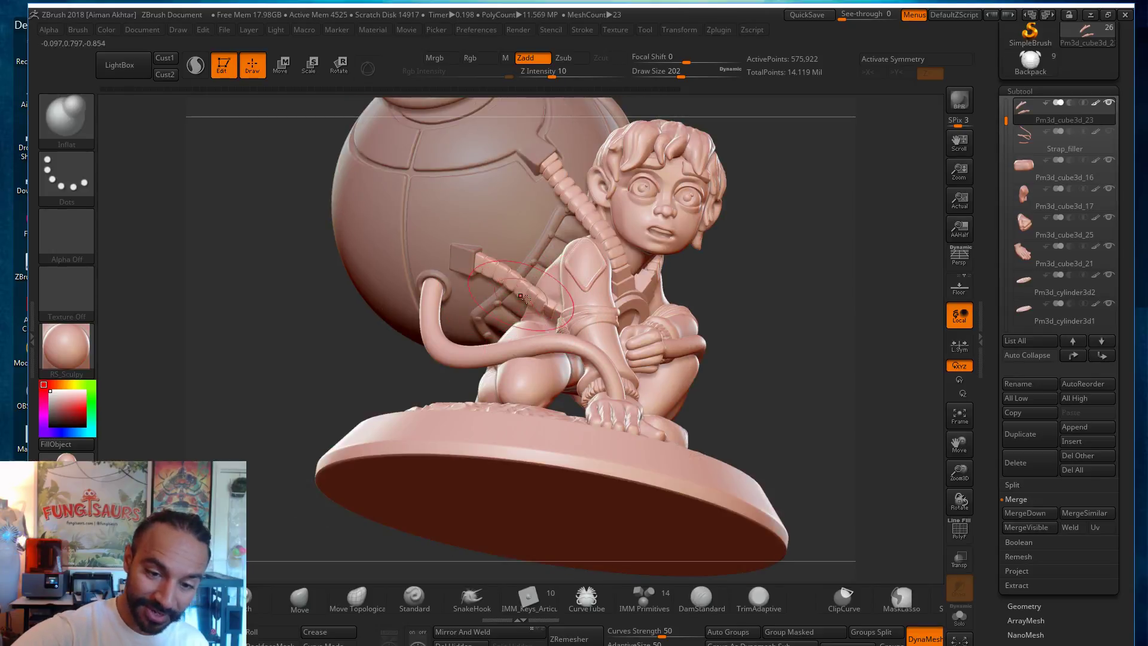
shift+drag(527, 292, 554, 315)
shift+drag(495, 265, 570, 320)
shift+drag(490, 259, 512, 283)
Step: Soften the left upper strap over the shoulder and the left lower strap along its whole length
drag(698, 315, 649, 320)
shift+drag(645, 227, 539, 294)
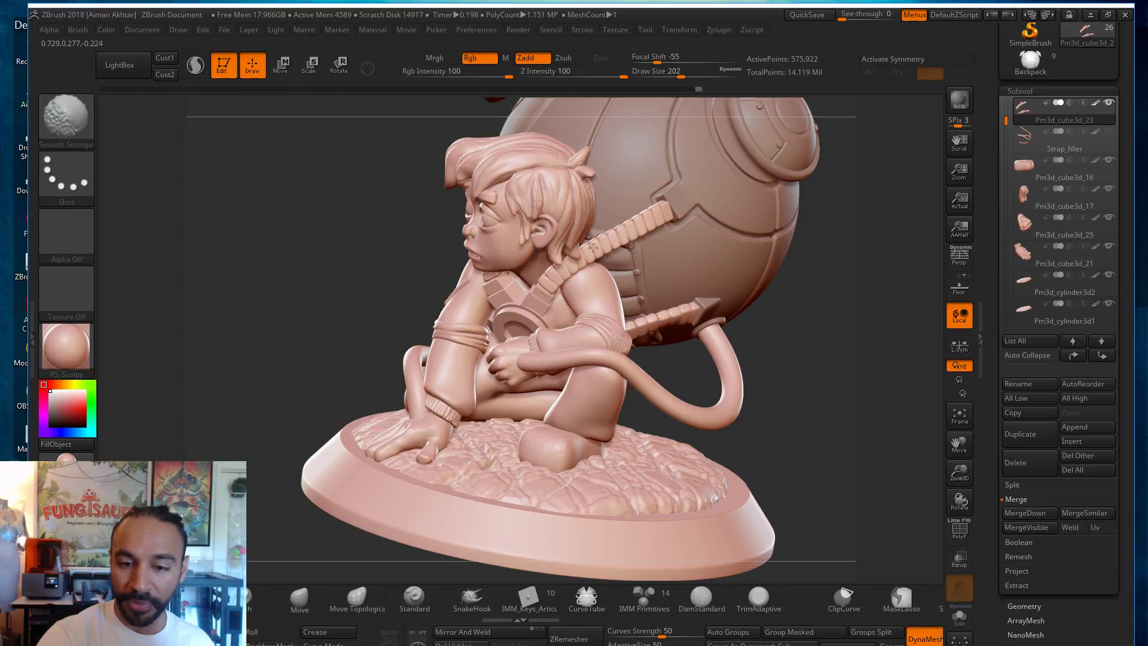
drag(826, 326, 712, 299)
shift+drag(622, 333, 619, 336)
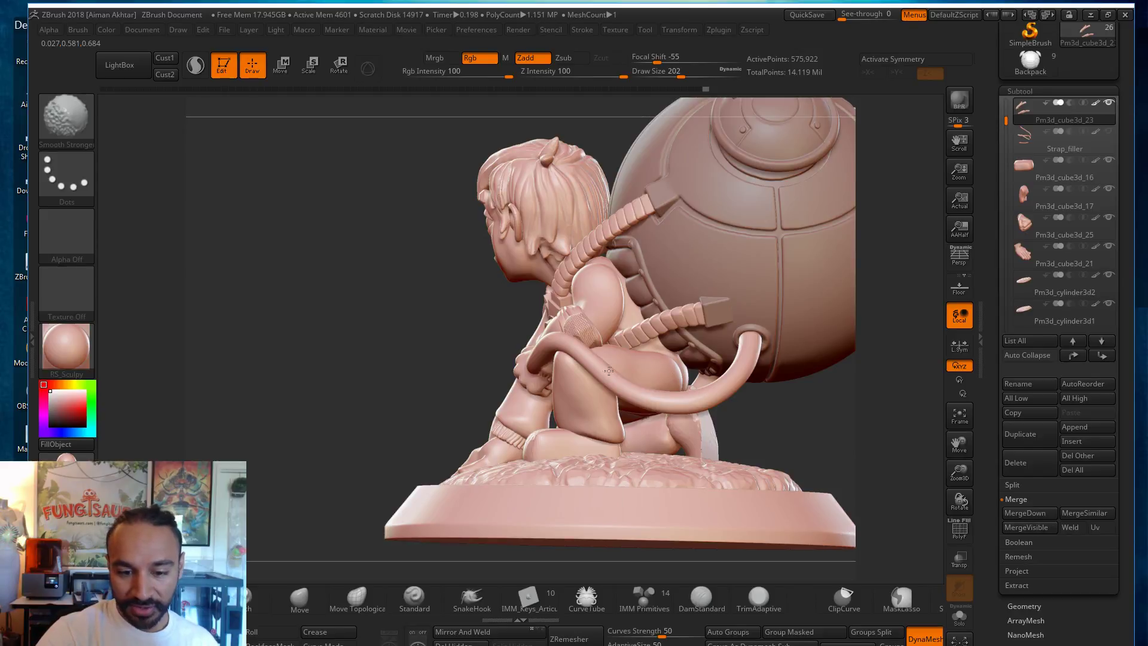
drag(636, 342, 650, 350)
shift+drag(694, 304, 581, 352)
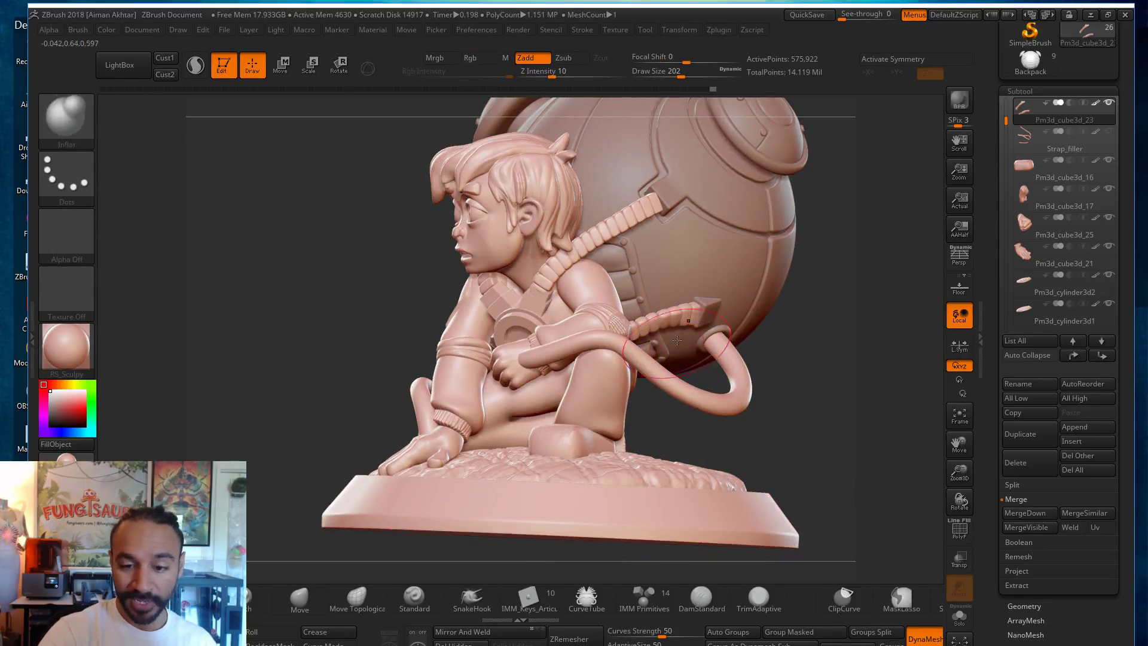
shift+drag(682, 317, 577, 355)
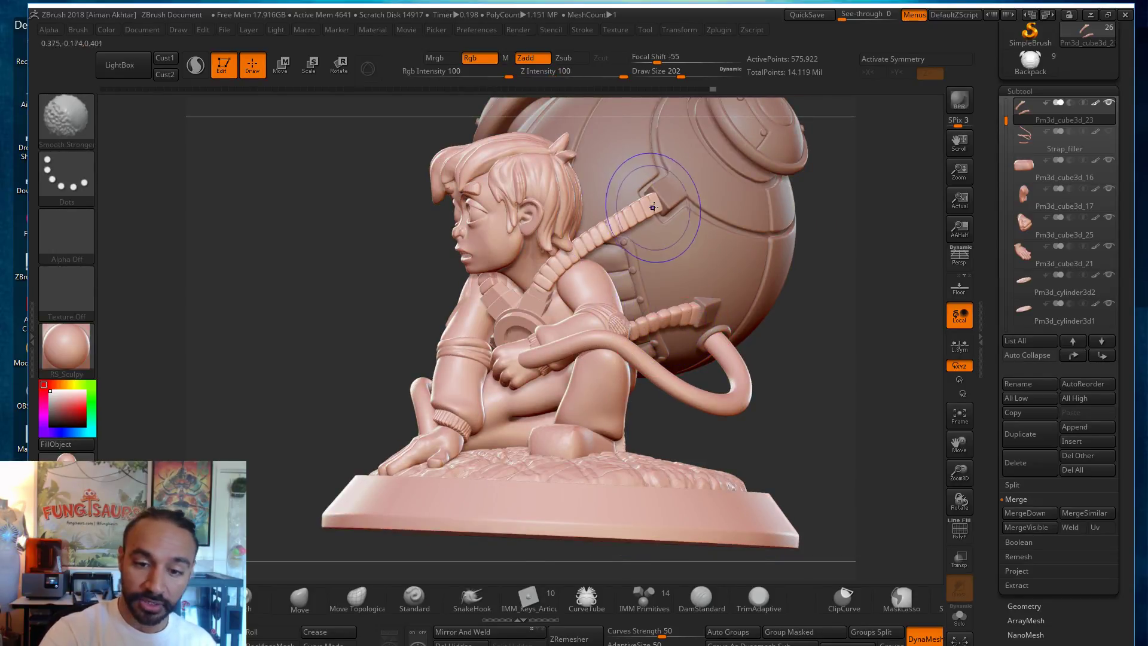
shift+drag(692, 317, 608, 332)
Step: Smooth the left upper strap further, from its backpack connector down to the chest
shift+drag(656, 208, 620, 219)
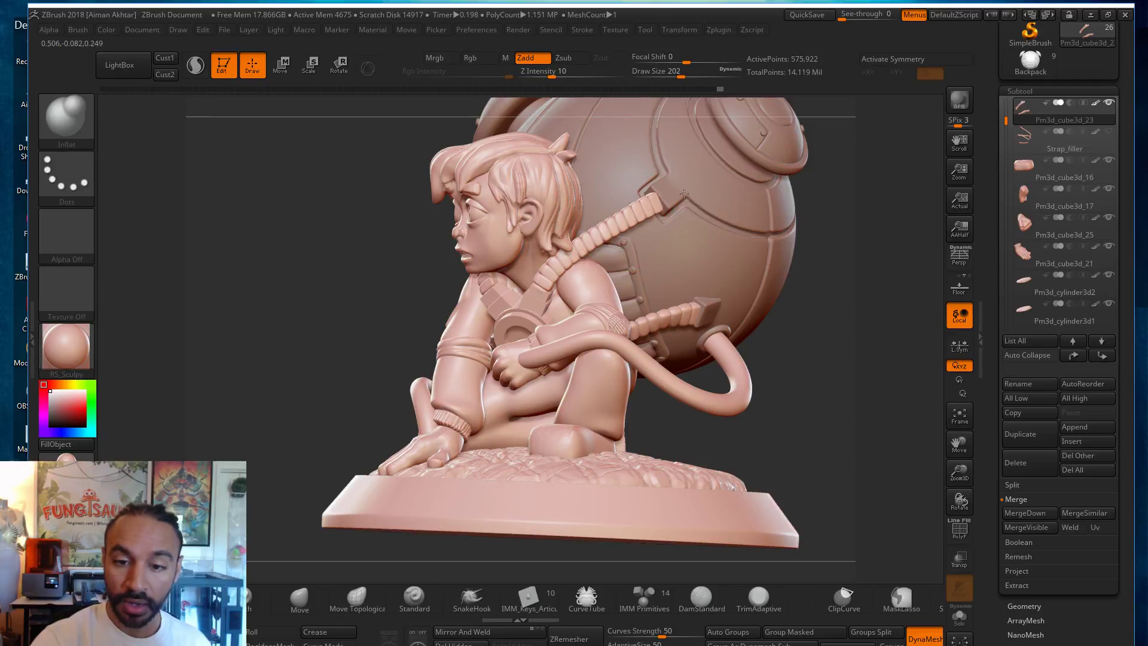
key(shift)
shift+drag(677, 189, 621, 221)
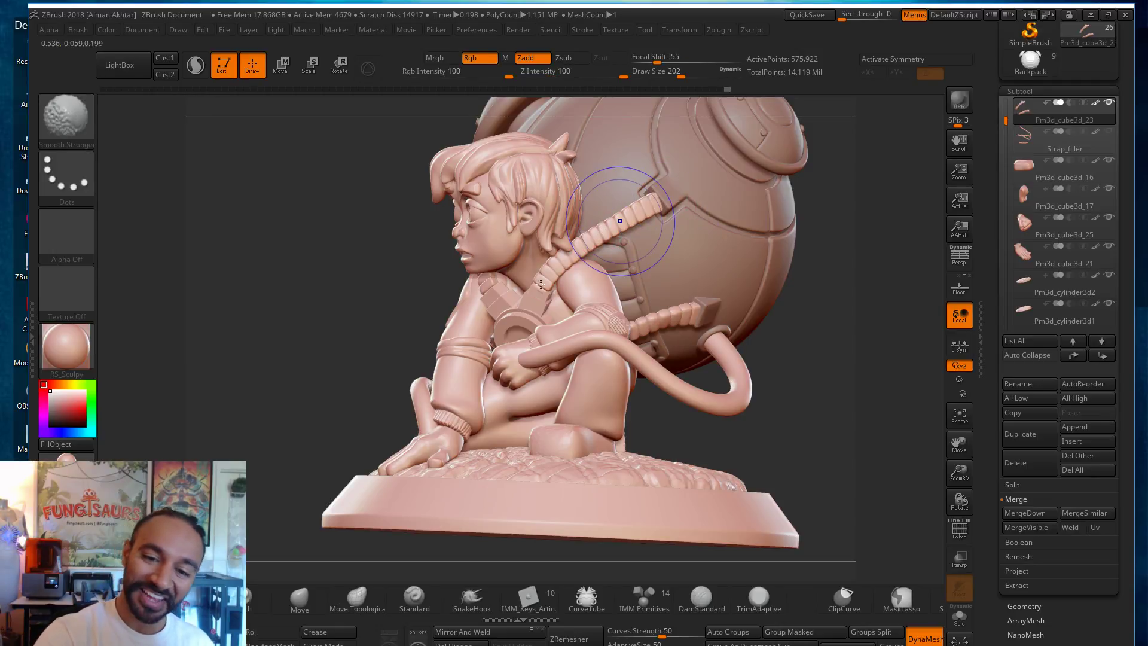
shift+drag(673, 194, 647, 213)
shift+drag(561, 277, 503, 291)
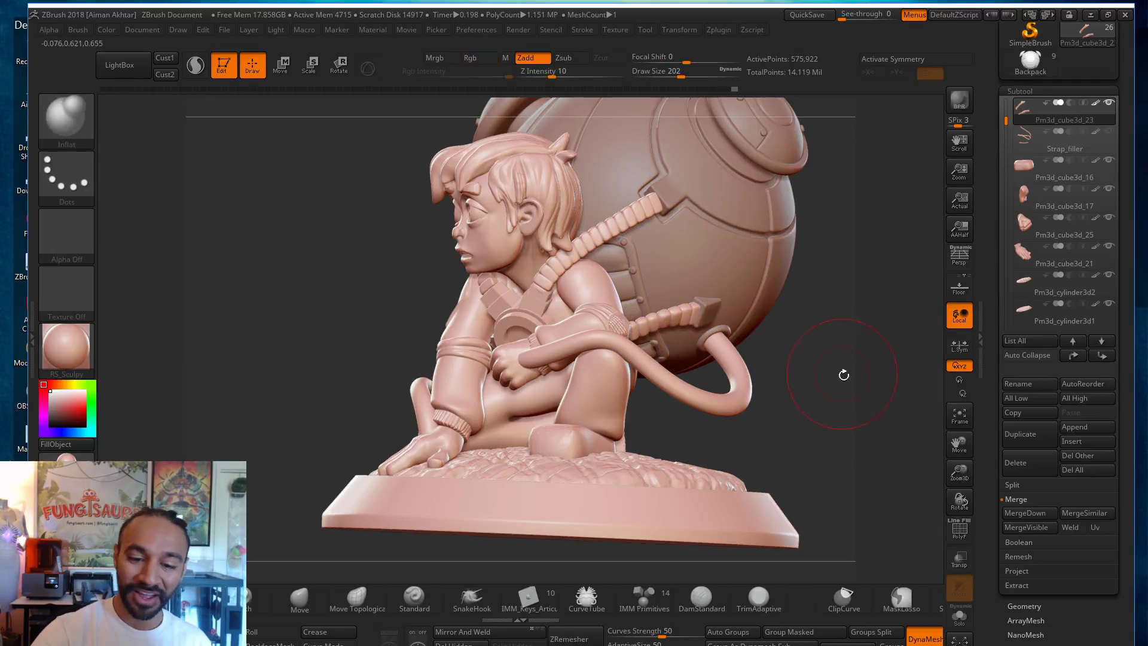
Step: Adjust the left straps near their backpack connectors with the Move brush at draw sizes 217 and 207
drag(829, 373, 885, 347)
key(b)
key(m)
key(v)
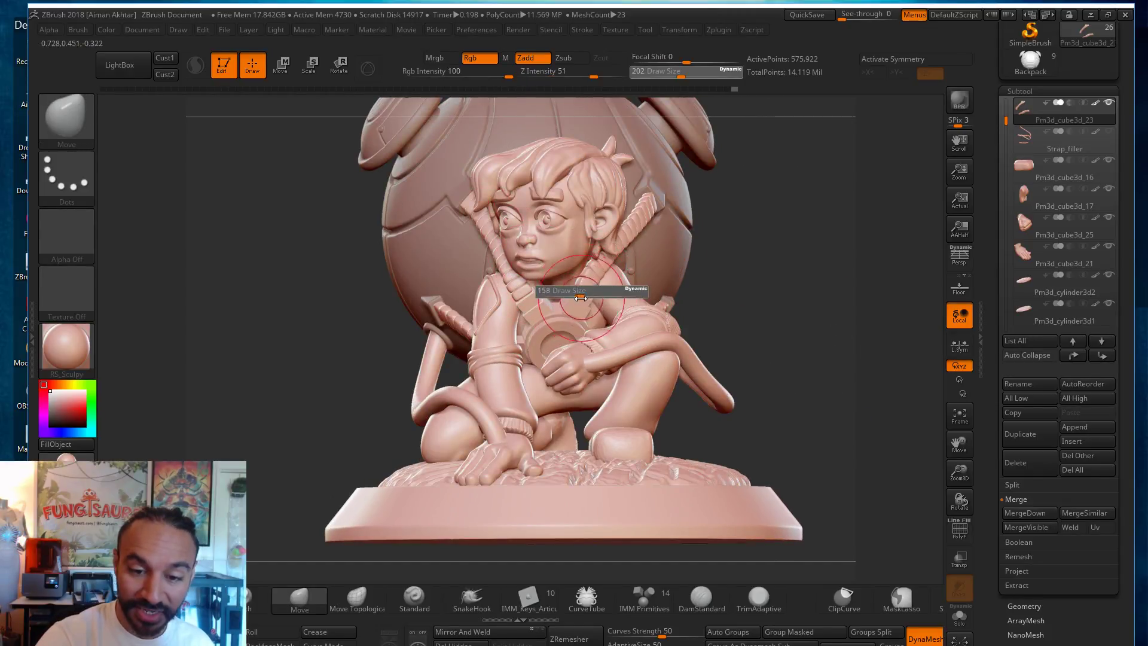
drag(756, 256, 546, 304)
right_drag(548, 330, 582, 282)
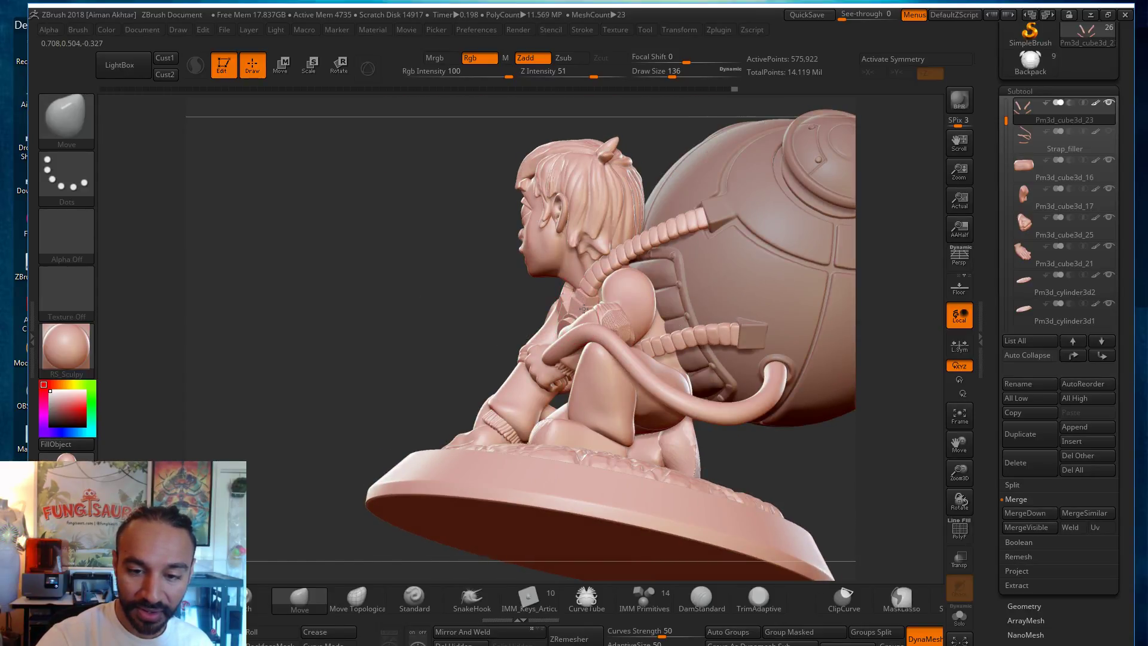
alt+click(727, 209)
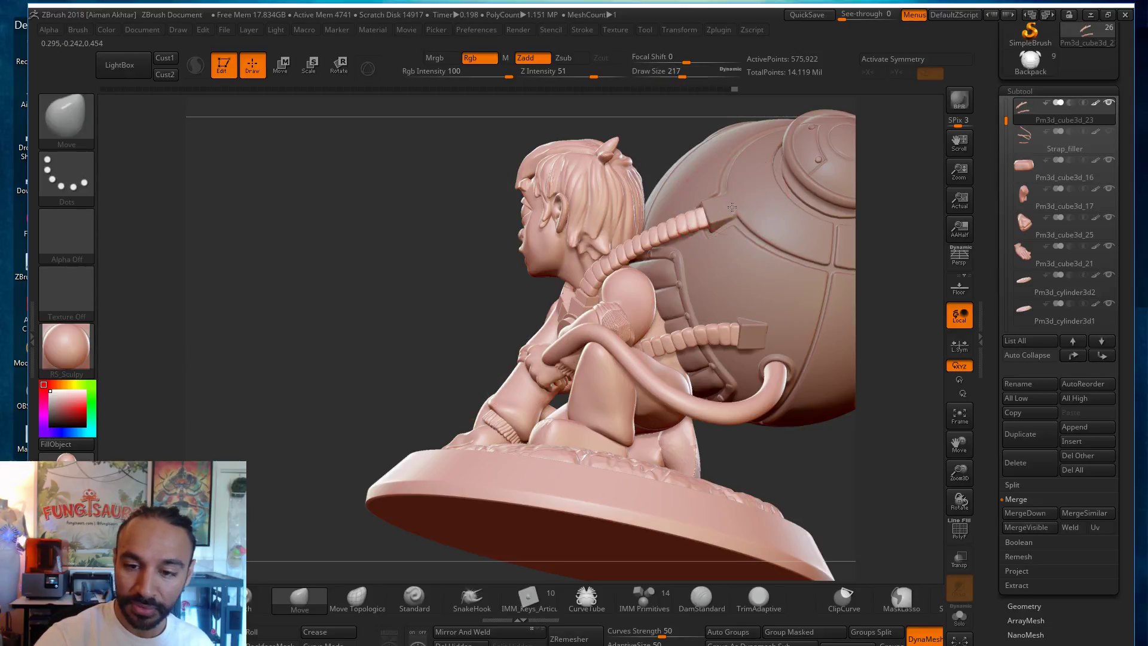
alt+click(704, 338)
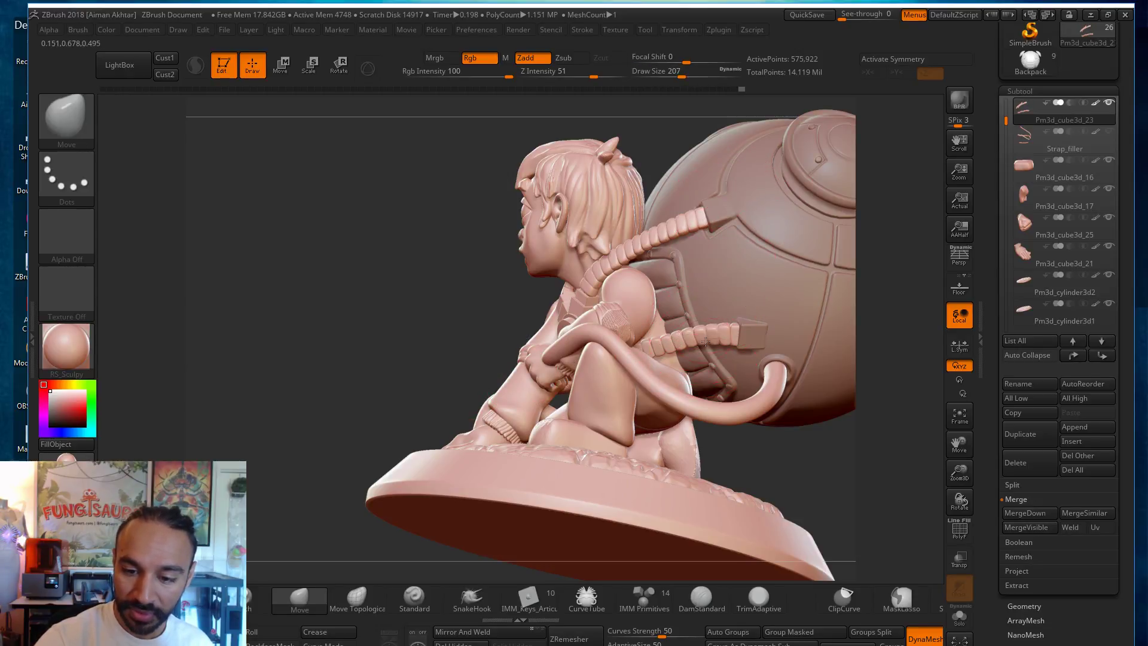
right_drag(826, 473, 896, 511)
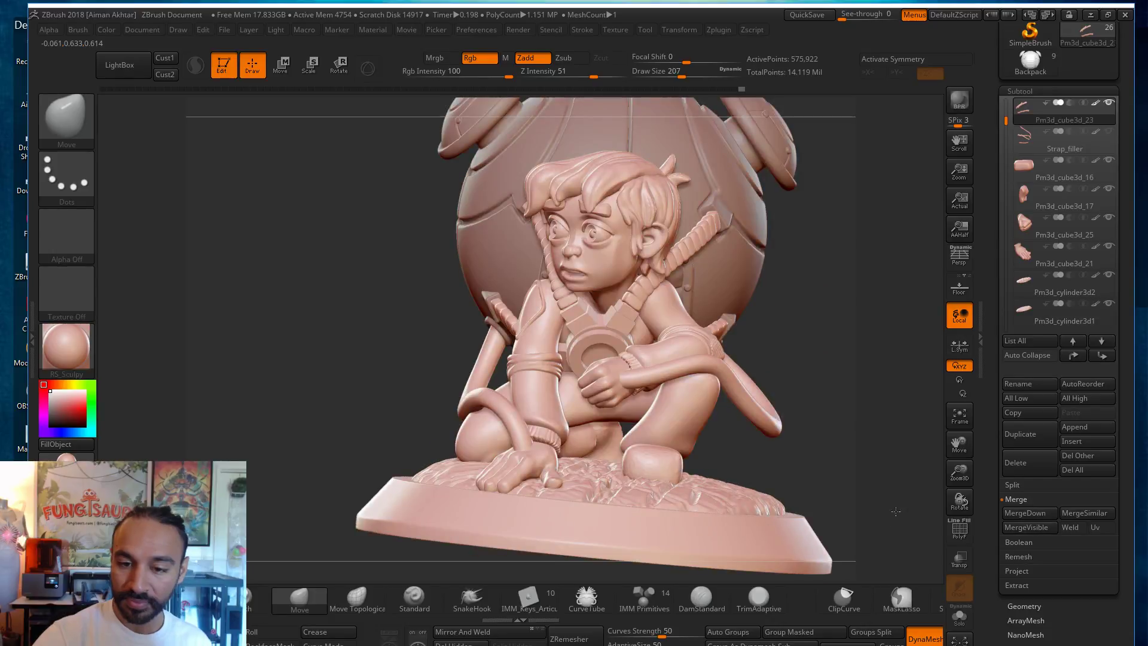
Step: Polish the strap segments on the character's right side with the hPolish brush at draw size 112
mouse_move(838, 409)
right_down()
mouse_move(829, 317)
mouse_move(790, 295)
mouse_move(828, 347)
right_up()
key(b)
key(h)
key(p)
key(s)
drag(573, 211, 558, 213)
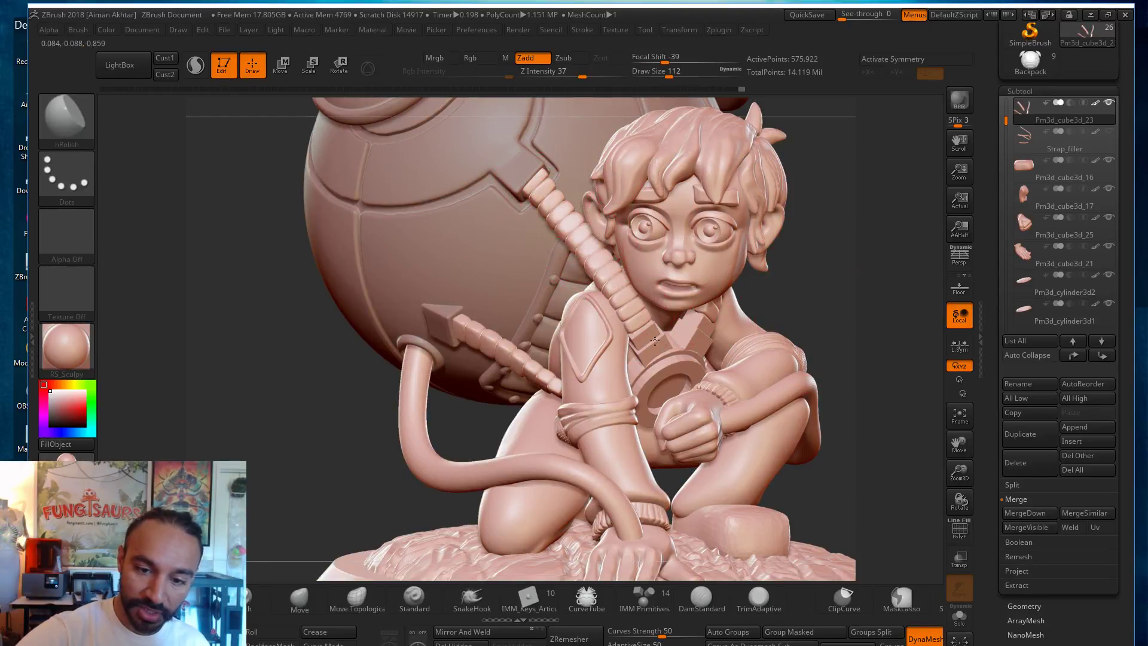
right_drag(859, 256, 670, 242)
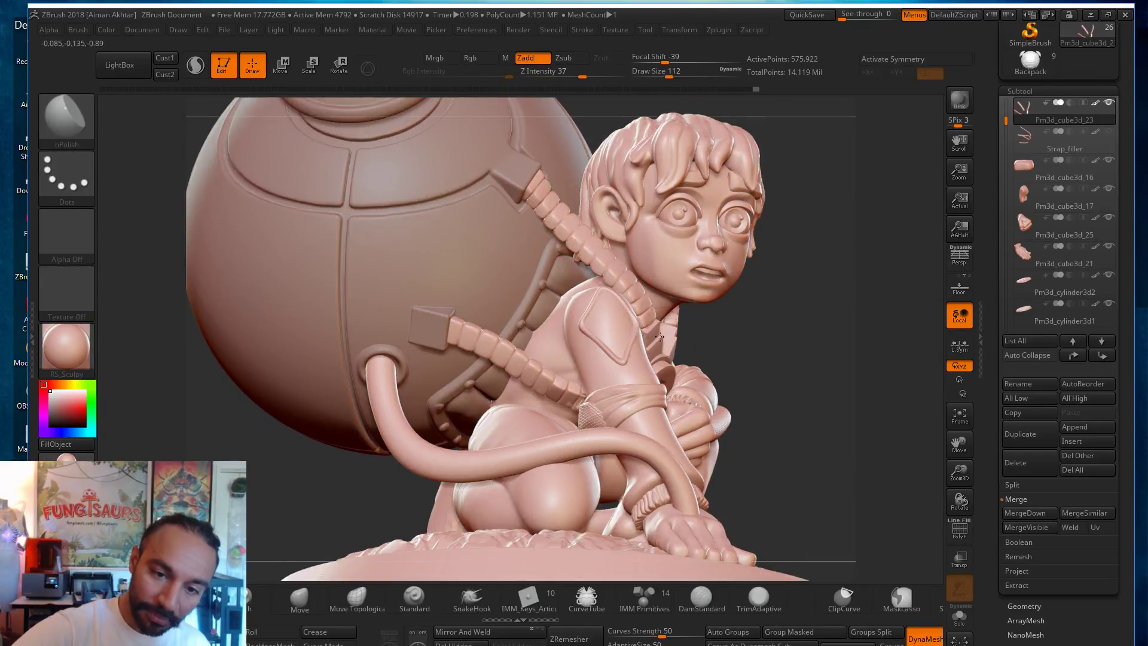
mouse_move(820, 326)
right_down()
mouse_move(900, 314)
mouse_move(688, 263)
right_up()
key(shift)
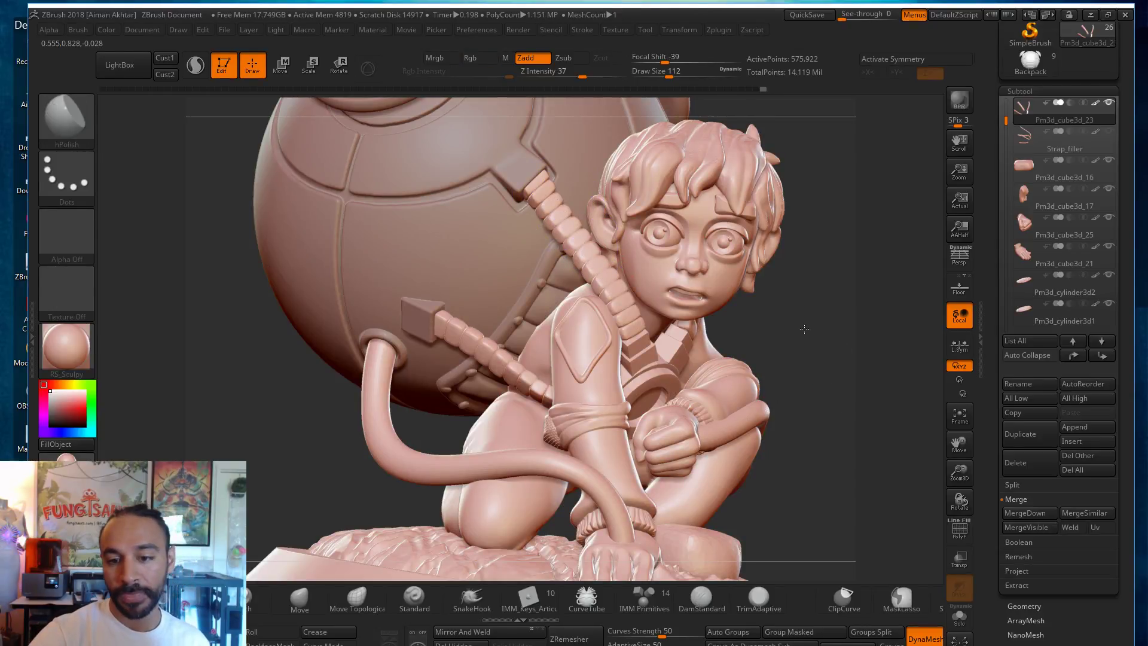
key(f)
shift+right_drag(776, 312, 763, 316)
alt+right_drag(772, 380, 718, 392)
right_drag(758, 335, 777, 335)
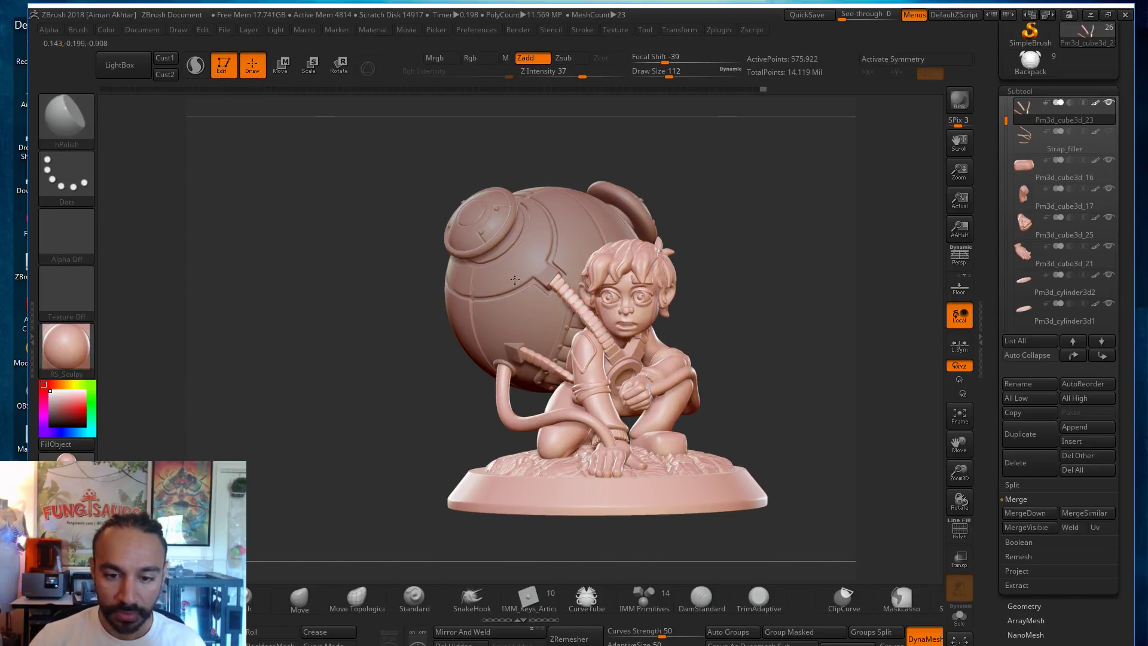
Step: Select the Backpack2 subtool and fill it with white and the RS_Sculpy material using the Standard brush in Mrgb mode
alt+click(538, 271)
key(b)
key(s)
key(t)
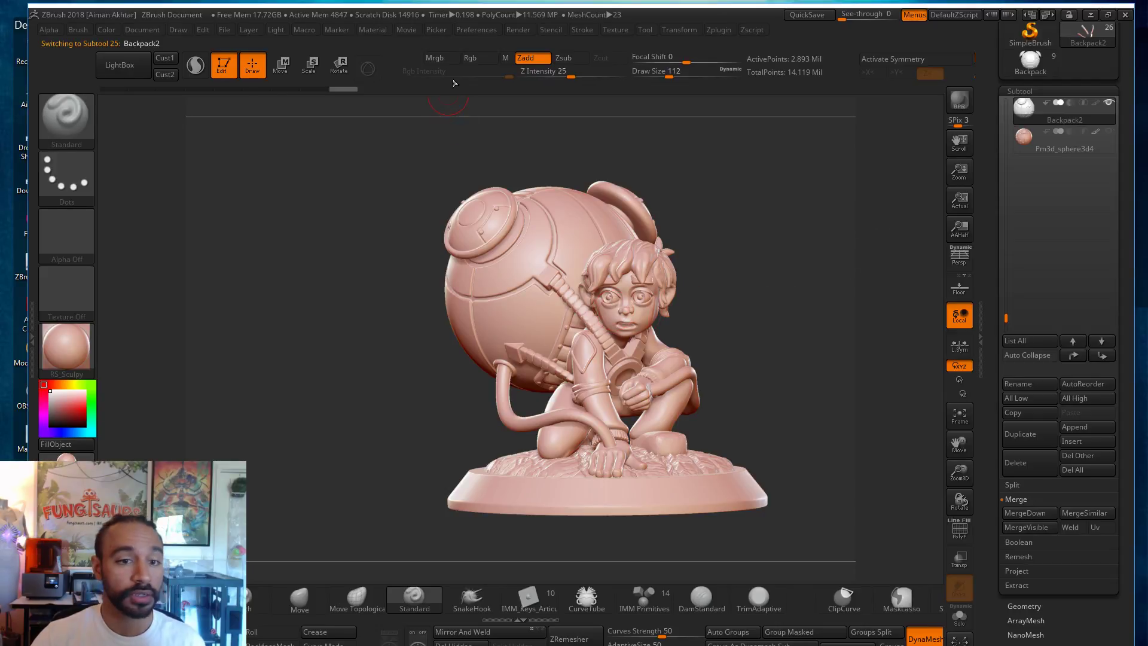
click(435, 58)
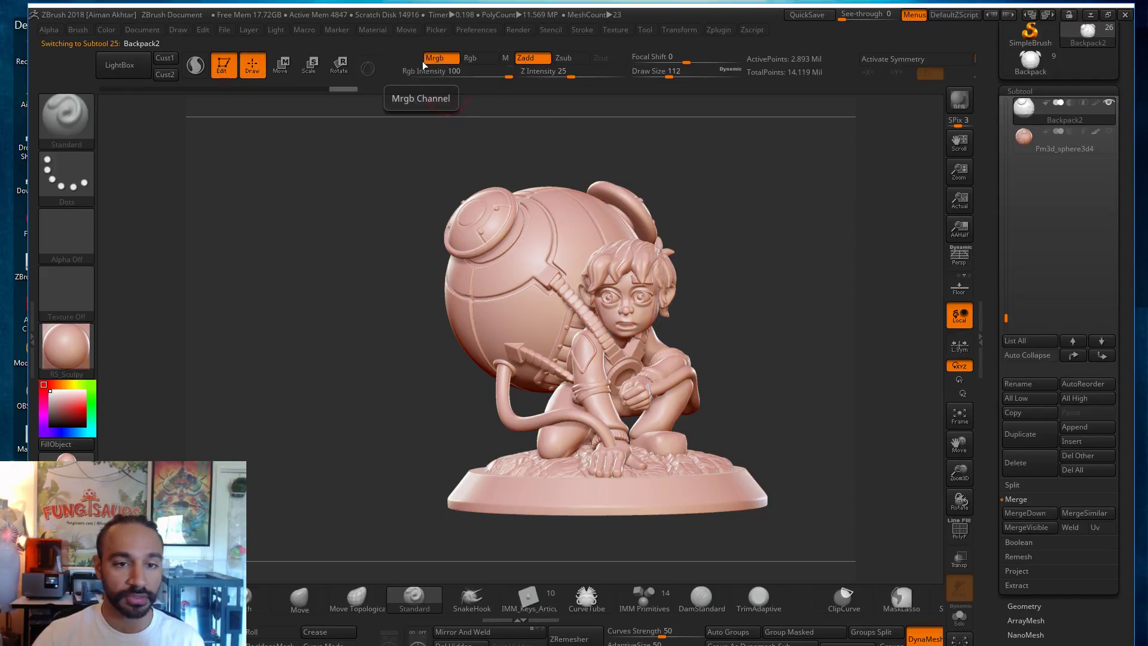
click(107, 30)
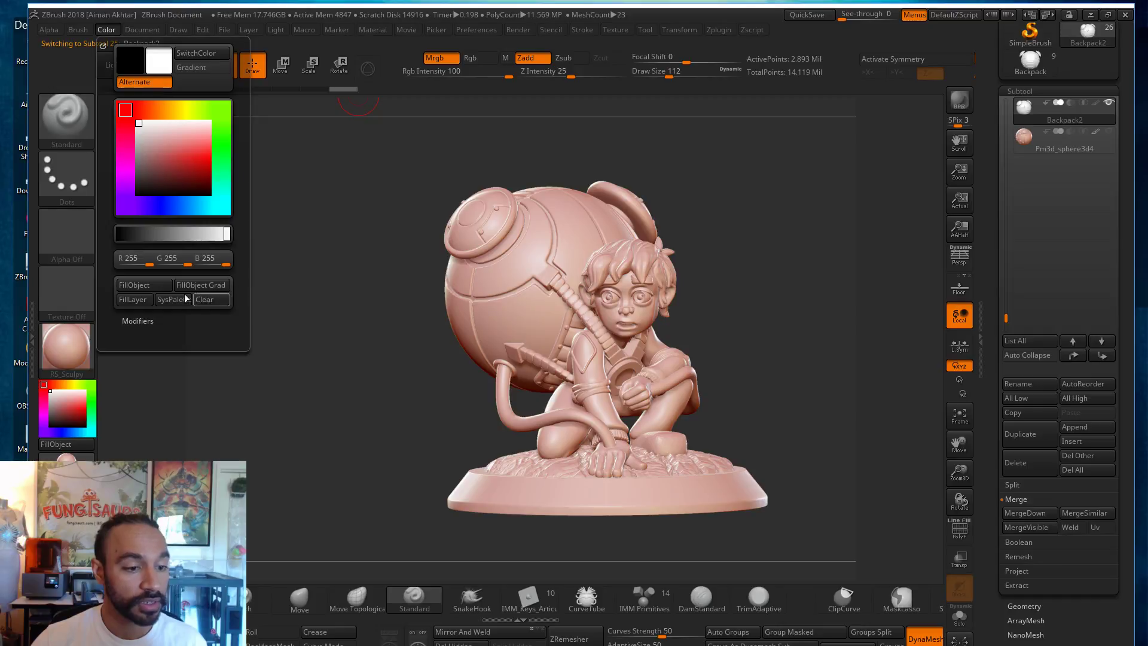
mouse_move(61, 344)
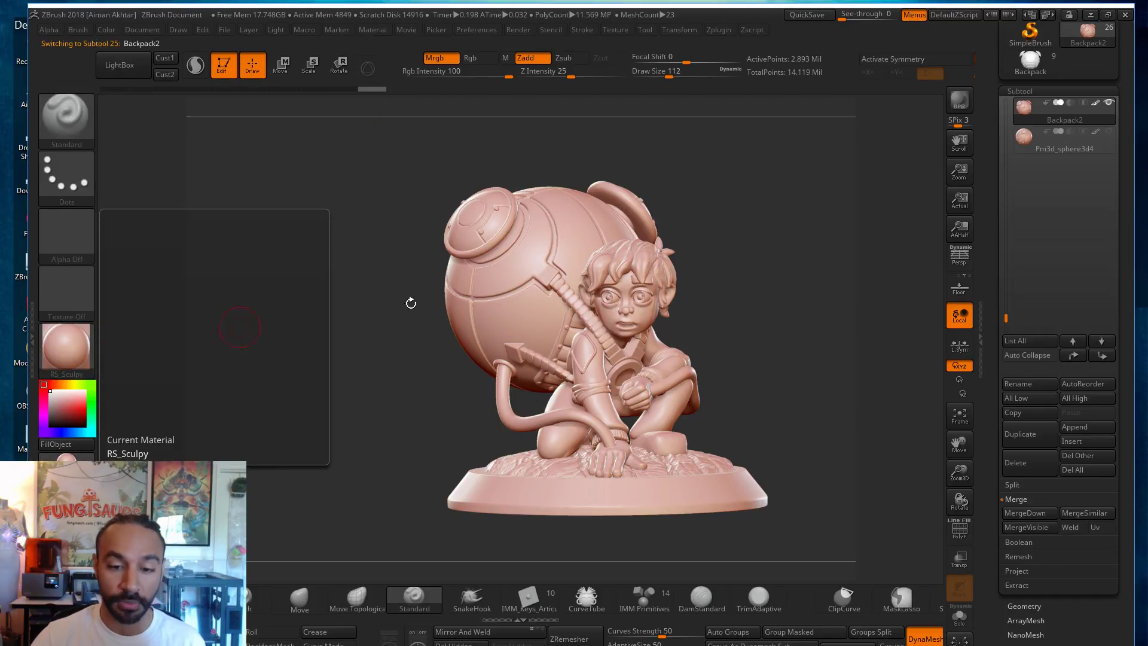
Step: Select the Logan_11 body subtool, review the red draw-over correction notes in Photoshop, and return to ZBrush
alt+drag(769, 358, 769, 383)
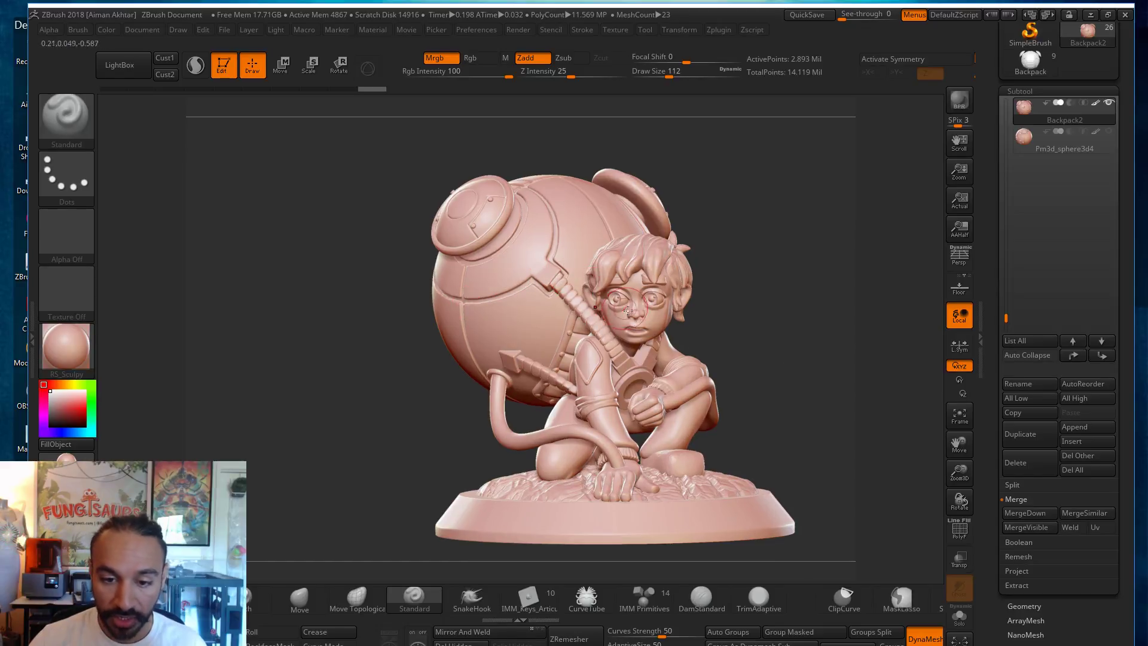
alt+click(649, 318)
drag(693, 388, 716, 436)
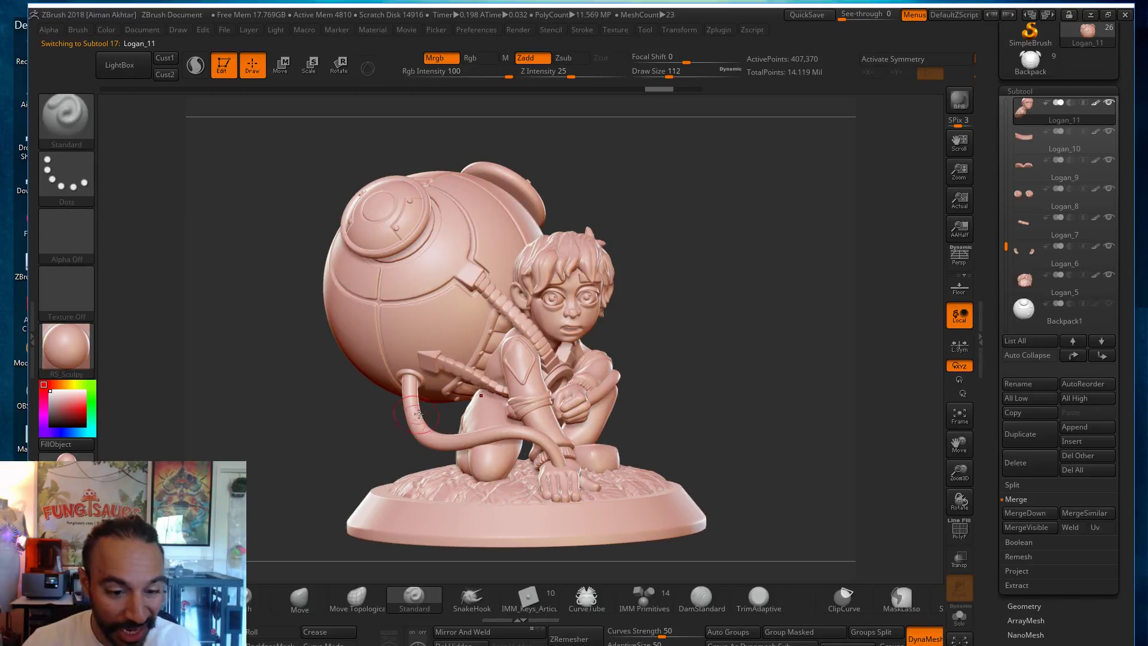
mouse_move(1025, 282)
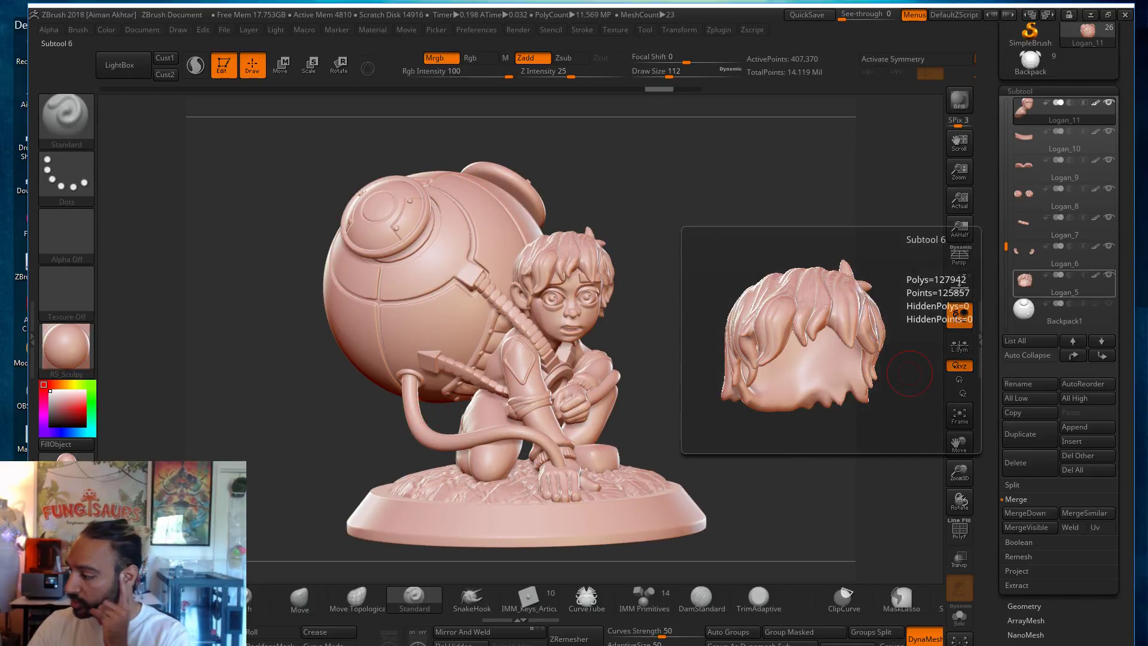
key(alt+Tab)
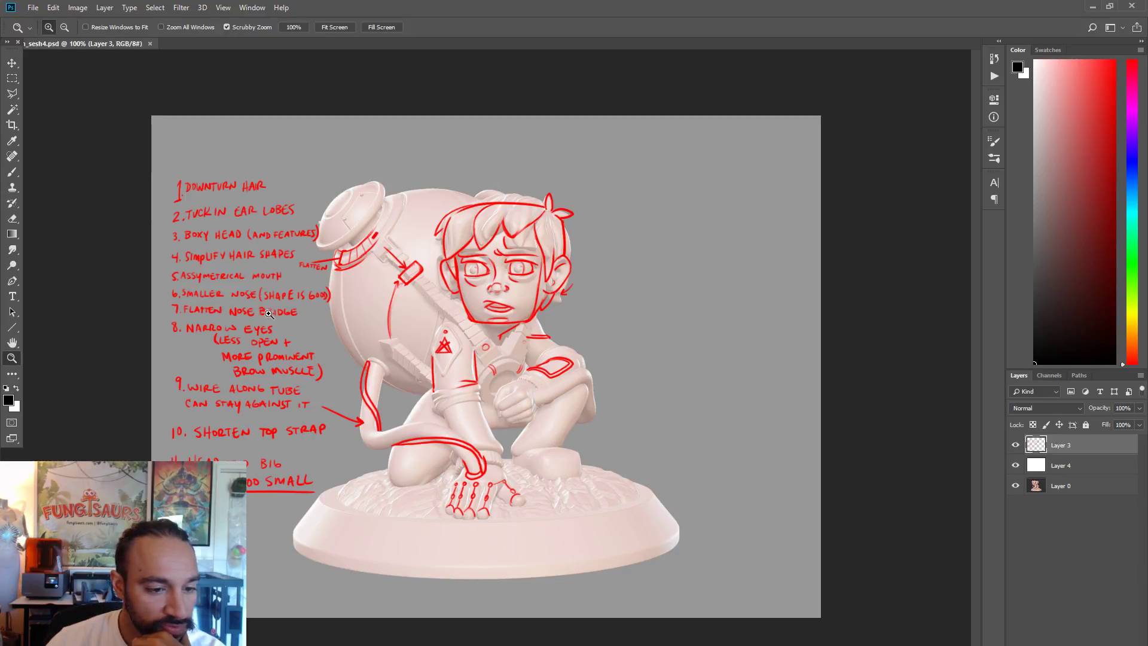
click(1107, 7)
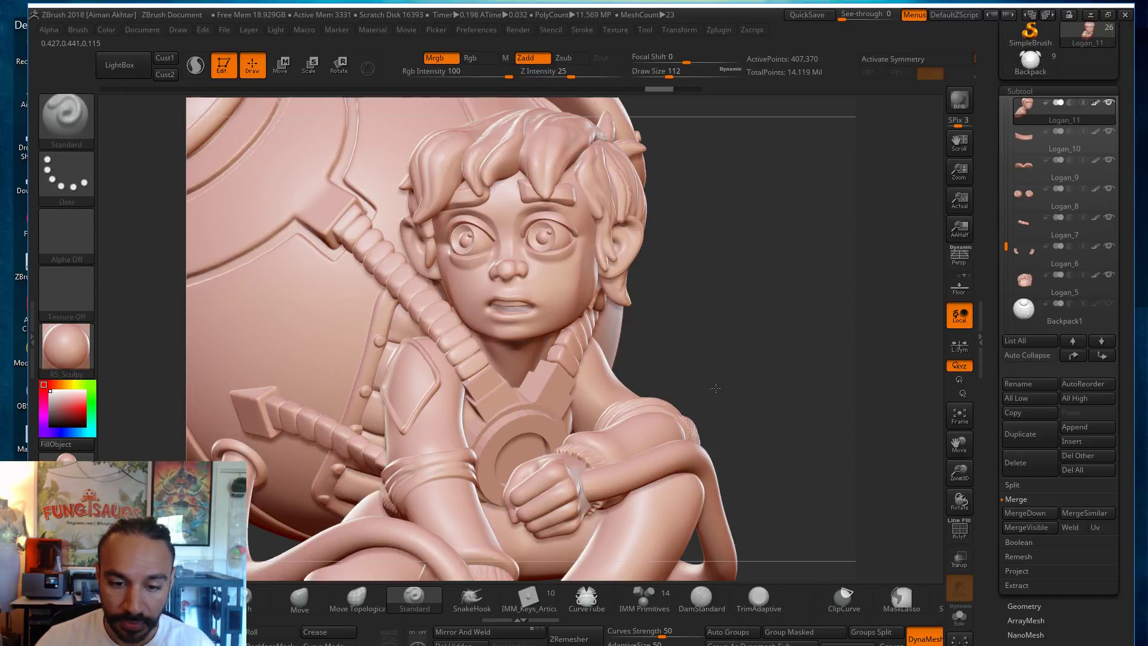
Step: Reshape the mouth corner on the character's left side of the Logan_11 subtool with the Move brush at draw size 80
drag(754, 383, 779, 400)
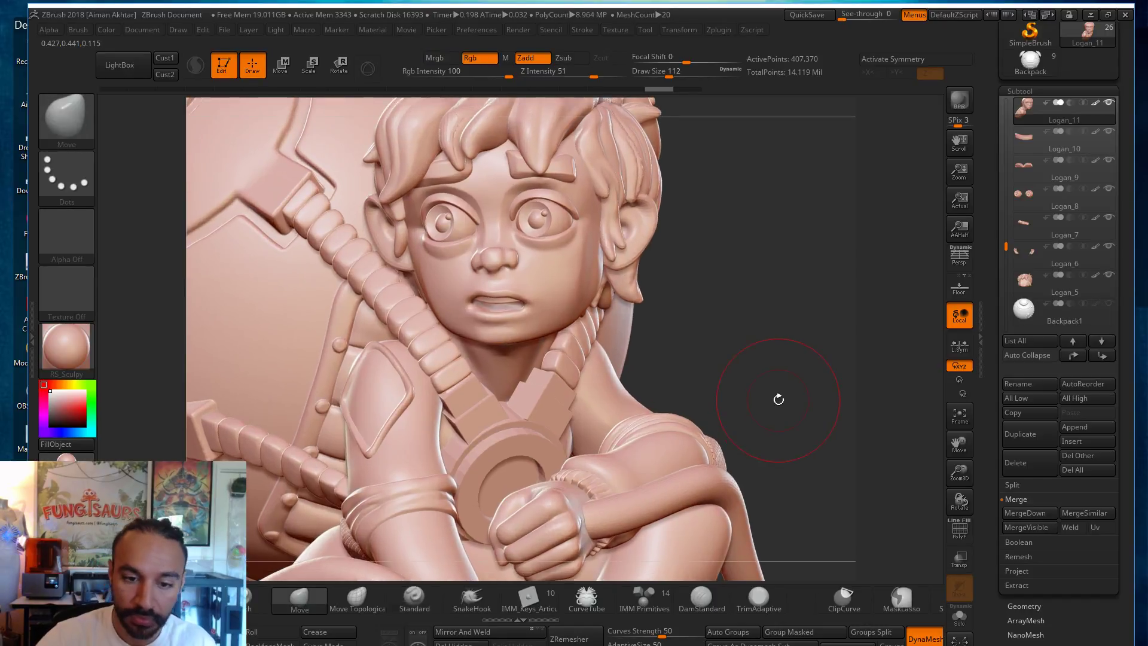
key(s)
click(523, 310)
drag(524, 306, 527, 312)
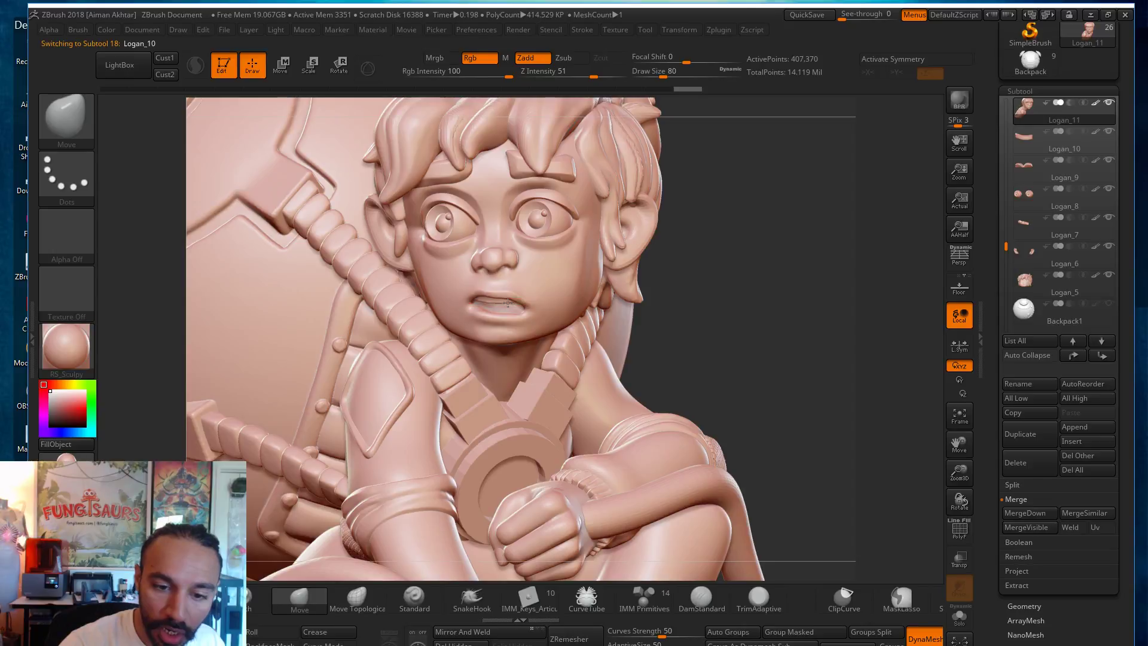
Step: Select the Logan_10 subtool inside the mouth and fit it to the reshaped opening with the Move brush at draw sizes 104 and 128
alt+click(521, 299)
drag(522, 297, 523, 301)
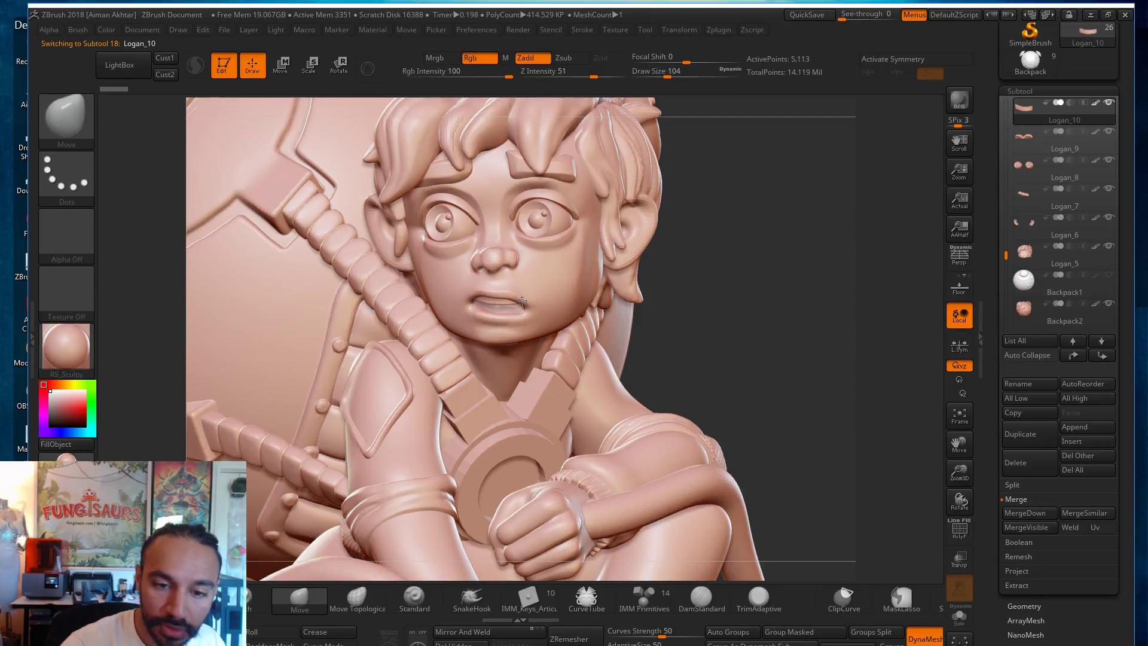
drag(725, 295, 616, 275)
key(s)
drag(519, 304, 525, 287)
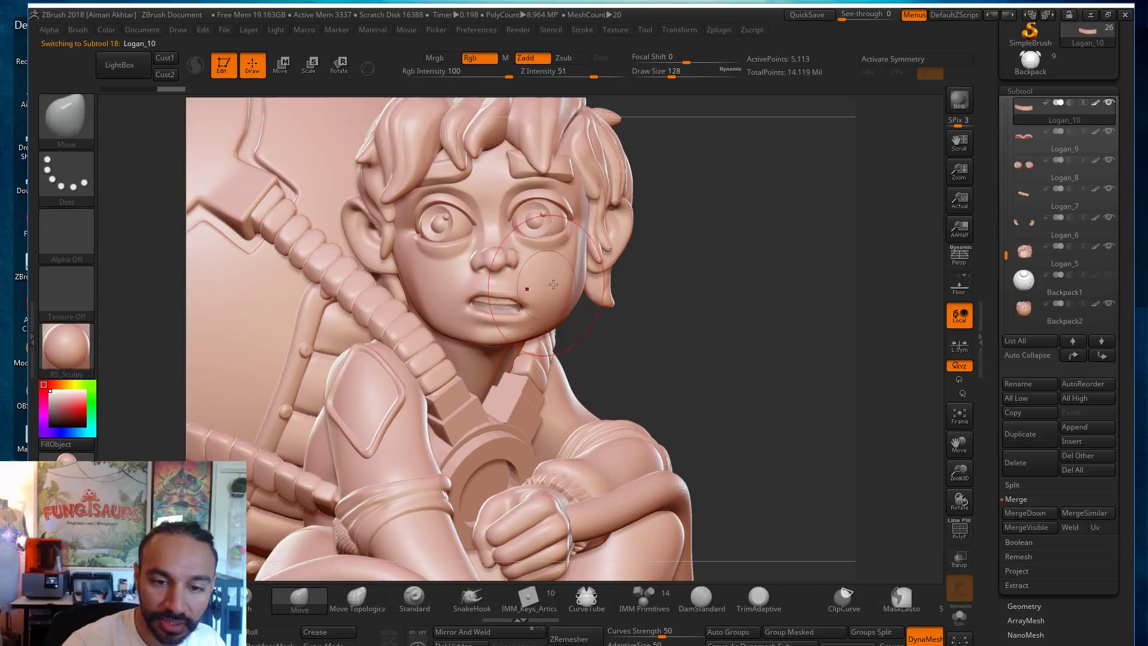
Step: Select the Logan_11 body subtool and adjust the area under both eyes with the Move brush at draw size 97
alt+click(541, 233)
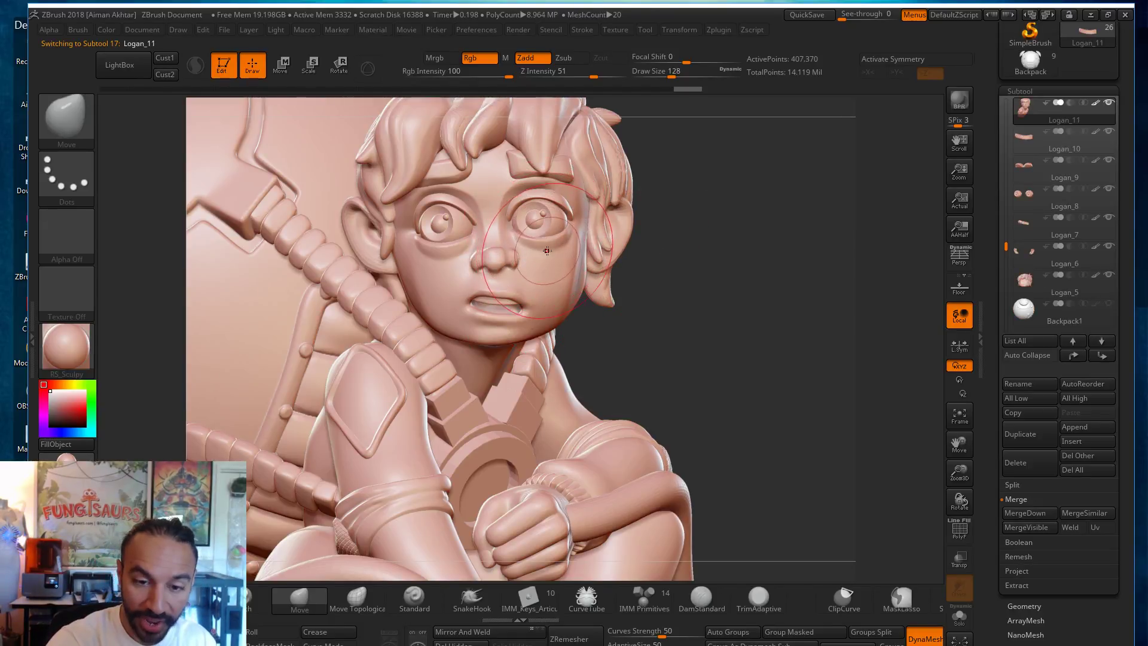
key(s)
mouse_move(546, 242)
mouse_down()
mouse_move(530, 242)
mouse_move(548, 238)
mouse_up()
drag(449, 243, 447, 246)
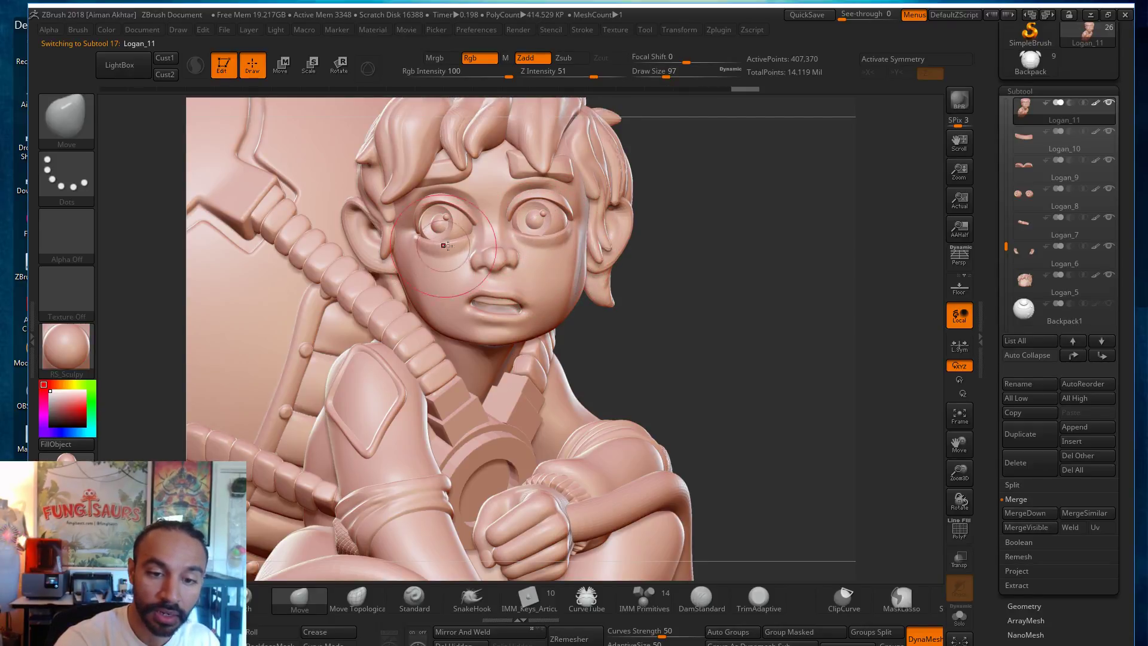
Step: Select the Logan_9 eyelid subtool, reshape both upper eyelids with the Move brush at about draw size 83, and undo the last stroke
alt+click(555, 198)
drag(537, 205, 538, 208)
drag(430, 212, 430, 219)
key(bracketleft)
key(bracketleft)
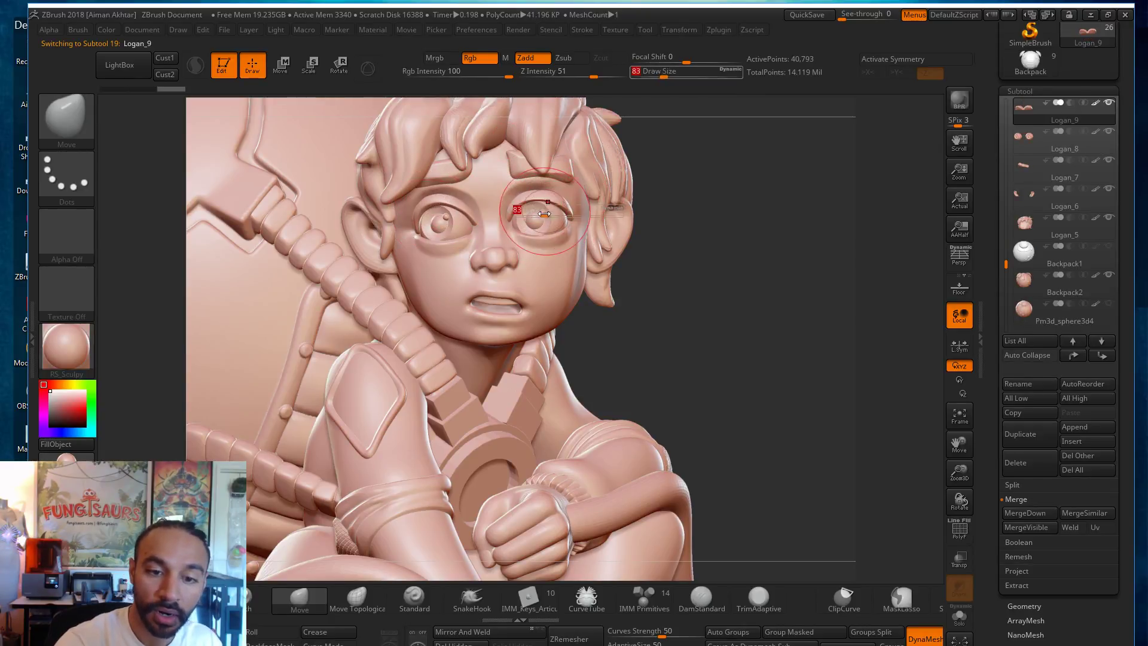
drag(539, 207, 533, 208)
key(ctrl+z)
Step: Refine the upper eyelid on the character's left side with the Move brush at draw sizes 54 and 65
key(s)
key(s)
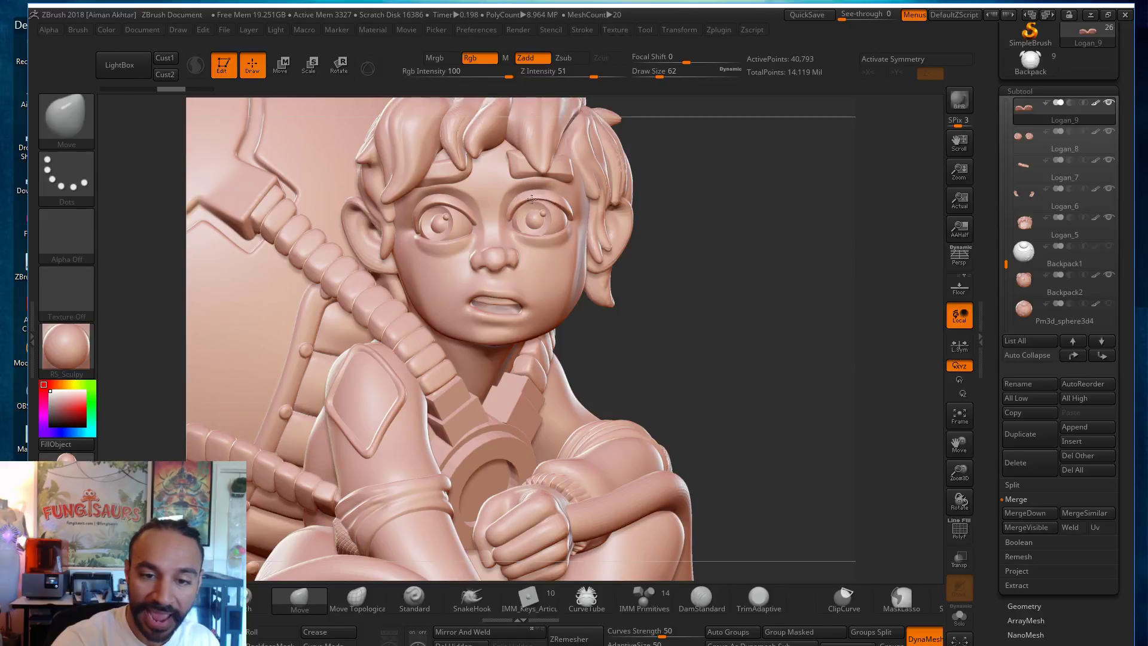
key(s)
drag(532, 208, 529, 208)
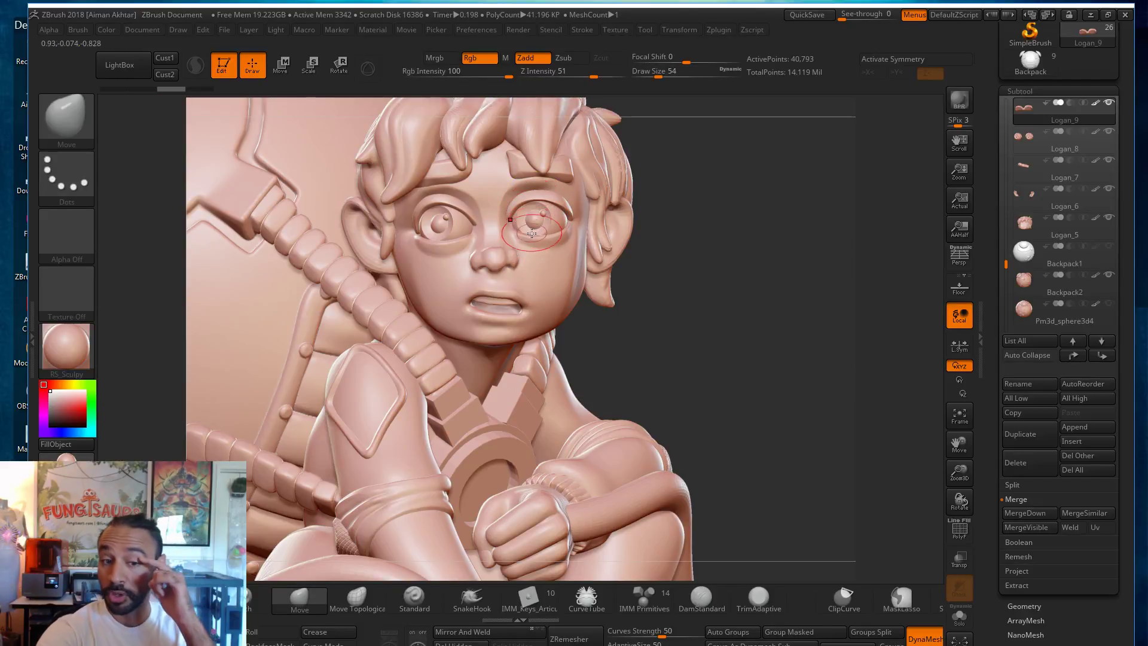
key(s)
drag(616, 192, 663, 188)
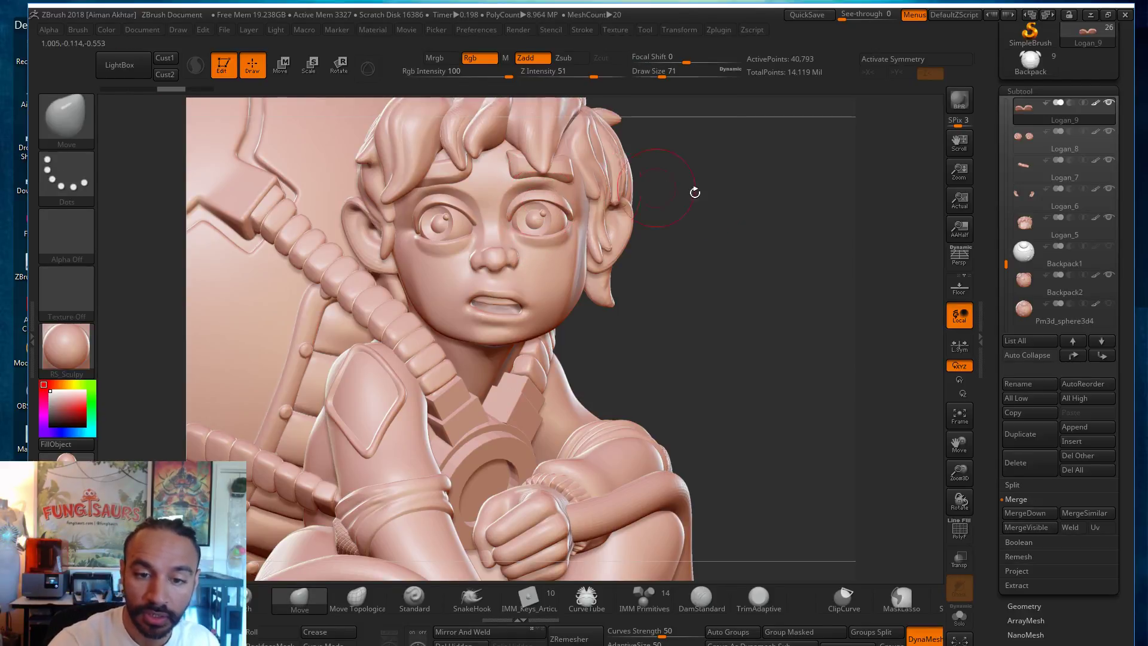
right_drag(562, 213, 535, 211)
key(s)
drag(562, 212, 558, 211)
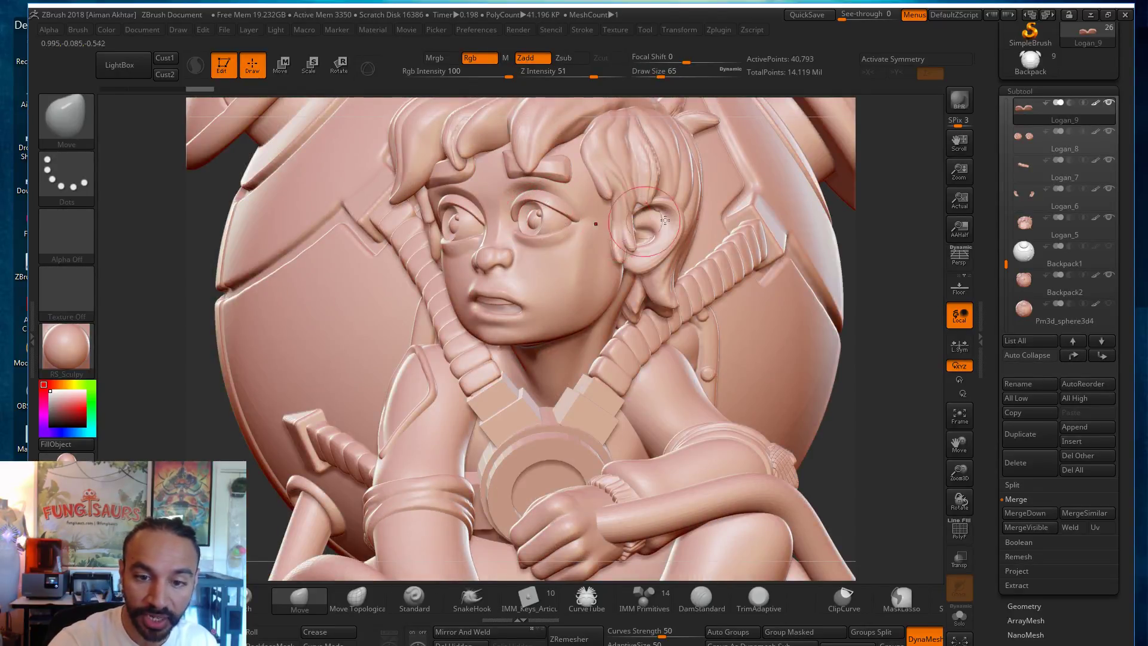
Step: Select the Logan_11 body subtool and tighten the nose bridge and nose forms with the Pinch brush
right_drag(841, 231, 624, 215)
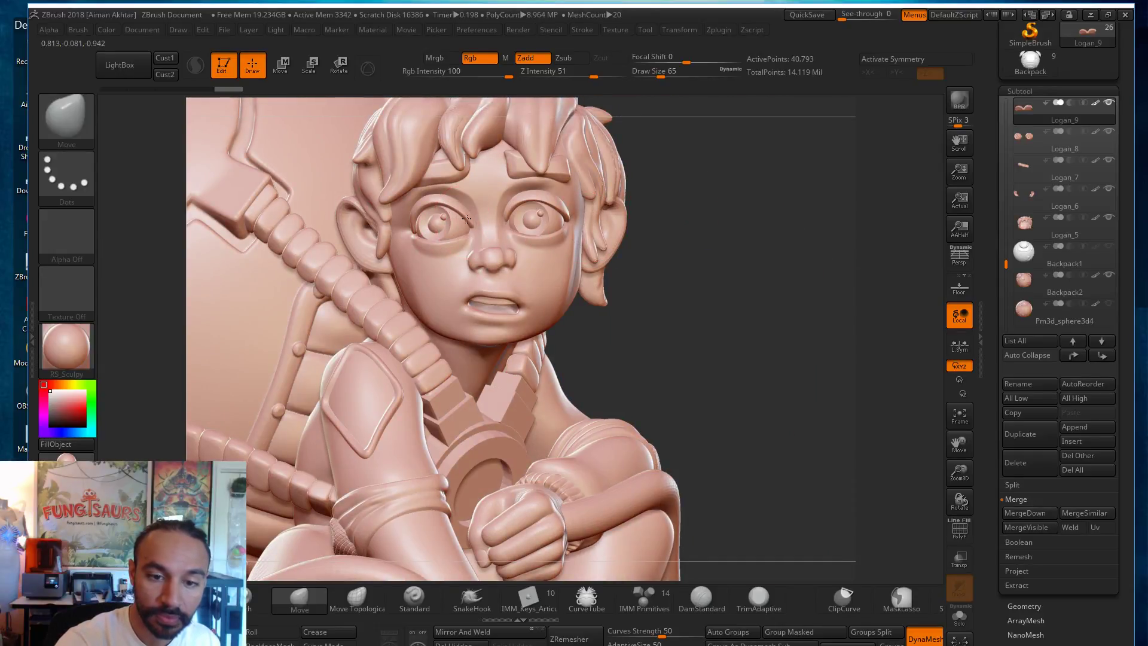
alt+click(495, 199)
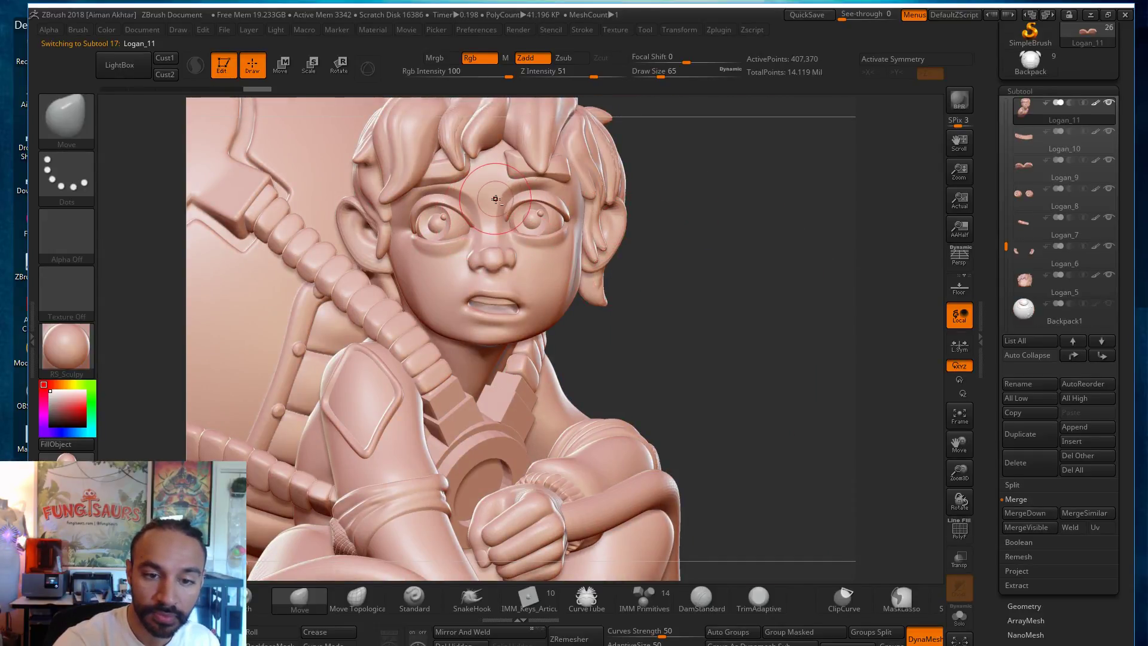
key(b)
key(p)
key(i)
key(s)
drag(487, 210, 491, 210)
drag(494, 254, 508, 269)
Step: Shape the brow and nose bridge profile from both sides of the face with the Move brush at draw sizes 68 and 87
mouse_move(774, 287)
mouse_down()
mouse_move(838, 282)
mouse_move(576, 223)
mouse_move(480, 222)
mouse_move(527, 236)
mouse_move(485, 211)
mouse_up()
key(b)
key(m)
key(v)
key(s)
key(s)
key(])
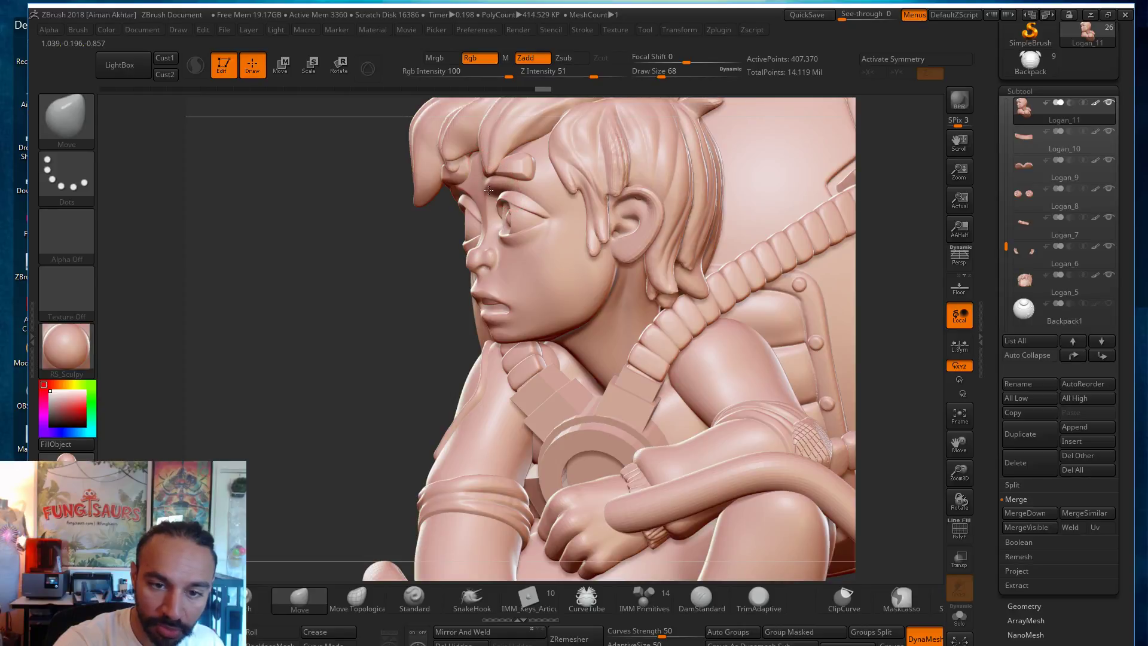
drag(448, 246, 517, 190)
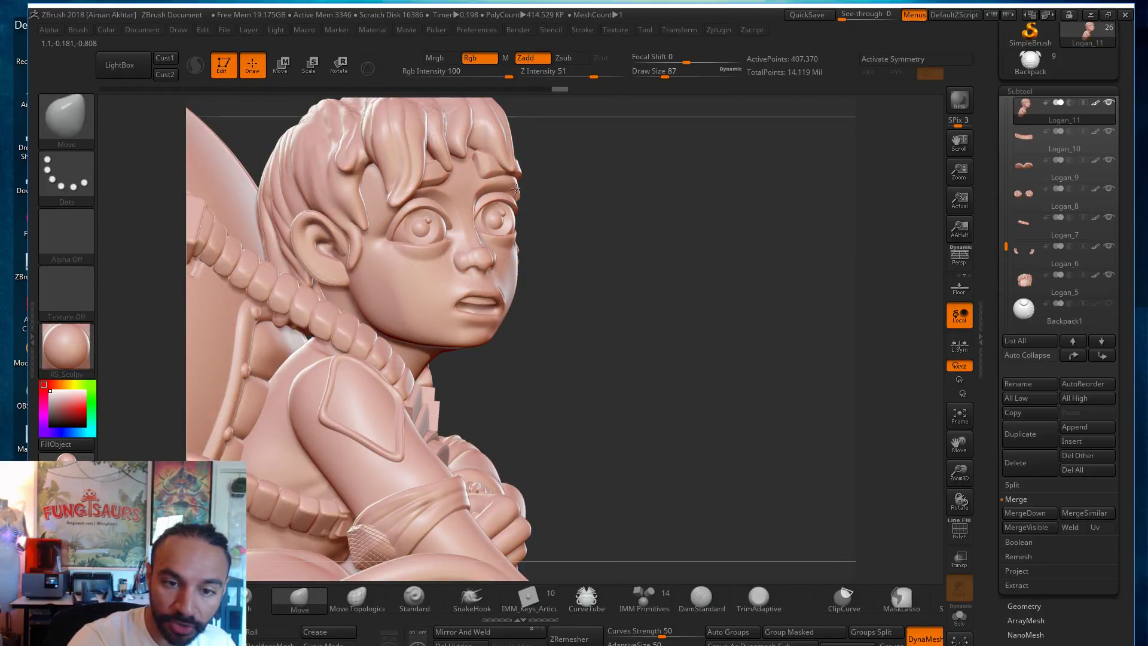
drag(595, 211, 491, 185)
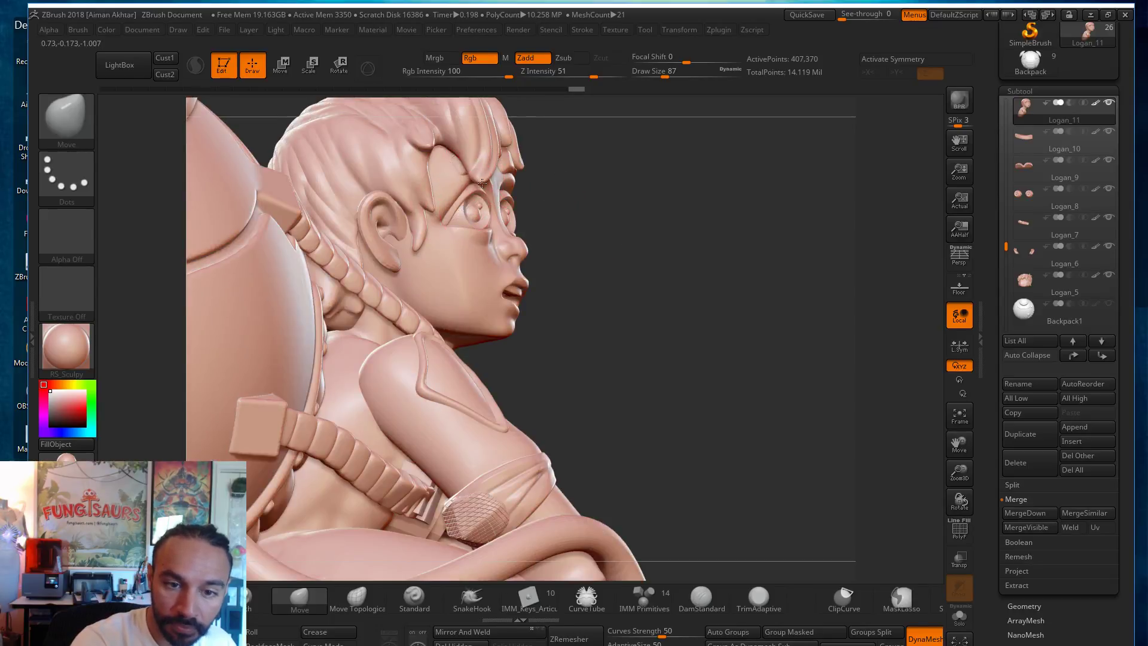
mouse_move(572, 237)
mouse_down()
mouse_move(502, 234)
mouse_move(438, 174)
mouse_move(473, 180)
mouse_up()
Step: Build up the brow muscle above the eyes with the Move brush, working down to draw size 59
key(s)
drag(480, 175, 484, 180)
drag(878, 306, 931, 302)
key(s)
mouse_move(509, 163)
mouse_down()
mouse_move(443, 191)
mouse_move(501, 164)
mouse_move(482, 185)
mouse_up()
key(s)
key(s)
key(s)
drag(467, 198, 467, 193)
drag(468, 200, 461, 190)
drag(470, 194, 471, 189)
mouse_move(552, 200)
mouse_down()
mouse_move(558, 189)
mouse_move(510, 180)
mouse_up()
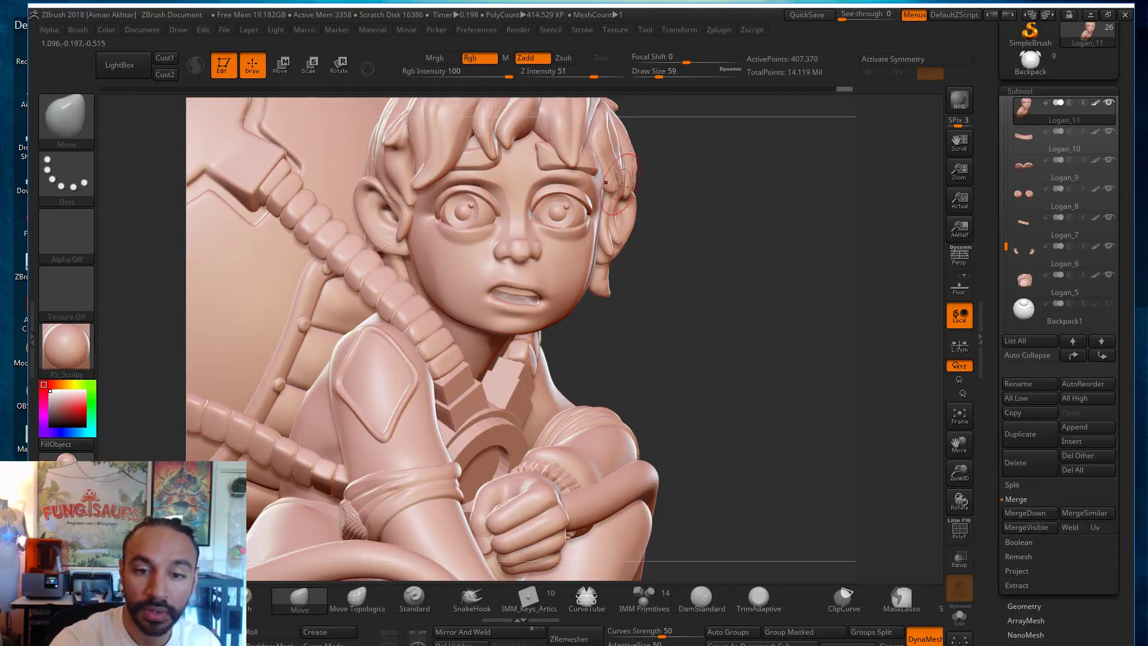
Step: Refine the inner brows and the area between the eyes with the Move brush at draw sizes 56 and 62
drag(641, 220, 602, 178)
key(s)
mouse_move(603, 173)
shift+mouse_down()
mouse_move(577, 163)
mouse_move(576, 179)
mouse_move(528, 185)
mouse_move(534, 166)
mouse_move(525, 193)
mouse_move(496, 173)
shift+mouse_up()
key(s)
key(s)
key(s)
key(s)
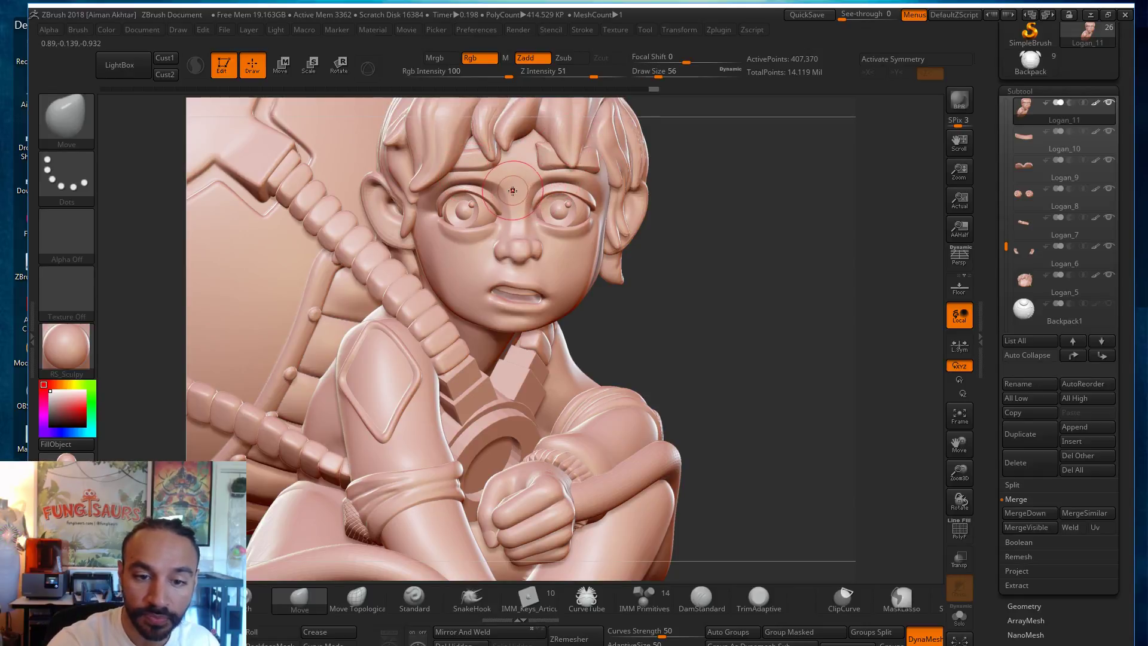
key(s)
mouse_move(518, 191)
mouse_down()
mouse_move(532, 185)
mouse_move(497, 170)
mouse_up()
key(s)
key(s)
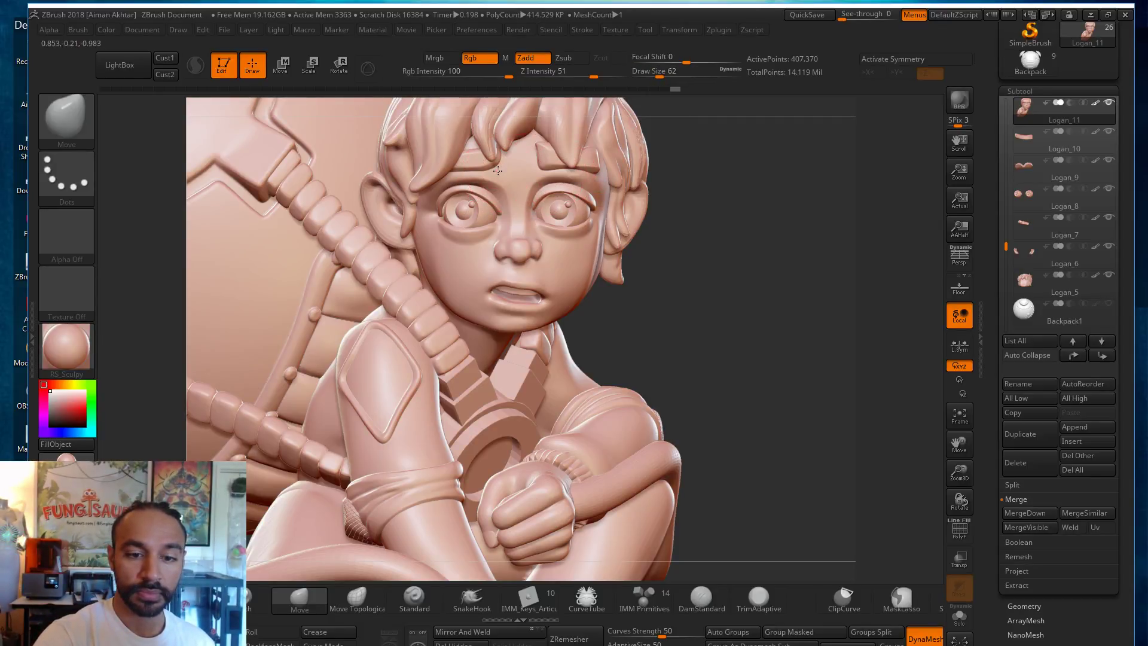
Step: Select the Logan_7 eyebrow subtool, check the red correction notes in Photoshop, and adjust the eyebrow in ZBrush with the Move brush
alt+click(563, 178)
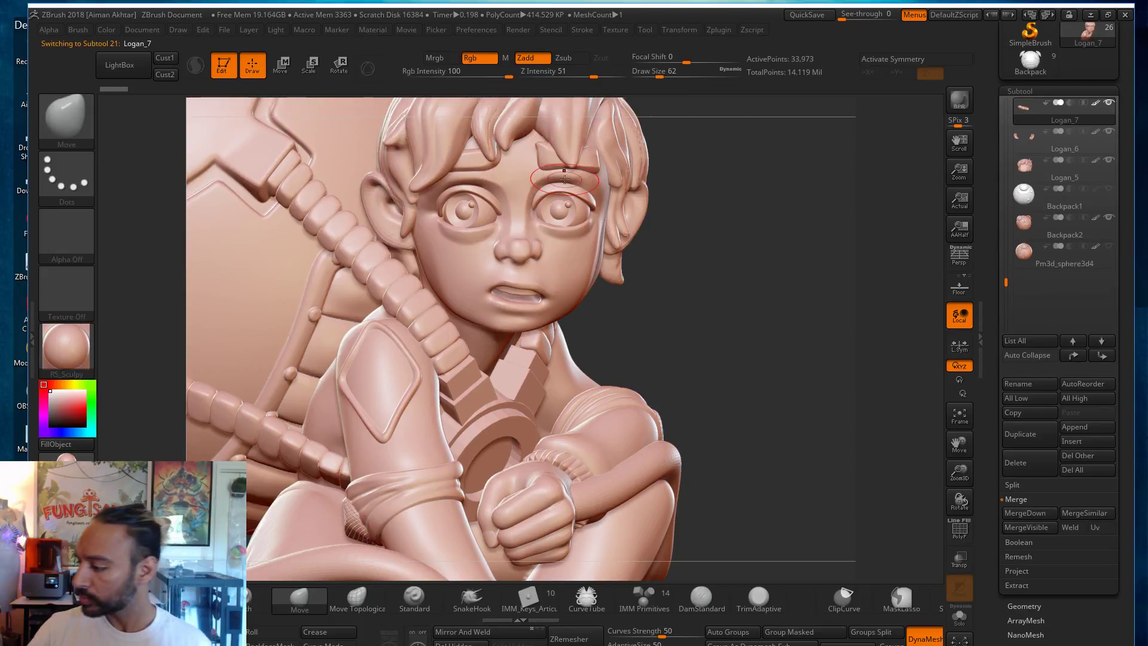
mouse_move(1041, 169)
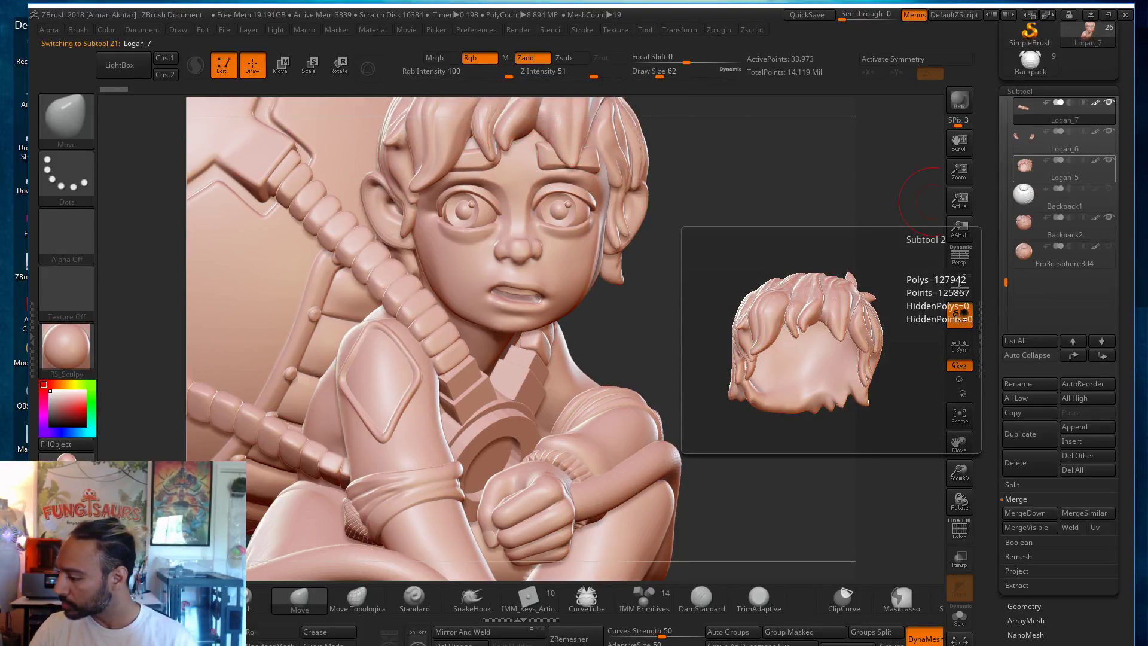
key(alt+Tab)
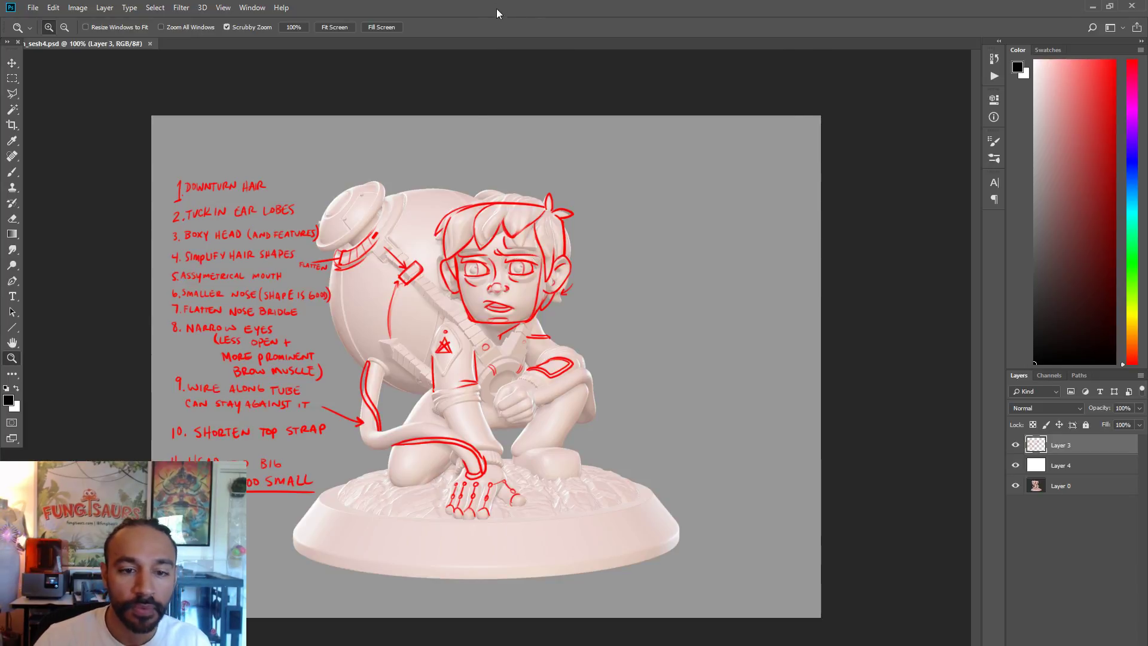
key(alt+Tab)
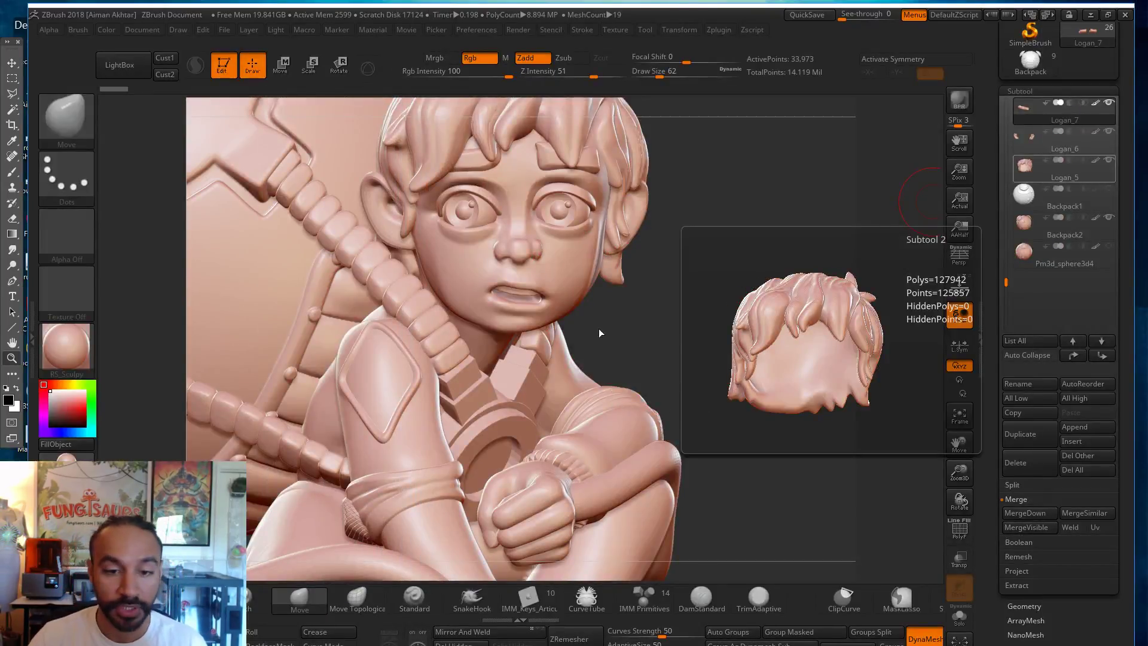
key(s)
mouse_move(567, 156)
mouse_down()
mouse_move(589, 157)
mouse_move(558, 161)
mouse_up()
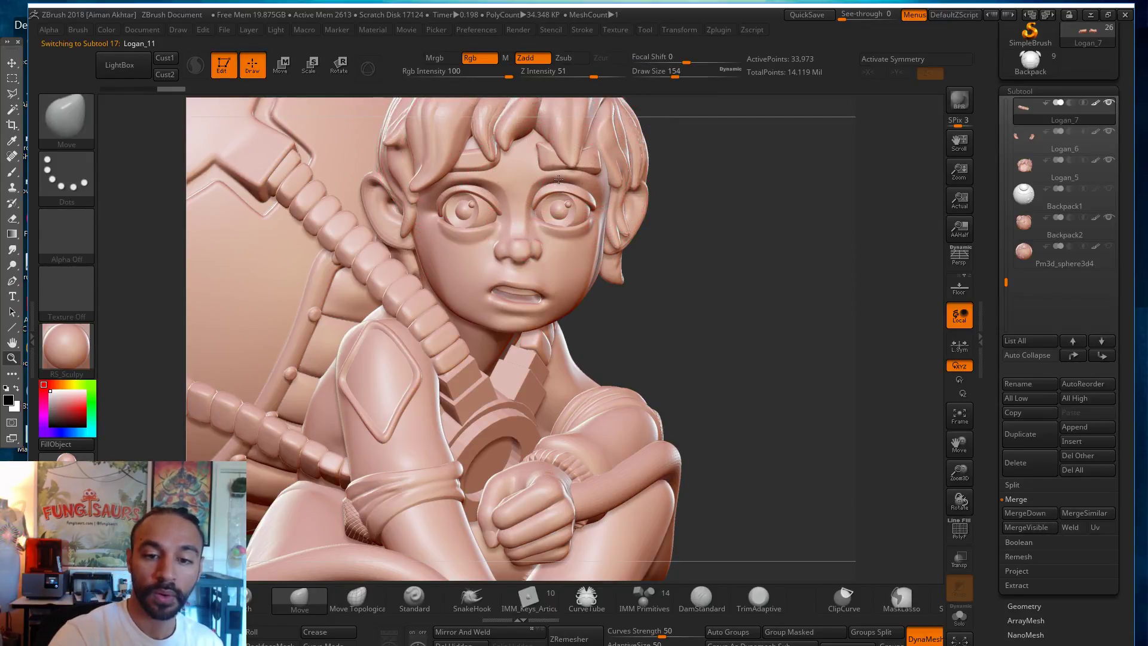
Step: Select the Logan_11 body subtool and reshape the skin under the eyebrows and beside the nose bridge with the Move brush
alt+click(460, 186)
key(s)
drag(463, 154, 447, 194)
key(s)
key(s)
mouse_move(534, 174)
mouse_down()
mouse_move(516, 179)
mouse_move(527, 168)
mouse_move(523, 226)
mouse_up()
key(s)
Step: Set up the Pinch brush at draw size 56 for the brow, and return to the Move brush to adjust the upper nose bridge
key(b)
key(p)
key(i)
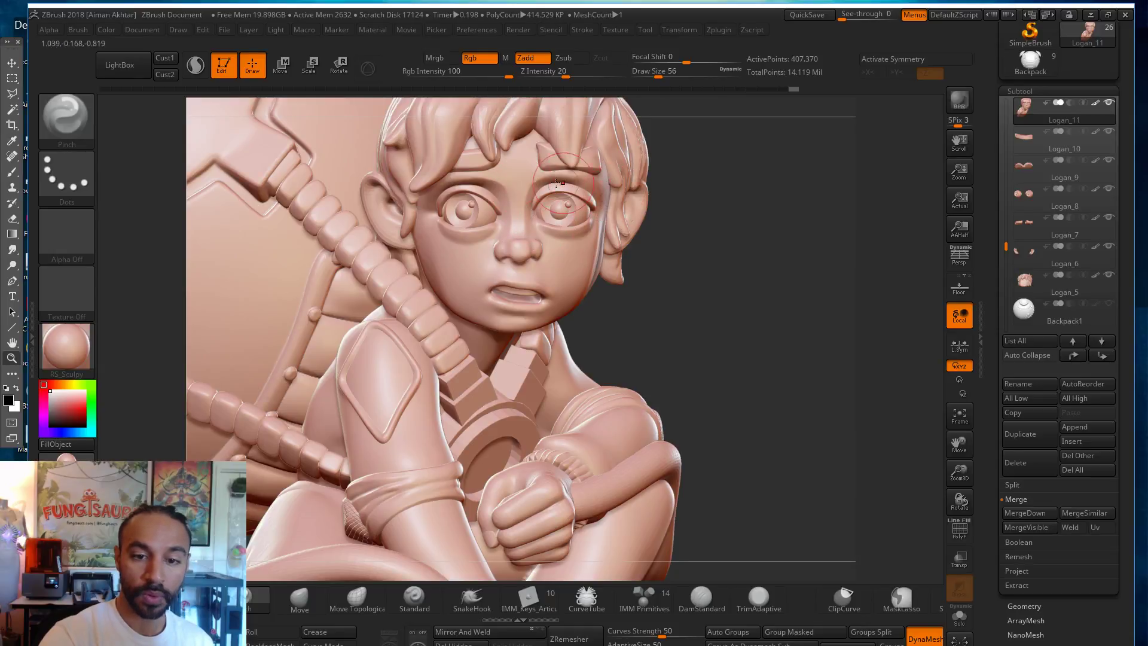
key(b)
key(m)
key(v)
key(s)
drag(527, 187, 526, 187)
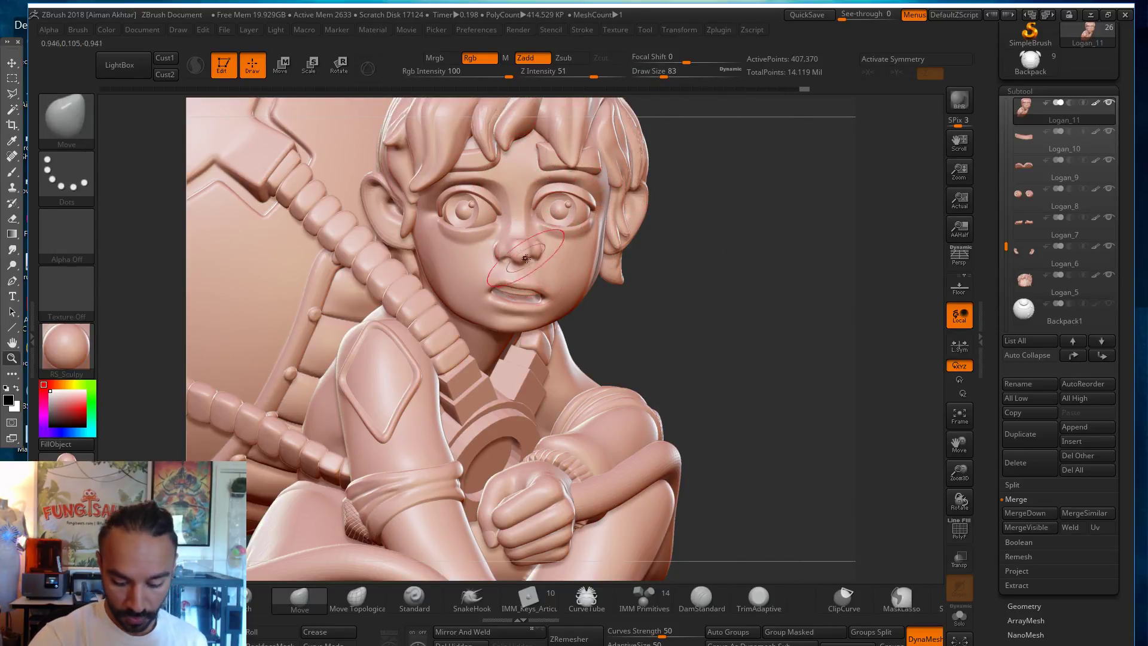
Step: Pinch the nostril on the character's left side with the Pinch brush at draw size 97
key(b)
key(p)
key(i)
key(s)
drag(528, 253, 529, 254)
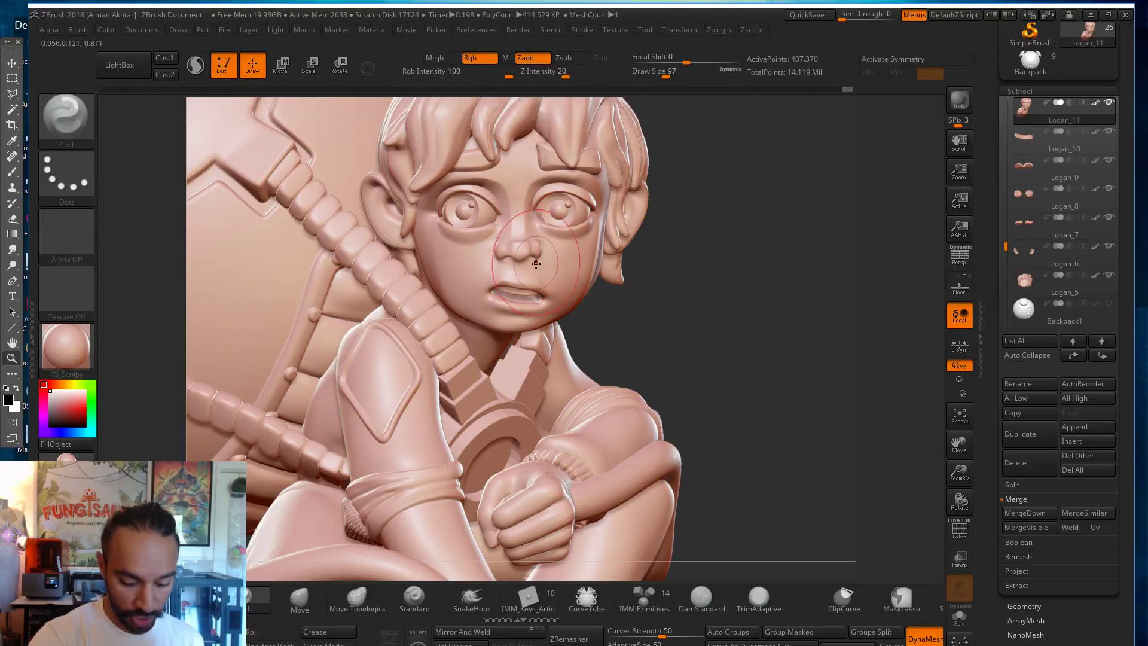
Step: Narrow the nose at the character's left nostril with the Move brush at draw size 56
key(b)
key(m)
key(v)
key(s)
drag(531, 255, 524, 255)
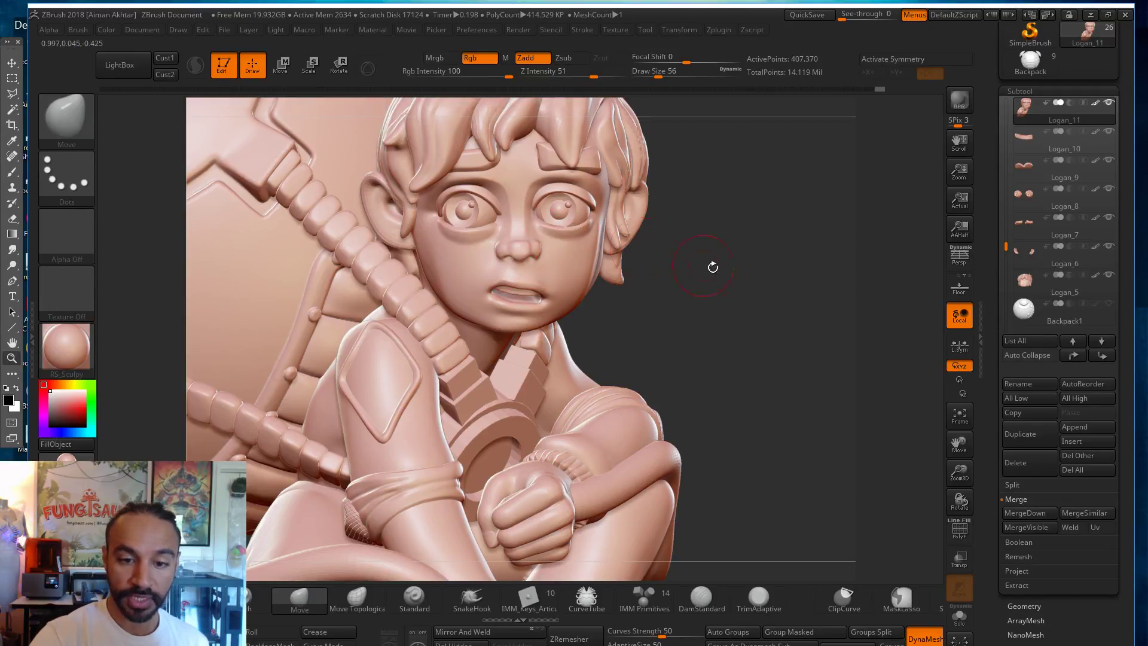
Step: Refine the lower nose and upper lip in side views with the Move brush at draw sizes 44 and 39
mouse_move(792, 276)
mouse_down()
mouse_move(622, 263)
mouse_move(643, 262)
mouse_up()
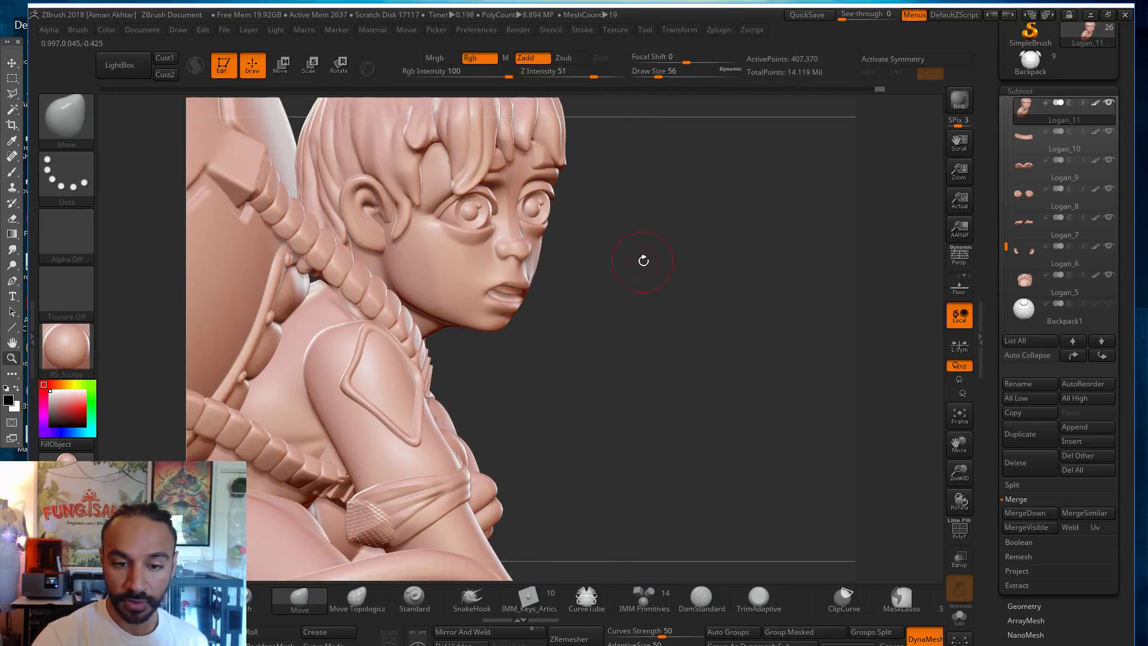
key(s)
drag(527, 256, 524, 253)
key(s)
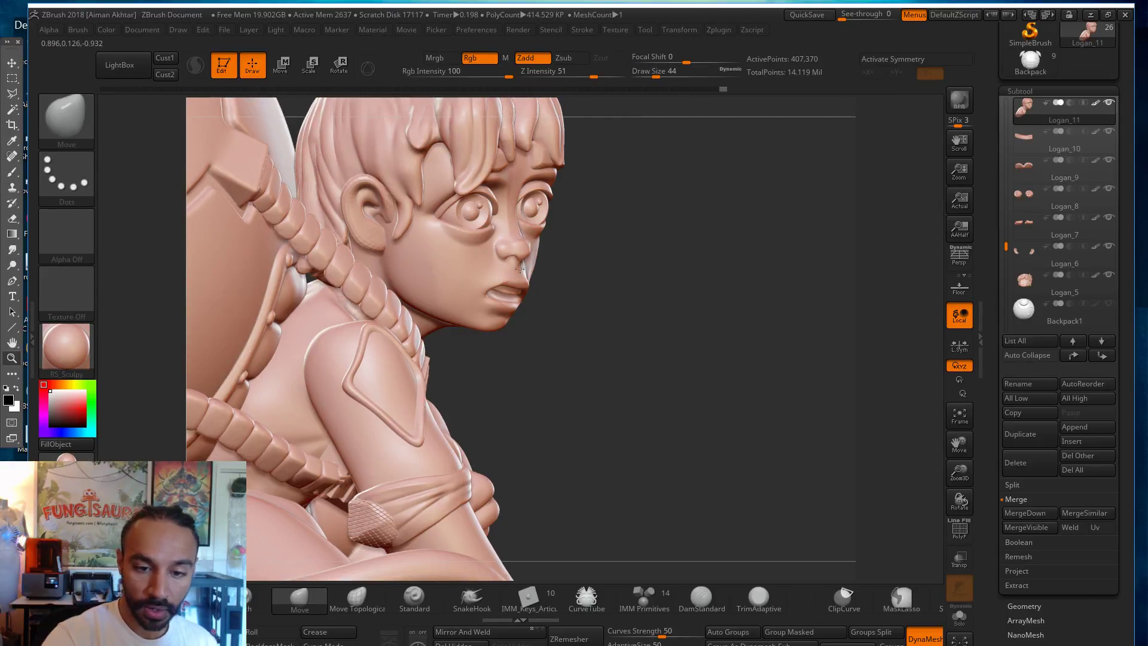
drag(628, 252, 518, 265)
drag(610, 249, 374, 259)
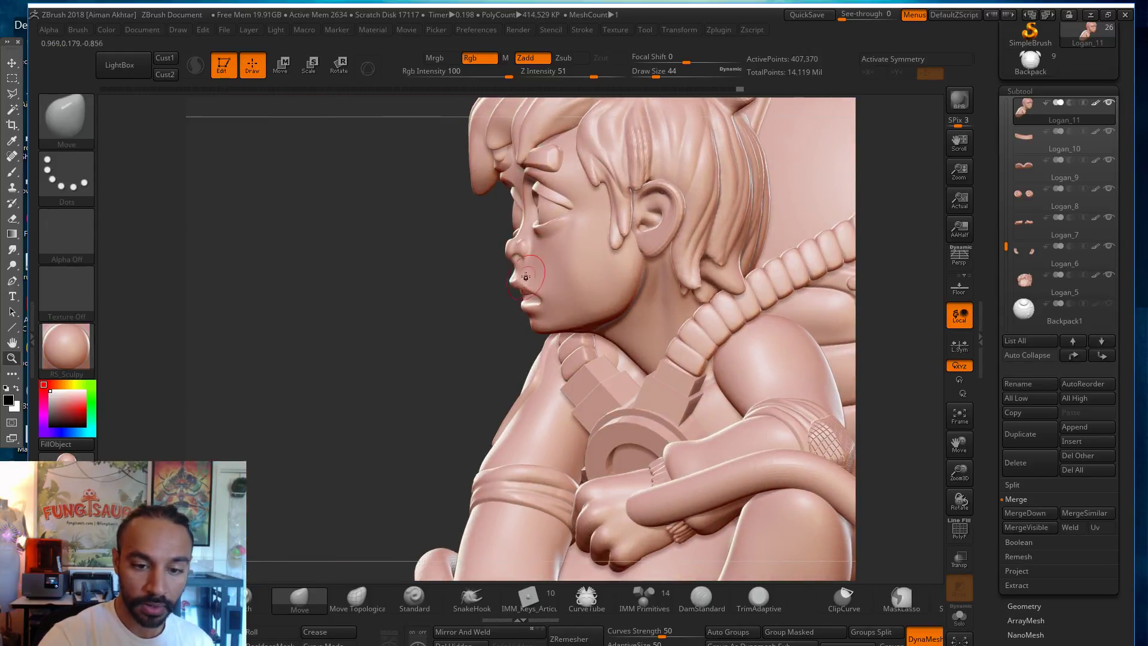
key(s)
drag(579, 220, 569, 260)
Step: Smooth the cheek and mouth area with the Smooth Stronger brush at draw size 39
key(shift)
mouse_move(440, 336)
mouse_down()
mouse_move(524, 333)
mouse_move(479, 275)
mouse_up()
key(shift)
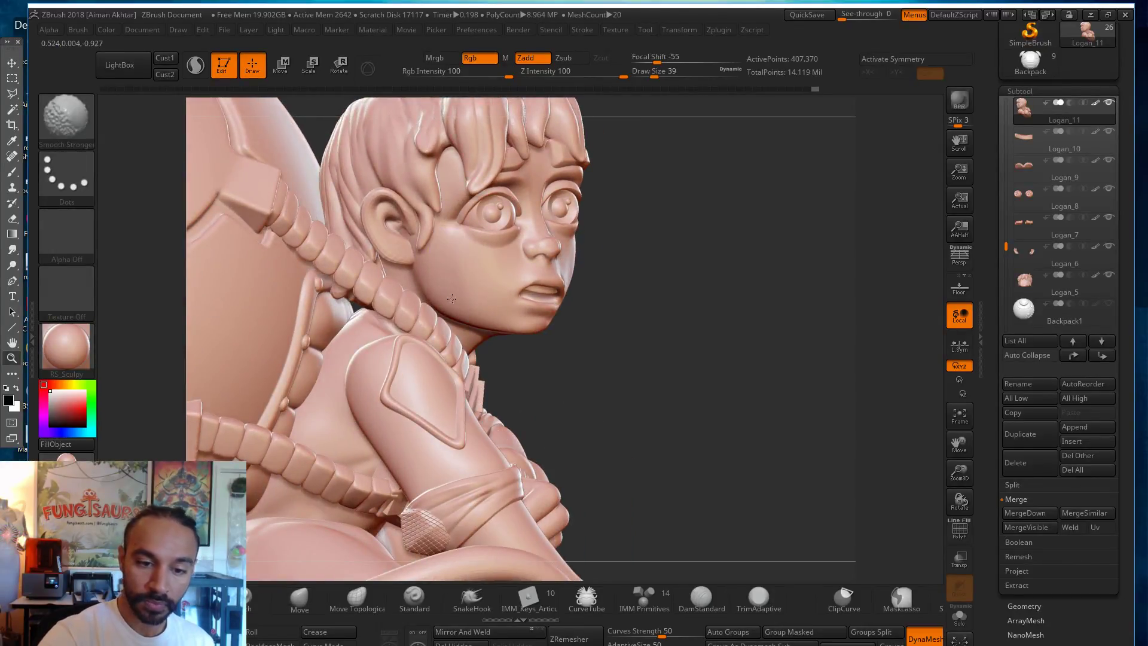
mouse_move(664, 282)
mouse_down()
mouse_move(637, 286)
mouse_move(733, 280)
mouse_move(658, 284)
mouse_move(551, 257)
mouse_up()
key(shift)
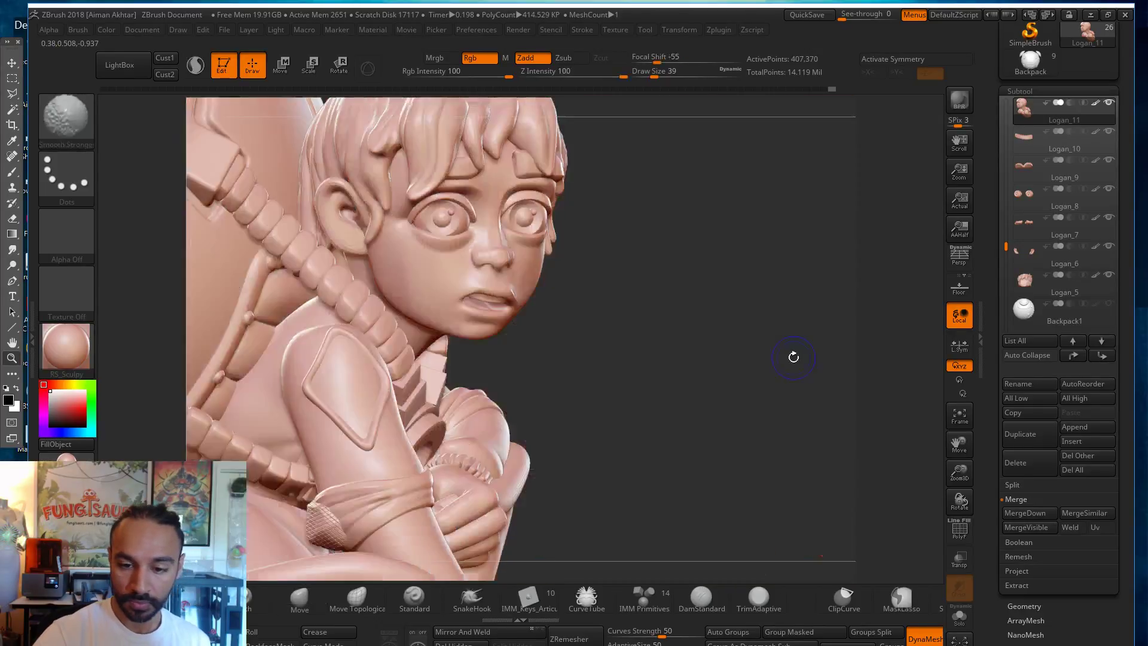
Step: Adjust the cheek beside the mouth corner on the character's left side with the Move brush at draw size 83
drag(709, 326, 653, 317)
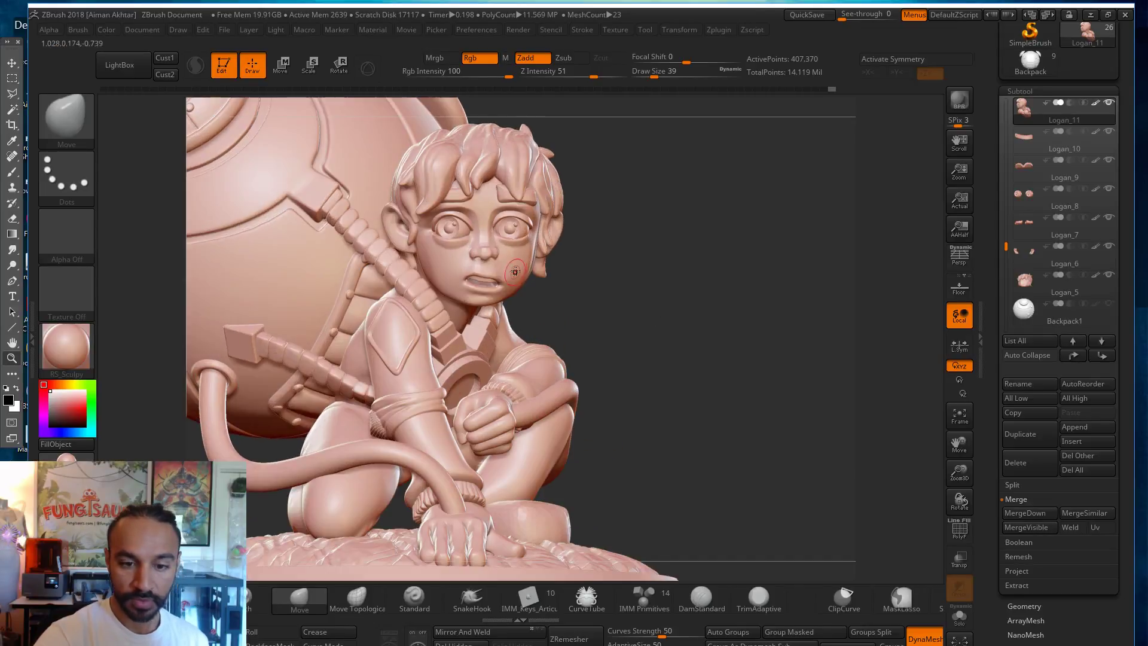
key(s)
drag(494, 273, 508, 275)
key(s)
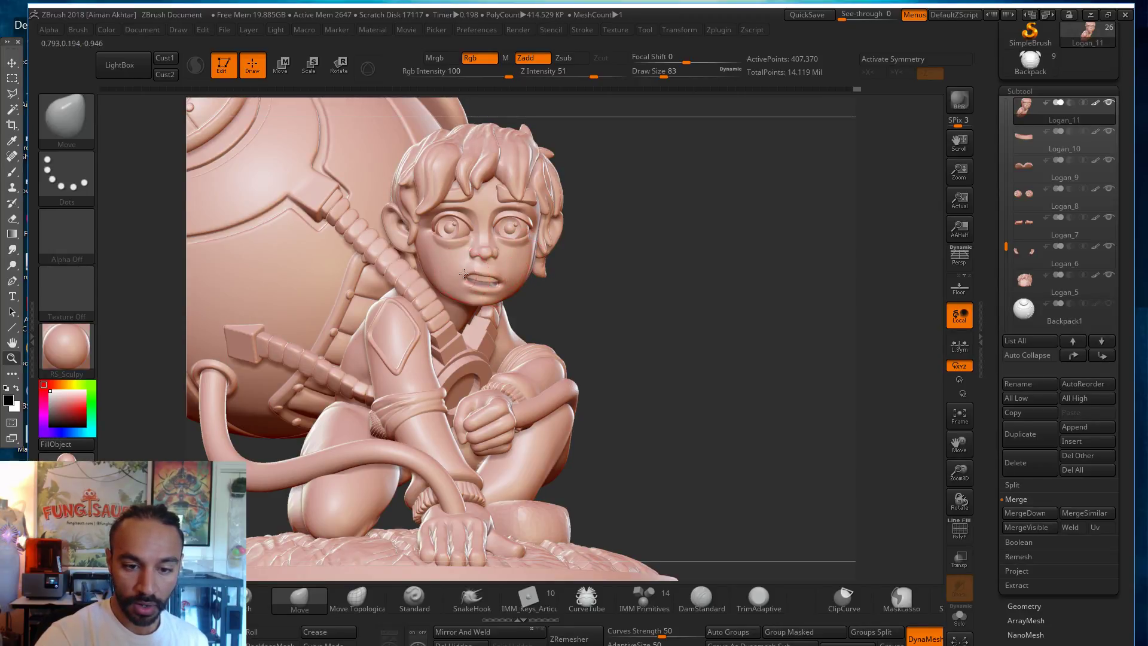
Step: Try to reshape the teeth piece inside the mouth with the Move brush at draw size 83
alt+click(477, 279)
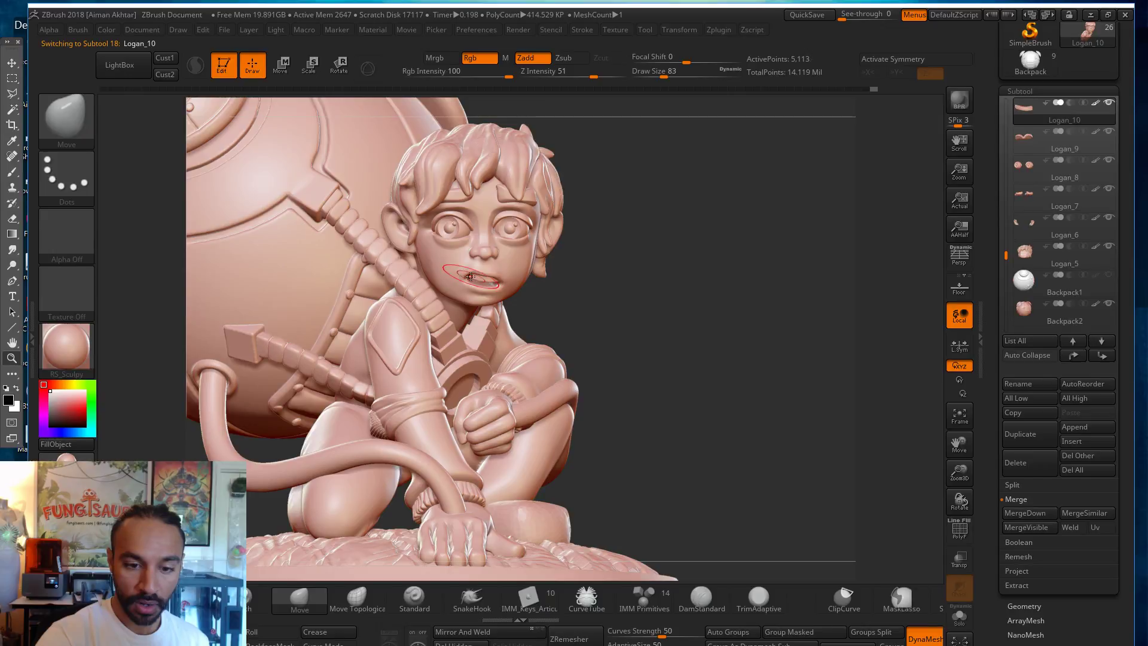
drag(474, 273, 510, 259)
key(ctrl+z)
Step: Adjust the lower face around the mouth and jaw with the Move brush at draw sizes 108 and 101
key(s)
click(492, 274)
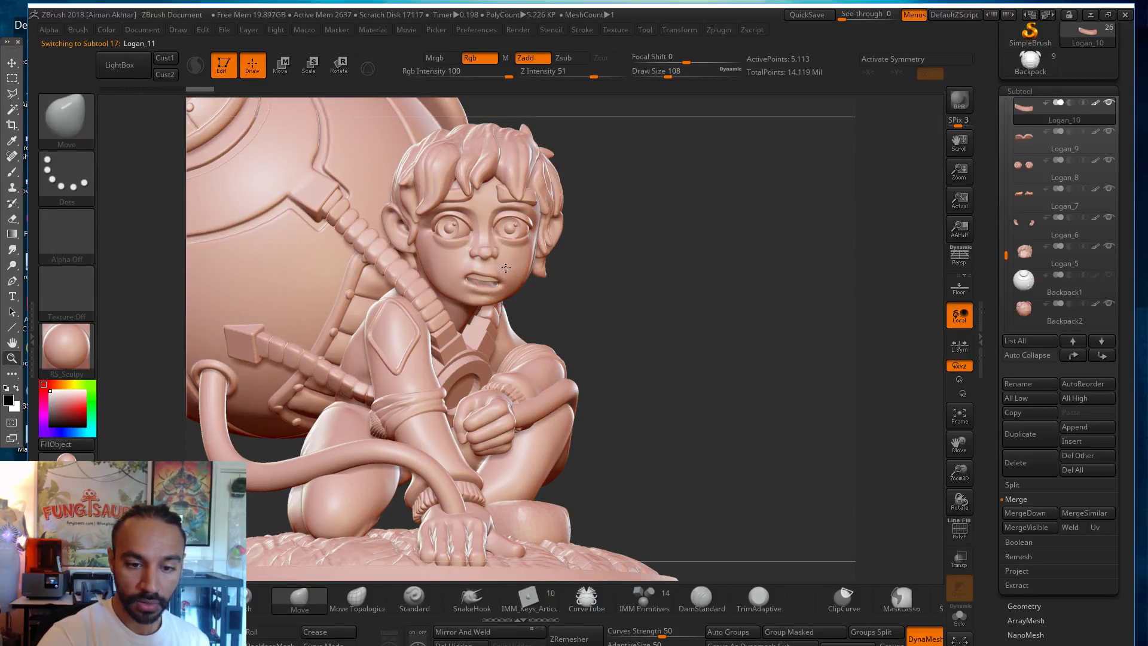
mouse_move(589, 269)
mouse_down()
mouse_move(496, 269)
mouse_move(485, 282)
mouse_up()
key(s)
drag(428, 328, 461, 314)
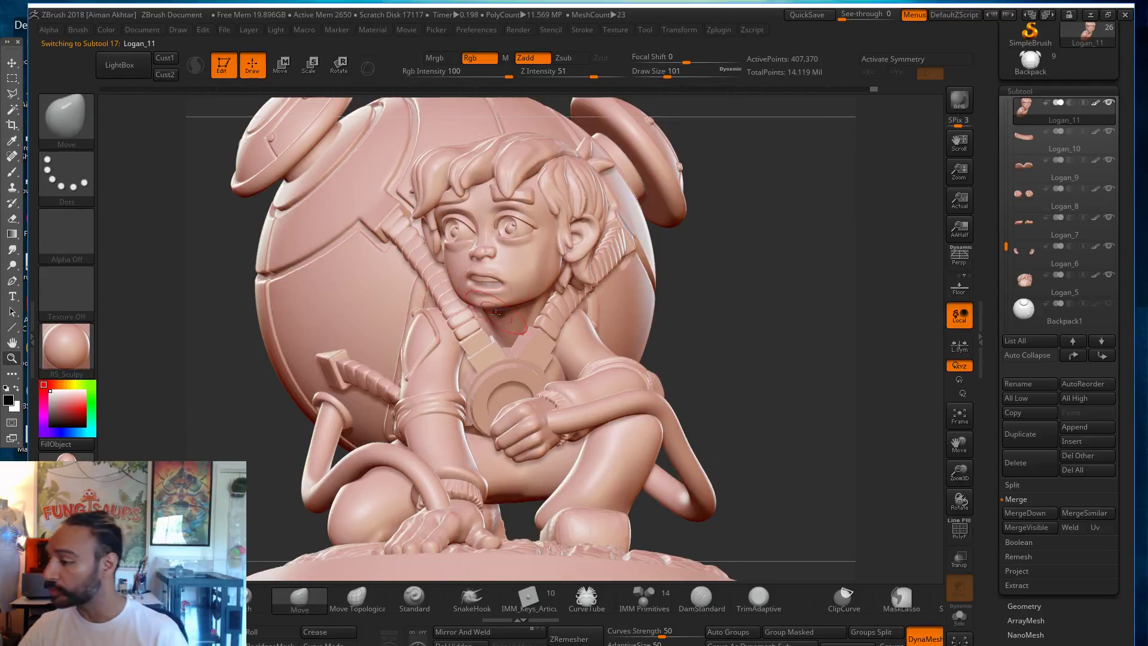
mouse_move(1053, 285)
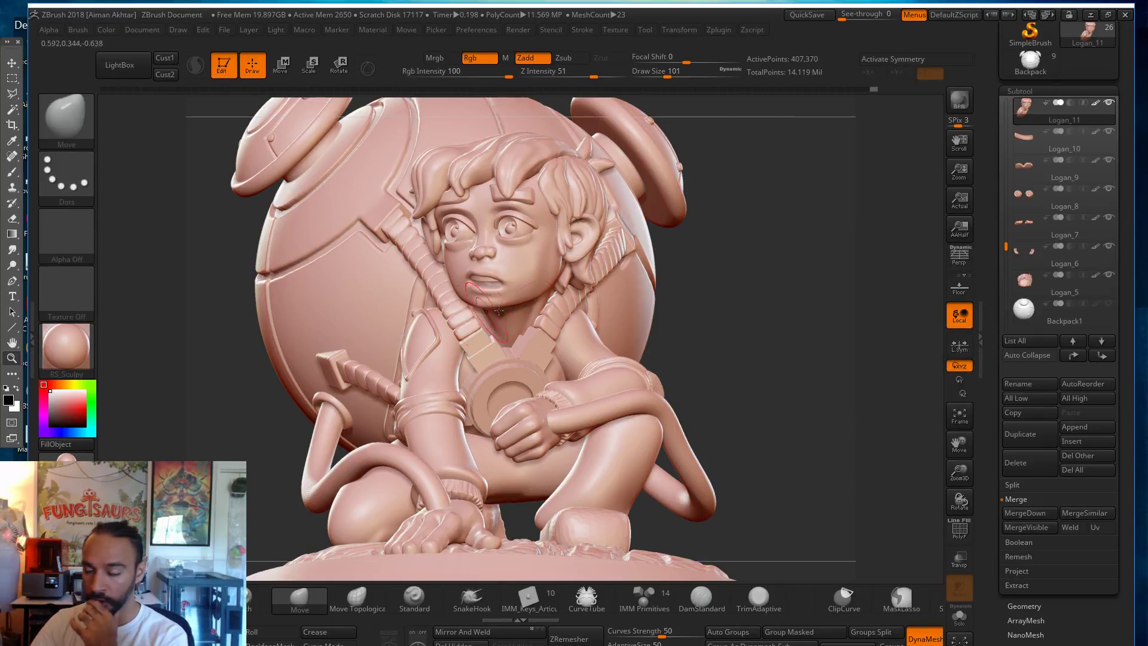
mouse_move(1038, 257)
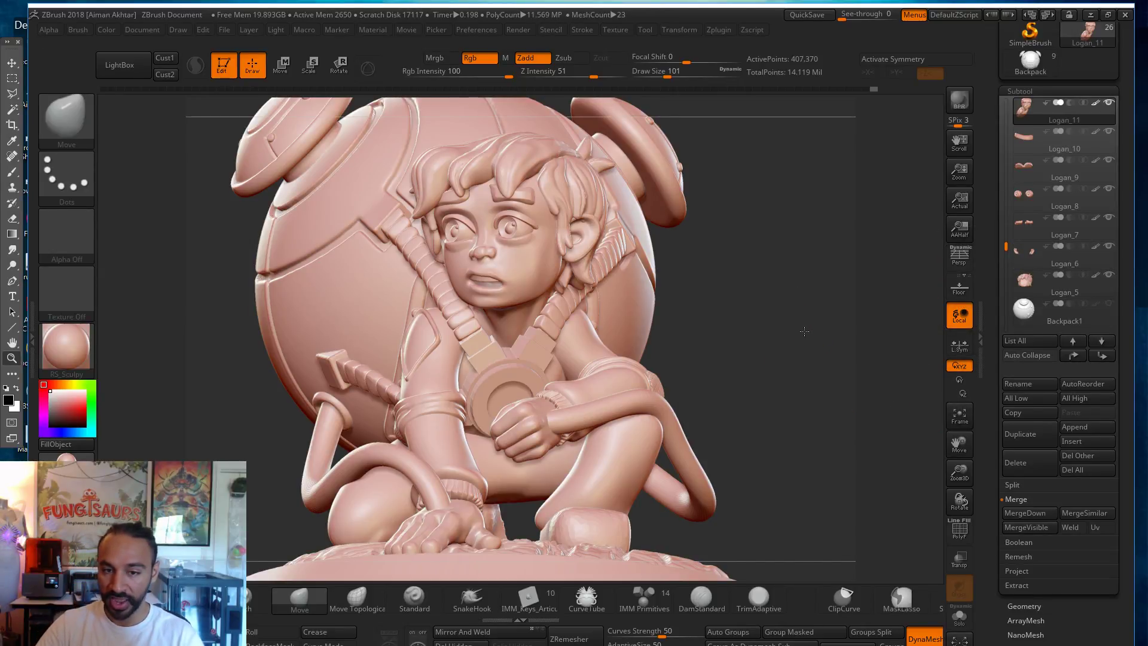
Step: Select the hair subtool and reshape the top of the hair with the Move brush at draw sizes 212 and 187
drag(804, 334, 617, 256)
alt+click(483, 153)
mouse_move(635, 198)
mouse_down()
mouse_move(739, 276)
mouse_move(736, 267)
mouse_up()
key(s)
drag(579, 197, 594, 218)
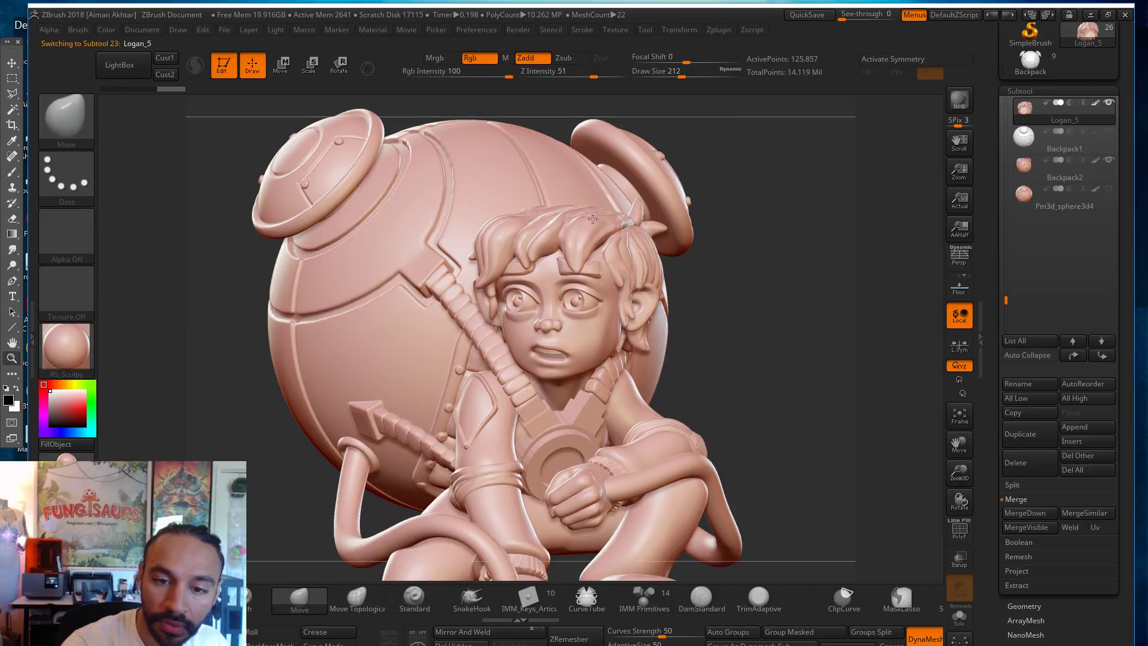
drag(723, 160, 737, 257)
drag(559, 191, 556, 198)
key(s)
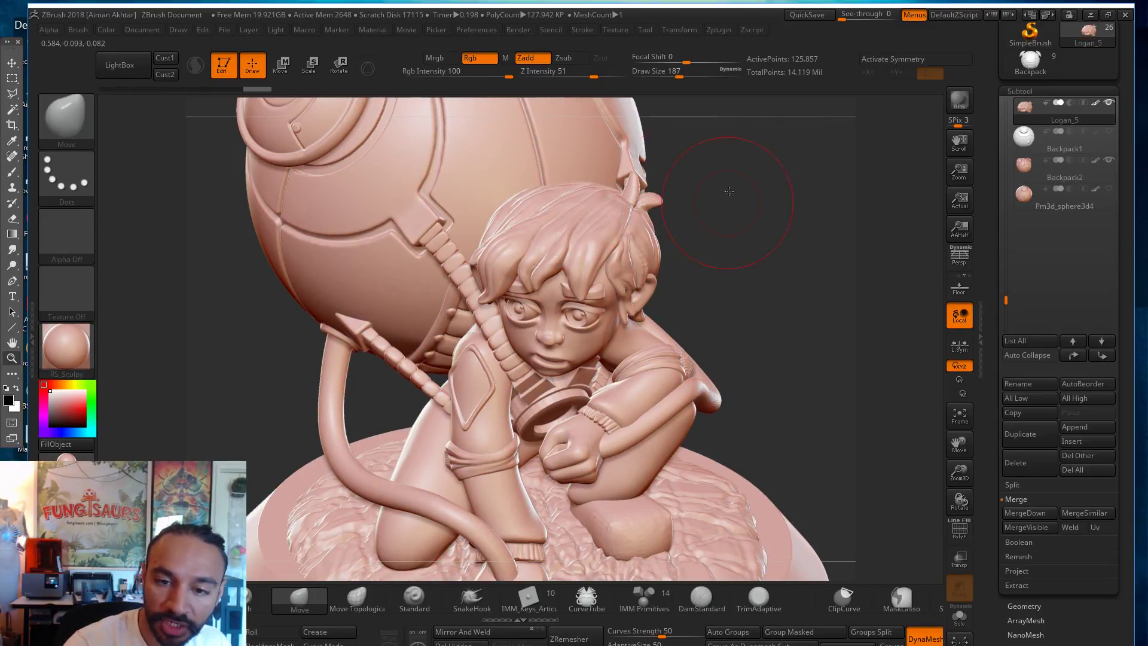
Step: Reposition the fringe and the side locks of the hair with the Move brush
mouse_move(668, 174)
mouse_down()
mouse_move(514, 191)
mouse_move(543, 206)
mouse_up()
key(s)
key(s)
mouse_move(530, 240)
mouse_down()
mouse_move(536, 252)
mouse_move(584, 245)
mouse_up()
key(s)
drag(742, 160, 793, 147)
key(s)
mouse_move(484, 262)
mouse_down()
mouse_move(481, 274)
mouse_move(492, 261)
mouse_move(479, 248)
mouse_move(485, 280)
mouse_move(489, 261)
mouse_move(487, 274)
mouse_move(506, 257)
mouse_move(484, 272)
mouse_up()
Step: Refine the hair lock in front of the ear on the character's right side with the Move brush
key(s)
key(s)
key(s)
key(s)
key(s)
key(b)
key(i)
key(n)
key(s)
key(b)
key(m)
key(v)
key(s)
drag(485, 279, 490, 272)
key(s)
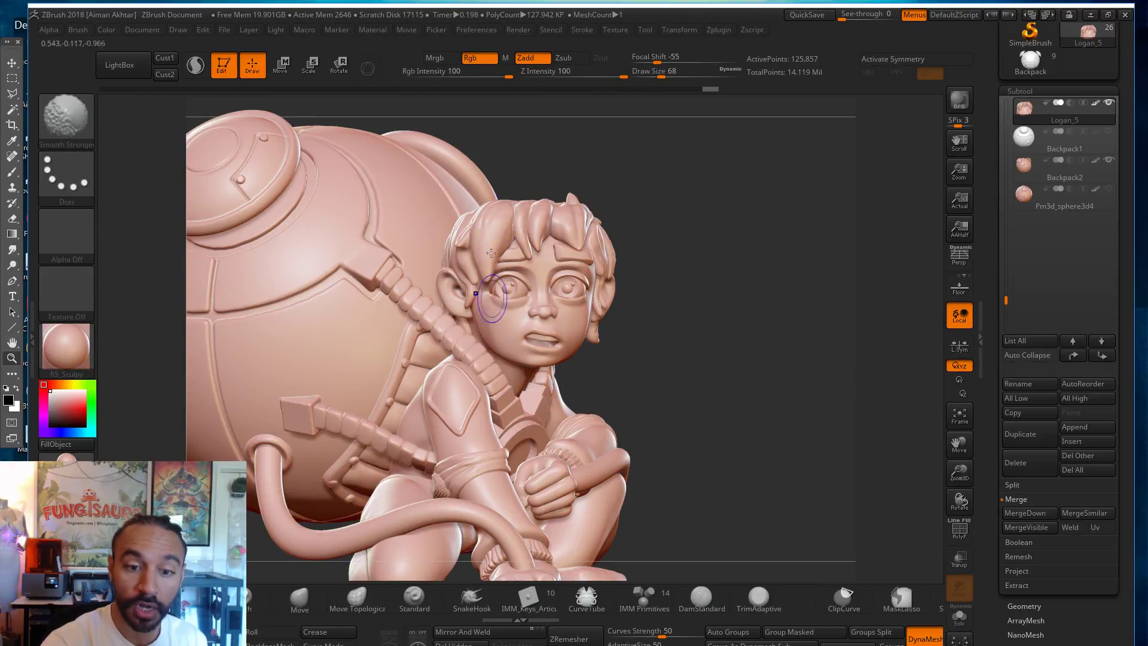
Step: Thicken the fringe locks above the character's right eye with the Inflate brush at draw size 97 and intensity 10
key(b)
key(i)
key(n)
key(s)
drag(497, 248, 507, 249)
right_drag(529, 263, 525, 272)
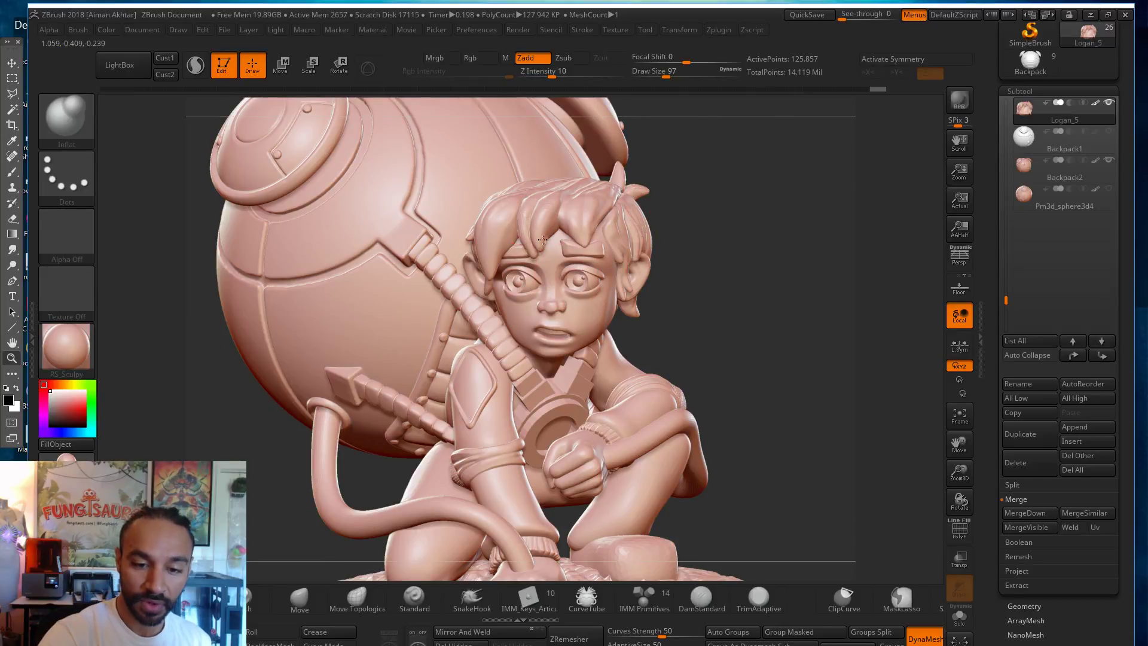
right_drag(540, 243, 546, 241)
key(s)
drag(546, 241, 533, 261)
Step: Build up the central forehead lock with the Inflate brush and soften it with the Smooth Stronger brush at draw size 59
key(b)
key(m)
key(v)
key(s)
key(bracketleft)
key(b)
key(i)
key(n)
key(s)
drag(545, 251, 540, 250)
drag(534, 229, 542, 254)
key(s)
drag(535, 203, 544, 278)
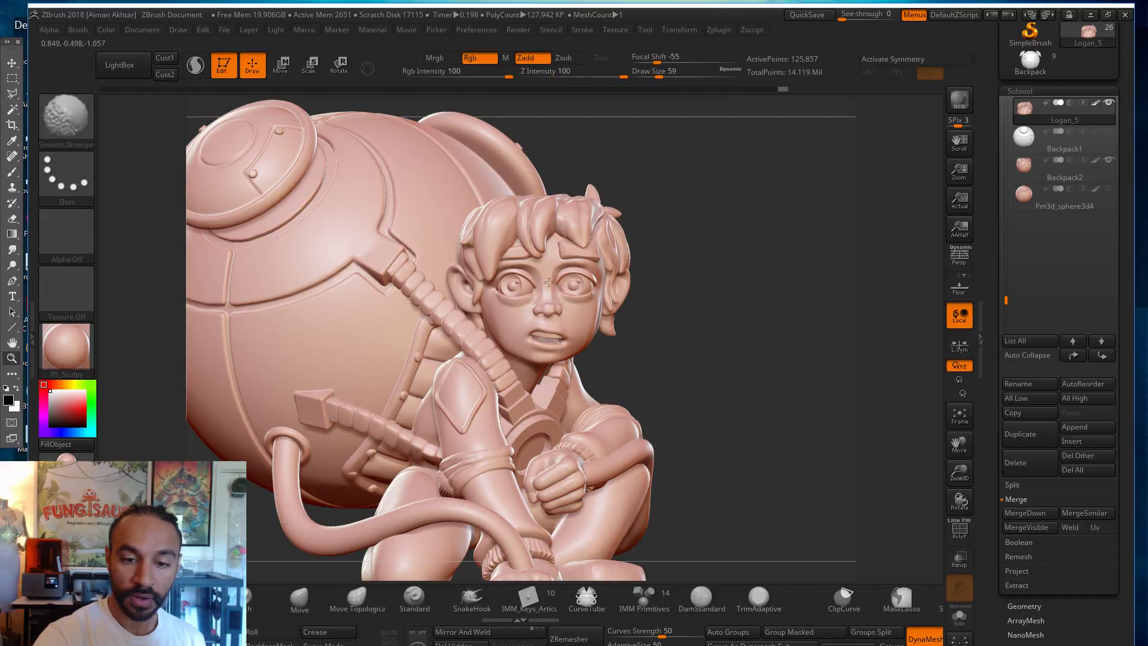
Step: Remesh the hair with DynaMesh and smooth the central fringe locks with the Smooth Stronger brush at draw size 83
ctrl+drag(700, 302, 715, 371)
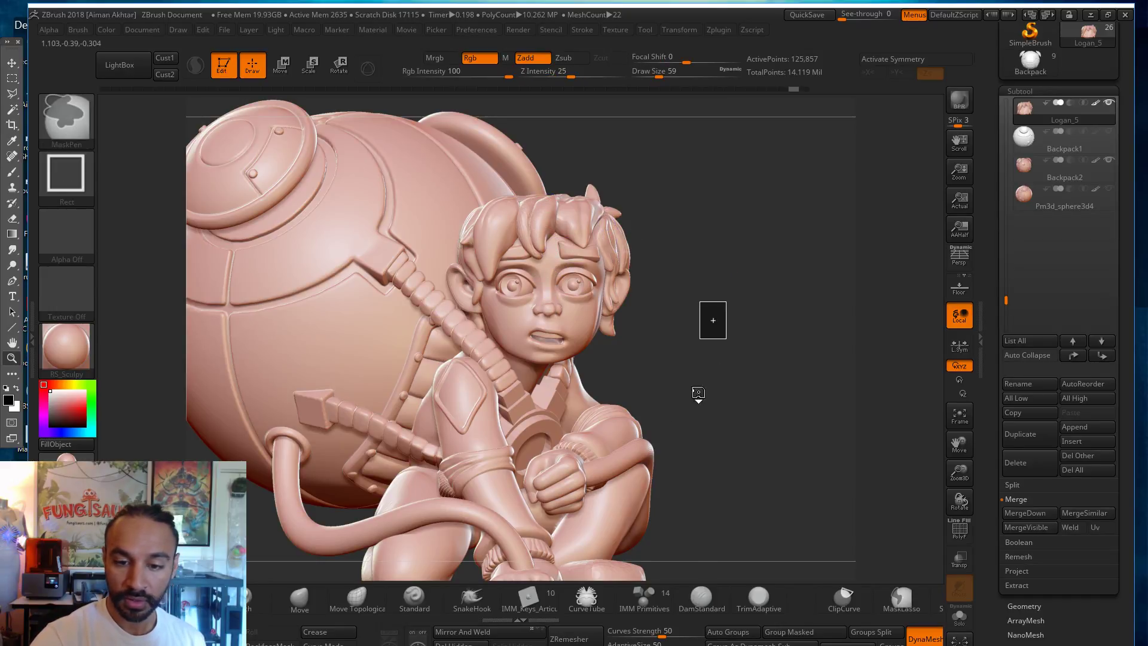
shift+drag(531, 202, 548, 242)
key(s)
drag(538, 229, 563, 282)
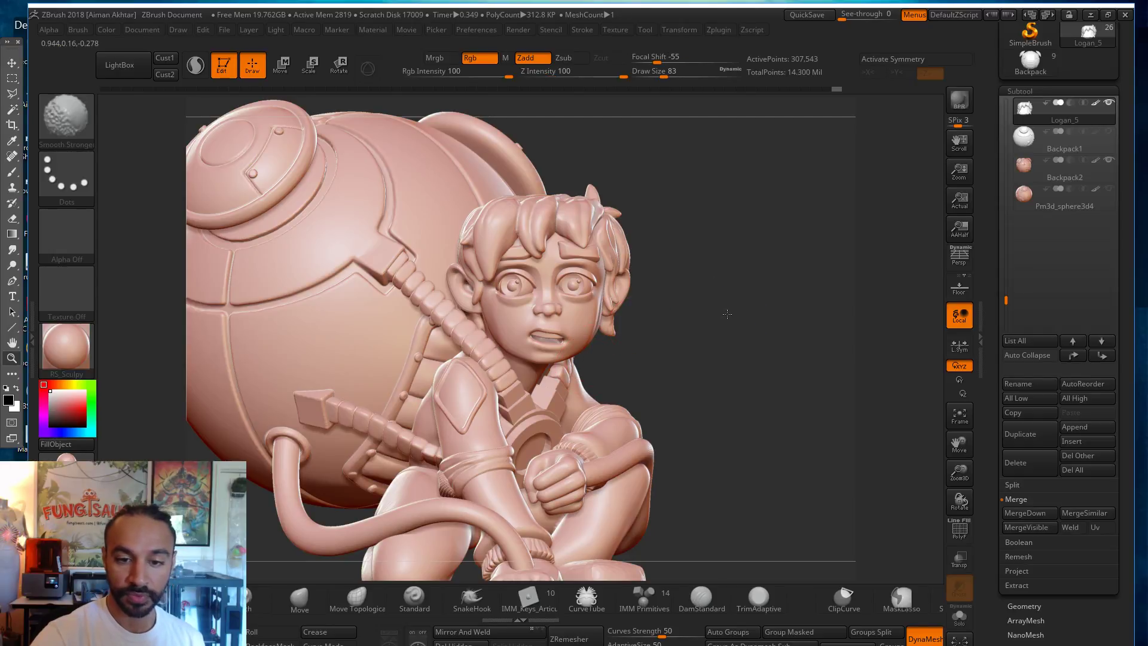
drag(697, 271, 653, 256)
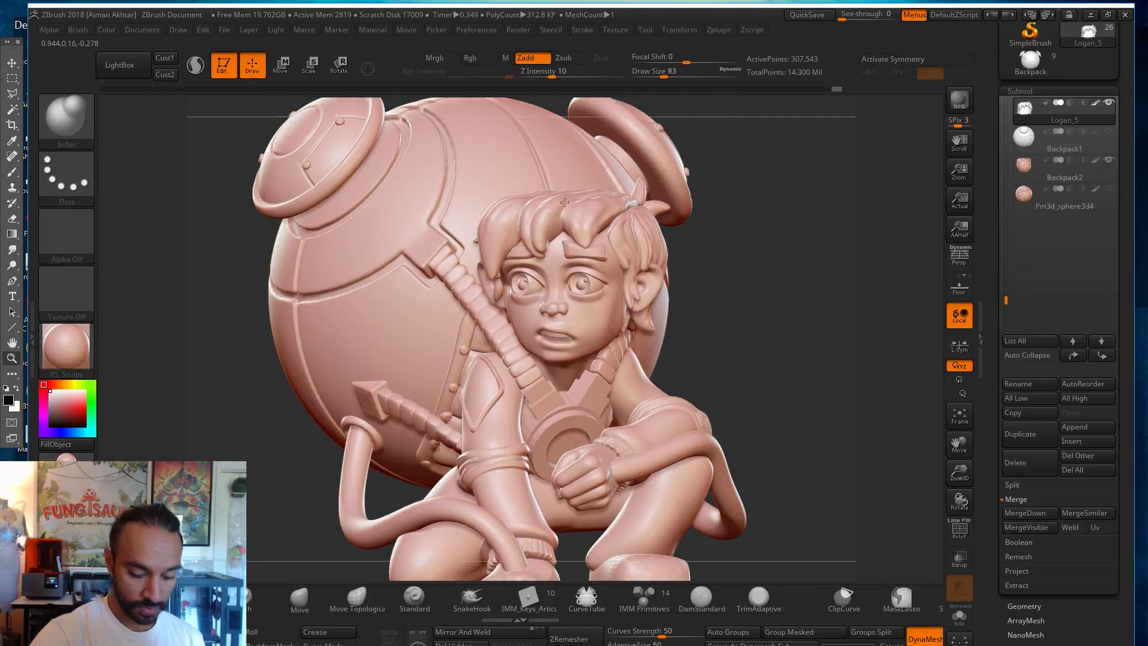
Step: Reshape the fringe above the character's left eyebrow with the Move brush at draw size 71
key(b)
key(m)
key(v)
key(s)
drag(591, 240, 604, 225)
key(s)
key(s)
drag(603, 225, 596, 226)
key(s)
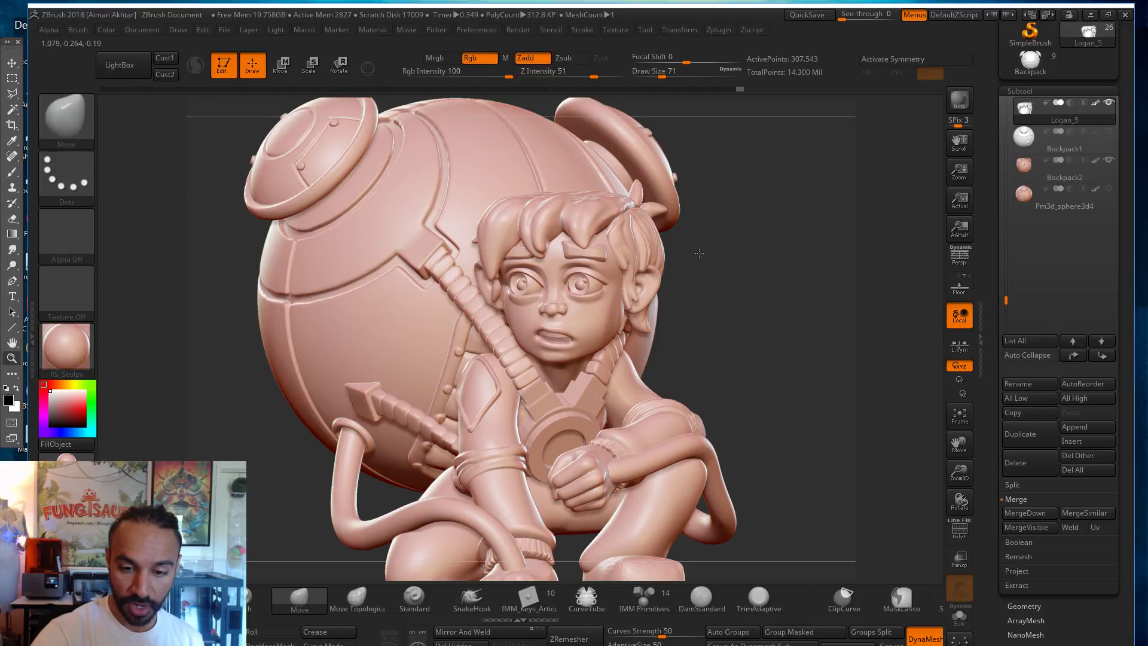
Step: Adjust the overall hair silhouette in a full-figure view with the Move brush at draw sizes 192, 172 and 145
key(f)
drag(695, 254, 749, 304)
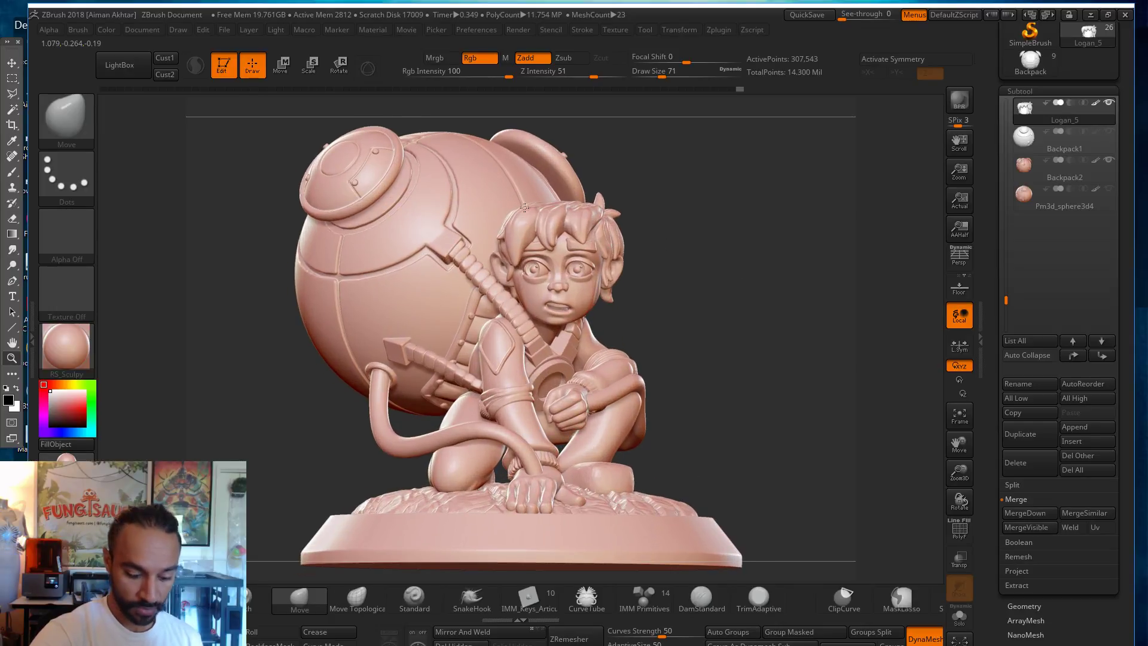
key(s)
click(541, 206)
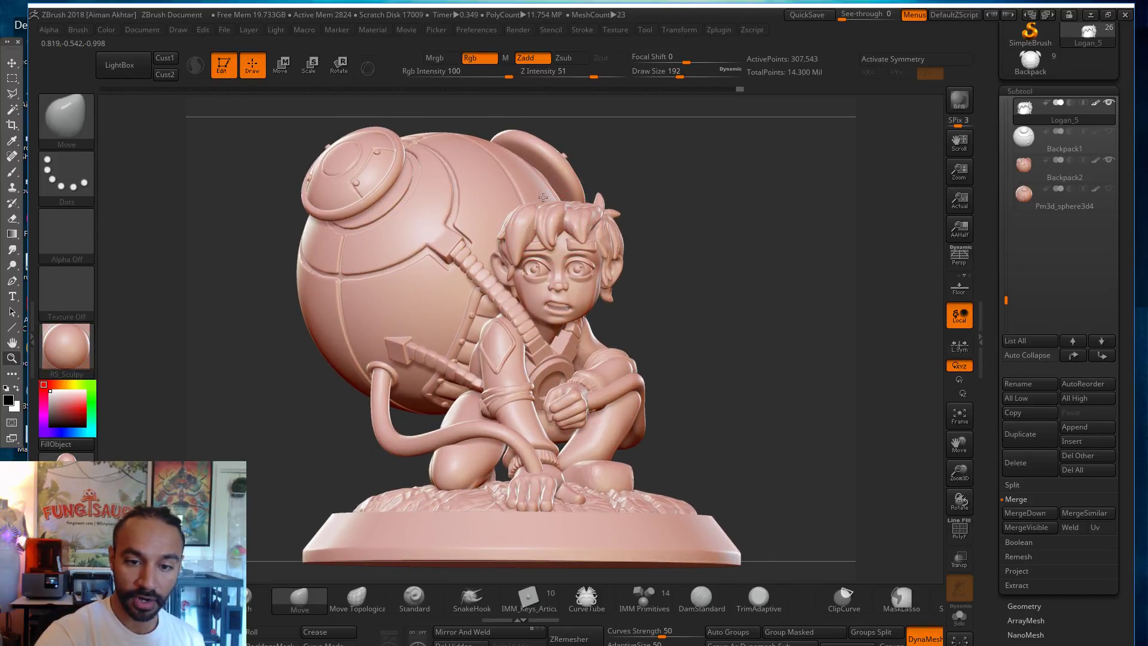
key(bracketleft)
key(bracketleft)
key(bracketleft)
key(bracketright)
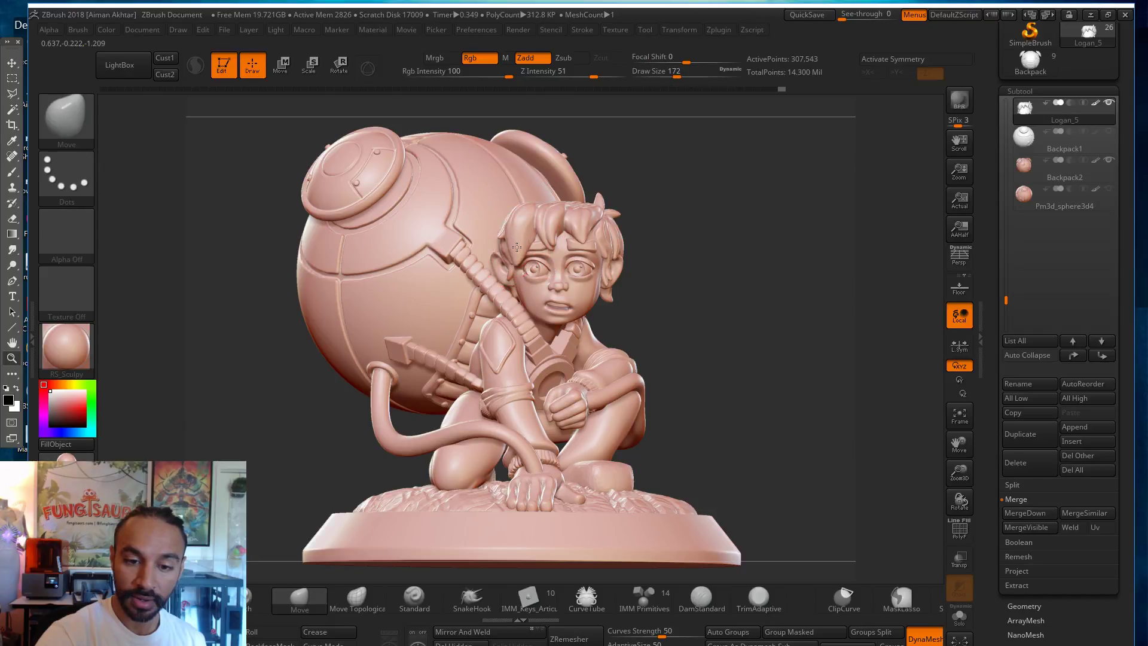
key(ctrl)
key(s)
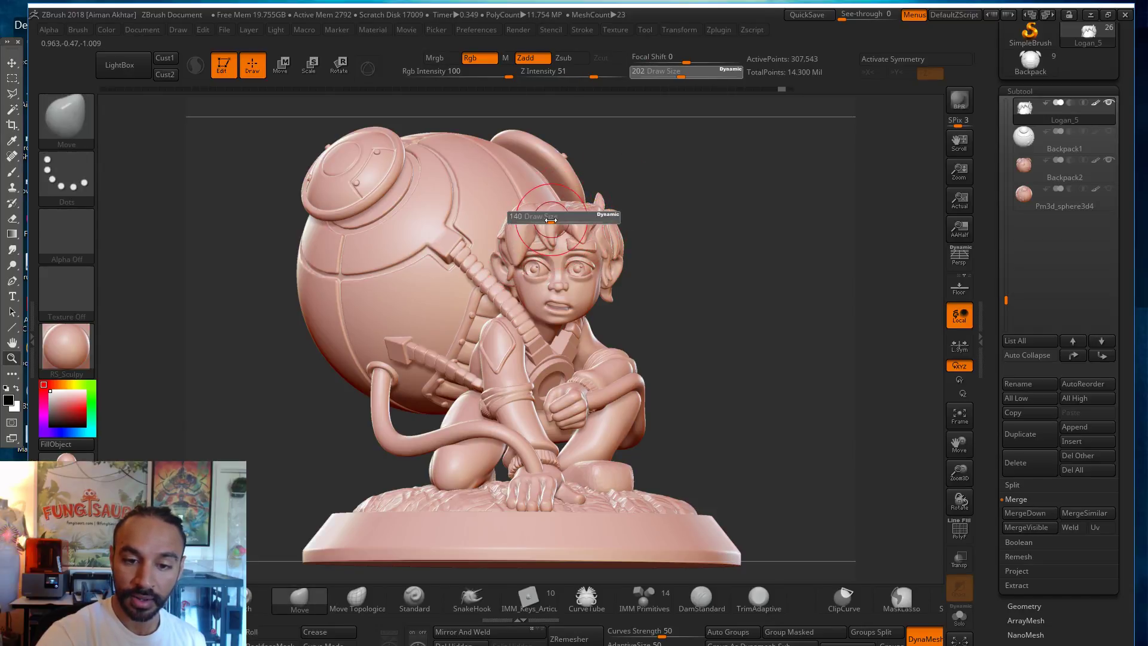
drag(583, 219, 581, 219)
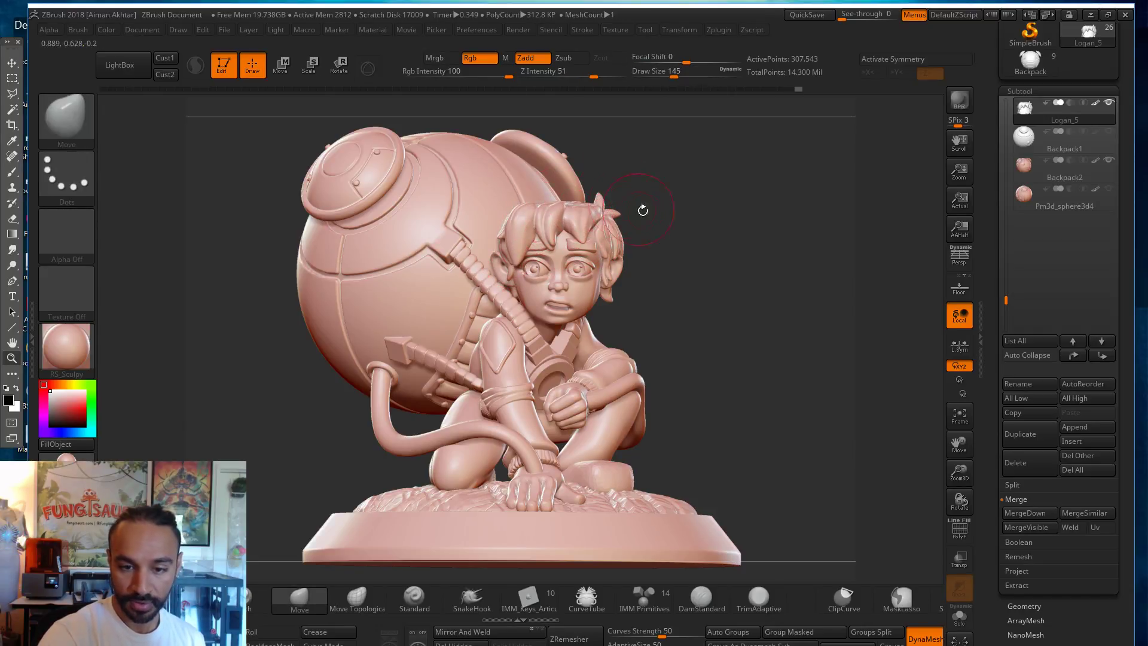
Step: Turn on perspective and review the full figure with its backpack and base from the front
alt+drag(675, 258, 676, 259)
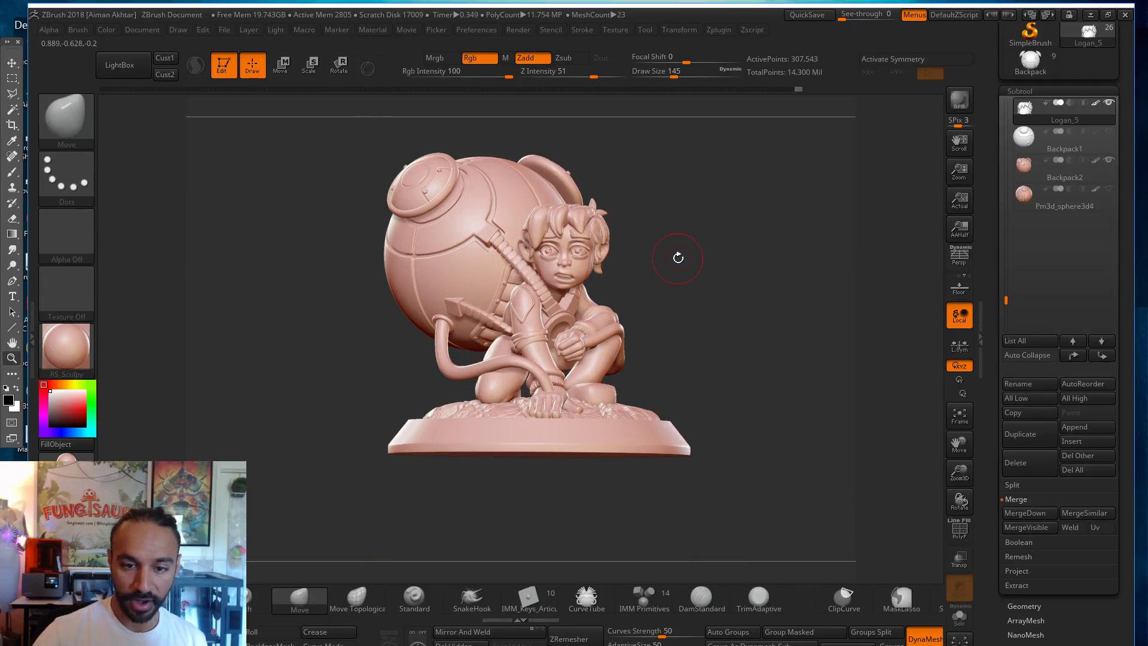
drag(728, 345, 840, 331)
click(959, 258)
mouse_move(756, 410)
mouse_down()
mouse_move(710, 378)
mouse_move(755, 407)
mouse_move(921, 400)
mouse_move(855, 411)
mouse_move(817, 439)
mouse_move(830, 438)
mouse_move(753, 429)
mouse_move(764, 426)
mouse_up()
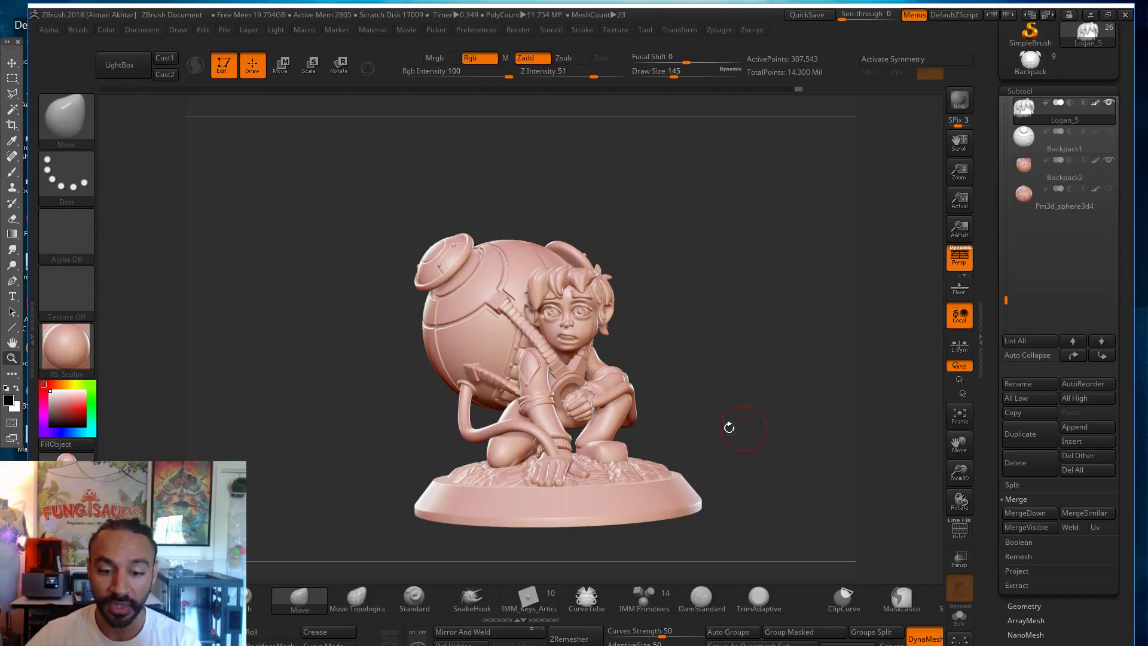
drag(688, 401, 688, 400)
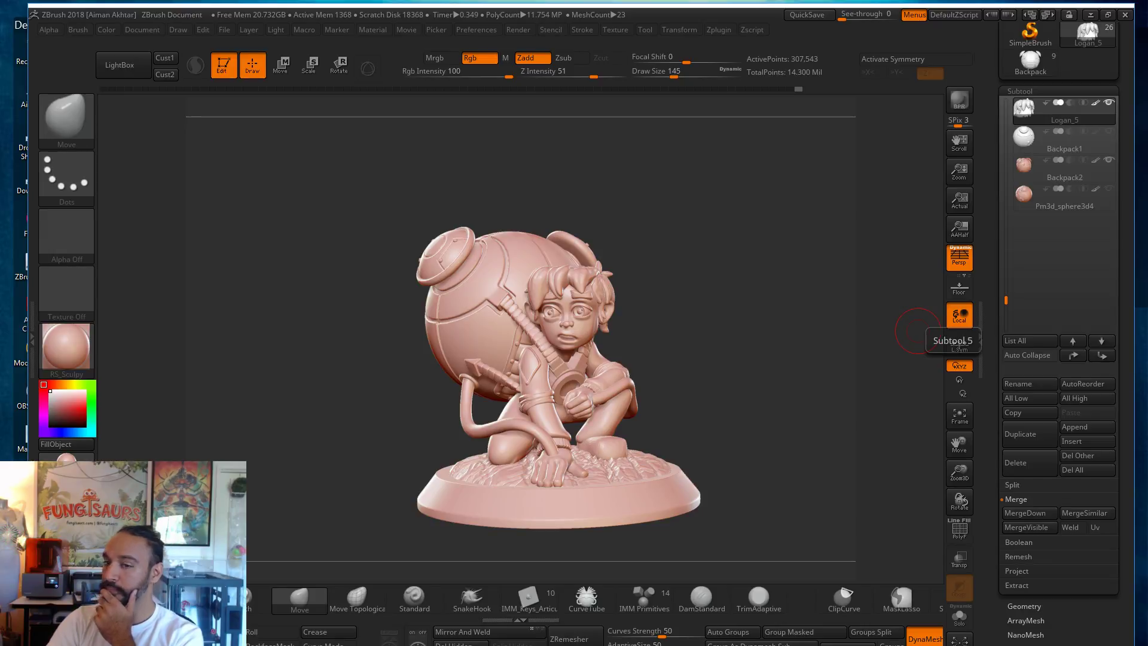
Step: Switch to the browser, open the first presenter's page from the Pixologic ZBrushLive presenters list, and look through their featured posts
drag(0, 7, 190, 4)
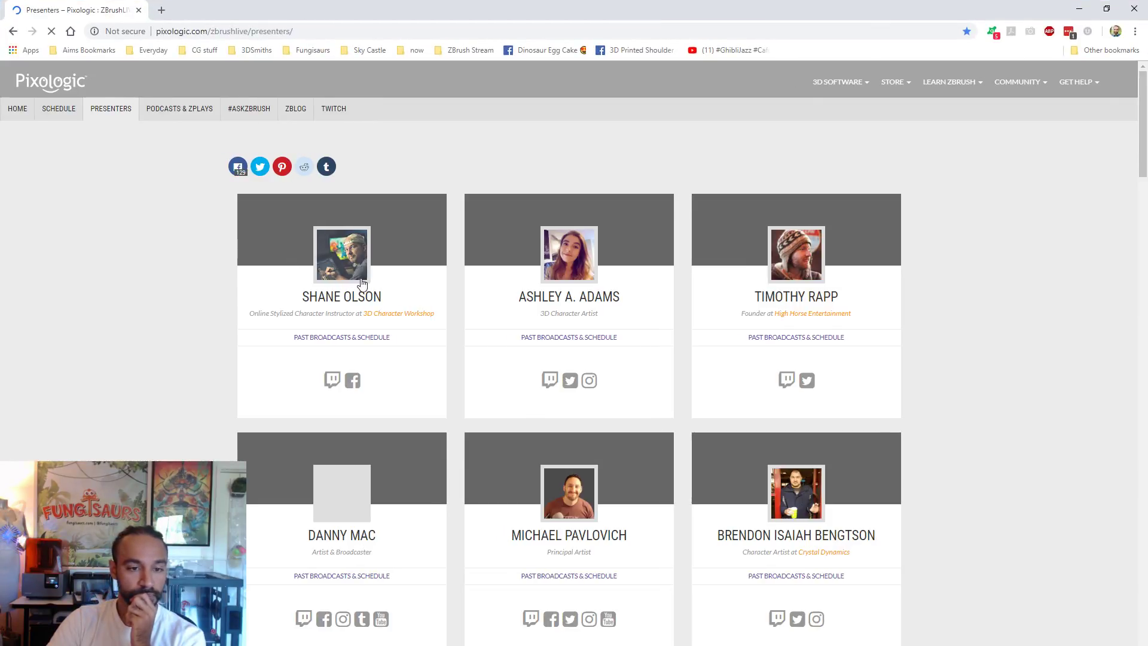
click(357, 276)
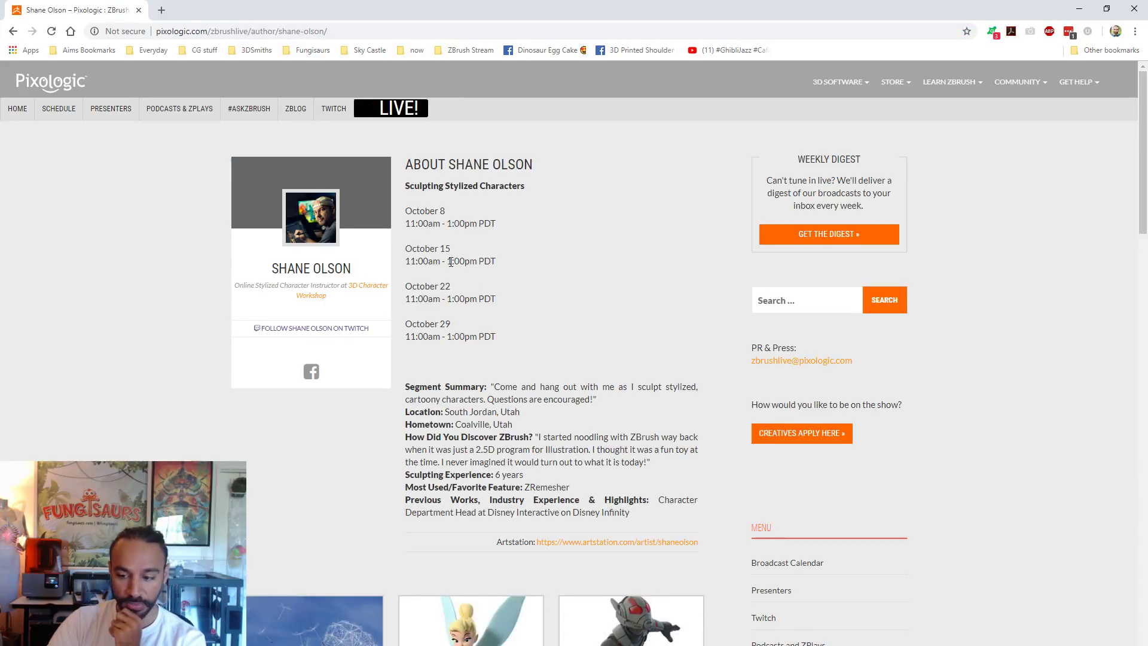
scroll(507, 332, down, 10)
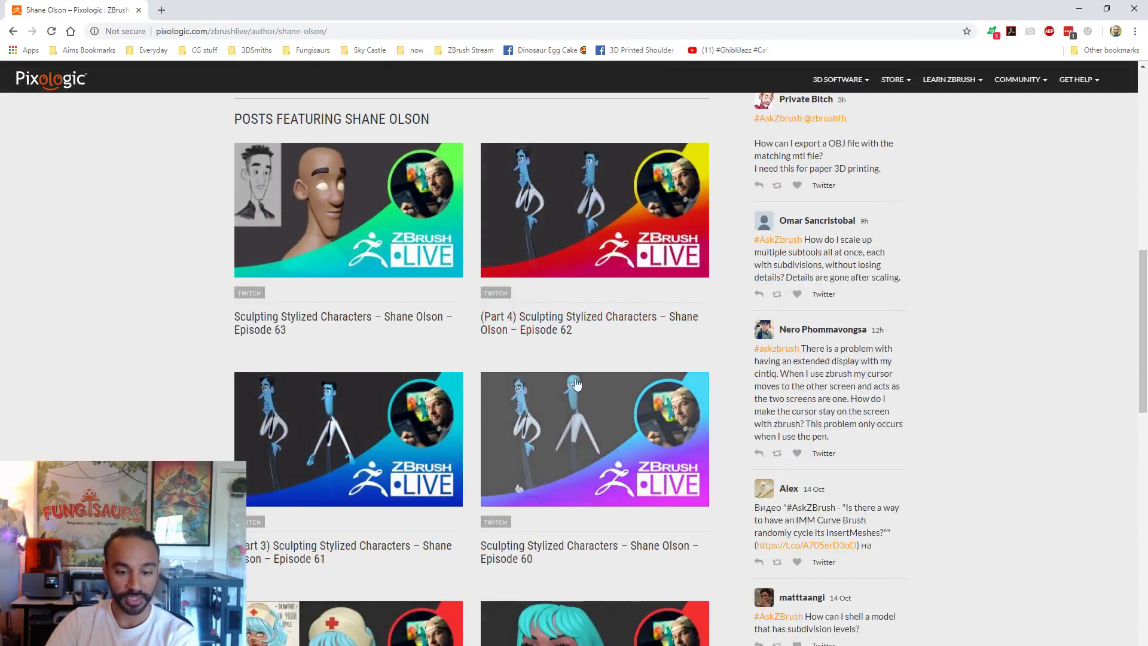